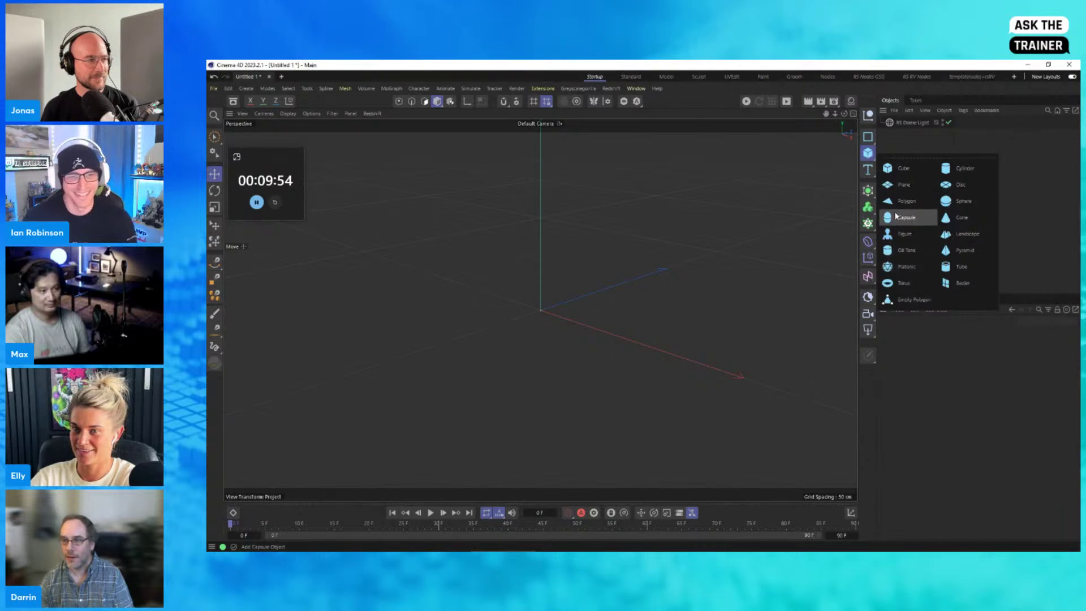
Add a capsule to the scene and stretch its height to about 480 cm
{"action": "left_click", "coordinate": [904, 217]}
{"action": "left_click_drag", "start_coordinate": [541, 243], "coordinate": [543, 187]}
{"action": "scroll", "coordinate": [494, 286], "scroll_direction": "down", "scroll_amount": 4}
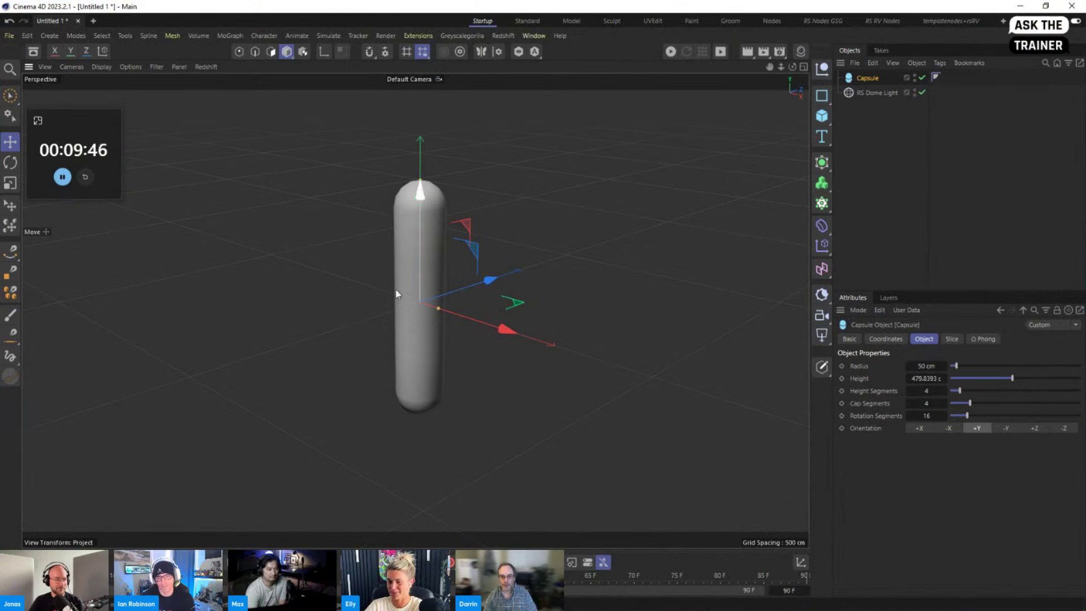
Duplicate the capsule and resize the copy to a radius of about 71 cm and a height of about 449 cm
{"action": "key", "text": "t"}
{"action": "left_click_drag", "start_coordinate": [338, 286], "coordinate": [244, 306]}
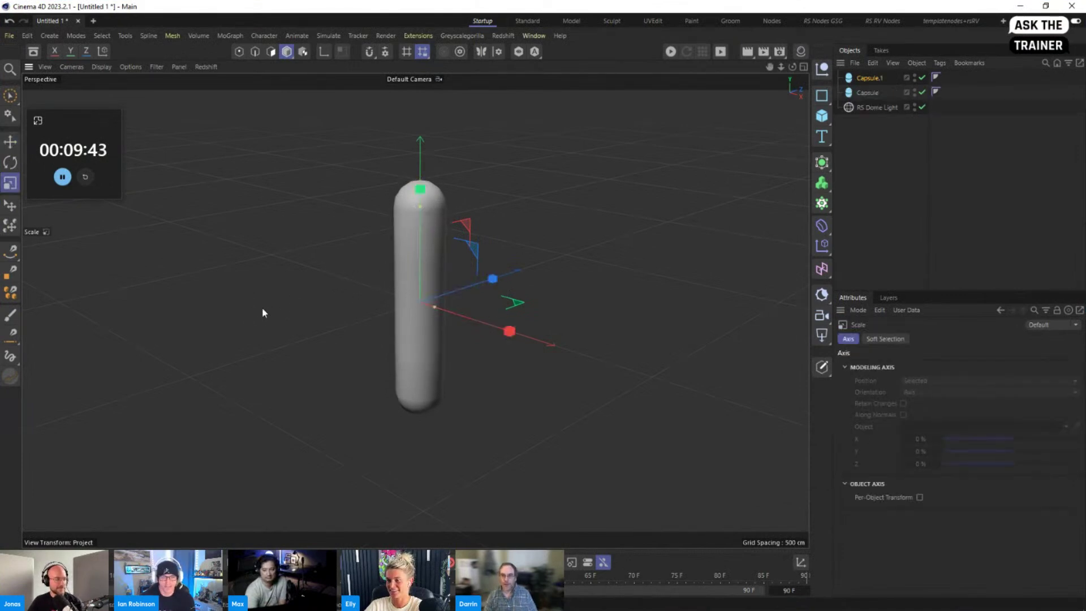
{"action": "left_click", "coordinate": [870, 79]}
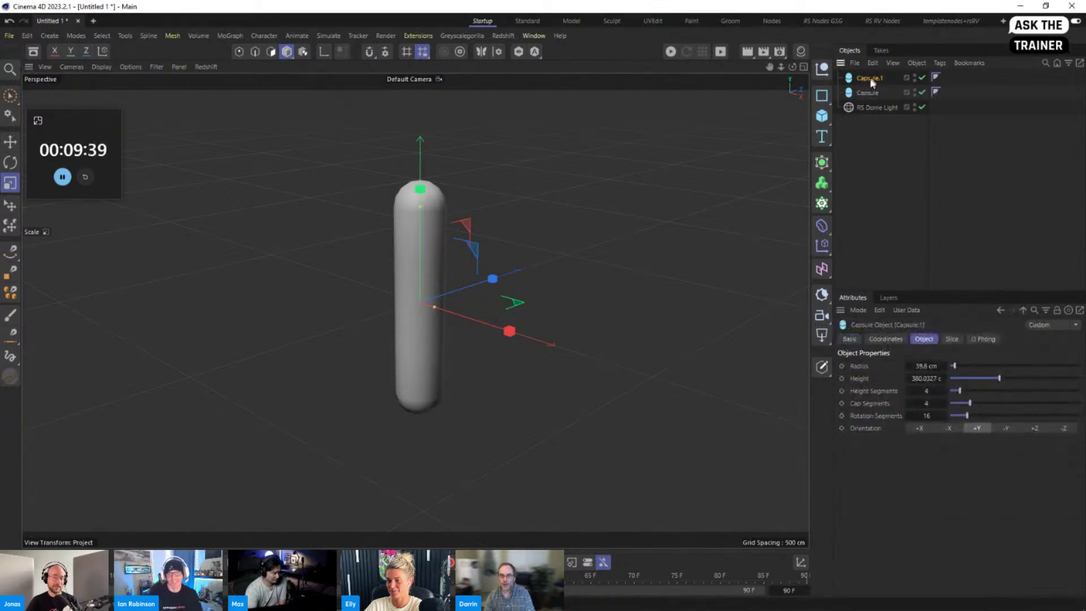
{"action": "left_click_drag", "start_coordinate": [434, 313], "coordinate": [447, 316]}
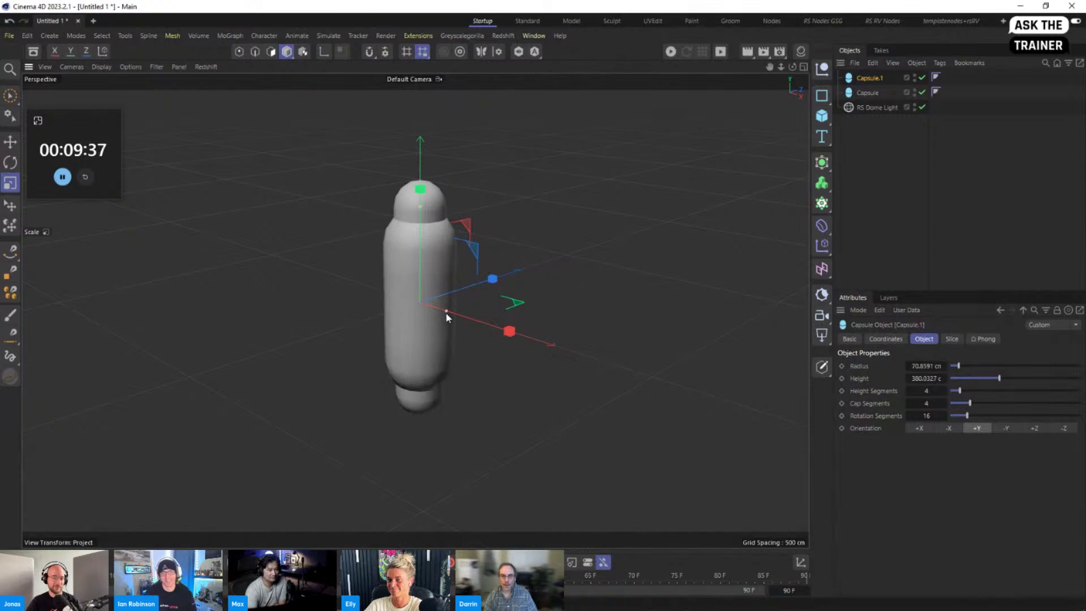
{"action": "left_click_drag", "start_coordinate": [422, 212], "coordinate": [426, 191]}
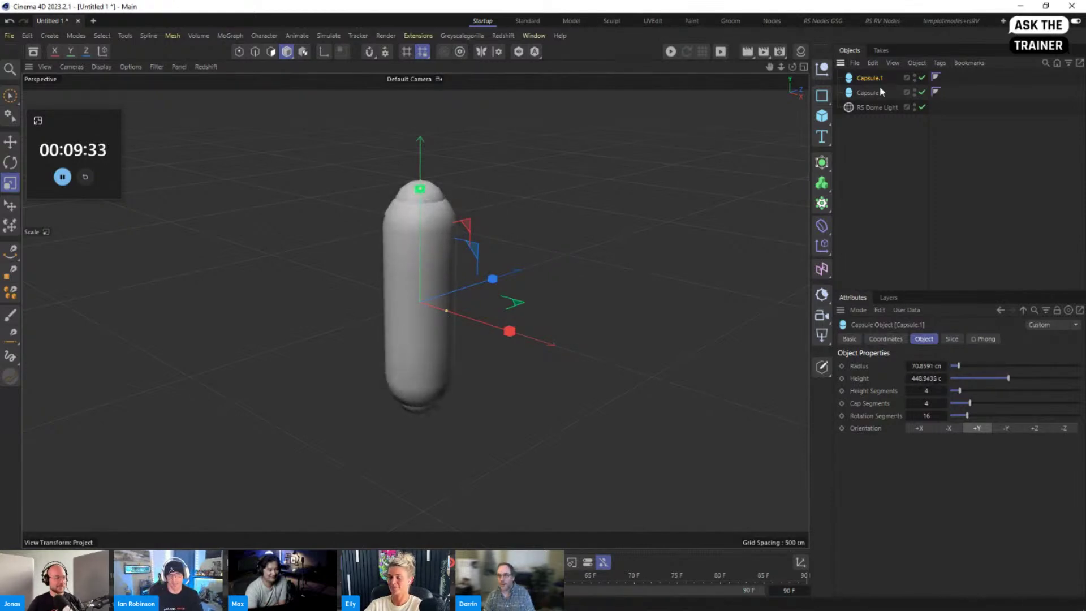
Slice the wider duplicate capsule lengthwise from 0° to 180°
{"action": "left_click", "coordinate": [951, 340]}
{"action": "left_click", "coordinate": [891, 366]}
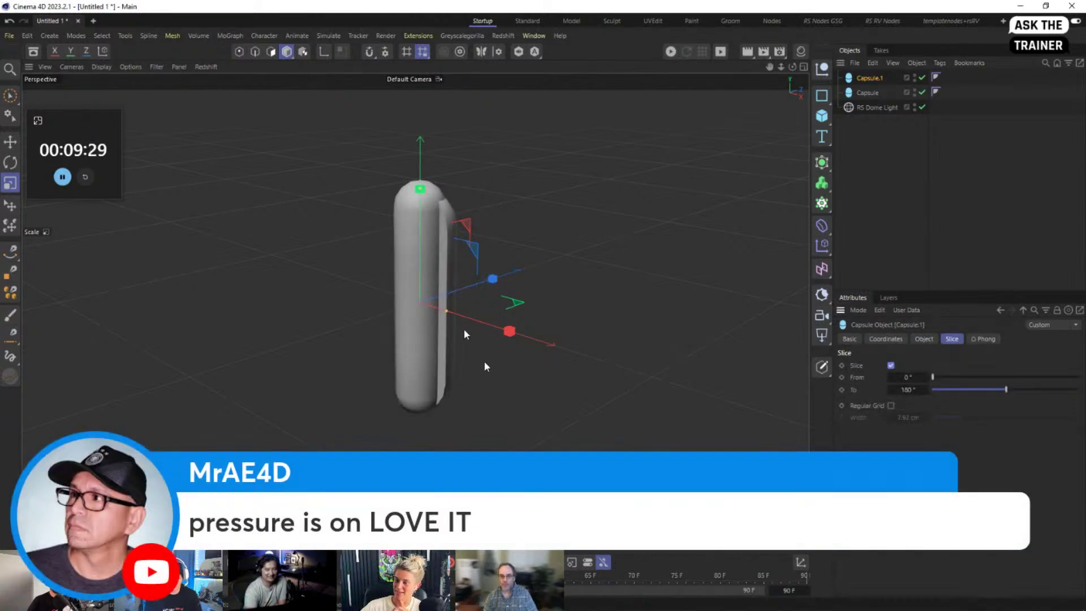
{"action": "left_click", "coordinate": [924, 339]}
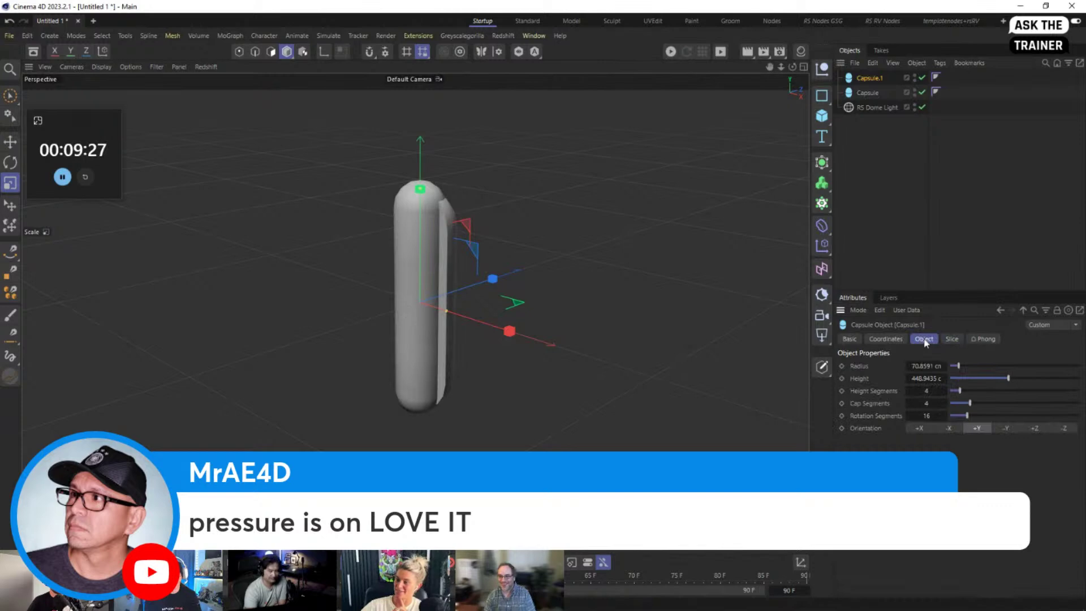
{"action": "left_click", "coordinate": [948, 428]}
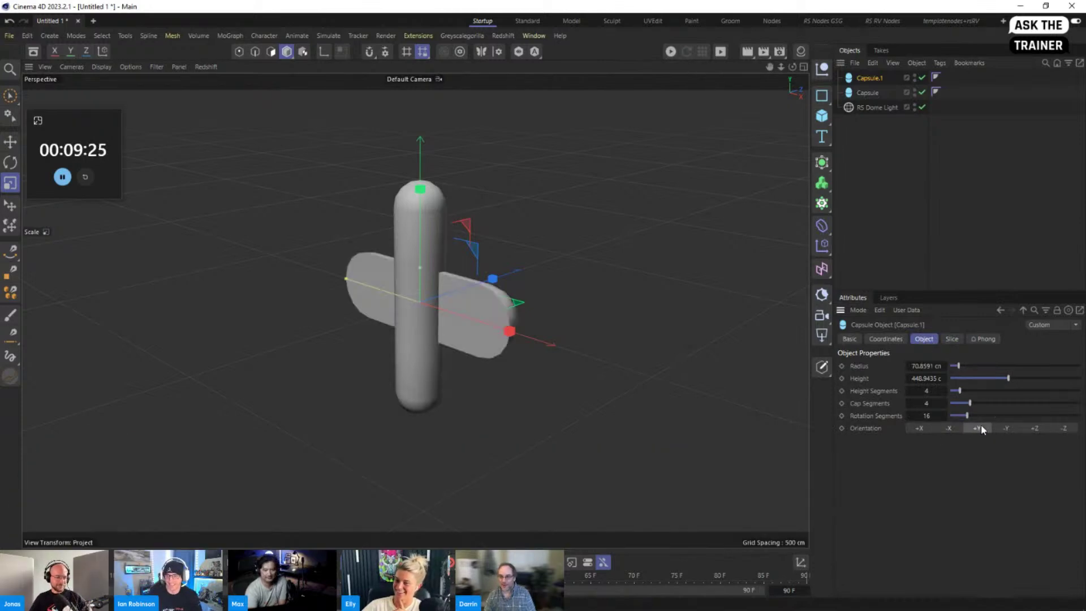
{"action": "left_click", "coordinate": [978, 428]}
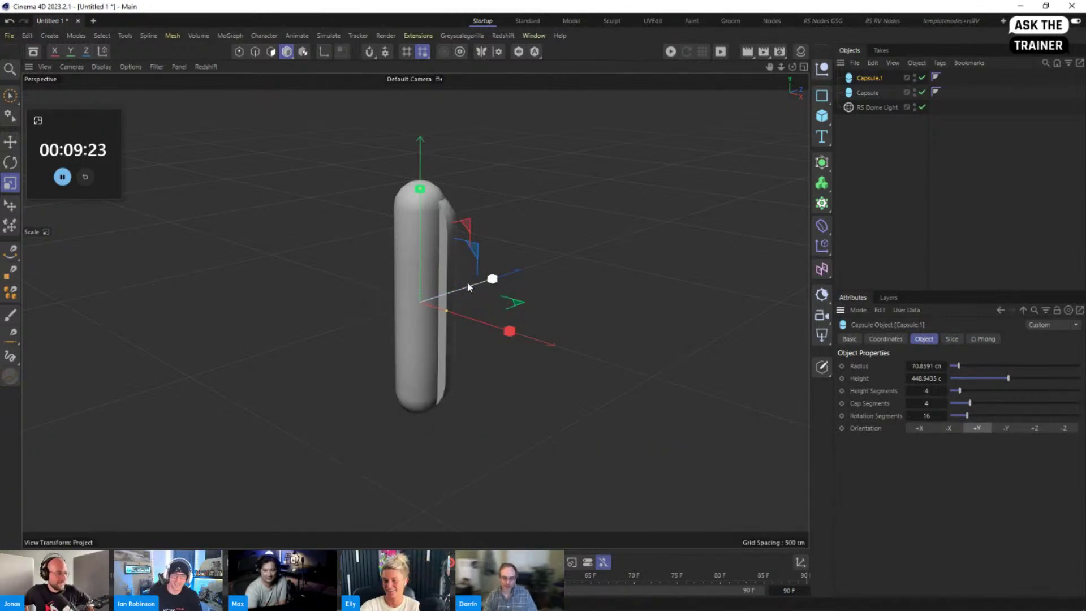
Rename the full capsule to dog and the sliced capsule to bun
{"action": "key", "text": "e"}
{"action": "double_click", "coordinate": [869, 92]}
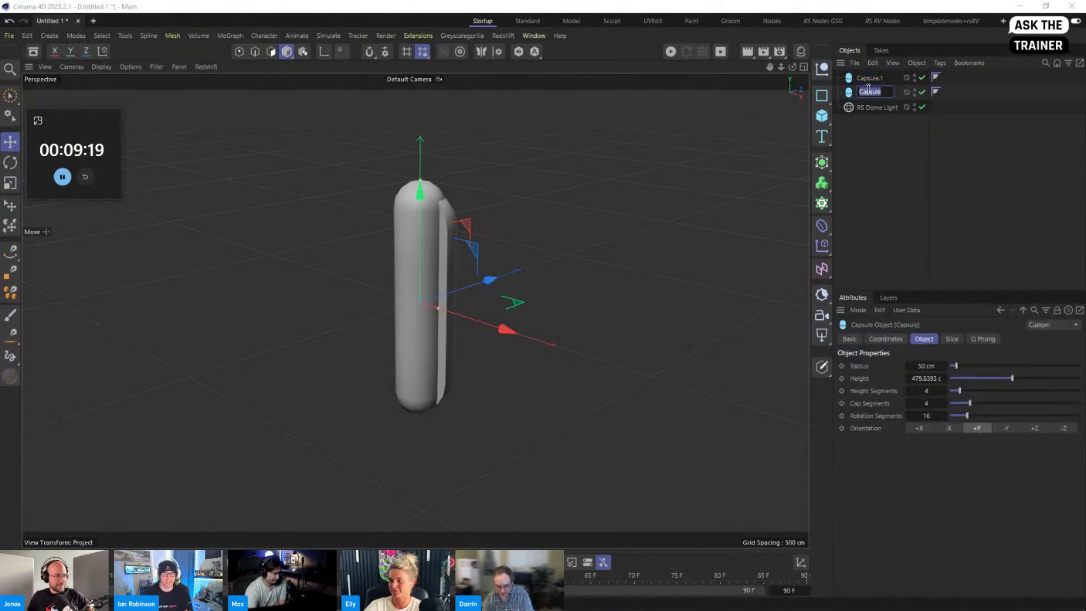
{"action": "key", "text": "Up"}
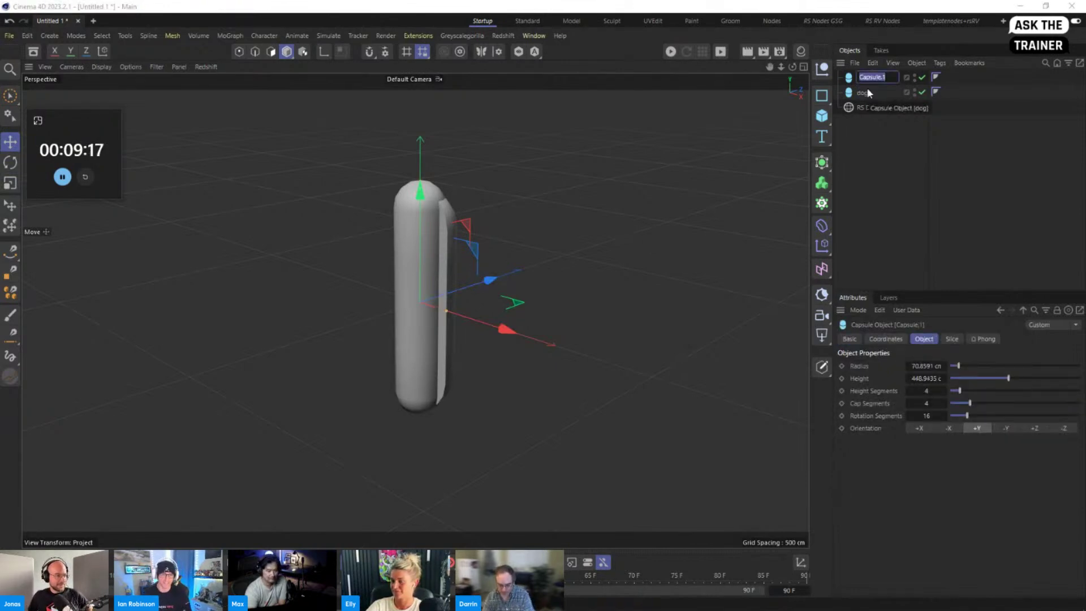
{"action": "type", "text": "bun"}
{"action": "key", "text": "Return"}
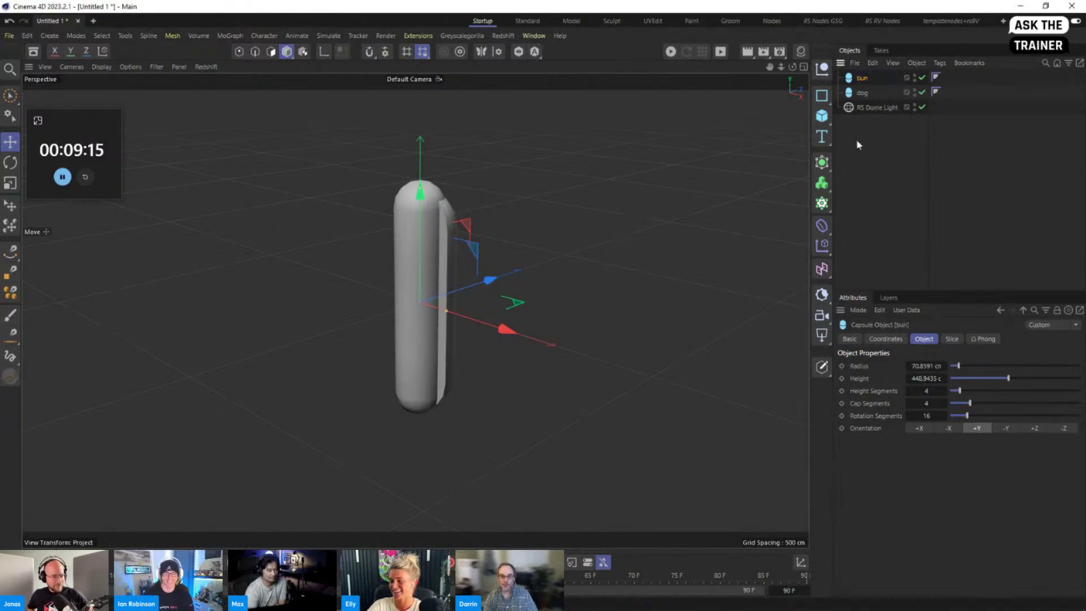
Move the bun clear of the dog along the Z axis and display shading with mesh lines in the viewport
{"action": "left_click_drag", "start_coordinate": [447, 283], "coordinate": [538, 245]}
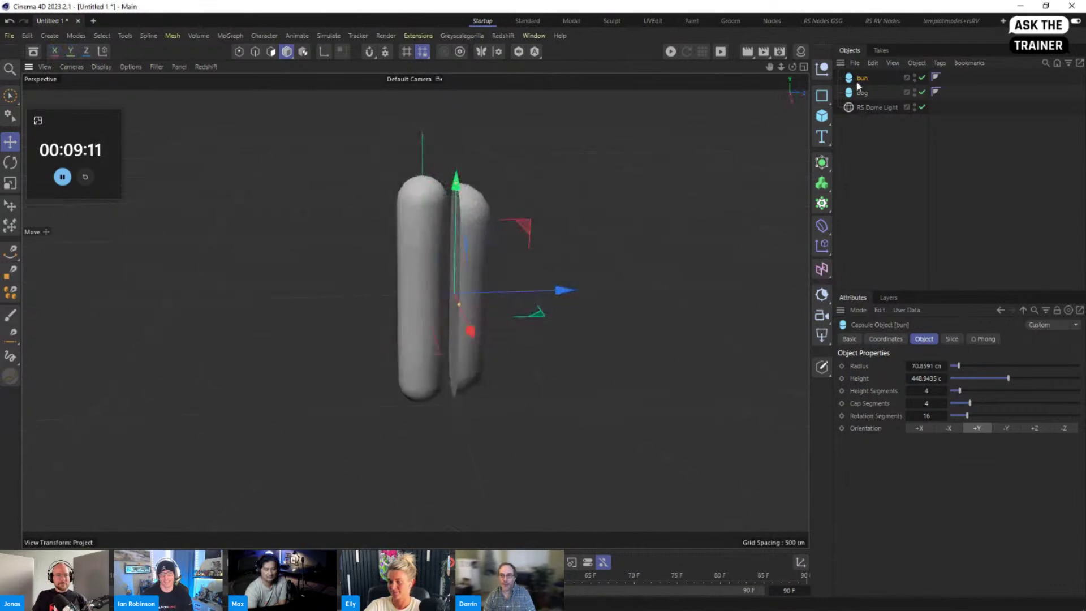
{"action": "left_click", "coordinate": [951, 339]}
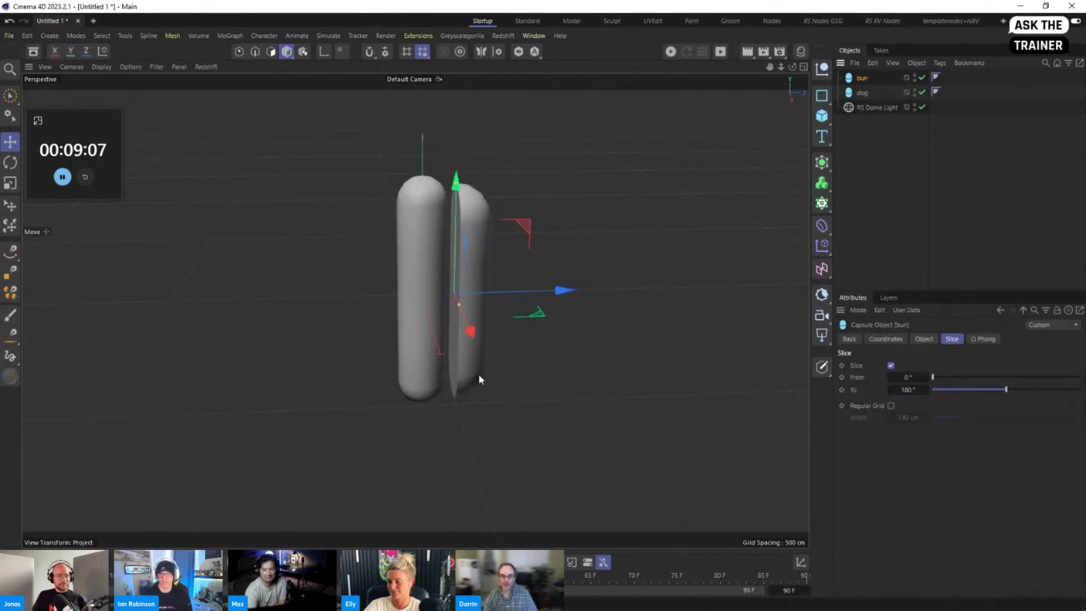
{"action": "right_click_drag", "start_coordinate": [492, 255], "coordinate": [570, 243], "text": "alt"}
{"action": "middle_click_drag", "start_coordinate": [511, 200], "coordinate": [575, 244], "text": "alt"}
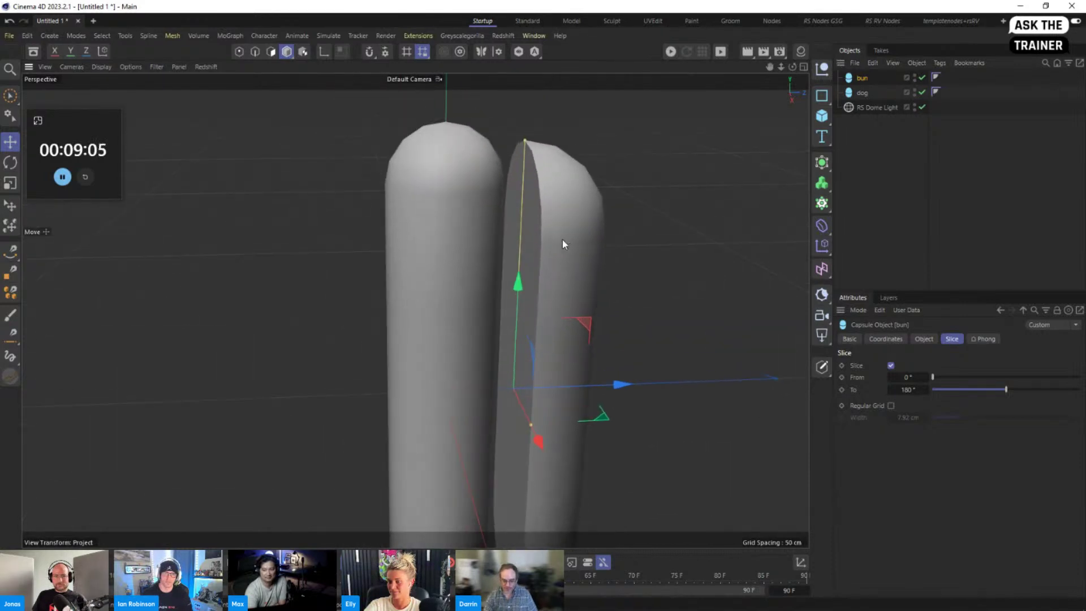
{"action": "key", "text": "n"}
{"action": "key", "text": "b"}
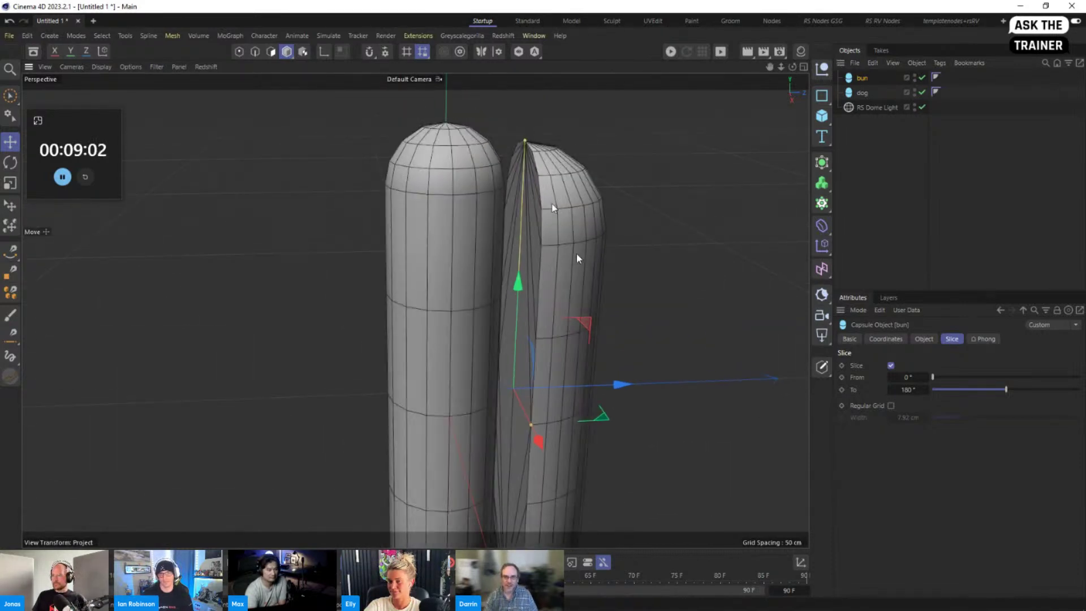
{"action": "left_click_drag", "start_coordinate": [622, 384], "coordinate": [758, 375]}
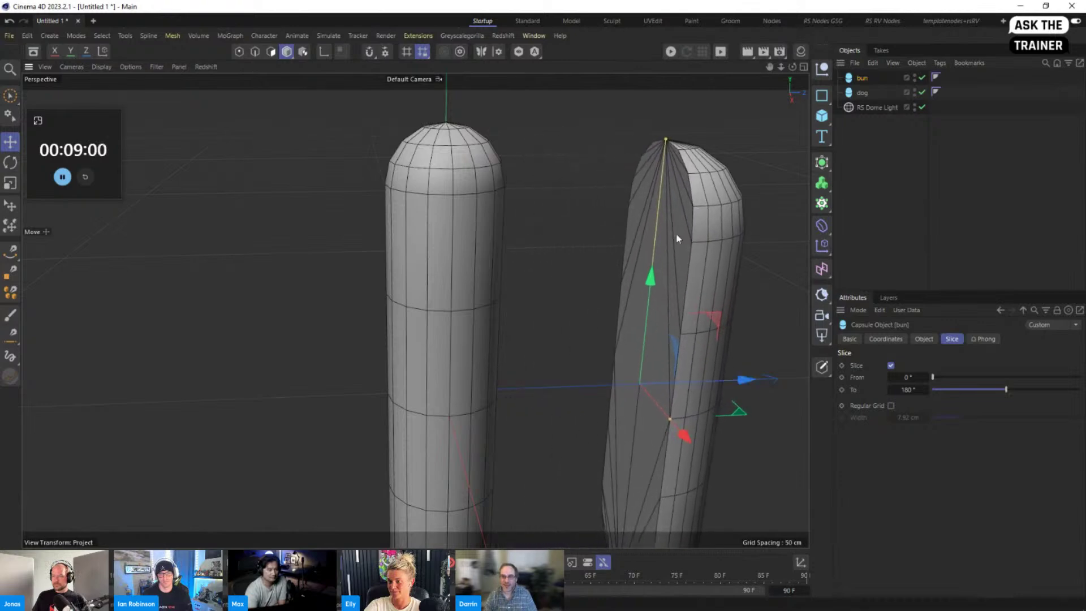
Put the bun inside a Remesh generator and raise its mesh density to 494%
{"action": "left_click_drag", "start_coordinate": [571, 264], "coordinate": [609, 271], "text": "alt"}
{"action": "right_click_drag", "start_coordinate": [636, 277], "coordinate": [594, 260], "text": "alt"}
{"action": "middle_click_drag", "start_coordinate": [660, 282], "coordinate": [621, 250], "text": "alt"}
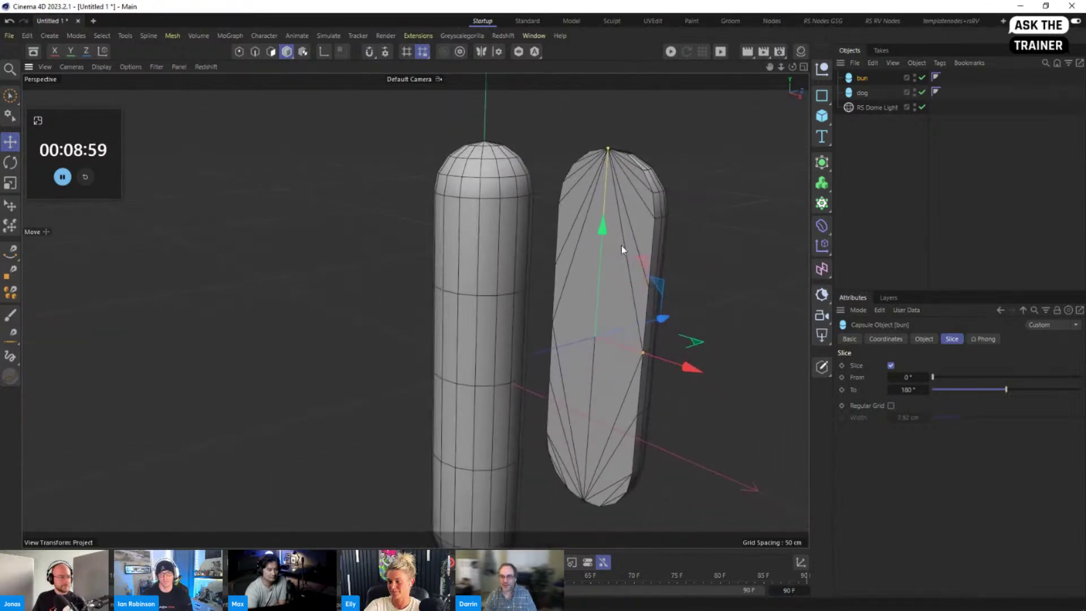
{"action": "left_click", "coordinate": [823, 164]}
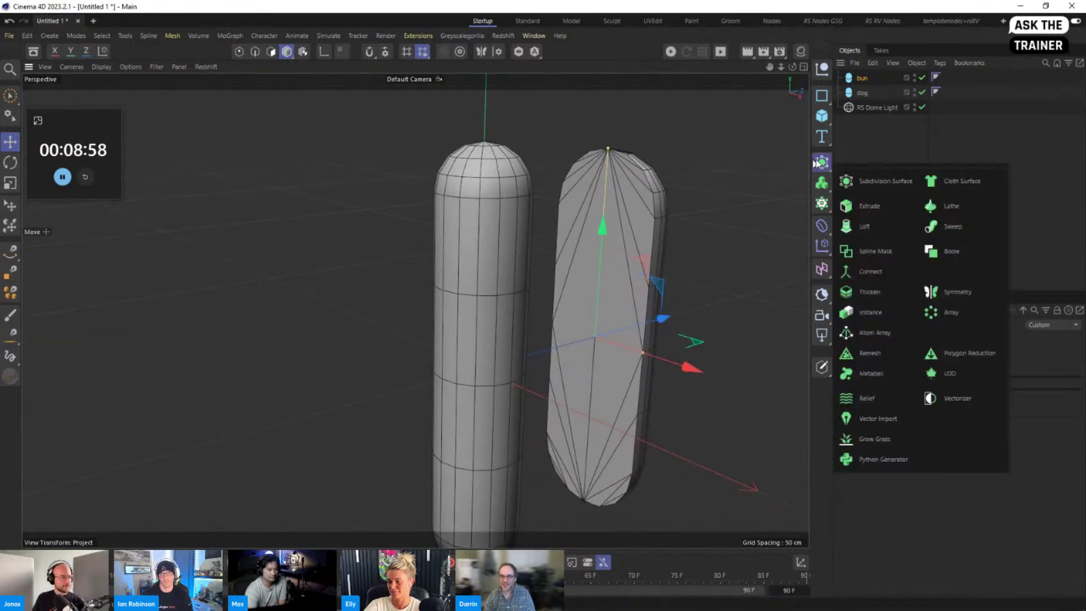
{"action": "left_click", "coordinate": [866, 355]}
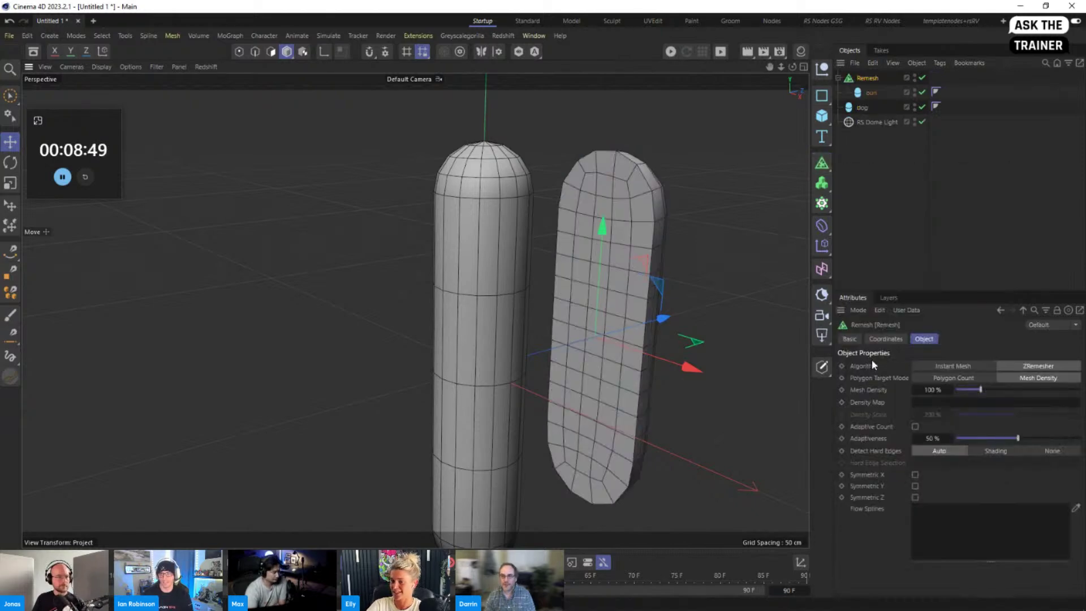
{"action": "left_click_drag", "start_coordinate": [579, 215], "coordinate": [634, 214], "text": "alt"}
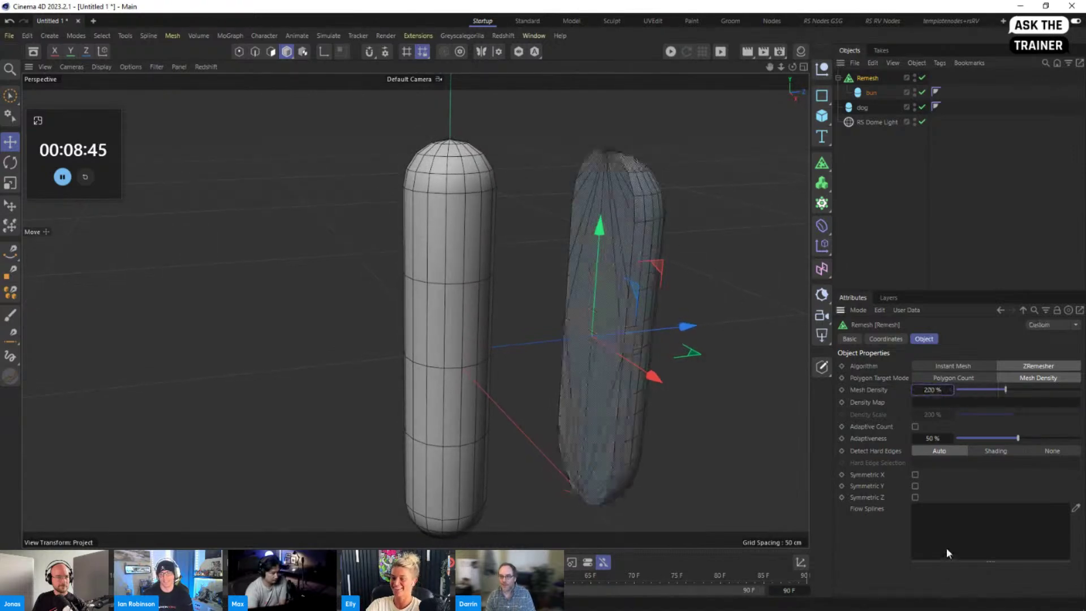
{"action": "left_click", "coordinate": [1078, 390]}
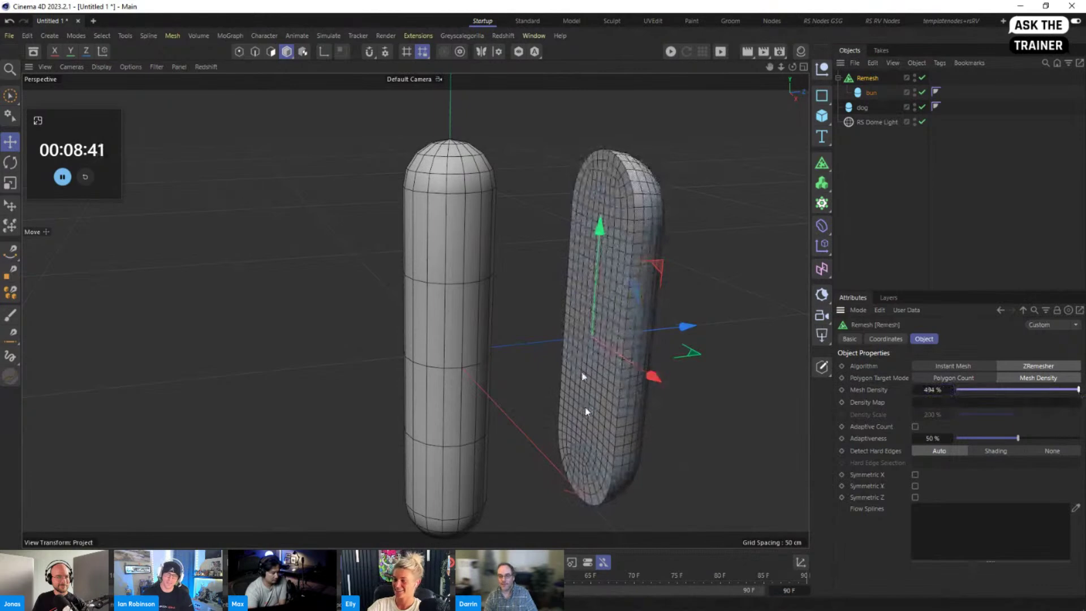
Increase the dog's subdivision to 29 height segments, 11 cap segments and 39 rotation segments
{"action": "left_click_drag", "start_coordinate": [586, 412], "coordinate": [647, 408], "text": "alt"}
{"action": "left_click", "coordinate": [859, 107]}
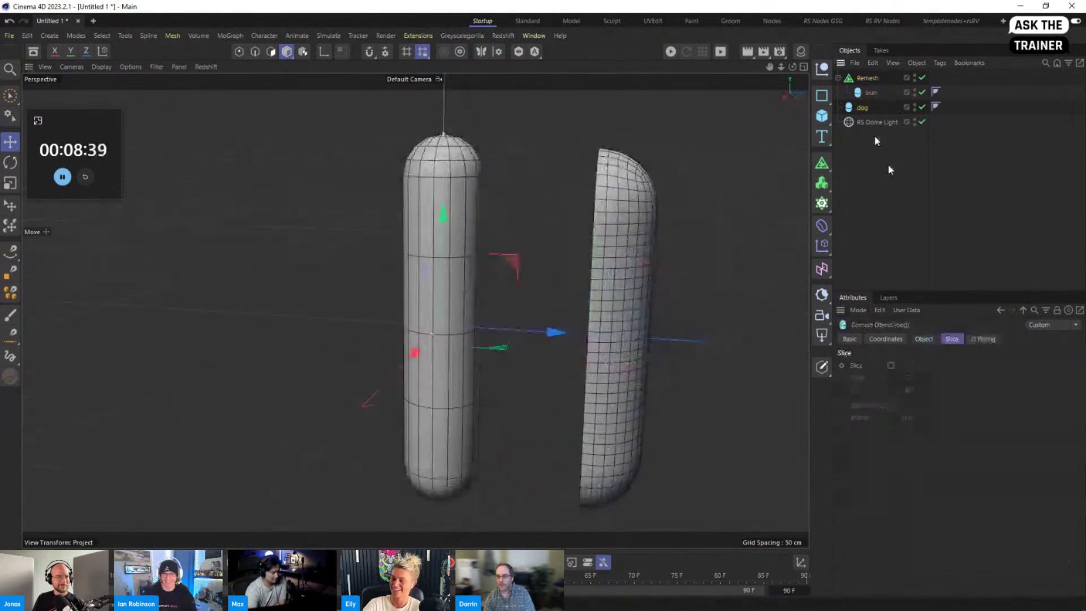
{"action": "left_click", "coordinate": [924, 339]}
{"action": "left_click_drag", "start_coordinate": [961, 416], "coordinate": [1019, 402]}
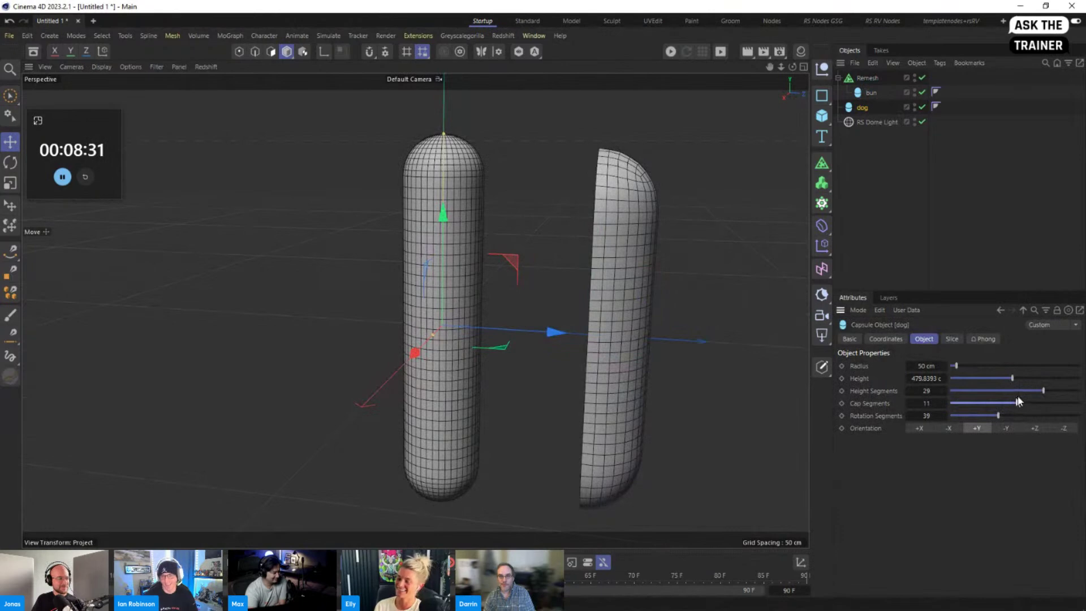
Set the Remesh generator's mesh density to 800% and move the bun closer to the dog along the Z axis
{"action": "left_click", "coordinate": [626, 205]}
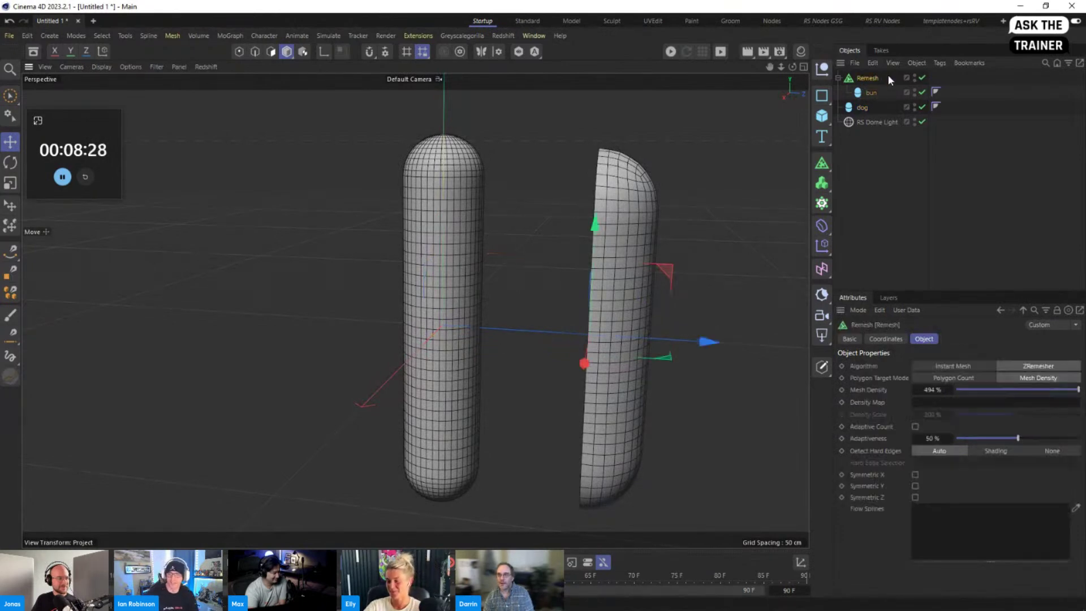
{"action": "left_click_drag", "start_coordinate": [713, 218], "coordinate": [571, 196], "text": "alt"}
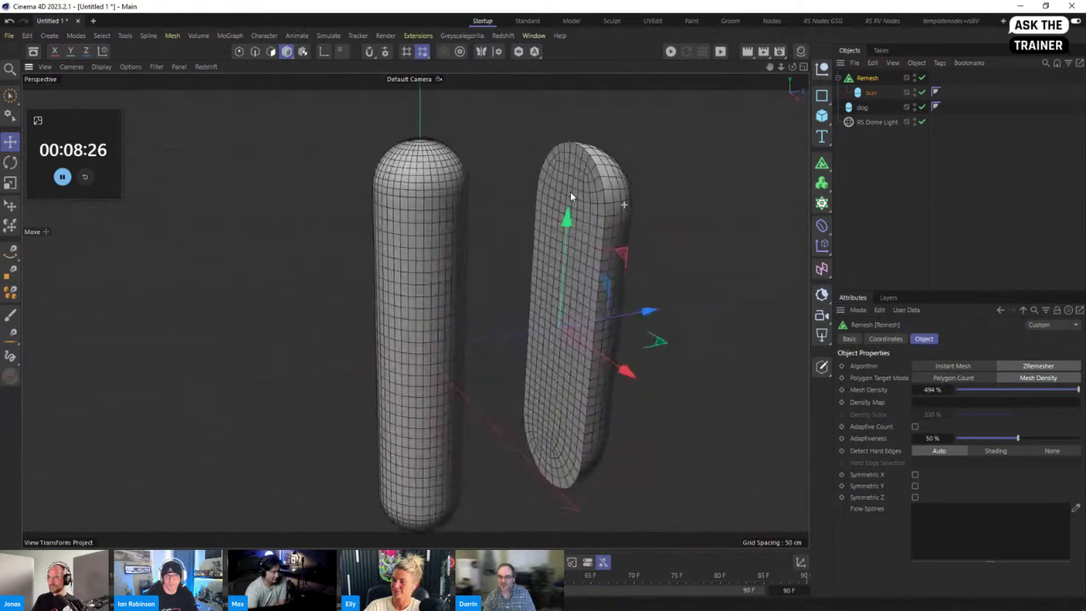
{"action": "double_click", "coordinate": [932, 390]}
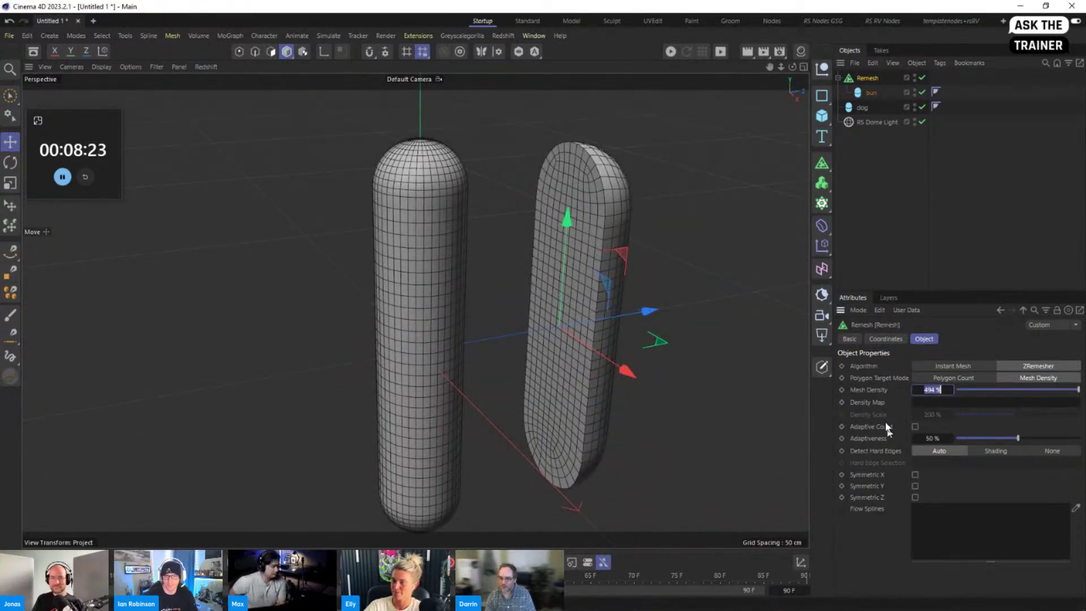
{"action": "type", "text": "800"}
{"action": "key", "text": "Return"}
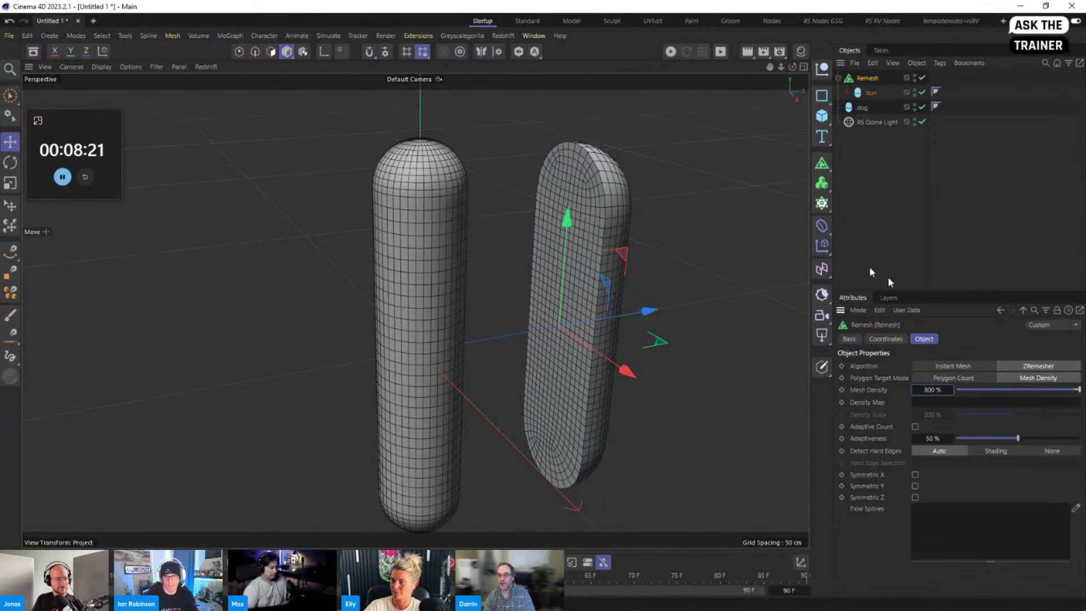
{"action": "left_click", "coordinate": [869, 94]}
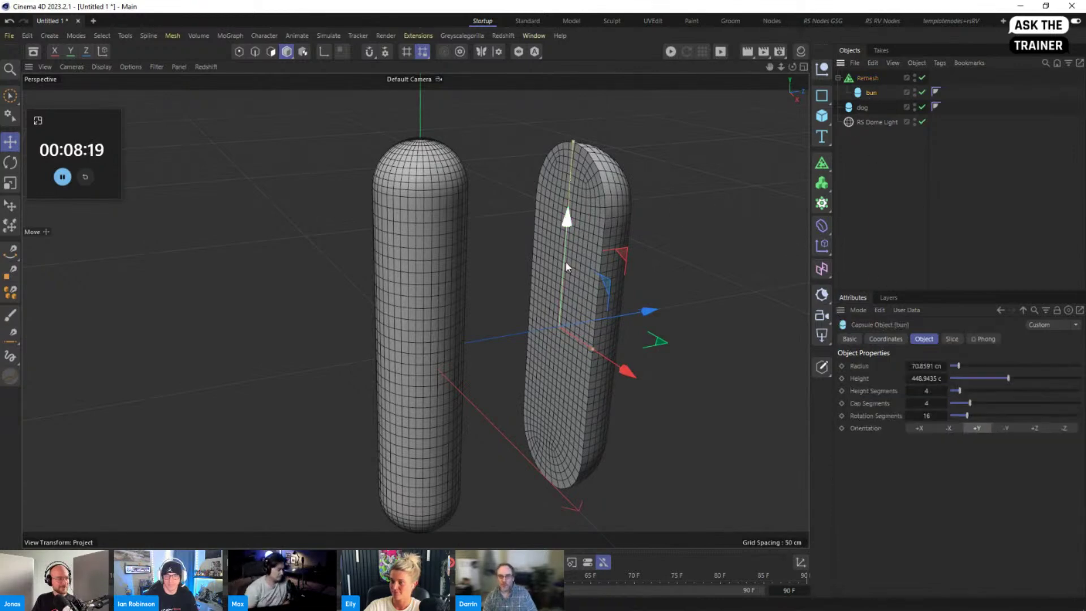
{"action": "left_click_drag", "start_coordinate": [649, 311], "coordinate": [588, 321]}
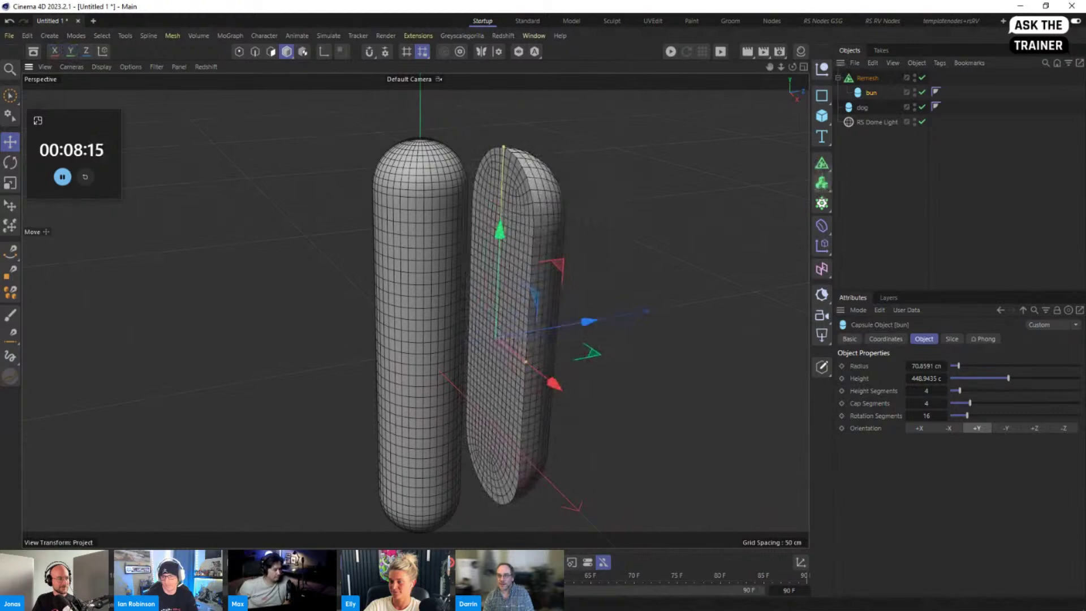
Place the Remesh group inside a Symmetry generator and mirror it across the Z plane from + to -, with X off
{"action": "left_click", "coordinate": [822, 163]}
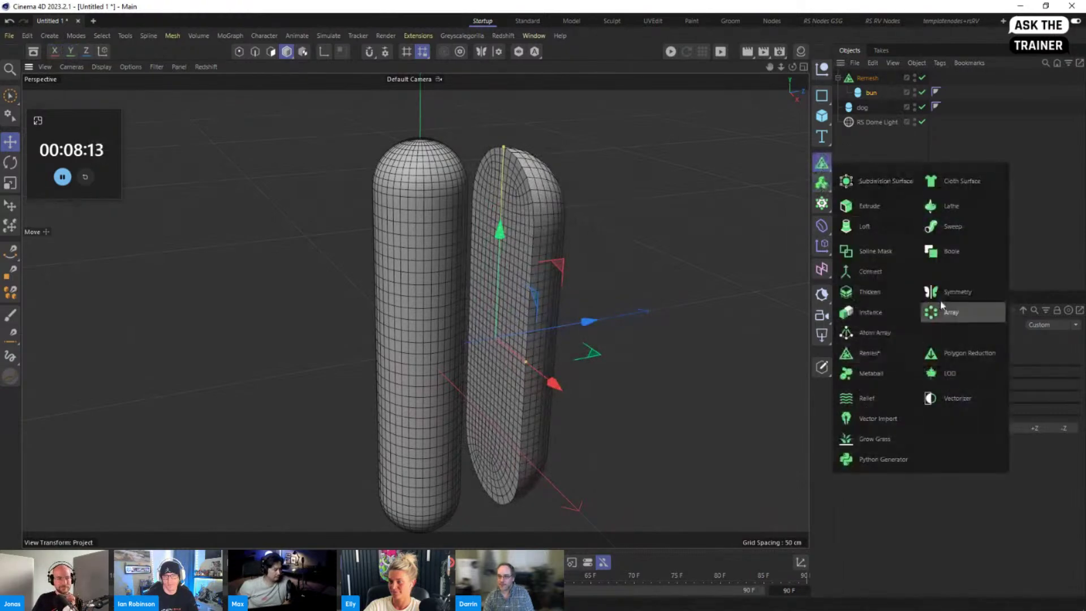
{"action": "left_click", "coordinate": [956, 292]}
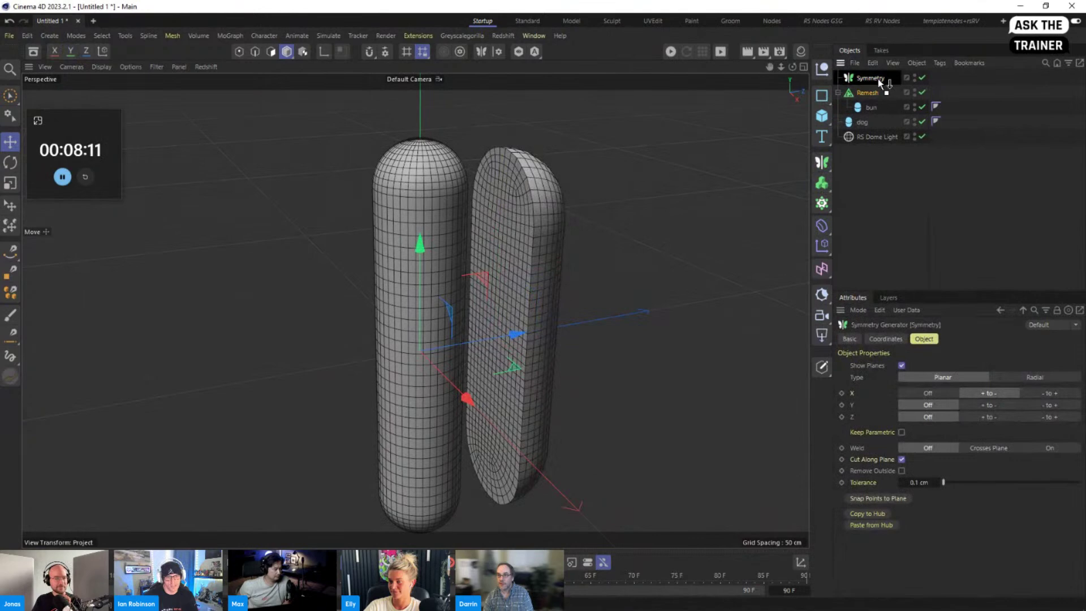
{"action": "left_click_drag", "start_coordinate": [878, 79], "coordinate": [878, 79]}
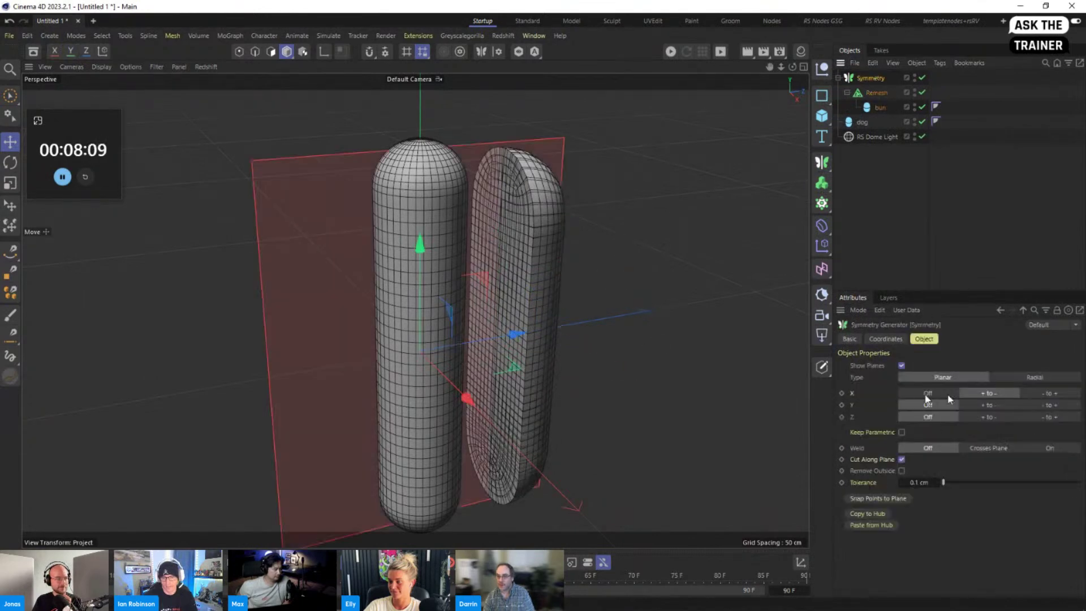
{"action": "left_click", "coordinate": [945, 393]}
{"action": "left_click", "coordinate": [995, 417]}
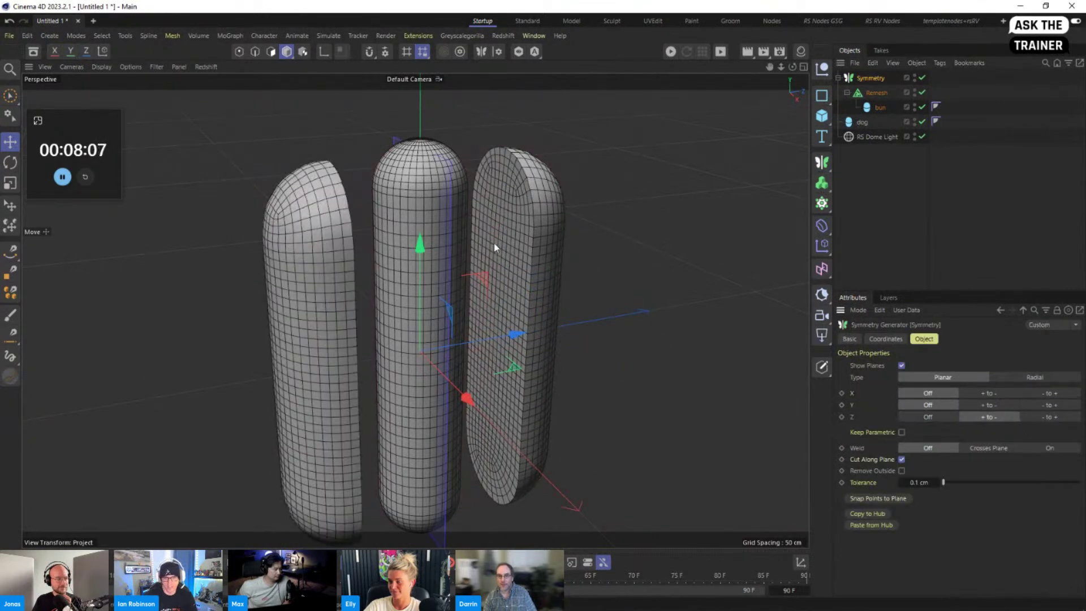
Move the remeshed bun half closer to the sausage along the Z axis and rotate it around its vertical axis
{"action": "left_click", "coordinate": [876, 92]}
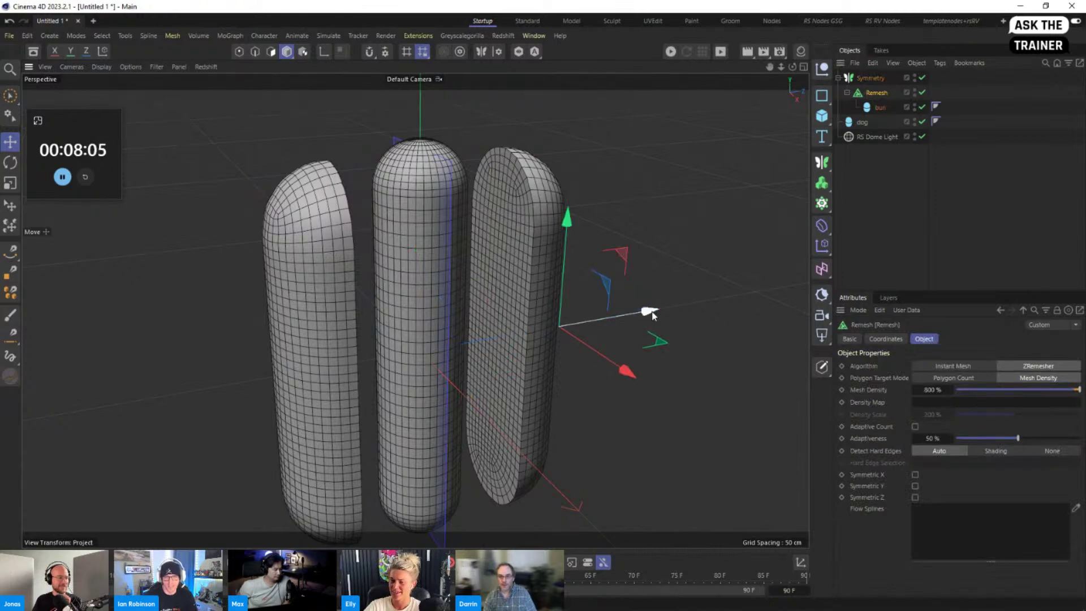
{"action": "left_click_drag", "start_coordinate": [648, 313], "coordinate": [603, 324]}
{"action": "left_click_drag", "start_coordinate": [478, 228], "coordinate": [620, 216], "text": "alt"}
{"action": "key", "text": "r"}
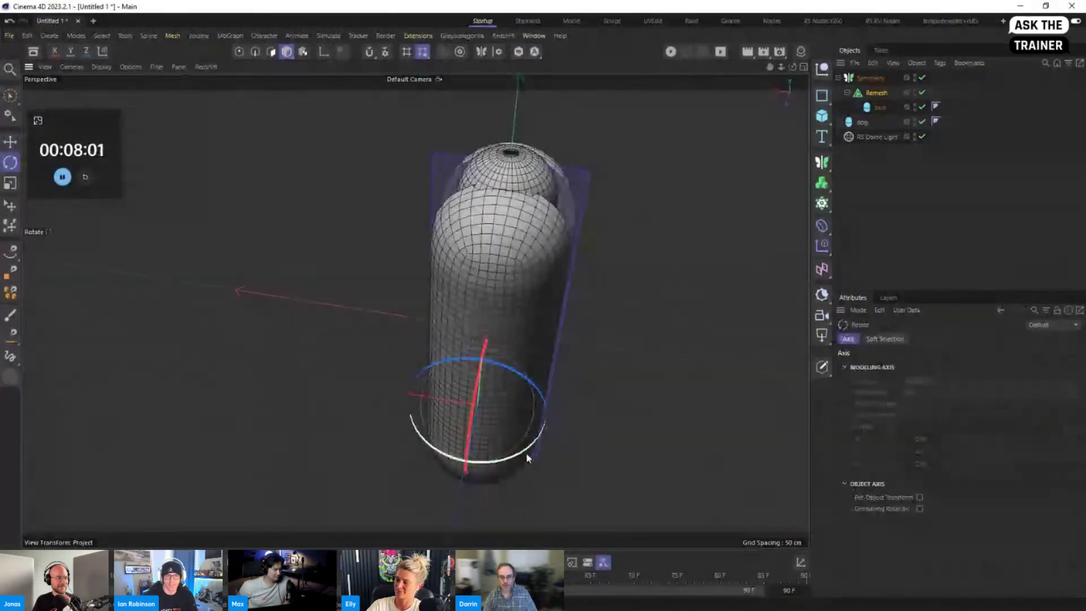
{"action": "left_click_drag", "start_coordinate": [527, 451], "coordinate": [559, 433]}
Shift the rotated bun half along the X axis so the mirrored halves wrap around the sausage
{"action": "key", "text": "e"}
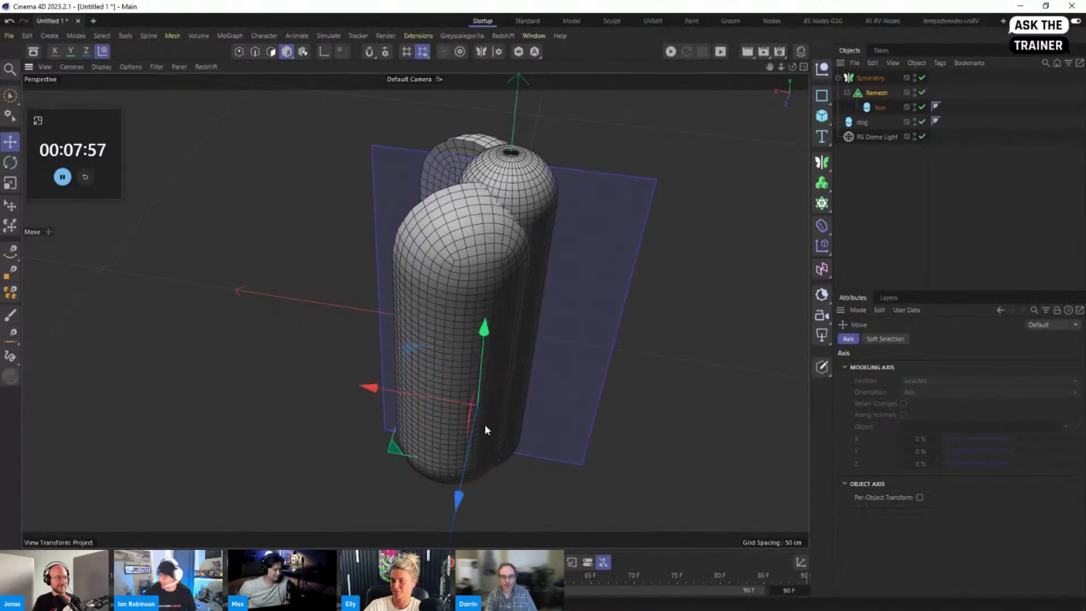
{"action": "left_click_drag", "start_coordinate": [365, 391], "coordinate": [411, 432]}
{"action": "right_click_drag", "start_coordinate": [410, 432], "coordinate": [344, 354], "text": "alt"}
{"action": "middle_click_drag", "start_coordinate": [344, 354], "coordinate": [424, 256], "text": "alt"}
{"action": "left_click_drag", "start_coordinate": [425, 256], "coordinate": [630, 121], "text": "alt"}
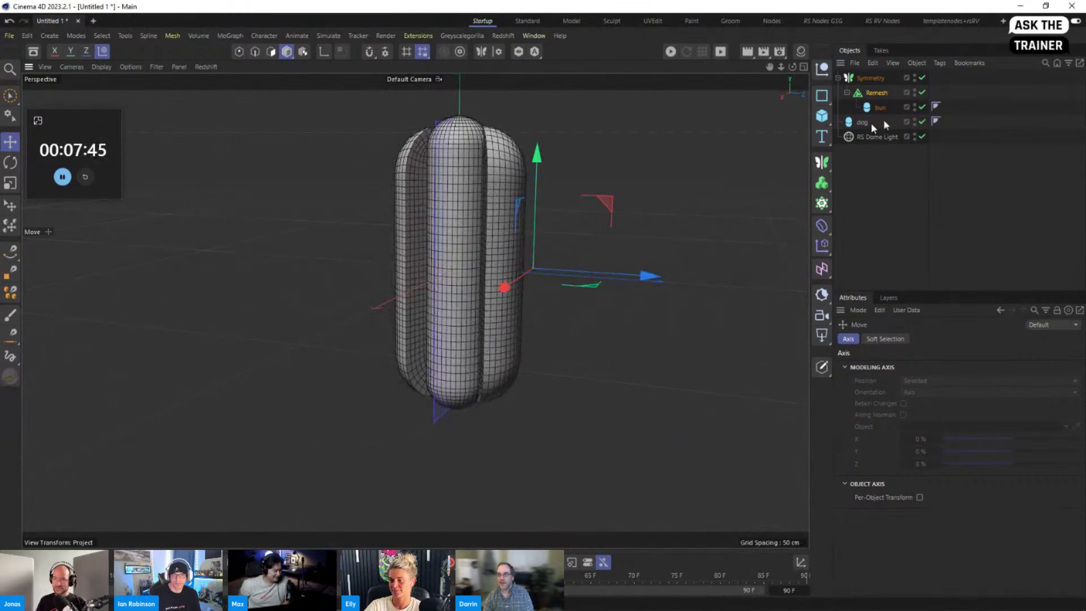
Move the countdown timer clear of the save commands and start saving the project under a new name
{"action": "left_click", "coordinate": [10, 36]}
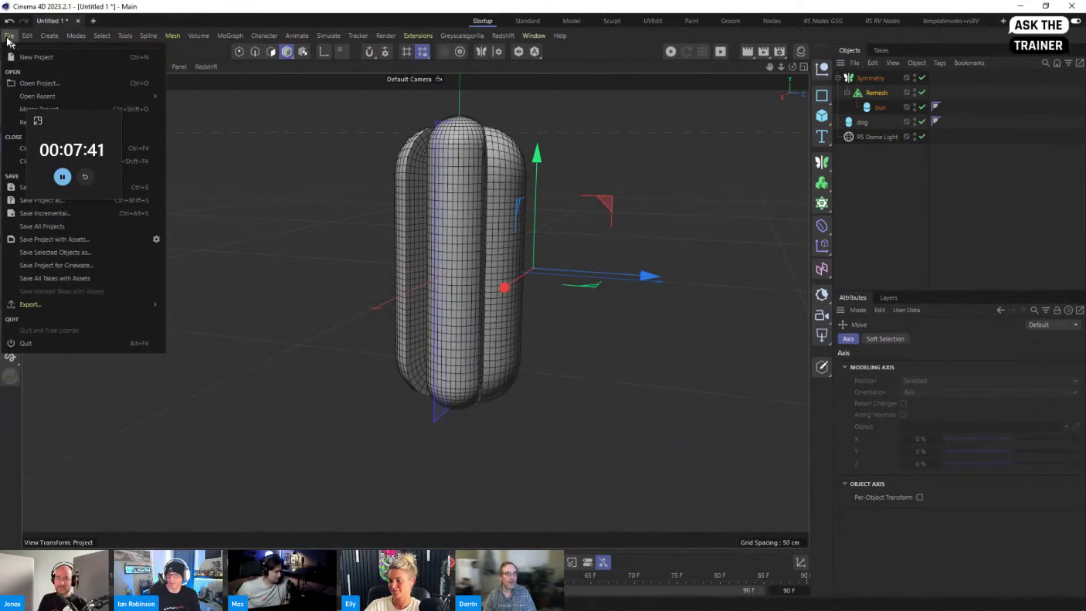
{"action": "left_click", "coordinate": [8, 36]}
{"action": "left_click_drag", "start_coordinate": [82, 118], "coordinate": [349, 179]}
{"action": "left_click", "coordinate": [14, 35]}
{"action": "left_click", "coordinate": [14, 35]}
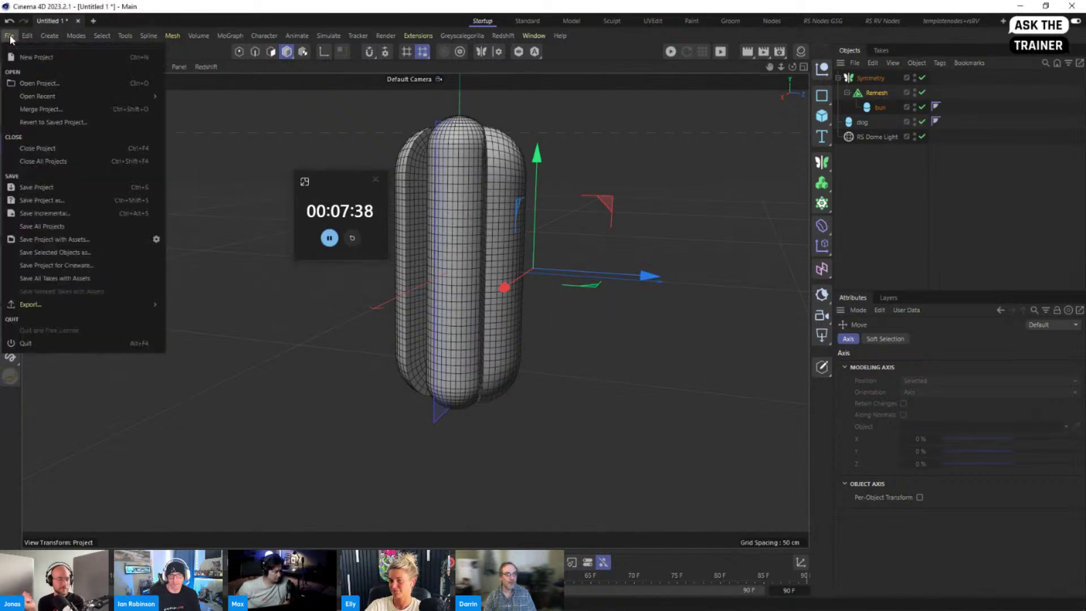
{"action": "left_click", "coordinate": [56, 203]}
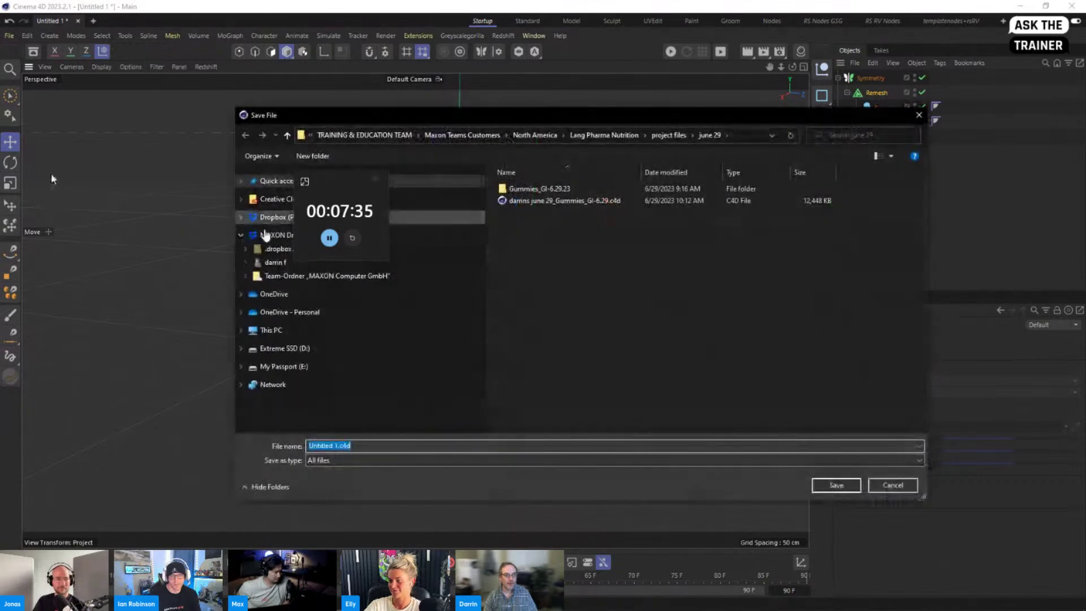
{"action": "left_click", "coordinate": [286, 277]}
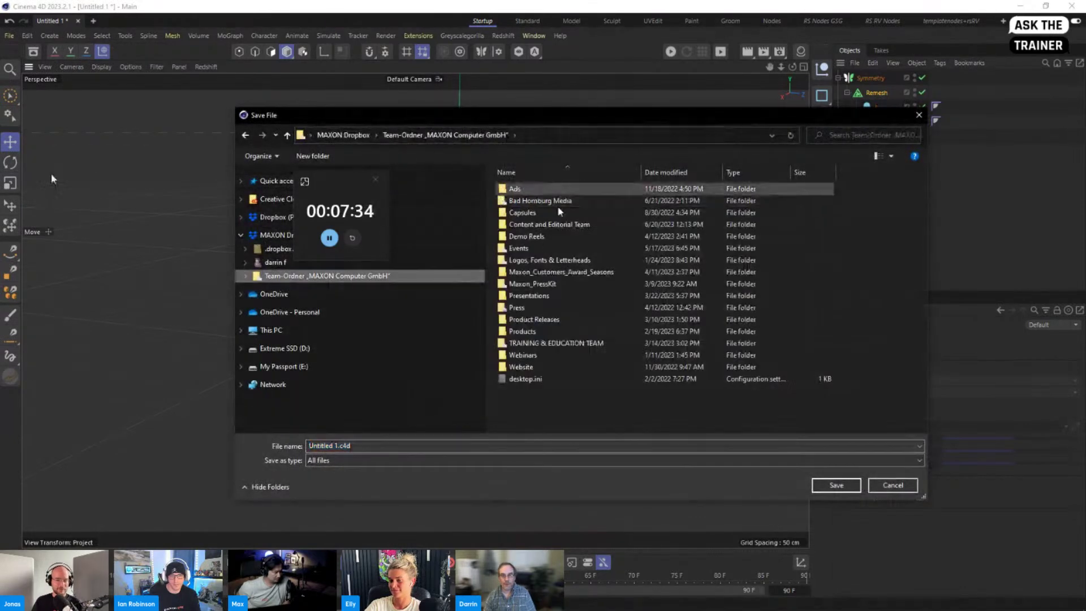
{"action": "left_click", "coordinate": [520, 356]}
{"action": "double_click", "coordinate": [519, 357]}
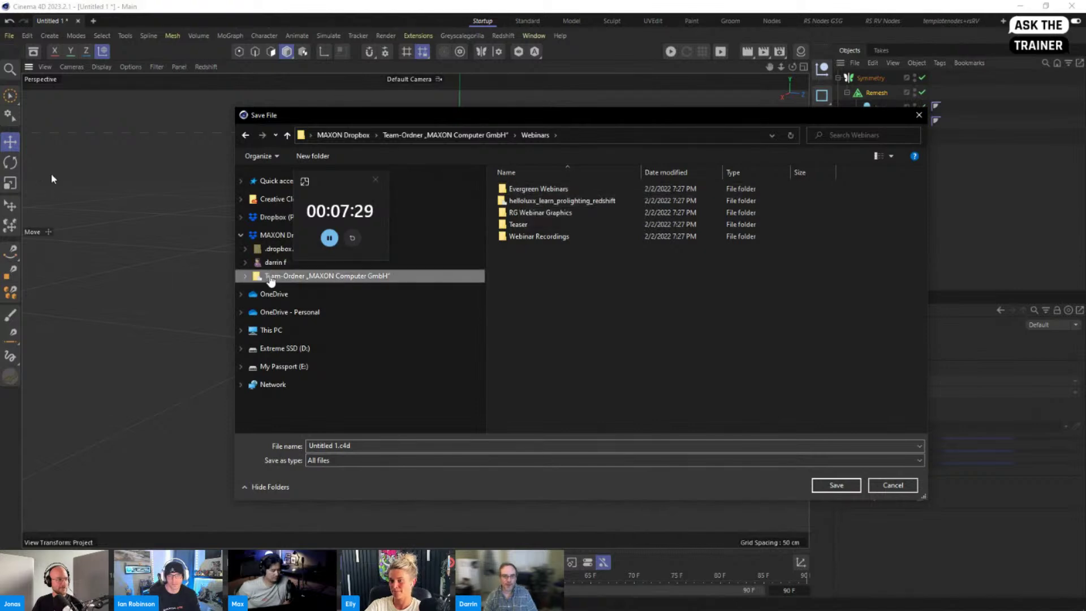
Browse from the Team-Ordner folder through TRAINING & EDUCATION TEAM and Webinars to the Ask The Trainer folder
{"action": "left_click", "coordinate": [270, 277]}
{"action": "double_click", "coordinate": [529, 344]}
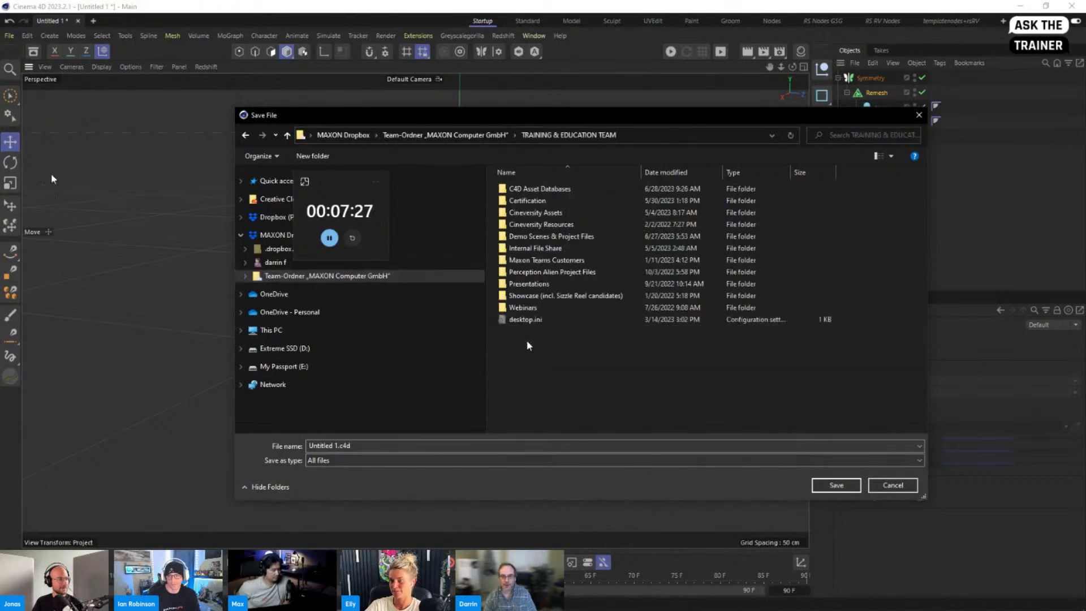
{"action": "double_click", "coordinate": [516, 307]}
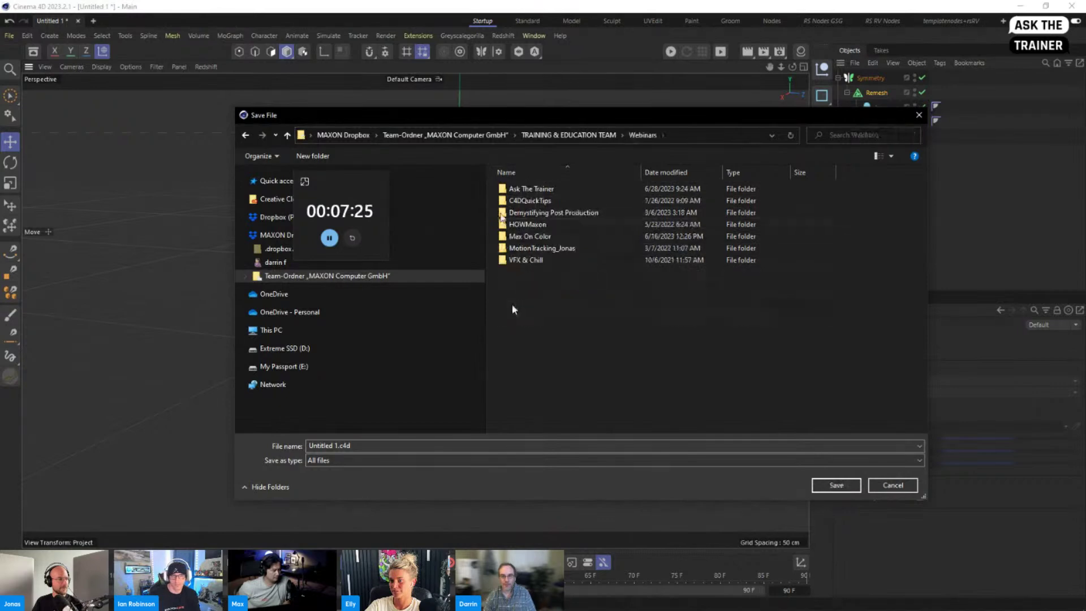
{"action": "double_click", "coordinate": [531, 189]}
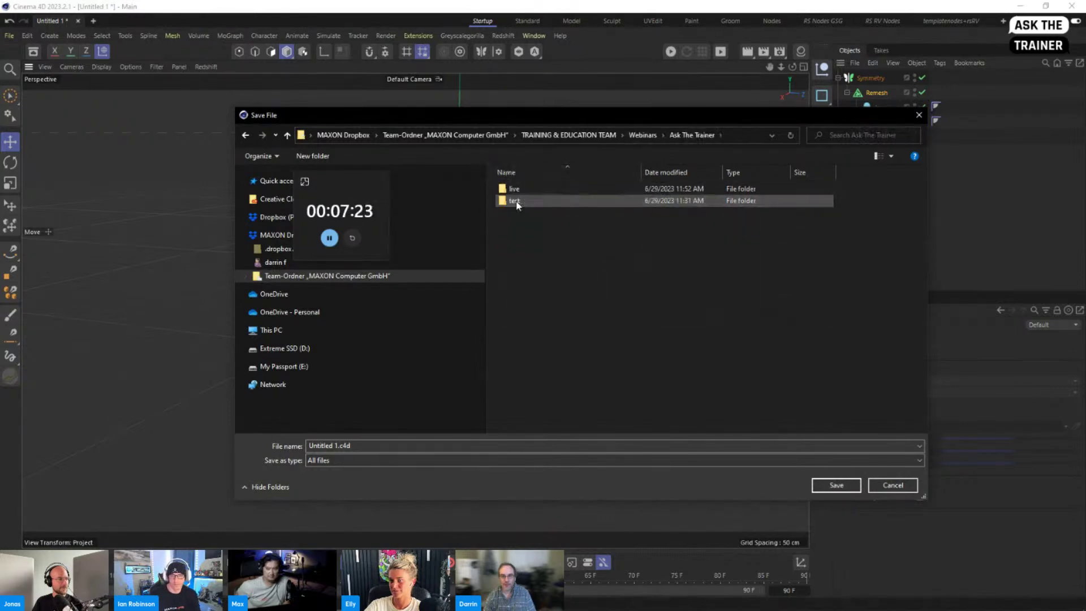
Save the project as "hot dog_0" in the ATT_SPECIAL_JUNE folder
{"action": "left_click", "coordinate": [317, 446]}
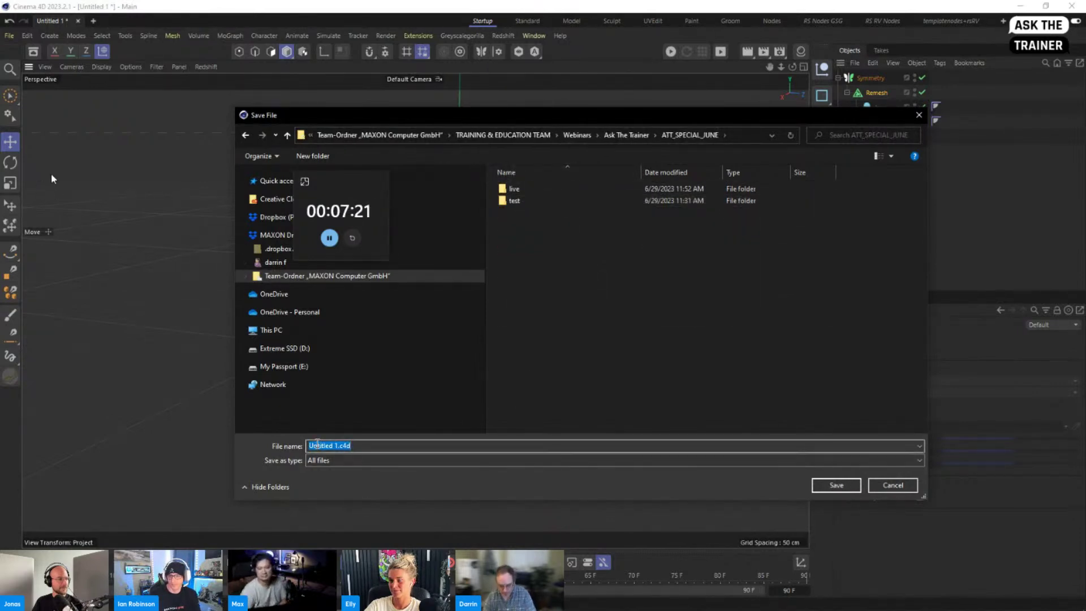
{"action": "type", "text": "hot do"}
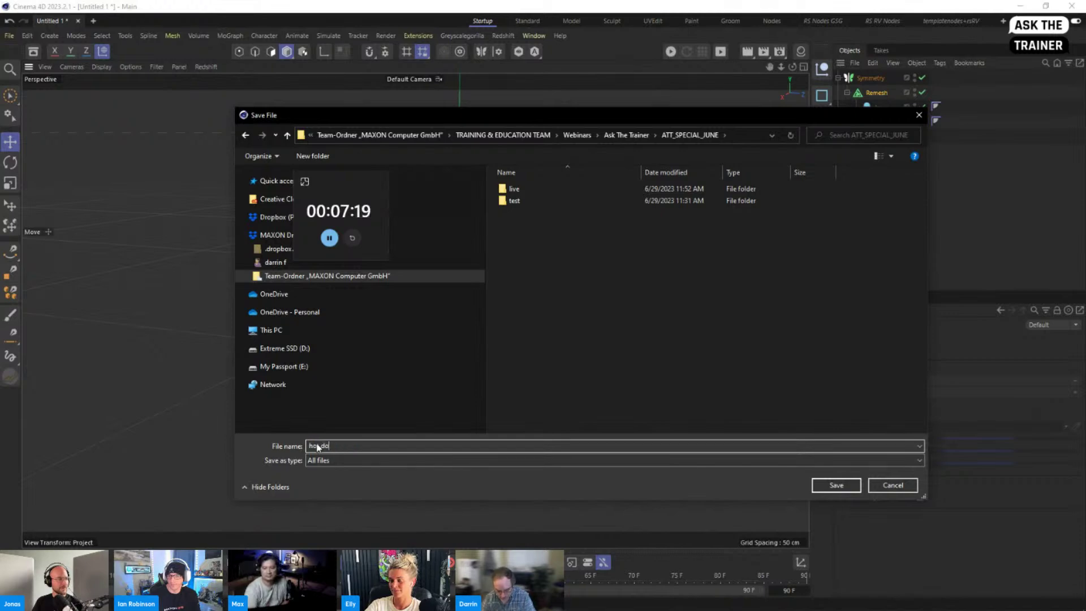
{"action": "type", "text": "g_0"}
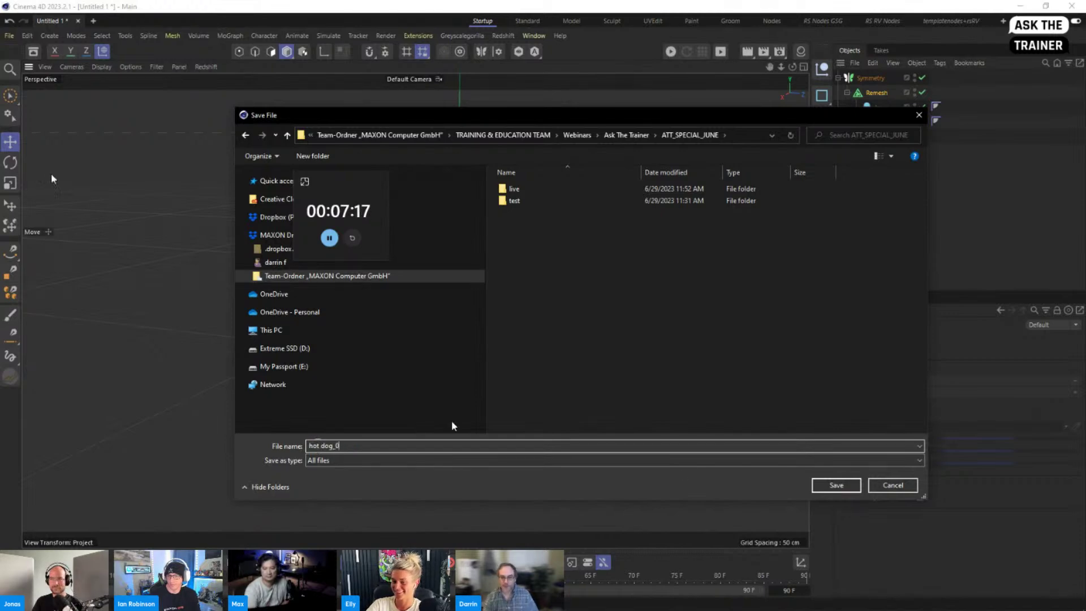
{"action": "left_click", "coordinate": [846, 486]}
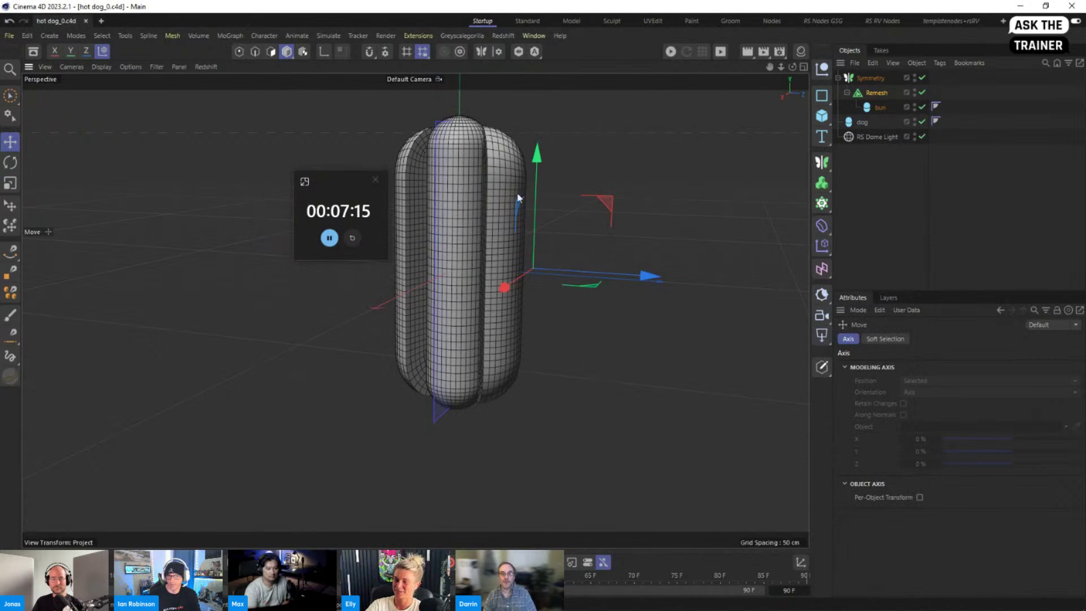
Disable the Symmetry generator and create a polygon copy of the remeshed bun with Current State to Object
{"action": "left_click", "coordinate": [878, 108]}
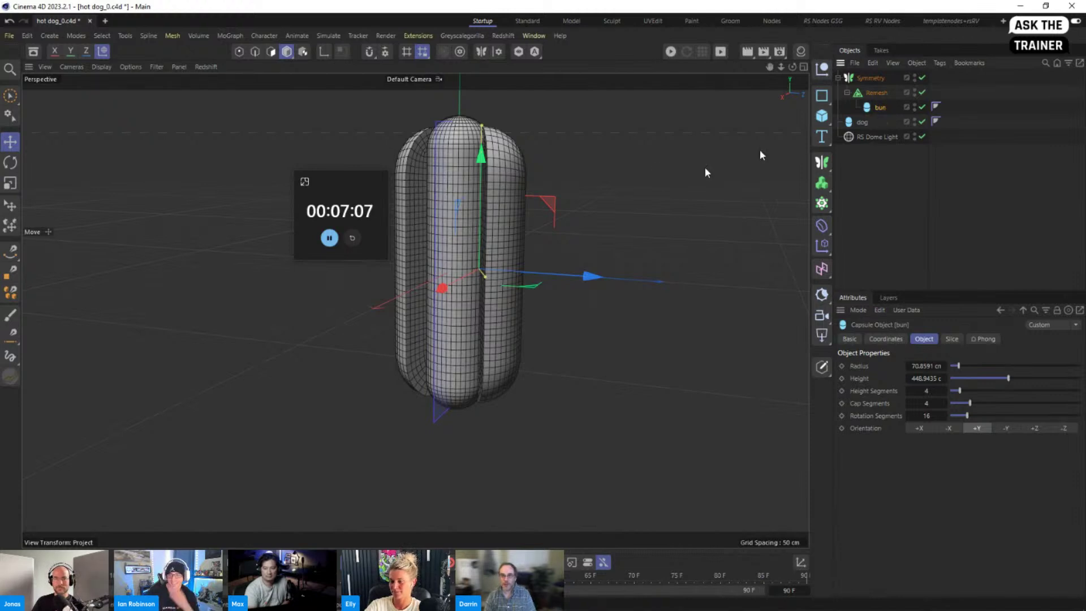
{"action": "mouse_move", "coordinate": [504, 214]}
{"action": "left_mouse_down", "text": "alt"}
{"action": "mouse_move", "coordinate": [502, 181]}
{"action": "mouse_move", "coordinate": [618, 278]}
{"action": "mouse_move", "coordinate": [592, 236]}
{"action": "left_mouse_up", "text": "alt"}
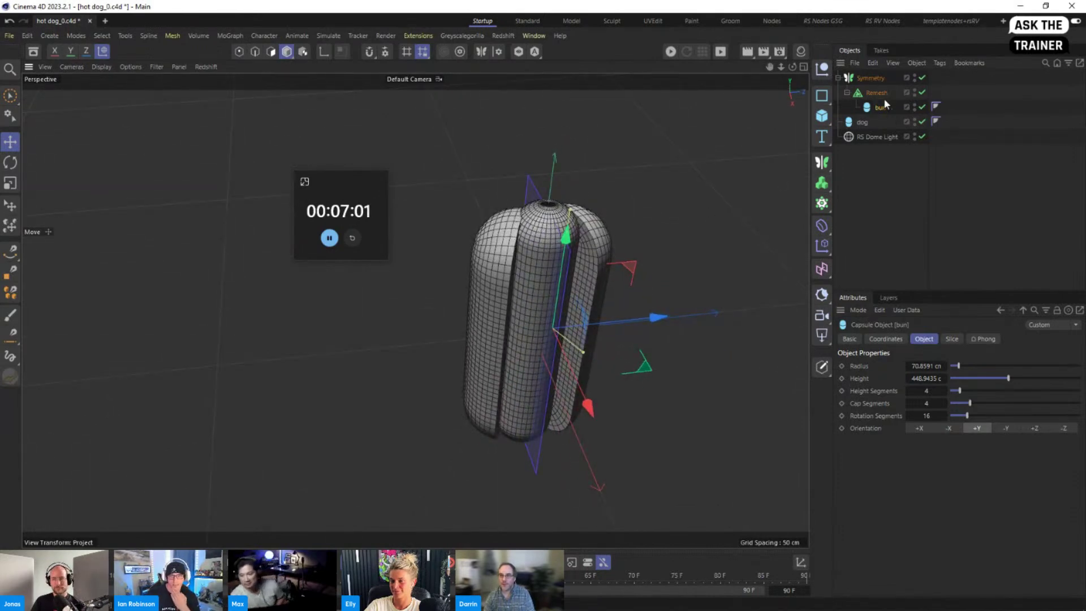
{"action": "left_click", "coordinate": [922, 78]}
{"action": "left_click", "coordinate": [876, 95]}
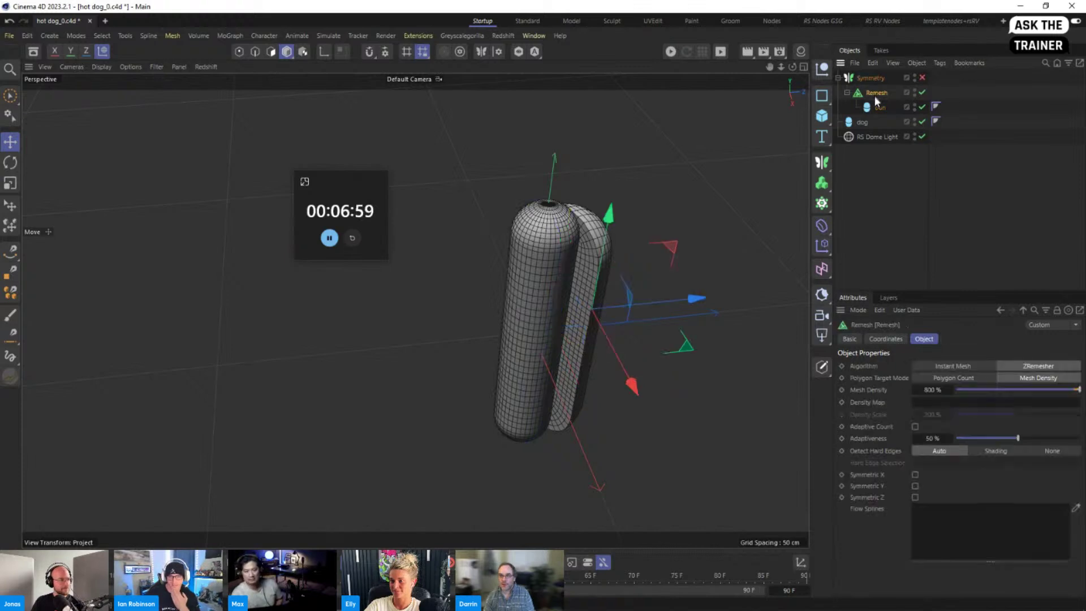
{"action": "right_click", "coordinate": [876, 99]}
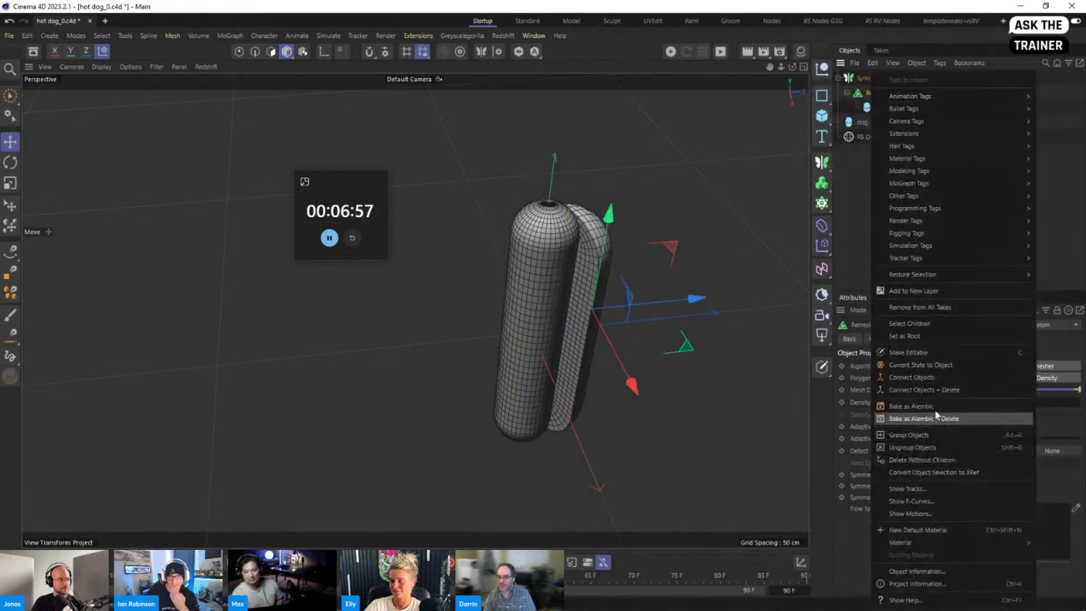
{"action": "left_click", "coordinate": [934, 367]}
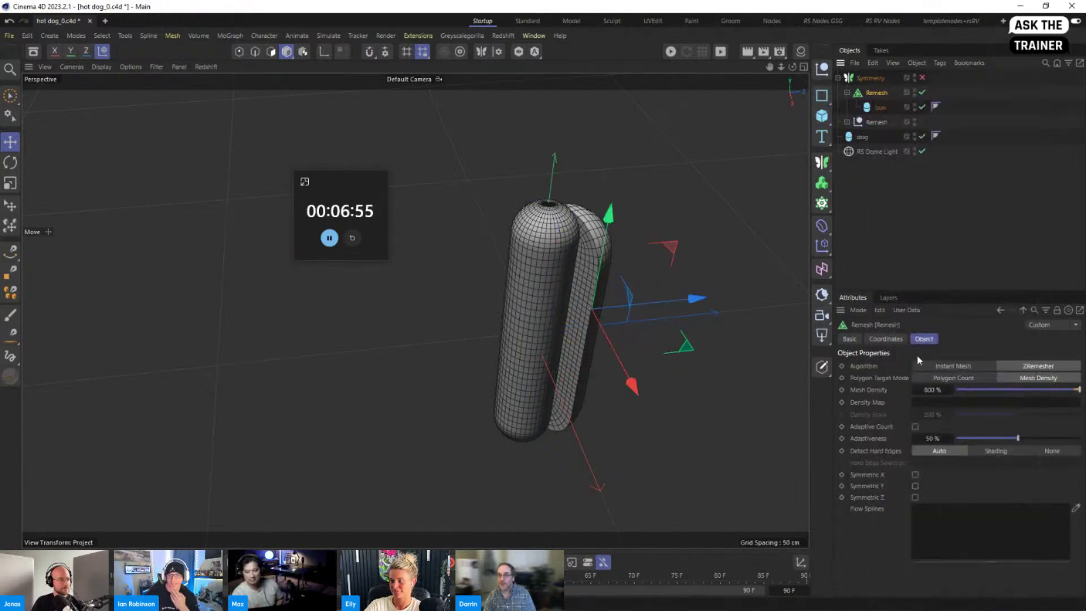
Leave only bun_remesh under Symmetry, moving the original Remesh, its bun and the Remesh null out and onto a new layer
{"action": "left_click", "coordinate": [847, 122]}
{"action": "left_click_drag", "start_coordinate": [875, 136], "coordinate": [865, 202]}
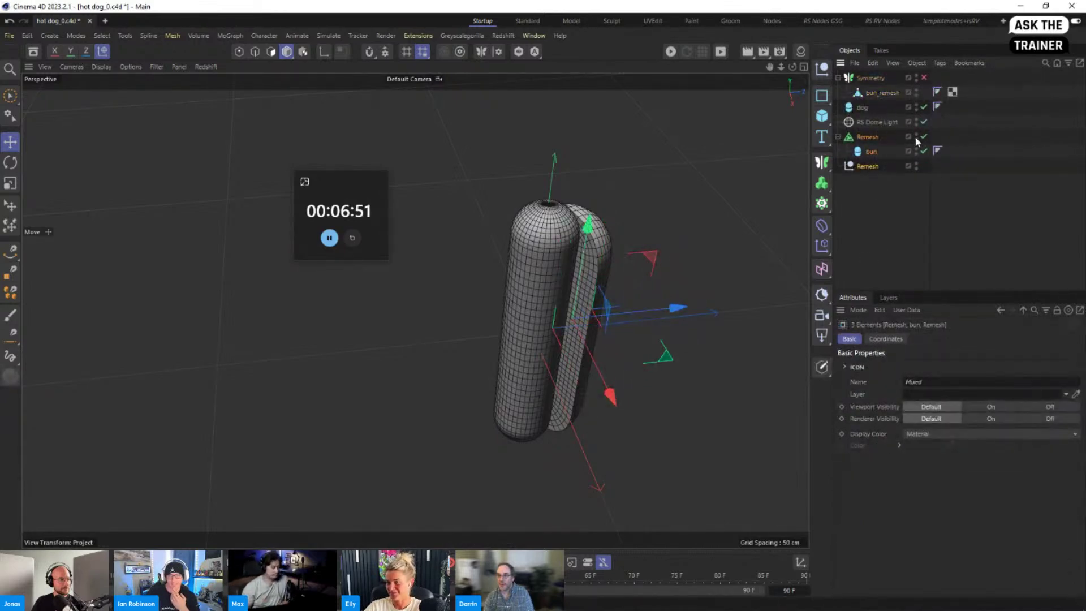
{"action": "left_click", "coordinate": [888, 297]}
{"action": "double_click", "coordinate": [850, 348]}
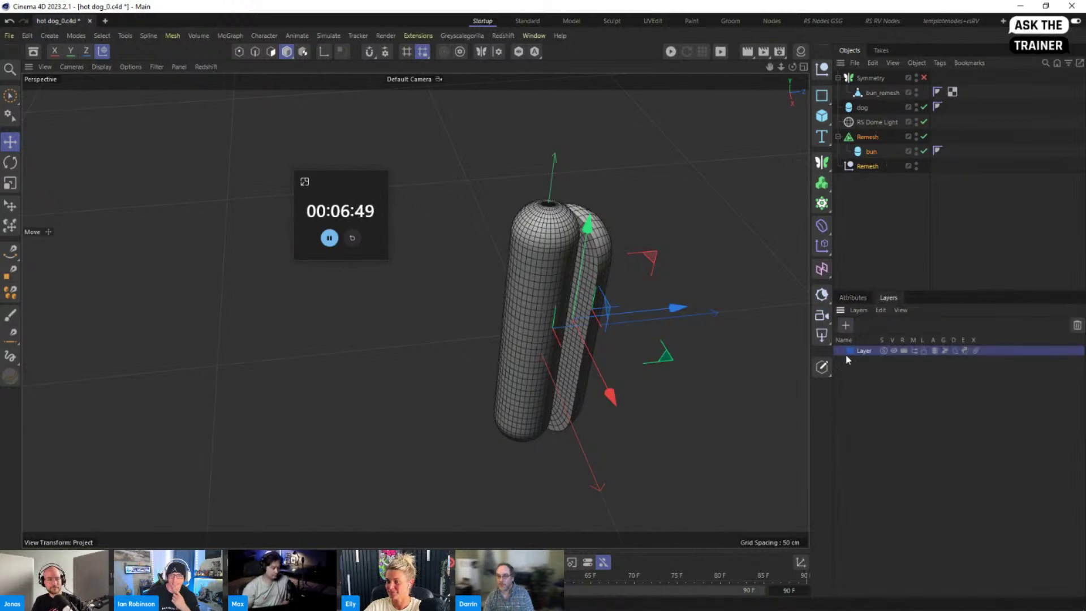
{"action": "left_click_drag", "start_coordinate": [863, 351], "coordinate": [864, 358]}
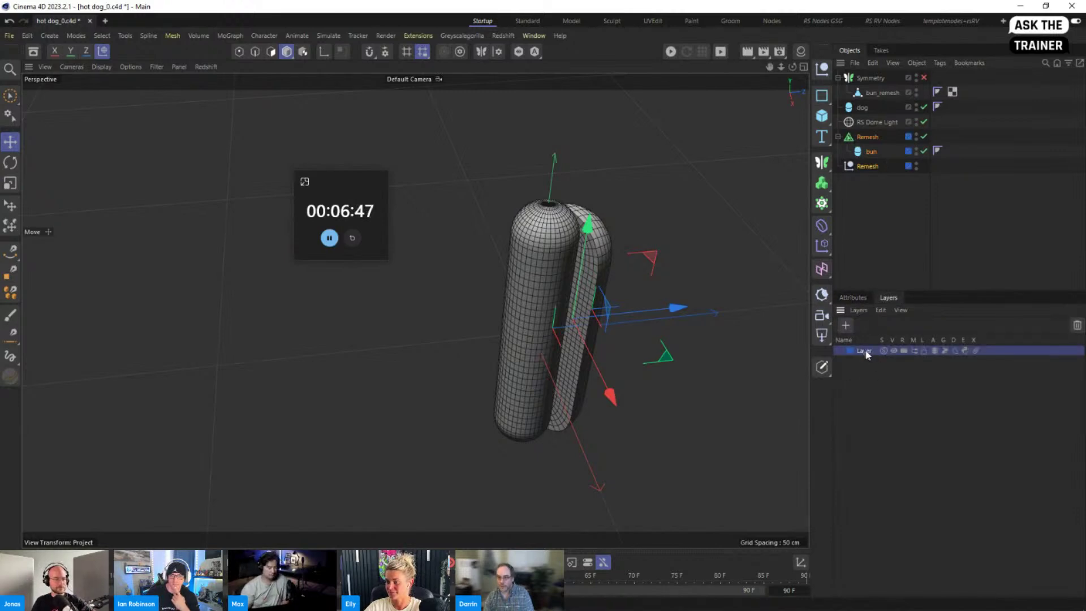
Name the new layer "bakupz" and hide it from the viewport, the render and the object list
{"action": "double_click", "coordinate": [865, 351]}
{"action": "type", "text": "bak"}
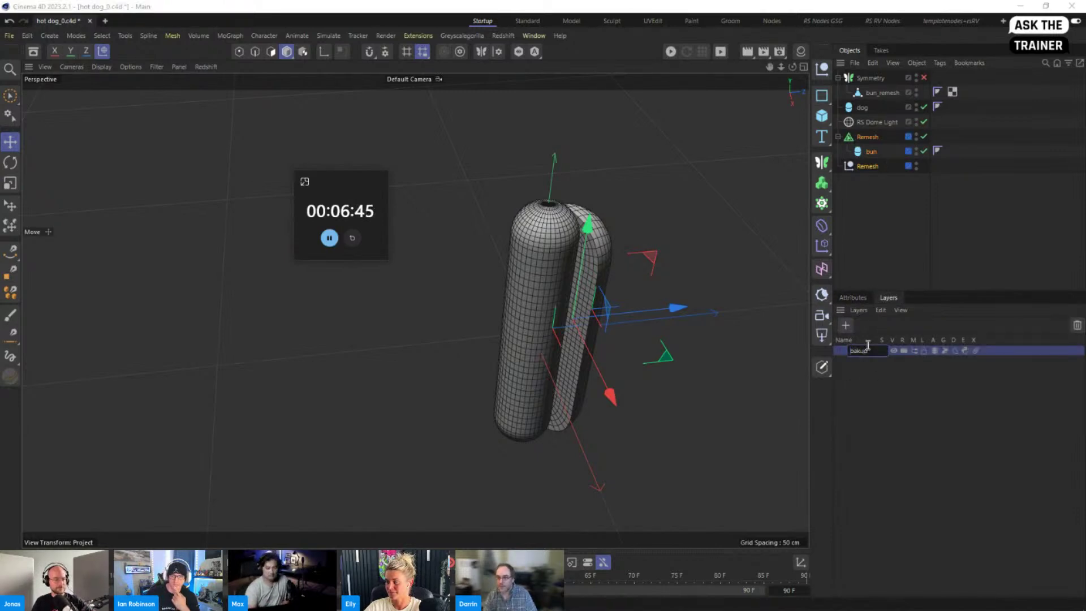
{"action": "type", "text": "up"}
{"action": "key", "text": "Return"}
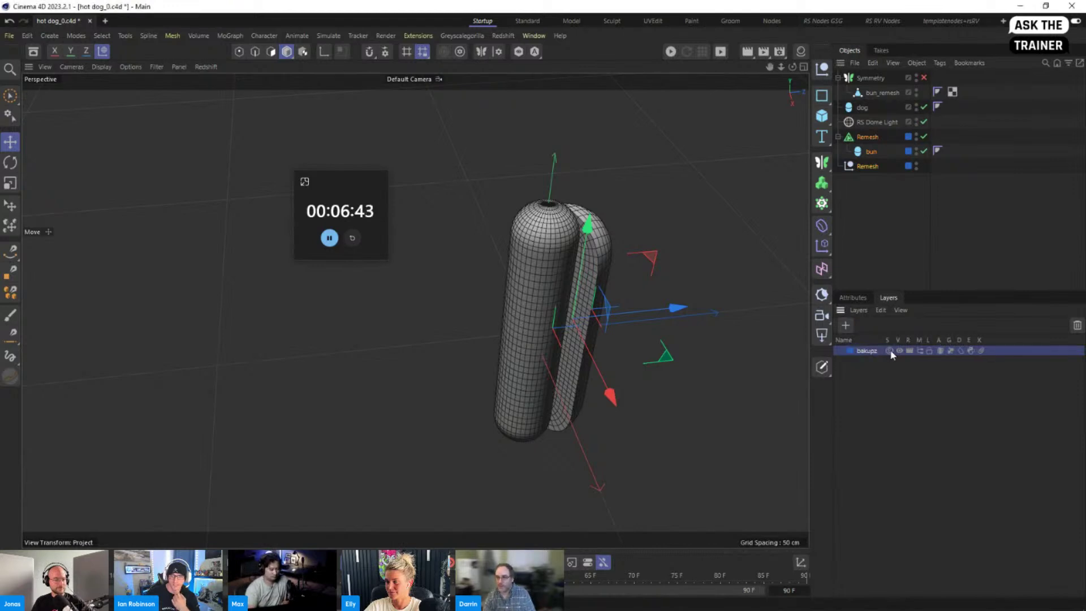
{"action": "left_click", "coordinate": [922, 350]}
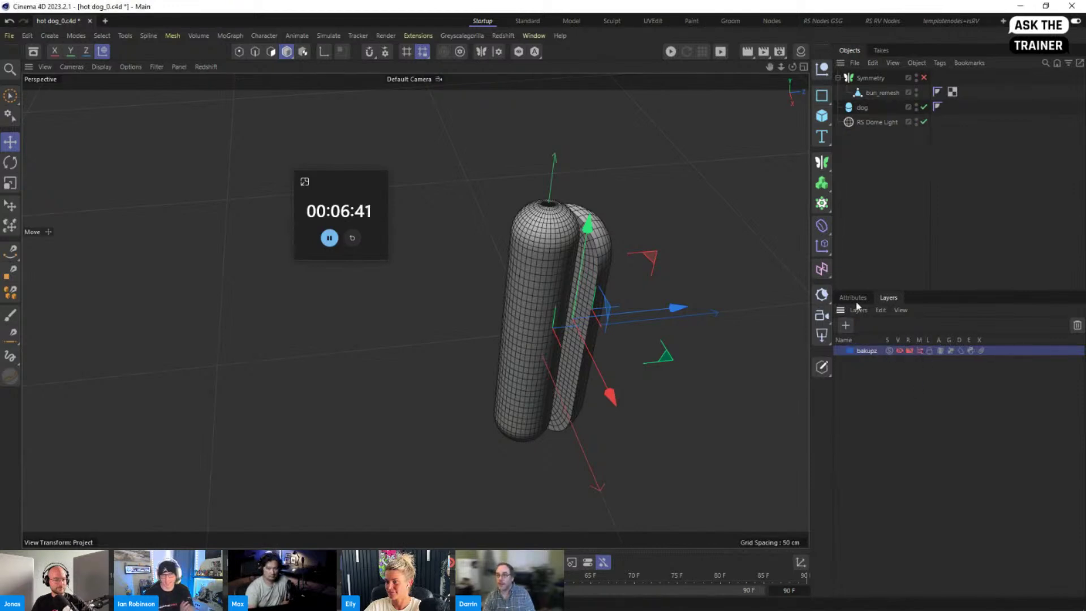
{"action": "left_click", "coordinate": [852, 298]}
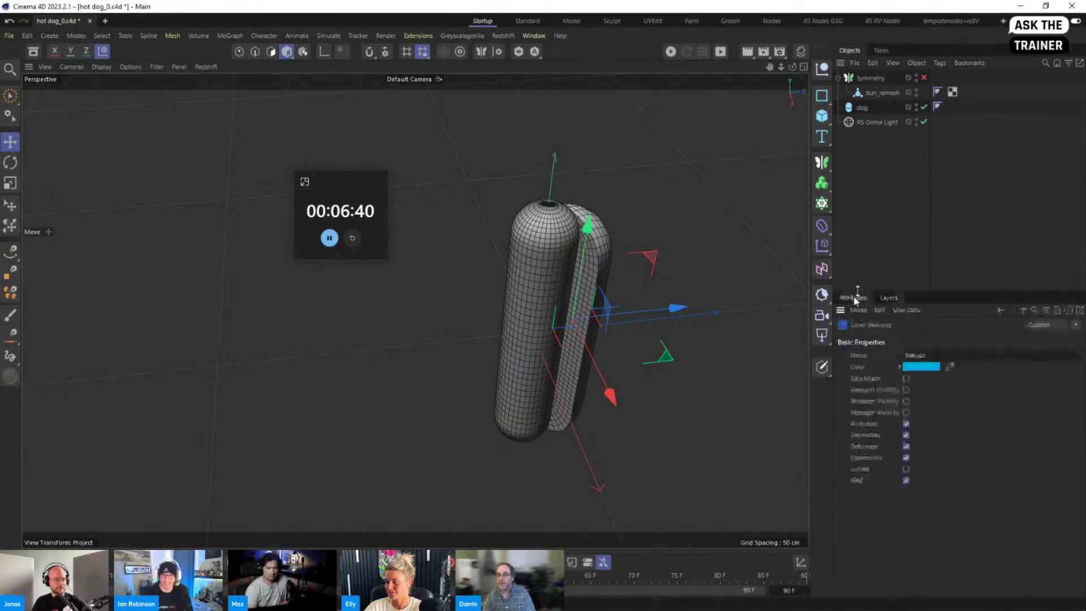
Select bun_remesh, keep the Symmetry generator off and disable the dog to isolate the single bun half
{"action": "left_click", "coordinate": [880, 94]}
{"action": "left_click", "coordinate": [924, 78]}
{"action": "left_click", "coordinate": [924, 79]}
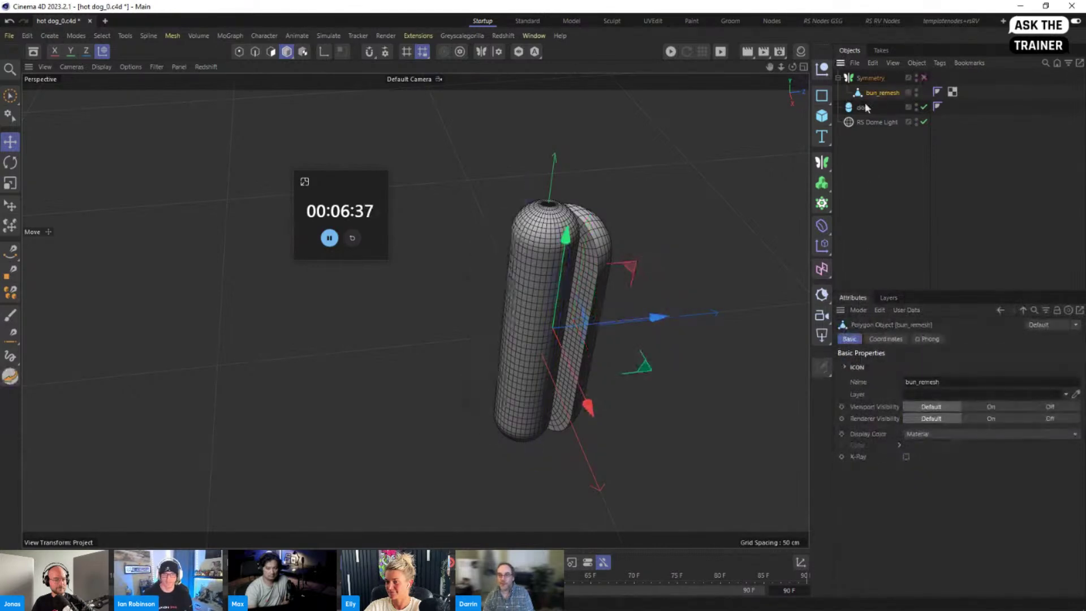
{"action": "left_click_drag", "start_coordinate": [757, 312], "coordinate": [693, 236], "text": "alt"}
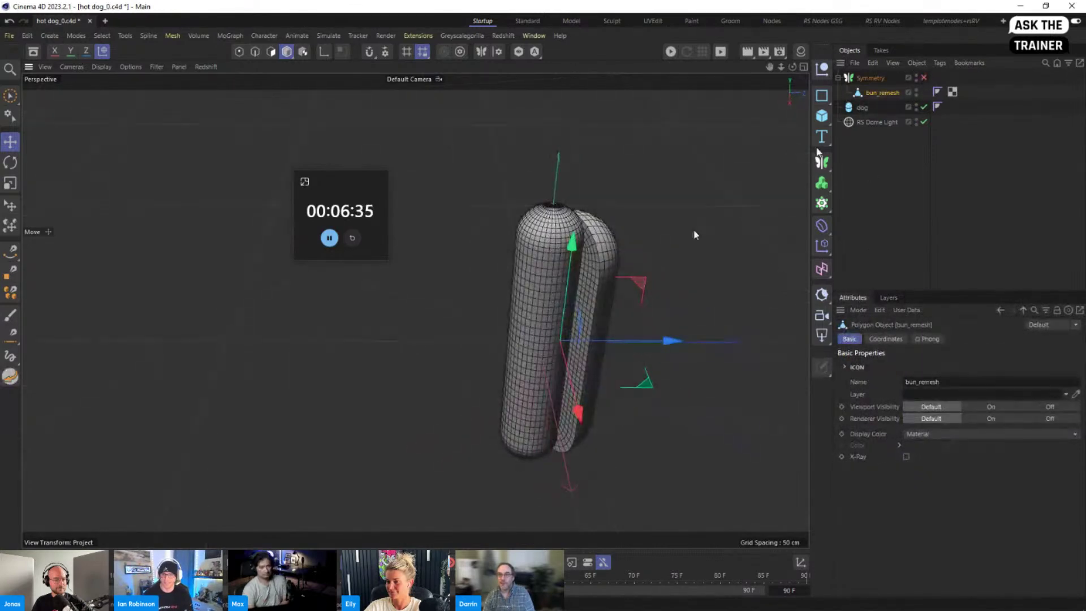
{"action": "left_click", "coordinate": [923, 108]}
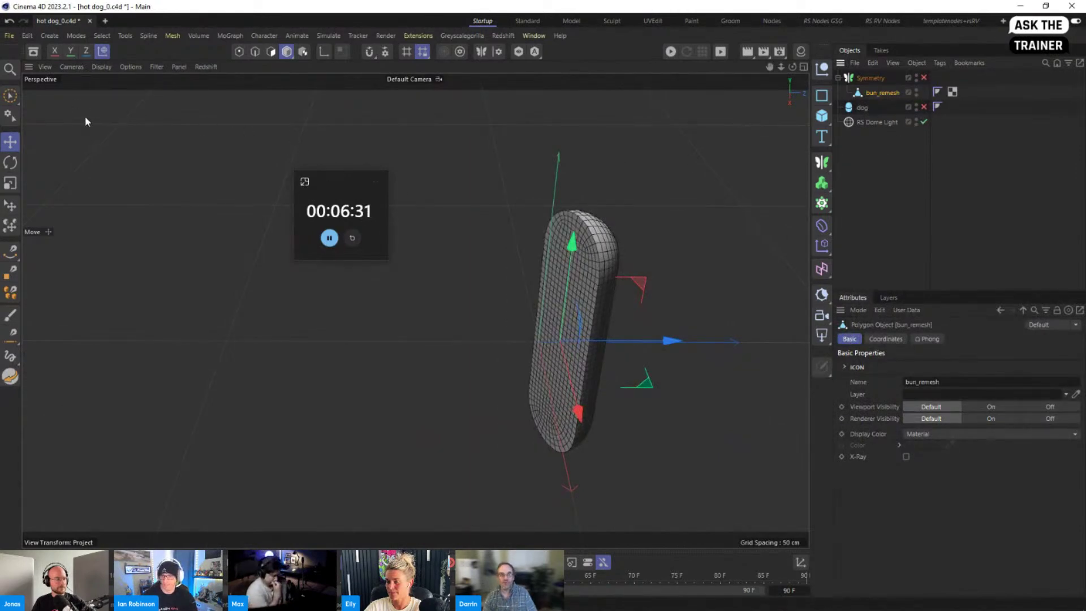
Look through the available sculpting brushes and switch to the Sculpt layout with bun_remesh selected
{"action": "left_click", "coordinate": [173, 35]}
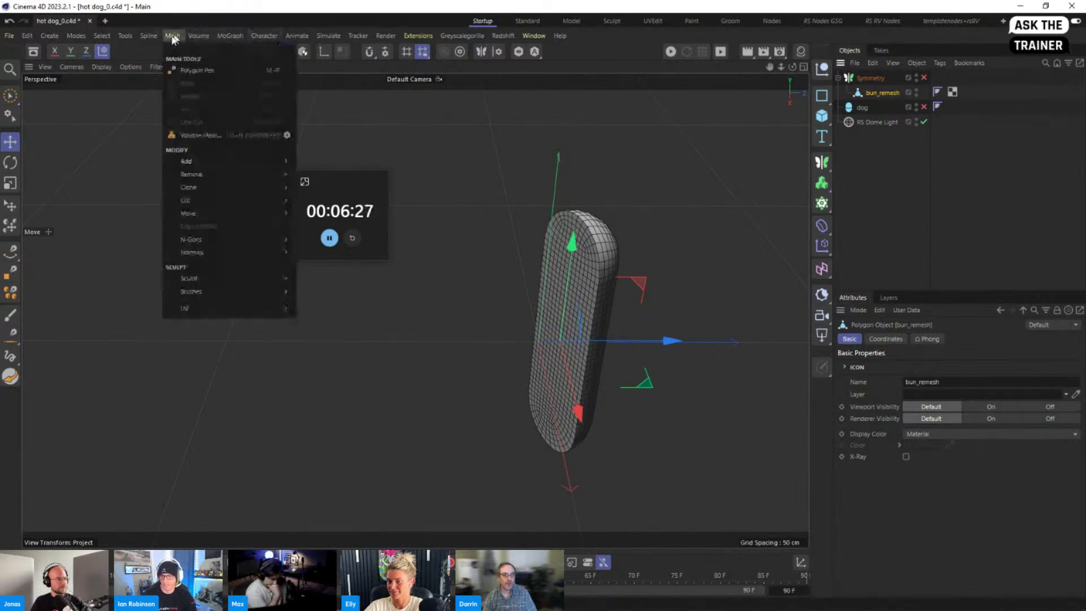
{"action": "mouse_move", "coordinate": [232, 291]}
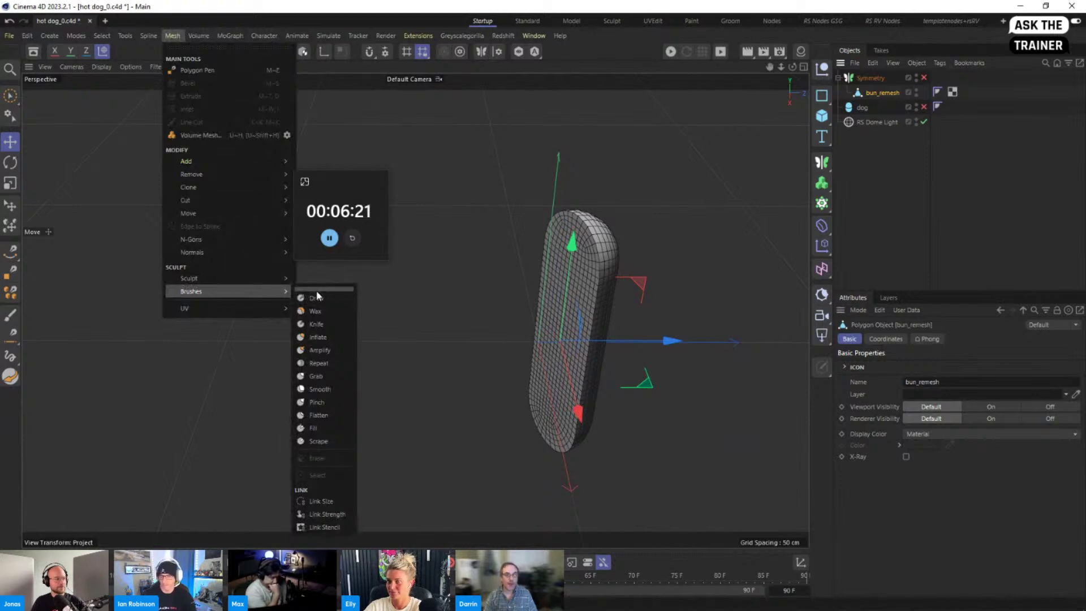
{"action": "left_click", "coordinate": [646, 56]}
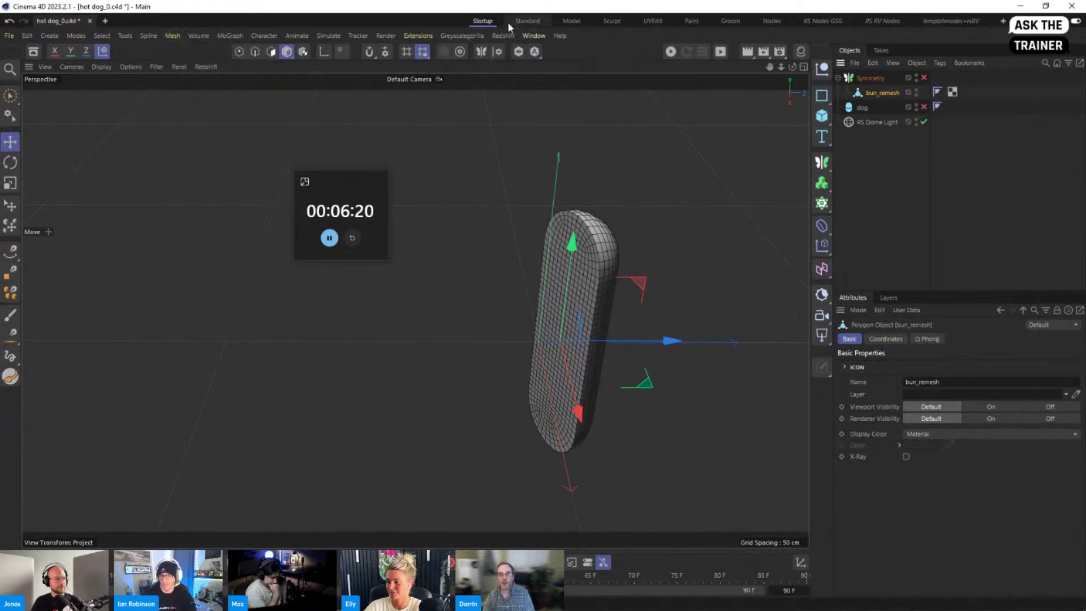
{"action": "left_click", "coordinate": [611, 22]}
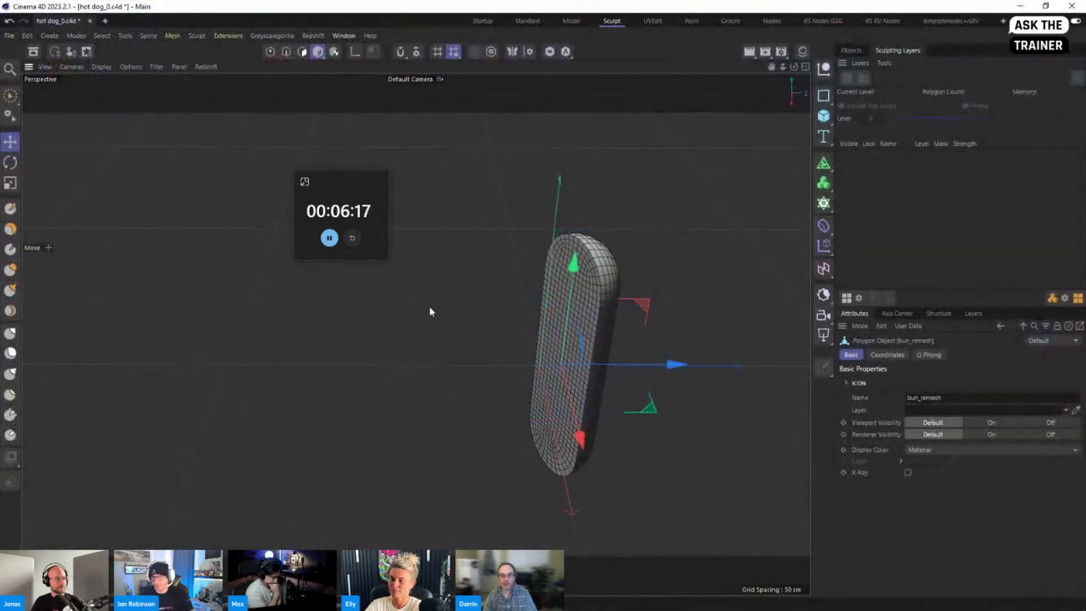
Bring the object list back into view and show the sculpting tool palette as text labels
{"action": "left_click_drag", "start_coordinate": [346, 183], "coordinate": [124, 158]}
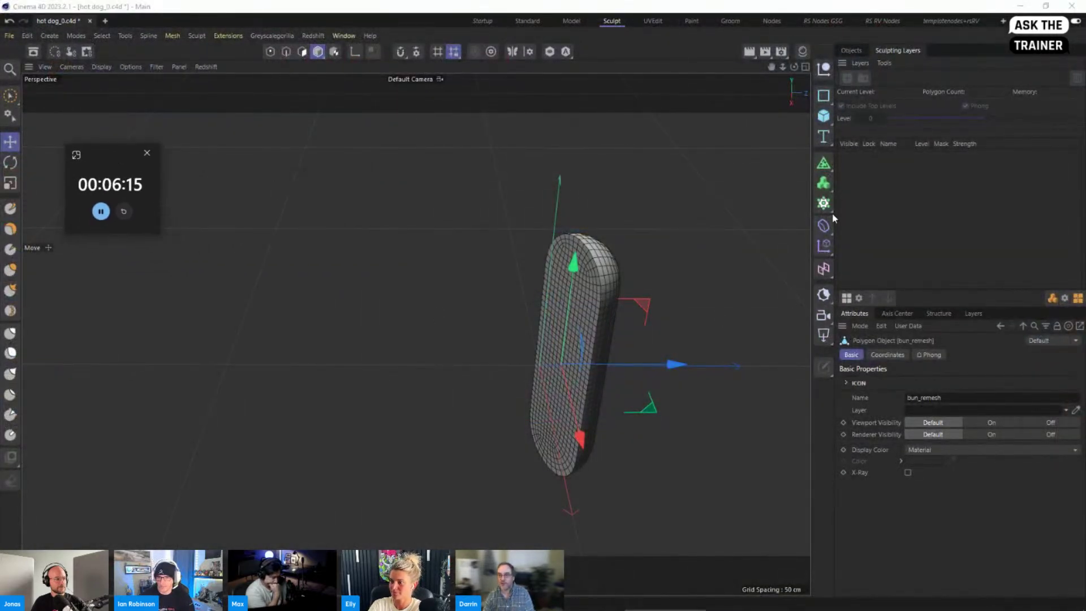
{"action": "left_click", "coordinate": [850, 51]}
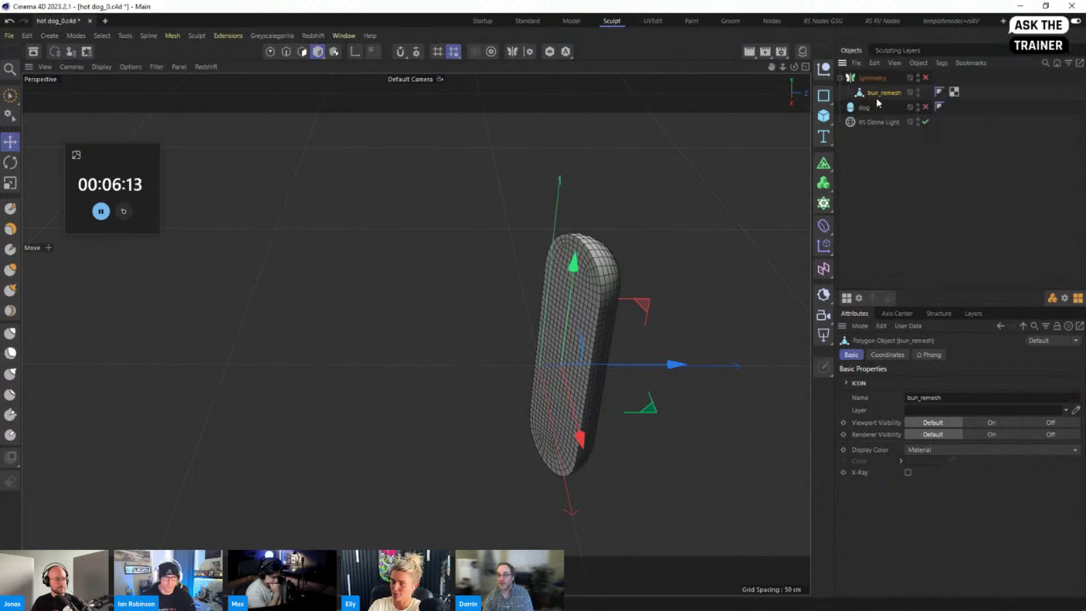
{"action": "middle_click_drag", "start_coordinate": [541, 312], "coordinate": [469, 268], "text": "alt"}
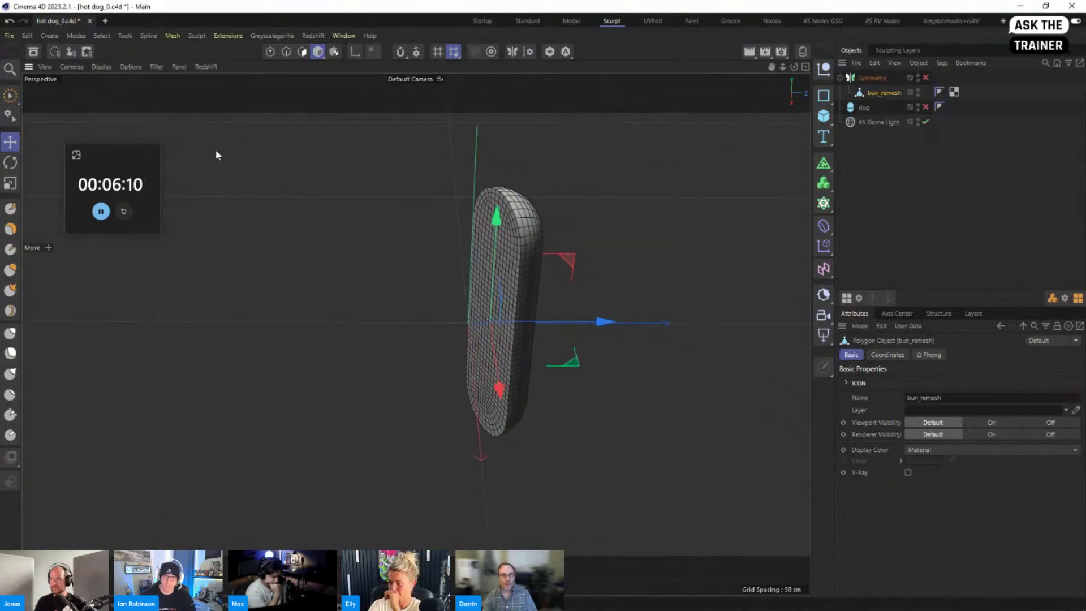
{"action": "right_click", "coordinate": [8, 229]}
{"action": "mouse_move", "coordinate": [60, 422]}
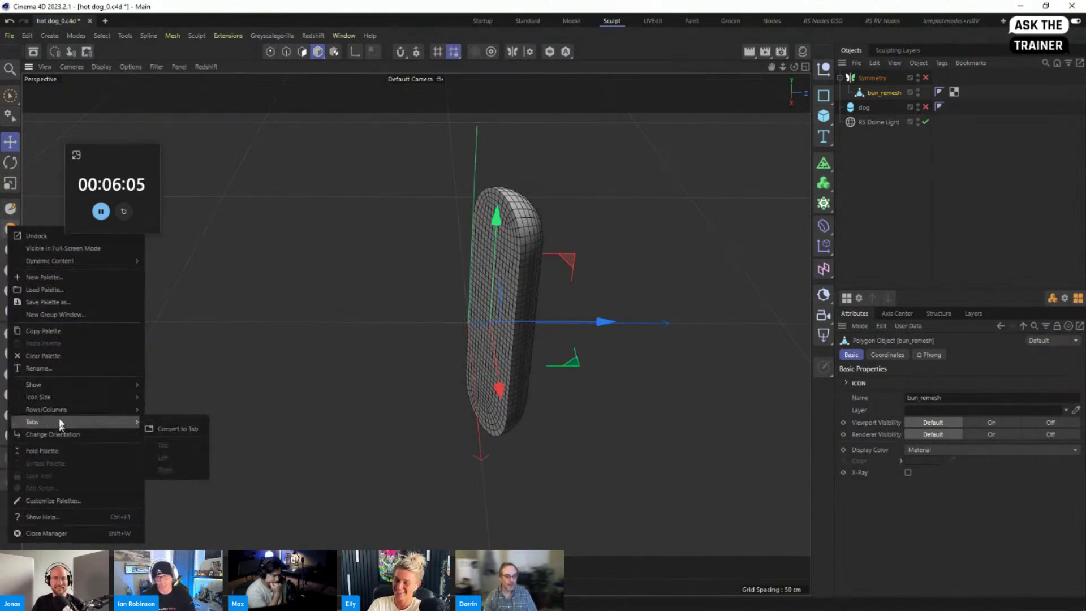
{"action": "mouse_move", "coordinate": [71, 390]}
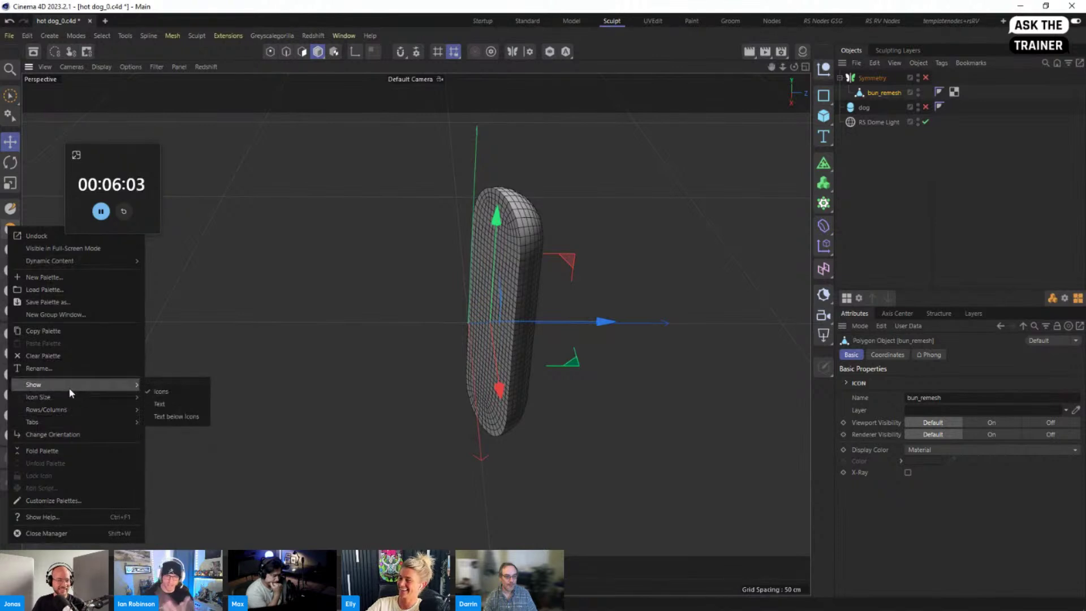
{"action": "left_click", "coordinate": [168, 405]}
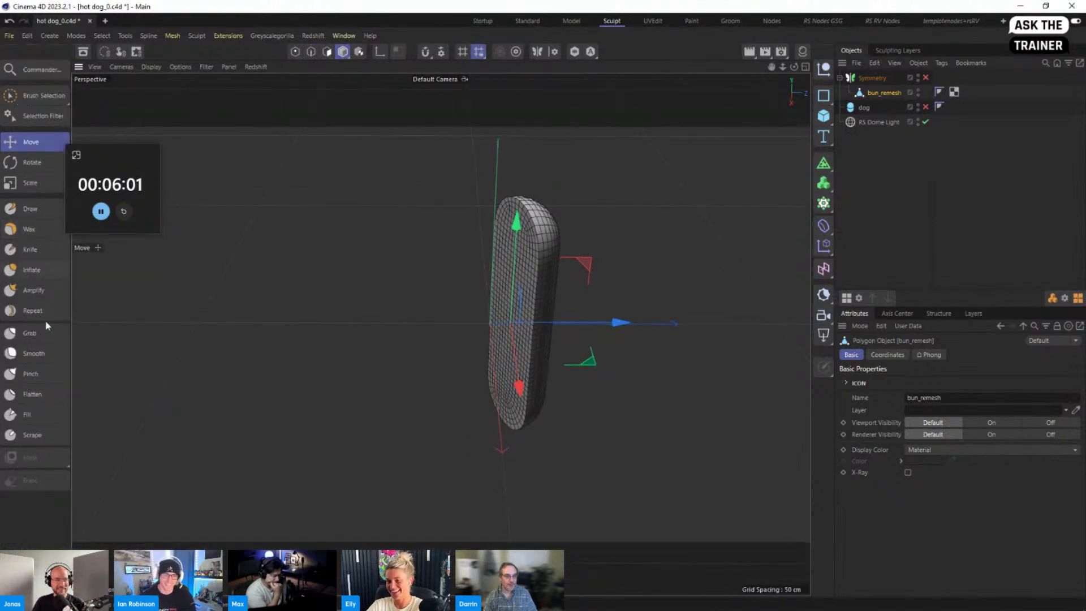
Choose the Grab brush, enlarge it to a size of about 176 and re-enable the dog beside the bun half
{"action": "left_click", "coordinate": [25, 334]}
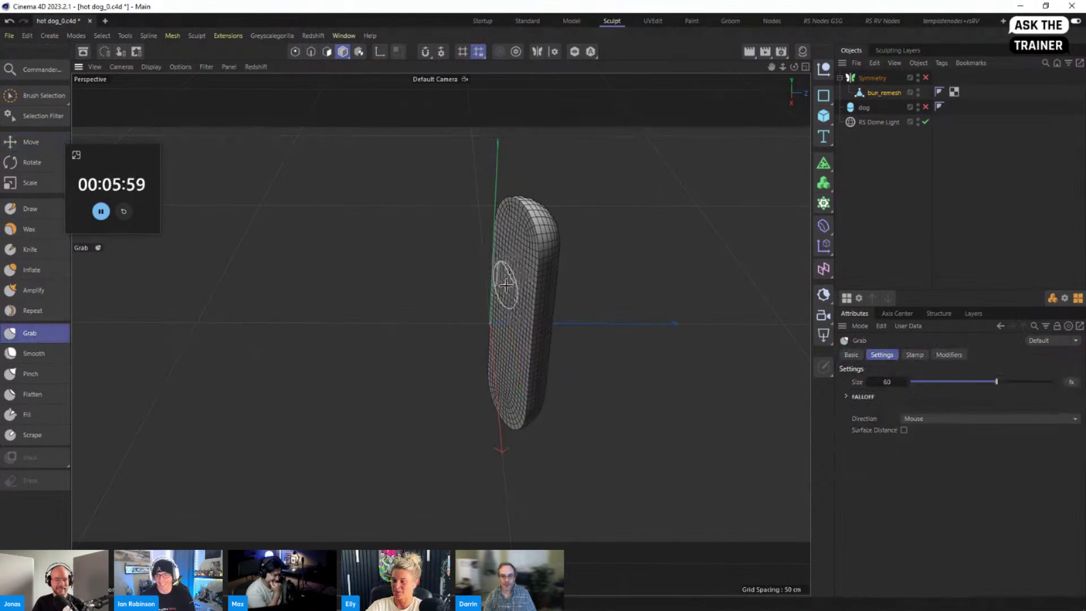
{"action": "left_click_drag", "start_coordinate": [514, 265], "coordinate": [545, 276], "text": "alt"}
{"action": "left_click", "coordinate": [926, 108]}
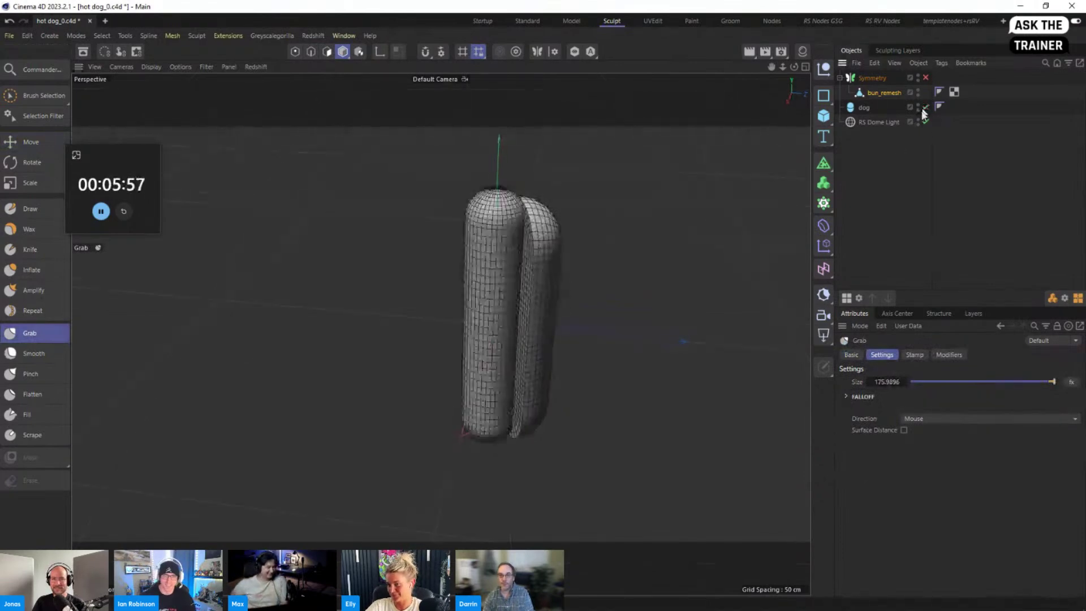
{"action": "left_click_drag", "start_coordinate": [511, 242], "coordinate": [590, 251], "text": "alt"}
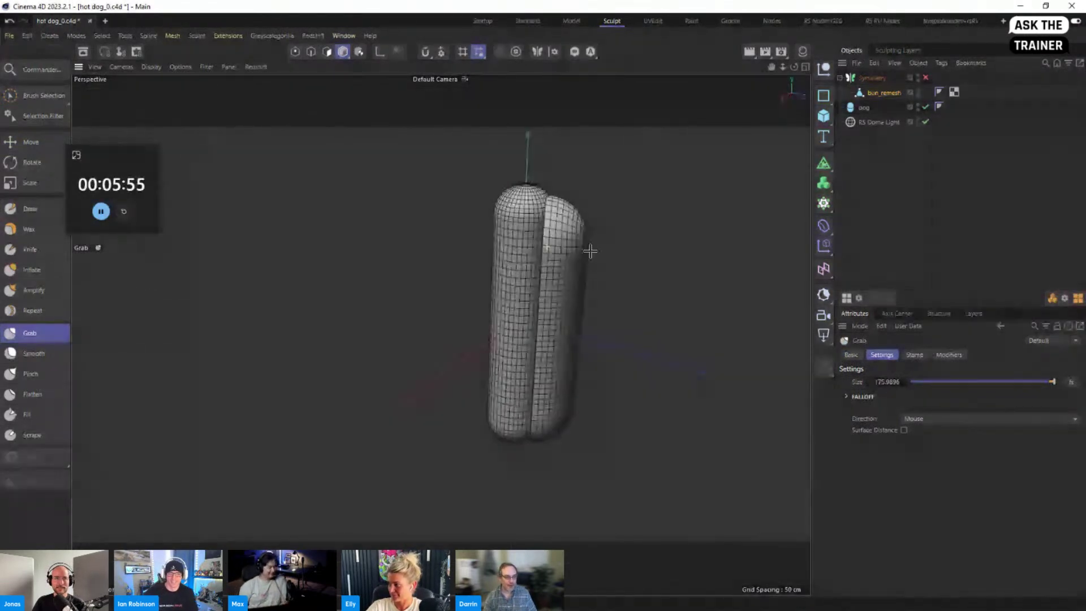
Make bun_remesh a sculpt object and mask its rounded outer surface using the Mask brush at a size of about 83
{"action": "left_click", "coordinate": [61, 462]}
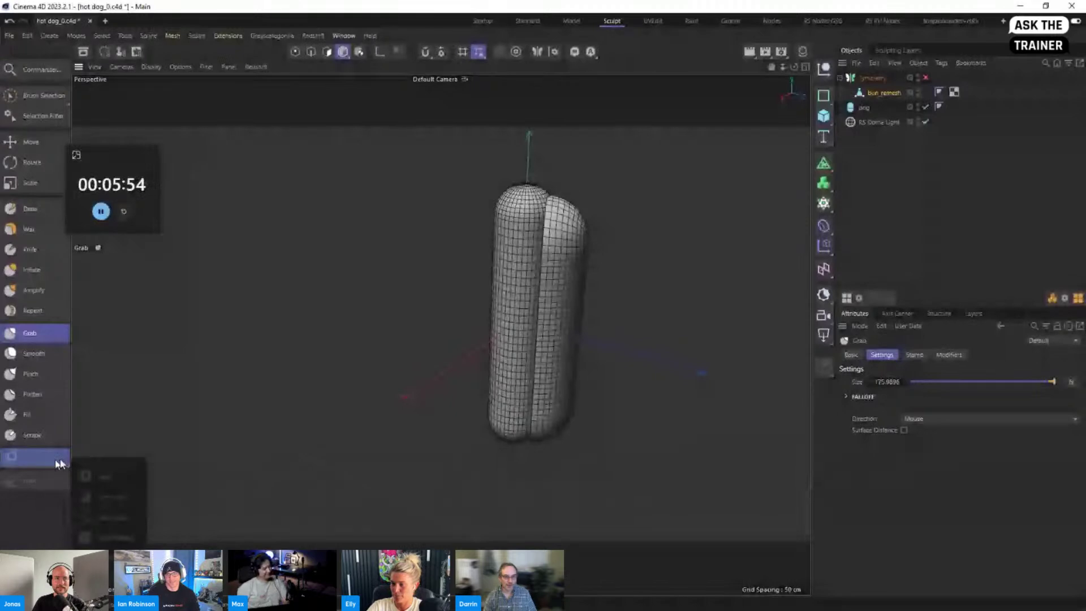
{"action": "left_click", "coordinate": [880, 95]}
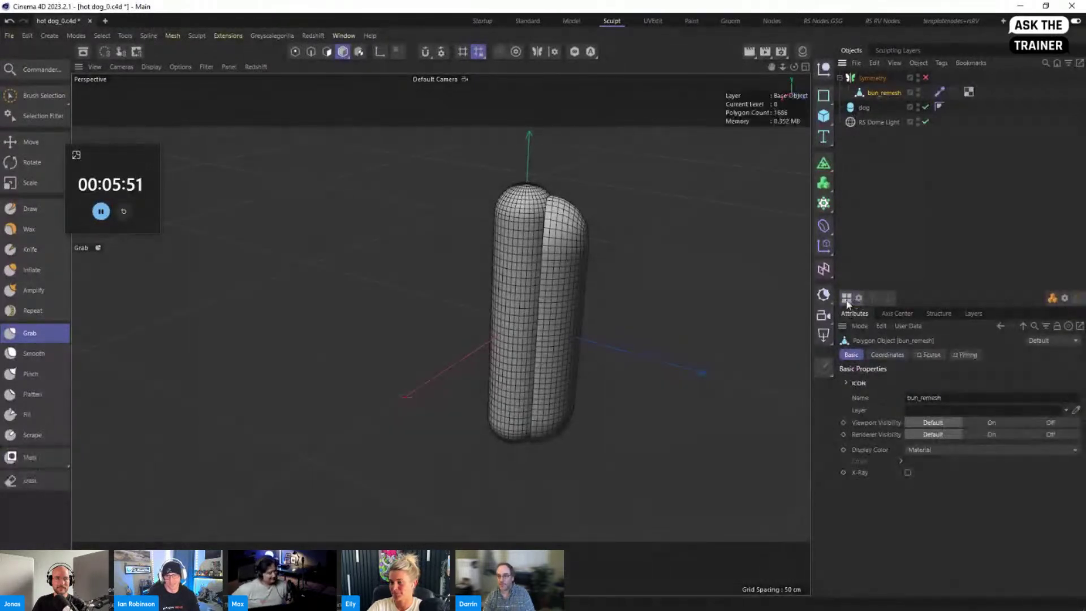
{"action": "left_click", "coordinate": [30, 463]}
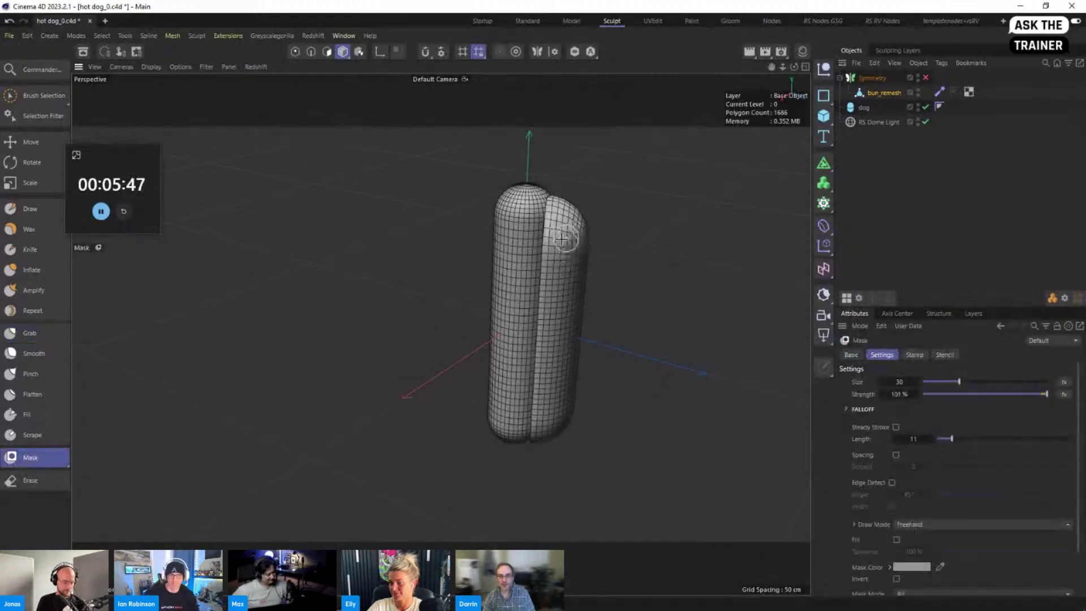
{"action": "middle_click_drag", "start_coordinate": [563, 239], "coordinate": [583, 238]}
{"action": "mouse_move", "coordinate": [563, 215]}
{"action": "left_mouse_down"}
{"action": "mouse_move", "coordinate": [566, 309]}
{"action": "mouse_move", "coordinate": [537, 469]}
{"action": "left_mouse_up"}
{"action": "mouse_move", "coordinate": [569, 287]}
{"action": "left_mouse_down", "text": "alt"}
{"action": "mouse_move", "coordinate": [752, 312]}
{"action": "mouse_move", "coordinate": [808, 308]}
{"action": "left_mouse_up", "text": "alt"}
{"action": "mouse_move", "coordinate": [591, 266]}
{"action": "left_mouse_down"}
{"action": "mouse_move", "coordinate": [610, 221]}
{"action": "mouse_move", "coordinate": [594, 476]}
{"action": "mouse_move", "coordinate": [624, 310]}
{"action": "left_mouse_up"}
{"action": "mouse_move", "coordinate": [606, 393]}
{"action": "left_mouse_down", "text": "alt"}
{"action": "mouse_move", "coordinate": [613, 461]}
{"action": "mouse_move", "coordinate": [591, 534]}
{"action": "left_mouse_up", "text": "alt"}
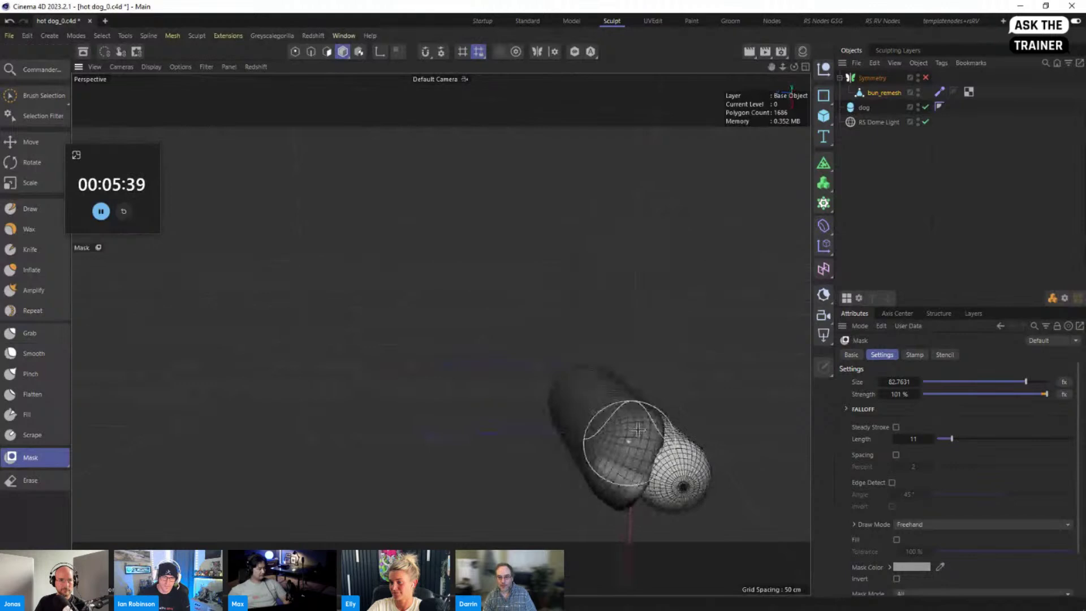
{"action": "mouse_move", "coordinate": [622, 431]}
{"action": "left_mouse_down"}
{"action": "mouse_move", "coordinate": [615, 481]}
{"action": "mouse_move", "coordinate": [604, 241]}
{"action": "mouse_move", "coordinate": [628, 228]}
{"action": "mouse_move", "coordinate": [422, 310]}
{"action": "mouse_move", "coordinate": [286, 235]}
{"action": "mouse_move", "coordinate": [103, 312]}
{"action": "mouse_move", "coordinate": [570, 328]}
{"action": "left_mouse_up"}
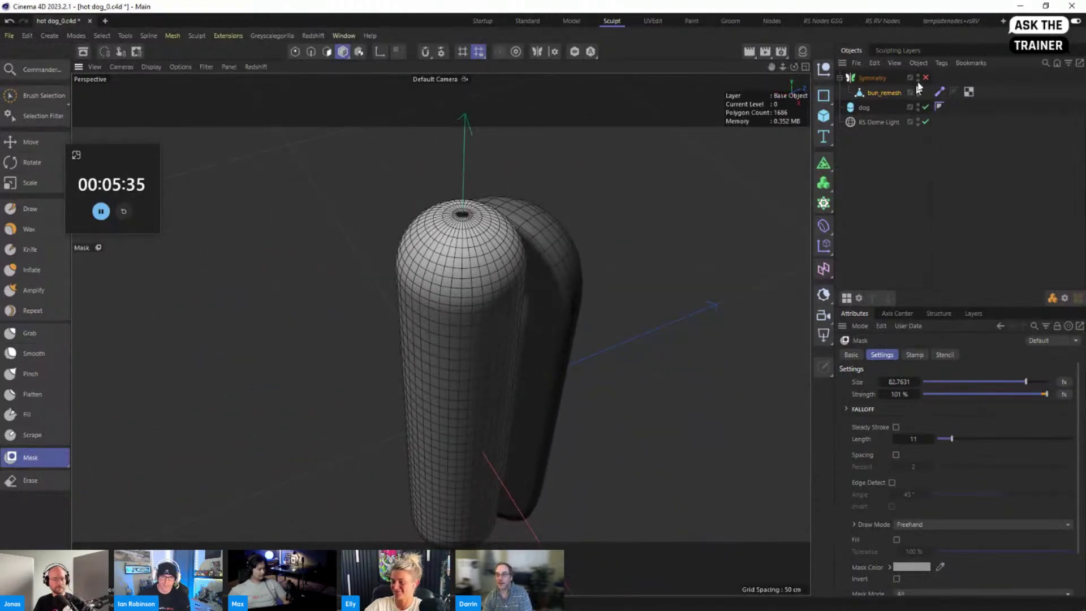
Disable the dog and clear the mask from the bun's flat inner face with the Mask brush at a size of about 46
{"action": "left_click", "coordinate": [926, 77]}
{"action": "left_click", "coordinate": [926, 107]}
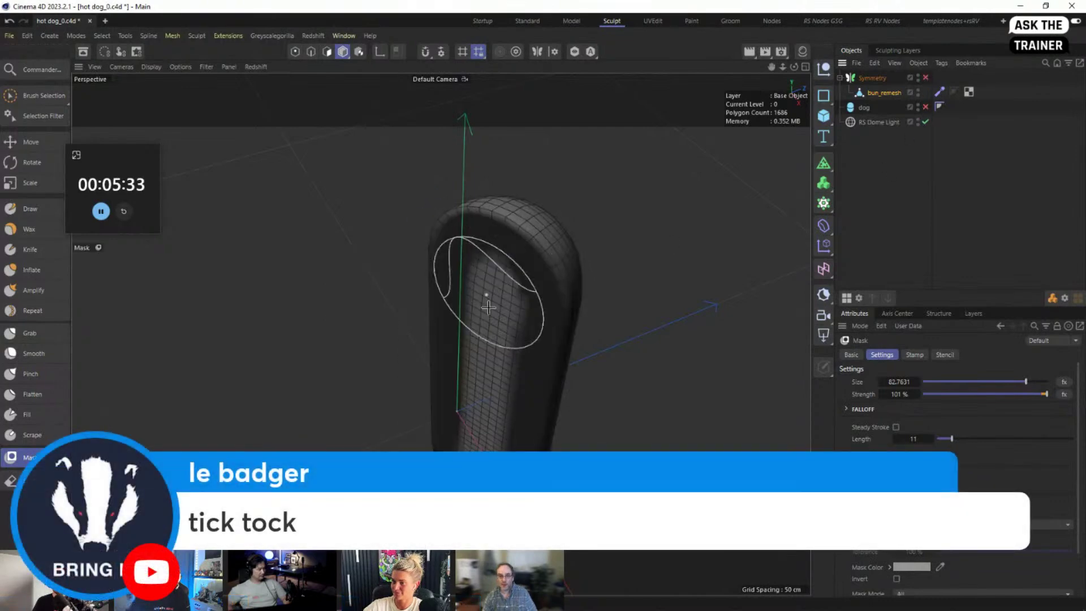
{"action": "middle_click_drag", "start_coordinate": [478, 277], "coordinate": [477, 290]}
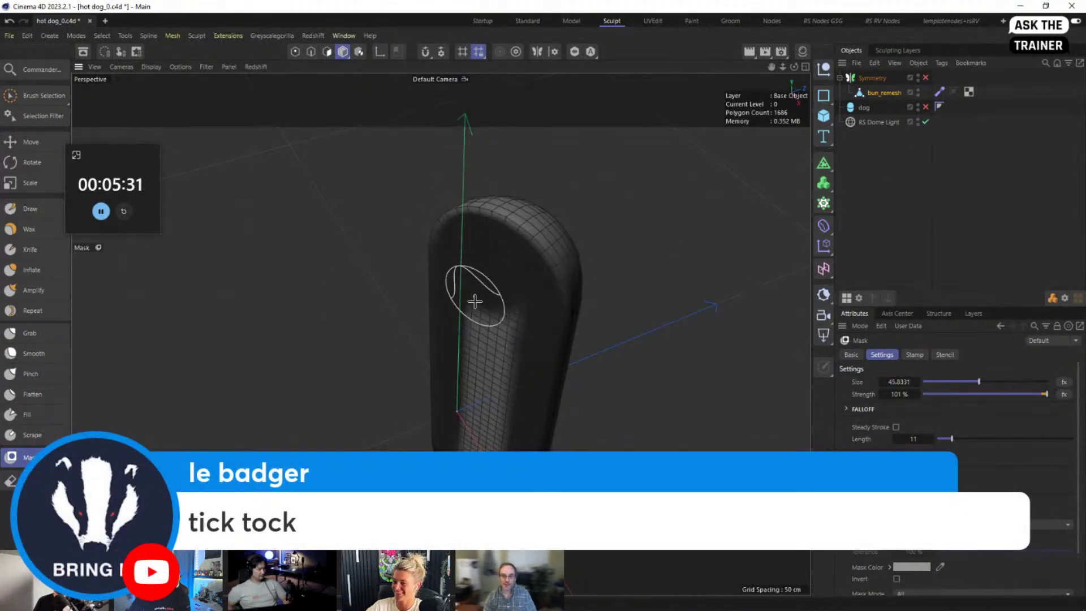
{"action": "mouse_move", "coordinate": [480, 281]}
{"action": "left_mouse_down"}
{"action": "mouse_move", "coordinate": [458, 235]}
{"action": "mouse_move", "coordinate": [500, 239]}
{"action": "mouse_move", "coordinate": [525, 342]}
{"action": "mouse_move", "coordinate": [506, 459]}
{"action": "left_mouse_up"}
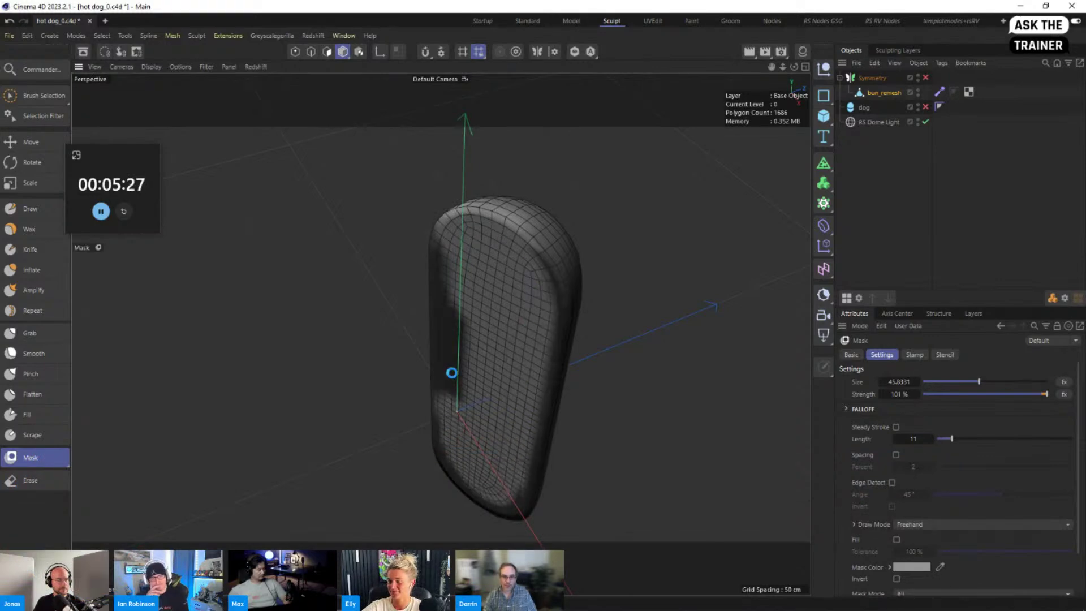
{"action": "left_click_drag", "start_coordinate": [451, 373], "coordinate": [464, 263]}
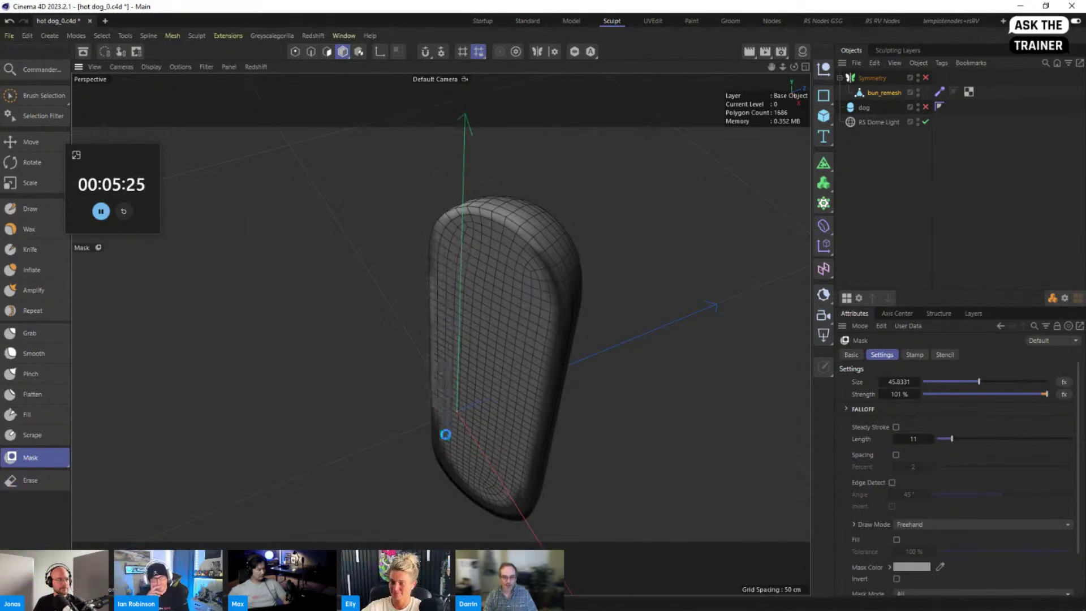
{"action": "mouse_move", "coordinate": [497, 510]}
{"action": "left_mouse_down", "text": "ctrl"}
{"action": "mouse_move", "coordinate": [538, 332]}
{"action": "mouse_move", "coordinate": [538, 243]}
{"action": "left_mouse_up", "text": "ctrl"}
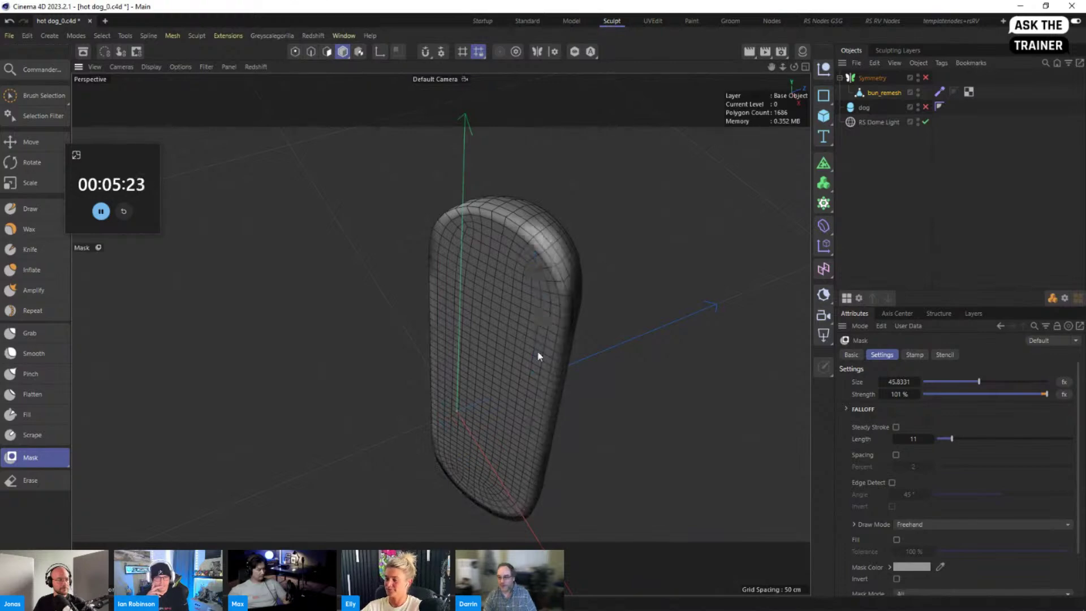
{"action": "mouse_move", "coordinate": [512, 363]}
{"action": "left_mouse_down", "text": "alt"}
{"action": "mouse_move", "coordinate": [503, 322]}
{"action": "mouse_move", "coordinate": [468, 311]}
{"action": "mouse_move", "coordinate": [589, 332]}
{"action": "mouse_move", "coordinate": [529, 302]}
{"action": "left_mouse_up", "text": "alt"}
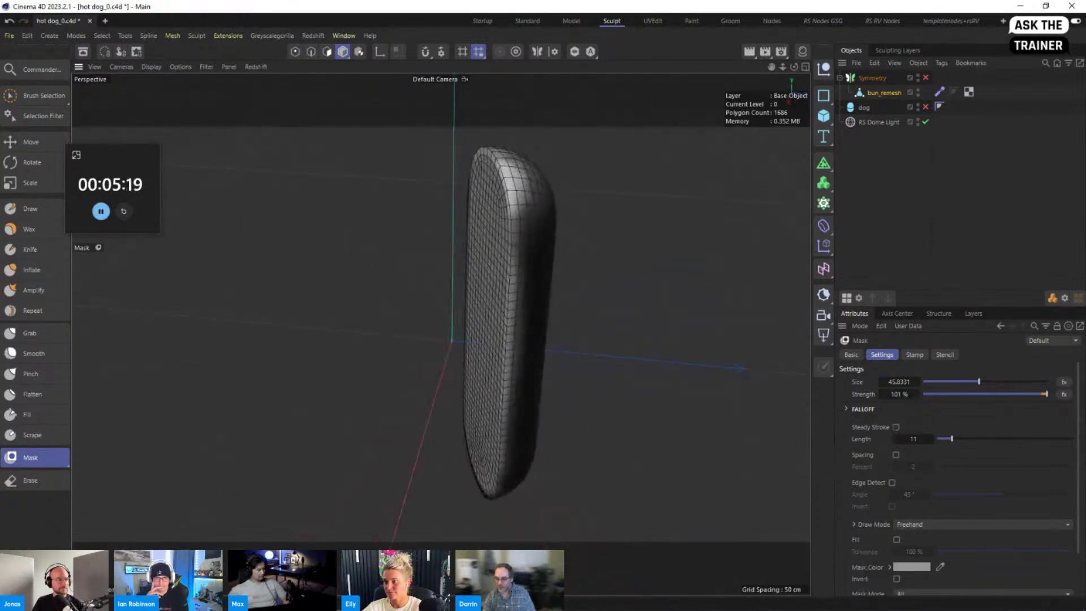
Turn on Edge Detect at 45° for the Mask brush and paint the mask along the bun's long side edge
{"action": "scroll", "coordinate": [874, 539], "scroll_direction": "down", "scroll_amount": 2}
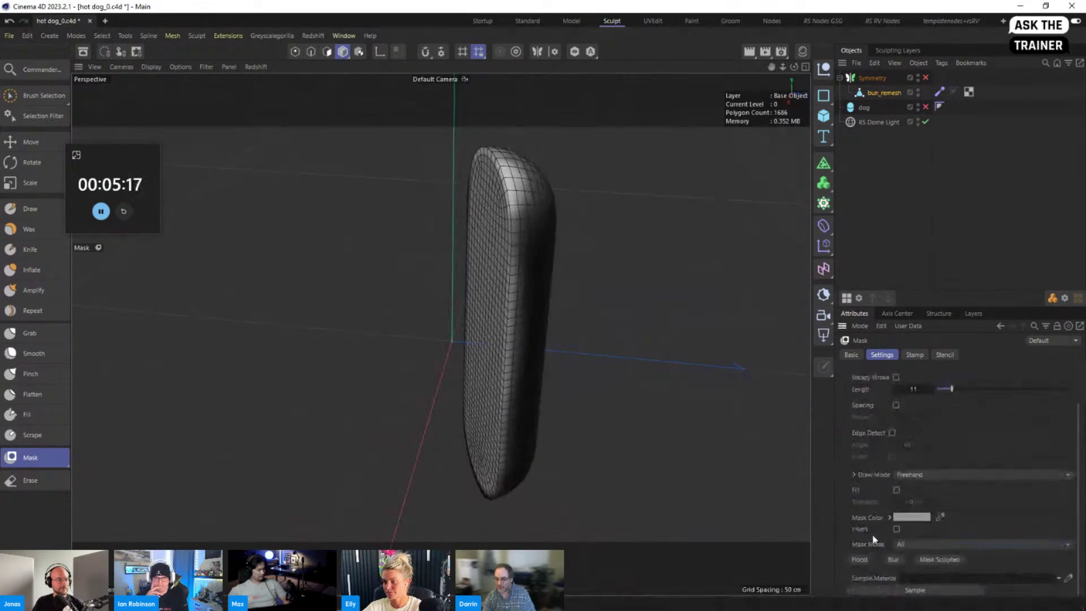
{"action": "left_click", "coordinate": [892, 432]}
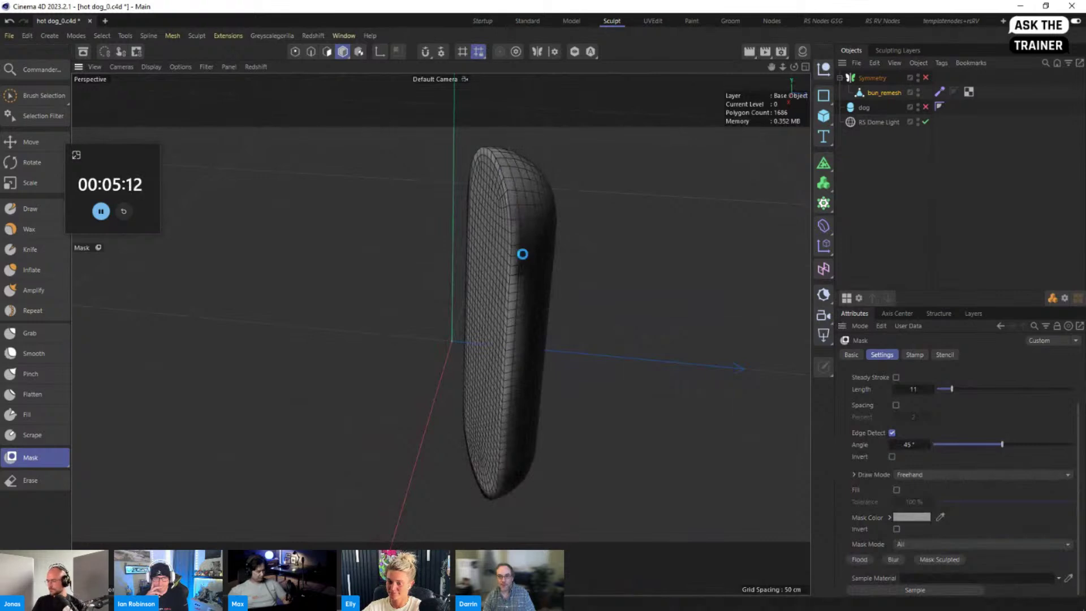
{"action": "left_click_drag", "start_coordinate": [522, 254], "coordinate": [517, 263]}
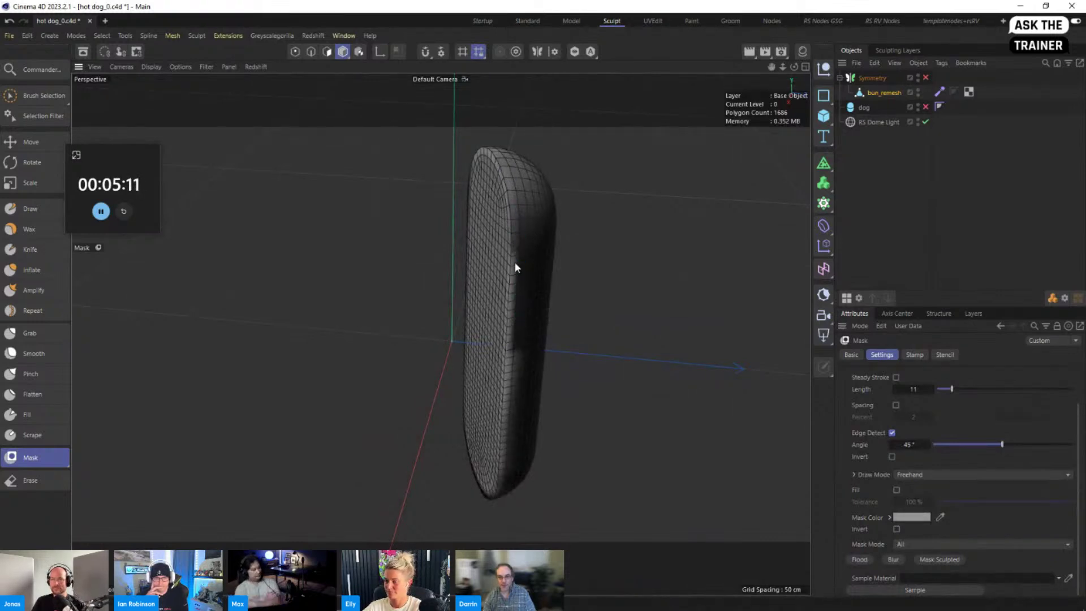
{"action": "mouse_move", "coordinate": [515, 324]}
{"action": "left_mouse_down"}
{"action": "mouse_move", "coordinate": [511, 313]}
{"action": "mouse_move", "coordinate": [510, 408]}
{"action": "left_mouse_up"}
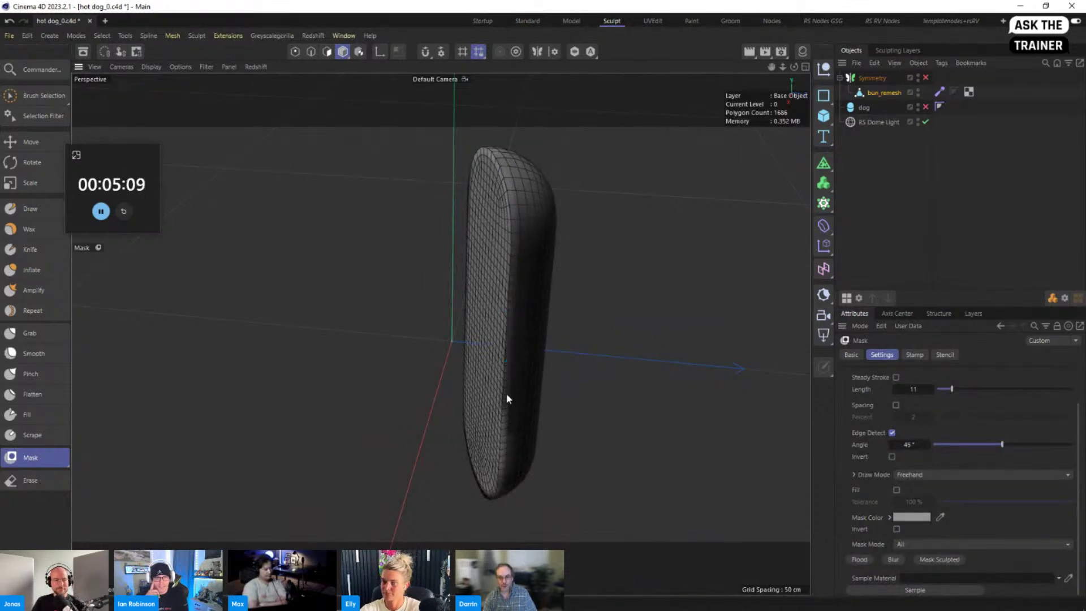
{"action": "left_click_drag", "start_coordinate": [511, 310], "coordinate": [187, 277], "text": "alt"}
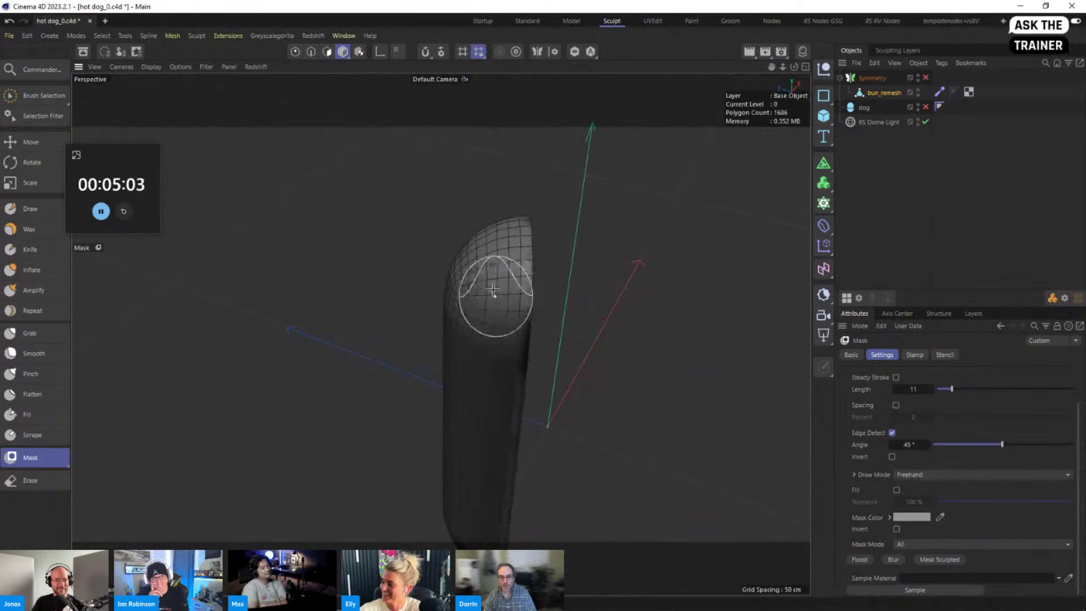
Resize the Mask brush, clear the mask from the bun's rounded end and inspect the masking from several sides
{"action": "middle_click_drag", "start_coordinate": [491, 281], "coordinate": [511, 280]}
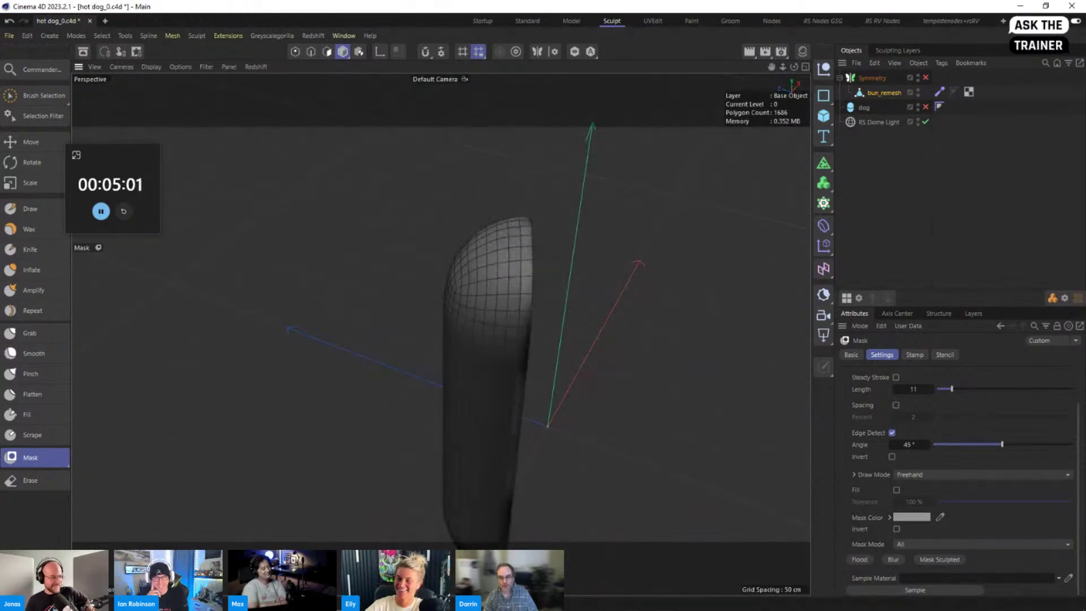
{"action": "mouse_move", "coordinate": [495, 382]}
{"action": "left_mouse_down", "text": "alt"}
{"action": "mouse_move", "coordinate": [447, 376]}
{"action": "mouse_move", "coordinate": [442, 335]}
{"action": "left_mouse_up", "text": "alt"}
{"action": "middle_click_drag", "start_coordinate": [562, 391], "coordinate": [457, 255], "text": "alt"}
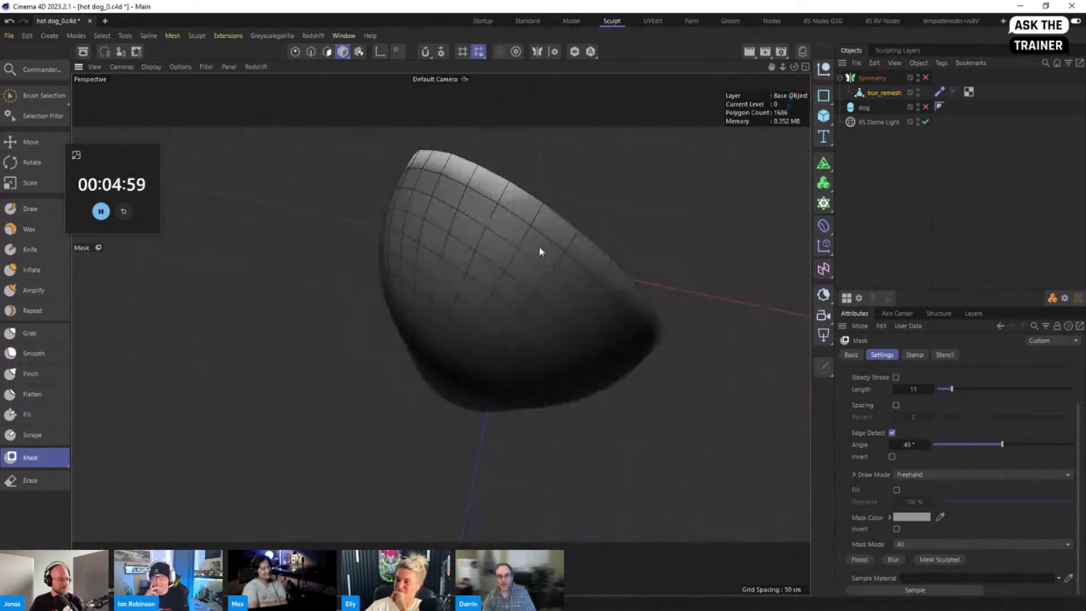
{"action": "mouse_move", "coordinate": [448, 166]}
{"action": "left_mouse_down", "text": "alt"}
{"action": "mouse_move", "coordinate": [533, 283]}
{"action": "mouse_move", "coordinate": [531, 316]}
{"action": "left_mouse_up", "text": "alt"}
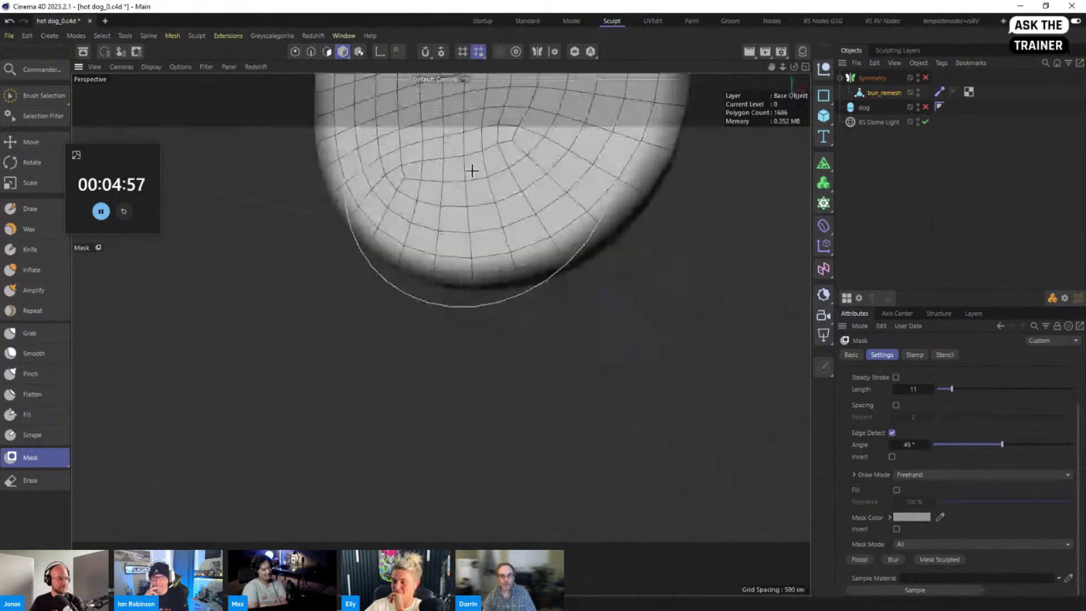
{"action": "scroll", "coordinate": [470, 171], "scroll_direction": "down", "scroll_amount": 5}
{"action": "middle_click_drag", "start_coordinate": [471, 249], "coordinate": [480, 461], "text": "alt"}
{"action": "right_click_drag", "start_coordinate": [490, 378], "coordinate": [439, 334], "text": "alt"}
{"action": "left_click_drag", "start_coordinate": [504, 330], "coordinate": [630, 269], "text": "alt"}
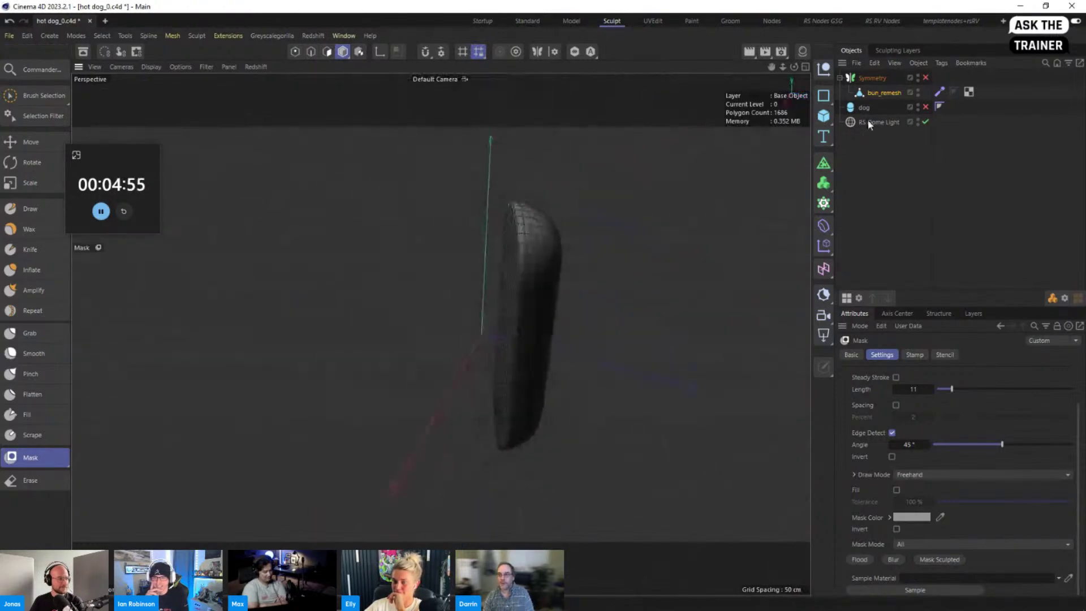
Compare the masked bun with the dog enabled, pick the Grab brush and examine bun_remesh's Sculpt tag properties
{"action": "left_click", "coordinate": [925, 107]}
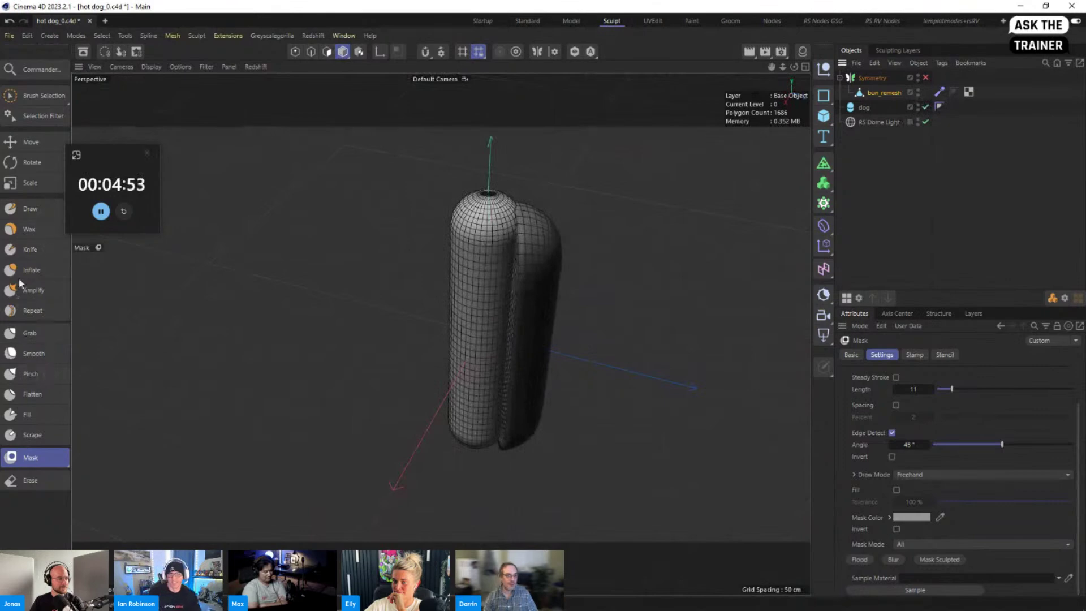
{"action": "left_click", "coordinate": [33, 333]}
{"action": "left_click_drag", "start_coordinate": [509, 266], "coordinate": [411, 199], "text": "alt"}
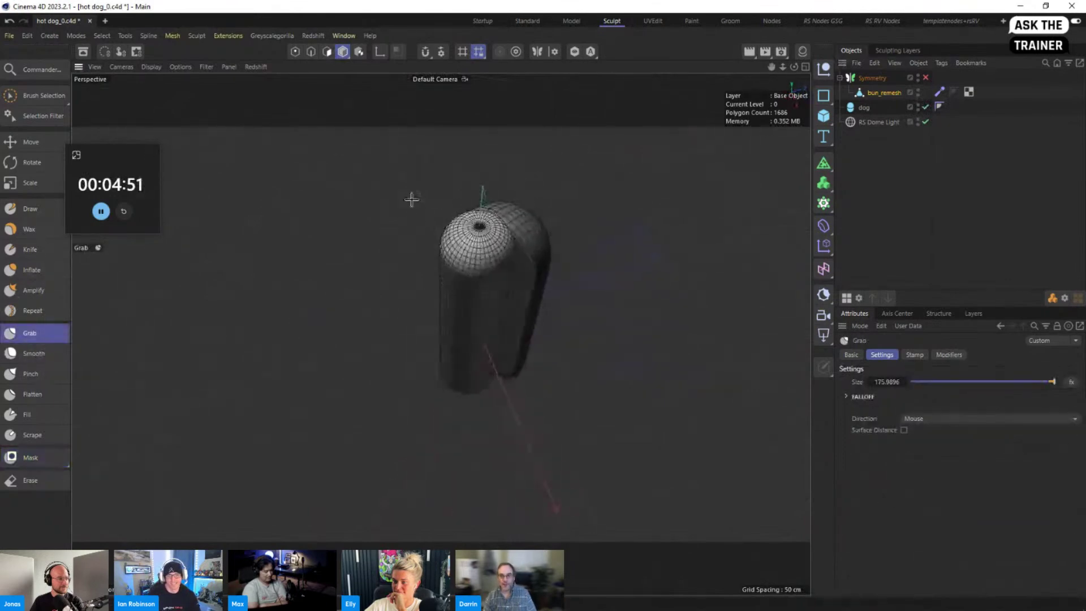
{"action": "left_click", "coordinate": [941, 92]}
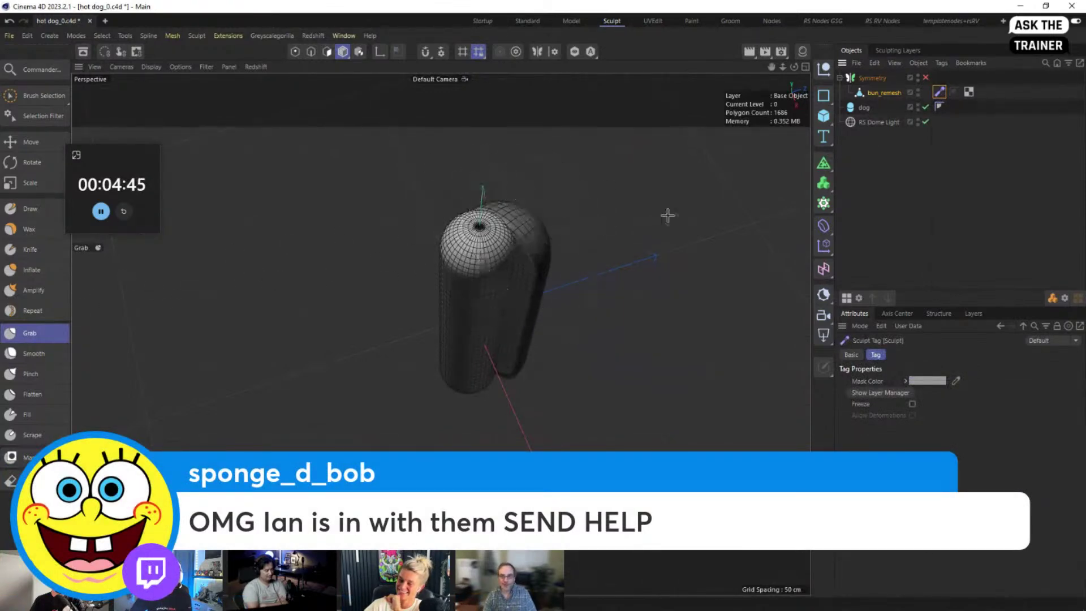
Disable the dog, reduce the Grab brush size and return to the Mask brush to clear the mask from the bun's upper end
{"action": "left_click", "coordinate": [926, 107]}
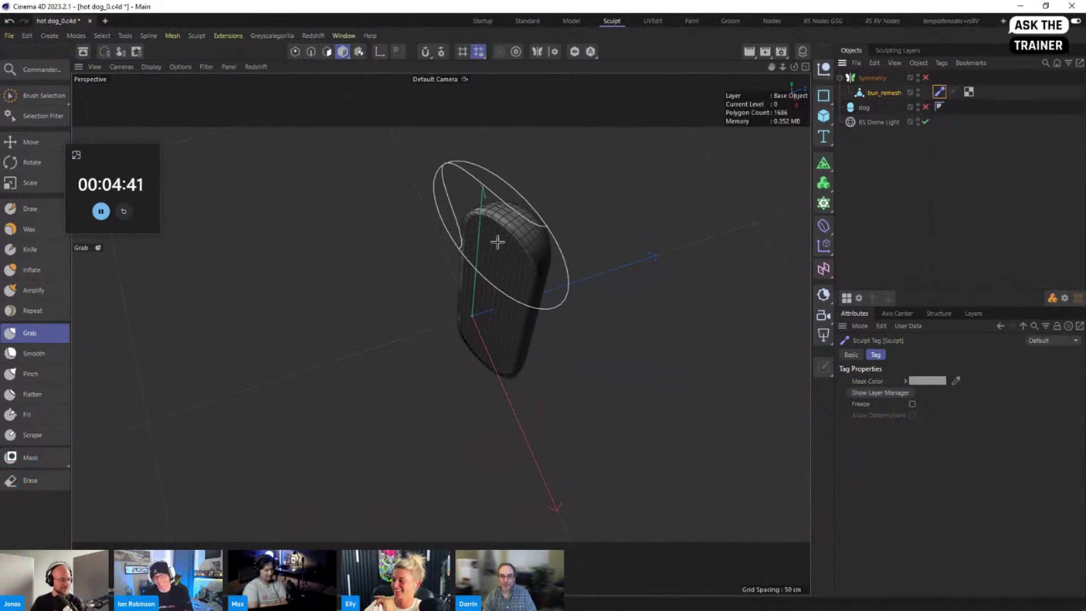
{"action": "middle_click_drag", "start_coordinate": [504, 243], "coordinate": [497, 242]}
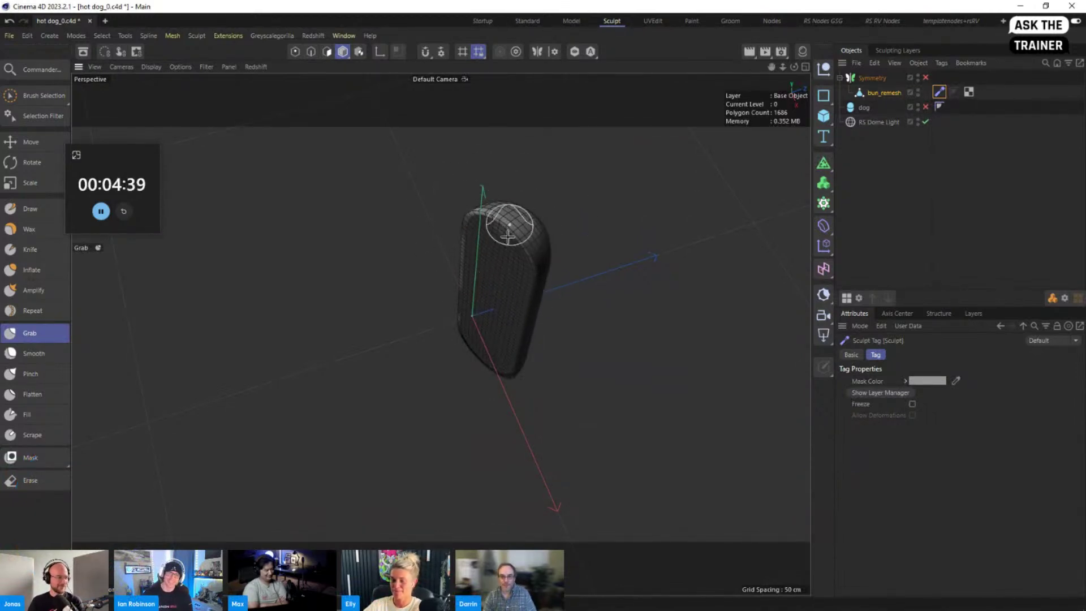
{"action": "left_click", "coordinate": [44, 454]}
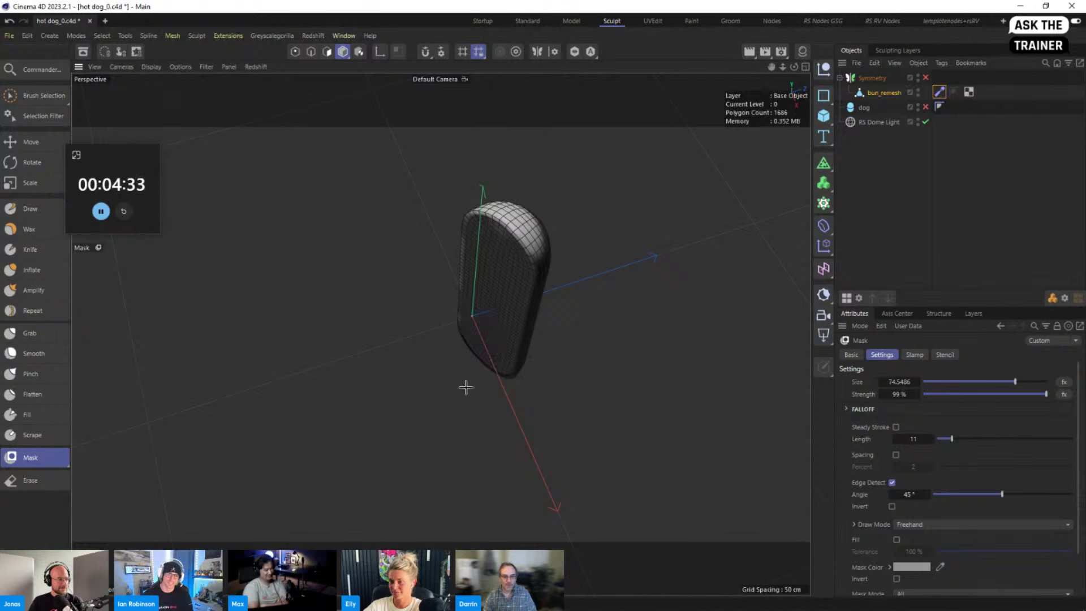
Switch to the Grab brush and enable the dog to compare the bun half against it from several sides
{"action": "mouse_move", "coordinate": [494, 345]}
{"action": "left_mouse_down", "text": "alt"}
{"action": "mouse_move", "coordinate": [413, 492]}
{"action": "mouse_move", "coordinate": [501, 382]}
{"action": "mouse_move", "coordinate": [526, 213]}
{"action": "mouse_move", "coordinate": [359, 315]}
{"action": "left_mouse_up", "text": "alt"}
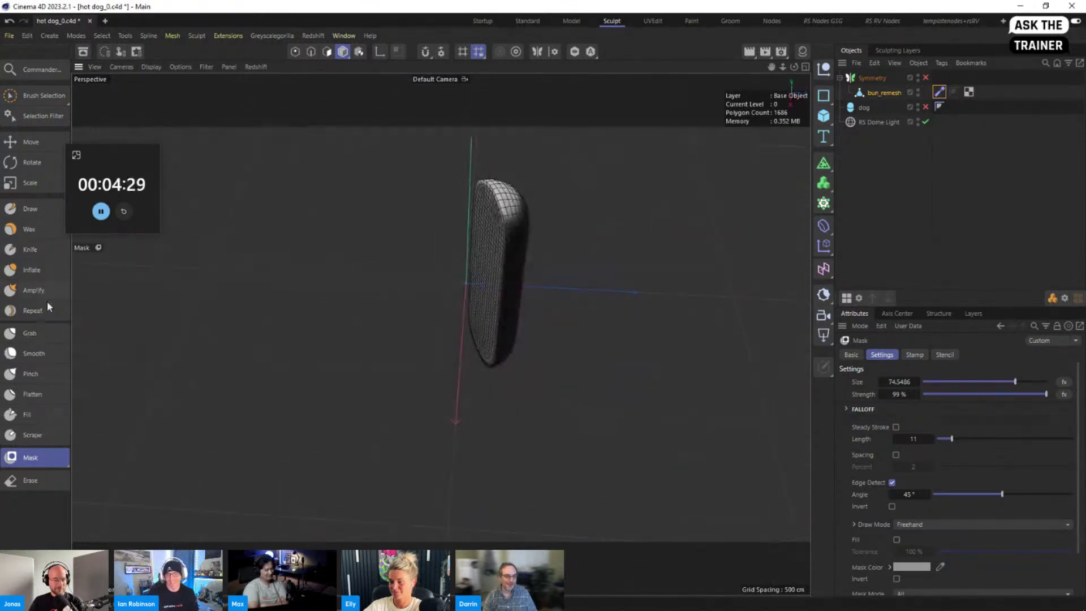
{"action": "left_click", "coordinate": [45, 333]}
{"action": "middle_click_drag", "start_coordinate": [442, 235], "coordinate": [441, 342], "text": "alt"}
{"action": "mouse_move", "coordinate": [479, 349]}
{"action": "middle_mouse_down"}
{"action": "mouse_move", "coordinate": [535, 331]}
{"action": "mouse_move", "coordinate": [491, 307]}
{"action": "middle_mouse_up"}
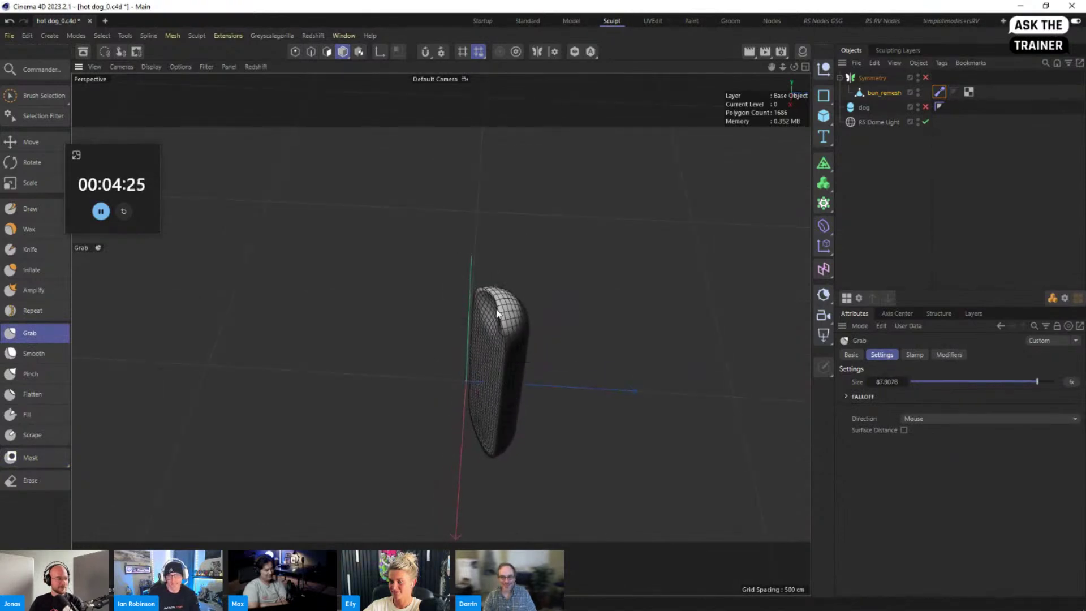
{"action": "left_click", "coordinate": [926, 107]}
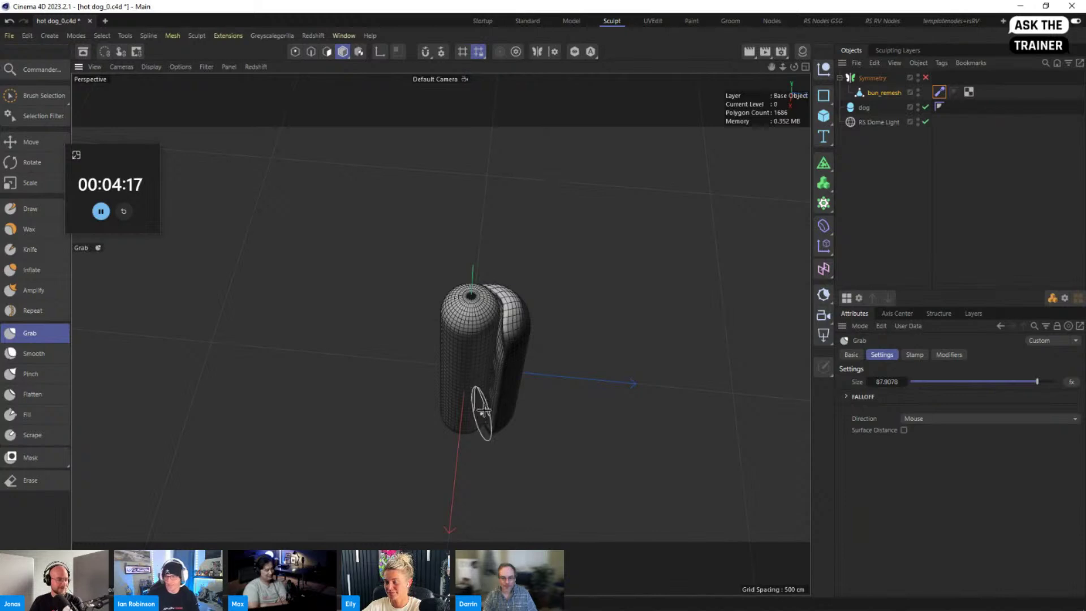
{"action": "mouse_move", "coordinate": [483, 410]}
{"action": "left_mouse_down", "text": "alt"}
{"action": "mouse_move", "coordinate": [487, 509]}
{"action": "mouse_move", "coordinate": [484, 431]}
{"action": "left_mouse_up", "text": "alt"}
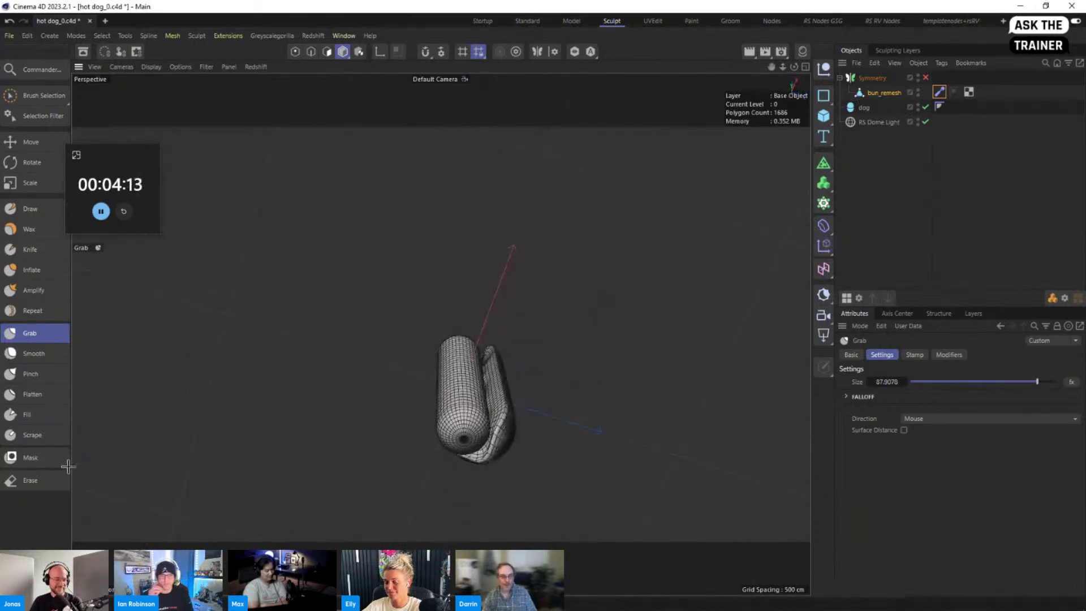
Show the sculpt layers of bun_remesh through its Sculpt tag and invert the painted mask
{"action": "left_click", "coordinate": [896, 51]}
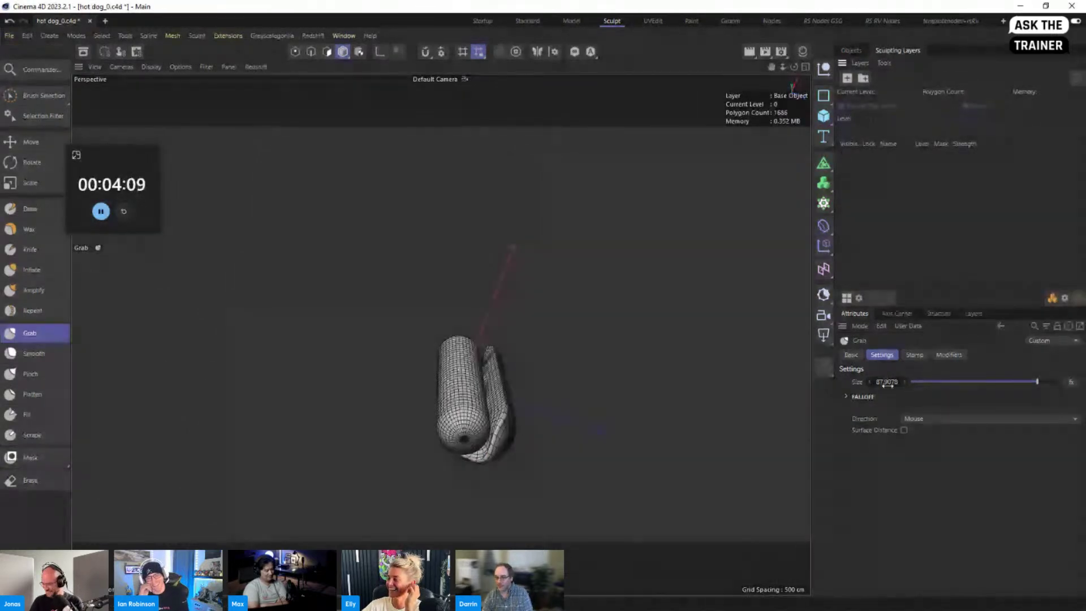
{"action": "left_click", "coordinate": [852, 52]}
{"action": "left_click", "coordinate": [877, 91]}
{"action": "double_click", "coordinate": [944, 93]}
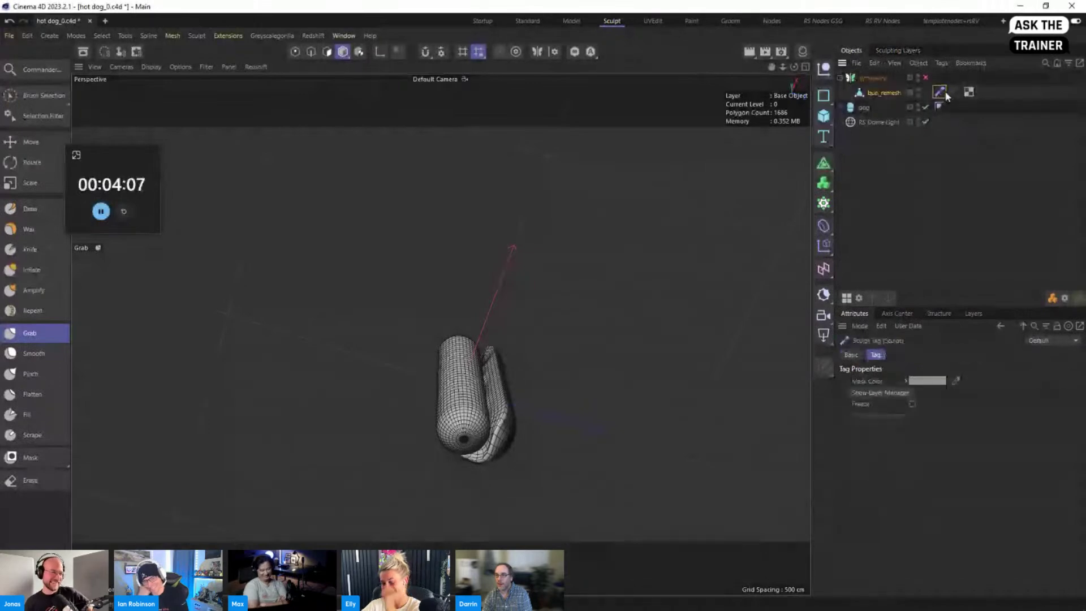
{"action": "left_click_drag", "start_coordinate": [46, 463], "coordinate": [107, 497]}
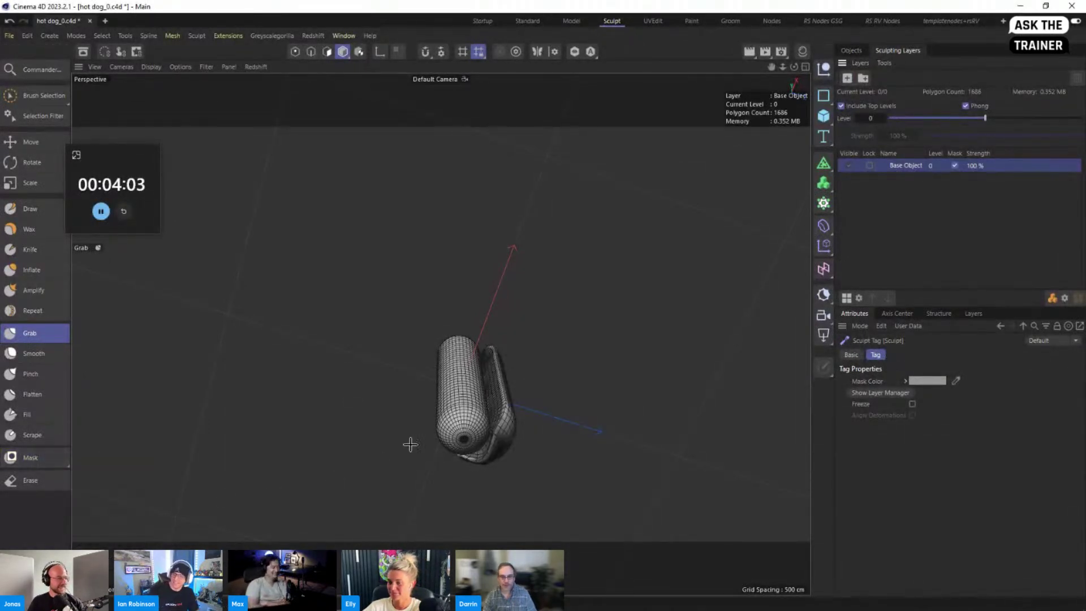
Resize the Grab brush and pull the bun's upper end and middle in toward the sausage
{"action": "mouse_move", "coordinate": [483, 439]}
{"action": "left_mouse_down", "text": "alt"}
{"action": "mouse_move", "coordinate": [542, 362]}
{"action": "mouse_move", "coordinate": [565, 189]}
{"action": "mouse_move", "coordinate": [542, 271]}
{"action": "left_mouse_up", "text": "alt"}
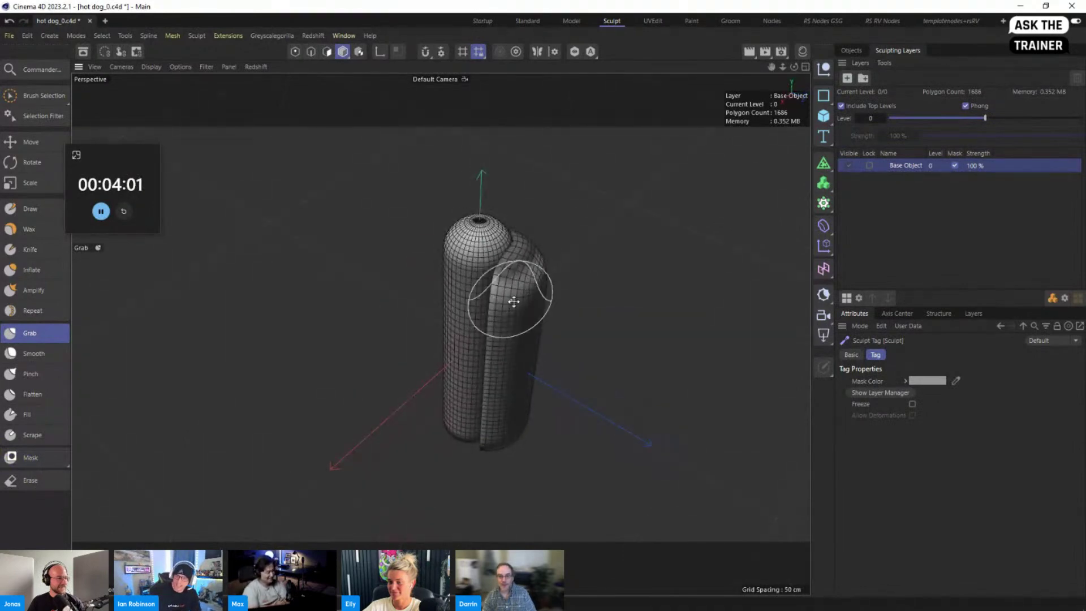
{"action": "middle_click_drag", "start_coordinate": [512, 301], "coordinate": [551, 305]}
{"action": "left_click_drag", "start_coordinate": [504, 304], "coordinate": [503, 310]}
{"action": "left_click_drag", "start_coordinate": [532, 348], "coordinate": [525, 343]}
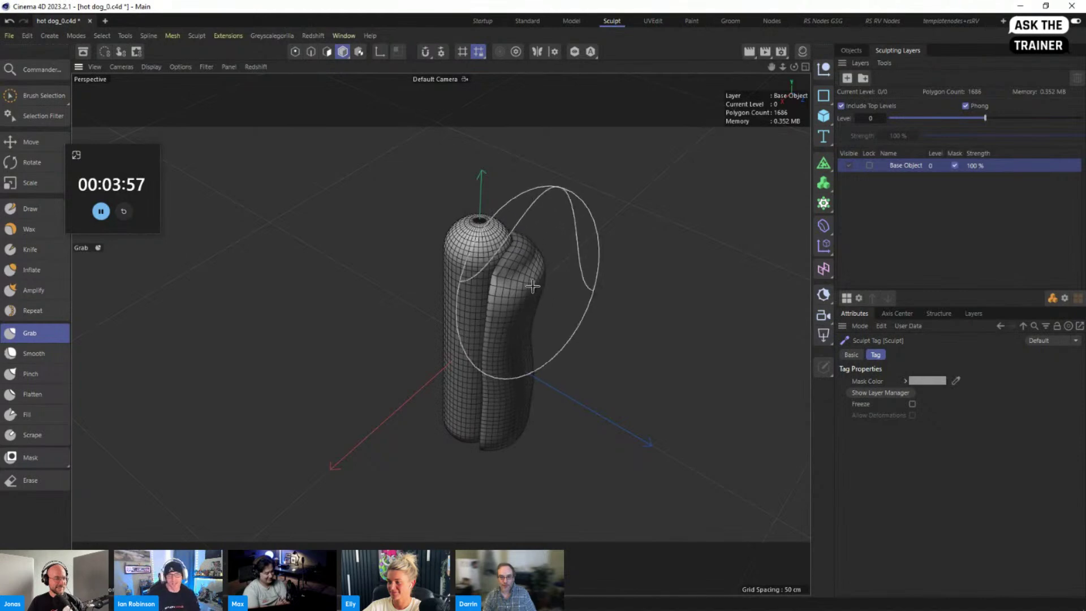
{"action": "left_click_drag", "start_coordinate": [526, 286], "coordinate": [522, 287]}
{"action": "mouse_move", "coordinate": [508, 432]}
{"action": "left_mouse_down"}
{"action": "mouse_move", "coordinate": [505, 418]}
{"action": "mouse_move", "coordinate": [441, 526]}
{"action": "left_mouse_up"}
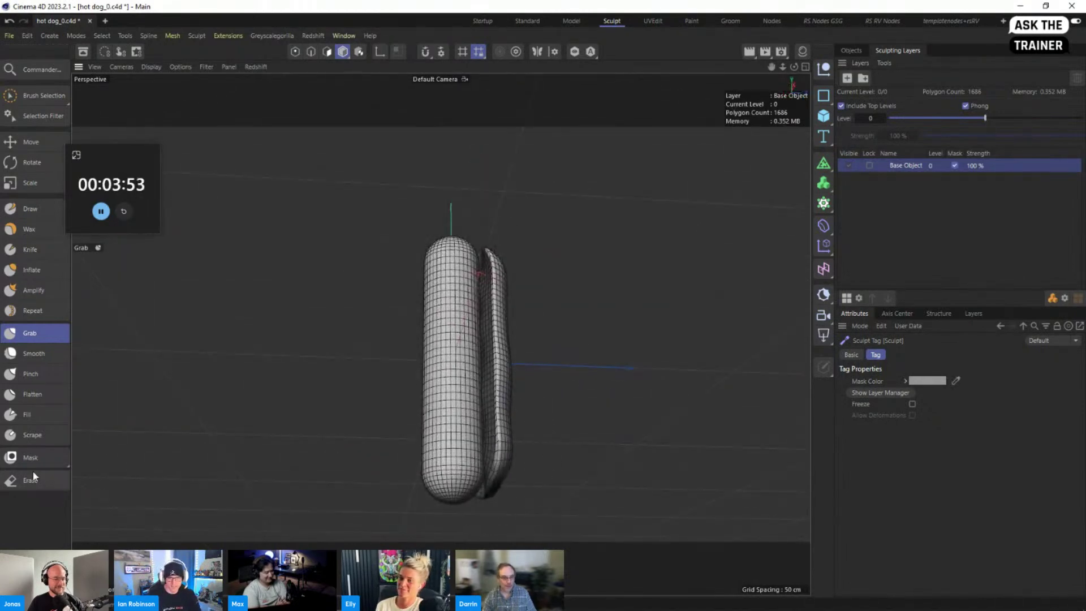
Clear the mask and reshape the bun's side along its length with Grab strokes
{"action": "left_click", "coordinate": [56, 462]}
{"action": "left_click", "coordinate": [113, 515]}
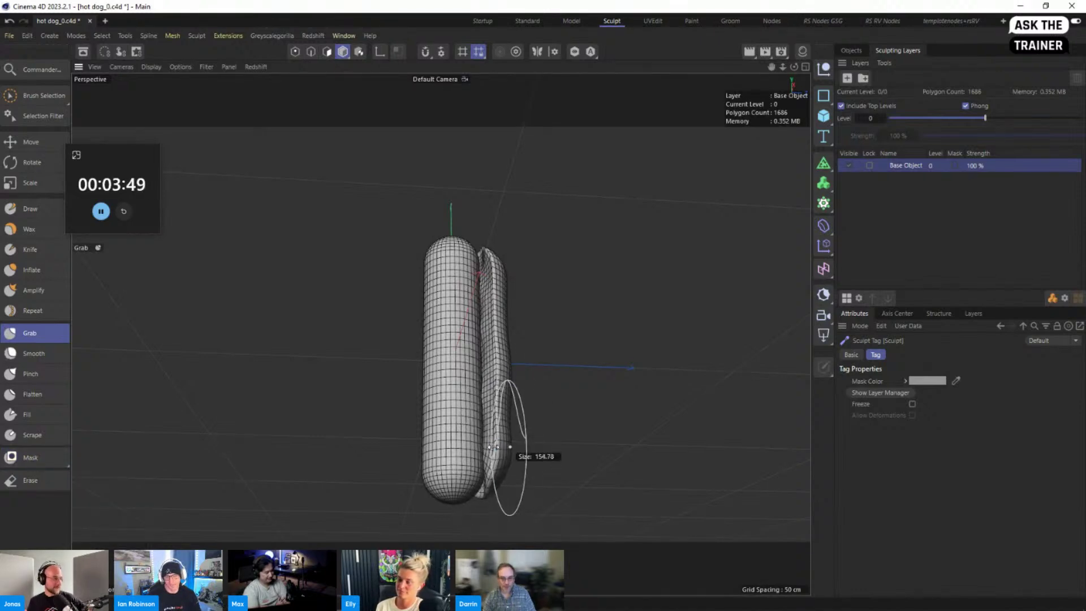
{"action": "left_click_drag", "start_coordinate": [502, 449], "coordinate": [497, 453]}
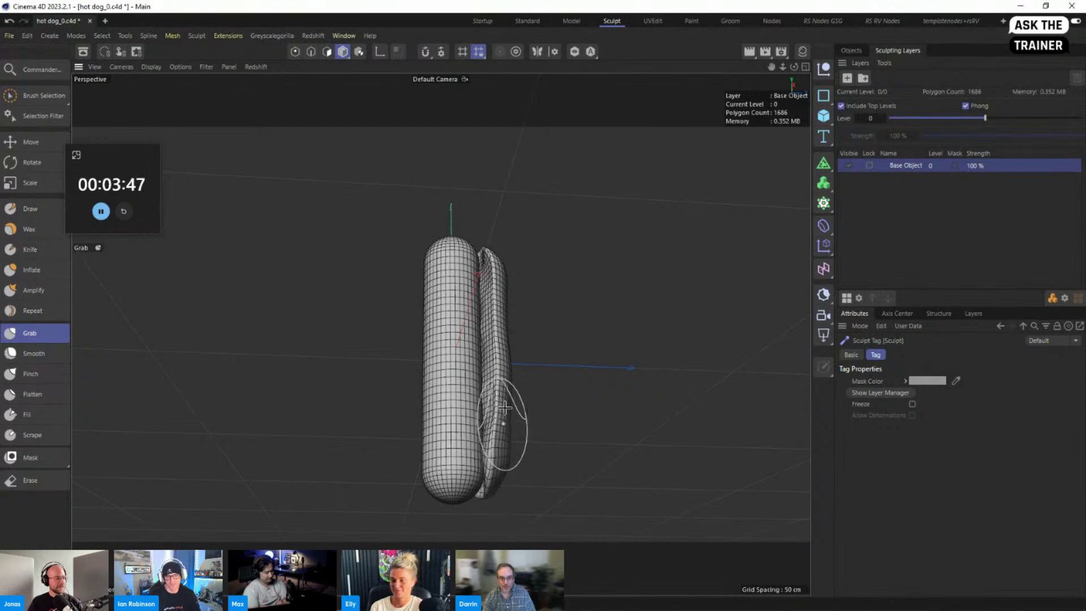
{"action": "left_click_drag", "start_coordinate": [504, 361], "coordinate": [496, 365]}
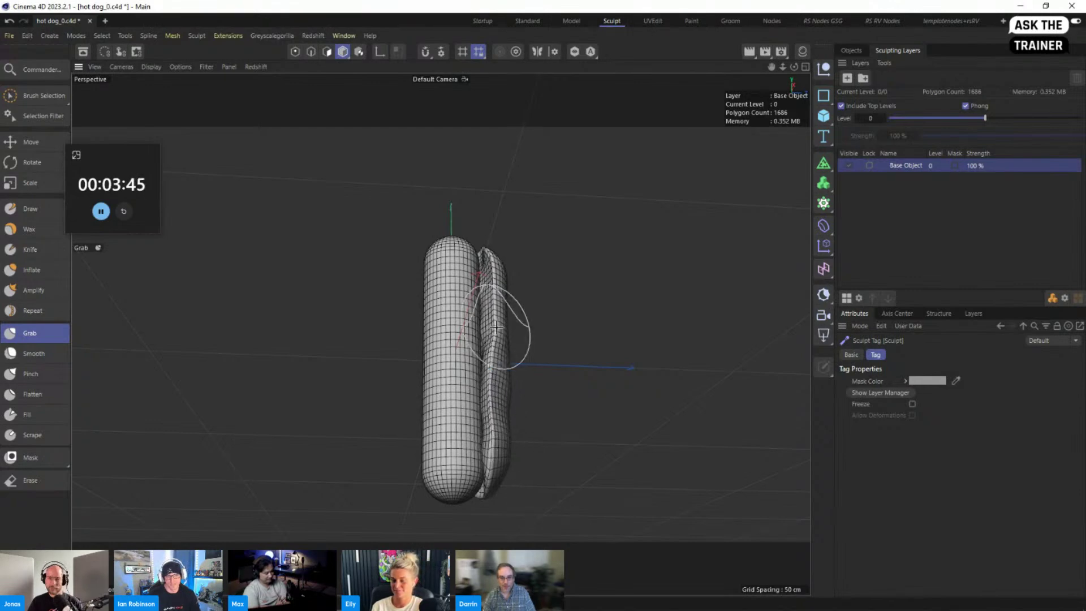
{"action": "left_click_drag", "start_coordinate": [500, 328], "coordinate": [491, 295]}
{"action": "mouse_move", "coordinate": [495, 260]}
{"action": "left_mouse_down"}
{"action": "mouse_move", "coordinate": [504, 164]}
{"action": "mouse_move", "coordinate": [512, 198]}
{"action": "mouse_move", "coordinate": [727, 294]}
{"action": "mouse_move", "coordinate": [758, 305]}
{"action": "mouse_move", "coordinate": [714, 266]}
{"action": "mouse_move", "coordinate": [784, 278]}
{"action": "left_mouse_up"}
Enable Symmetry to mirror the bun half and refine the bun's ends with the Grab brush
{"action": "left_click", "coordinate": [852, 51]}
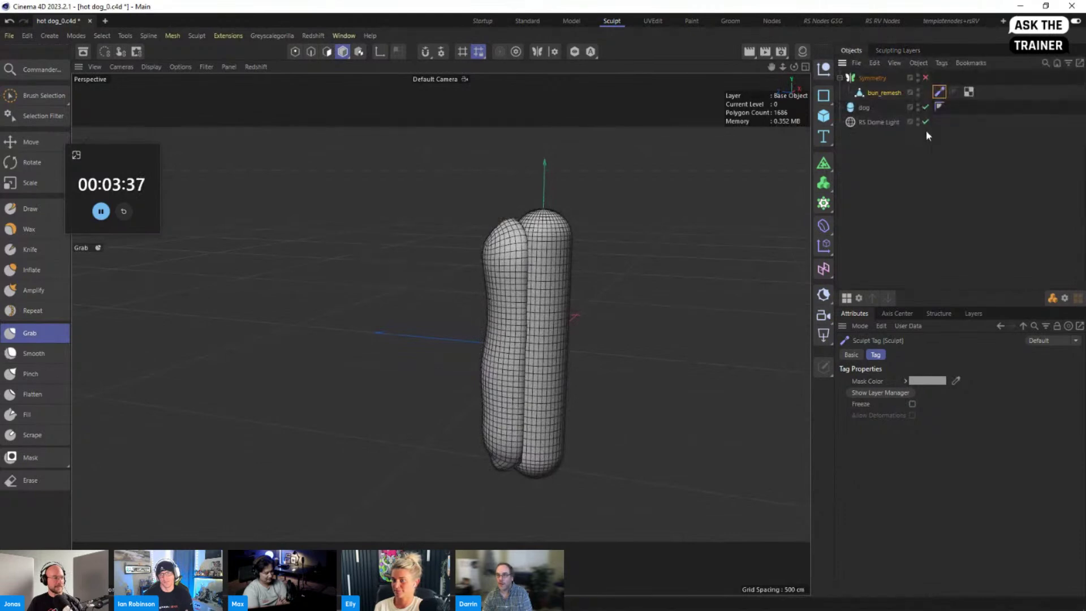
{"action": "left_click", "coordinate": [925, 78]}
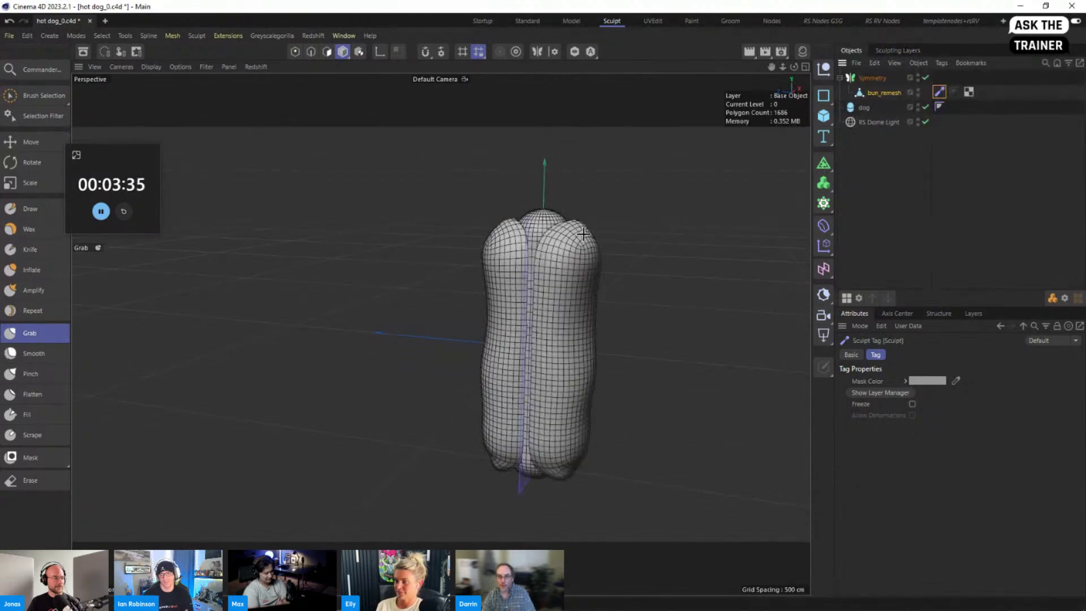
{"action": "mouse_move", "coordinate": [513, 245]}
{"action": "left_mouse_down"}
{"action": "mouse_move", "coordinate": [529, 250]}
{"action": "mouse_move", "coordinate": [520, 398]}
{"action": "left_mouse_up"}
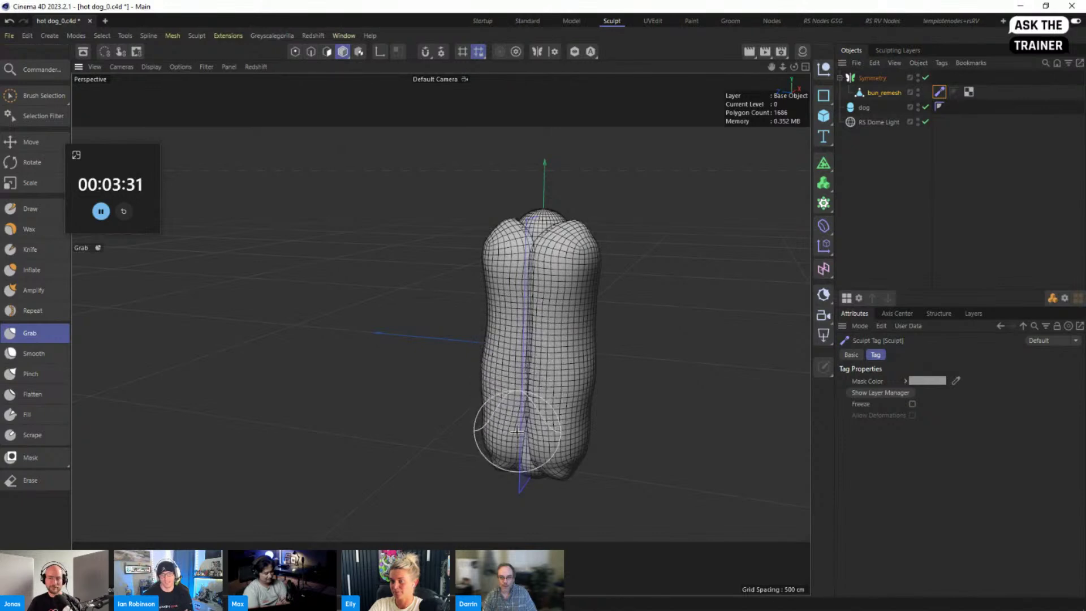
Switch to the Pinch brush and set its size to about 47 and its strength to 170%
{"action": "mouse_move", "coordinate": [517, 450]}
{"action": "left_mouse_down", "text": "alt"}
{"action": "mouse_move", "coordinate": [673, 215]}
{"action": "mouse_move", "coordinate": [784, 257]}
{"action": "mouse_move", "coordinate": [718, 281]}
{"action": "left_mouse_up", "text": "alt"}
{"action": "middle_click_drag", "start_coordinate": [515, 328], "coordinate": [506, 283], "text": "alt"}
{"action": "mouse_move", "coordinate": [503, 277]}
{"action": "right_mouse_down", "text": "alt"}
{"action": "mouse_move", "coordinate": [594, 250]}
{"action": "mouse_move", "coordinate": [516, 249]}
{"action": "right_mouse_up", "text": "alt"}
{"action": "left_click_drag", "start_coordinate": [516, 249], "coordinate": [433, 244], "text": "alt"}
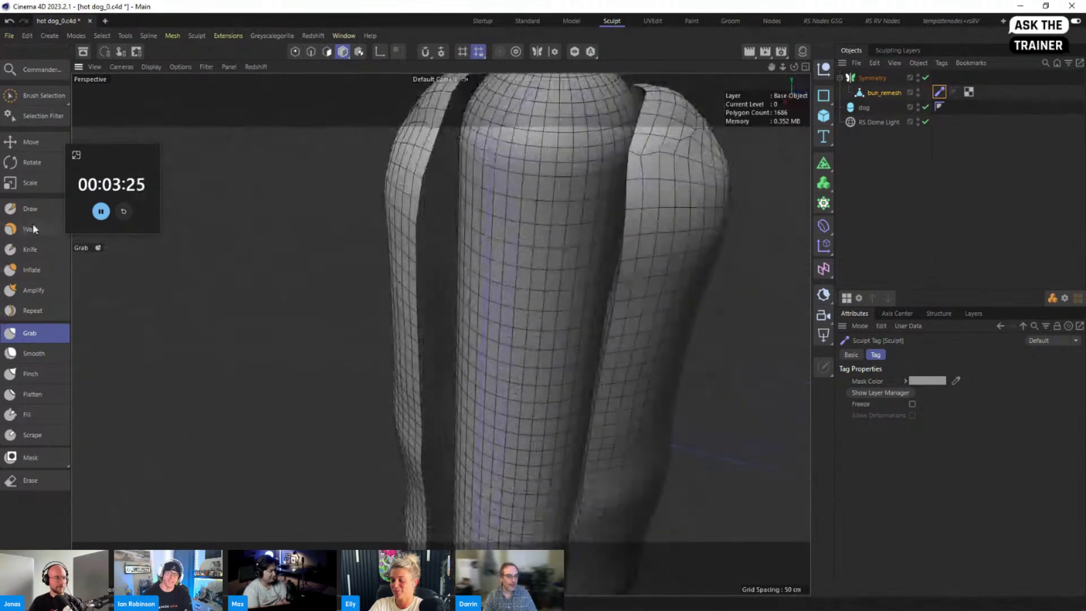
{"action": "left_click", "coordinate": [30, 374]}
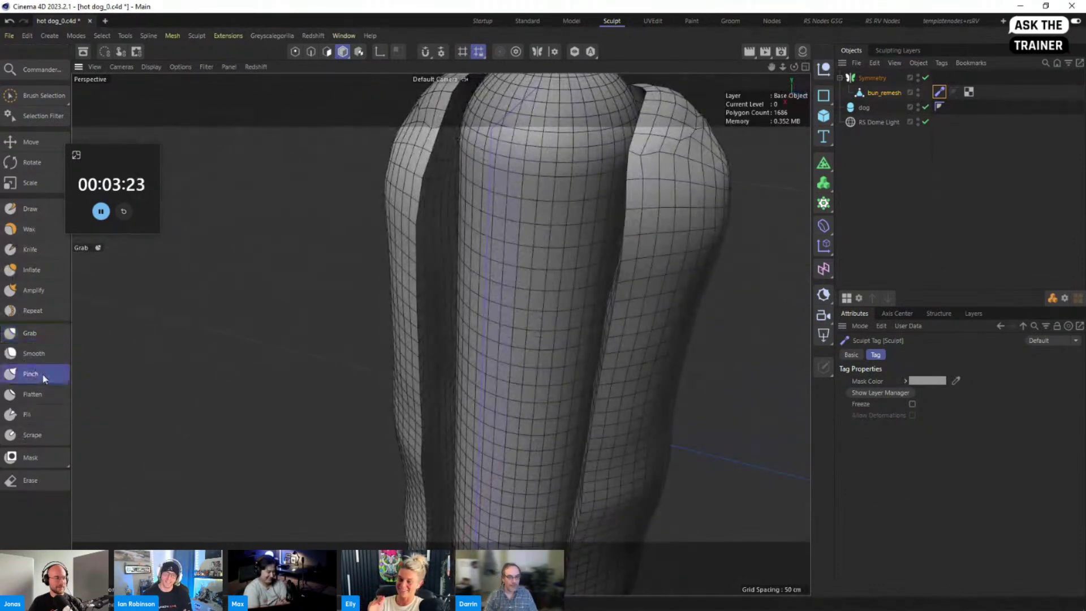
{"action": "middle_click", "coordinate": [416, 192]}
{"action": "middle_click", "coordinate": [338, 199]}
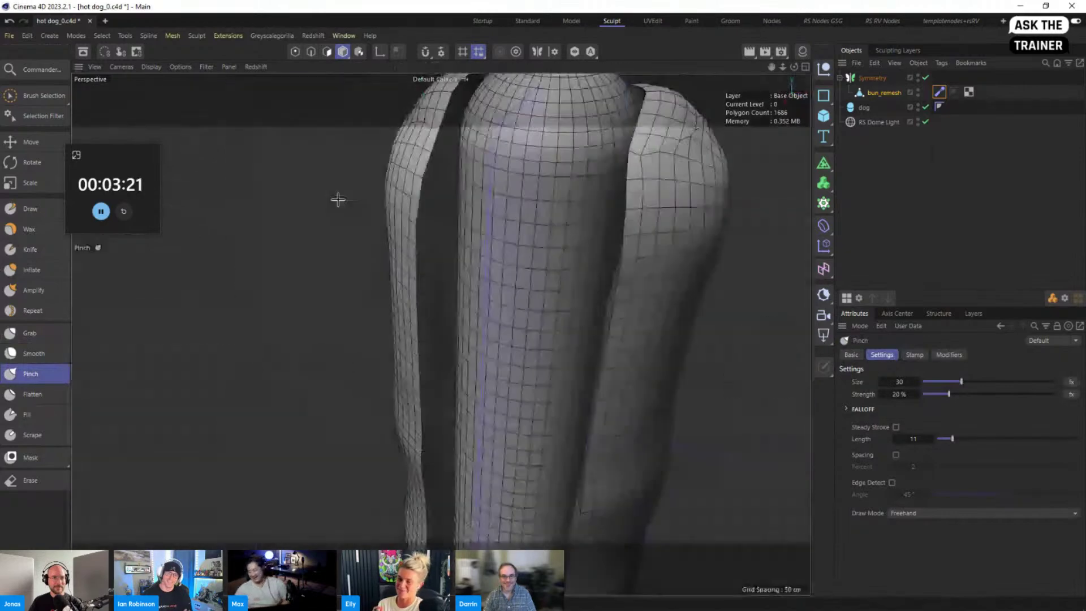
{"action": "middle_click", "coordinate": [397, 235]}
{"action": "middle_click", "coordinate": [347, 209]}
{"action": "middle_click", "coordinate": [486, 271]}
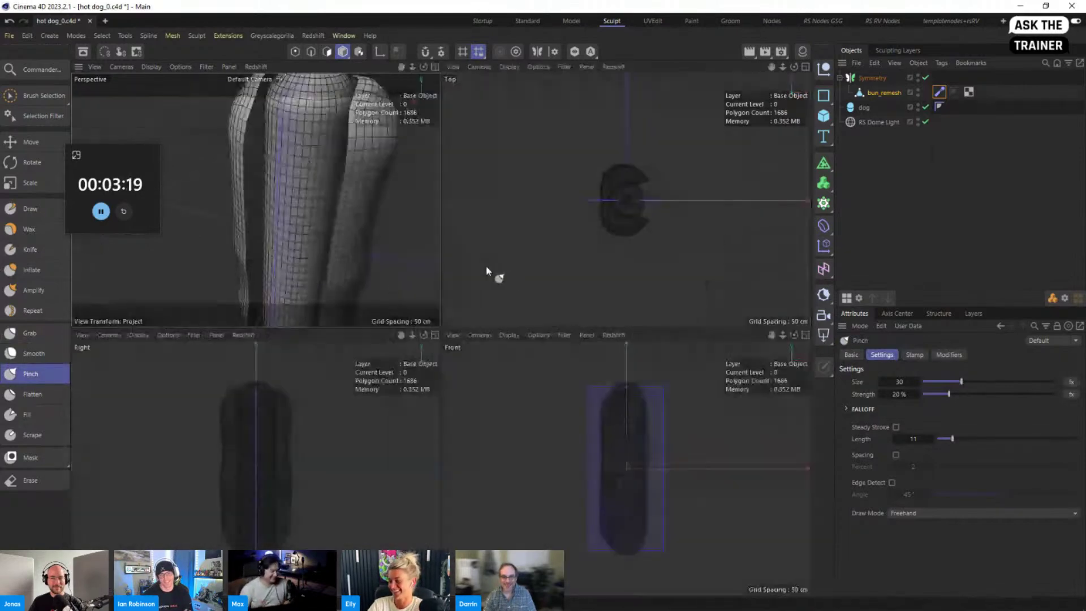
{"action": "middle_click", "coordinate": [327, 217]}
{"action": "mouse_move", "coordinate": [637, 255]}
{"action": "middle_mouse_down"}
{"action": "mouse_move", "coordinate": [651, 252]}
{"action": "mouse_move", "coordinate": [655, 208]}
{"action": "mouse_move", "coordinate": [651, 234]}
{"action": "mouse_move", "coordinate": [665, 259]}
{"action": "middle_mouse_up"}
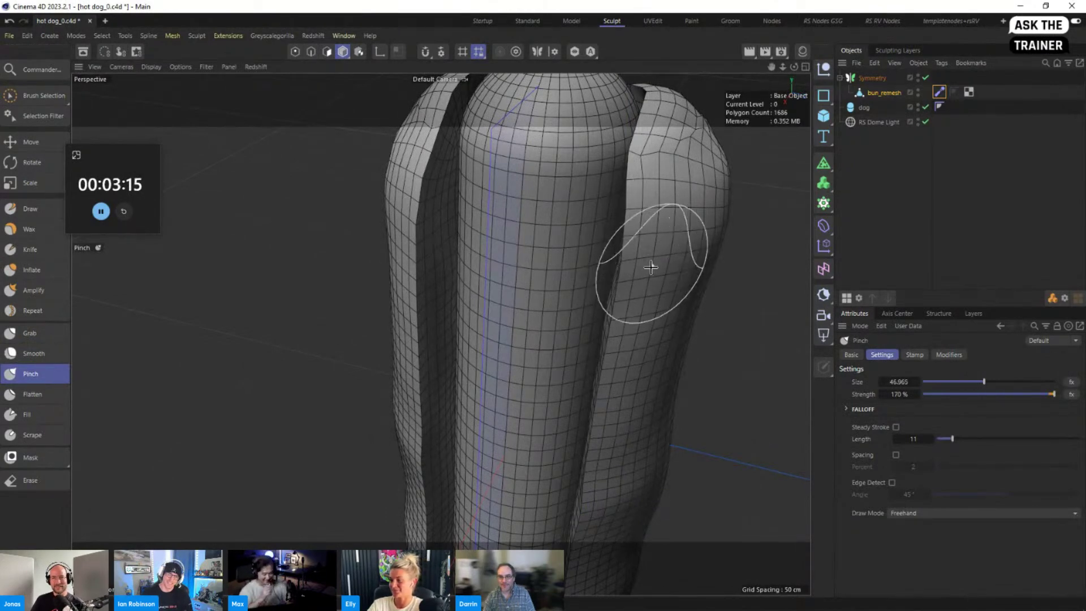
Pinch the bun's inner edge along its lower half down to the end
{"action": "mouse_move", "coordinate": [578, 270]}
{"action": "left_mouse_down", "text": "alt"}
{"action": "mouse_move", "coordinate": [638, 276]}
{"action": "mouse_move", "coordinate": [634, 235]}
{"action": "mouse_move", "coordinate": [616, 309]}
{"action": "mouse_move", "coordinate": [616, 444]}
{"action": "left_mouse_up", "text": "alt"}
{"action": "middle_click_drag", "start_coordinate": [616, 444], "coordinate": [655, 219], "text": "alt"}
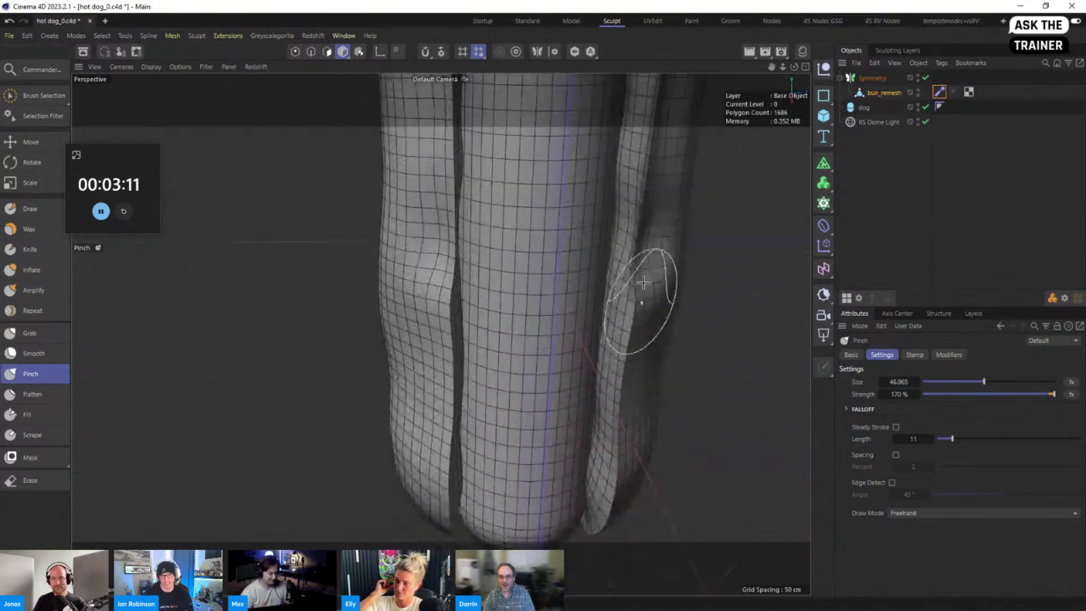
{"action": "left_click_drag", "start_coordinate": [640, 287], "coordinate": [594, 537]}
{"action": "scroll", "coordinate": [640, 258], "scroll_direction": "up", "scroll_amount": 2}
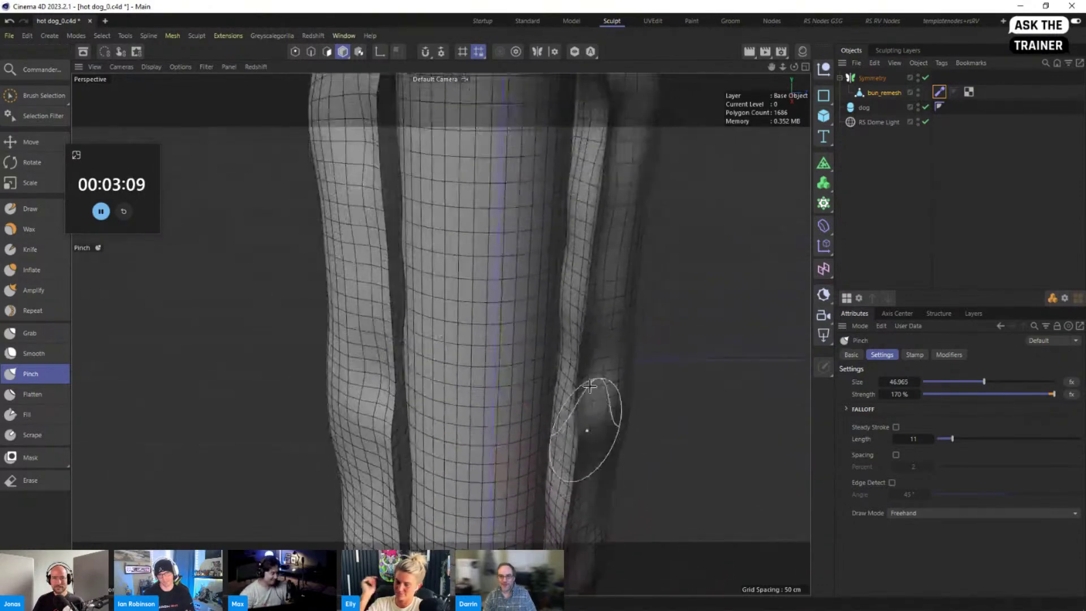
Smooth the bumps along the bun's inner edge and side with the Smooth brush at size 30 and 100% strength
{"action": "left_click", "coordinate": [33, 355]}
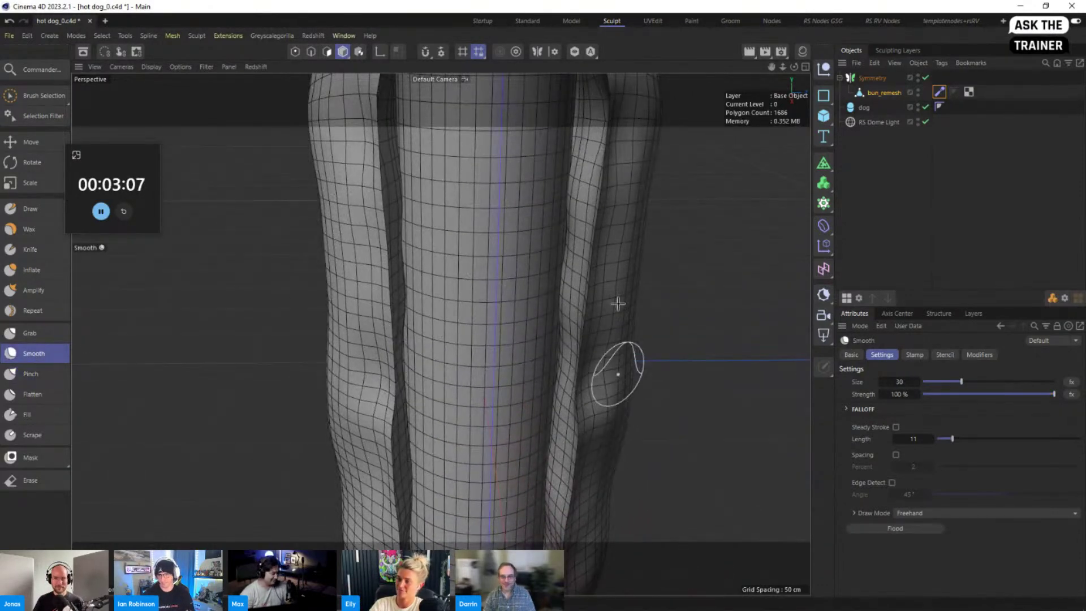
{"action": "mouse_move", "coordinate": [617, 303]}
{"action": "left_mouse_down"}
{"action": "mouse_move", "coordinate": [592, 170]}
{"action": "mouse_move", "coordinate": [566, 597]}
{"action": "mouse_move", "coordinate": [608, 94]}
{"action": "left_mouse_up"}
{"action": "middle_click_drag", "start_coordinate": [609, 95], "coordinate": [601, 388], "text": "alt"}
{"action": "mouse_move", "coordinate": [576, 367]}
{"action": "left_mouse_down"}
{"action": "mouse_move", "coordinate": [563, 261]}
{"action": "mouse_move", "coordinate": [509, 291]}
{"action": "mouse_move", "coordinate": [557, 305]}
{"action": "left_mouse_up"}
{"action": "middle_click_drag", "start_coordinate": [583, 340], "coordinate": [570, 203], "text": "alt"}
{"action": "left_click_drag", "start_coordinate": [577, 237], "coordinate": [566, 492]}
{"action": "mouse_move", "coordinate": [565, 492]}
{"action": "middle_mouse_down", "text": "alt"}
{"action": "mouse_move", "coordinate": [619, 305]}
{"action": "mouse_move", "coordinate": [638, 152]}
{"action": "middle_mouse_up", "text": "alt"}
{"action": "mouse_move", "coordinate": [625, 281]}
{"action": "left_mouse_down"}
{"action": "mouse_move", "coordinate": [635, 151]}
{"action": "mouse_move", "coordinate": [621, 352]}
{"action": "mouse_move", "coordinate": [639, 304]}
{"action": "mouse_move", "coordinate": [633, 344]}
{"action": "mouse_move", "coordinate": [594, 399]}
{"action": "mouse_move", "coordinate": [672, 215]}
{"action": "left_mouse_up"}
{"action": "middle_click_drag", "start_coordinate": [672, 215], "coordinate": [586, 373], "text": "alt"}
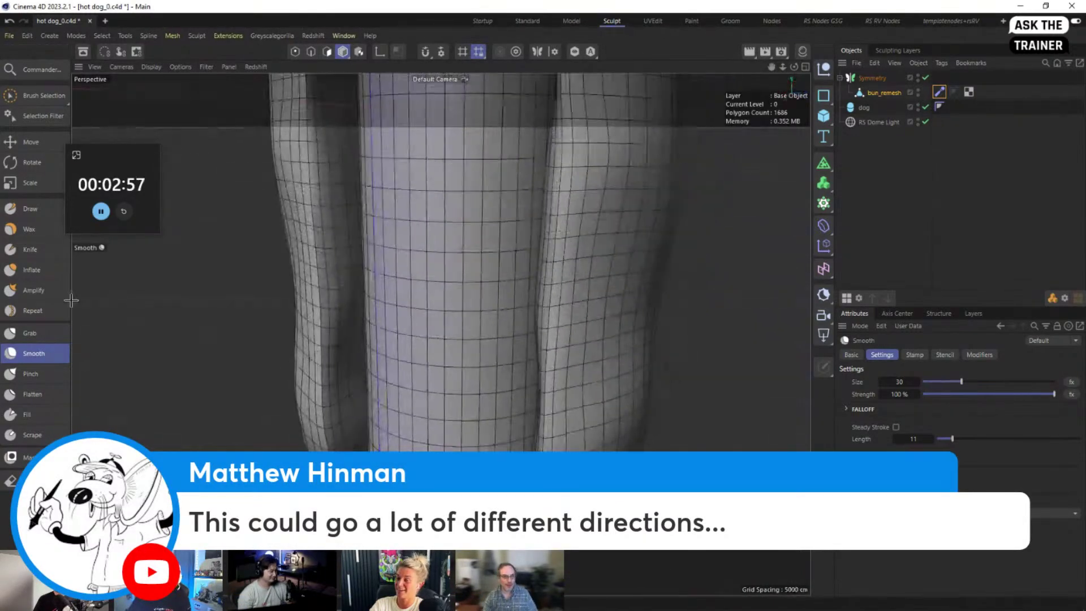
Enlarge the Smooth brush to about 108 and inspect the whole bun from the front and side
{"action": "right_click_drag", "start_coordinate": [582, 361], "coordinate": [434, 347], "text": "alt"}
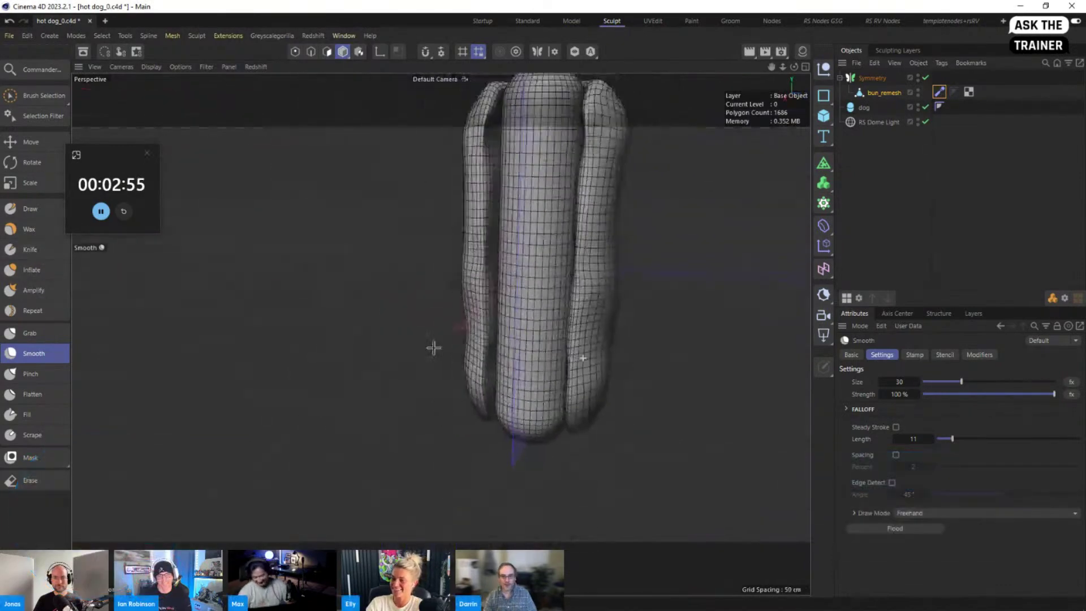
{"action": "left_click_drag", "start_coordinate": [434, 347], "coordinate": [475, 349], "text": "alt"}
{"action": "middle_click_drag", "start_coordinate": [564, 327], "coordinate": [599, 327]}
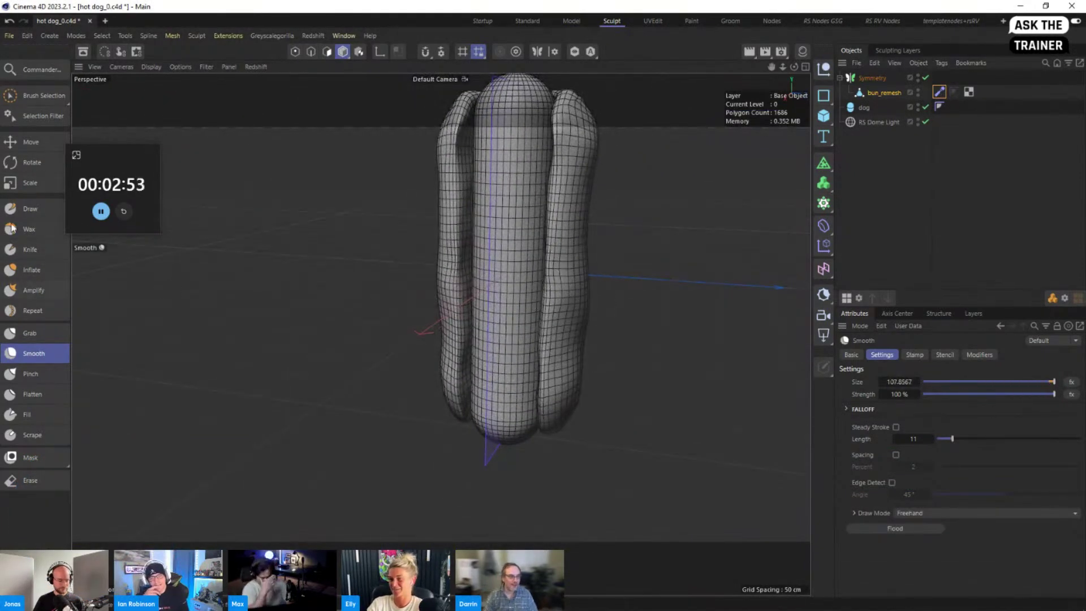
{"action": "left_click_drag", "start_coordinate": [529, 266], "coordinate": [683, 243], "text": "alt"}
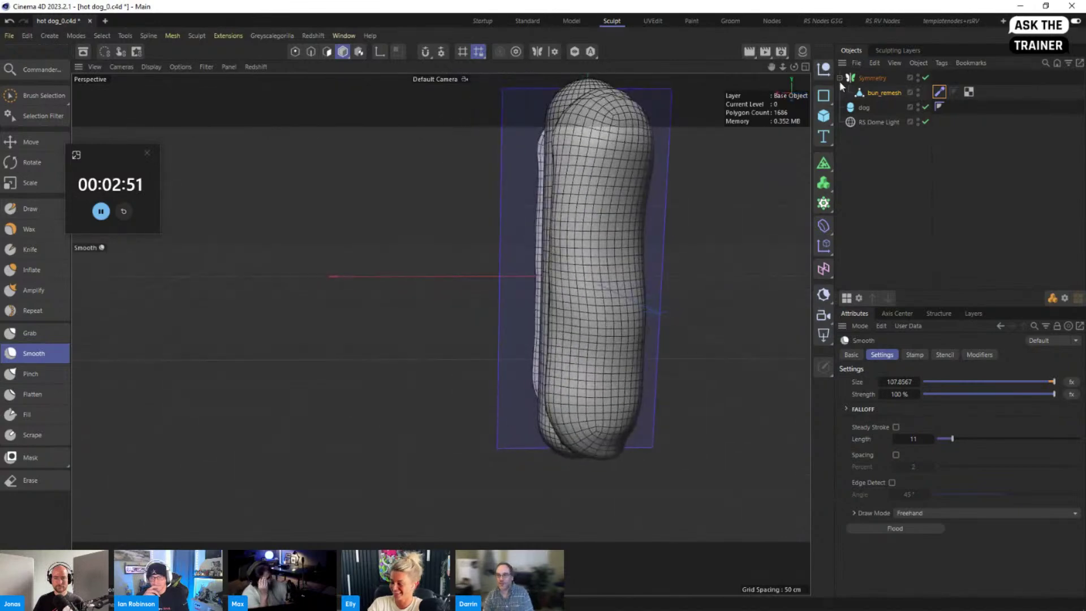
Create a null named "hotdog group" and place Symmetry and dog inside it
{"action": "left_click", "coordinate": [839, 79]}
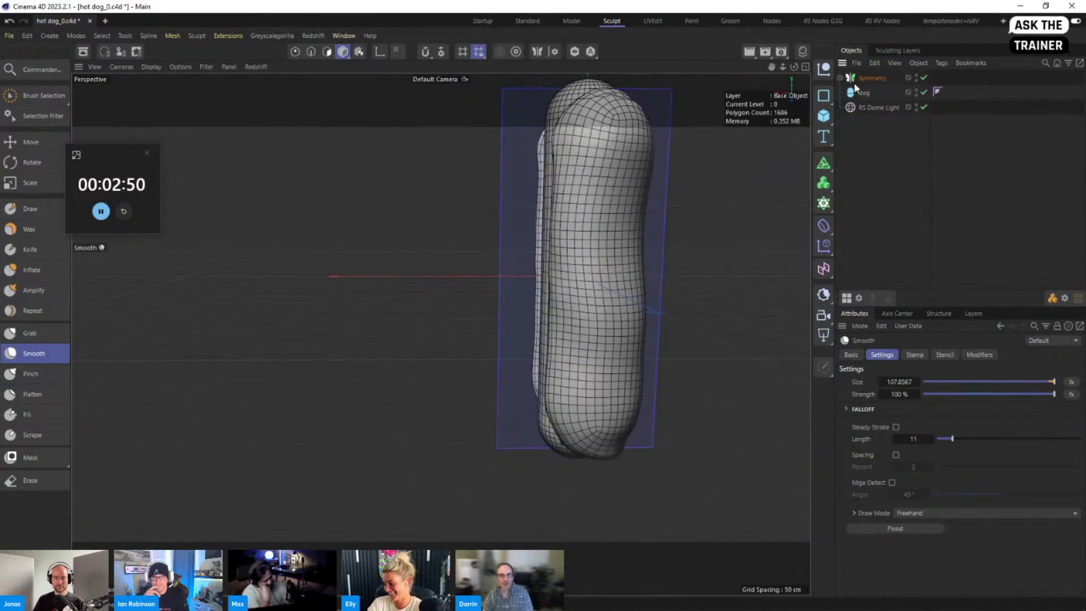
{"action": "left_click", "coordinate": [880, 147]}
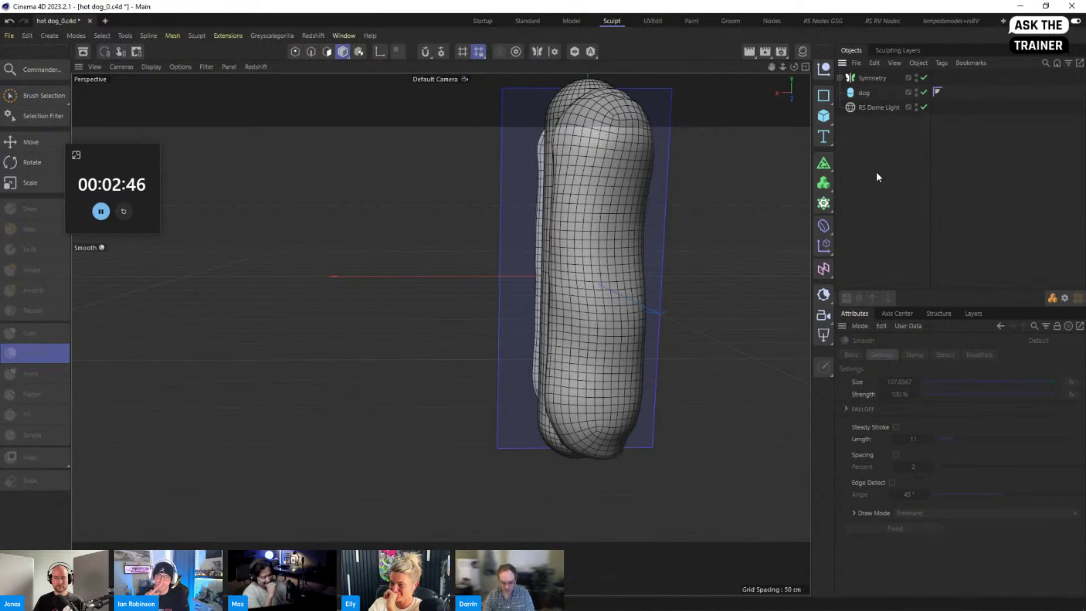
{"action": "left_click", "coordinate": [823, 68]}
{"action": "double_click", "coordinate": [867, 78]}
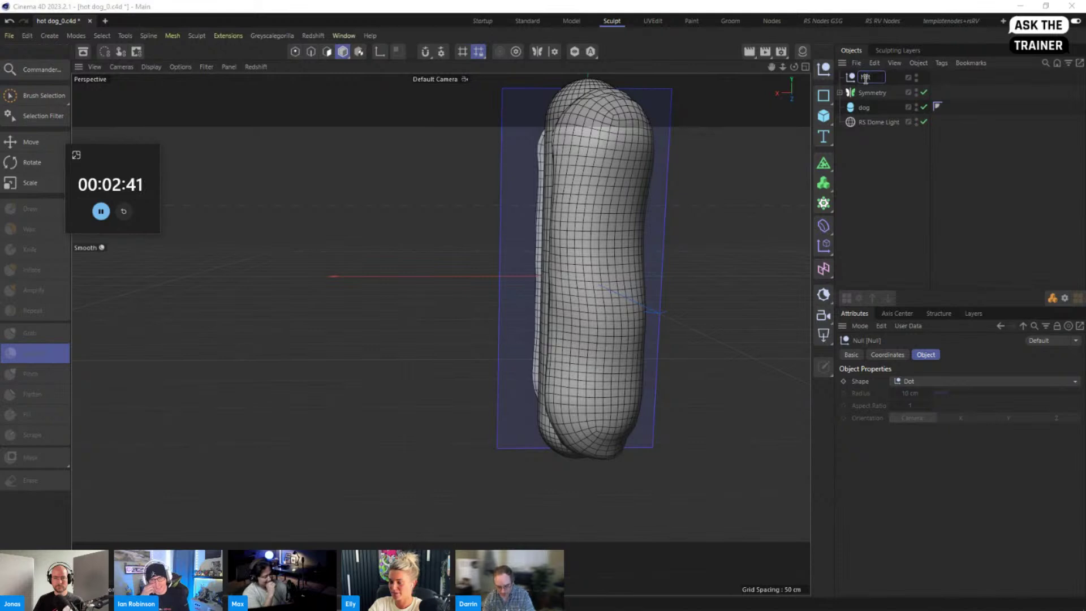
{"action": "type", "text": "hotdog group"}
{"action": "key", "text": "Return"}
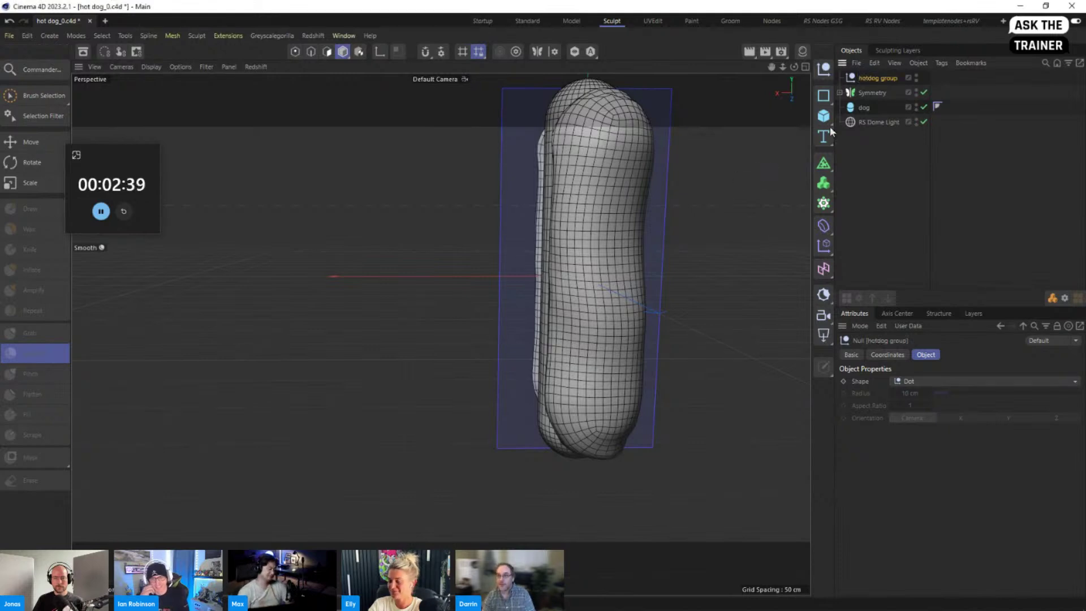
{"action": "left_click_drag", "start_coordinate": [881, 111], "coordinate": [878, 78]}
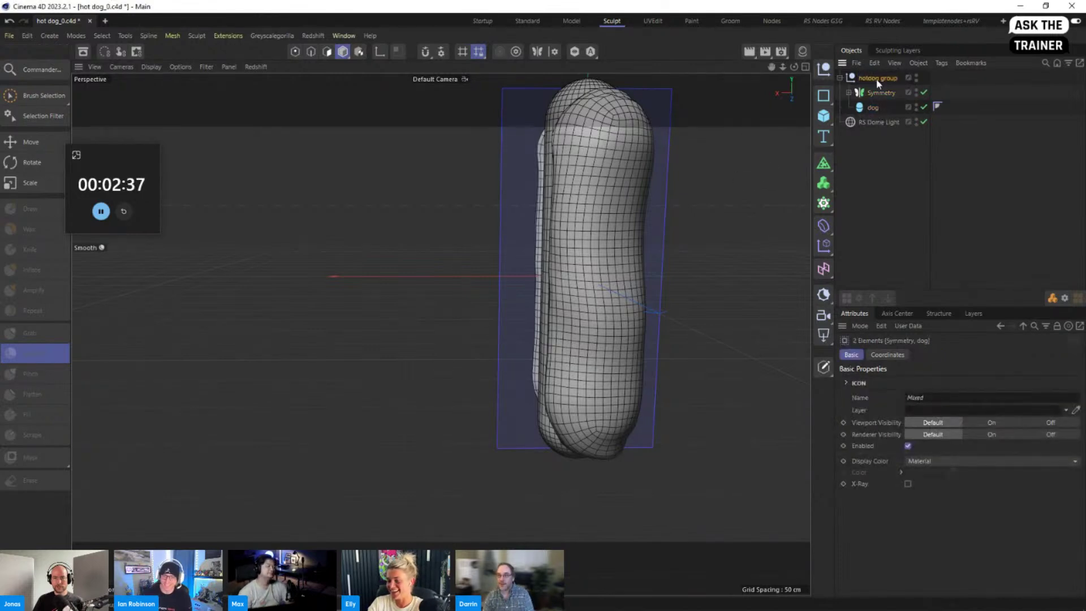
Add a Bend deformer in hotdog group sized 123 × 424 × 167 cm with 60° strength, and select the group
{"action": "left_click", "coordinate": [823, 226]}
{"action": "left_click_drag", "start_coordinate": [946, 382], "coordinate": [862, 385]}
{"action": "left_click_drag", "start_coordinate": [995, 382], "coordinate": [977, 383]}
{"action": "mouse_move", "coordinate": [1007, 429]}
{"action": "left_mouse_down"}
{"action": "mouse_move", "coordinate": [1028, 431]}
{"action": "mouse_move", "coordinate": [1005, 430]}
{"action": "mouse_move", "coordinate": [1019, 429]}
{"action": "left_mouse_up"}
{"action": "left_click_drag", "start_coordinate": [885, 99], "coordinate": [886, 100]}
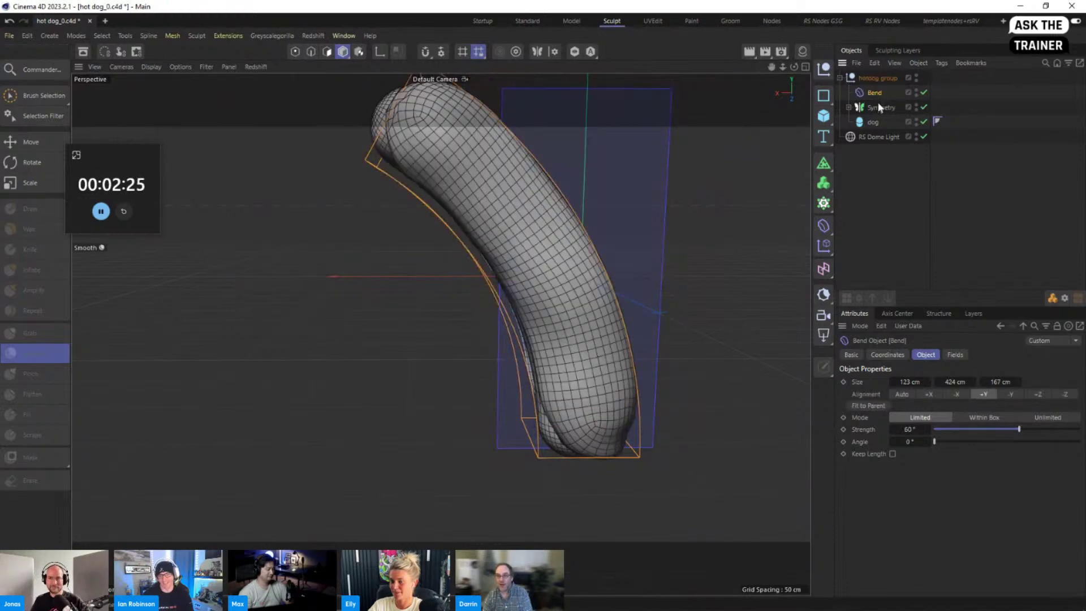
{"action": "left_click", "coordinate": [876, 78]}
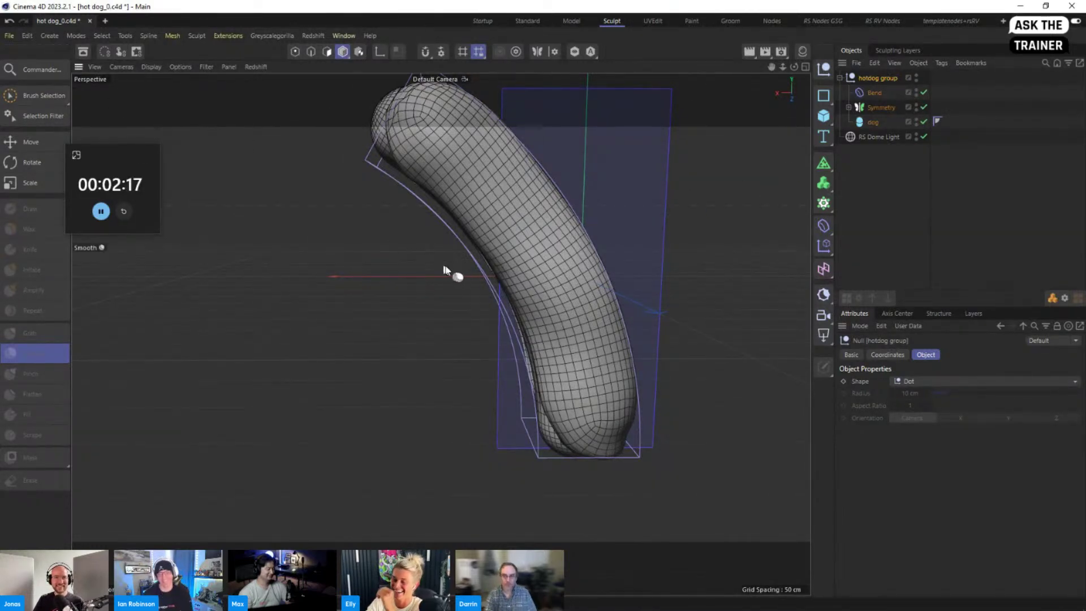
Switch to the Startup layout and rotate the hotdog group until both of its bent ends tilt evenly
{"action": "left_click", "coordinate": [879, 198]}
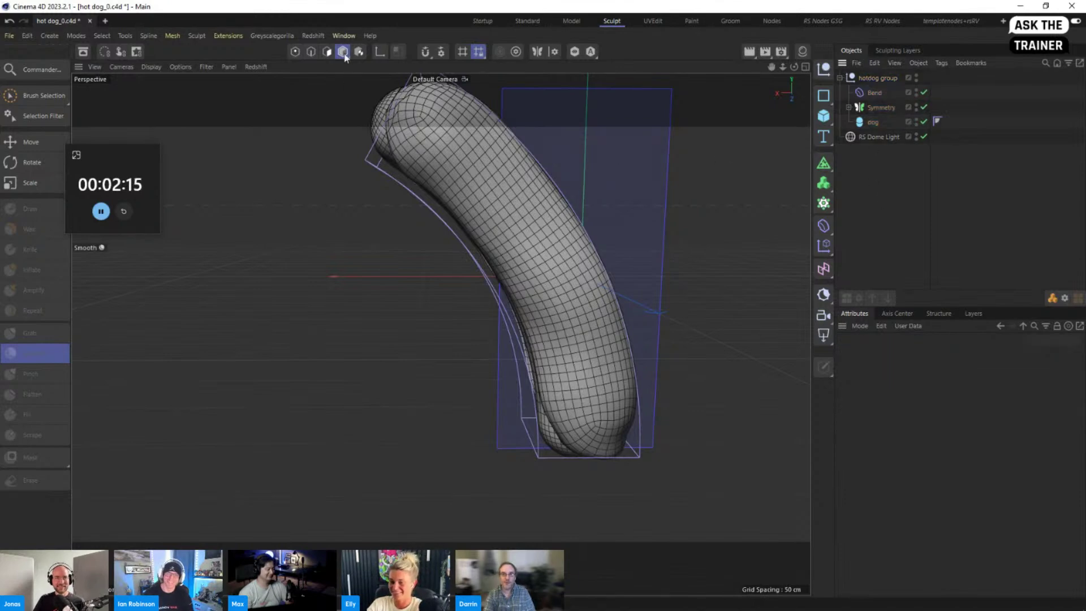
{"action": "left_click", "coordinate": [478, 22]}
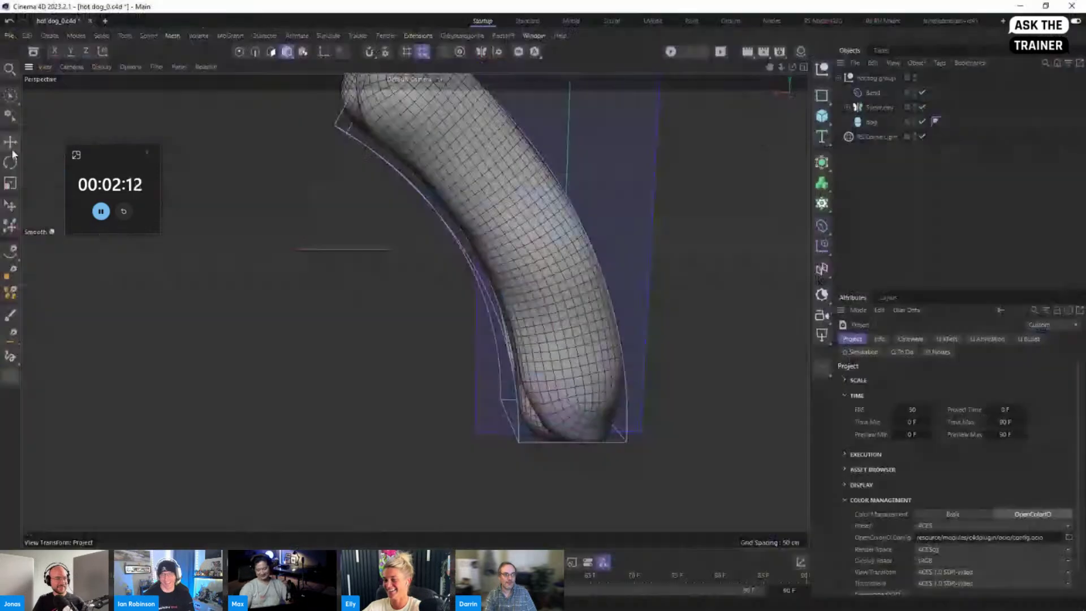
{"action": "left_click", "coordinate": [869, 79]}
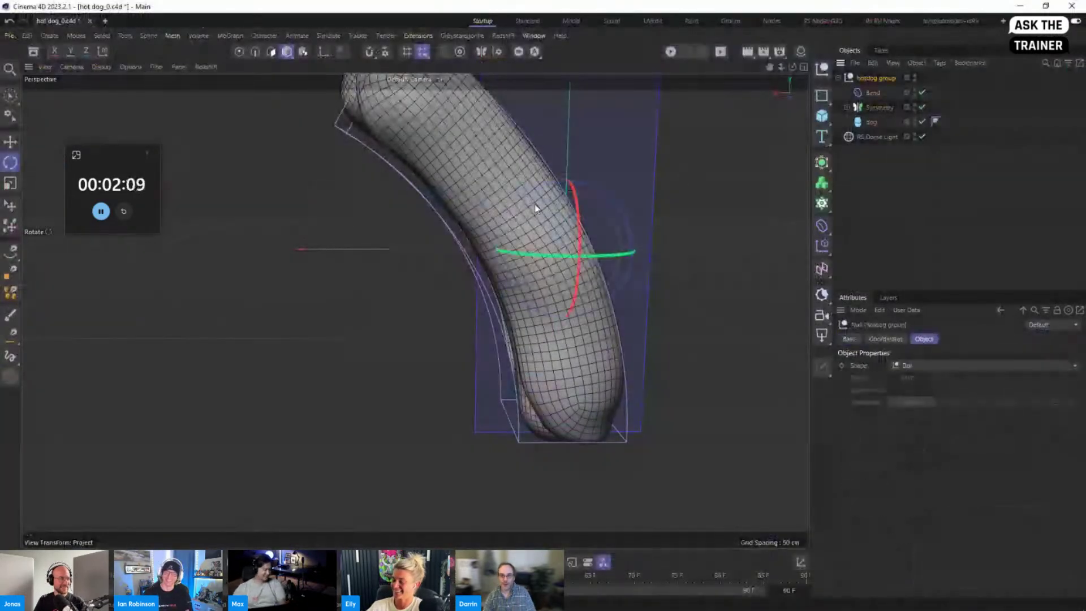
{"action": "left_click_drag", "start_coordinate": [525, 200], "coordinate": [558, 182]}
{"action": "middle_click_drag", "start_coordinate": [557, 244], "coordinate": [577, 315], "text": "alt"}
{"action": "right_click_drag", "start_coordinate": [601, 317], "coordinate": [576, 314], "text": "alt"}
{"action": "left_click_drag", "start_coordinate": [601, 320], "coordinate": [450, 322], "text": "alt"}
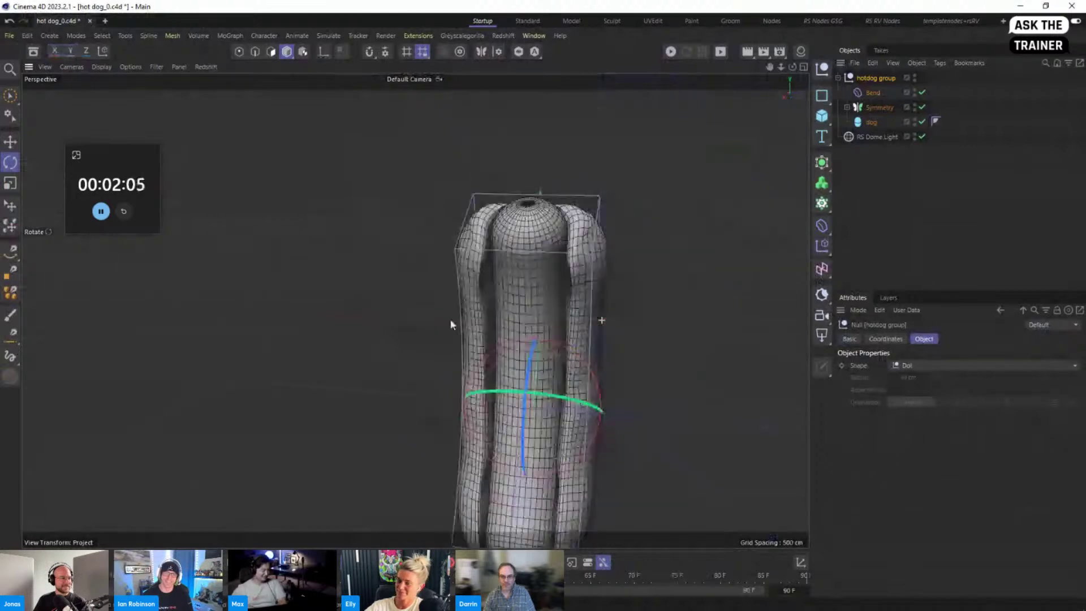
{"action": "middle_click_drag", "start_coordinate": [524, 358], "coordinate": [519, 207], "text": "alt"}
{"action": "left_click_drag", "start_coordinate": [521, 210], "coordinate": [460, 216], "text": "alt"}
{"action": "middle_click_drag", "start_coordinate": [481, 169], "coordinate": [503, 243], "text": "alt"}
{"action": "left_click_drag", "start_coordinate": [501, 243], "coordinate": [608, 252], "text": "alt"}
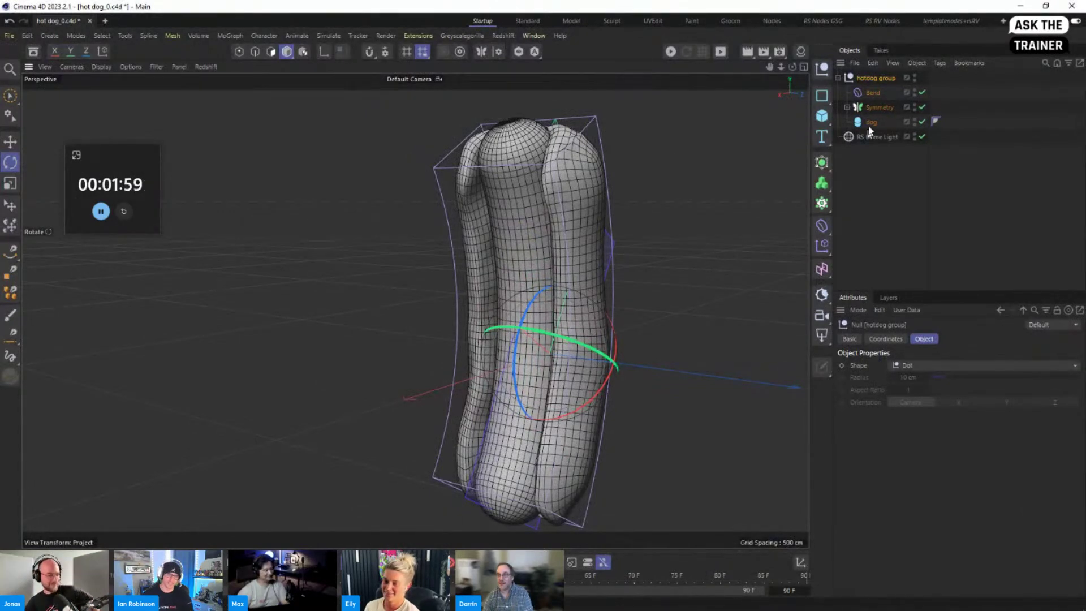
Select bun_remesh inside Symmetry, activate the Smooth sculpting brush and inspect the bun's upper end up close
{"action": "left_click", "coordinate": [848, 107]}
{"action": "left_click", "coordinate": [885, 121]}
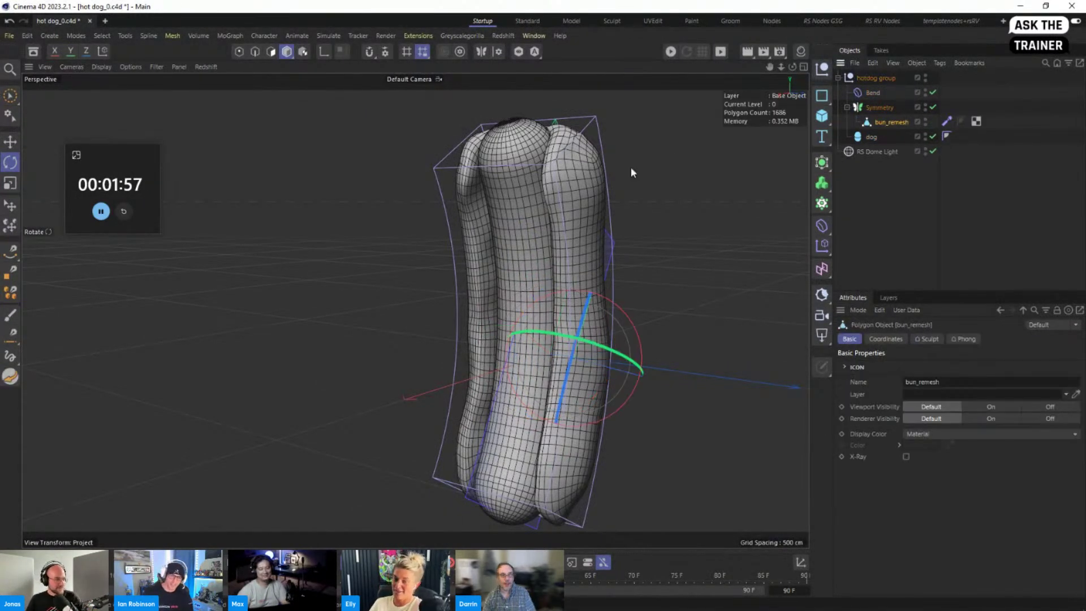
{"action": "left_click", "coordinate": [170, 36]}
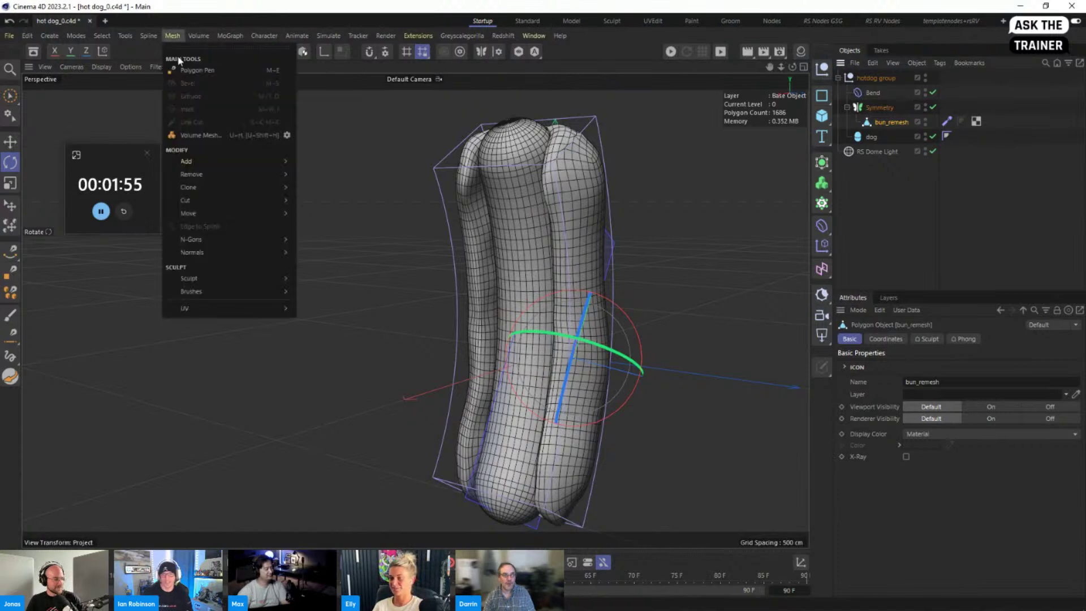
{"action": "mouse_move", "coordinate": [210, 305]}
{"action": "mouse_move", "coordinate": [251, 293]}
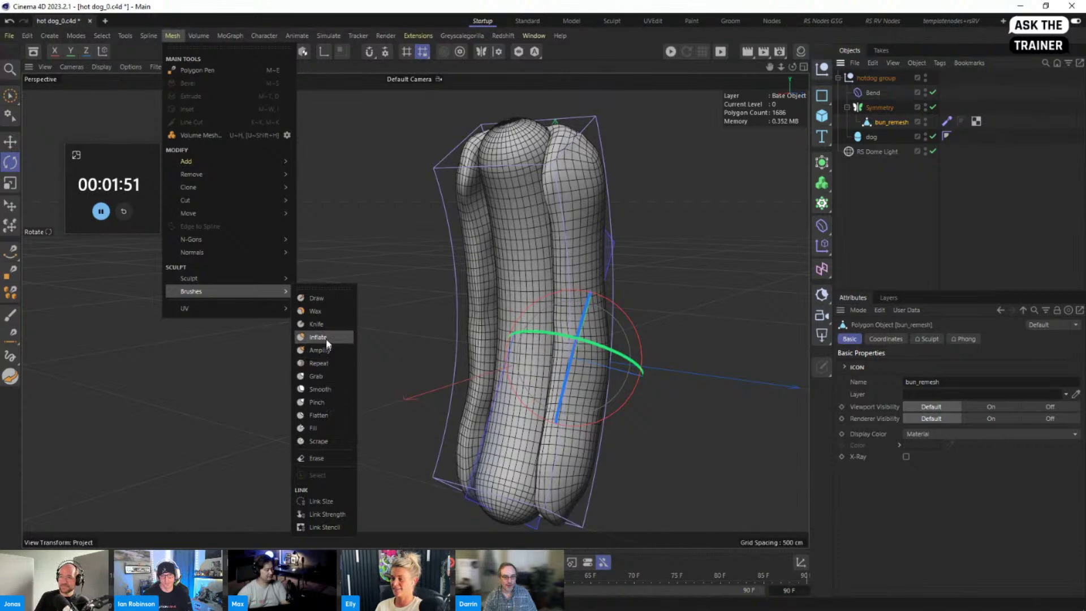
{"action": "left_click", "coordinate": [328, 383]}
{"action": "middle_click_drag", "start_coordinate": [425, 269], "coordinate": [408, 369], "text": "alt"}
{"action": "right_click_drag", "start_coordinate": [408, 369], "coordinate": [652, 229], "text": "alt"}
{"action": "left_click_drag", "start_coordinate": [651, 228], "coordinate": [568, 218], "text": "alt"}
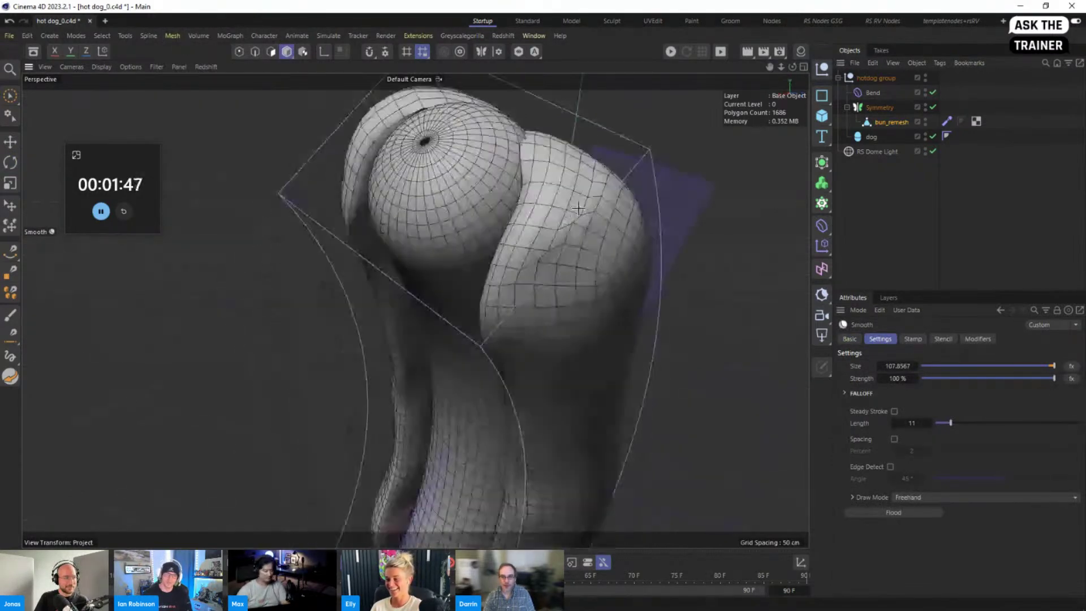
{"action": "middle_click", "coordinate": [568, 218]}
{"action": "middle_click", "coordinate": [292, 147]}
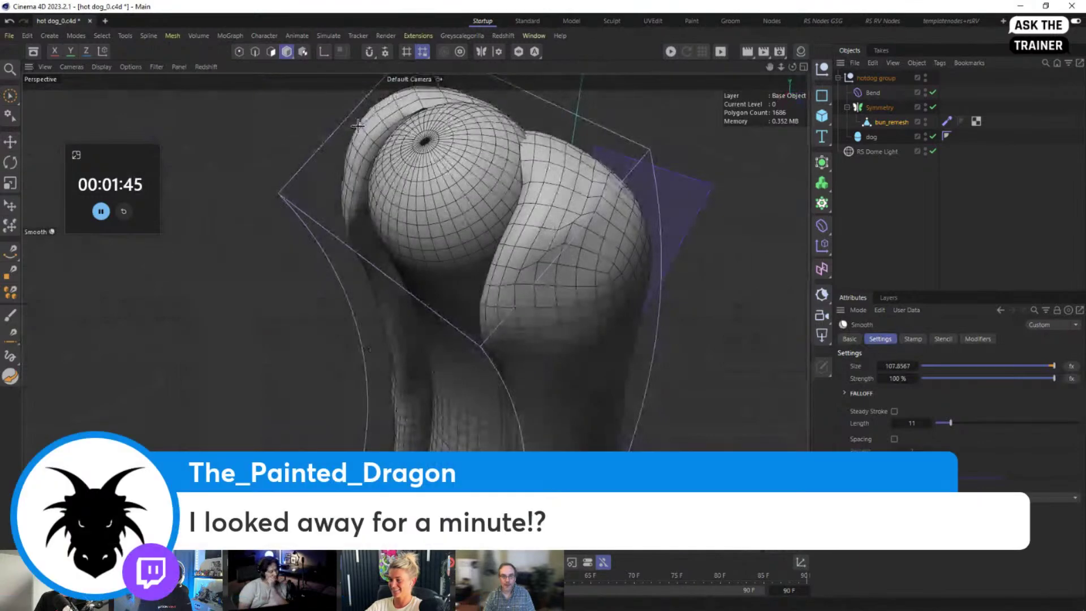
{"action": "right_click_drag", "start_coordinate": [558, 233], "coordinate": [468, 195], "text": "alt"}
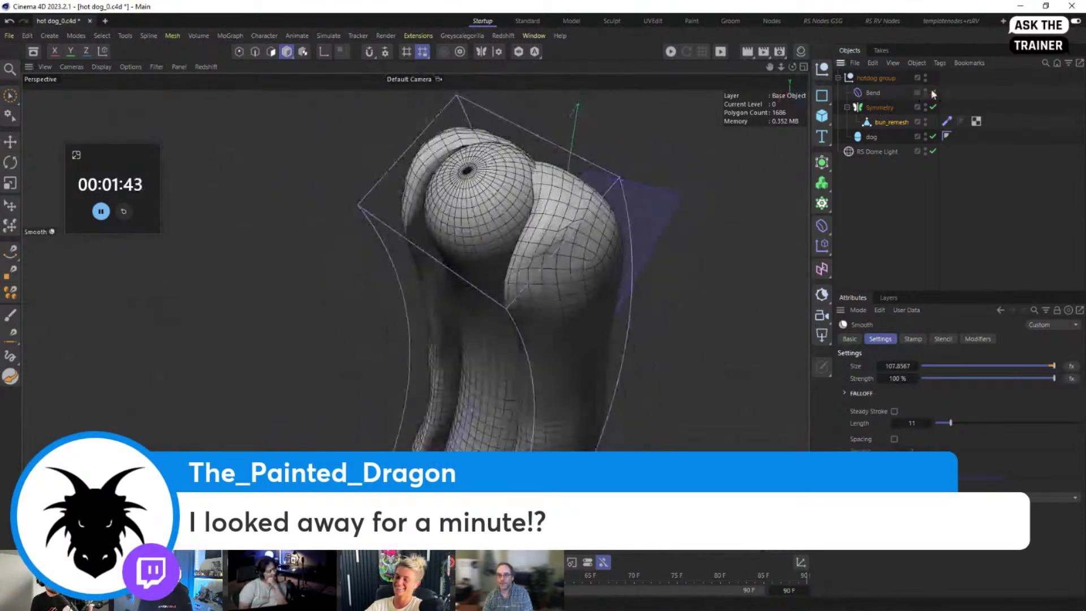
Disable the Bend deformer and smooth the bun's side with the Smooth brush at 121% strength, resizing it from about 37 to 91
{"action": "left_click", "coordinate": [932, 92]}
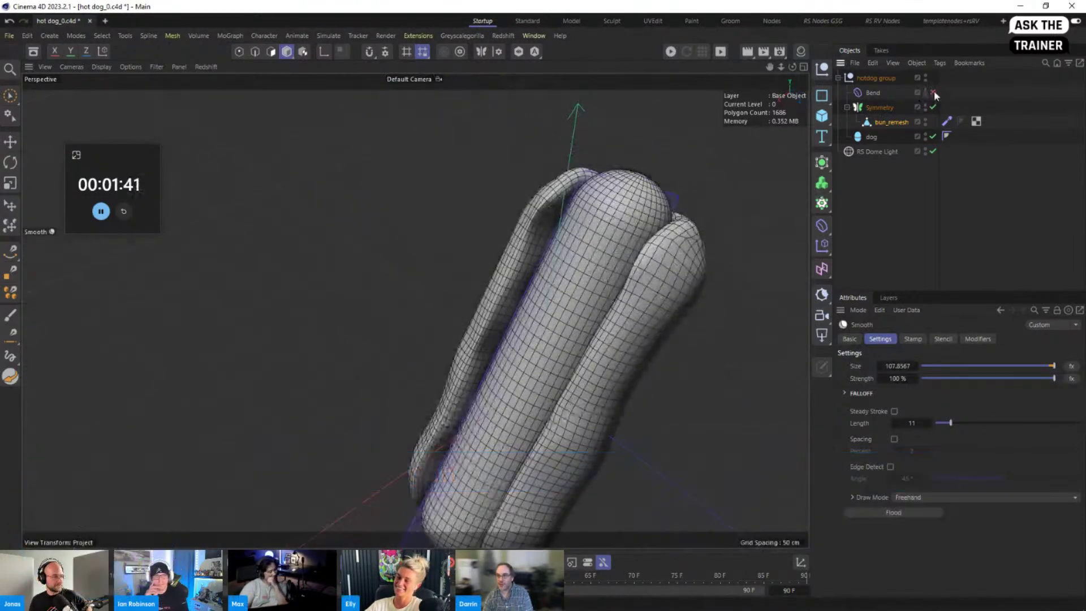
{"action": "left_click", "coordinate": [932, 92]}
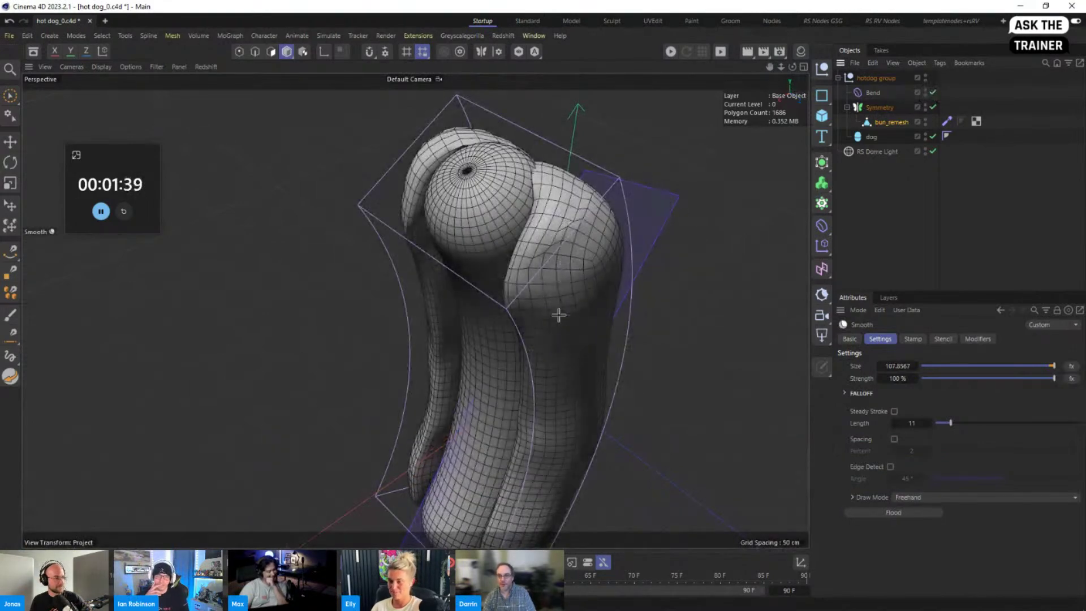
{"action": "left_click", "coordinate": [933, 92]}
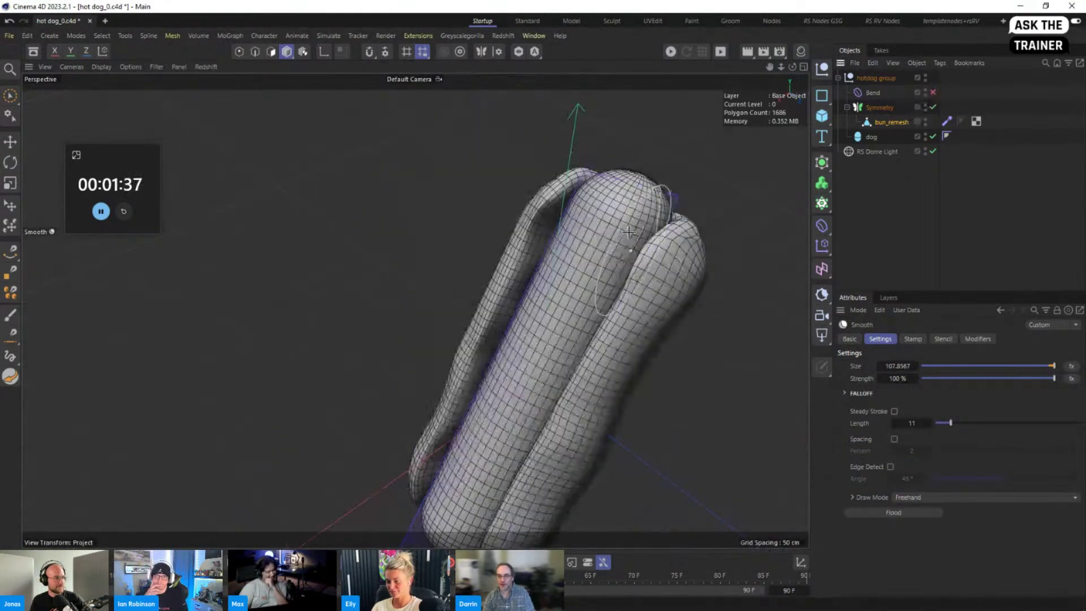
{"action": "left_click_drag", "start_coordinate": [663, 209], "coordinate": [841, 260], "text": "alt"}
{"action": "middle_click_drag", "start_coordinate": [679, 308], "coordinate": [663, 308]}
{"action": "mouse_move", "coordinate": [662, 309]}
{"action": "left_mouse_down"}
{"action": "mouse_move", "coordinate": [686, 302]}
{"action": "mouse_move", "coordinate": [683, 329]}
{"action": "left_mouse_up"}
{"action": "middle_click_drag", "start_coordinate": [649, 305], "coordinate": [580, 239], "text": "alt"}
{"action": "mouse_move", "coordinate": [580, 239]}
{"action": "left_mouse_down", "text": "alt"}
{"action": "mouse_move", "coordinate": [557, 213]}
{"action": "mouse_move", "coordinate": [325, 211]}
{"action": "mouse_move", "coordinate": [412, 243]}
{"action": "mouse_move", "coordinate": [491, 218]}
{"action": "mouse_move", "coordinate": [500, 184]}
{"action": "left_mouse_up", "text": "alt"}
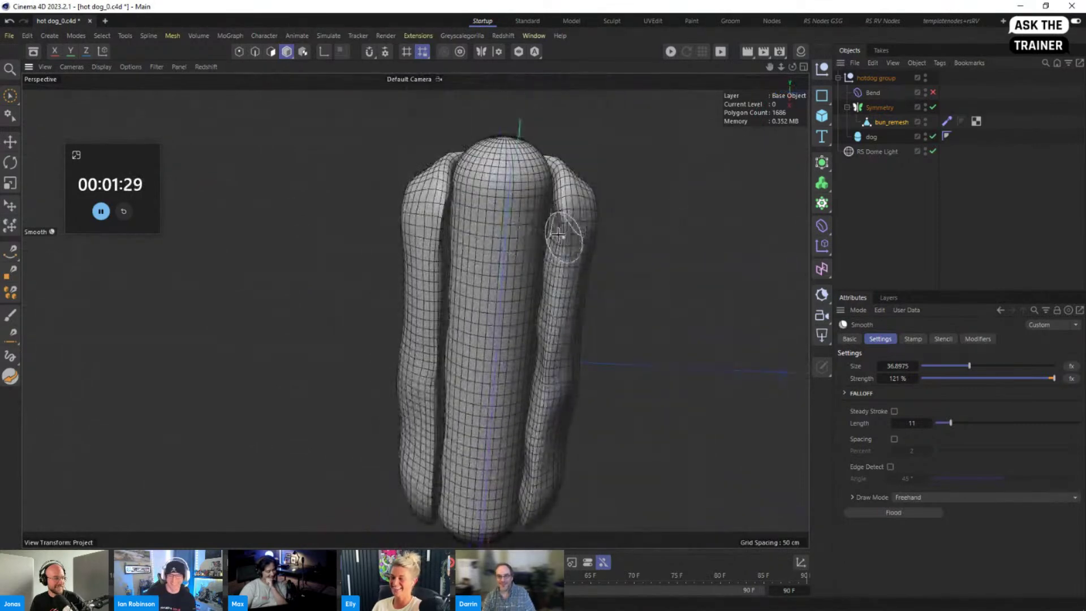
{"action": "middle_click_drag", "start_coordinate": [559, 237], "coordinate": [571, 237]}
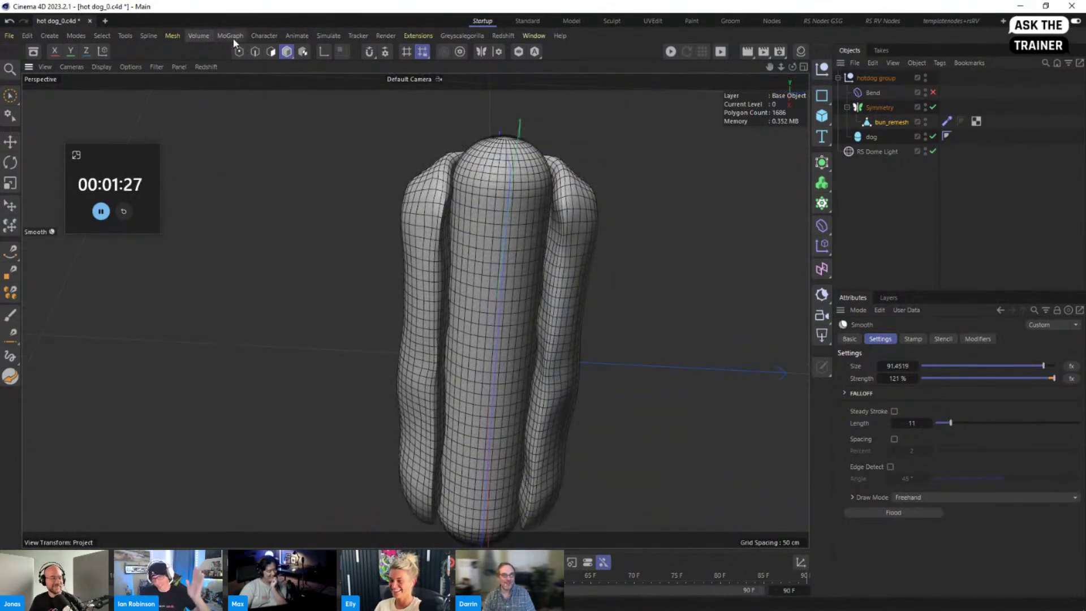
Re-enable the Bend deformer and view the whole bent hot dog
{"action": "left_click_drag", "start_coordinate": [485, 246], "coordinate": [418, 240], "text": "alt"}
{"action": "middle_click_drag", "start_coordinate": [532, 329], "coordinate": [546, 213], "text": "alt"}
{"action": "left_click", "coordinate": [933, 93]}
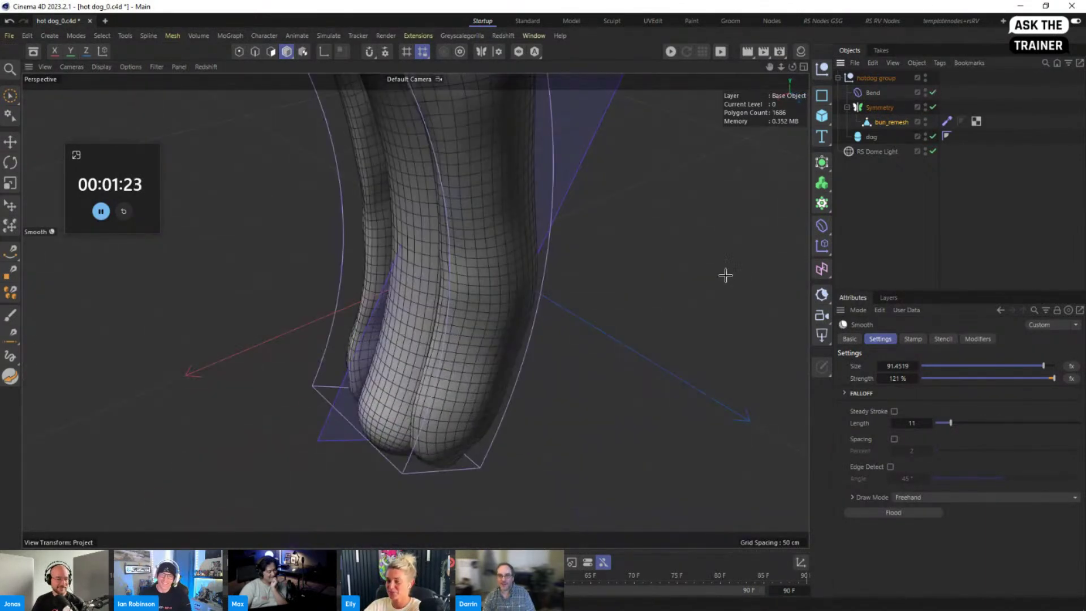
{"action": "scroll", "coordinate": [537, 245], "scroll_direction": "down", "scroll_amount": 5}
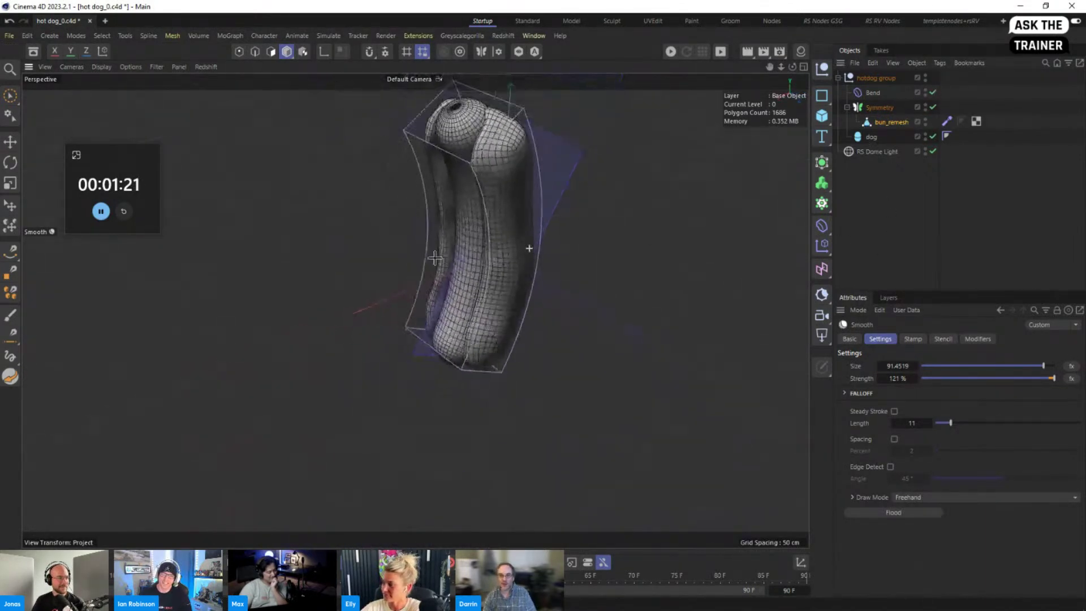
{"action": "middle_click_drag", "start_coordinate": [530, 247], "coordinate": [530, 320], "text": "alt"}
Limit the viewport to geometry only and display the hot dog with Gouraud shading without mesh lines
{"action": "left_click", "coordinate": [157, 68]}
{"action": "left_click", "coordinate": [176, 118]}
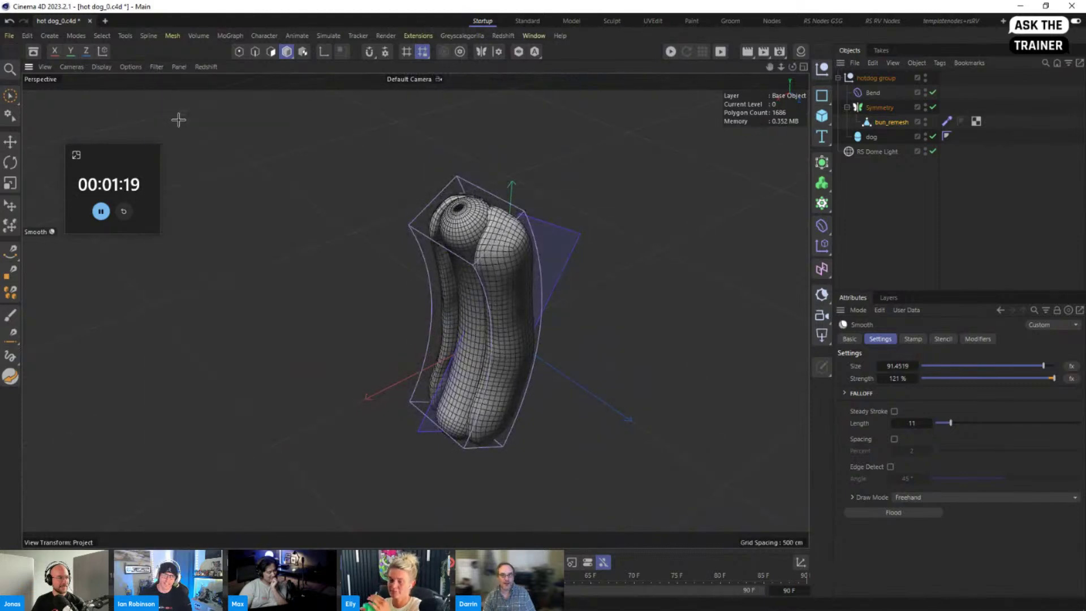
{"action": "left_click", "coordinate": [156, 67]}
{"action": "left_click", "coordinate": [170, 107]}
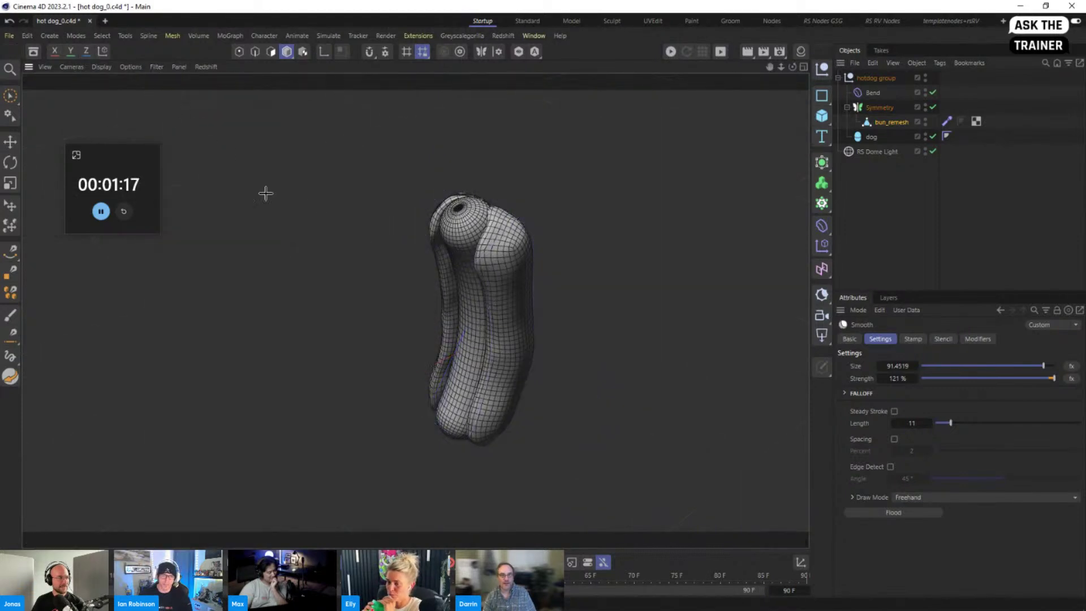
{"action": "left_click_drag", "start_coordinate": [466, 276], "coordinate": [429, 321], "text": "alt"}
{"action": "key", "text": "n"}
{"action": "key", "text": "a"}
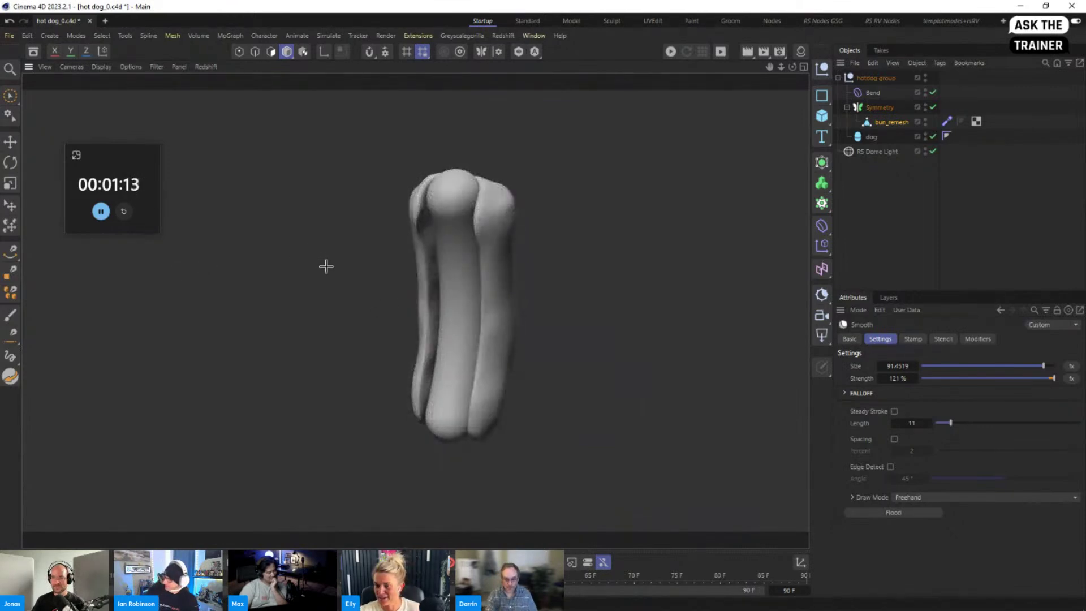
Save the project and check the Redshift render output settings
{"action": "left_click", "coordinate": [9, 35]}
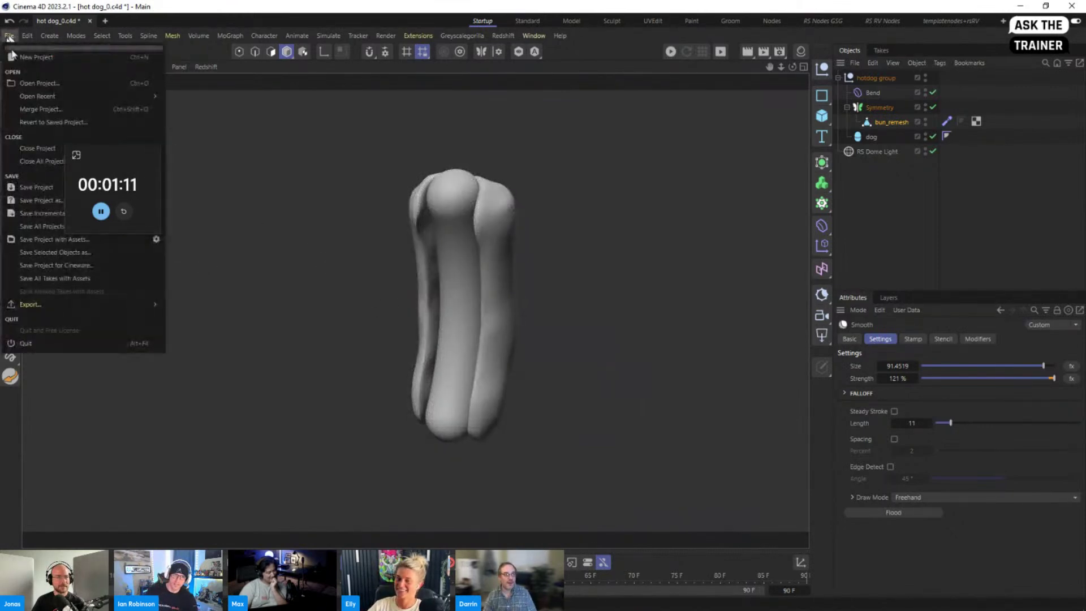
{"action": "left_click", "coordinate": [36, 187]}
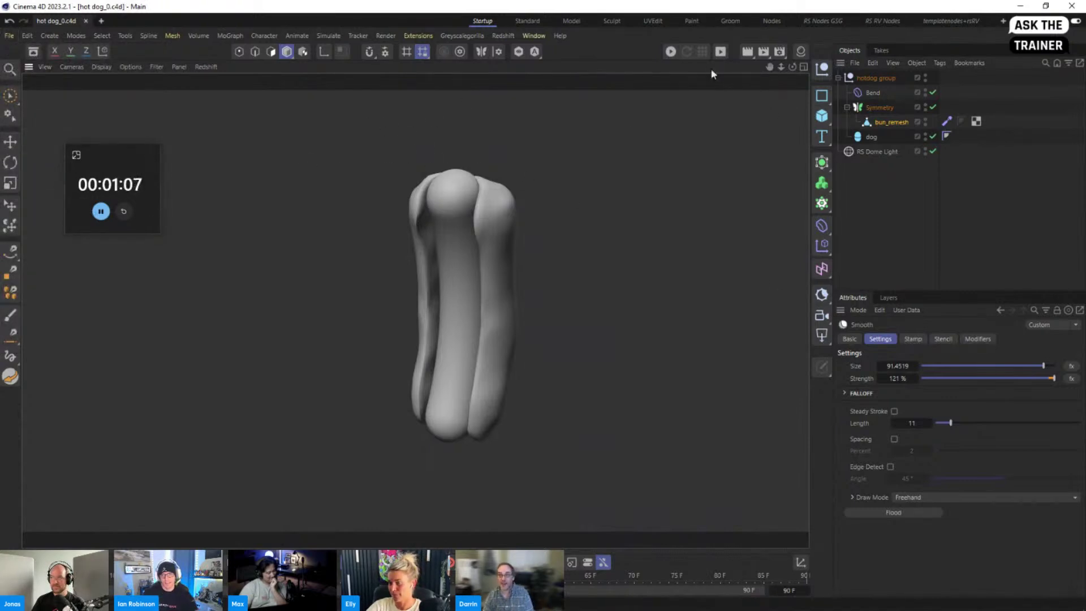
{"action": "left_click", "coordinate": [779, 53]}
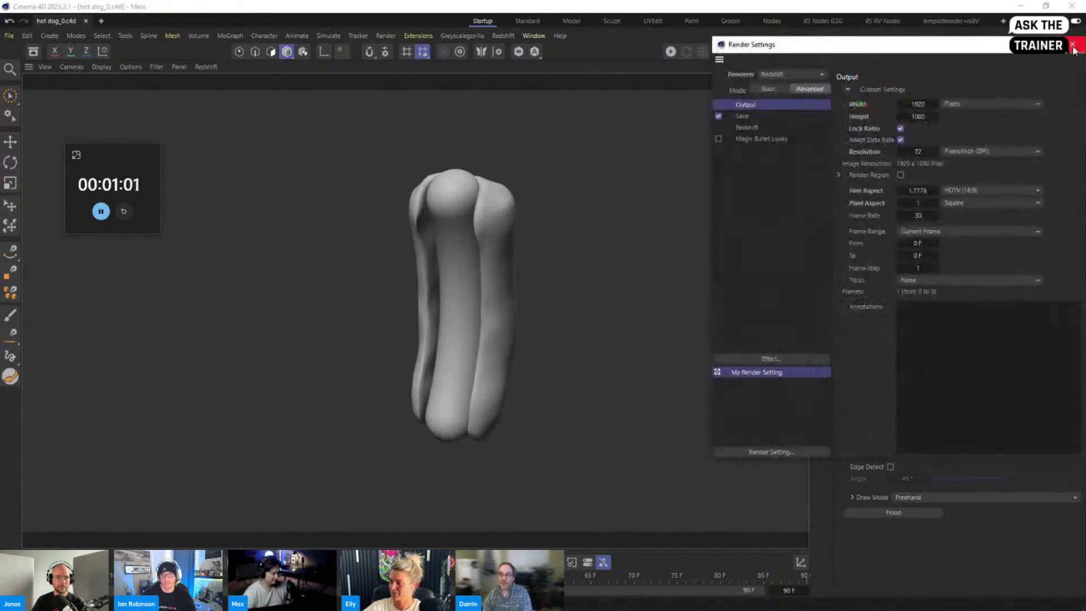
{"action": "left_click", "coordinate": [1073, 47]}
Convert the scene to OCIO in the project's color management settings
{"action": "left_click", "coordinate": [874, 152]}
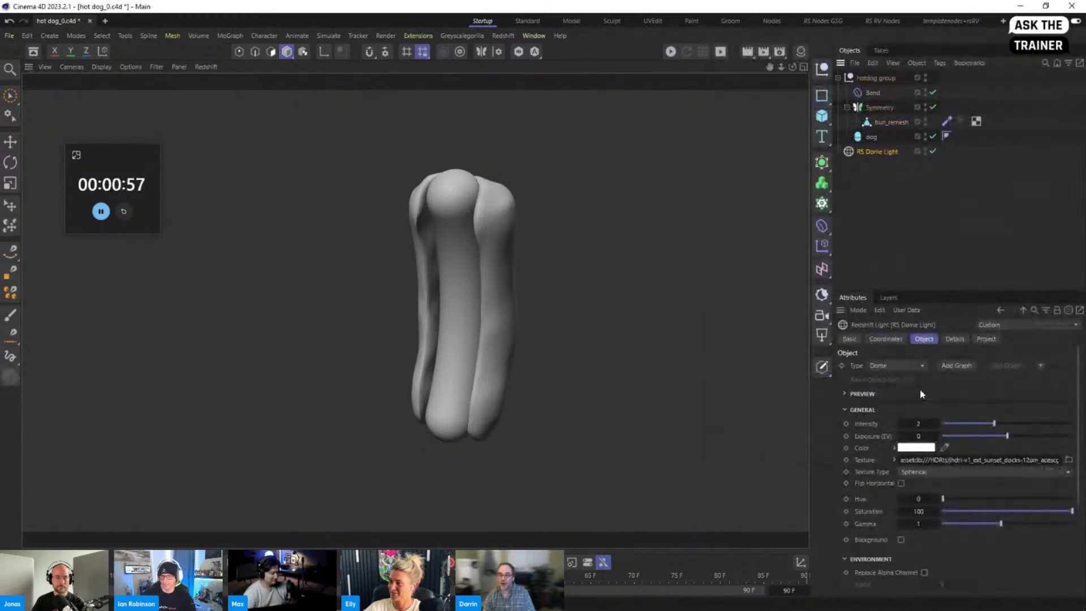
{"action": "left_click", "coordinate": [860, 312]}
{"action": "left_click", "coordinate": [872, 39]}
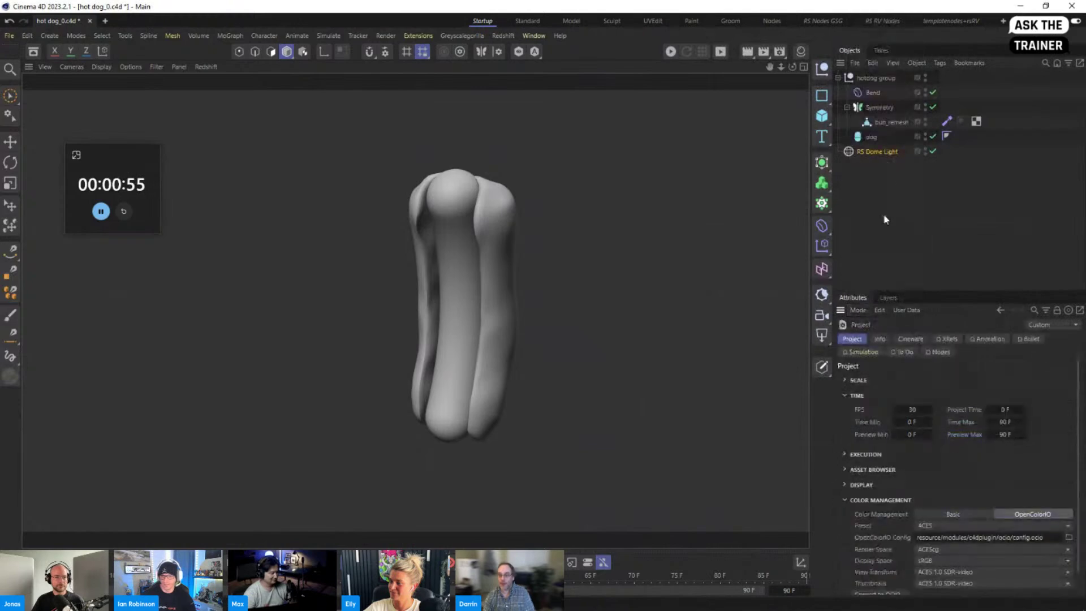
{"action": "scroll", "coordinate": [1053, 502], "scroll_direction": "down", "scroll_amount": 1}
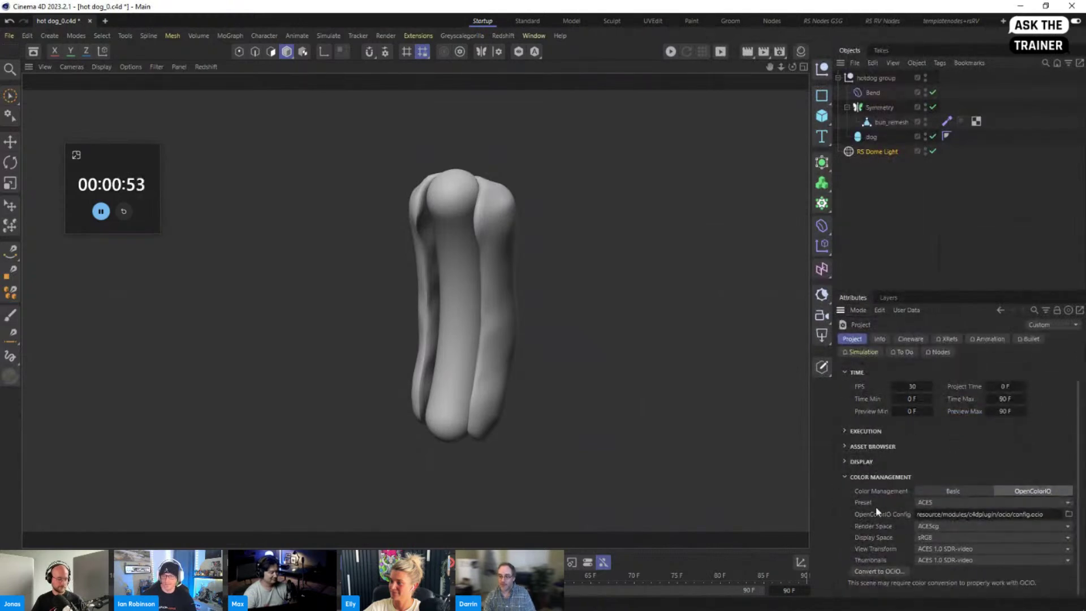
{"action": "left_click", "coordinate": [871, 571]}
{"action": "key", "text": "Return"}
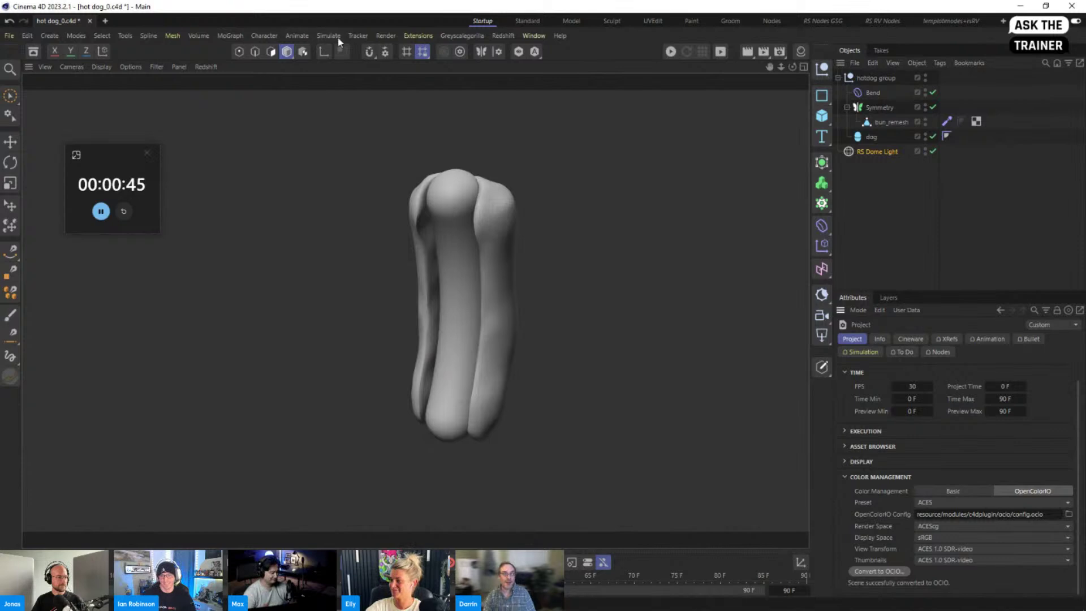
Turn off the geometry-only display filter in the viewport and save the project
{"action": "left_click", "coordinate": [130, 68]}
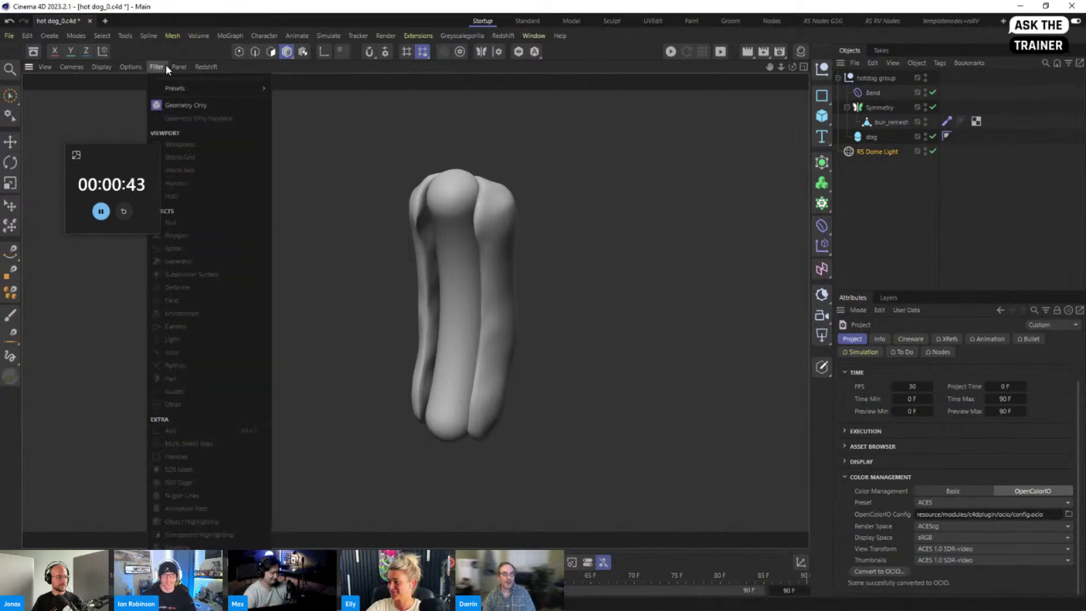
{"action": "left_click", "coordinate": [159, 88]}
{"action": "left_click", "coordinate": [157, 67]}
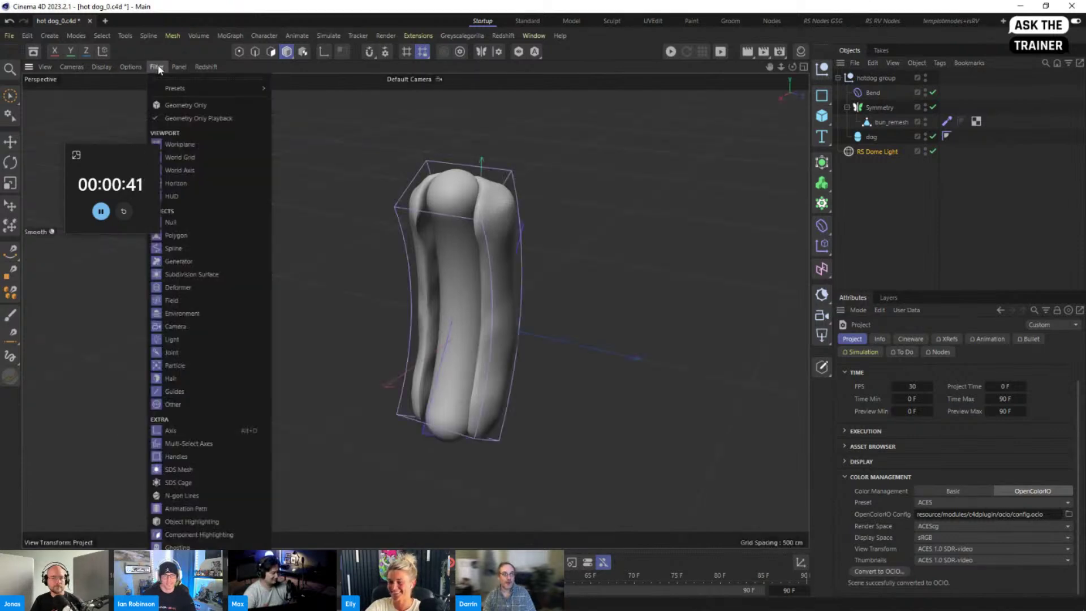
{"action": "left_click", "coordinate": [187, 114]}
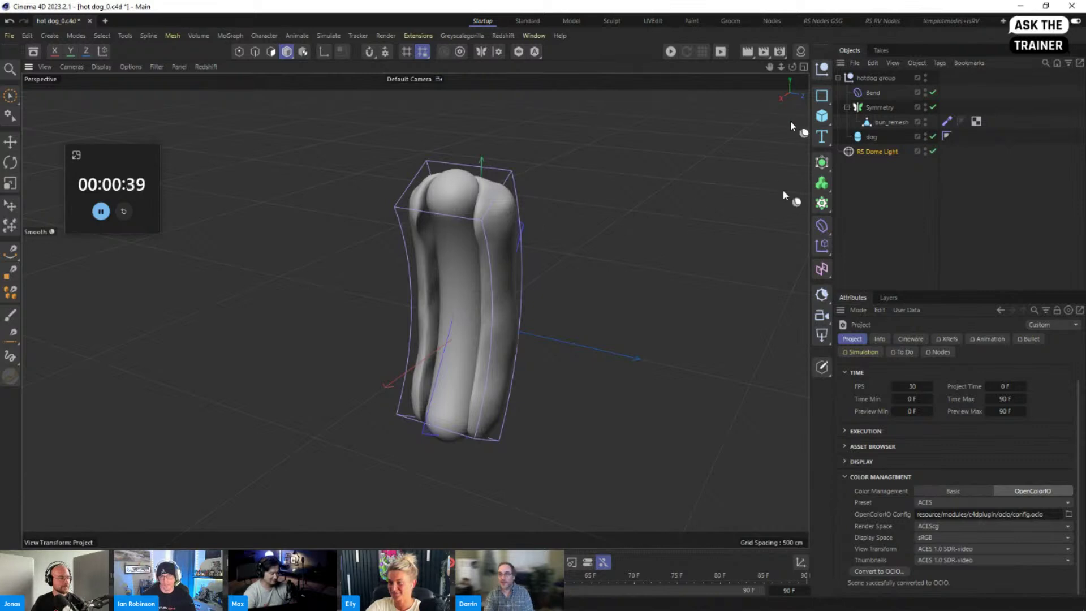
{"action": "key", "text": "ctrl+s"}
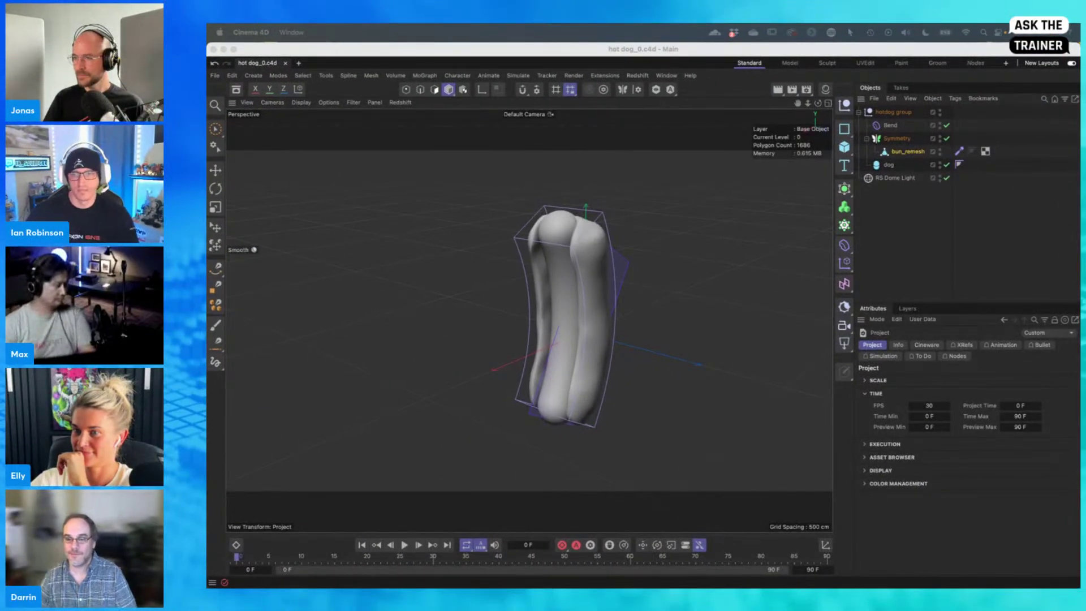
Start the ten-minute countdown in the Clock app and move its window off the Cinema 4D scene
{"action": "left_click", "coordinate": [695, 467]}
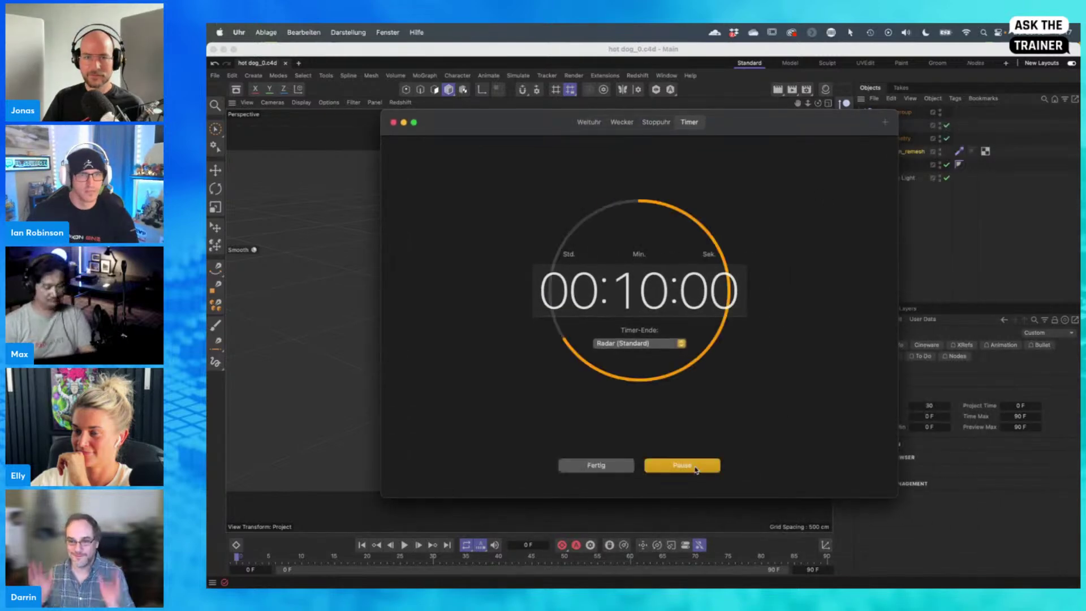
{"action": "left_click_drag", "start_coordinate": [771, 126], "coordinate": [801, 25]}
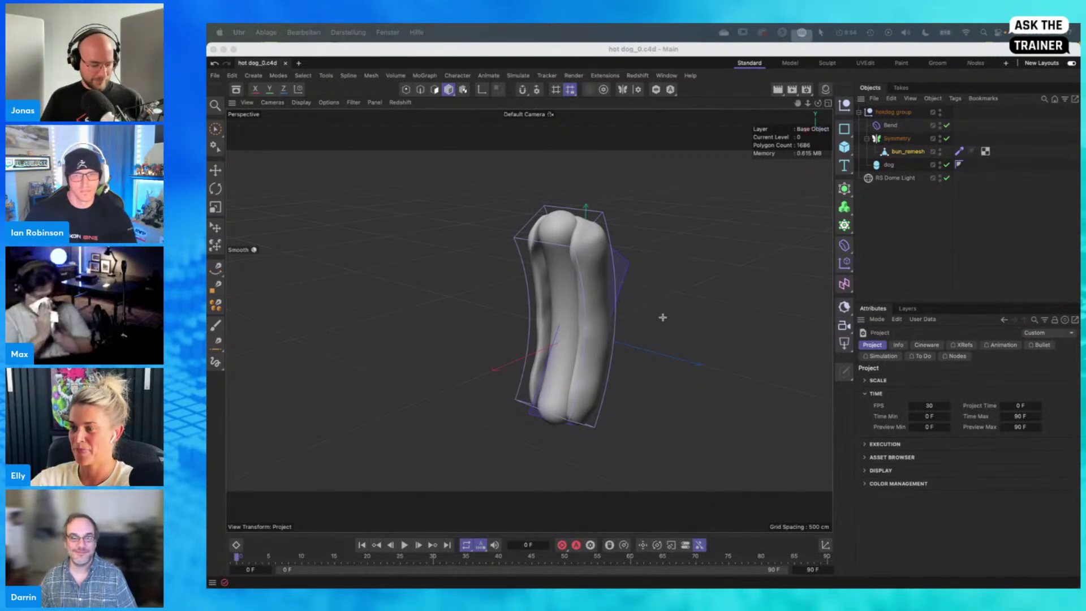
Lengthen the dog capsule to a height of 658 cm so the sausage extends past both ends of the bun
{"action": "left_click", "coordinate": [888, 166]}
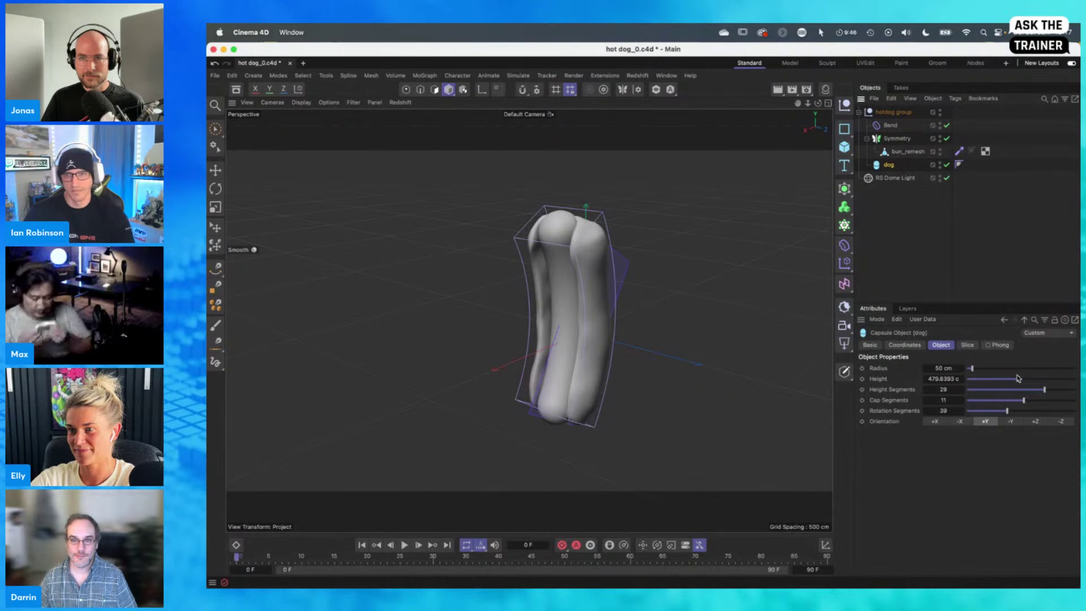
{"action": "left_click_drag", "start_coordinate": [1018, 377], "coordinate": [1038, 384]}
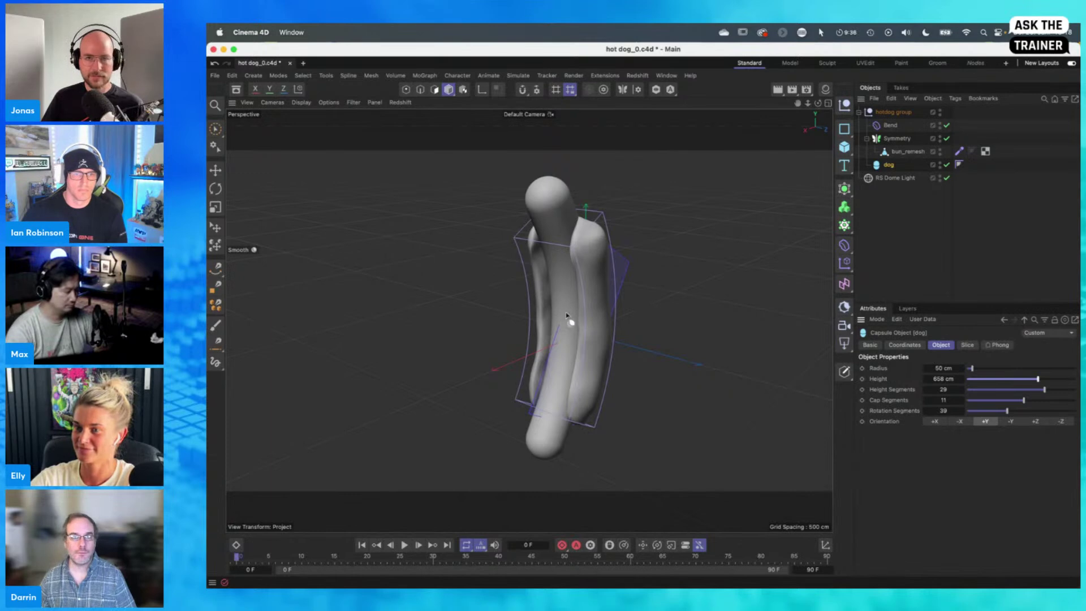
{"action": "mouse_move", "coordinate": [566, 315]}
{"action": "left_mouse_down", "text": "alt"}
{"action": "mouse_move", "coordinate": [633, 291]}
{"action": "mouse_move", "coordinate": [567, 301]}
{"action": "left_mouse_up", "text": "alt"}
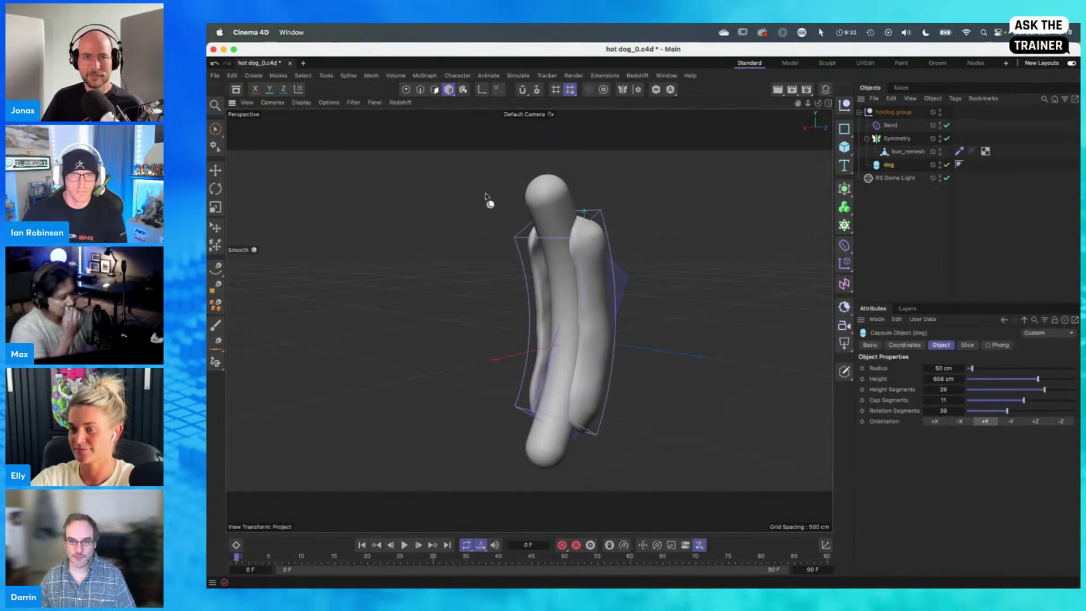
{"action": "key", "text": "e"}
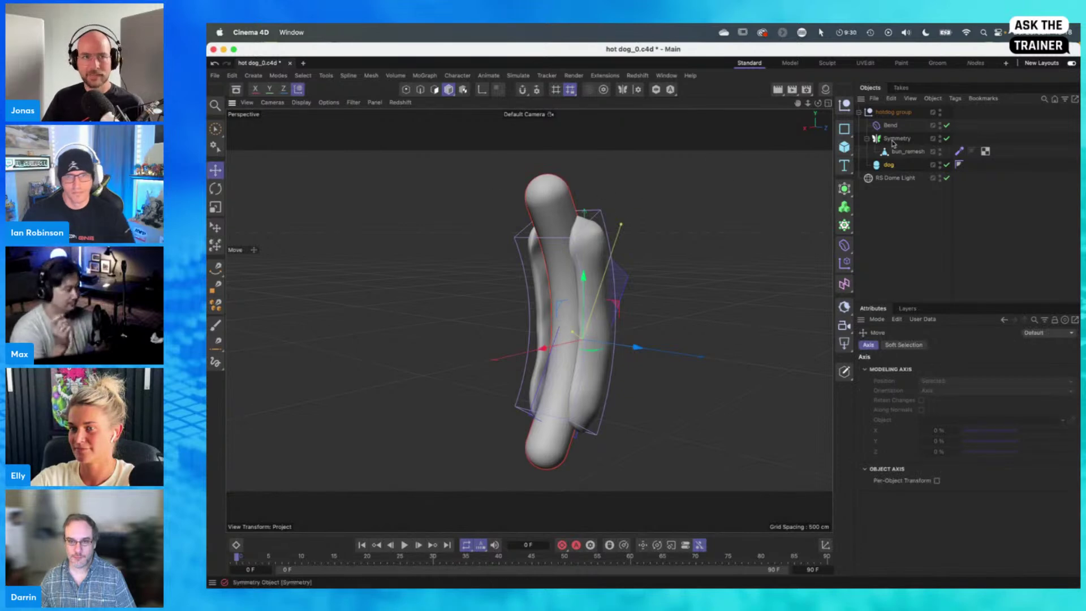
In a new project, search the Asset Browser for "character" and open the Headphone Guy scene
{"action": "left_click", "coordinate": [304, 63]}
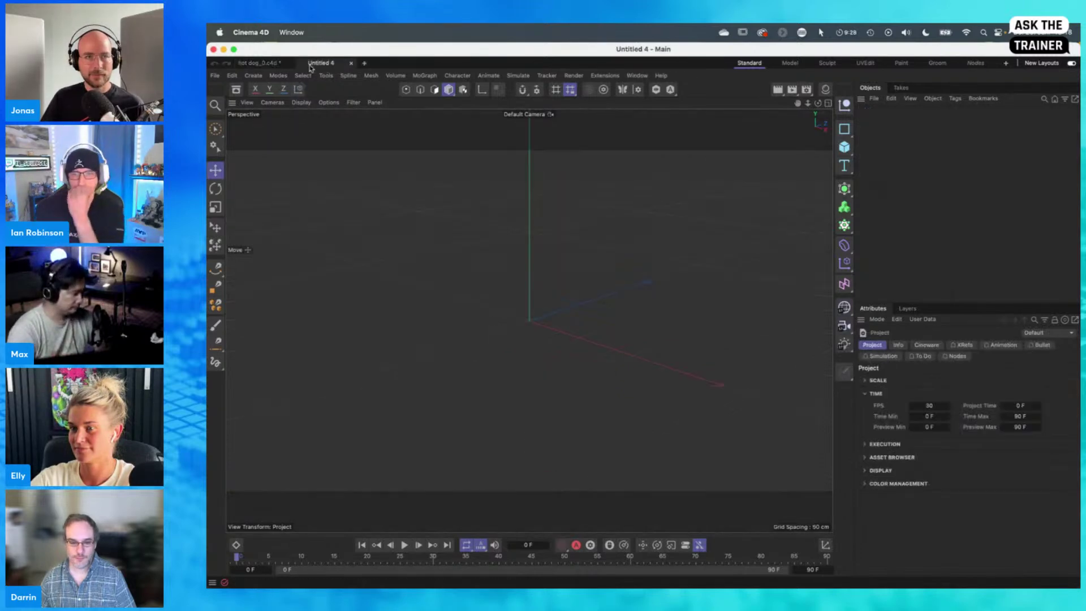
{"action": "left_click", "coordinate": [236, 89]}
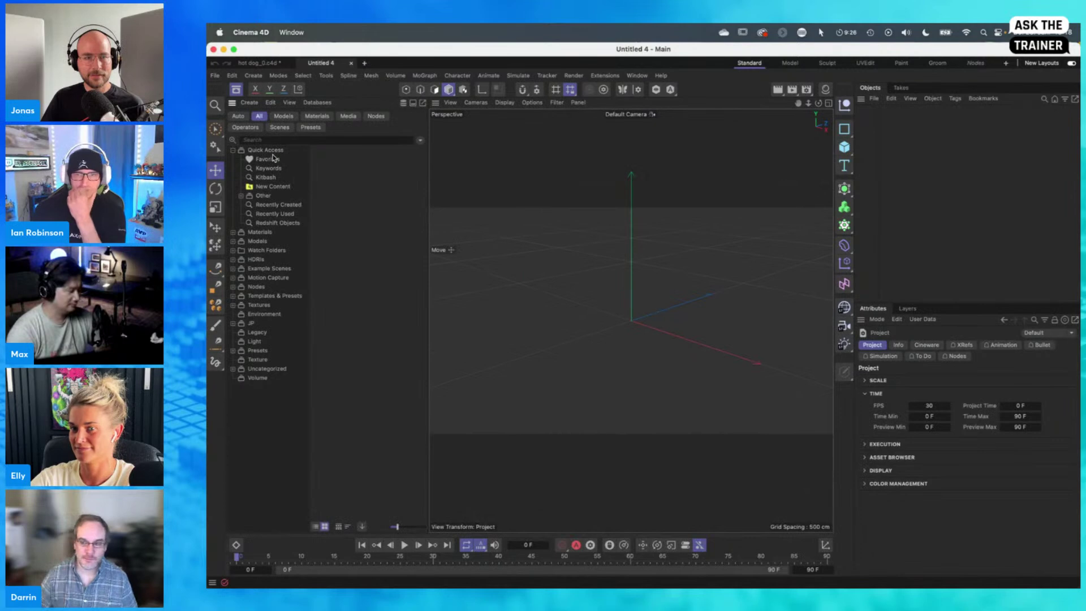
{"action": "left_click", "coordinate": [307, 140]}
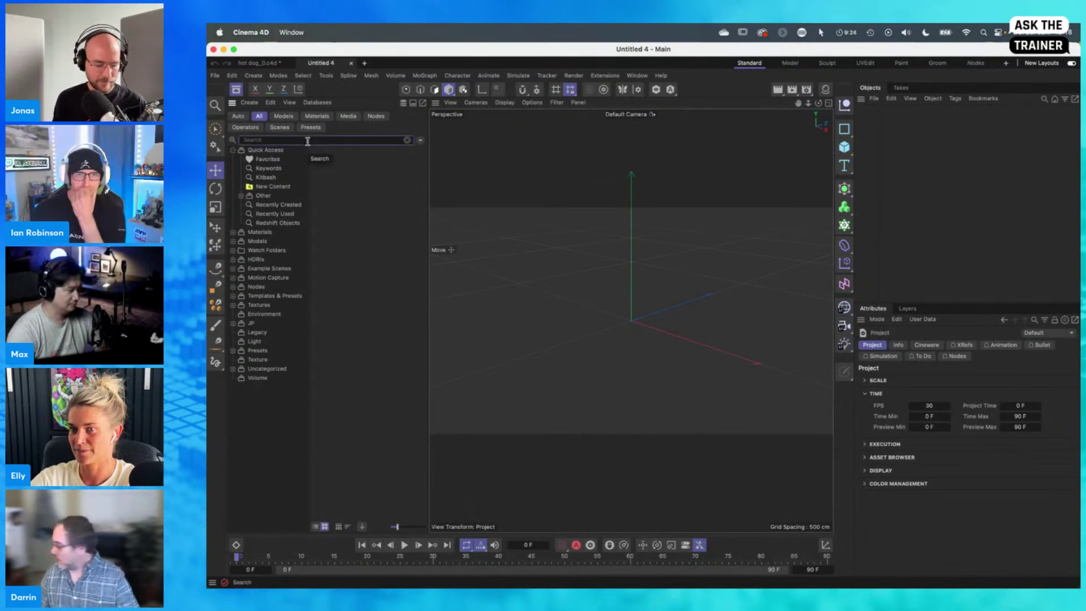
{"action": "type", "text": "characte"}
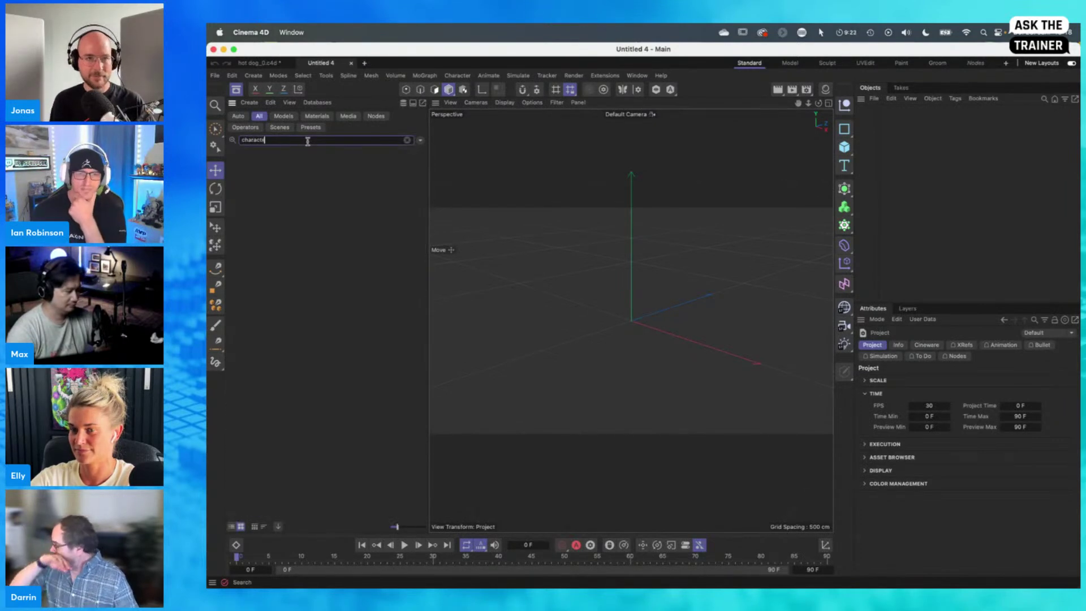
{"action": "type", "text": "r"}
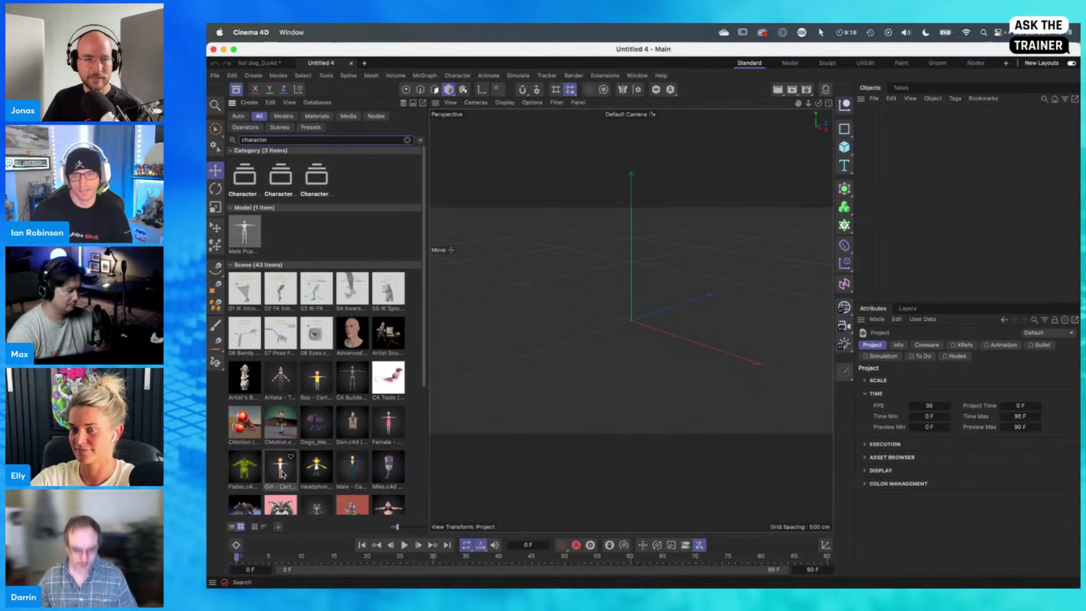
{"action": "left_click", "coordinate": [317, 474]}
{"action": "double_click", "coordinate": [317, 475]}
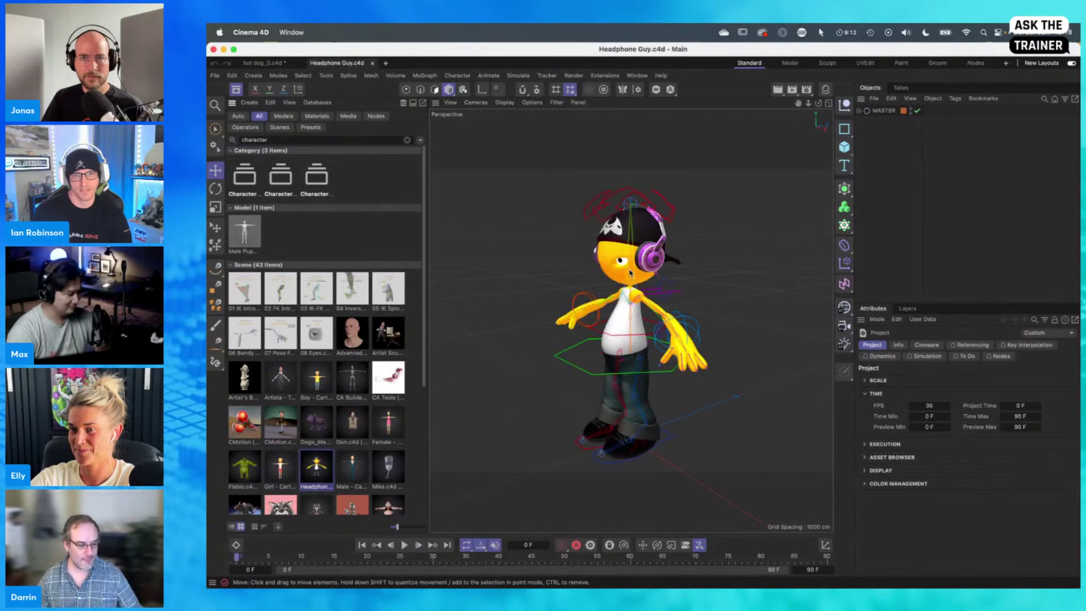
Move the character's Subdivision Surface group out of the MASTER hierarchy to the root level and delete the MASTER rig
{"action": "left_click_drag", "start_coordinate": [620, 377], "coordinate": [710, 365], "text": "alt"}
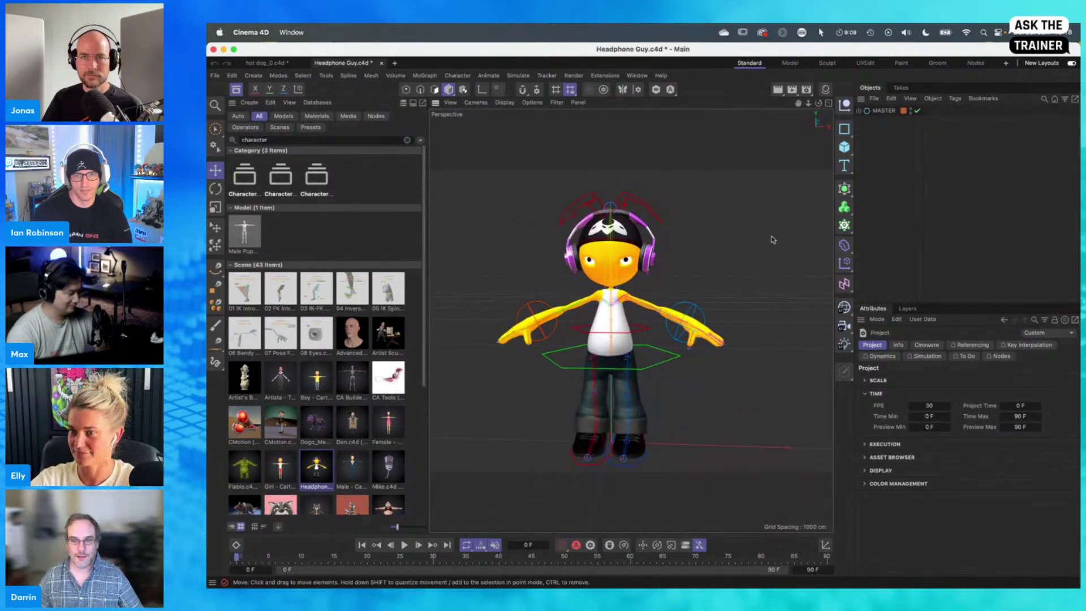
{"action": "left_click", "coordinate": [859, 112]}
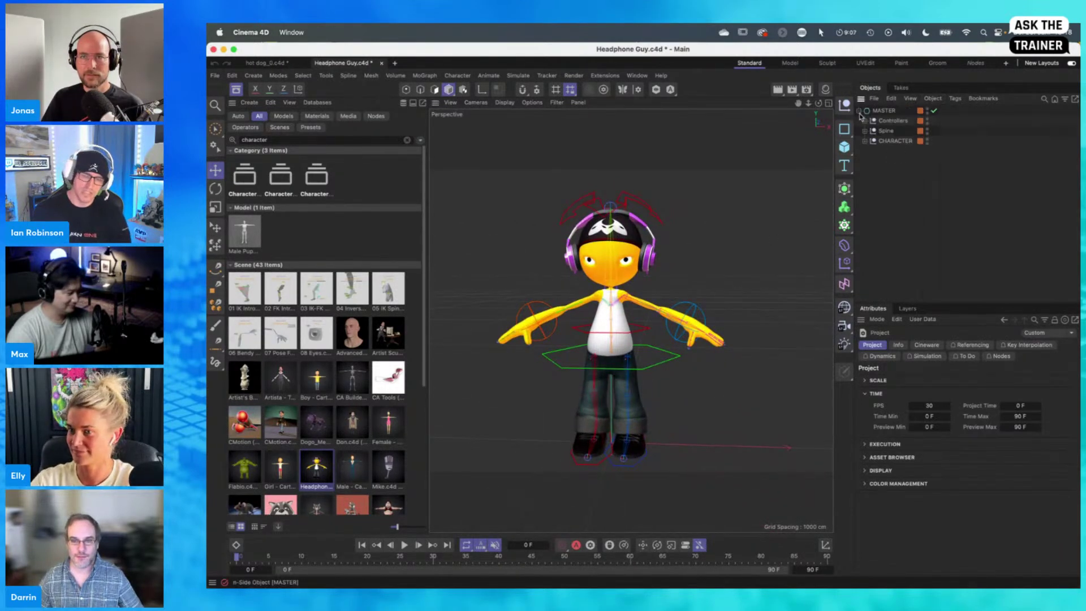
{"action": "left_click", "coordinate": [865, 141]}
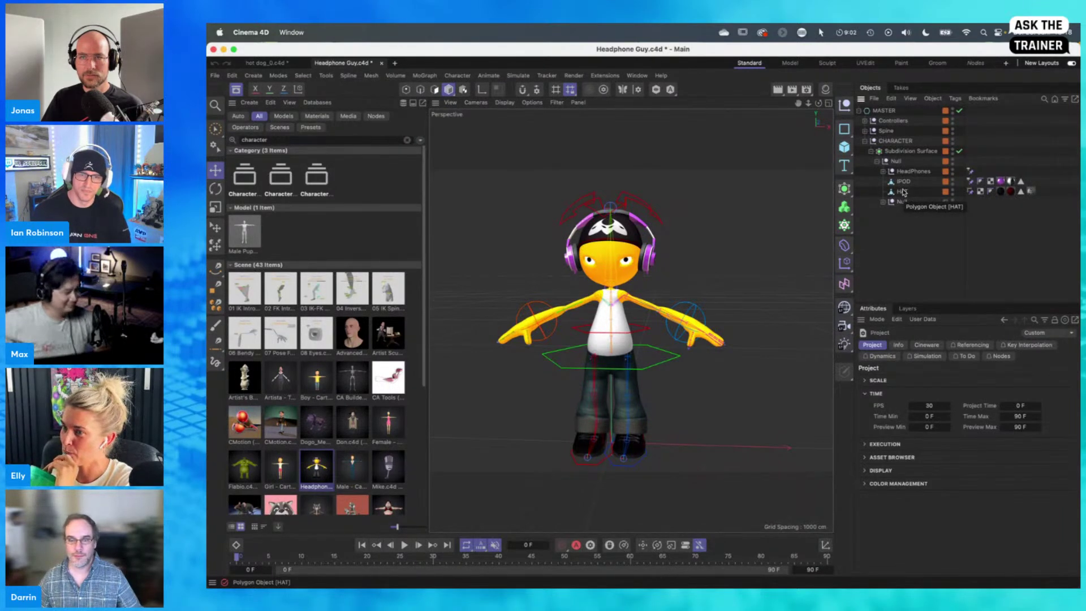
{"action": "left_click", "coordinate": [238, 92]}
{"action": "left_click_drag", "start_coordinate": [494, 354], "coordinate": [541, 332], "text": "alt"}
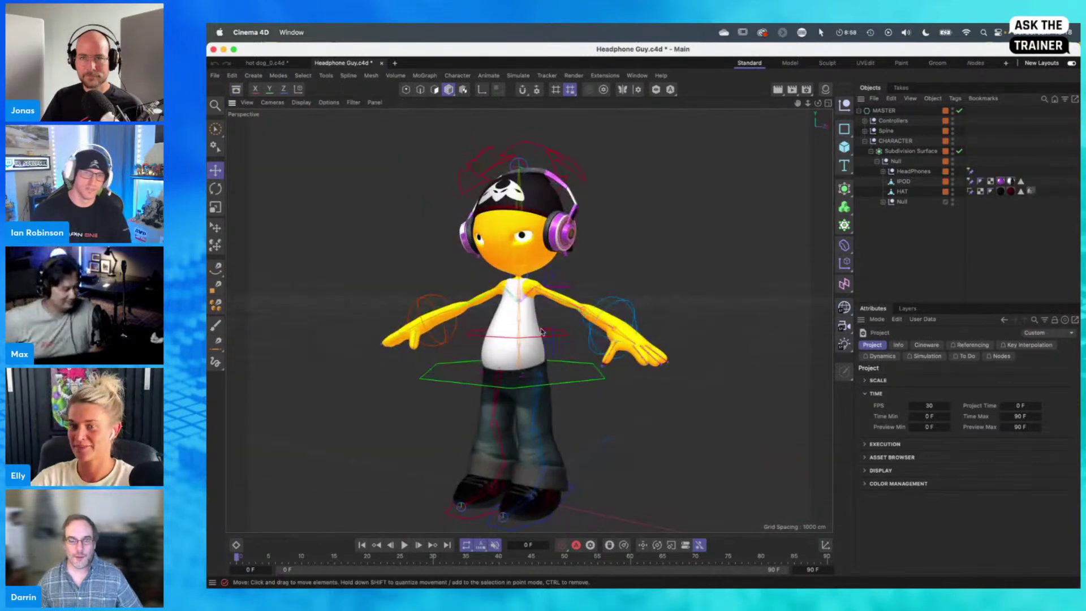
{"action": "left_click", "coordinate": [893, 152]}
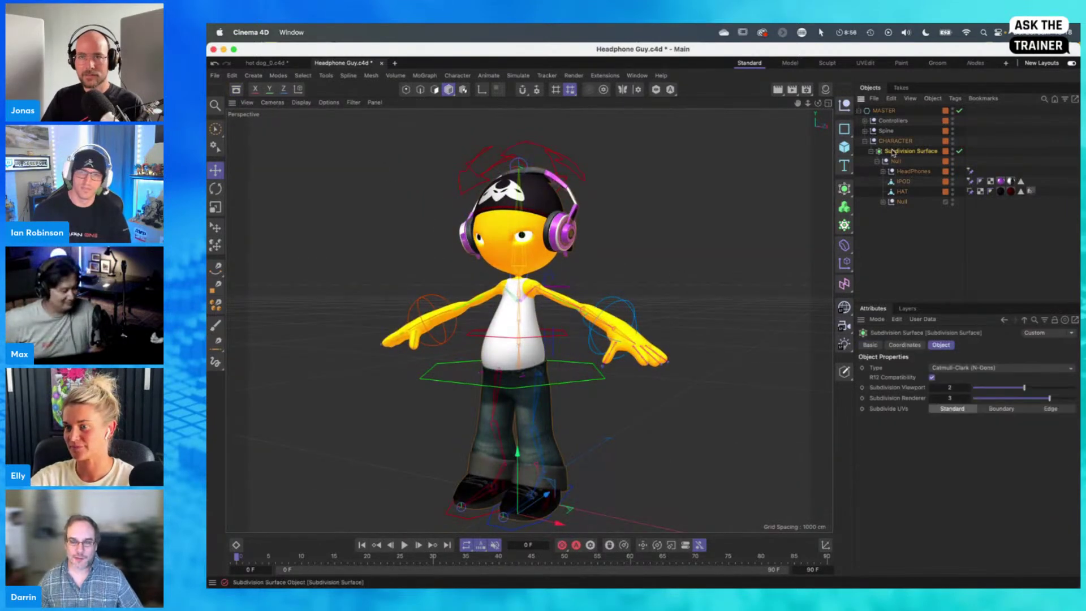
{"action": "left_click_drag", "start_coordinate": [893, 152], "coordinate": [902, 266]}
{"action": "left_click", "coordinate": [884, 113]}
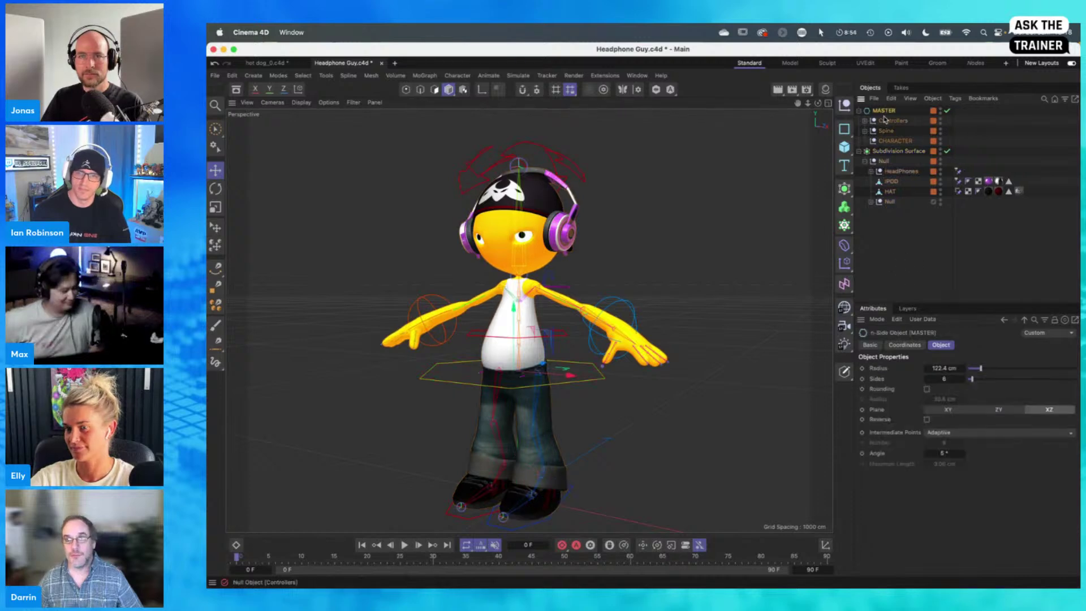
{"action": "key", "text": "Delete"}
Show the Material Manager and delete all of the character scene's materials
{"action": "left_click", "coordinate": [825, 89]}
{"action": "left_click_drag", "start_coordinate": [755, 508], "coordinate": [702, 141]}
{"action": "key", "text": "Delete"}
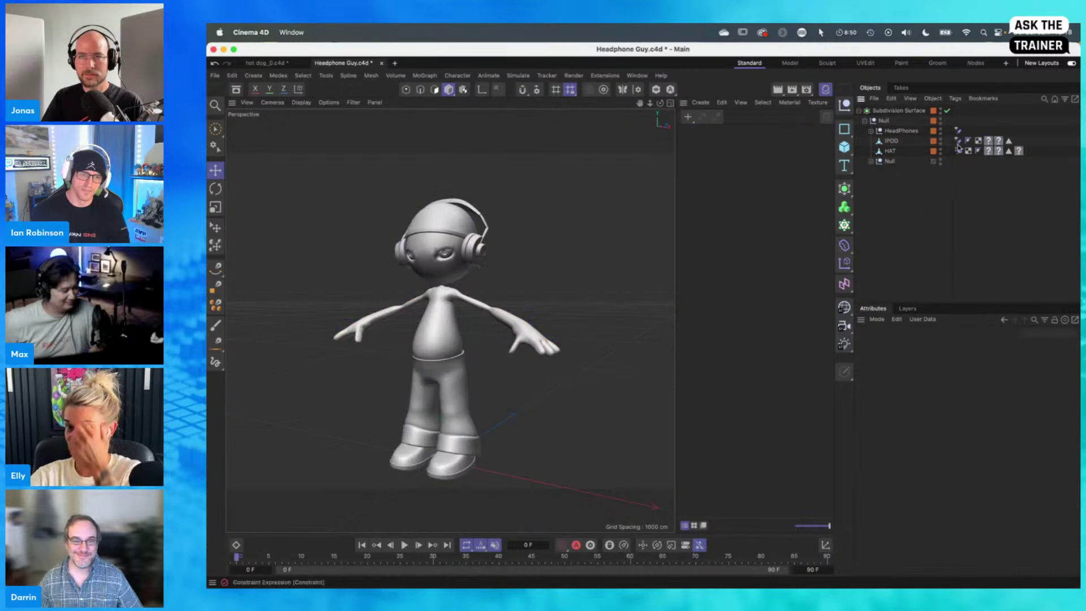
Move one empty material tag from the IPOD object to the Subdivision Surface object
{"action": "left_click", "coordinate": [988, 142]}
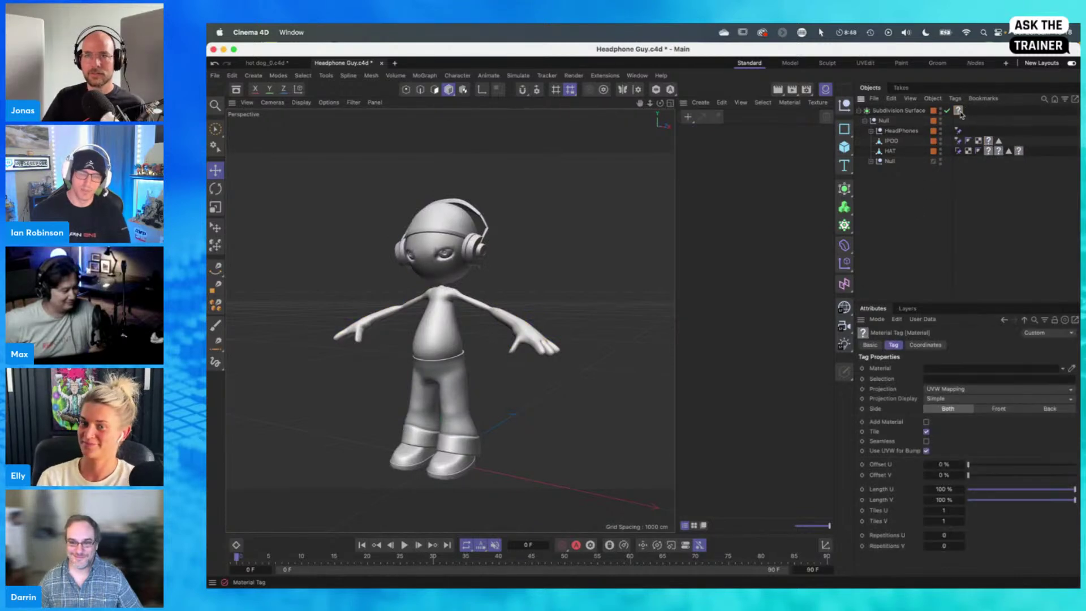
{"action": "right_click", "coordinate": [959, 111]}
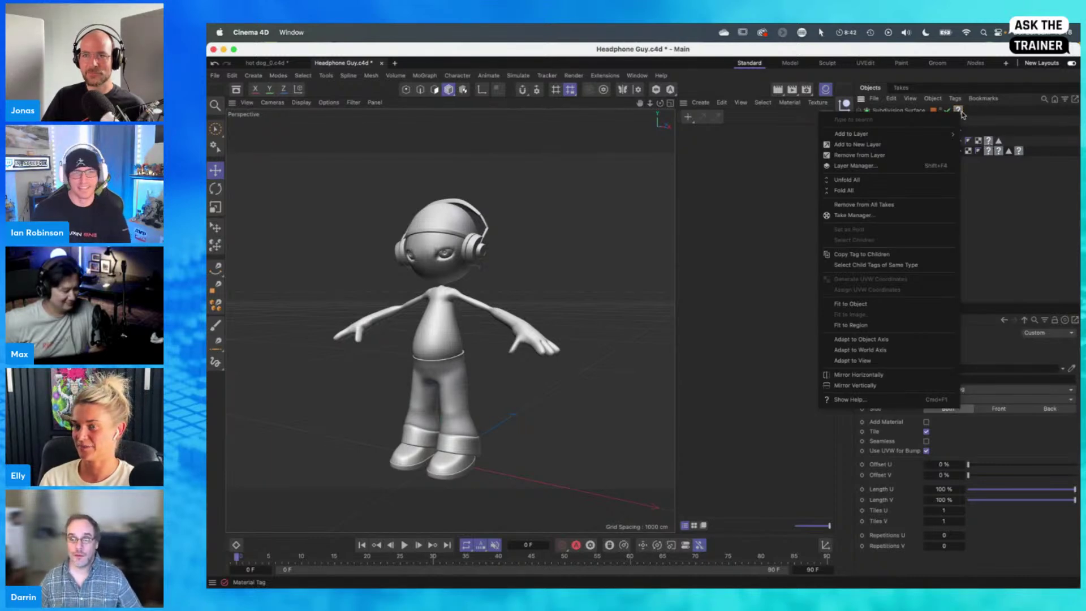
{"action": "left_click", "coordinate": [1002, 177]}
Try to select every material tag in the scene through the object filter's tag list
{"action": "left_click", "coordinate": [1065, 100]}
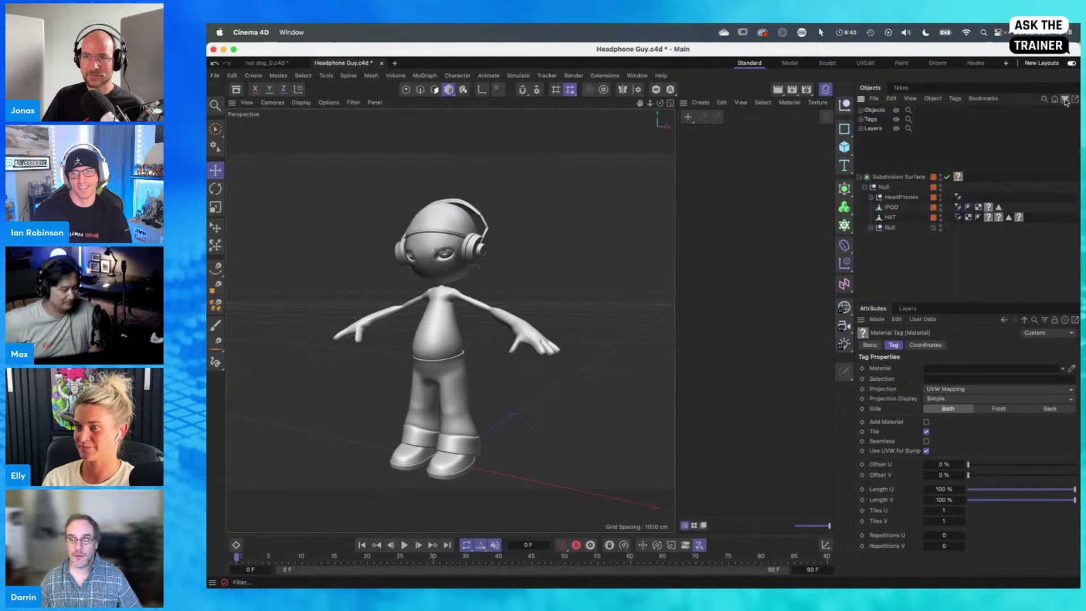
{"action": "left_click", "coordinate": [861, 119]}
{"action": "scroll", "coordinate": [899, 148], "scroll_direction": "down", "scroll_amount": 1}
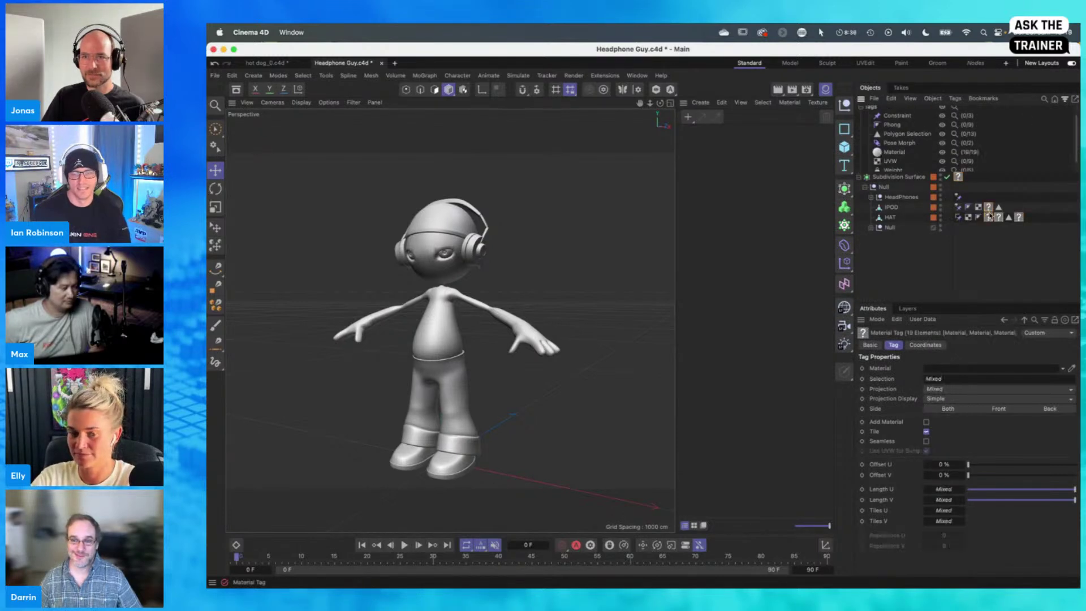
{"action": "left_click", "coordinate": [999, 246]}
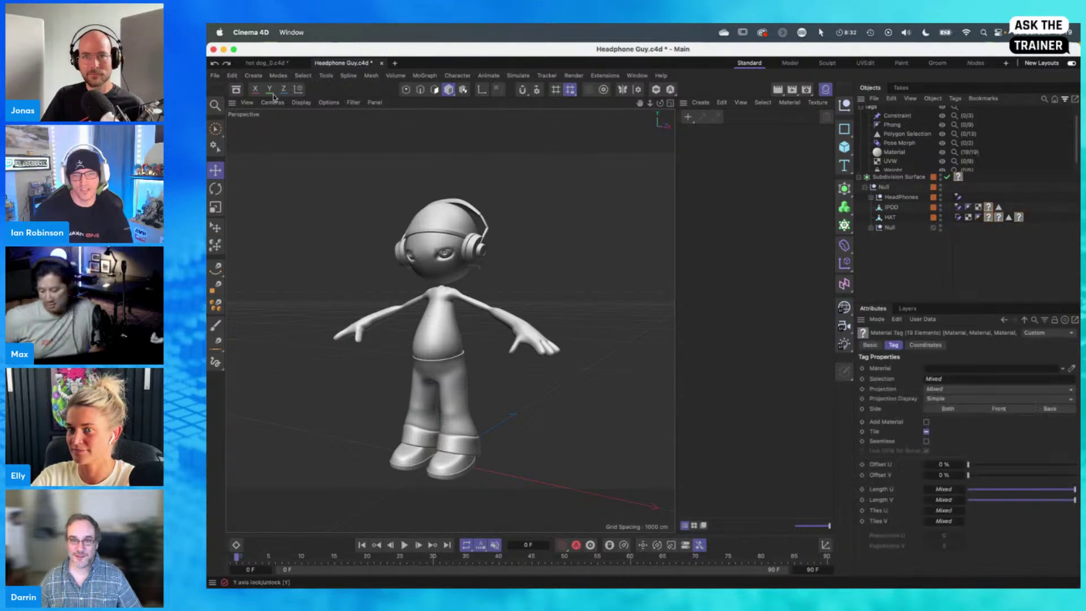
{"action": "left_click", "coordinate": [954, 151]}
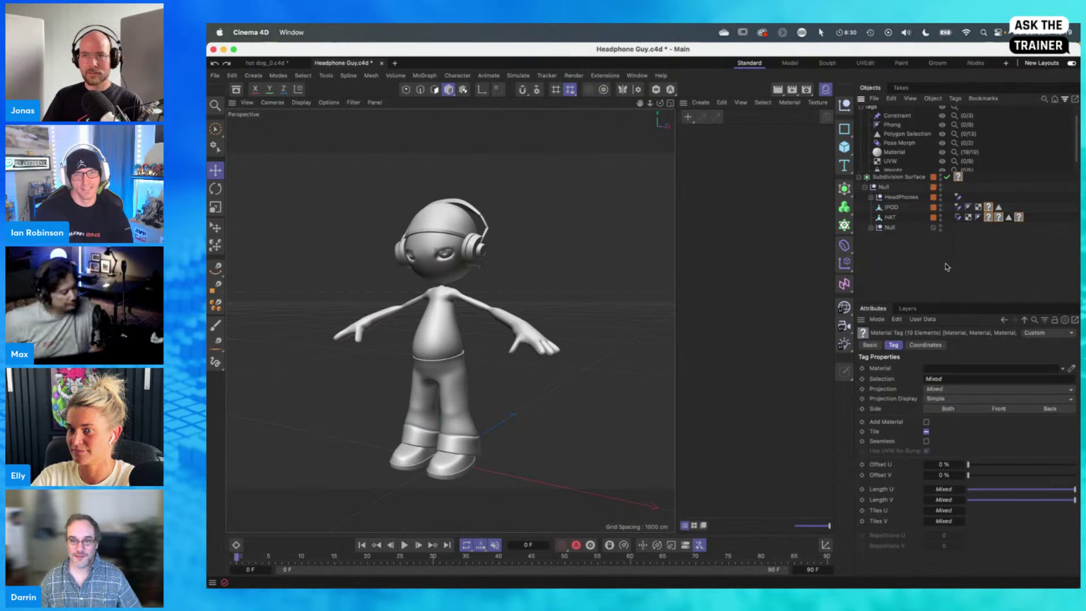
{"action": "left_click", "coordinate": [986, 250]}
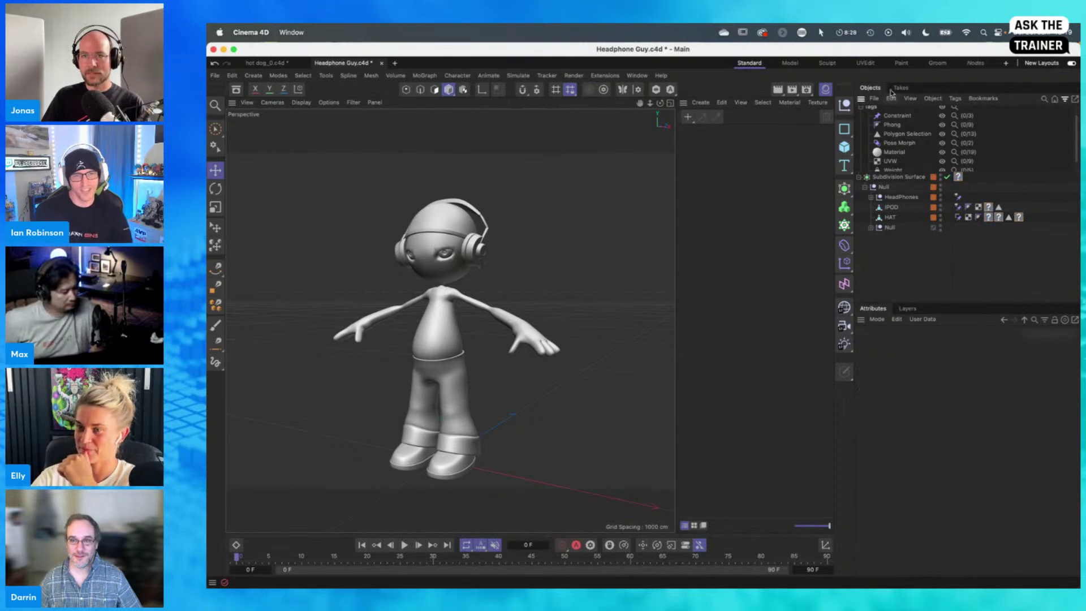
{"action": "left_click", "coordinate": [1063, 102]}
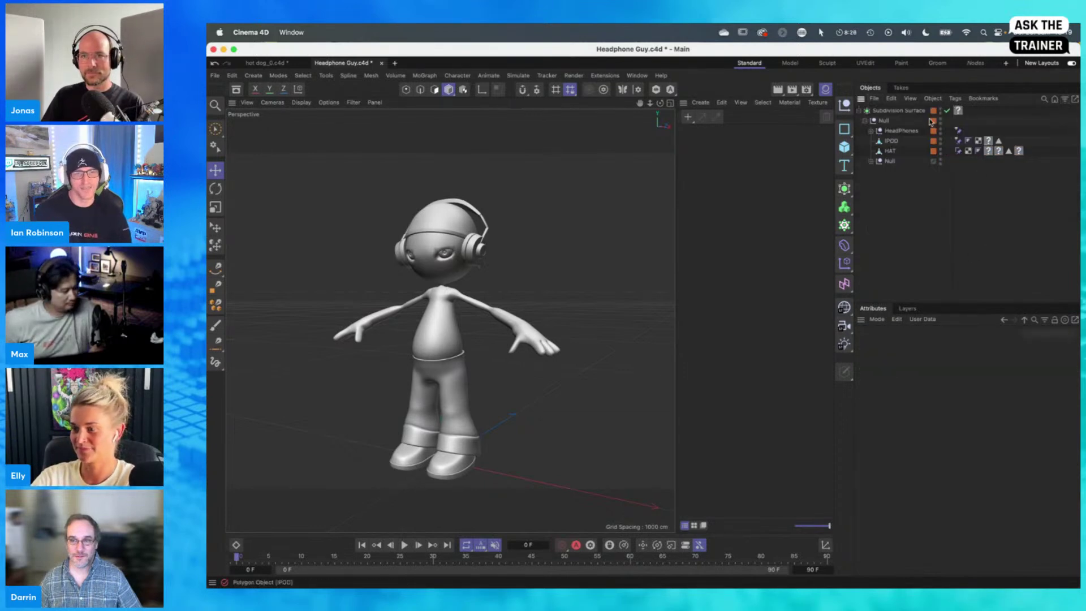
Select the Subdivision Surface's material tag with all child tags of the same type and delete them
{"action": "left_click", "coordinate": [959, 111]}
{"action": "right_click", "coordinate": [959, 112]}
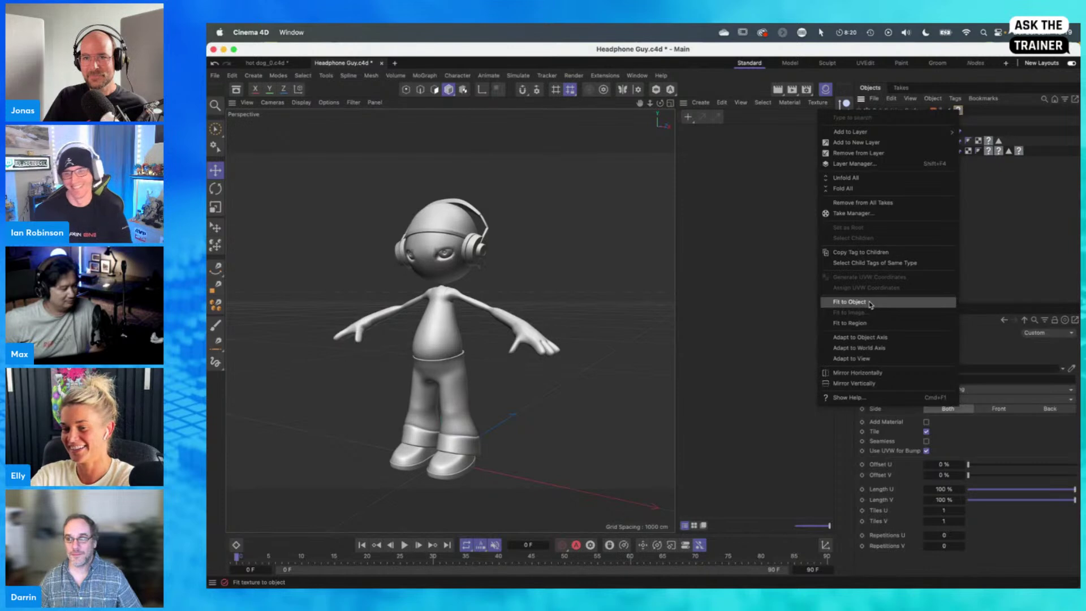
{"action": "left_click", "coordinate": [873, 263]}
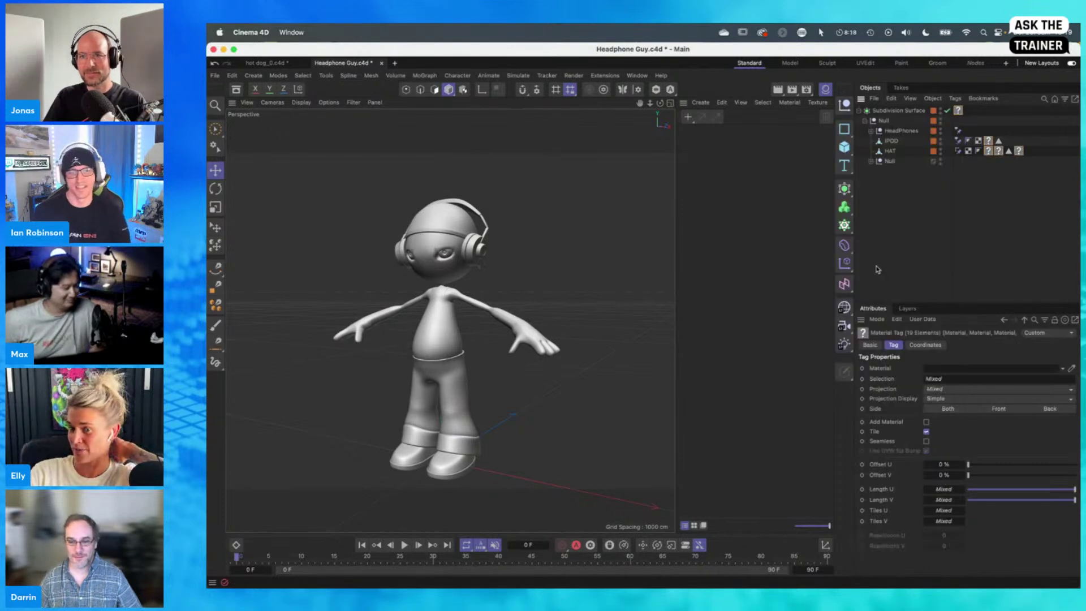
{"action": "key", "text": "Delete"}
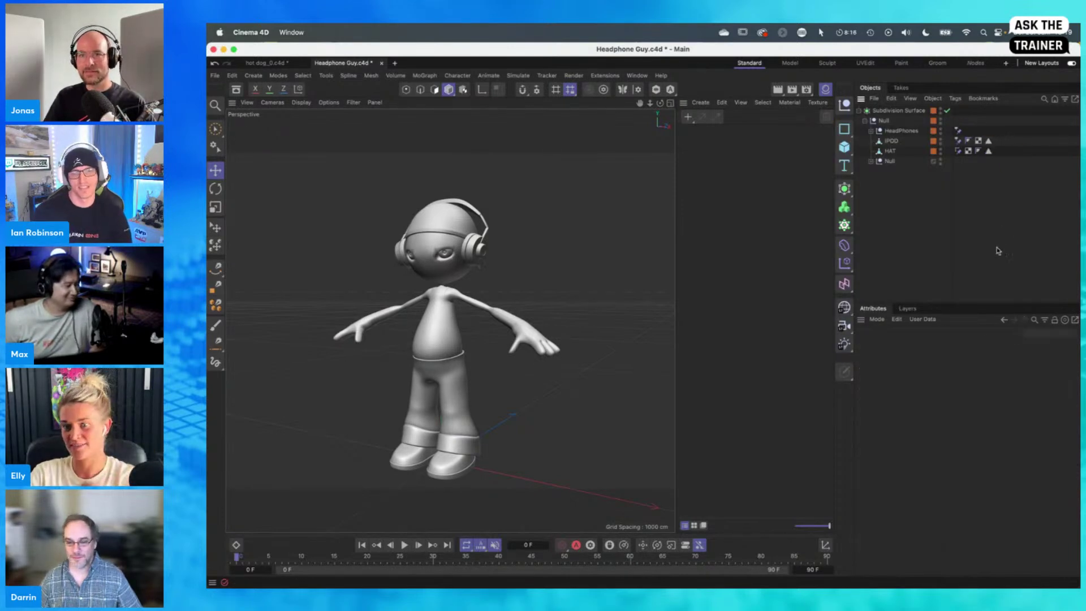
Delete the Skin deformer in the lower null and the weight tags on the character's body and clothing meshes
{"action": "left_click", "coordinate": [871, 162]}
{"action": "left_click", "coordinate": [893, 225]}
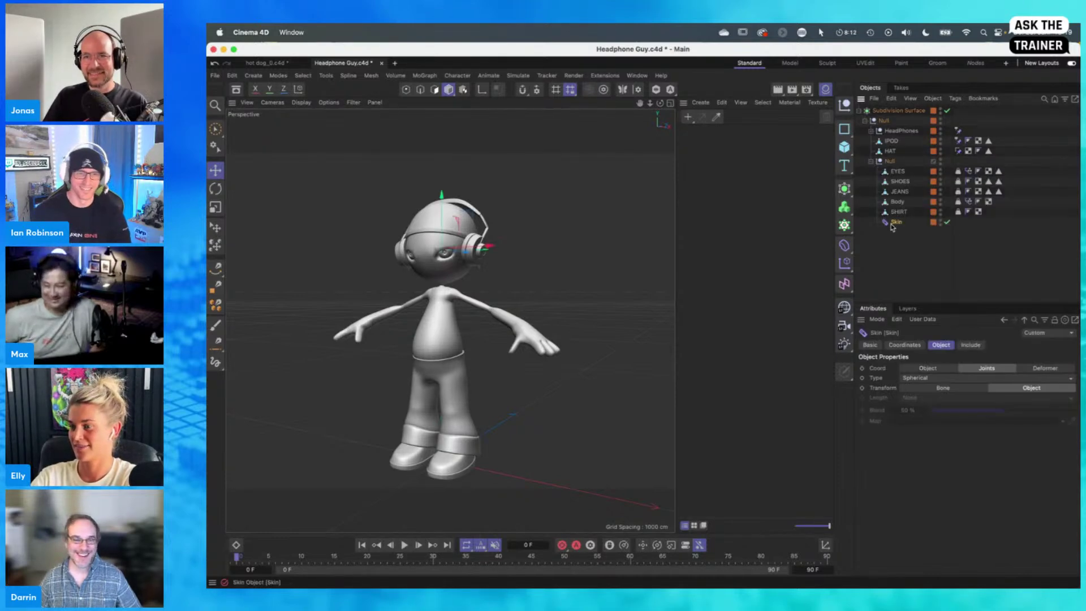
{"action": "key", "text": "Delete"}
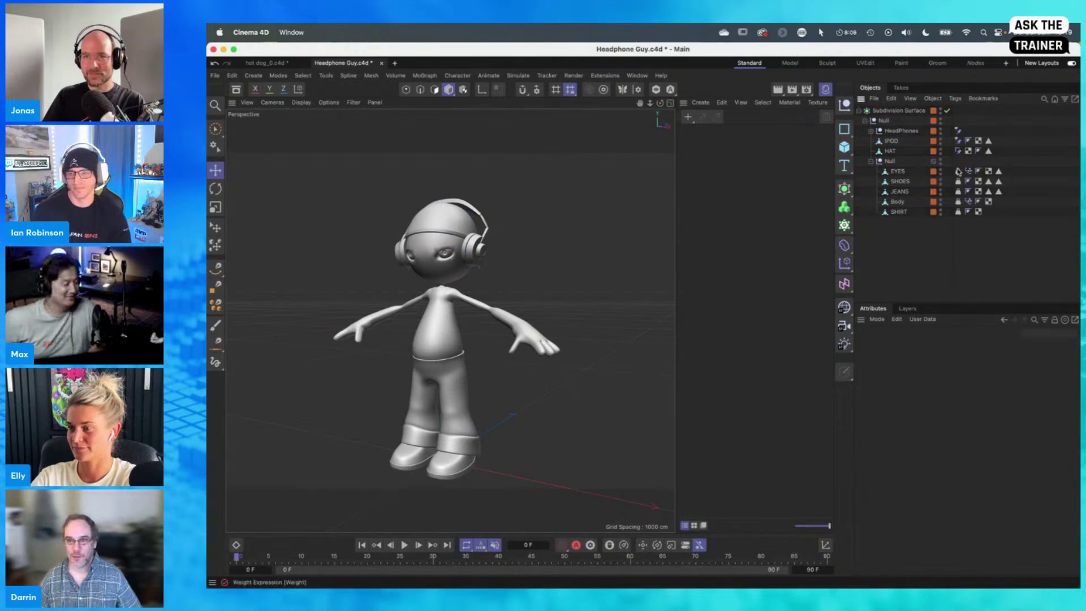
{"action": "left_click_drag", "start_coordinate": [955, 229], "coordinate": [963, 250]}
{"action": "key", "text": "Delete"}
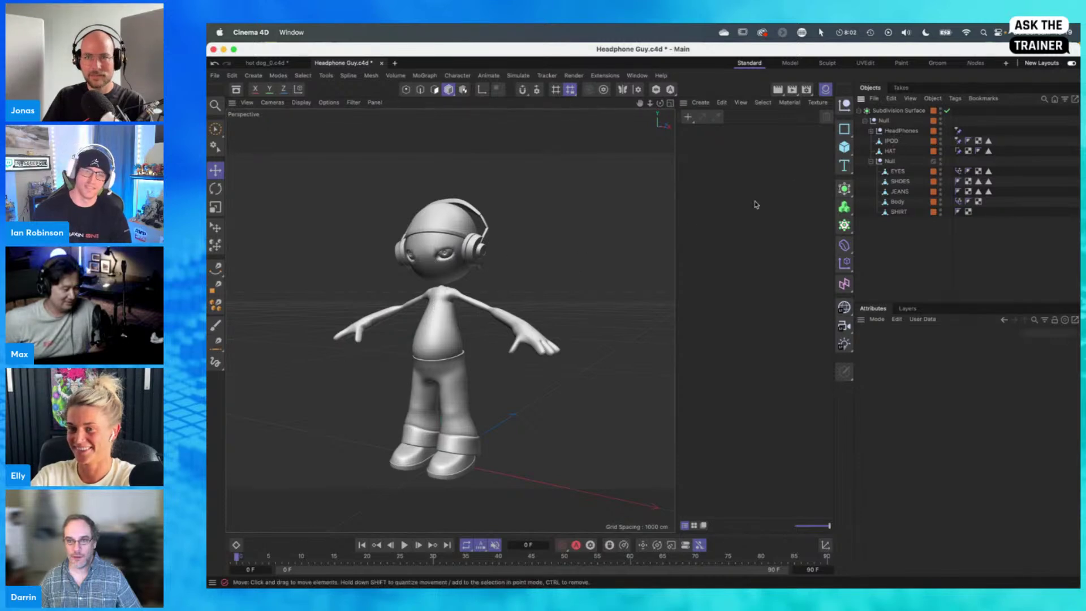
Delete the SHIRT and SHOES meshes and the null group holding the eyes, jeans and body
{"action": "left_click", "coordinate": [896, 212]}
{"action": "key", "text": "Delete"}
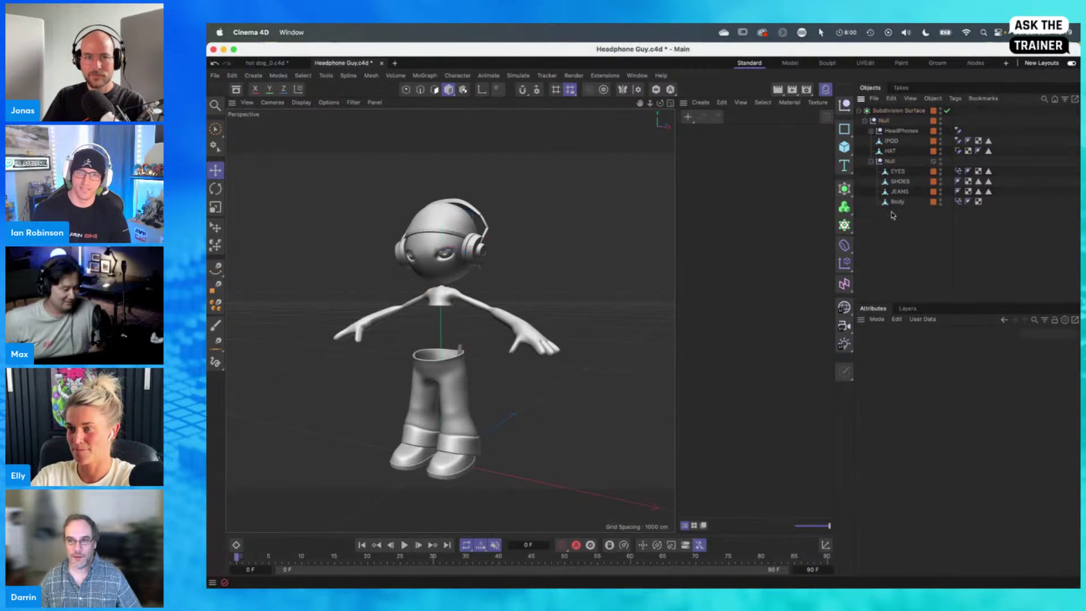
{"action": "left_click", "coordinate": [899, 181]}
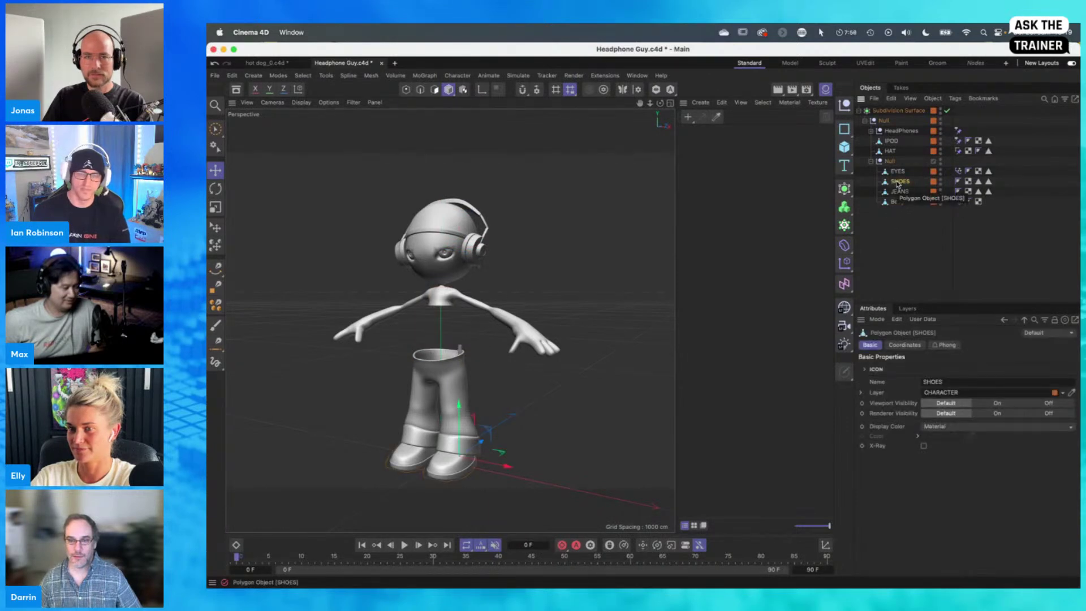
{"action": "key", "text": "Delete"}
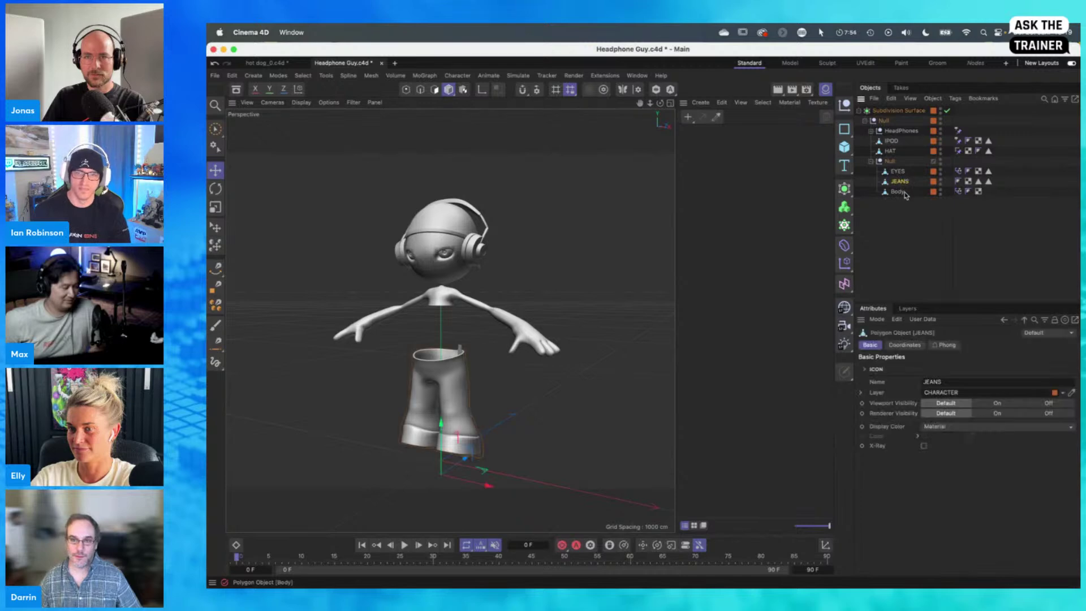
{"action": "left_click", "coordinate": [890, 162]}
{"action": "key", "text": "Delete"}
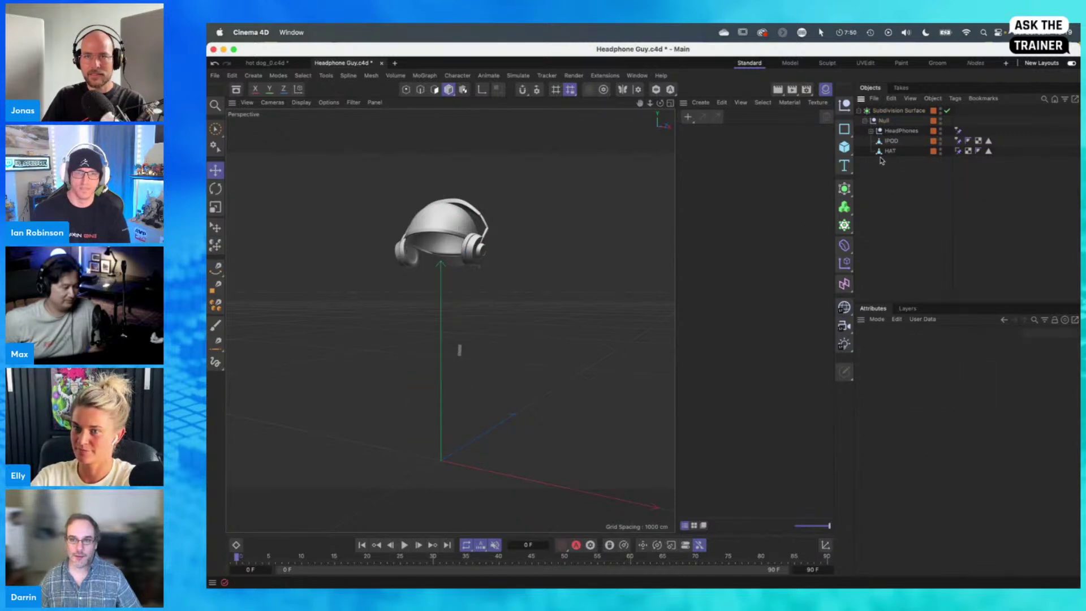
Delete the IPOD mesh and the remaining weight tags on the HeadPhones null and the HAT mesh
{"action": "left_click", "coordinate": [890, 140]}
{"action": "key", "text": "Delete"}
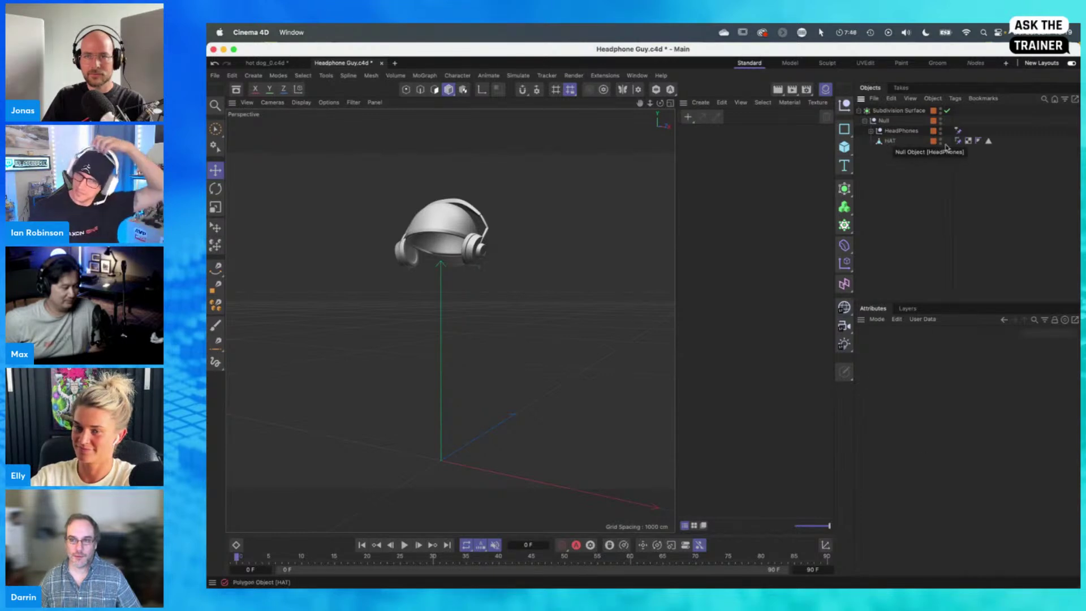
{"action": "left_click_drag", "start_coordinate": [955, 123], "coordinate": [965, 169]}
{"action": "key", "text": "Delete"}
Copy the HeadPhones and HAT objects from the Headphone Guy document into the hot dog_0 document
{"action": "left_click_drag", "start_coordinate": [895, 162], "coordinate": [887, 128]}
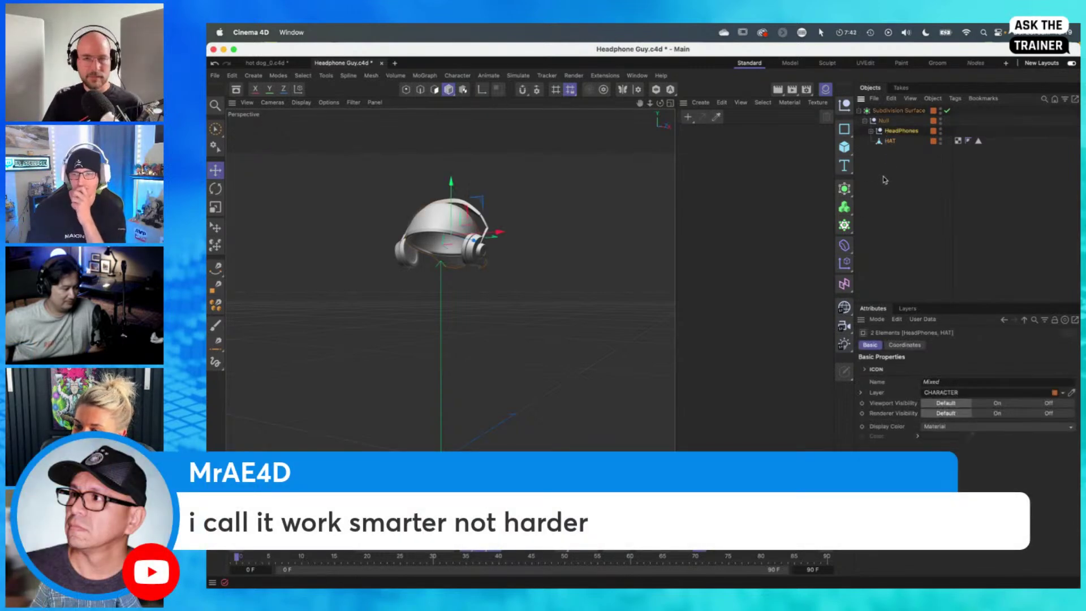
{"action": "left_click", "coordinate": [264, 62]}
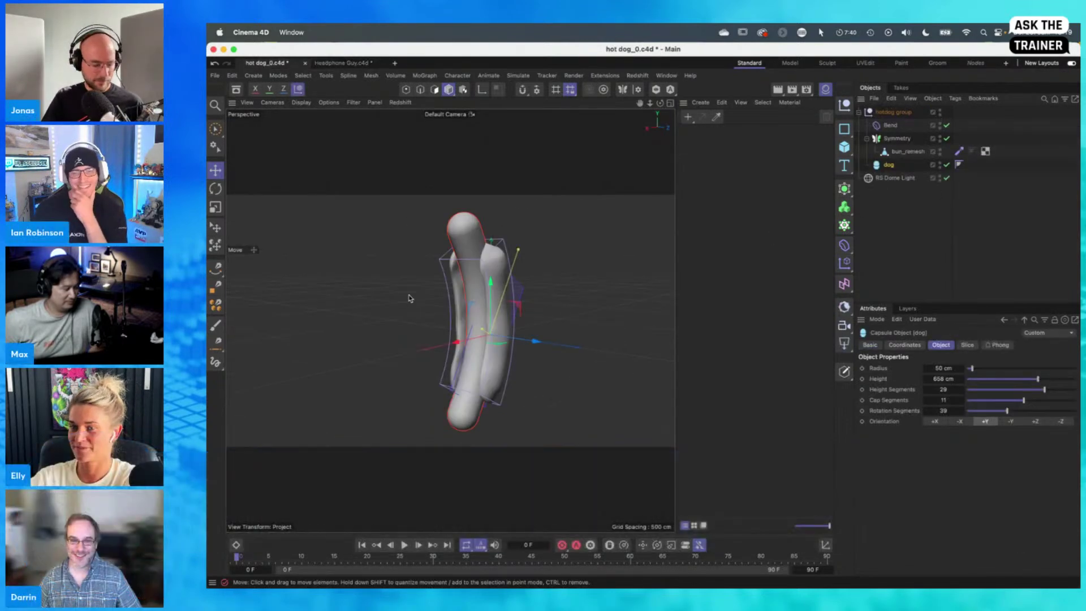
{"action": "key", "text": "super+v"}
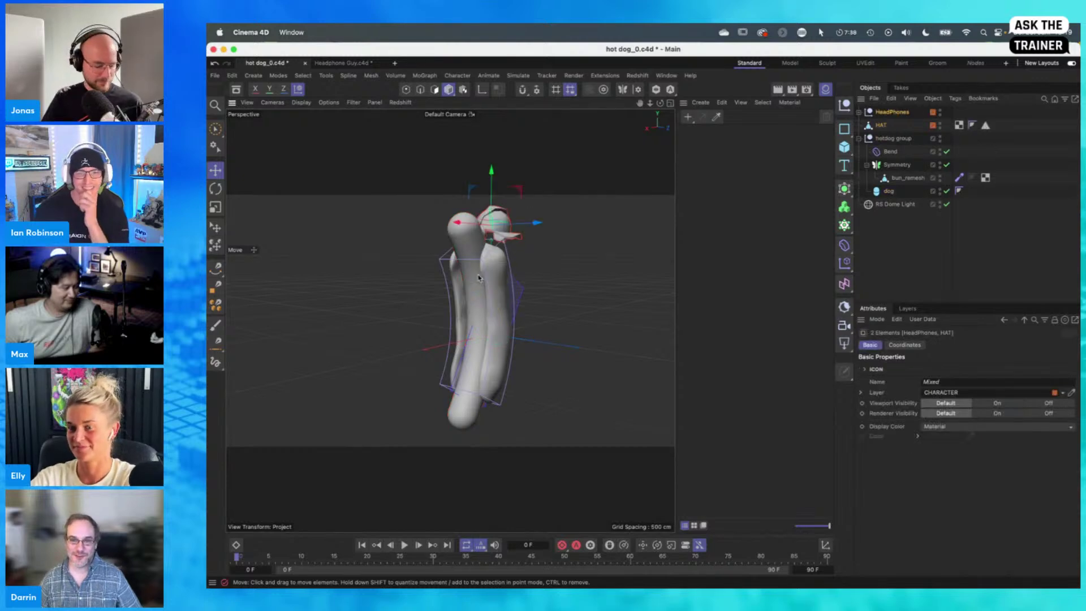
Move the headphones and hat onto the sausage's upper end and rotate the hat to face the bun's open side
{"action": "left_click_drag", "start_coordinate": [478, 278], "coordinate": [489, 331], "text": "alt"}
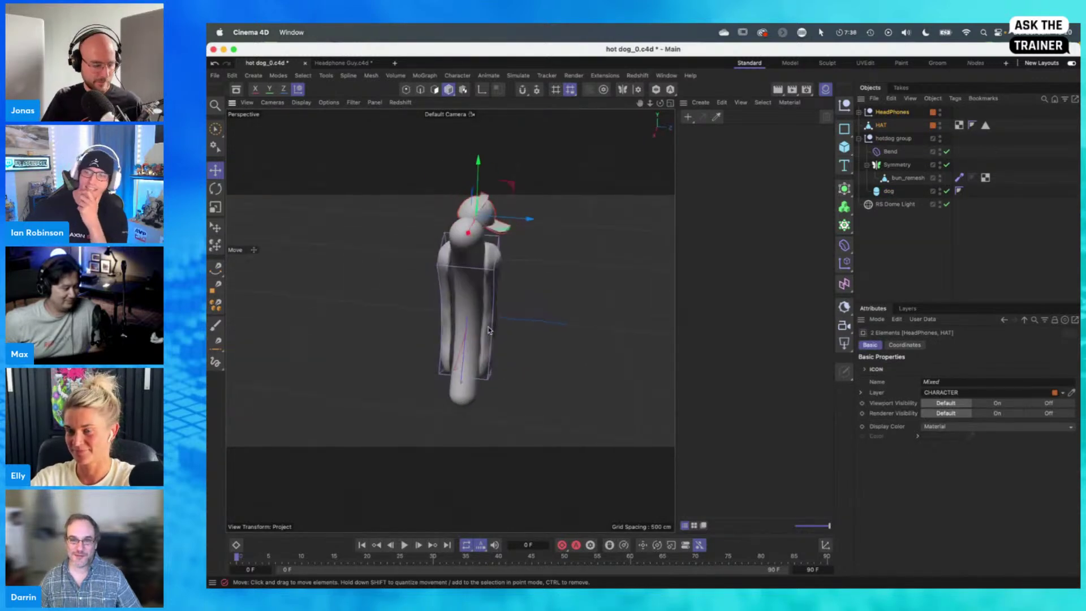
{"action": "key", "text": "r"}
{"action": "left_click_drag", "start_coordinate": [482, 223], "coordinate": [535, 235]}
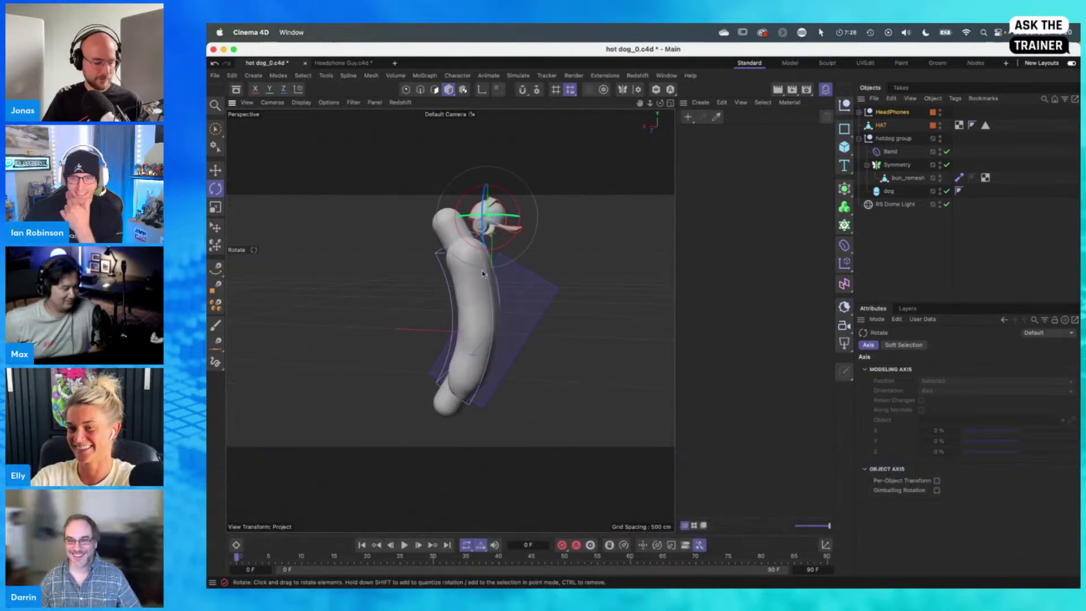
{"action": "key", "text": "e"}
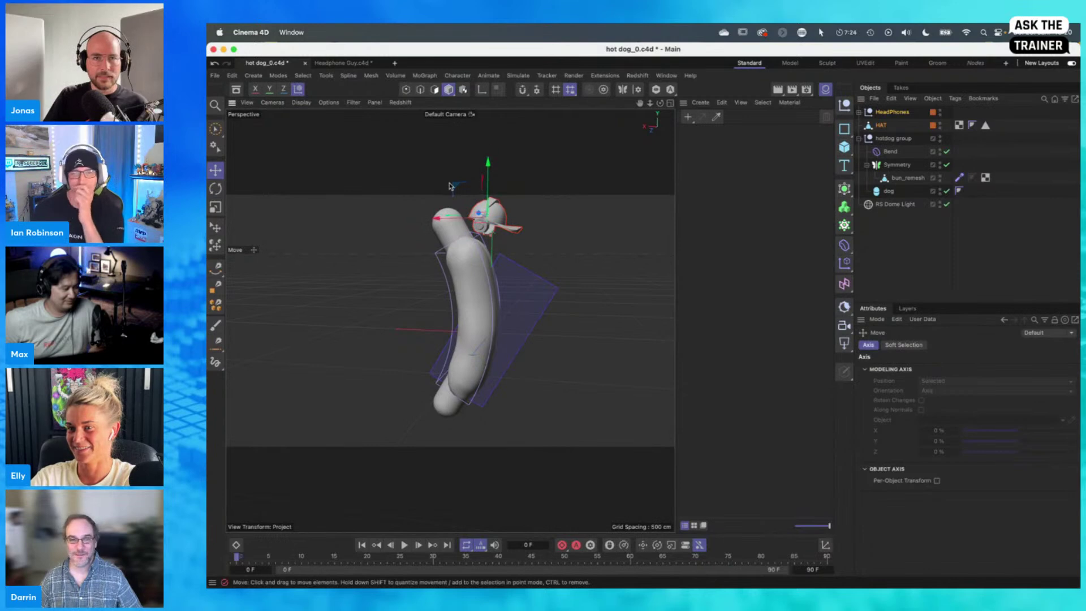
{"action": "left_click_drag", "start_coordinate": [458, 187], "coordinate": [424, 184]}
{"action": "key", "text": "r"}
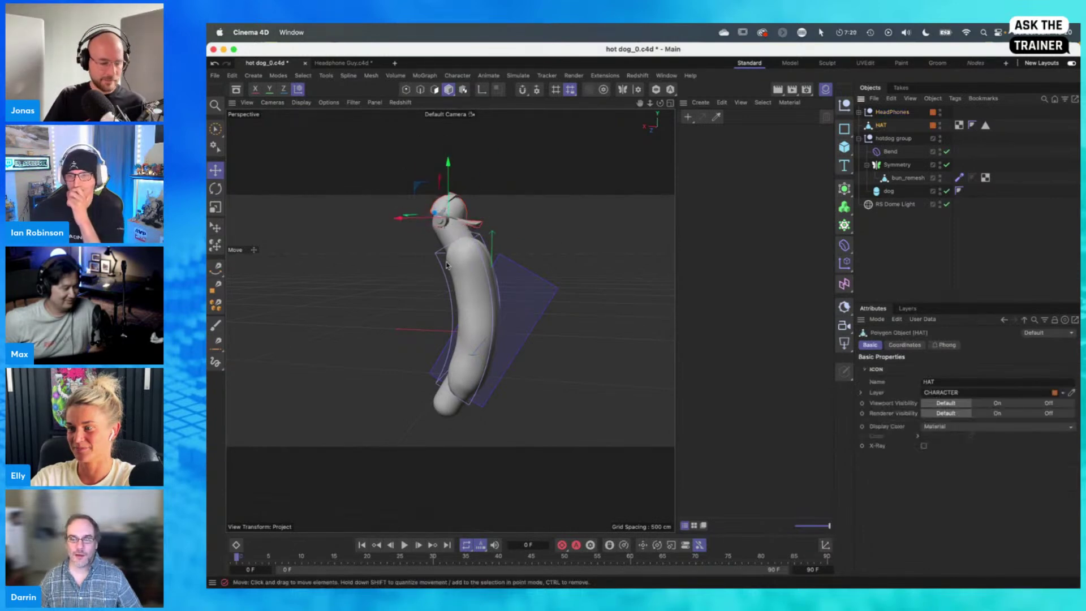
{"action": "left_click_drag", "start_coordinate": [440, 221], "coordinate": [656, 244]}
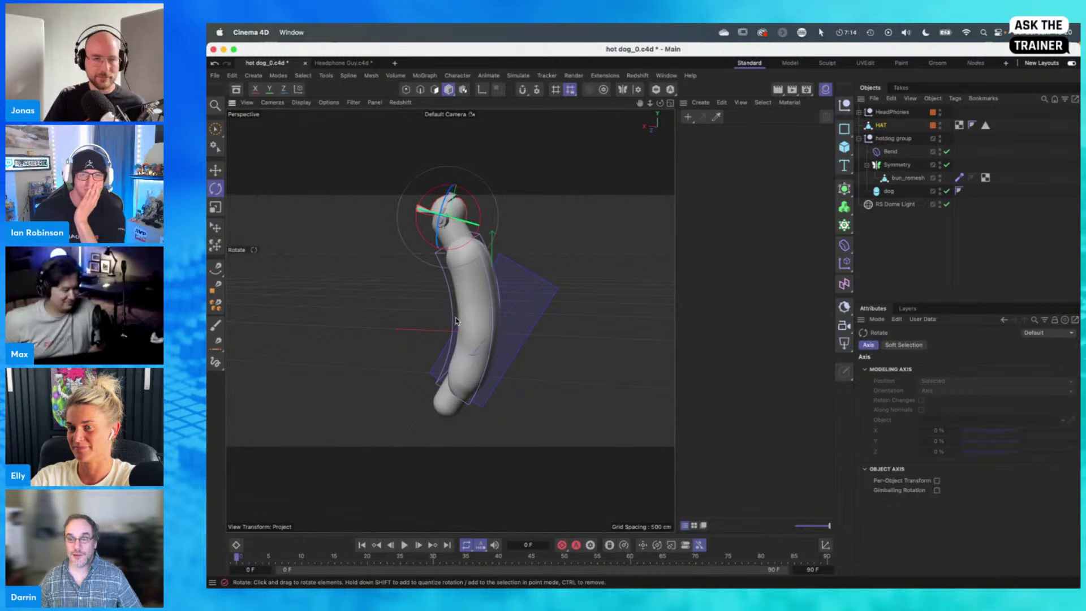
Reposition the headphones and hat so they sit centered around the sausage's upper end
{"action": "left_click_drag", "start_coordinate": [446, 312], "coordinate": [585, 288], "text": "alt"}
{"action": "scroll", "coordinate": [434, 250], "scroll_direction": "up", "scroll_amount": 5}
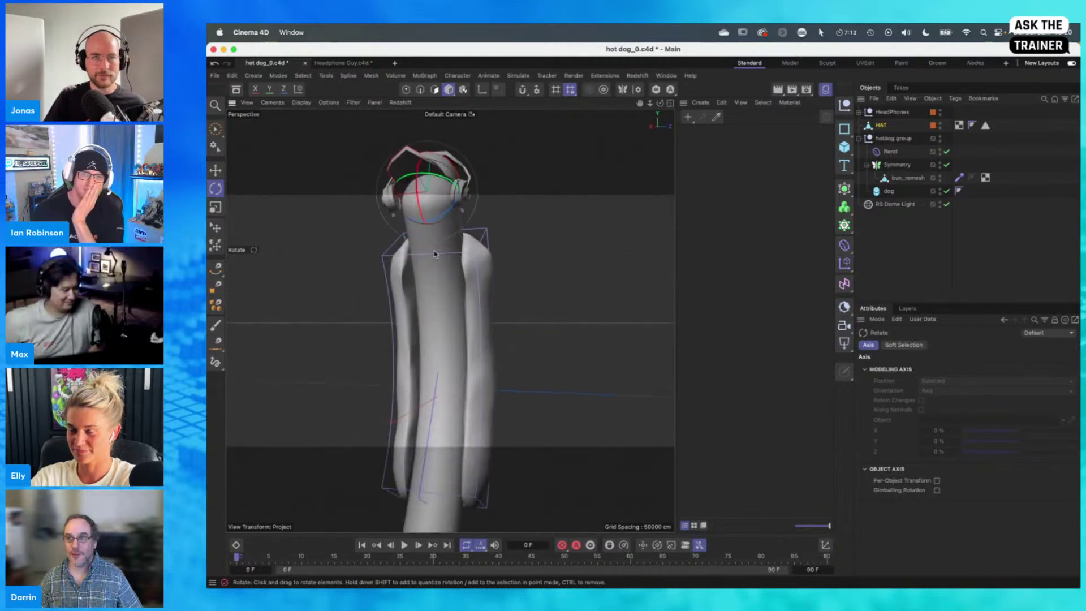
{"action": "left_click_drag", "start_coordinate": [435, 253], "coordinate": [484, 279], "text": "alt"}
{"action": "left_click", "coordinate": [893, 112]}
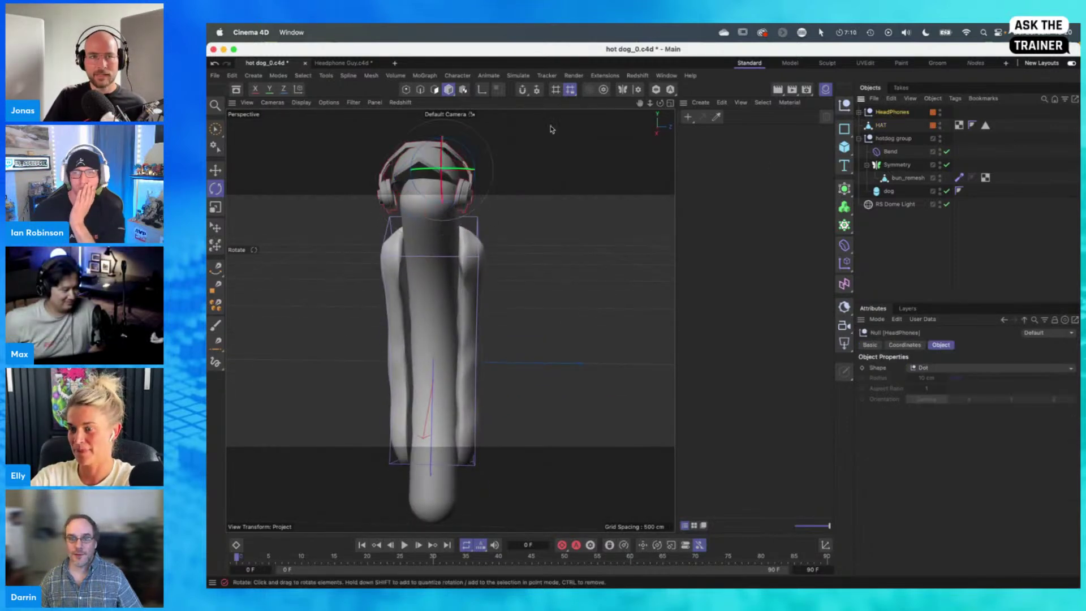
{"action": "key", "text": "e"}
{"action": "left_click_drag", "start_coordinate": [474, 133], "coordinate": [462, 163]}
{"action": "left_click", "coordinate": [880, 125]}
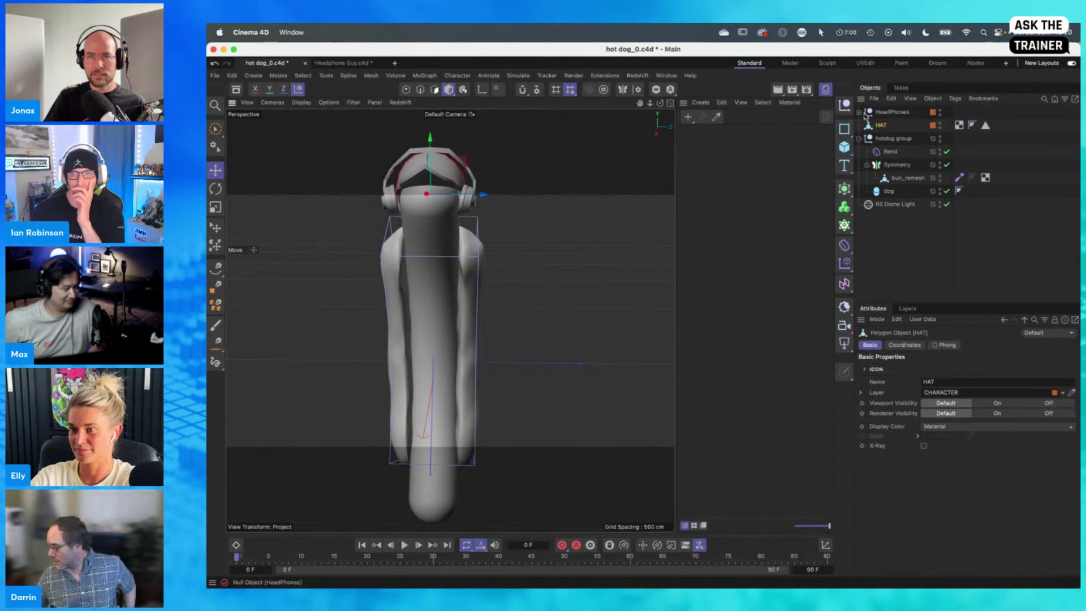
Group HeadPhones and HAT under a new null and make that null a child of a new Subdivision Surface
{"action": "left_click", "coordinate": [844, 106]}
{"action": "left_click", "coordinate": [884, 127]}
{"action": "left_click", "coordinate": [883, 138], "text": "shift"}
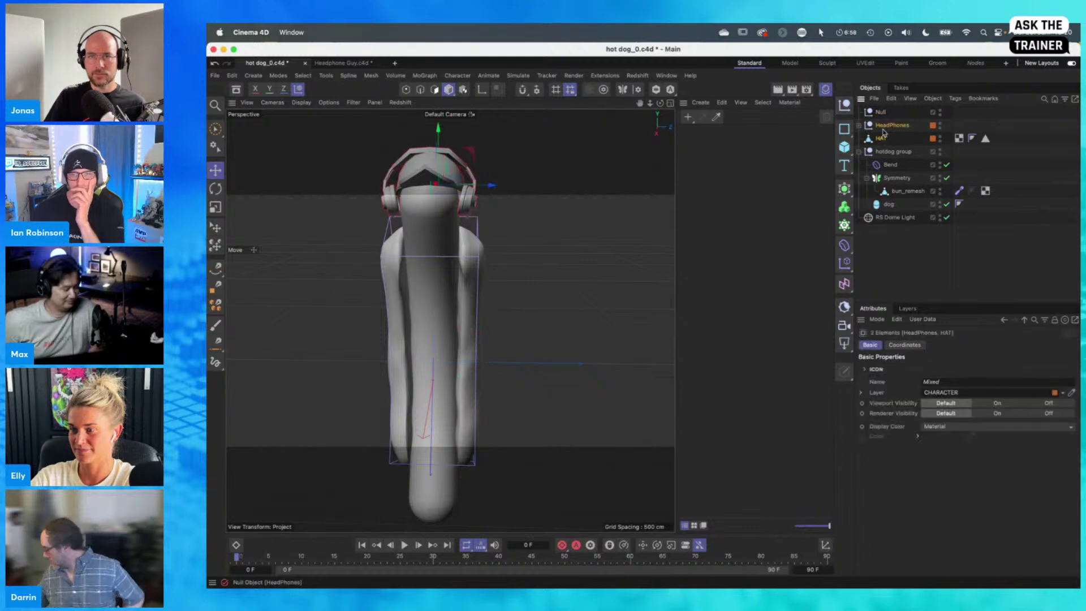
{"action": "left_click_drag", "start_coordinate": [883, 131], "coordinate": [881, 112]}
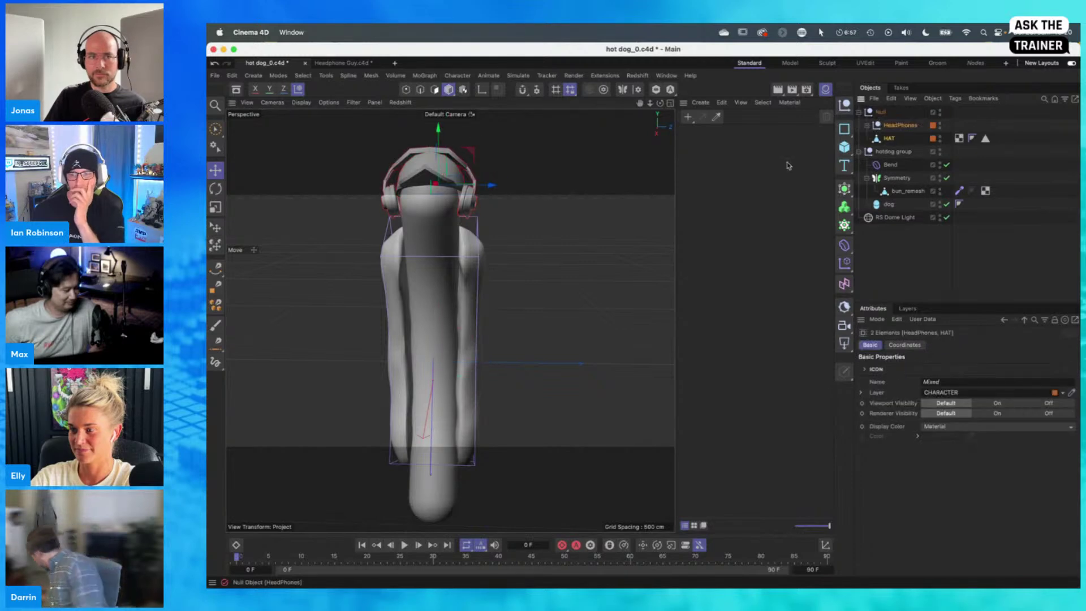
{"action": "left_click", "coordinate": [880, 114]}
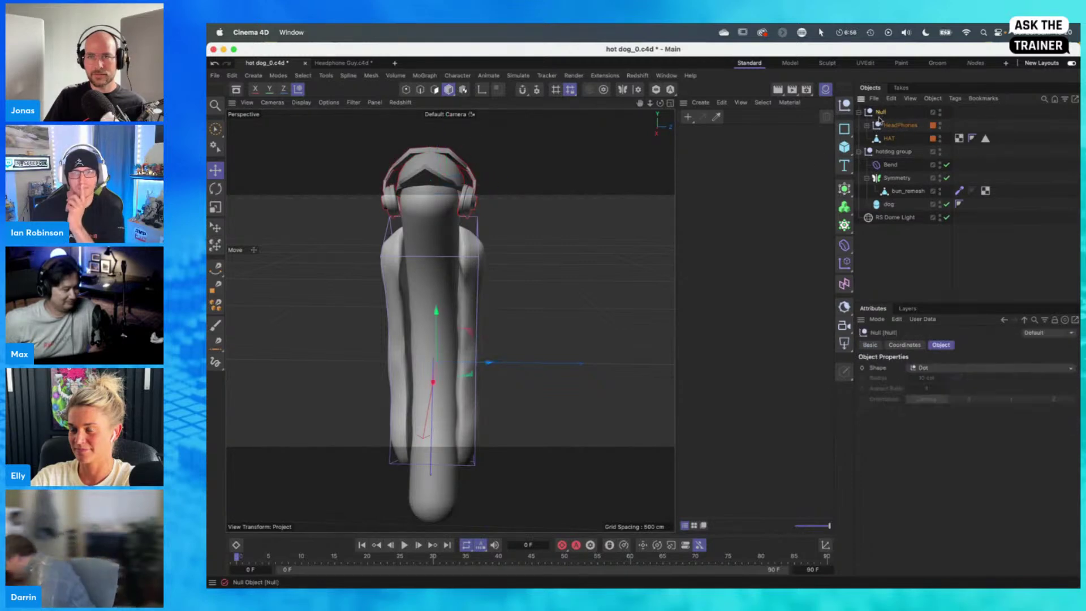
{"action": "left_click", "coordinate": [846, 189], "text": "alt"}
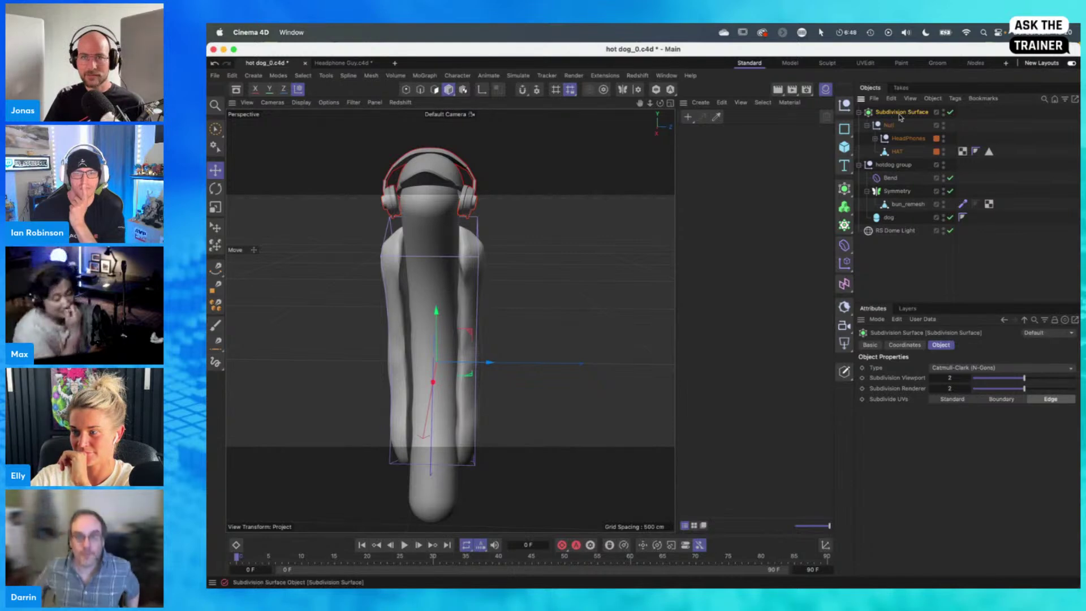
Tilt the hat with the Rotate tool so its brim sits higher above the sausage's front
{"action": "left_click_drag", "start_coordinate": [455, 254], "coordinate": [363, 242], "text": "alt"}
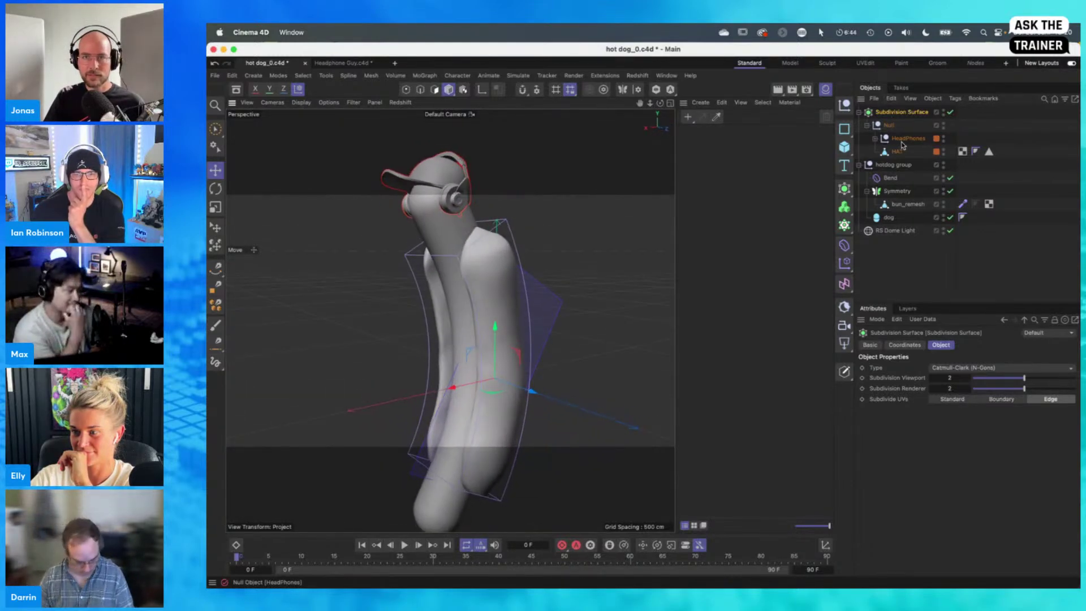
{"action": "left_click", "coordinate": [425, 214]}
{"action": "left_click_drag", "start_coordinate": [425, 218], "coordinate": [474, 222], "text": "alt"}
{"action": "key", "text": "e"}
{"action": "key", "text": "r"}
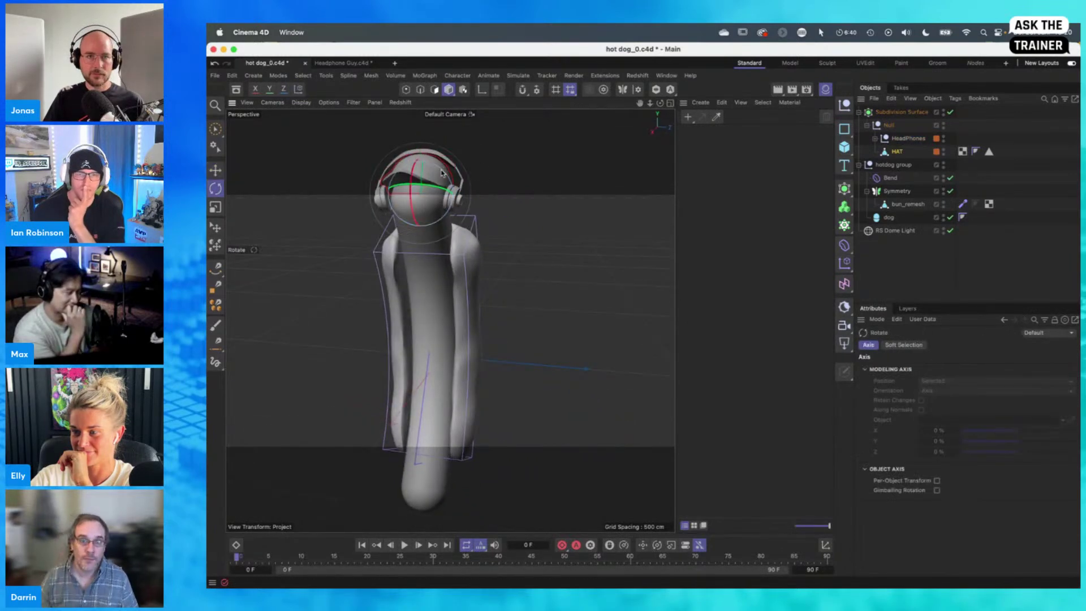
{"action": "left_click_drag", "start_coordinate": [446, 217], "coordinate": [452, 214]}
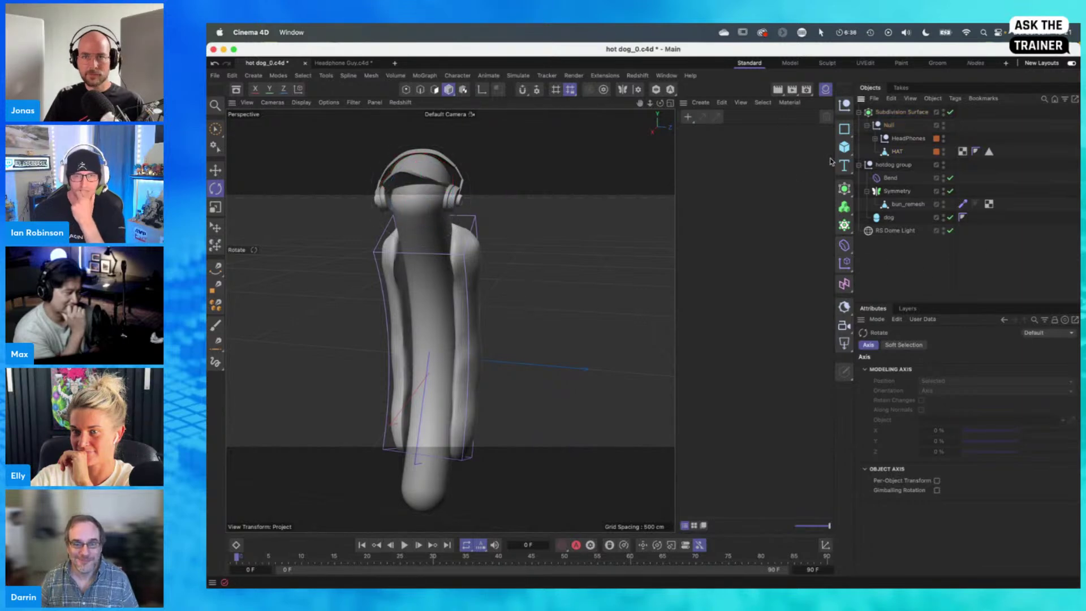
Add a sphere, shrink it to eye size and place it on the sausage's front just below the hat
{"action": "left_click", "coordinate": [844, 147]}
{"action": "left_click", "coordinate": [953, 201]}
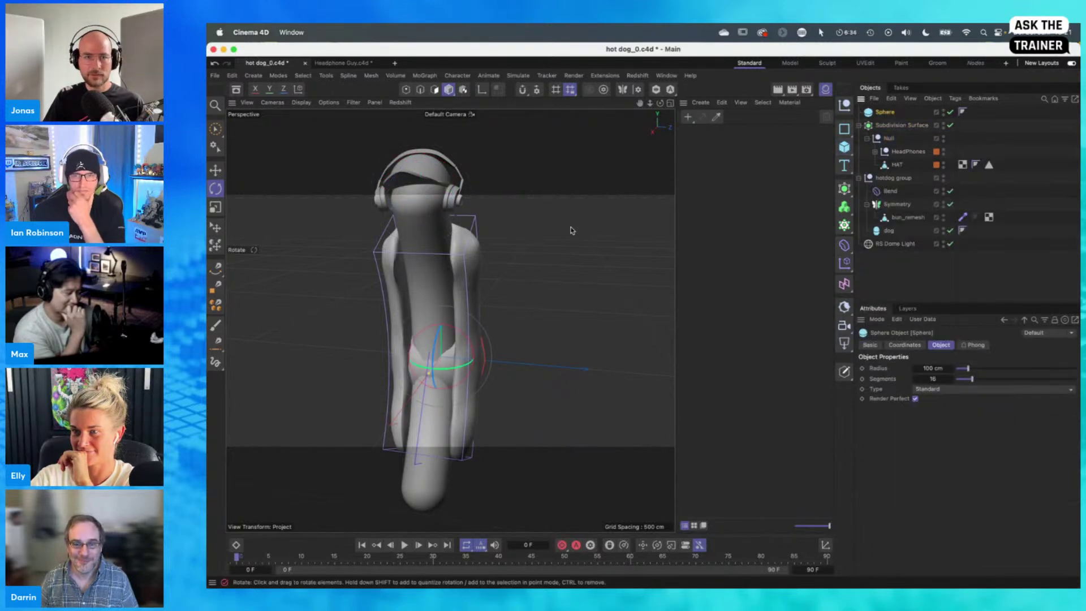
{"action": "left_click_drag", "start_coordinate": [430, 378], "coordinate": [441, 364]}
{"action": "left_click", "coordinate": [215, 228]}
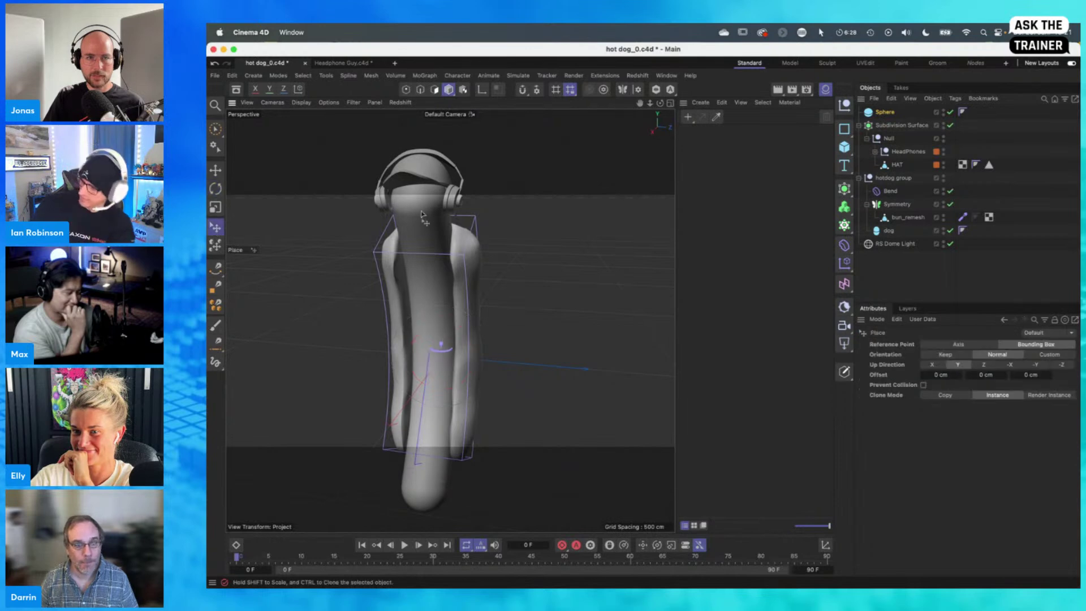
{"action": "mouse_move", "coordinate": [430, 224]}
{"action": "left_mouse_down"}
{"action": "mouse_move", "coordinate": [414, 223]}
{"action": "mouse_move", "coordinate": [423, 209]}
{"action": "left_mouse_up"}
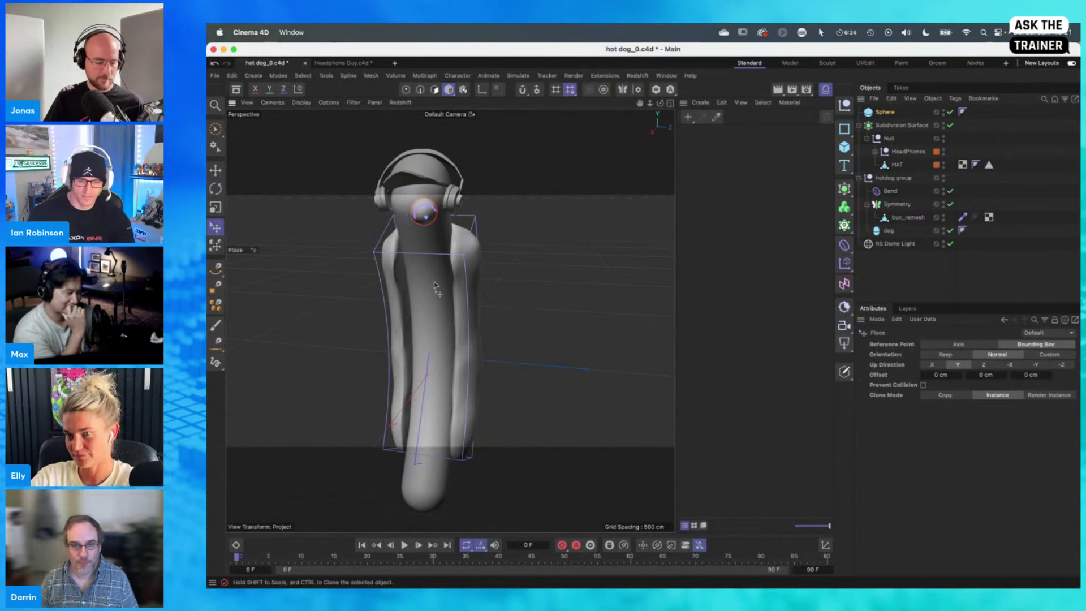
Set the Place tool's reference point to Axis and reseat the sphere so it sinks partly into the sausage
{"action": "left_click_drag", "start_coordinate": [421, 246], "coordinate": [334, 257], "text": "alt"}
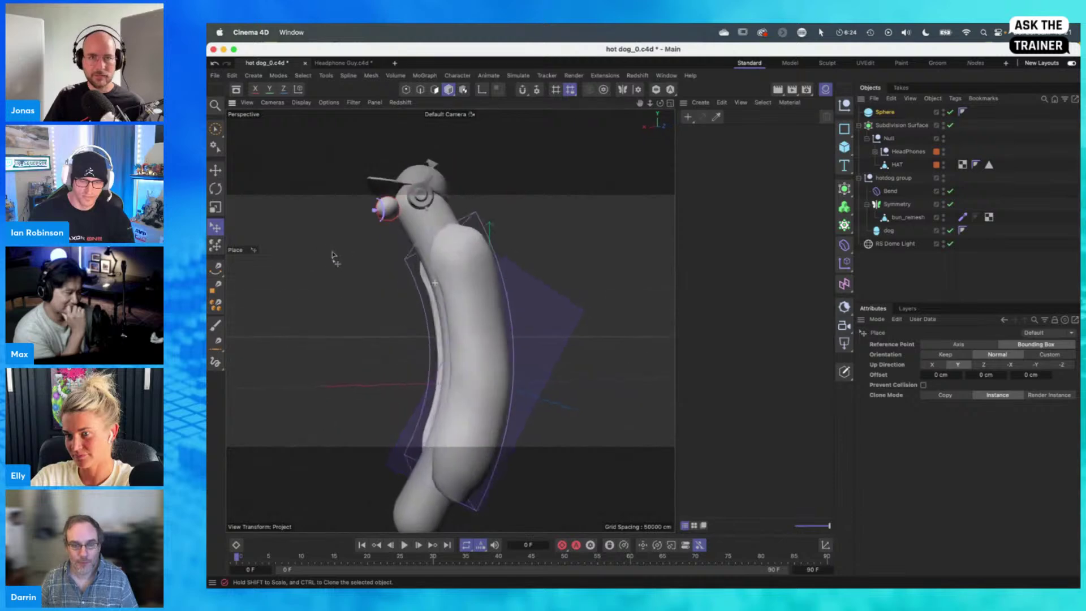
{"action": "left_click", "coordinate": [957, 345]}
{"action": "left_click_drag", "start_coordinate": [416, 242], "coordinate": [592, 274], "text": "alt"}
{"action": "left_click_drag", "start_coordinate": [379, 191], "coordinate": [491, 249]}
Set the Place tool's clone mode to Copy and clone the sphere beside the first as a second eye
{"action": "left_click_drag", "start_coordinate": [428, 193], "coordinate": [429, 192], "text": "ctrl"}
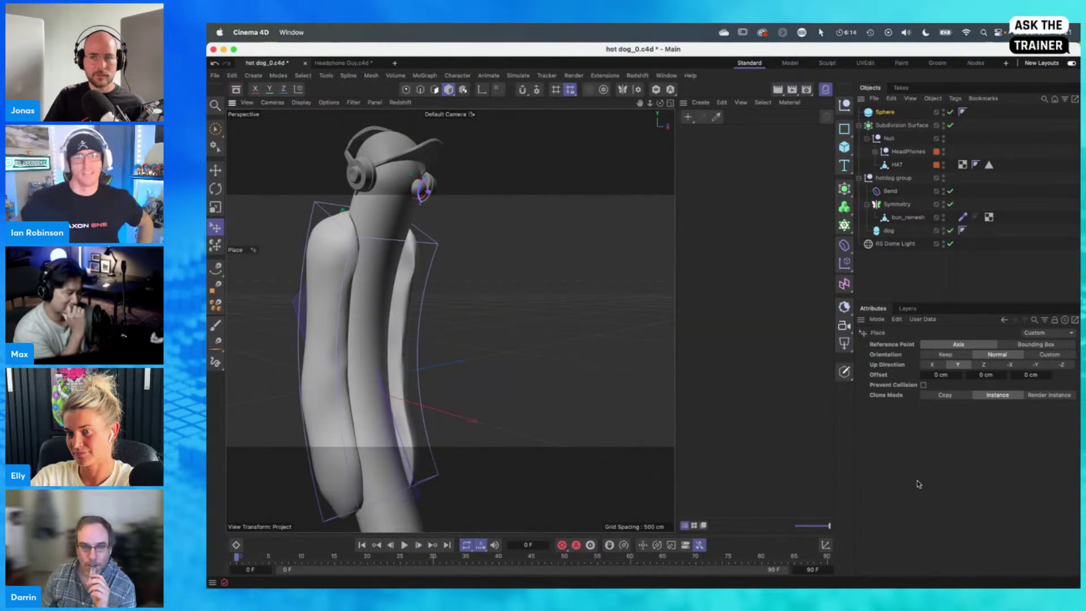
{"action": "left_click", "coordinate": [945, 395]}
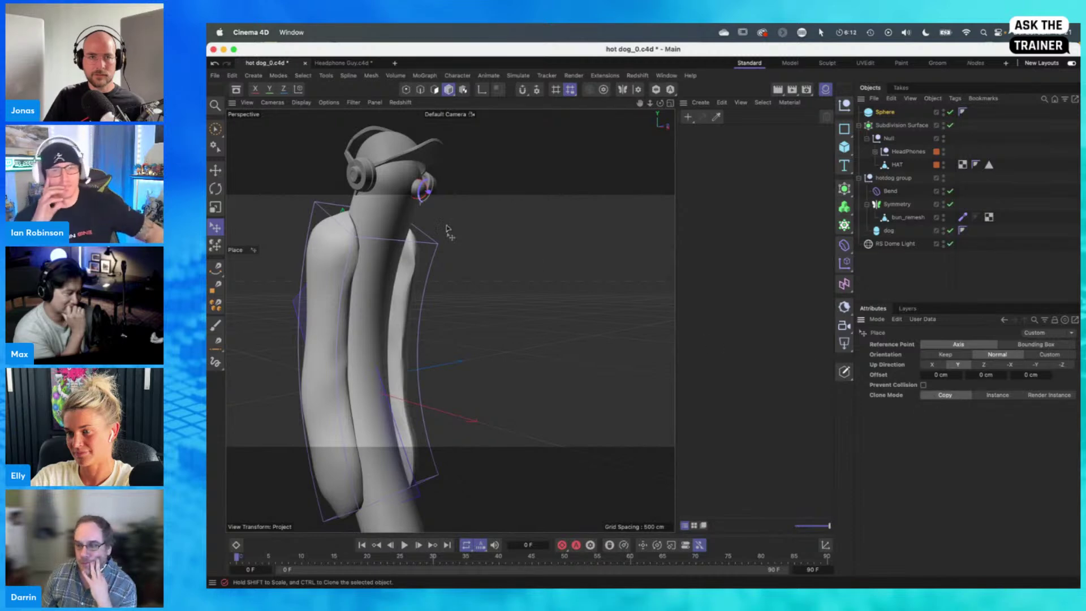
{"action": "left_click_drag", "start_coordinate": [401, 193], "coordinate": [404, 195], "text": "ctrl"}
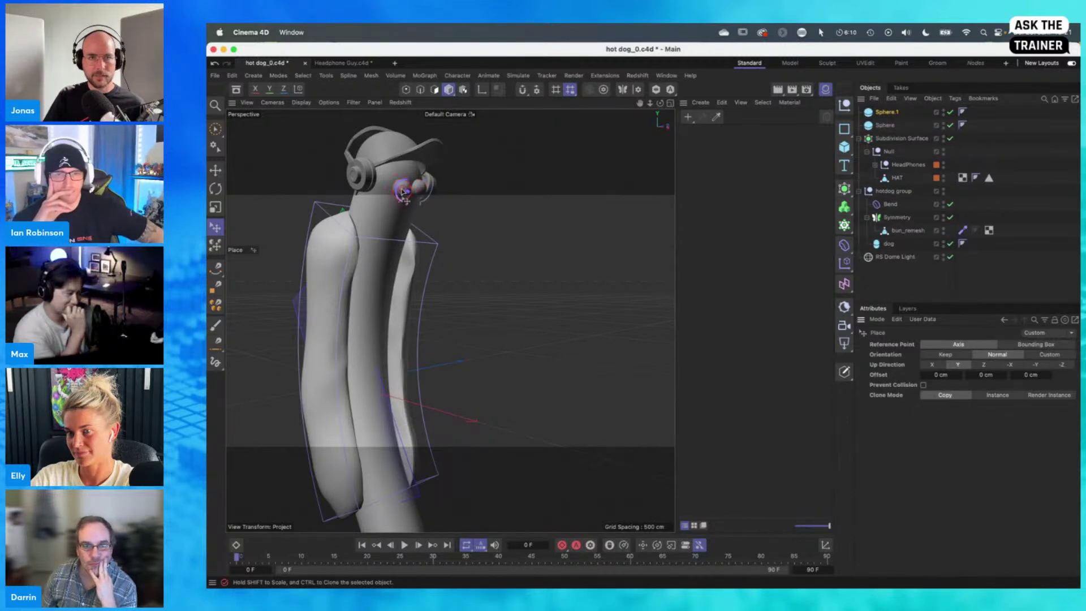
{"action": "left_click_drag", "start_coordinate": [395, 243], "coordinate": [346, 201], "text": "alt"}
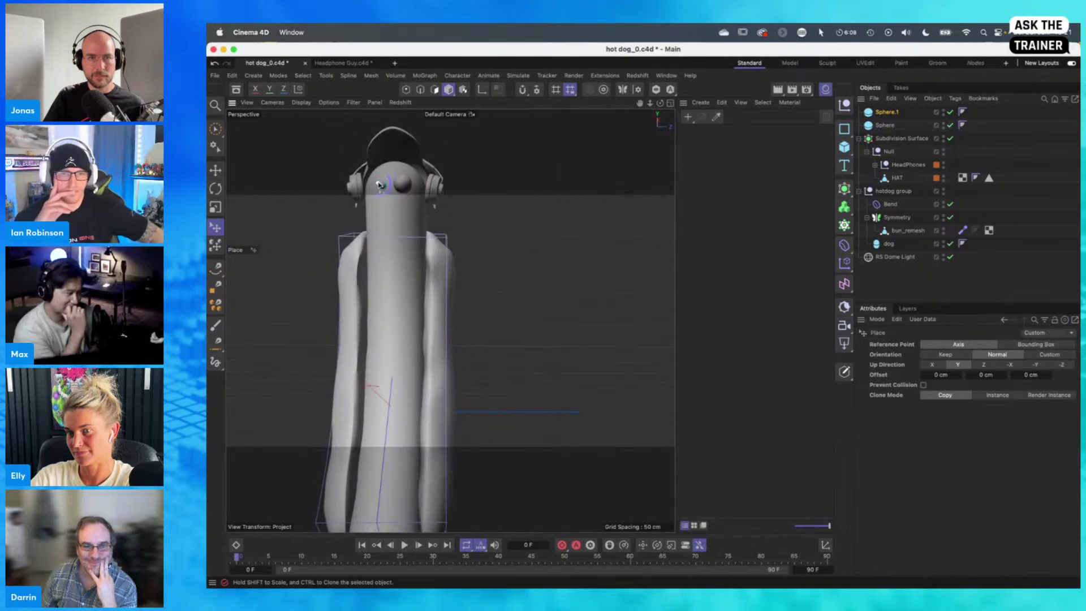
{"action": "left_click_drag", "start_coordinate": [393, 237], "coordinate": [458, 268], "text": "alt"}
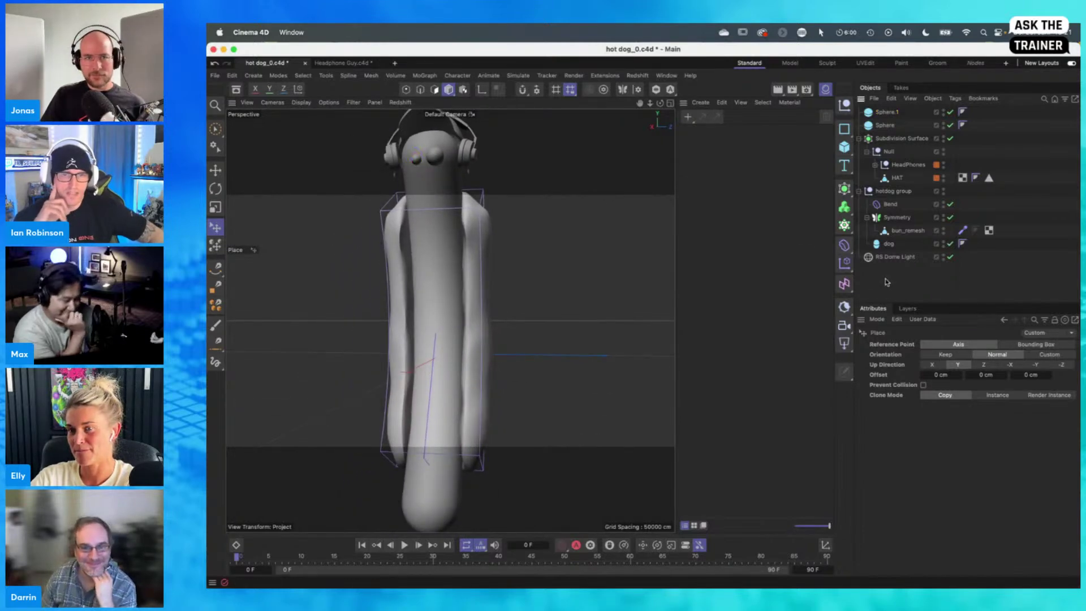
{"action": "left_click_drag", "start_coordinate": [358, 407], "coordinate": [439, 369], "text": "alt"}
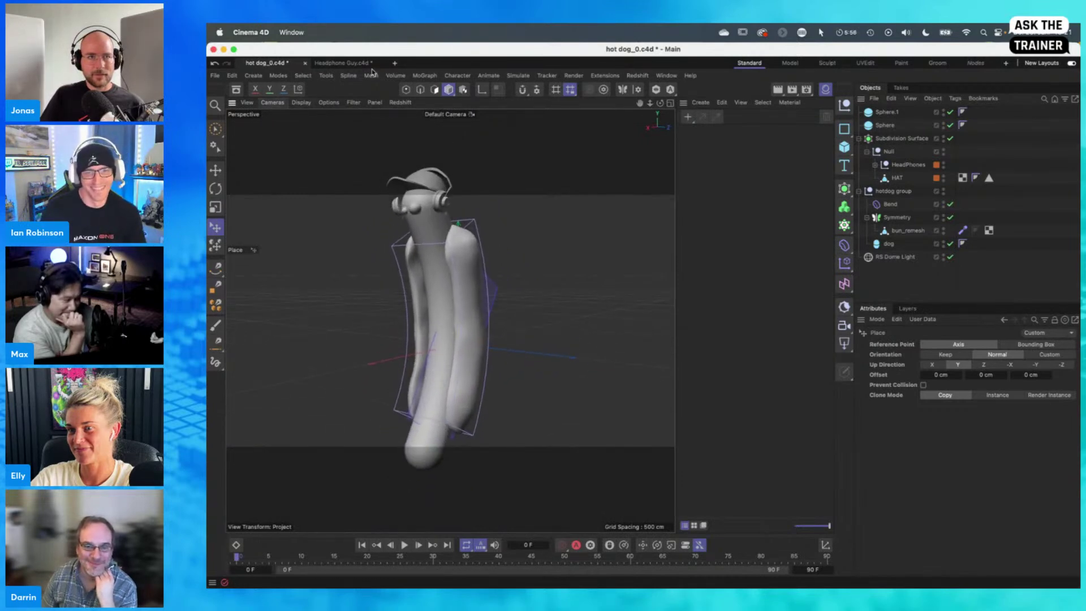
Switch to the Headphone Guy document and undo the deletions until the null with the eyes, jeans and body returns
{"action": "left_click", "coordinate": [345, 64]}
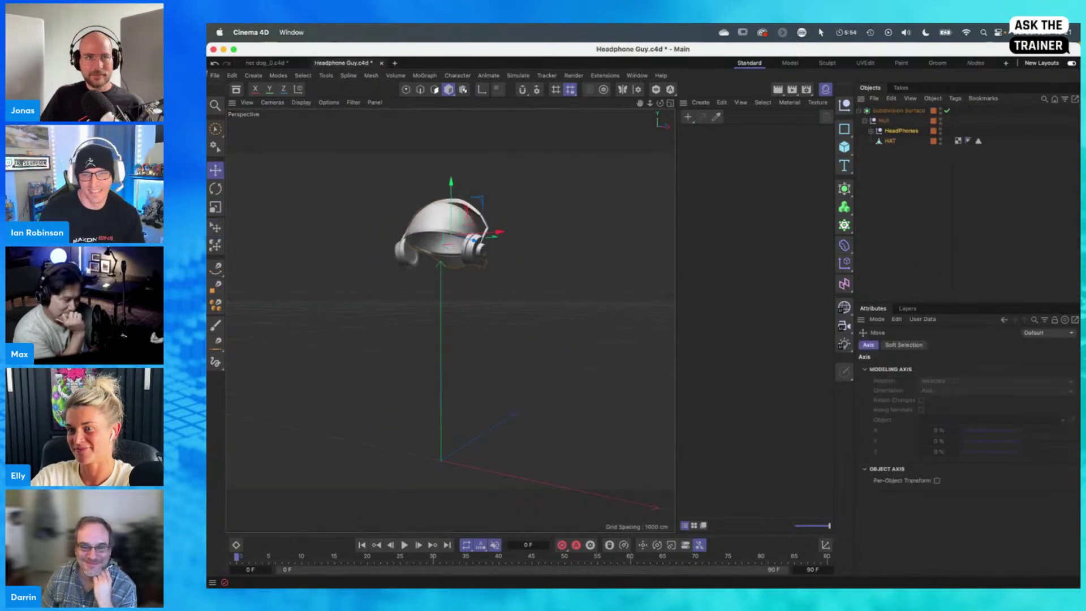
{"action": "left_click", "coordinate": [215, 64]}
{"action": "left_click", "coordinate": [215, 64]}
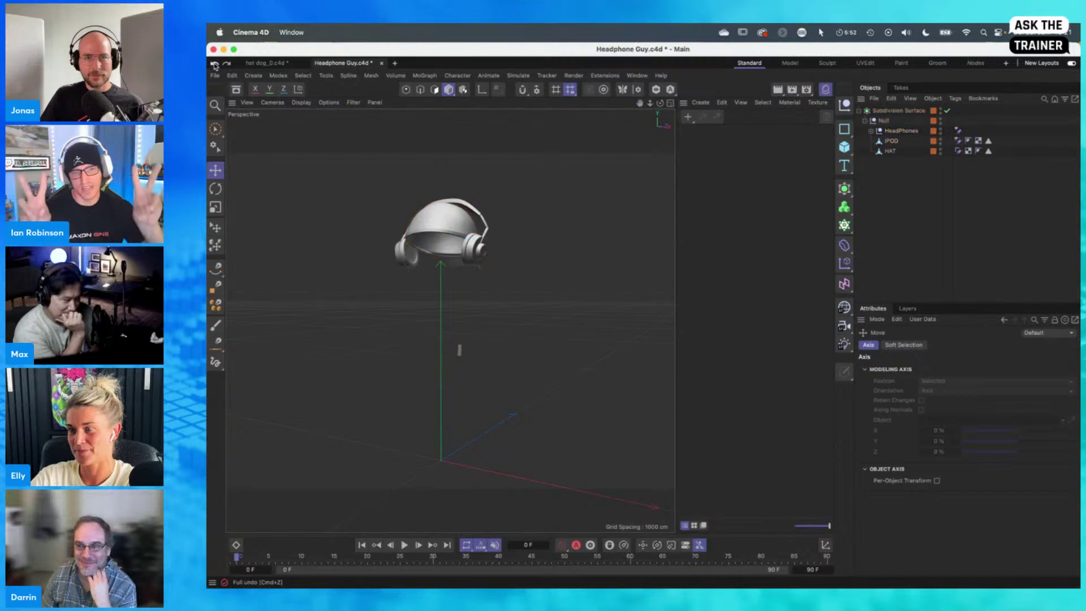
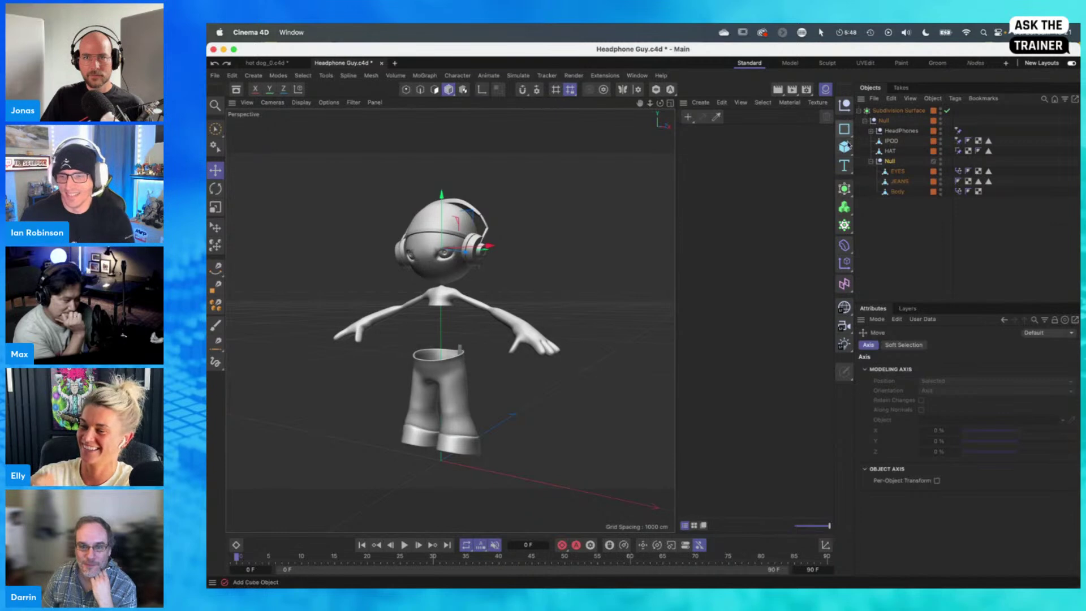
Loop-select the edges on the Body mesh where one arm meets the torso
{"action": "scroll", "coordinate": [524, 309], "scroll_direction": "up", "scroll_amount": 5}
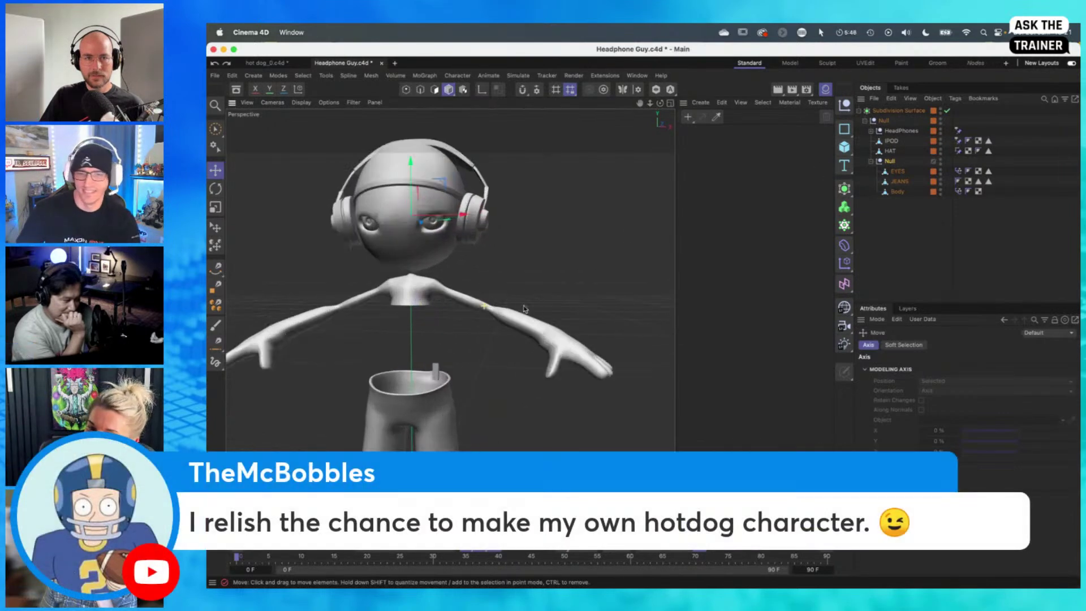
{"action": "scroll", "coordinate": [524, 309], "scroll_direction": "up", "scroll_amount": 2}
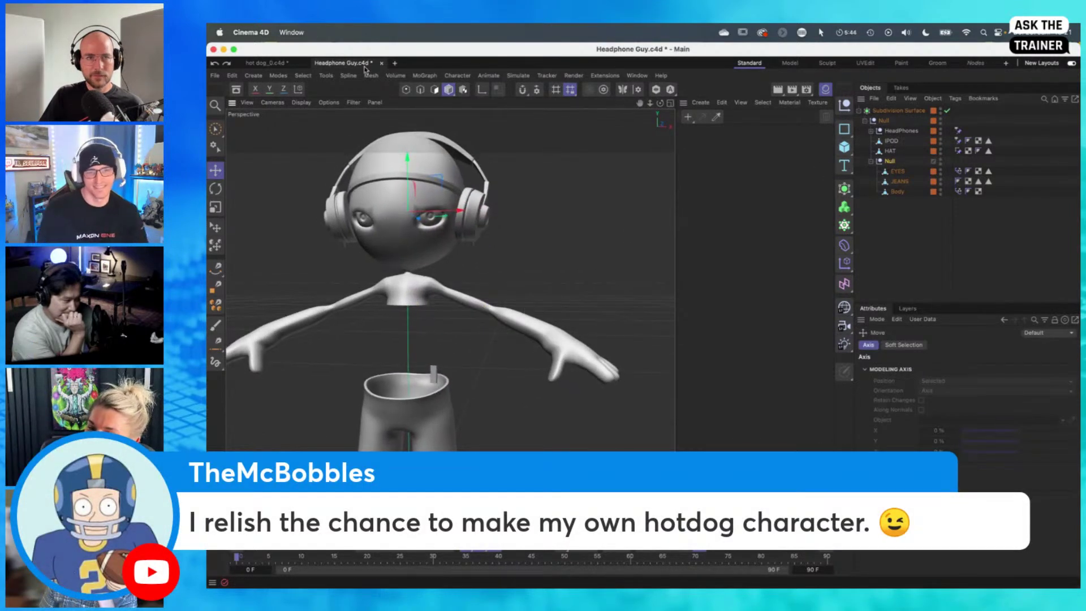
{"action": "left_click", "coordinate": [420, 88]}
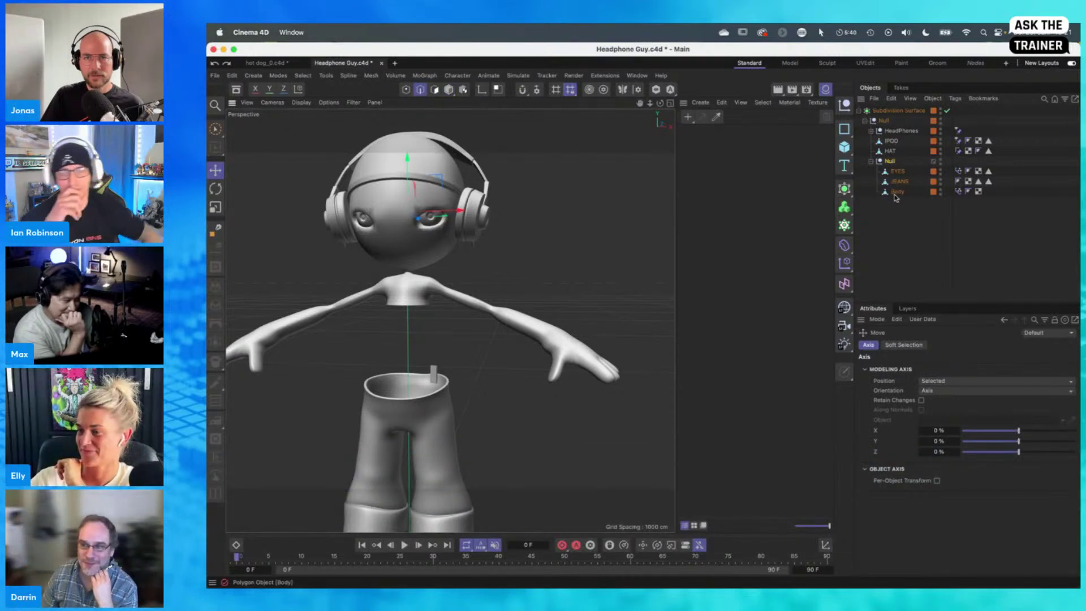
{"action": "left_click", "coordinate": [897, 192]}
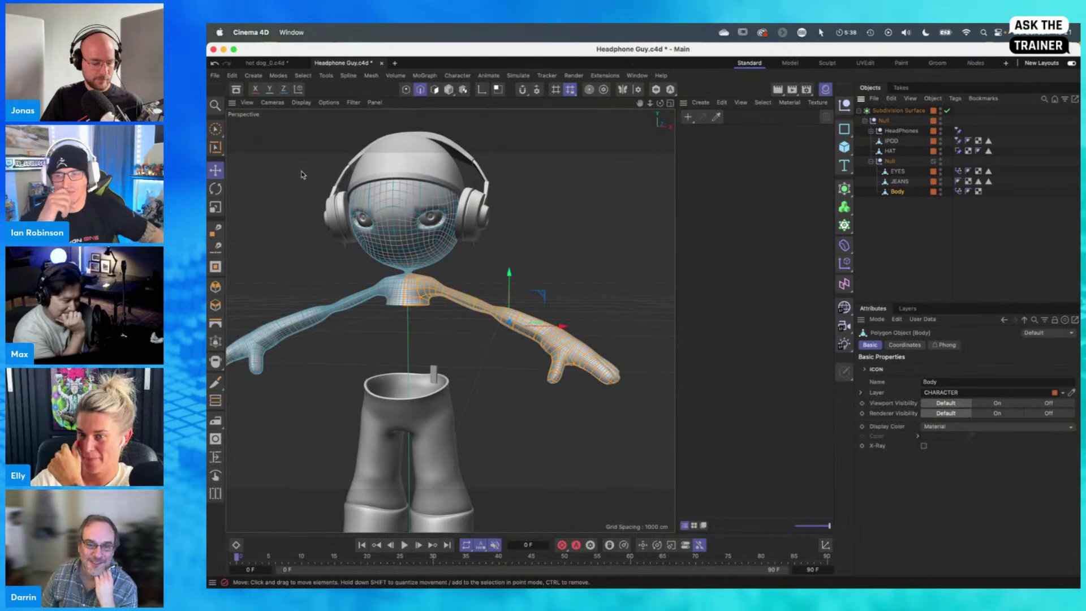
{"action": "key", "text": "u"}
{"action": "key", "text": "l"}
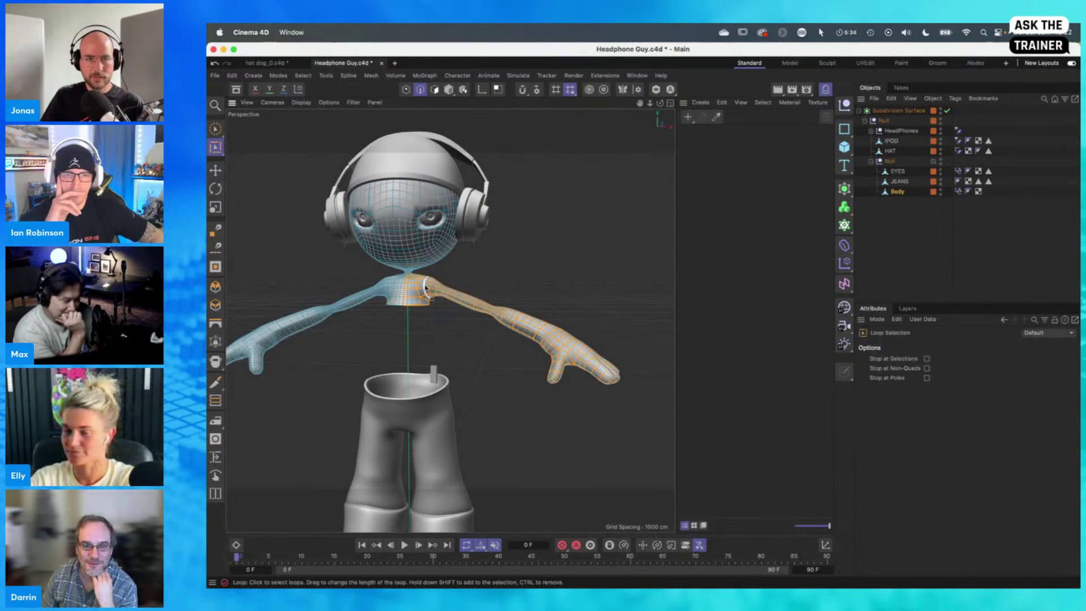
{"action": "left_click", "coordinate": [427, 287]}
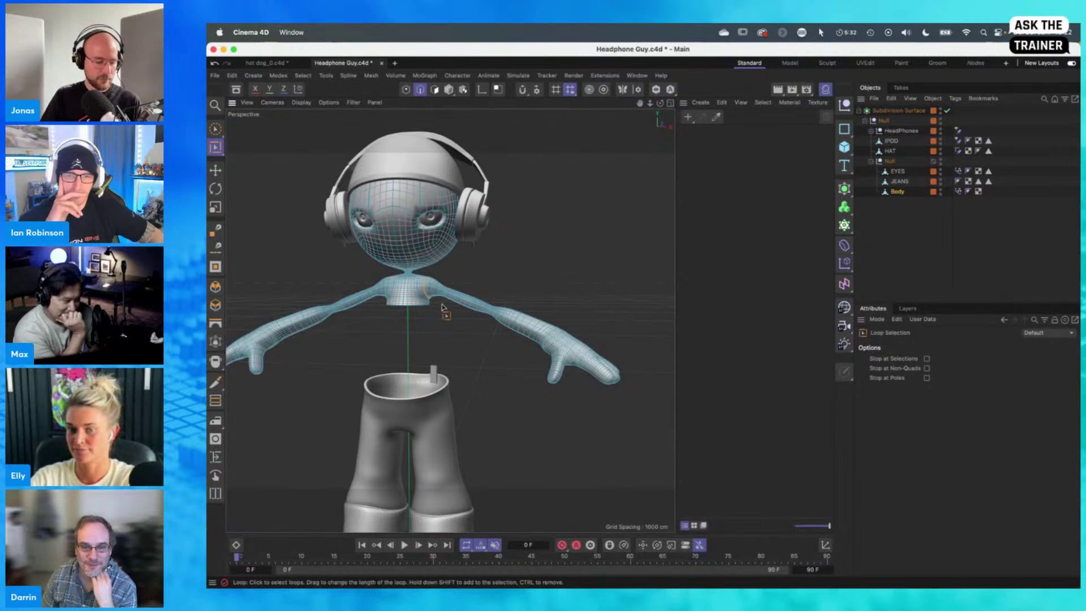
Fill-select the polygons of that arm, invert the selection and delete the rest of the body
{"action": "key", "text": "u"}
{"action": "key", "text": "f"}
{"action": "left_click", "coordinate": [474, 303]}
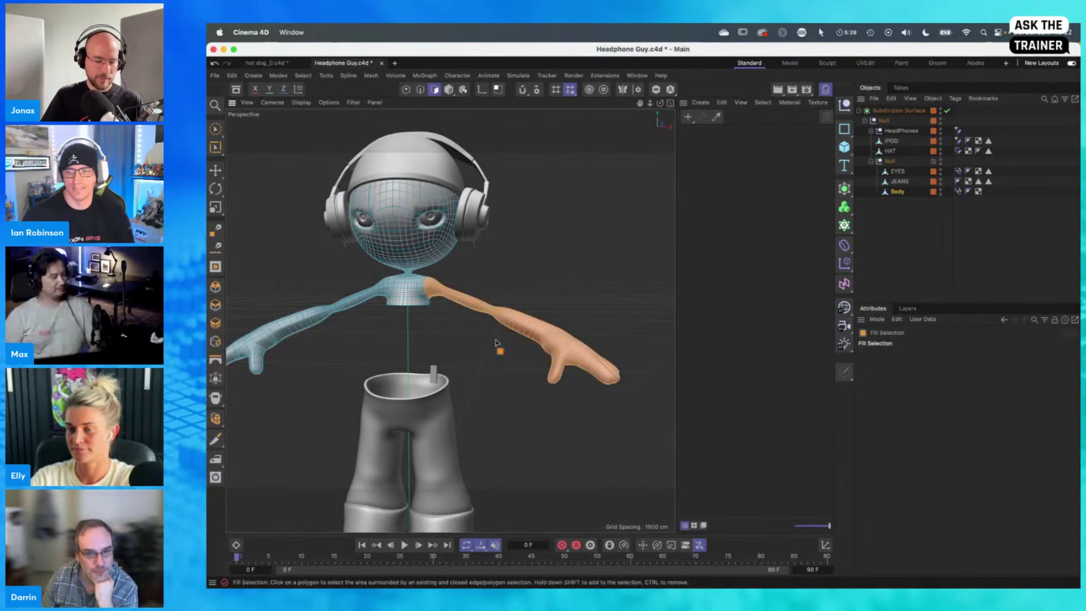
{"action": "key", "text": "u"}
{"action": "key", "text": "i"}
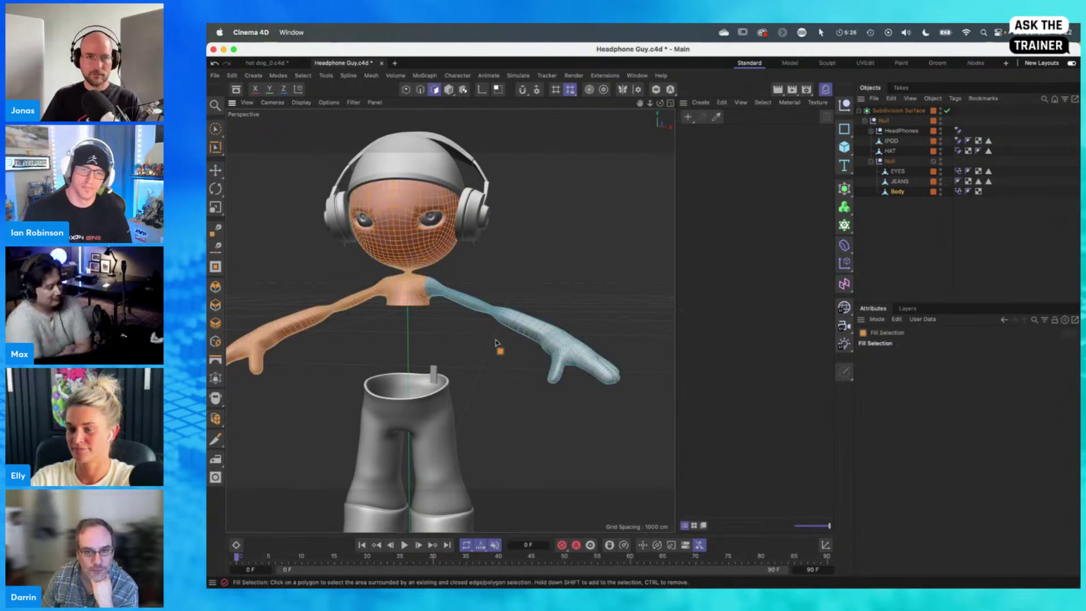
{"action": "key", "text": "Delete"}
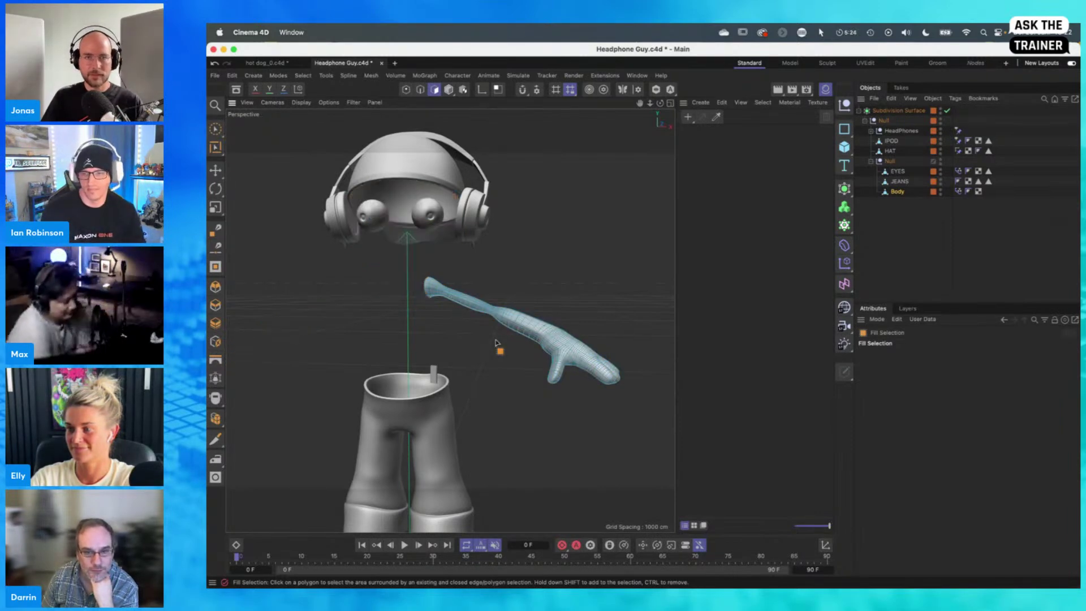
Rename the remaining Body object as Arm
{"action": "double_click", "coordinate": [898, 192]}
{"action": "type", "text": "Arm"}
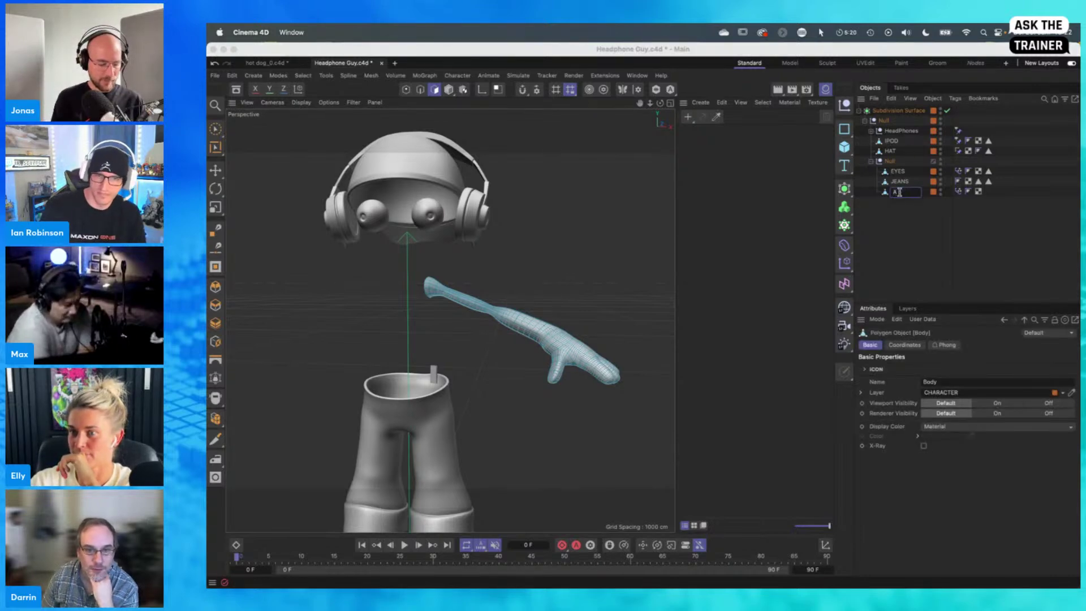
{"action": "left_click", "coordinate": [898, 208]}
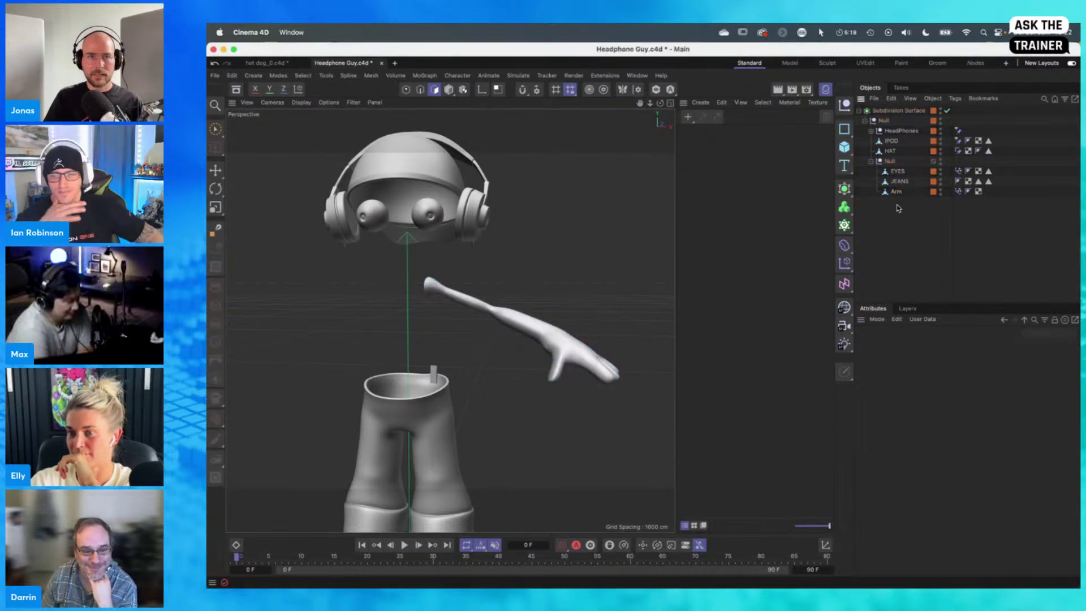
Put the Arm in Model mode with the Move tool and enable axis modification
{"action": "left_click", "coordinate": [897, 172]}
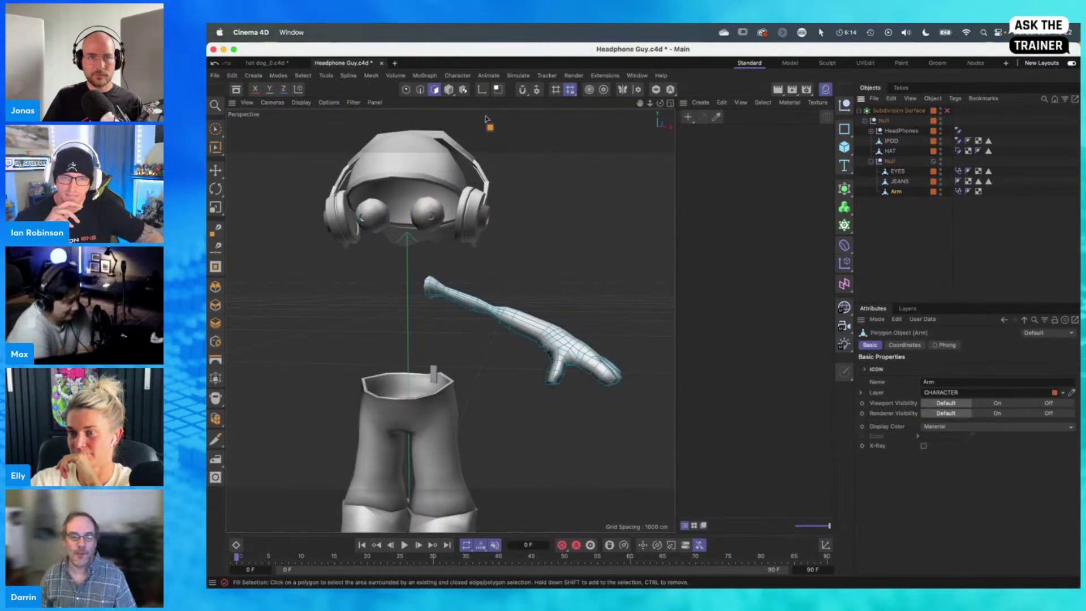
{"action": "left_click", "coordinate": [446, 92]}
{"action": "key", "text": "e"}
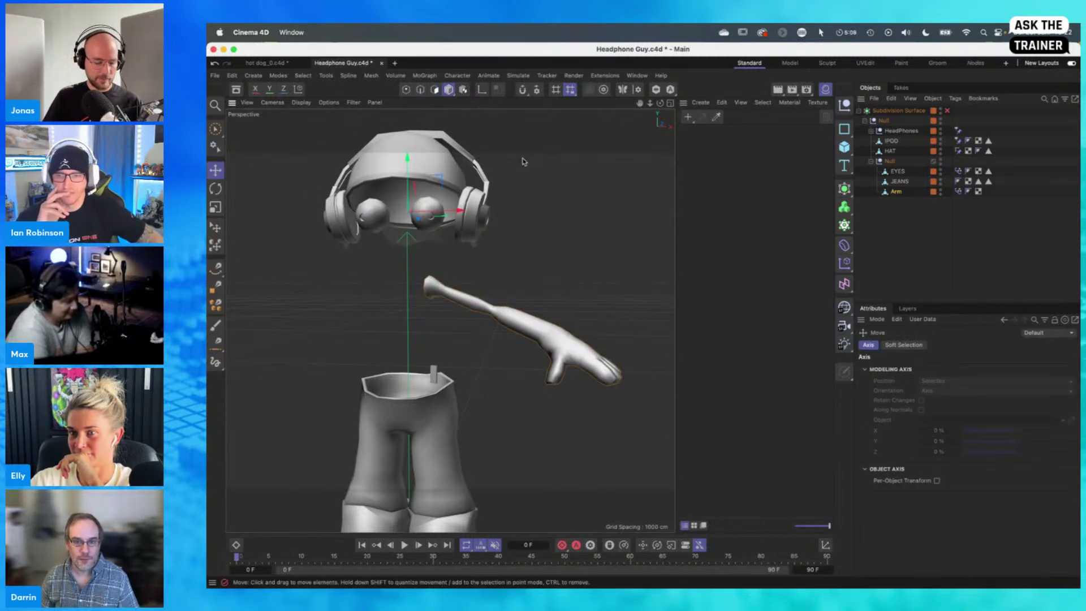
{"action": "left_click", "coordinate": [481, 90]}
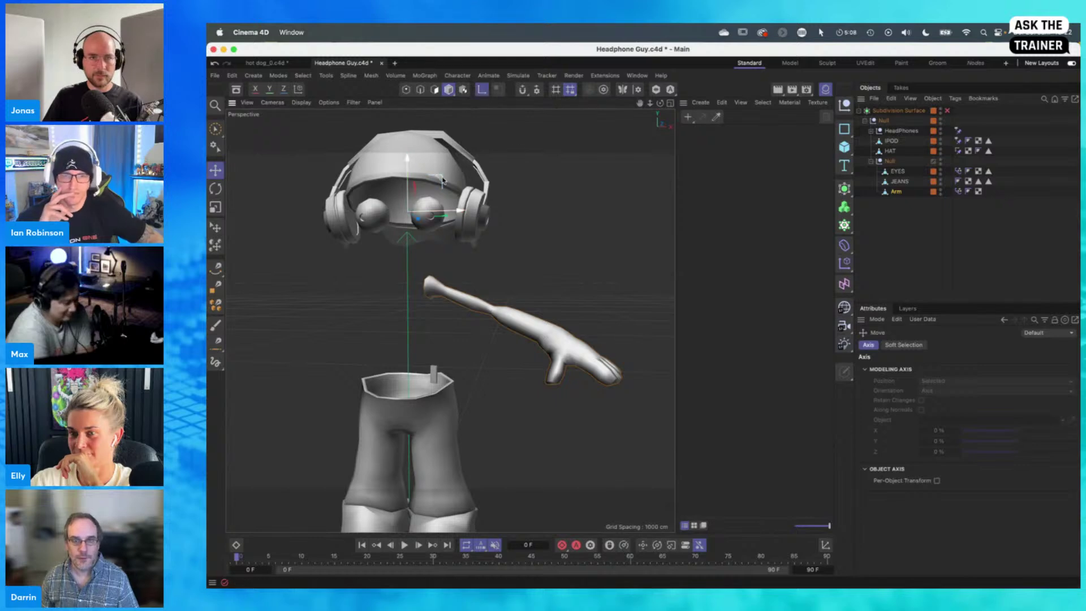
{"action": "left_click_drag", "start_coordinate": [451, 182], "coordinate": [452, 206]}
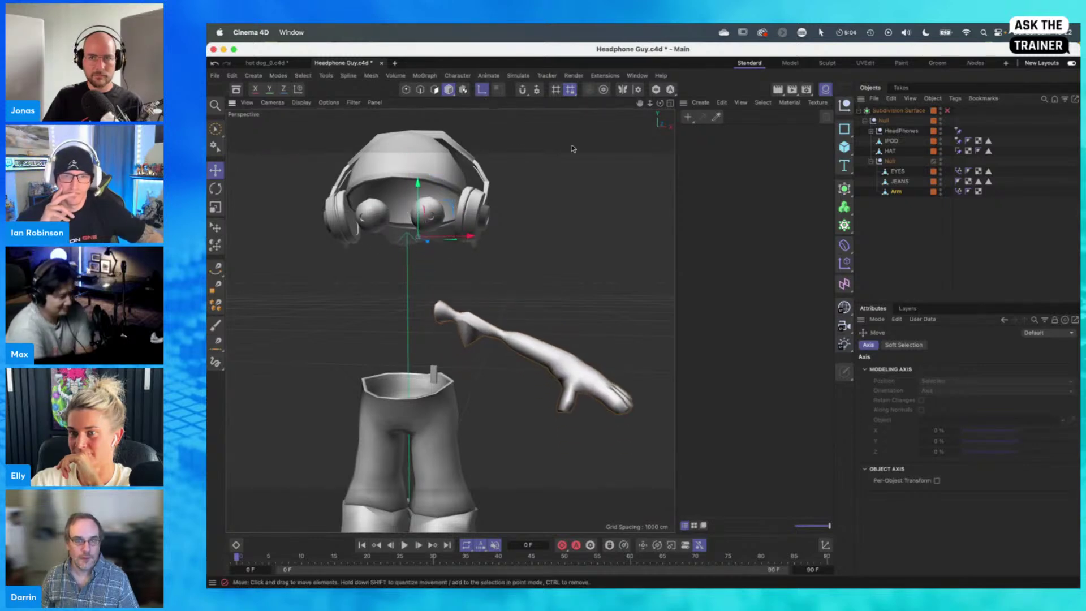
{"action": "left_click_drag", "start_coordinate": [898, 194], "coordinate": [881, 216]}
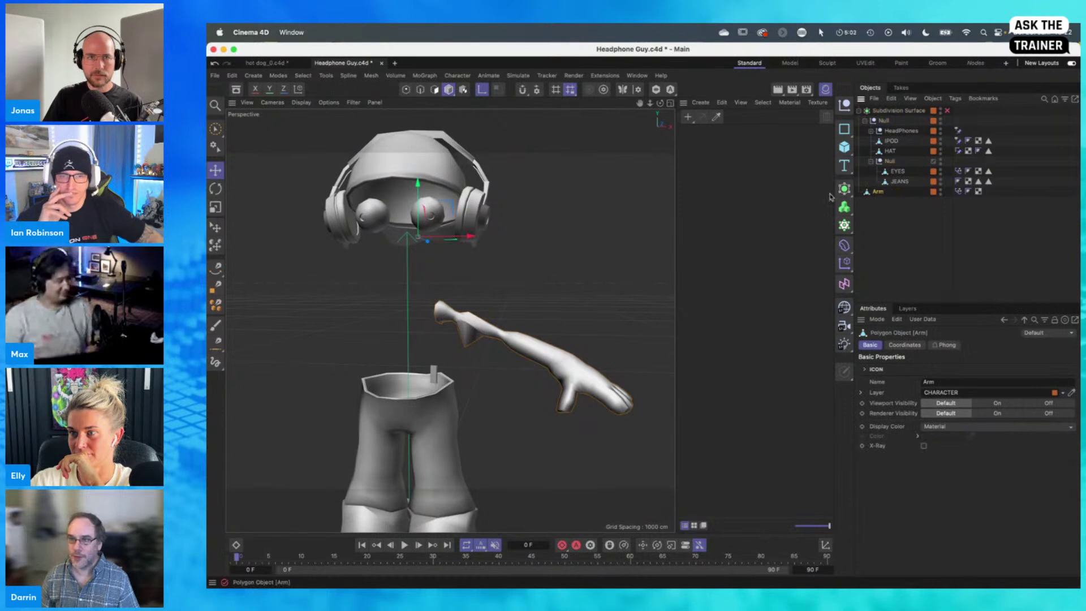
{"action": "left_click", "coordinate": [489, 95]}
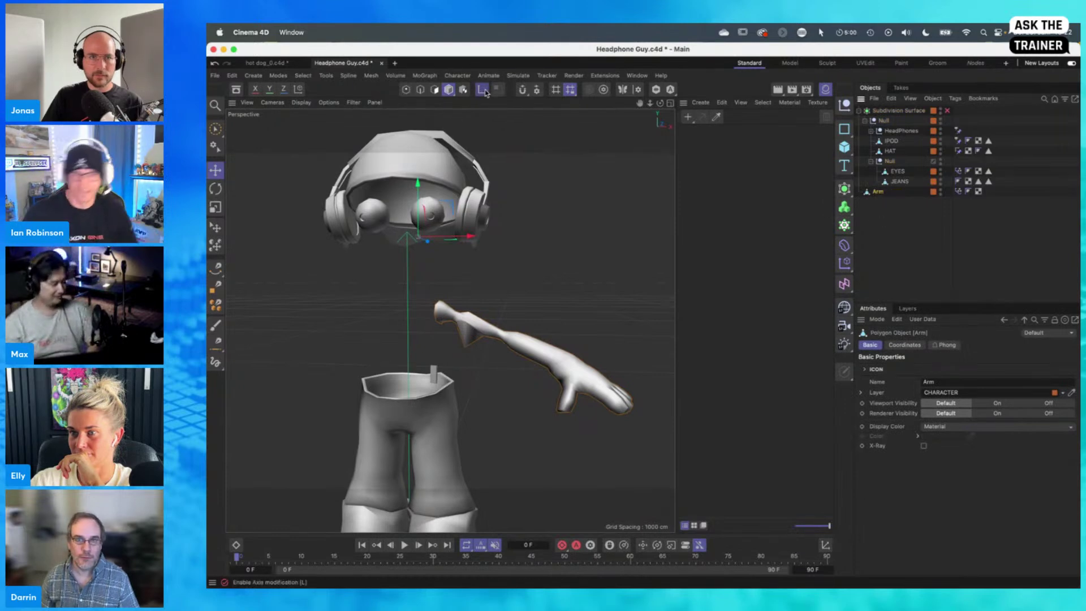
{"action": "left_click_drag", "start_coordinate": [431, 253], "coordinate": [441, 273]}
{"action": "key", "text": "super+z"}
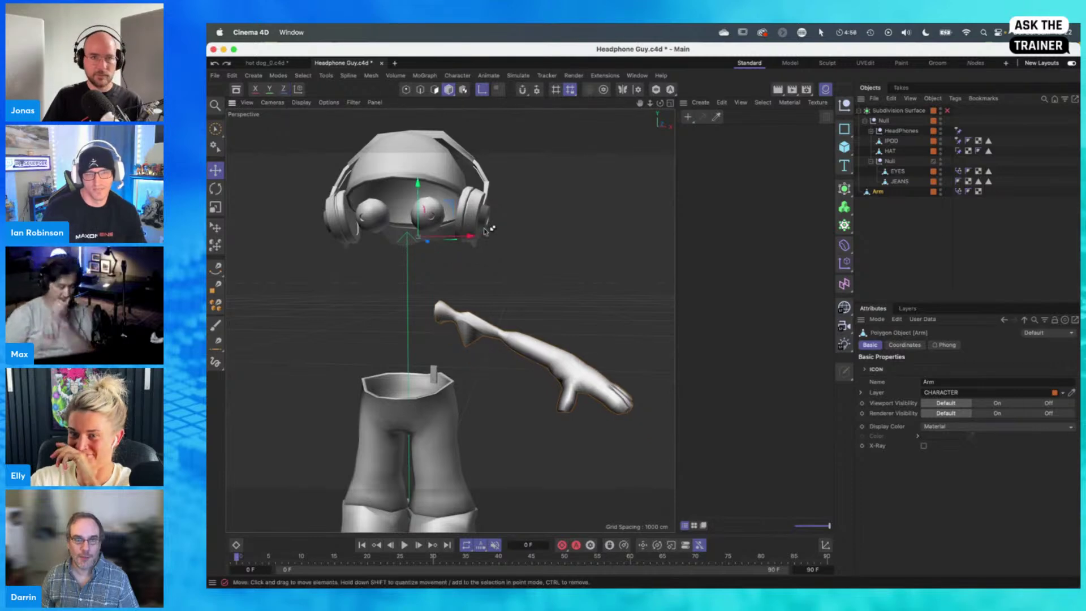
{"action": "key", "text": "super+z"}
{"action": "key", "text": "super+z"}
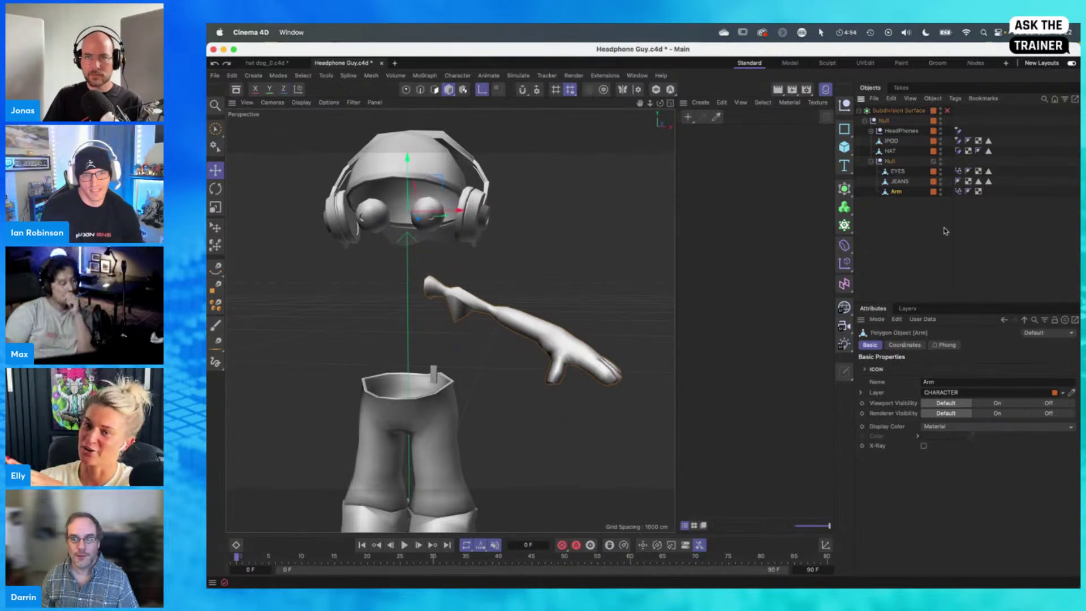
Move the Arm out of the Subdivision Surface hierarchy to the top level and delete its Pose Morph tag
{"action": "left_click", "coordinate": [958, 192]}
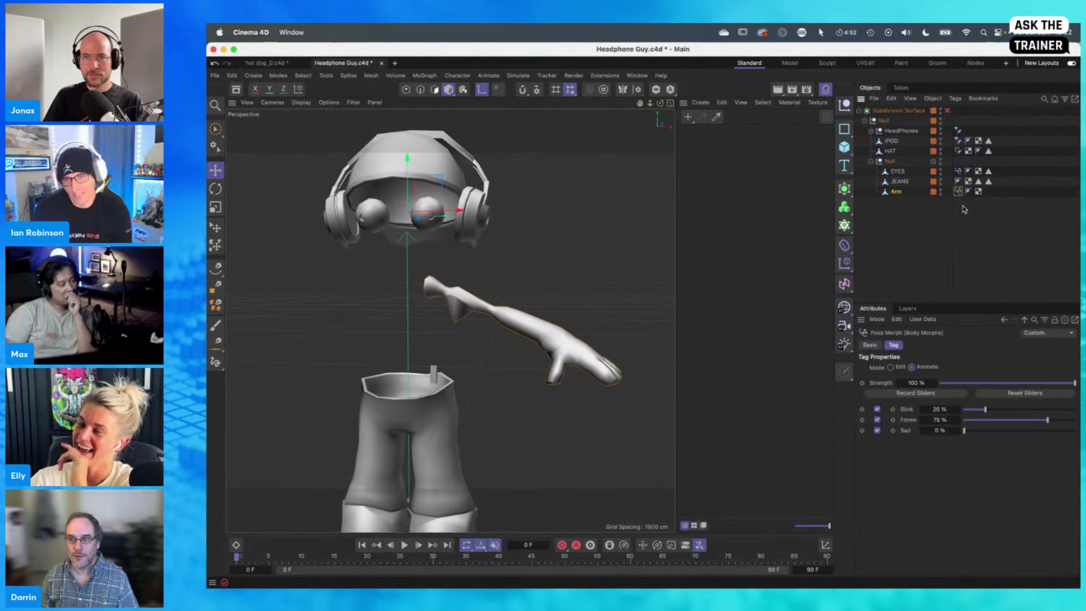
{"action": "left_click", "coordinate": [964, 209]}
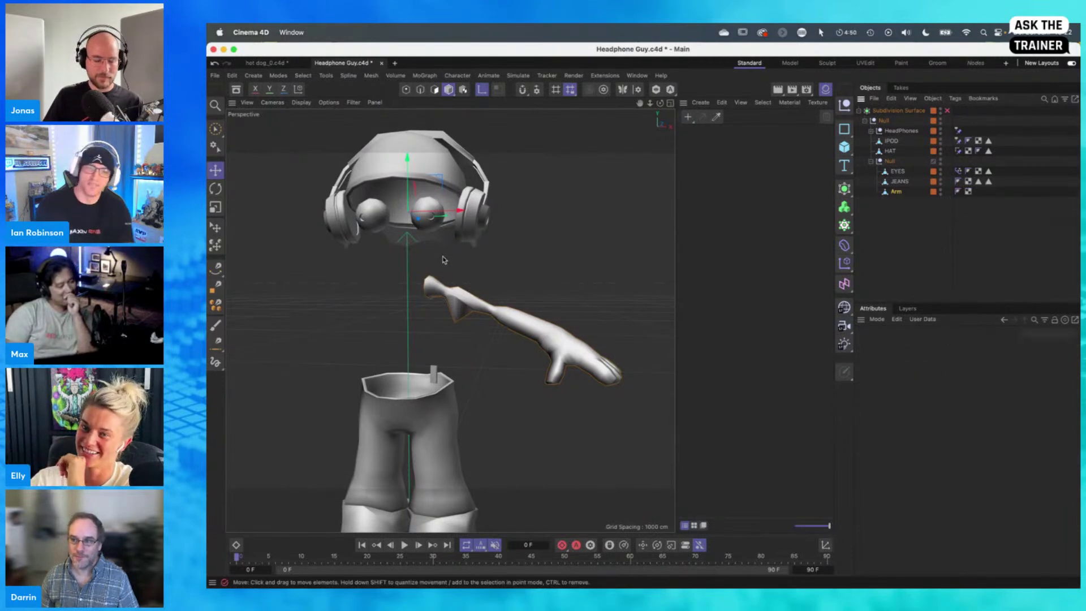
{"action": "key", "text": "q"}
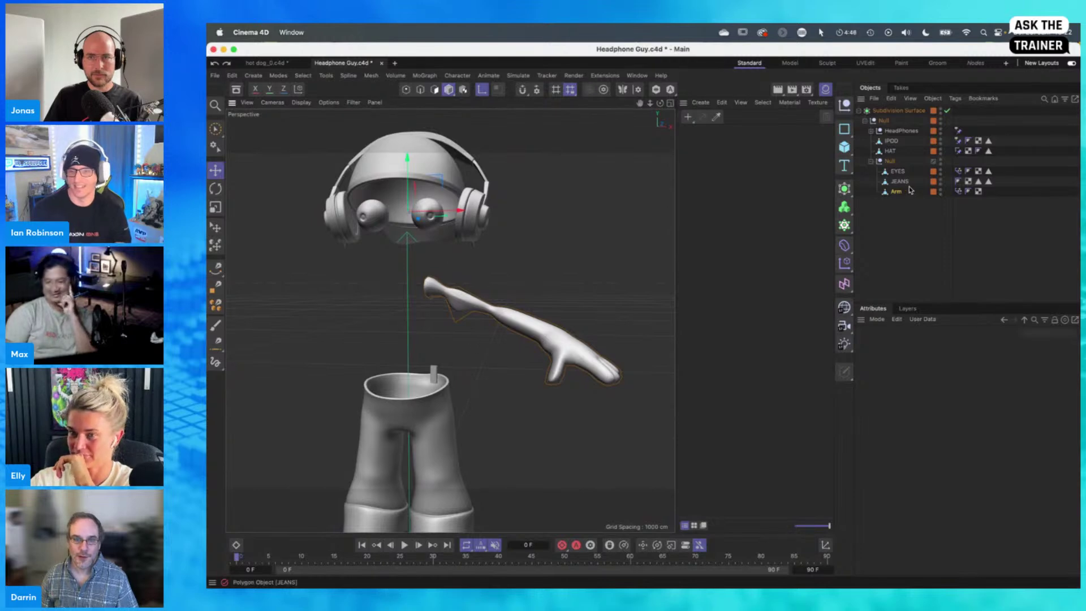
{"action": "left_click_drag", "start_coordinate": [895, 195], "coordinate": [933, 210]}
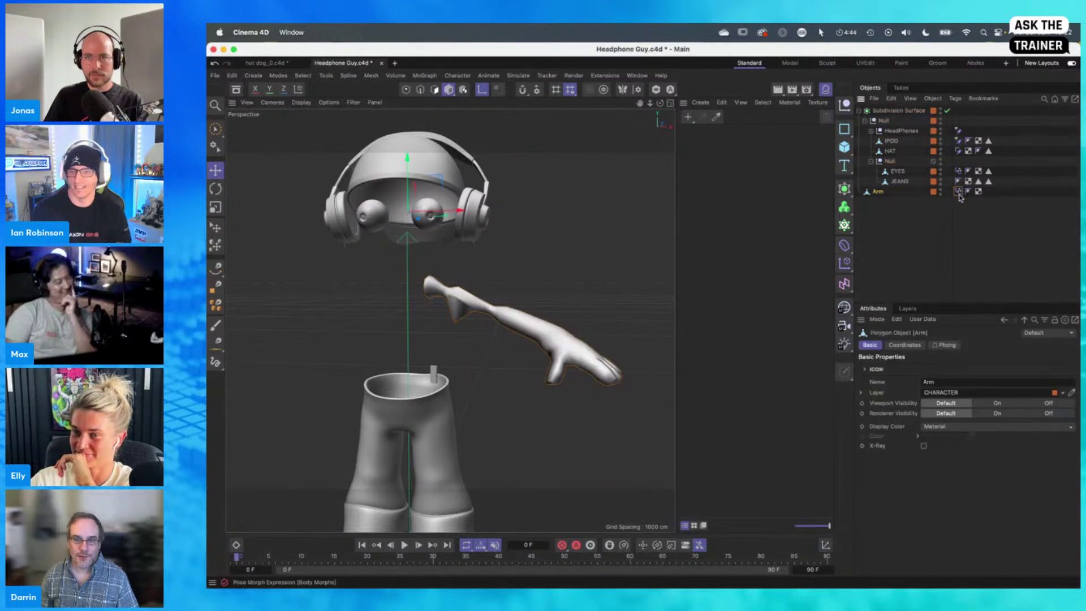
{"action": "left_click", "coordinate": [959, 195]}
{"action": "key", "text": "Delete"}
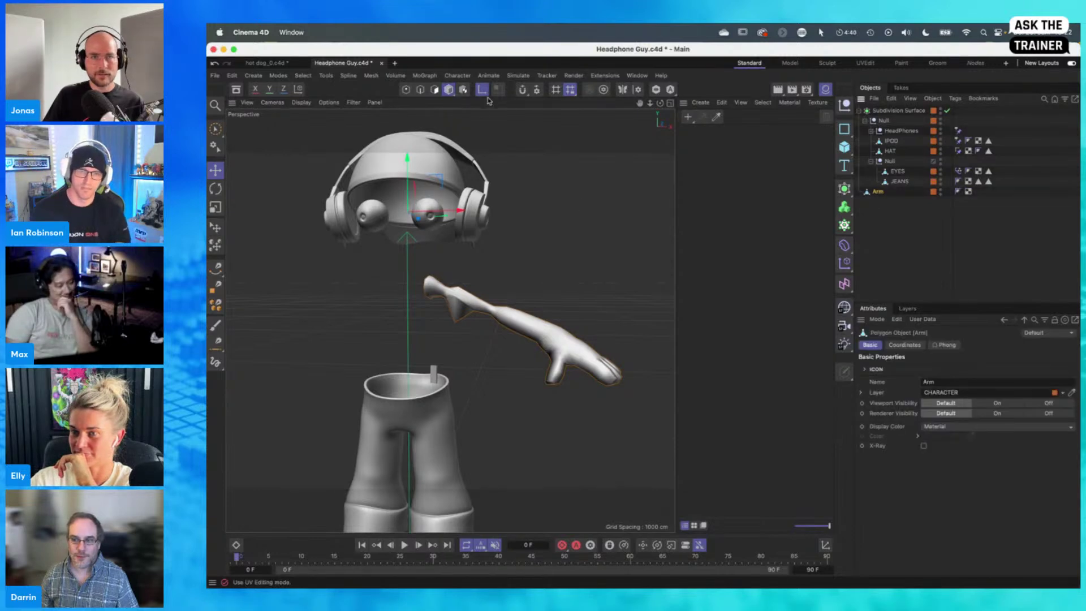
Move the Arm's axis down to its shoulder end and leave axis modification
{"action": "left_click_drag", "start_coordinate": [445, 187], "coordinate": [458, 259]}
{"action": "left_click_drag", "start_coordinate": [447, 308], "coordinate": [481, 307], "text": "alt"}
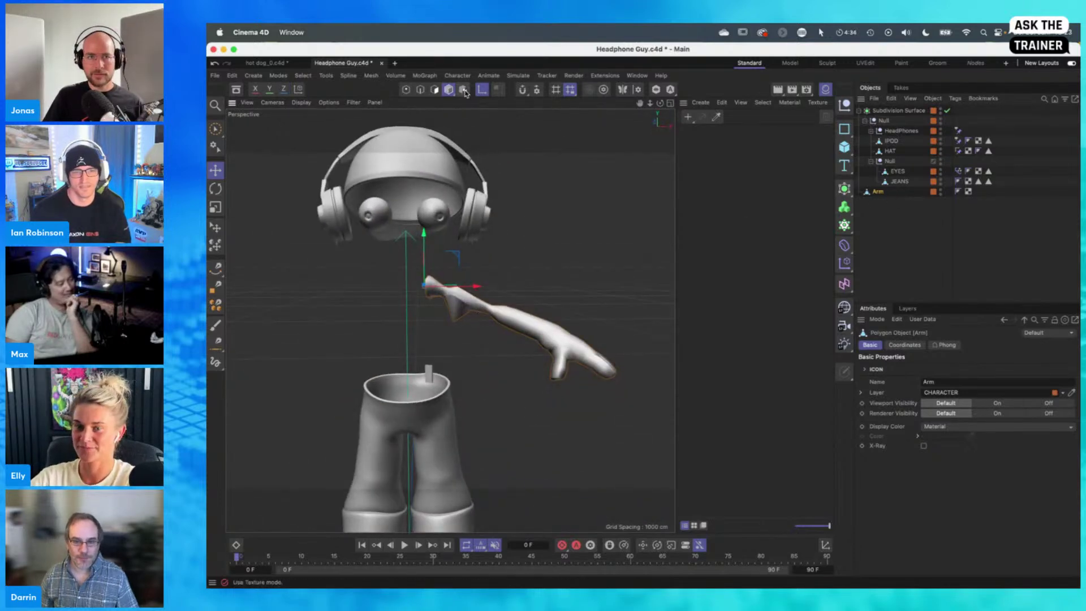
{"action": "key", "text": "l"}
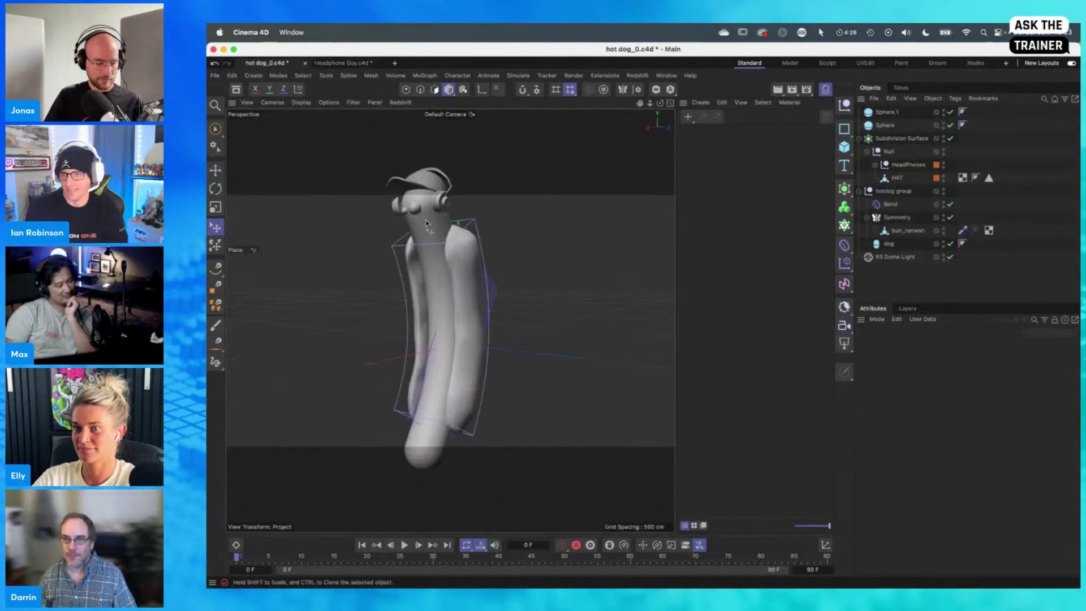
Copy the Arm from the Headphone Guy document and paste it into the hot dog document
{"action": "key", "text": "super+v"}
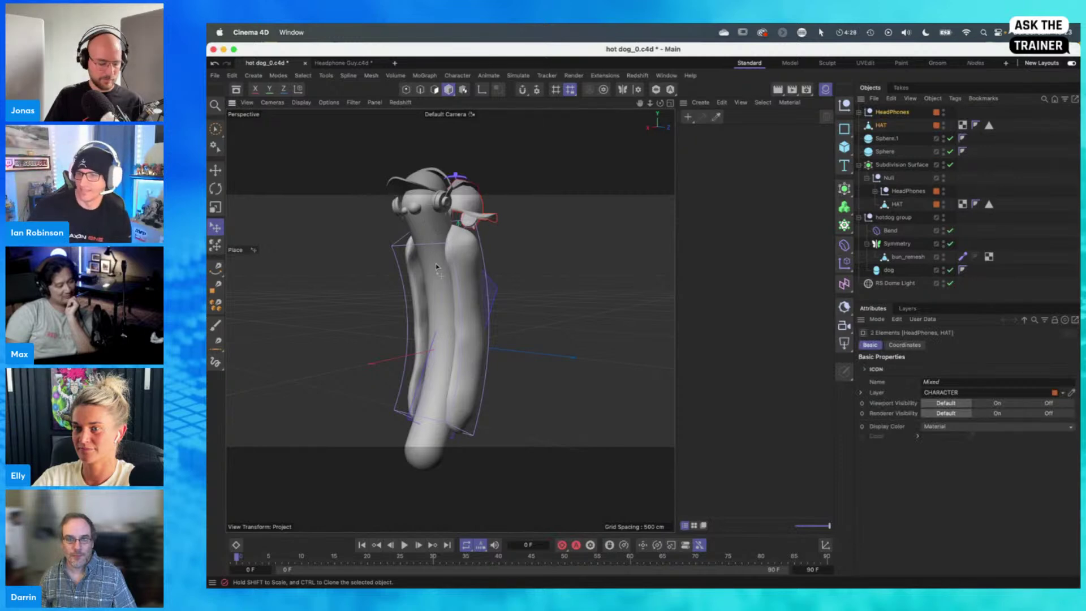
{"action": "key", "text": "super+z"}
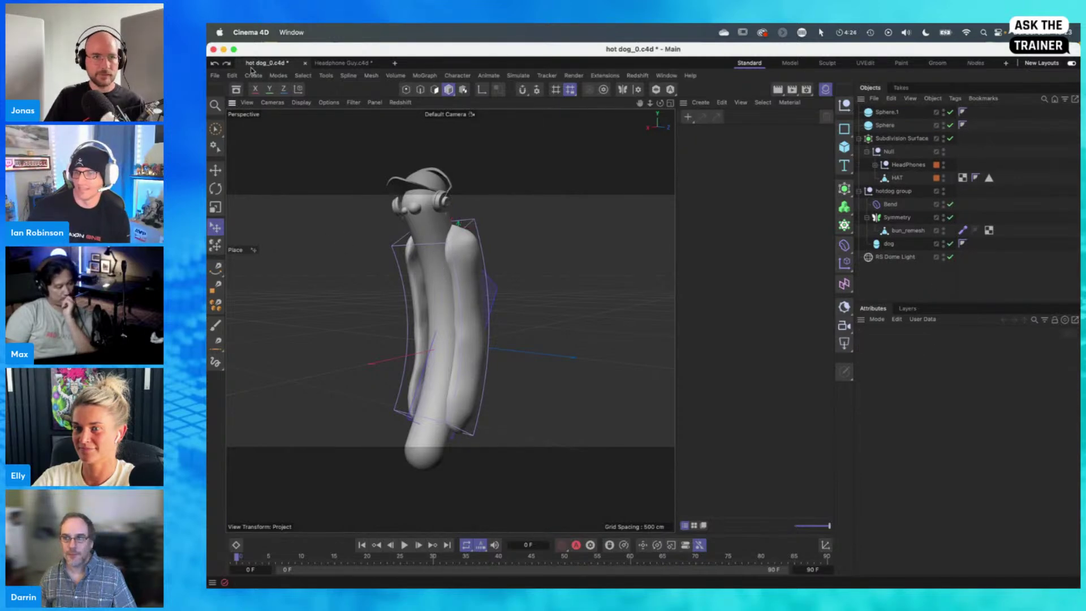
{"action": "left_click", "coordinate": [330, 66]}
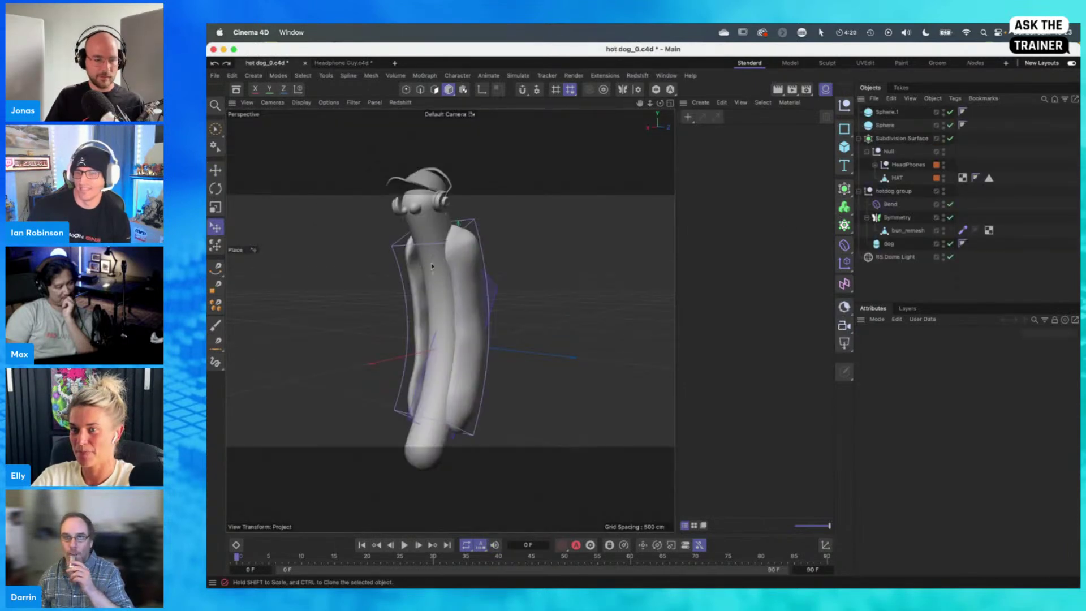
{"action": "key", "text": "super+v"}
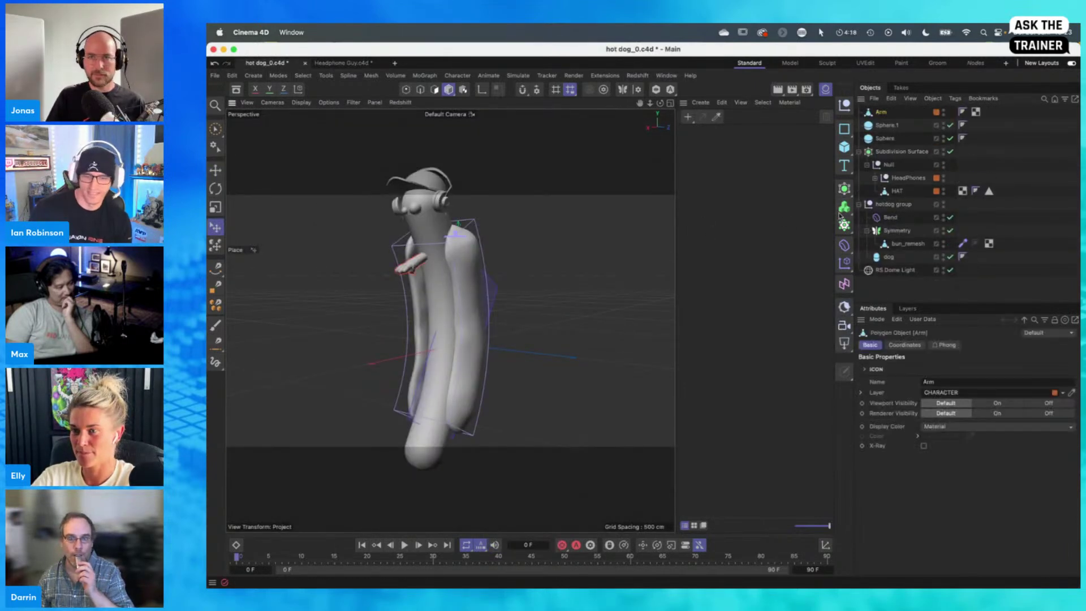
Rotate the pasted Arm about its vertical axis so it extends outward from the opposite bun half
{"action": "key", "text": "r"}
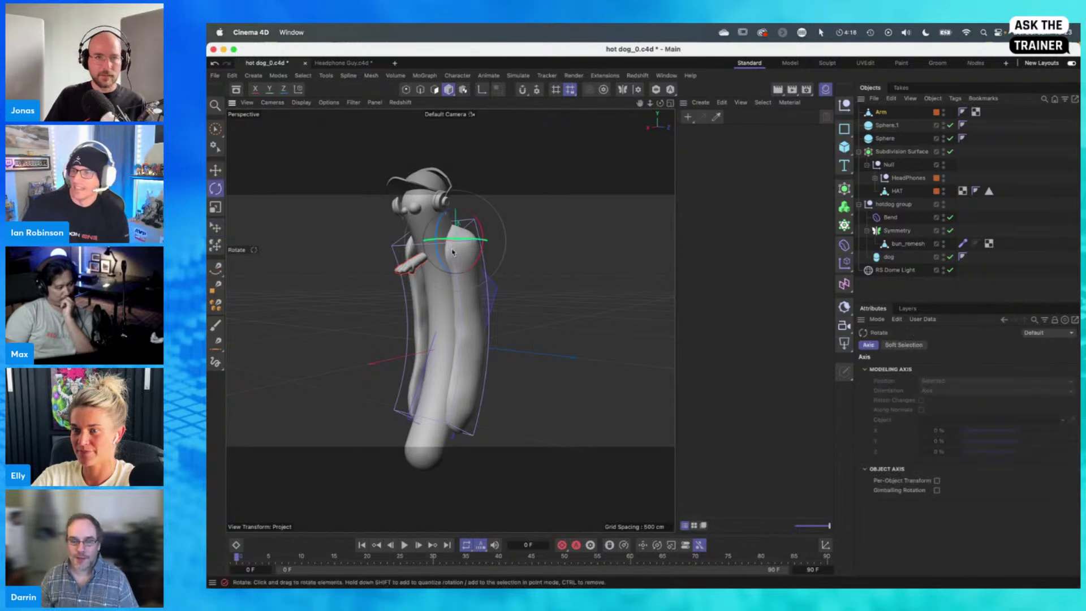
{"action": "left_click_drag", "start_coordinate": [454, 238], "coordinate": [567, 249]}
{"action": "key", "text": "e"}
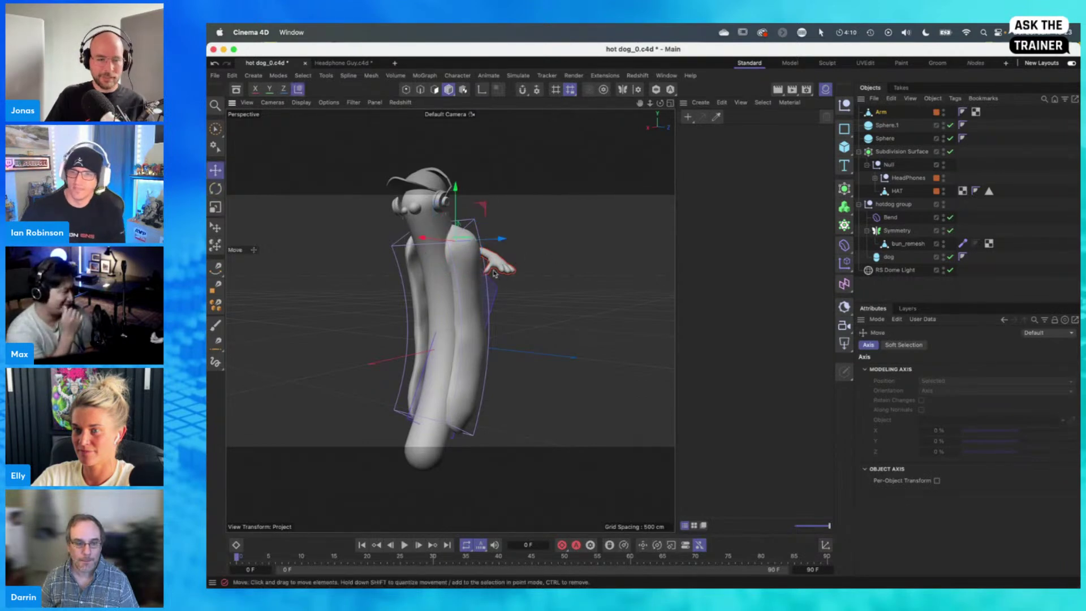
Shift the Arm outward from the bun, scale it up and lower it along the bun's side
{"action": "left_click_drag", "start_coordinate": [468, 368], "coordinate": [525, 350], "text": "alt"}
{"action": "left_click_drag", "start_coordinate": [494, 243], "coordinate": [516, 256]}
{"action": "key", "text": "t"}
{"action": "left_click_drag", "start_coordinate": [546, 373], "coordinate": [571, 373]}
{"action": "key", "text": "e"}
{"action": "left_click_drag", "start_coordinate": [480, 334], "coordinate": [476, 383]}
Move the Arm forward and in against the bun's side, and rotate it to angle further downward
{"action": "left_click_drag", "start_coordinate": [500, 432], "coordinate": [370, 439], "text": "alt"}
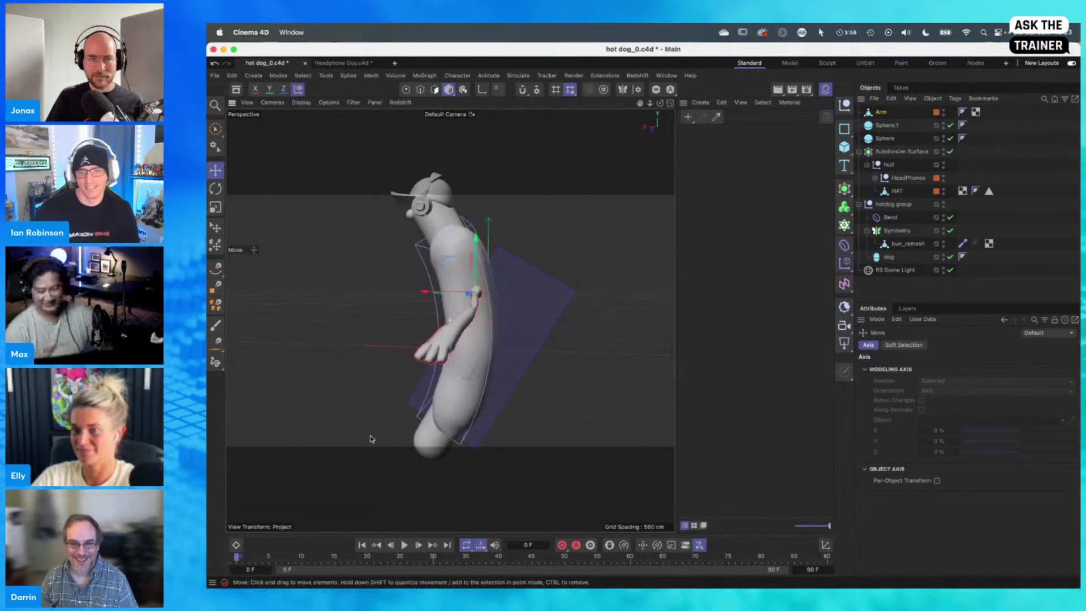
{"action": "left_click_drag", "start_coordinate": [428, 292], "coordinate": [403, 293]}
{"action": "left_click_drag", "start_coordinate": [491, 351], "coordinate": [621, 344], "text": "alt"}
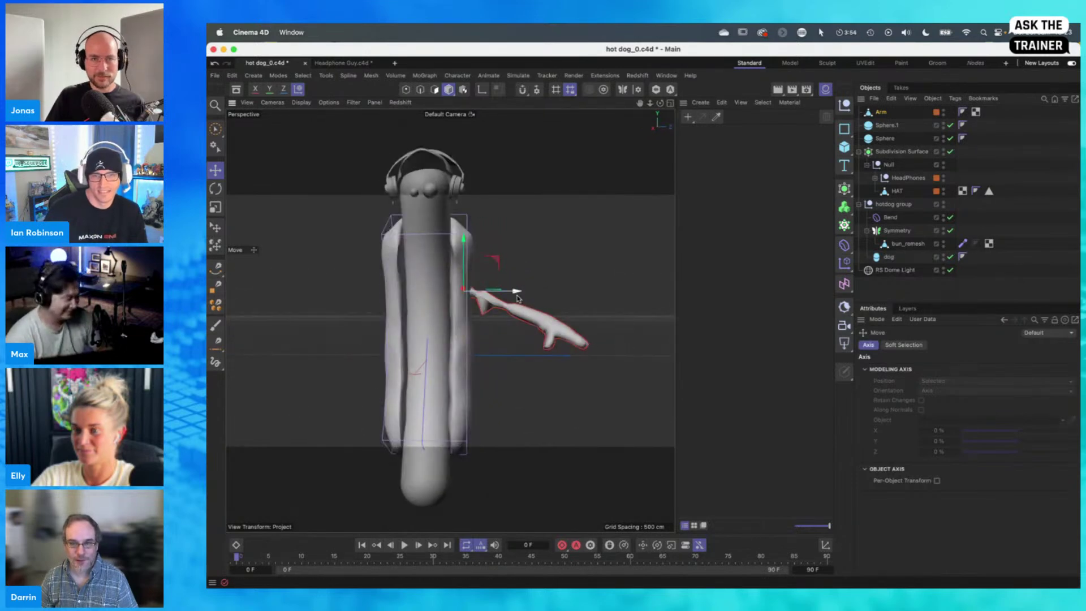
{"action": "left_click_drag", "start_coordinate": [510, 293], "coordinate": [498, 280]}
{"action": "key", "text": "r"}
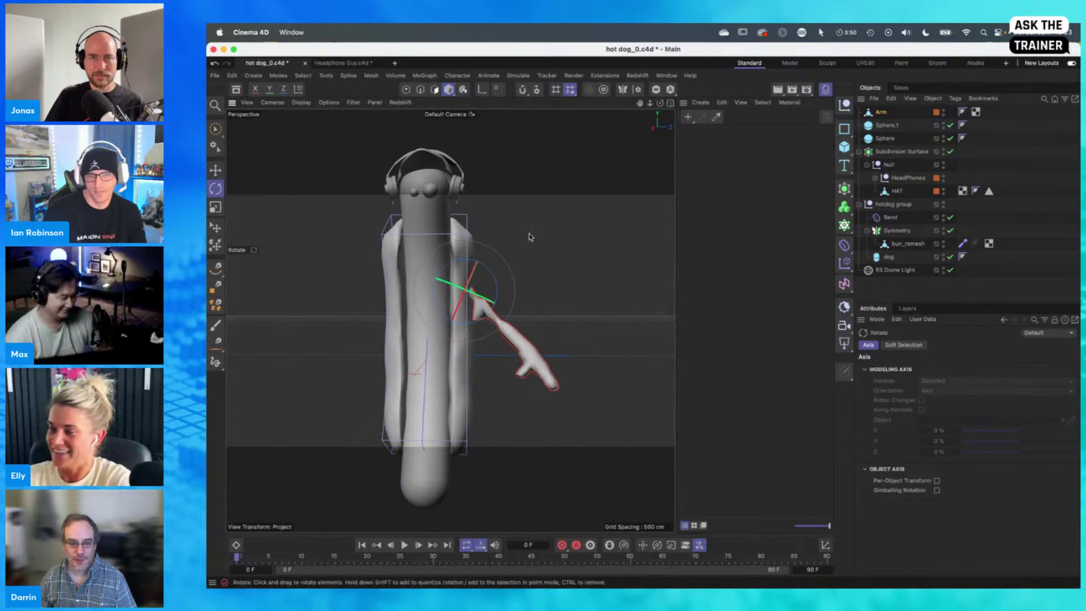
Add a Symmetry generator over the Arm and mirror it across Z only, with direction + to -
{"action": "left_click", "coordinate": [844, 225]}
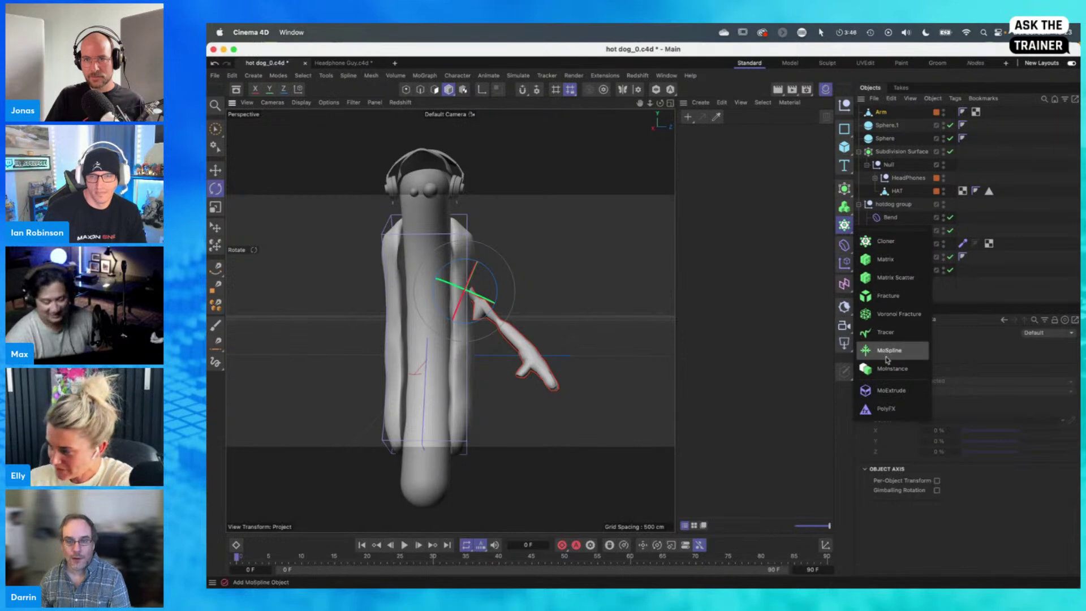
{"action": "left_click", "coordinate": [846, 191]}
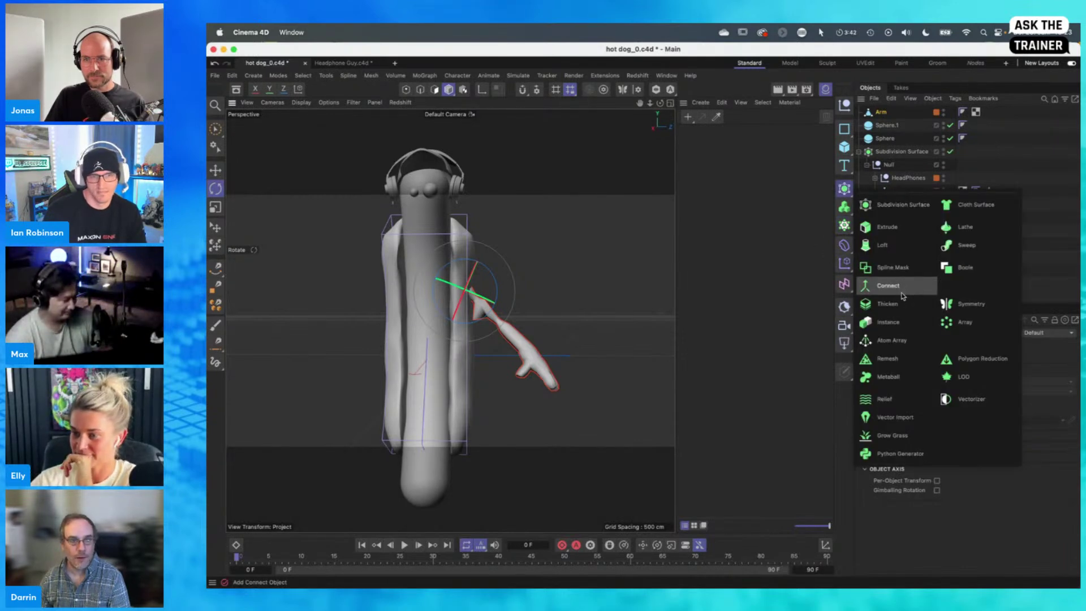
{"action": "left_click", "coordinate": [961, 305]}
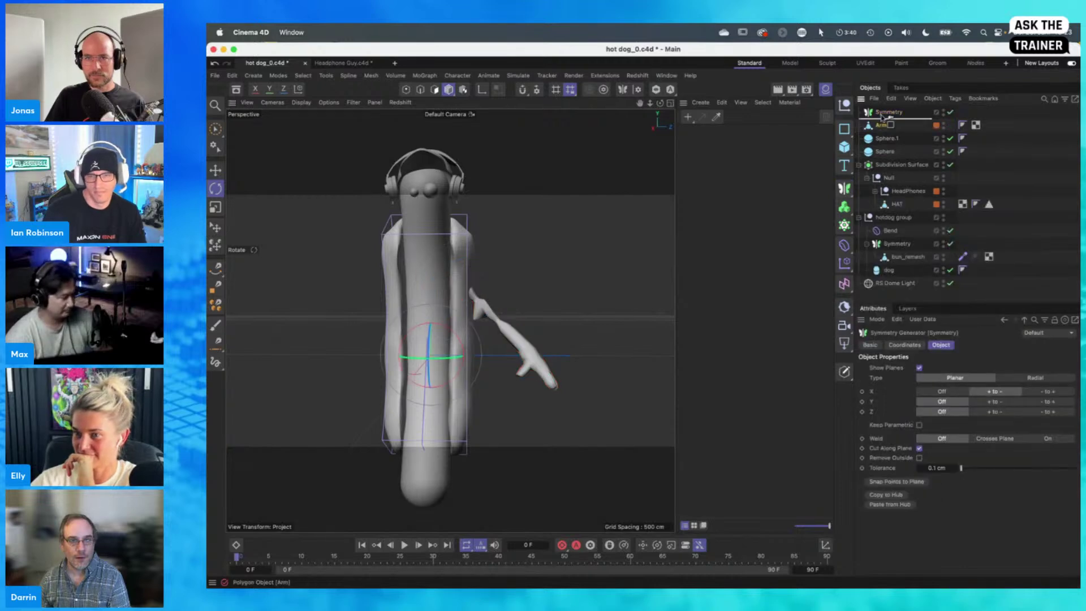
{"action": "left_click_drag", "start_coordinate": [883, 116], "coordinate": [884, 116]}
{"action": "left_click", "coordinate": [883, 114]}
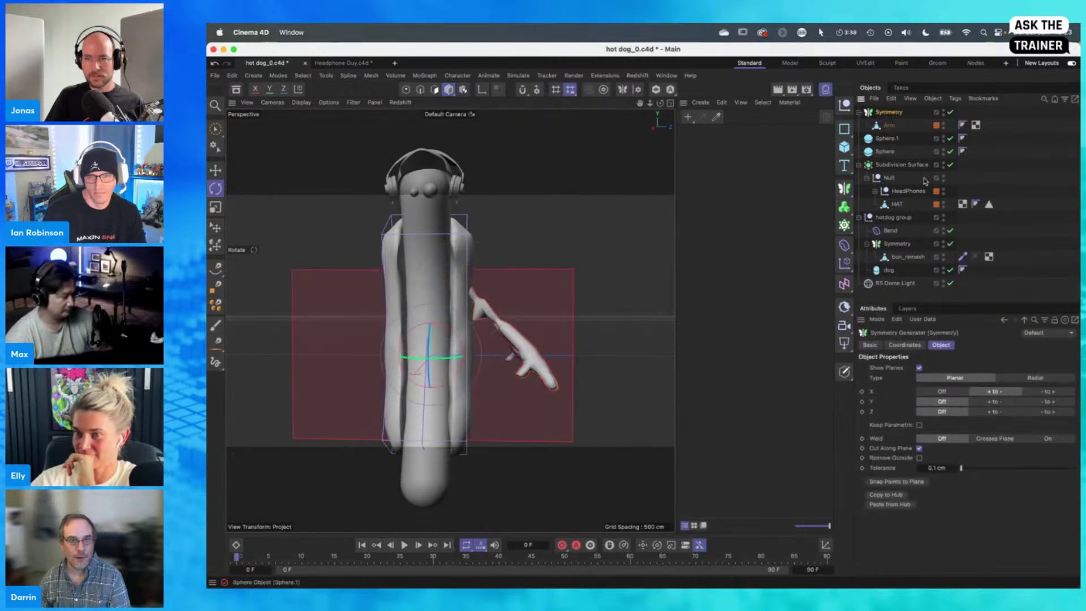
{"action": "left_click", "coordinate": [956, 392]}
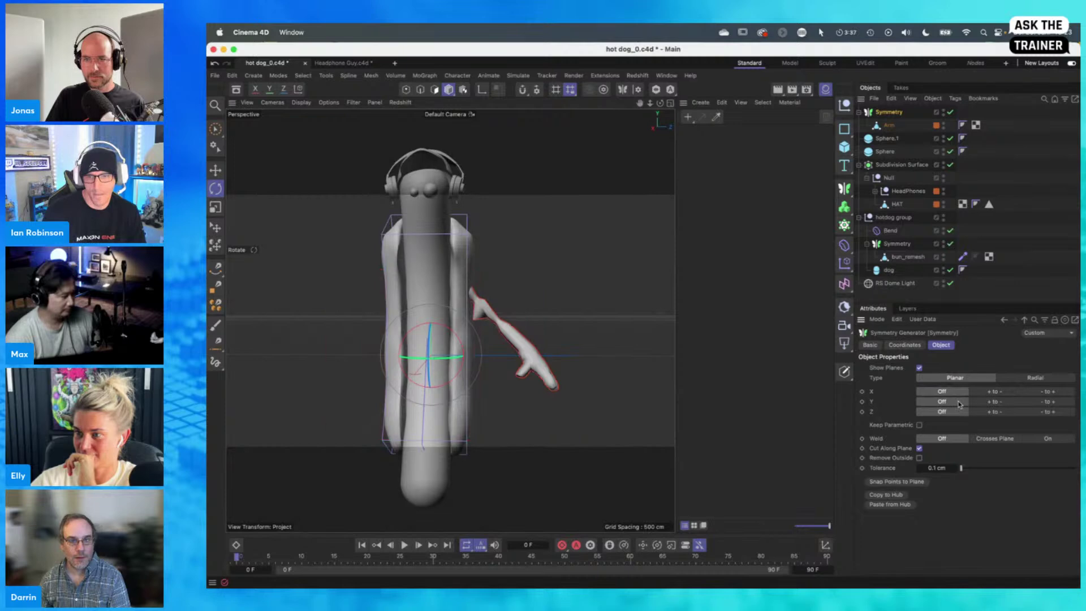
{"action": "left_click", "coordinate": [995, 412]}
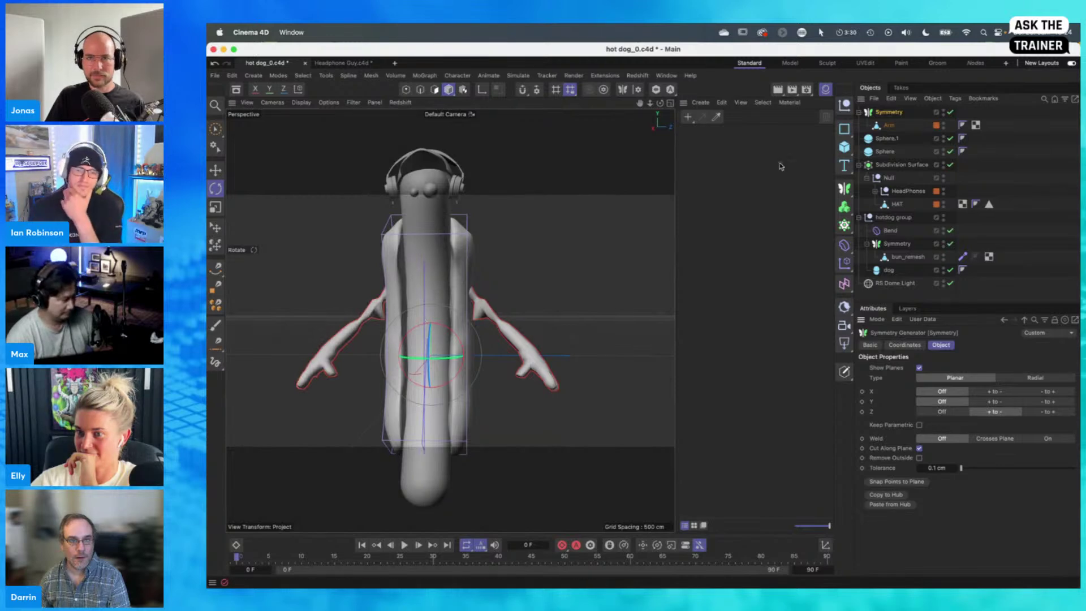
Move the arm's Symmetry into the Null under the Subdivision Surface and check the smoothed arms from the side
{"action": "left_click_drag", "start_coordinate": [903, 157], "coordinate": [893, 177]}
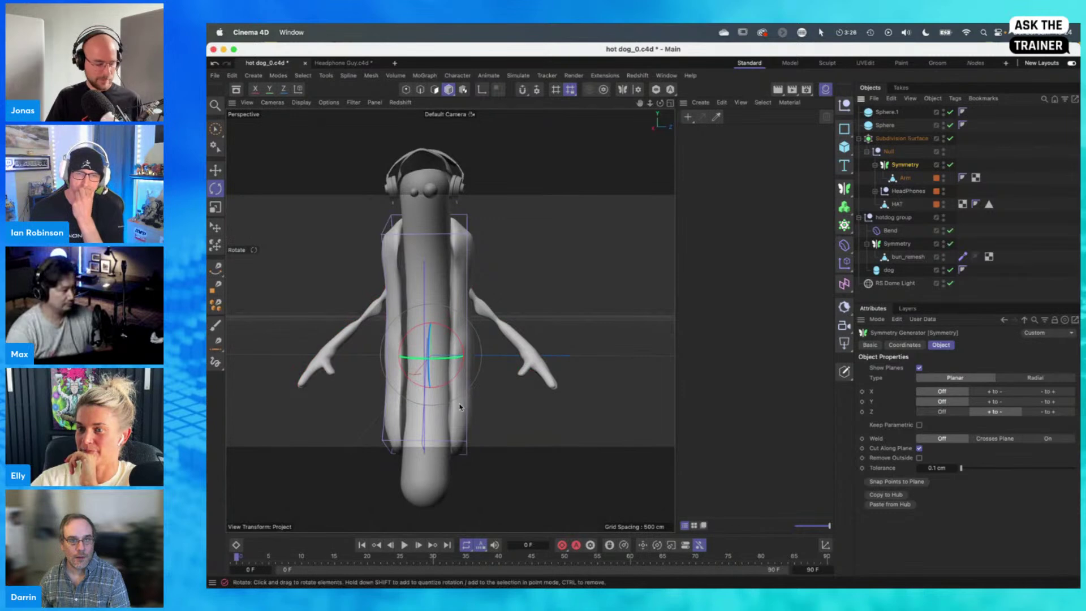
{"action": "left_click_drag", "start_coordinate": [458, 405], "coordinate": [325, 388], "text": "alt"}
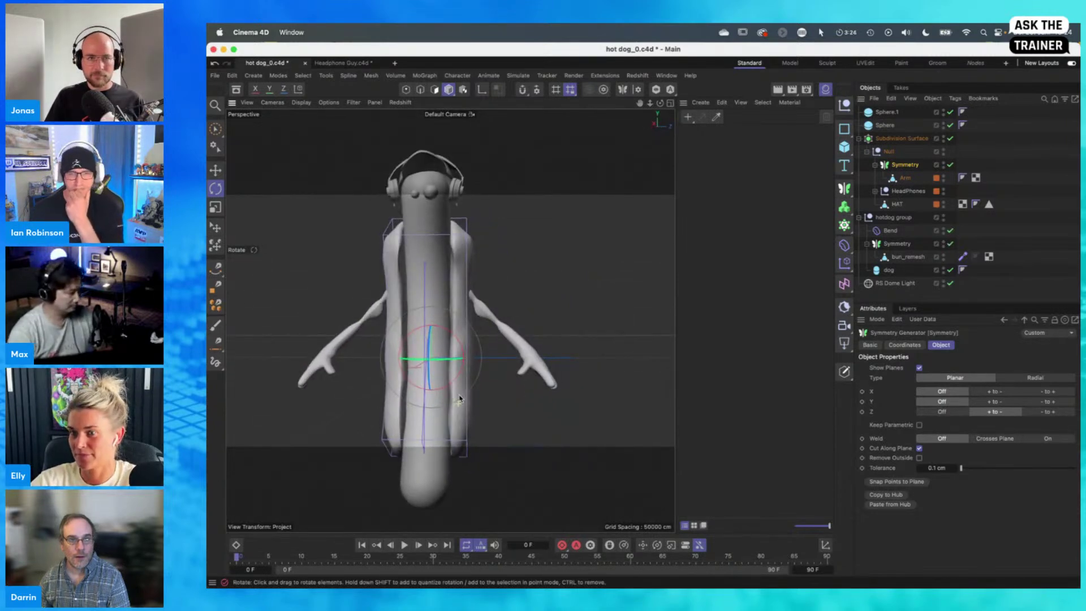
{"action": "left_click_drag", "start_coordinate": [460, 398], "coordinate": [542, 323], "text": "alt"}
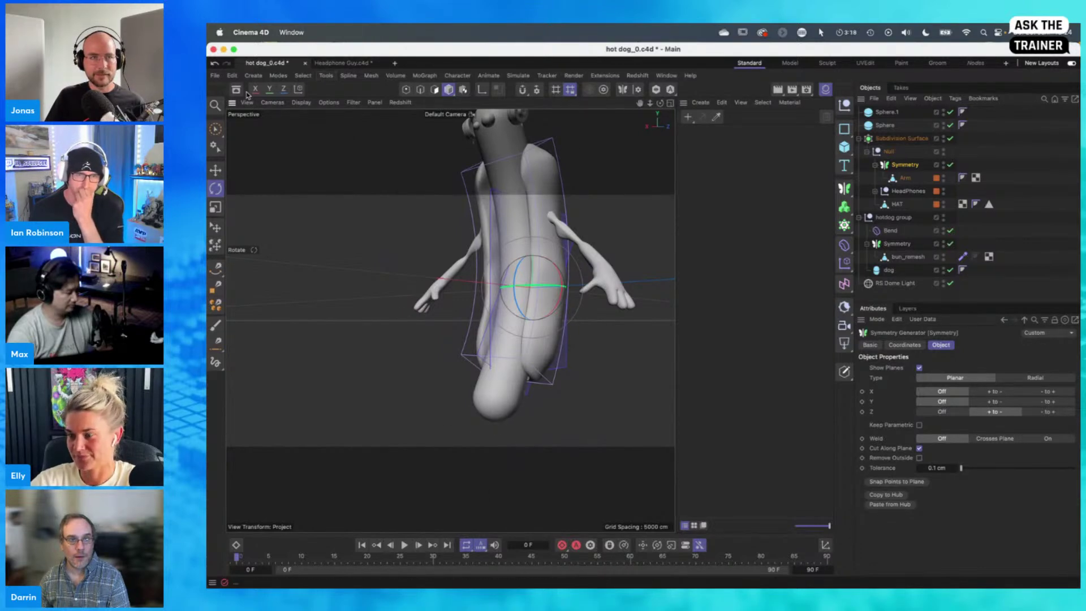
Create a new document and load the Don.c4d character scene from the Asset Browser's character results
{"action": "key", "text": "super+n"}
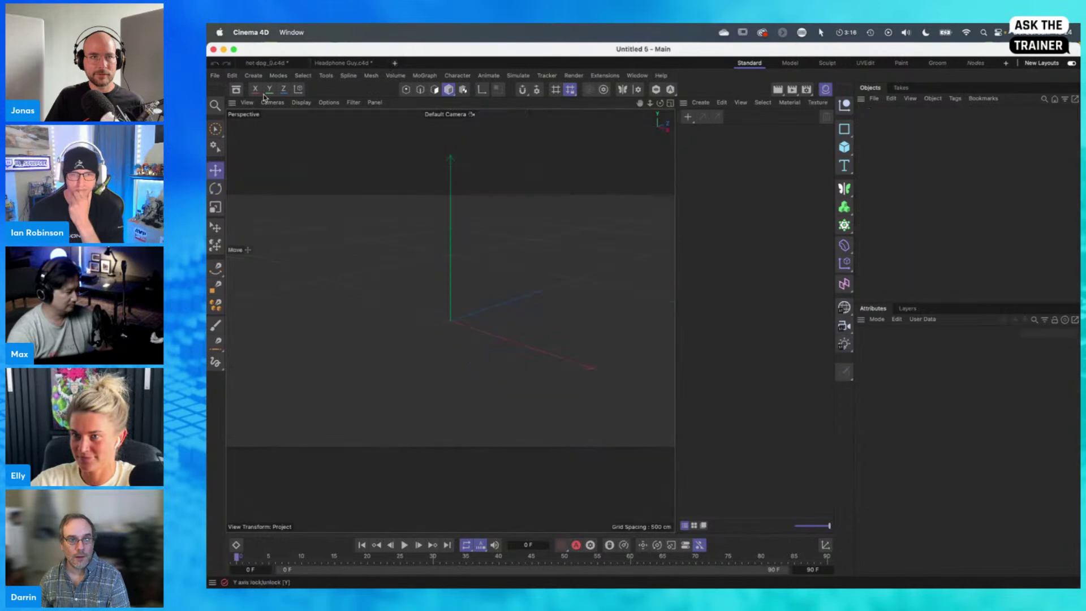
{"action": "left_click", "coordinate": [236, 90]}
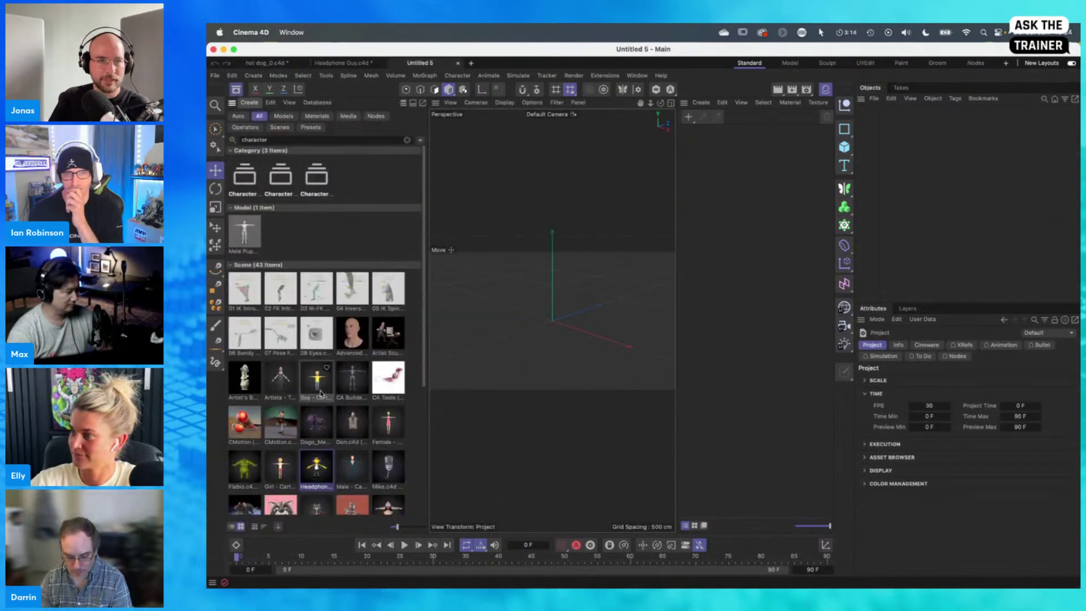
{"action": "scroll", "coordinate": [318, 399], "scroll_direction": "down", "scroll_amount": 1}
{"action": "scroll", "coordinate": [318, 399], "scroll_direction": "down", "scroll_amount": 3}
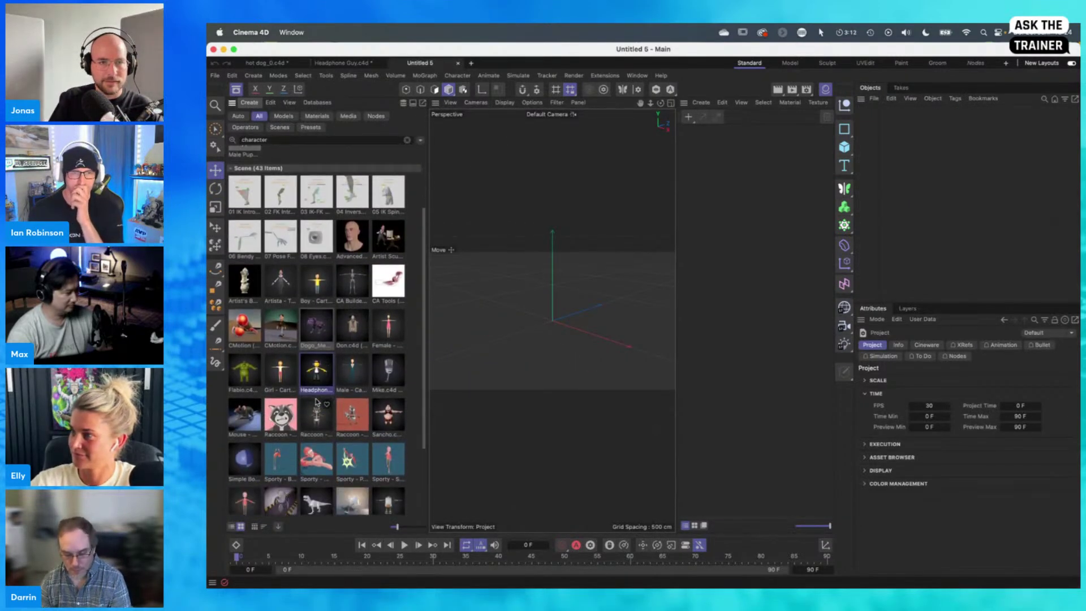
{"action": "double_click", "coordinate": [351, 333]}
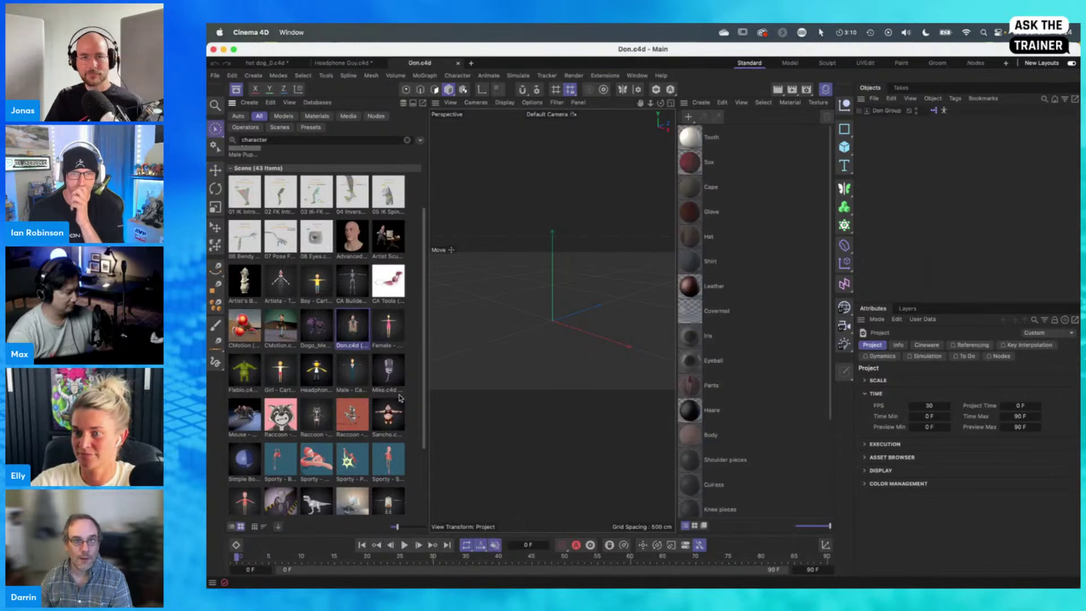
{"action": "left_click", "coordinate": [236, 90]}
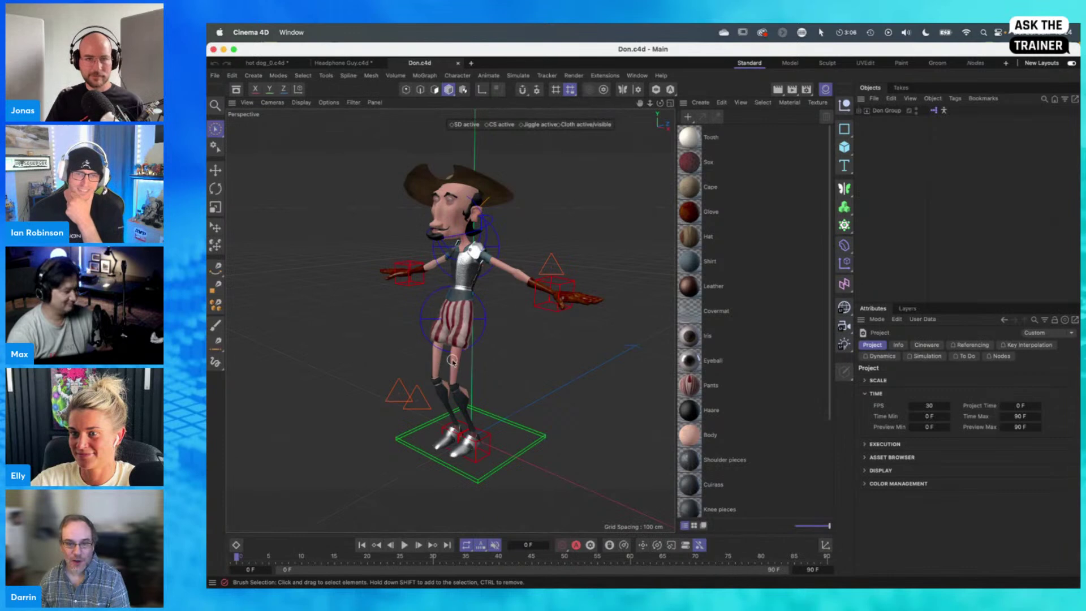
Take Don SD out of the Don Group, delete the rest of the group and expand Don SD
{"action": "left_click_drag", "start_coordinate": [467, 368], "coordinate": [499, 318], "text": "alt"}
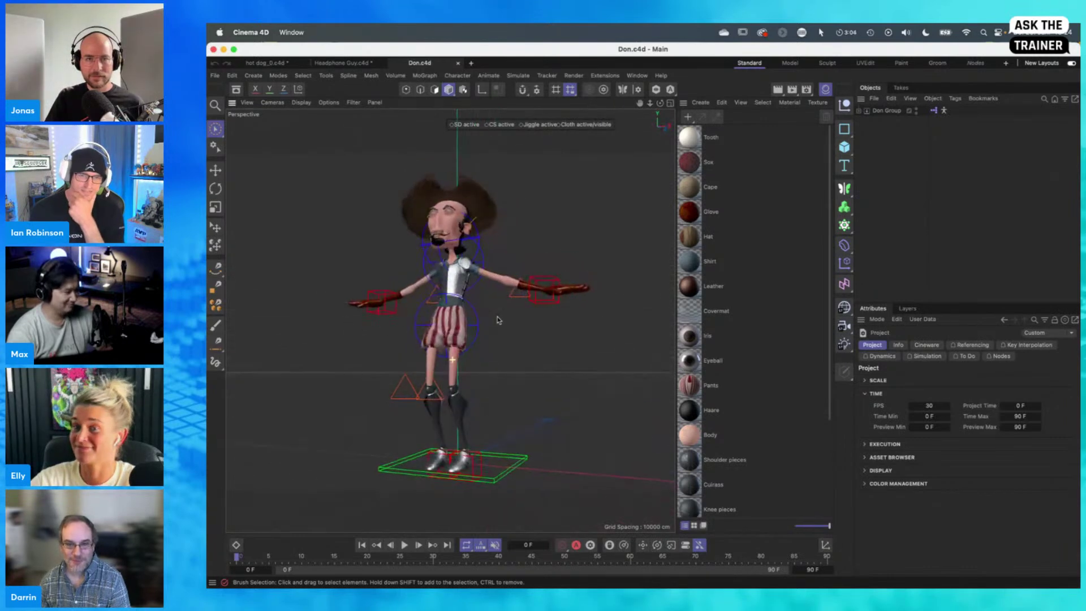
{"action": "left_click", "coordinate": [858, 112]}
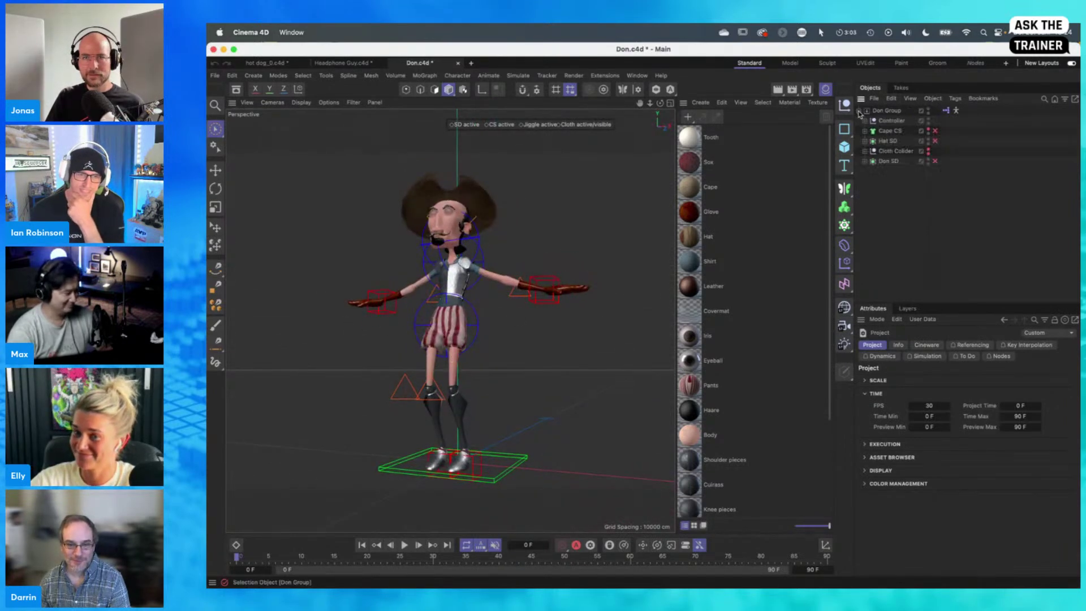
{"action": "left_click", "coordinate": [887, 163]}
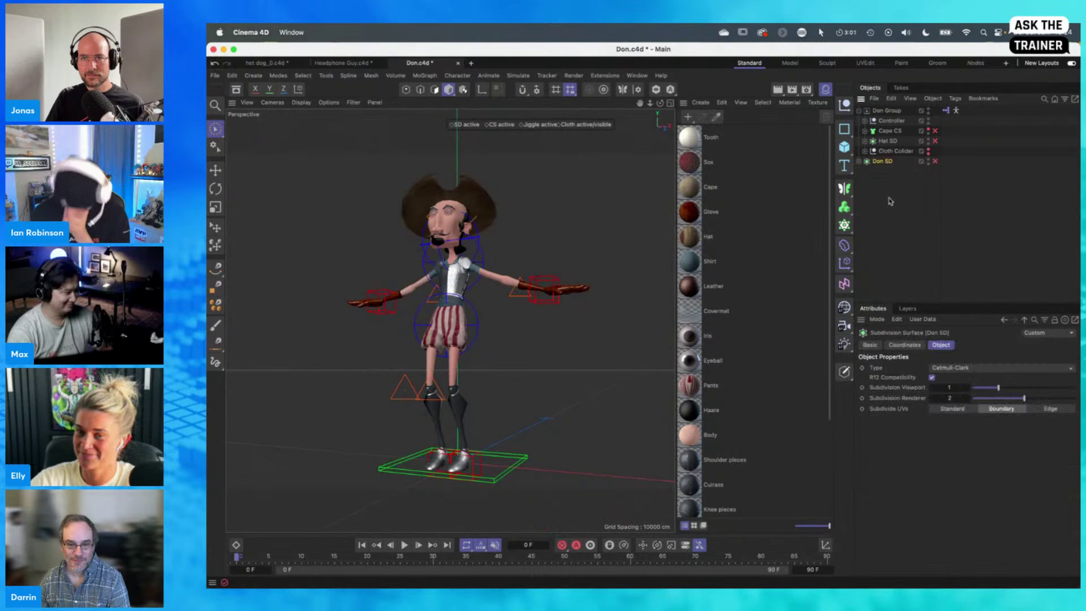
{"action": "left_click", "coordinate": [882, 112]}
{"action": "key", "text": "Delete"}
{"action": "left_click", "coordinate": [860, 112]}
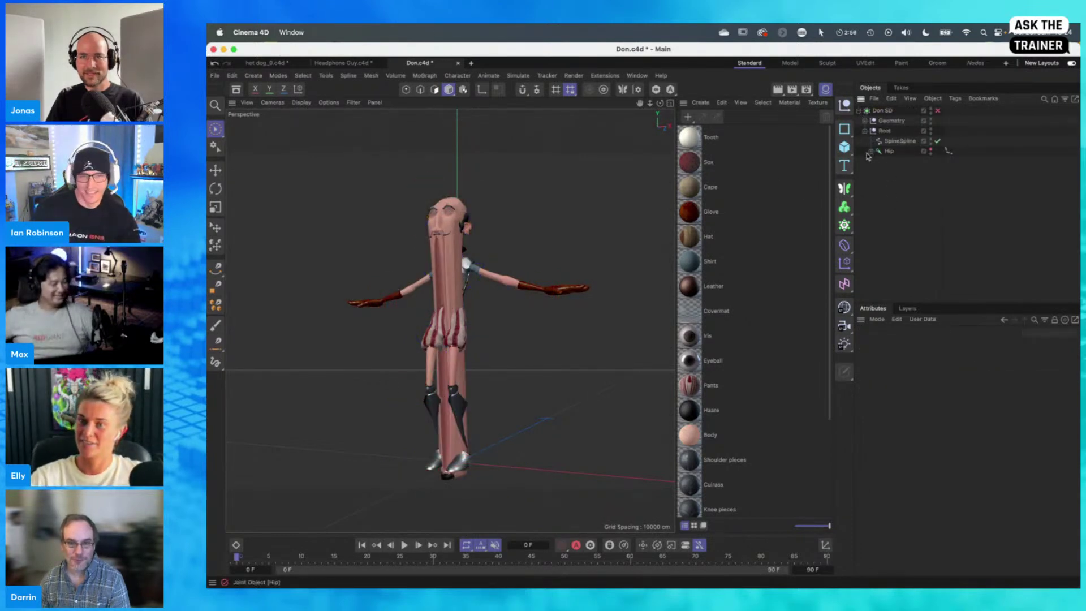
Delete the Root joint hierarchy from Don SD and the Skin object from its Geometry group
{"action": "left_click", "coordinate": [887, 152]}
{"action": "left_click", "coordinate": [883, 131]}
{"action": "key", "text": "Delete"}
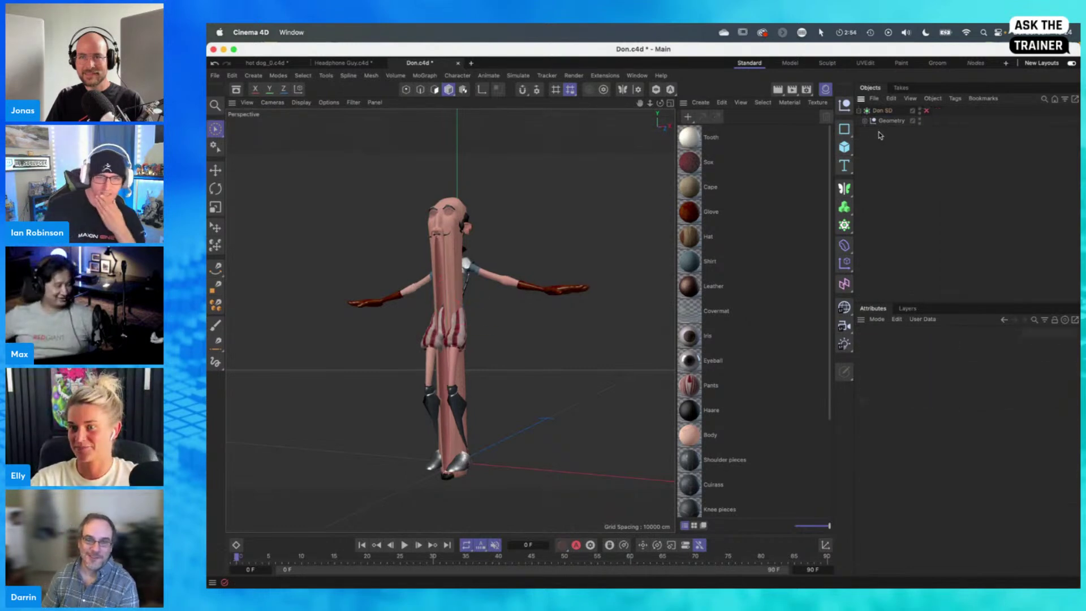
{"action": "left_click", "coordinate": [866, 122]}
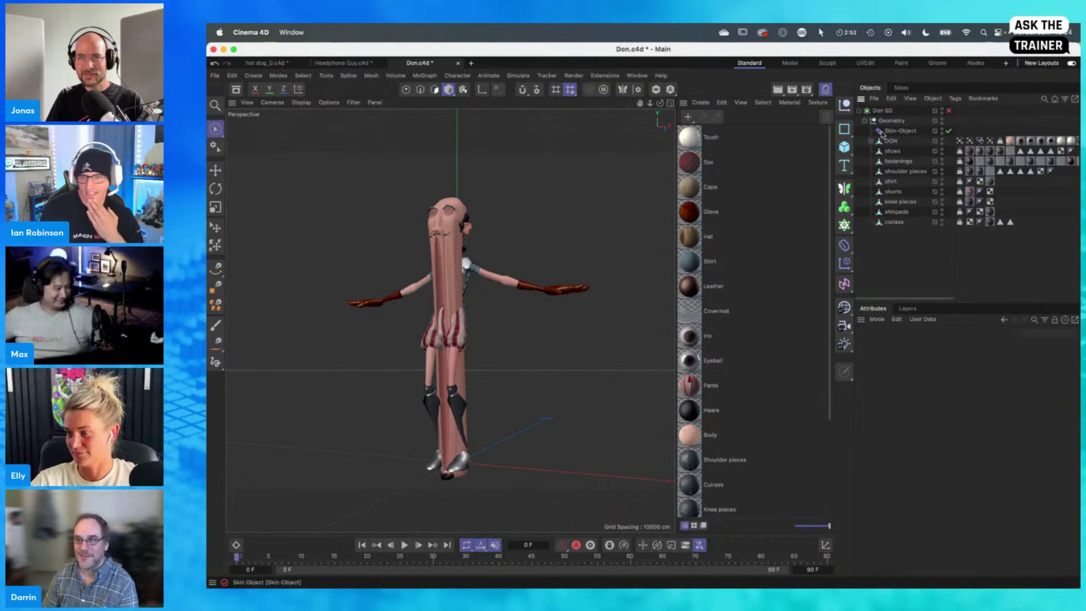
{"action": "key", "text": "Delete"}
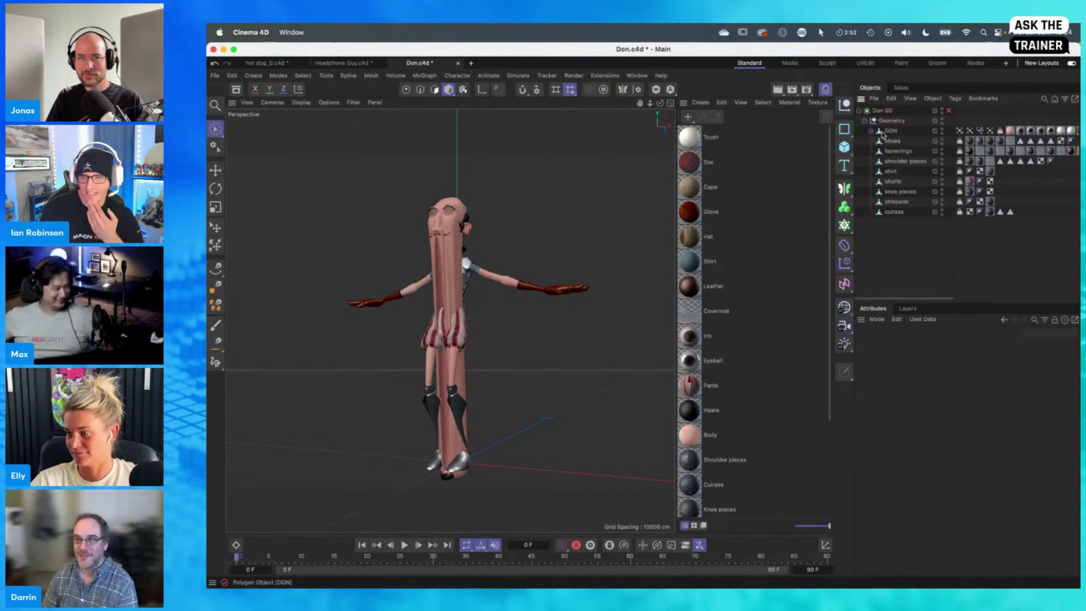
Delete the rig control tags from the DON mesh and the weight tags from all the geometry objects
{"action": "left_click", "coordinate": [981, 131]}
{"action": "key", "text": "Delete"}
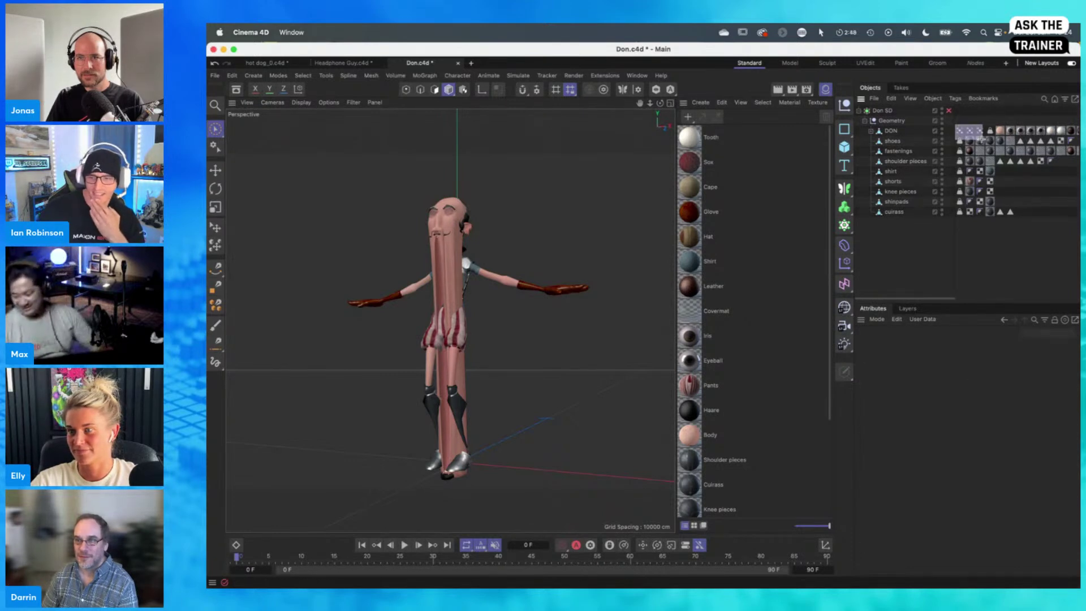
{"action": "key", "text": "Delete"}
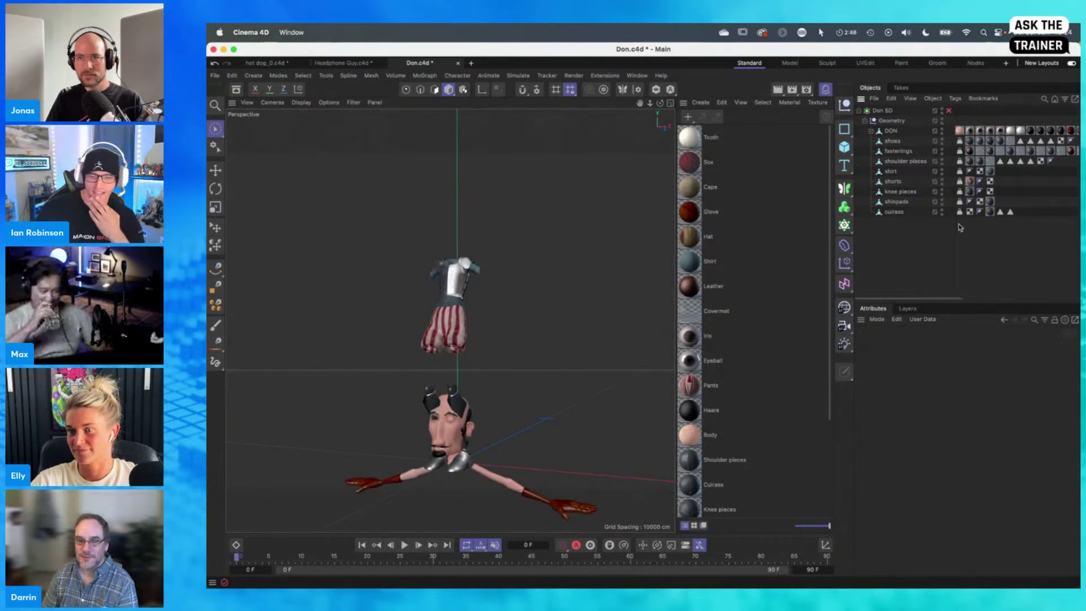
{"action": "left_click_drag", "start_coordinate": [955, 150], "coordinate": [956, 149]}
{"action": "key", "text": "Delete"}
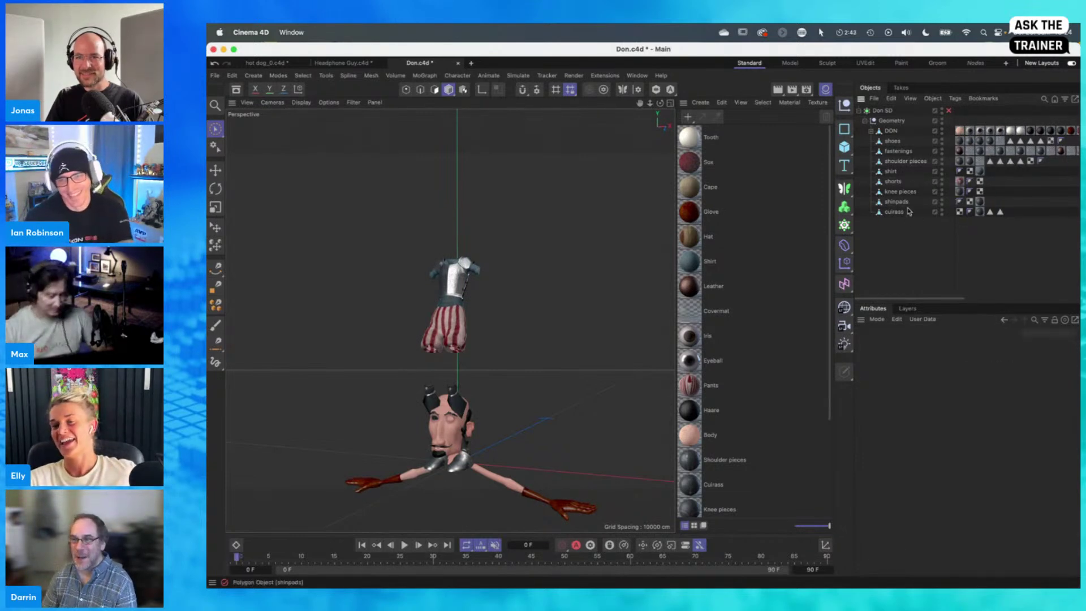
Delete the five Cluster deformers for the eyebrows, mouth and eyes from under the DON mesh
{"action": "left_click", "coordinate": [891, 131]}
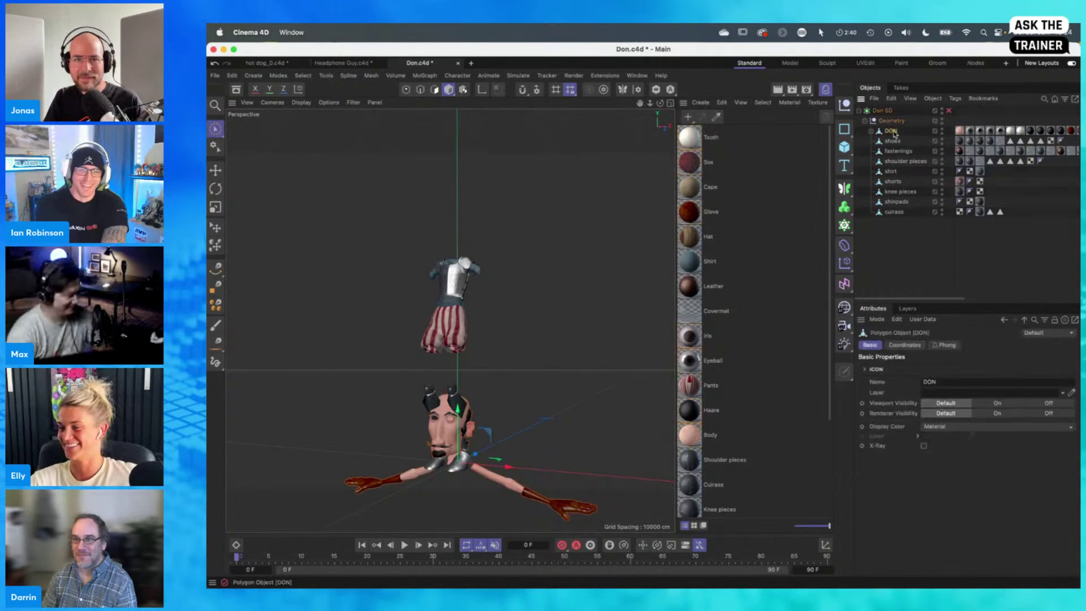
{"action": "left_click", "coordinate": [871, 130]}
{"action": "left_click", "coordinate": [914, 141]}
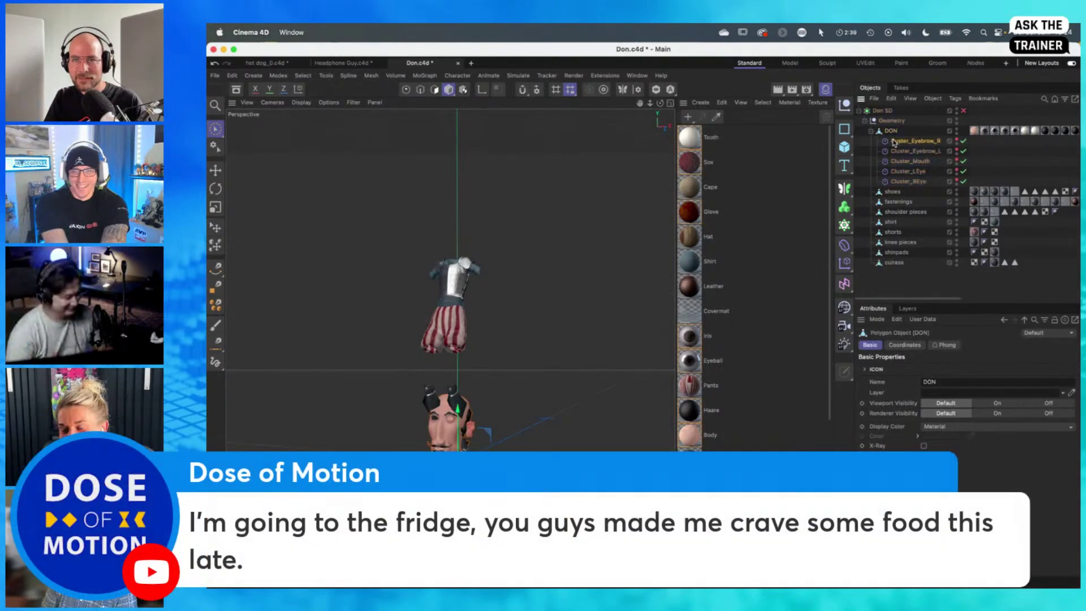
{"action": "left_click", "coordinate": [917, 181], "text": "shift"}
{"action": "key", "text": "Delete"}
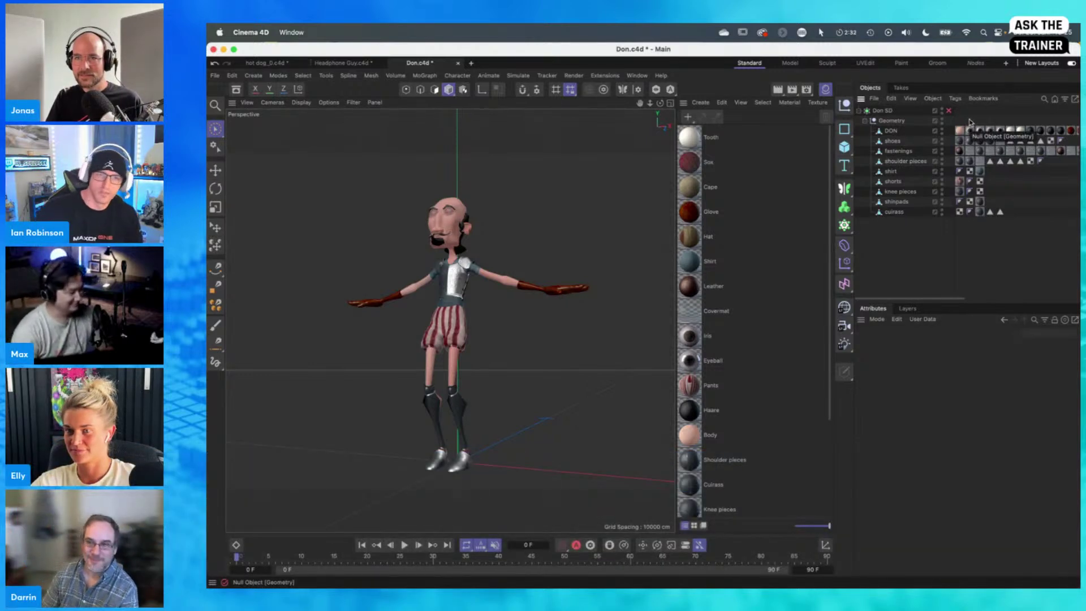
Delete all remaining material and selection tags from the objects in the Geometry group
{"action": "left_click_drag", "start_coordinate": [957, 116], "coordinate": [1074, 249]}
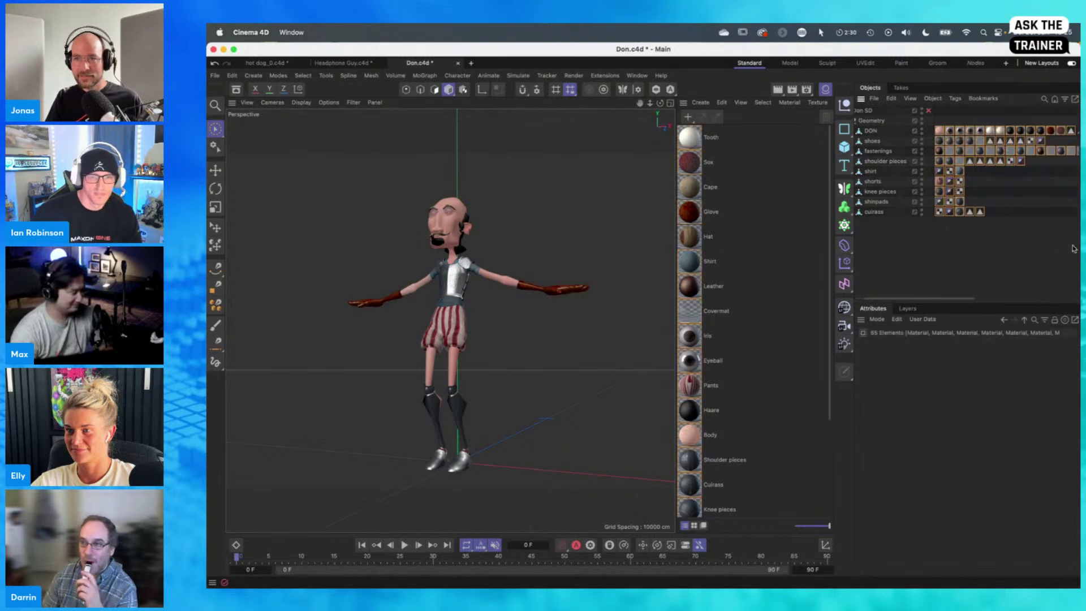
{"action": "key", "text": "Delete"}
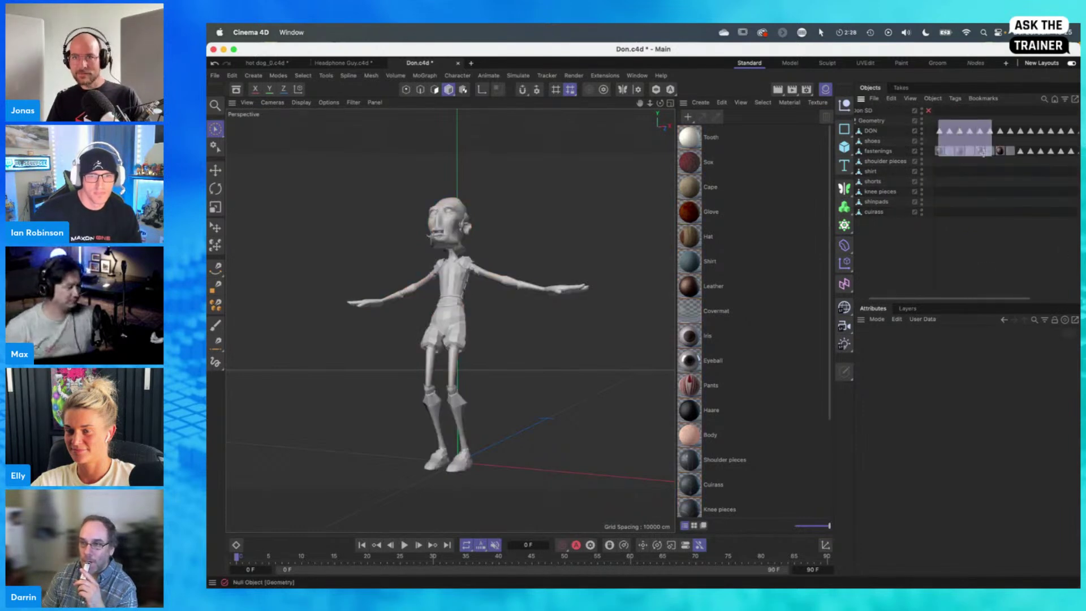
{"action": "left_click_drag", "start_coordinate": [960, 125], "coordinate": [1060, 175]}
{"action": "key", "text": "Delete"}
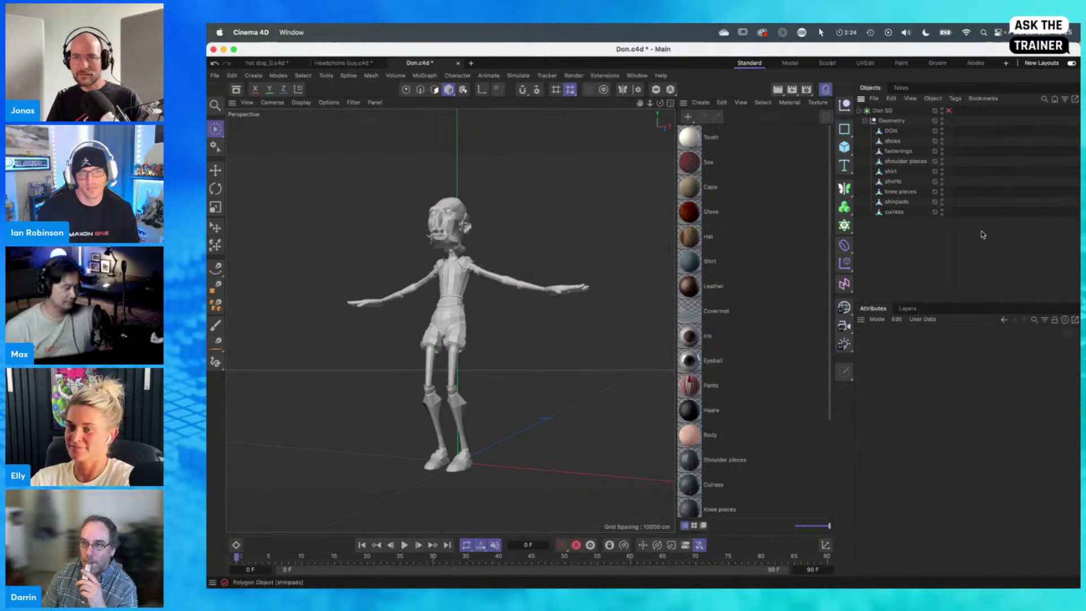
Delete the fastenings, shoulder pieces, shirt and knee pieces from the Geometry group
{"action": "left_click", "coordinate": [891, 132]}
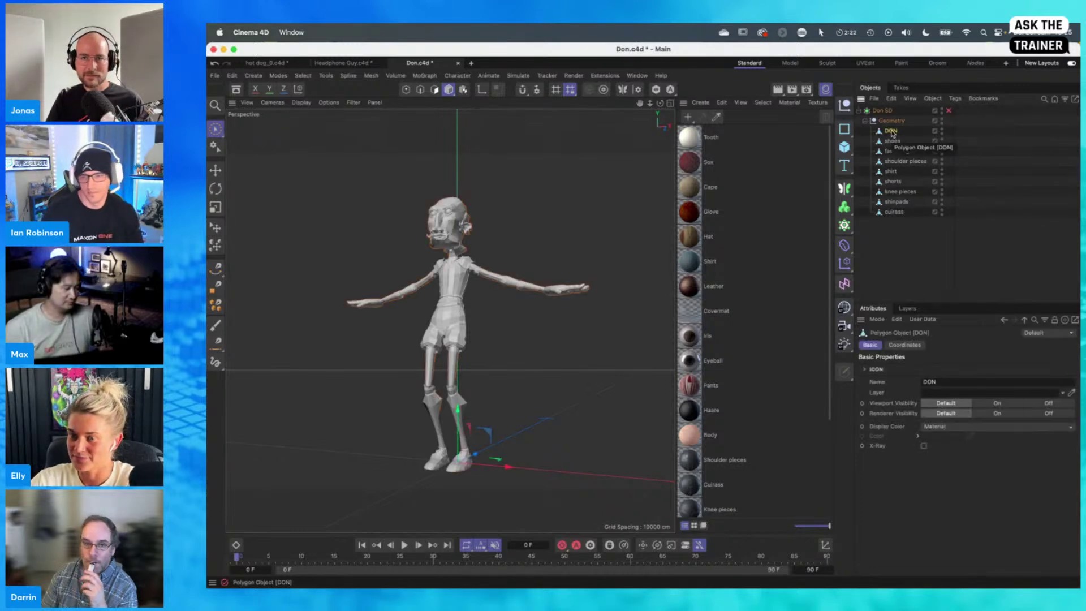
{"action": "left_click", "coordinate": [898, 152]}
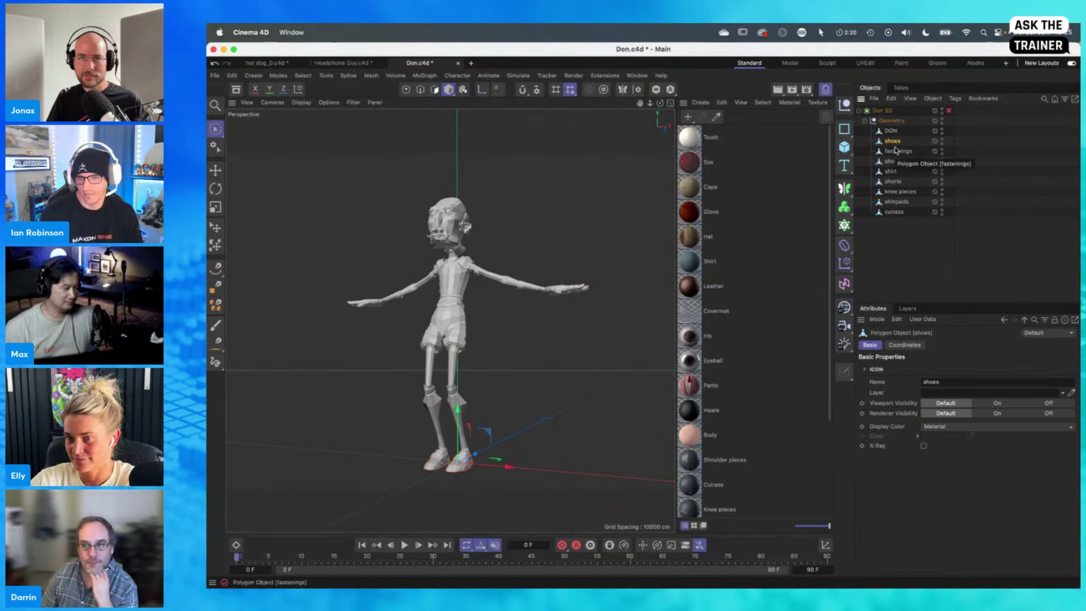
{"action": "key", "text": "Delete"}
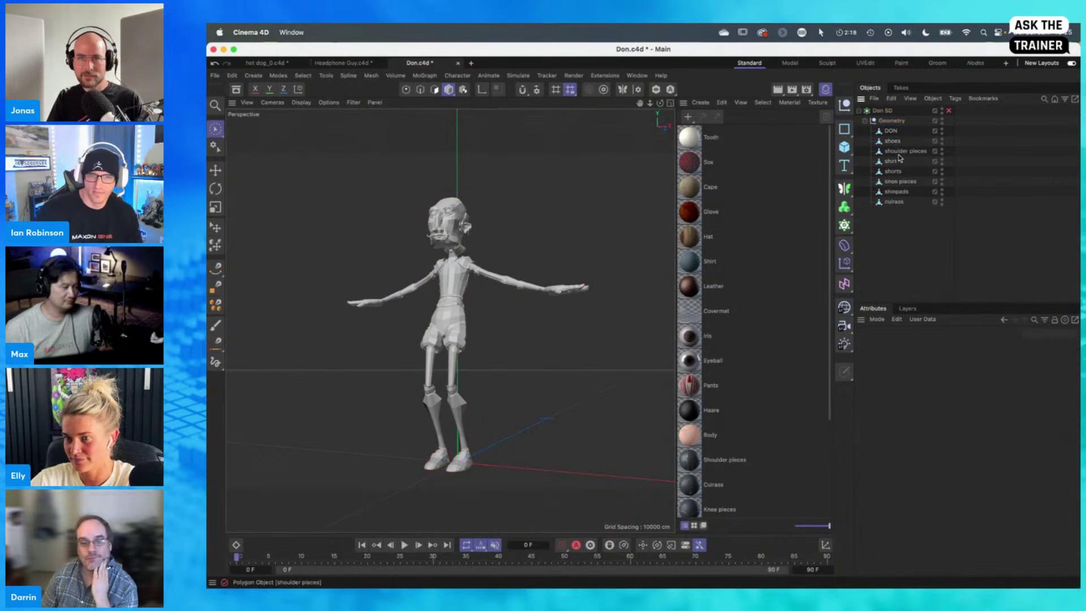
{"action": "left_click", "coordinate": [899, 152]}
{"action": "key", "text": "Delete"}
{"action": "left_click", "coordinate": [896, 152]}
{"action": "key", "text": "Delete"}
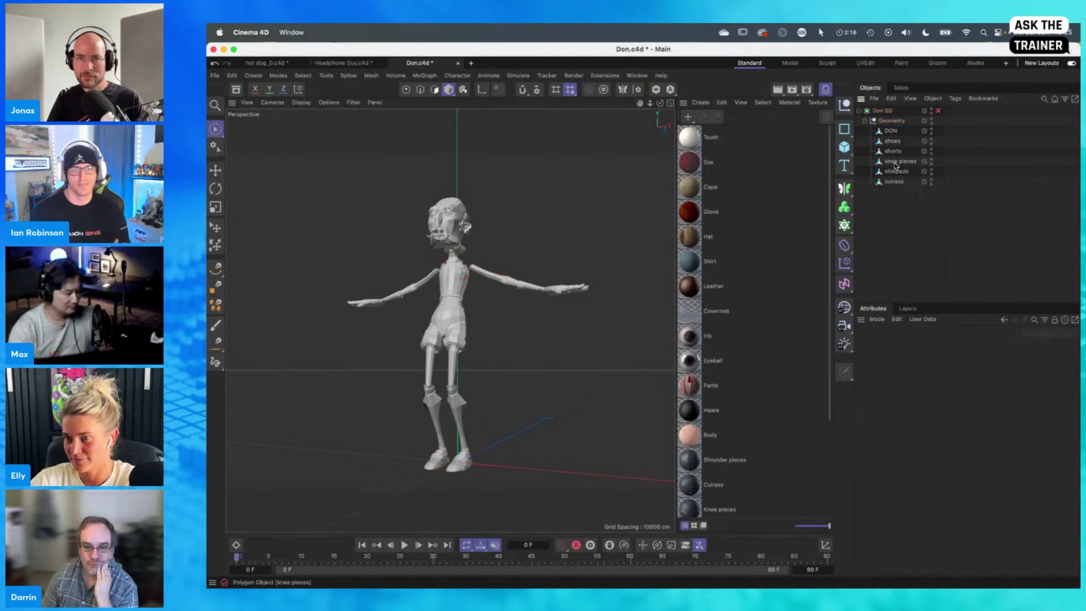
{"action": "left_click", "coordinate": [897, 162]}
{"action": "key", "text": "Delete"}
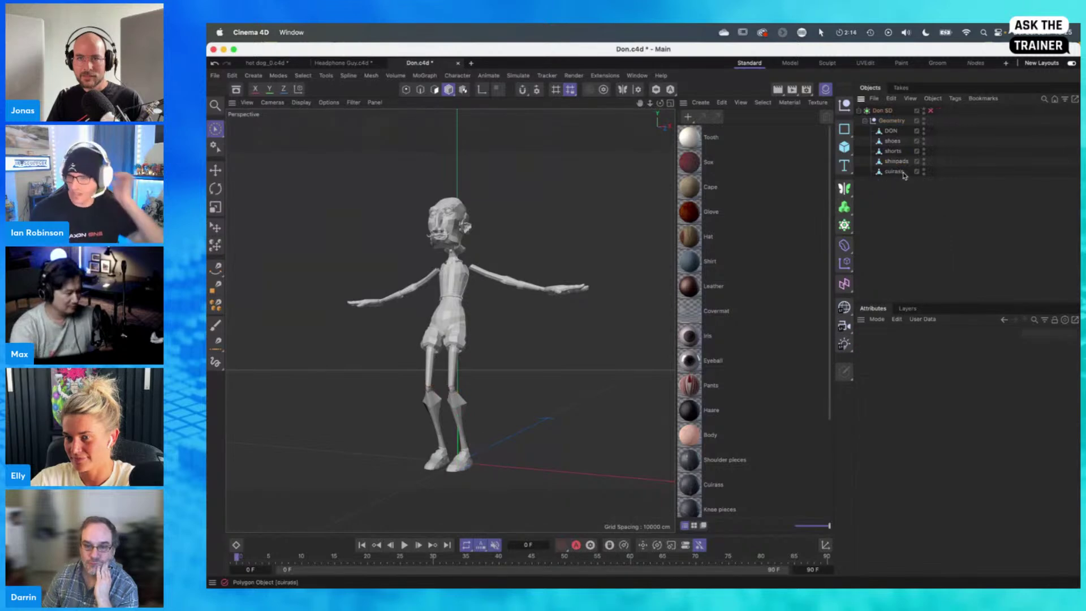
Delete the shin pads, cuirass and shorts from the Geometry group
{"action": "left_click", "coordinate": [900, 163]}
{"action": "key", "text": "Delete"}
{"action": "left_click", "coordinate": [898, 164]}
{"action": "key", "text": "Delete"}
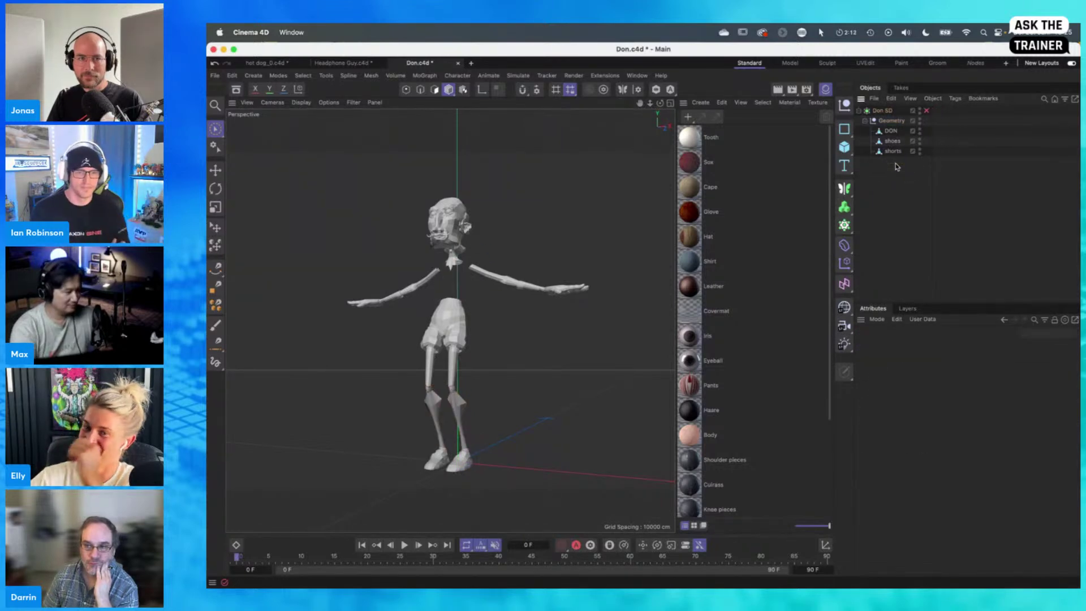
{"action": "left_click", "coordinate": [453, 318]}
{"action": "key", "text": "Delete"}
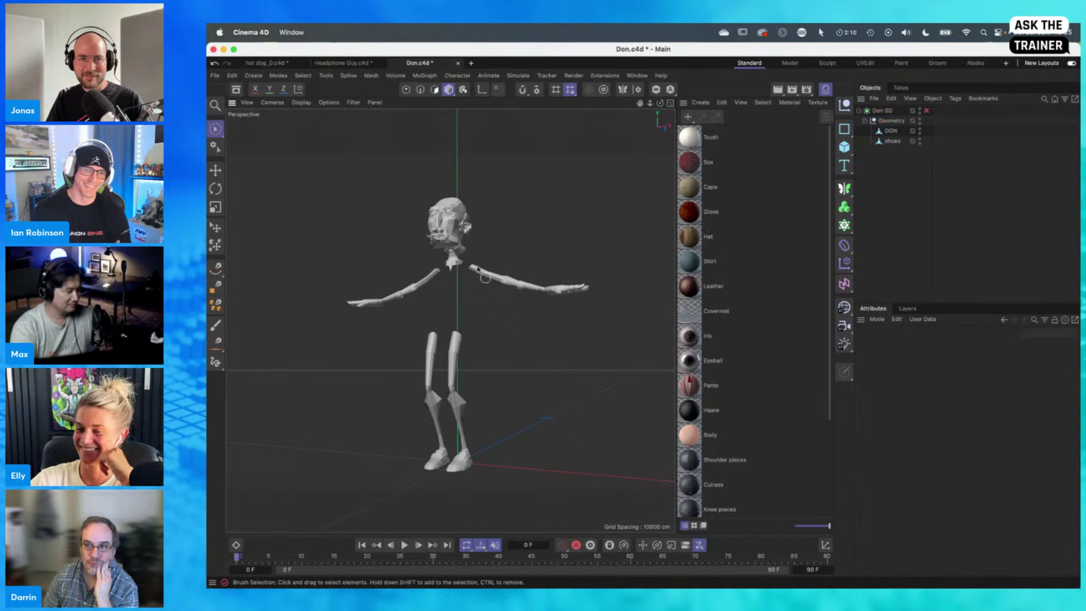
Delete the head, neck and arm polygons of the DON mesh, keeping only its legs
{"action": "left_click", "coordinate": [468, 228]}
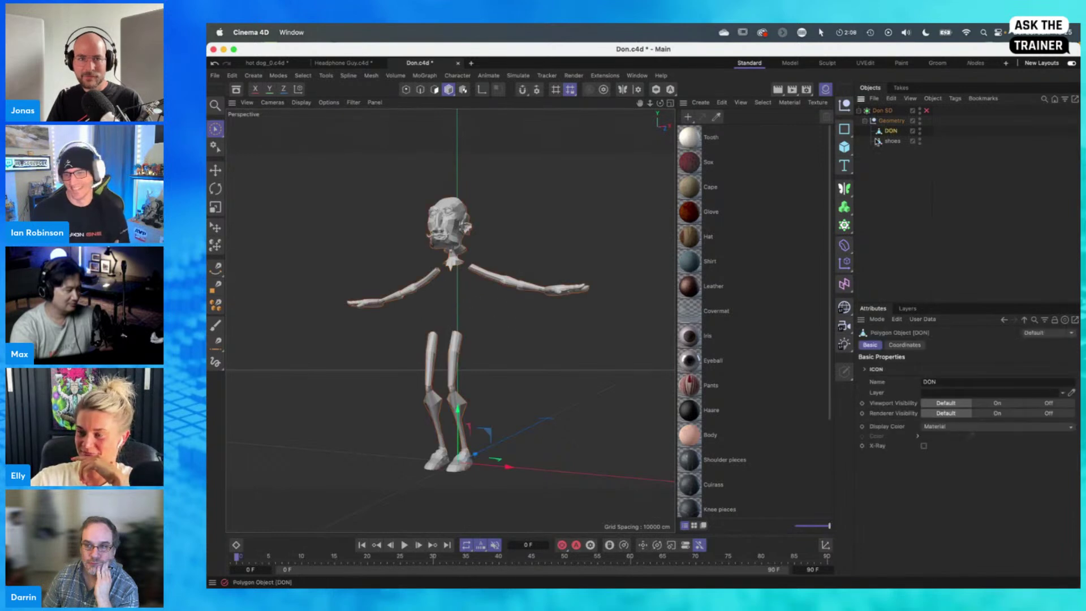
{"action": "key", "text": "0"}
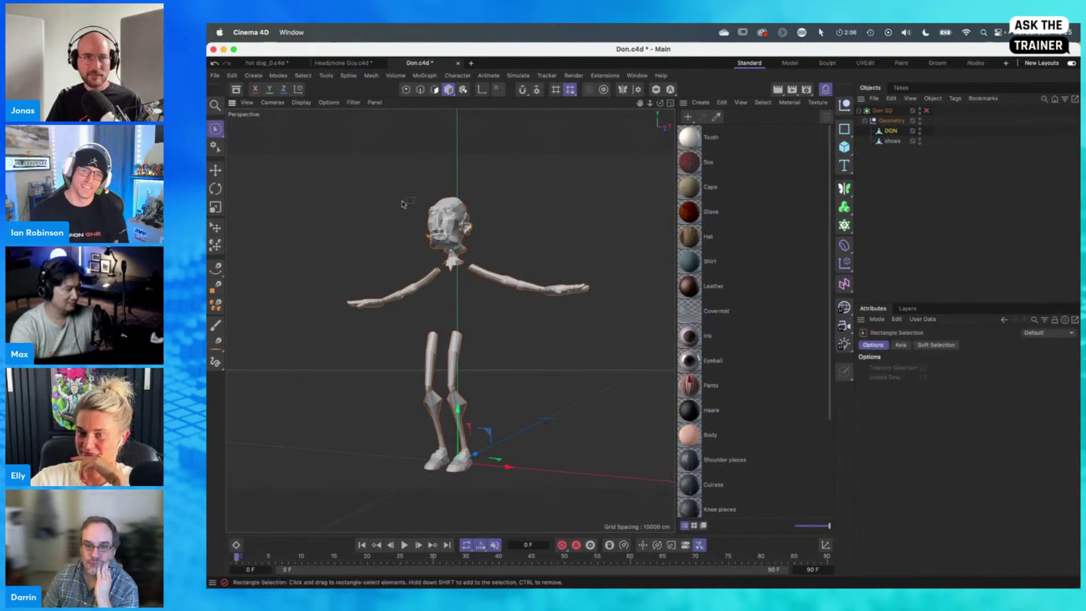
{"action": "mouse_move", "coordinate": [335, 172]}
{"action": "left_mouse_down"}
{"action": "mouse_move", "coordinate": [501, 291]}
{"action": "mouse_move", "coordinate": [633, 329]}
{"action": "left_mouse_up"}
{"action": "left_click", "coordinate": [434, 89]}
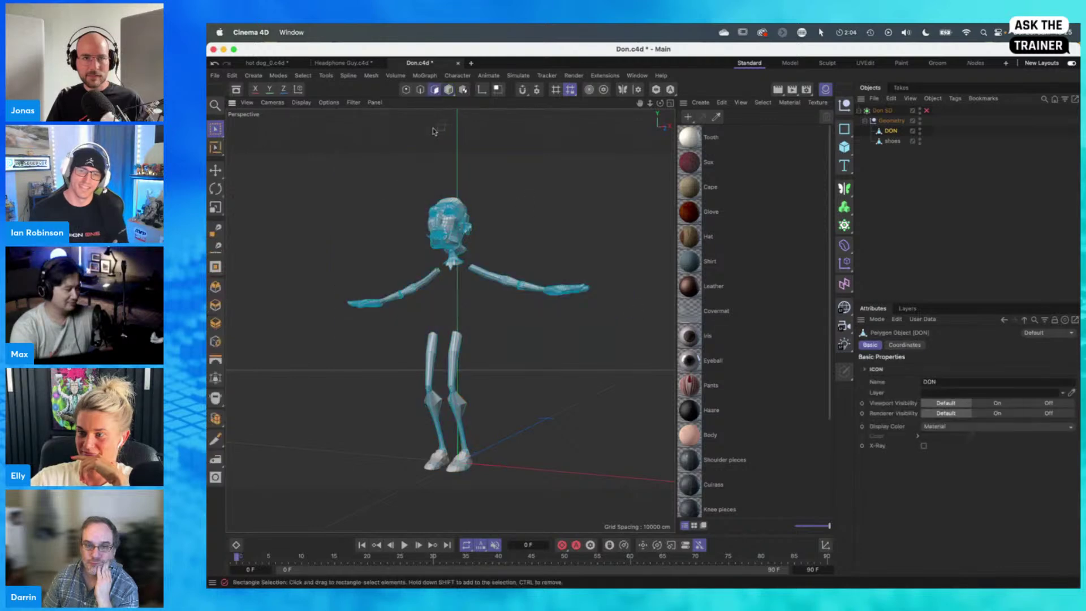
{"action": "left_click_drag", "start_coordinate": [312, 148], "coordinate": [621, 315]}
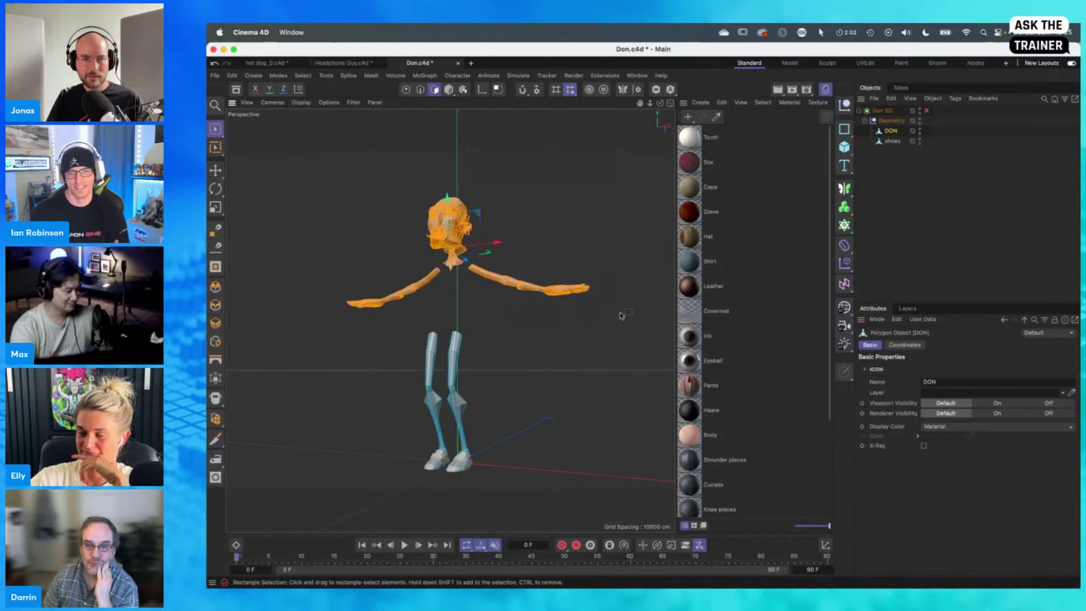
{"action": "key", "text": "Delete"}
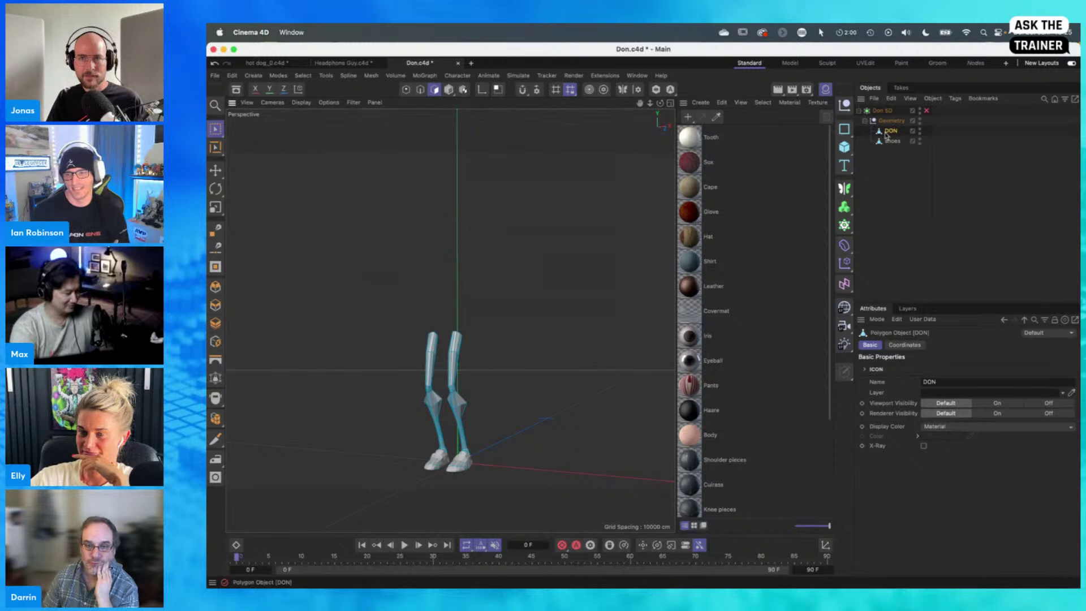
Re-enable the Don SD subdivision and add a Phong tag to the DON mesh, copying it to the shoes
{"action": "left_click", "coordinate": [928, 111]}
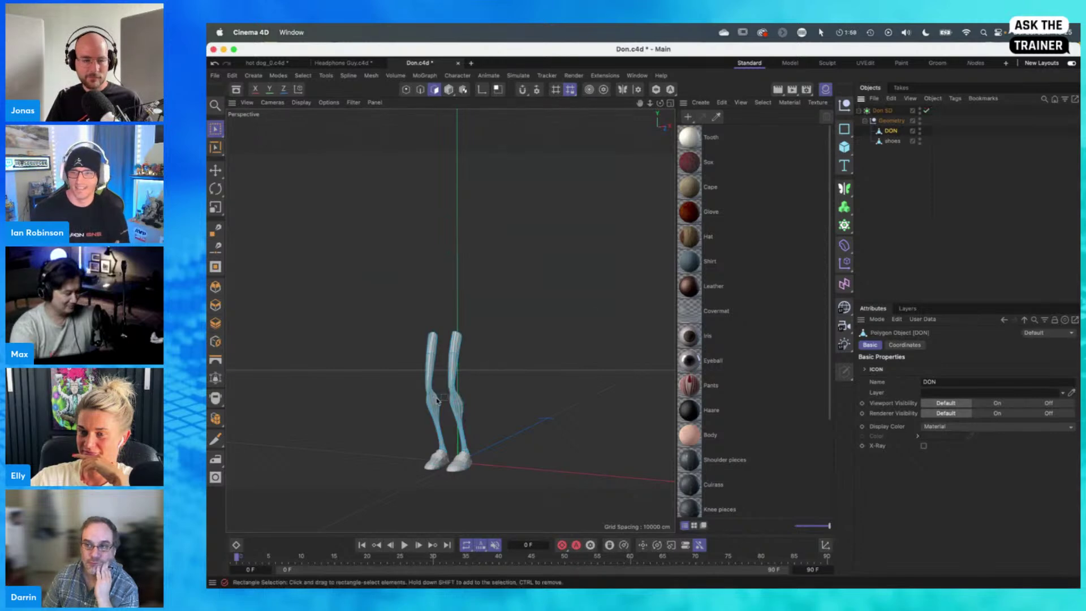
{"action": "left_click", "coordinate": [881, 180]}
{"action": "right_click", "coordinate": [898, 132]}
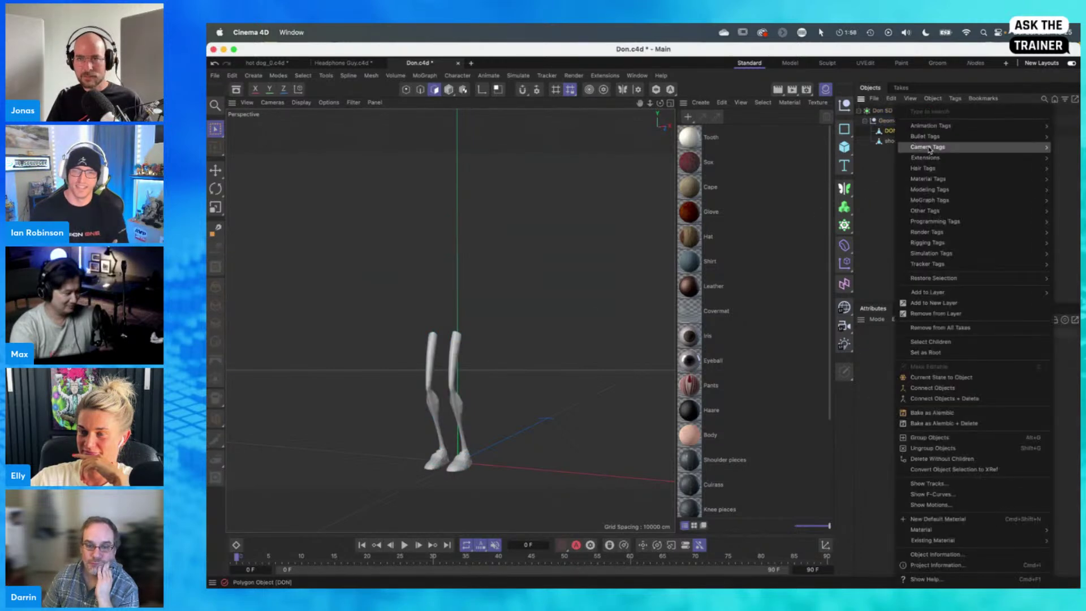
{"action": "mouse_move", "coordinate": [926, 236]}
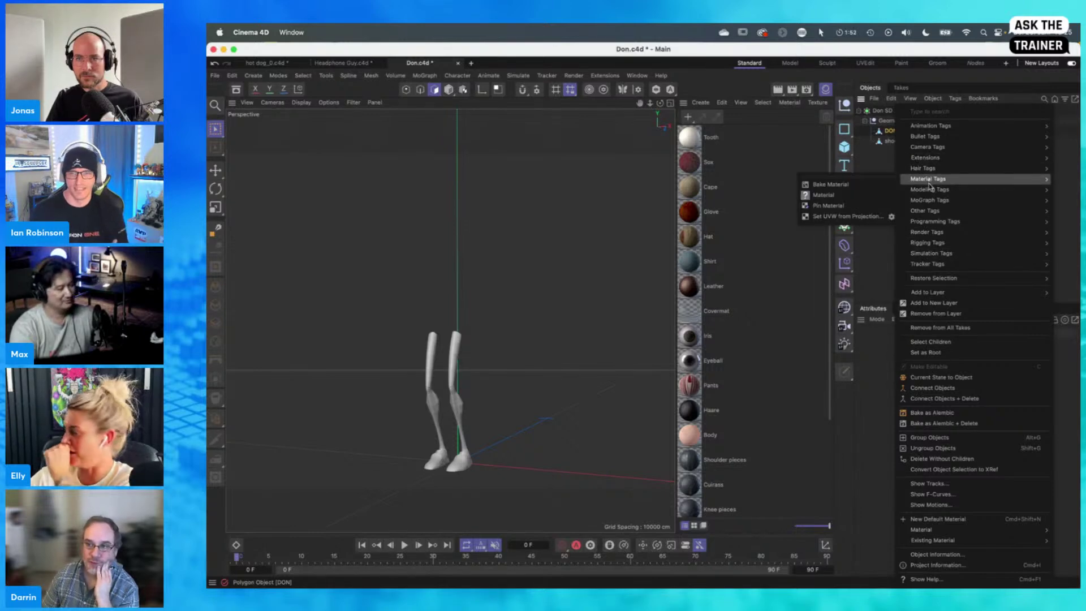
{"action": "mouse_move", "coordinate": [932, 191]}
{"action": "left_click", "coordinate": [883, 217]}
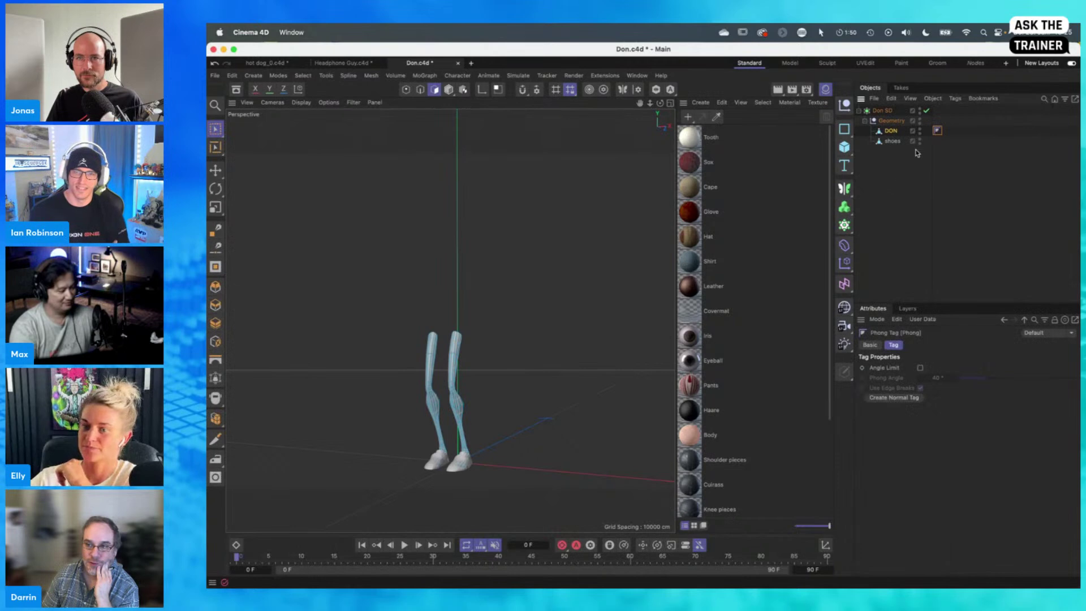
{"action": "left_click", "coordinate": [945, 143]}
{"action": "left_click", "coordinate": [937, 132]}
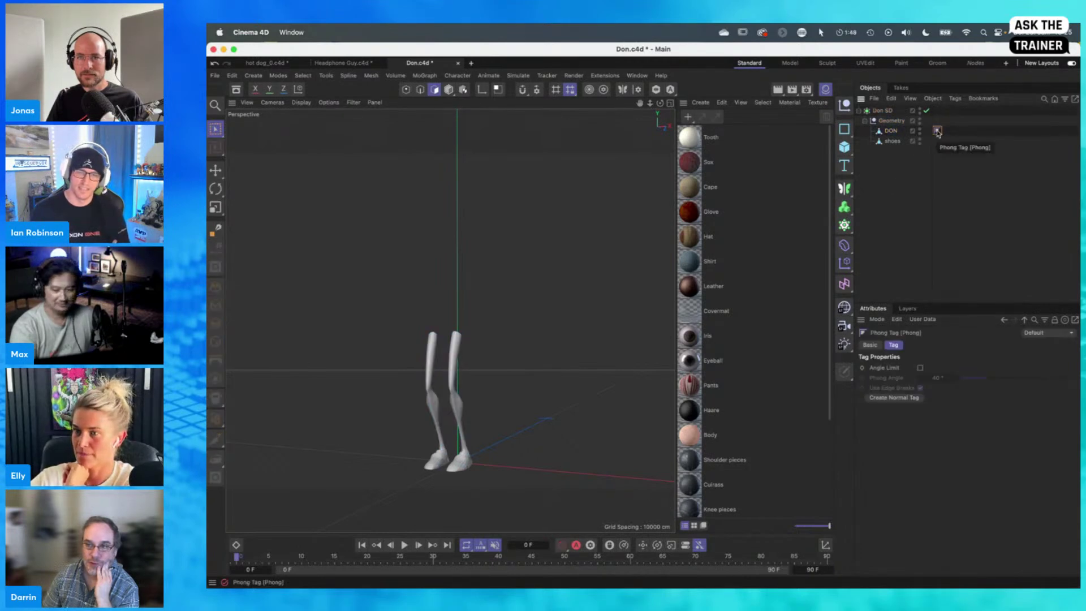
{"action": "left_click_drag", "start_coordinate": [938, 131], "coordinate": [938, 143], "text": "ctrl"}
{"action": "left_click", "coordinate": [876, 150]}
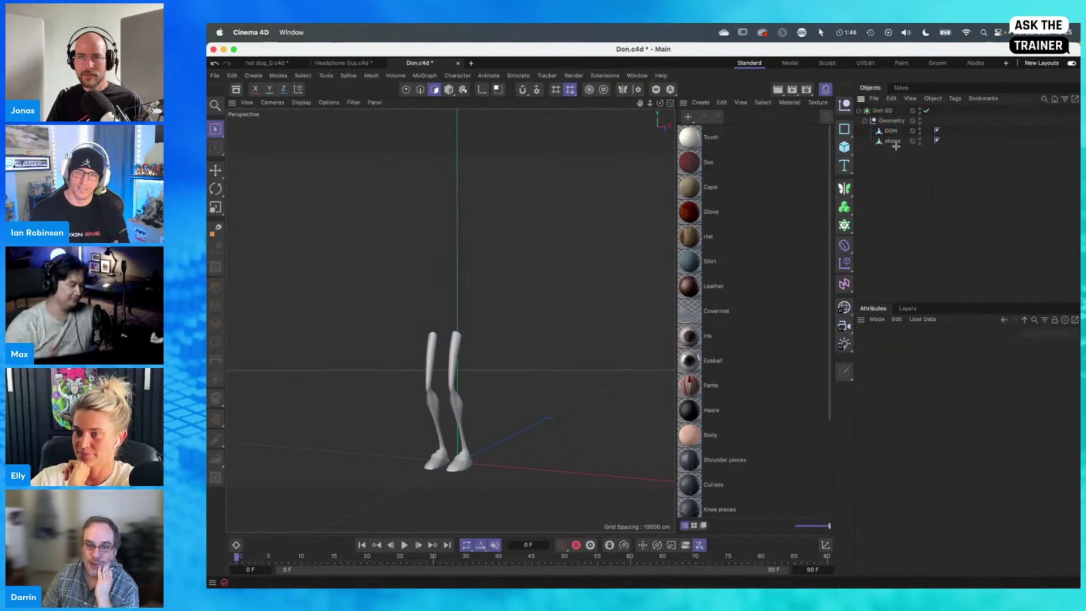
Copy the DON legs and shoes as whole objects into the hot dog_0.c4d scene
{"action": "left_click", "coordinate": [891, 132]}
{"action": "left_click", "coordinate": [892, 141], "text": "shift"}
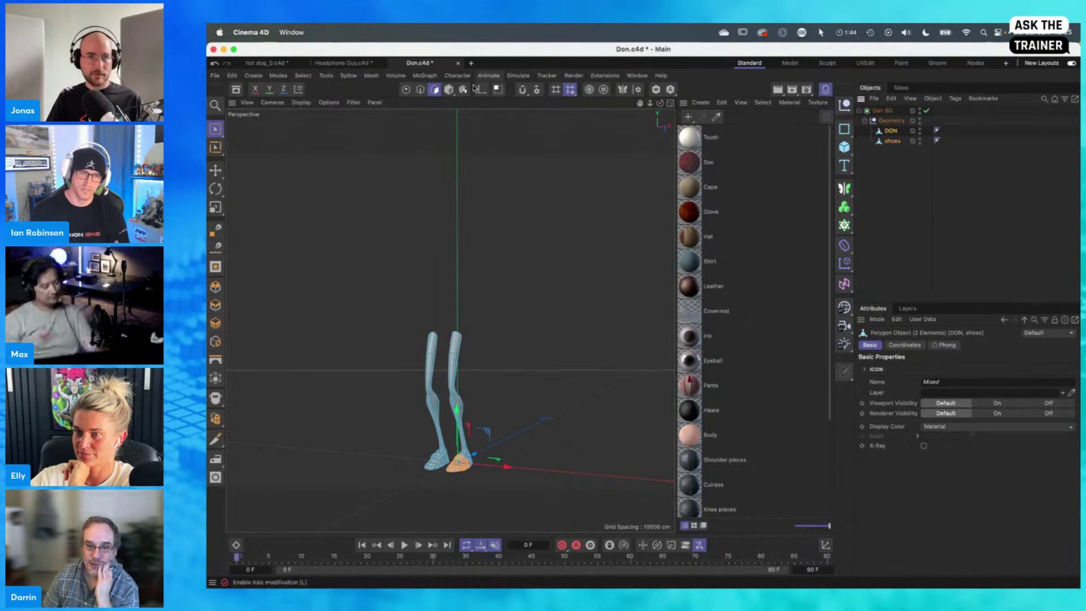
{"action": "left_click", "coordinate": [449, 90]}
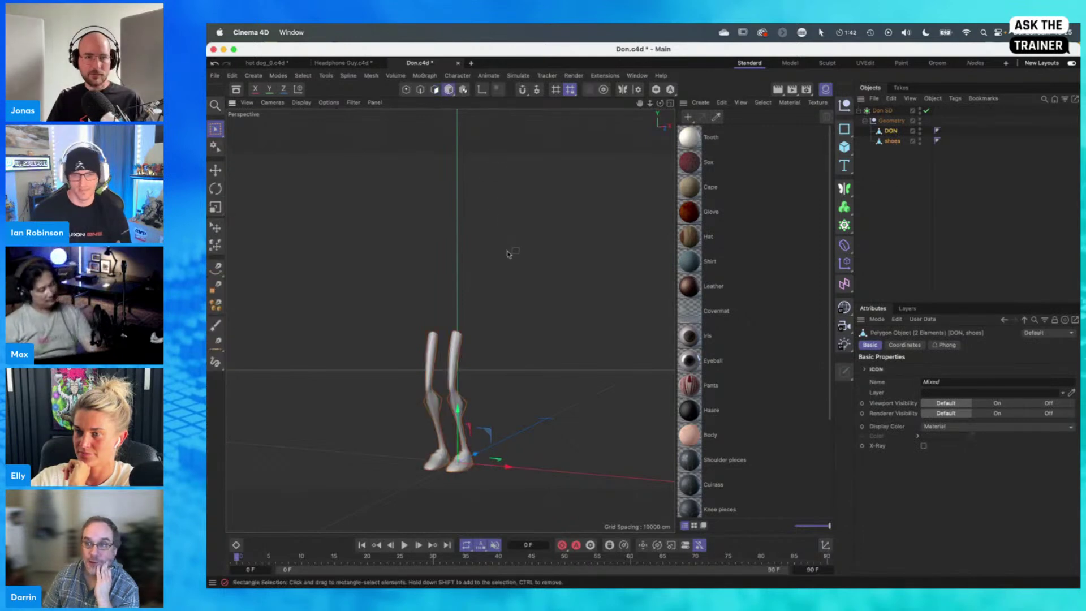
{"action": "left_click", "coordinate": [273, 64]}
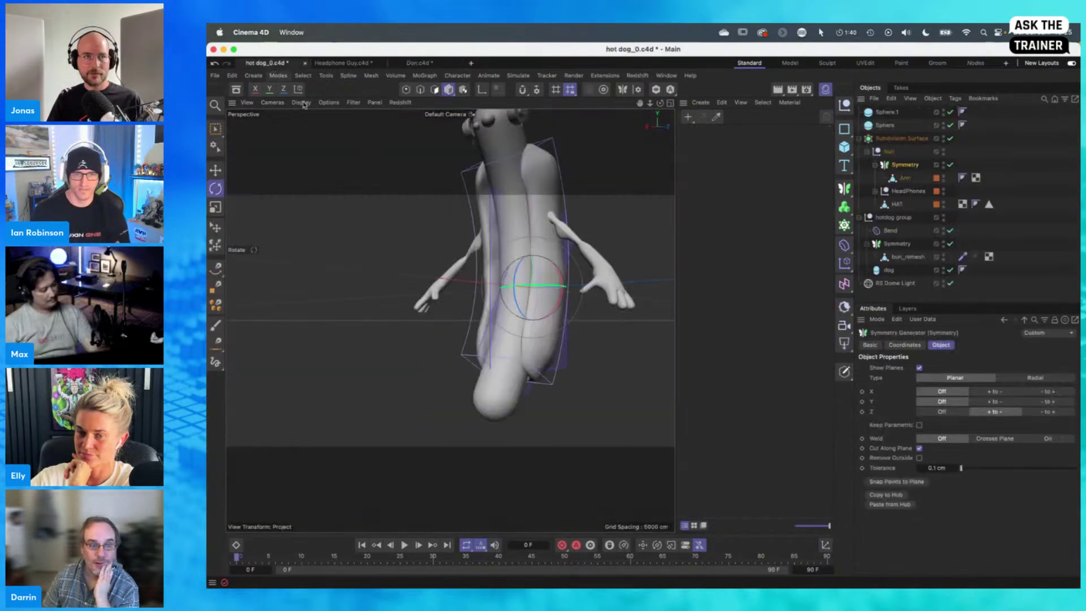
{"action": "key", "text": "cmd+v"}
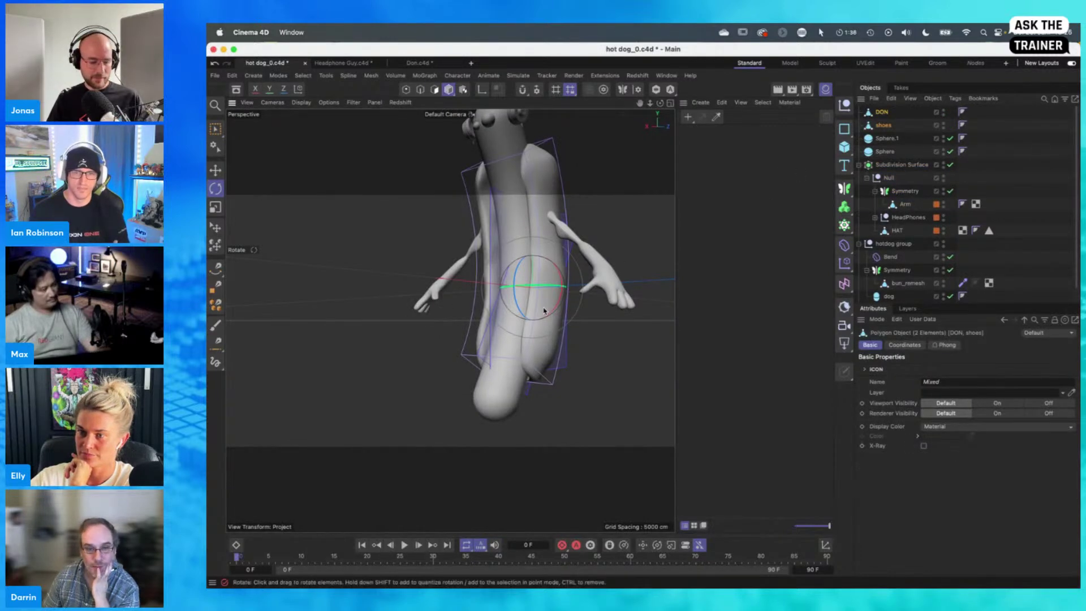
Lower the legs and shoes beneath the hot dog and scale them up uniformly in proportion to its body
{"action": "key", "text": "t"}
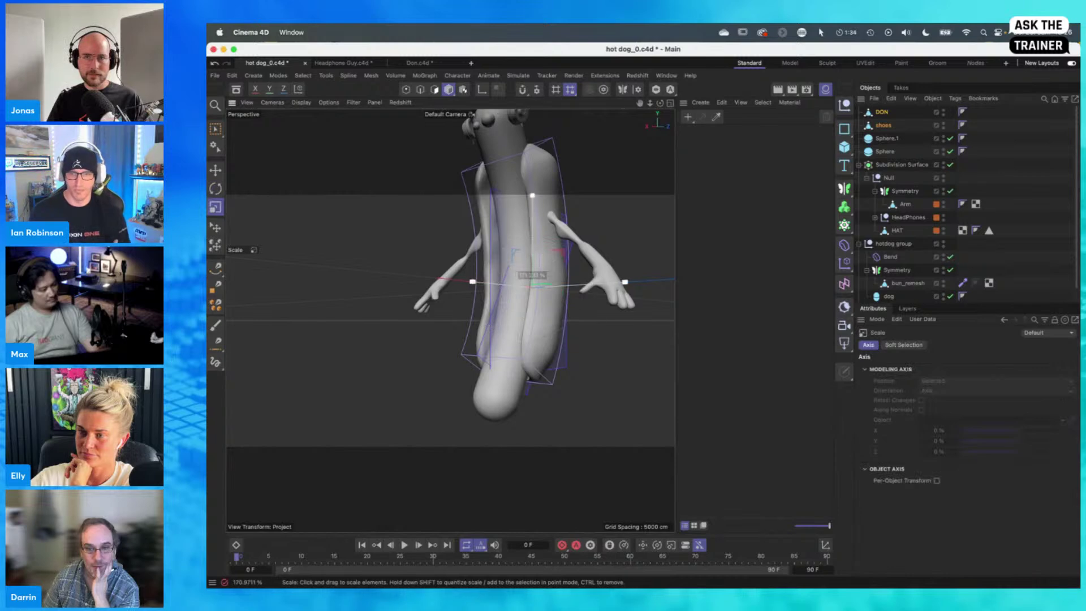
{"action": "key", "text": "e"}
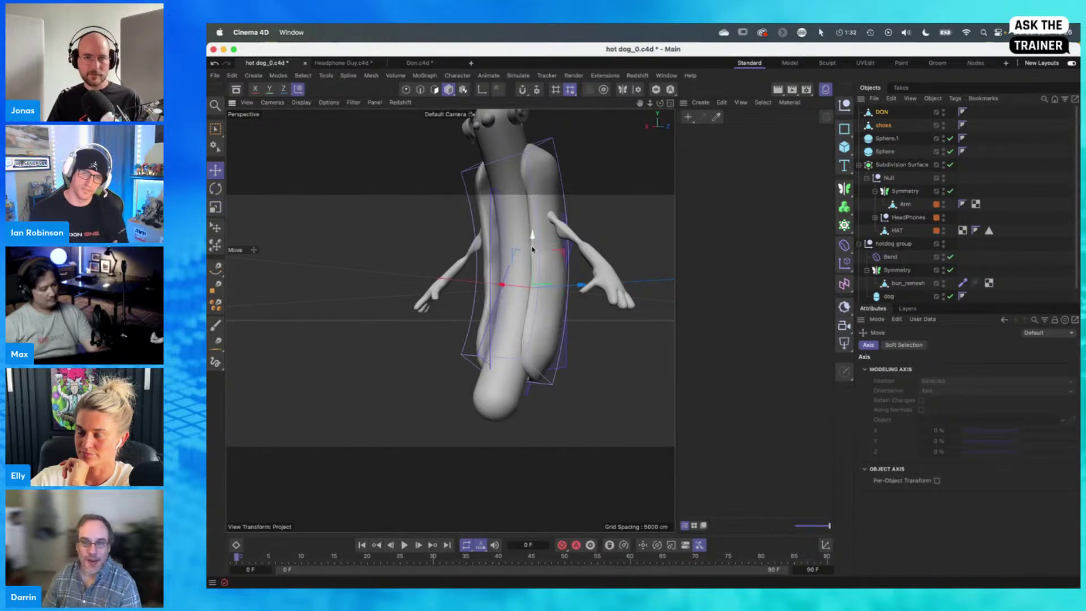
{"action": "left_click_drag", "start_coordinate": [533, 243], "coordinate": [638, 502]}
{"action": "key", "text": "r"}
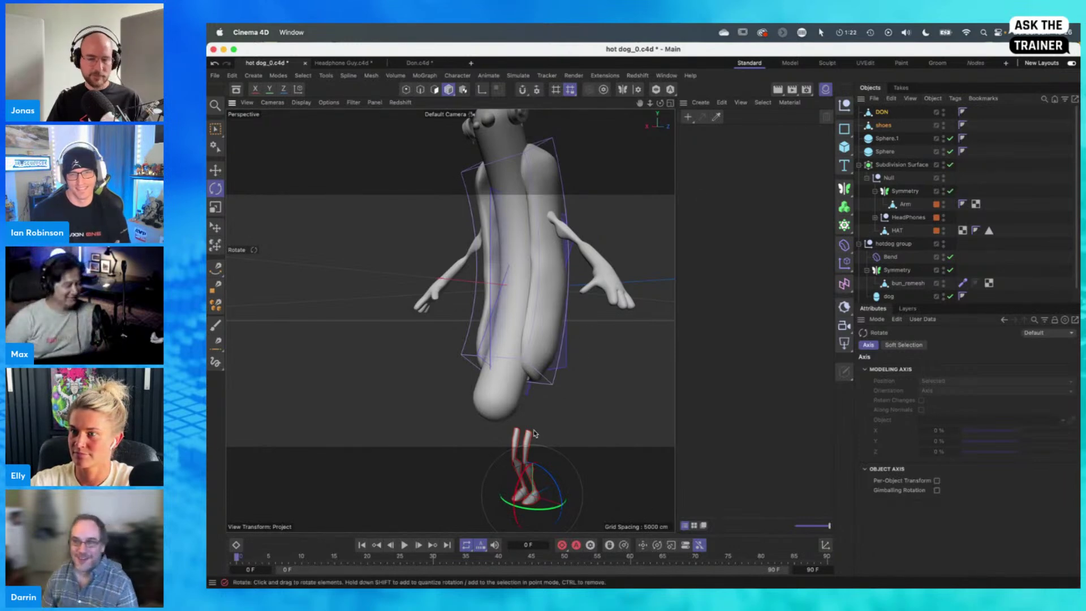
{"action": "key", "text": "t"}
{"action": "left_click_drag", "start_coordinate": [560, 391], "coordinate": [638, 529]}
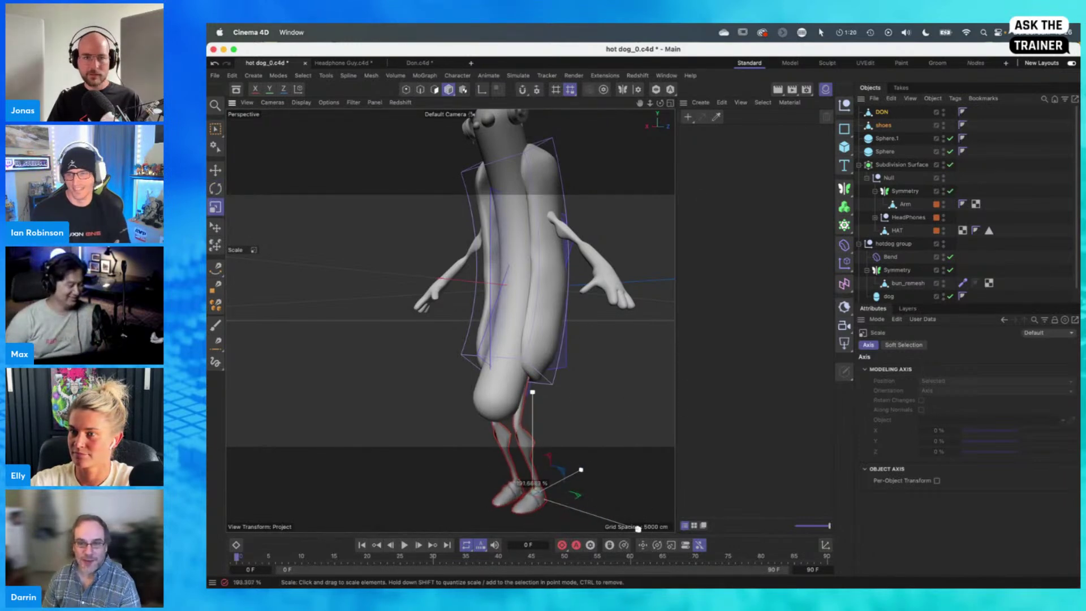
{"action": "left_click_drag", "start_coordinate": [483, 395], "coordinate": [479, 395]}
Move the legs and shoes sideways along Z to centre them under the hot dog, using the orthographic views
{"action": "scroll", "coordinate": [475, 418], "scroll_direction": "down", "scroll_amount": 6}
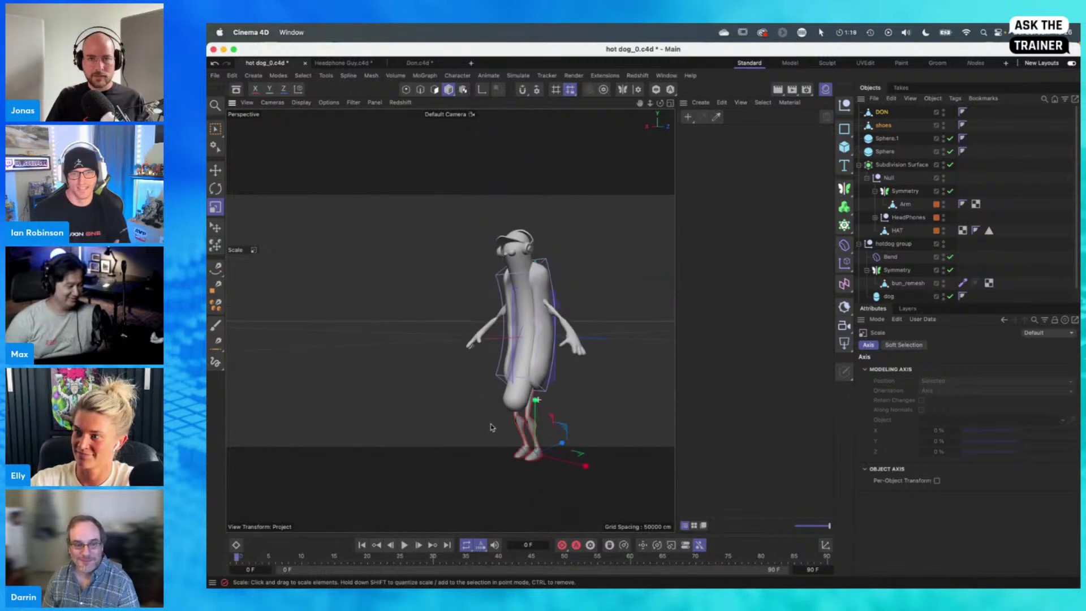
{"action": "scroll", "coordinate": [492, 429], "scroll_direction": "up", "scroll_amount": 3}
{"action": "middle_click_drag", "start_coordinate": [547, 350], "coordinate": [555, 320], "text": "alt"}
{"action": "left_click_drag", "start_coordinate": [566, 281], "coordinate": [462, 418], "text": "alt"}
{"action": "key", "text": "e"}
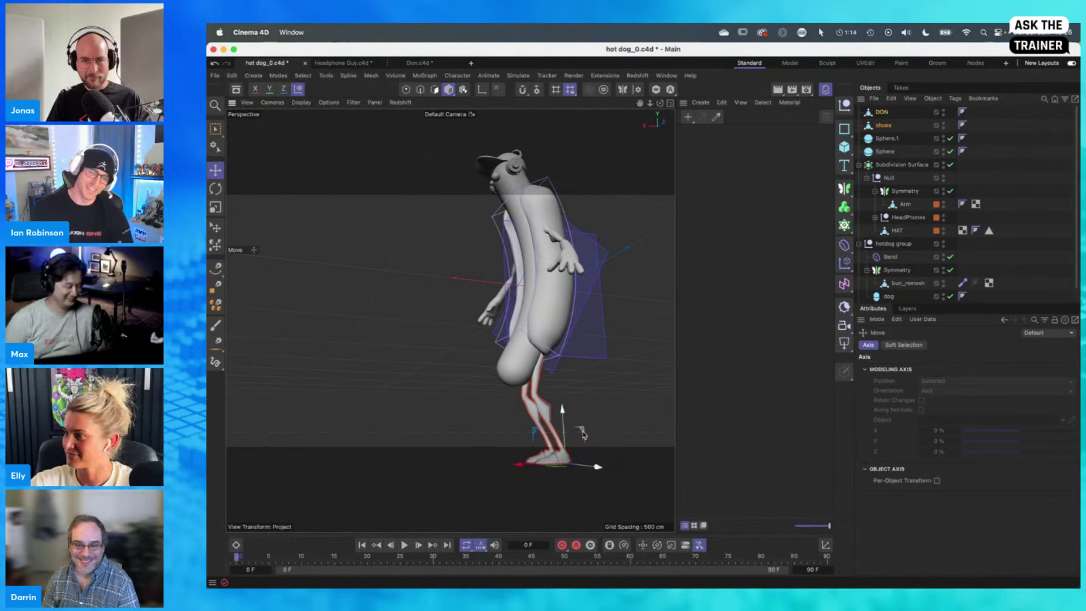
{"action": "left_click_drag", "start_coordinate": [581, 444], "coordinate": [502, 449]}
{"action": "middle_click", "coordinate": [501, 449]}
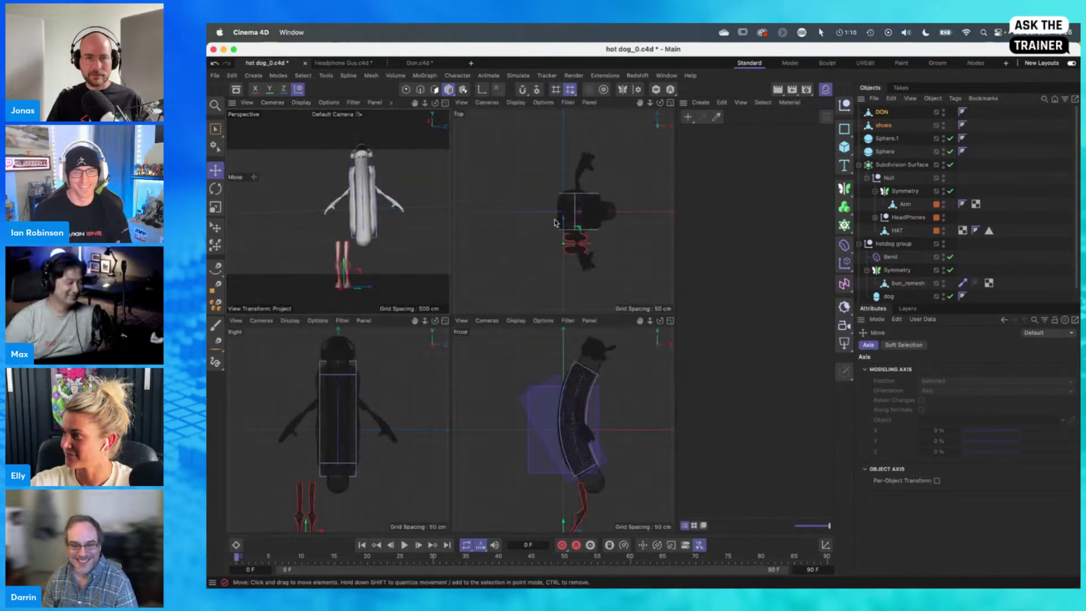
{"action": "left_click_drag", "start_coordinate": [563, 219], "coordinate": [563, 189]}
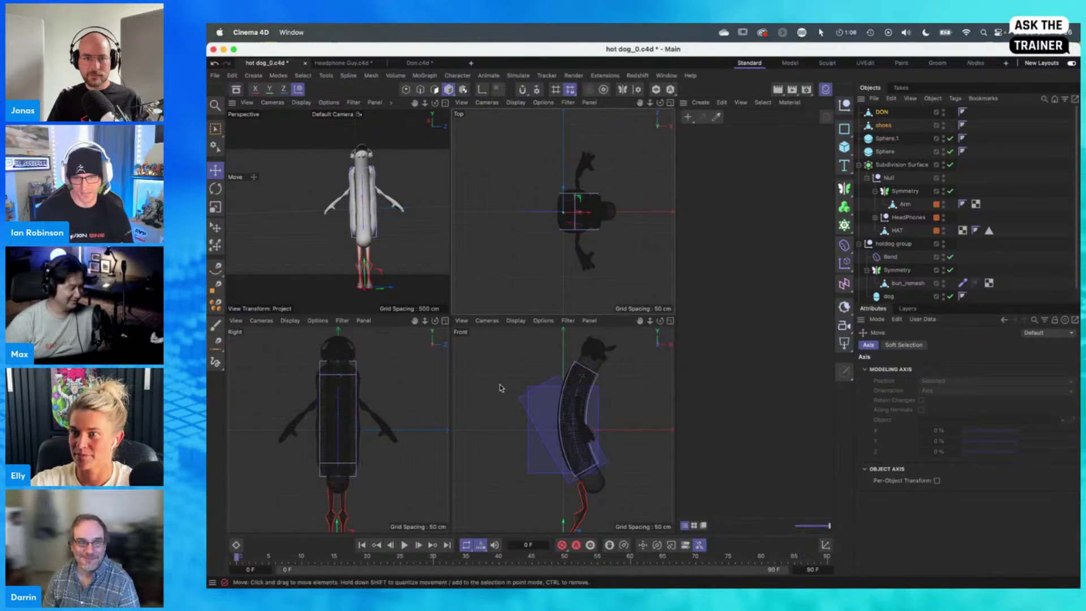
{"action": "middle_click_drag", "start_coordinate": [346, 497], "coordinate": [342, 409], "text": "alt"}
{"action": "left_click_drag", "start_coordinate": [356, 461], "coordinate": [359, 461]}
Move the legs and shoes along X in the front view so their tops sit inside the sausage's lower end
{"action": "middle_click_drag", "start_coordinate": [600, 511], "coordinate": [563, 416], "text": "alt"}
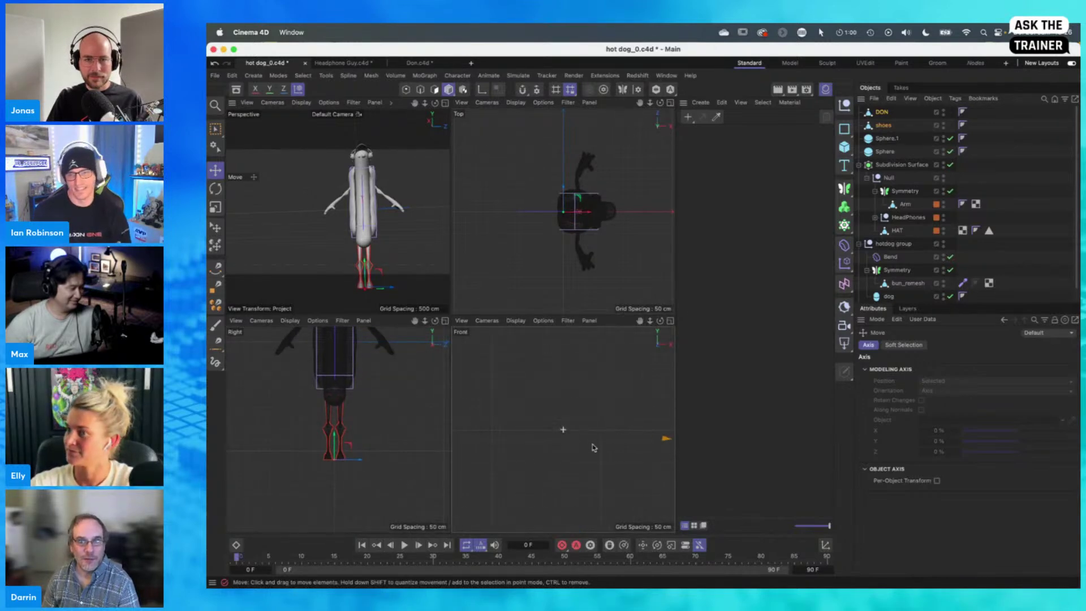
{"action": "left_click", "coordinate": [666, 443]}
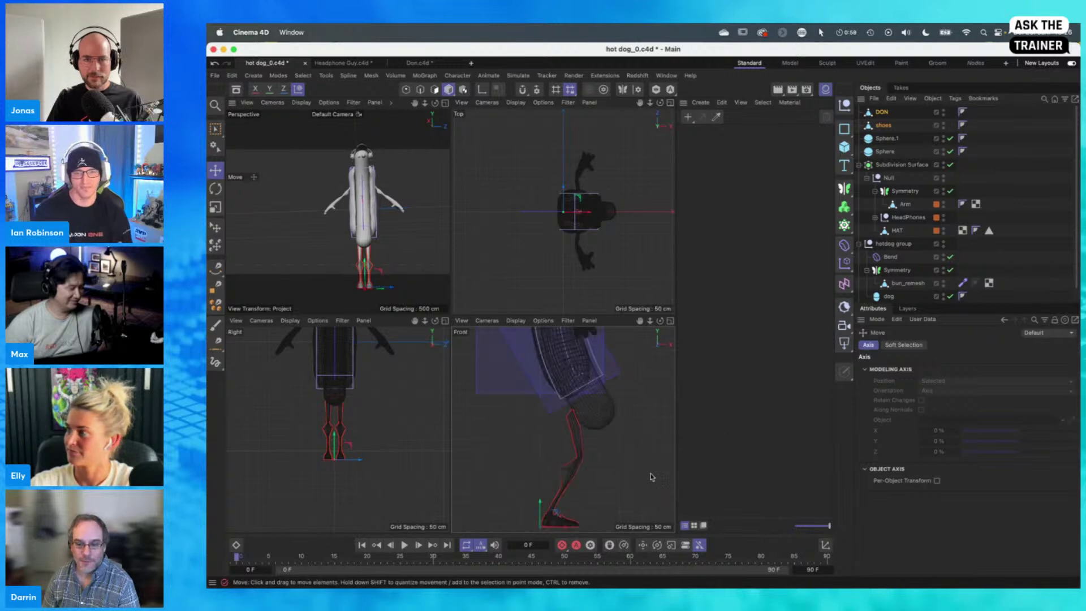
{"action": "left_click_drag", "start_coordinate": [572, 531], "coordinate": [586, 532]}
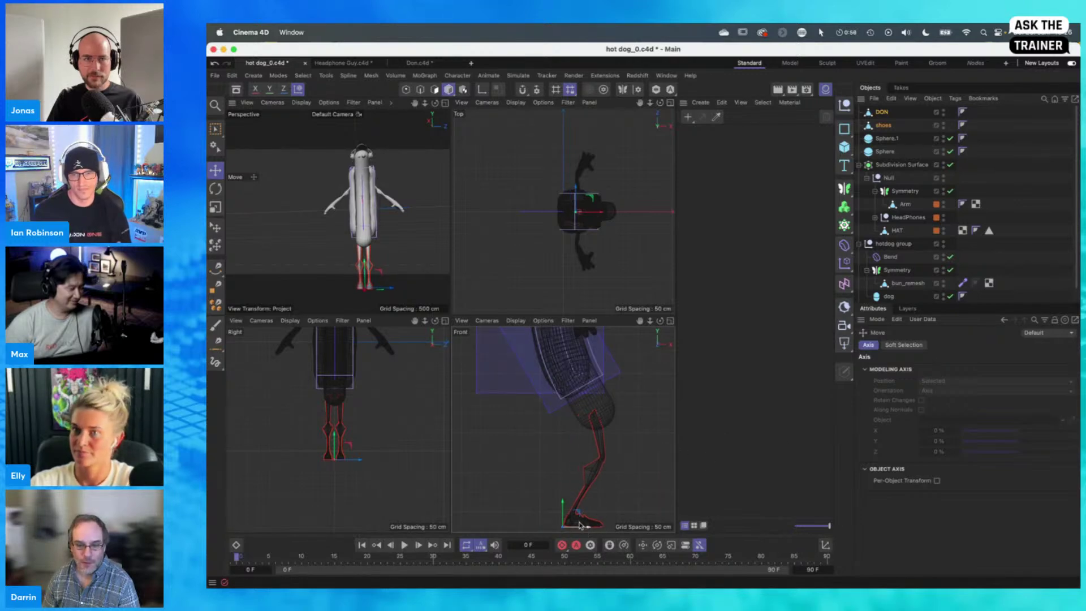
{"action": "middle_click", "coordinate": [356, 220]}
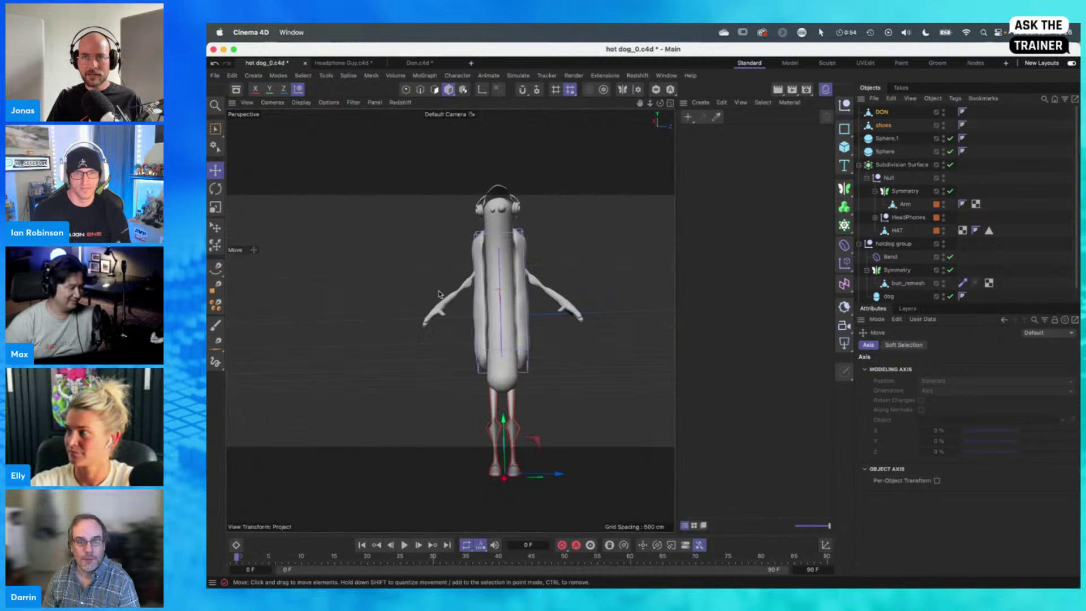
{"action": "mouse_move", "coordinate": [508, 357]}
{"action": "left_mouse_down", "text": "alt"}
{"action": "mouse_move", "coordinate": [332, 368]}
{"action": "mouse_move", "coordinate": [520, 365]}
{"action": "left_mouse_up", "text": "alt"}
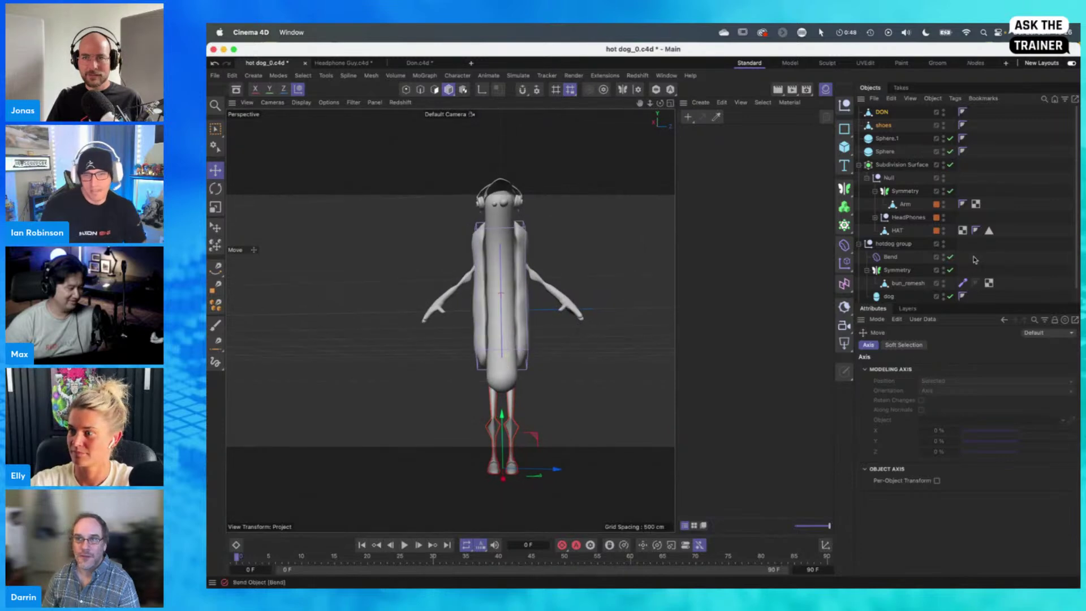
Create a new empty project and save the hot dog_0.c4d scene
{"action": "left_click", "coordinate": [991, 255]}
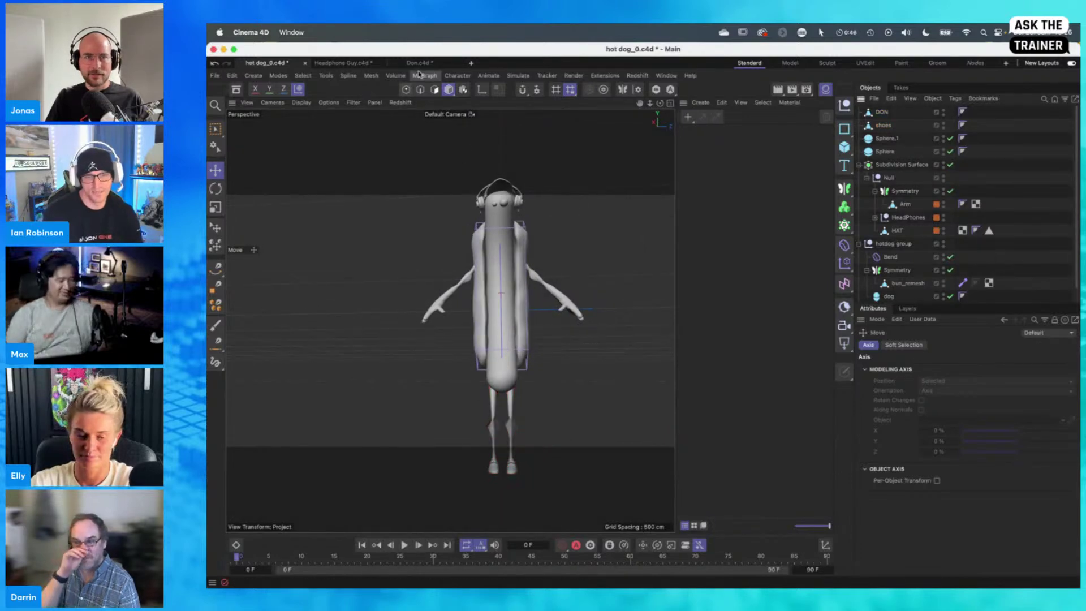
{"action": "left_click", "coordinate": [472, 64]}
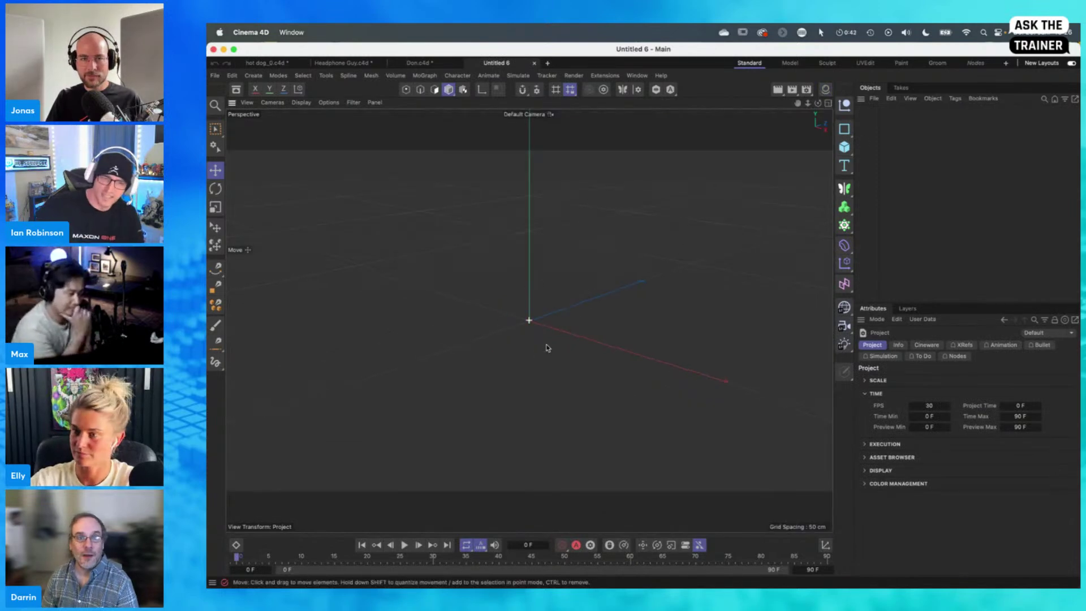
{"action": "left_click_drag", "start_coordinate": [568, 353], "coordinate": [557, 361], "text": "alt"}
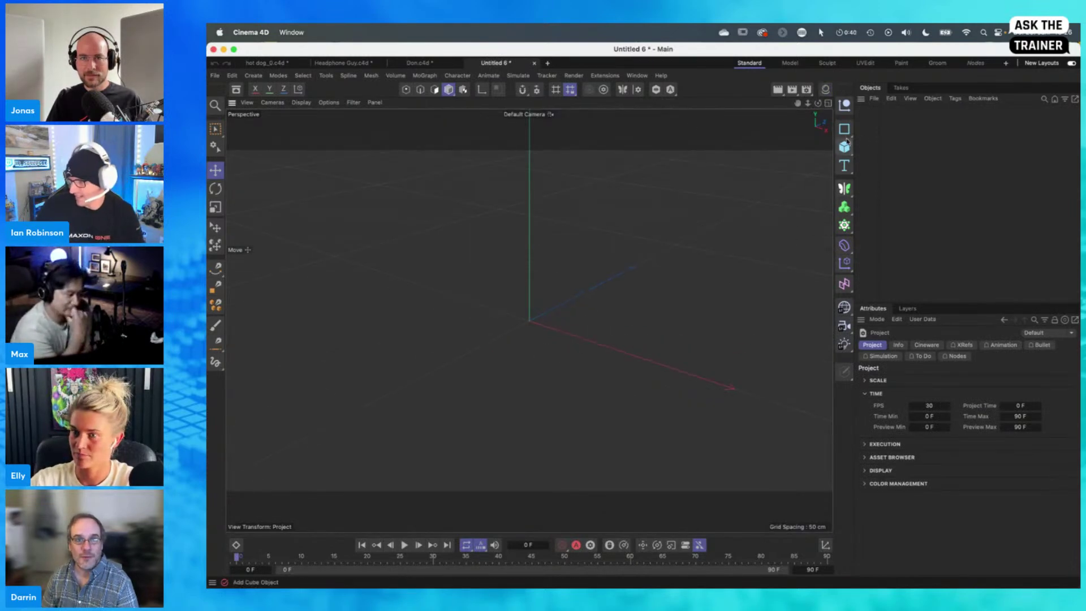
{"action": "left_click", "coordinate": [278, 64]}
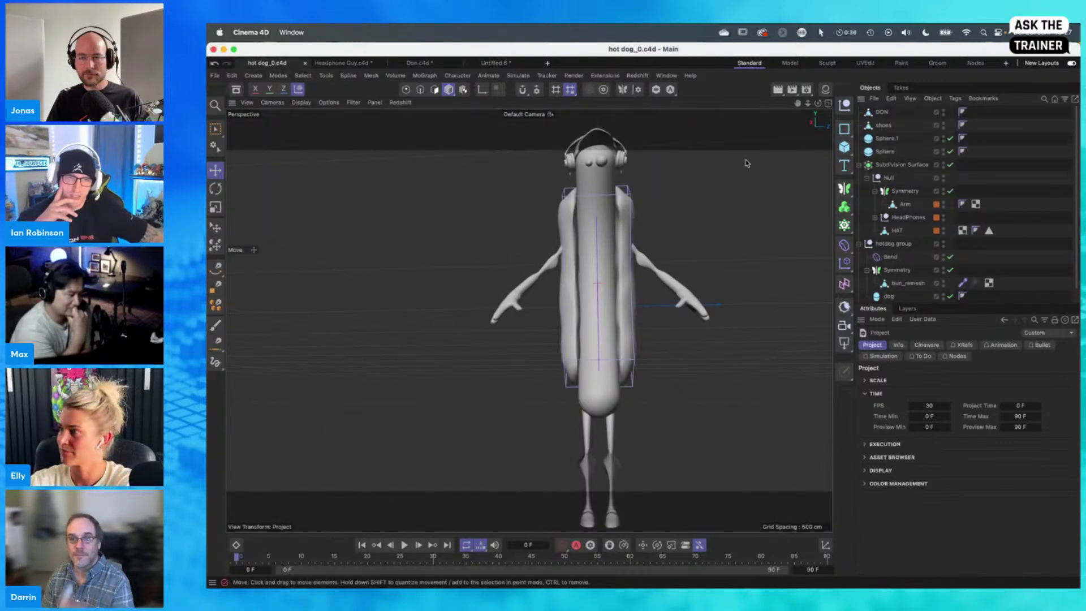
{"action": "left_click", "coordinate": [490, 65]}
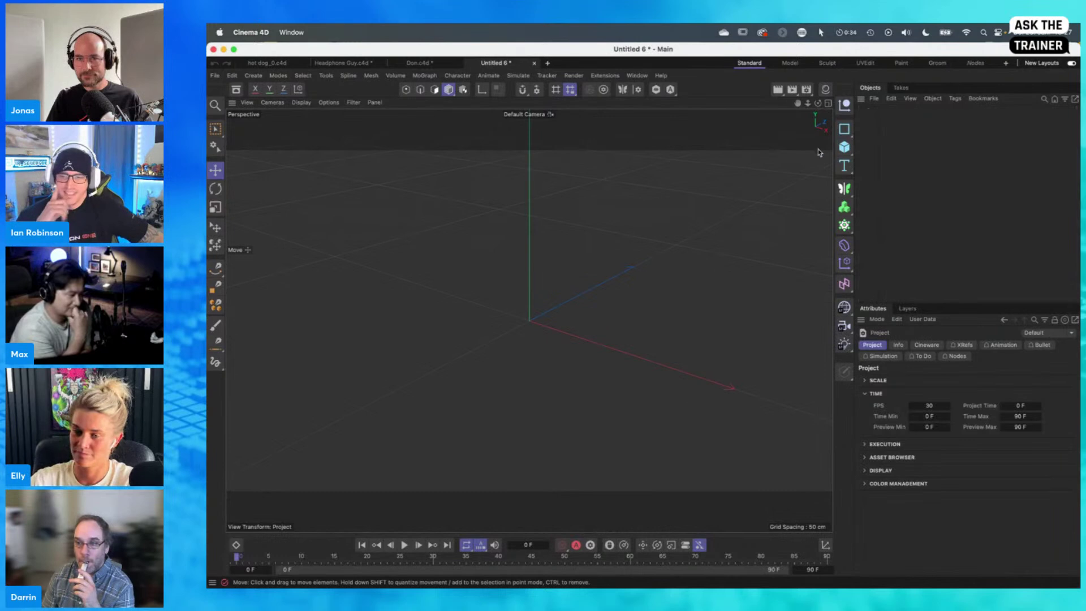
Add a circle spline, convert it to an editable spline and switch to point editing
{"action": "left_click", "coordinate": [844, 129]}
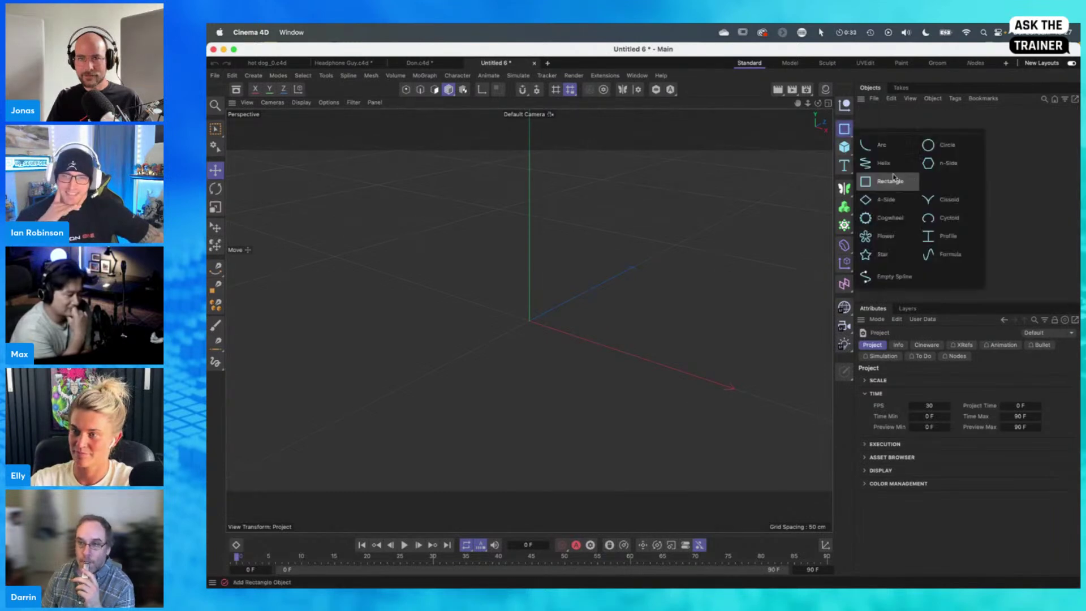
{"action": "left_click", "coordinate": [946, 146]}
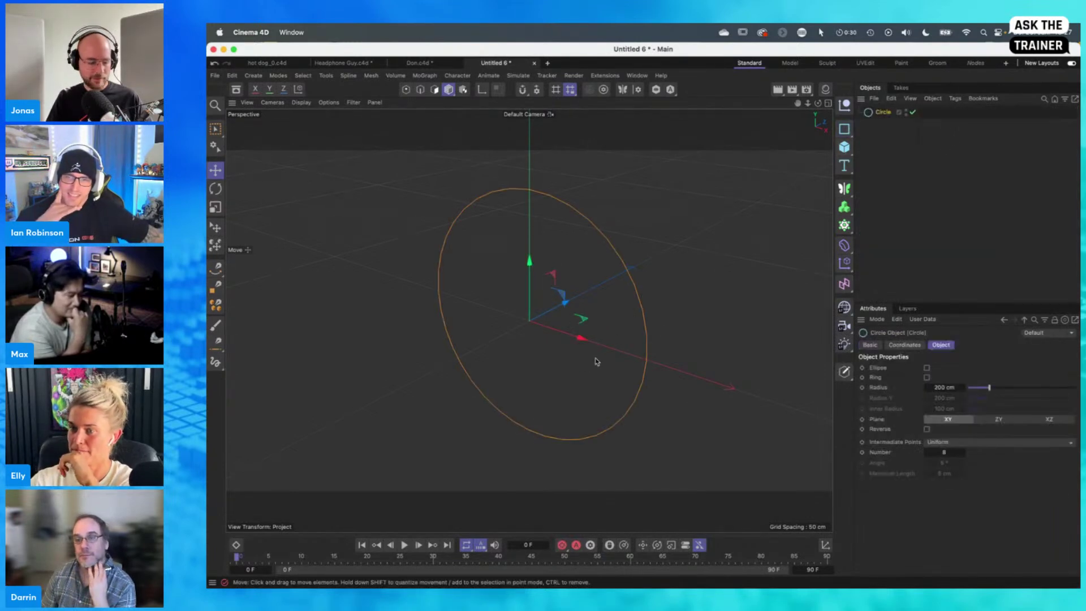
{"action": "key", "text": "c"}
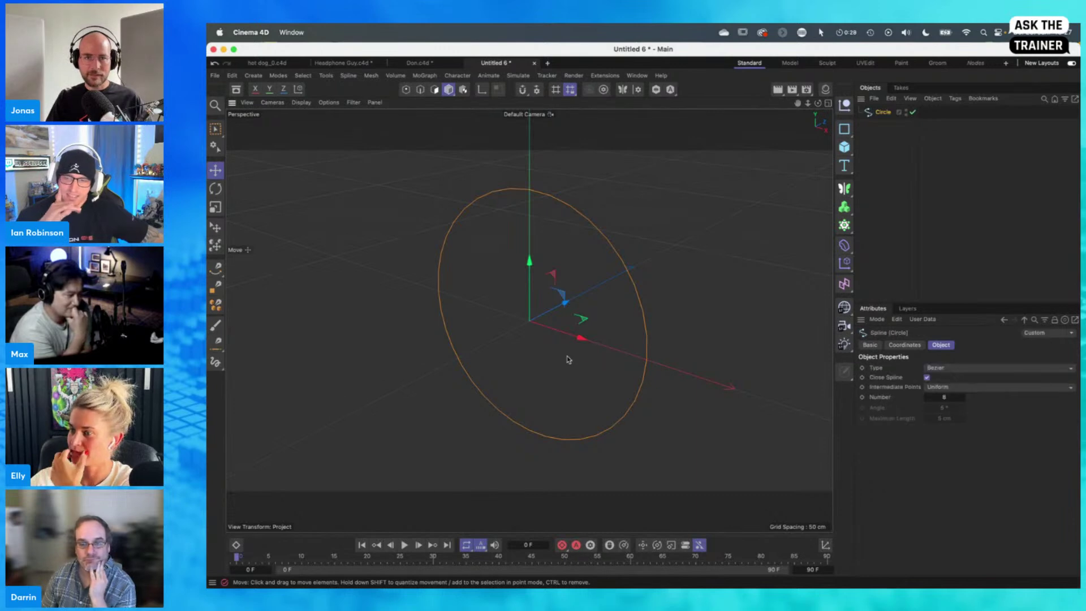
{"action": "left_click_drag", "start_coordinate": [568, 360], "coordinate": [347, 230], "text": "alt"}
{"action": "left_click", "coordinate": [406, 89]}
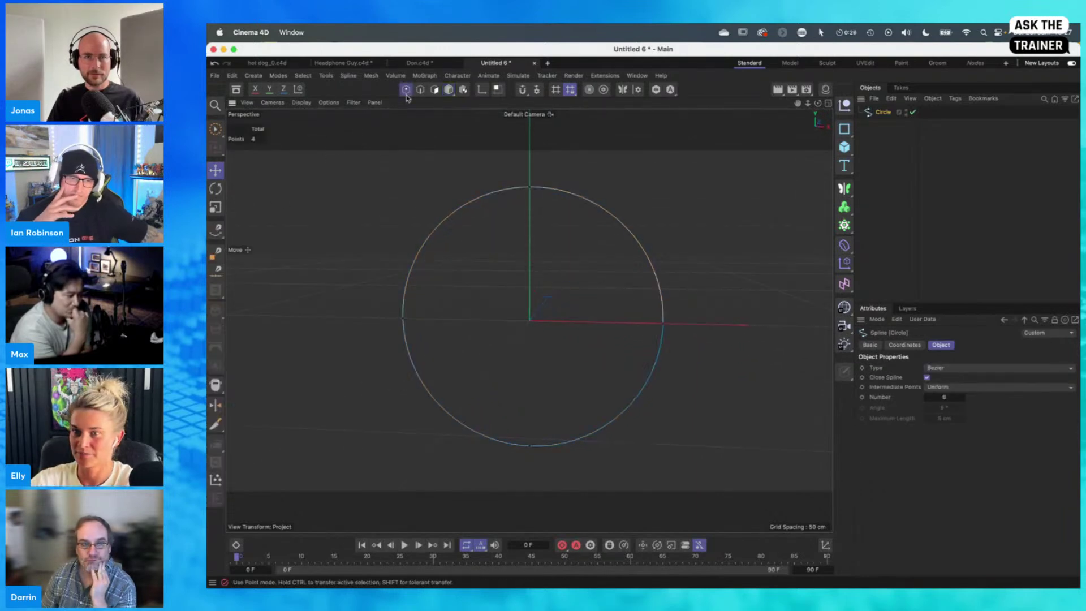
Move the circle's outermost point on the positive X side outward and upward to stretch the spline into an egg shape
{"action": "left_click", "coordinate": [662, 324]}
{"action": "middle_click_drag", "start_coordinate": [686, 383], "coordinate": [588, 387], "text": "alt"}
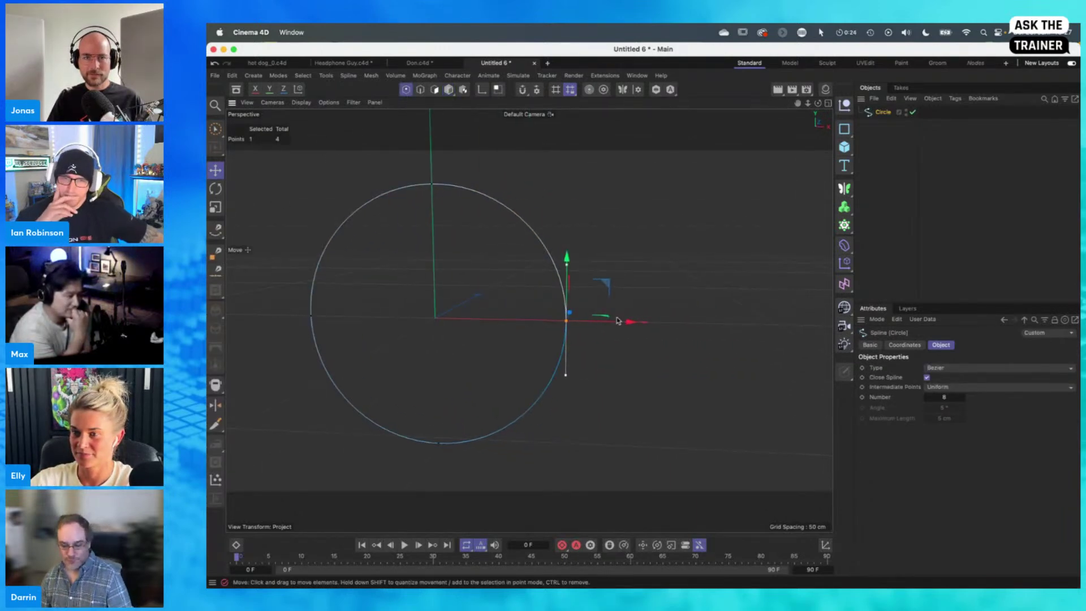
{"action": "left_click_drag", "start_coordinate": [617, 321], "coordinate": [644, 331]}
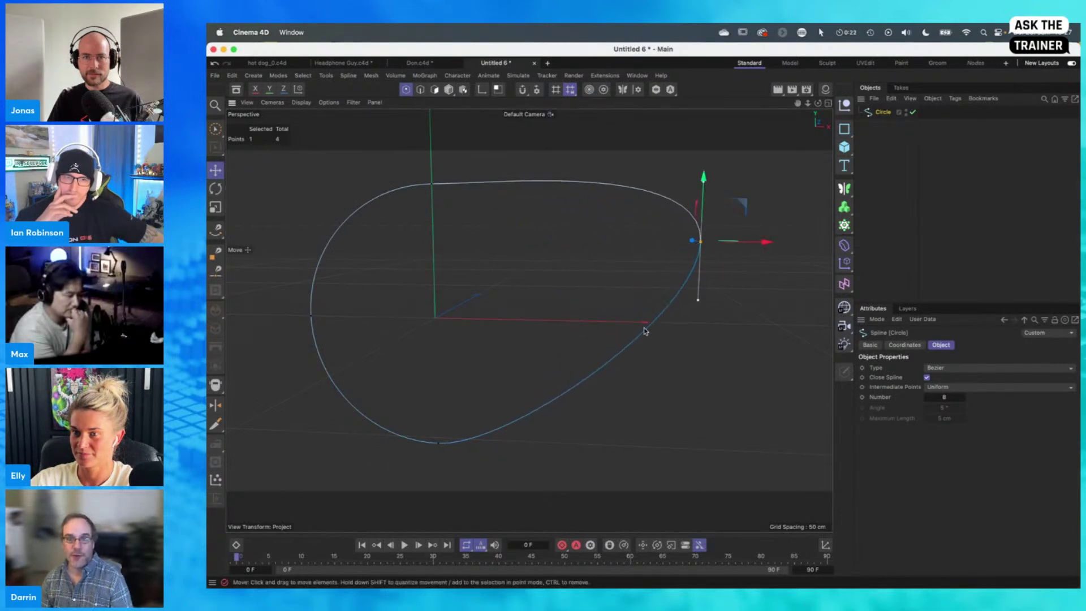
{"action": "middle_click", "coordinate": [646, 331]}
{"action": "left_click_drag", "start_coordinate": [815, 385], "coordinate": [812, 371]}
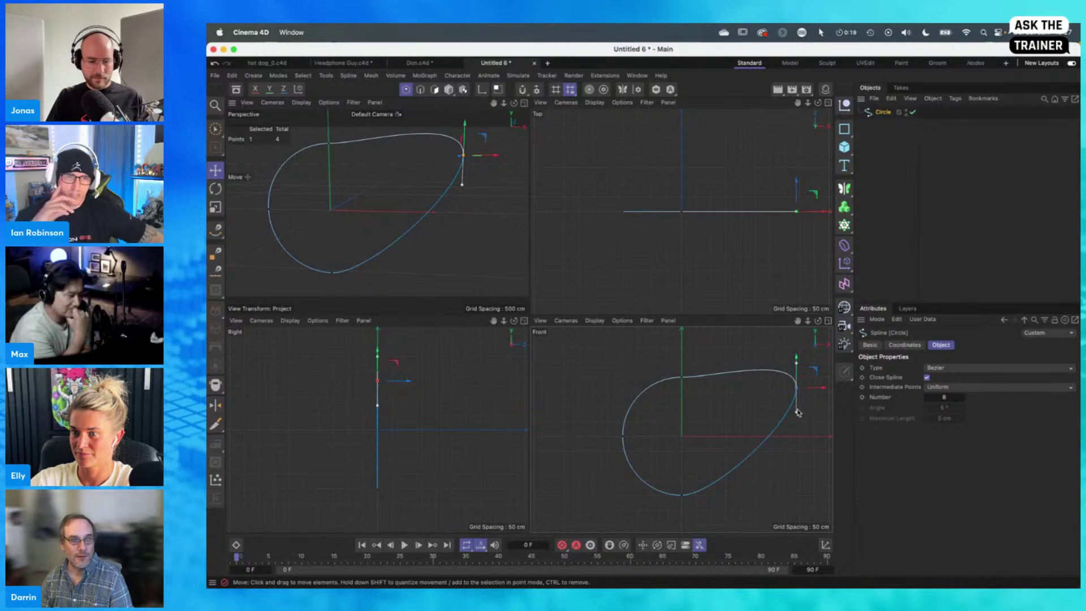
Break and bend the moved point's two tangent handles independently in the front view to form a pointed, curved teardrop tip
{"action": "key", "text": "e"}
{"action": "left_click_drag", "start_coordinate": [796, 412], "coordinate": [786, 409], "text": "shift"}
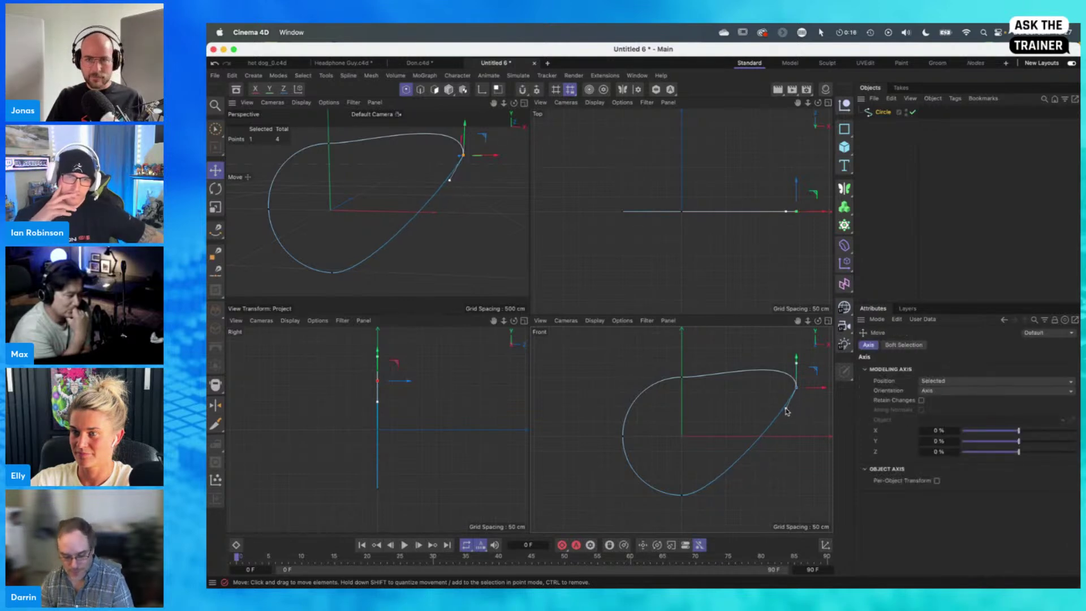
{"action": "left_click_drag", "start_coordinate": [796, 363], "coordinate": [801, 426], "text": "shift"}
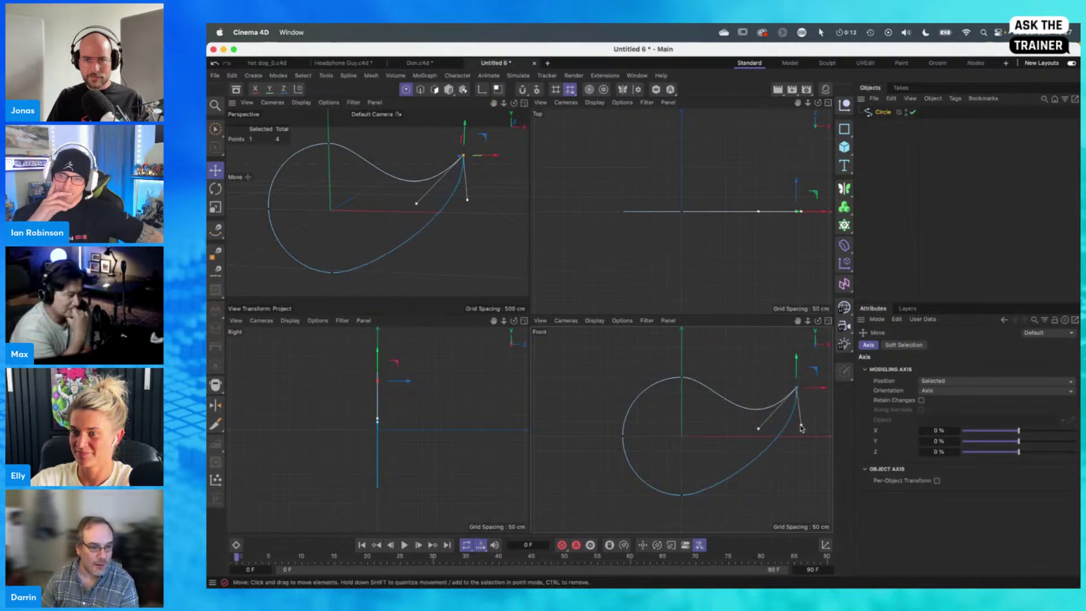
{"action": "left_click", "coordinate": [882, 173]}
{"action": "left_click", "coordinate": [883, 113]}
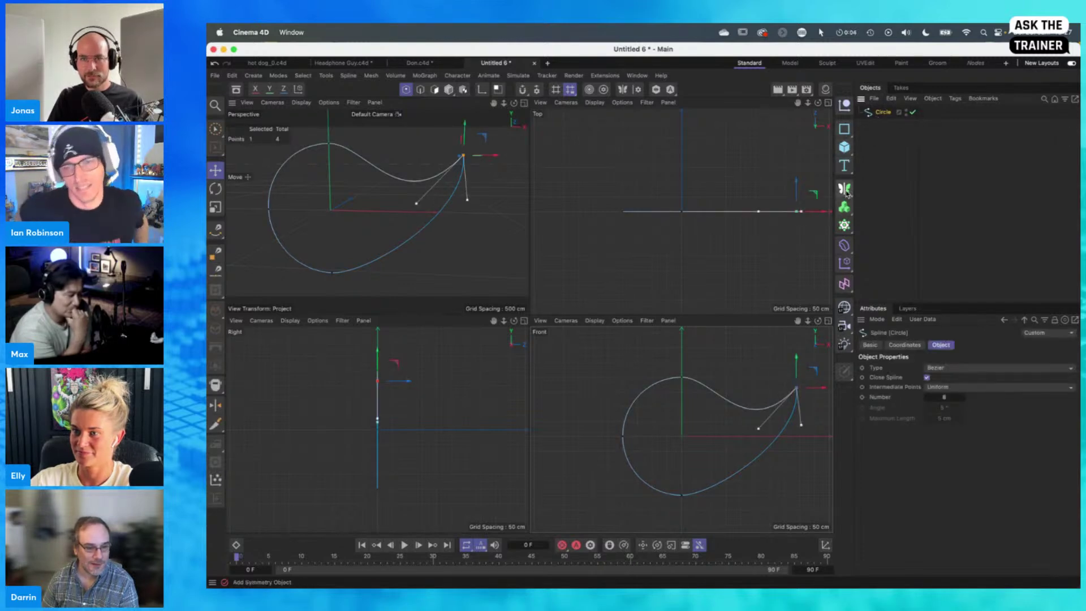
Dismiss the timer notification and switch back to the hot dog_0.c4d scene
{"action": "left_click", "coordinate": [846, 193]}
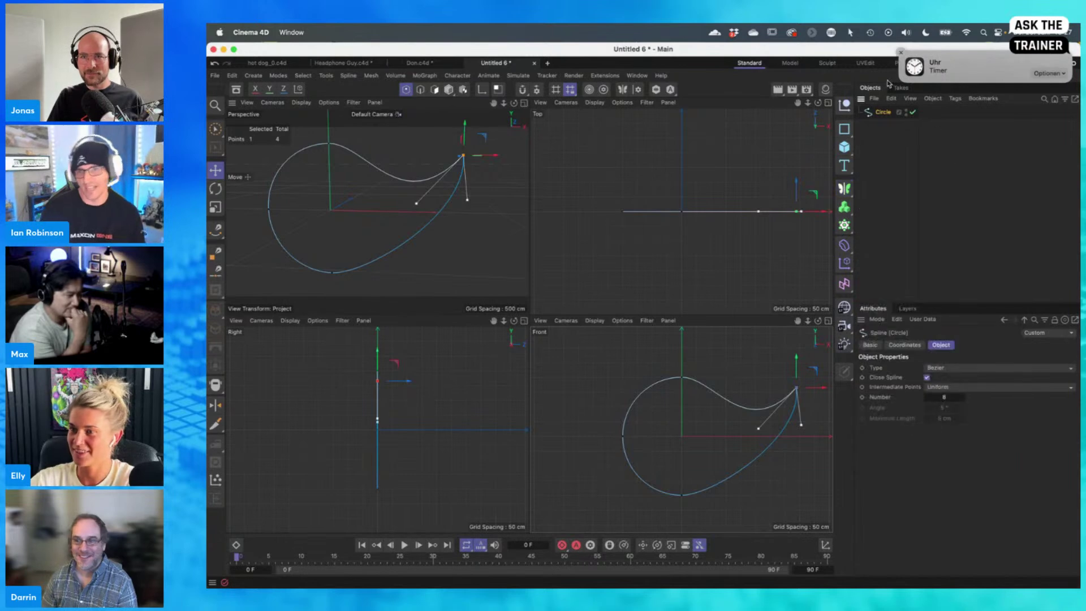
{"action": "left_click", "coordinate": [901, 51]}
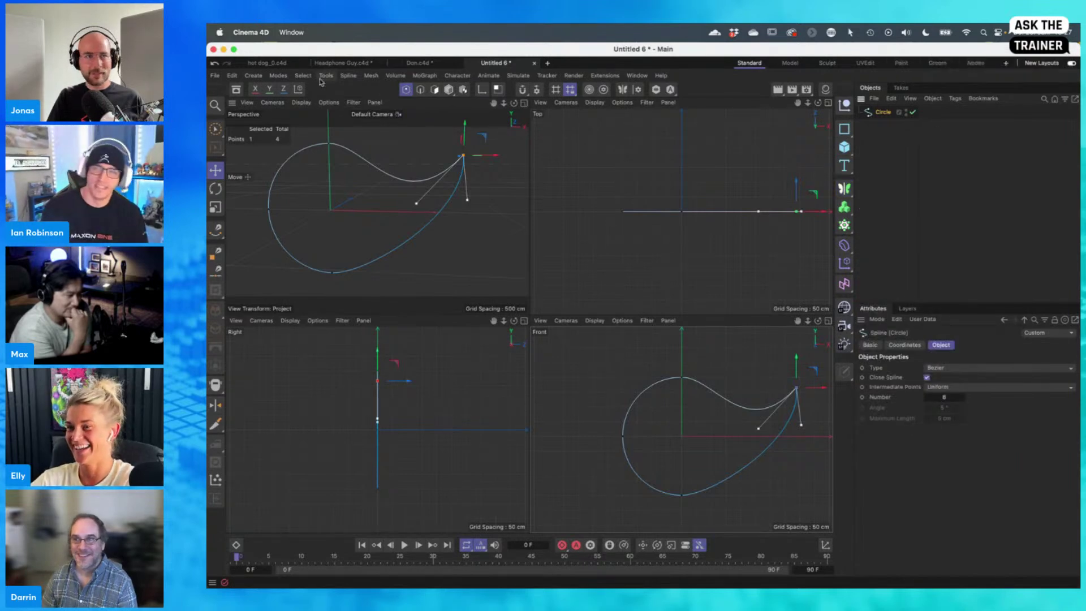
{"action": "left_click", "coordinate": [267, 63]}
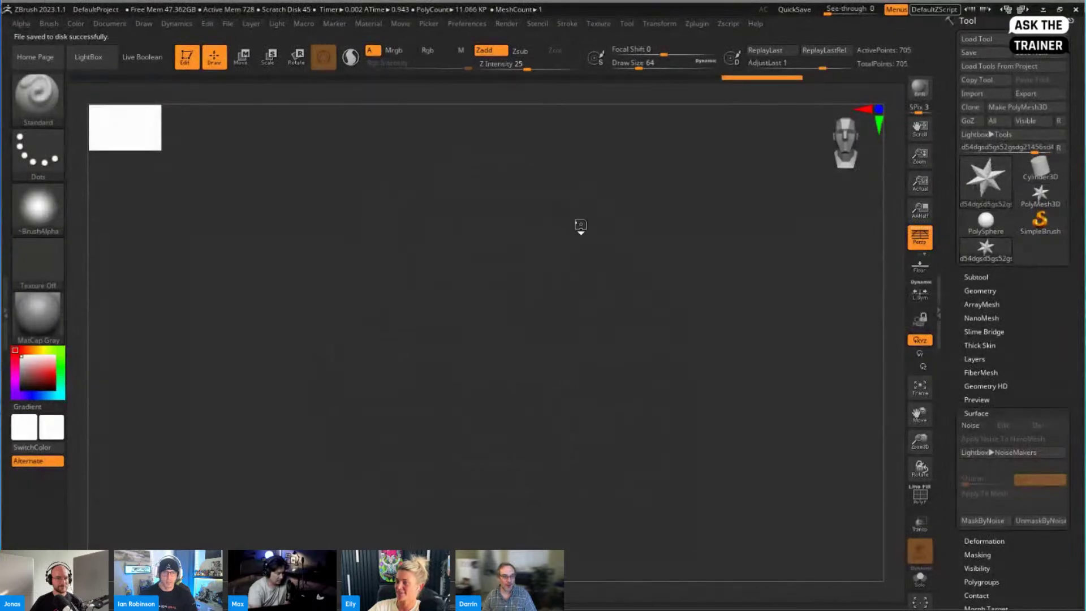
Bring in the hot dog character through GoZ and give it the SkinShade4 material
{"action": "left_click", "coordinate": [566, 355]}
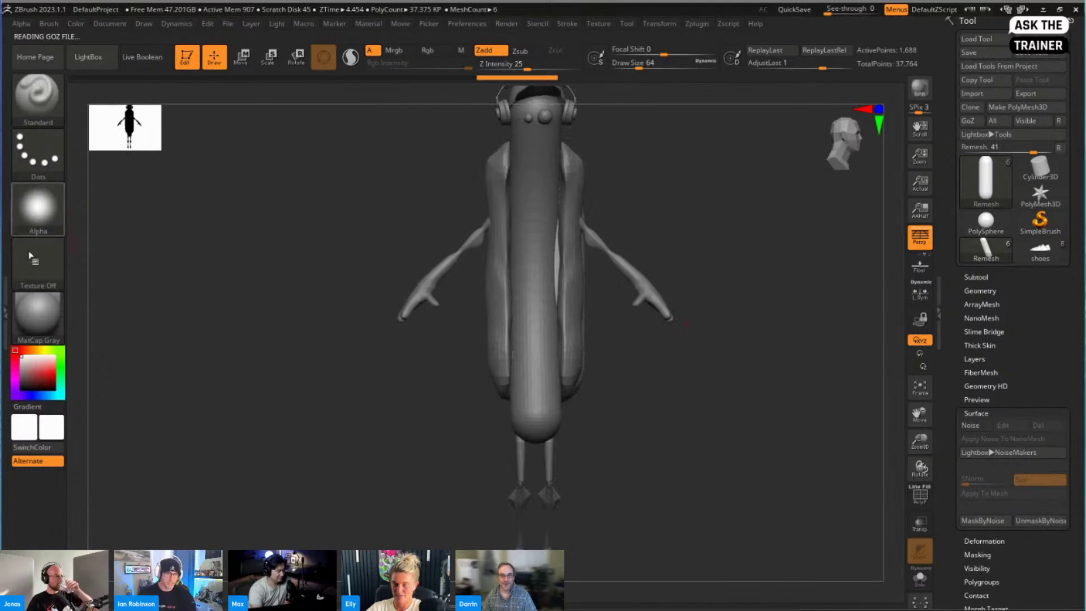
{"action": "left_click", "coordinate": [38, 315]}
{"action": "left_click", "coordinate": [925, 379]}
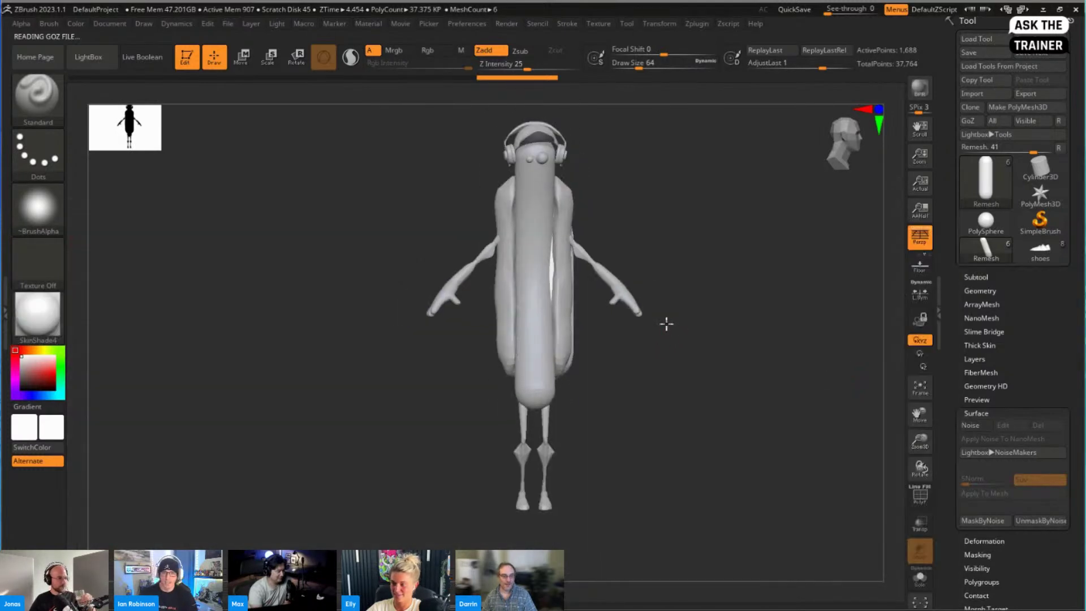
Hide the white Remesh subtool behind the character and select the hotdog group subtool
{"action": "mouse_move", "coordinate": [664, 323]}
{"action": "left_mouse_down"}
{"action": "mouse_move", "coordinate": [650, 357]}
{"action": "mouse_move", "coordinate": [670, 325]}
{"action": "mouse_move", "coordinate": [638, 357]}
{"action": "mouse_move", "coordinate": [702, 335]}
{"action": "left_mouse_up"}
{"action": "left_click", "coordinate": [971, 279]}
{"action": "left_click", "coordinate": [984, 69]}
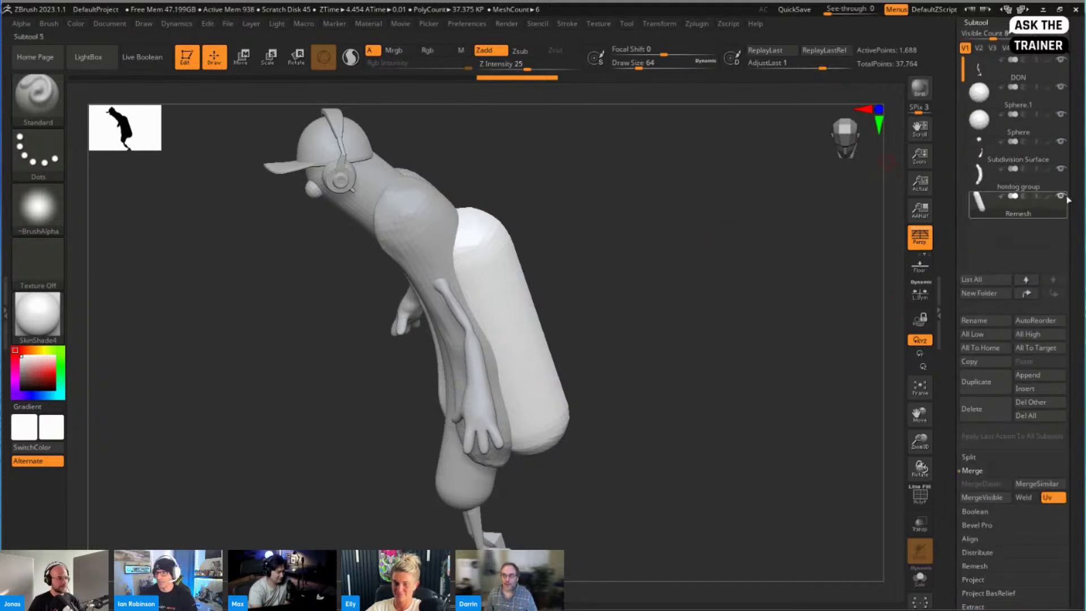
{"action": "left_click", "coordinate": [439, 237], "text": "alt"}
{"action": "left_click_drag", "start_coordinate": [557, 245], "coordinate": [750, 260]}
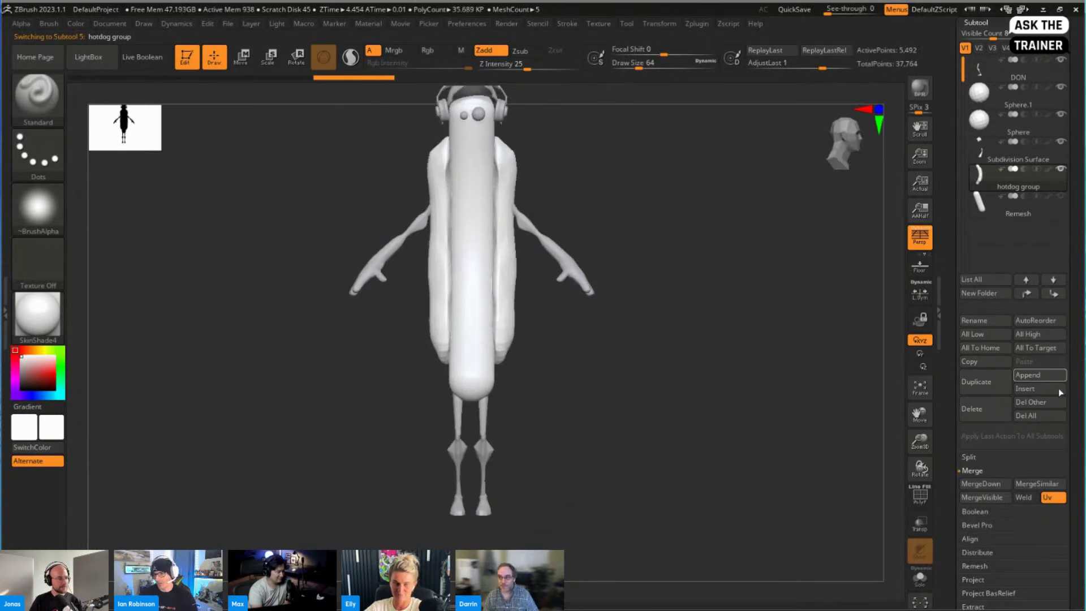
Insert a Cube3D subtool below the hotdog group and show its polyframe with the gizmo active
{"action": "left_click", "coordinate": [1038, 390]}
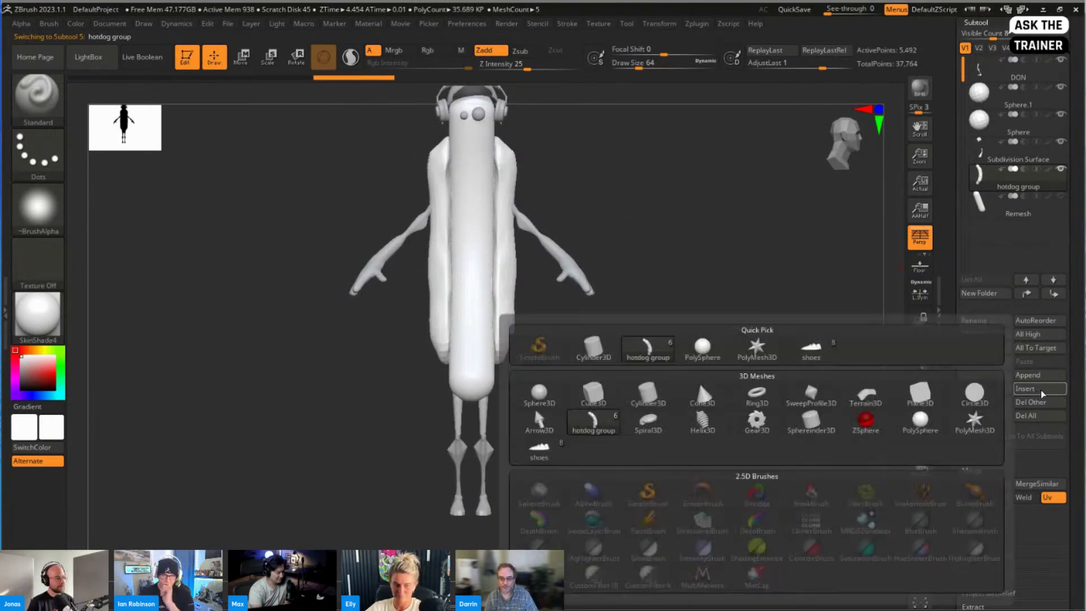
{"action": "left_click", "coordinate": [593, 397]}
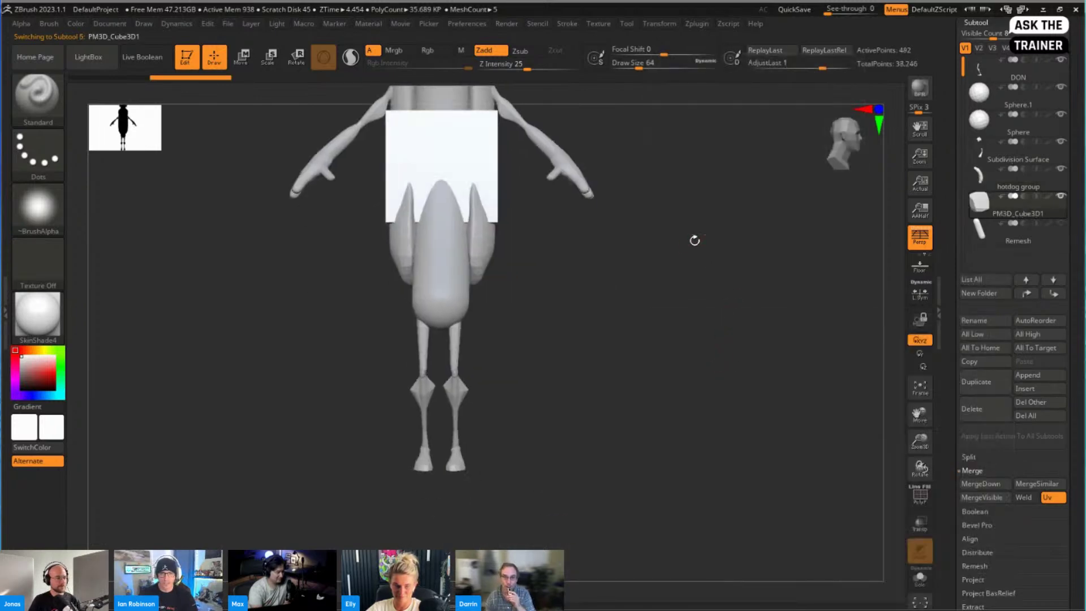
{"action": "key", "text": "w"}
{"action": "key", "text": "shift+f"}
{"action": "left_click_drag", "start_coordinate": [575, 250], "coordinate": [820, 371]}
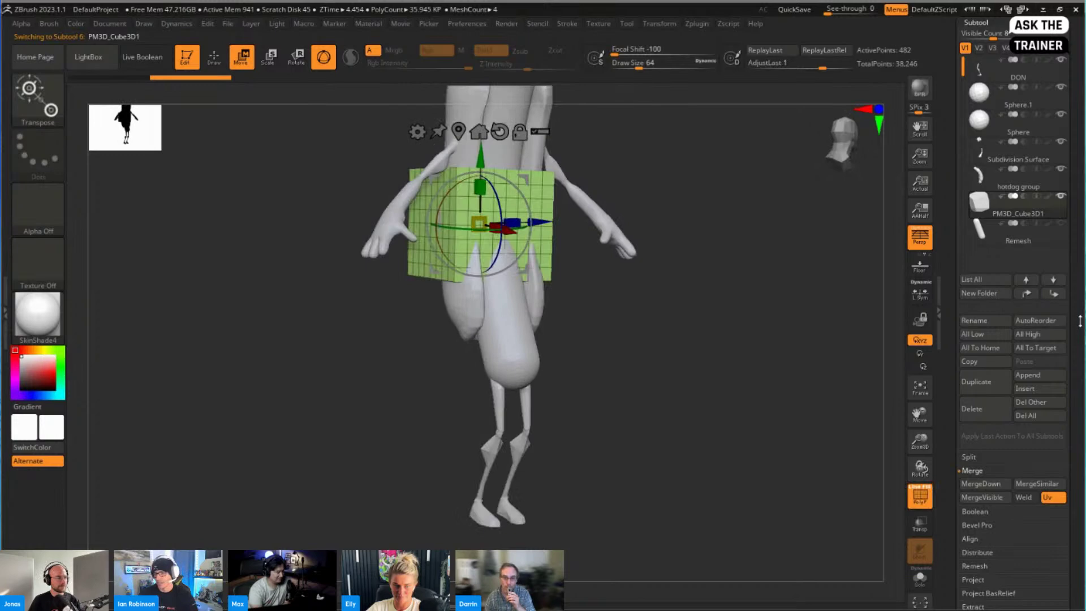
Isolate the cube, reinitialize it as a QCube with X, Y and Z resolution of 1, and show all subtools again
{"action": "scroll", "coordinate": [1080, 321], "scroll_direction": "down", "scroll_amount": 5}
{"action": "left_click", "coordinate": [922, 574]}
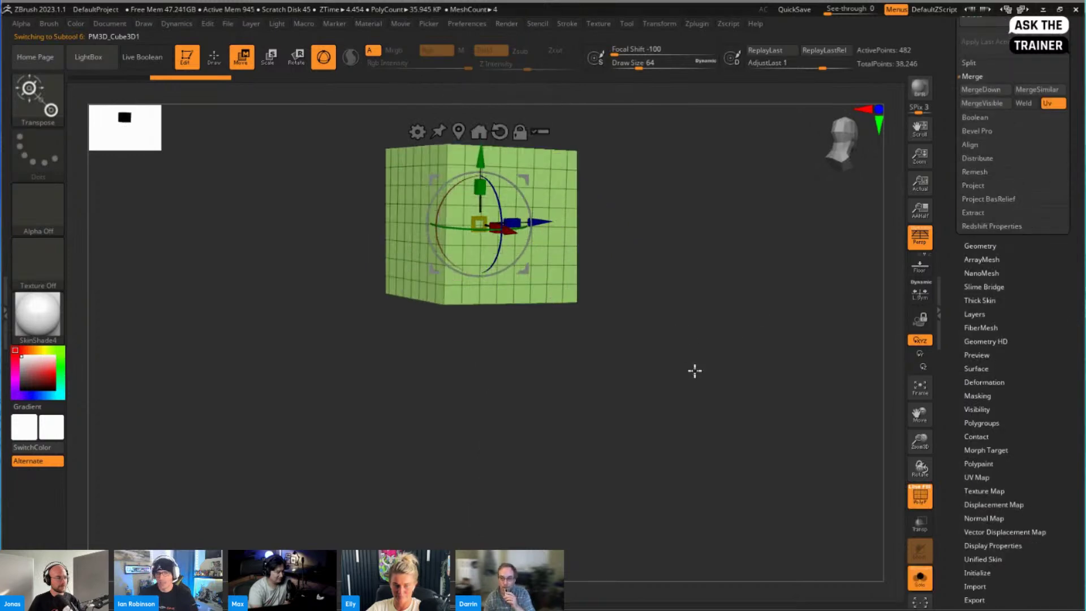
{"action": "left_click_drag", "start_coordinate": [694, 371], "coordinate": [675, 456], "text": "alt"}
{"action": "key", "text": "p"}
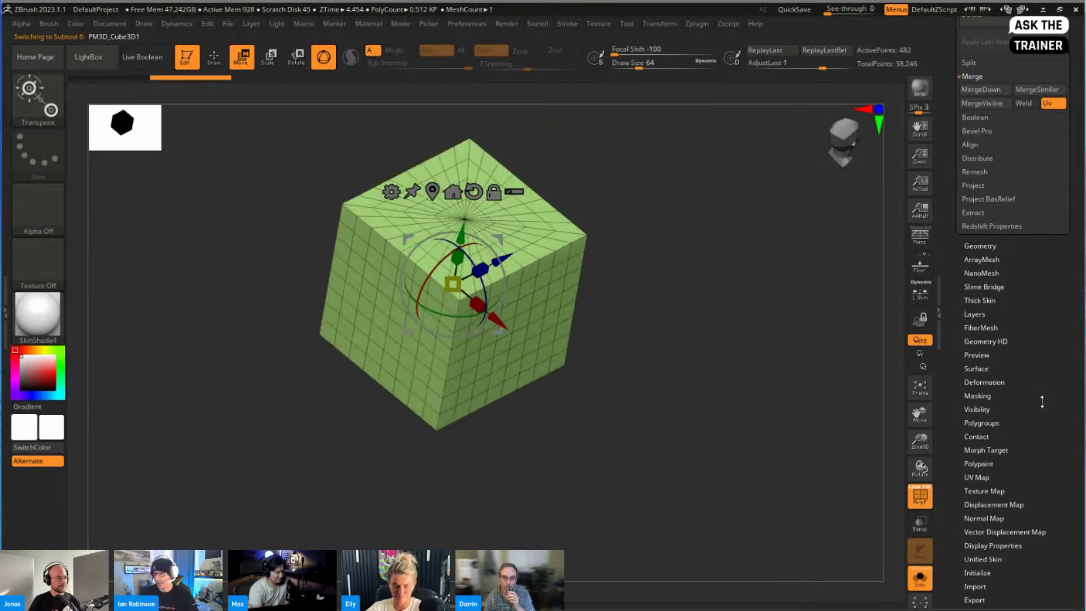
{"action": "scroll", "coordinate": [1013, 416], "scroll_direction": "down", "scroll_amount": 2}
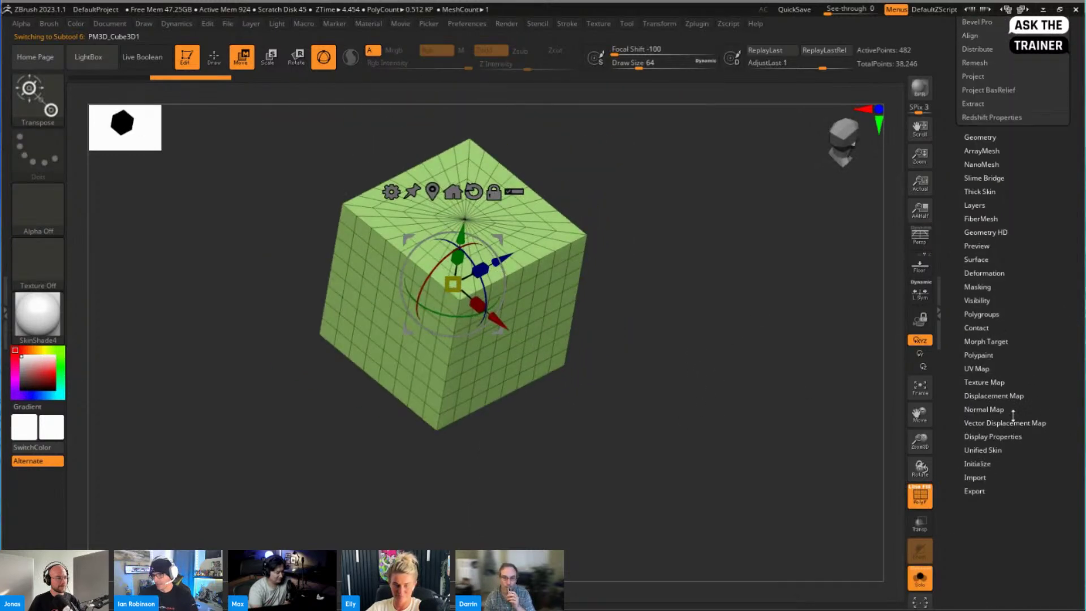
{"action": "left_click", "coordinate": [984, 464]}
{"action": "left_click_drag", "start_coordinate": [978, 402], "coordinate": [1021, 398]}
{"action": "left_click", "coordinate": [973, 373]}
{"action": "mouse_move", "coordinate": [721, 297]}
{"action": "left_mouse_down"}
{"action": "mouse_move", "coordinate": [687, 292]}
{"action": "mouse_move", "coordinate": [722, 282]}
{"action": "left_mouse_up"}
{"action": "left_click", "coordinate": [926, 577]}
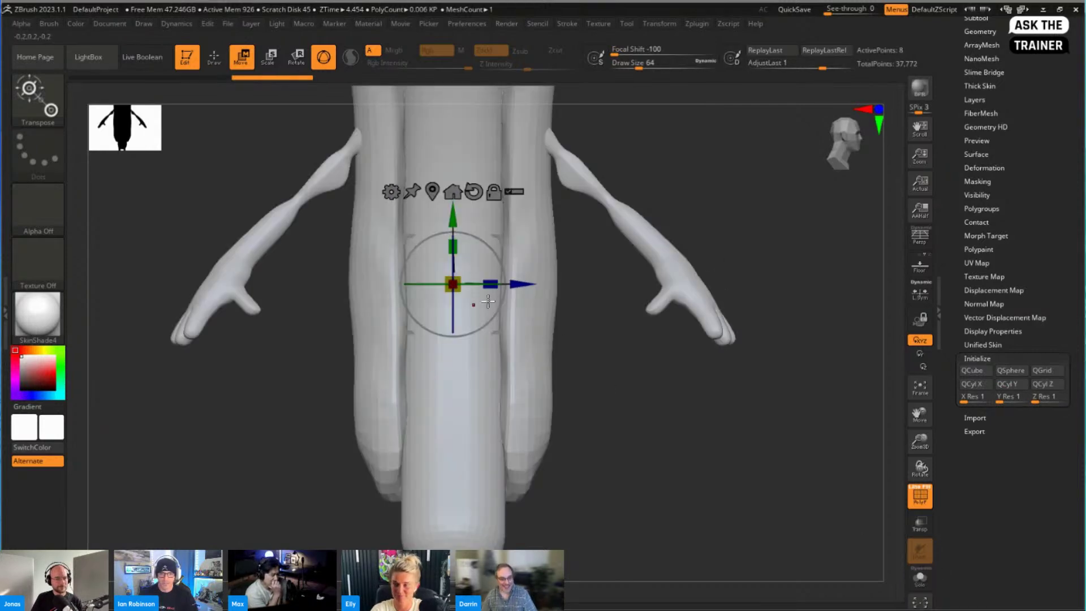
Scale the cube into a flat board and move it down toward the character's feet
{"action": "left_click_drag", "start_coordinate": [732, 233], "coordinate": [744, 418]}
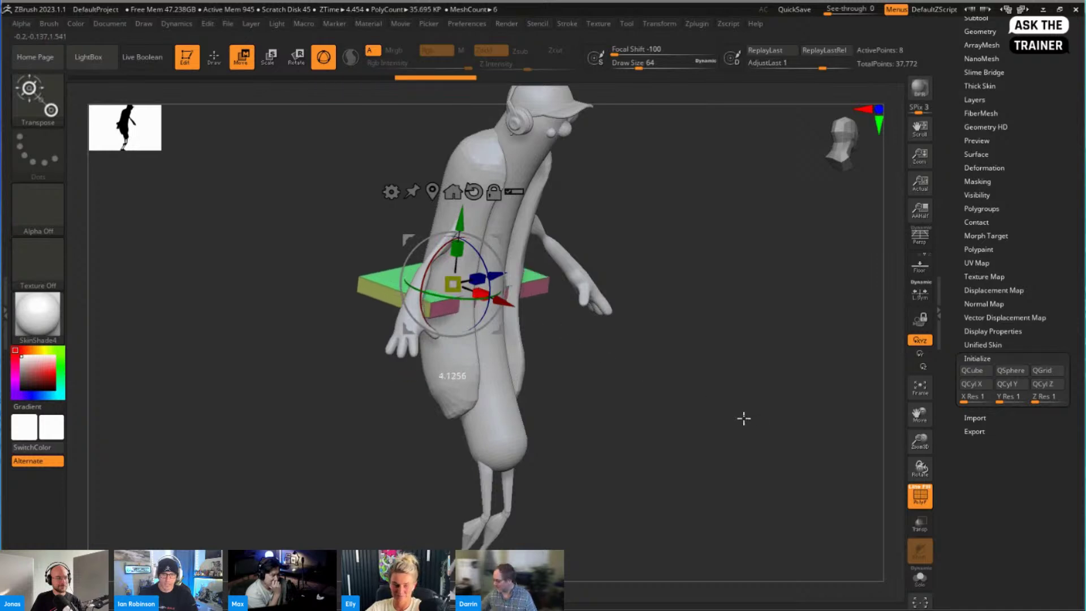
{"action": "right_click_drag", "start_coordinate": [744, 418], "coordinate": [567, 293], "text": "ctrl"}
{"action": "left_click_drag", "start_coordinate": [461, 219], "coordinate": [592, 414]}
{"action": "right_click_drag", "start_coordinate": [591, 415], "coordinate": [686, 449], "text": "ctrl"}
{"action": "left_click_drag", "start_coordinate": [686, 448], "coordinate": [638, 408], "text": "alt"}
{"action": "mouse_move", "coordinate": [441, 360]}
{"action": "left_mouse_down"}
{"action": "mouse_move", "coordinate": [563, 363]}
{"action": "mouse_move", "coordinate": [541, 362]}
{"action": "mouse_move", "coordinate": [635, 313]}
{"action": "mouse_move", "coordinate": [656, 323]}
{"action": "mouse_move", "coordinate": [619, 309]}
{"action": "left_mouse_up"}
{"action": "key", "text": "q"}
Adjust the board's placement under the character and raise it up to the soles of the feet
{"action": "key", "text": "w"}
{"action": "mouse_move", "coordinate": [500, 353]}
{"action": "left_mouse_down"}
{"action": "mouse_move", "coordinate": [587, 360]}
{"action": "mouse_move", "coordinate": [544, 351]}
{"action": "left_mouse_up"}
{"action": "key", "text": "q"}
{"action": "mouse_move", "coordinate": [648, 300]}
{"action": "right_mouse_down", "text": "ctrl"}
{"action": "mouse_move", "coordinate": [629, 243]}
{"action": "mouse_move", "coordinate": [659, 305]}
{"action": "right_mouse_up", "text": "ctrl"}
{"action": "mouse_move", "coordinate": [659, 306]}
{"action": "left_mouse_down", "text": "shift"}
{"action": "mouse_move", "coordinate": [669, 310]}
{"action": "mouse_move", "coordinate": [647, 296]}
{"action": "mouse_move", "coordinate": [659, 295]}
{"action": "mouse_move", "coordinate": [570, 328]}
{"action": "left_mouse_up", "text": "shift"}
{"action": "key", "text": "w"}
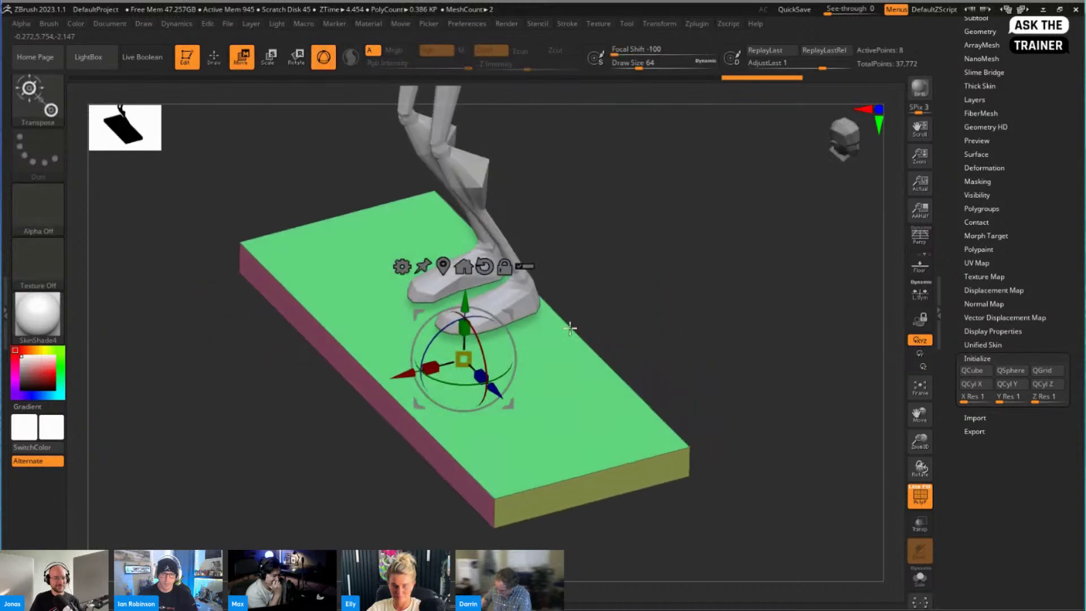
{"action": "left_click_drag", "start_coordinate": [465, 302], "coordinate": [465, 268]}
{"action": "mouse_move", "coordinate": [627, 238]}
{"action": "left_mouse_down", "text": "shift"}
{"action": "mouse_move", "coordinate": [686, 264]}
{"action": "mouse_move", "coordinate": [703, 253]}
{"action": "mouse_move", "coordinate": [494, 347]}
{"action": "left_mouse_up", "text": "shift"}
With the ZModeler brush, set the edge action to Insert Multiple EdgeLoops and add evenly spaced loops across the board's length
{"action": "key", "text": "q"}
{"action": "key", "text": "b"}
{"action": "key", "text": "z"}
{"action": "key", "text": "m"}
{"action": "key", "text": "space"}
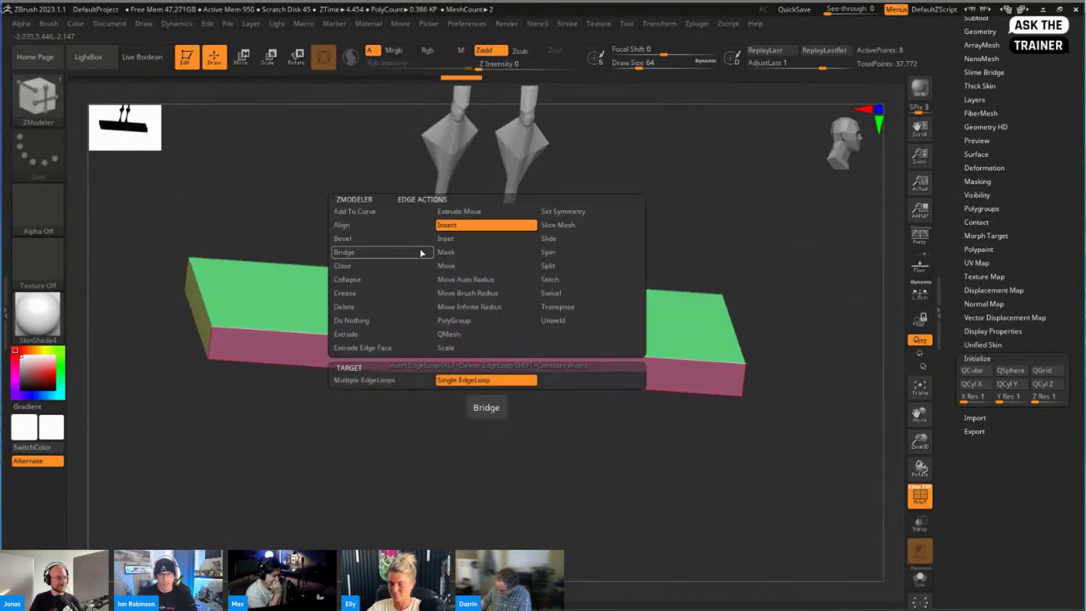
{"action": "left_click", "coordinate": [405, 379]}
{"action": "left_click", "coordinate": [578, 469]}
{"action": "left_click_drag", "start_coordinate": [497, 347], "coordinate": [490, 405]}
{"action": "left_click_drag", "start_coordinate": [557, 459], "coordinate": [501, 466]}
{"action": "left_click_drag", "start_coordinate": [582, 308], "coordinate": [554, 376]}
{"action": "key", "text": "ctrl+z"}
{"action": "left_click_drag", "start_coordinate": [548, 427], "coordinate": [526, 447]}
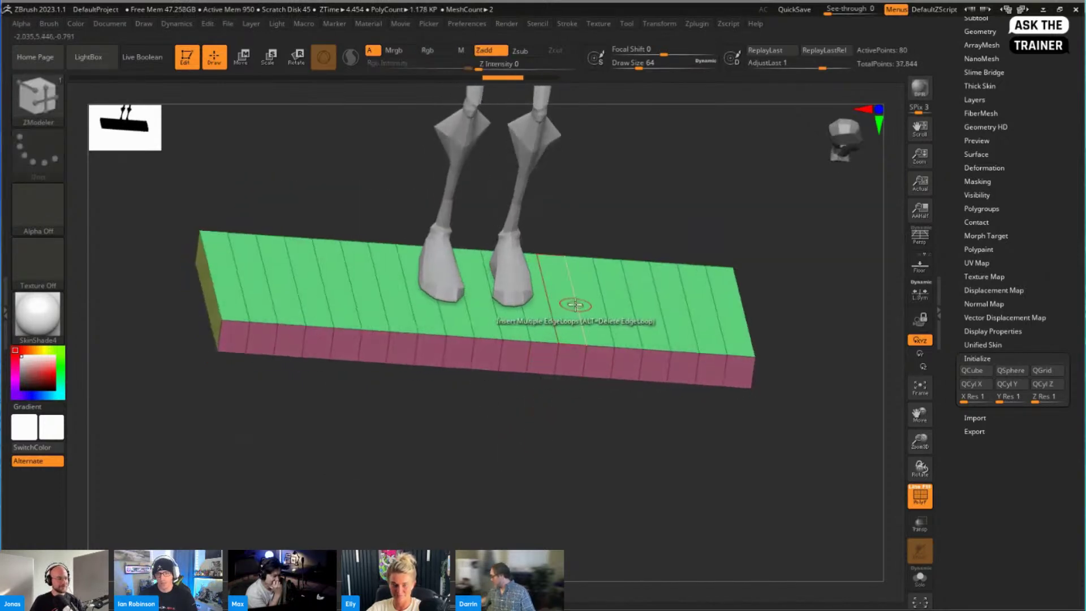
Insert multiple evenly spaced edge loops across the board's width and through its thickness
{"action": "left_click_drag", "start_coordinate": [575, 306], "coordinate": [582, 335]}
{"action": "left_click_drag", "start_coordinate": [572, 416], "coordinate": [542, 408]}
{"action": "left_click_drag", "start_coordinate": [541, 361], "coordinate": [535, 365]}
{"action": "left_click_drag", "start_coordinate": [552, 417], "coordinate": [593, 408], "text": "shift"}
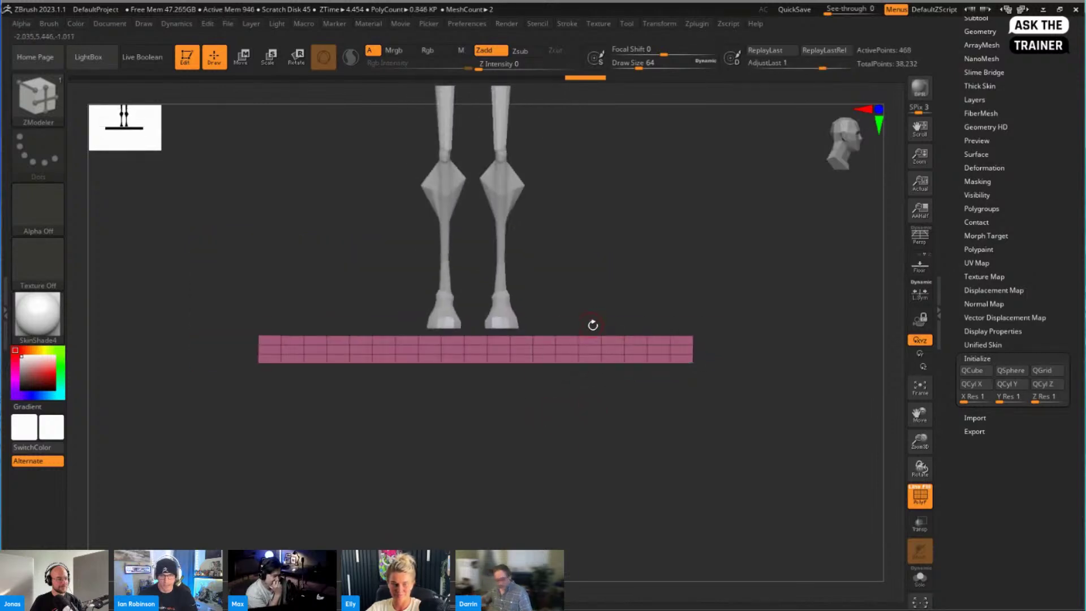
{"action": "left_click_drag", "start_coordinate": [752, 261], "coordinate": [557, 476], "text": "ctrl"}
{"action": "left_click_drag", "start_coordinate": [731, 334], "coordinate": [752, 315], "text": "ctrl"}
{"action": "left_click_drag", "start_coordinate": [746, 268], "coordinate": [635, 439], "text": "ctrl"}
{"action": "left_click", "coordinate": [698, 450], "text": "ctrl"}
Rotate the board 90 degrees about its vertical axis so its length runs in the direction of the feet
{"action": "key", "text": "w"}
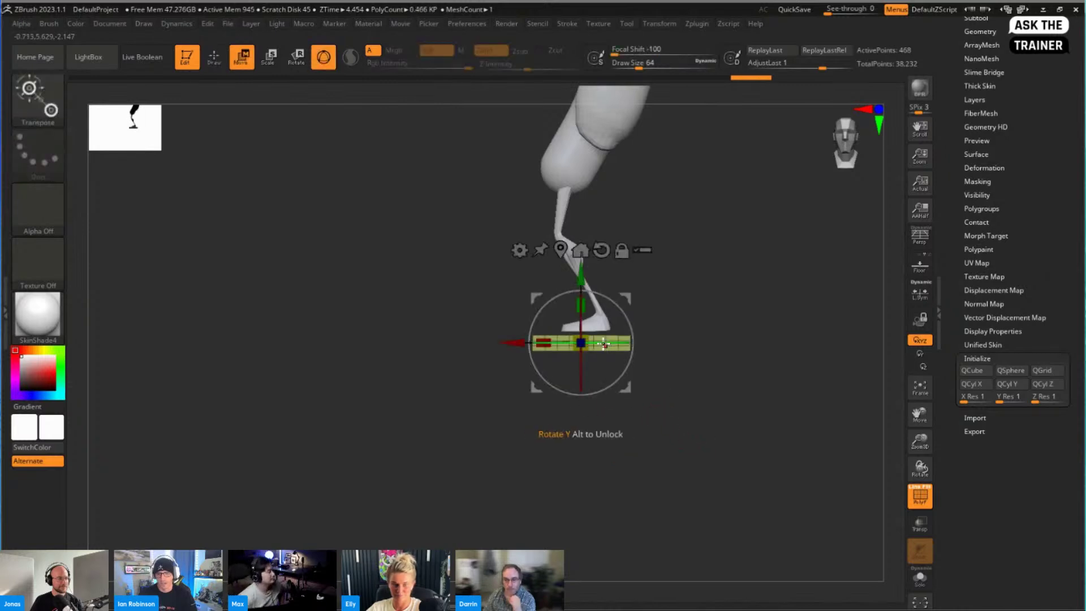
{"action": "left_click_drag", "start_coordinate": [604, 343], "coordinate": [686, 338], "text": "shift"}
{"action": "mouse_move", "coordinate": [787, 396]}
{"action": "left_mouse_down", "text": "alt"}
{"action": "mouse_move", "coordinate": [781, 434]}
{"action": "mouse_move", "coordinate": [635, 449]}
{"action": "left_mouse_up", "text": "alt"}
{"action": "key", "text": "q"}
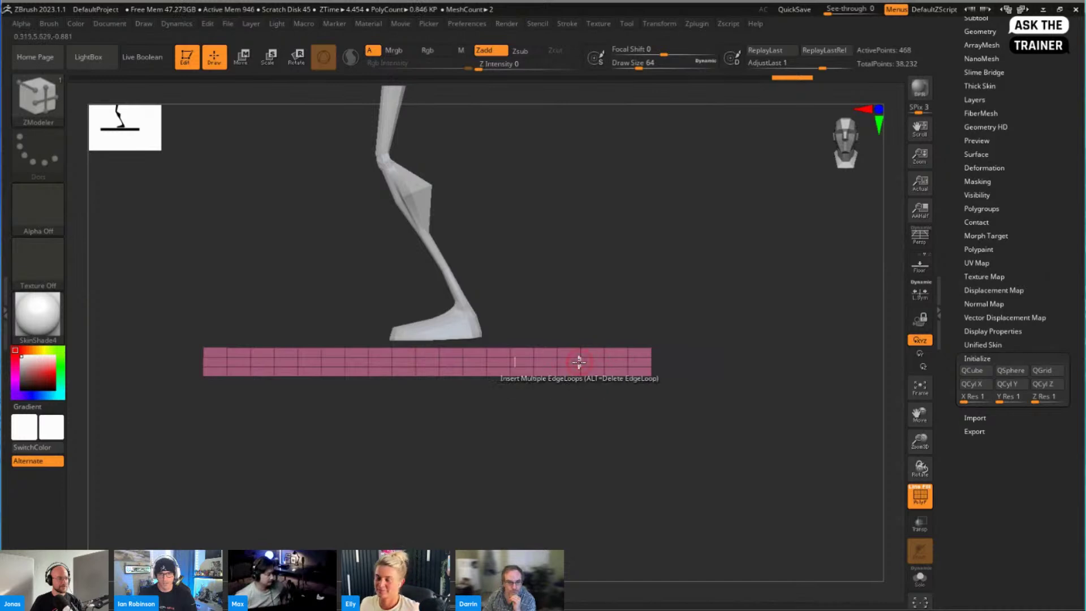
{"action": "mouse_move", "coordinate": [841, 308]}
{"action": "left_mouse_down", "text": "alt"}
{"action": "mouse_move", "coordinate": [729, 271]}
{"action": "mouse_move", "coordinate": [681, 317]}
{"action": "mouse_move", "coordinate": [693, 362]}
{"action": "mouse_move", "coordinate": [637, 393]}
{"action": "left_mouse_up", "text": "alt"}
{"action": "key", "text": "w"}
{"action": "key", "text": "q"}
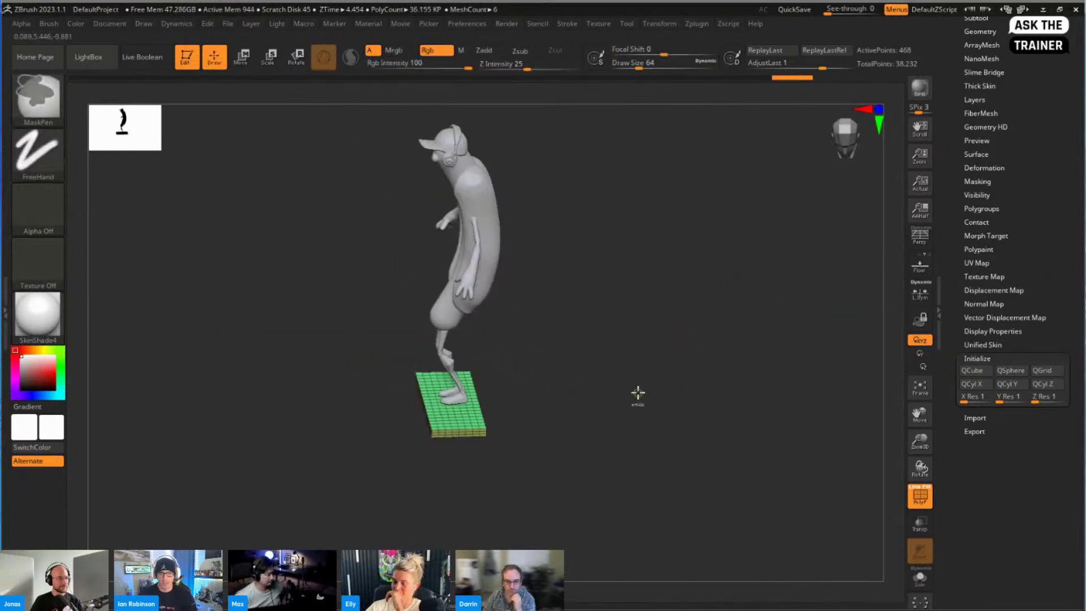
{"action": "right_click_drag", "start_coordinate": [609, 379], "coordinate": [708, 362]}
Store the board's placement under the feet as its Home Stage in the Stager geometry settings
{"action": "left_click_drag", "start_coordinate": [1039, 64], "coordinate": [1038, 256]}
{"action": "left_click", "coordinate": [983, 213]}
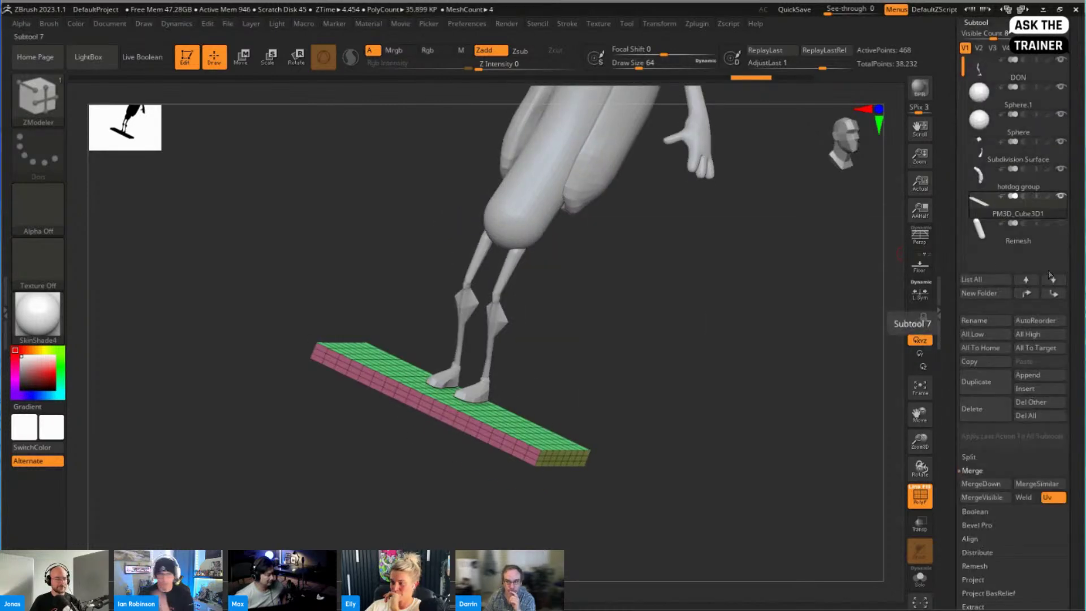
{"action": "scroll", "coordinate": [1038, 278], "scroll_direction": "down", "scroll_amount": 5}
{"action": "left_click", "coordinate": [981, 273]}
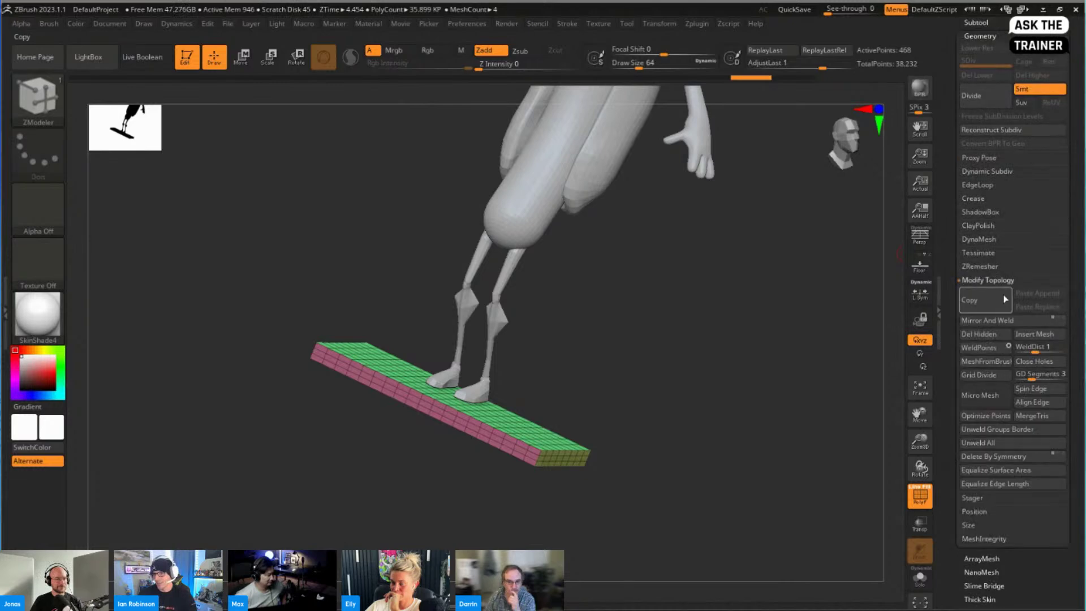
{"action": "left_click", "coordinate": [990, 280]}
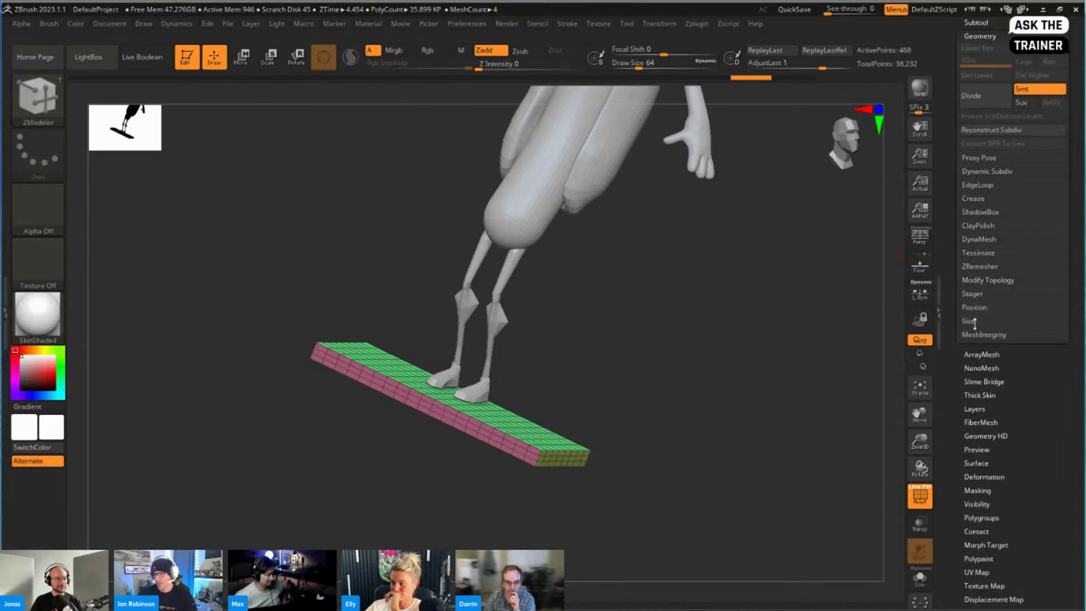
{"action": "left_click", "coordinate": [979, 295]}
{"action": "left_click", "coordinate": [984, 307]}
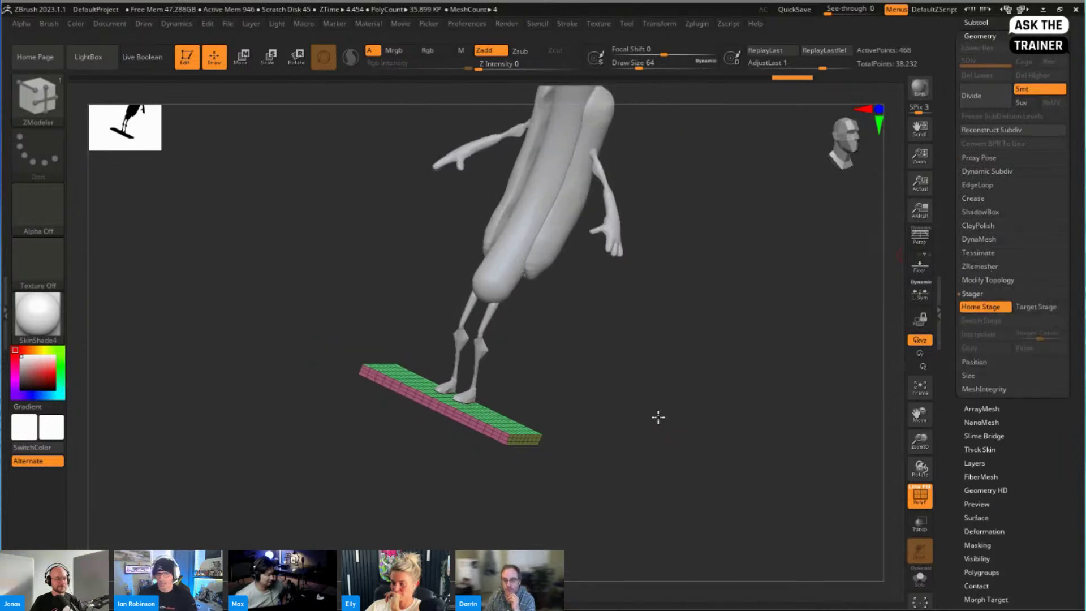
Move the board to the world origin and rotate it 90 degrees about its vertical axis
{"action": "key", "text": "w"}
{"action": "left_click", "coordinate": [450, 312]}
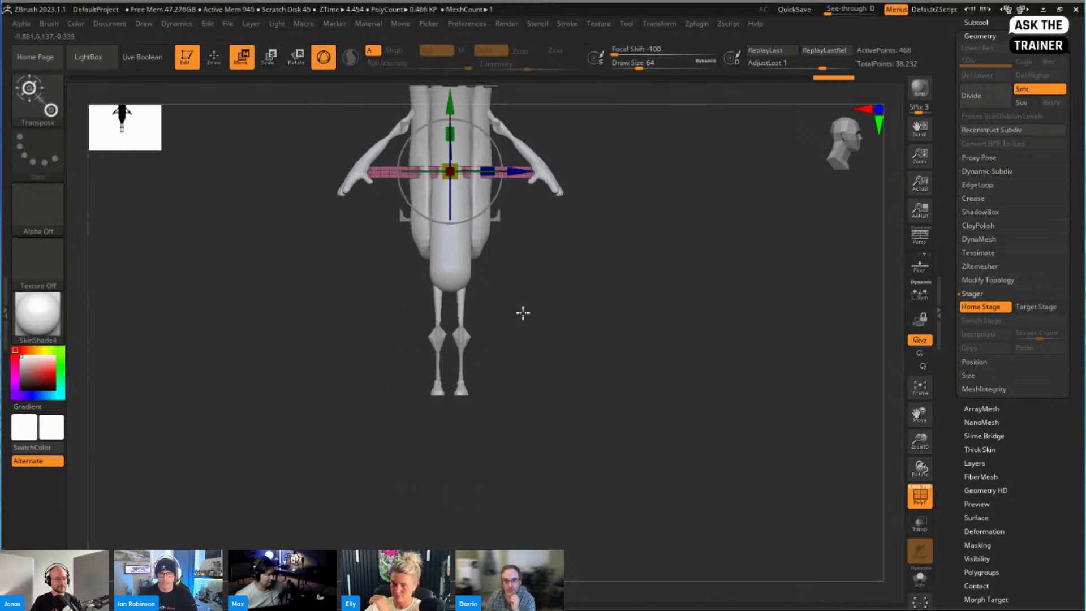
{"action": "left_click_drag", "start_coordinate": [591, 274], "coordinate": [593, 405], "text": "alt"}
{"action": "left_click_drag", "start_coordinate": [474, 304], "coordinate": [556, 311], "text": "shift"}
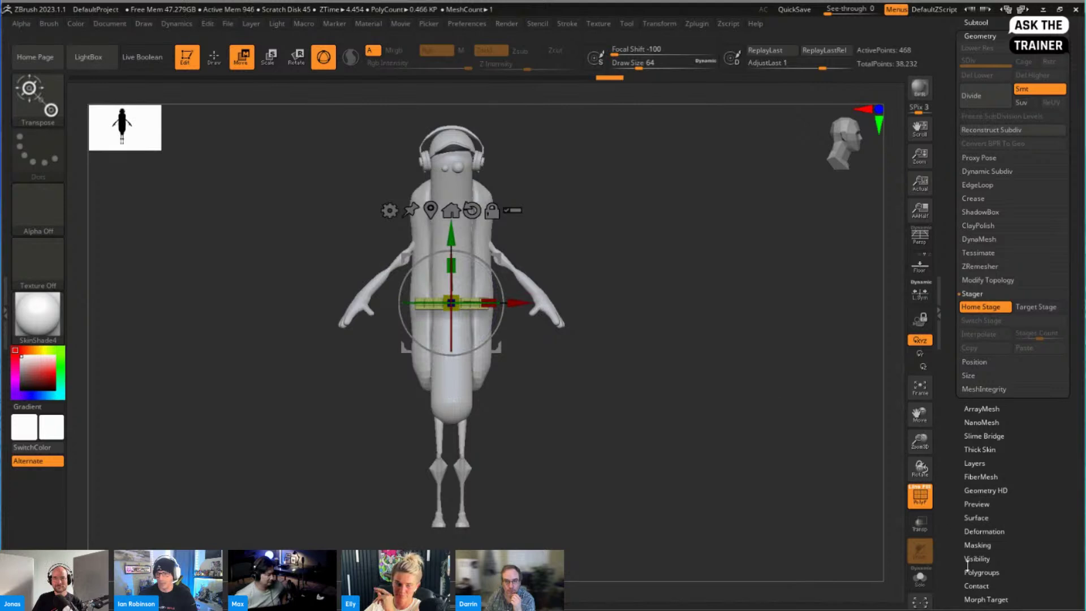
Isolate the board in side view and store its centred placement as the Target Stage
{"action": "left_click", "coordinate": [925, 579]}
{"action": "mouse_move", "coordinate": [781, 469]}
{"action": "left_mouse_down", "text": "shift"}
{"action": "mouse_move", "coordinate": [708, 448]}
{"action": "mouse_move", "coordinate": [754, 451]}
{"action": "mouse_move", "coordinate": [766, 470]}
{"action": "left_mouse_up", "text": "shift"}
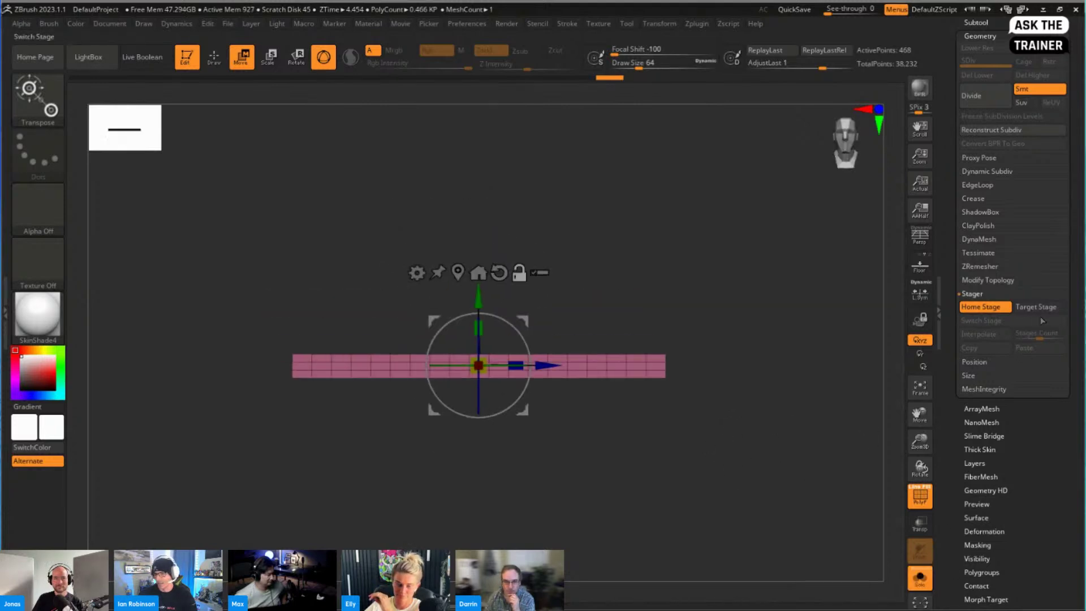
{"action": "left_click", "coordinate": [1036, 307]}
{"action": "left_click", "coordinate": [983, 326]}
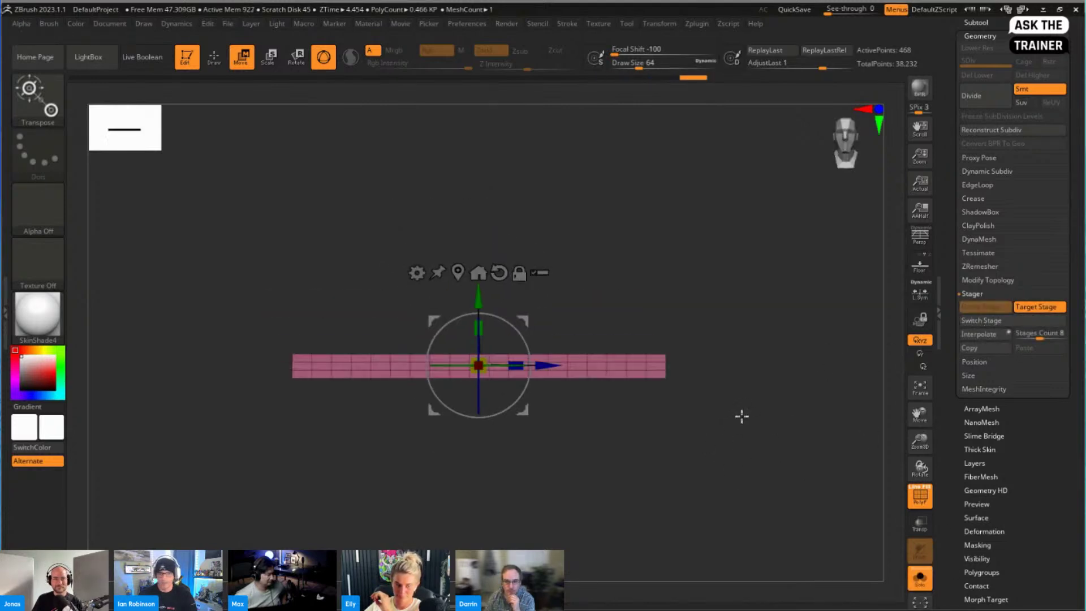
Mask the middle section of the board, leaving both ends unmasked for transforming with the gizmo
{"action": "key", "text": "q"}
{"action": "key", "text": "shift+f"}
{"action": "mouse_move", "coordinate": [743, 332]}
{"action": "left_mouse_down"}
{"action": "mouse_move", "coordinate": [758, 388]}
{"action": "mouse_move", "coordinate": [653, 318]}
{"action": "left_mouse_up"}
{"action": "key", "text": "shift+f"}
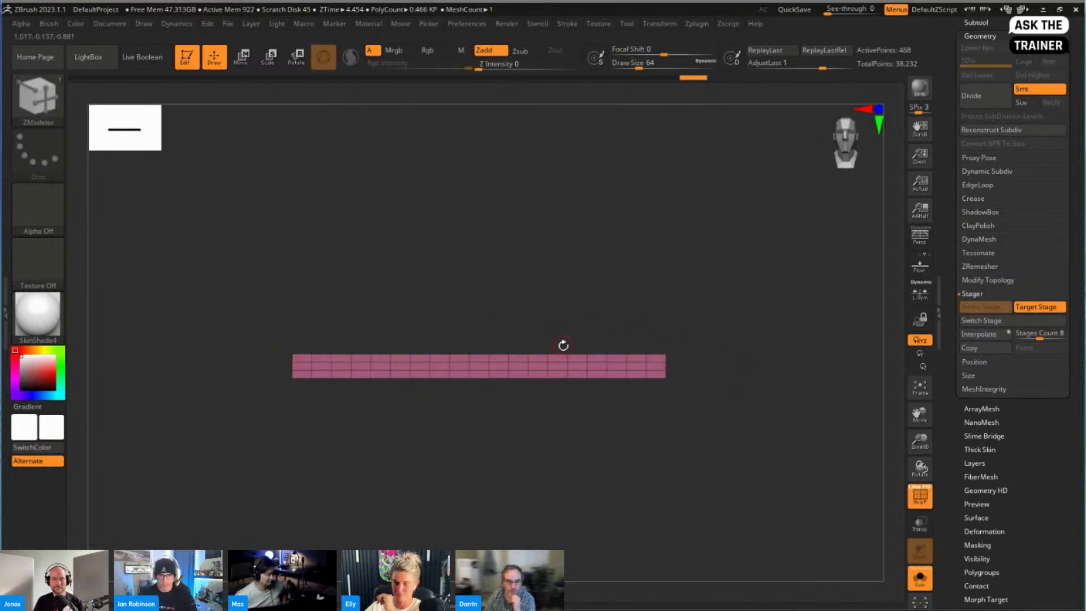
{"action": "left_click_drag", "start_coordinate": [772, 304], "coordinate": [523, 450], "text": "ctrl"}
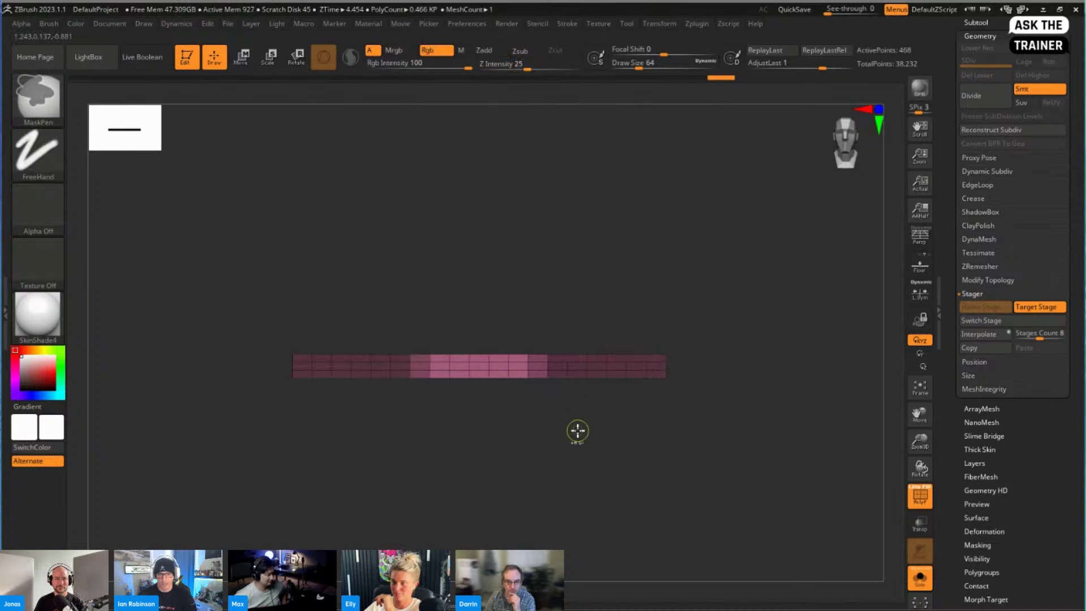
{"action": "left_click_drag", "start_coordinate": [715, 293], "coordinate": [622, 450], "text": "ctrl"}
{"action": "left_click_drag", "start_coordinate": [587, 458], "coordinate": [587, 459], "text": "ctrl"}
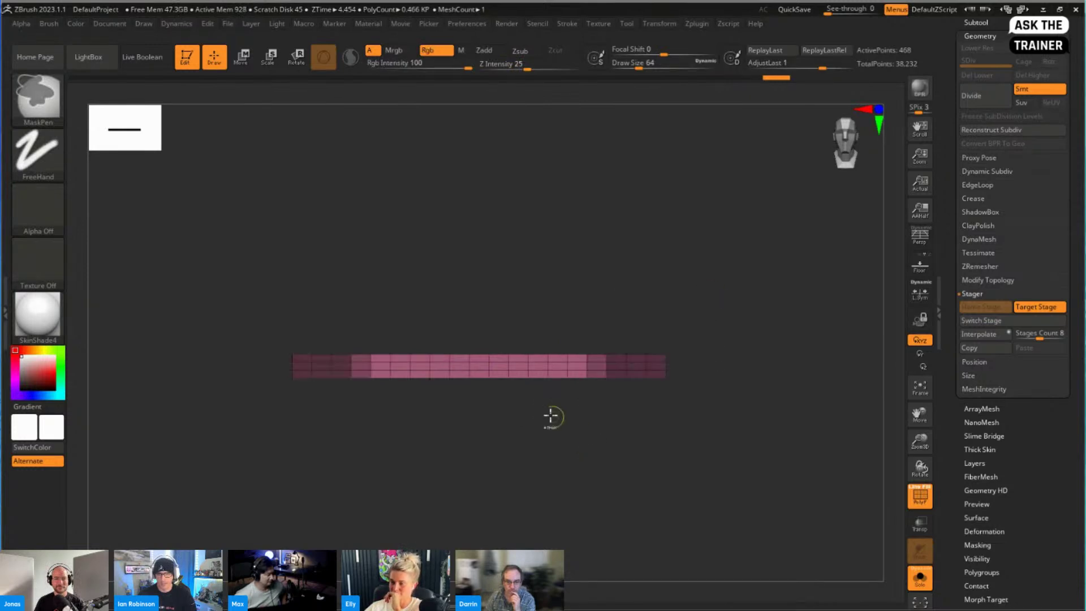
{"action": "left_click", "coordinate": [551, 405], "text": "ctrl"}
{"action": "key", "text": "w"}
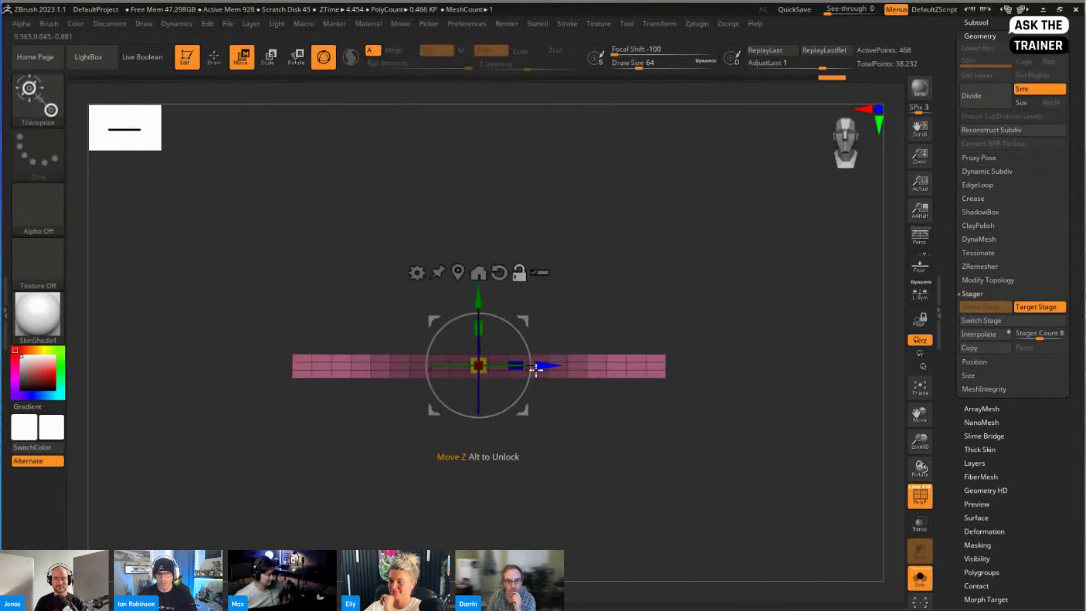
Bend the board's two unmasked ends upward and preview the shape with dynamic subdivision
{"action": "mouse_move", "coordinate": [543, 365]}
{"action": "left_mouse_down"}
{"action": "mouse_move", "coordinate": [656, 369]}
{"action": "mouse_move", "coordinate": [629, 323]}
{"action": "mouse_move", "coordinate": [715, 369]}
{"action": "mouse_move", "coordinate": [779, 366]}
{"action": "mouse_move", "coordinate": [788, 381]}
{"action": "mouse_move", "coordinate": [766, 385]}
{"action": "mouse_move", "coordinate": [780, 371]}
{"action": "left_mouse_up"}
{"action": "key", "text": "q"}
{"action": "key", "text": "d"}
{"action": "key", "text": "shift+f"}
{"action": "key", "text": "shift+f"}
{"action": "key", "text": "ctrl"}
{"action": "key", "text": "shift+f"}
{"action": "key", "text": "shift+f"}
{"action": "key", "text": "shift+d"}
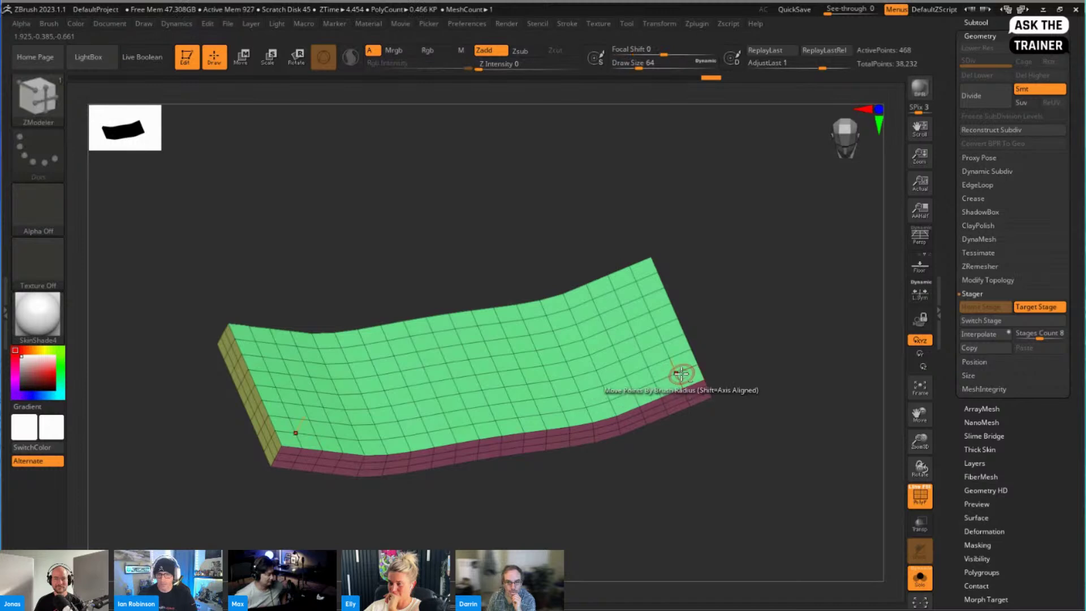
Delete the outermost lengthwise edge loop along each long side of the board's top
{"action": "left_click", "coordinate": [646, 278], "text": "alt"}
{"action": "left_click_drag", "start_coordinate": [700, 313], "coordinate": [713, 375]}
{"action": "key", "text": "w"}
{"action": "left_click_drag", "start_coordinate": [589, 403], "coordinate": [592, 362]}
{"action": "key", "text": "q"}
{"action": "left_click_drag", "start_coordinate": [714, 346], "coordinate": [713, 367], "text": "alt"}
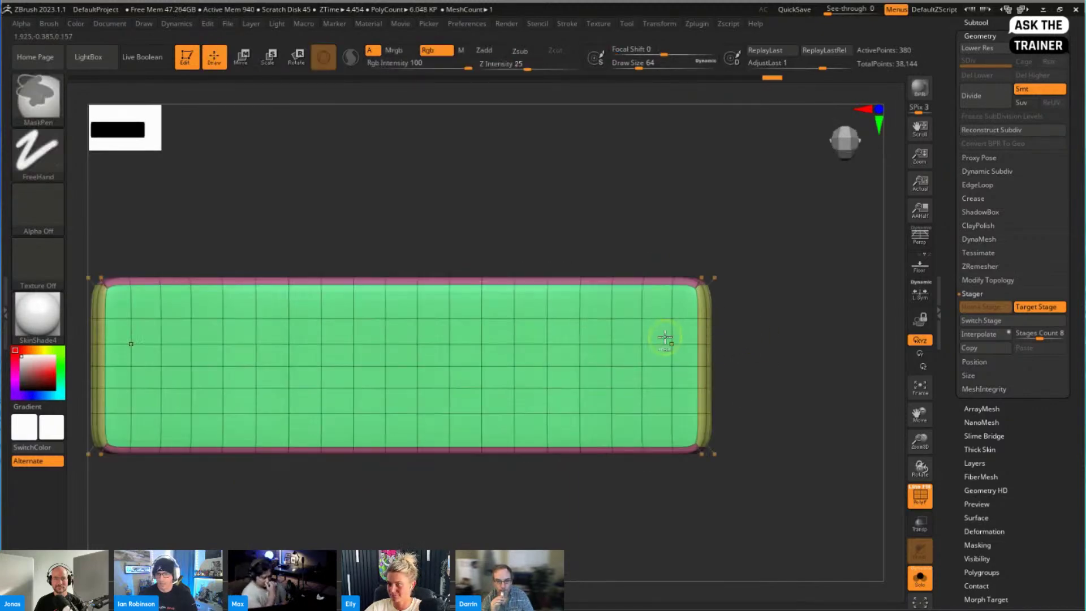
Delete two more lengthwise edge loops on one half of the board and turn off the dynamic subdivision preview
{"action": "left_click", "coordinate": [684, 320], "text": "alt"}
{"action": "left_click", "coordinate": [683, 338], "text": "alt"}
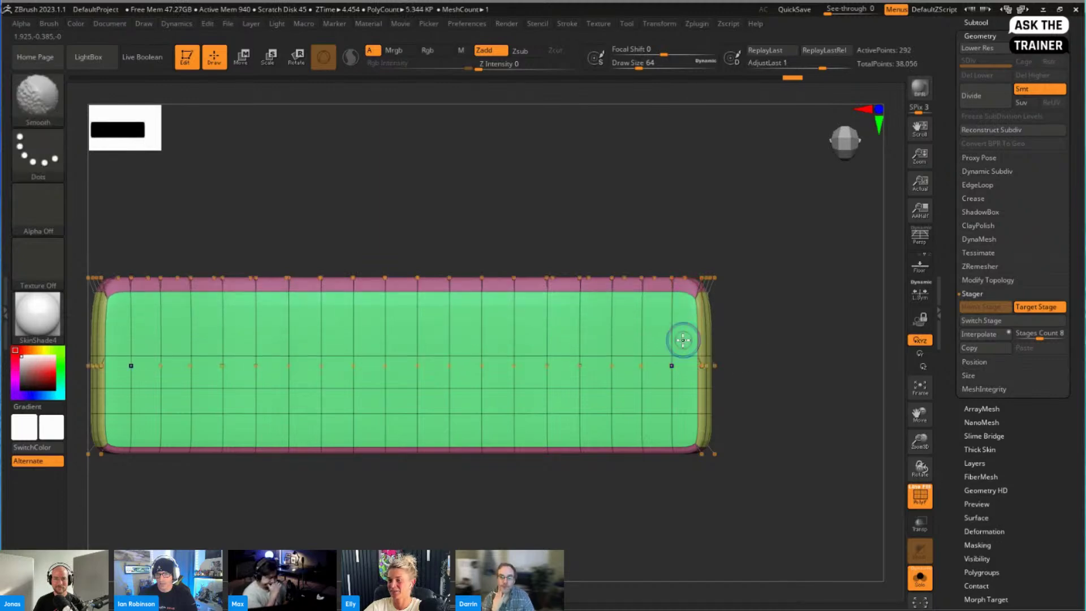
{"action": "key", "text": "shift+f"}
{"action": "key", "text": "shift+f"}
{"action": "key", "text": "shift+d"}
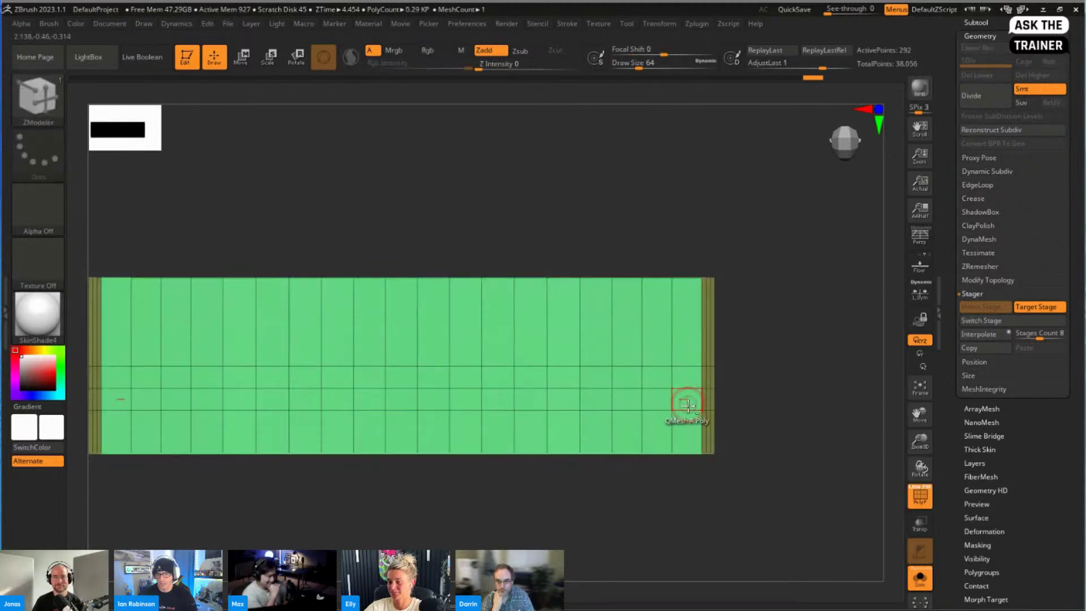
Delete the remaining off-centre lengthwise edge loops on the board and preview the smoothed shape with dynamic subdivision
{"action": "left_click_drag", "start_coordinate": [783, 348], "coordinate": [699, 366], "text": "ctrl"}
{"action": "key", "text": "w"}
{"action": "key", "text": "d"}
{"action": "key", "text": "q"}
{"action": "key", "text": "shift+f"}
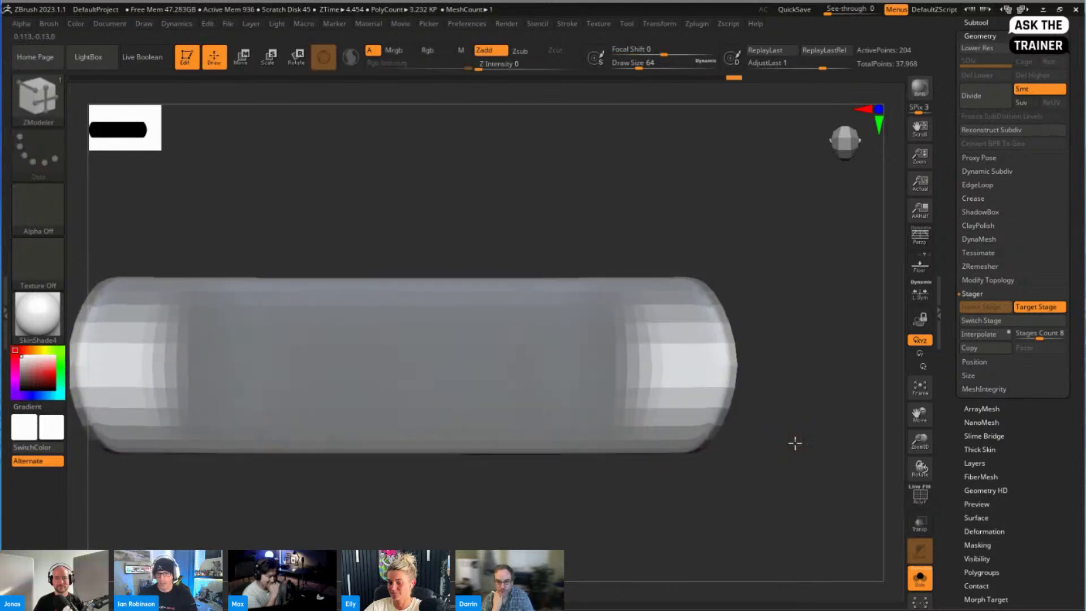
Centre the gizmo on the unmasked board and scale the board thinner in height
{"action": "mouse_move", "coordinate": [795, 443]}
{"action": "left_mouse_down"}
{"action": "mouse_move", "coordinate": [814, 420]}
{"action": "mouse_move", "coordinate": [807, 438]}
{"action": "mouse_move", "coordinate": [788, 402]}
{"action": "left_mouse_up"}
{"action": "key", "text": "f"}
{"action": "key", "text": "shift+f"}
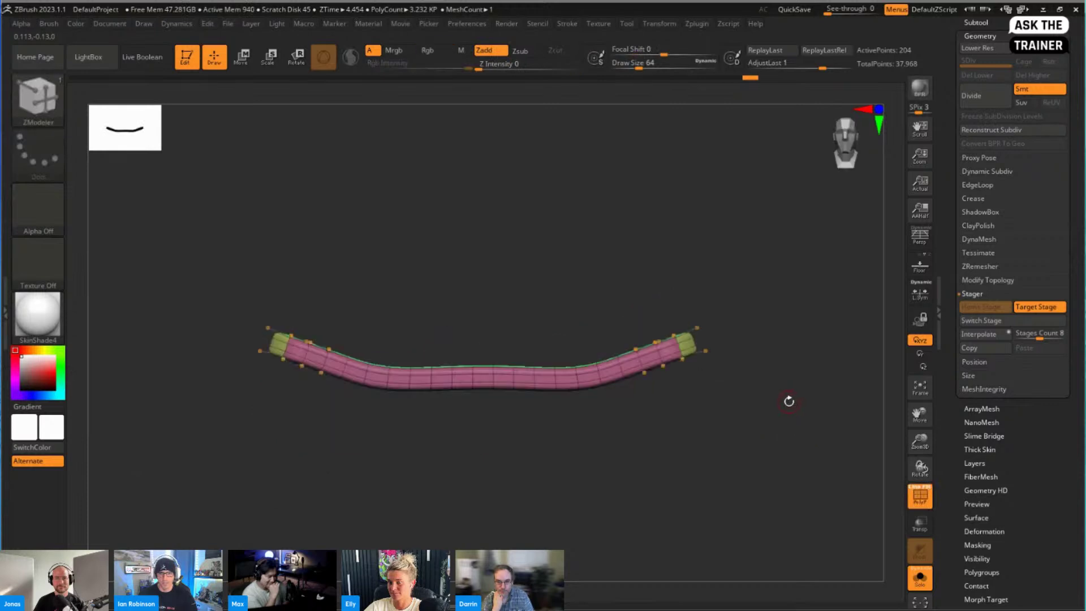
{"action": "key", "text": "w"}
{"action": "left_click", "coordinate": [648, 276], "text": "alt"}
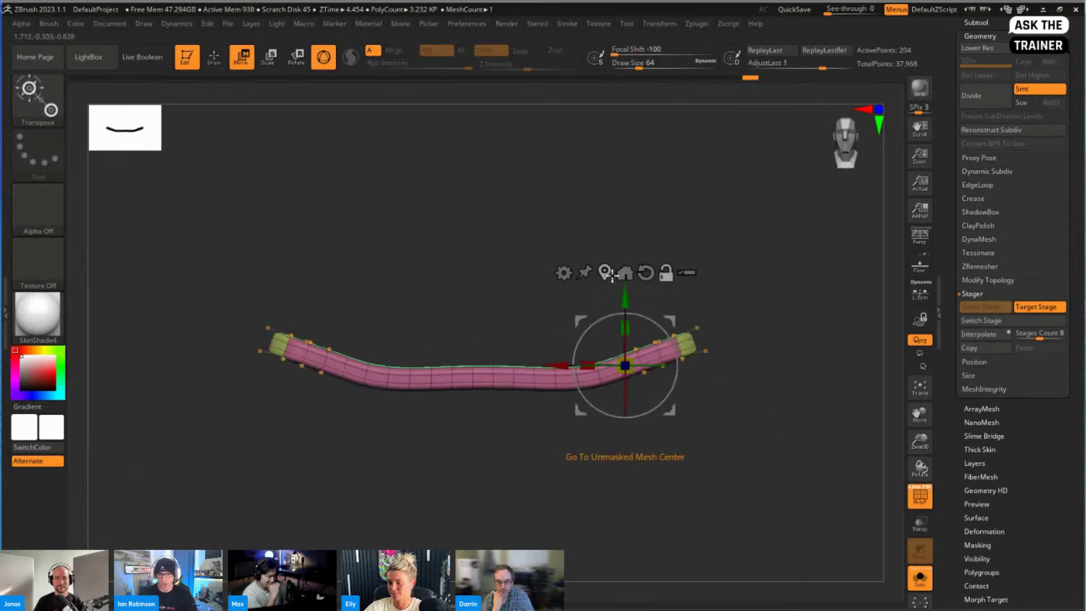
{"action": "left_click", "coordinate": [606, 274]}
{"action": "key", "text": "f"}
{"action": "left_click_drag", "start_coordinate": [491, 318], "coordinate": [491, 371]}
{"action": "key", "text": "q"}
{"action": "left_click_drag", "start_coordinate": [548, 476], "coordinate": [676, 408]}
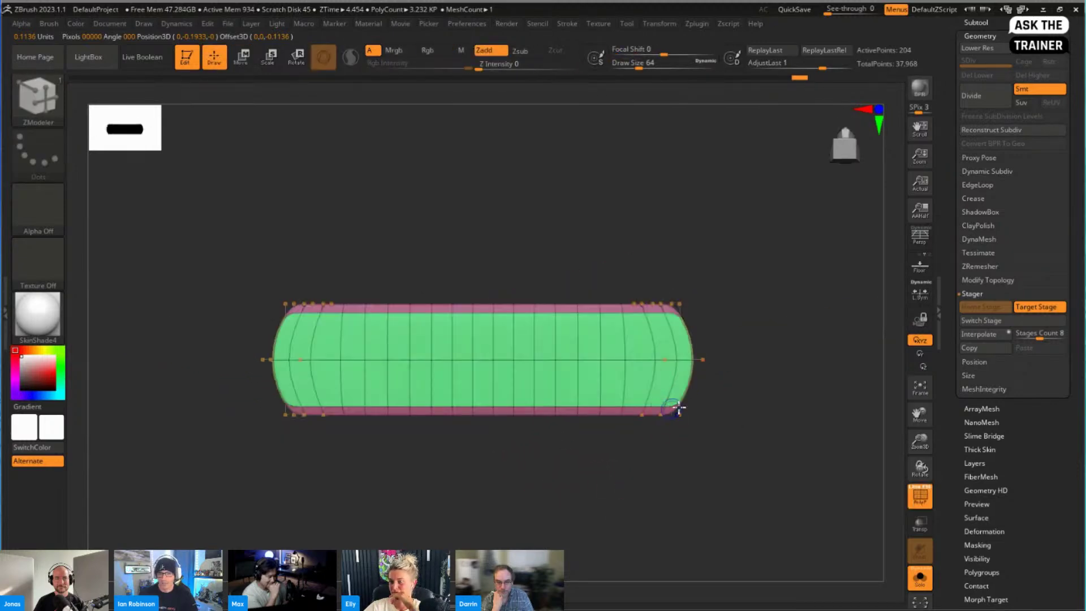
Divide the board's geometry three times to reach subdivision level 4
{"action": "key", "text": "shift+f"}
{"action": "key", "text": "f"}
{"action": "key", "text": "shift+f"}
{"action": "left_click_drag", "start_coordinate": [1080, 213], "coordinate": [1082, 281]}
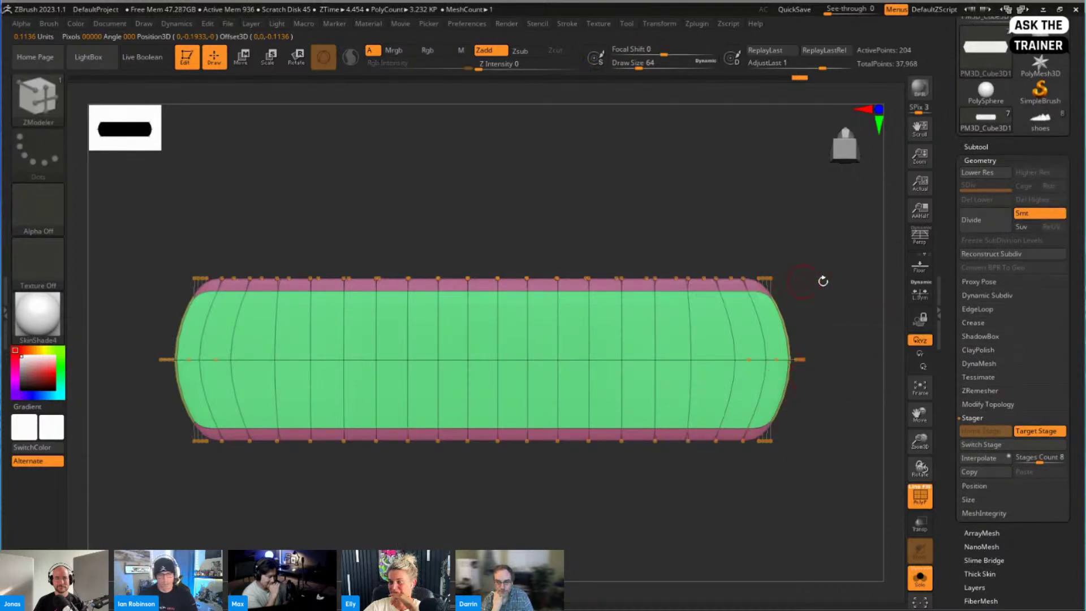
{"action": "key", "text": "ctrl+d"}
{"action": "key", "text": "ctrl+d"}
{"action": "key", "text": "ctrl+d"}
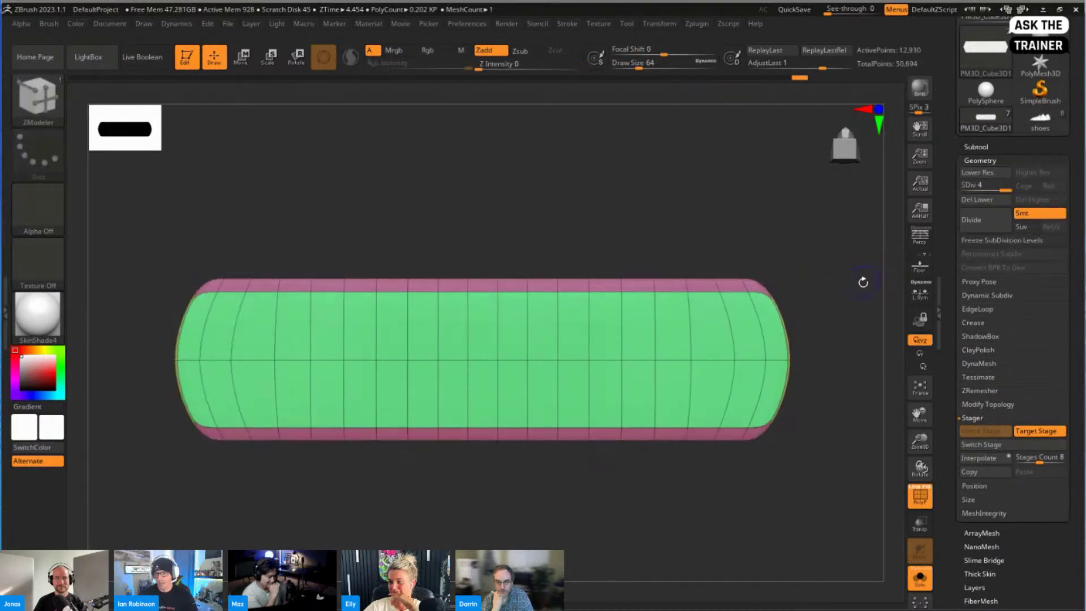
{"action": "key", "text": "shift+f"}
{"action": "left_click_drag", "start_coordinate": [839, 288], "coordinate": [801, 309], "text": "alt"}
{"action": "key", "text": "shift+f"}
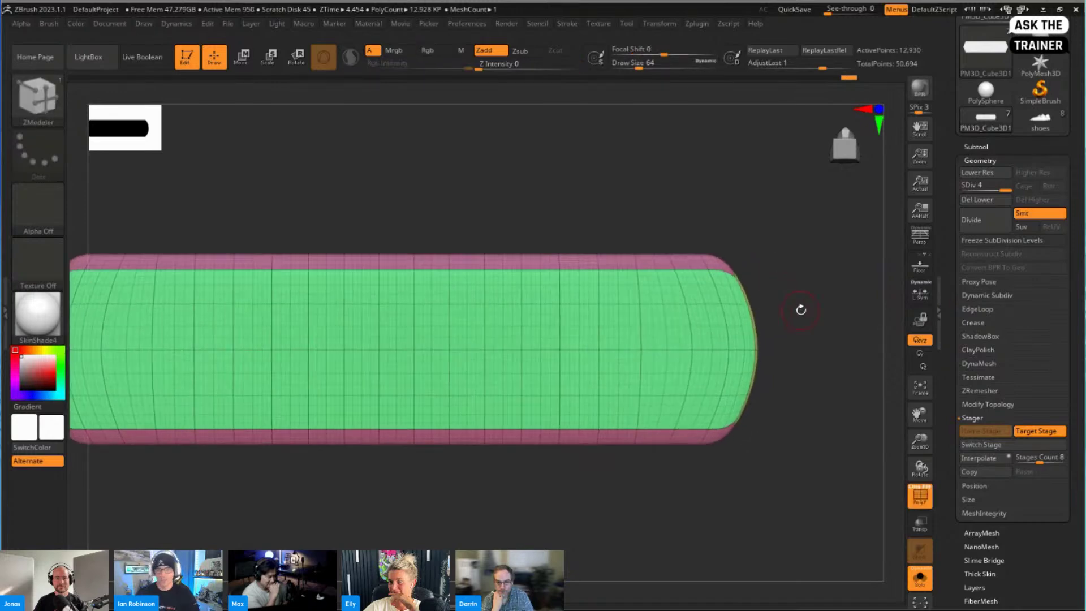
Choose the IMM Primitives brush with its Insert Cube mesh for adding parts to the board's underside
{"action": "key", "text": "b"}
{"action": "key", "text": "i"}
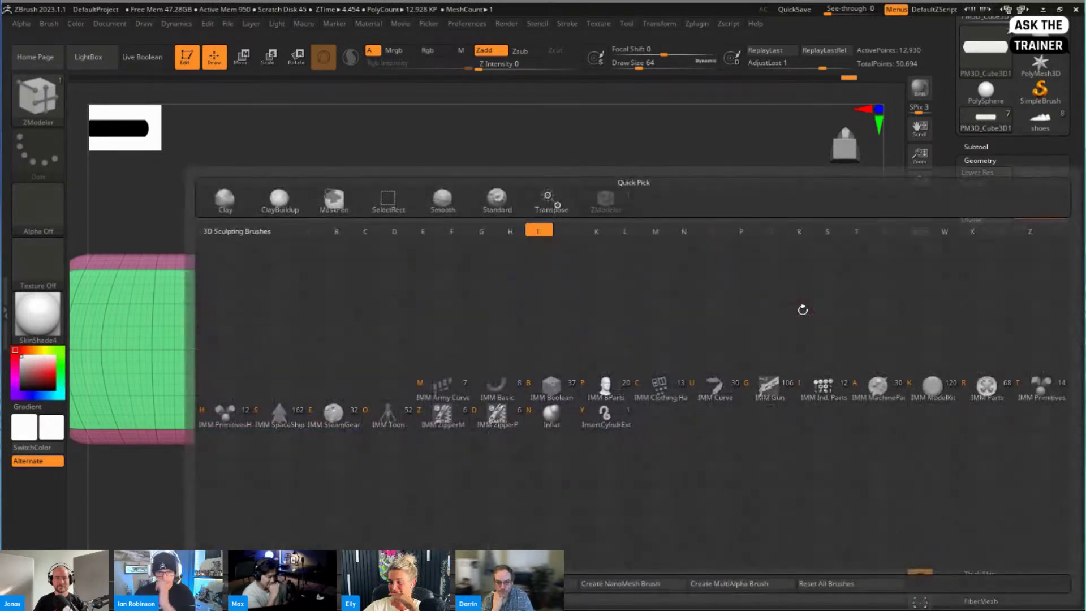
{"action": "mouse_move", "coordinate": [612, 406]}
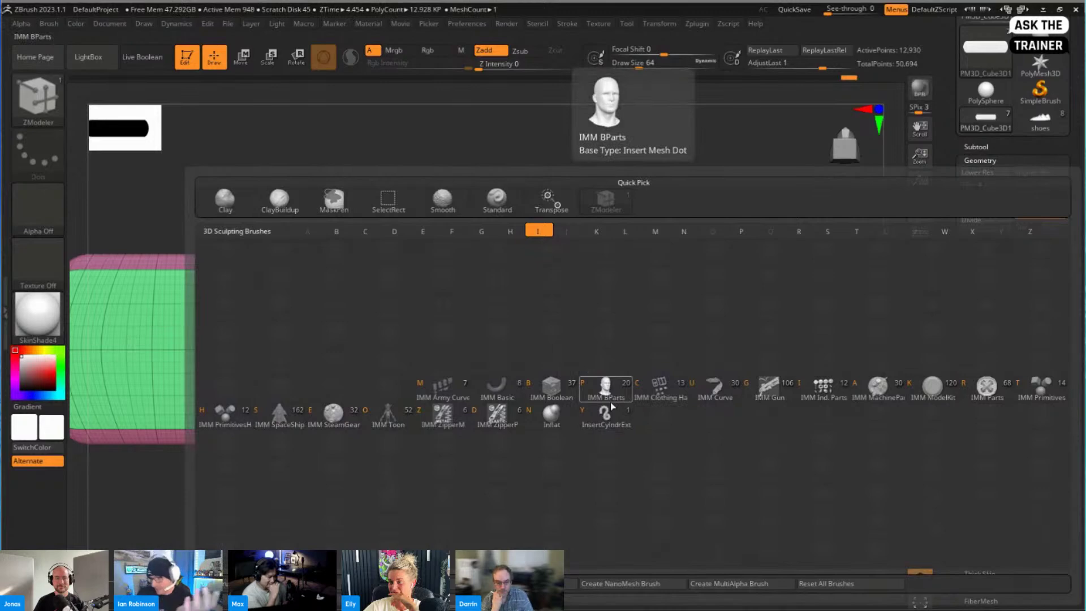
{"action": "mouse_move", "coordinate": [552, 403]}
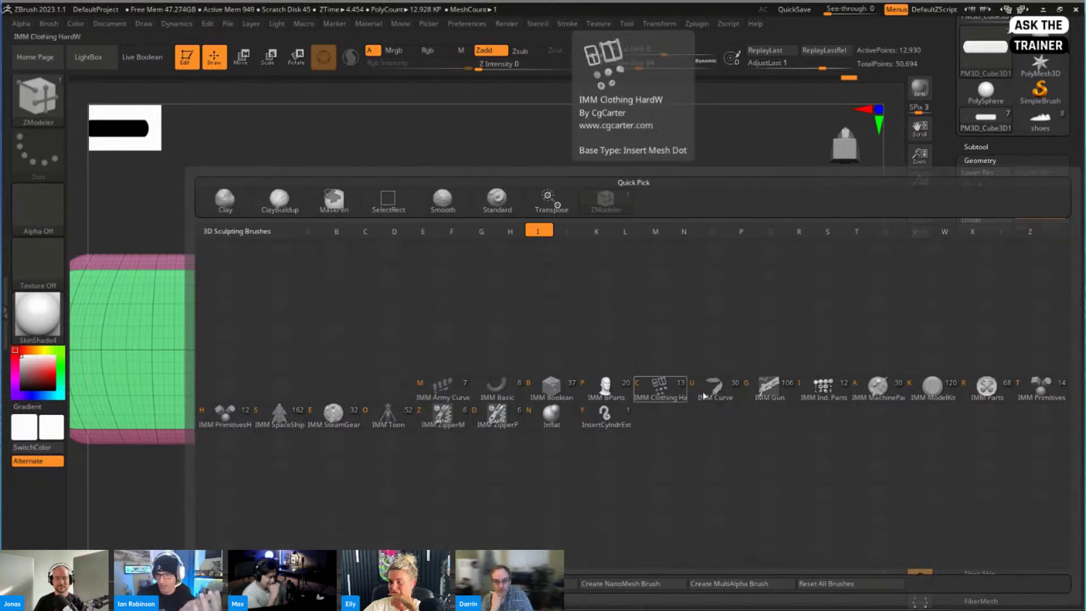
{"action": "left_click", "coordinate": [1040, 388]}
{"action": "left_click_drag", "start_coordinate": [449, 181], "coordinate": [441, 215], "text": "alt"}
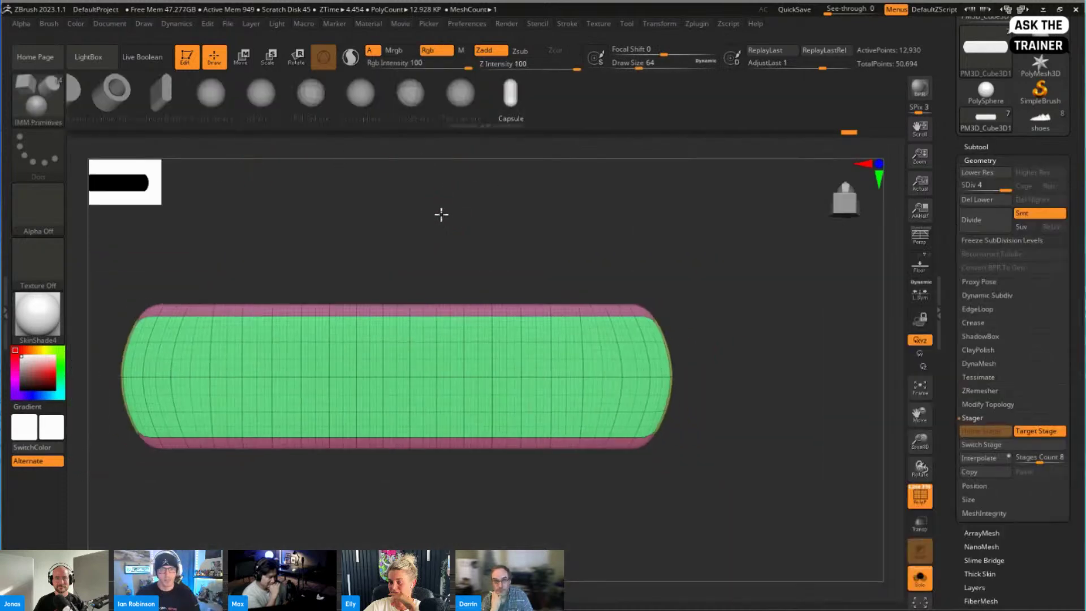
{"action": "left_click_drag", "start_coordinate": [246, 158], "coordinate": [291, 158], "text": "alt"}
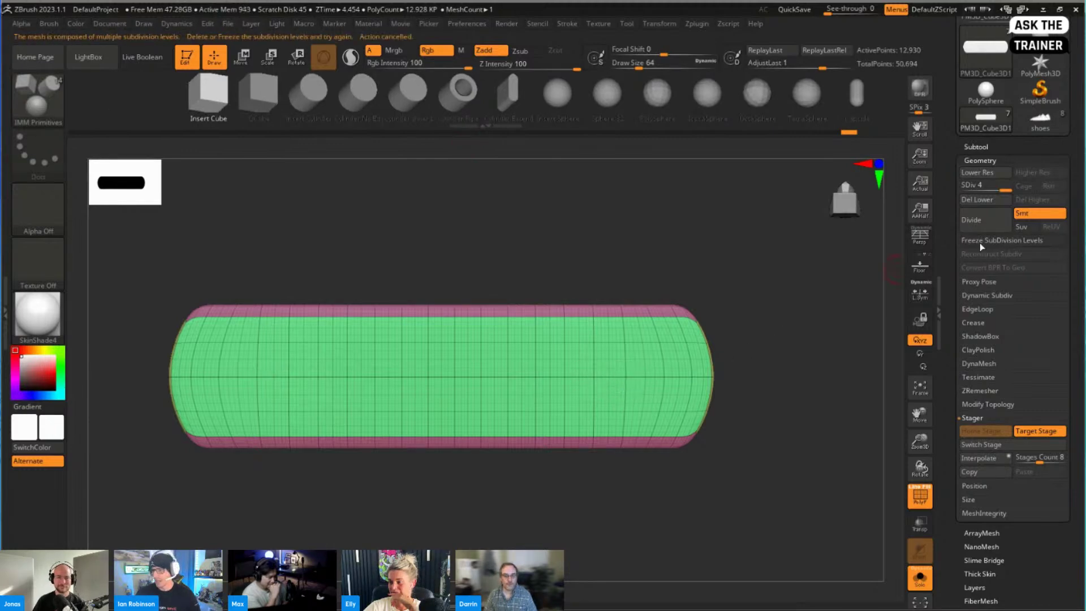
Try to delete the board's lower subdivision levels while at level 4
{"action": "left_click", "coordinate": [995, 201]}
{"action": "right_click_drag", "start_coordinate": [661, 341], "coordinate": [662, 311], "text": "alt"}
{"action": "key", "text": "ctrl+z"}
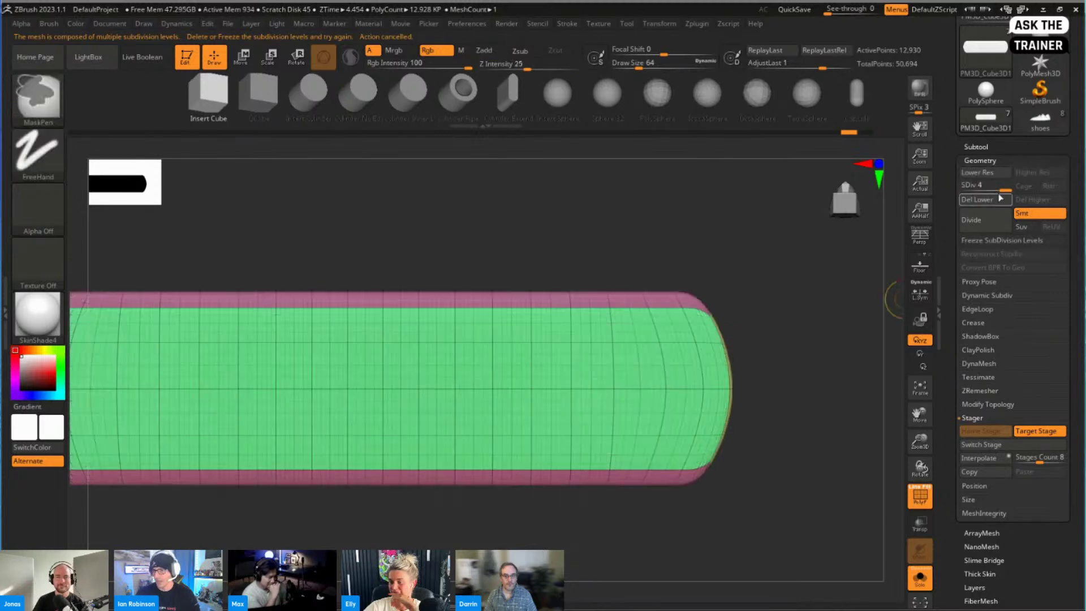
Step the board down one subdivision level and delete the other subdivision levels
{"action": "left_click", "coordinate": [991, 187]}
{"action": "left_click_drag", "start_coordinate": [991, 188], "coordinate": [967, 188]}
{"action": "left_click", "coordinate": [1030, 200]}
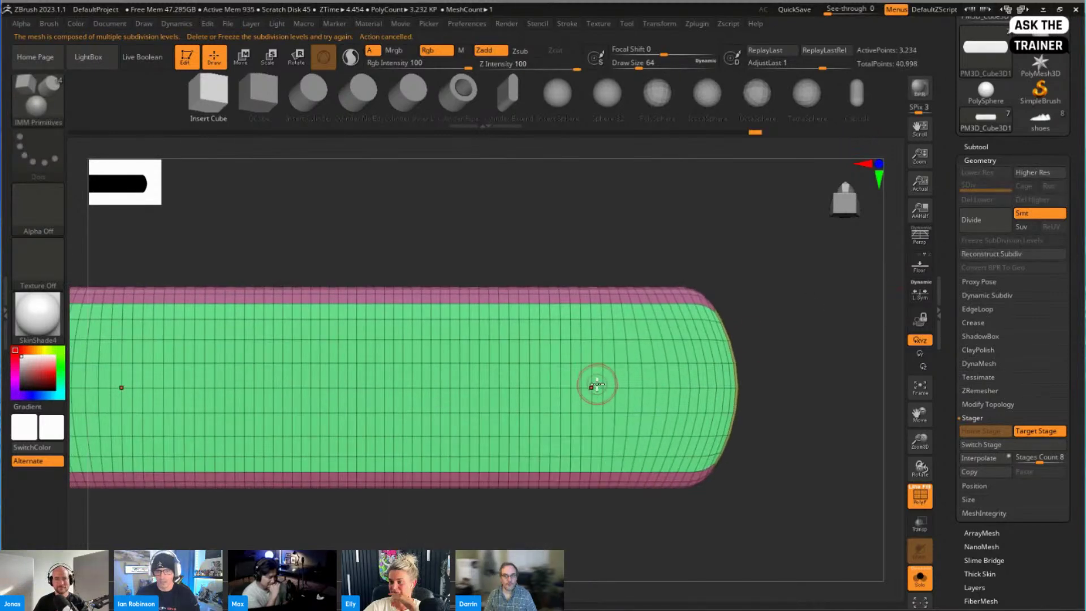
Insert mirrored cubes on the board's underside near both ends and reshape them into flat plates running across its width
{"action": "left_click_drag", "start_coordinate": [601, 386], "coordinate": [594, 405]}
{"action": "right_click_drag", "start_coordinate": [589, 405], "coordinate": [706, 357]}
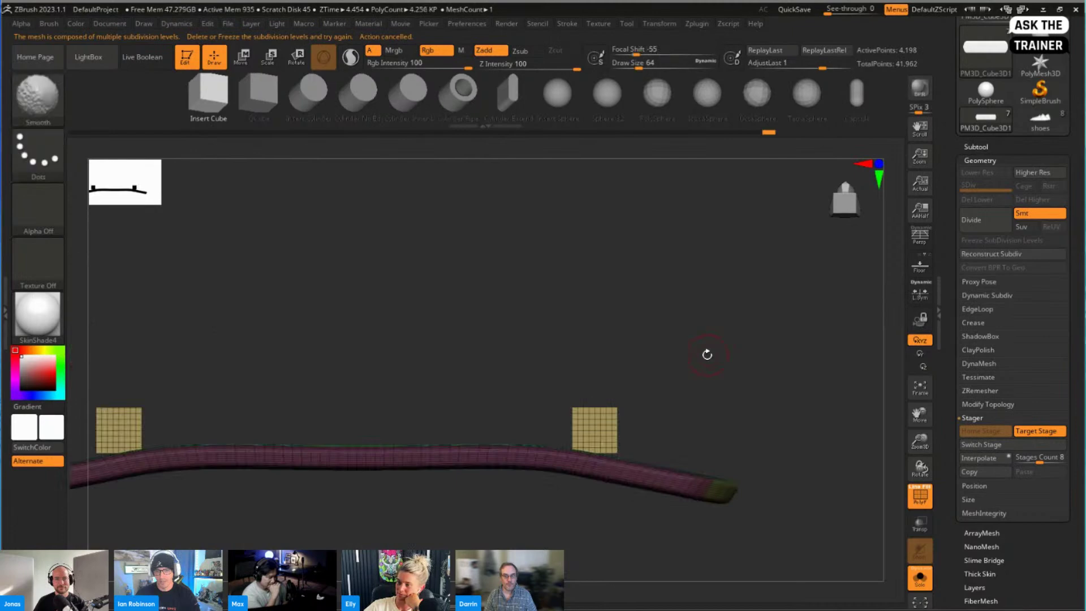
{"action": "key", "text": "w"}
{"action": "left_click_drag", "start_coordinate": [642, 491], "coordinate": [597, 492]}
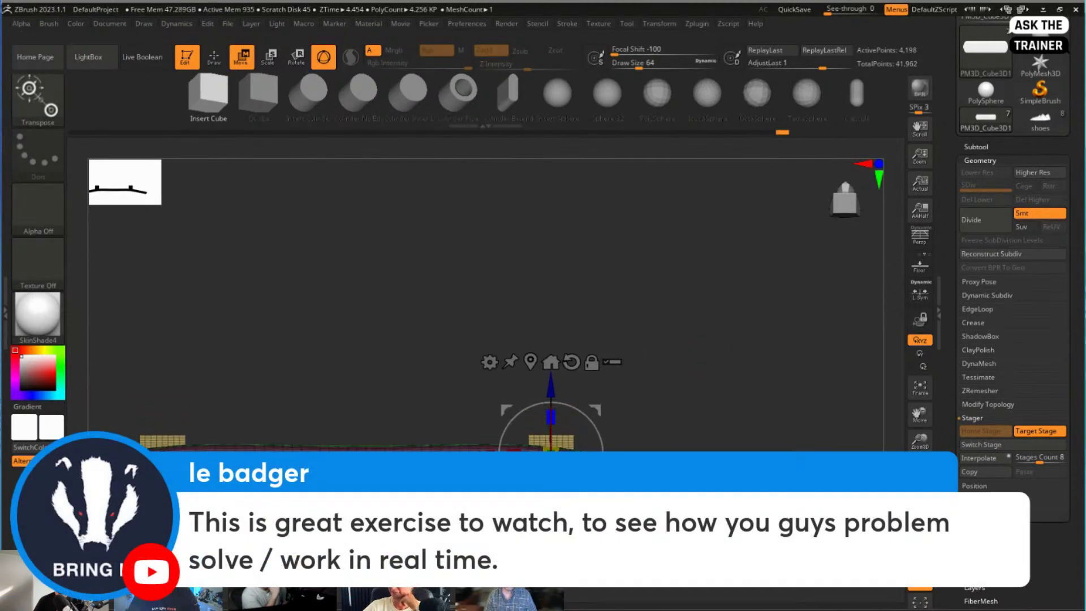
{"action": "key", "text": "q"}
{"action": "mouse_move", "coordinate": [660, 419]}
{"action": "right_mouse_down"}
{"action": "mouse_move", "coordinate": [659, 354]}
{"action": "mouse_move", "coordinate": [684, 373]}
{"action": "mouse_move", "coordinate": [657, 269]}
{"action": "mouse_move", "coordinate": [591, 371]}
{"action": "right_mouse_up"}
{"action": "key", "text": "w"}
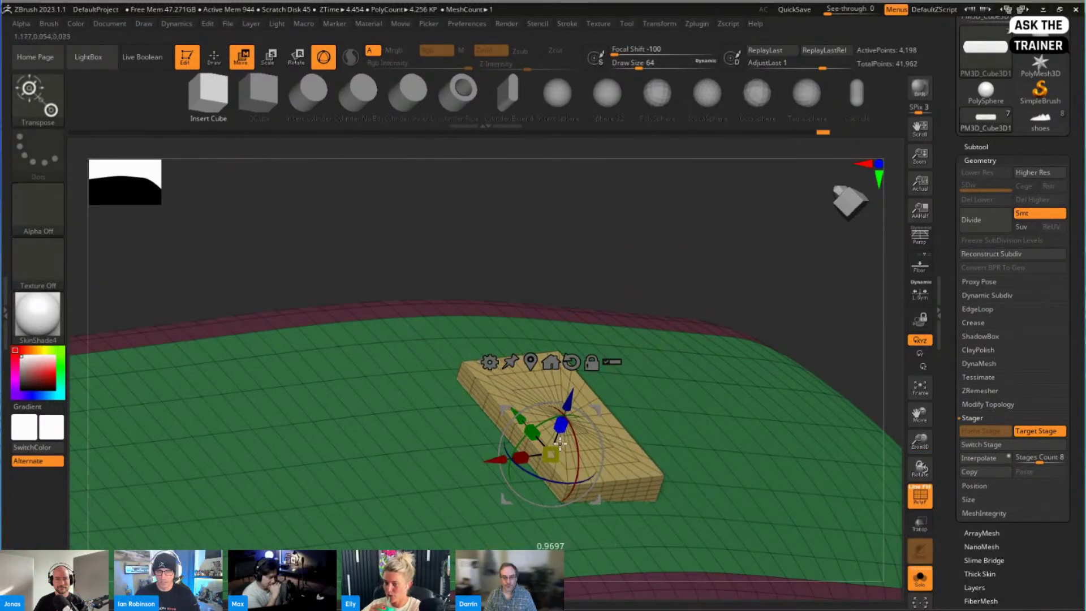
Duplicate the plates as second blocks above the originals and turn on local symmetry
{"action": "right_click_drag", "start_coordinate": [560, 443], "coordinate": [623, 329]}
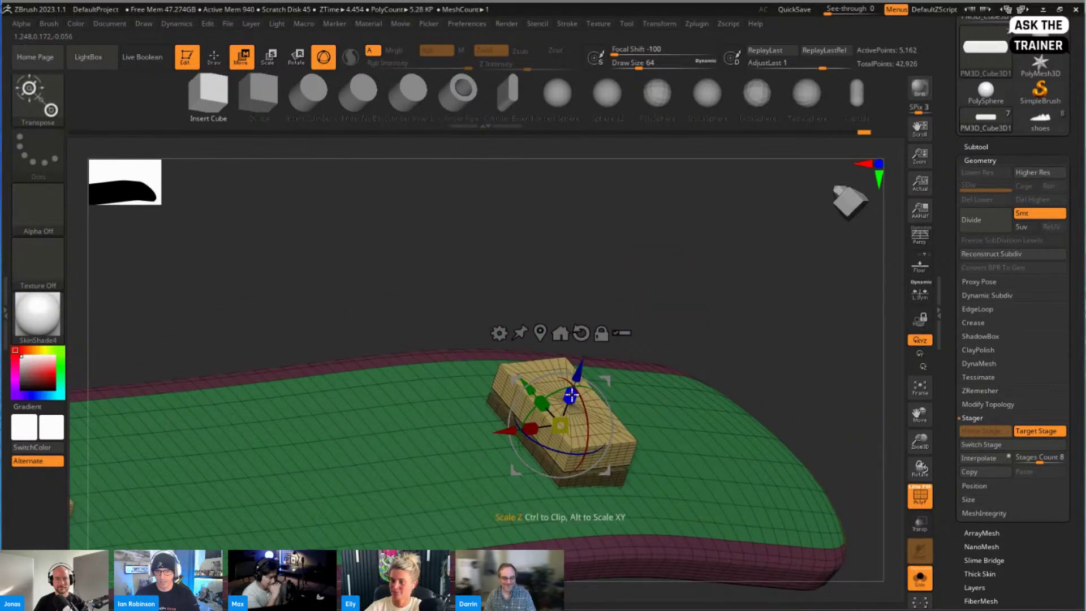
{"action": "left_click", "coordinate": [922, 291]}
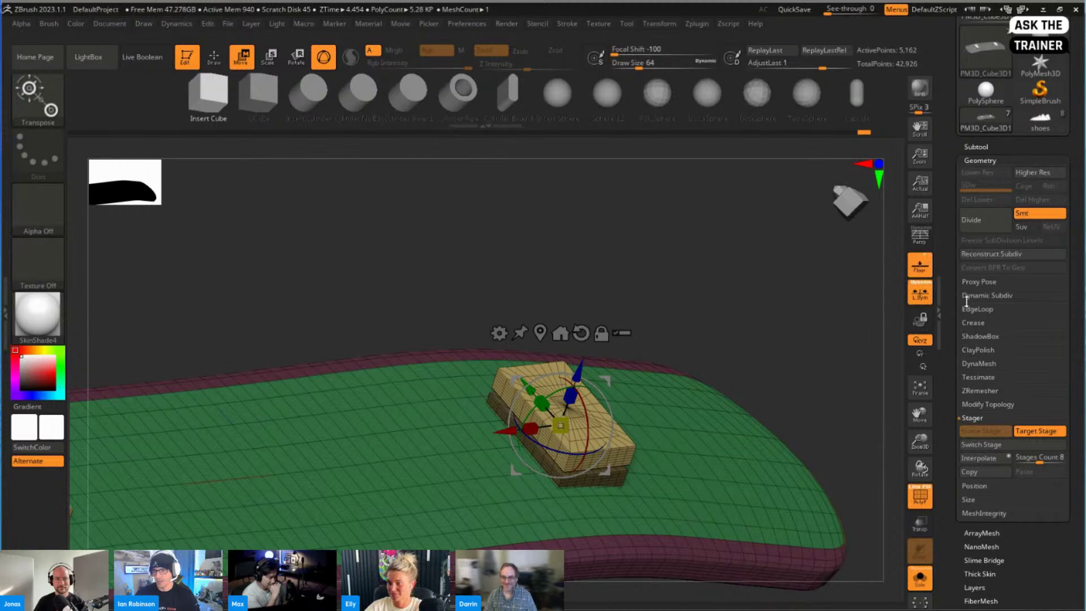
{"action": "left_click", "coordinate": [927, 272]}
{"action": "right_click_drag", "start_coordinate": [778, 357], "coordinate": [750, 427], "text": "ctrl"}
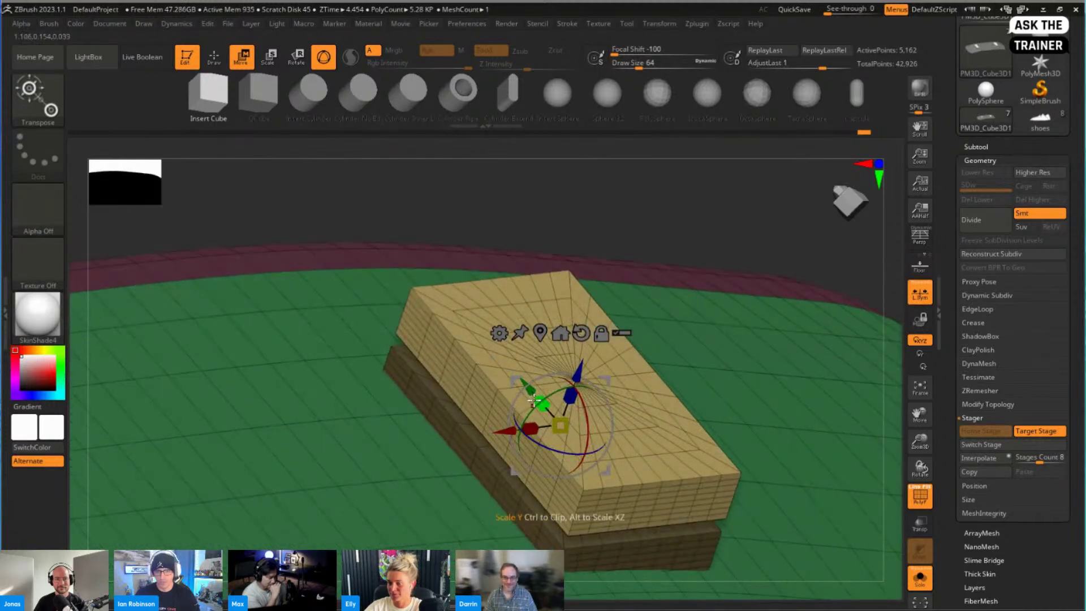
Scale the duplicated blocks narrower and taller than the base plates and lower them onto the plates
{"action": "left_click_drag", "start_coordinate": [545, 403], "coordinate": [396, 529]}
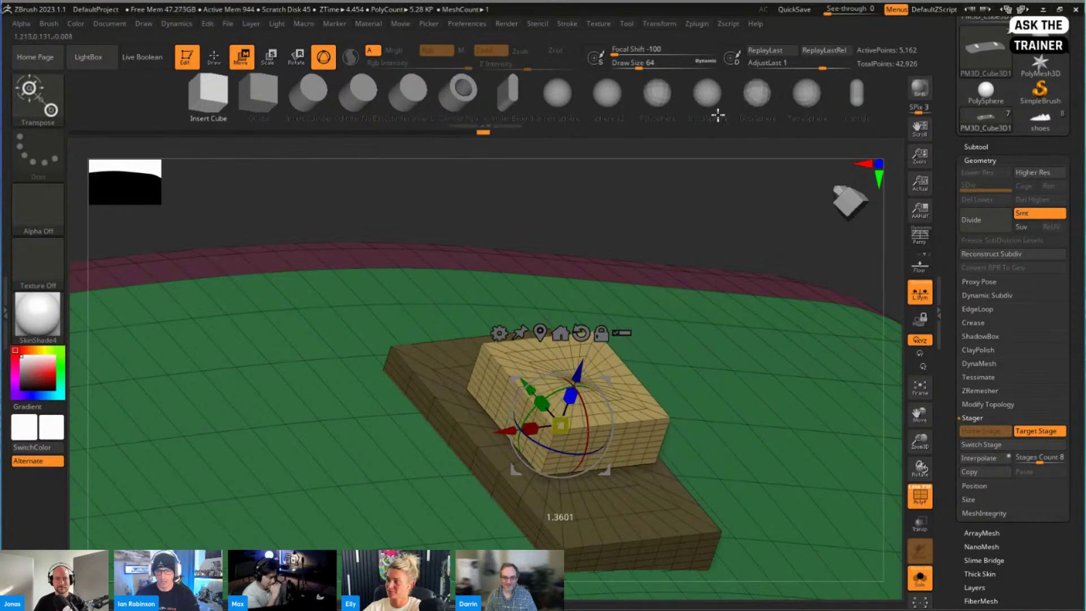
{"action": "left_click_drag", "start_coordinate": [590, 362], "coordinate": [594, 355]}
{"action": "right_click_drag", "start_coordinate": [599, 348], "coordinate": [653, 283], "text": "shift"}
{"action": "right_click_drag", "start_coordinate": [443, 171], "coordinate": [643, 335], "text": "alt"}
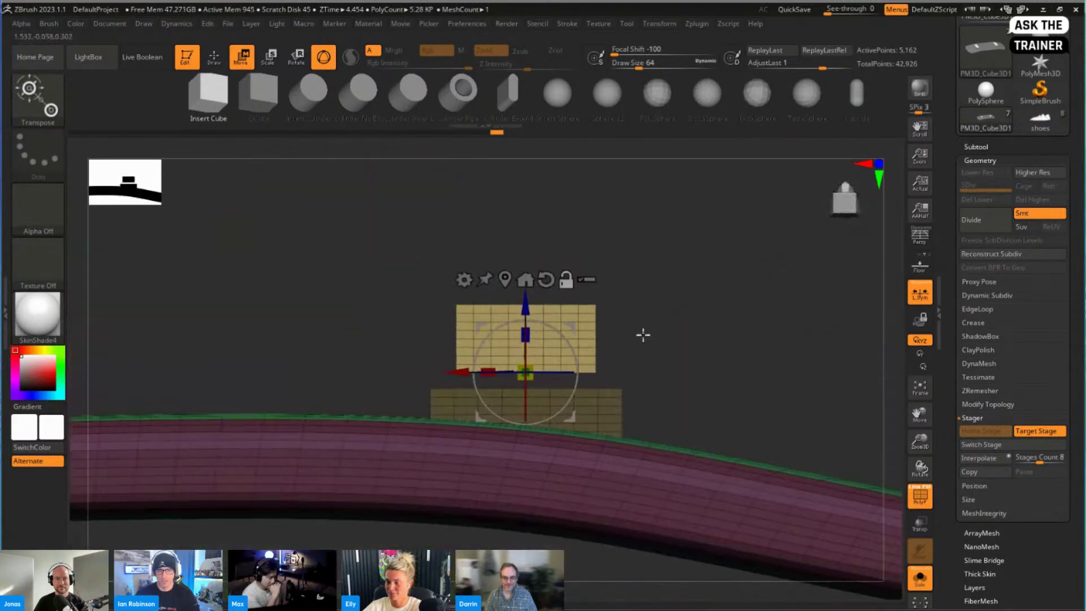
{"action": "right_click_drag", "start_coordinate": [558, 244], "coordinate": [588, 235]}
{"action": "left_click_drag", "start_coordinate": [523, 306], "coordinate": [531, 362]}
{"action": "key", "text": "q"}
{"action": "right_click_drag", "start_coordinate": [731, 351], "coordinate": [724, 309], "text": "ctrl"}
{"action": "right_click_drag", "start_coordinate": [679, 338], "coordinate": [582, 392]}
{"action": "right_click_drag", "start_coordinate": [679, 318], "coordinate": [627, 241]}
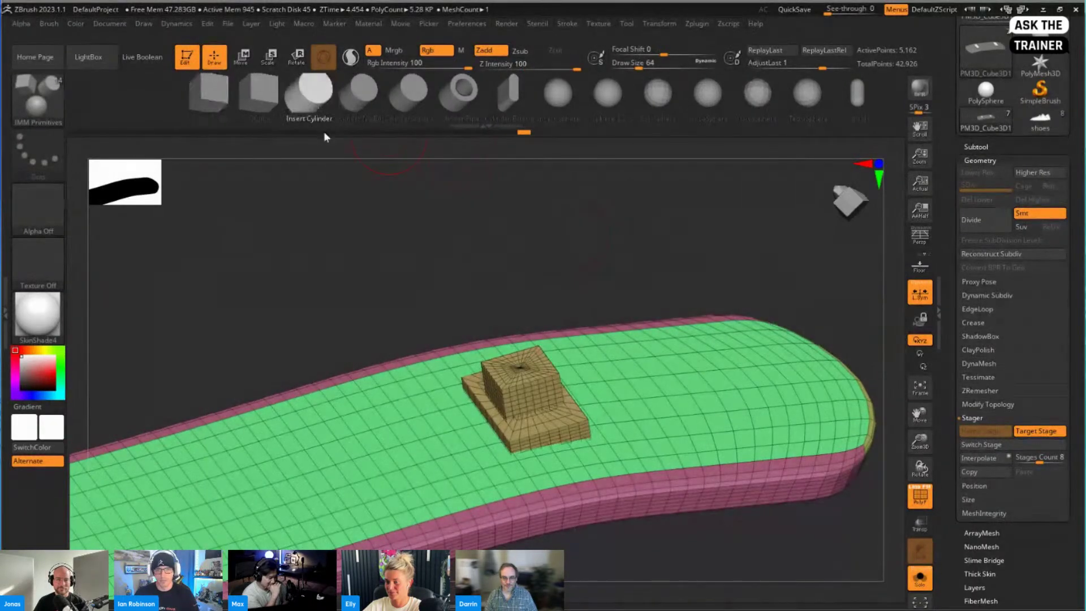
Try to insert a cylinder on the side of the upper truck block
{"action": "left_click_drag", "start_coordinate": [526, 393], "coordinate": [550, 429]}
{"action": "key", "text": "ctrl+z"}
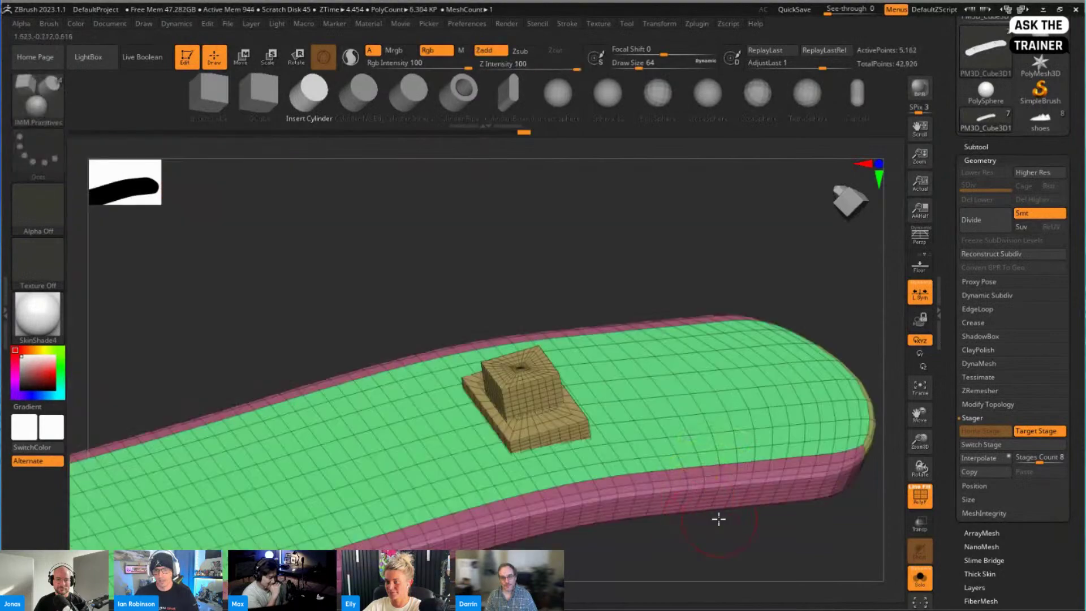
{"action": "right_click_drag", "start_coordinate": [720, 518], "coordinate": [673, 520], "text": "ctrl"}
{"action": "left_click_drag", "start_coordinate": [526, 408], "coordinate": [539, 430]}
{"action": "right_click_drag", "start_coordinate": [659, 461], "coordinate": [622, 398], "text": "ctrl"}
{"action": "key", "text": "ctrl+z"}
Turn off local symmetry for the board mesh
{"action": "right_click_drag", "start_coordinate": [635, 315], "coordinate": [829, 274]}
{"action": "right_click_drag", "start_coordinate": [751, 356], "coordinate": [873, 363], "text": "ctrl"}
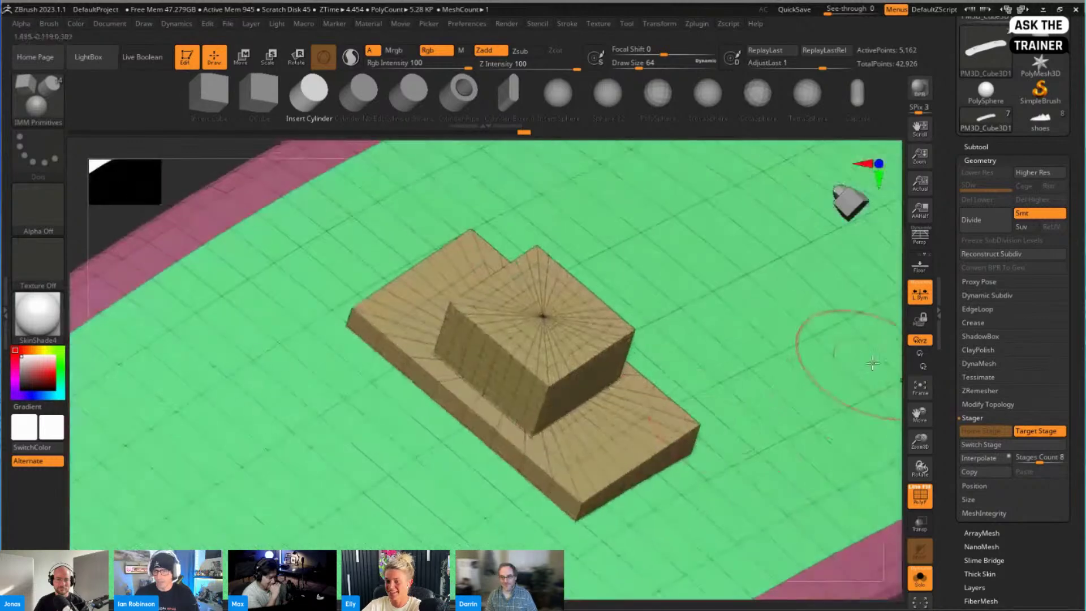
{"action": "left_click", "coordinate": [929, 305]}
Try the cylinder insert on the truck block without local symmetry, check it on both trucks, and undo it
{"action": "left_click_drag", "start_coordinate": [592, 387], "coordinate": [614, 427]}
{"action": "right_click_drag", "start_coordinate": [678, 443], "coordinate": [538, 299], "text": "ctrl"}
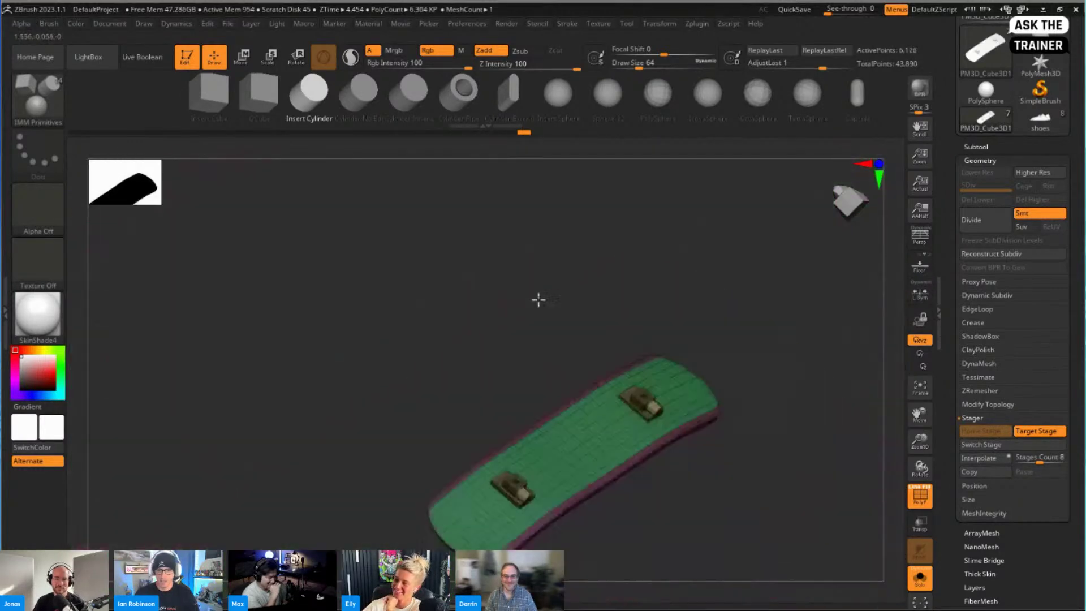
{"action": "right_click_drag", "start_coordinate": [594, 368], "coordinate": [710, 266], "text": "alt"}
{"action": "right_click_drag", "start_coordinate": [709, 266], "coordinate": [700, 320]}
{"action": "left_click_drag", "start_coordinate": [682, 276], "coordinate": [711, 290], "text": "ctrl"}
{"action": "mouse_move", "coordinate": [686, 286]}
{"action": "right_mouse_down"}
{"action": "mouse_move", "coordinate": [664, 287]}
{"action": "mouse_move", "coordinate": [672, 274]}
{"action": "right_mouse_up"}
{"action": "key", "text": "f"}
{"action": "key", "text": "ctrl+z"}
{"action": "key", "text": "ctrl+z"}
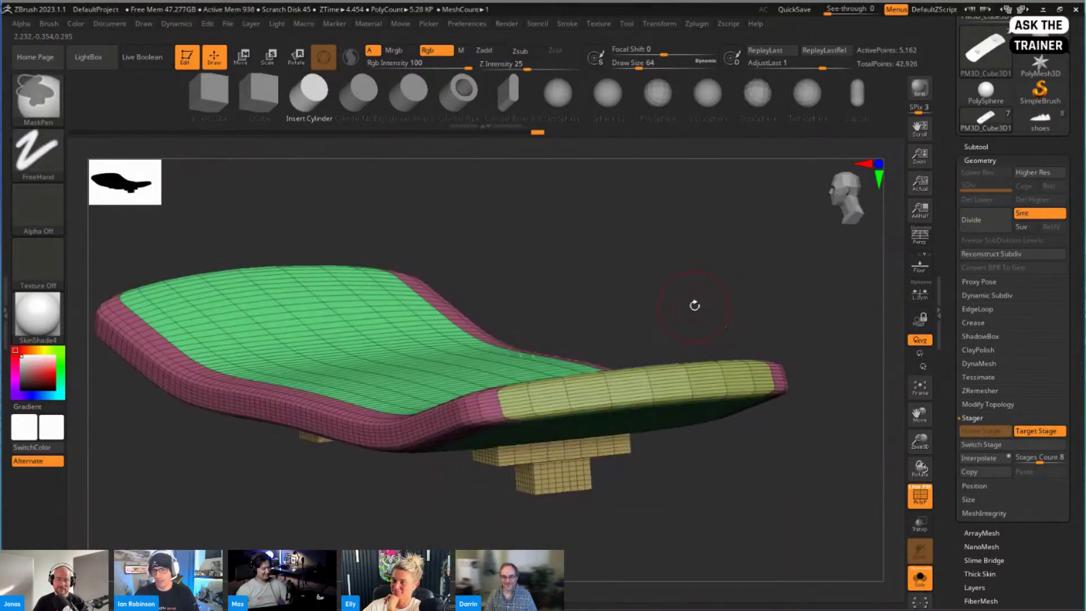
Activate Z symmetry in addition to X symmetry and reduce the brush's Draw Size to about 9.4
{"action": "left_click", "coordinate": [661, 24]}
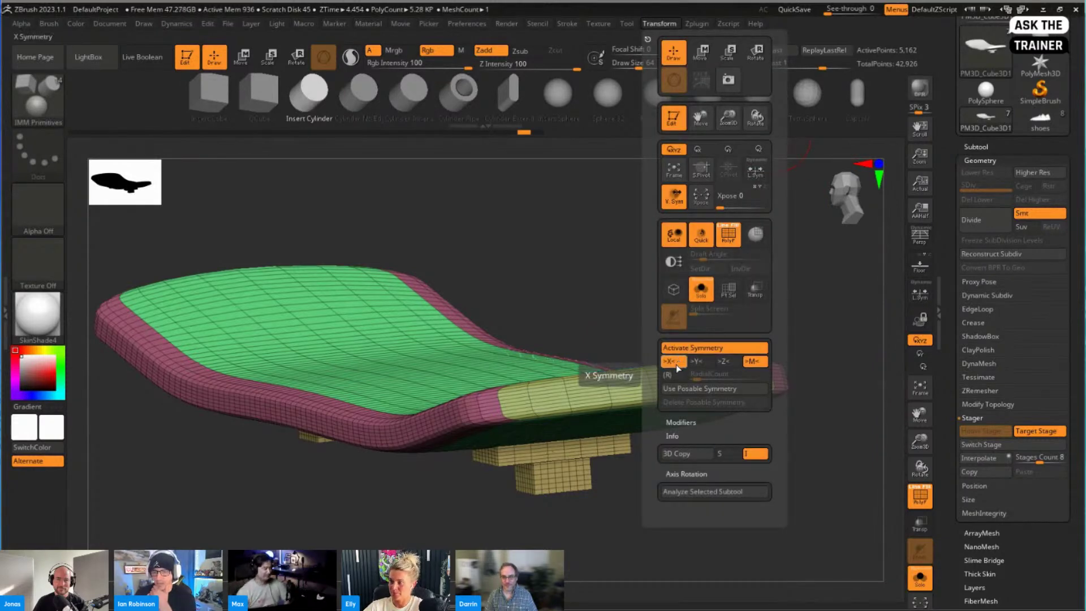
{"action": "left_click", "coordinate": [725, 365]}
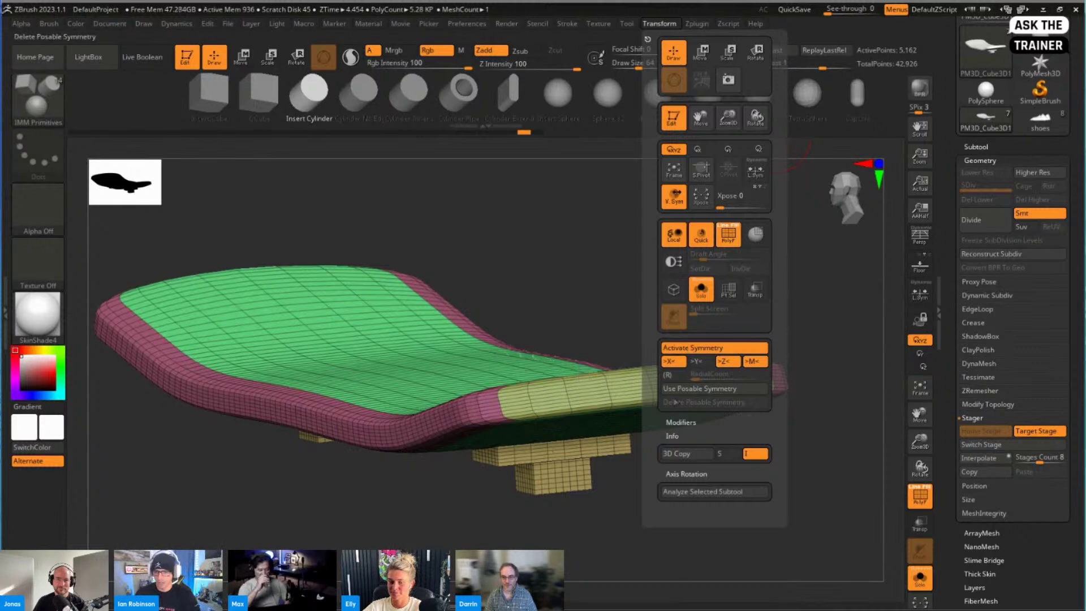
{"action": "right_click_drag", "start_coordinate": [543, 323], "coordinate": [617, 309]}
{"action": "mouse_move", "coordinate": [616, 308]}
{"action": "right_mouse_down", "text": "ctrl"}
{"action": "mouse_move", "coordinate": [674, 370]}
{"action": "mouse_move", "coordinate": [676, 323]}
{"action": "right_mouse_up", "text": "ctrl"}
{"action": "key", "text": "s"}
{"action": "left_click_drag", "start_coordinate": [643, 326], "coordinate": [630, 325]}
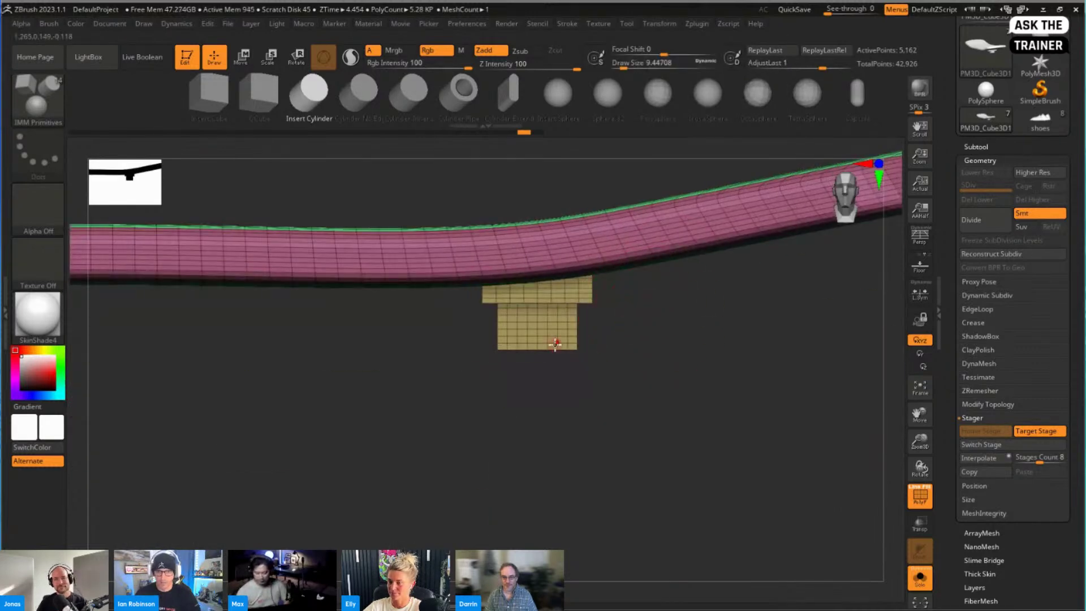
Insert mirrored cylinders by the truck blocks on the underside and stretch them into rods lying across the board
{"action": "right_click_drag", "start_coordinate": [539, 327], "coordinate": [617, 398]}
{"action": "key", "text": "w"}
{"action": "left_click_drag", "start_coordinate": [552, 322], "coordinate": [361, 279]}
{"action": "left_click_drag", "start_coordinate": [533, 281], "coordinate": [534, 276]}
{"action": "left_click_drag", "start_coordinate": [501, 315], "coordinate": [163, 322]}
{"action": "left_click_drag", "start_coordinate": [466, 323], "coordinate": [497, 323]}
{"action": "key", "text": "q"}
{"action": "mouse_move", "coordinate": [651, 475]}
{"action": "left_mouse_down"}
{"action": "mouse_move", "coordinate": [622, 410]}
{"action": "mouse_move", "coordinate": [681, 358]}
{"action": "left_mouse_up"}
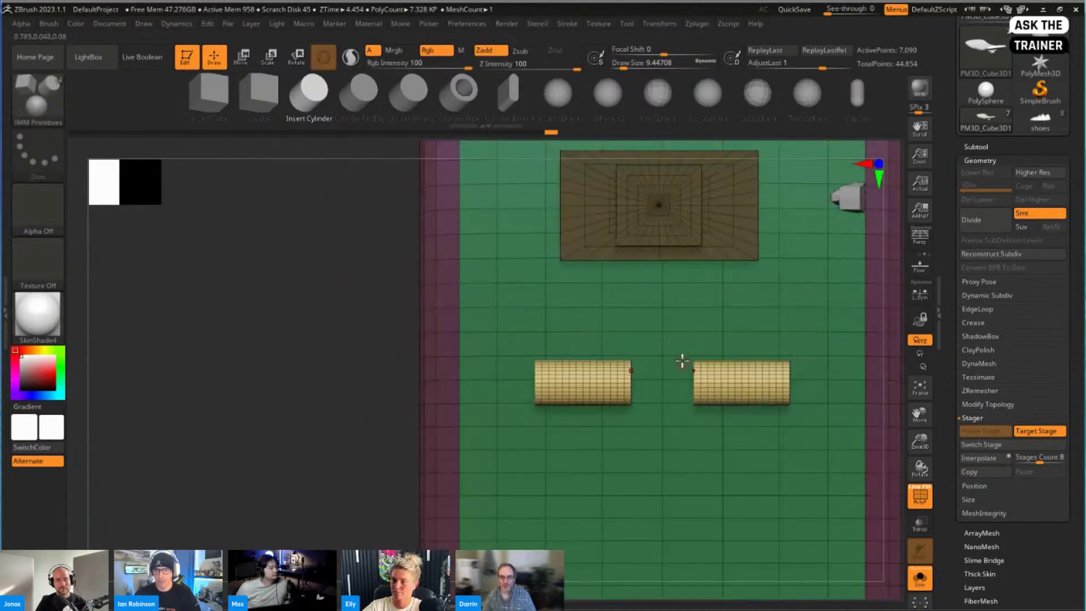
Move the mirrored cylinders along the board into line with the truck blocks as axles protruding on both sides
{"action": "key", "text": "w"}
{"action": "left_click", "coordinate": [580, 224], "text": "alt"}
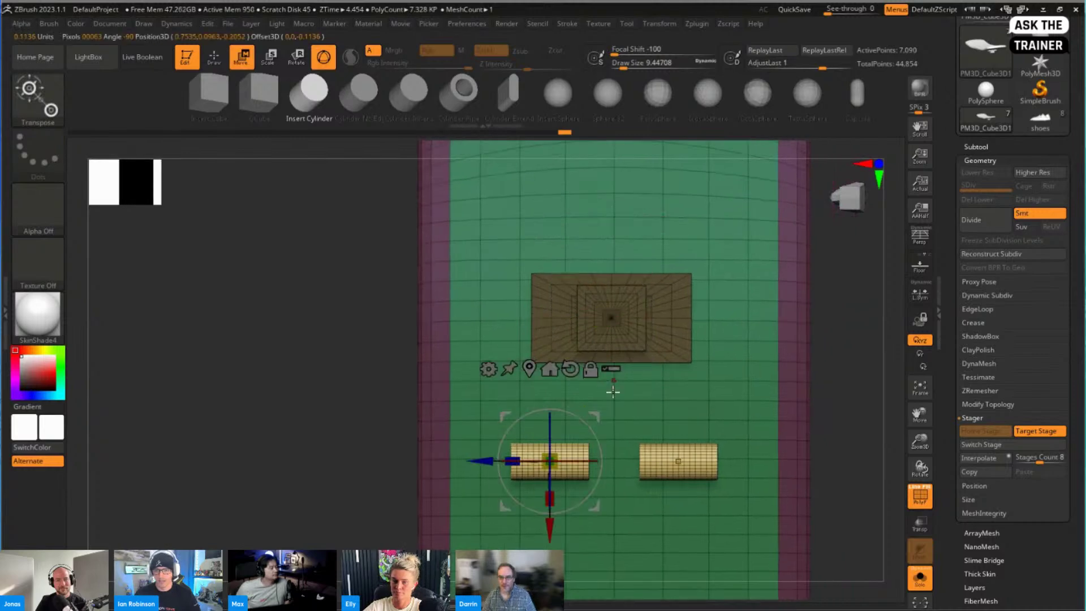
{"action": "left_click_drag", "start_coordinate": [557, 511], "coordinate": [553, 418]}
{"action": "key", "text": "q"}
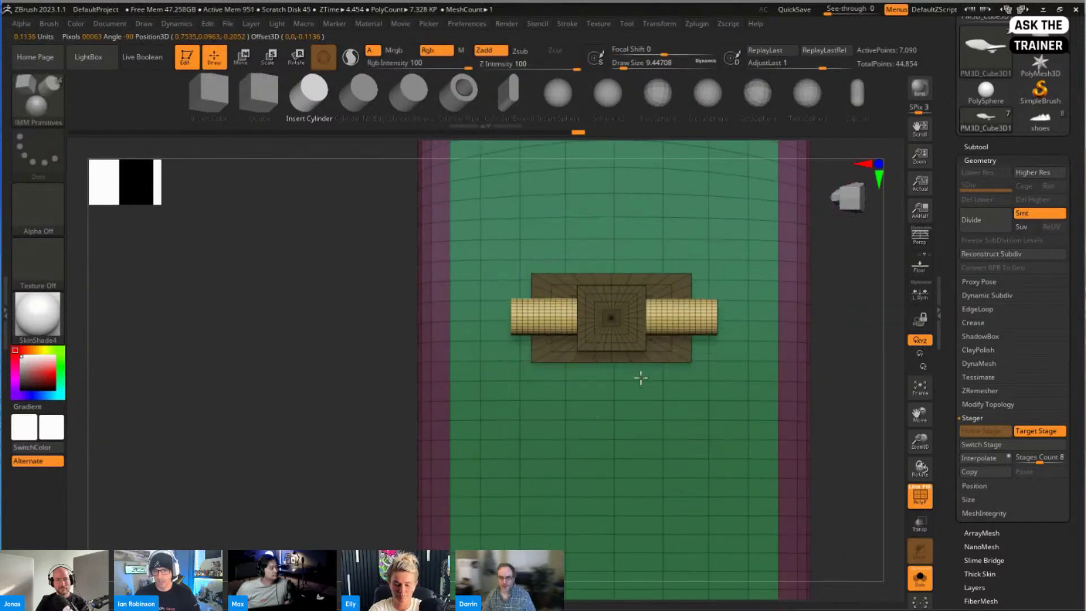
Move the axle about 0.03 away from the deck within the truck block and reduce its diameter
{"action": "mouse_move", "coordinate": [640, 375]}
{"action": "left_mouse_down"}
{"action": "mouse_move", "coordinate": [725, 320]}
{"action": "mouse_move", "coordinate": [713, 400]}
{"action": "mouse_move", "coordinate": [715, 381]}
{"action": "left_mouse_up"}
{"action": "key", "text": "w"}
{"action": "key", "text": "q"}
{"action": "left_click_drag", "start_coordinate": [725, 320], "coordinate": [722, 366]}
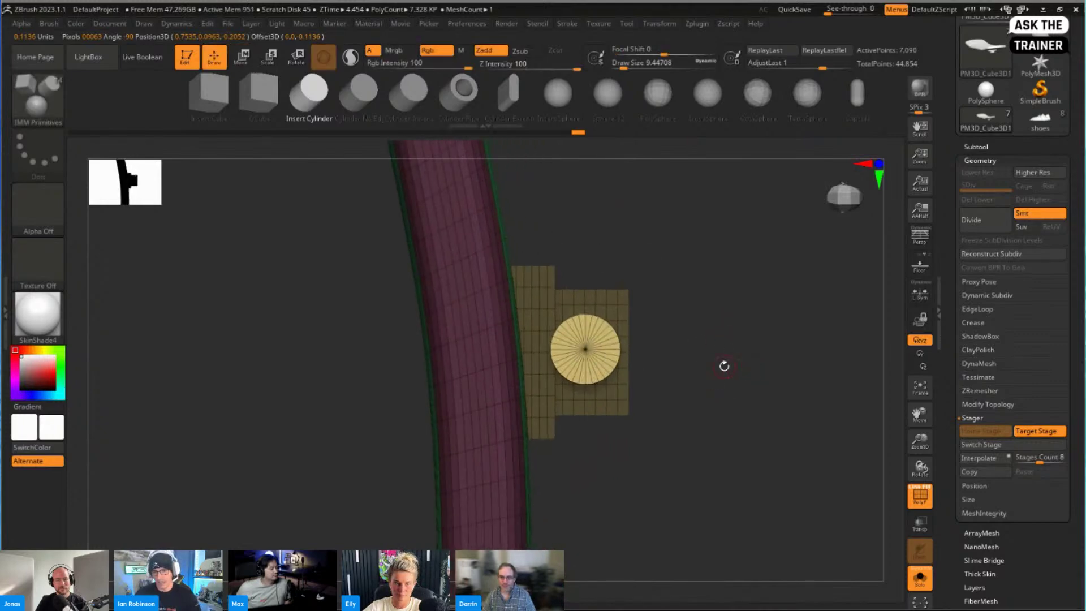
{"action": "key", "text": "w"}
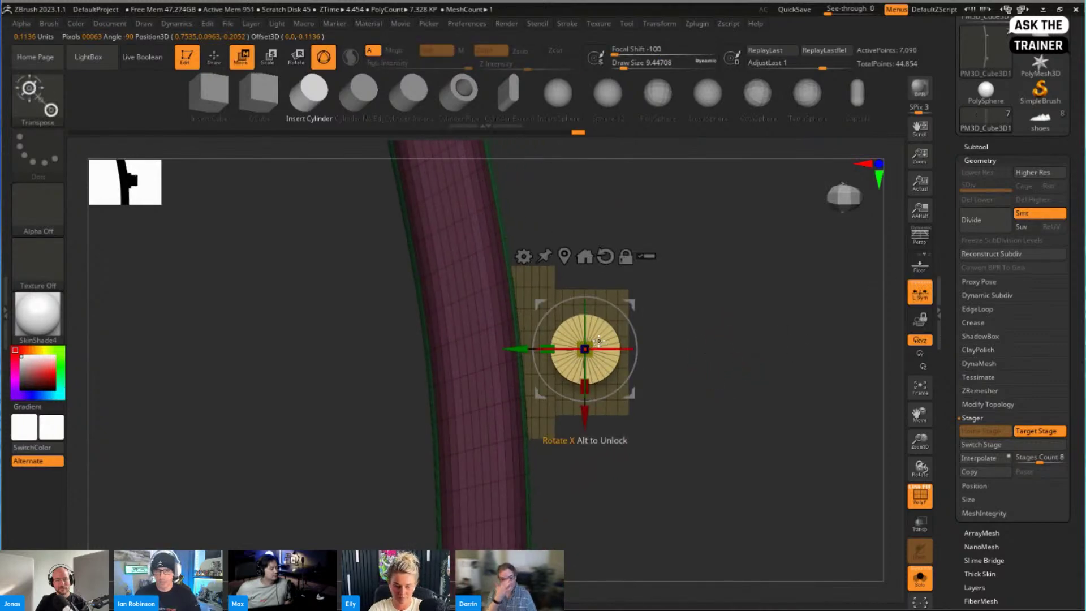
{"action": "left_click_drag", "start_coordinate": [526, 346], "coordinate": [545, 347]}
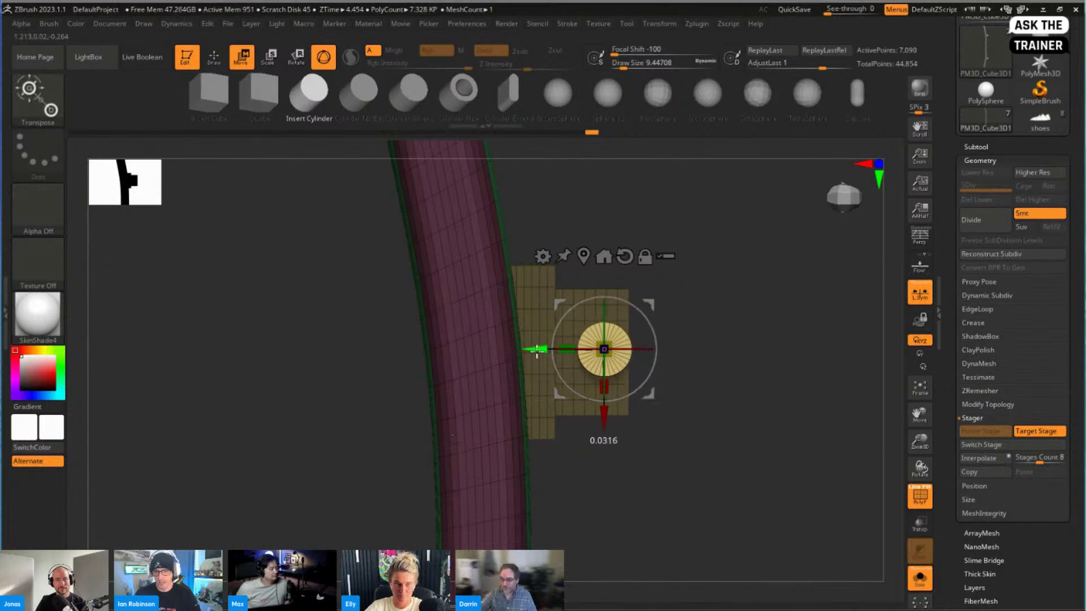
{"action": "left_click_drag", "start_coordinate": [783, 339], "coordinate": [734, 377]}
{"action": "key", "text": "q"}
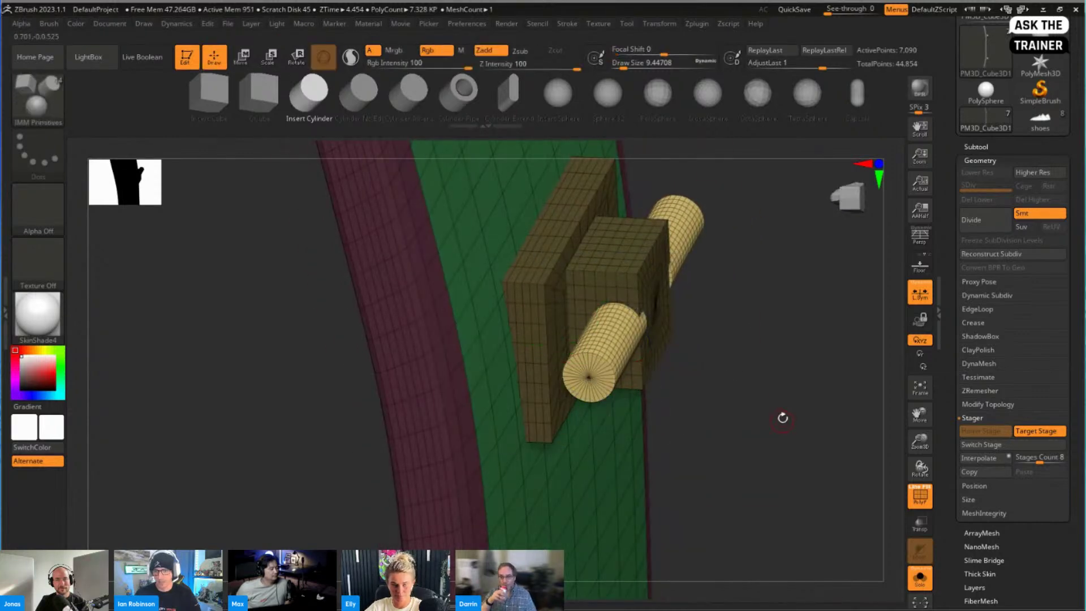
Insert a Cylinder No Edge primitive centred on the end of the axle, undoing the first attempt
{"action": "mouse_move", "coordinate": [780, 417]}
{"action": "left_mouse_down", "text": "shift"}
{"action": "mouse_move", "coordinate": [795, 369]}
{"action": "mouse_move", "coordinate": [784, 337]}
{"action": "mouse_move", "coordinate": [562, 242]}
{"action": "mouse_move", "coordinate": [492, 250]}
{"action": "left_mouse_up", "text": "shift"}
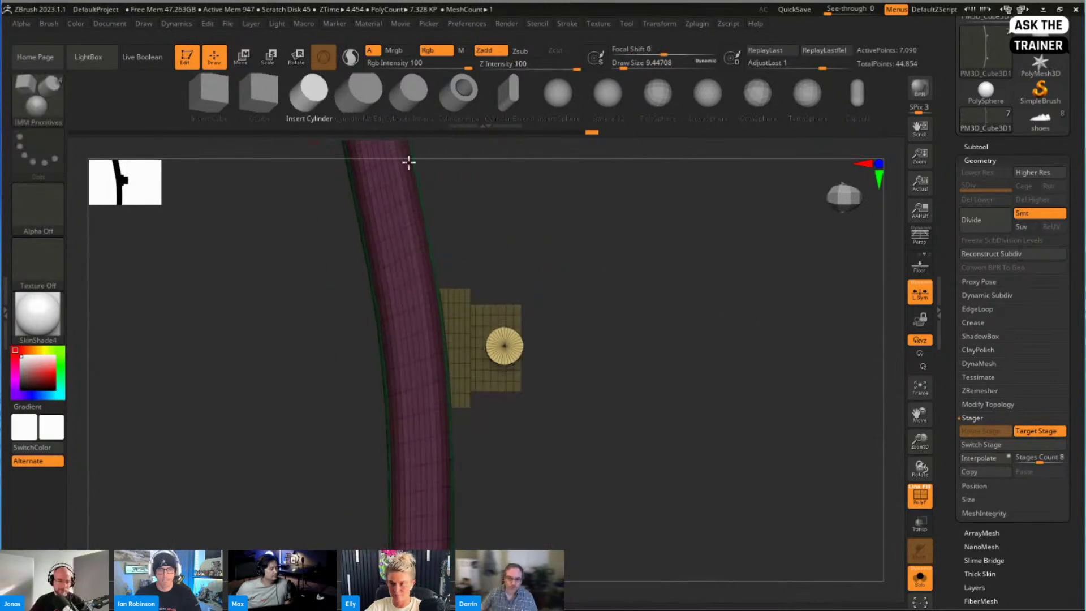
{"action": "left_click", "coordinate": [360, 106]}
{"action": "left_click_drag", "start_coordinate": [622, 278], "coordinate": [641, 322], "text": "alt"}
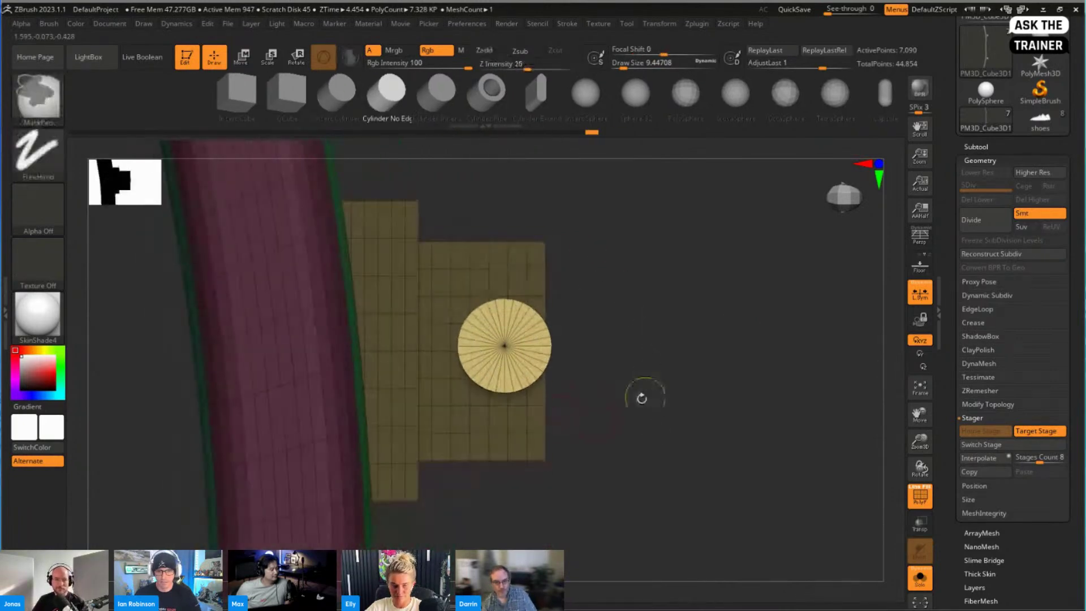
{"action": "left_click_drag", "start_coordinate": [503, 345], "coordinate": [528, 420]}
{"action": "left_click_drag", "start_coordinate": [699, 425], "coordinate": [708, 388], "text": "alt"}
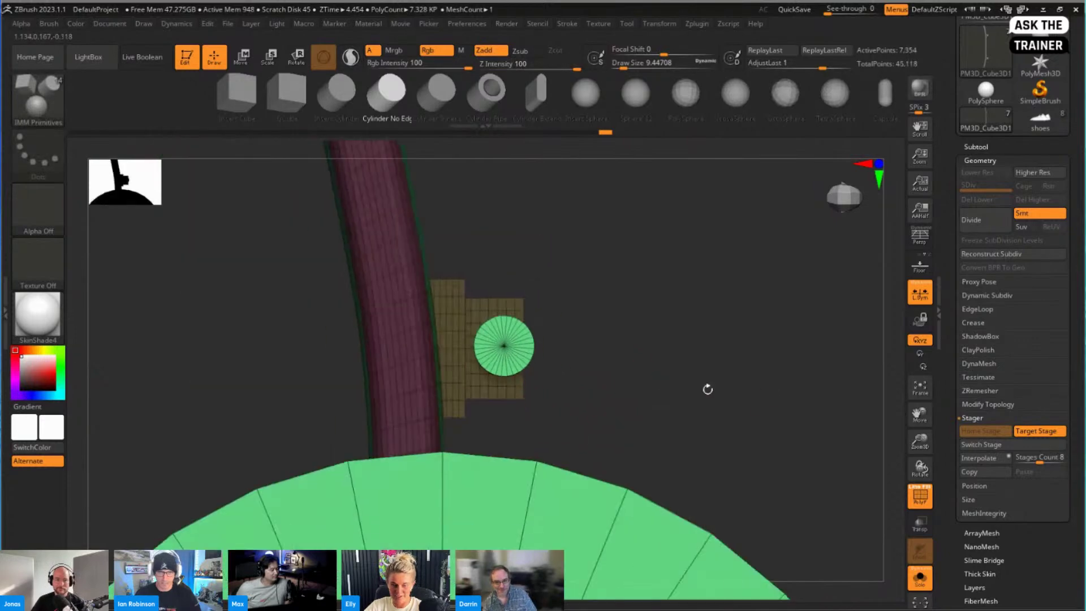
{"action": "key", "text": "ctrl+z"}
{"action": "left_click_drag", "start_coordinate": [665, 315], "coordinate": [673, 362], "text": "alt"}
{"action": "left_click_drag", "start_coordinate": [505, 350], "coordinate": [535, 421]}
{"action": "left_click_drag", "start_coordinate": [752, 433], "coordinate": [509, 411]}
Flatten the inserted cylinder along the axle direction and enlarge it into a short, wide wheel at the axle's end
{"action": "key", "text": "w"}
{"action": "left_click_drag", "start_coordinate": [471, 351], "coordinate": [920, 320]}
{"action": "key", "text": "ctrl+z"}
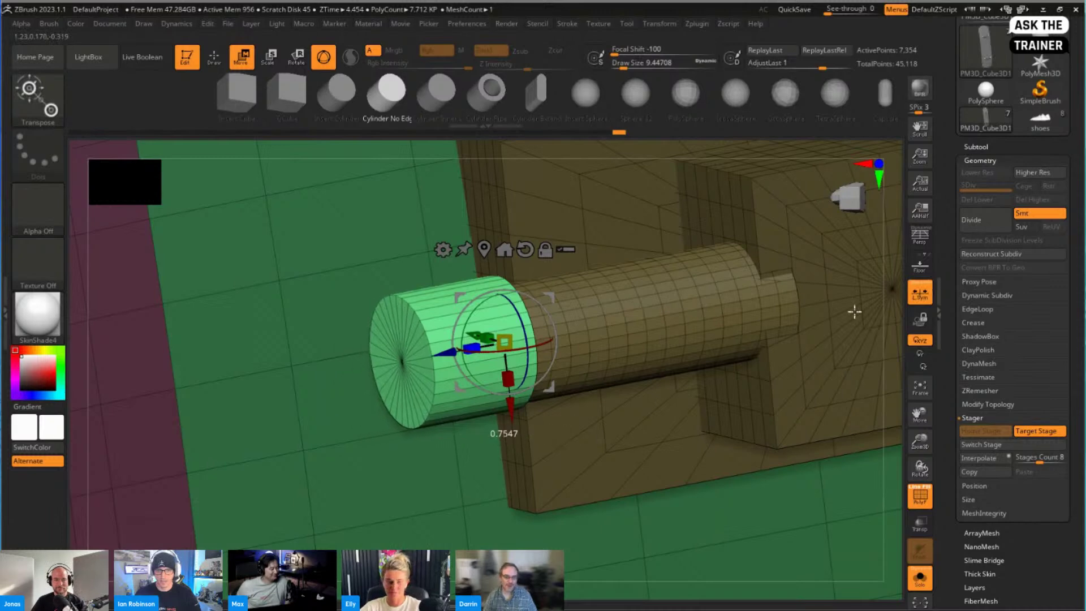
{"action": "left_click_drag", "start_coordinate": [469, 350], "coordinate": [880, 314]}
{"action": "left_click_drag", "start_coordinate": [474, 346], "coordinate": [639, 308]}
{"action": "right_click_drag", "start_coordinate": [653, 339], "coordinate": [548, 388], "text": "alt"}
{"action": "left_click_drag", "start_coordinate": [451, 308], "coordinate": [750, 236]}
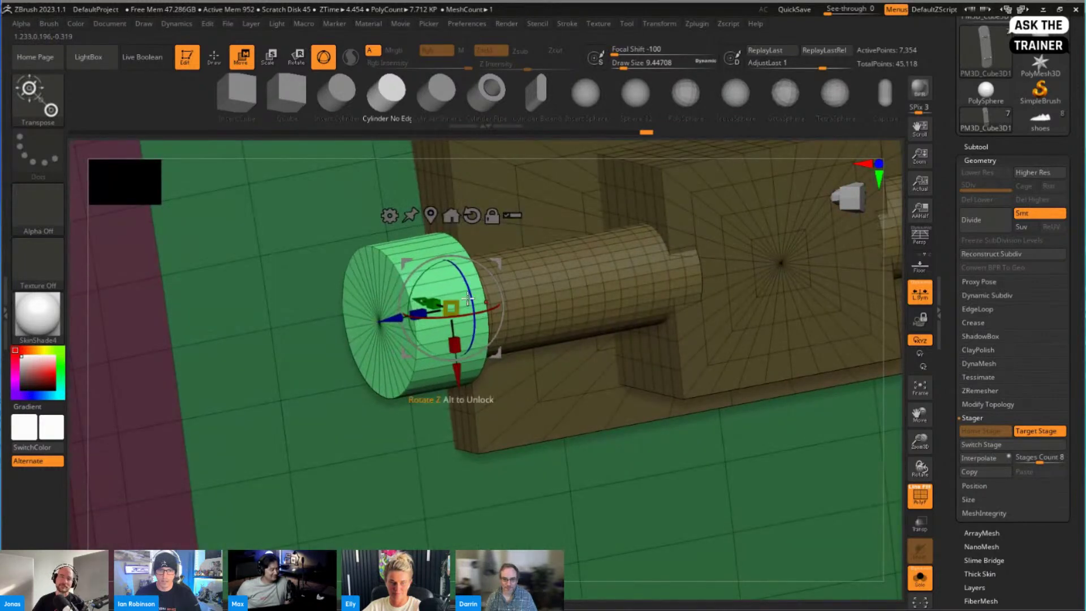
{"action": "mouse_move", "coordinate": [451, 309]}
{"action": "left_mouse_down"}
{"action": "mouse_move", "coordinate": [601, 247]}
{"action": "mouse_move", "coordinate": [690, 232]}
{"action": "mouse_move", "coordinate": [513, 274]}
{"action": "mouse_move", "coordinate": [617, 249]}
{"action": "left_mouse_up"}
{"action": "key", "text": "q"}
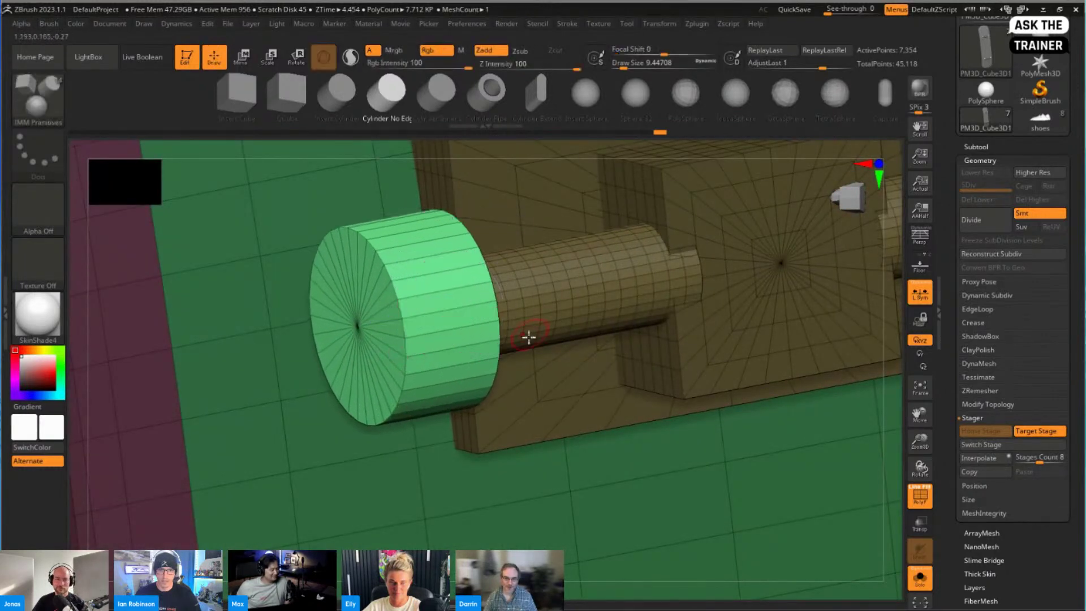
With ZModeler's edge Insert set to Multiple EdgeLoops and Interactive Elevation, add loops around the wheel's tread to round it
{"action": "right_click_drag", "start_coordinate": [529, 337], "coordinate": [524, 300], "text": "ctrl"}
{"action": "right_click_drag", "start_coordinate": [523, 300], "coordinate": [533, 376]}
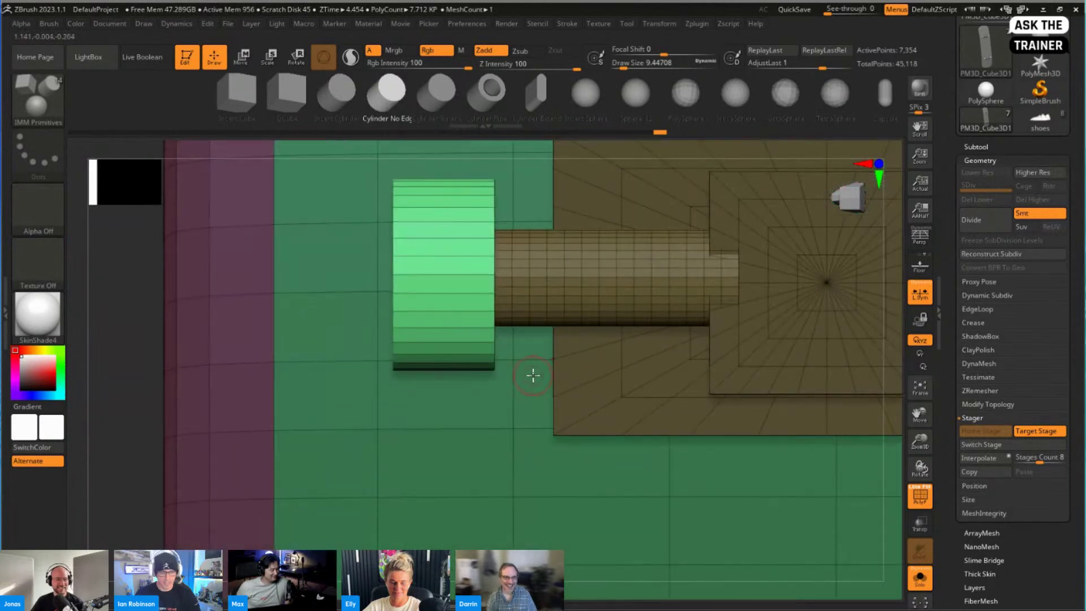
{"action": "key", "text": "b"}
{"action": "key", "text": "z"}
{"action": "key", "text": "m"}
{"action": "right_click_drag", "start_coordinate": [448, 250], "coordinate": [471, 296], "text": "ctrl"}
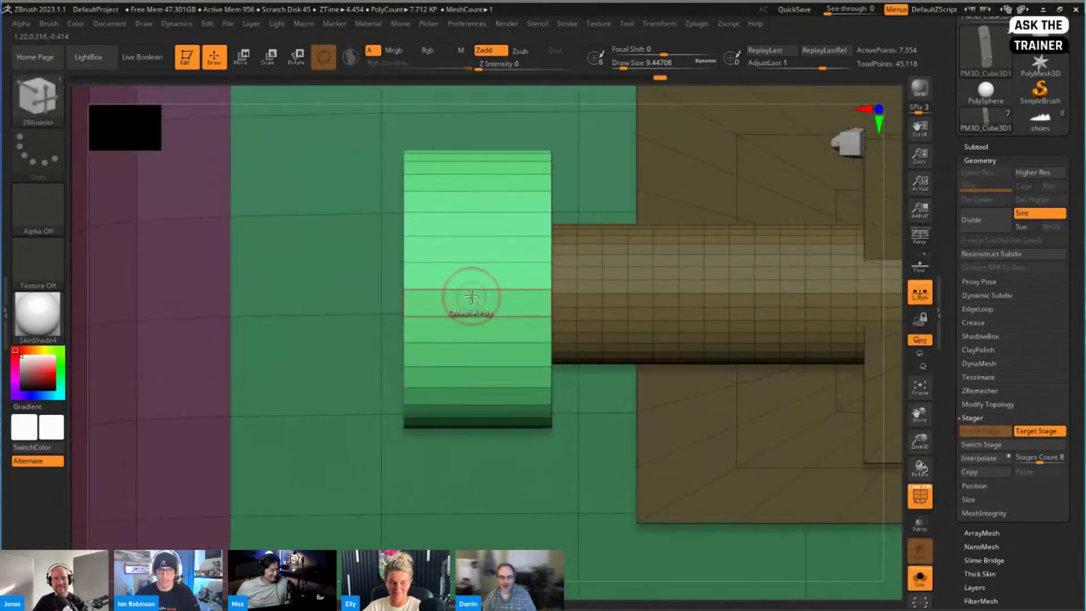
{"action": "key", "text": "space"}
{"action": "left_click", "coordinate": [365, 381]}
{"action": "right_click_drag", "start_coordinate": [373, 362], "coordinate": [431, 339], "text": "ctrl"}
{"action": "key", "text": "space"}
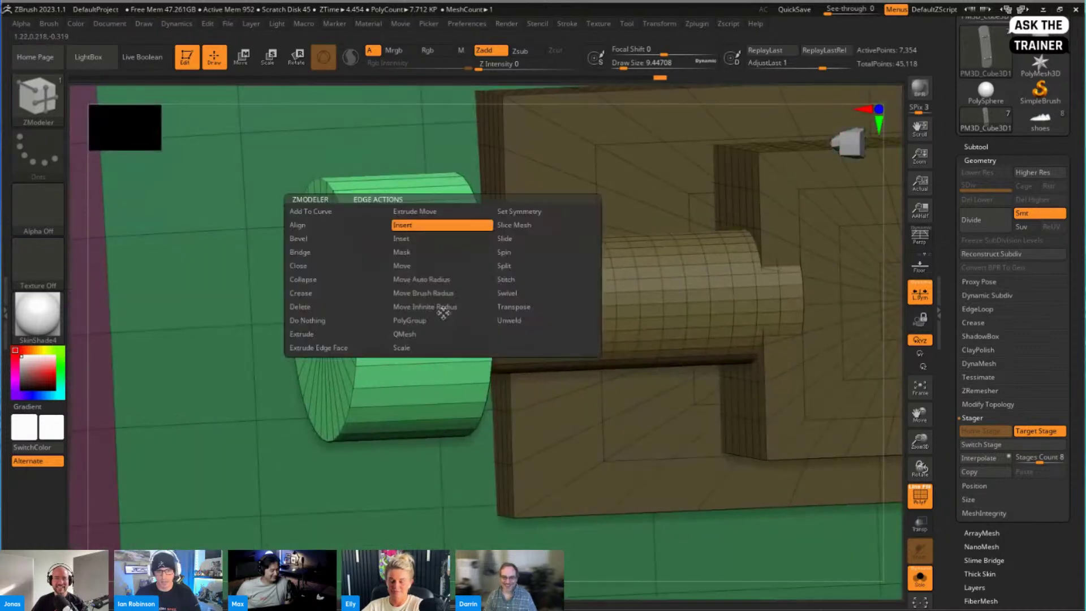
{"action": "left_click", "coordinate": [424, 427]}
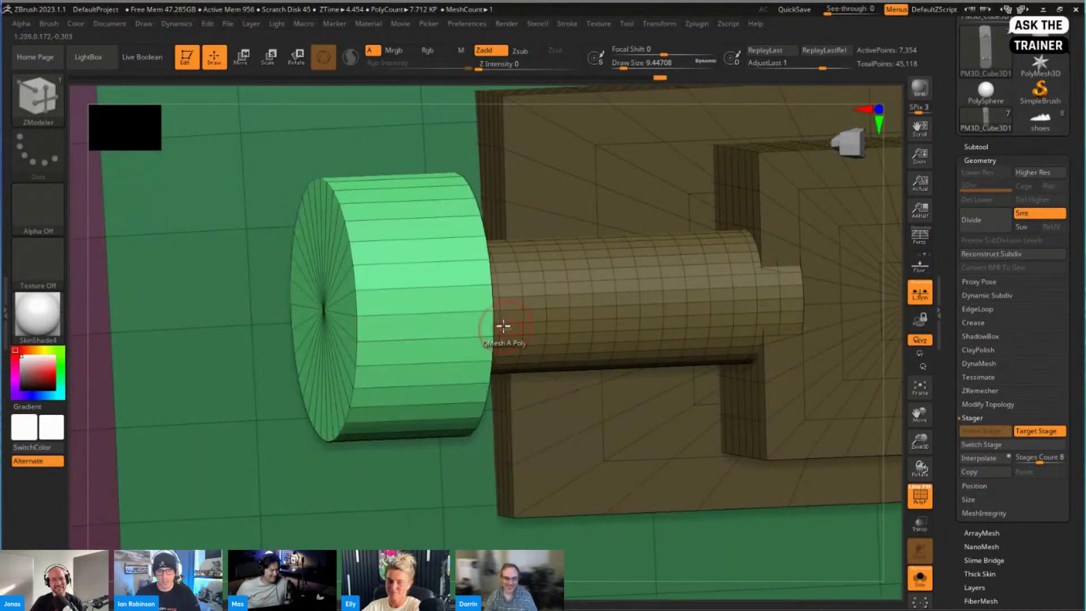
{"action": "left_click_drag", "start_coordinate": [449, 307], "coordinate": [525, 350]}
Switch the edge Insert action to Specified Elevation 0 and add flat concentric edge loops to the wheel's outer cap
{"action": "mouse_move", "coordinate": [524, 349]}
{"action": "right_mouse_down"}
{"action": "mouse_move", "coordinate": [393, 303]}
{"action": "mouse_move", "coordinate": [424, 291]}
{"action": "mouse_move", "coordinate": [352, 372]}
{"action": "right_mouse_up"}
{"action": "right_click", "coordinate": [352, 371]}
{"action": "left_click", "coordinate": [447, 296]}
{"action": "mouse_move", "coordinate": [446, 296]}
{"action": "right_mouse_down"}
{"action": "mouse_move", "coordinate": [453, 281]}
{"action": "mouse_move", "coordinate": [487, 286]}
{"action": "mouse_move", "coordinate": [446, 292]}
{"action": "right_mouse_up"}
{"action": "key", "text": "space"}
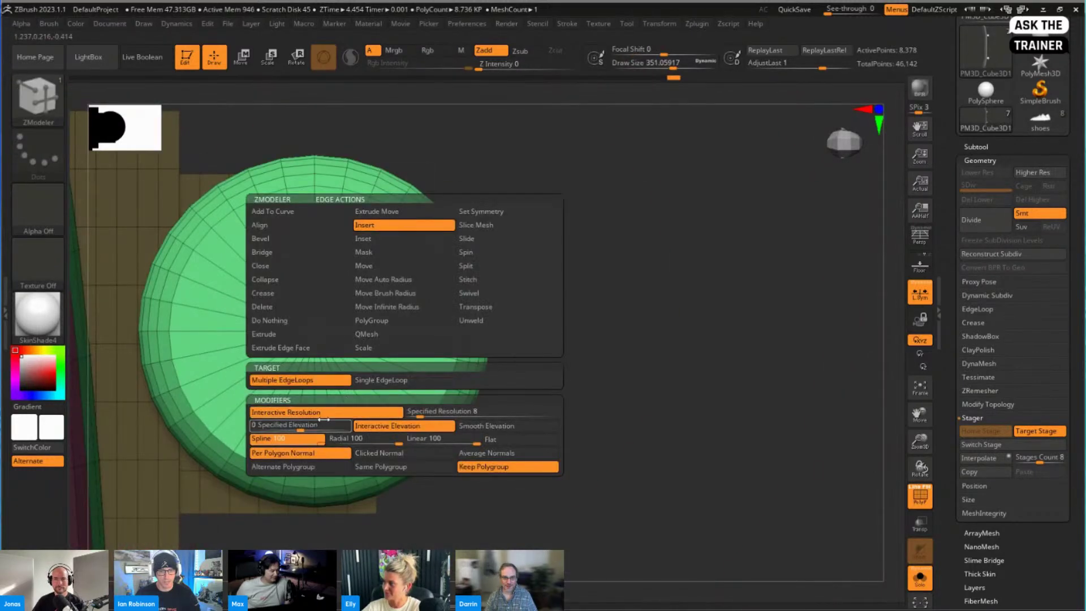
{"action": "left_click", "coordinate": [392, 315]}
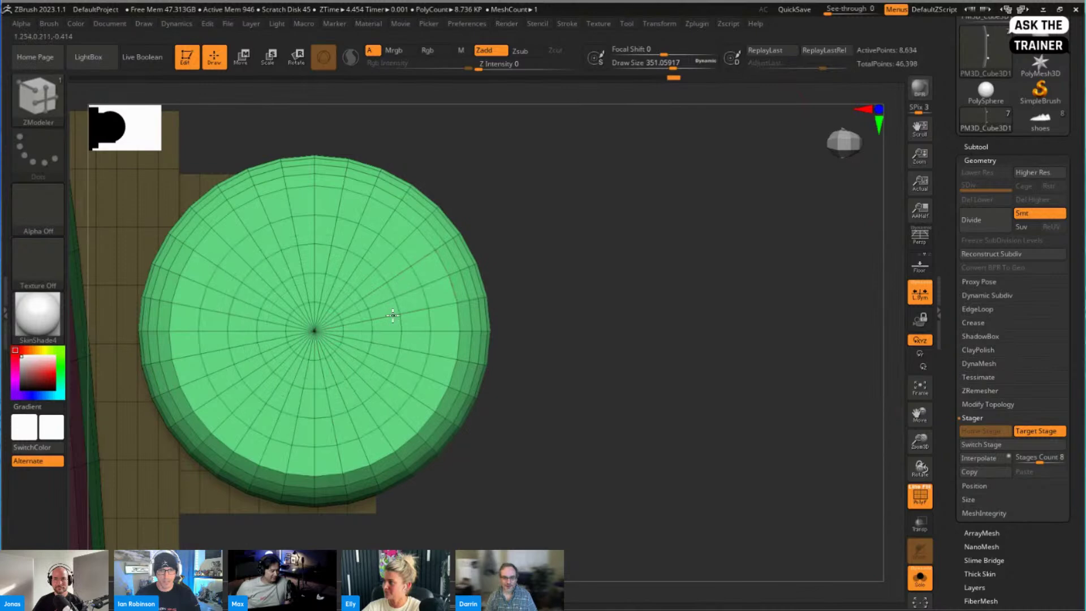
{"action": "left_click", "coordinate": [399, 310]}
{"action": "left_click", "coordinate": [401, 310]}
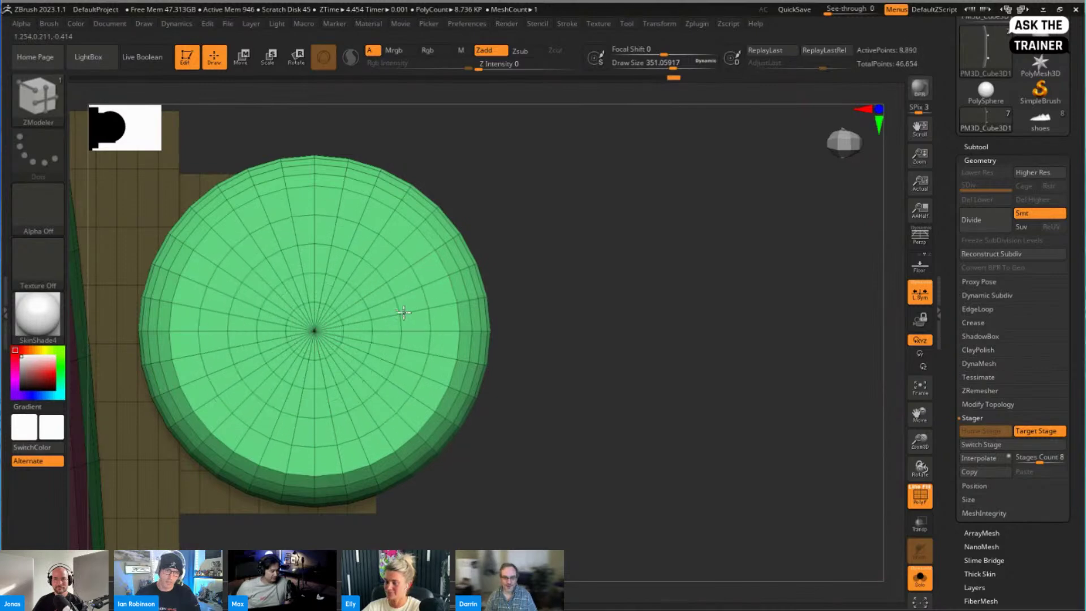
{"action": "mouse_move", "coordinate": [403, 313]}
{"action": "left_mouse_down"}
{"action": "mouse_move", "coordinate": [446, 320]}
{"action": "mouse_move", "coordinate": [365, 334]}
{"action": "mouse_move", "coordinate": [376, 296]}
{"action": "mouse_move", "coordinate": [382, 311]}
{"action": "left_mouse_up"}
Assign the two innermost polygon rings on the wheel's cap to their own polygroup
{"action": "mouse_move", "coordinate": [382, 311]}
{"action": "right_mouse_down", "text": "ctrl"}
{"action": "mouse_move", "coordinate": [358, 356]}
{"action": "mouse_move", "coordinate": [383, 319]}
{"action": "right_mouse_up", "text": "ctrl"}
{"action": "right_click", "coordinate": [381, 323]}
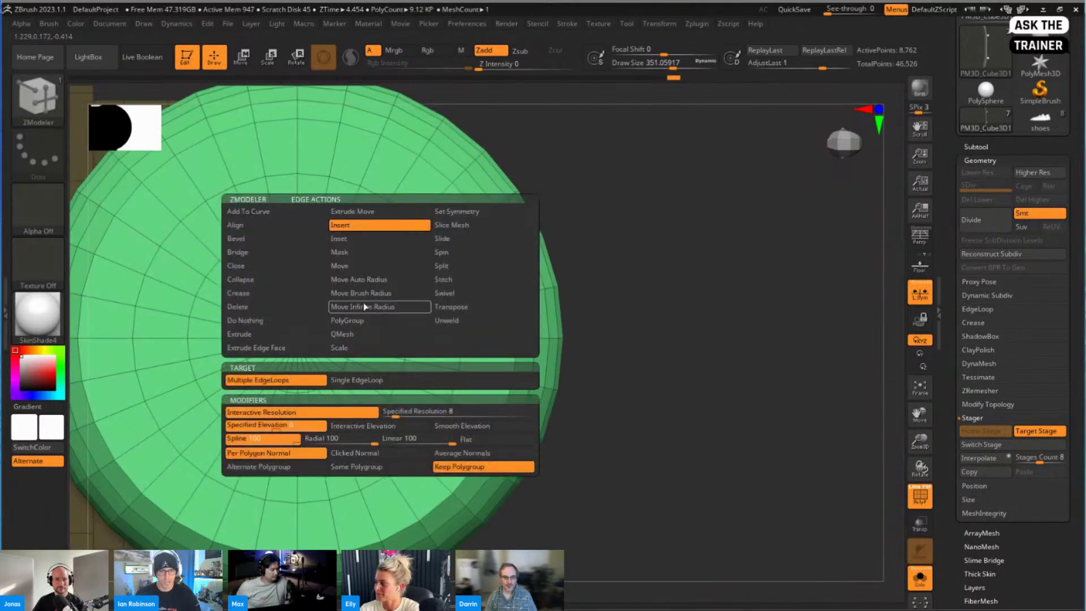
{"action": "left_click", "coordinate": [365, 322]}
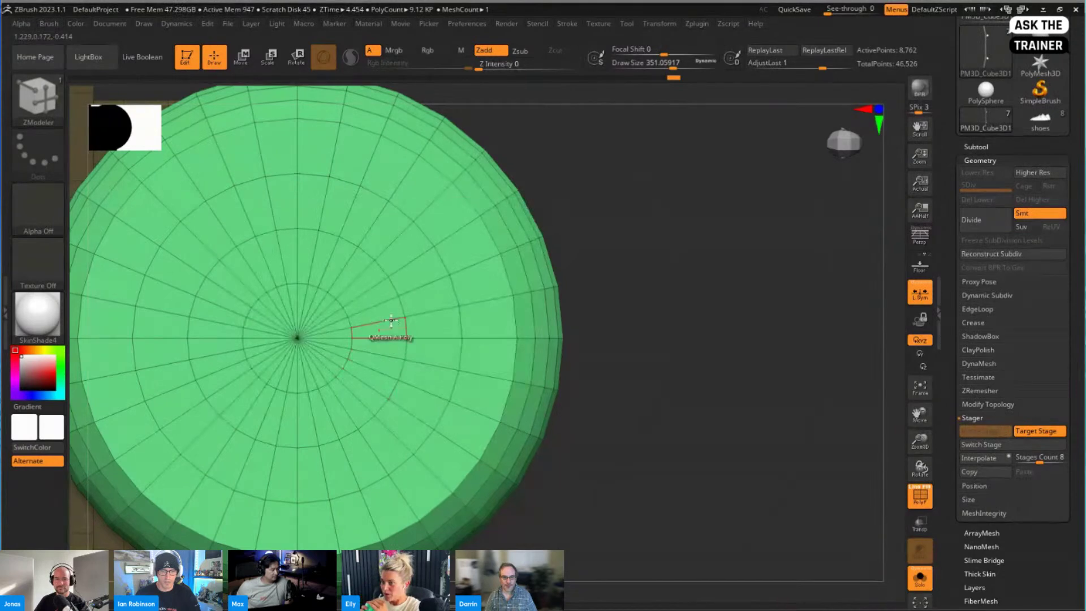
{"action": "left_click", "coordinate": [388, 318]}
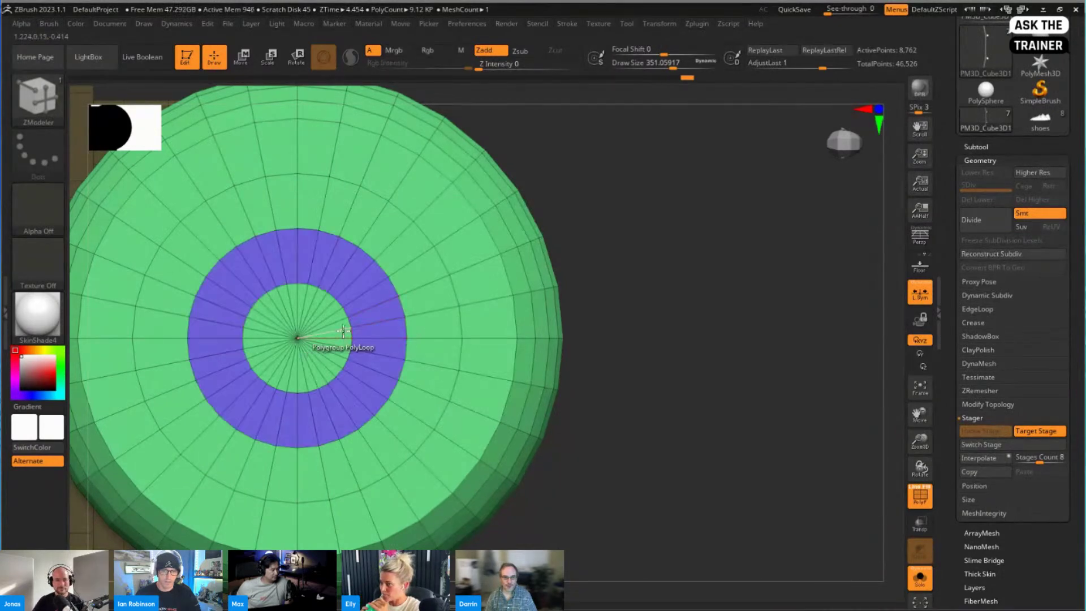
{"action": "left_click", "coordinate": [342, 331]}
Inset the central polygroup of the wheel's cap with the Polygroup All target, leaving a narrow rim around it
{"action": "right_click_drag", "start_coordinate": [361, 330], "coordinate": [398, 330], "text": "ctrl"}
{"action": "right_click", "coordinate": [397, 328]}
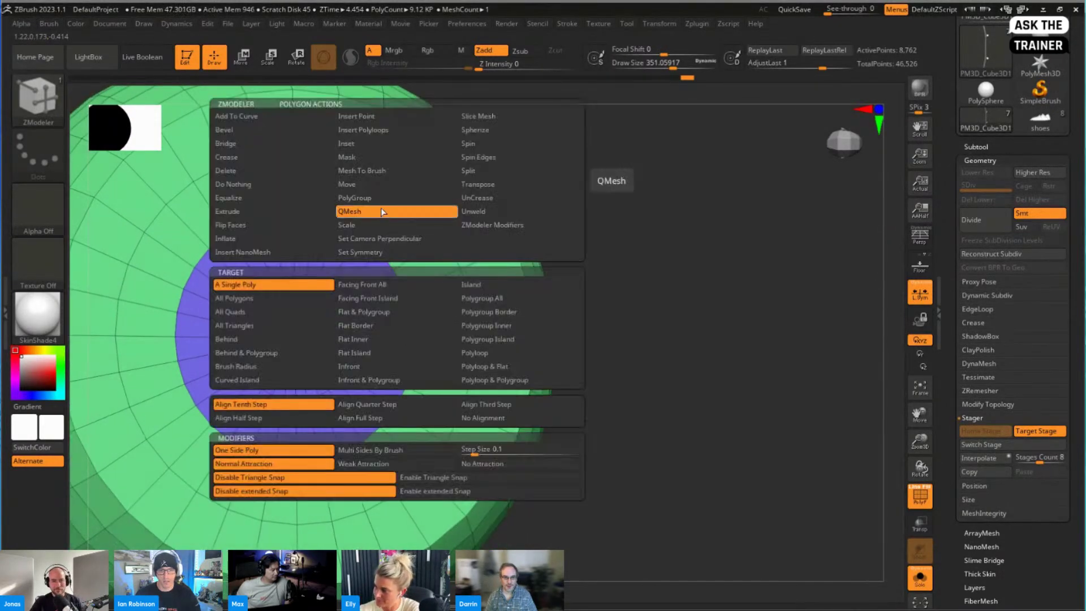
{"action": "left_click", "coordinate": [378, 145]}
{"action": "left_click", "coordinate": [488, 300]}
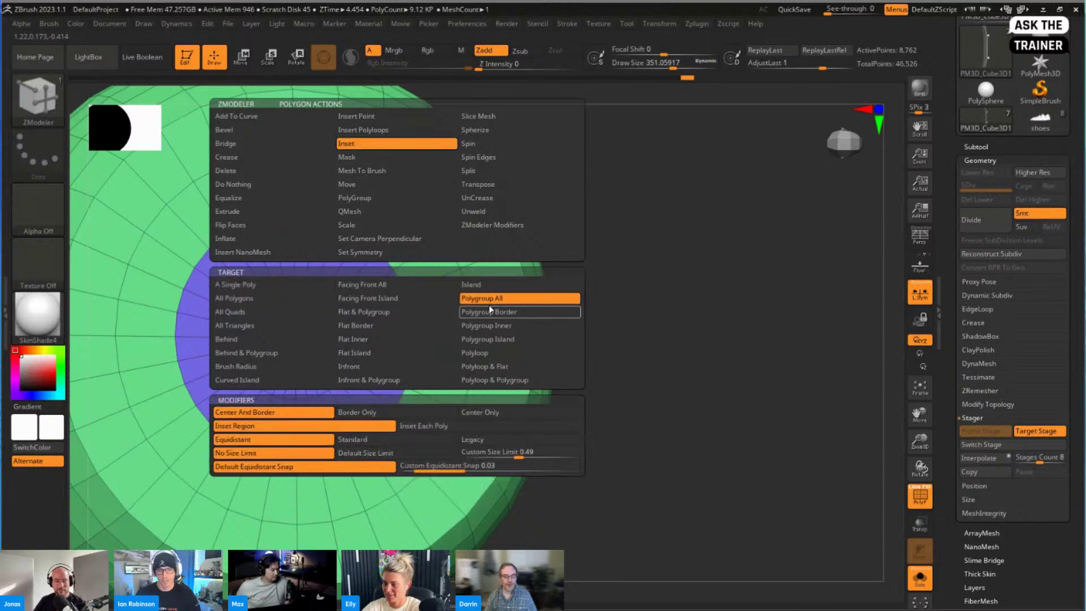
{"action": "right_click_drag", "start_coordinate": [426, 318], "coordinate": [384, 323]}
{"action": "left_click_drag", "start_coordinate": [387, 331], "coordinate": [373, 333]}
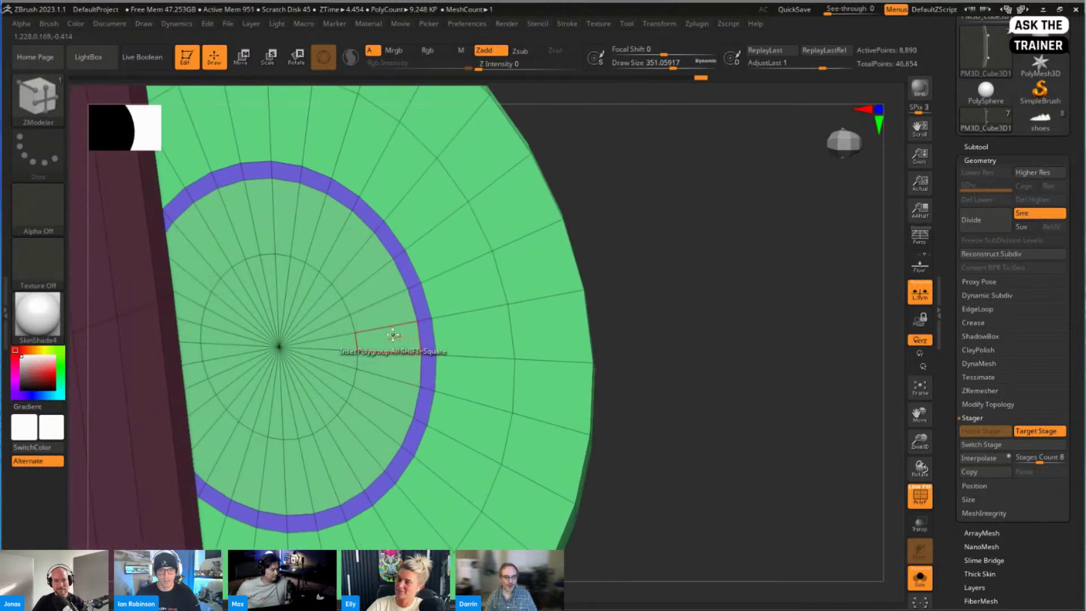
Push the inset centre of the wheel's cap inward using QMesh with the Polygroup All target
{"action": "right_click", "coordinate": [396, 279]}
{"action": "left_click", "coordinate": [375, 213]}
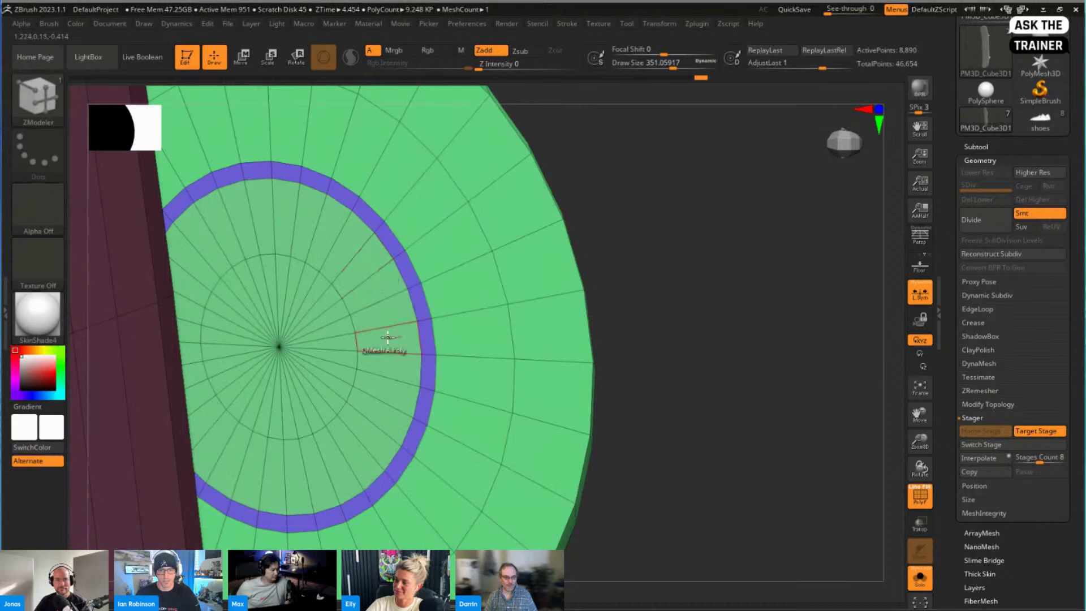
{"action": "key", "text": "ctrl+z"}
{"action": "key", "text": "space"}
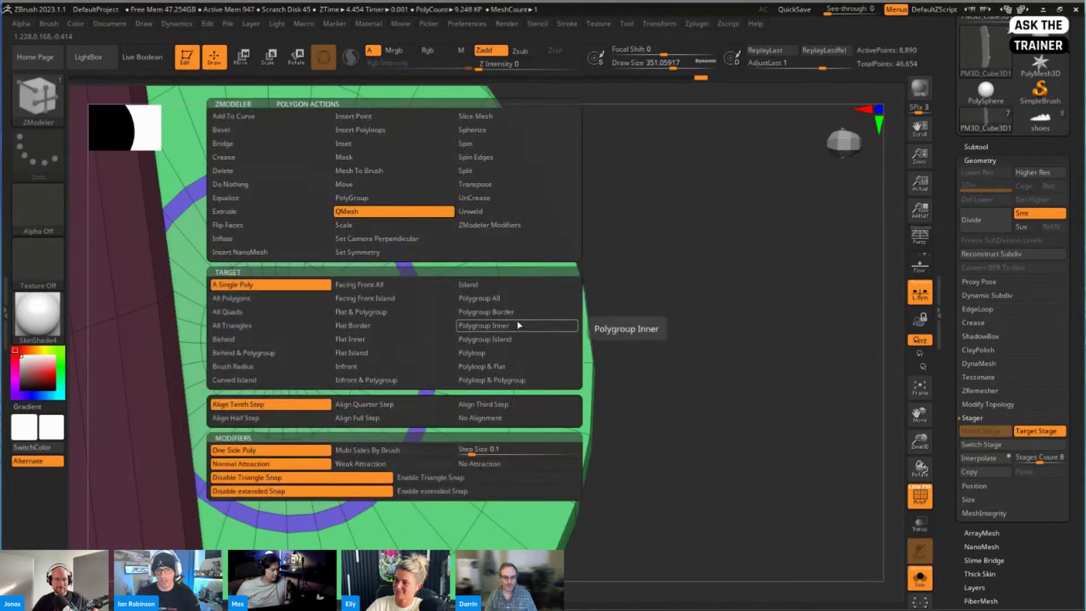
{"action": "left_click", "coordinate": [488, 298]}
{"action": "left_click_drag", "start_coordinate": [372, 332], "coordinate": [315, 347]}
Inset the recessed centre of the wheel slightly to add a thin supporting ring around it
{"action": "right_click_drag", "start_coordinate": [412, 379], "coordinate": [391, 387], "text": "ctrl"}
{"action": "key", "text": "space"}
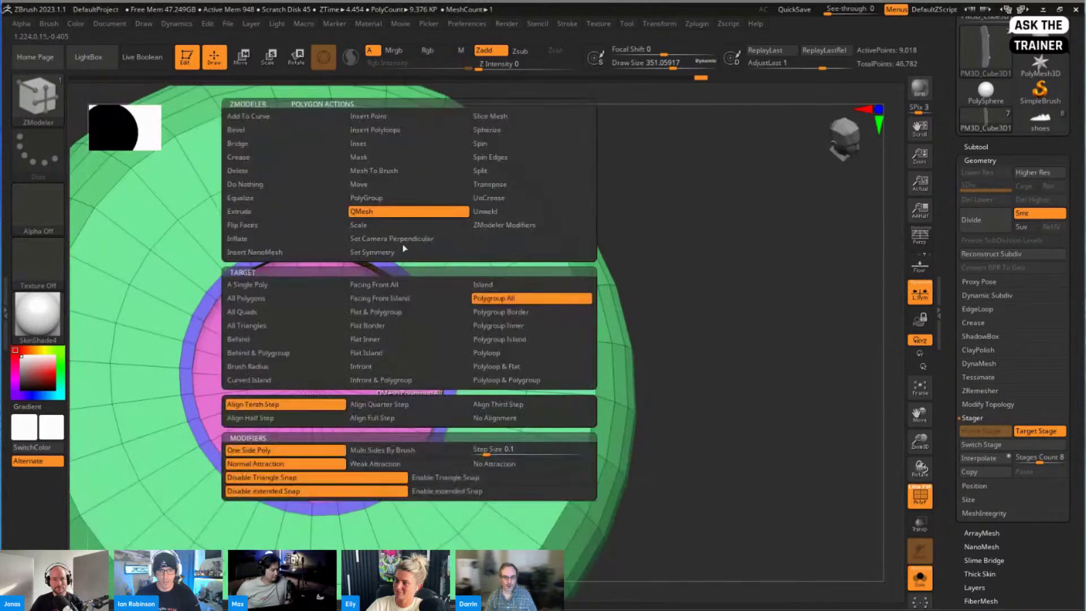
{"action": "left_click", "coordinate": [386, 151]}
{"action": "left_click_drag", "start_coordinate": [416, 357], "coordinate": [407, 359]}
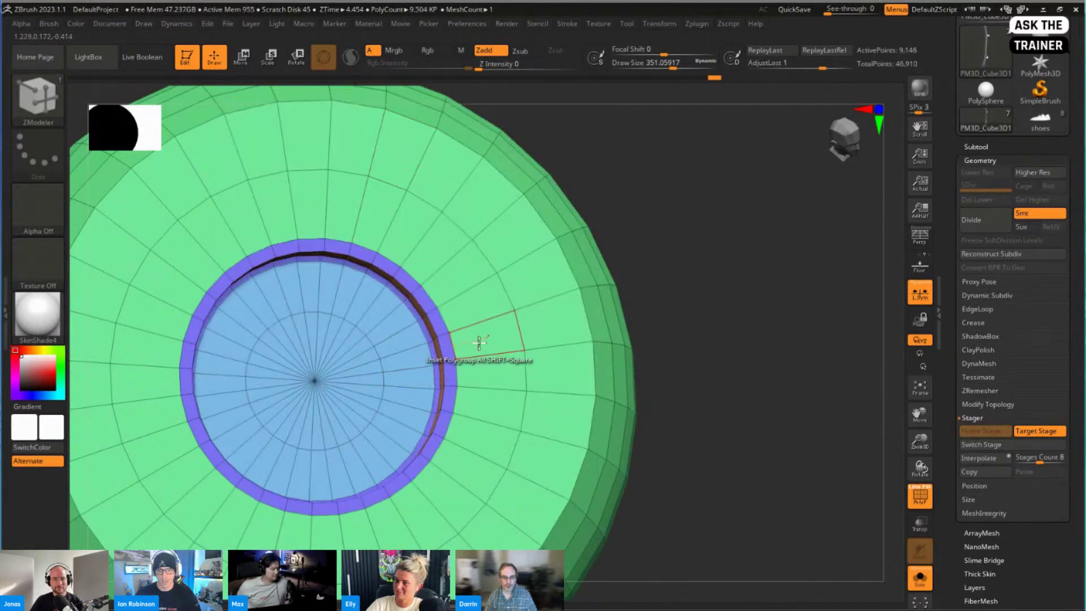
Turn on the smoothed subdivision preview without the polyframe, and reduce the Draw Size to about 46
{"action": "mouse_move", "coordinate": [483, 341]}
{"action": "right_mouse_down", "text": "ctrl"}
{"action": "mouse_move", "coordinate": [478, 332]}
{"action": "mouse_move", "coordinate": [615, 320]}
{"action": "mouse_move", "coordinate": [635, 371]}
{"action": "mouse_move", "coordinate": [521, 240]}
{"action": "mouse_move", "coordinate": [578, 322]}
{"action": "mouse_move", "coordinate": [526, 367]}
{"action": "right_mouse_up", "text": "ctrl"}
{"action": "key", "text": "space"}
{"action": "key", "text": "d"}
{"action": "key", "text": "shift+f"}
{"action": "key", "text": "space"}
{"action": "key", "text": "s"}
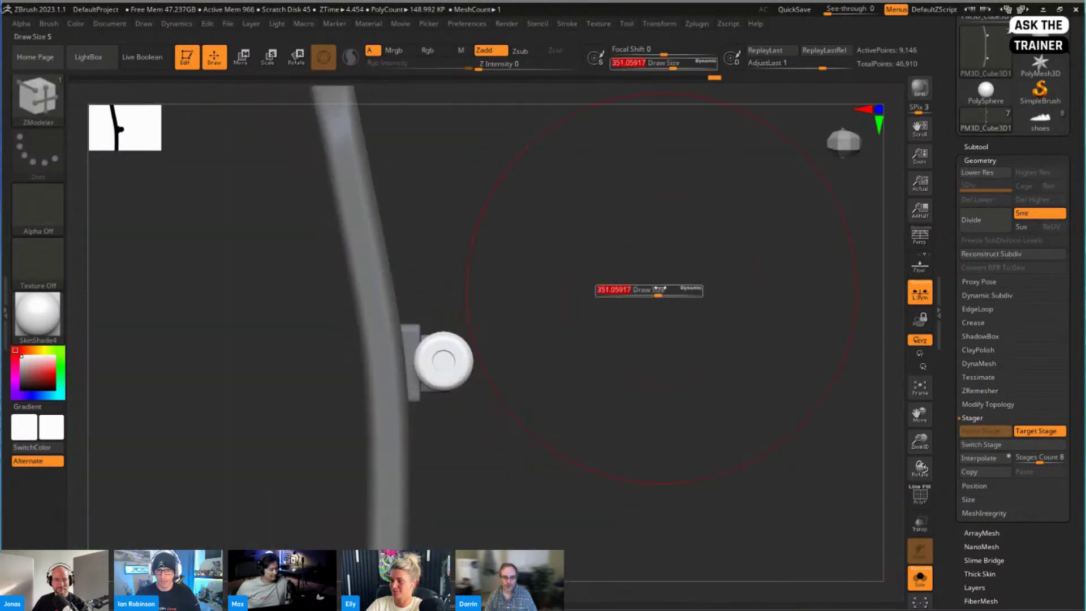
{"action": "left_click_drag", "start_coordinate": [656, 291], "coordinate": [620, 294]}
Leave solo mode to show the whole character and switch the skateboard to its other stage
{"action": "mouse_move", "coordinate": [626, 302]}
{"action": "right_mouse_down", "text": "ctrl"}
{"action": "mouse_move", "coordinate": [596, 371]}
{"action": "mouse_move", "coordinate": [637, 339]}
{"action": "mouse_move", "coordinate": [596, 301]}
{"action": "mouse_move", "coordinate": [599, 331]}
{"action": "mouse_move", "coordinate": [659, 397]}
{"action": "mouse_move", "coordinate": [703, 388]}
{"action": "mouse_move", "coordinate": [726, 348]}
{"action": "right_mouse_up", "text": "ctrl"}
{"action": "key", "text": "shift+f"}
{"action": "key", "text": "shift+f"}
{"action": "left_click", "coordinate": [920, 578]}
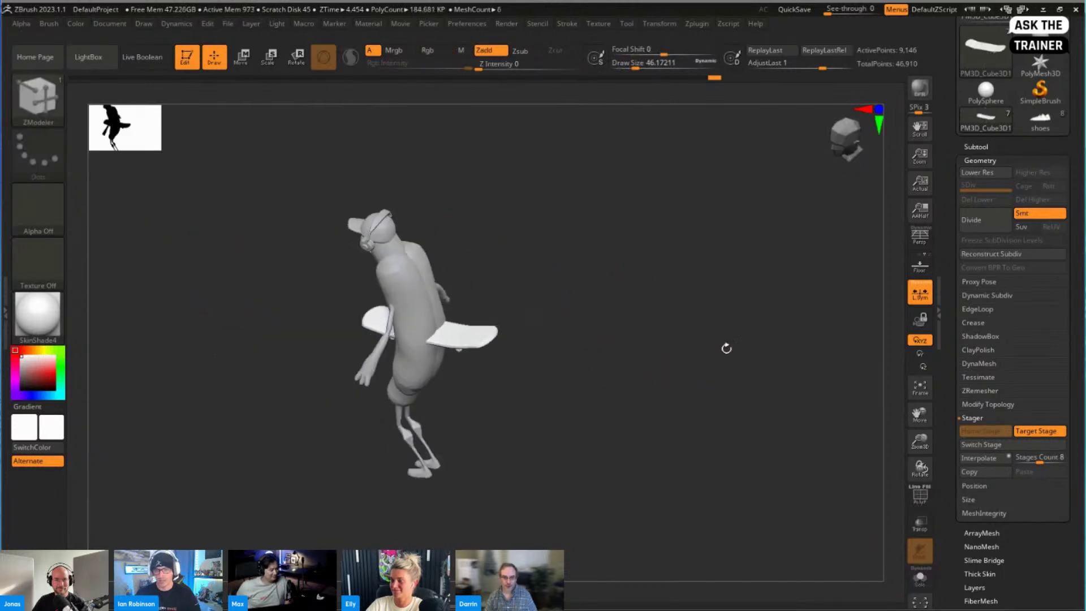
{"action": "left_click", "coordinate": [988, 448]}
{"action": "mouse_move", "coordinate": [664, 407]}
{"action": "right_mouse_down"}
{"action": "mouse_move", "coordinate": [669, 424]}
{"action": "mouse_move", "coordinate": [706, 420]}
{"action": "mouse_move", "coordinate": [614, 329]}
{"action": "mouse_move", "coordinate": [650, 398]}
{"action": "right_mouse_up"}
{"action": "scroll", "coordinate": [984, 164], "scroll_direction": "up", "scroll_amount": 3}
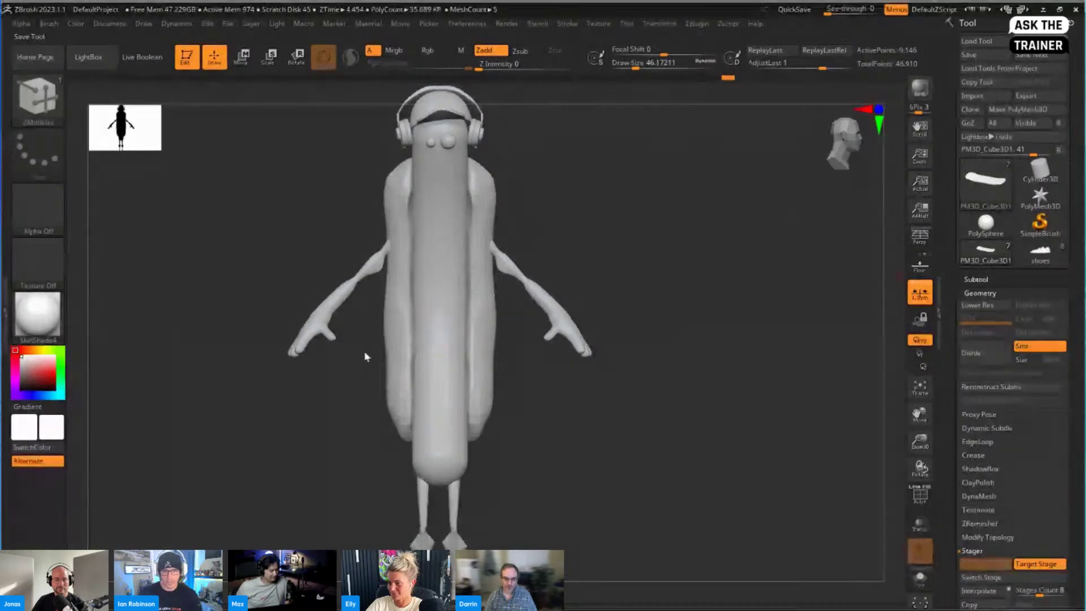
Make the legs the active subtool, check their wireframe, and subdivide them
{"action": "left_click_drag", "start_coordinate": [547, 509], "coordinate": [539, 421], "text": "alt"}
{"action": "left_click", "coordinate": [440, 471], "text": "alt"}
{"action": "key", "text": "shift+f"}
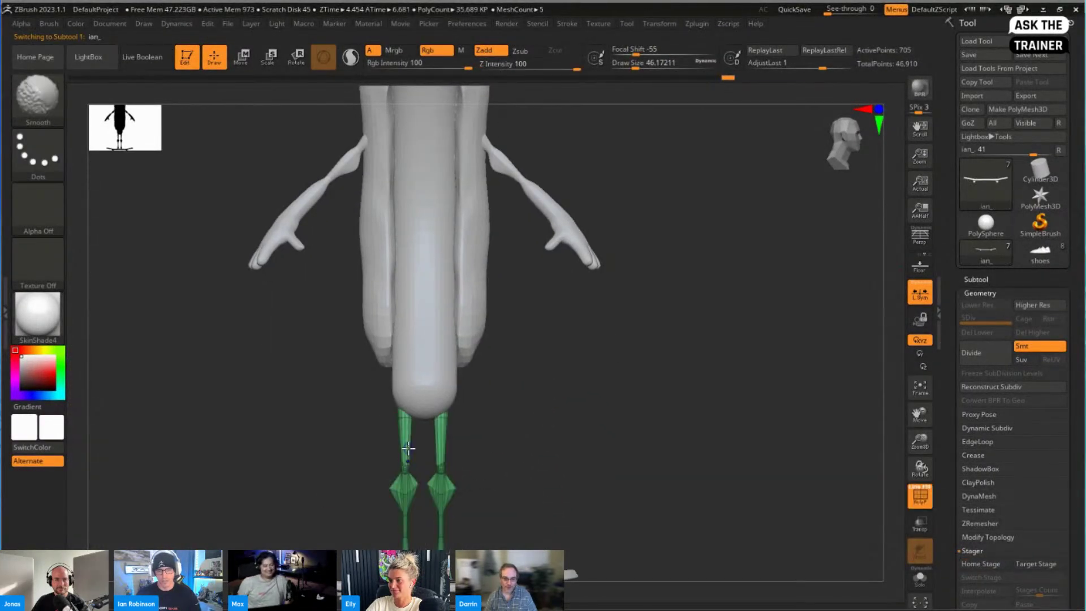
{"action": "key", "text": "shift+f"}
{"action": "key", "text": "ctrl+d"}
{"action": "key", "text": "ctrl+d"}
Select the arms and examine their wireframe and shape from different angles
{"action": "left_click_drag", "start_coordinate": [568, 277], "coordinate": [635, 497], "text": "alt"}
{"action": "left_click", "coordinate": [595, 308], "text": "alt"}
{"action": "key", "text": "shift+f"}
{"action": "key", "text": "shift+f"}
{"action": "right_click_drag", "start_coordinate": [485, 221], "coordinate": [492, 283]}
{"action": "key", "text": "shift+f"}
{"action": "left_click_drag", "start_coordinate": [635, 280], "coordinate": [581, 341], "text": "alt"}
{"action": "key", "text": "shift+f"}
Make the hot dog body group the active subtool and check its mesh density with the polyframe
{"action": "right_click_drag", "start_coordinate": [581, 341], "coordinate": [646, 338]}
{"action": "right_click_drag", "start_coordinate": [645, 339], "coordinate": [661, 404], "text": "alt"}
{"action": "right_click_drag", "start_coordinate": [582, 351], "coordinate": [537, 354]}
{"action": "left_click", "coordinate": [538, 354], "text": "alt"}
{"action": "key", "text": "shift+f"}
{"action": "key", "text": "shift+f"}
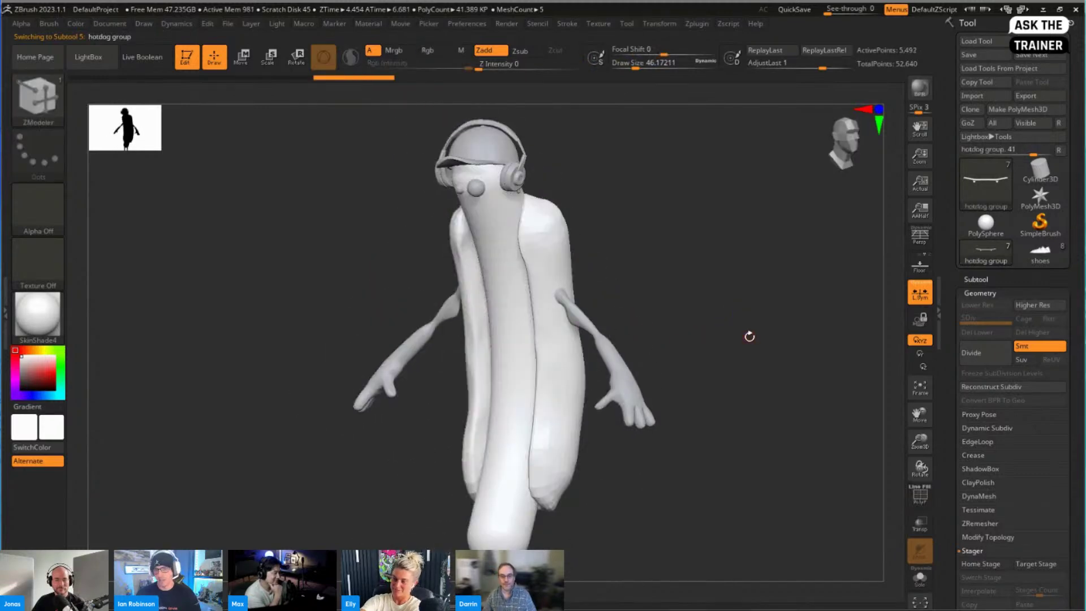
{"action": "scroll", "coordinate": [996, 296], "scroll_direction": "down", "scroll_amount": 5}
{"action": "key", "text": "shift+f"}
{"action": "key", "text": "shift+f"}
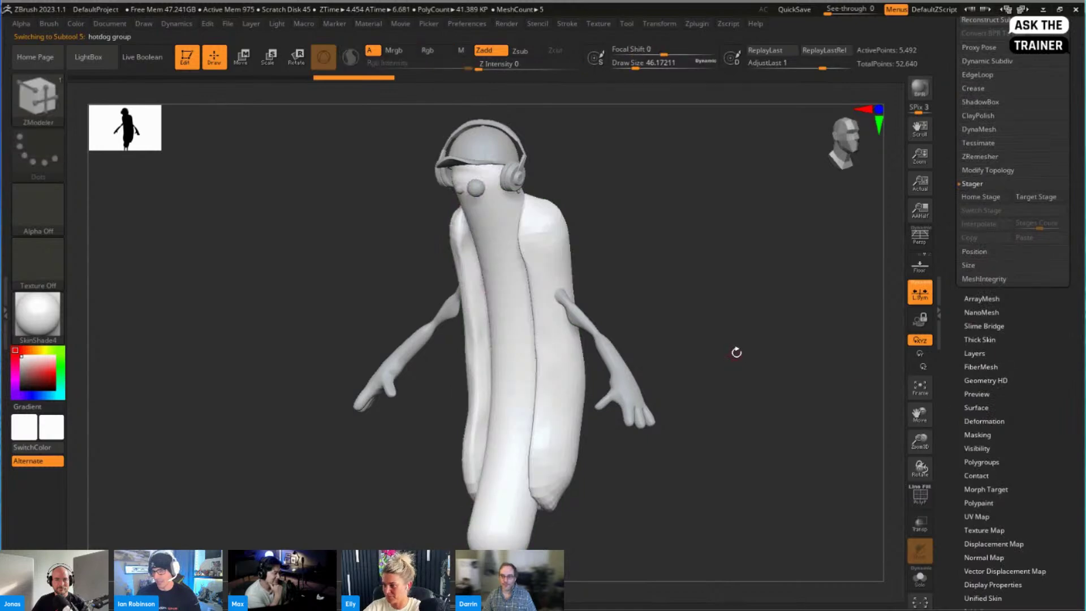
Subdivide the hot dog body group and open its Surface settings
{"action": "right_click_drag", "start_coordinate": [737, 354], "coordinate": [782, 418], "text": "alt"}
{"action": "scroll", "coordinate": [995, 438], "scroll_direction": "down", "scroll_amount": 4}
{"action": "scroll", "coordinate": [989, 396], "scroll_direction": "up", "scroll_amount": 2}
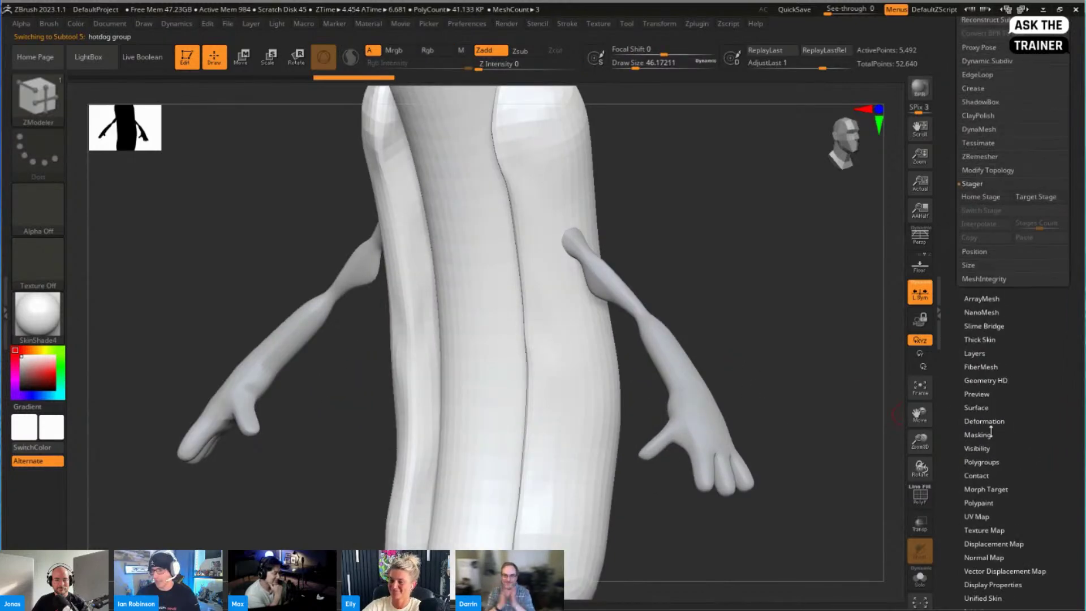
{"action": "left_click", "coordinate": [988, 341]}
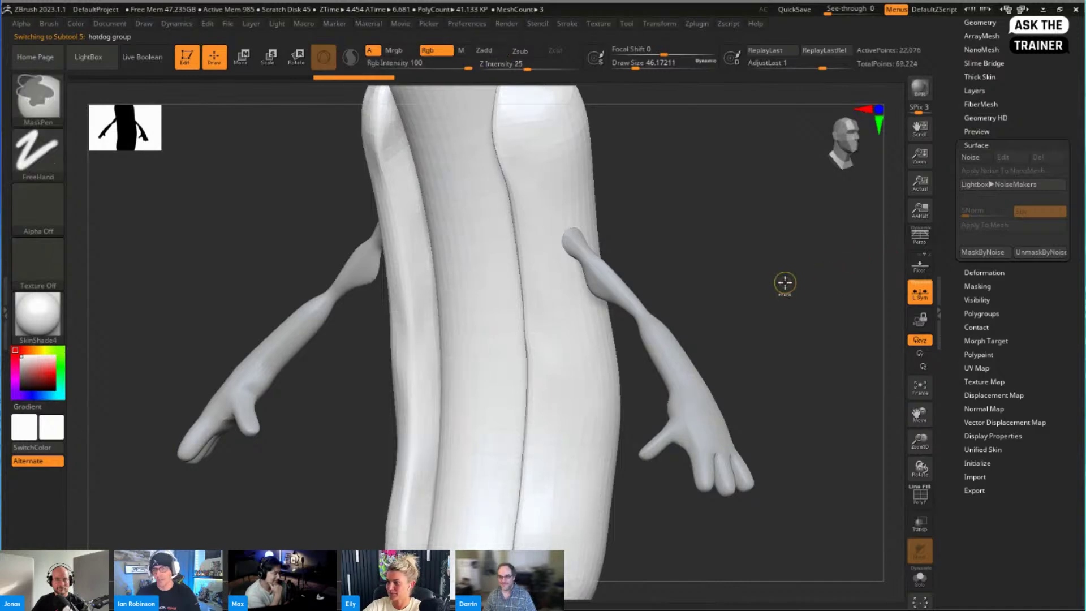
{"action": "left_click", "coordinate": [985, 160]}
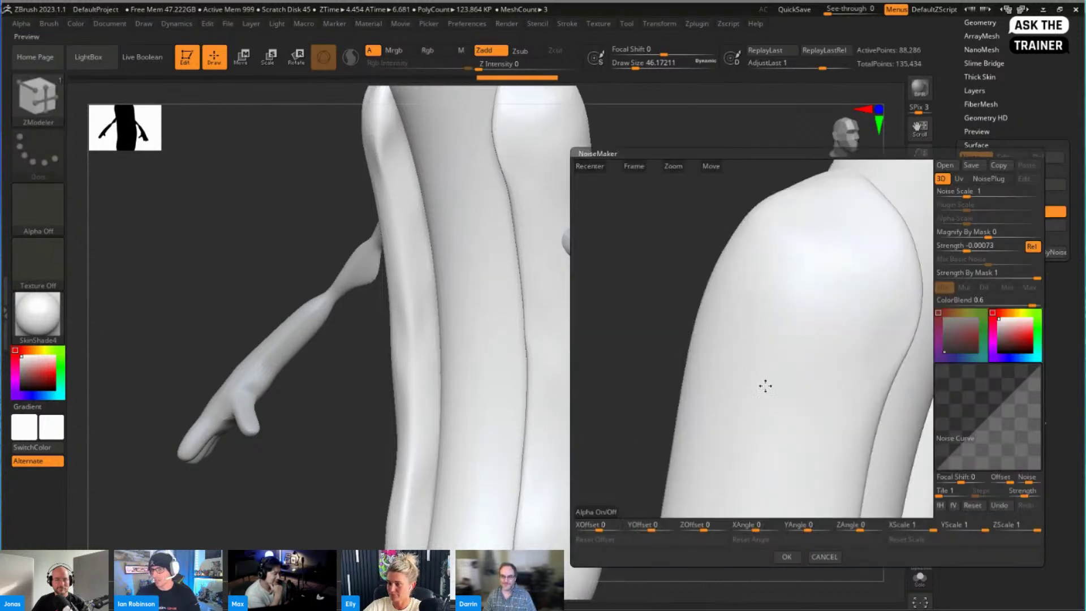
{"action": "left_click_drag", "start_coordinate": [765, 386], "coordinate": [820, 334]}
{"action": "left_click", "coordinate": [824, 557]}
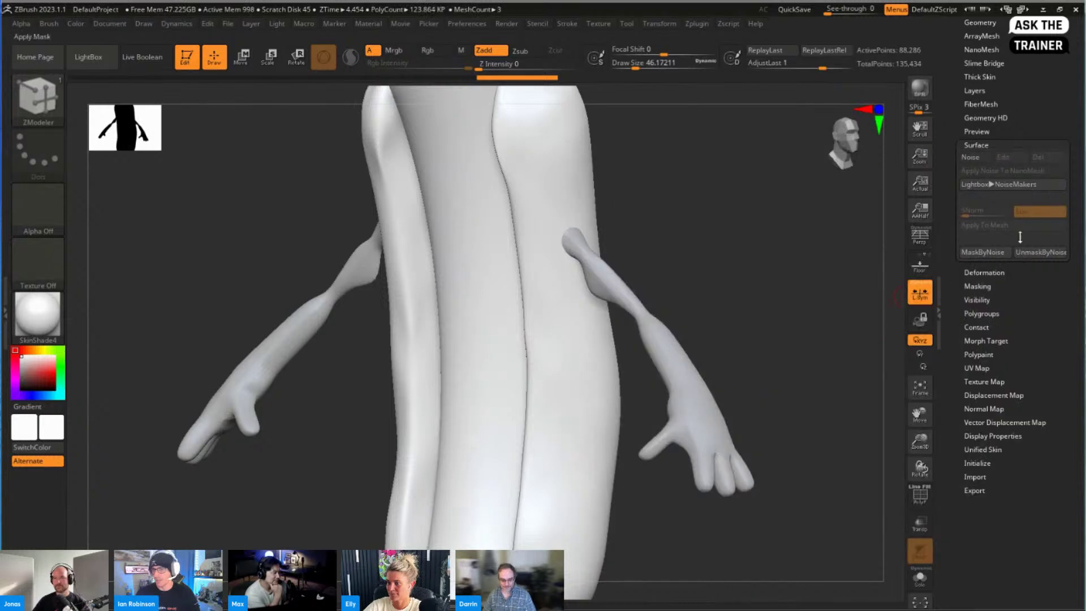
Isolate the two bun halves of the hot dog body by hiding the sausage, and display their polygroups
{"action": "left_click", "coordinate": [981, 315]}
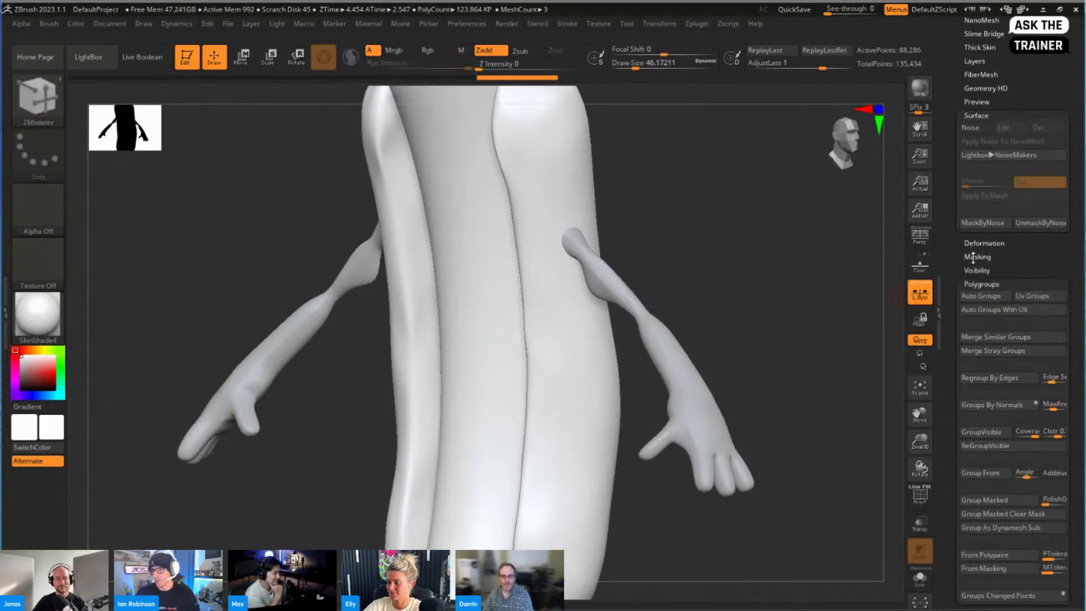
{"action": "left_click", "coordinate": [523, 230], "text": "ctrl+shift"}
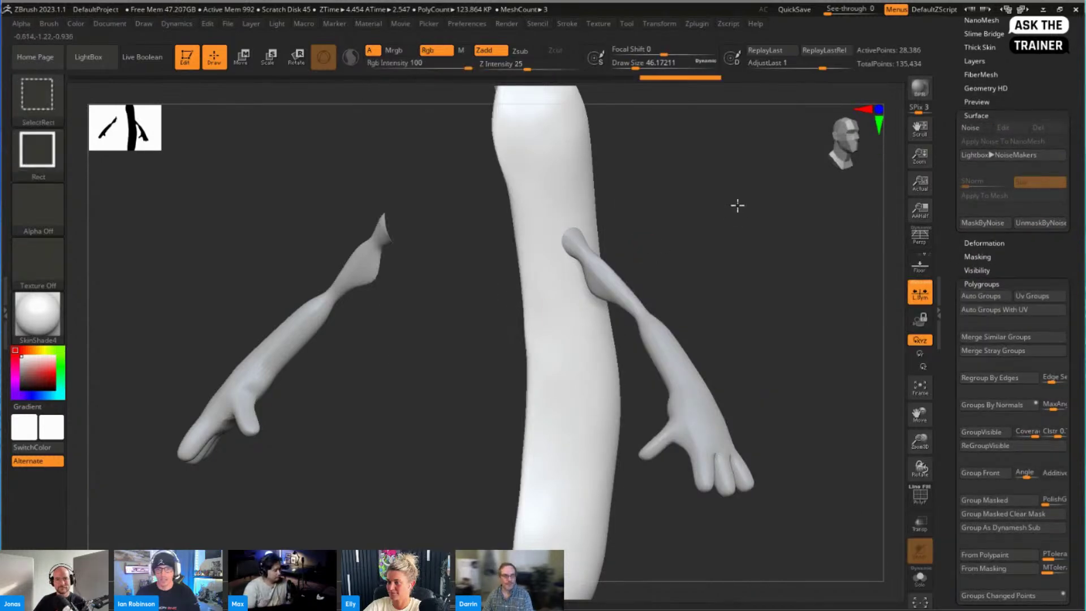
{"action": "mouse_move", "coordinate": [737, 204]}
{"action": "left_mouse_down", "text": "ctrl+shift"}
{"action": "mouse_move", "coordinate": [742, 223]}
{"action": "mouse_move", "coordinate": [695, 233]}
{"action": "left_mouse_up", "text": "ctrl+shift"}
{"action": "left_click", "coordinate": [415, 284], "text": "ctrl+shift"}
{"action": "left_click_drag", "start_coordinate": [718, 262], "coordinate": [728, 340]}
{"action": "key", "text": "shift+f"}
{"action": "scroll", "coordinate": [1018, 124], "scroll_direction": "down", "scroll_amount": 2}
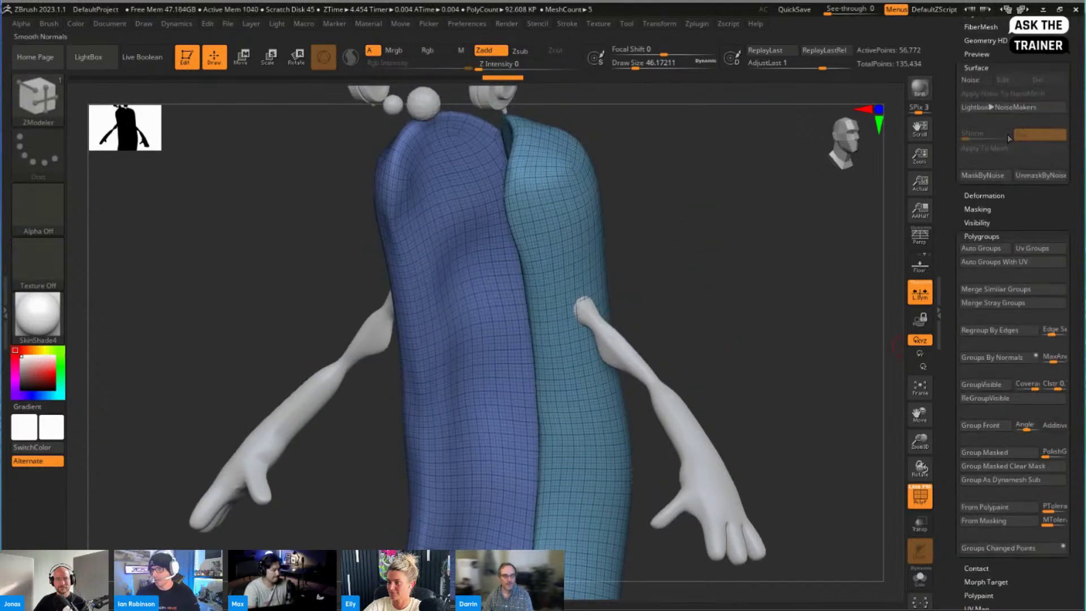
Apply surface noise to the bun halves with an increased noise scale, a lowered noise curve and an adjusted strength
{"action": "left_click", "coordinate": [973, 80]}
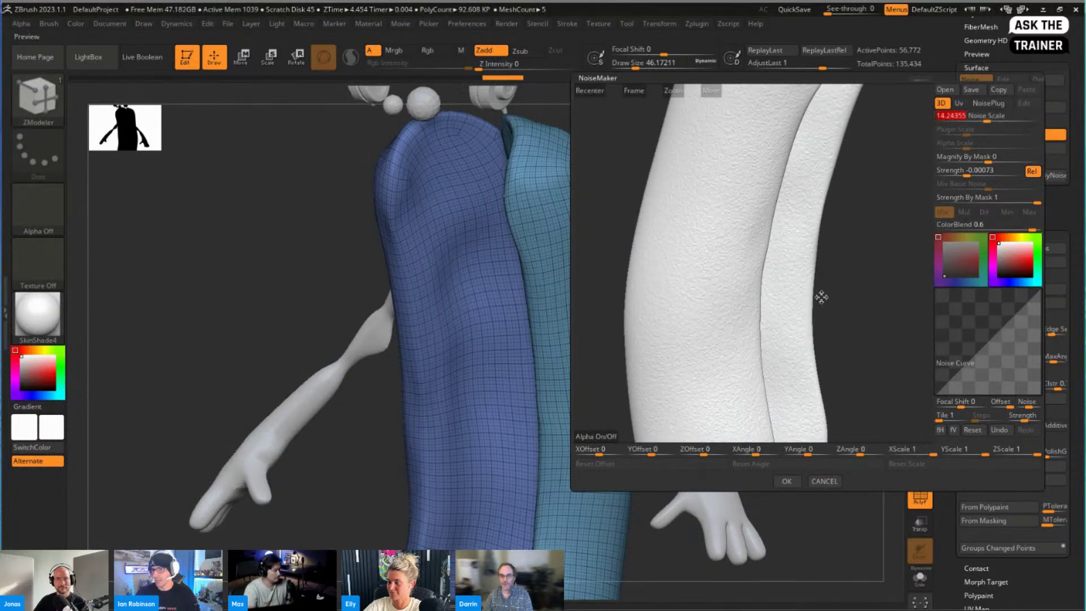
{"action": "left_click_drag", "start_coordinate": [821, 297], "coordinate": [905, 328]}
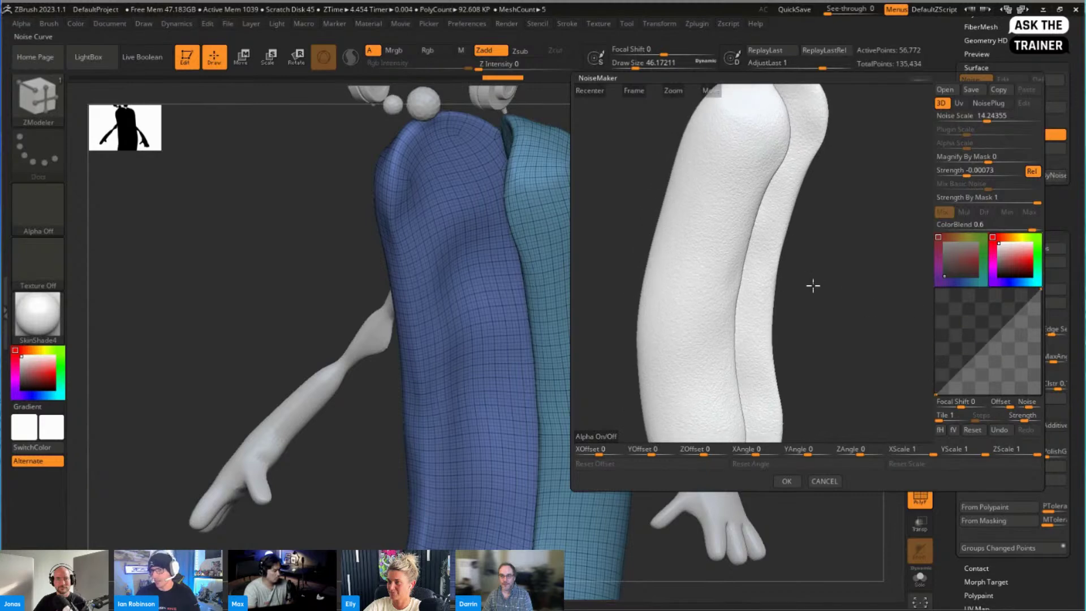
{"action": "left_click_drag", "start_coordinate": [984, 346], "coordinate": [997, 366]}
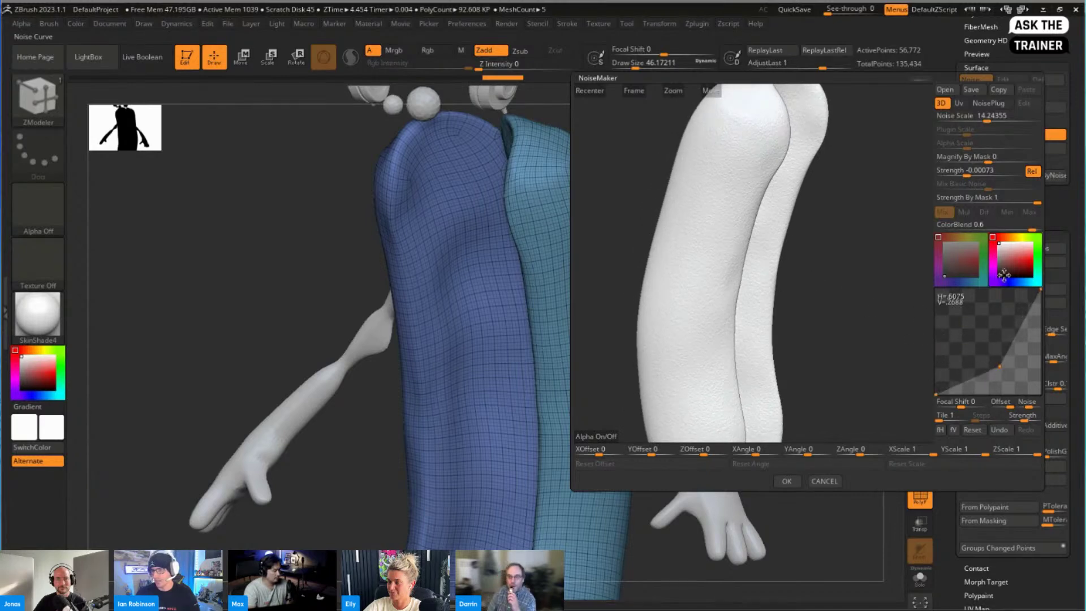
{"action": "left_click_drag", "start_coordinate": [987, 119], "coordinate": [997, 120]}
{"action": "left_click_drag", "start_coordinate": [966, 174], "coordinate": [965, 174]}
{"action": "left_click", "coordinate": [787, 482]}
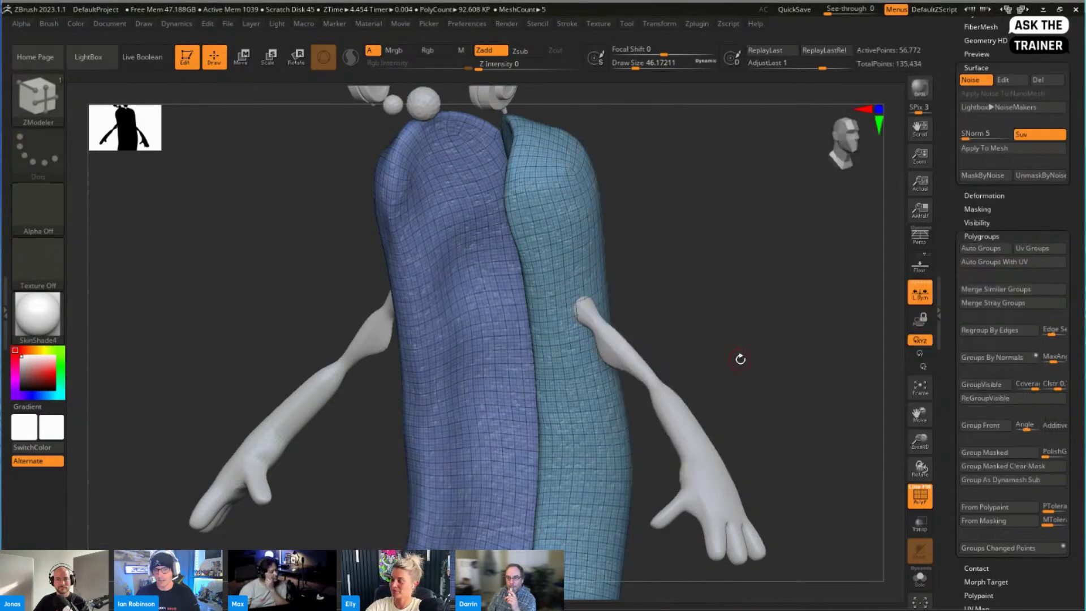
Hide the polyframe and mask the bun halves by their surface noise
{"action": "left_click_drag", "start_coordinate": [740, 359], "coordinate": [741, 325], "text": "alt"}
{"action": "key", "text": "shift+f"}
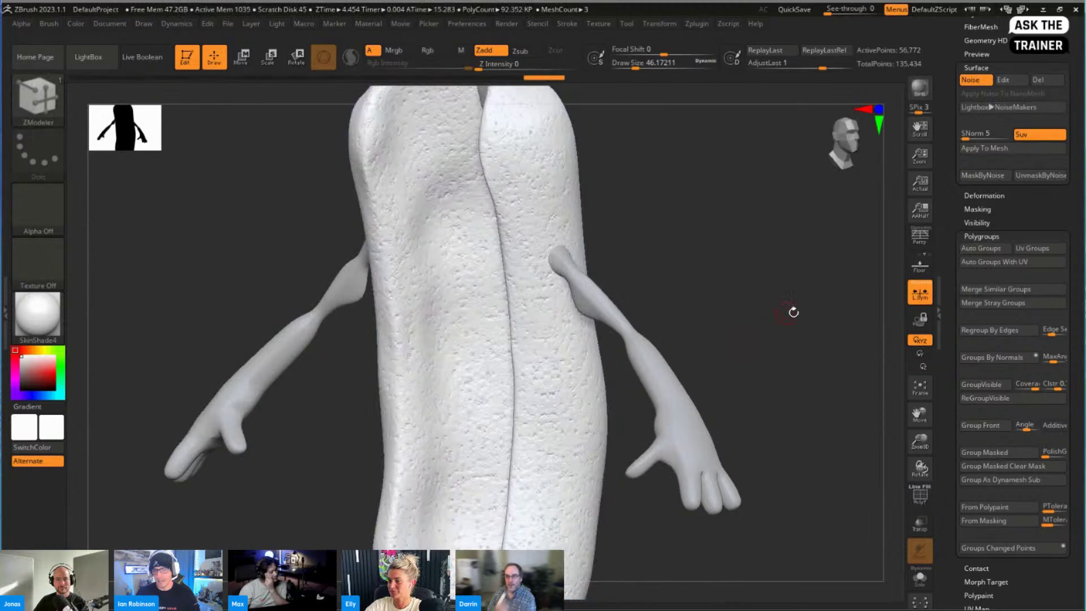
{"action": "left_click", "coordinate": [1000, 177]}
Turn off local symmetry, center the transform gizmo on the unmasked areas and inflate them to raise a bumpy bun texture
{"action": "key", "text": "w"}
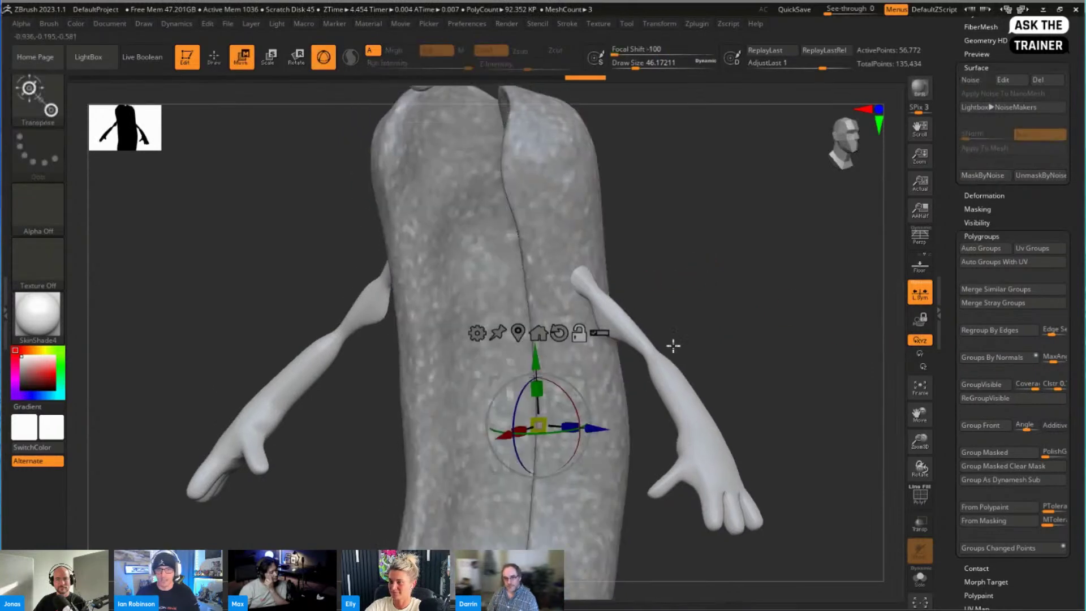
{"action": "left_click_drag", "start_coordinate": [537, 424], "coordinate": [543, 425], "text": "ctrl"}
{"action": "key", "text": "ctrl+z"}
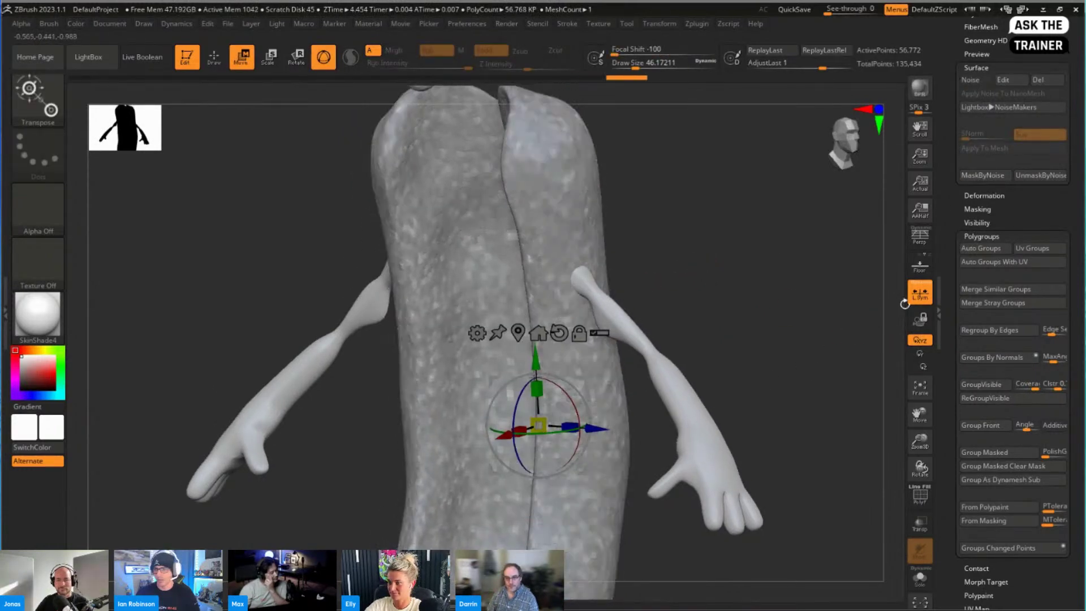
{"action": "left_click", "coordinate": [917, 294]}
{"action": "left_click", "coordinate": [518, 333]}
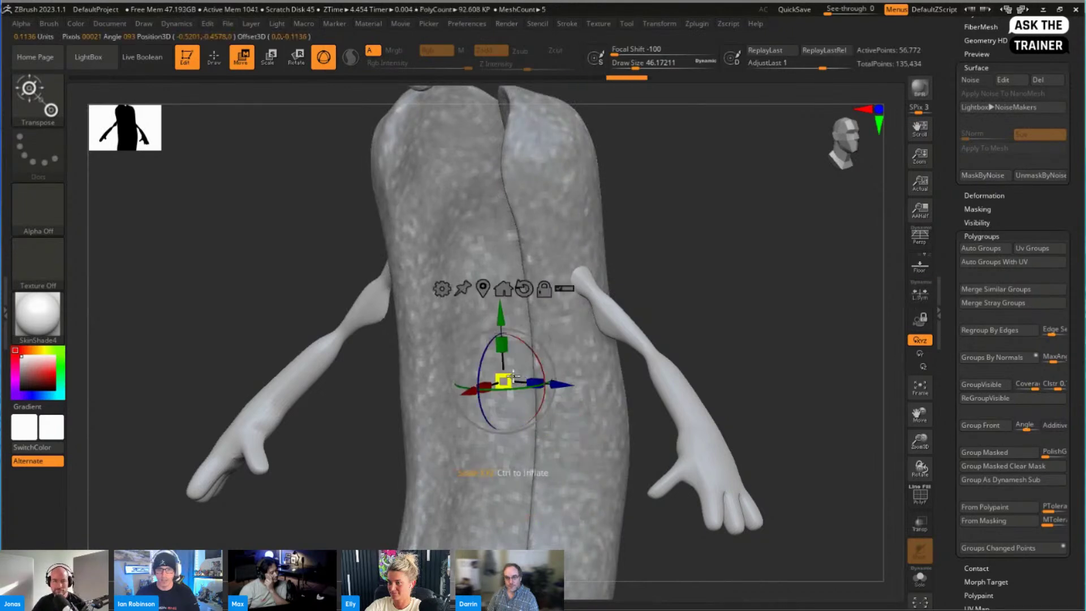
{"action": "left_click_drag", "start_coordinate": [545, 368], "coordinate": [504, 382], "text": "ctrl"}
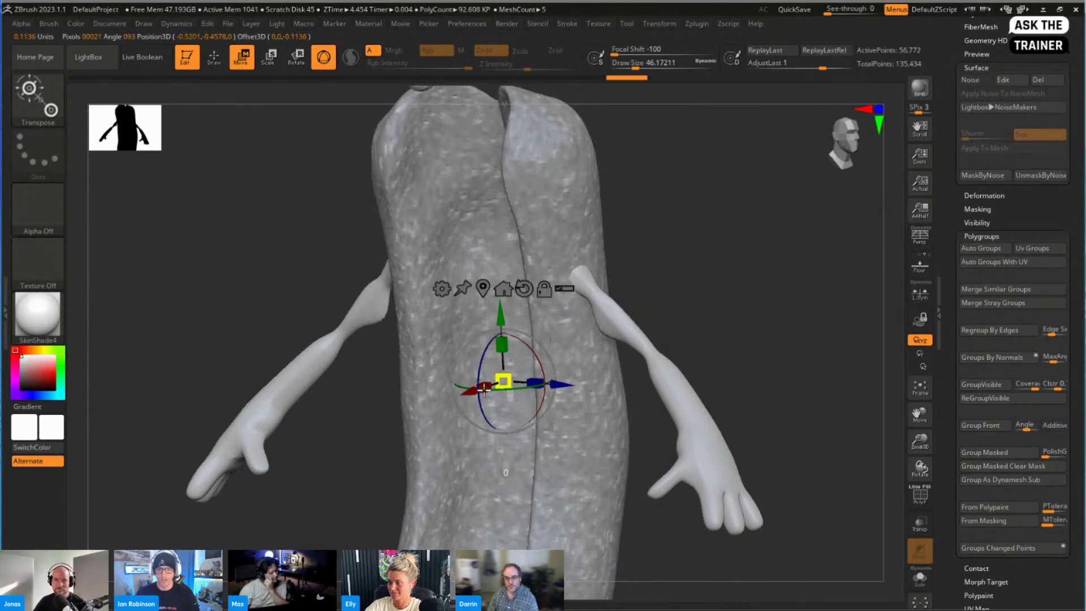
Unhide the sausage, clear the mask and subdivide the whole hot dog body
{"action": "left_click", "coordinate": [718, 334], "text": "ctrl+shift"}
{"action": "key", "text": "q"}
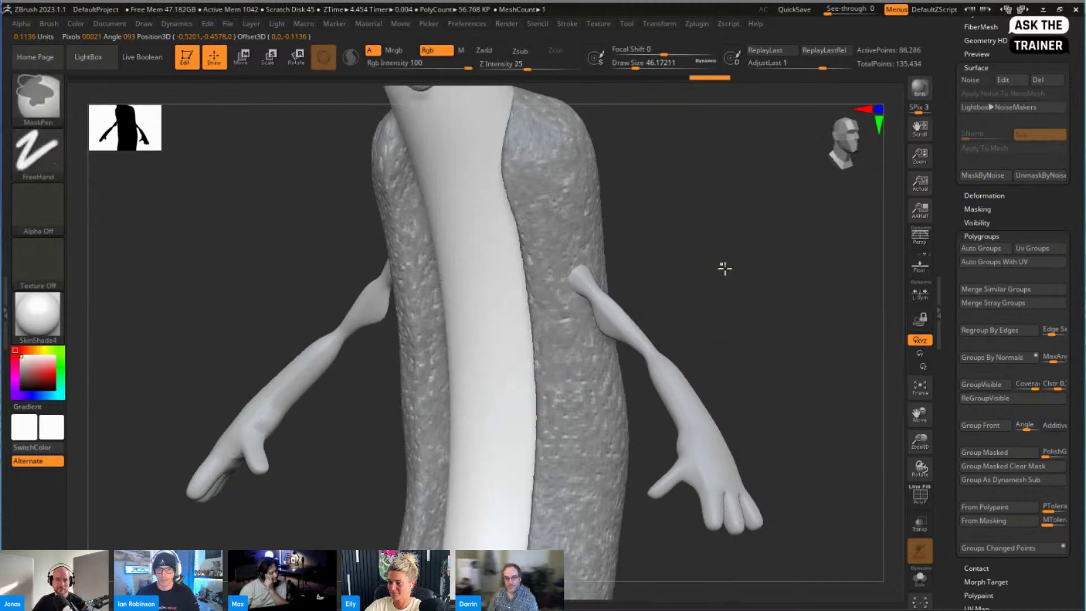
{"action": "left_click_drag", "start_coordinate": [724, 268], "coordinate": [742, 287], "text": "ctrl"}
{"action": "right_click_drag", "start_coordinate": [742, 287], "coordinate": [758, 306], "text": "ctrl"}
{"action": "key", "text": "shift+f"}
{"action": "mouse_move", "coordinate": [715, 308]}
{"action": "left_mouse_down"}
{"action": "mouse_move", "coordinate": [699, 318]}
{"action": "mouse_move", "coordinate": [720, 252]}
{"action": "mouse_move", "coordinate": [707, 315]}
{"action": "mouse_move", "coordinate": [687, 329]}
{"action": "mouse_move", "coordinate": [727, 291]}
{"action": "mouse_move", "coordinate": [744, 306]}
{"action": "mouse_move", "coordinate": [741, 284]}
{"action": "mouse_move", "coordinate": [728, 300]}
{"action": "mouse_move", "coordinate": [703, 286]}
{"action": "mouse_move", "coordinate": [744, 317]}
{"action": "left_mouse_up"}
{"action": "key", "text": "shift+f"}
{"action": "key", "text": "ctrl+d"}
{"action": "key", "text": "shift+f"}
{"action": "key", "text": "shift+f"}
Isolate the sausage from the bun halves and display its polygroups
{"action": "left_click", "coordinate": [534, 320], "text": "ctrl+shift"}
{"action": "left_click_drag", "start_coordinate": [710, 262], "coordinate": [747, 282], "text": "alt"}
{"action": "key", "text": "shift+f"}
{"action": "key", "text": "shift+f"}
{"action": "key", "text": "shift+f"}
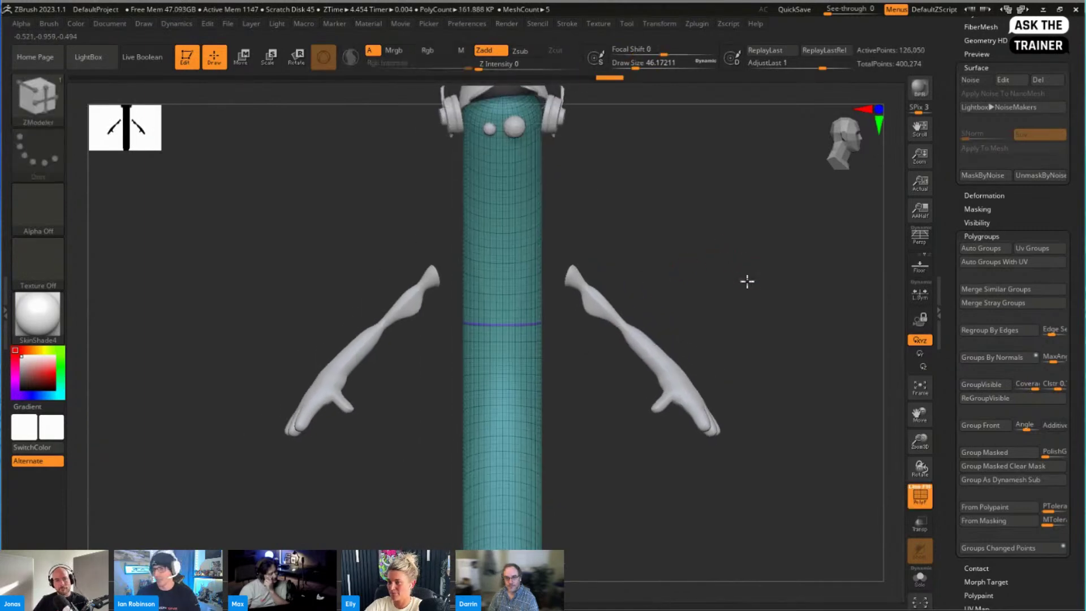
Try Thick Skin on the isolated sausage
{"action": "left_click_drag", "start_coordinate": [981, 182], "coordinate": [995, 350]}
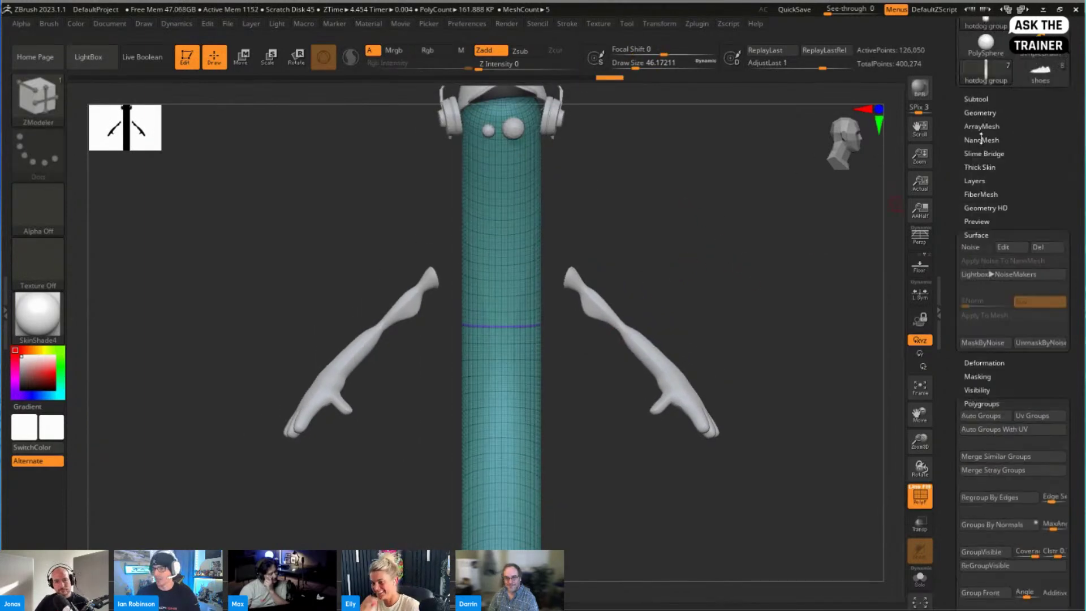
{"action": "left_click", "coordinate": [987, 169]}
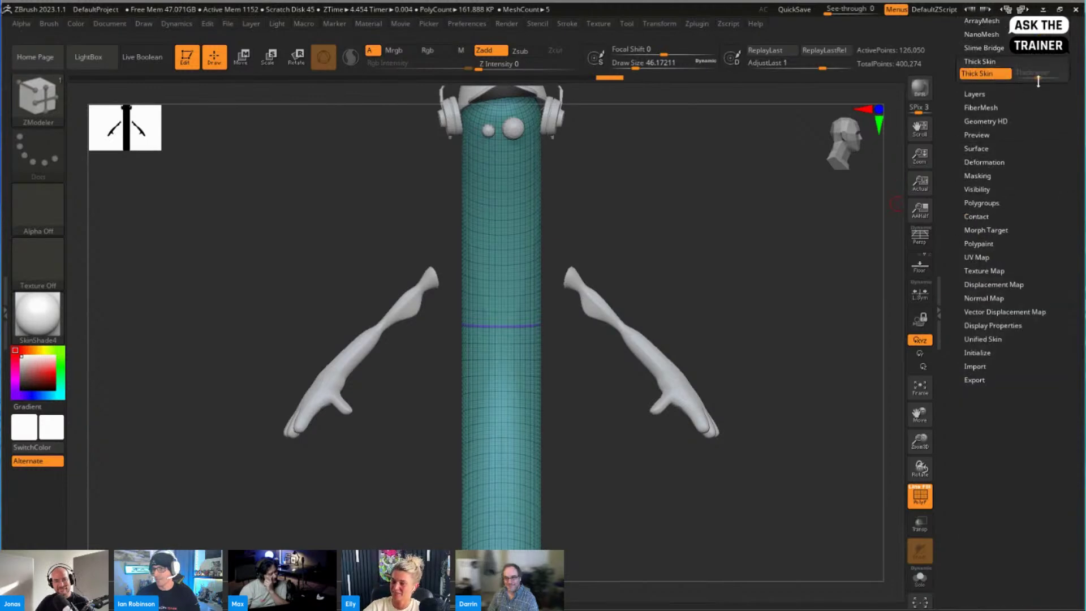
{"action": "left_click_drag", "start_coordinate": [1069, 121], "coordinate": [1008, 149]}
Lower the sausage to subdivision level 1 and split the hidden bun halves into a separate subtool
{"action": "left_click", "coordinate": [974, 136]}
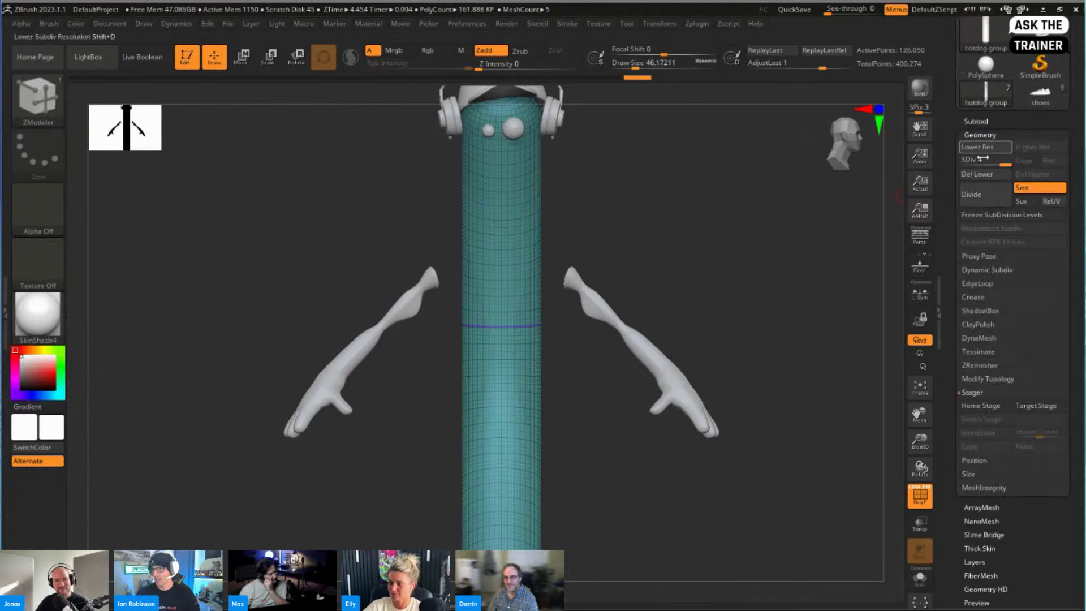
{"action": "left_click", "coordinate": [987, 174]}
{"action": "key", "text": "shift+f"}
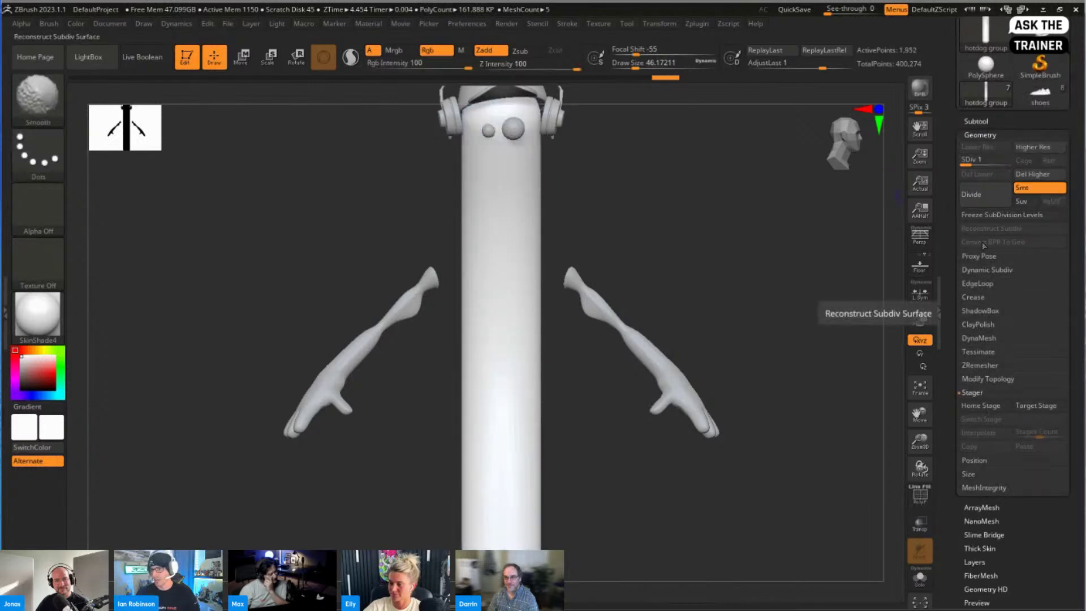
{"action": "left_click", "coordinate": [981, 121]}
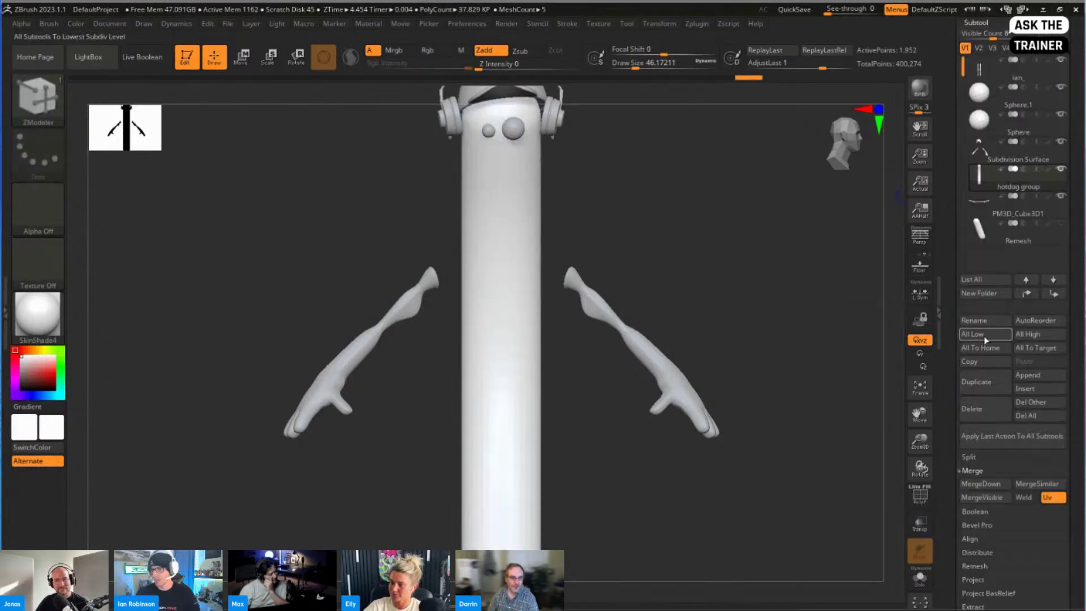
{"action": "left_click", "coordinate": [980, 459]}
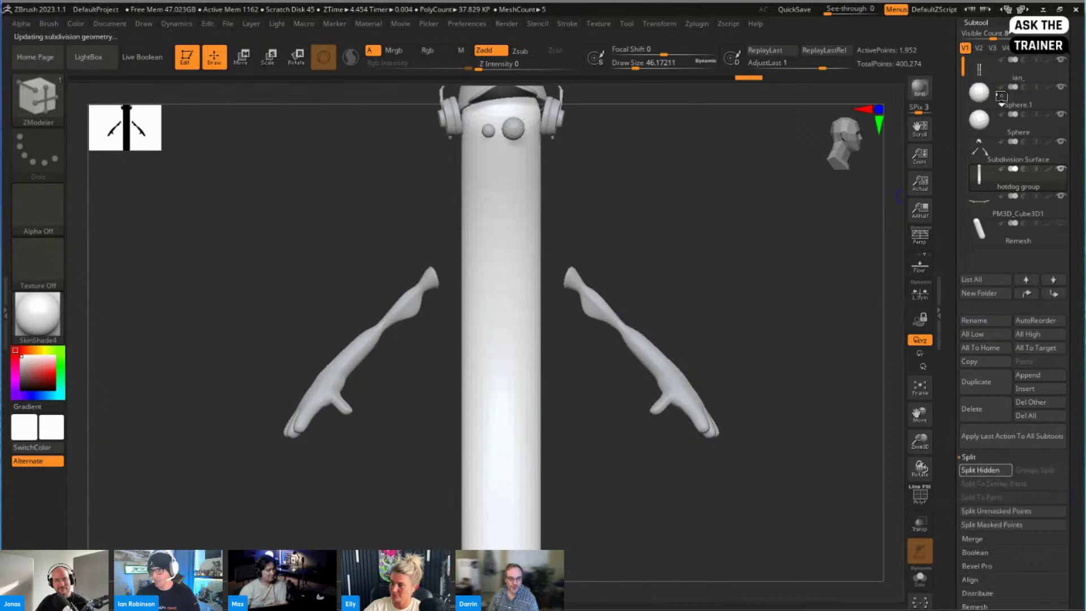
Assign the entire sausage to a single polygroup and return it to its highest subdivision level
{"action": "key", "text": "shift+f"}
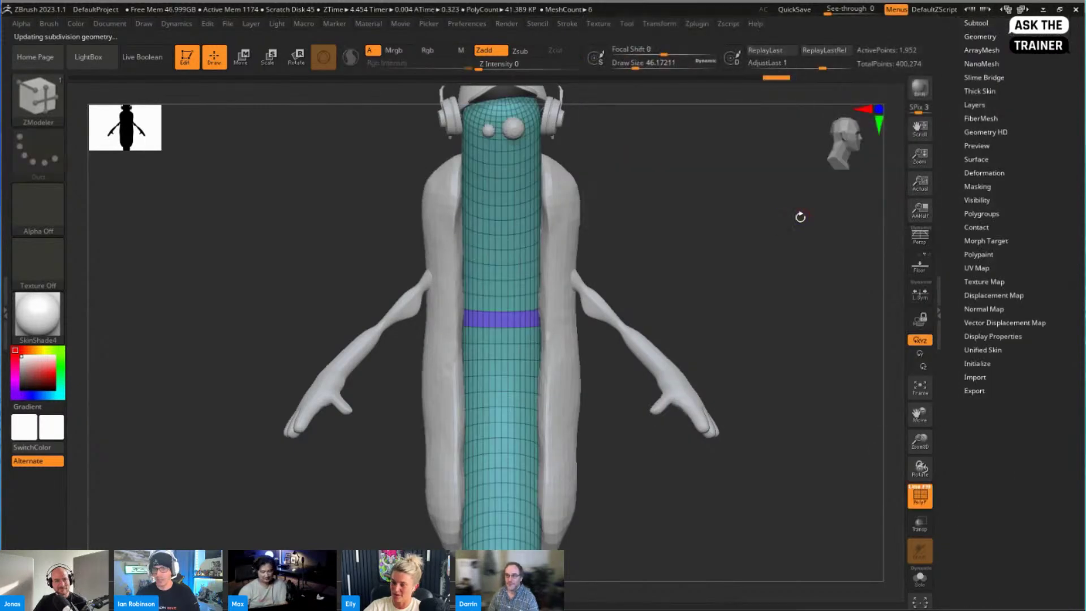
{"action": "left_click_drag", "start_coordinate": [800, 217], "coordinate": [690, 230]}
{"action": "key", "text": "ctrl+w"}
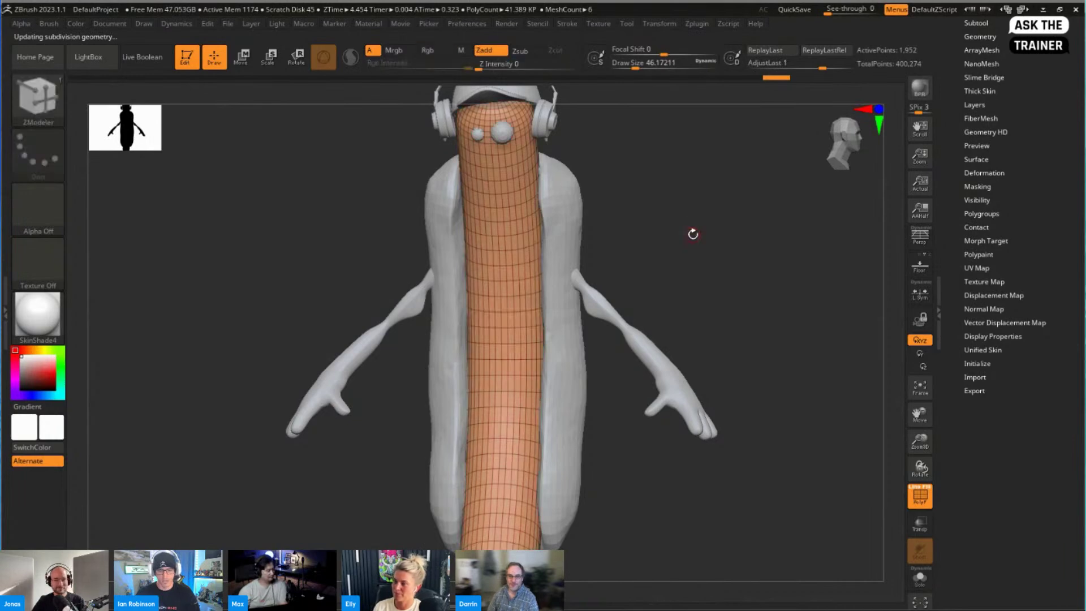
{"action": "key", "text": "f"}
{"action": "key", "text": "shift+f"}
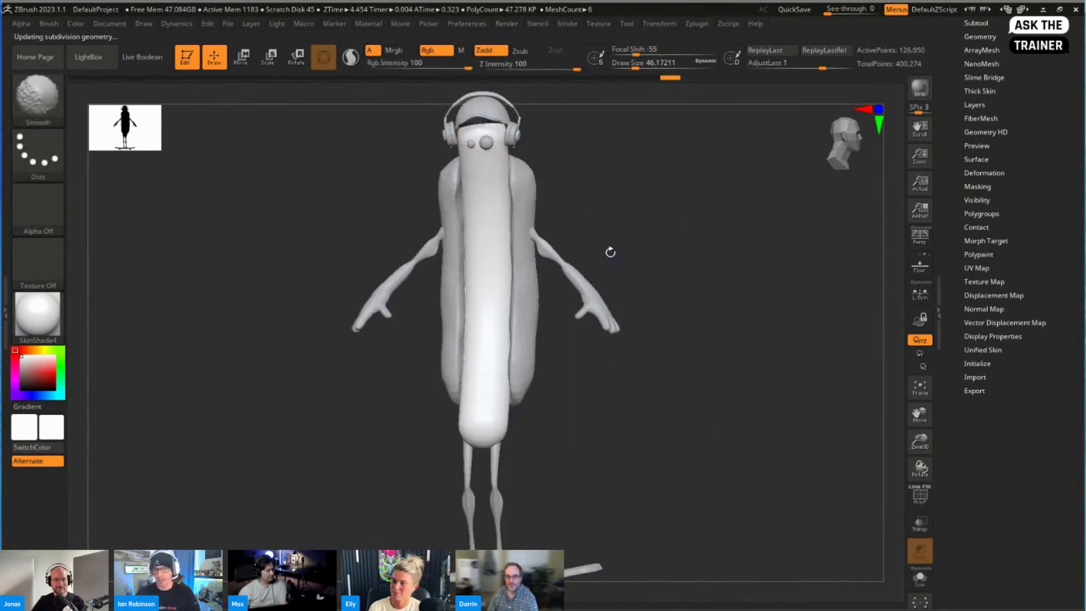
Check the separated bun, make the sausage the active subtool and enable Thick Skin with a thickness of 45.26
{"action": "key", "text": "f"}
{"action": "left_click", "coordinate": [534, 233], "text": "alt"}
{"action": "key", "text": "f"}
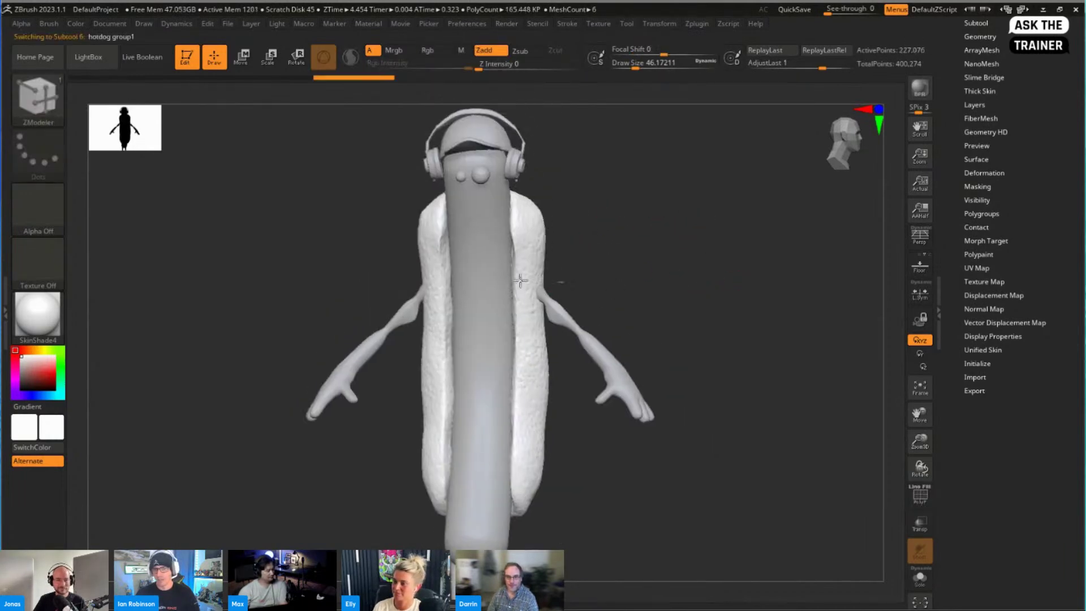
{"action": "left_click", "coordinate": [492, 285], "text": "alt"}
{"action": "key", "text": "f"}
{"action": "scroll", "coordinate": [982, 201], "scroll_direction": "up", "scroll_amount": 3}
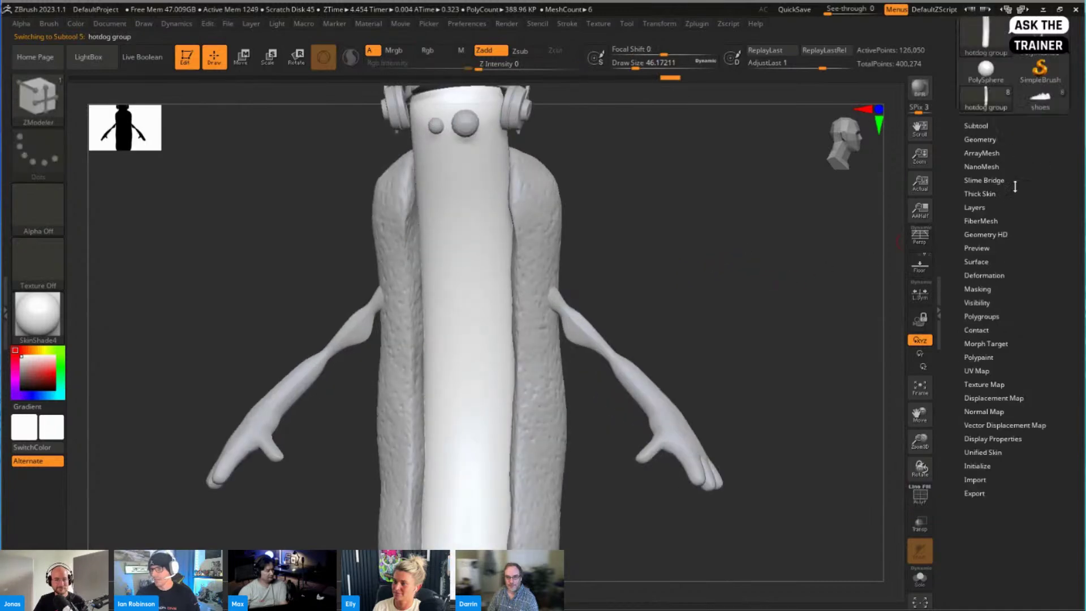
{"action": "left_click", "coordinate": [987, 232]}
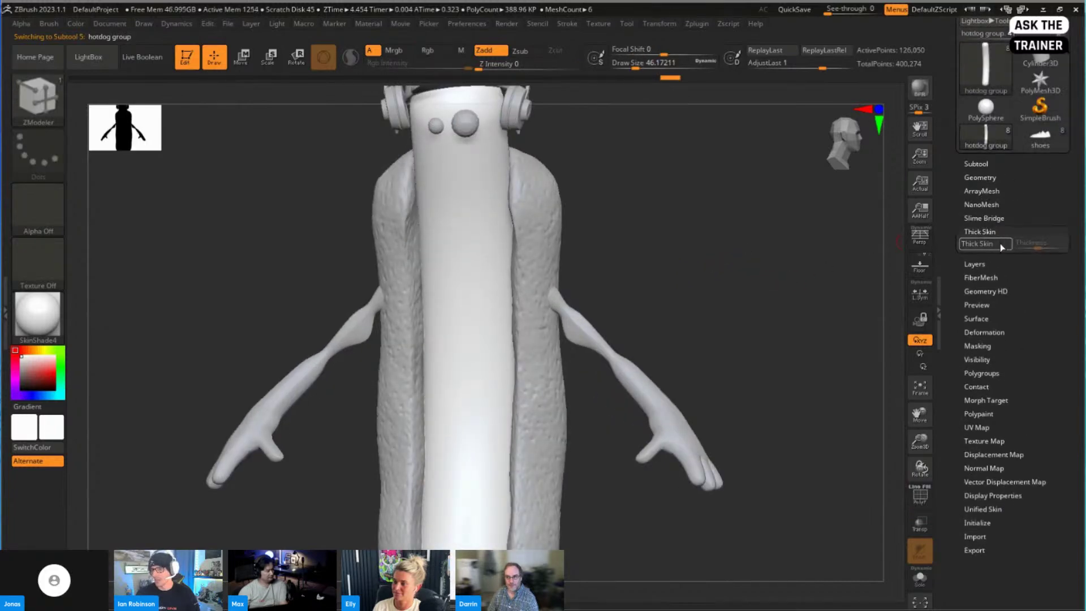
{"action": "left_click_drag", "start_coordinate": [1038, 247], "coordinate": [1043, 247]}
{"action": "key", "text": "f"}
{"action": "left_click_drag", "start_coordinate": [749, 263], "coordinate": [745, 287], "text": "alt"}
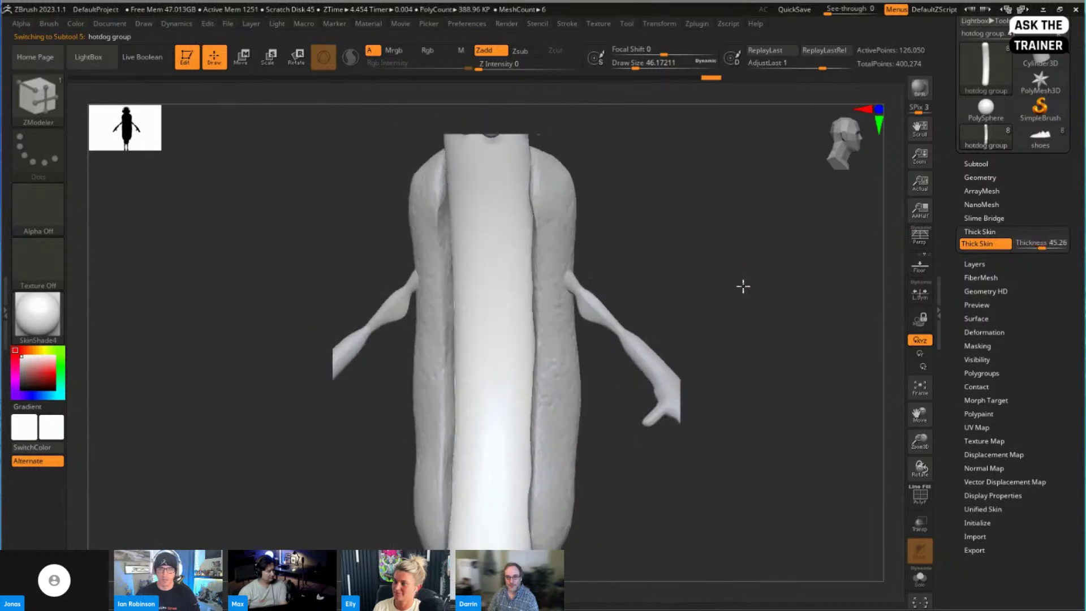
Wrinkle the sausage's skin subtly with the TransposeCloth brush and transform gizmo, undoing the overly strong first attempt
{"action": "key", "text": "w"}
{"action": "key", "text": "b"}
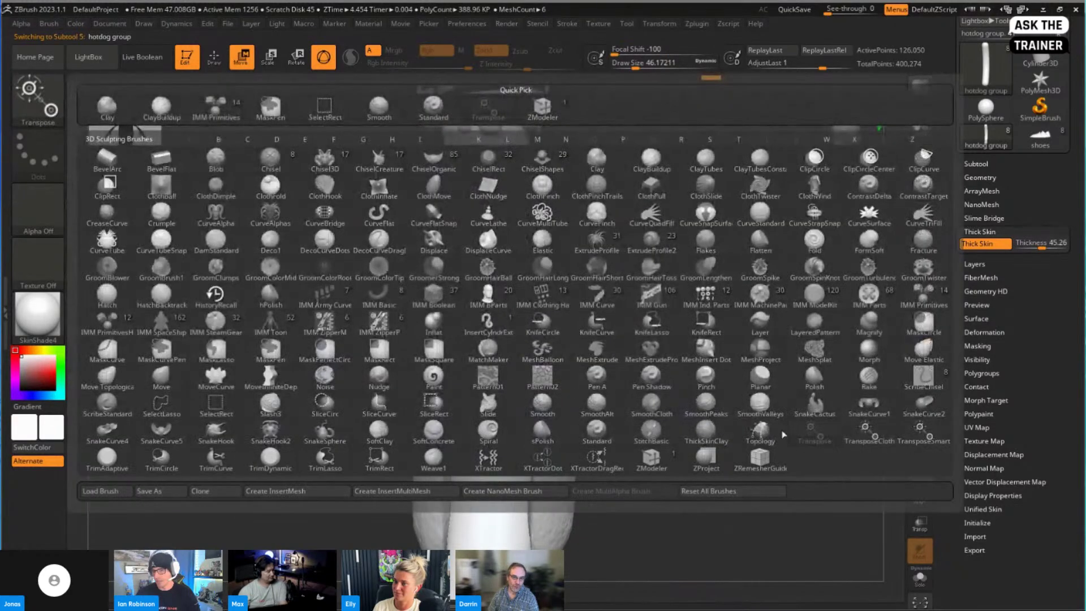
{"action": "left_click", "coordinate": [867, 436]}
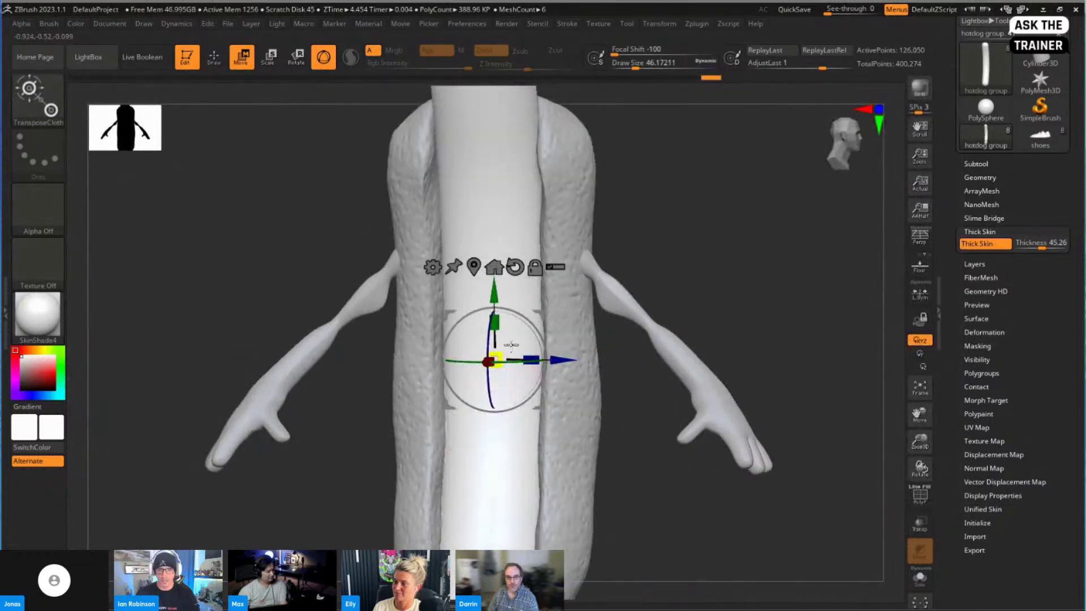
{"action": "left_click_drag", "start_coordinate": [503, 358], "coordinate": [504, 357]}
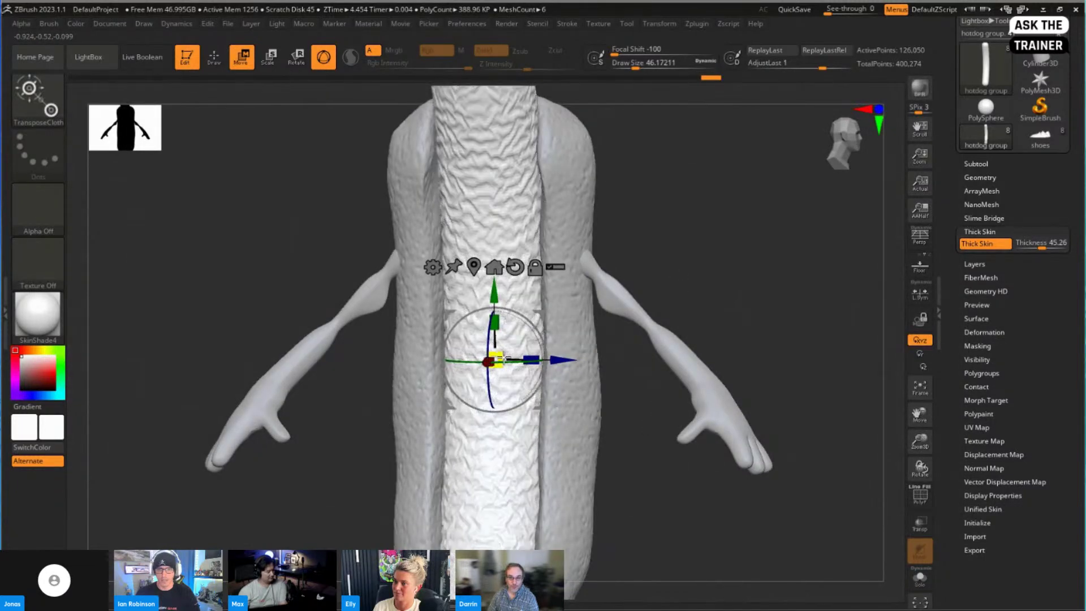
{"action": "key", "text": "ctrl+z"}
{"action": "key", "text": "ctrl+z"}
{"action": "left_click_drag", "start_coordinate": [670, 334], "coordinate": [650, 283], "text": "alt"}
{"action": "left_click_drag", "start_coordinate": [477, 333], "coordinate": [478, 333]}
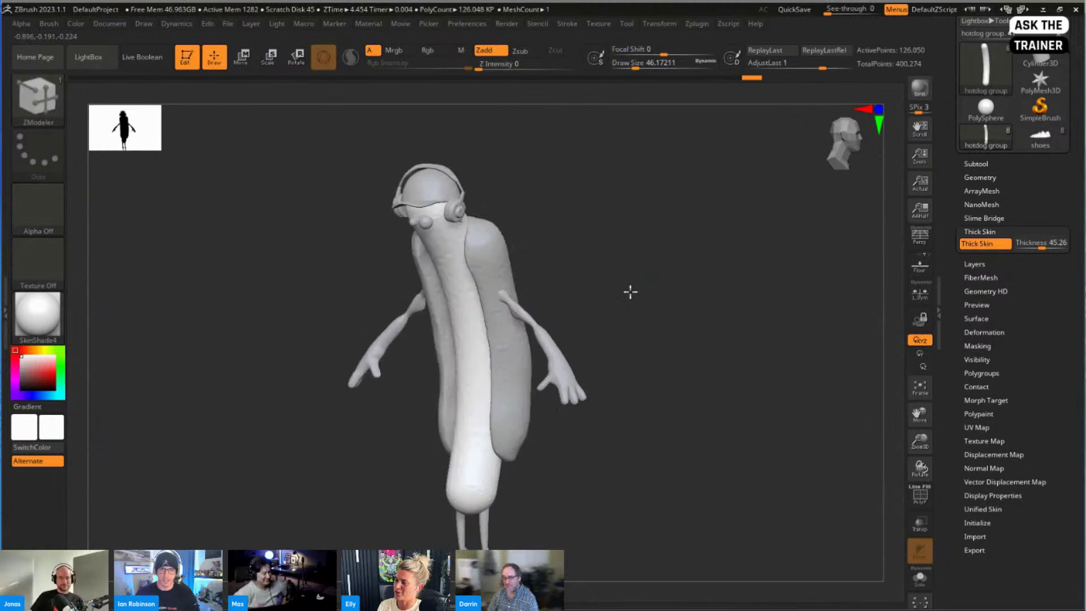
Examine the wrinkled sausage from several angles and open the subtool list
{"action": "left_click_drag", "start_coordinate": [630, 291], "coordinate": [724, 323]}
{"action": "mouse_move", "coordinate": [654, 306]}
{"action": "left_mouse_down", "text": "shift"}
{"action": "mouse_move", "coordinate": [691, 294]}
{"action": "mouse_move", "coordinate": [700, 275]}
{"action": "left_mouse_up", "text": "shift"}
{"action": "key", "text": "s"}
{"action": "left_click_drag", "start_coordinate": [643, 205], "coordinate": [647, 277], "text": "alt"}
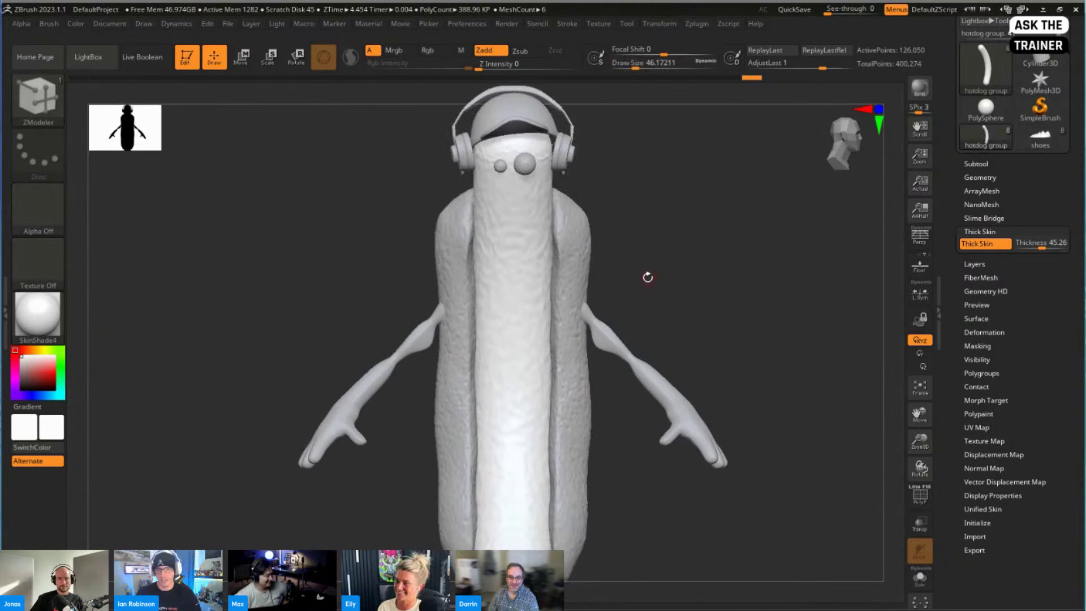
{"action": "left_click", "coordinate": [987, 164]}
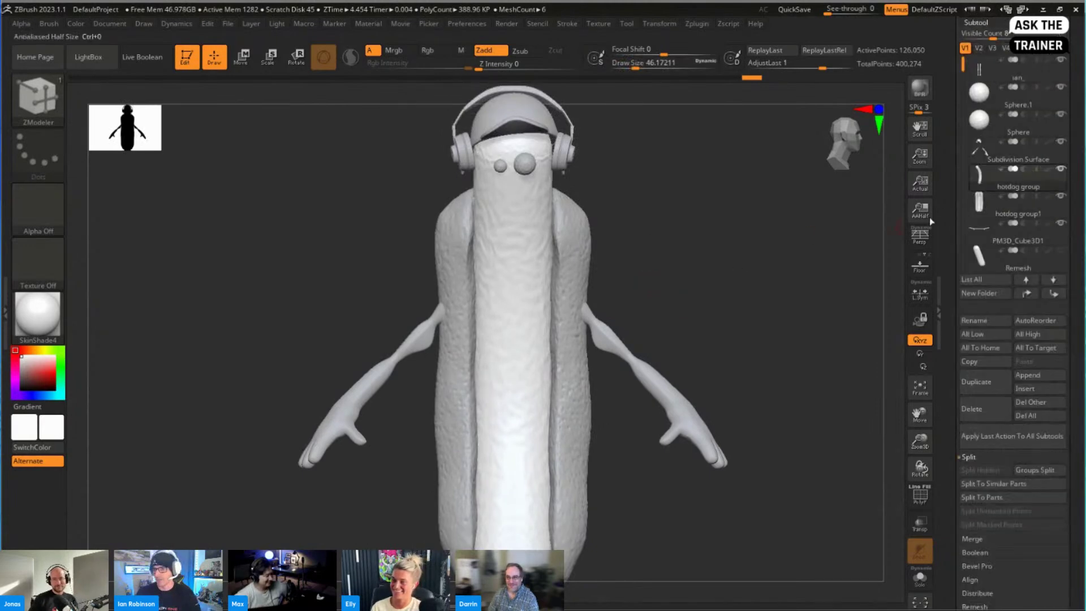
Duplicate the wrinkled sausage subtool and make the copy the active subtool
{"action": "key", "text": "ctrl+shift"}
{"action": "key", "text": "ctrl+shift+d"}
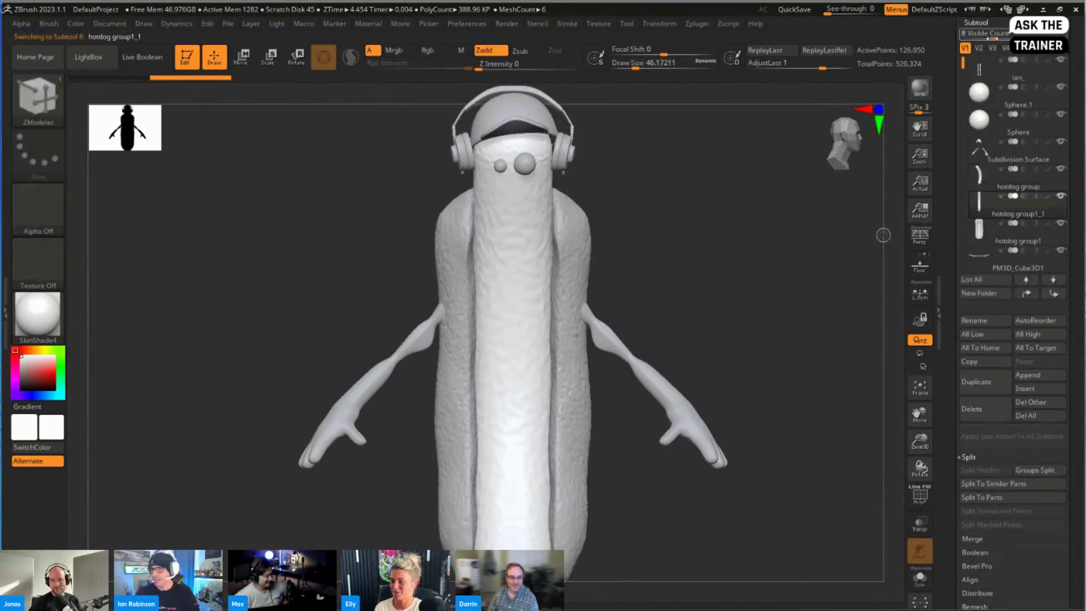
{"action": "left_click", "coordinate": [986, 23]}
{"action": "left_click", "coordinate": [981, 36]}
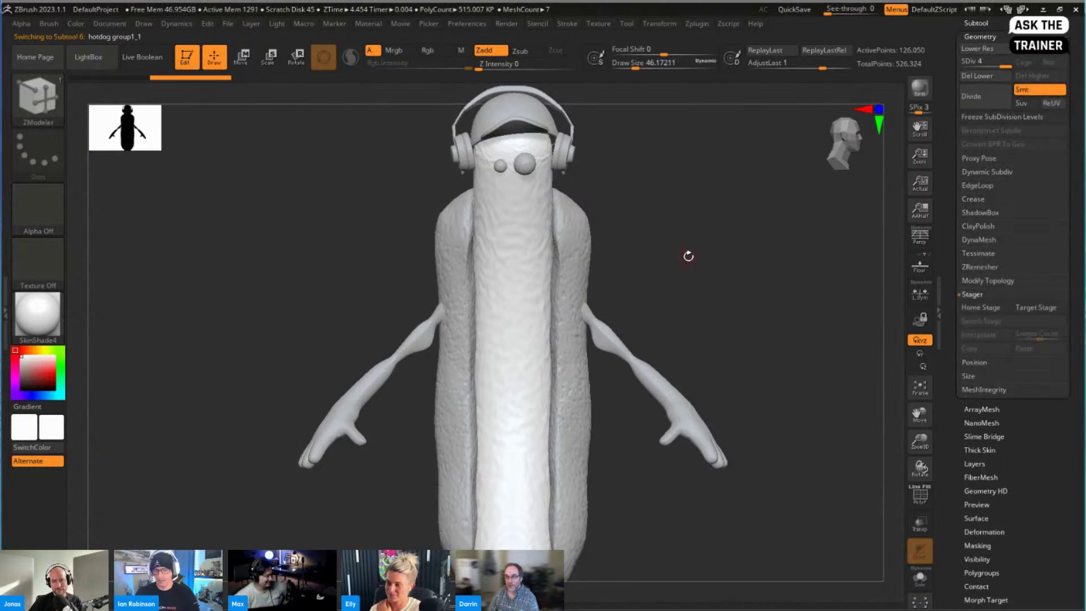
{"action": "key", "text": "Down"}
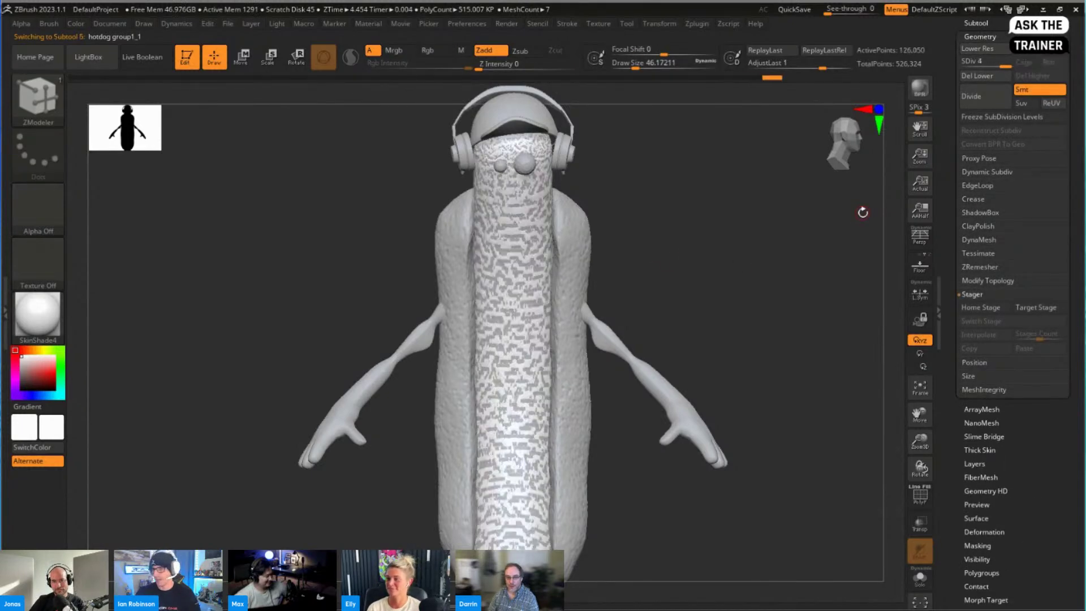
Check the Thick Skin settings on the copied sausage and the bun, then isolate the copied sausage with Solo
{"action": "left_click", "coordinate": [981, 450]}
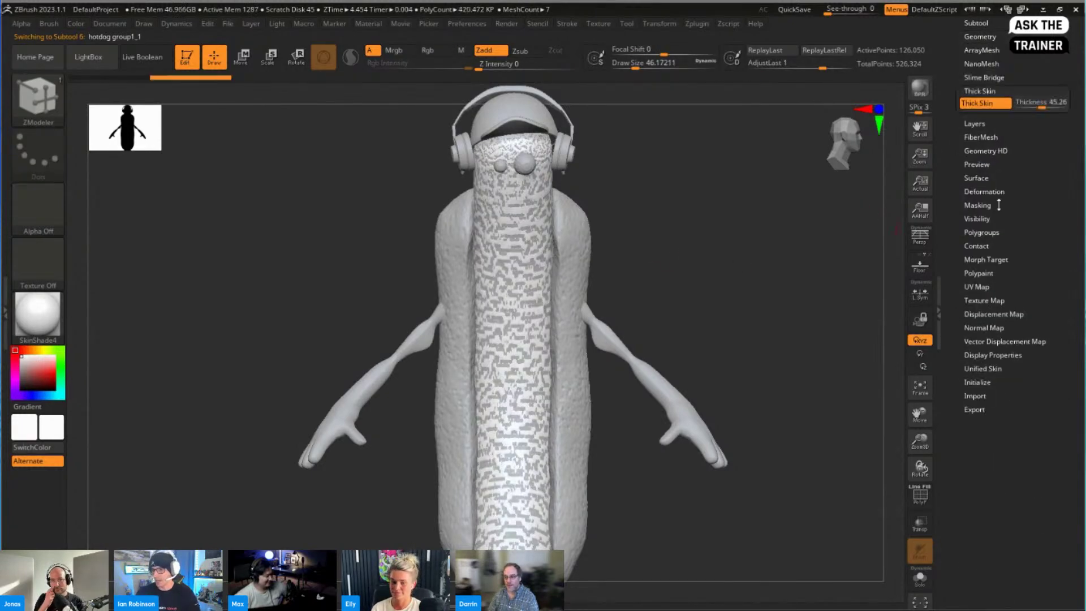
{"action": "key", "text": "Down"}
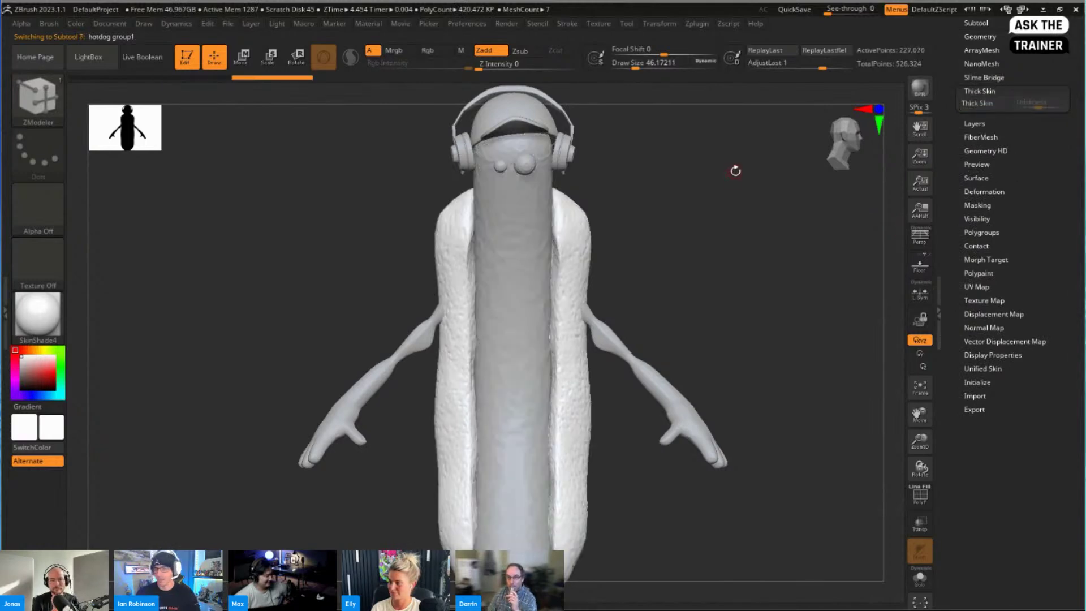
{"action": "scroll", "coordinate": [973, 187], "scroll_direction": "up", "scroll_amount": 5}
{"action": "left_click", "coordinate": [977, 281]}
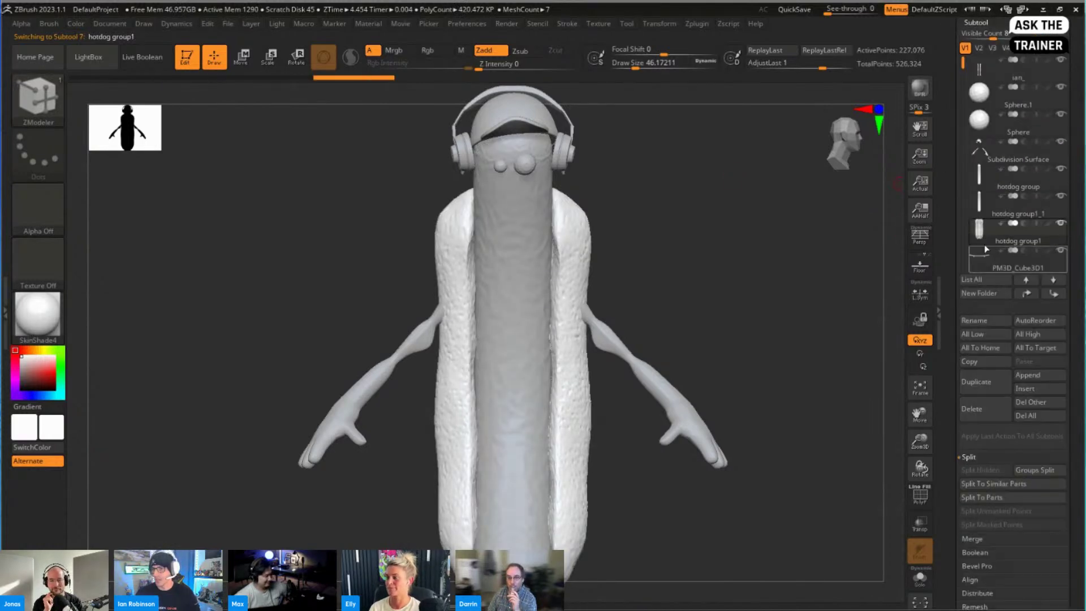
{"action": "left_click", "coordinate": [990, 214]}
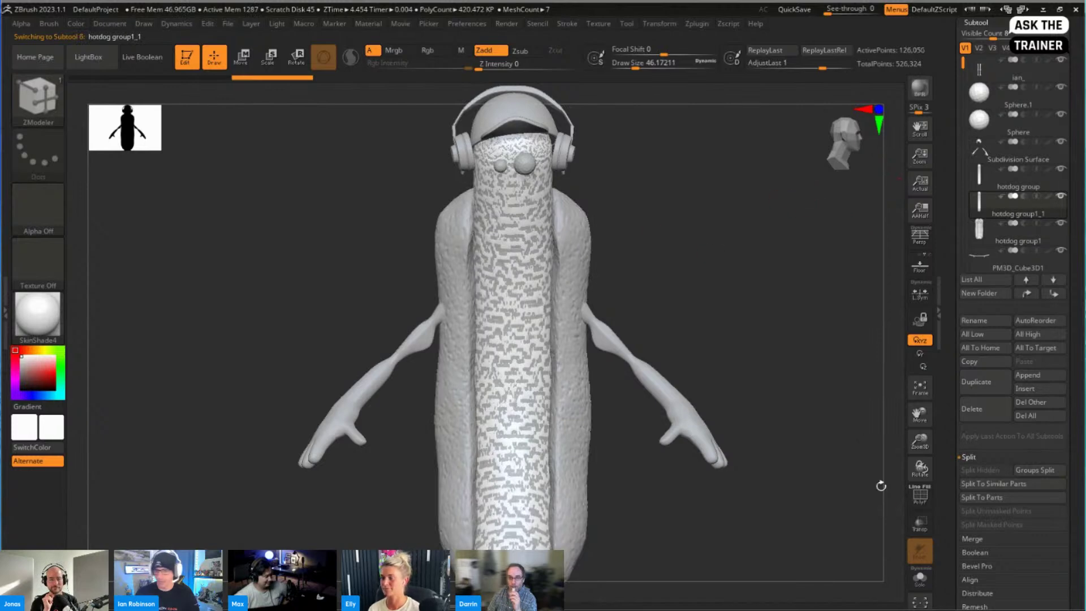
{"action": "left_click", "coordinate": [920, 583]}
Try to draw an extrusion on the isolated sausage with the MeshExtrude brush
{"action": "left_click", "coordinate": [20, 109], "text": "ctrl"}
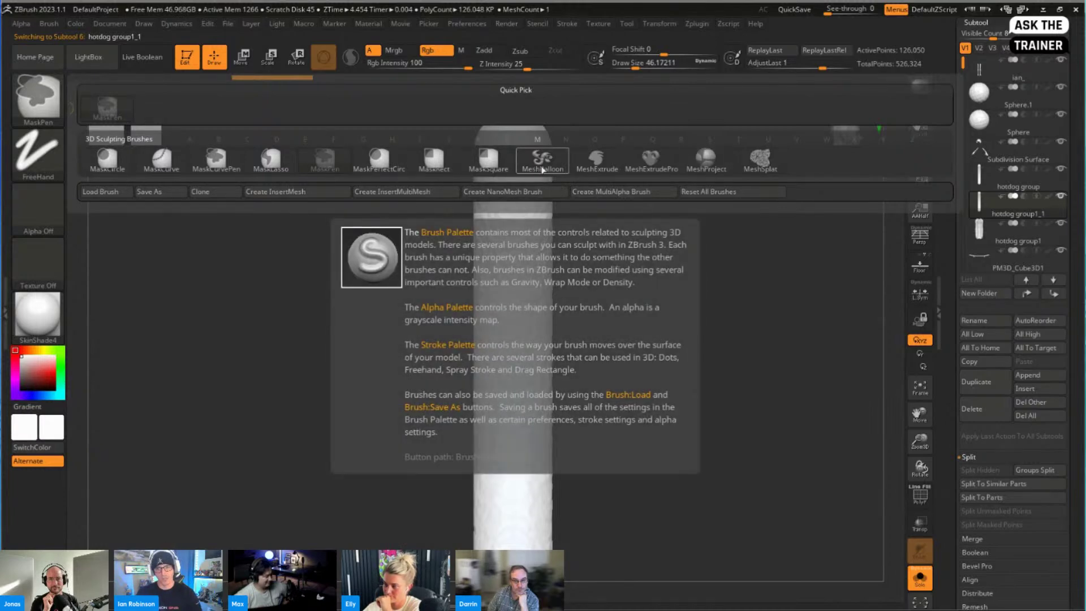
{"action": "left_click", "coordinate": [597, 158]}
{"action": "mouse_move", "coordinate": [487, 210]}
{"action": "left_mouse_down"}
{"action": "mouse_move", "coordinate": [558, 262]}
{"action": "mouse_move", "coordinate": [630, 383]}
{"action": "mouse_move", "coordinate": [498, 558]}
{"action": "mouse_move", "coordinate": [430, 591]}
{"action": "mouse_move", "coordinate": [732, 570]}
{"action": "mouse_move", "coordinate": [703, 444]}
{"action": "left_mouse_up"}
Delete the lower subdivision levels of the isolated sausage copy and frame it
{"action": "left_click_drag", "start_coordinate": [975, 26], "coordinate": [975, 139]}
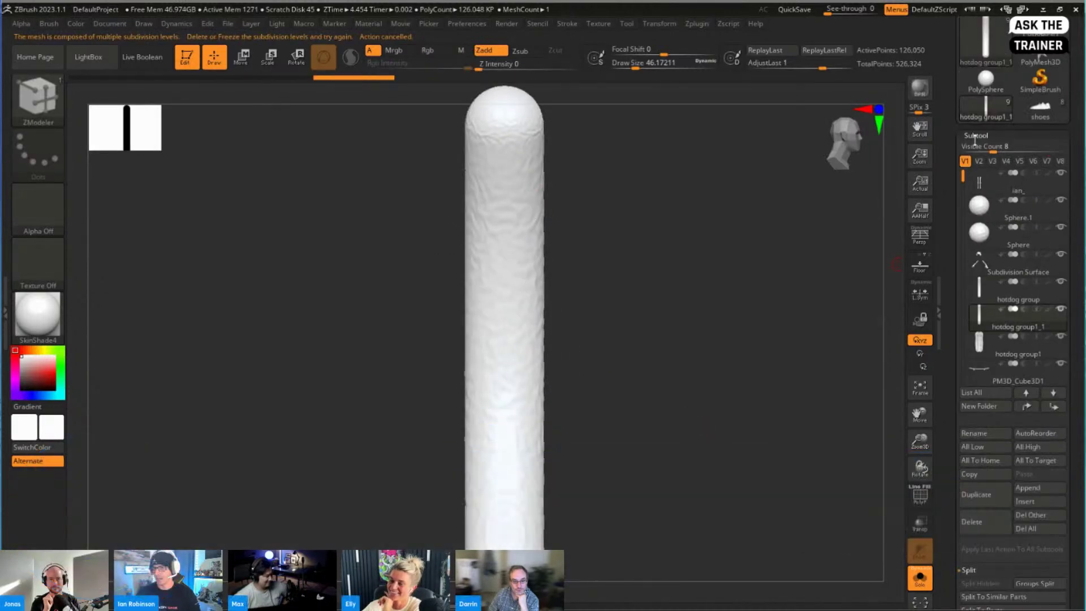
{"action": "left_click", "coordinate": [975, 136]}
{"action": "left_click", "coordinate": [978, 36]}
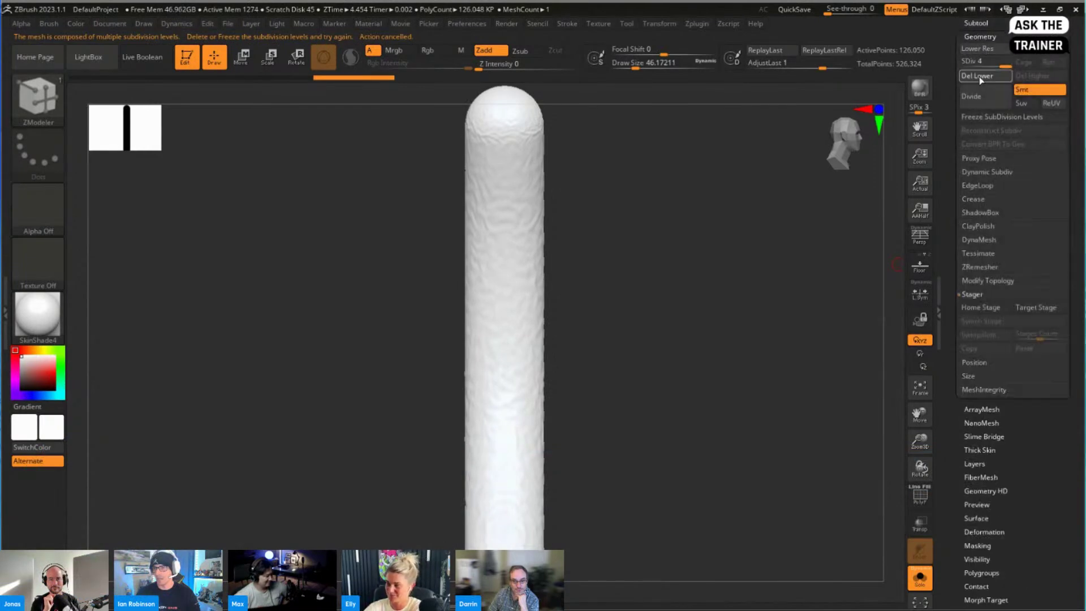
{"action": "left_click", "coordinate": [979, 76]}
{"action": "key", "text": "f"}
{"action": "left_click", "coordinate": [62, 106]}
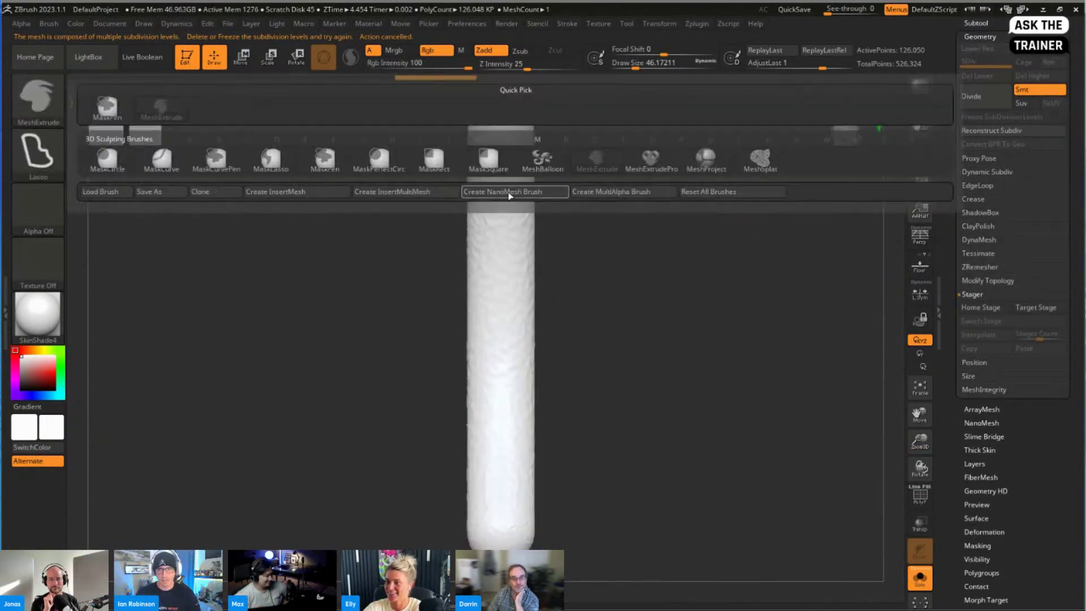
{"action": "left_click", "coordinate": [162, 160]}
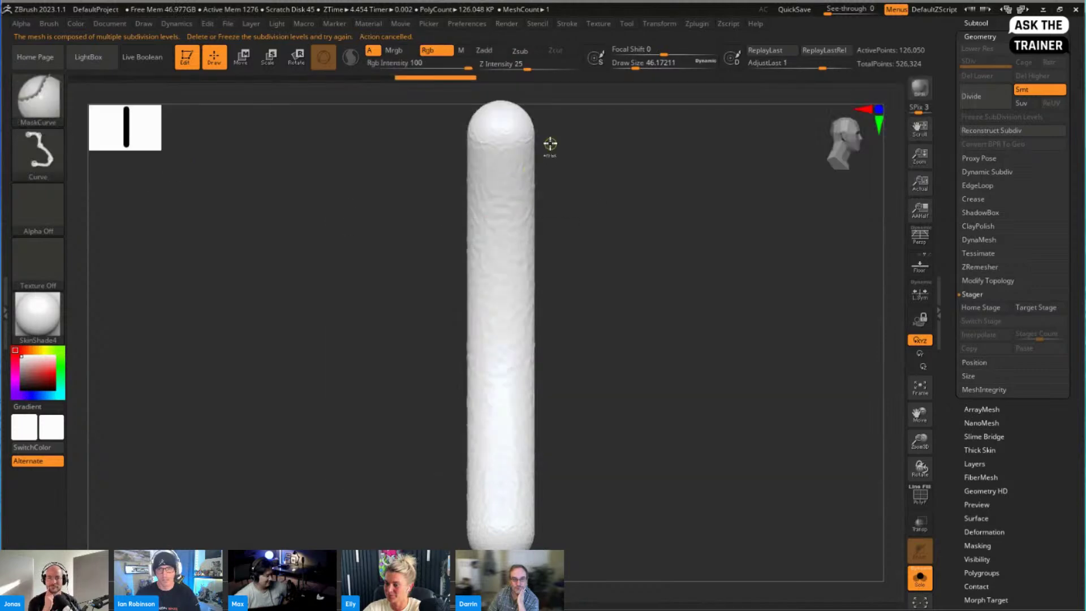
{"action": "mouse_move", "coordinate": [552, 144]}
{"action": "left_mouse_down"}
{"action": "mouse_move", "coordinate": [449, 225]}
{"action": "mouse_move", "coordinate": [583, 340]}
{"action": "mouse_move", "coordinate": [439, 439]}
{"action": "mouse_move", "coordinate": [572, 511]}
{"action": "mouse_move", "coordinate": [623, 487]}
{"action": "left_mouse_up"}
{"action": "mouse_move", "coordinate": [614, 401]}
{"action": "left_mouse_down"}
{"action": "mouse_move", "coordinate": [652, 417]}
{"action": "mouse_move", "coordinate": [673, 374]}
{"action": "left_mouse_up"}
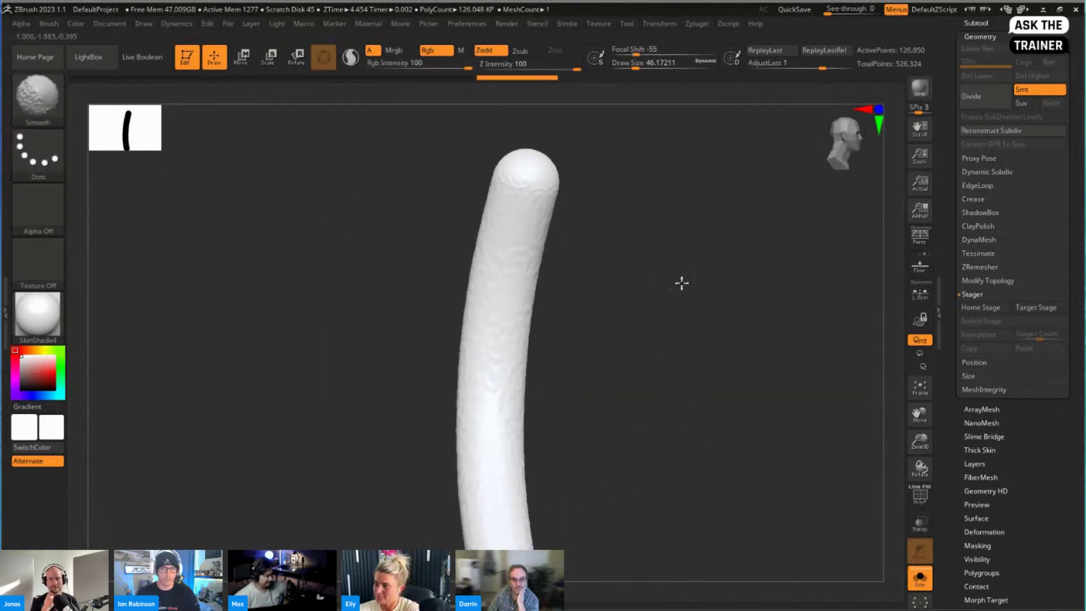
Draw a wavy sauce squiggle winding down the length of the sausage with the MeshBalloon brush
{"action": "left_click_drag", "start_coordinate": [681, 283], "coordinate": [588, 261]}
{"action": "left_click", "coordinate": [50, 105], "text": "ctrl"}
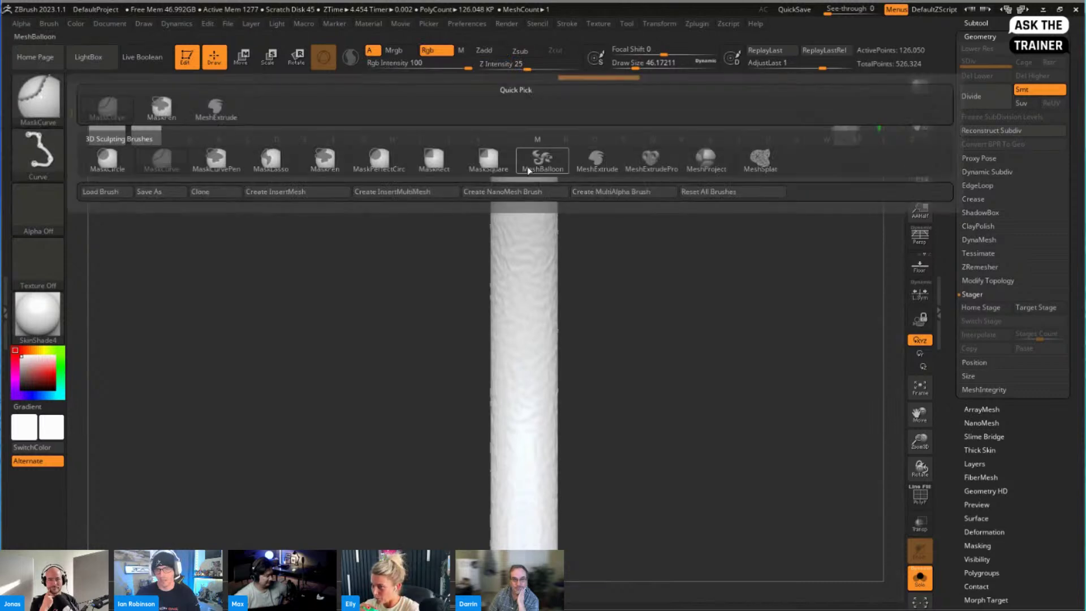
{"action": "left_click", "coordinate": [542, 161]}
{"action": "mouse_move", "coordinate": [547, 206]}
{"action": "left_mouse_down", "text": "ctrl"}
{"action": "mouse_move", "coordinate": [582, 301]}
{"action": "mouse_move", "coordinate": [443, 481]}
{"action": "mouse_move", "coordinate": [545, 521]}
{"action": "mouse_move", "coordinate": [619, 492]}
{"action": "mouse_move", "coordinate": [515, 388]}
{"action": "mouse_move", "coordinate": [582, 364]}
{"action": "mouse_move", "coordinate": [509, 272]}
{"action": "mouse_move", "coordinate": [558, 219]}
{"action": "mouse_move", "coordinate": [650, 233]}
{"action": "mouse_move", "coordinate": [667, 206]}
{"action": "mouse_move", "coordinate": [664, 253]}
{"action": "mouse_move", "coordinate": [611, 292]}
{"action": "left_mouse_up", "text": "ctrl"}
Change the transform brush from TransposeCloth to Transpose and inflate the sauce squiggle to thicken it
{"action": "key", "text": "w"}
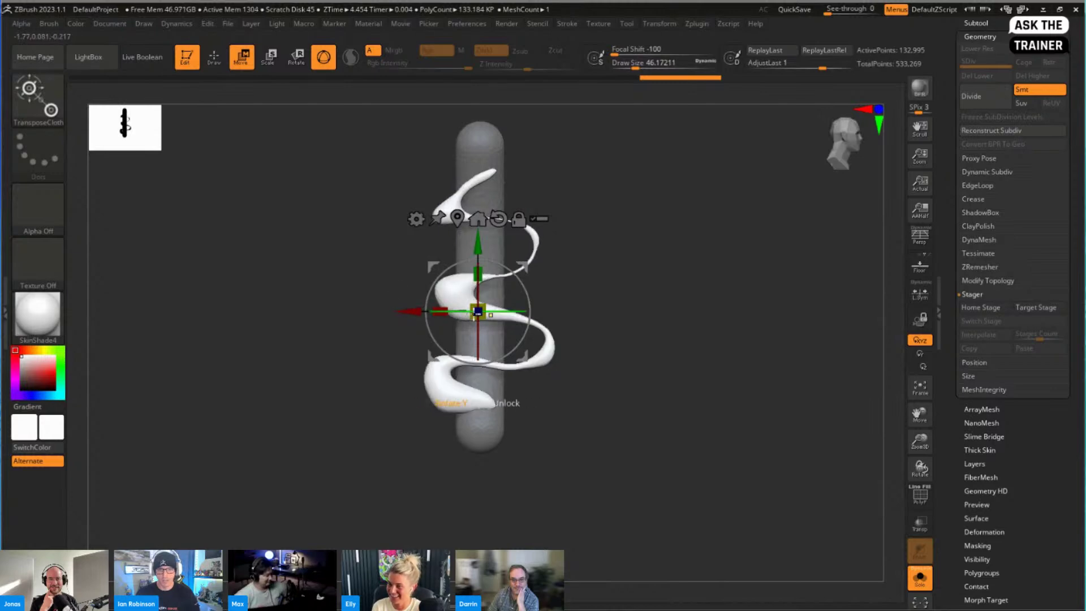
{"action": "key", "text": "b"}
{"action": "left_click", "coordinate": [760, 433]}
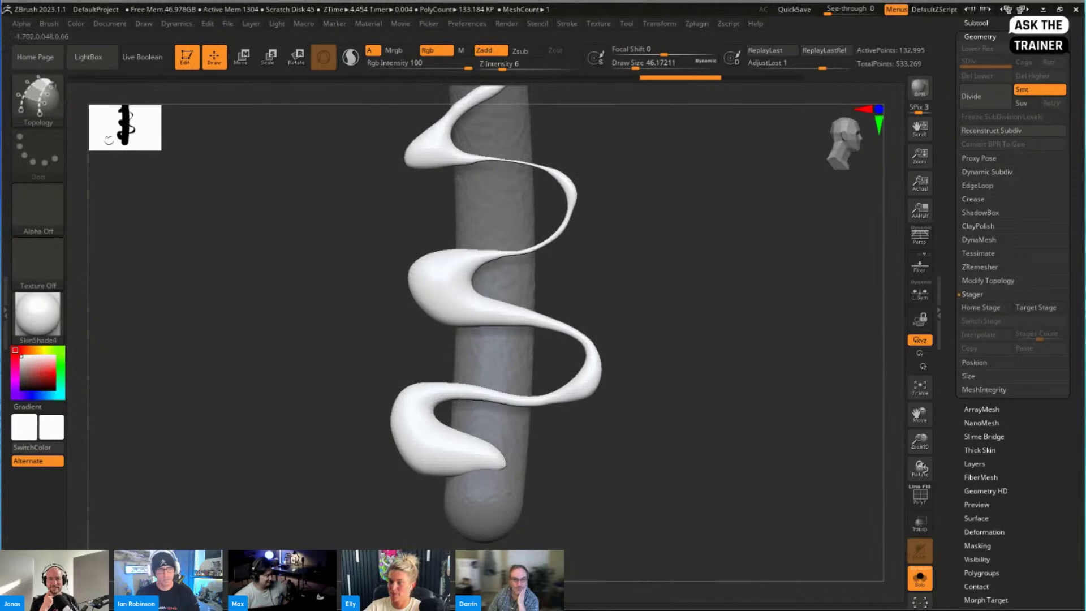
{"action": "key", "text": "b"}
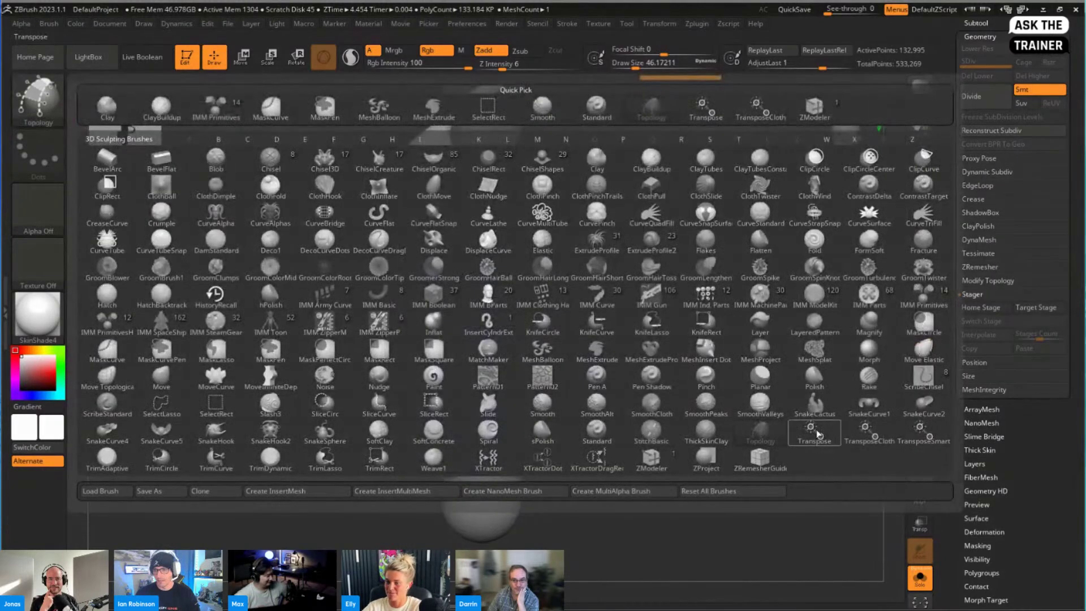
{"action": "left_click", "coordinate": [706, 436]}
{"action": "left_click_drag", "start_coordinate": [488, 387], "coordinate": [509, 385], "text": "ctrl"}
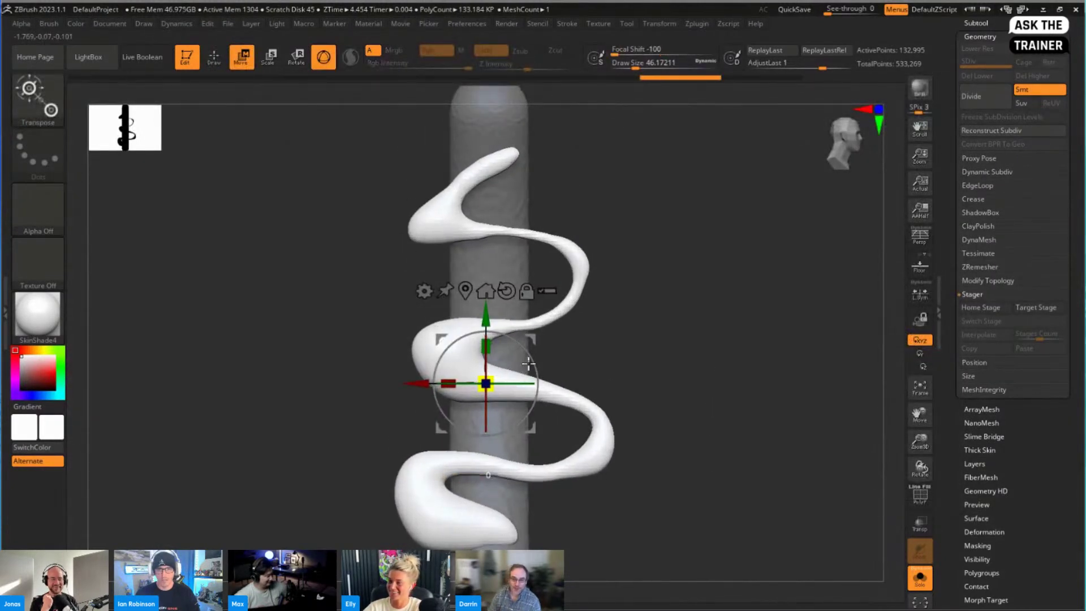
Move the sauce squiggle about 0.74 units away from the sausage so it floats above its concave side
{"action": "mouse_move", "coordinate": [701, 381]}
{"action": "left_mouse_down"}
{"action": "mouse_move", "coordinate": [704, 341]}
{"action": "mouse_move", "coordinate": [667, 344]}
{"action": "mouse_move", "coordinate": [780, 424]}
{"action": "mouse_move", "coordinate": [738, 498]}
{"action": "mouse_move", "coordinate": [686, 461]}
{"action": "left_mouse_up"}
{"action": "key", "text": "q"}
{"action": "key", "text": "w"}
{"action": "left_click_drag", "start_coordinate": [480, 271], "coordinate": [480, 214]}
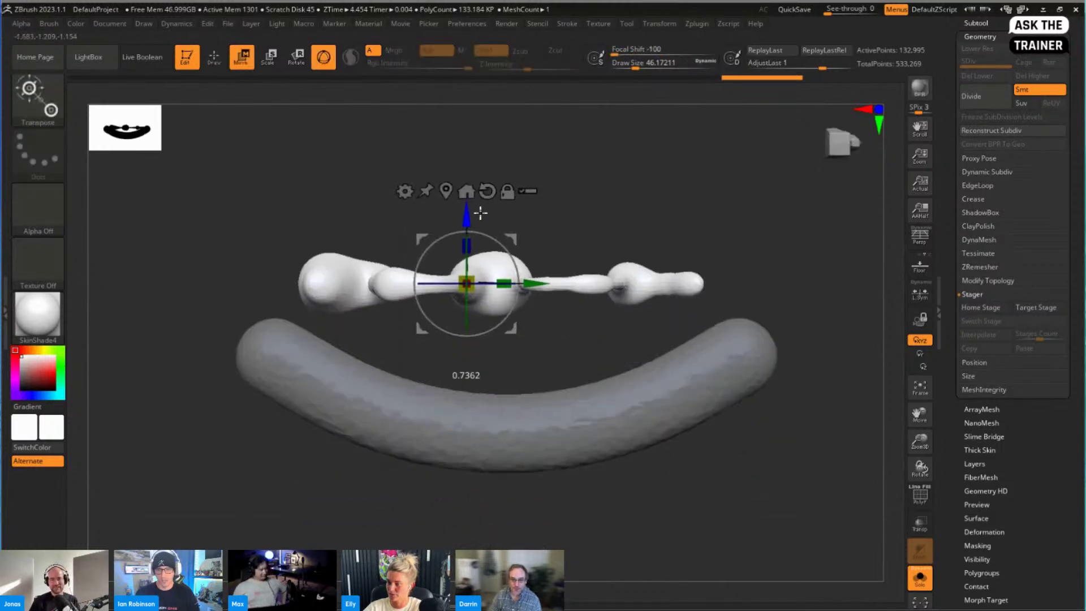
{"action": "left_click", "coordinate": [467, 467]}
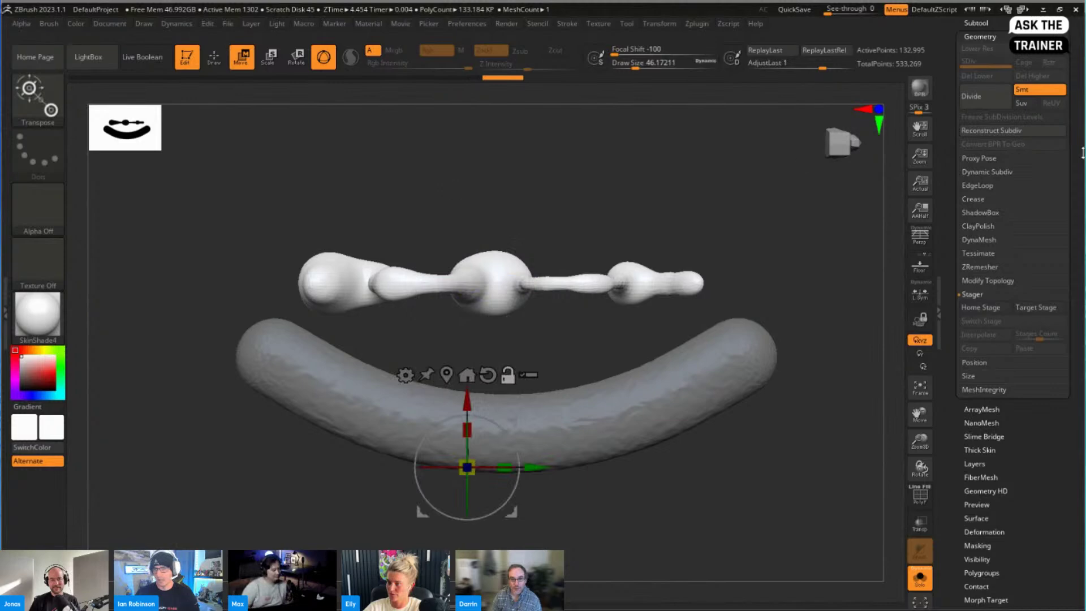
Hide the sausage geometry in the active subtool, leaving only the sauce squiggle showing
{"action": "scroll", "coordinate": [1000, 130], "scroll_direction": "up", "scroll_amount": 5}
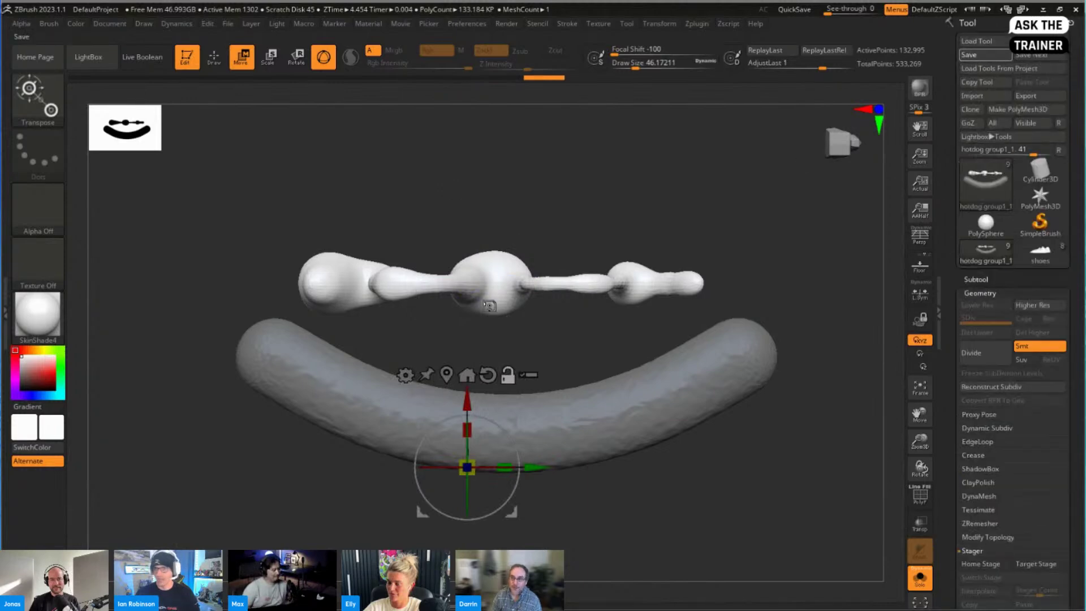
{"action": "left_click", "coordinate": [497, 281]}
{"action": "mouse_move", "coordinate": [662, 116]}
{"action": "left_mouse_down"}
{"action": "mouse_move", "coordinate": [700, 246]}
{"action": "mouse_move", "coordinate": [742, 233]}
{"action": "left_mouse_up"}
{"action": "key", "text": "q"}
{"action": "left_click", "coordinate": [623, 290], "text": "ctrl+shift"}
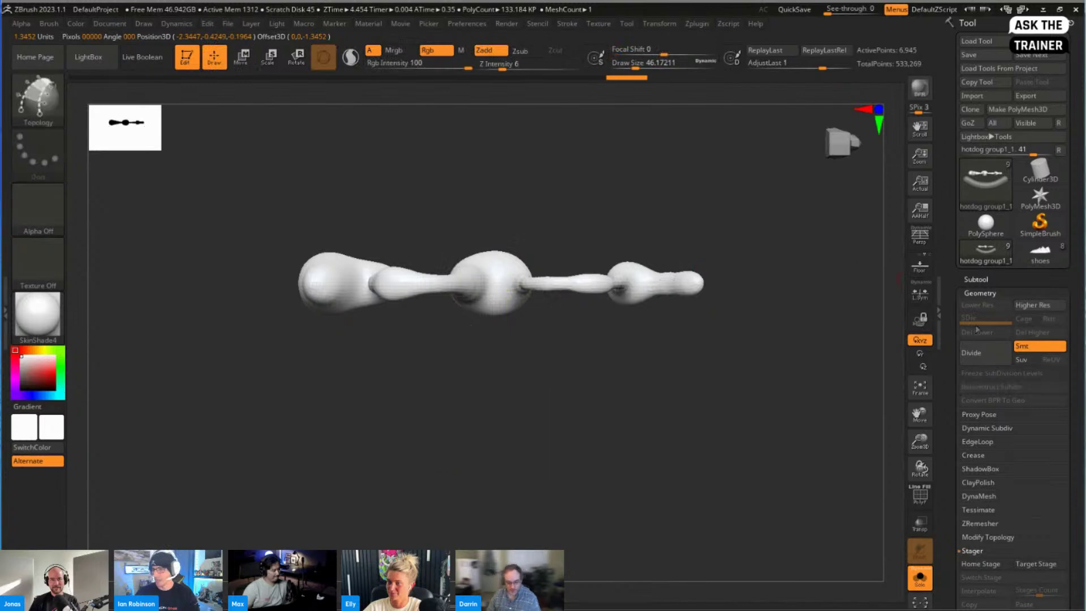
Delete the hidden sausage geometry from the squiggle's subtool with Del Hidden
{"action": "left_click", "coordinate": [976, 279]}
{"action": "scroll", "coordinate": [987, 455], "scroll_direction": "down", "scroll_amount": 5}
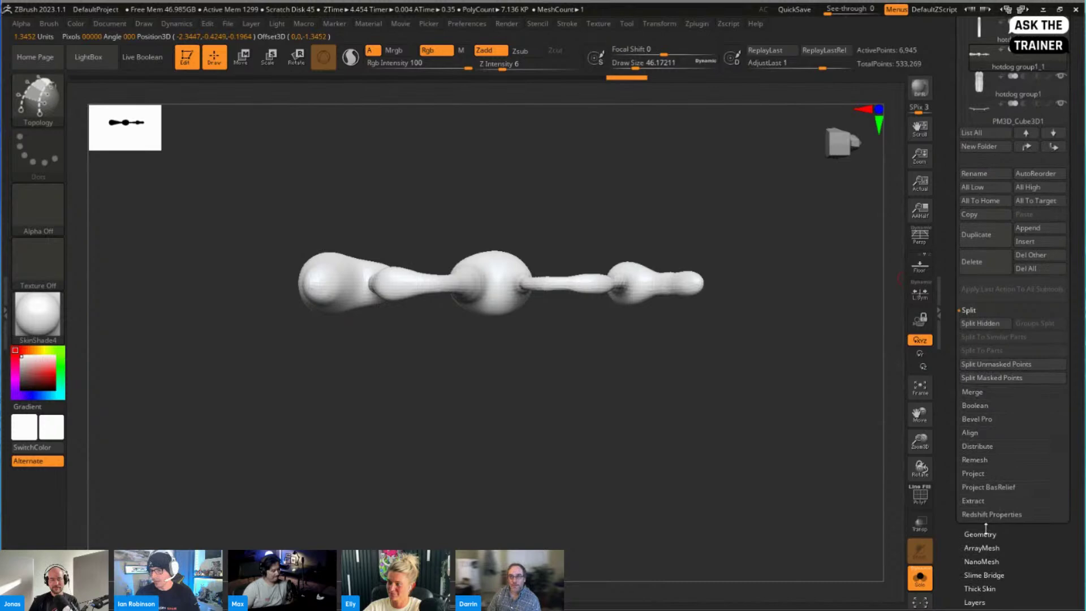
{"action": "left_click", "coordinate": [980, 530]}
{"action": "left_click", "coordinate": [987, 280]}
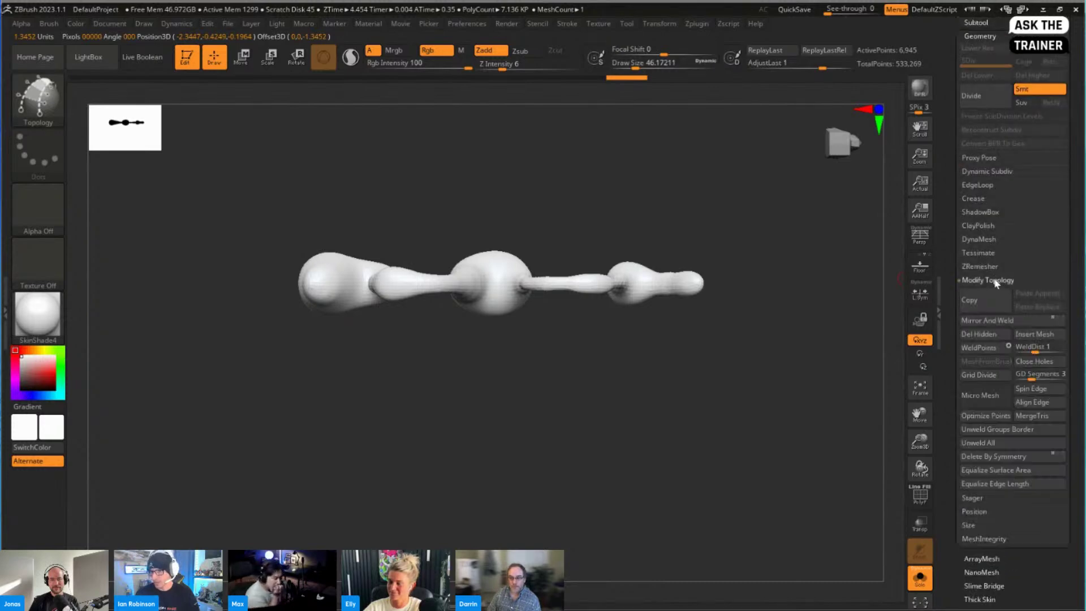
{"action": "scroll", "coordinate": [1063, 257], "scroll_direction": "up", "scroll_amount": 4}
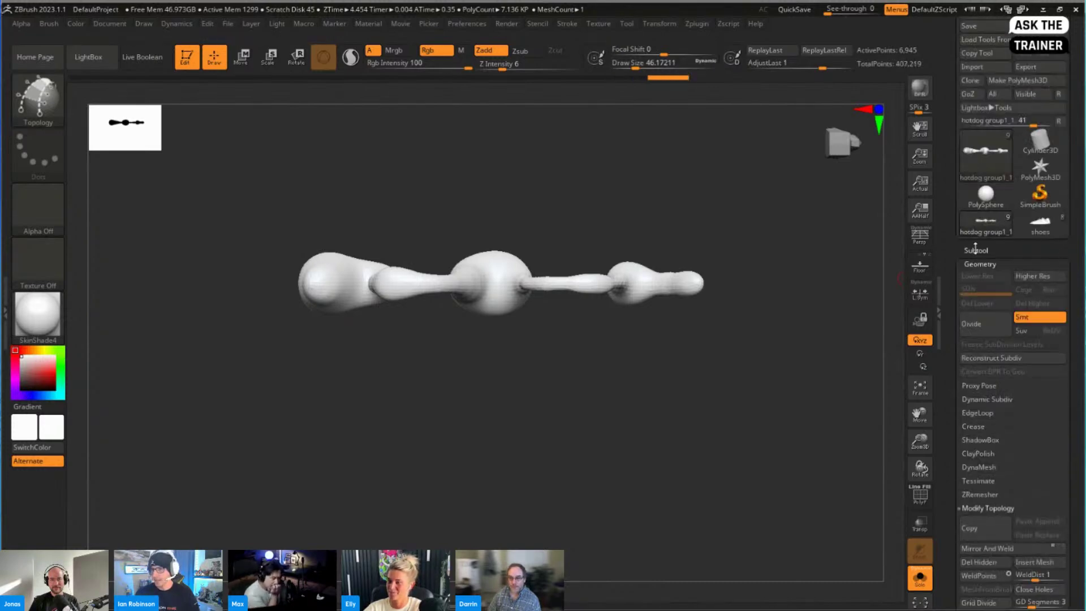
Show only the sauce squiggle and the original sausage subtool together, with Solo off and PolyFrame on
{"action": "left_click", "coordinate": [1063, 253]}
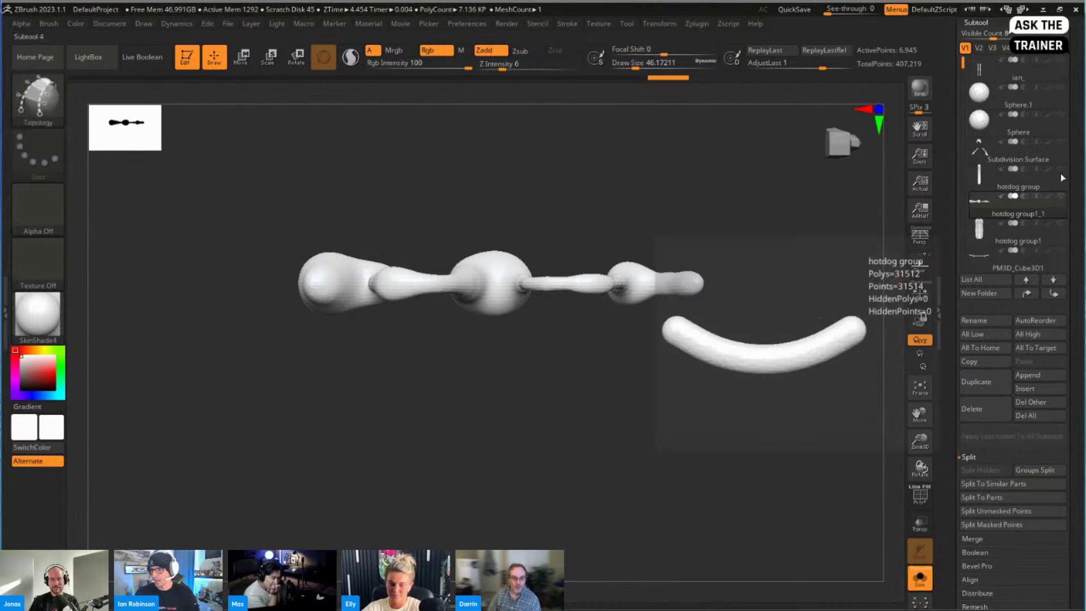
{"action": "left_click", "coordinate": [1013, 206]}
{"action": "key", "text": "shift+f"}
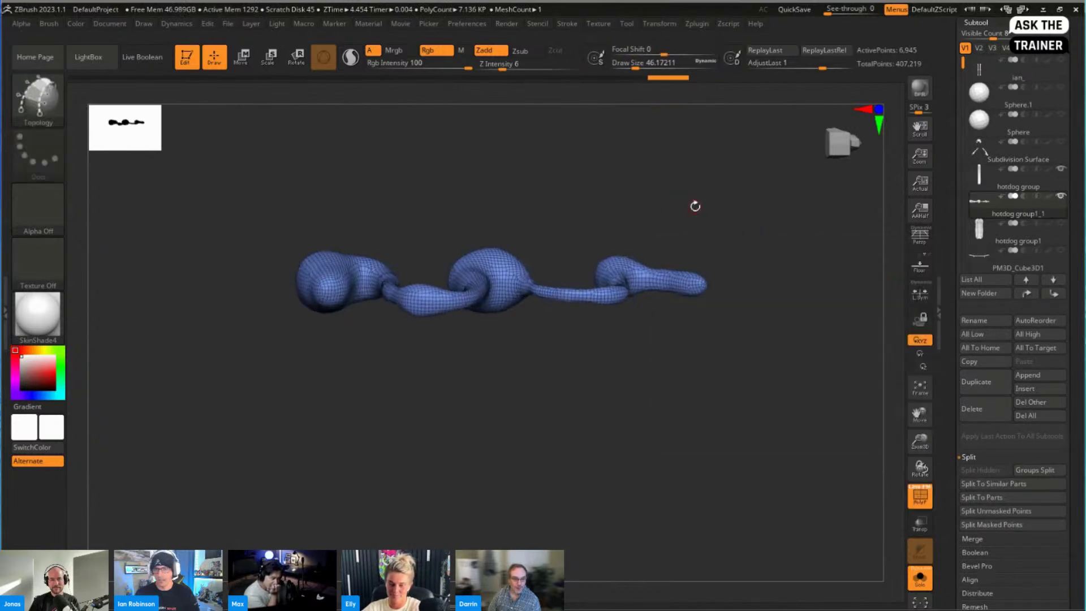
{"action": "left_click", "coordinate": [920, 577]}
Set the Dynamics gravity strength to 1 and run a collision simulation to drape the squiggle over the sausage
{"action": "left_click", "coordinate": [177, 23]}
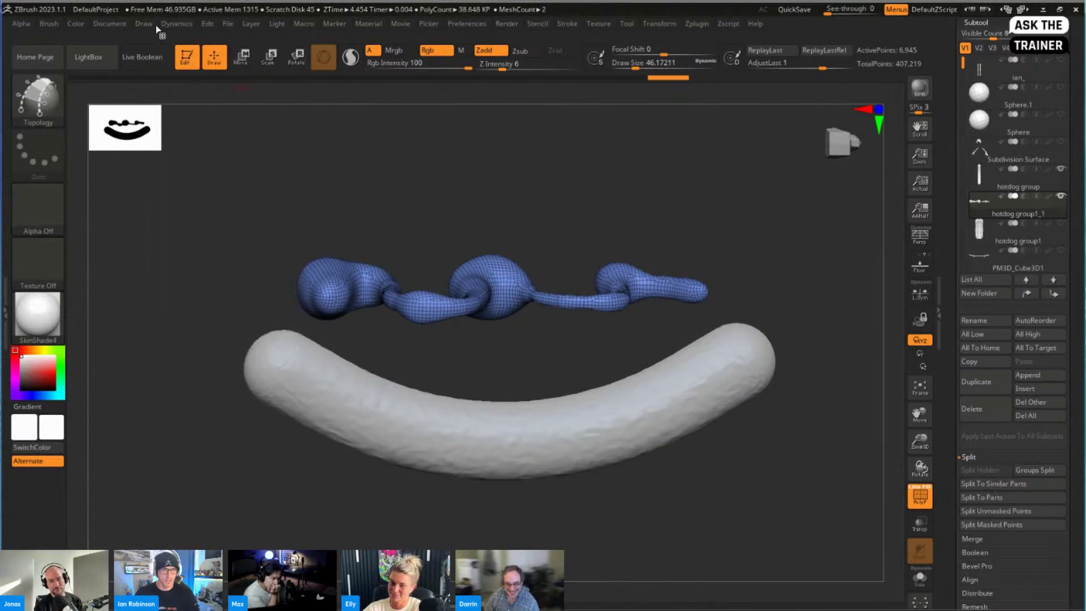
{"action": "left_click", "coordinate": [177, 23]}
{"action": "left_click", "coordinate": [166, 39]}
{"action": "left_click", "coordinate": [80, 194]}
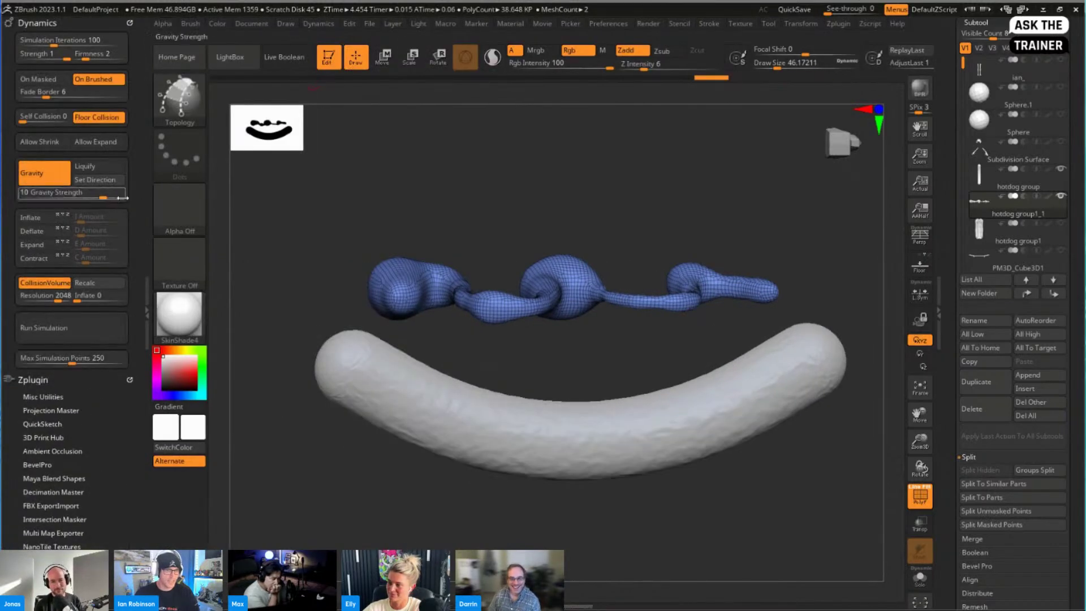
{"action": "left_click_drag", "start_coordinate": [87, 194], "coordinate": [104, 183]}
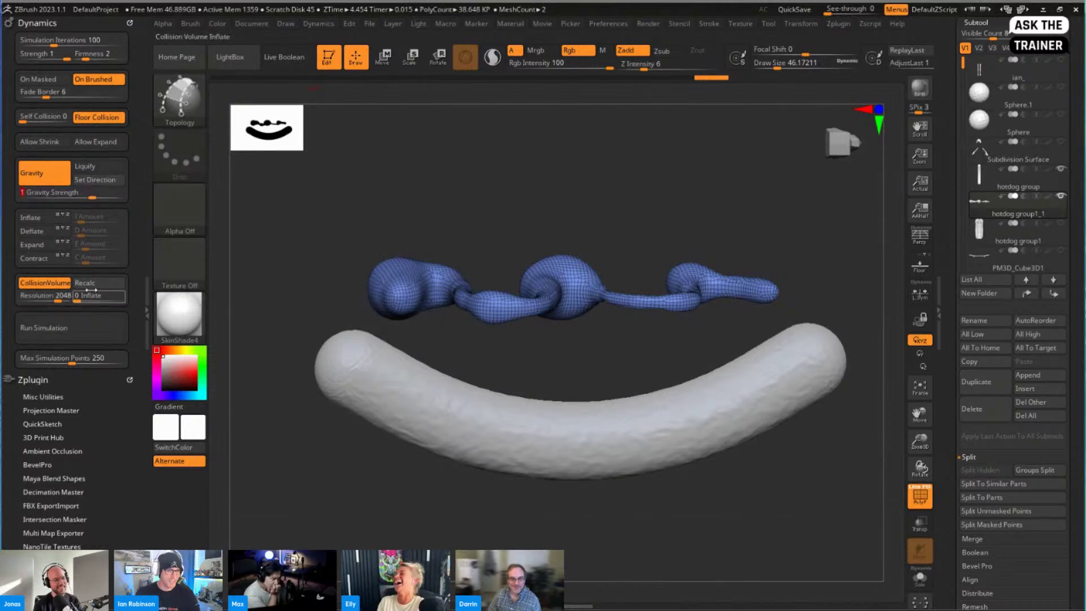
{"action": "left_click", "coordinate": [87, 331]}
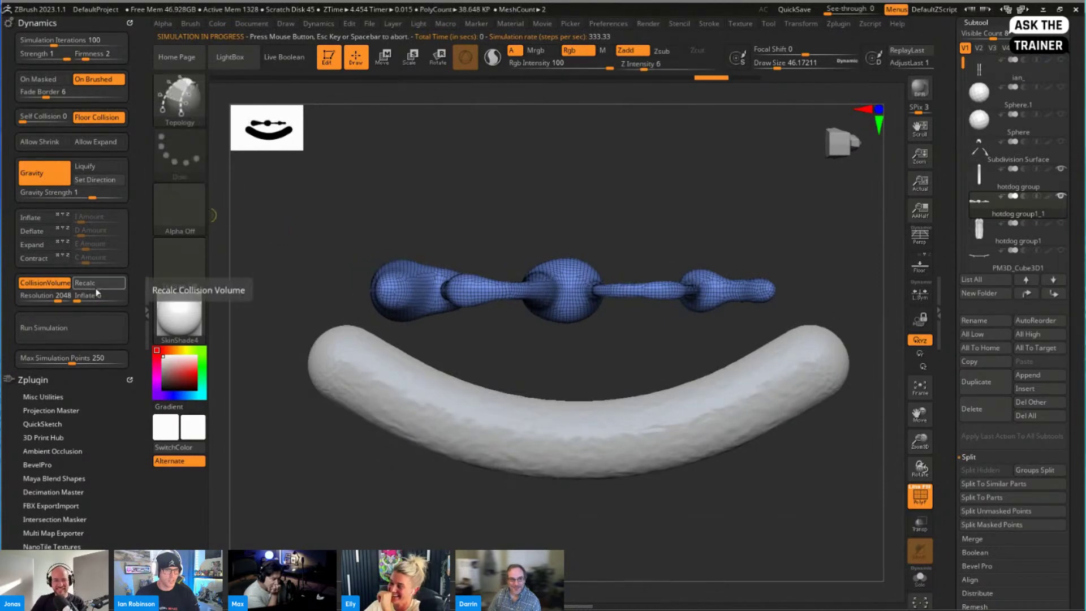
{"action": "left_click", "coordinate": [98, 327]}
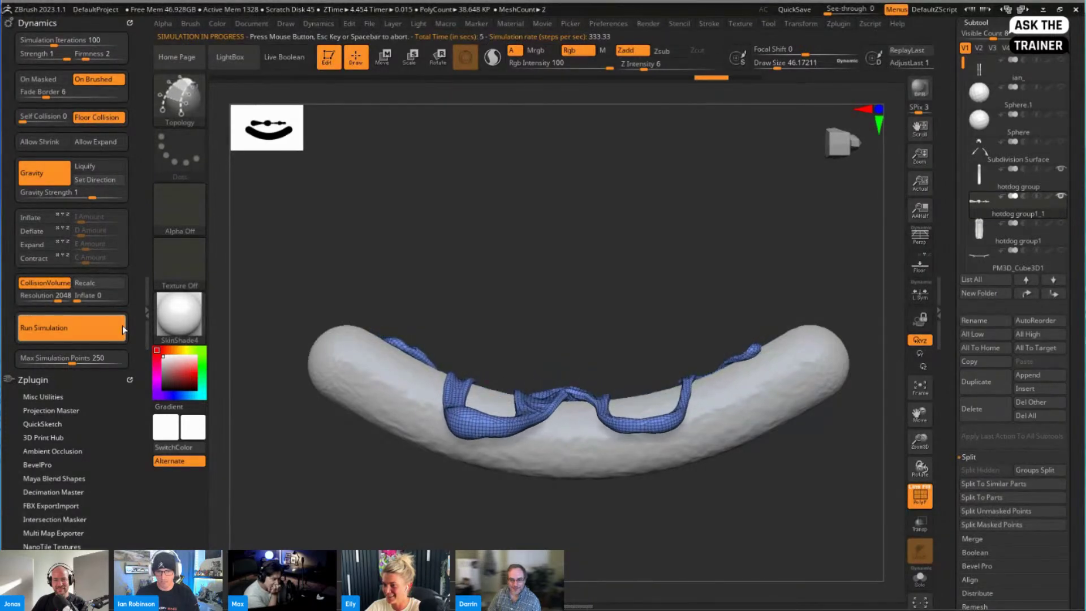
Inflate the draped sauce squiggle with the transform gizmo and smooth its folds with the Smooth brush
{"action": "key", "text": "w"}
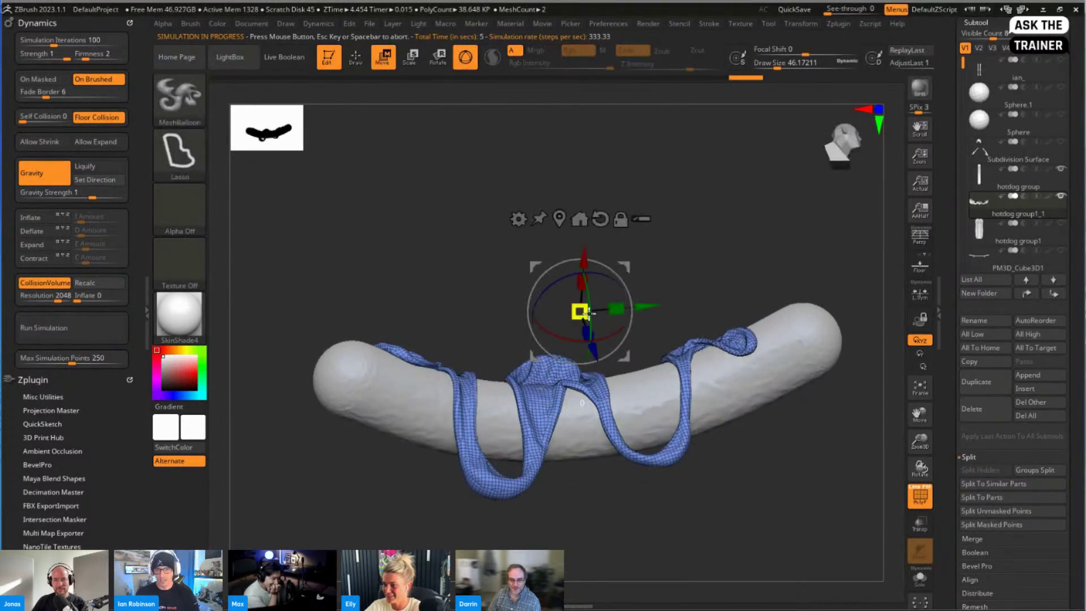
{"action": "key", "text": "q"}
{"action": "mouse_move", "coordinate": [645, 282]}
{"action": "left_mouse_down"}
{"action": "mouse_move", "coordinate": [666, 297]}
{"action": "mouse_move", "coordinate": [658, 258]}
{"action": "mouse_move", "coordinate": [716, 288]}
{"action": "left_mouse_up"}
{"action": "mouse_move", "coordinate": [558, 328]}
{"action": "left_mouse_down", "text": "shift"}
{"action": "mouse_move", "coordinate": [454, 381]}
{"action": "mouse_move", "coordinate": [405, 315]}
{"action": "mouse_move", "coordinate": [498, 464]}
{"action": "left_mouse_up", "text": "shift"}
{"action": "key", "text": "w"}
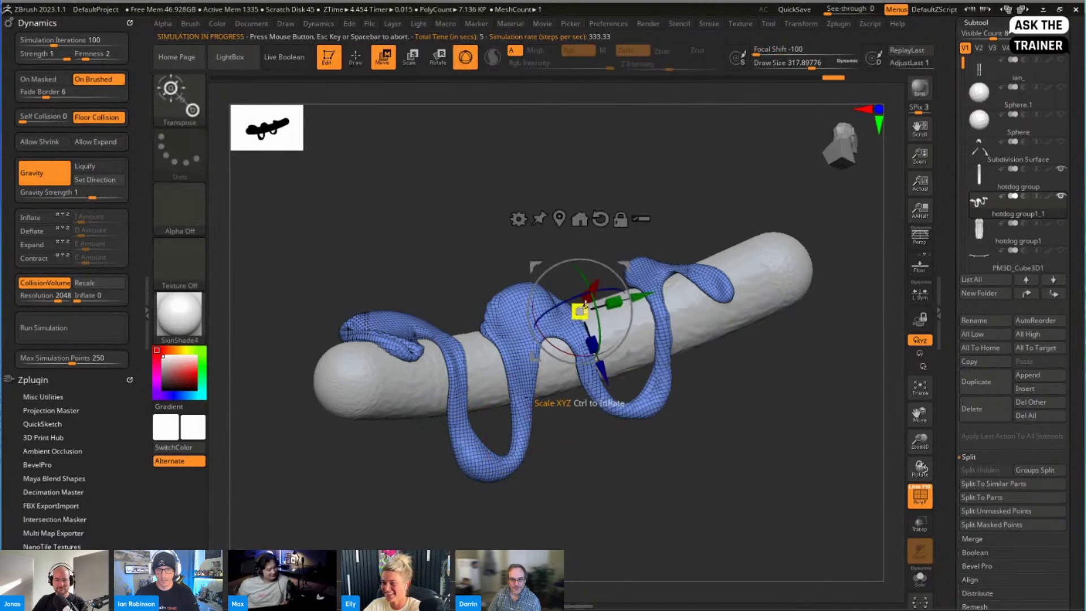
{"action": "mouse_move", "coordinate": [594, 318]}
{"action": "left_mouse_down"}
{"action": "mouse_move", "coordinate": [605, 320]}
{"action": "mouse_move", "coordinate": [552, 328]}
{"action": "left_mouse_up"}
{"action": "key", "text": "q"}
{"action": "left_click_drag", "start_coordinate": [387, 367], "coordinate": [412, 347], "text": "shift"}
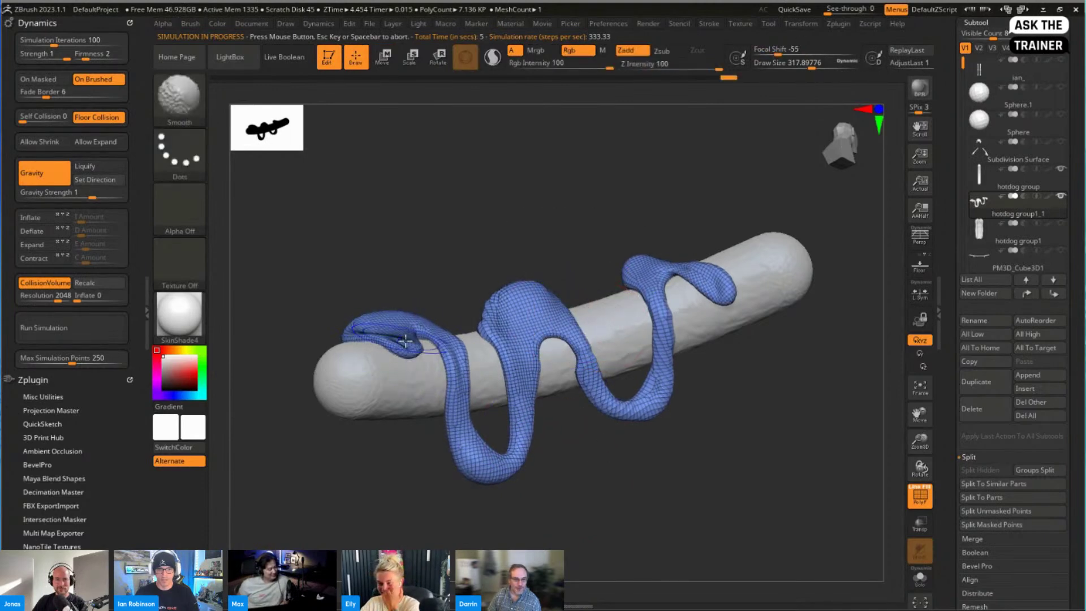
Inspect the draped squiggle alone and display the complete hot dog character with all its parts, with Solo and PolyFrame off
{"action": "left_click_drag", "start_coordinate": [748, 425], "coordinate": [752, 372]}
{"action": "left_click", "coordinate": [919, 577]}
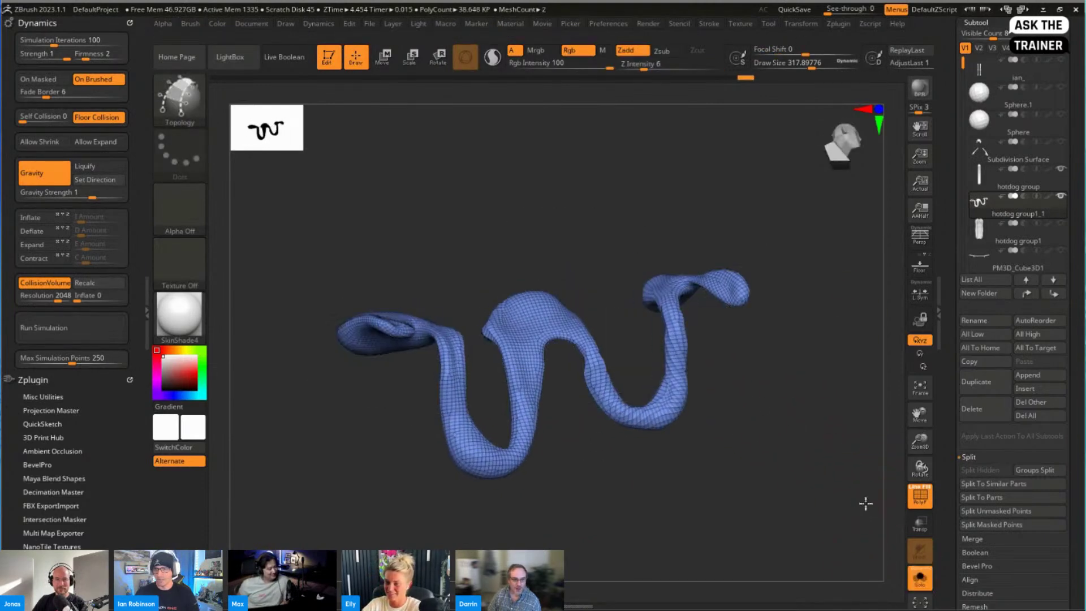
{"action": "left_click", "coordinate": [920, 577]}
{"action": "left_click_drag", "start_coordinate": [588, 362], "coordinate": [727, 342]}
Send all visible subtools of the hot dog character to Cinema 4D with GoZ Visible
{"action": "left_click_drag", "start_coordinate": [1071, 186], "coordinate": [1071, 443]}
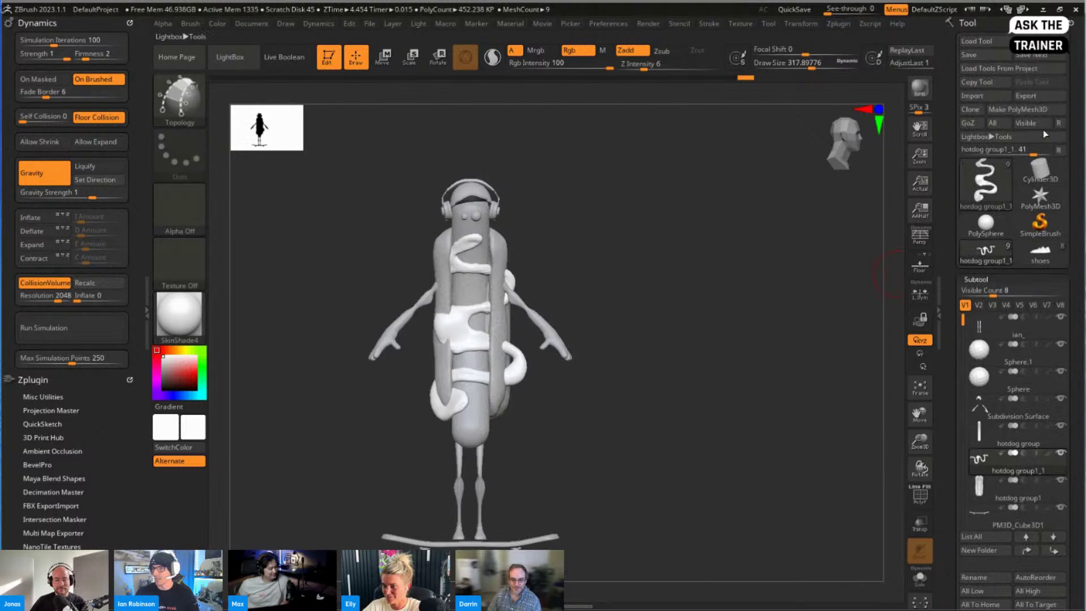
{"action": "left_click", "coordinate": [1000, 57]}
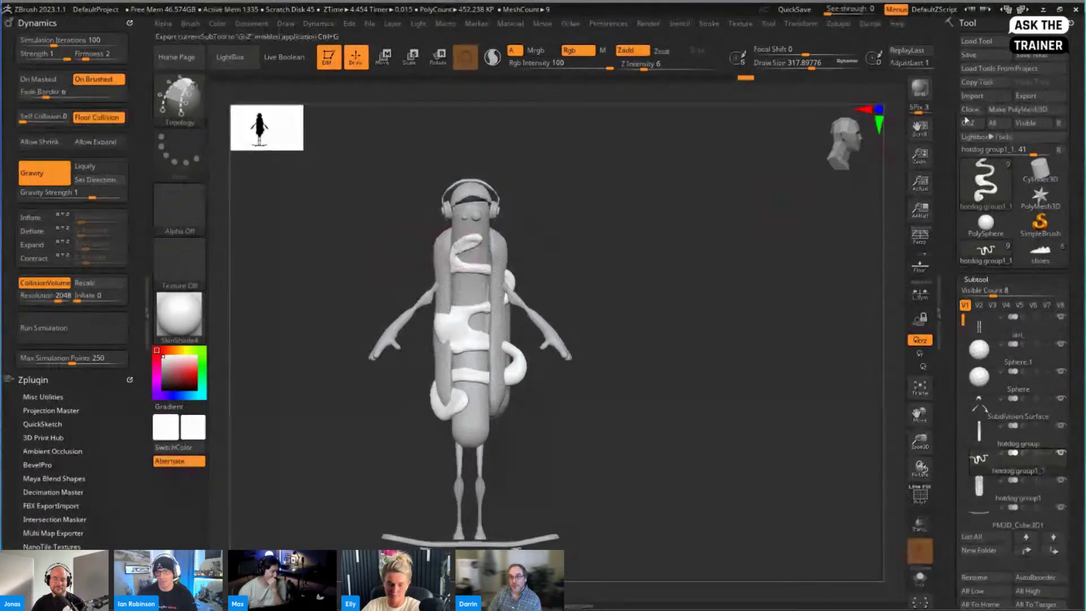
{"action": "left_click", "coordinate": [1040, 124]}
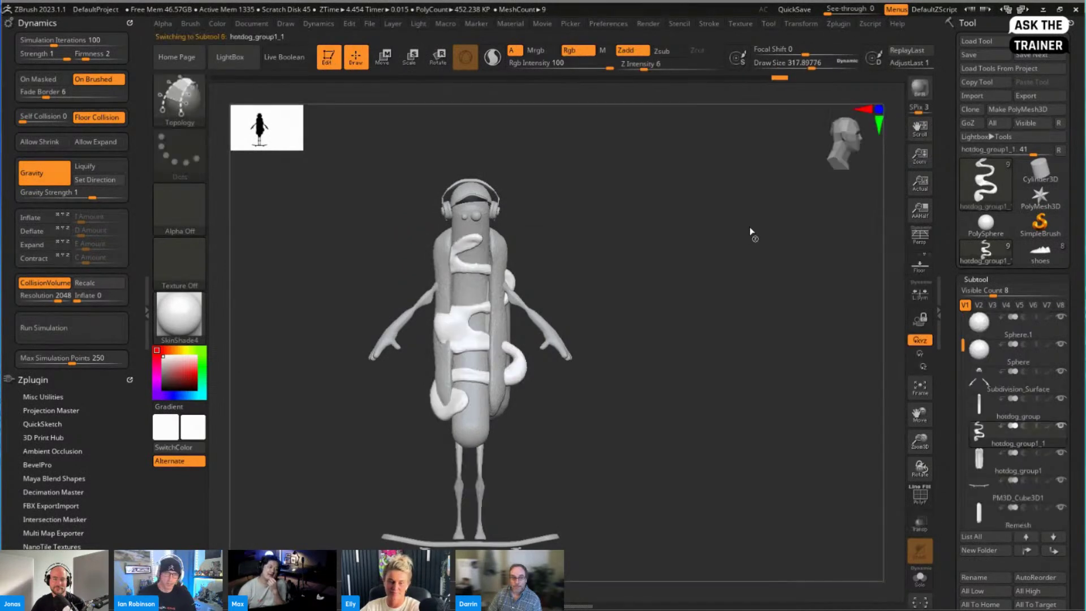
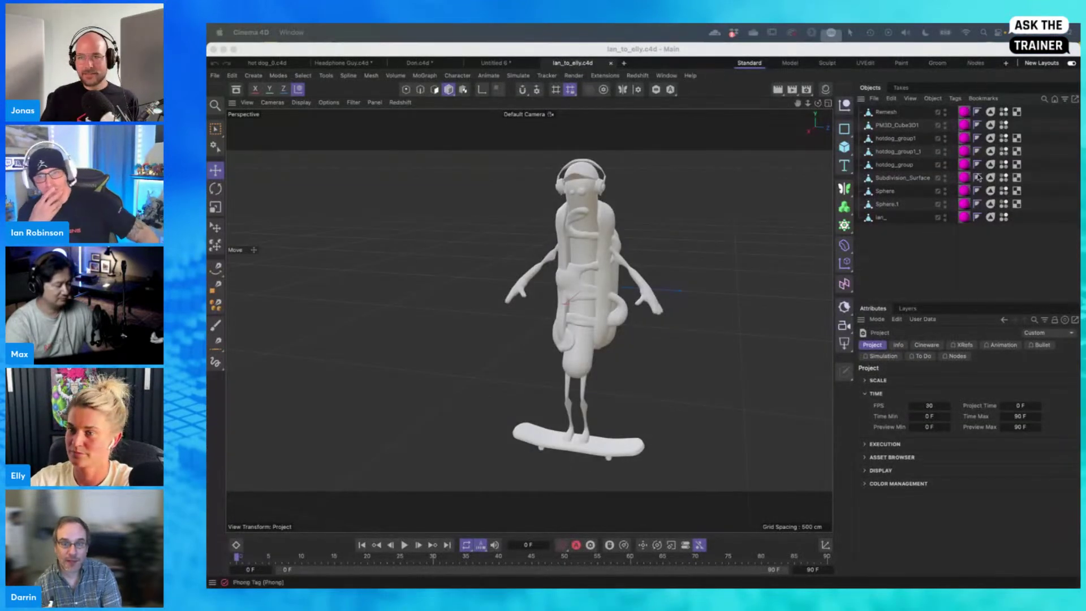
In Cinema 4D, select the legs object of the imported hot dog character and isolate it in the viewport
{"action": "left_click", "coordinate": [965, 219]}
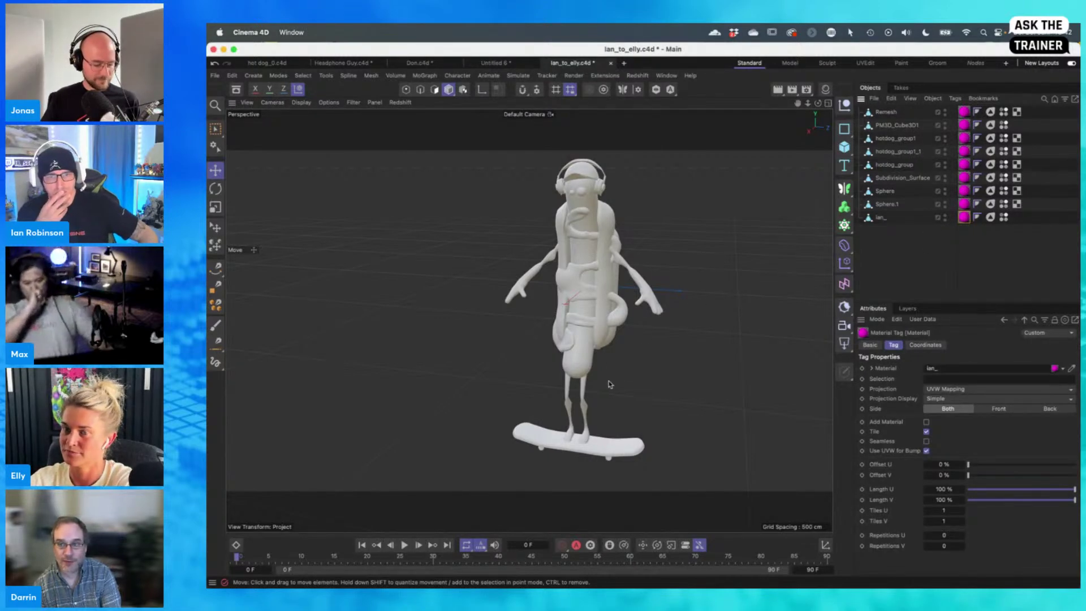
{"action": "left_click_drag", "start_coordinate": [591, 348], "coordinate": [587, 315], "text": "alt"}
{"action": "scroll", "coordinate": [578, 368], "scroll_direction": "up", "scroll_amount": 3}
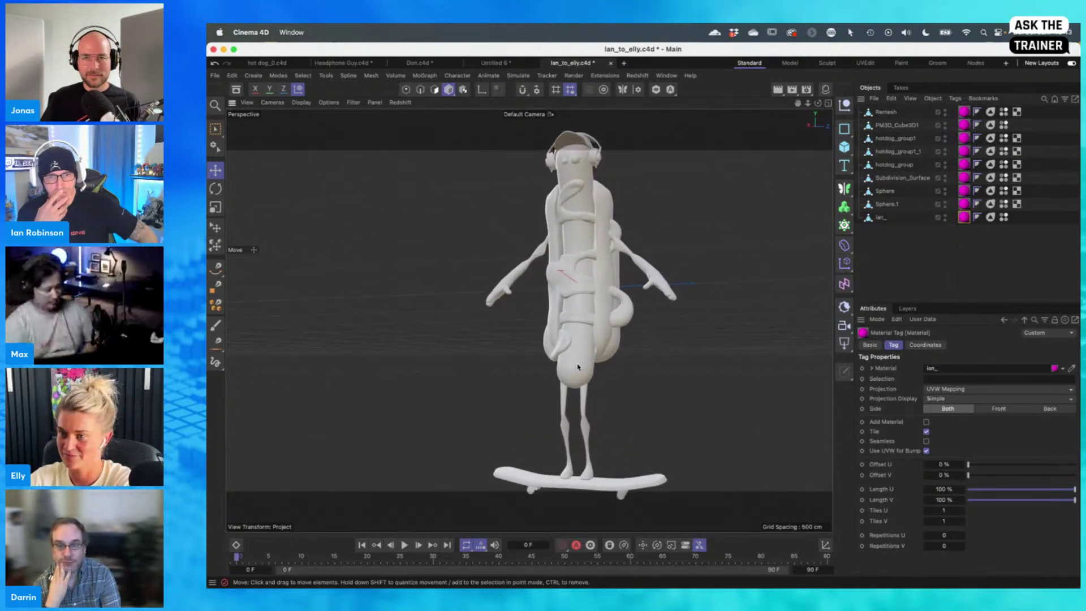
{"action": "left_click_drag", "start_coordinate": [578, 368], "coordinate": [532, 304], "text": "alt"}
{"action": "key", "text": "h"}
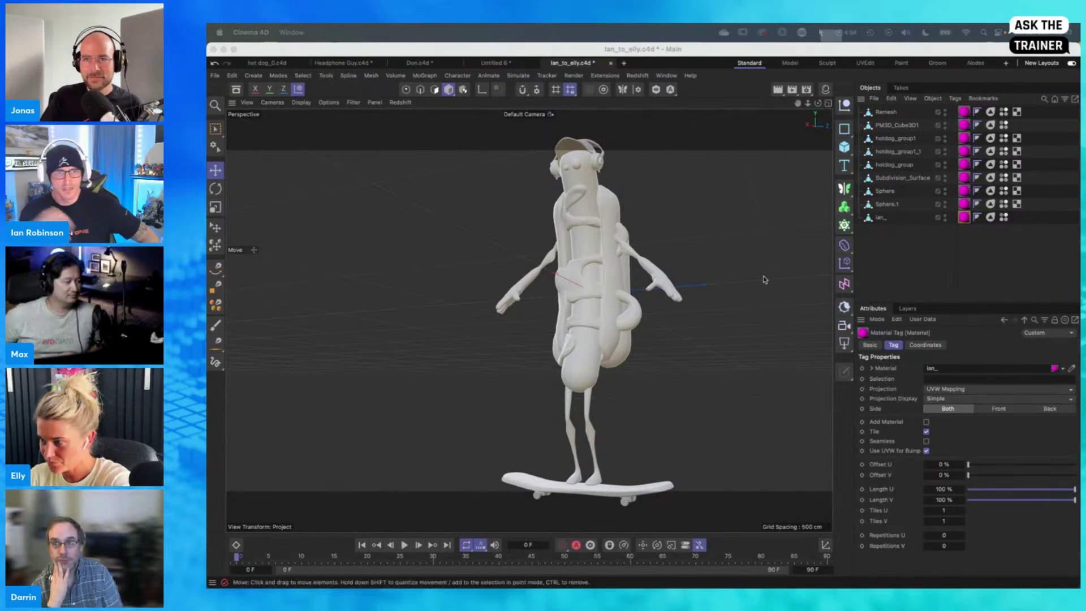
{"action": "left_click", "coordinate": [589, 428]}
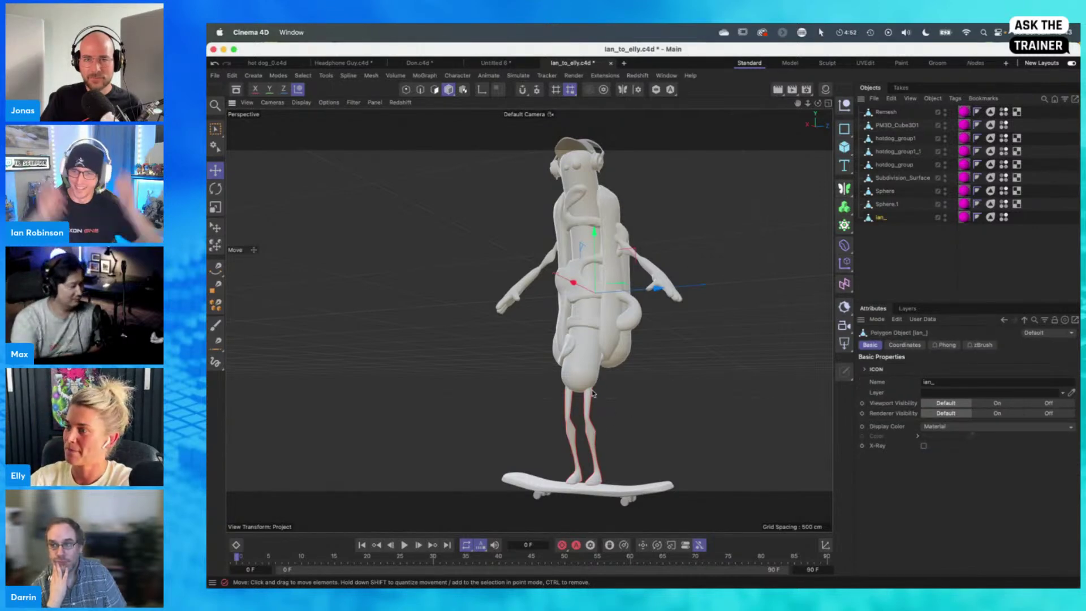
{"action": "left_click", "coordinate": [656, 89]}
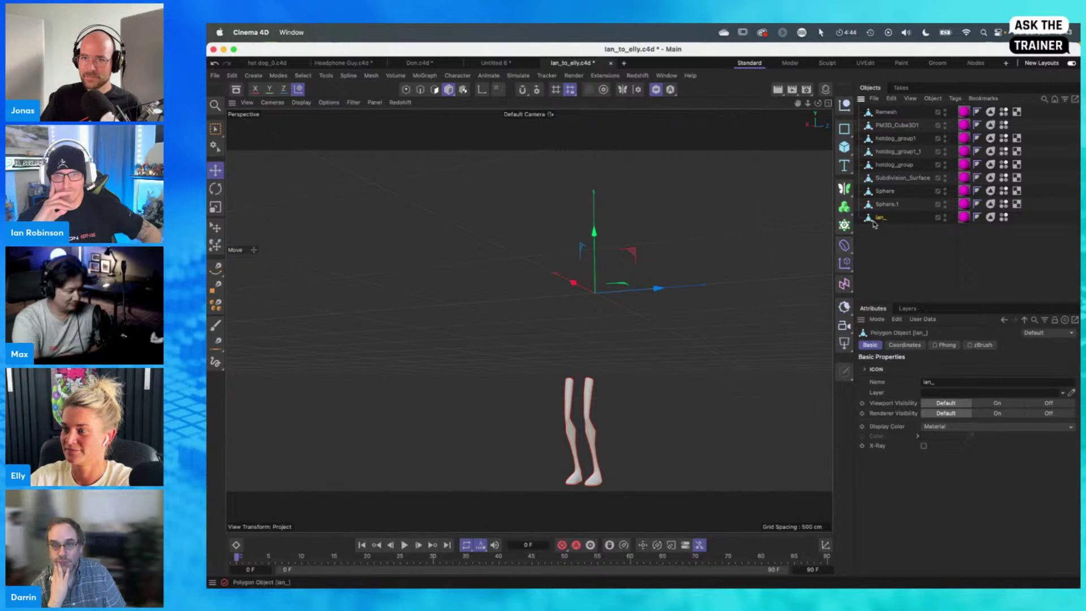
Select all polygons of the character's left leg with Rectangle Selection in Polygon mode
{"action": "left_click", "coordinate": [434, 90]}
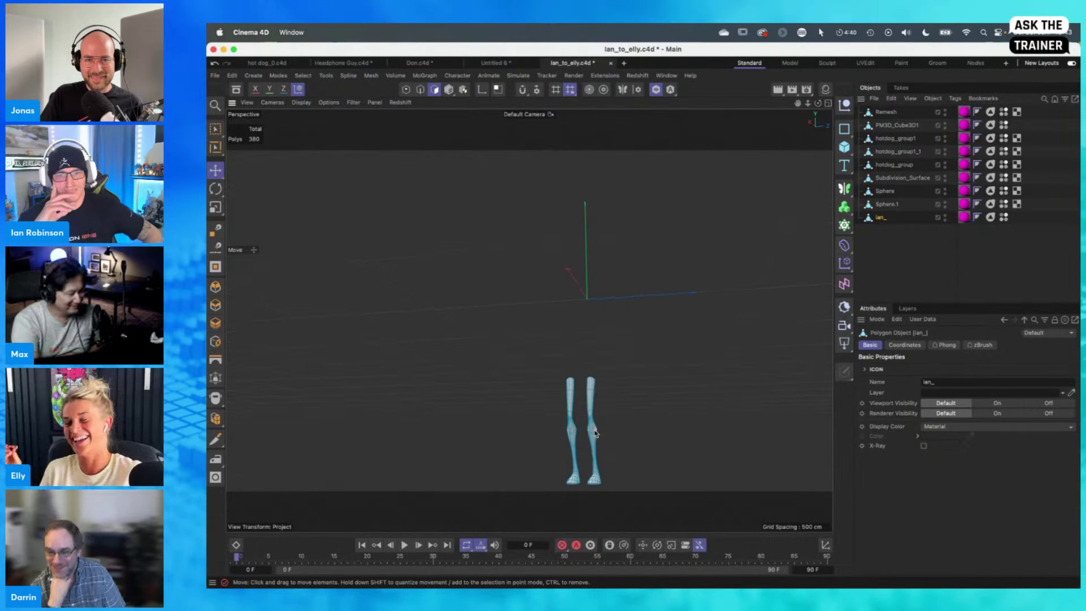
{"action": "key", "text": "s"}
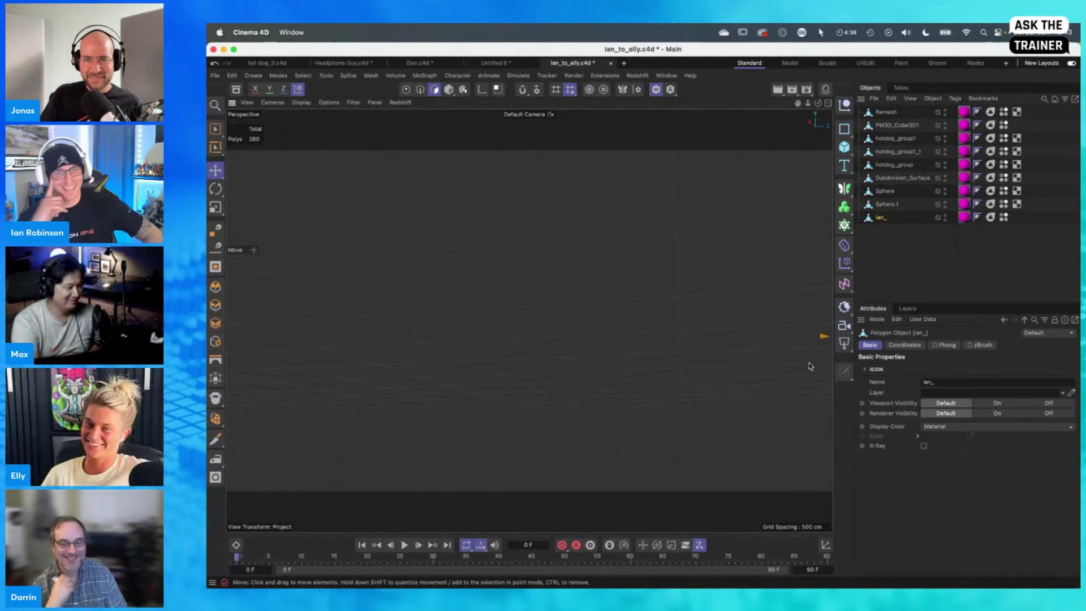
{"action": "left_click", "coordinate": [824, 337]}
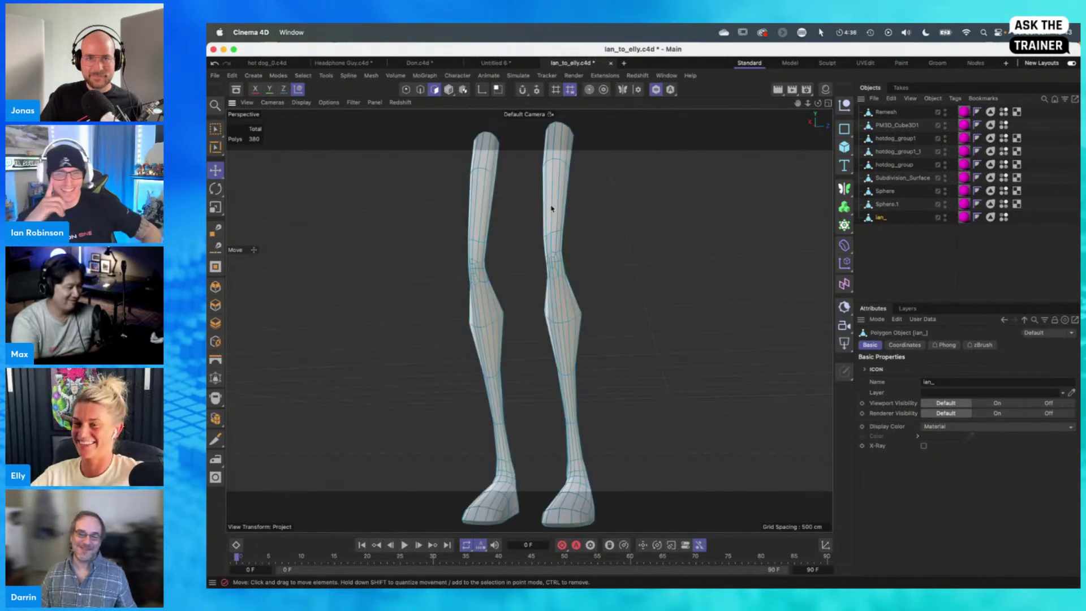
{"action": "scroll", "coordinate": [551, 208], "scroll_direction": "down", "scroll_amount": 5}
{"action": "key", "text": "0"}
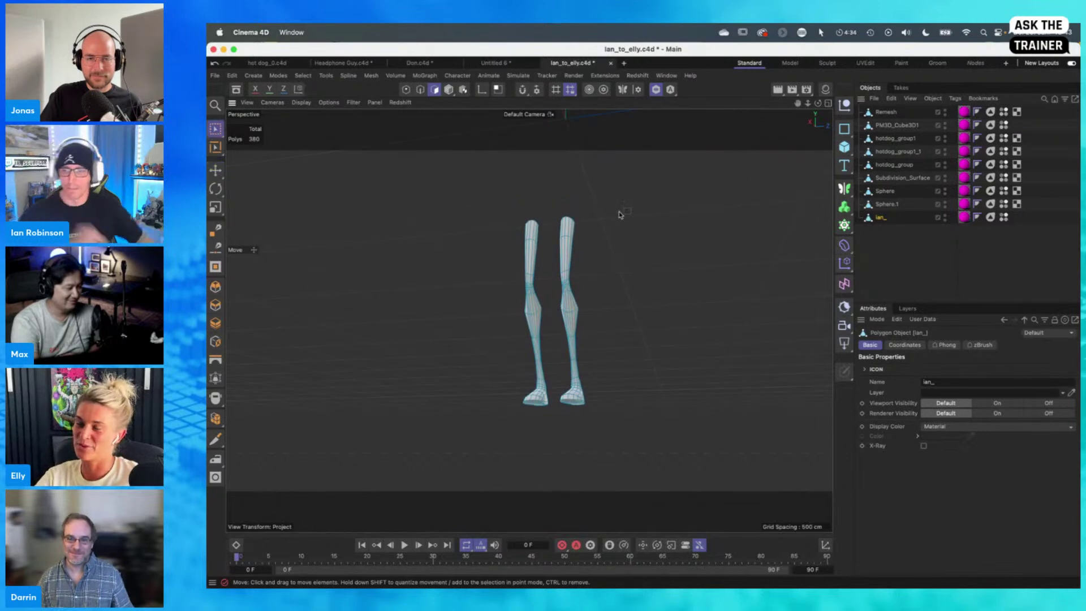
{"action": "left_click_drag", "start_coordinate": [619, 209], "coordinate": [556, 432]}
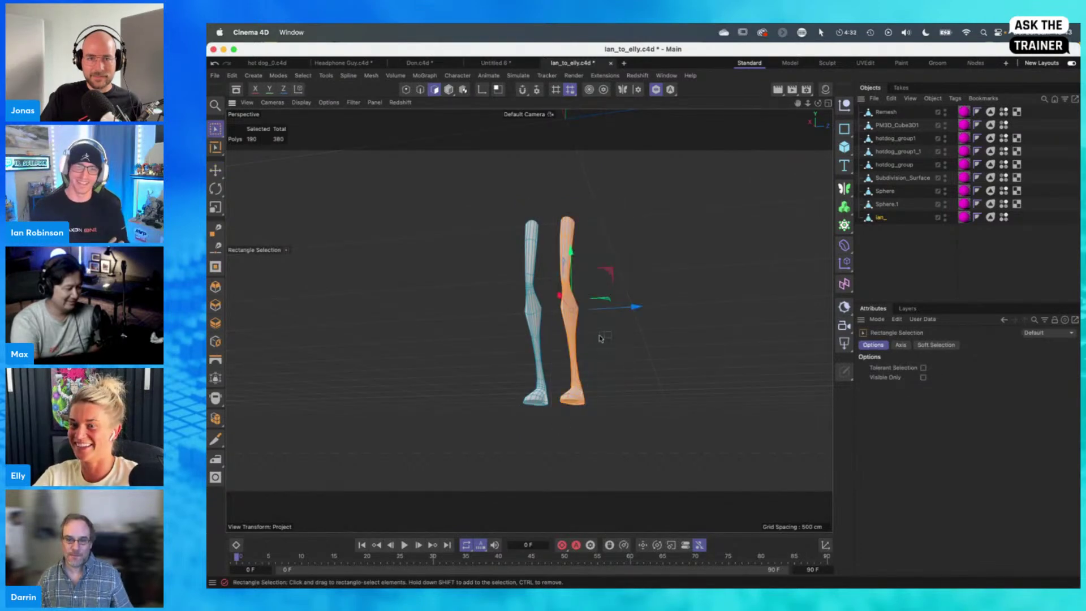
Move the axis of the selected left leg to its hip and rotate the leg outward into a wide stride
{"action": "left_click", "coordinate": [482, 90]}
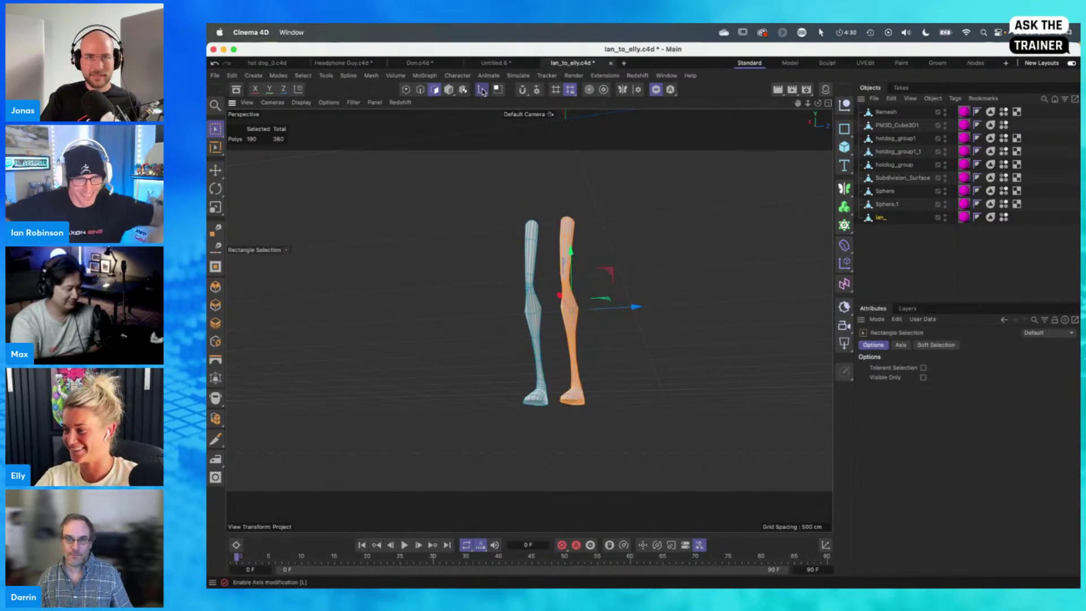
{"action": "key", "text": "e"}
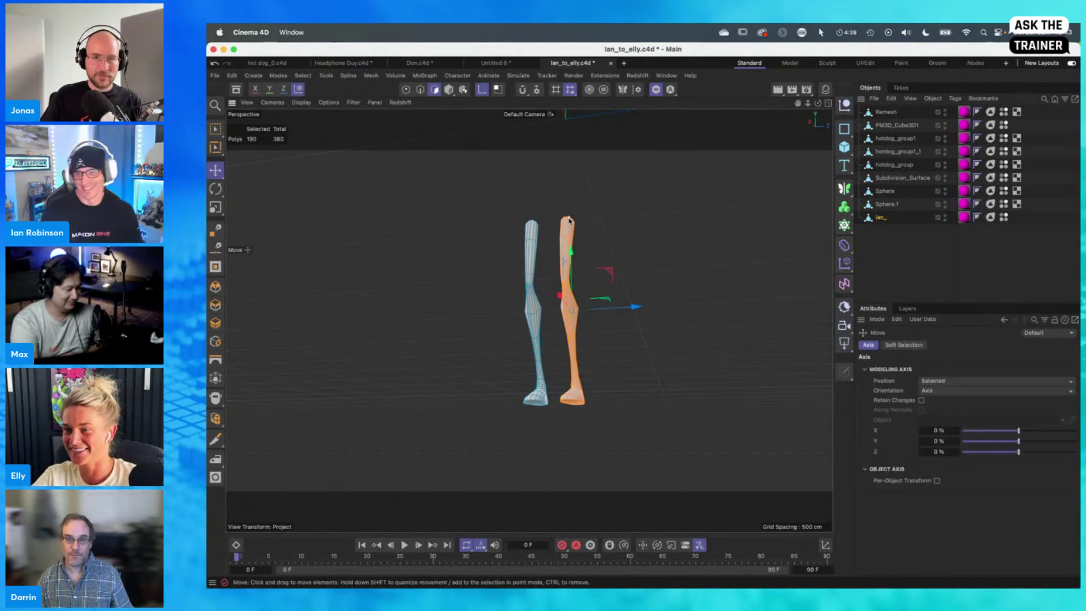
{"action": "left_click_drag", "start_coordinate": [569, 221], "coordinate": [616, 184]}
{"action": "key", "text": "r"}
{"action": "key", "text": "l"}
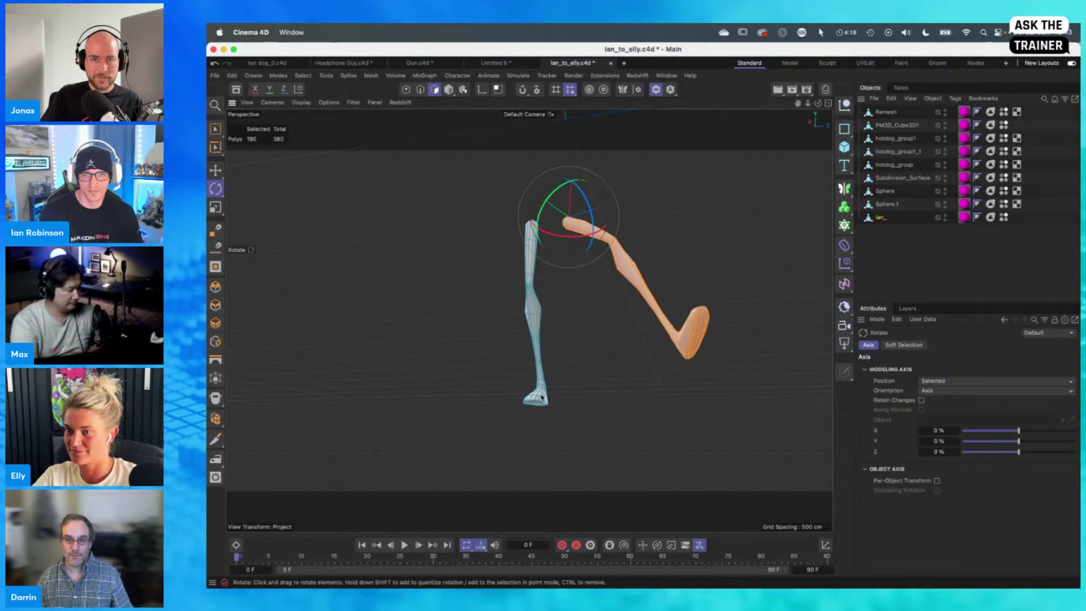
Rotate the character's right leg outward about its hip to oppose the left leg, and end the legs' isolation
{"action": "left_click", "coordinate": [538, 376]}
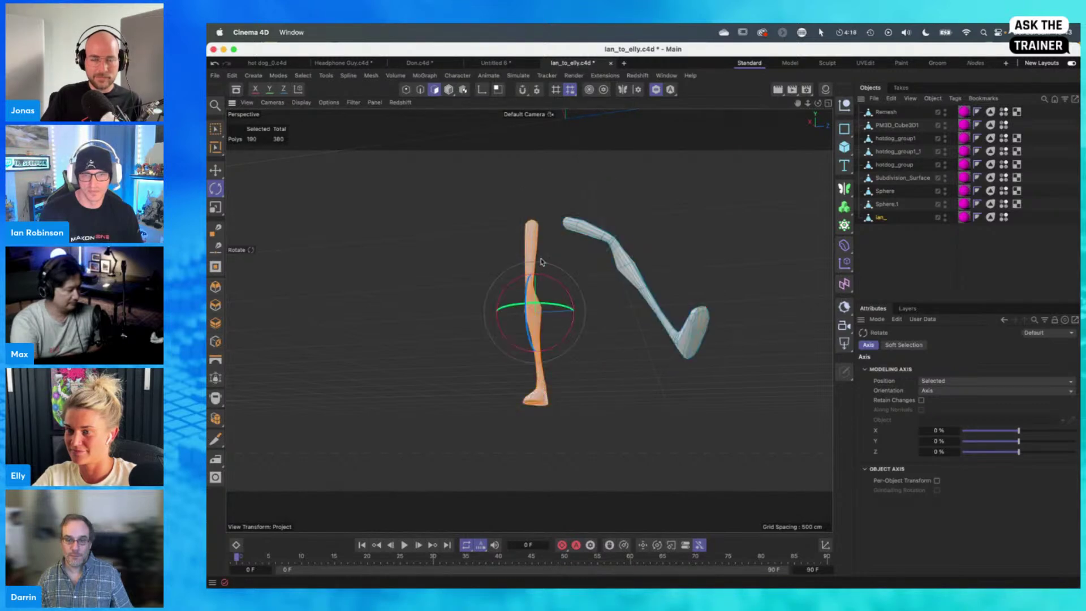
{"action": "key", "text": "l"}
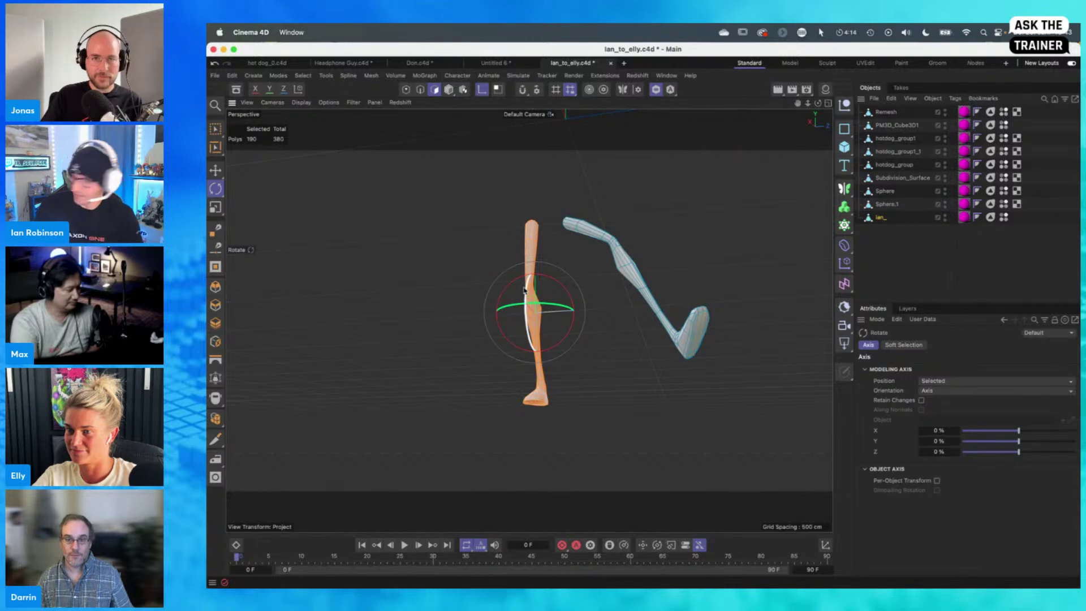
{"action": "left_click", "coordinate": [535, 221]}
{"action": "key", "text": "l"}
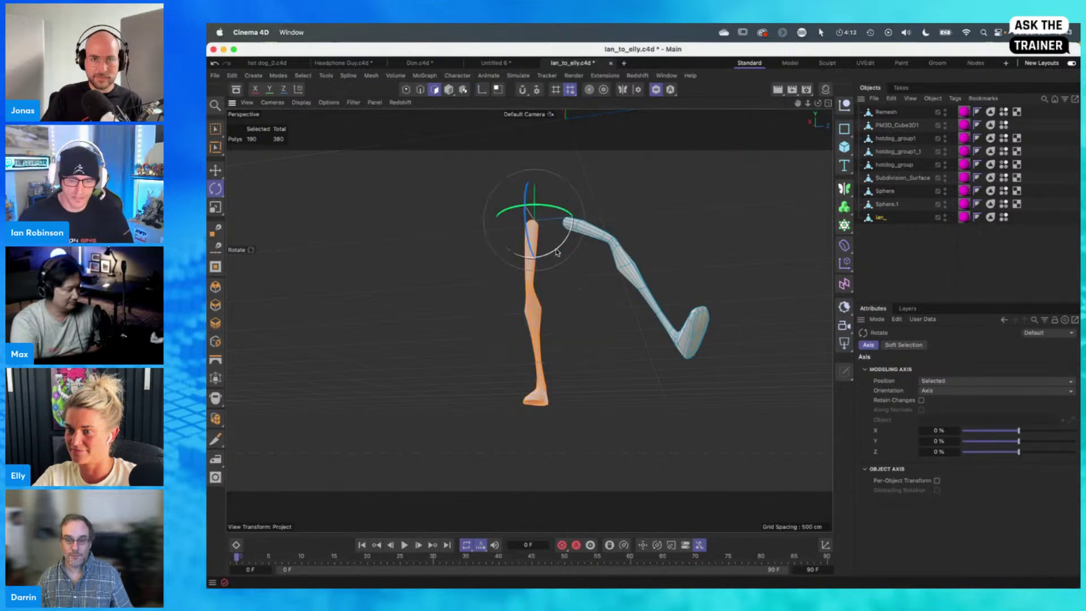
{"action": "left_click_drag", "start_coordinate": [556, 250], "coordinate": [515, 204]}
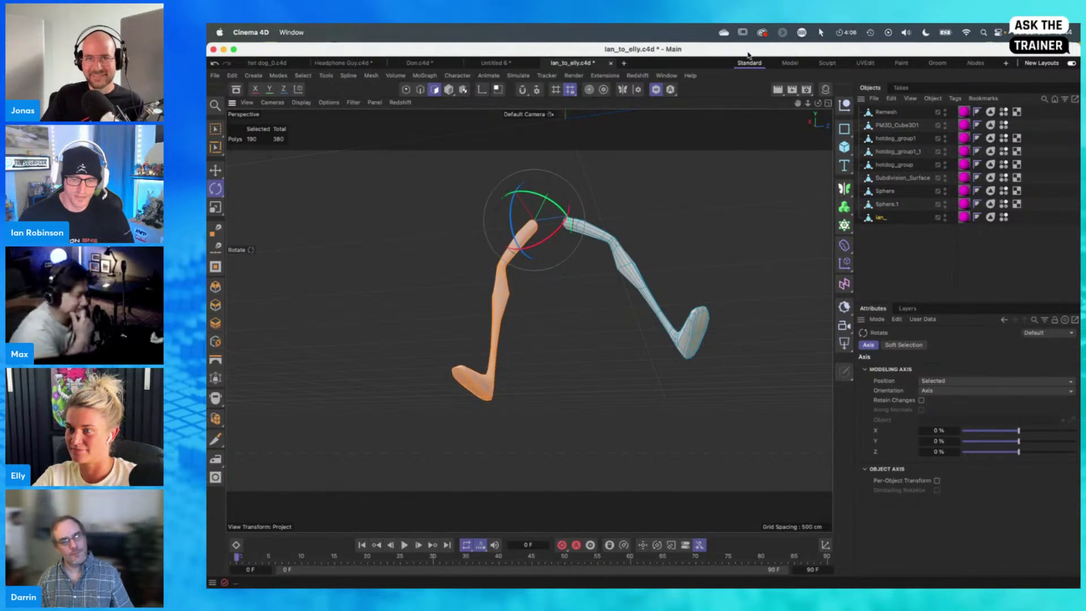
{"action": "left_click", "coordinate": [655, 90]}
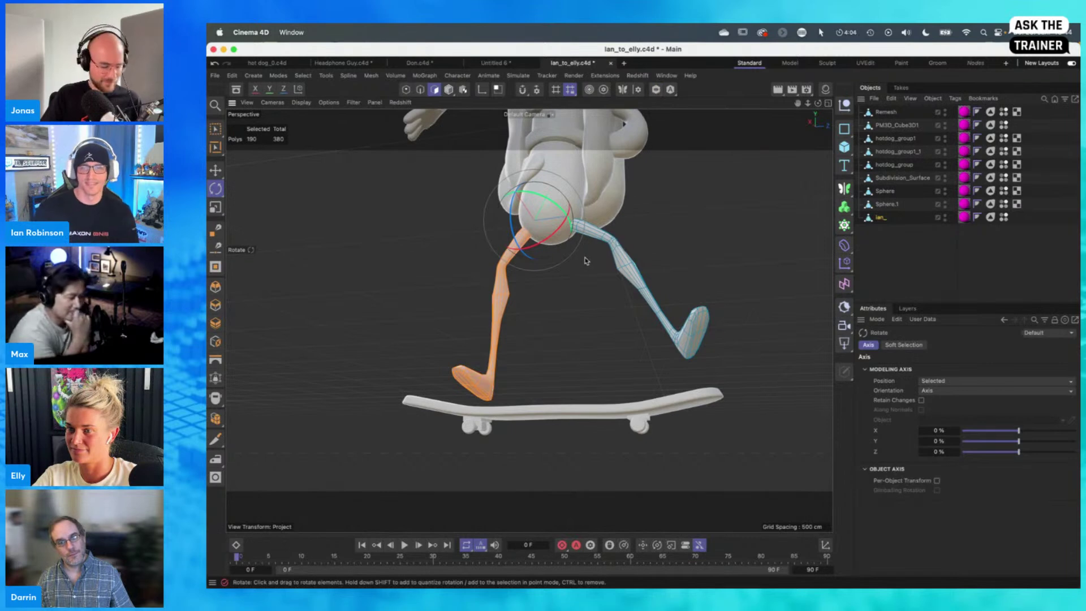
Select all the character's objects, from Remesh down to the legs, and rotate the whole figure together in Model mode
{"action": "right_click_drag", "start_coordinate": [591, 270], "coordinate": [508, 306], "text": "alt"}
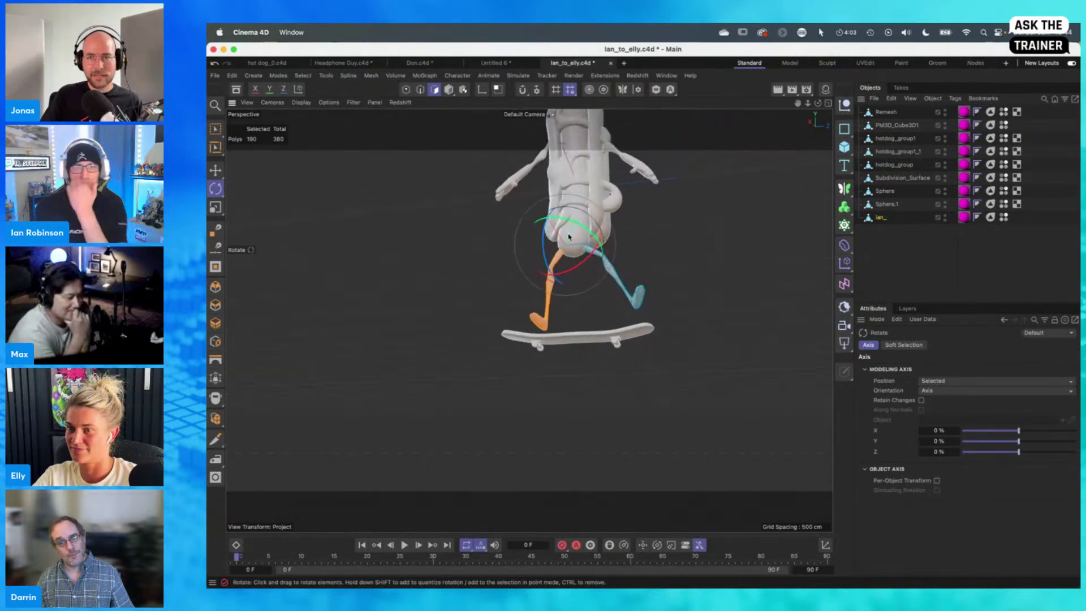
{"action": "left_click_drag", "start_coordinate": [569, 237], "coordinate": [564, 365], "text": "alt"}
{"action": "left_click_drag", "start_coordinate": [578, 355], "coordinate": [577, 367], "text": "alt"}
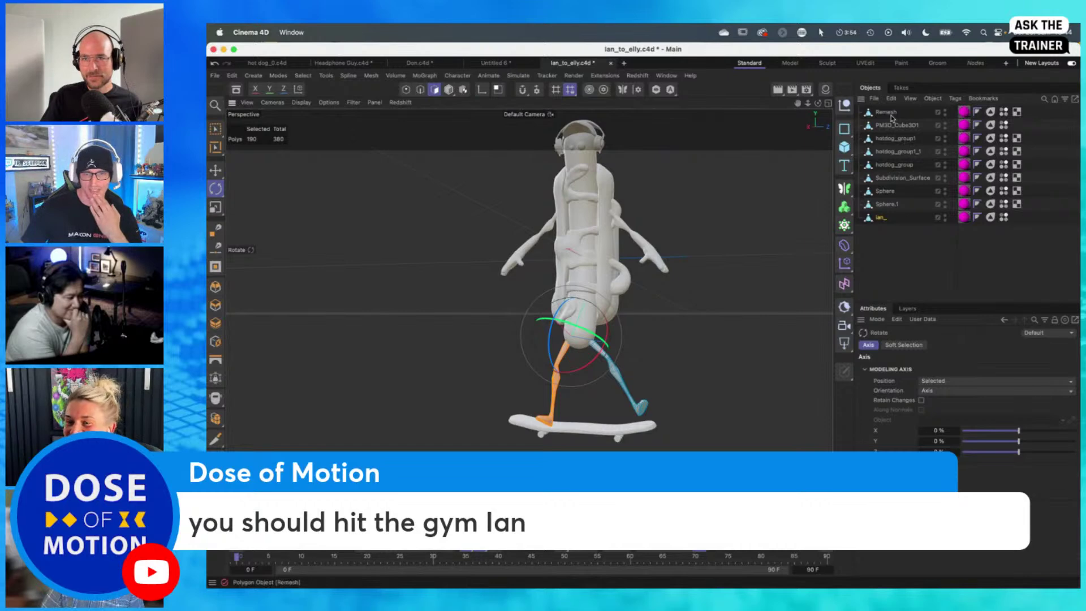
{"action": "left_click", "coordinate": [643, 241]}
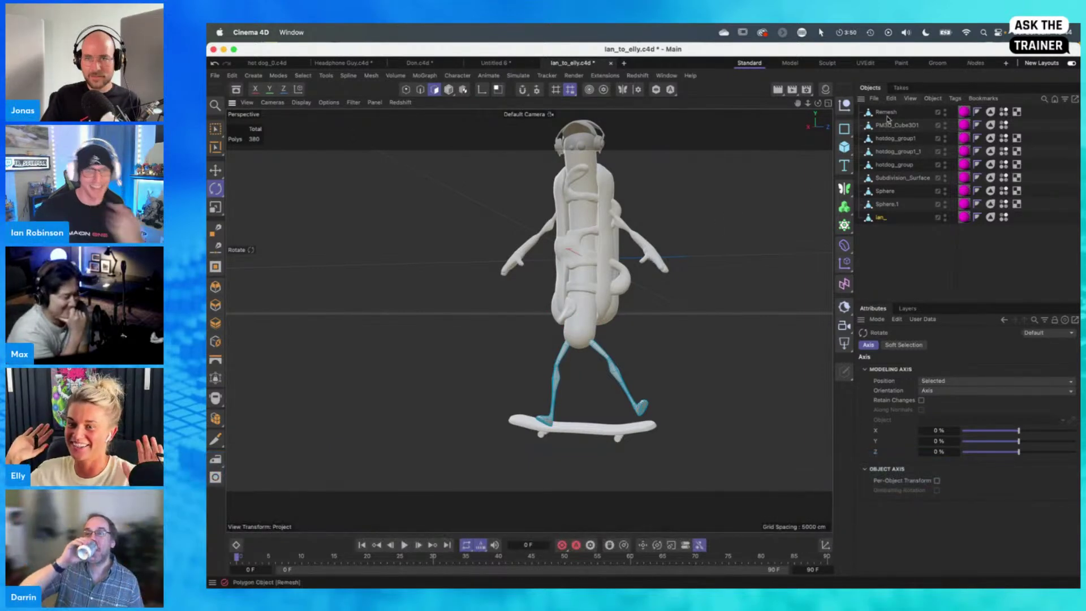
{"action": "left_click", "coordinate": [881, 217]}
{"action": "left_click", "coordinate": [887, 112], "text": "shift"}
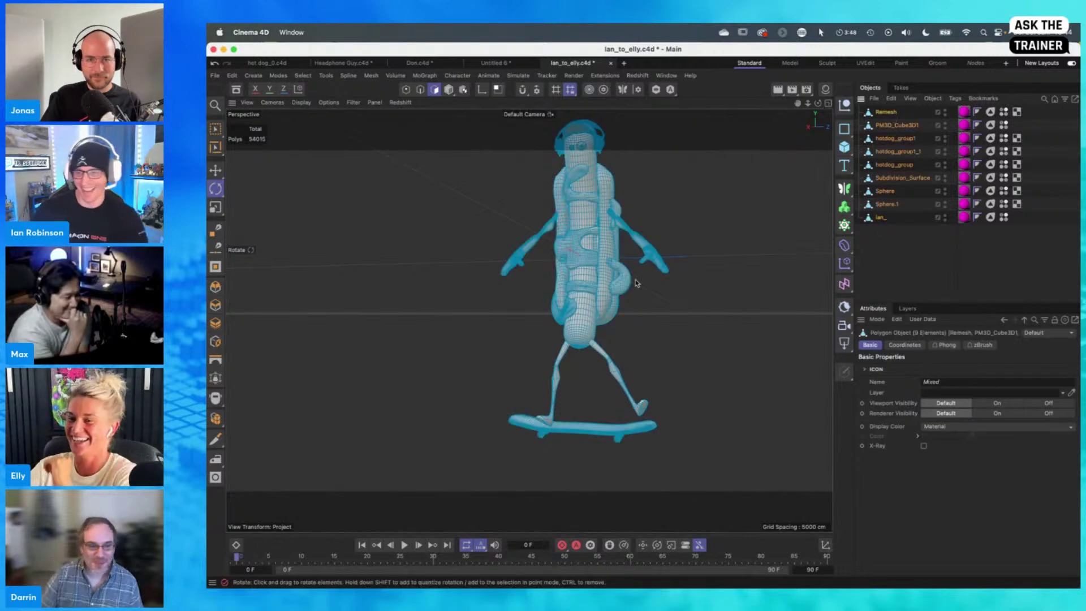
{"action": "key", "text": "t"}
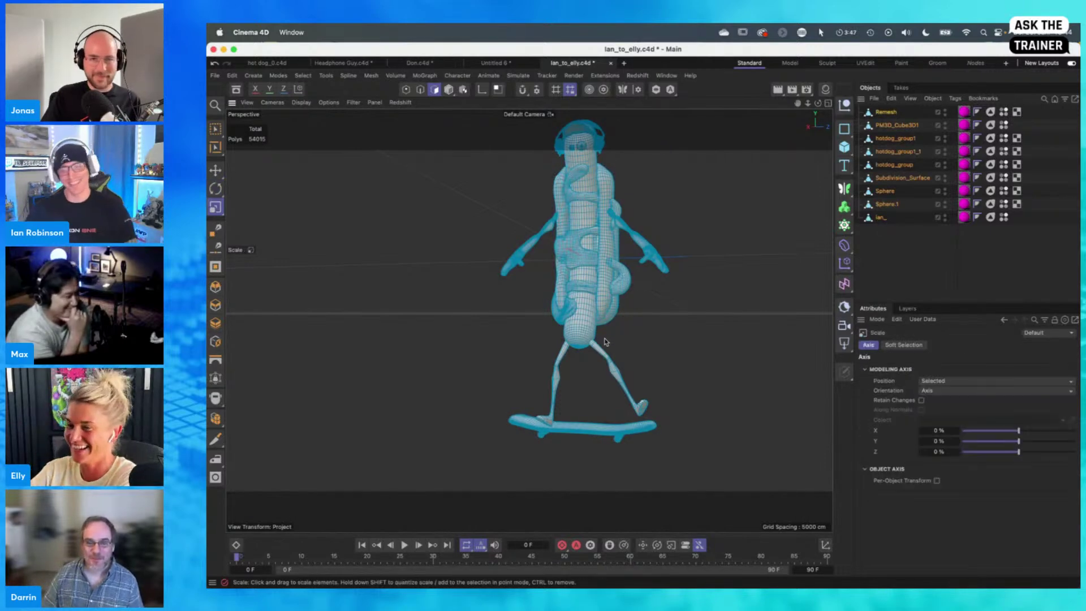
{"action": "left_click", "coordinate": [449, 90]}
{"action": "key", "text": "r"}
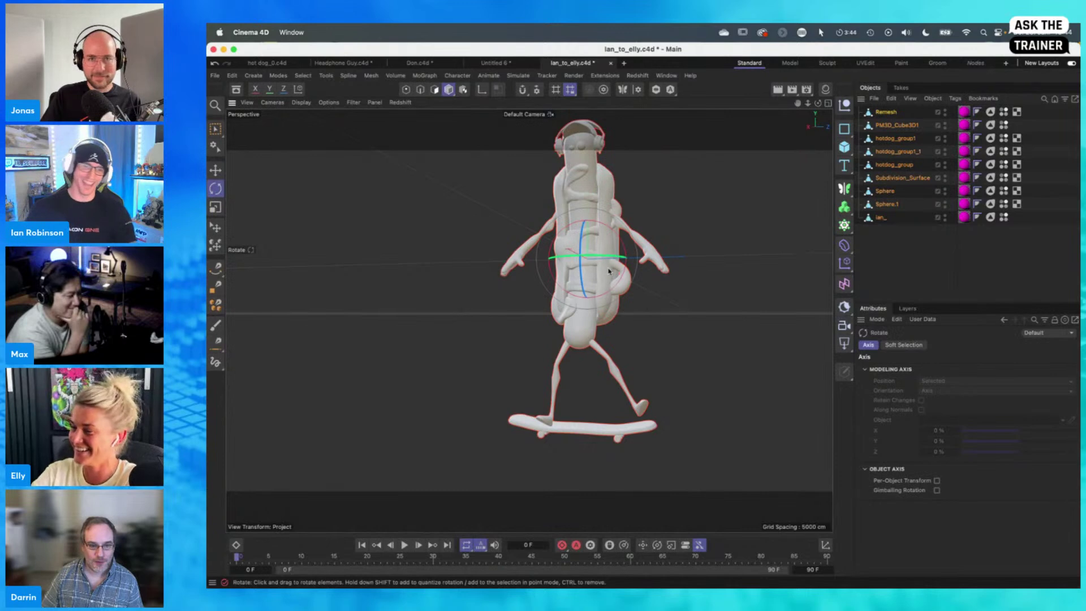
{"action": "mouse_move", "coordinate": [614, 253]}
{"action": "left_mouse_down"}
{"action": "mouse_move", "coordinate": [600, 253]}
{"action": "mouse_move", "coordinate": [629, 239]}
{"action": "left_mouse_up"}
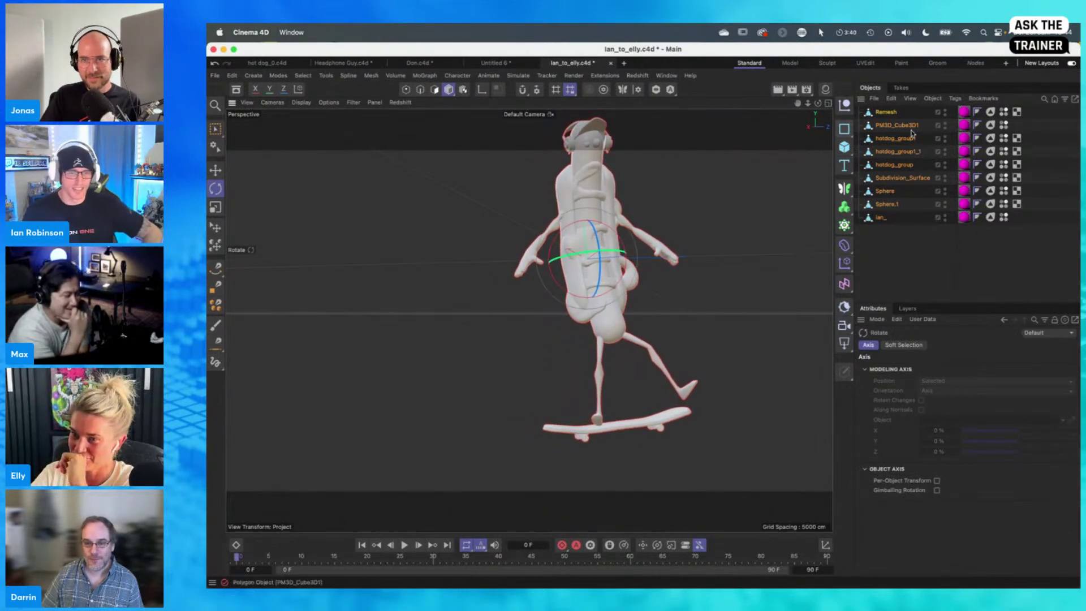
Isolate the Subdivision_Surface object with the arms and cap, and rectangle-select the polygons of the character's left arm
{"action": "left_click", "coordinate": [664, 253]}
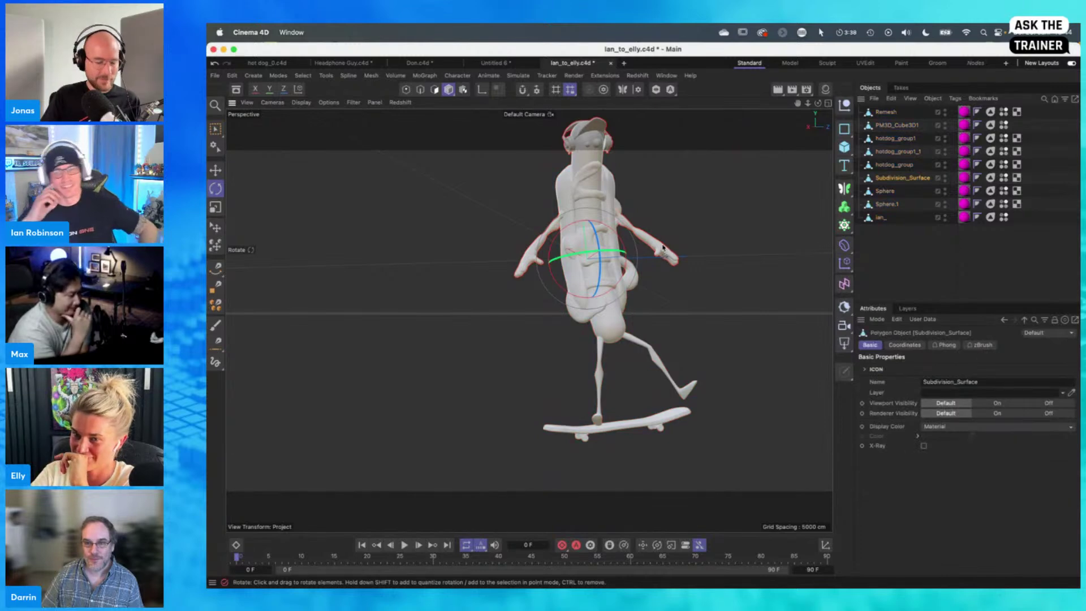
{"action": "left_click", "coordinate": [656, 89]}
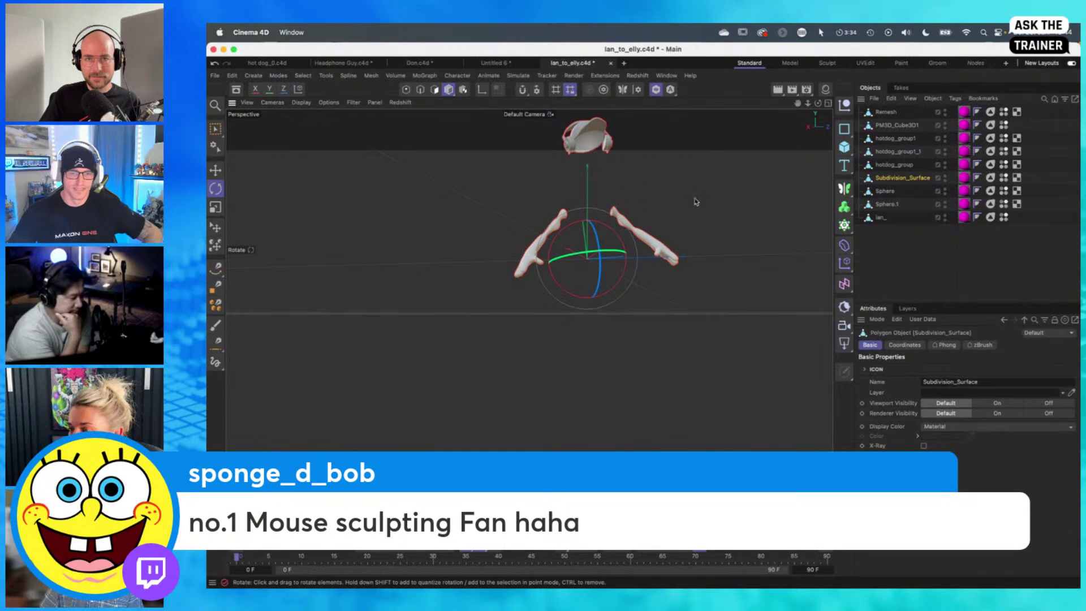
{"action": "key", "text": "0"}
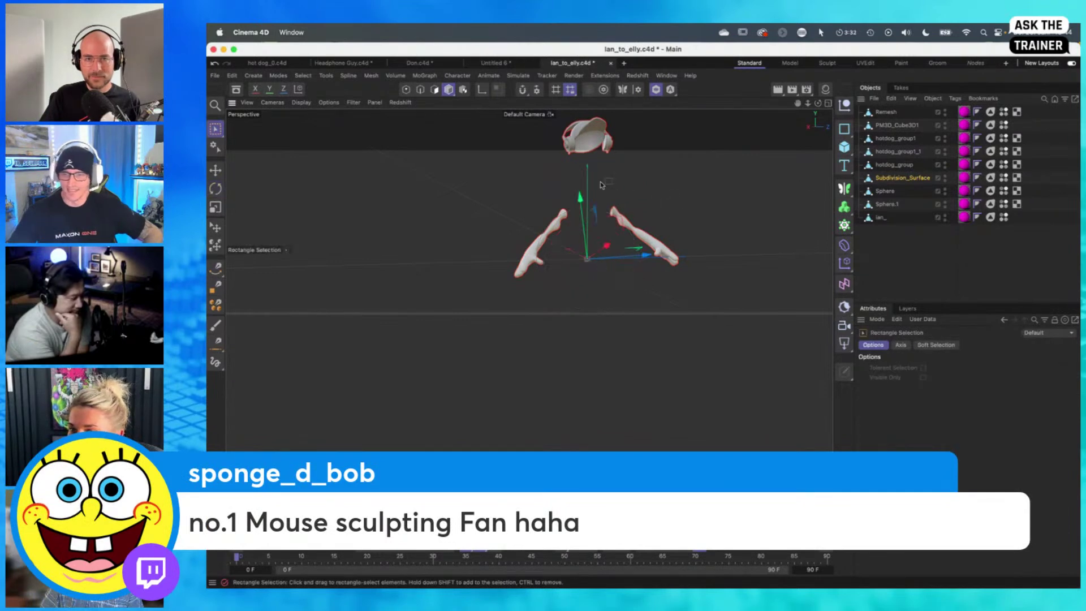
{"action": "left_click_drag", "start_coordinate": [599, 181], "coordinate": [699, 289]}
{"action": "left_click", "coordinate": [434, 89]}
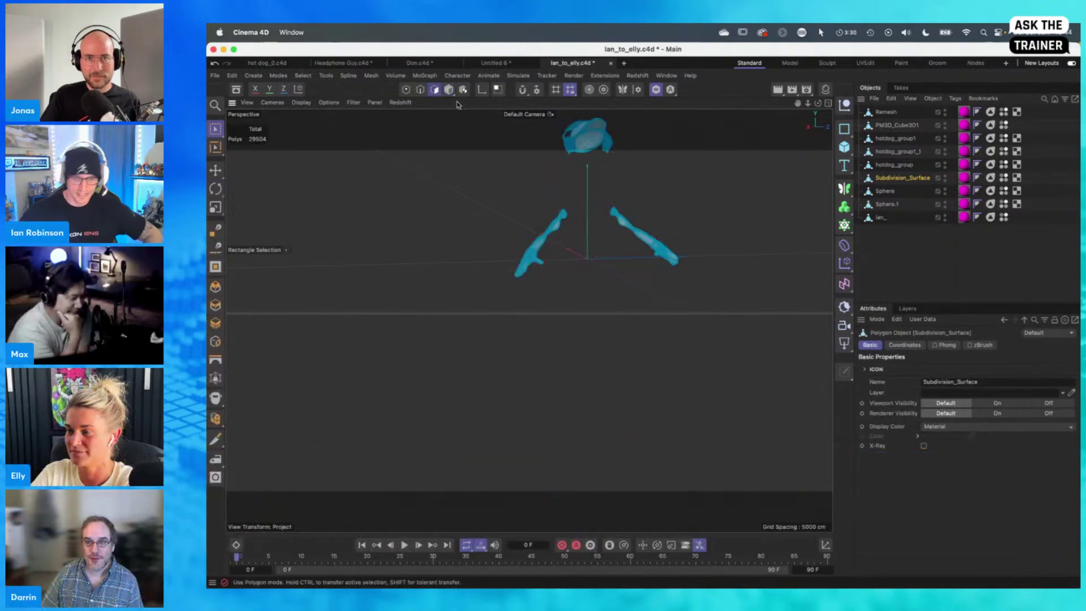
{"action": "left_click_drag", "start_coordinate": [598, 183], "coordinate": [722, 311]}
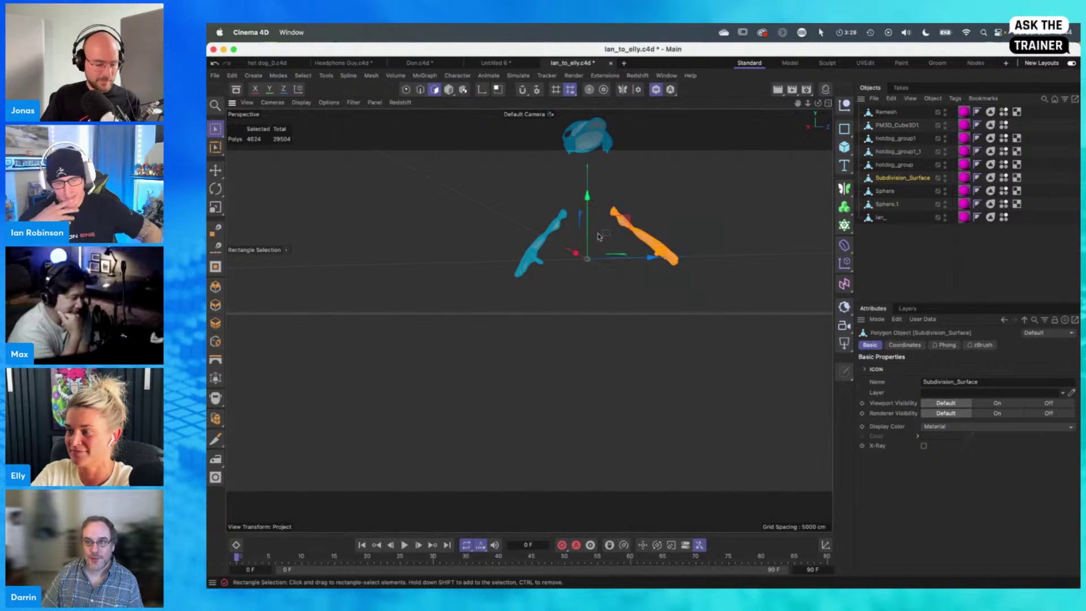
Move the axis of the selected left arm to its shoulder and rotate the arm upward until it reaches out sideways
{"action": "key", "text": "e"}
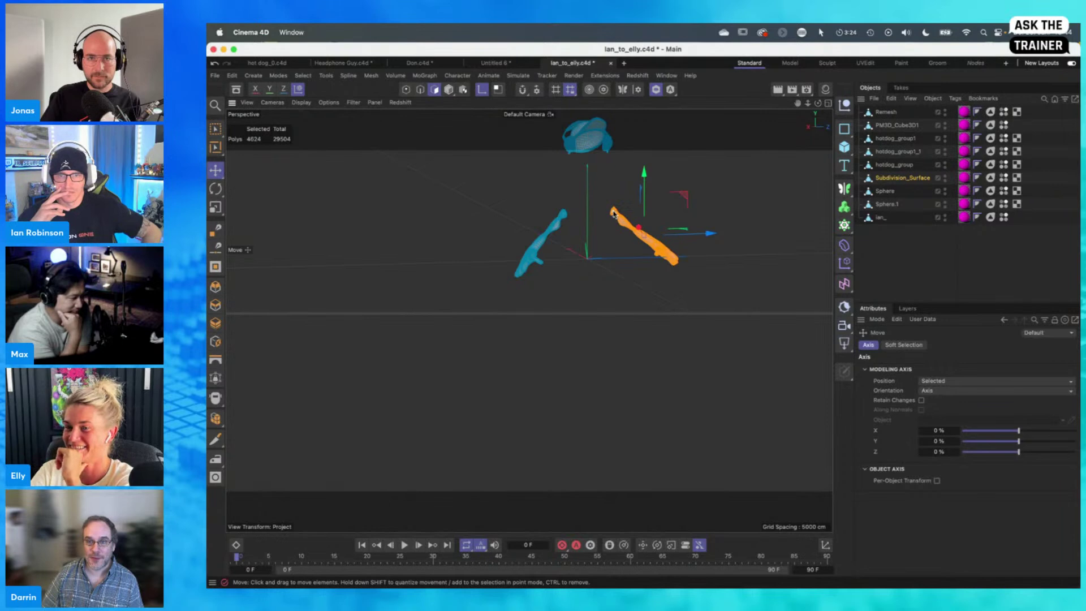
{"action": "middle_click", "coordinate": [613, 212]}
{"action": "key", "text": "r"}
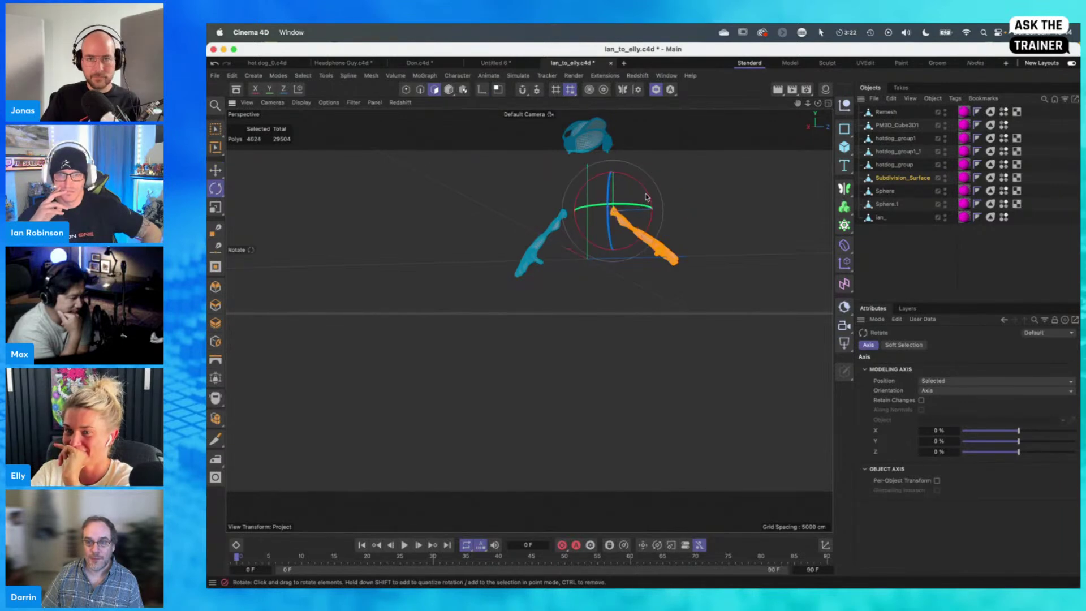
{"action": "left_click_drag", "start_coordinate": [647, 197], "coordinate": [643, 178]}
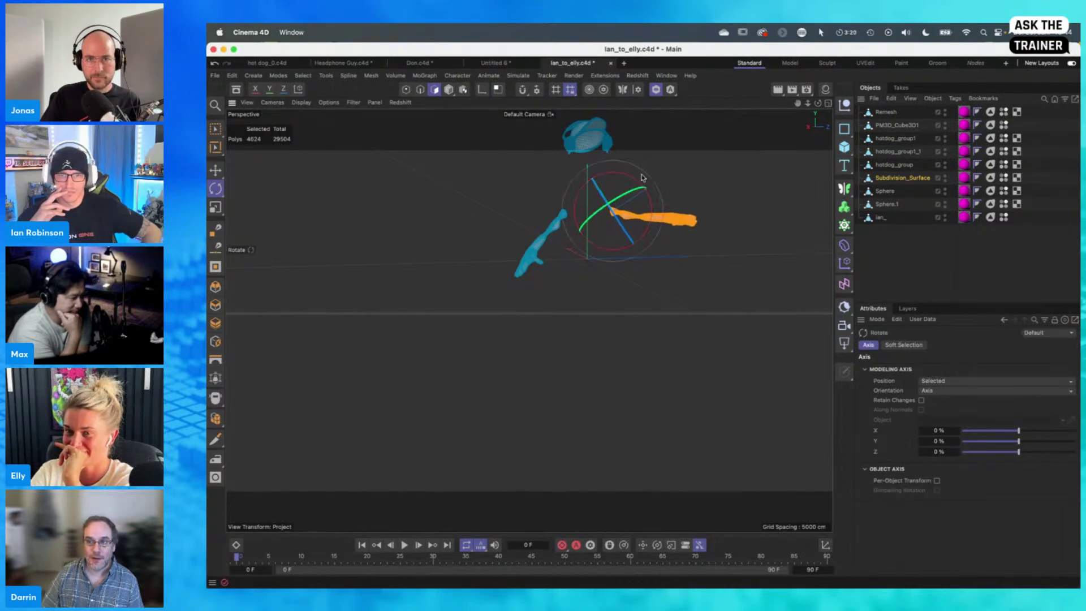
{"action": "left_click_drag", "start_coordinate": [629, 230], "coordinate": [618, 213]}
{"action": "left_click", "coordinate": [897, 263]}
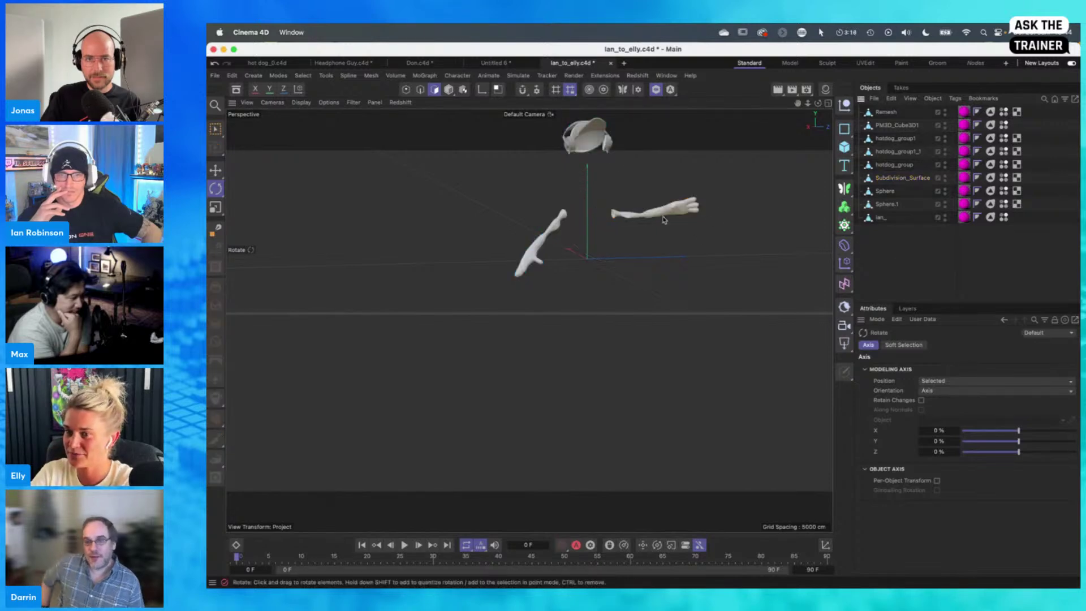
Select the polygons of both arms on Subdivision_Surface and store them as a polygon selection named arms
{"action": "left_click", "coordinate": [902, 179]}
{"action": "key", "text": "0"}
{"action": "left_click_drag", "start_coordinate": [484, 180], "coordinate": [709, 297]}
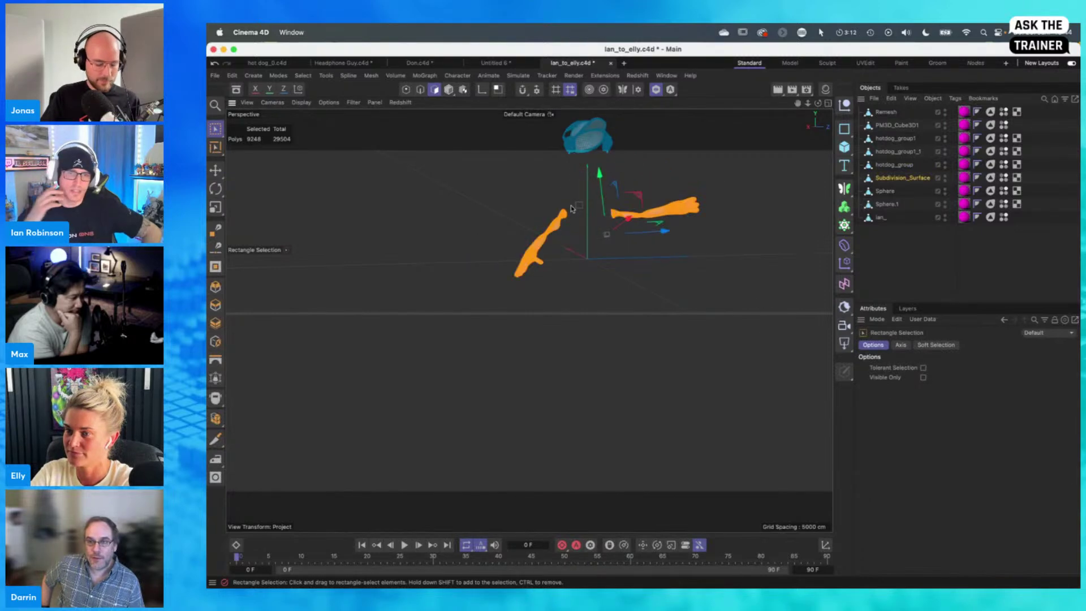
{"action": "key", "text": "v"}
{"action": "mouse_move", "coordinate": [598, 199]}
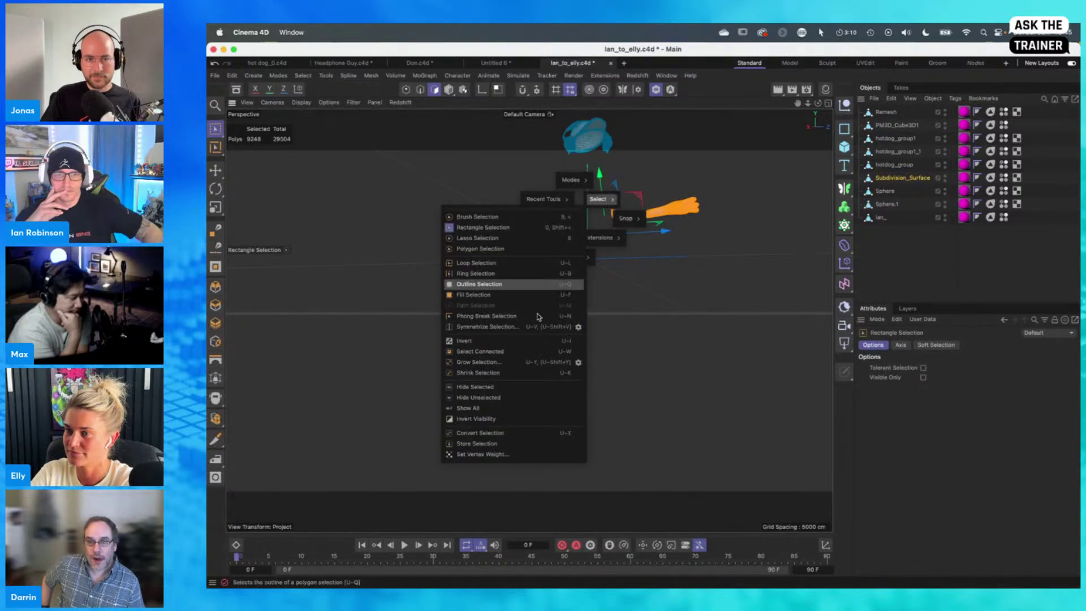
{"action": "left_click", "coordinate": [503, 444]}
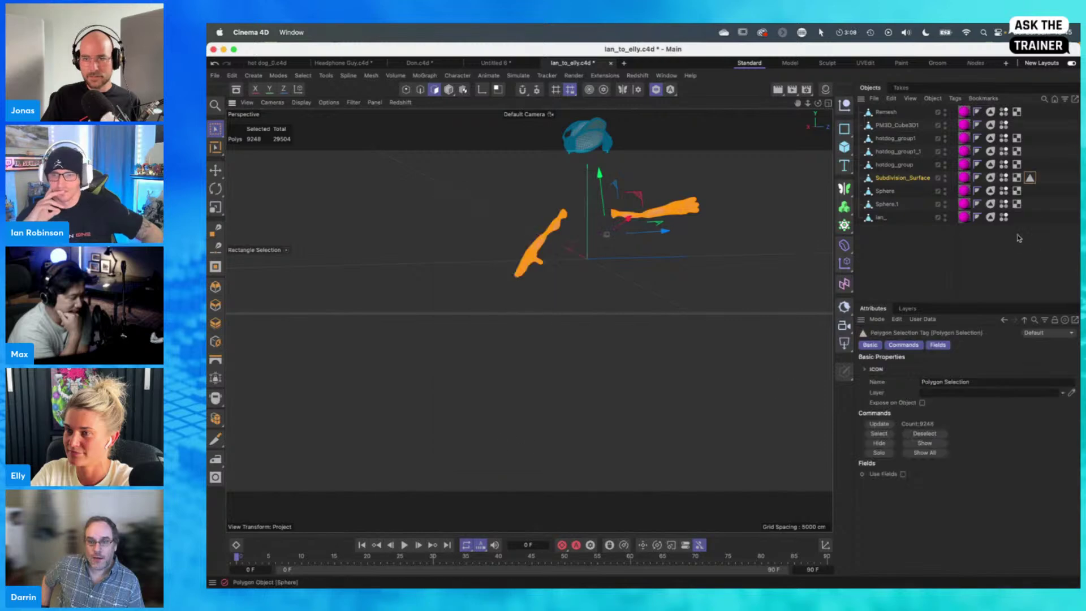
{"action": "left_click", "coordinate": [970, 382]}
{"action": "type", "text": "sel"}
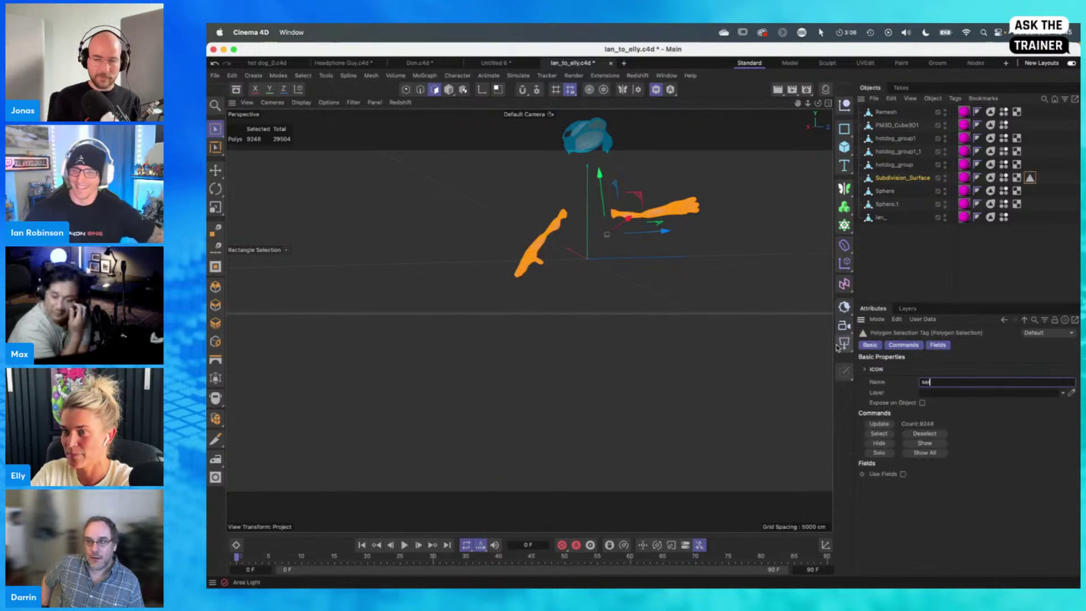
{"action": "key", "text": "BackSpace"}
{"action": "key", "text": "BackSpace"}
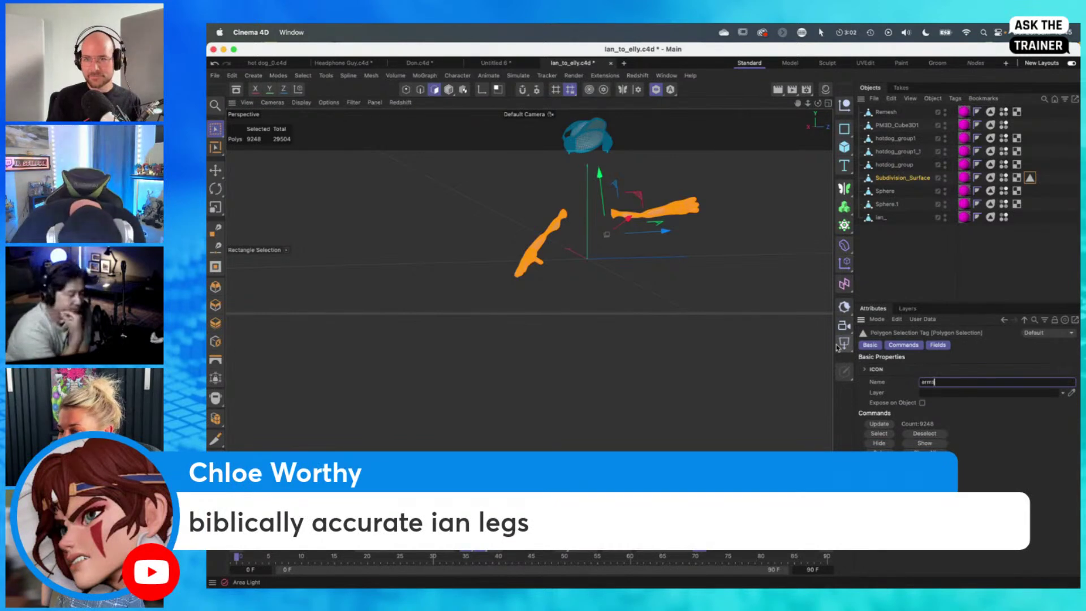
Store the cap's polygons on Subdivision_Surface as a polygon selection named hat, and end the object's isolation
{"action": "key", "text": "e"}
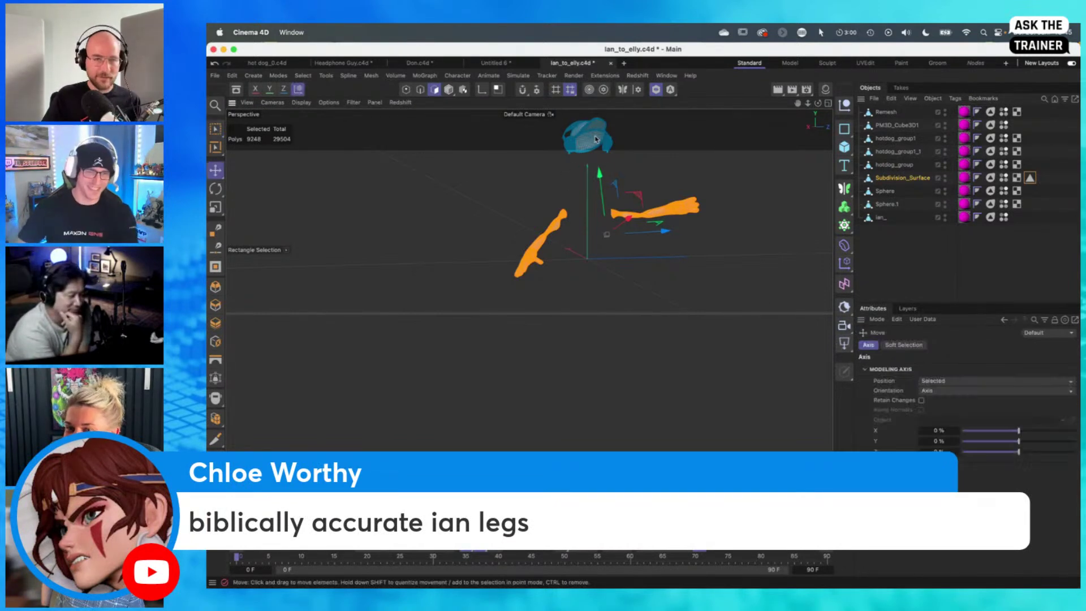
{"action": "left_click", "coordinate": [594, 132]}
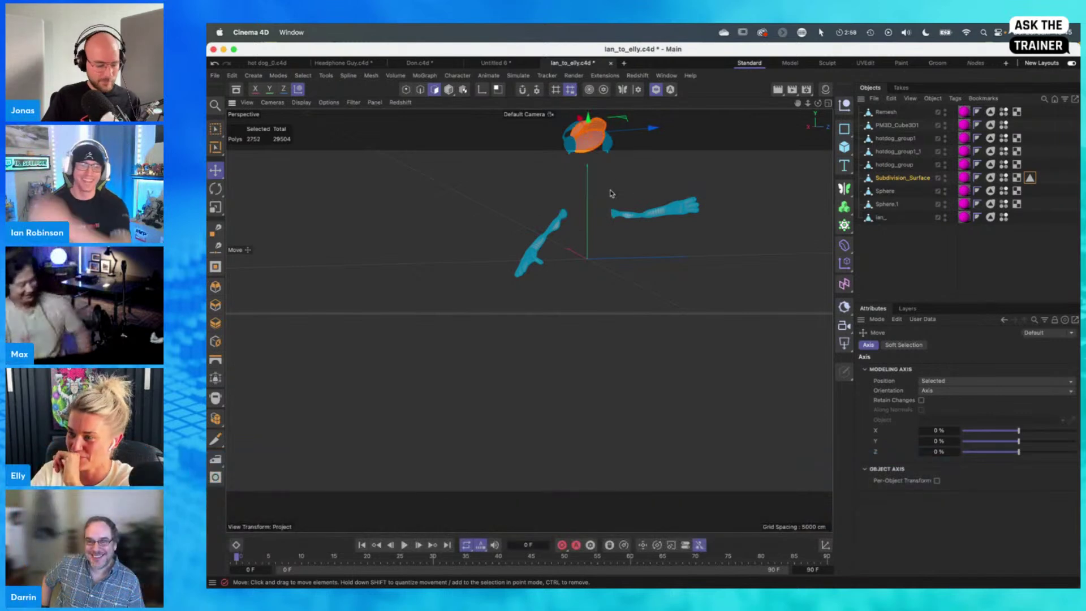
{"action": "key", "text": "v"}
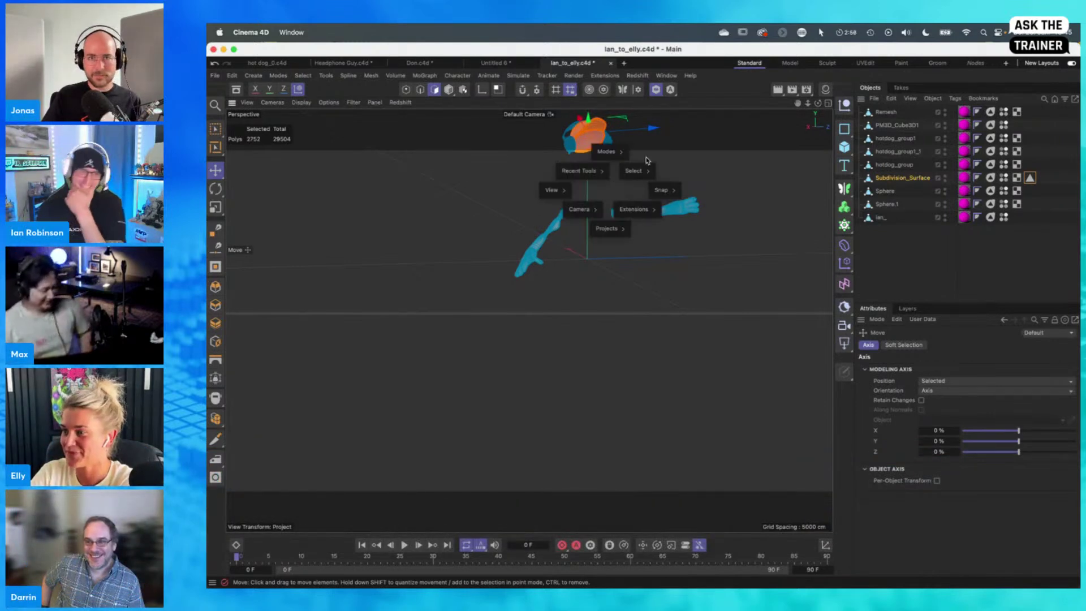
{"action": "mouse_move", "coordinate": [598, 226]}
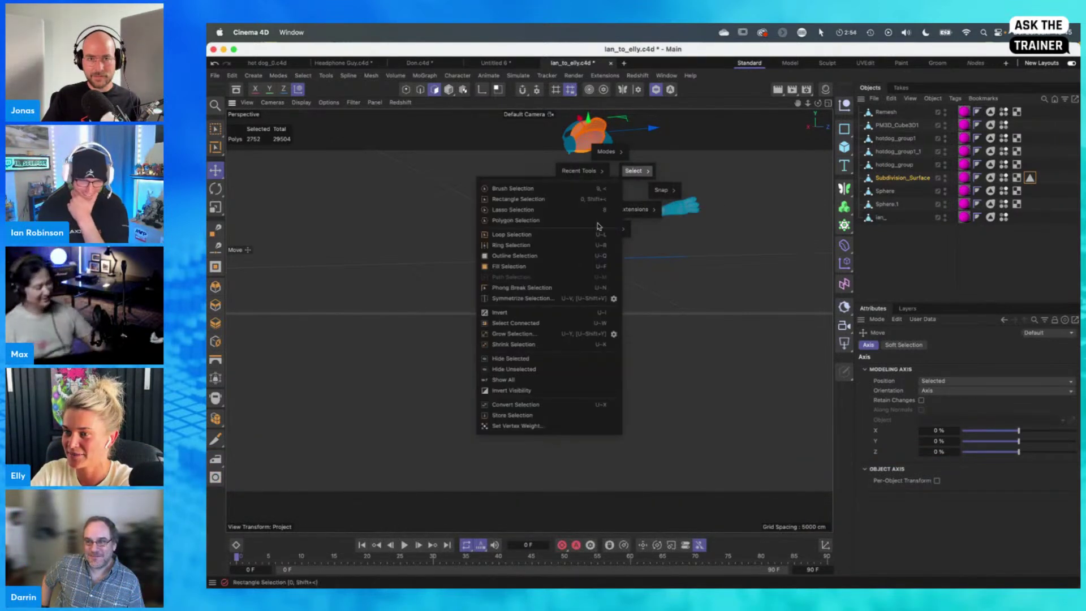
{"action": "left_click", "coordinate": [546, 415]}
{"action": "left_click", "coordinate": [984, 382]}
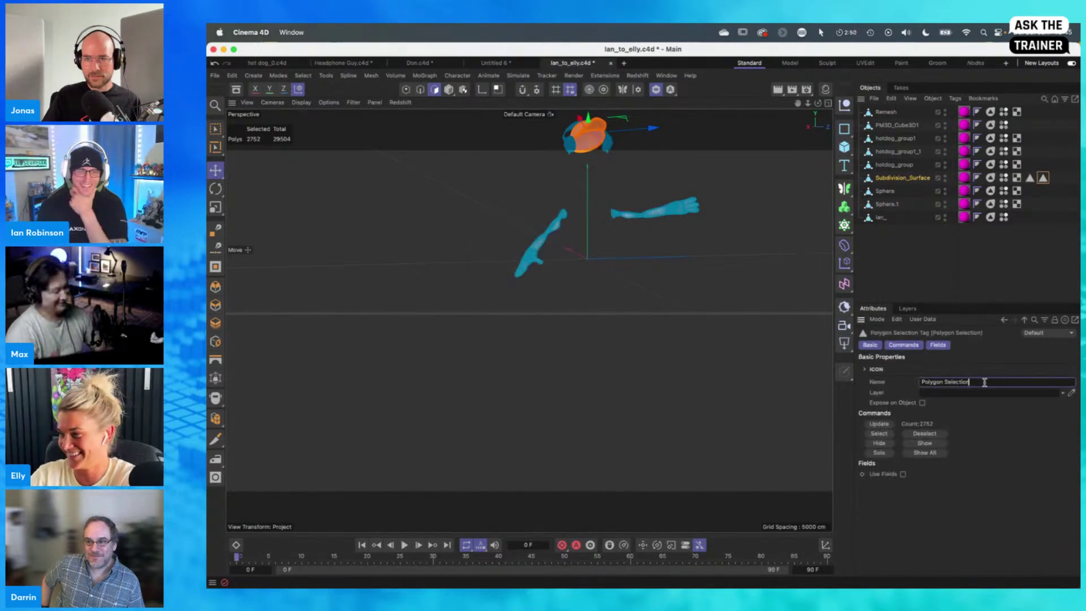
{"action": "left_click_drag", "start_coordinate": [985, 381], "coordinate": [798, 364]}
{"action": "key", "text": "Return"}
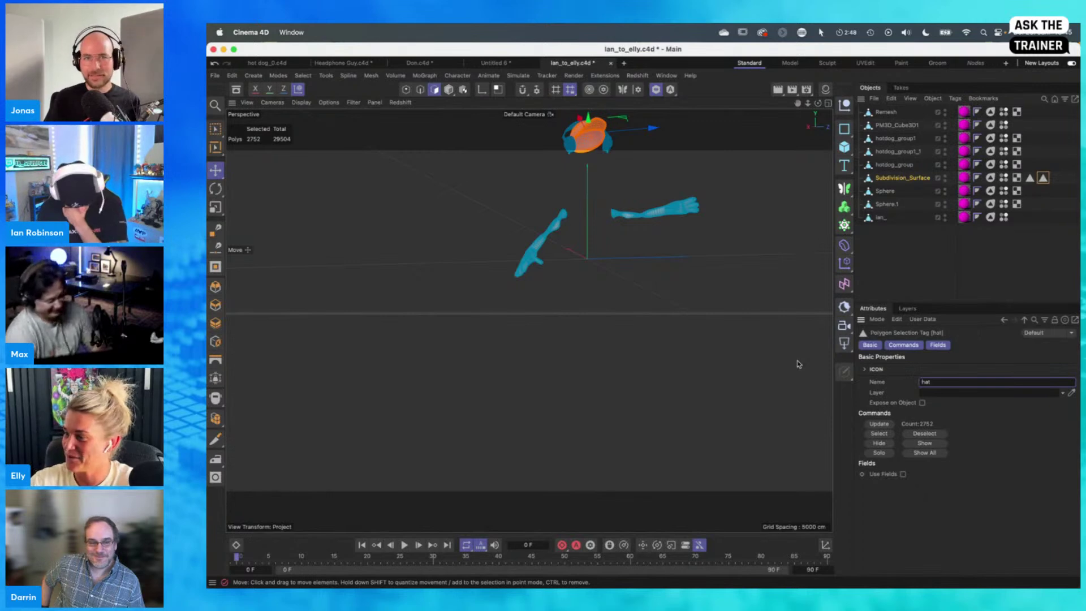
{"action": "left_click", "coordinate": [920, 273]}
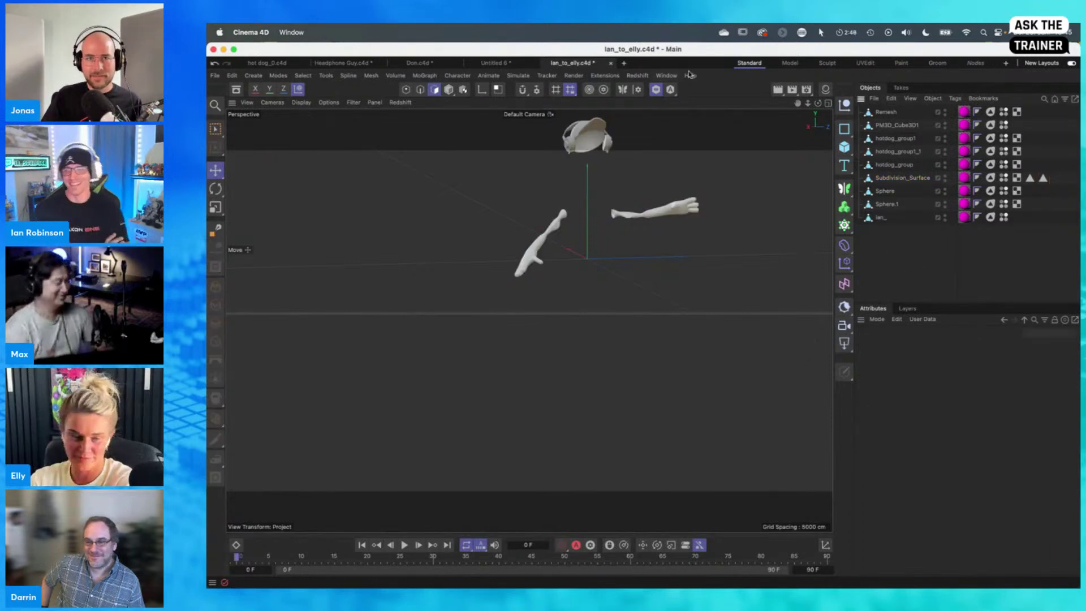
{"action": "left_click", "coordinate": [657, 91]}
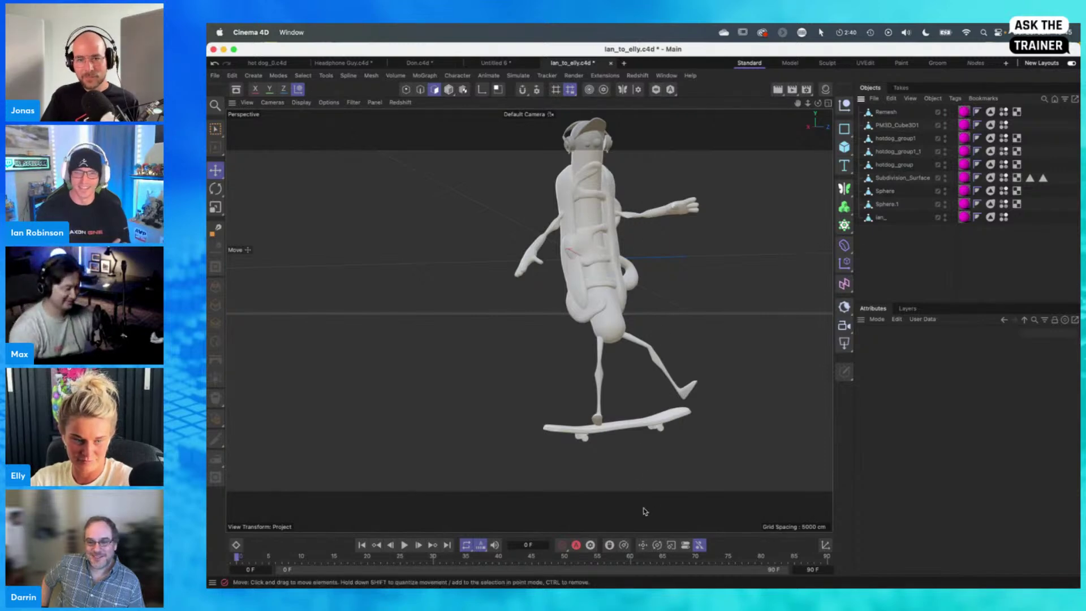
Select the skateboard in Model mode and center its axis on its own geometry
{"action": "left_click", "coordinate": [648, 432]}
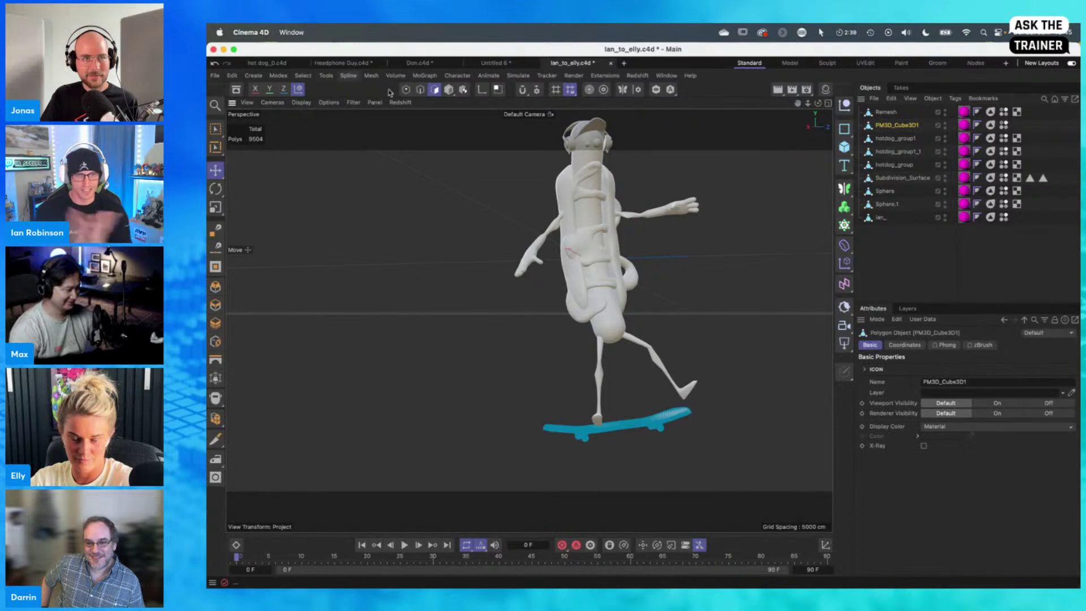
{"action": "left_click", "coordinate": [450, 89]}
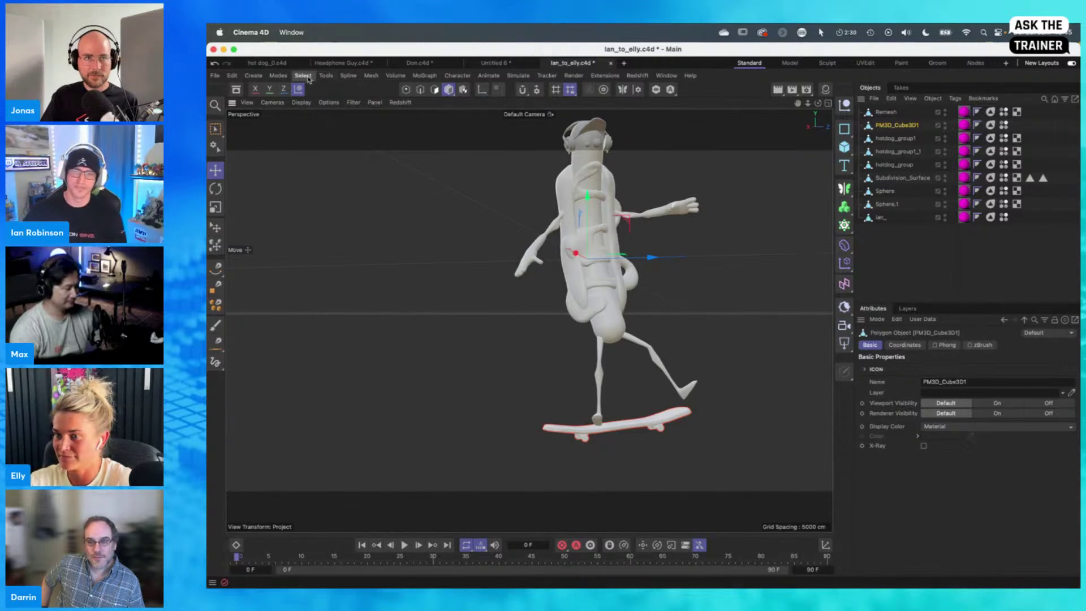
{"action": "left_click", "coordinate": [328, 77]}
{"action": "mouse_move", "coordinate": [374, 239]}
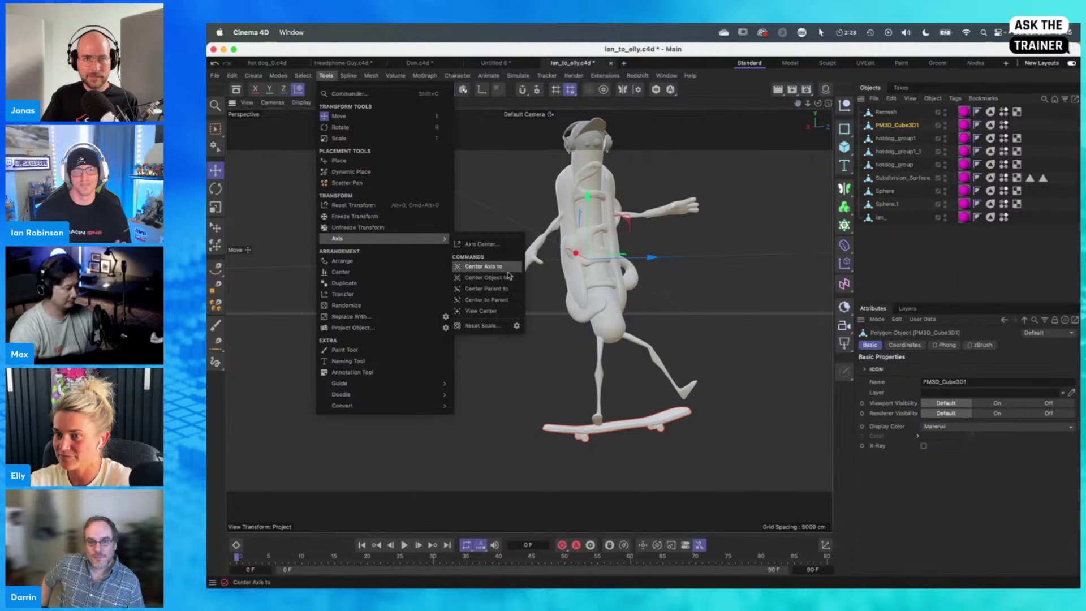
{"action": "left_click", "coordinate": [496, 276]}
Rotate the skateboard so its underside tips toward the camera, and move it below the feet as if mid-flip
{"action": "key", "text": "r"}
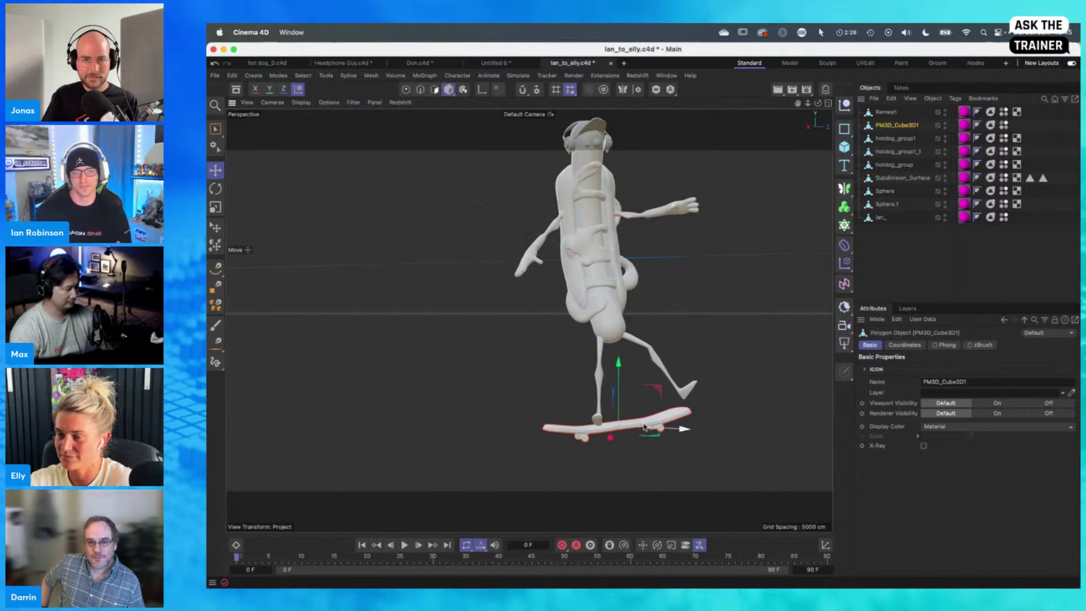
{"action": "left_click_drag", "start_coordinate": [639, 430], "coordinate": [603, 409]}
{"action": "left_click_drag", "start_coordinate": [638, 445], "coordinate": [656, 429]}
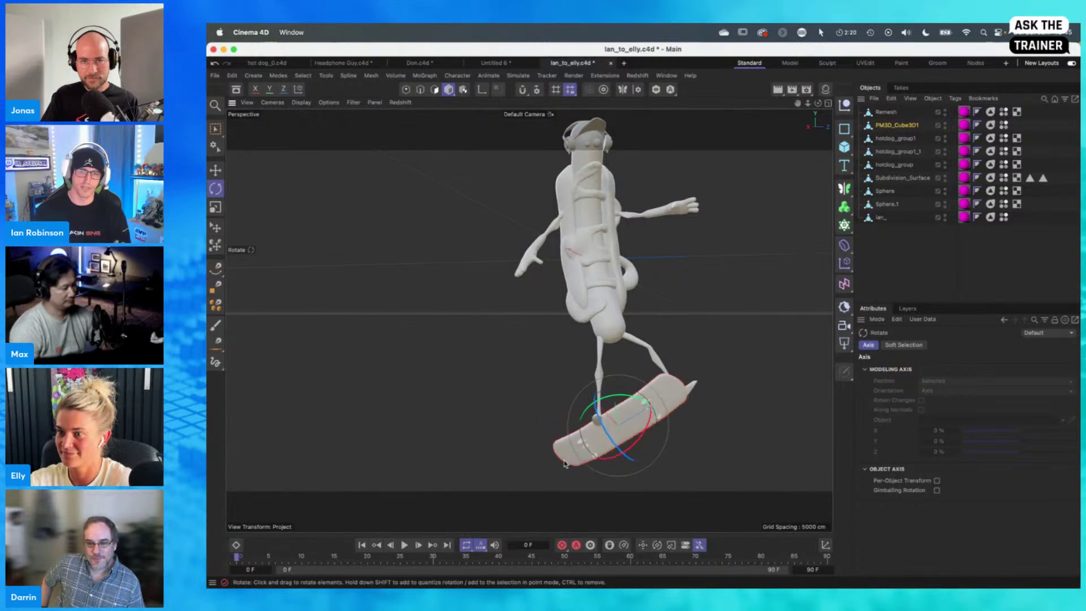
{"action": "key", "text": "e"}
{"action": "left_click_drag", "start_coordinate": [683, 471], "coordinate": [718, 483]}
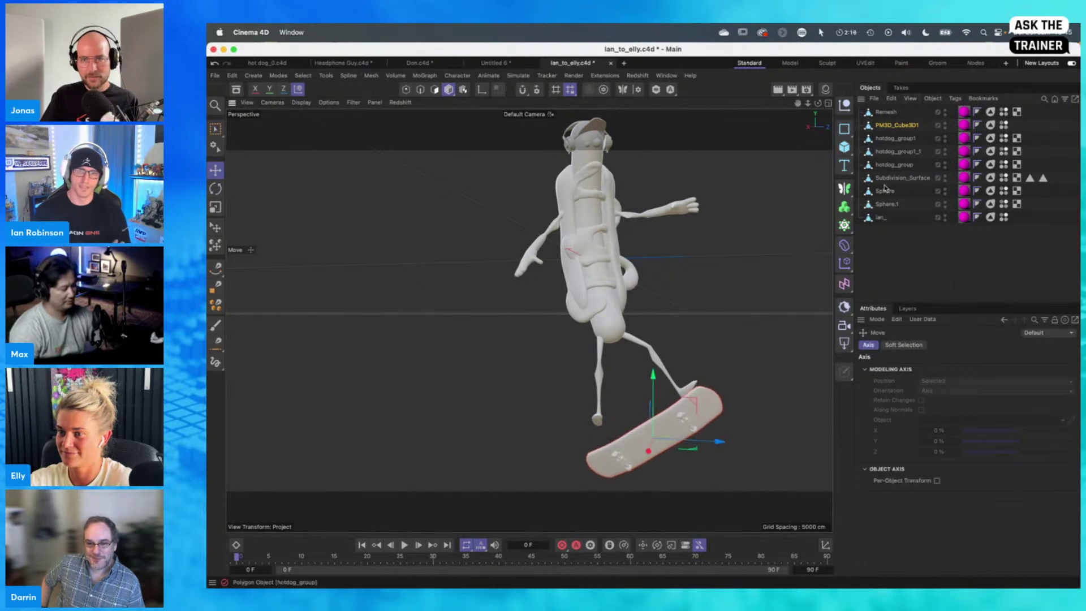
Isolate the legs object, select the left leg's polygons and rotate the leg upward about its hip
{"action": "left_click", "coordinate": [880, 219]}
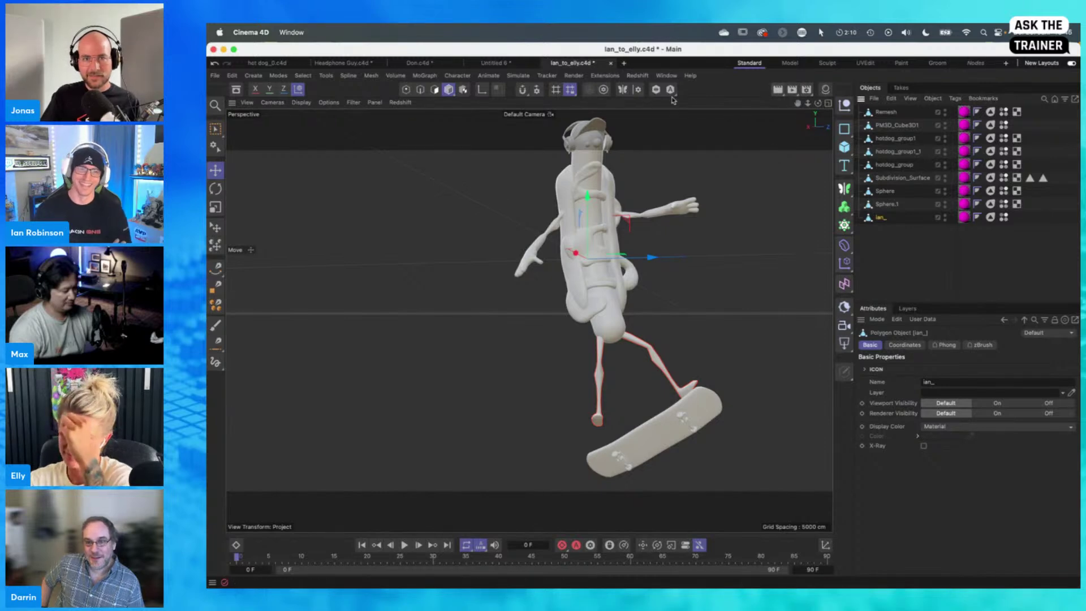
{"action": "left_click", "coordinate": [656, 89]}
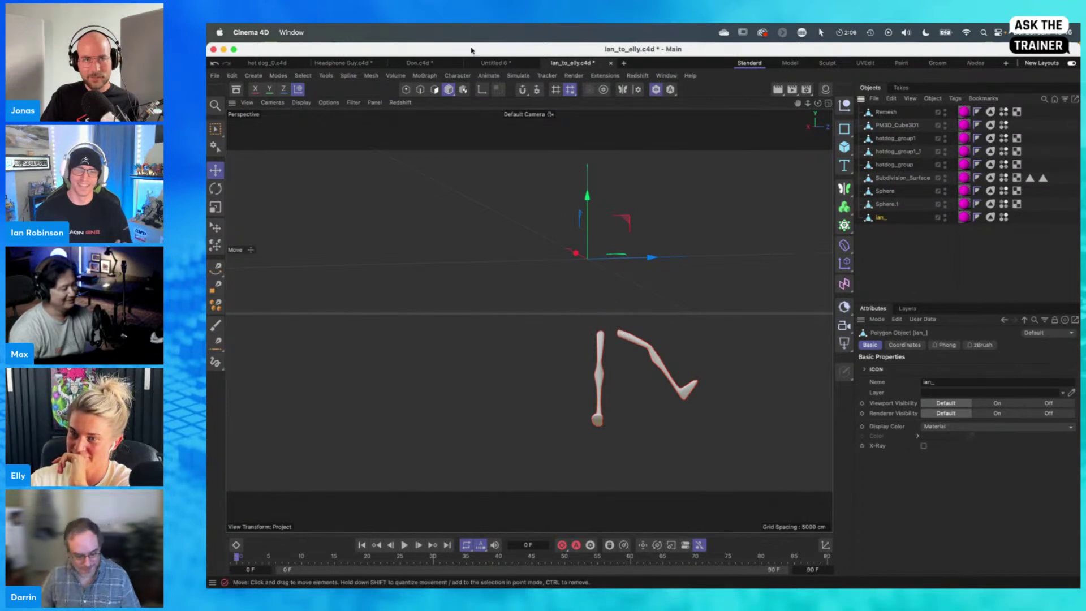
{"action": "left_click", "coordinate": [434, 89]}
{"action": "double_click", "coordinate": [628, 341]}
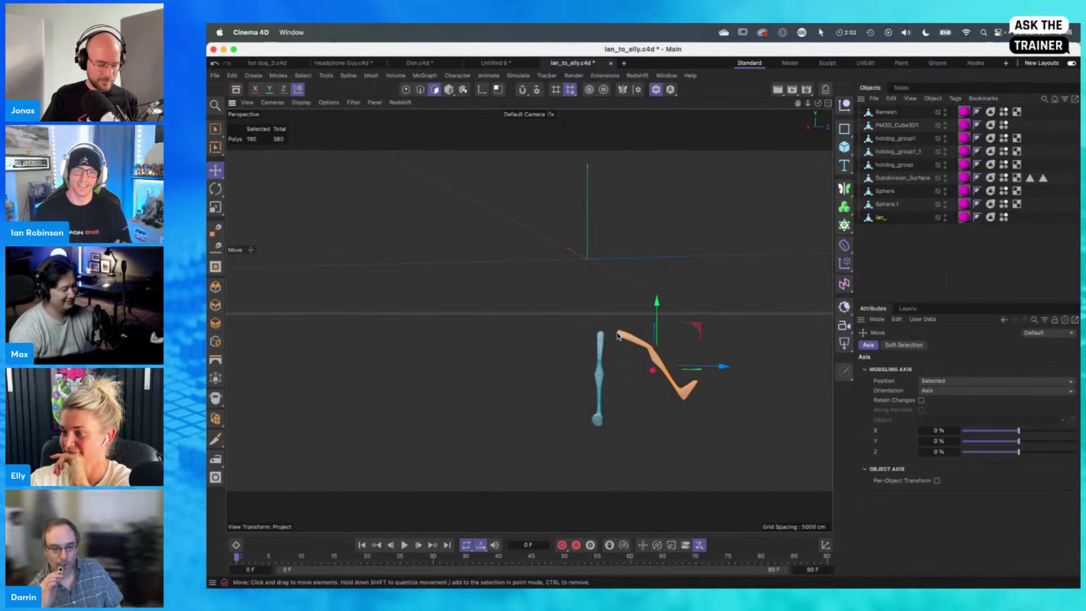
{"action": "key", "text": "r"}
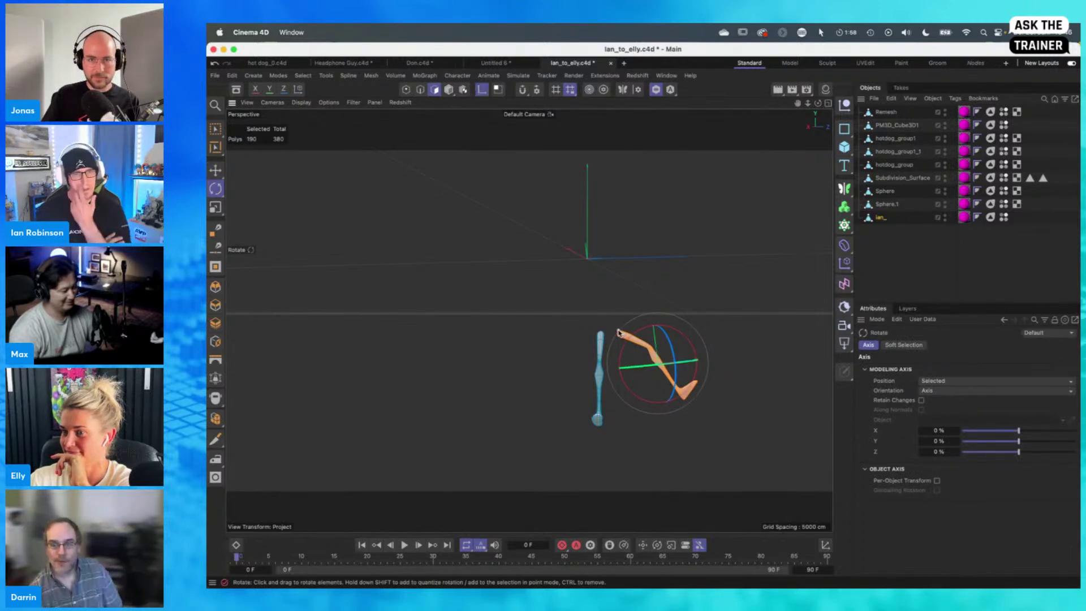
{"action": "middle_click", "coordinate": [618, 331]}
{"action": "left_click_drag", "start_coordinate": [672, 300], "coordinate": [673, 278]}
Rotate the left leg's lower part downward about the knee to bend it, and end the legs' isolation
{"action": "key", "text": "0"}
{"action": "left_click_drag", "start_coordinate": [751, 297], "coordinate": [656, 384]}
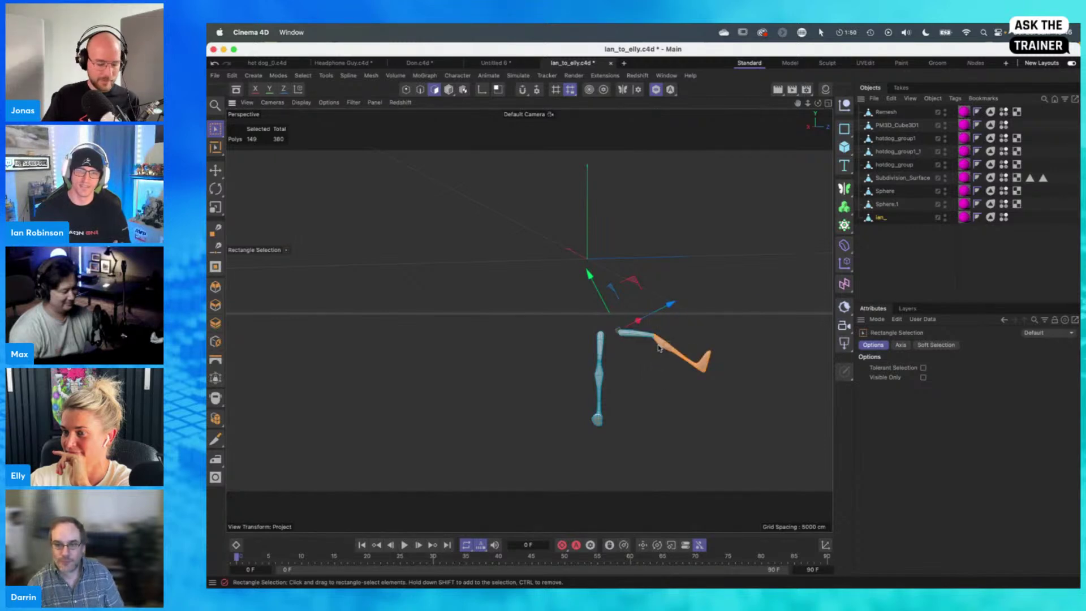
{"action": "key", "text": "l"}
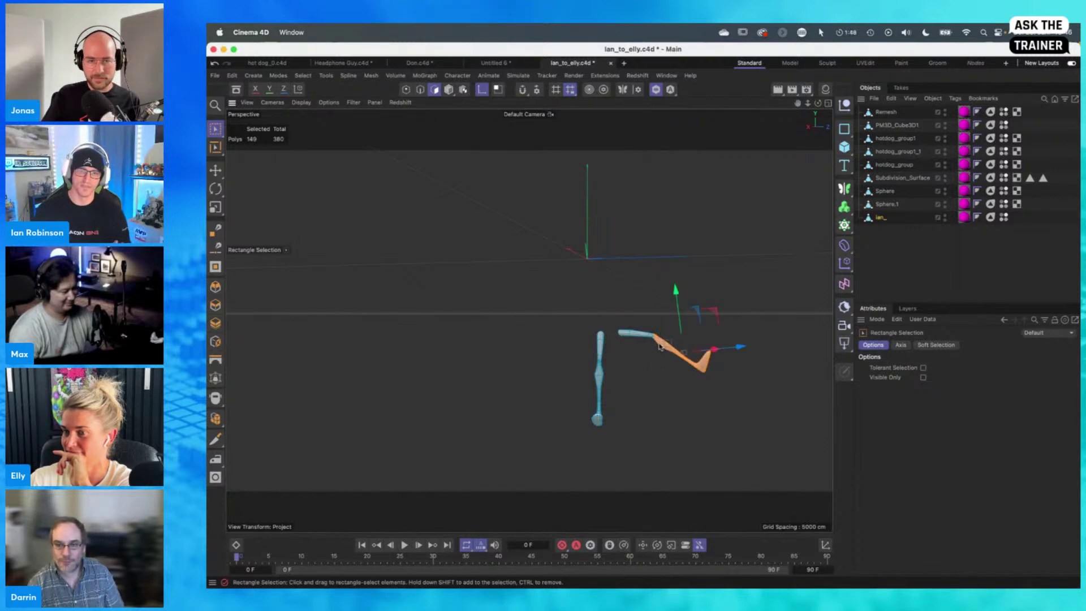
{"action": "key", "text": "r"}
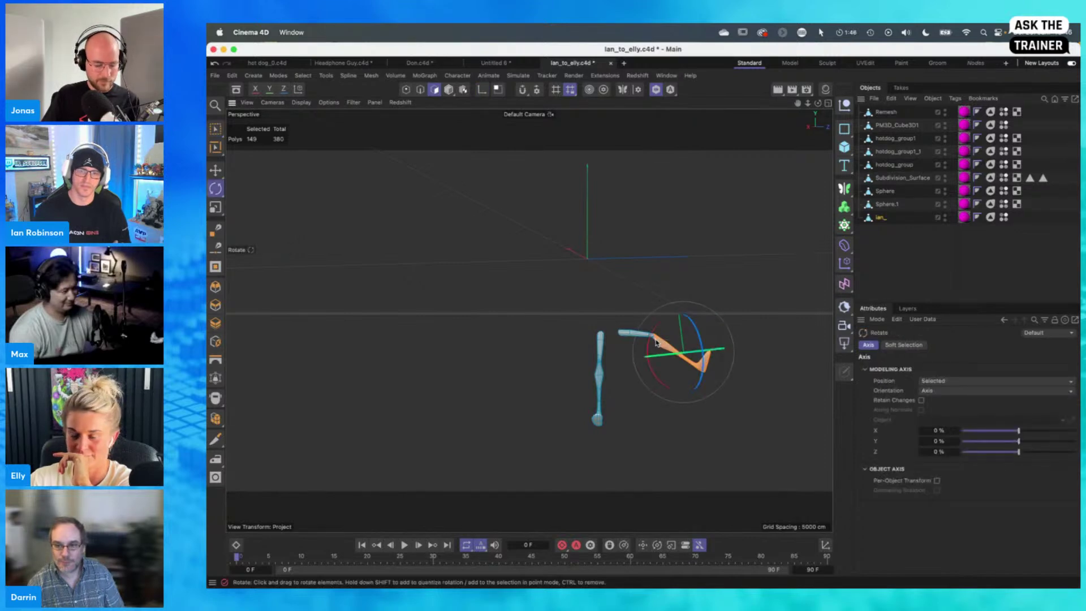
{"action": "key", "text": "l"}
{"action": "left_click", "coordinate": [654, 338]}
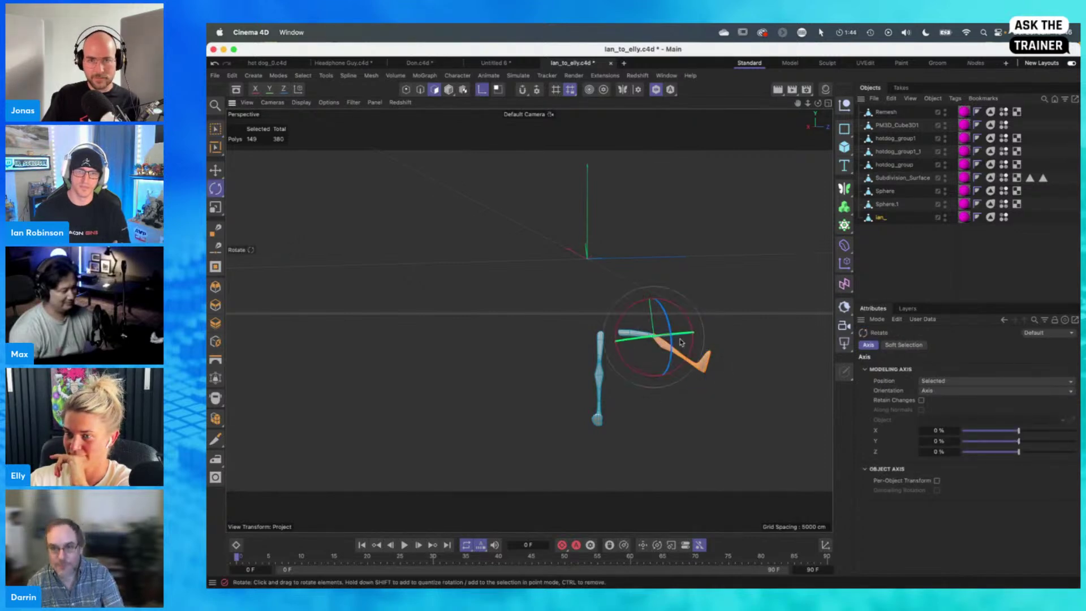
{"action": "key", "text": "l"}
{"action": "left_click_drag", "start_coordinate": [730, 319], "coordinate": [734, 358]}
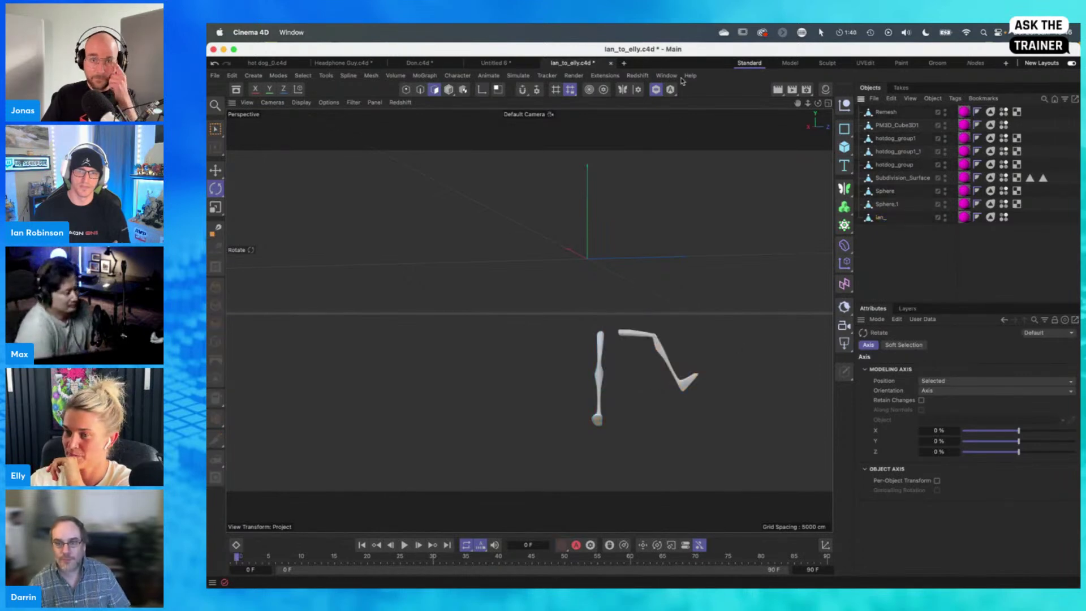
{"action": "left_click", "coordinate": [656, 89]}
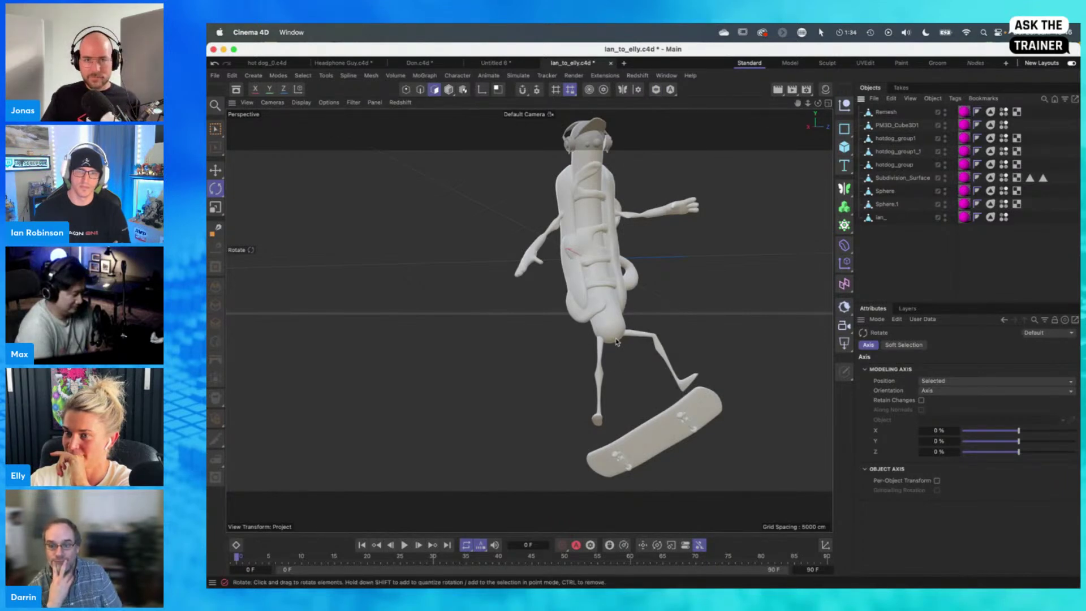
Select the skateboard in Model mode and move it closer to the character's raised foot
{"action": "left_click_drag", "start_coordinate": [616, 341], "coordinate": [475, 339], "text": "alt"}
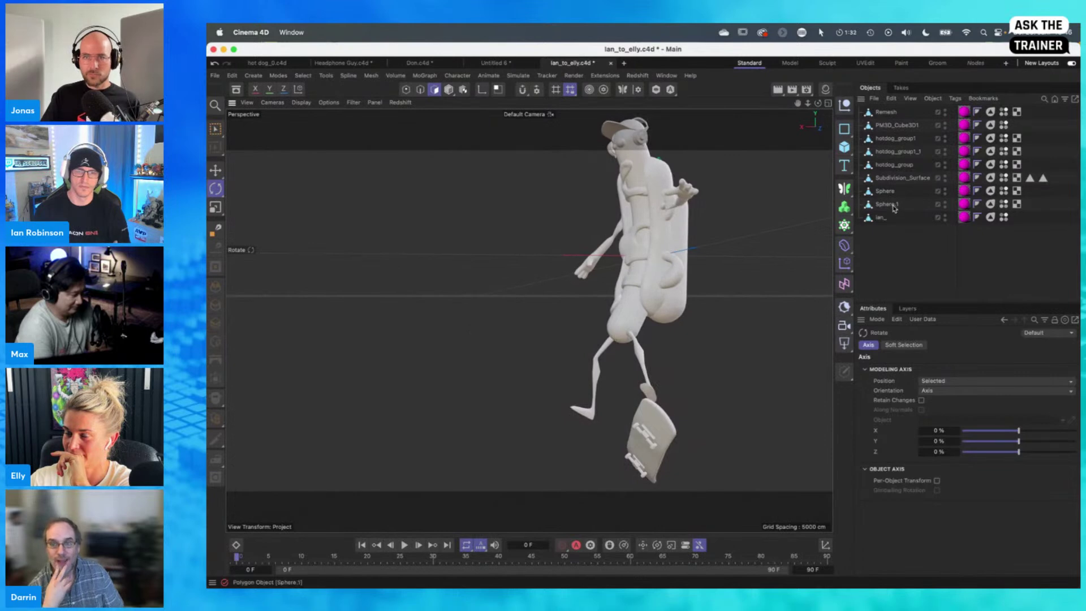
{"action": "left_click", "coordinate": [656, 465]}
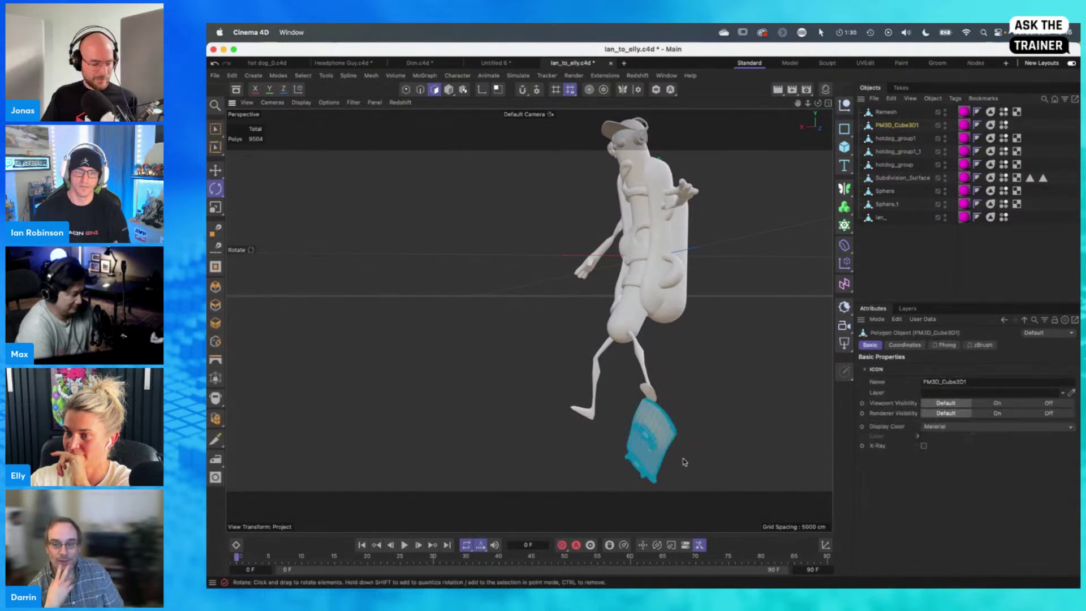
{"action": "left_click", "coordinate": [449, 90]}
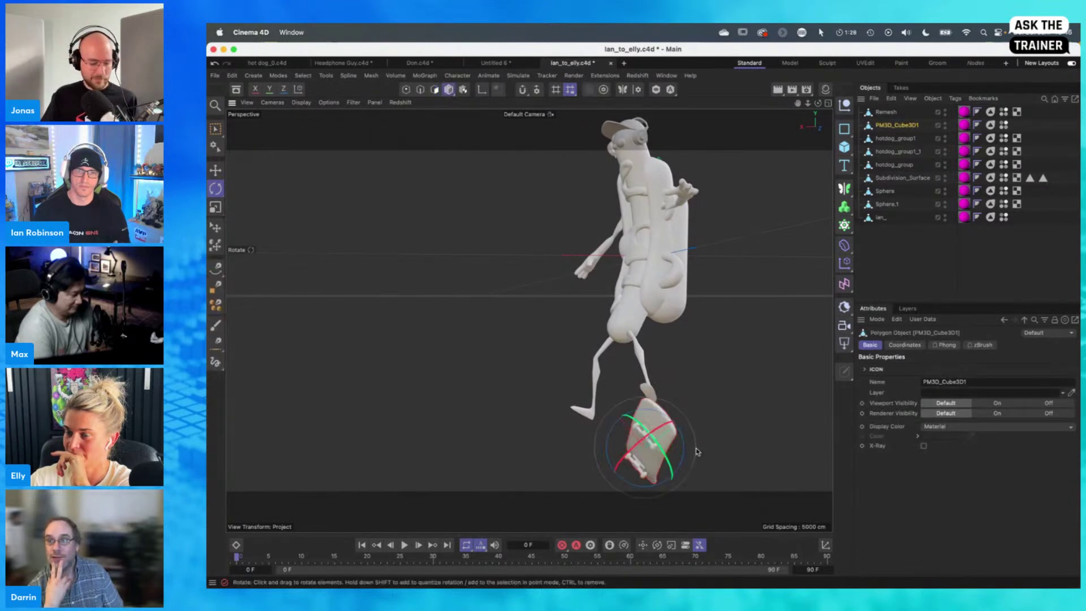
{"action": "key", "text": "e"}
{"action": "left_click_drag", "start_coordinate": [702, 453], "coordinate": [726, 361]}
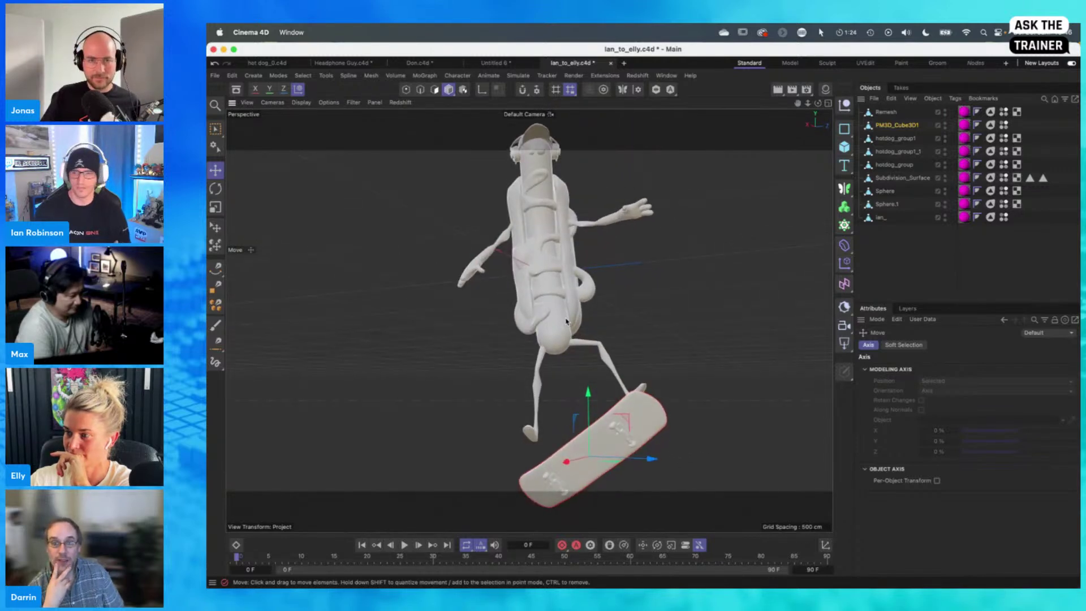
{"action": "middle_click_drag", "start_coordinate": [567, 321], "coordinate": [561, 303], "text": "alt"}
{"action": "left_click_drag", "start_coordinate": [527, 318], "coordinate": [491, 317], "text": "alt"}
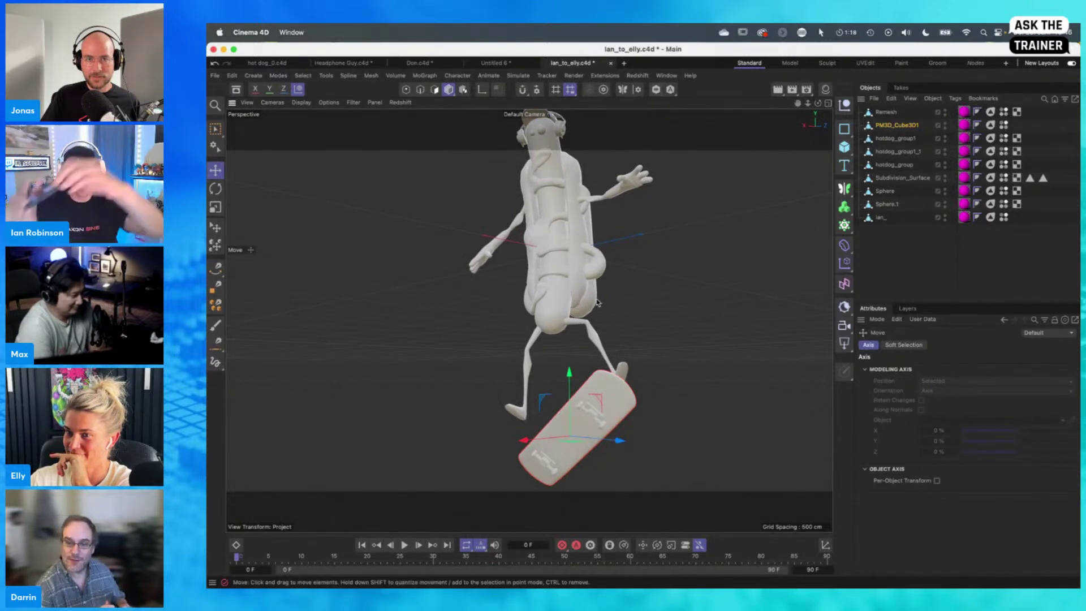
{"action": "scroll", "coordinate": [588, 283], "scroll_direction": "down", "scroll_amount": 3}
{"action": "left_click_drag", "start_coordinate": [566, 314], "coordinate": [611, 283], "text": "alt"}
{"action": "left_click", "coordinate": [657, 90]}
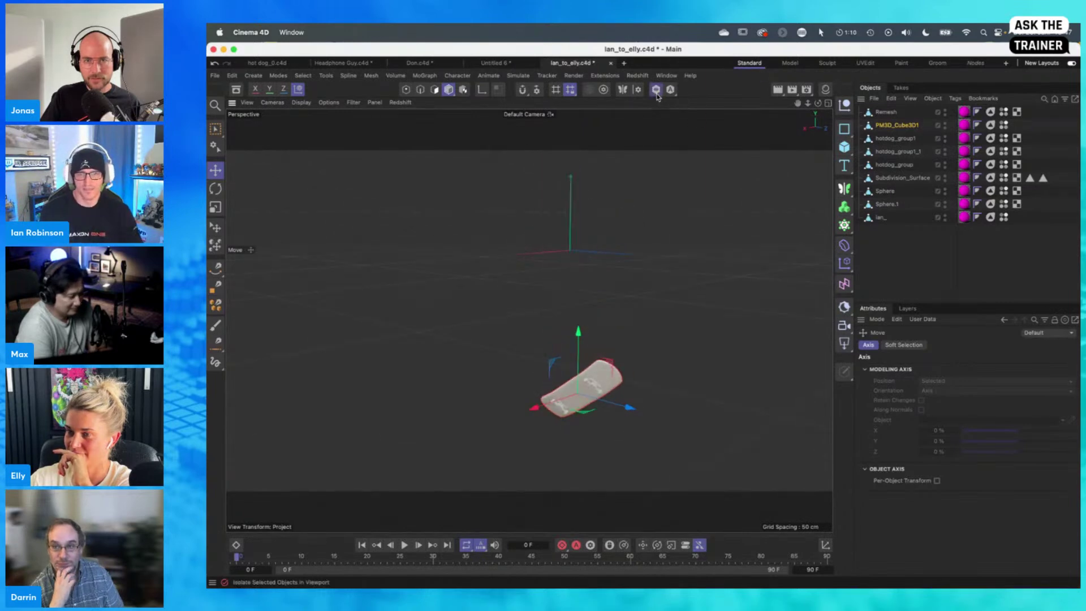
{"action": "left_click", "coordinate": [657, 89]}
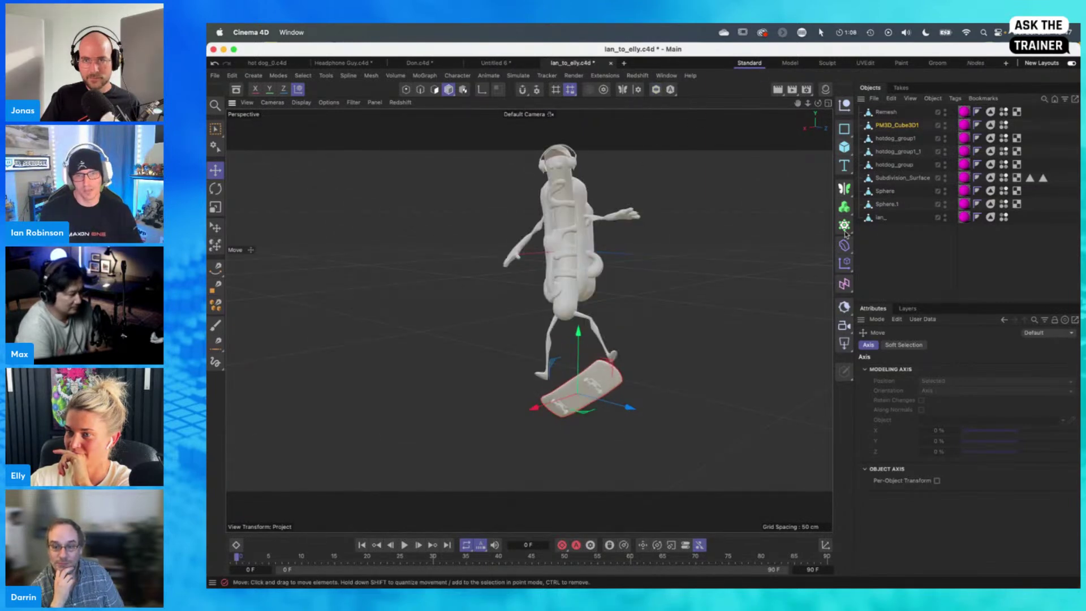
Select all the character and skateboard objects and raise them together above the ground plane
{"action": "left_click", "coordinate": [878, 217]}
{"action": "left_click_drag", "start_coordinate": [529, 336], "coordinate": [610, 291], "text": "alt"}
{"action": "left_click_drag", "start_coordinate": [925, 244], "coordinate": [875, 110]}
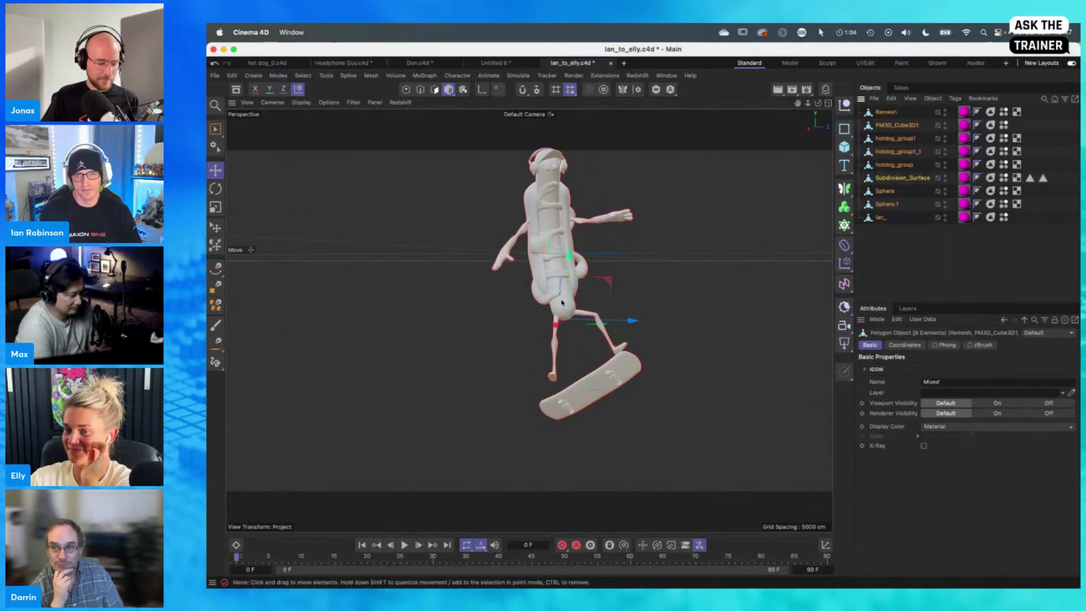
{"action": "left_click_drag", "start_coordinate": [567, 270], "coordinate": [570, 224]}
{"action": "right_click_drag", "start_coordinate": [539, 291], "coordinate": [555, 254], "text": "alt"}
{"action": "left_click_drag", "start_coordinate": [555, 254], "coordinate": [528, 320], "text": "alt"}
{"action": "middle_click_drag", "start_coordinate": [597, 223], "coordinate": [571, 300], "text": "alt"}
{"action": "left_click_drag", "start_coordinate": [571, 300], "coordinate": [588, 320], "text": "alt"}
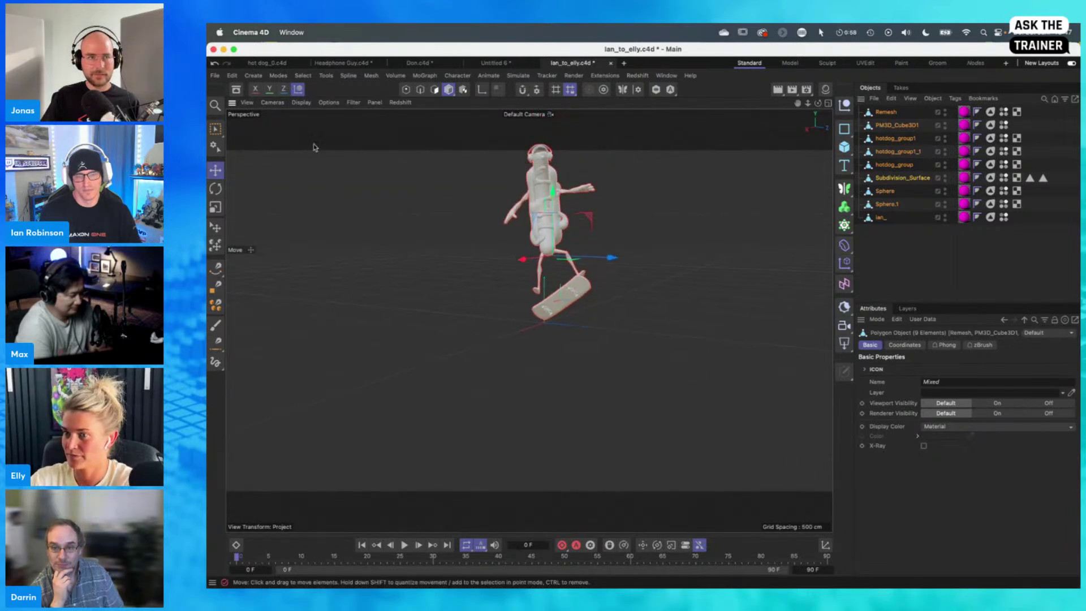
Try adding a Backdrop primitive beneath the character and delete it
{"action": "key", "text": "shift+c"}
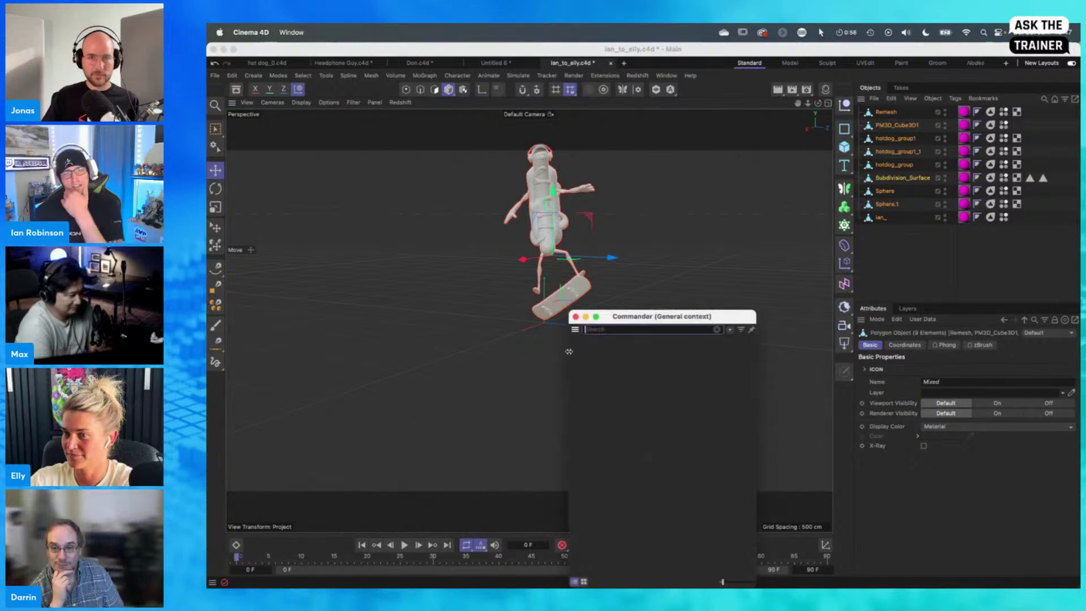
{"action": "type", "text": "backdrop"}
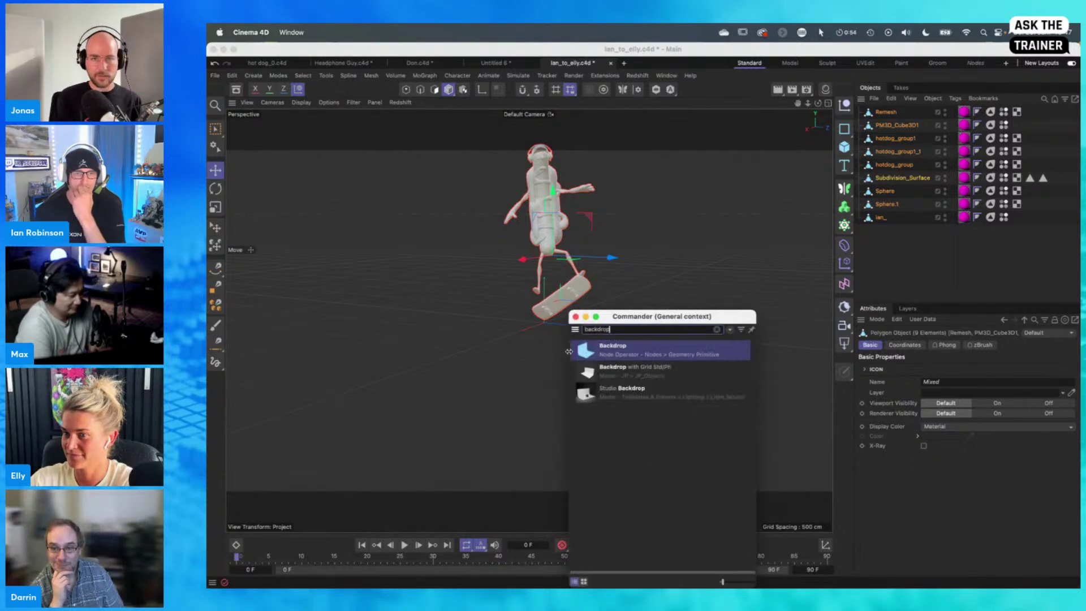
{"action": "left_click", "coordinate": [617, 354]}
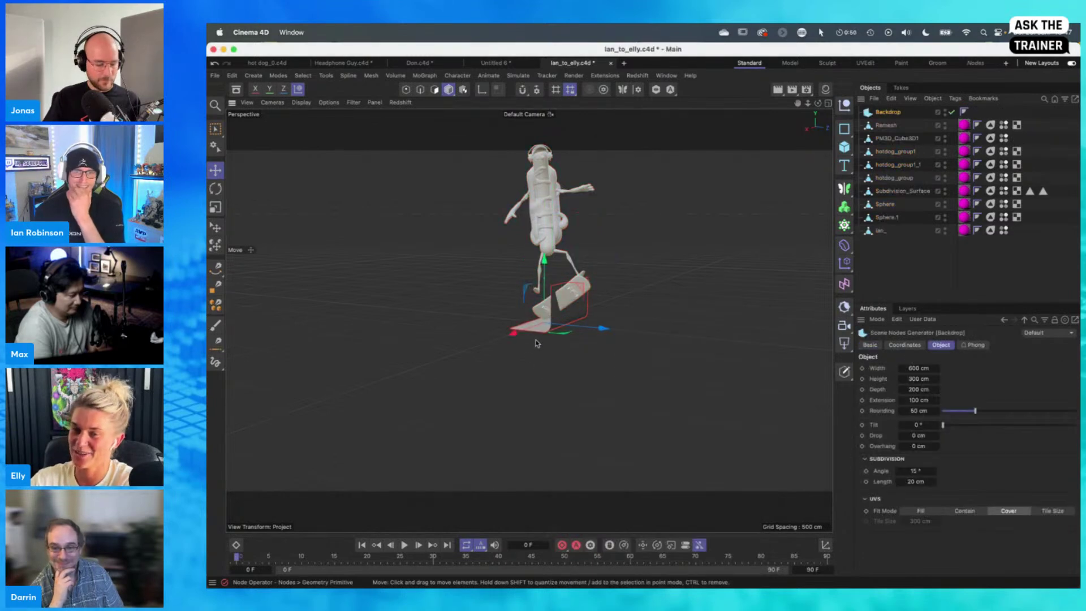
{"action": "key", "text": "r"}
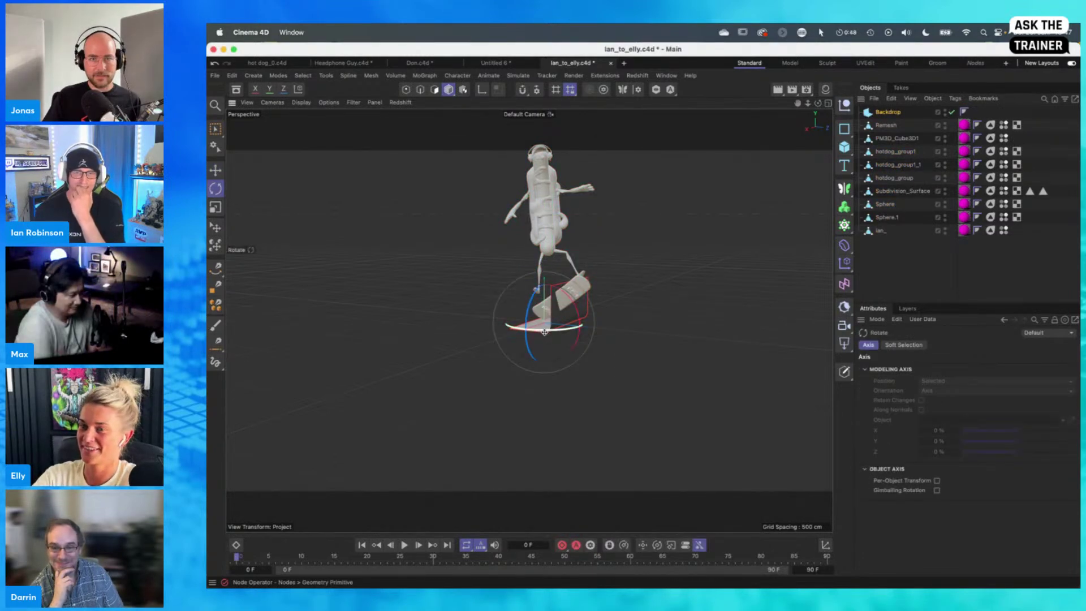
{"action": "left_click", "coordinate": [888, 112]}
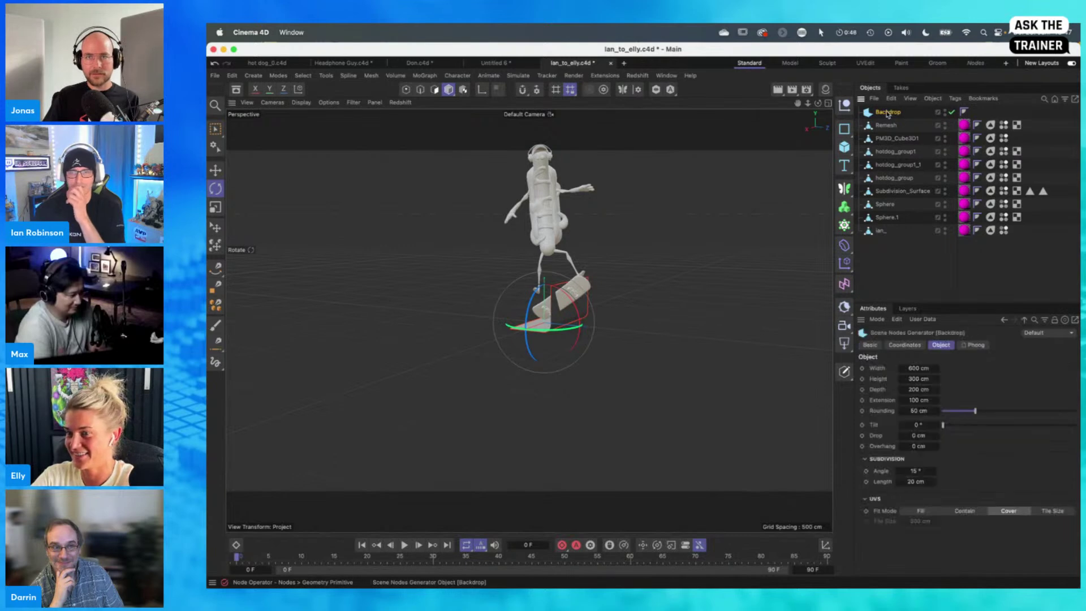
{"action": "key", "text": "Delete"}
{"action": "left_click", "coordinate": [236, 89]}
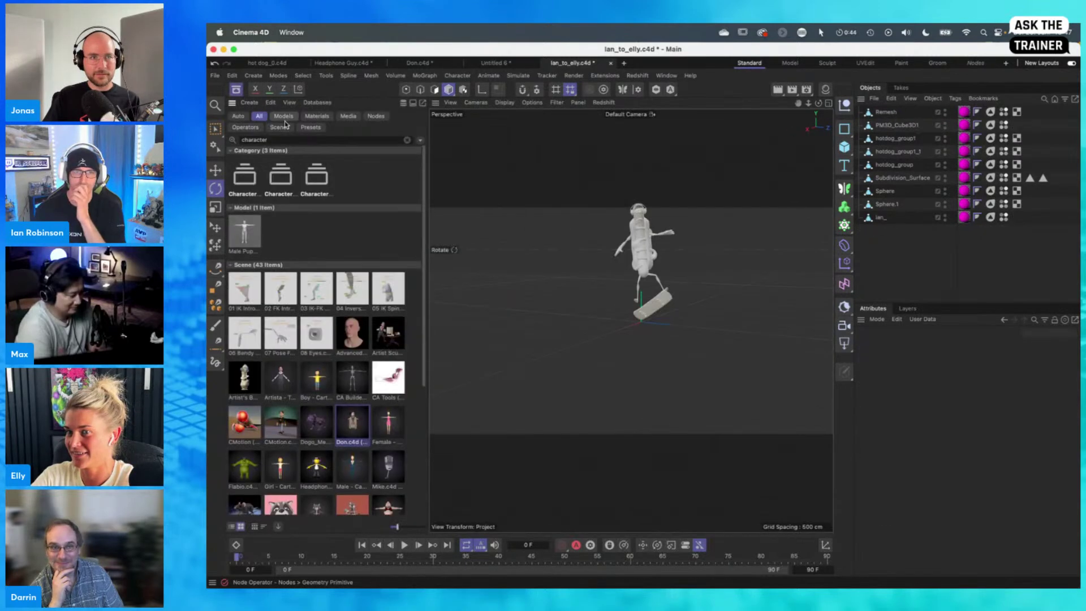
{"action": "left_click", "coordinate": [236, 89]}
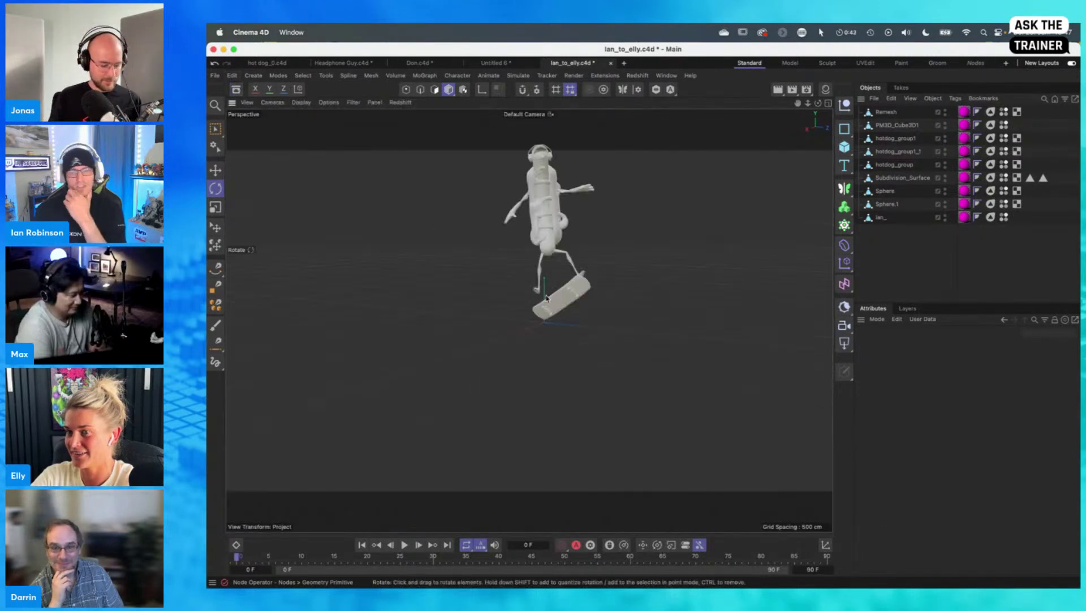
Add a Stairs primitive, rotate it about the vertical axis and slide it under the skateboard
{"action": "key", "text": "t"}
{"action": "key", "text": "shift+c"}
{"action": "type", "text": "stair"}
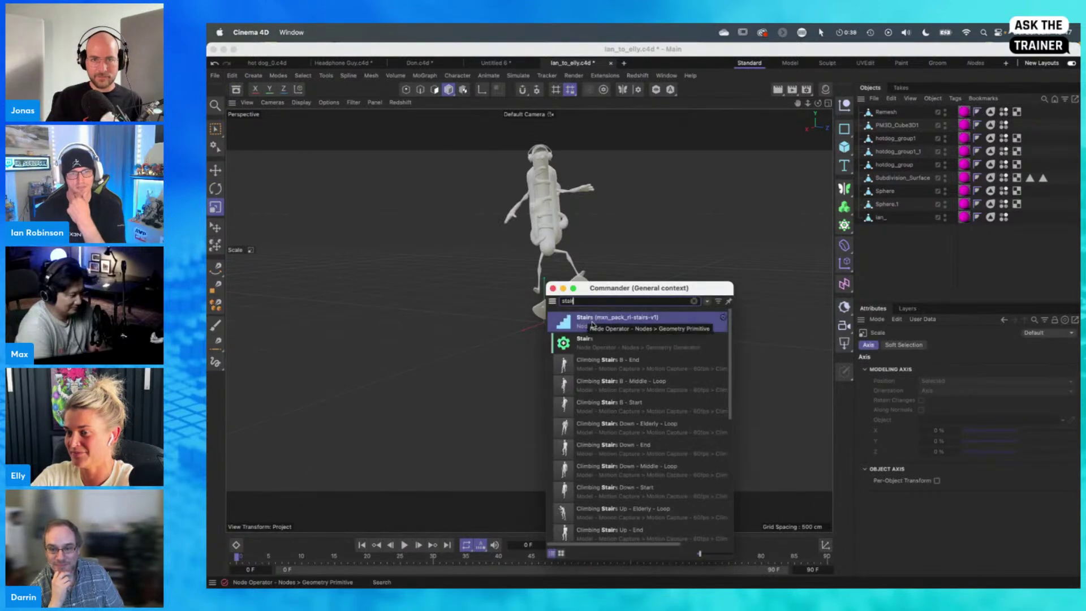
{"action": "double_click", "coordinate": [573, 324]}
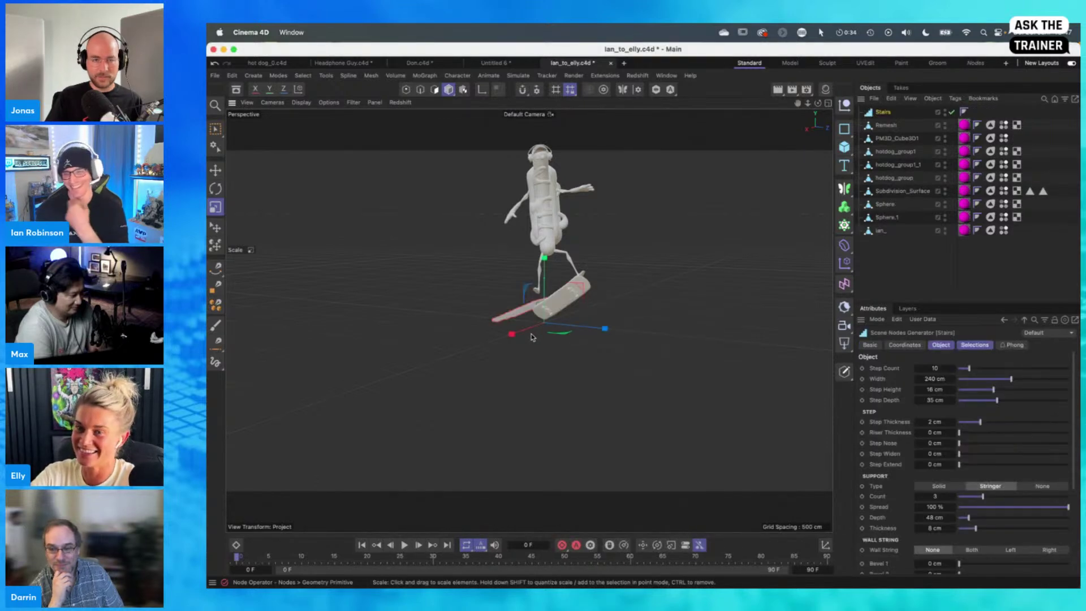
{"action": "key", "text": "r"}
{"action": "left_click_drag", "start_coordinate": [551, 331], "coordinate": [659, 307]}
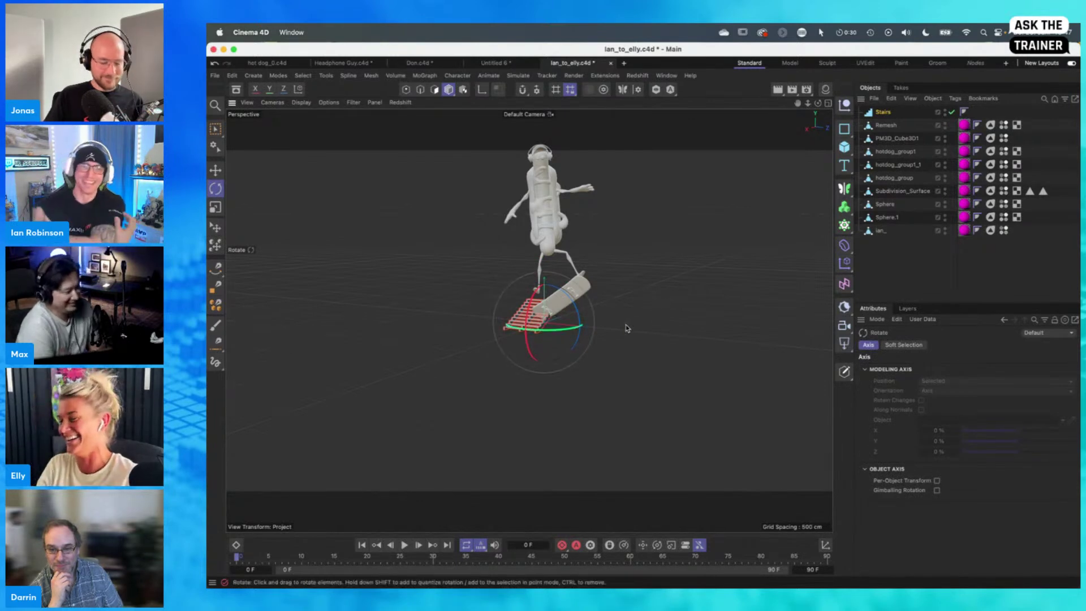
{"action": "key", "text": "e"}
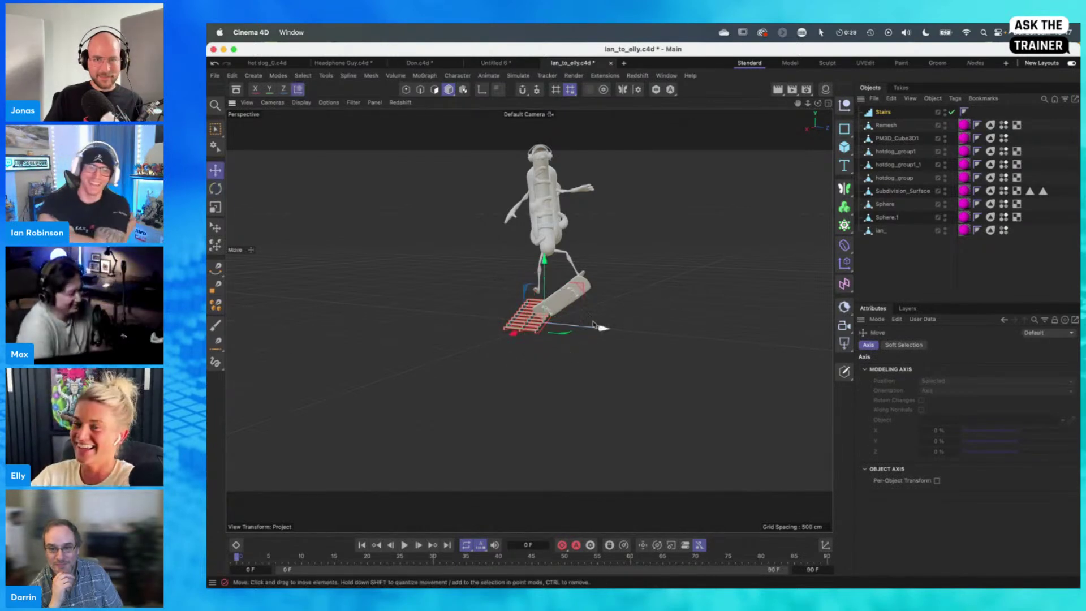
{"action": "left_click_drag", "start_coordinate": [603, 330], "coordinate": [621, 343]}
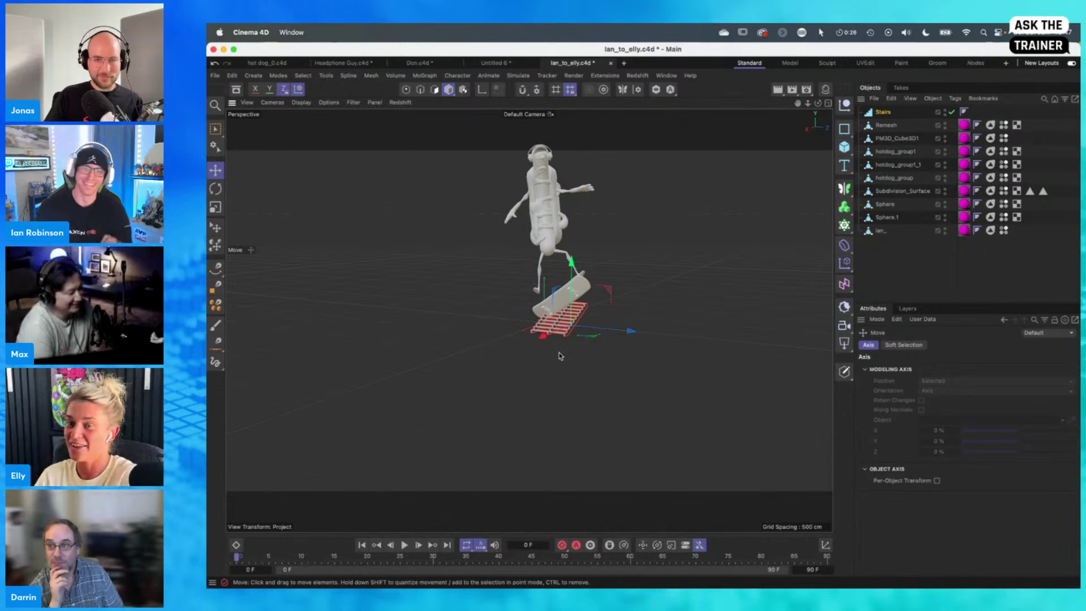
Select all the character and skateboard objects, scale them down relative to the stairs, and lower them onto the steps
{"action": "key", "text": "t"}
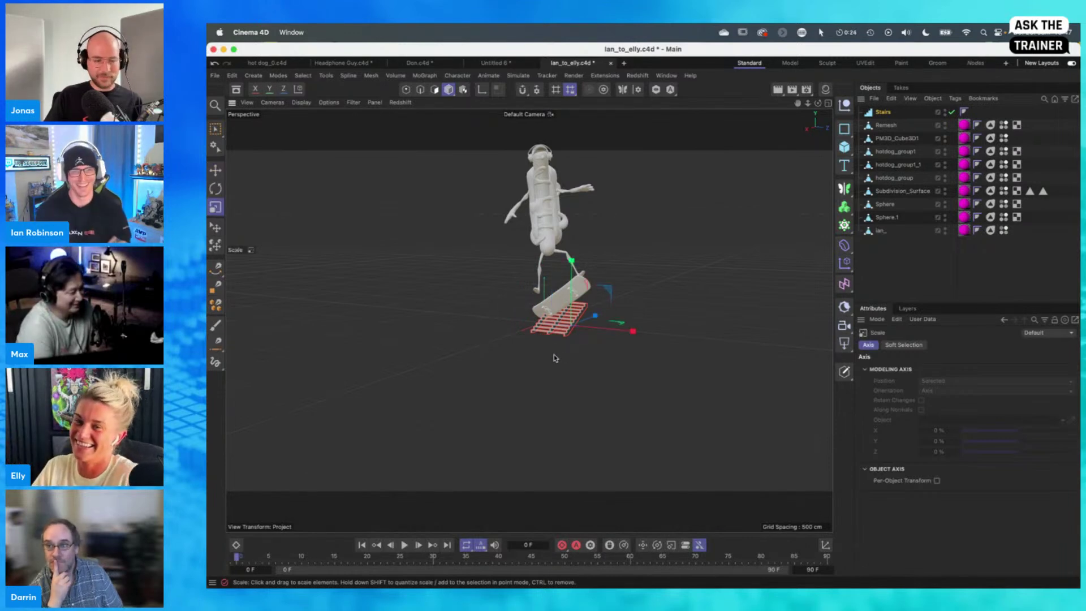
{"action": "left_click", "coordinate": [883, 112]}
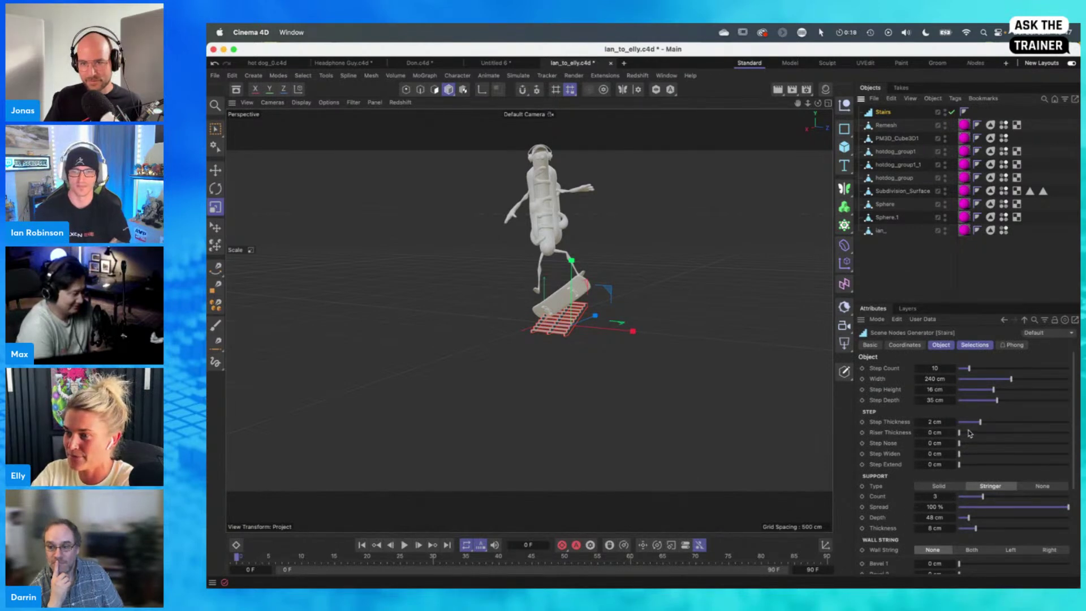
{"action": "scroll", "coordinate": [894, 509], "scroll_direction": "down", "scroll_amount": 5}
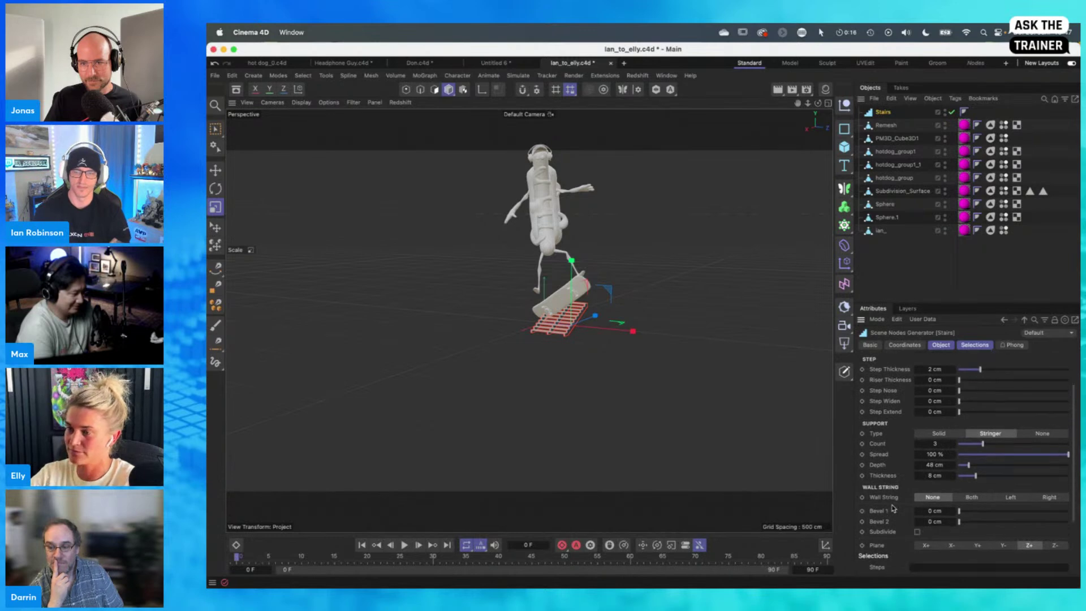
{"action": "left_click_drag", "start_coordinate": [896, 247], "coordinate": [881, 125]}
{"action": "left_click_drag", "start_coordinate": [630, 300], "coordinate": [331, 387]}
{"action": "key", "text": "e"}
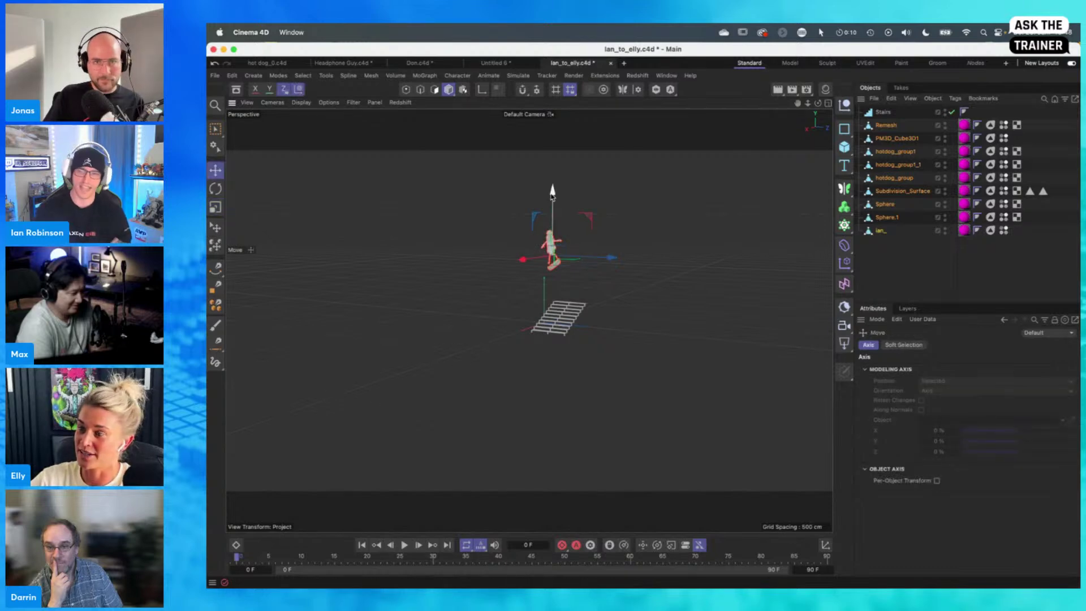
{"action": "left_click_drag", "start_coordinate": [553, 190], "coordinate": [554, 249]}
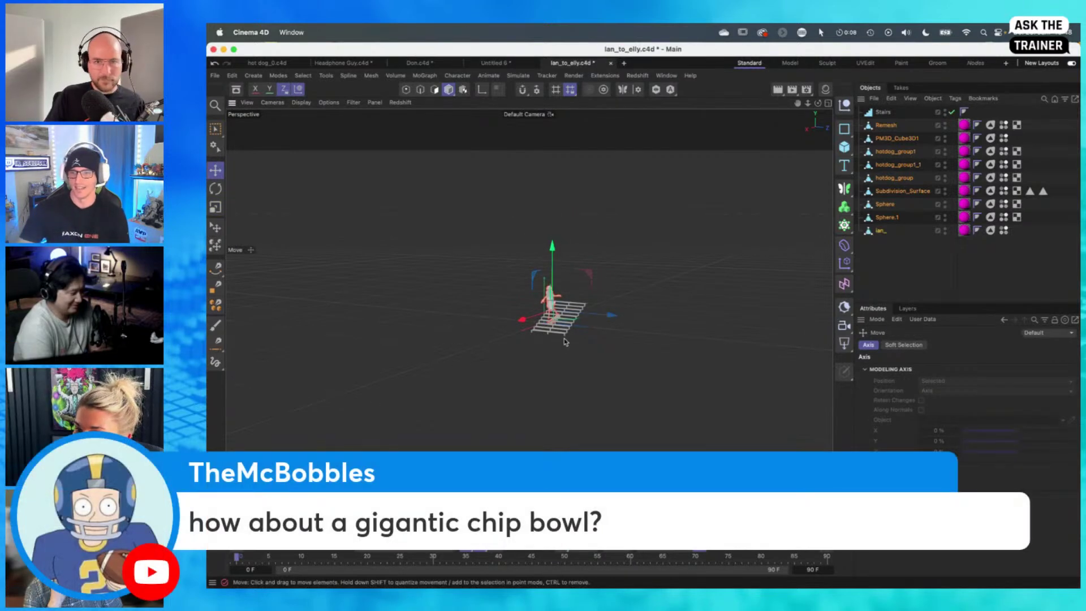
Move the character and skateboard toward the foot of the stairs and turn them about the vertical axis
{"action": "right_click_drag", "start_coordinate": [565, 325], "coordinate": [690, 288], "text": "alt"}
{"action": "left_click_drag", "start_coordinate": [690, 288], "coordinate": [482, 277], "text": "alt"}
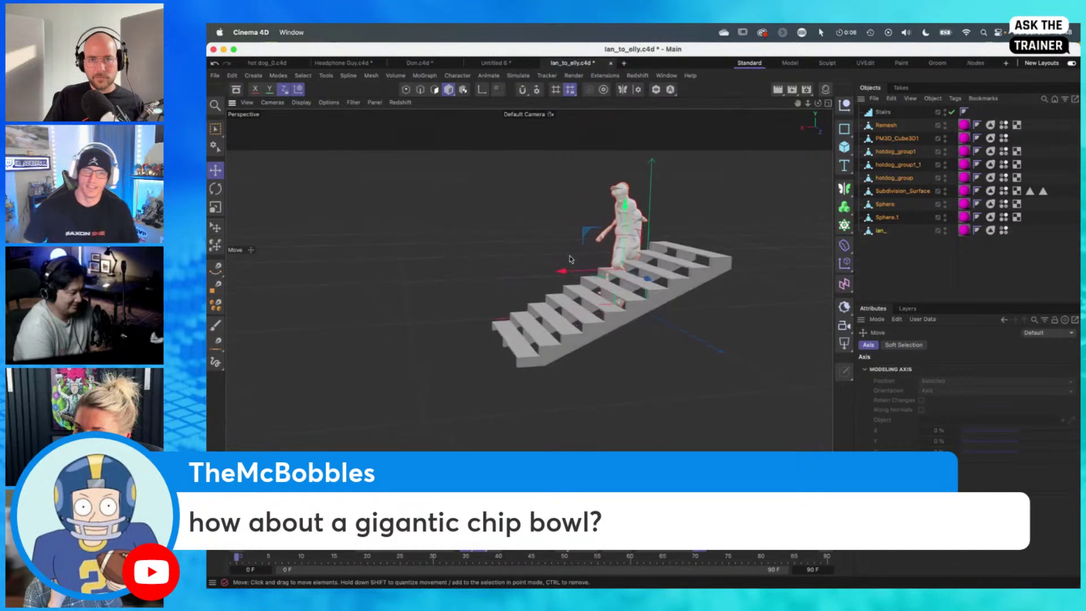
{"action": "left_click_drag", "start_coordinate": [571, 273], "coordinate": [605, 328]}
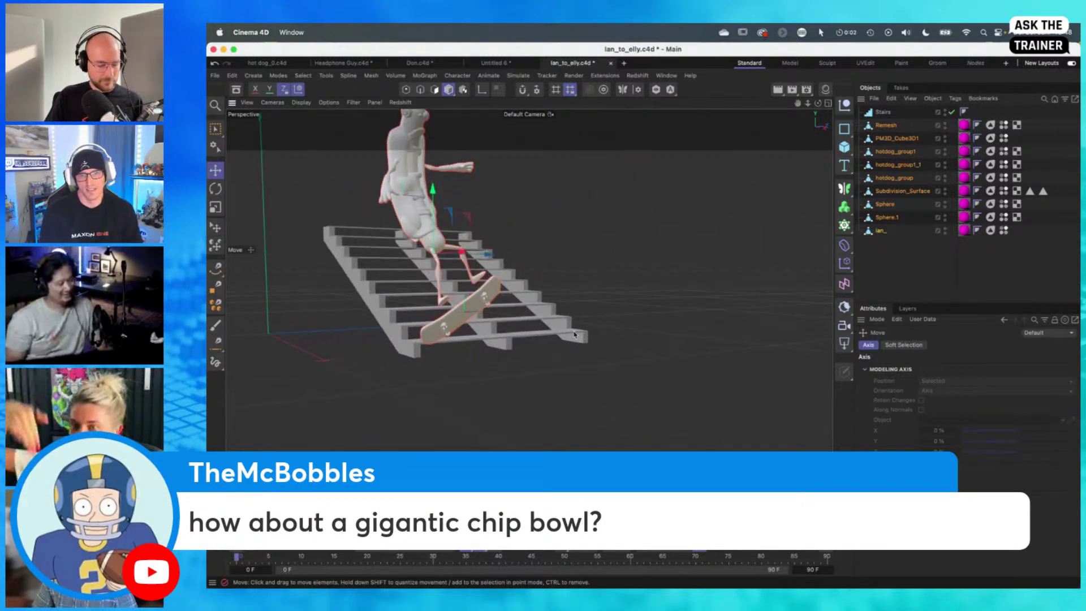
{"action": "key", "text": "r"}
{"action": "left_click_drag", "start_coordinate": [438, 253], "coordinate": [373, 257]}
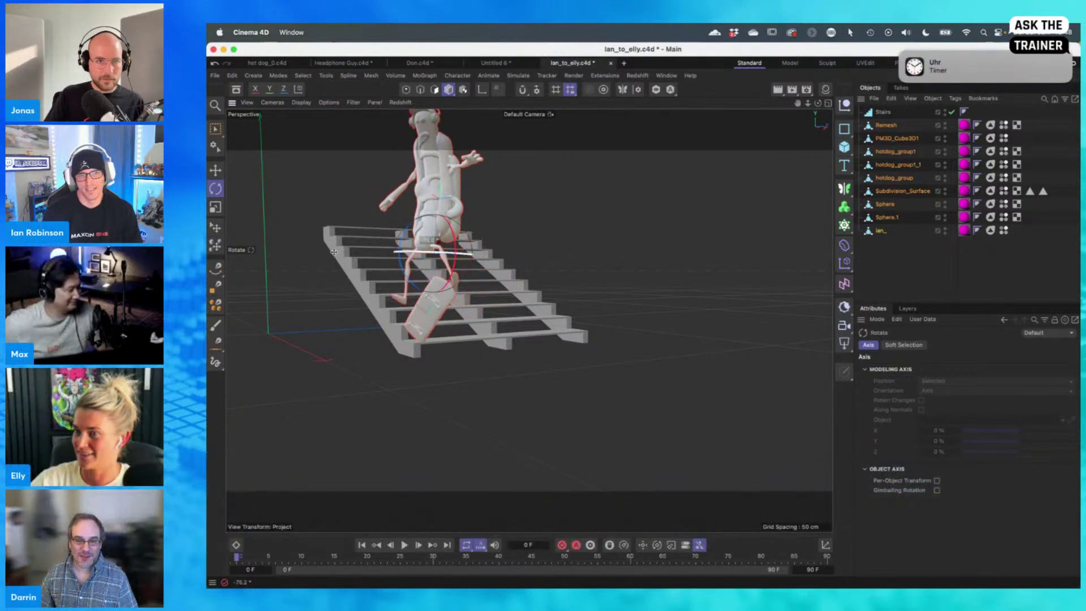
Try shifting the character and skateboard to another position over the stairs, and undo the move
{"action": "key", "text": "e"}
{"action": "left_click_drag", "start_coordinate": [453, 287], "coordinate": [511, 257]}
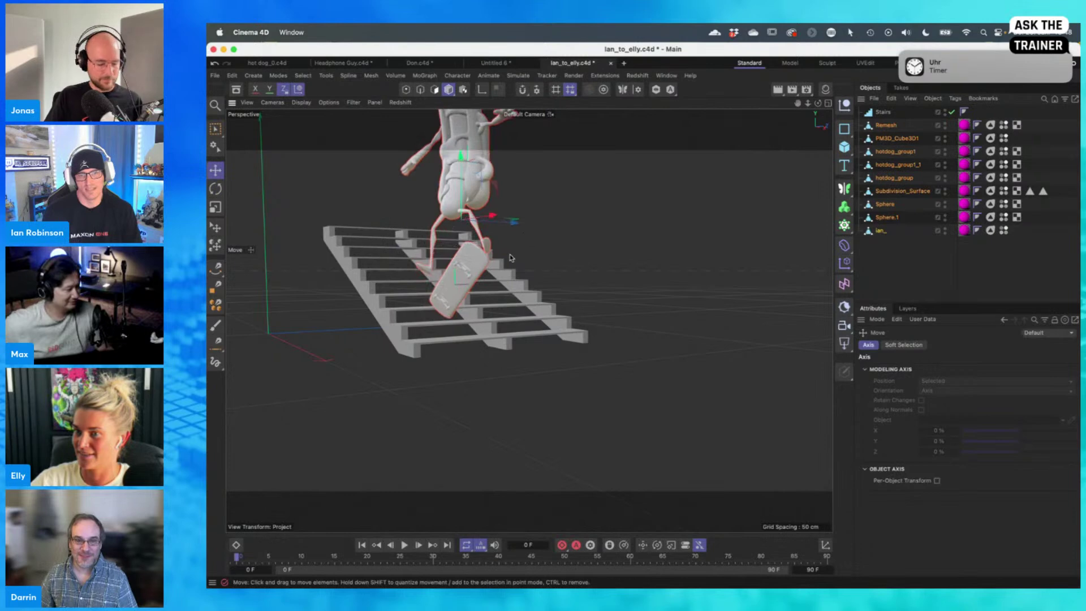
{"action": "left_click_drag", "start_coordinate": [549, 370], "coordinate": [530, 262], "text": "alt"}
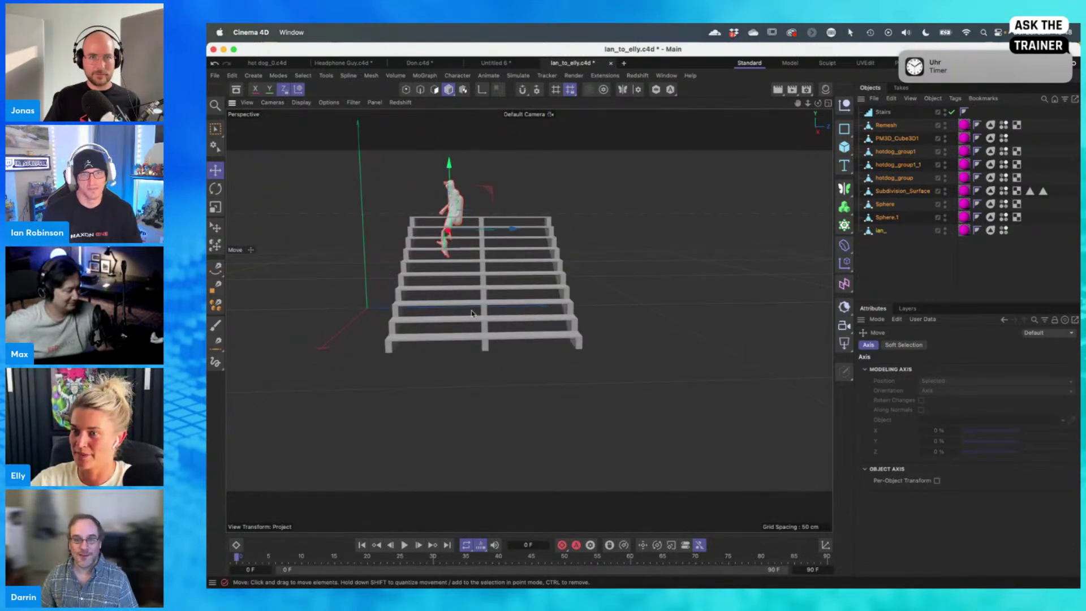
{"action": "left_click_drag", "start_coordinate": [471, 313], "coordinate": [505, 325], "text": "alt"}
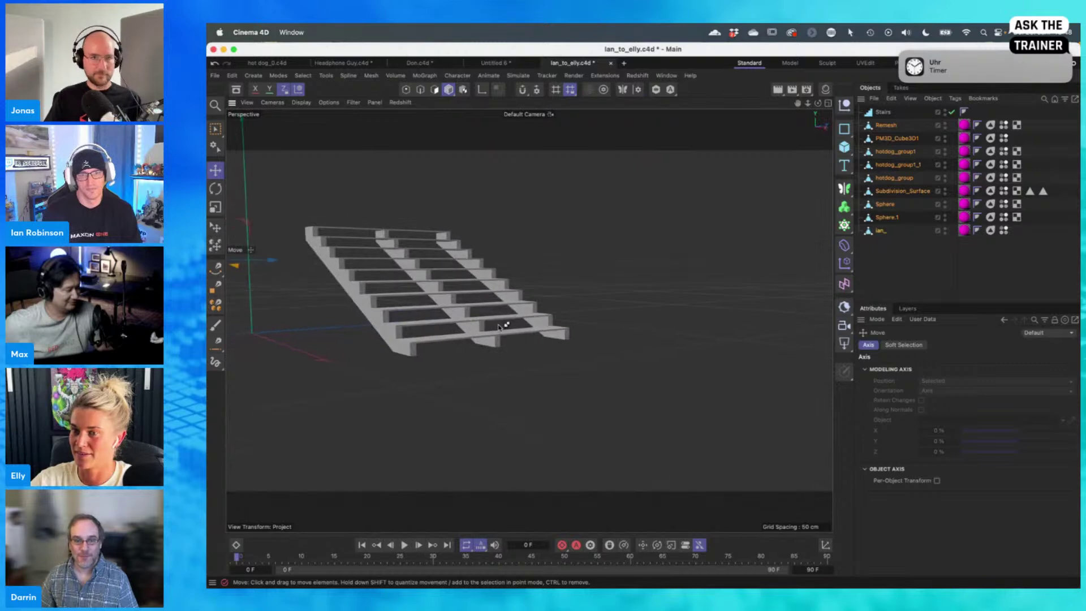
{"action": "key", "text": "super+z"}
{"action": "key", "text": "super+z"}
Dismiss the timer notification, move the character and skateboard into mid-air above the lower steps, and save the project
{"action": "mouse_move", "coordinate": [944, 61]}
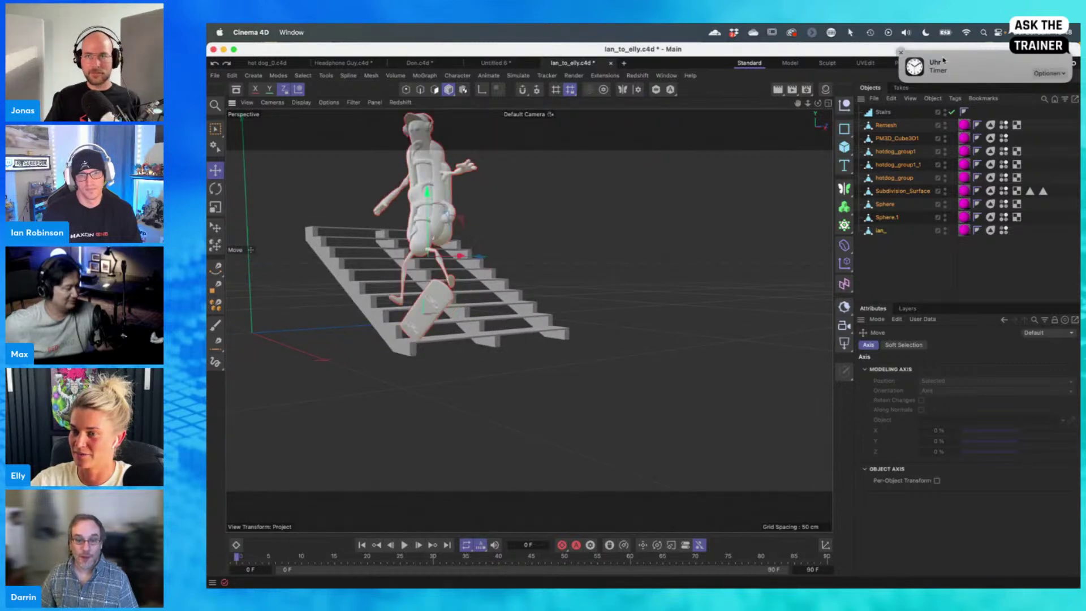
{"action": "left_click", "coordinate": [901, 52]}
{"action": "left_click_drag", "start_coordinate": [432, 332], "coordinate": [367, 330], "text": "alt"}
{"action": "left_click_drag", "start_coordinate": [516, 260], "coordinate": [591, 260]}
{"action": "left_click_drag", "start_coordinate": [585, 310], "coordinate": [653, 316], "text": "alt"}
{"action": "left_click_drag", "start_coordinate": [608, 213], "coordinate": [565, 169]}
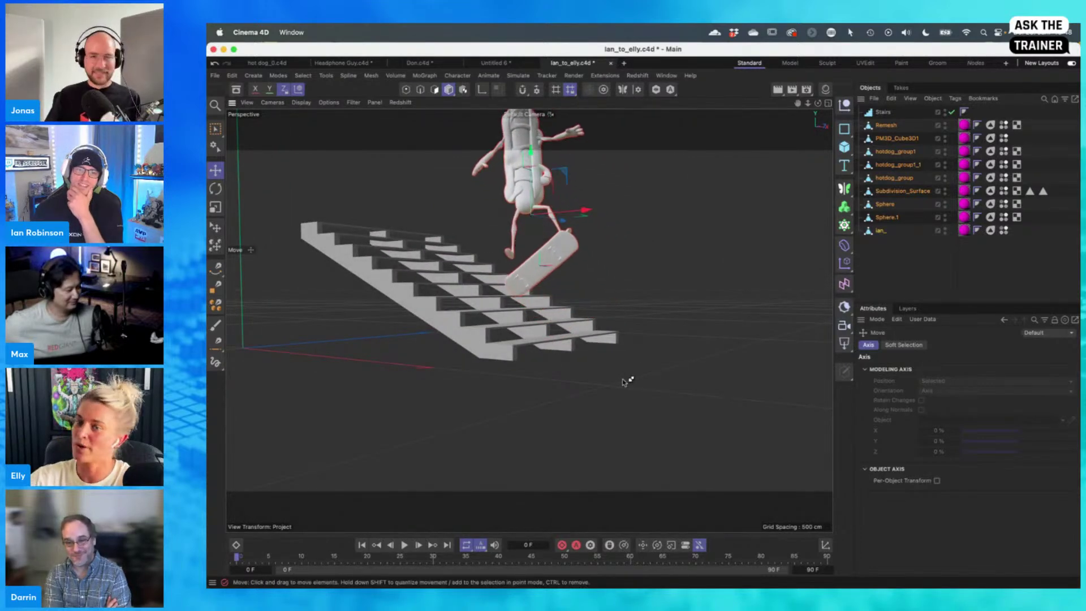
{"action": "key", "text": "super+s"}
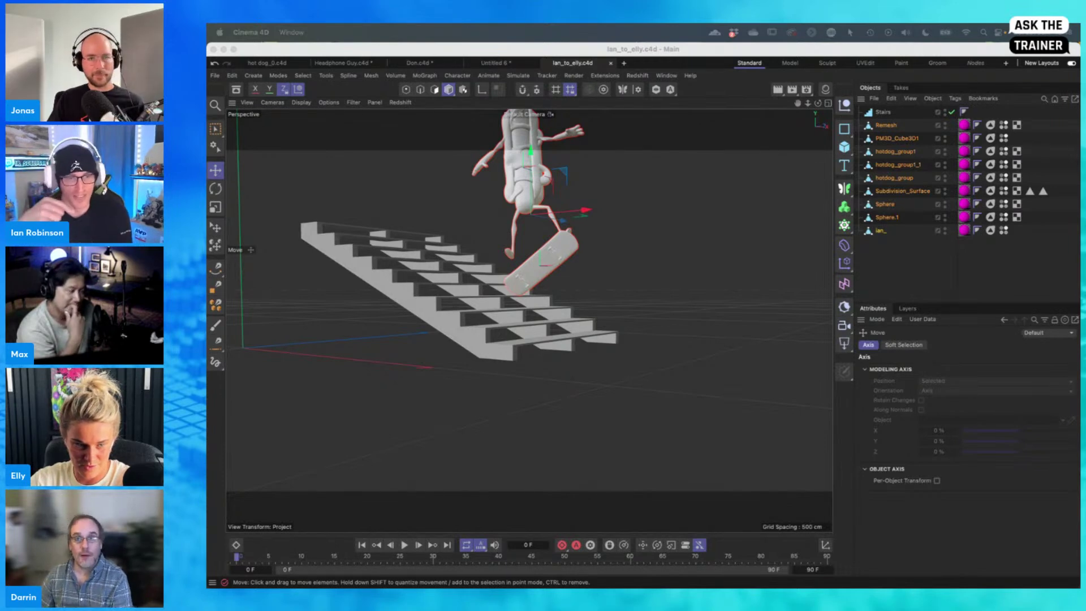
Frame the whole staircase and the airborne character in the perspective view and save the project
{"action": "middle_click_drag", "start_coordinate": [450, 294], "coordinate": [473, 391], "text": "alt"}
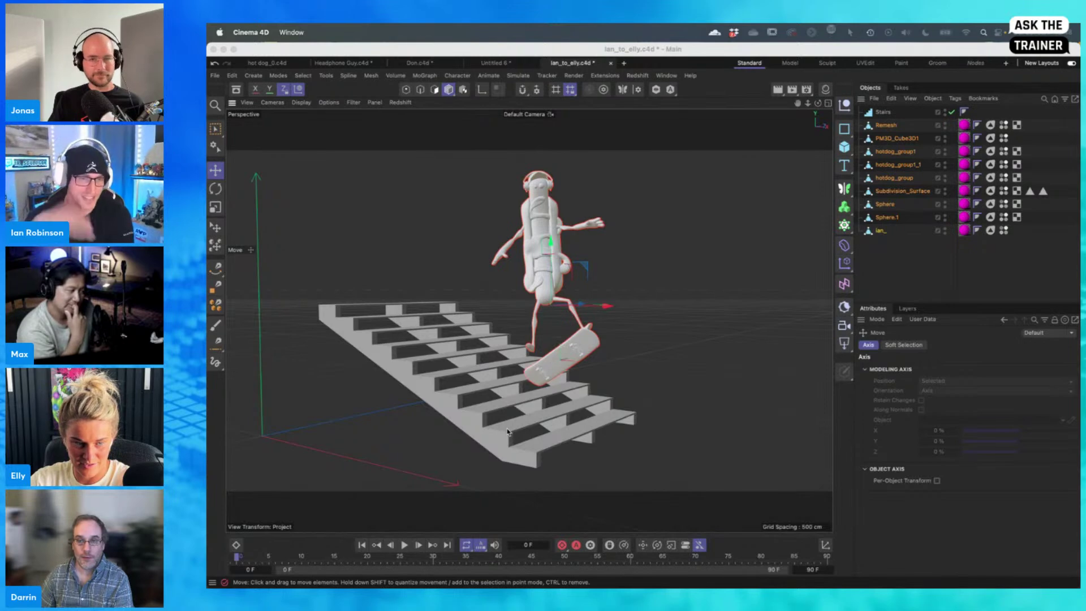
{"action": "left_click_drag", "start_coordinate": [507, 431], "coordinate": [471, 430], "text": "alt"}
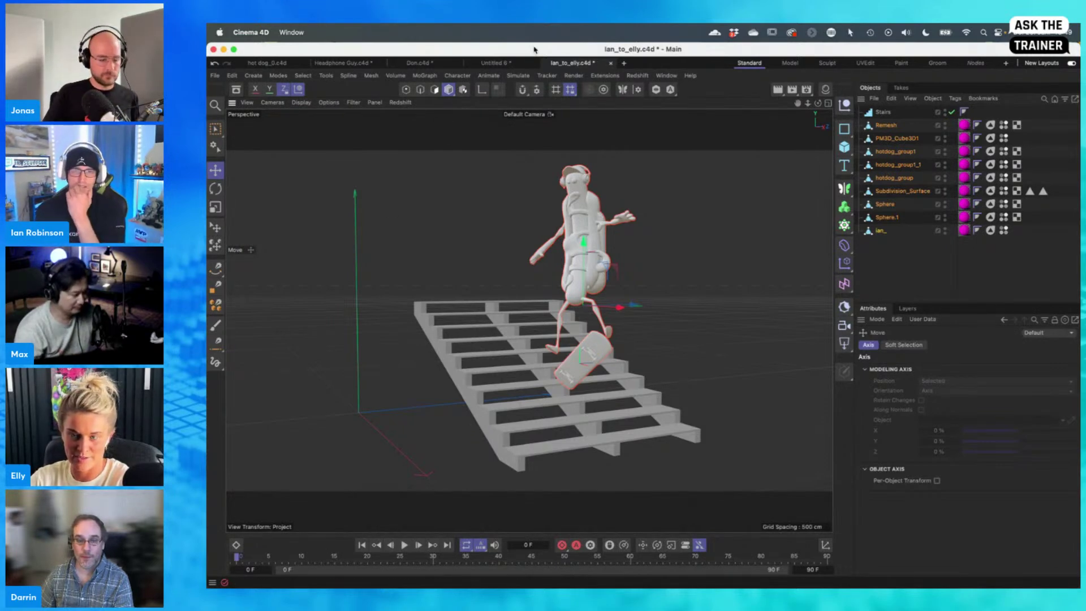
{"action": "key", "text": "super+s"}
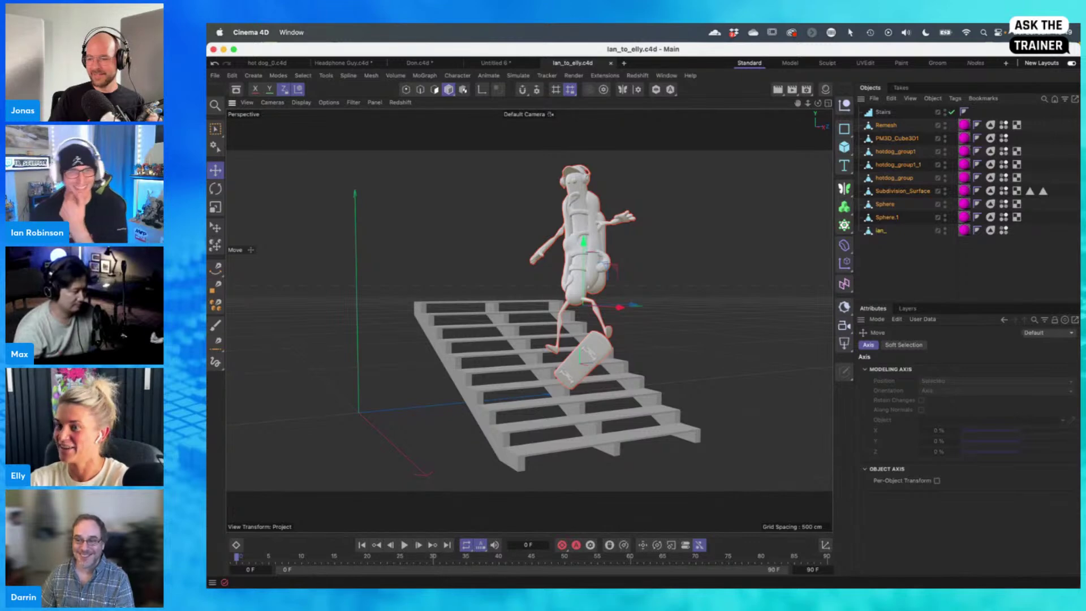
{"action": "key", "text": "super+Tab"}
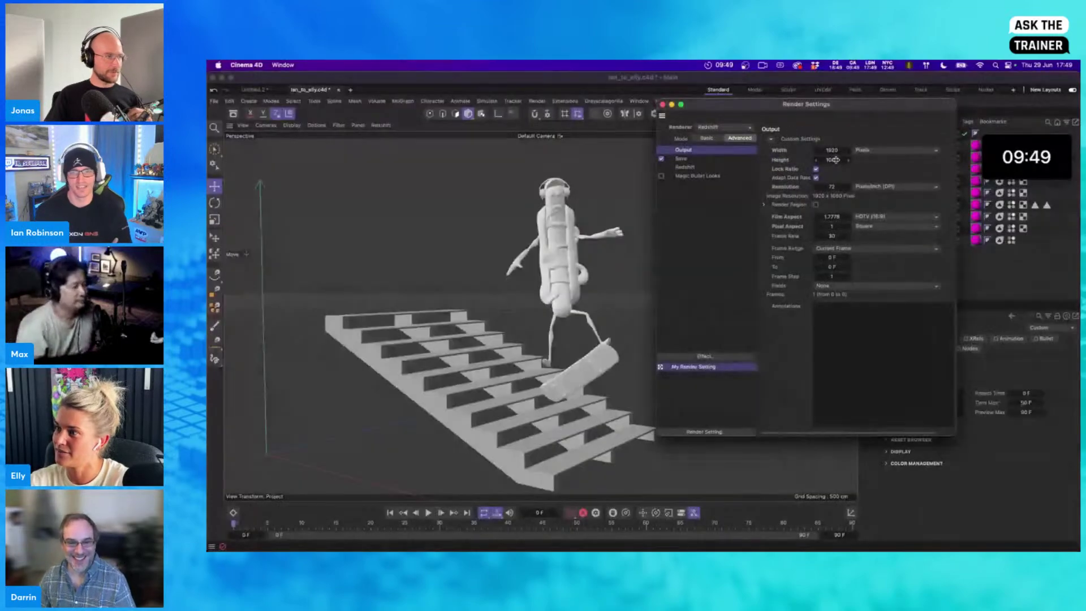
Unlock the aspect ratio in the render output settings and set the image size to 1500 x 1500 pixels
{"action": "left_click", "coordinate": [816, 169]}
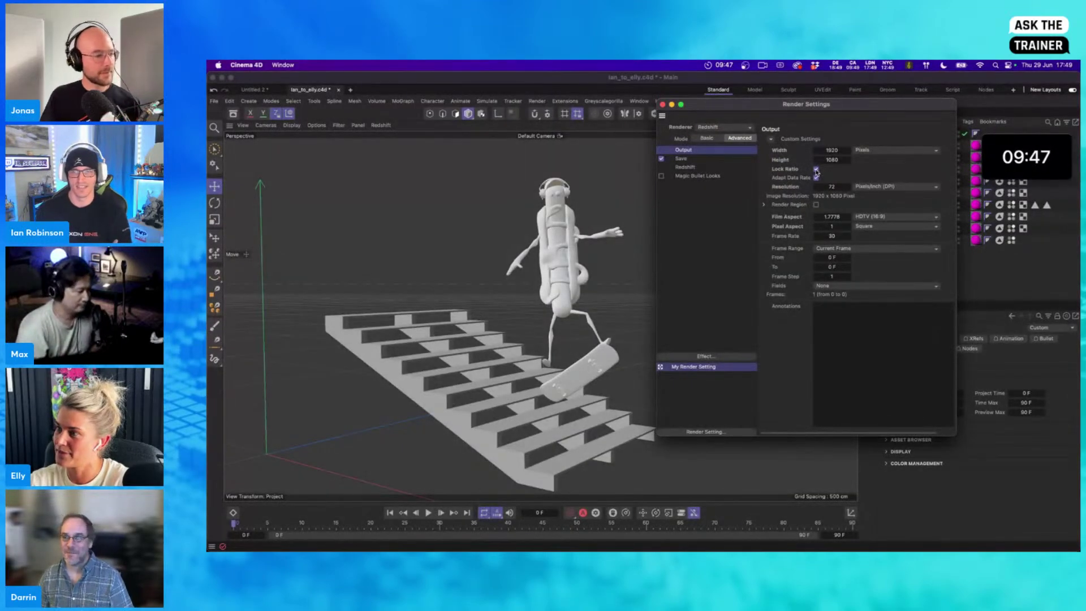
{"action": "double_click", "coordinate": [840, 160]}
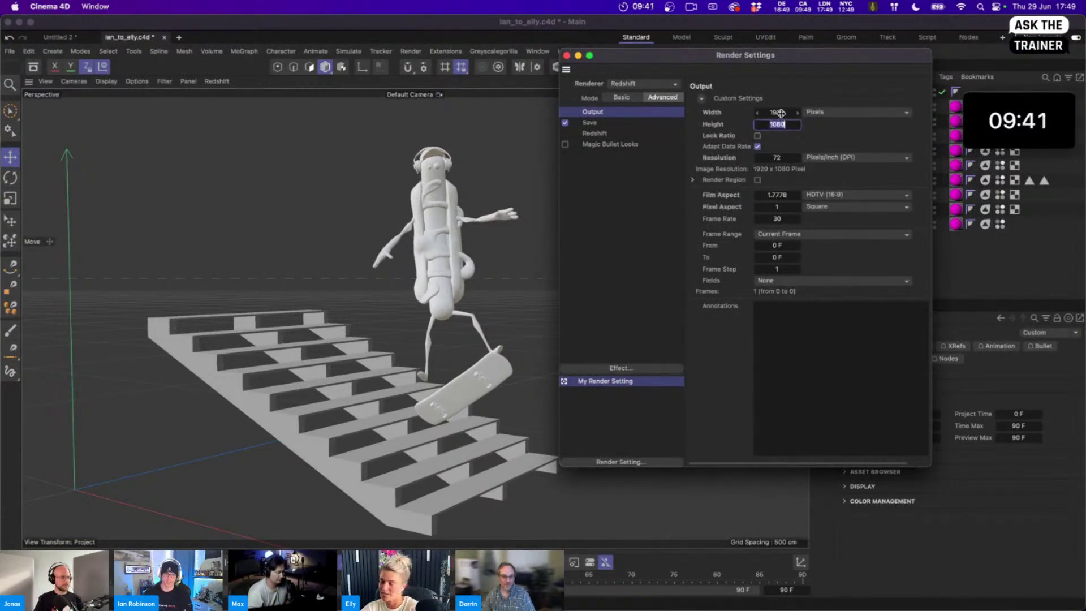
{"action": "type", "text": "1500"}
{"action": "left_click", "coordinate": [787, 112]}
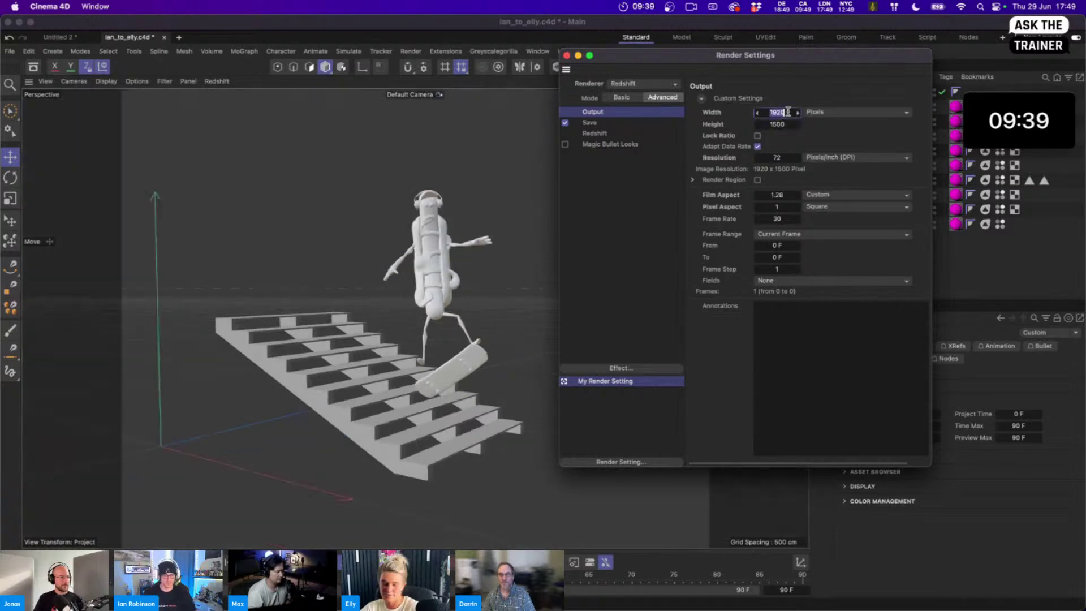
{"action": "type", "text": "1500"}
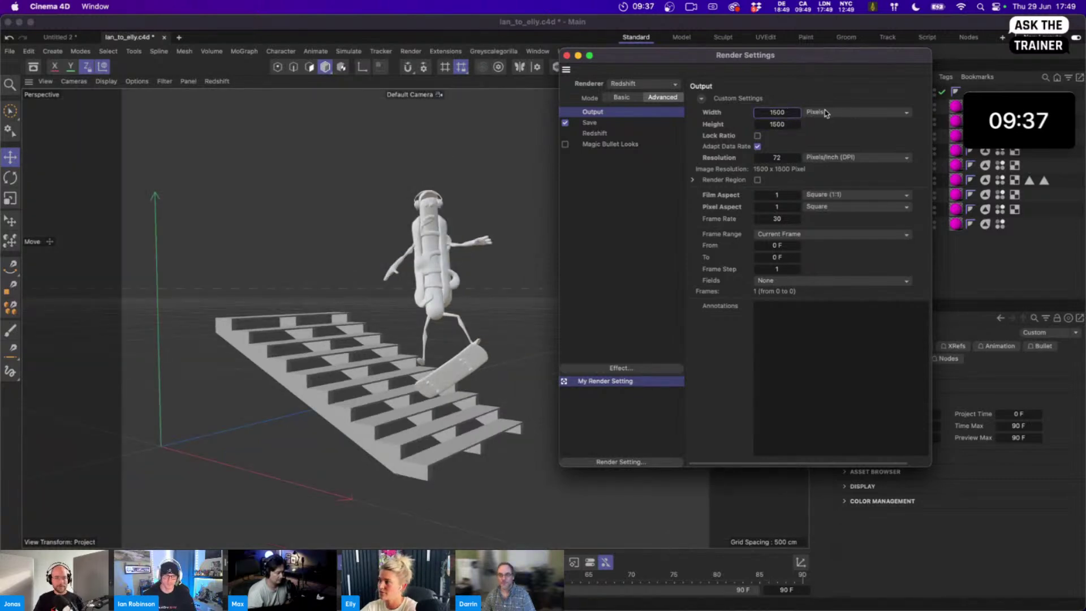
{"action": "left_click", "coordinate": [566, 55]}
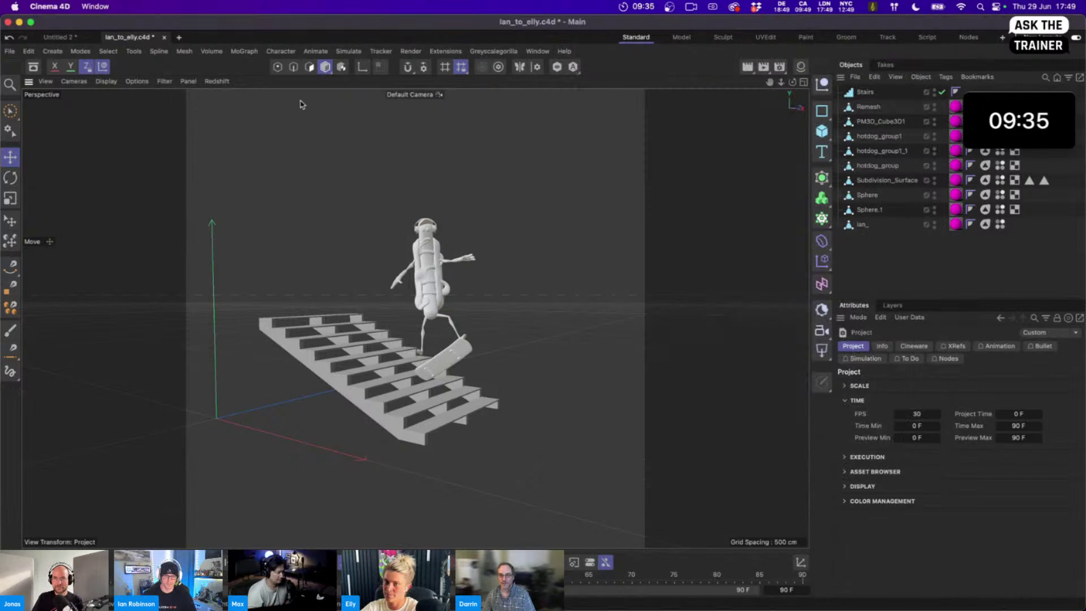
Find the Backdrop generator in the asset library and add it to the scene
{"action": "left_click", "coordinate": [33, 66]}
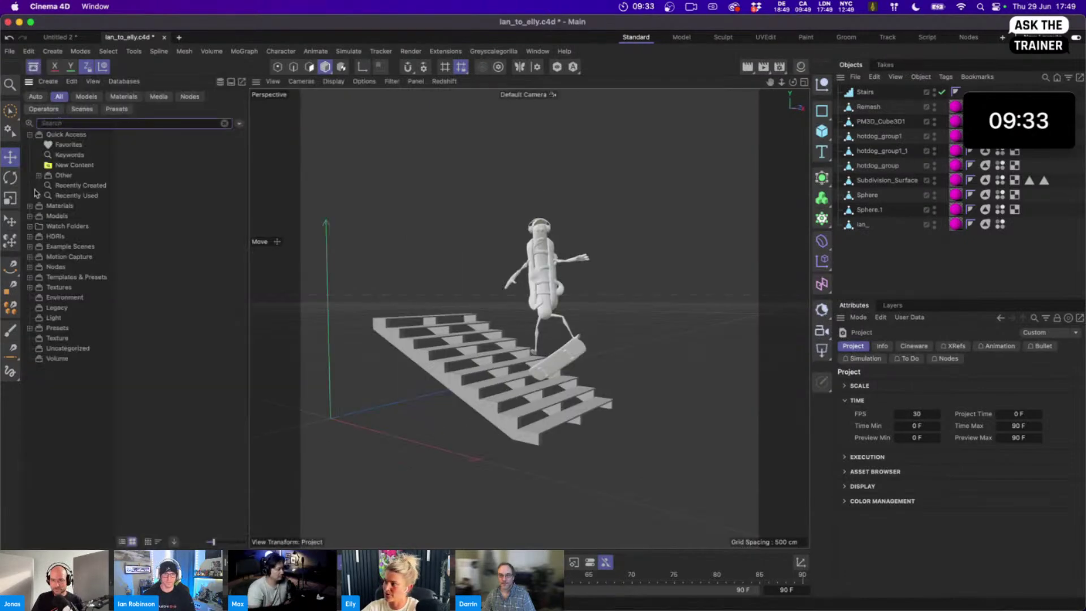
{"action": "type", "text": "backdr"}
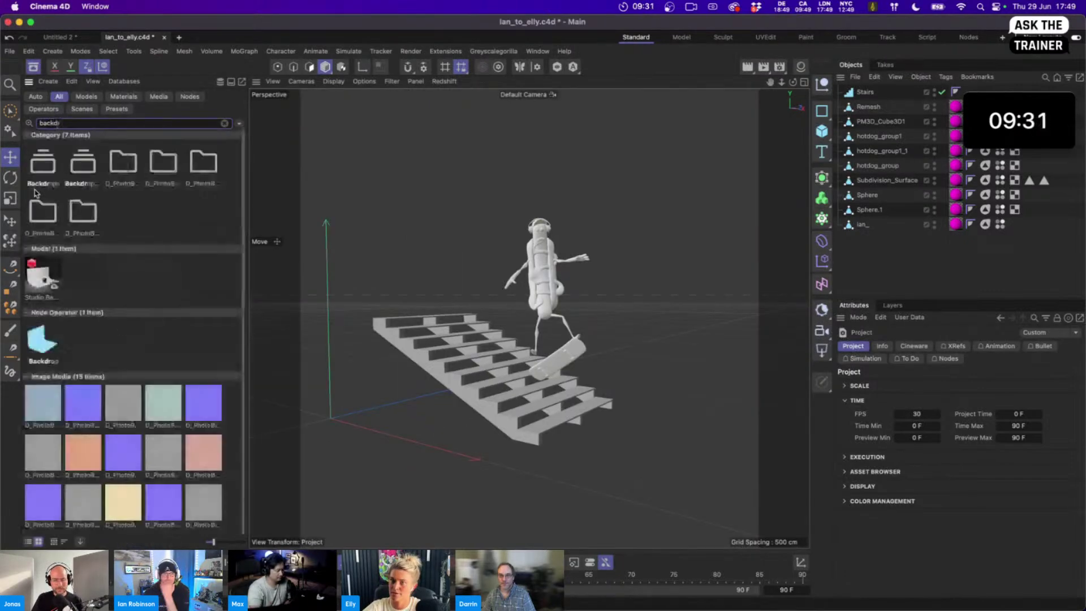
{"action": "left_click_drag", "start_coordinate": [42, 341], "coordinate": [440, 373]}
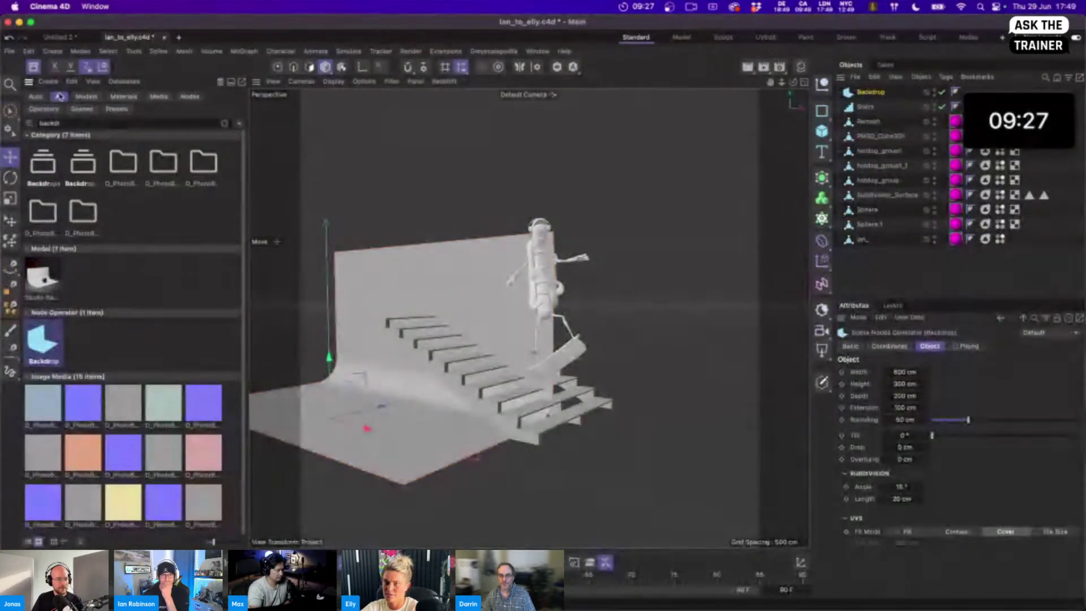
{"action": "left_click", "coordinate": [33, 67]}
Move the backdrop along the X axis behind the stairs and scale it up well beyond the staircase
{"action": "left_click_drag", "start_coordinate": [317, 447], "coordinate": [490, 454], "text": "alt"}
{"action": "left_click_drag", "start_coordinate": [426, 418], "coordinate": [566, 444]}
{"action": "key", "text": "t"}
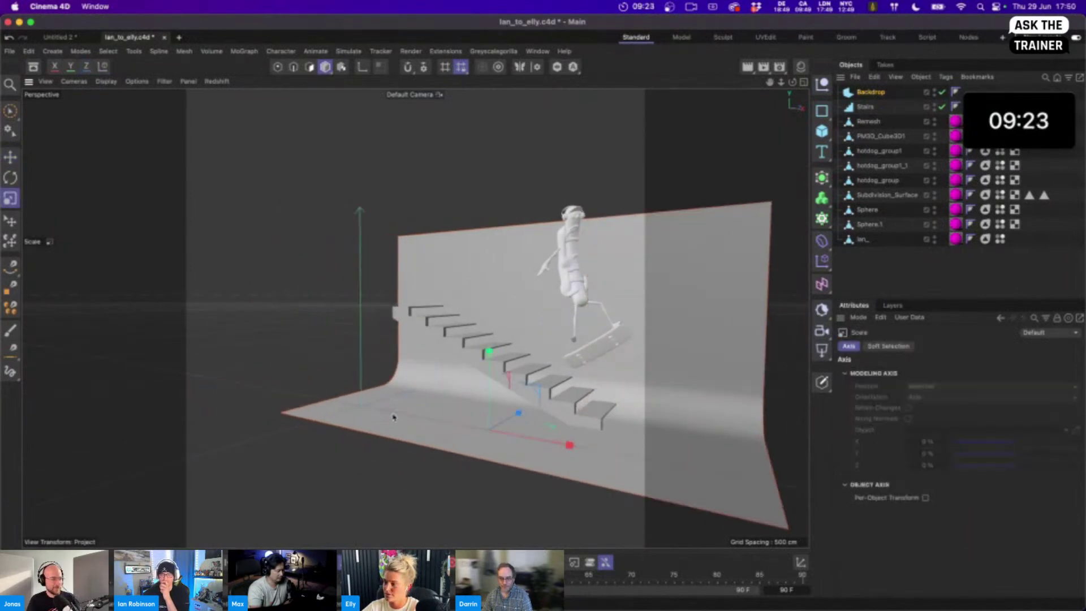
{"action": "left_click_drag", "start_coordinate": [425, 408], "coordinate": [382, 359]}
{"action": "key", "text": "e"}
Add a Redshift camera, look through it, set its focal length to 80 mm, and frame the character over the stairs
{"action": "left_click", "coordinate": [822, 331]}
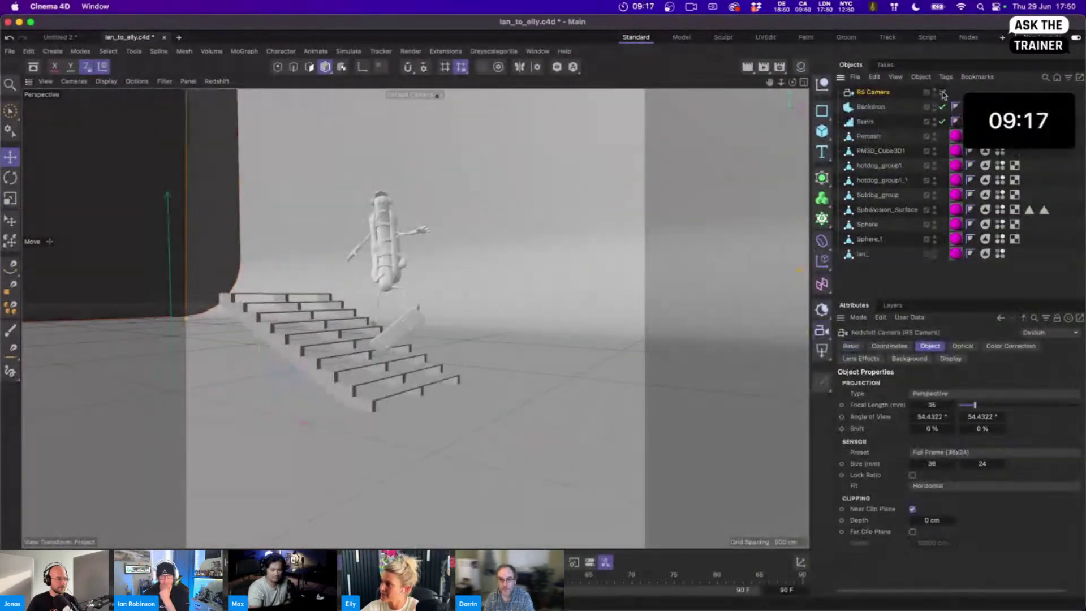
{"action": "left_click", "coordinate": [932, 405]}
{"action": "type", "text": "80"}
{"action": "key", "text": "Return"}
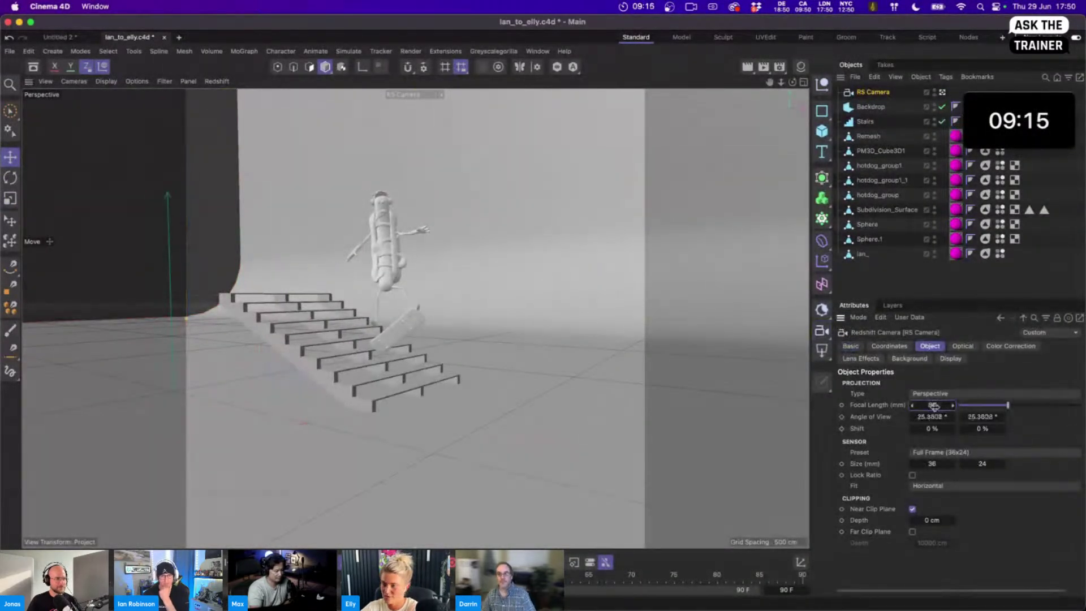
{"action": "left_click_drag", "start_coordinate": [393, 399], "coordinate": [462, 390], "text": "alt"}
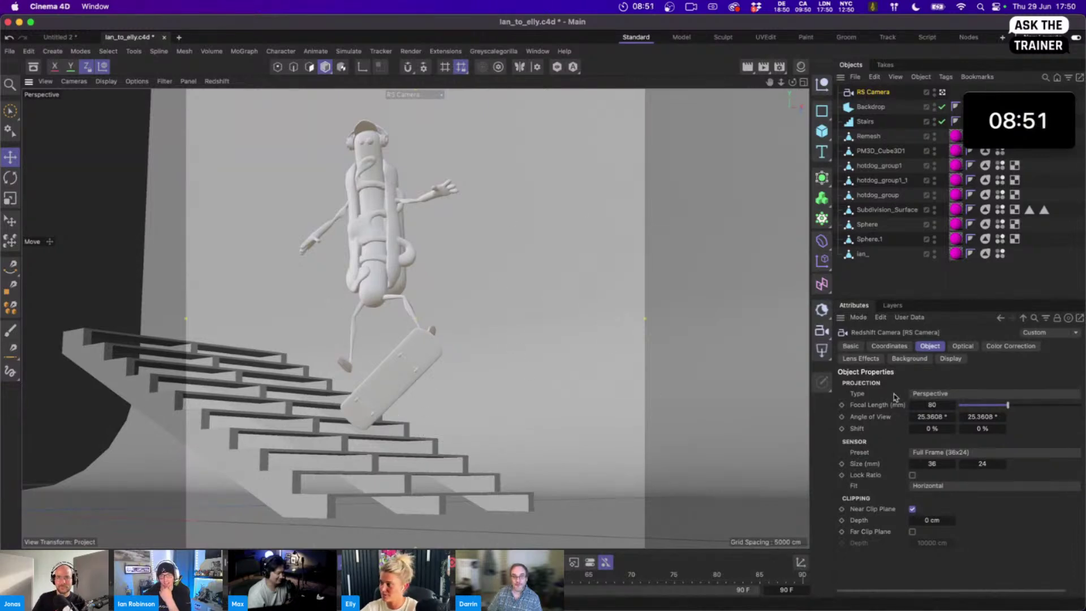
Set the Redshift camera's focal length to 25 mm and reframe the character close up from a low angle on the stairs
{"action": "left_click", "coordinate": [931, 404]}
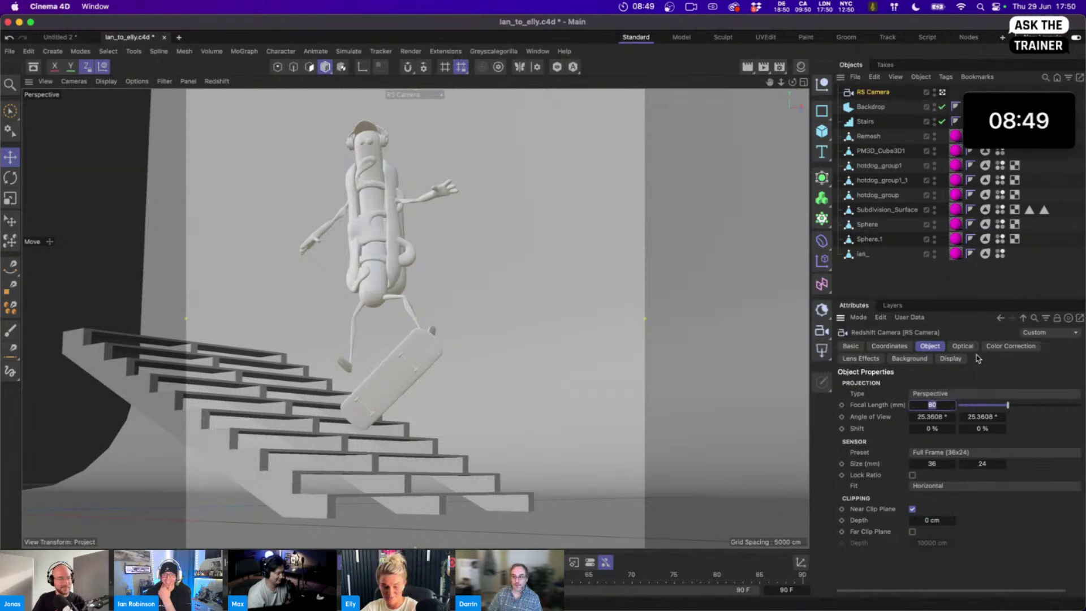
{"action": "type", "text": "25"}
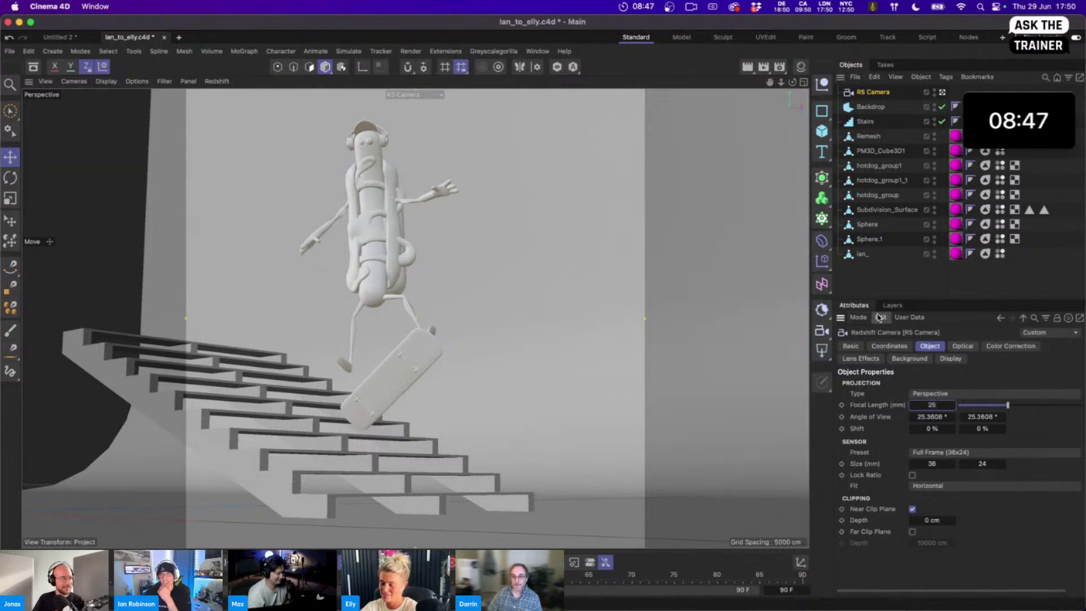
{"action": "key", "text": "Return"}
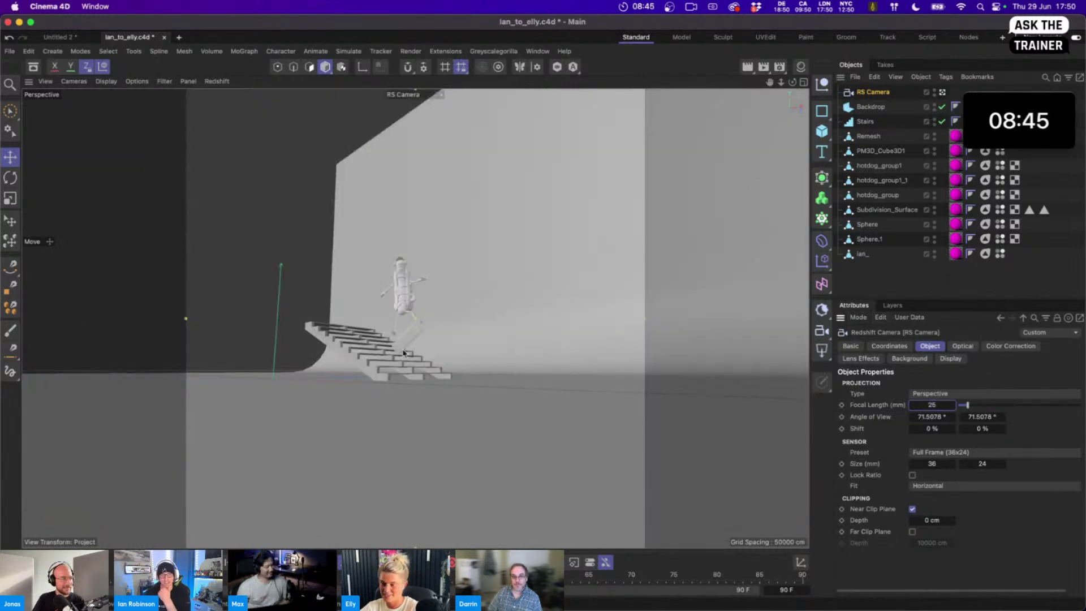
{"action": "right_click_drag", "start_coordinate": [403, 354], "coordinate": [446, 331], "text": "alt"}
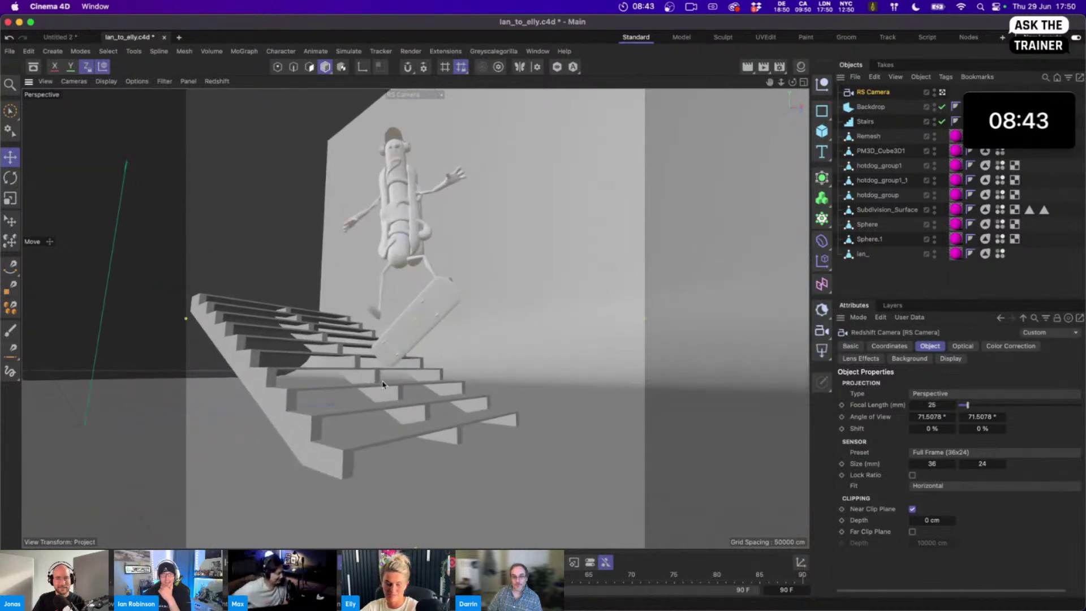
{"action": "right_click_drag", "start_coordinate": [396, 358], "coordinate": [414, 350], "text": "alt"}
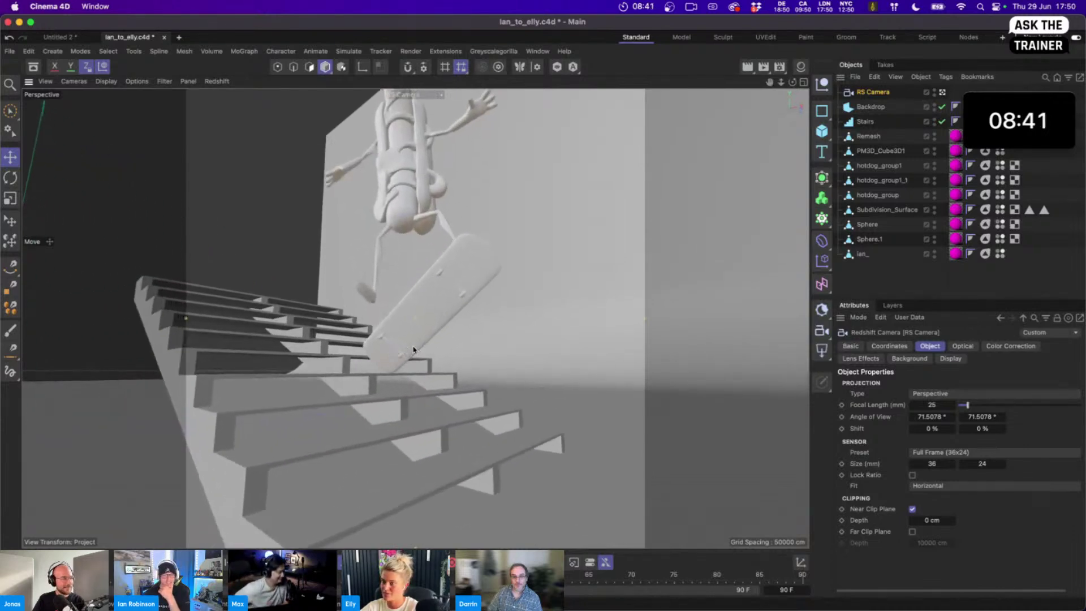
{"action": "left_click_drag", "start_coordinate": [413, 350], "coordinate": [393, 384], "text": "alt"}
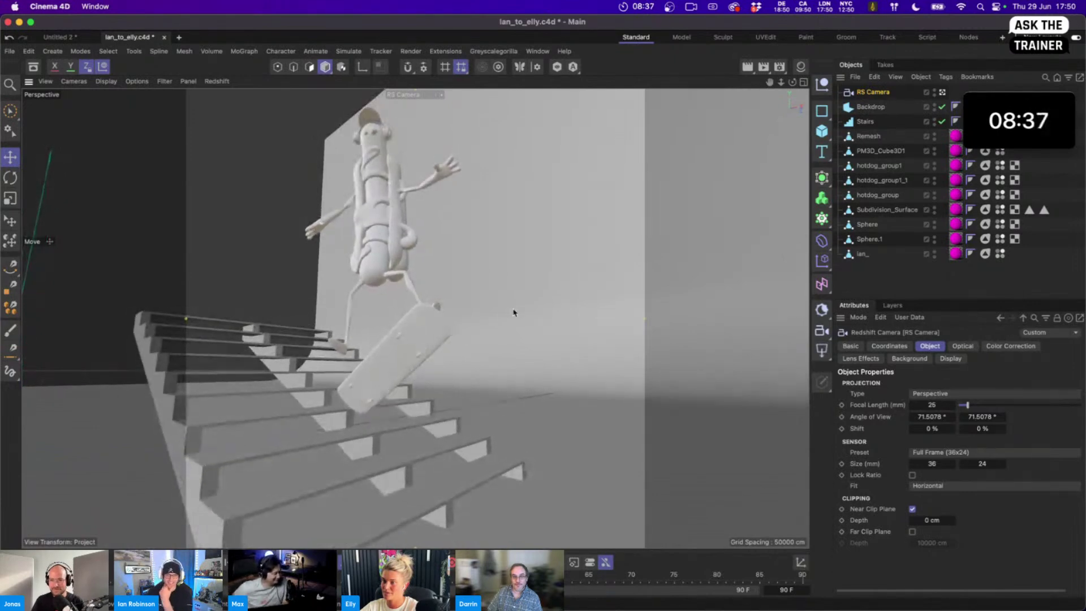
Rotate the backdrop about its vertical axis in the top view so its wall fills the camera frame
{"action": "key", "text": "r"}
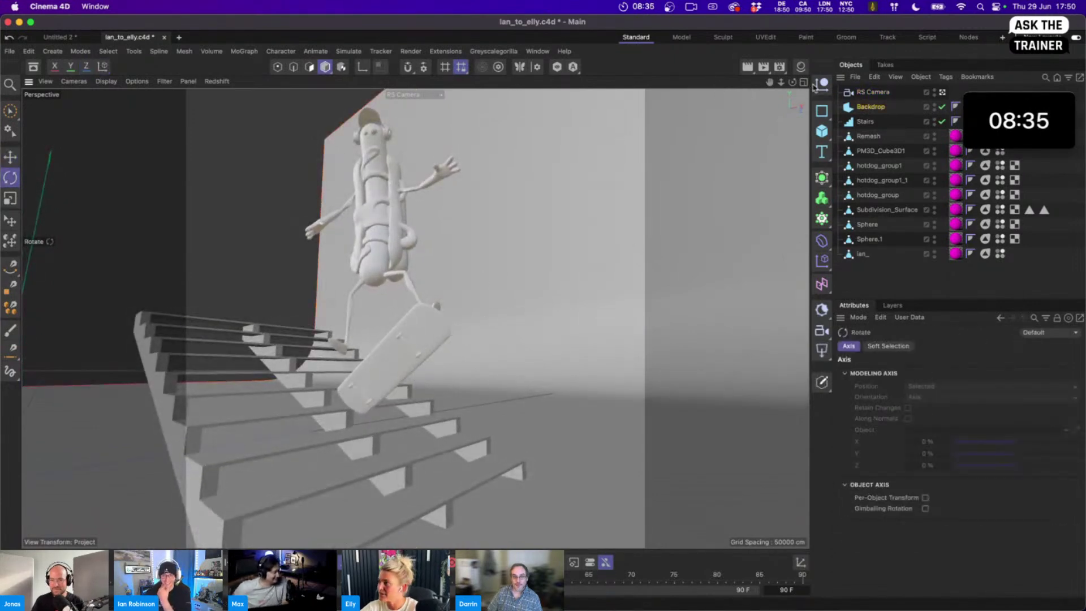
{"action": "left_click", "coordinate": [803, 82]}
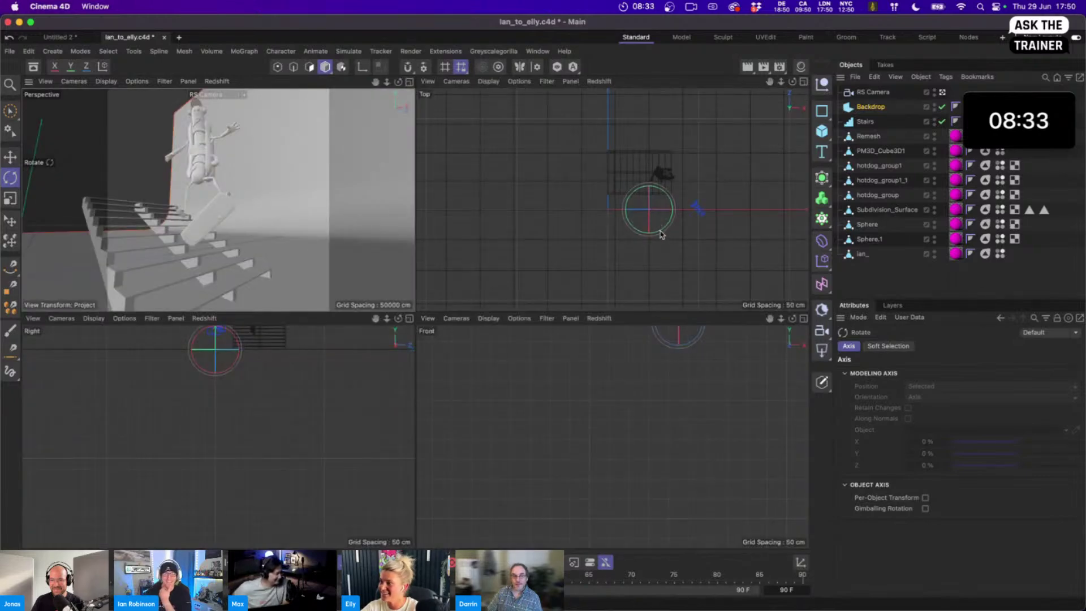
{"action": "left_click_drag", "start_coordinate": [660, 234], "coordinate": [682, 224]}
{"action": "left_click", "coordinate": [681, 226]}
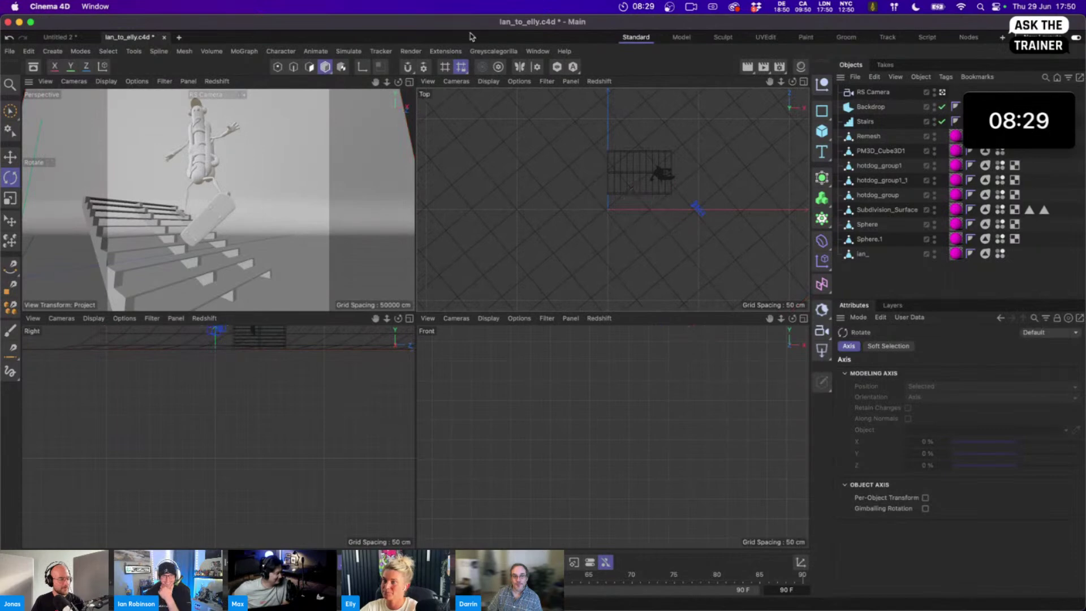
{"action": "left_click", "coordinate": [408, 82]}
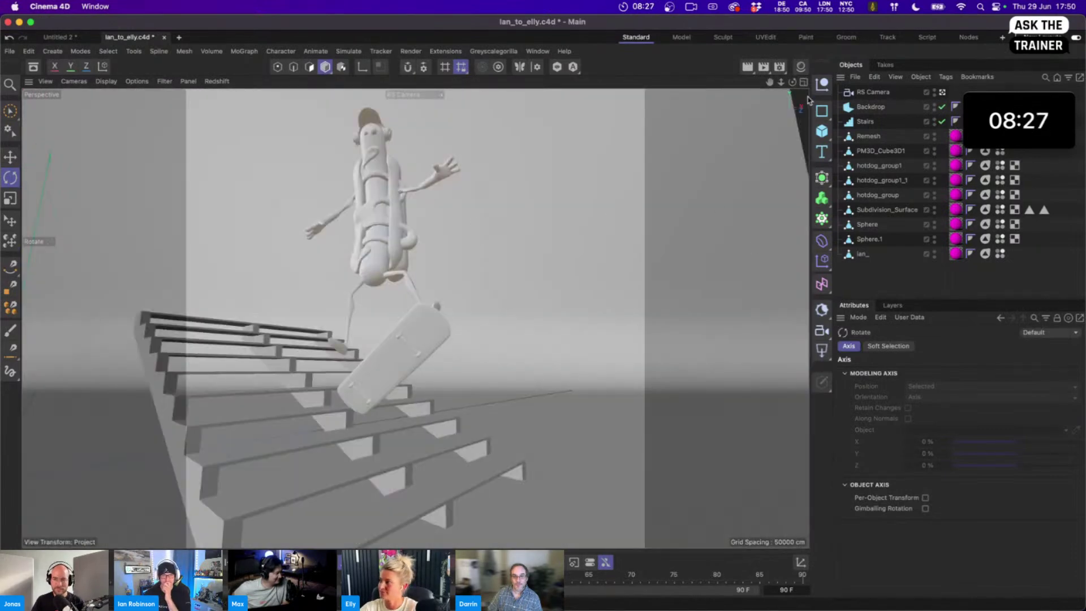
Set the support type of the stairs to Solid
{"action": "left_click", "coordinate": [872, 124]}
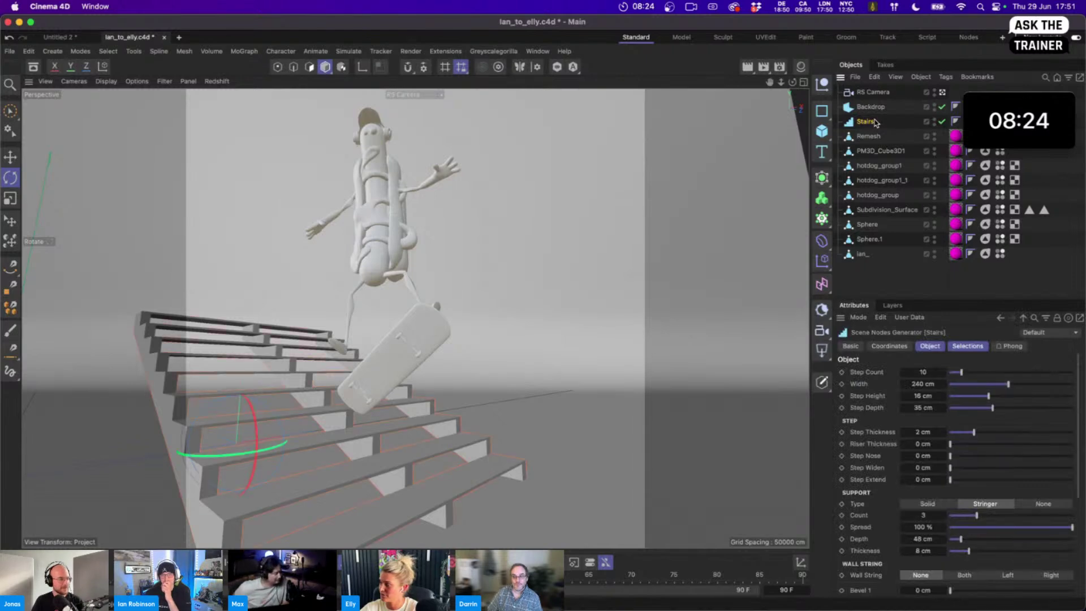
{"action": "left_click", "coordinate": [929, 504]}
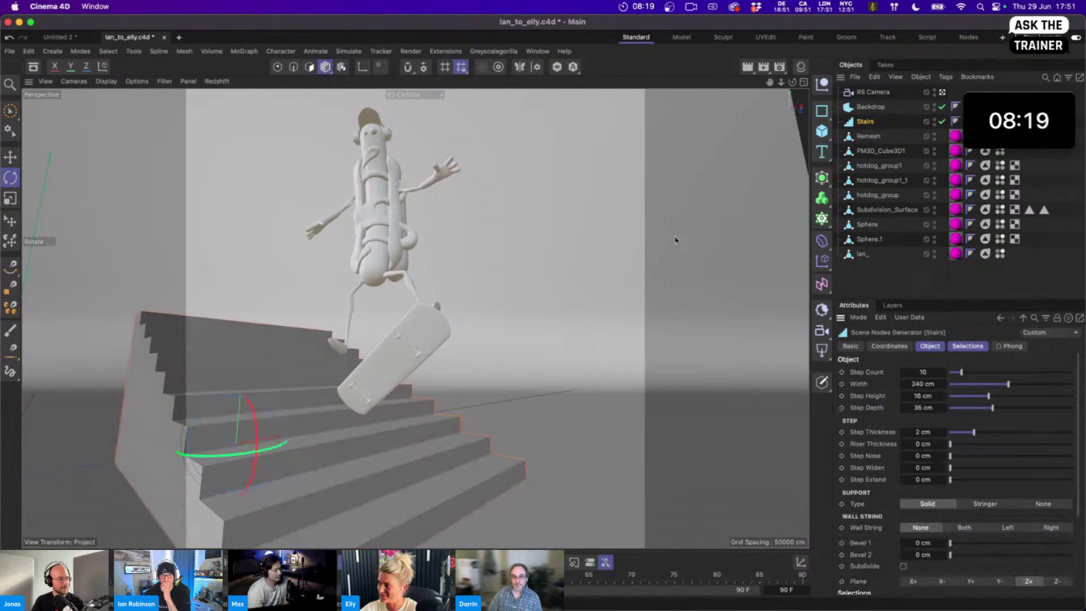
Open the Redshift RenderView, dock it beside the perspective view, and start the live render
{"action": "left_click", "coordinate": [538, 50]}
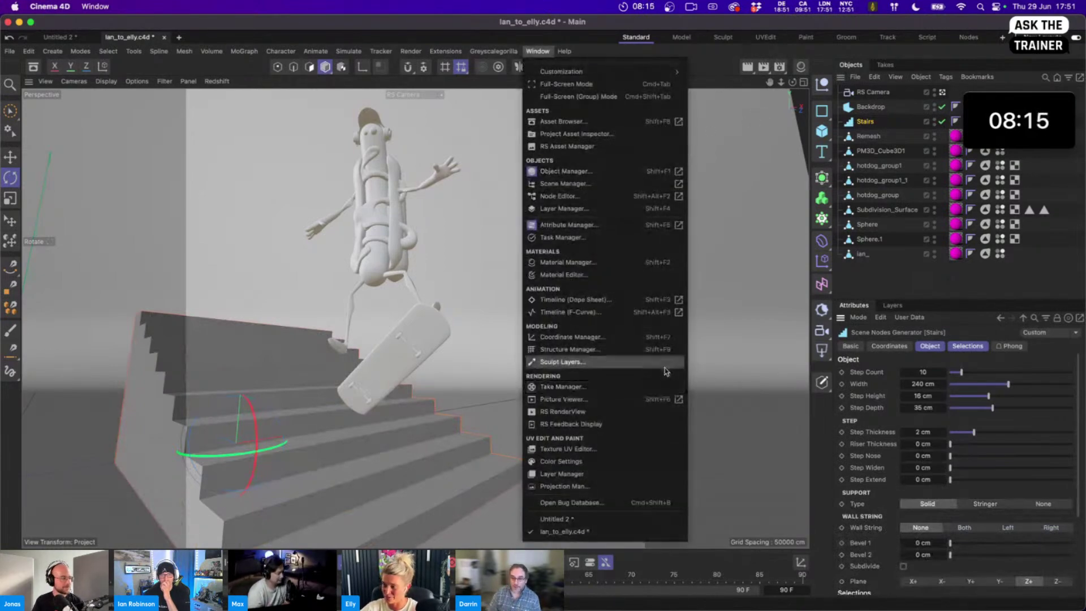
{"action": "left_click", "coordinate": [593, 411]}
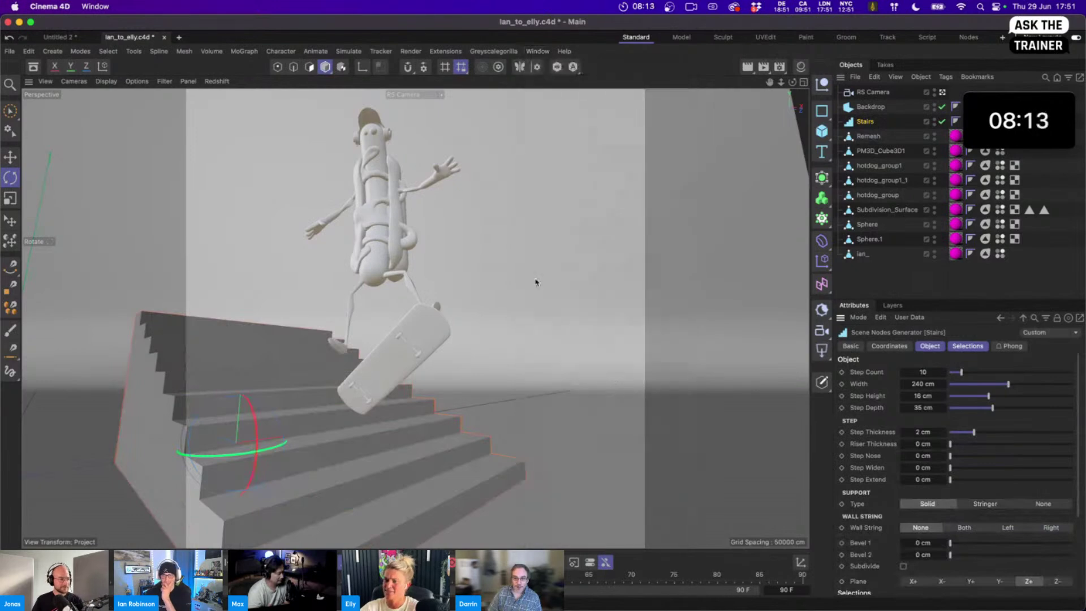
{"action": "left_click_drag", "start_coordinate": [598, 296], "coordinate": [85, 254]}
{"action": "left_click", "coordinate": [49, 120]}
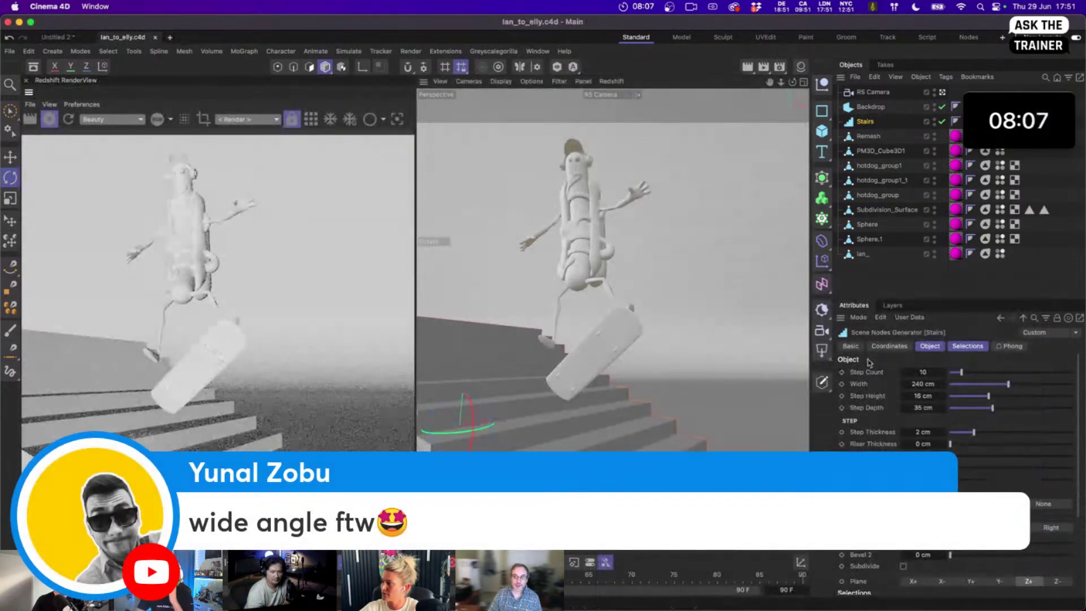
Add a Redshift dome light to the scene and set its exposure to -1
{"action": "left_click_drag", "start_coordinate": [820, 351], "coordinate": [871, 453]}
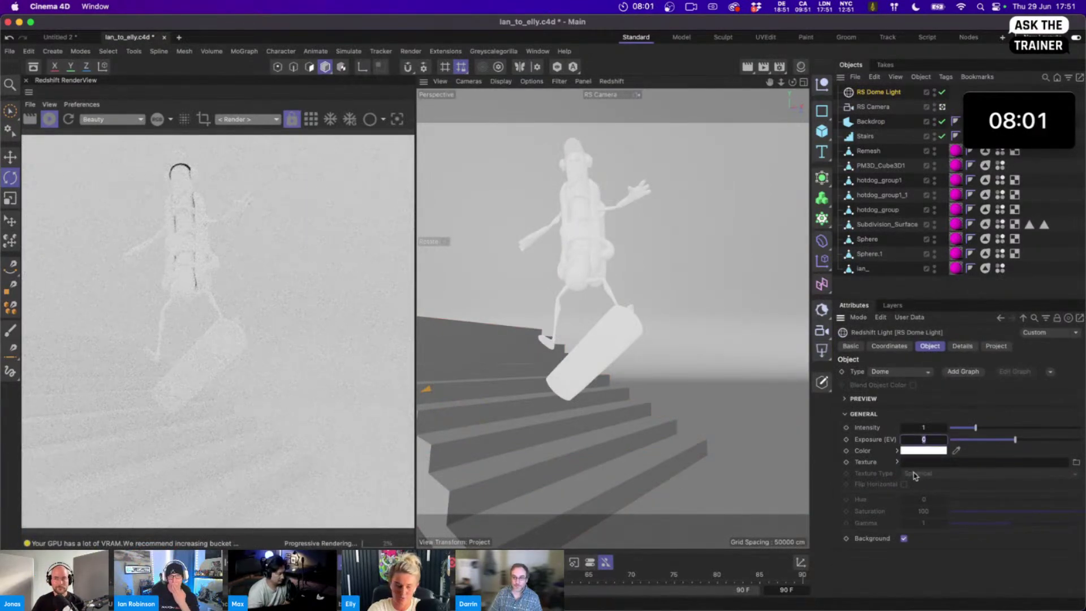
{"action": "key", "text": "Return"}
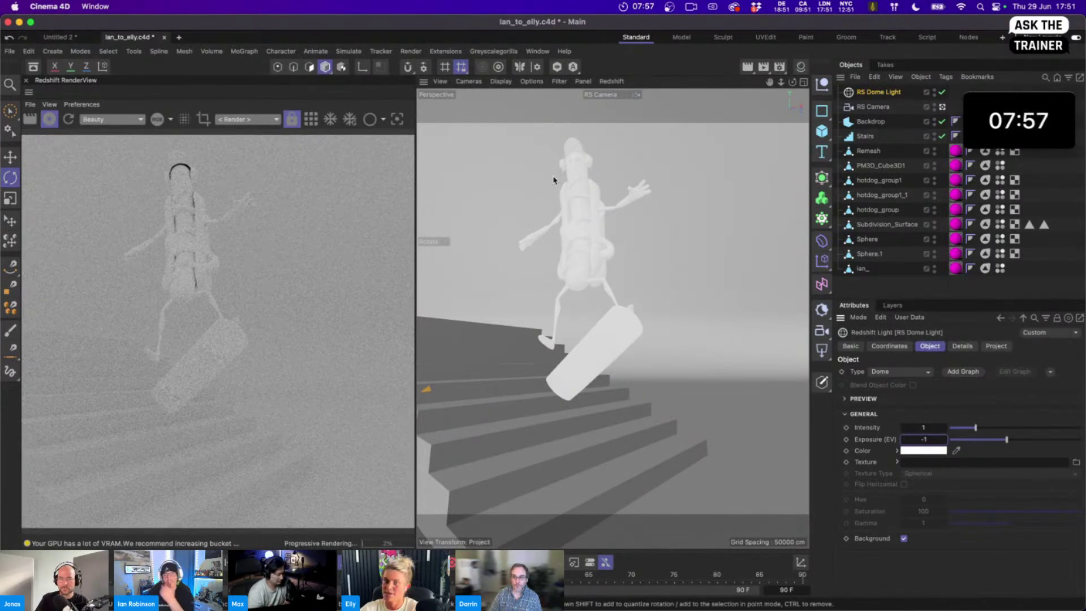
Stop the live render and add a null object to the scene
{"action": "left_click", "coordinate": [48, 122]}
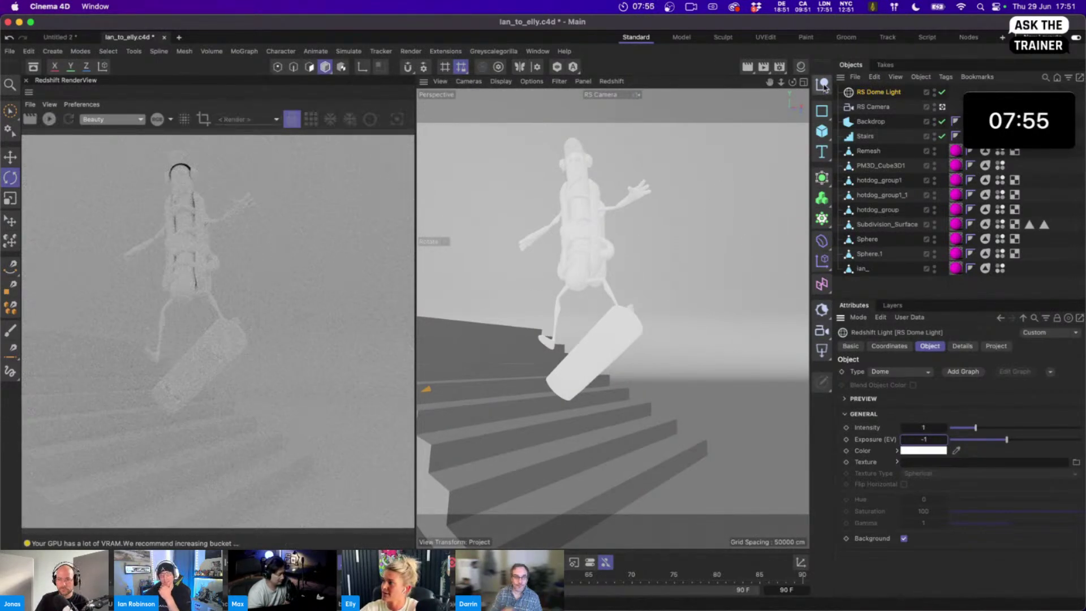
{"action": "left_click", "coordinate": [822, 85]}
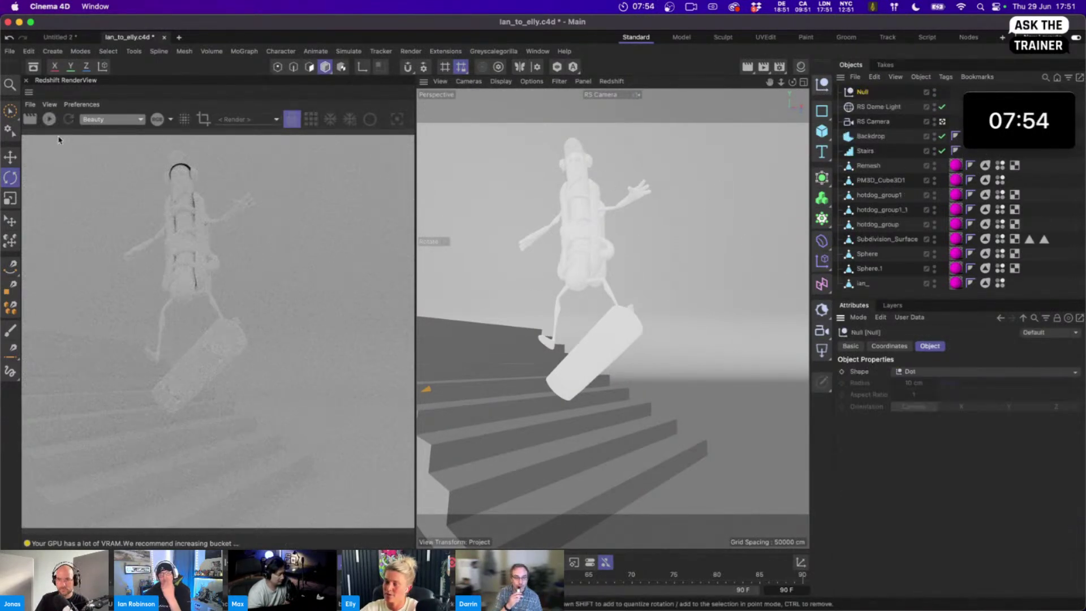
Add a Redshift area light, give it a target tag, and assign the null as its target object
{"action": "left_click", "coordinate": [11, 224]}
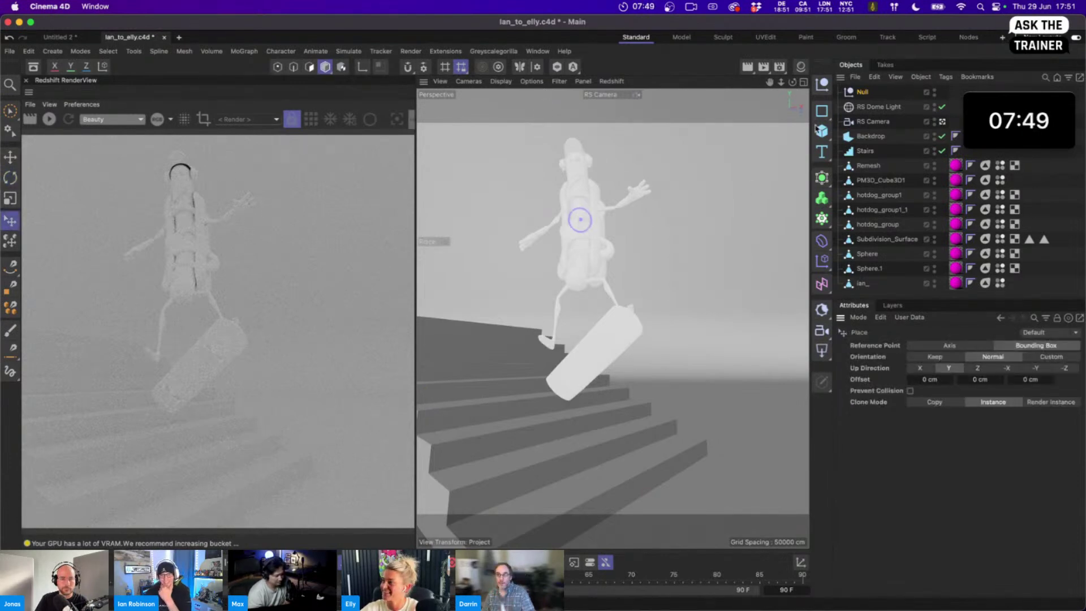
{"action": "left_click", "coordinate": [821, 352]}
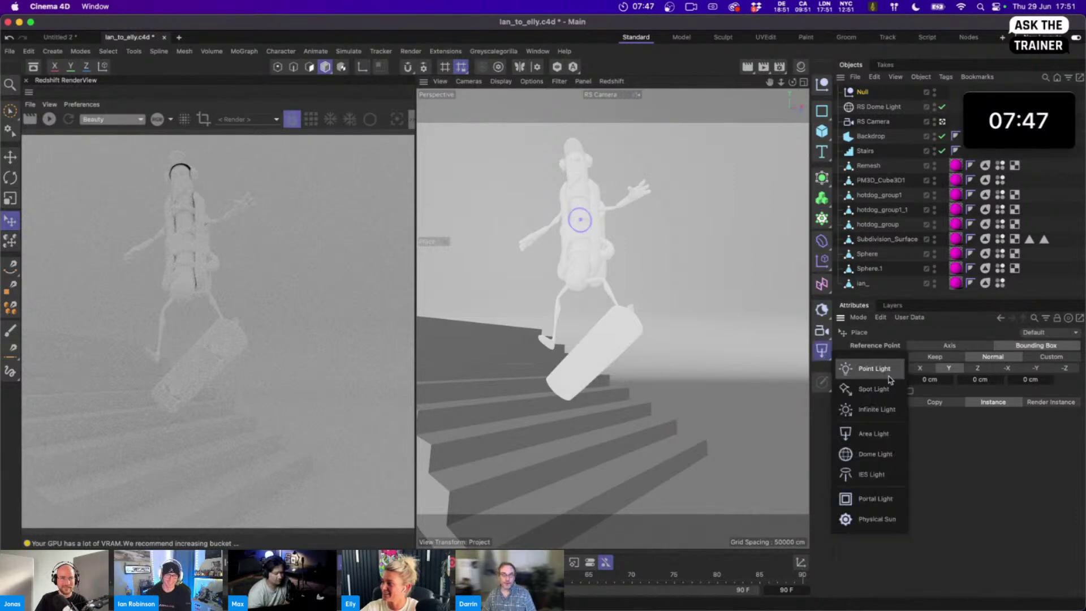
{"action": "left_click", "coordinate": [871, 433]}
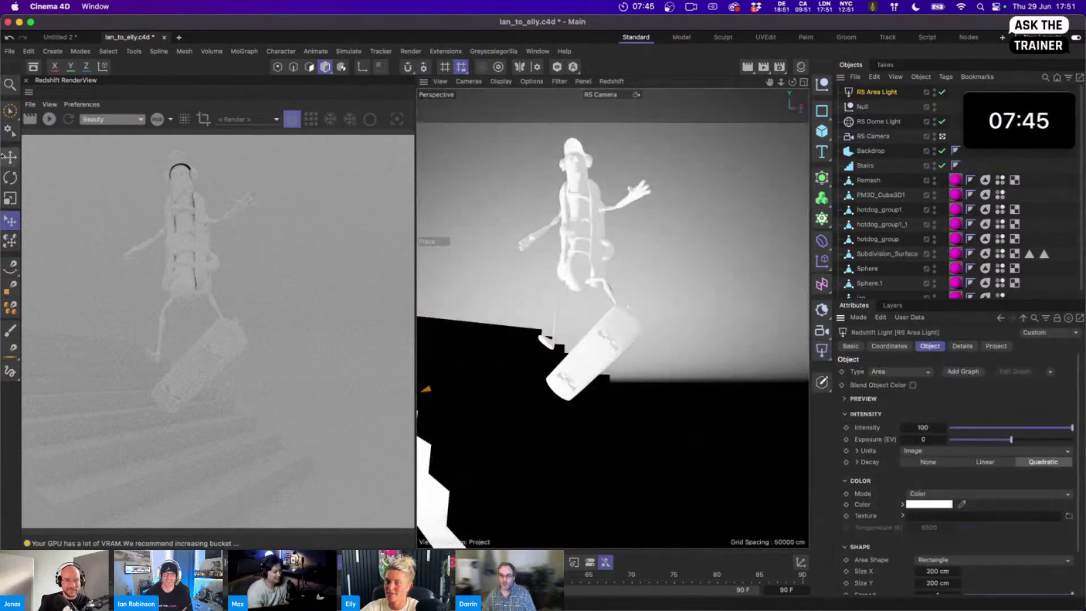
{"action": "left_click", "coordinate": [12, 161]}
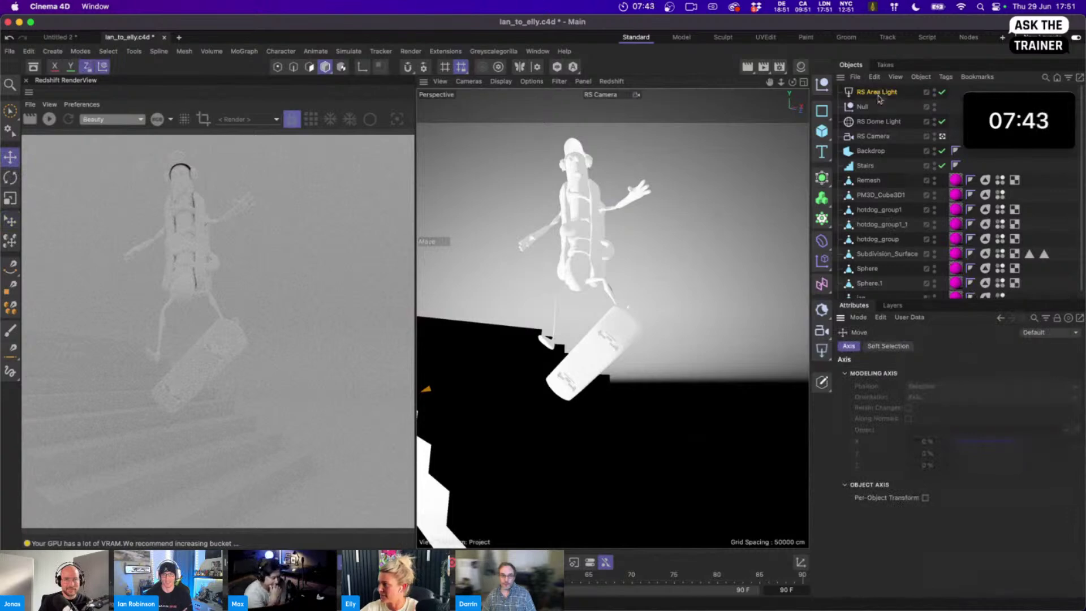
{"action": "left_click", "coordinate": [878, 93]}
{"action": "left_click", "coordinate": [1052, 374]}
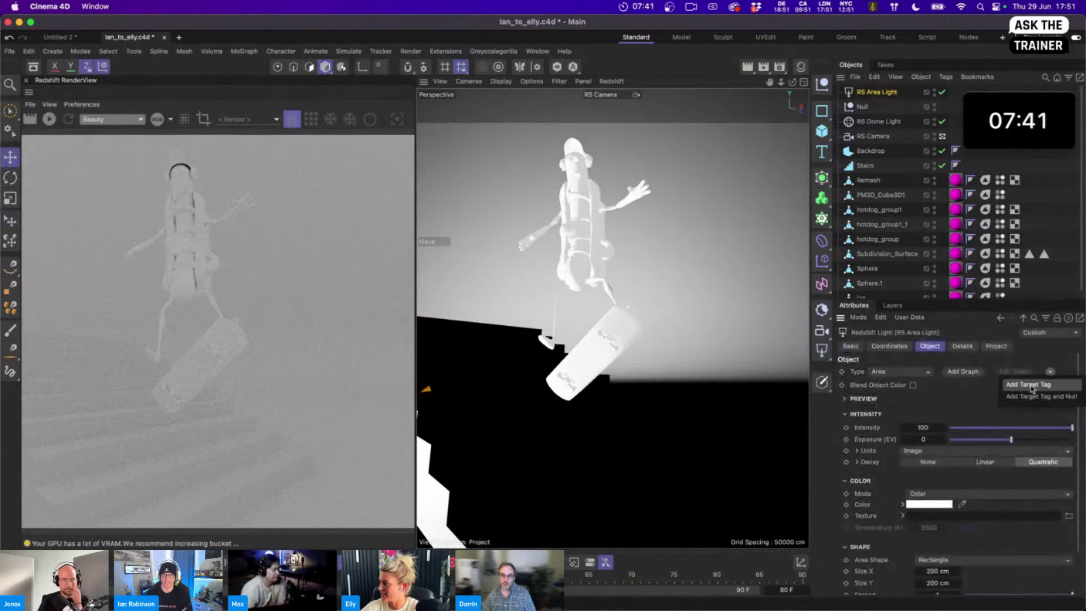
{"action": "left_click", "coordinate": [1028, 384]}
{"action": "left_click_drag", "start_coordinate": [860, 113], "coordinate": [928, 372]}
Restart the live render beside a four-view layout and move the target null onto the skateboarding character
{"action": "left_click", "coordinate": [804, 83]}
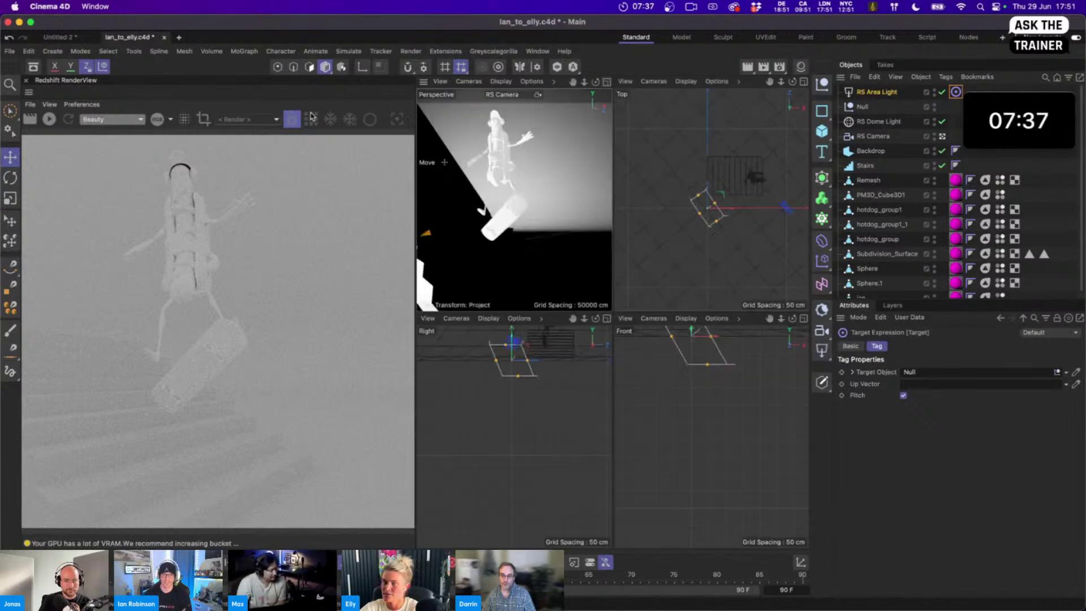
{"action": "left_click", "coordinate": [50, 120]}
{"action": "left_click_drag", "start_coordinate": [703, 260], "coordinate": [724, 210]}
{"action": "left_click", "coordinate": [773, 178]}
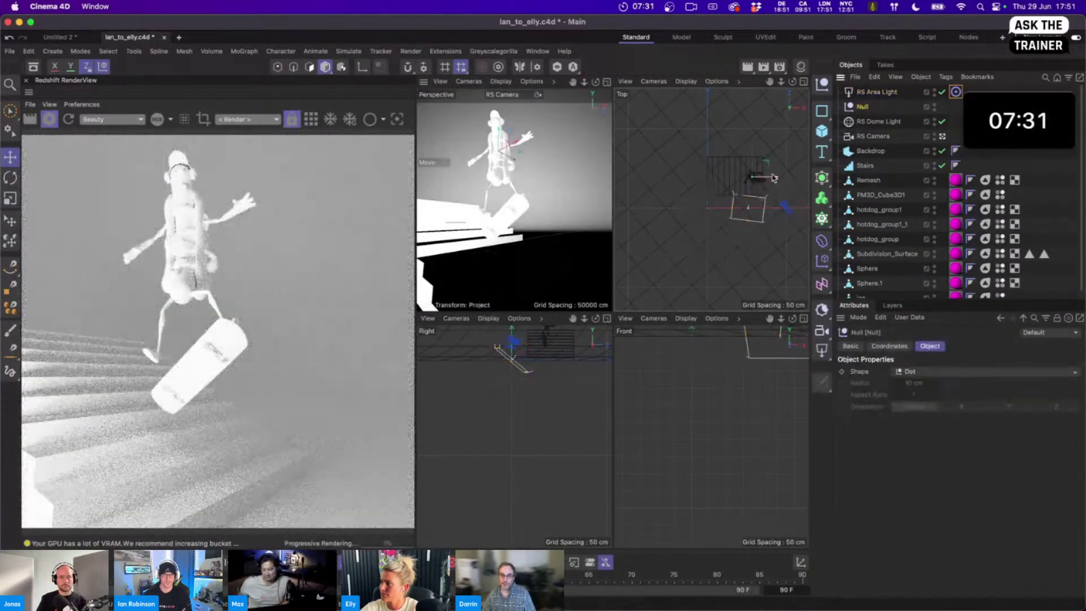
Move the area light up beside the character near the foot of the stairs, unlocking the Z axis, and set its intensity to 8.45
{"action": "left_click", "coordinate": [749, 219]}
{"action": "left_click_drag", "start_coordinate": [748, 269], "coordinate": [779, 172]}
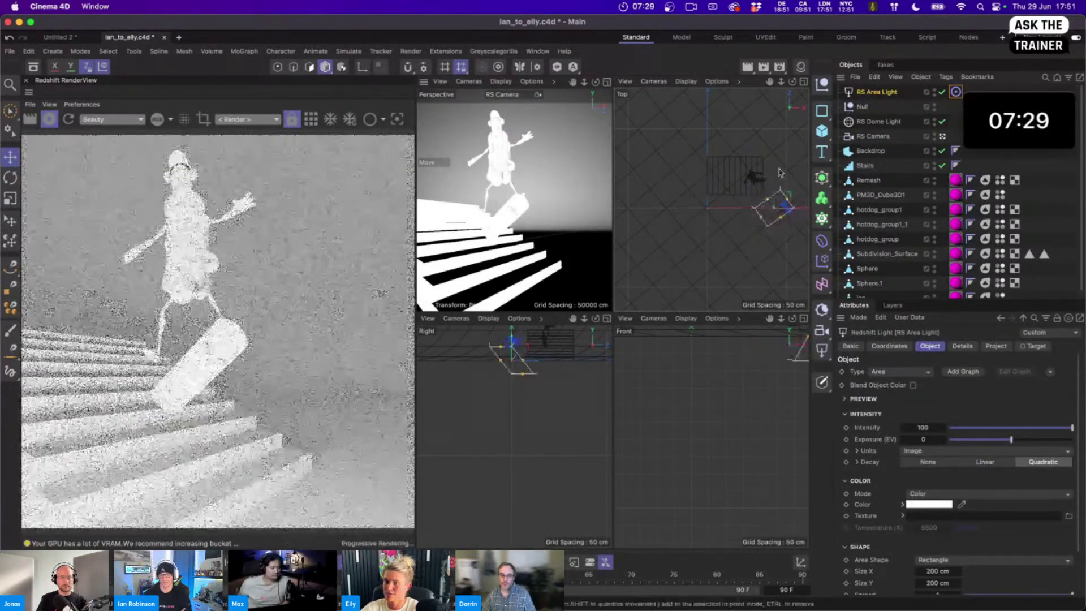
{"action": "left_click", "coordinate": [86, 67]}
{"action": "left_click_drag", "start_coordinate": [746, 260], "coordinate": [752, 190]}
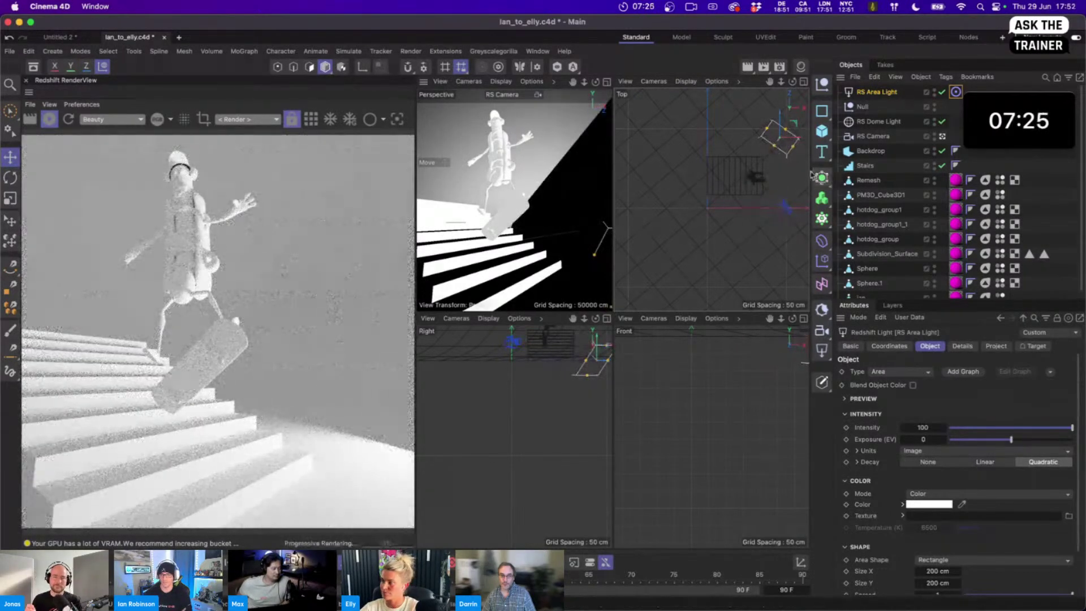
{"action": "left_click_drag", "start_coordinate": [738, 241], "coordinate": [733, 215]}
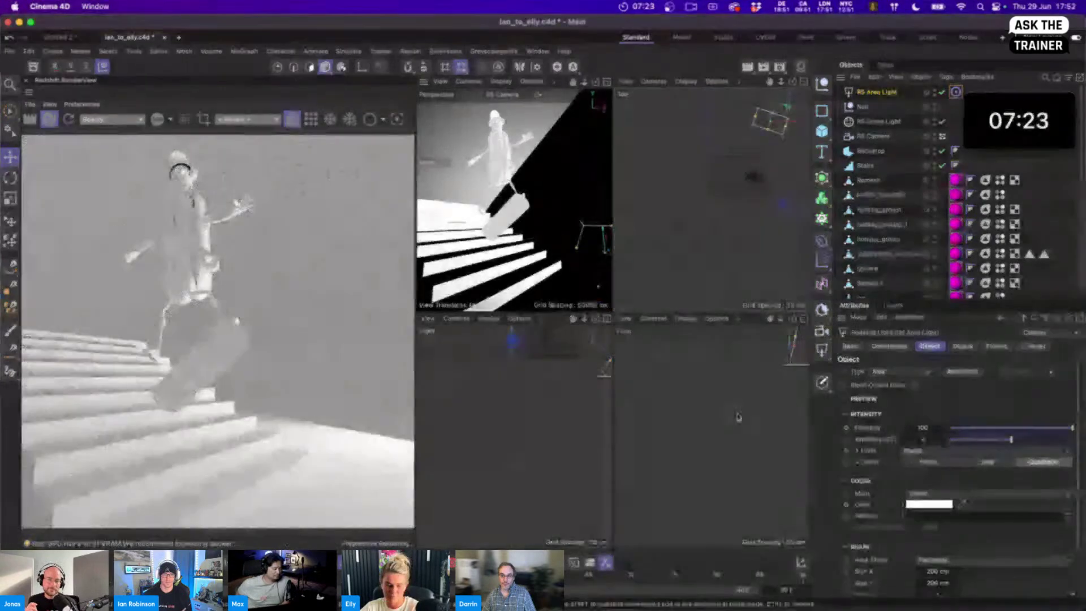
{"action": "middle_click_drag", "start_coordinate": [757, 398], "coordinate": [699, 517], "text": "alt"}
{"action": "left_click_drag", "start_coordinate": [699, 517], "coordinate": [711, 449]}
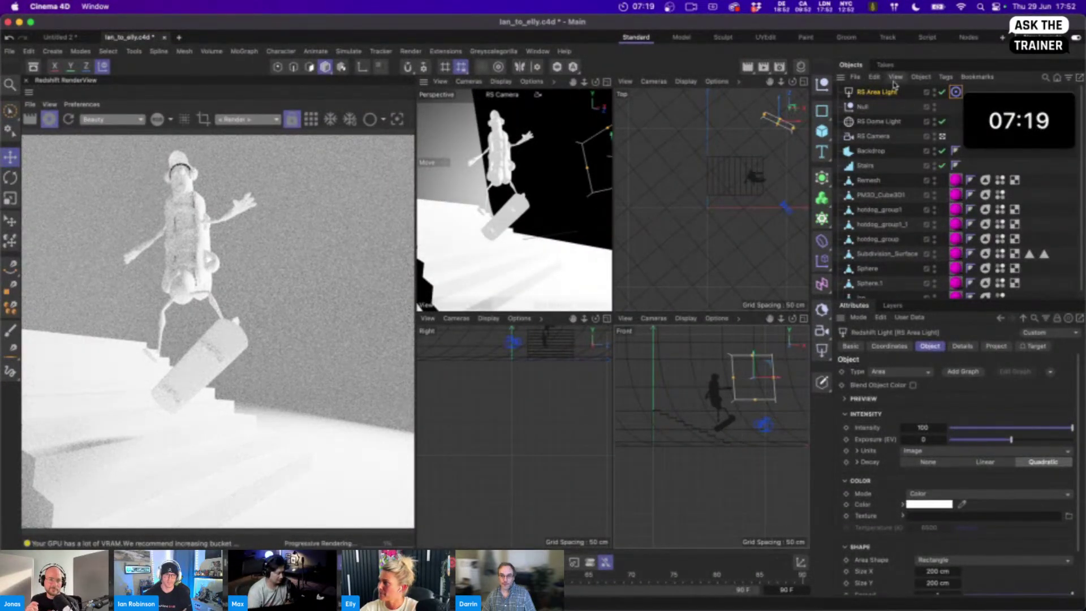
{"action": "left_click", "coordinate": [962, 428]}
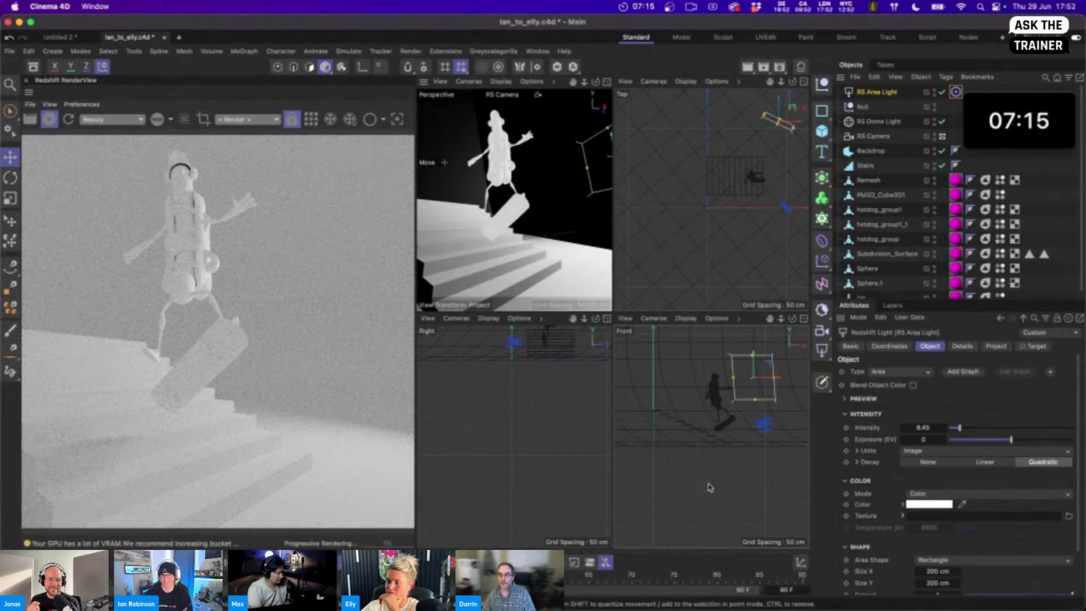
{"action": "left_click_drag", "start_coordinate": [711, 487], "coordinate": [729, 479]}
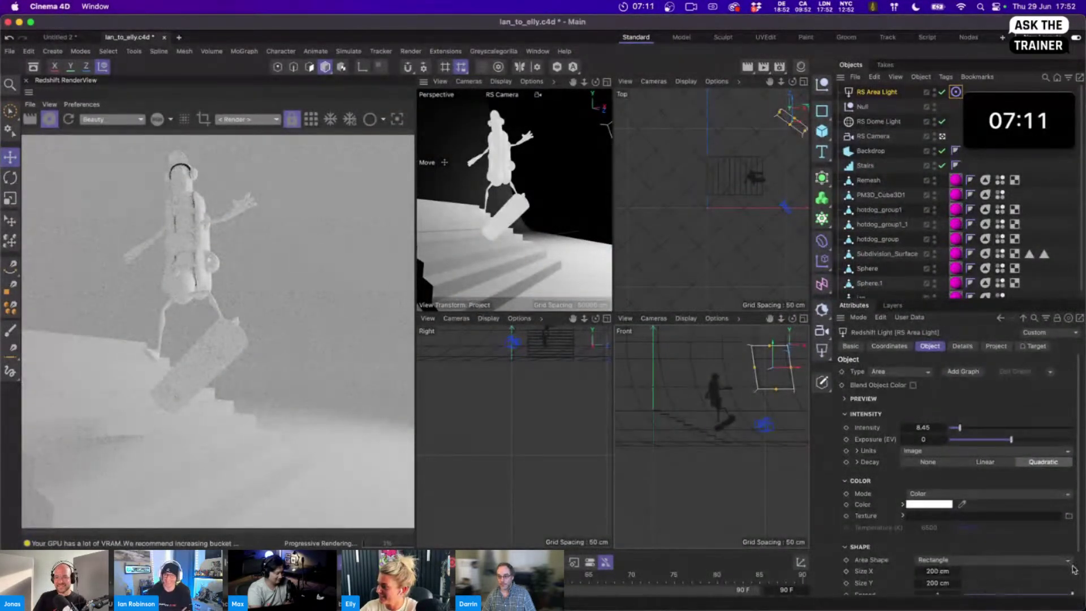
Narrow the area light's spread to 0.365 and set its intensity to 5.71
{"action": "scroll", "coordinate": [1033, 580], "scroll_direction": "down", "scroll_amount": 2}
{"action": "left_click", "coordinate": [1028, 564]}
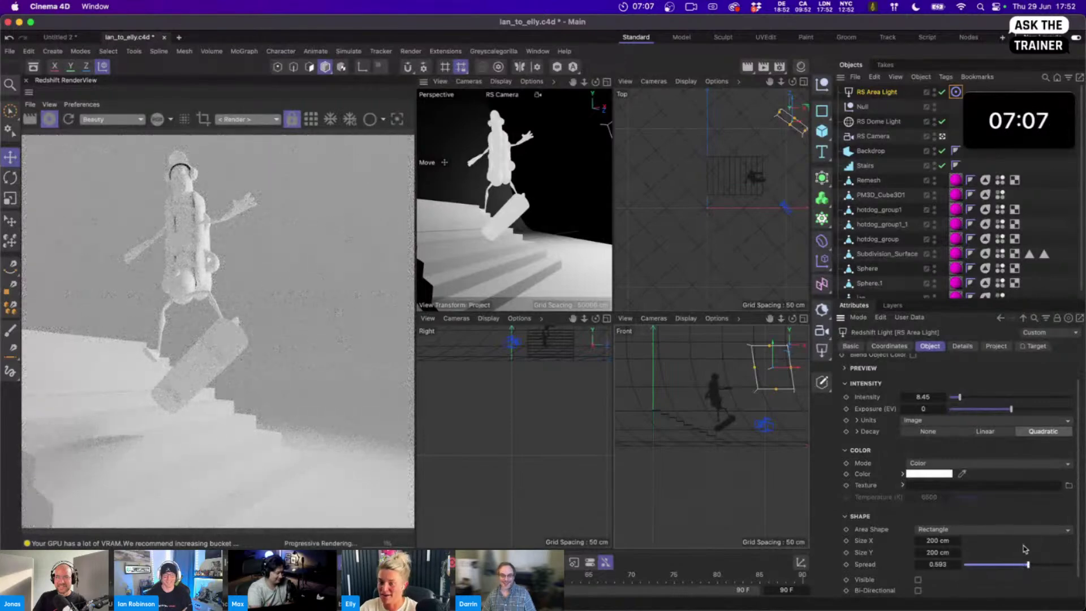
{"action": "left_click", "coordinate": [1012, 565]}
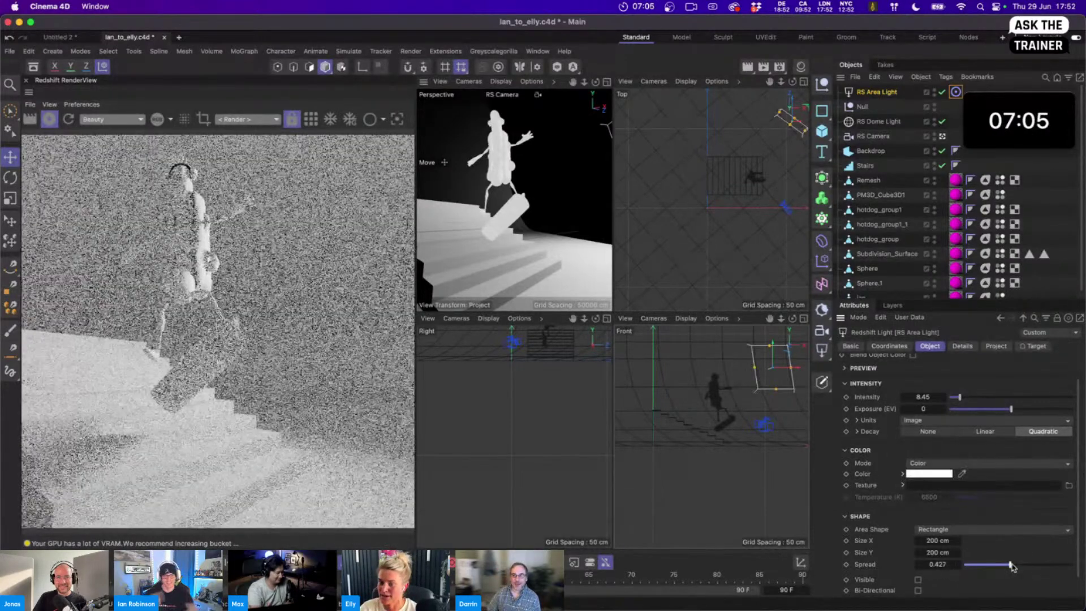
{"action": "left_click_drag", "start_coordinate": [1011, 565], "coordinate": [1003, 565]}
{"action": "left_click", "coordinate": [955, 398]}
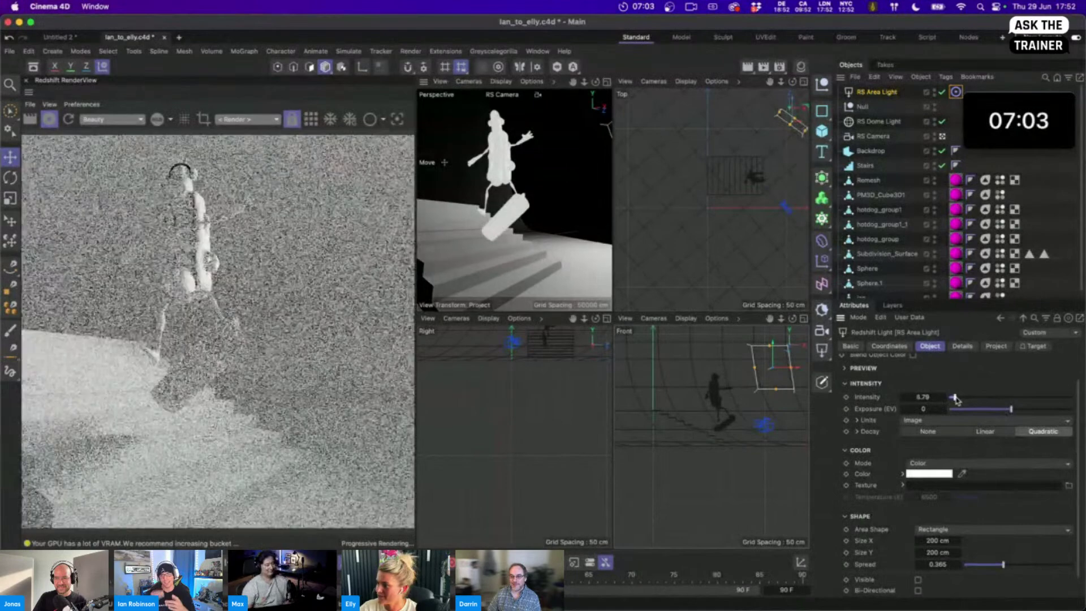
{"action": "left_click_drag", "start_coordinate": [955, 398], "coordinate": [957, 397]}
Try an exposure of 1 on the area light and settle on -1
{"action": "left_click", "coordinate": [931, 408]}
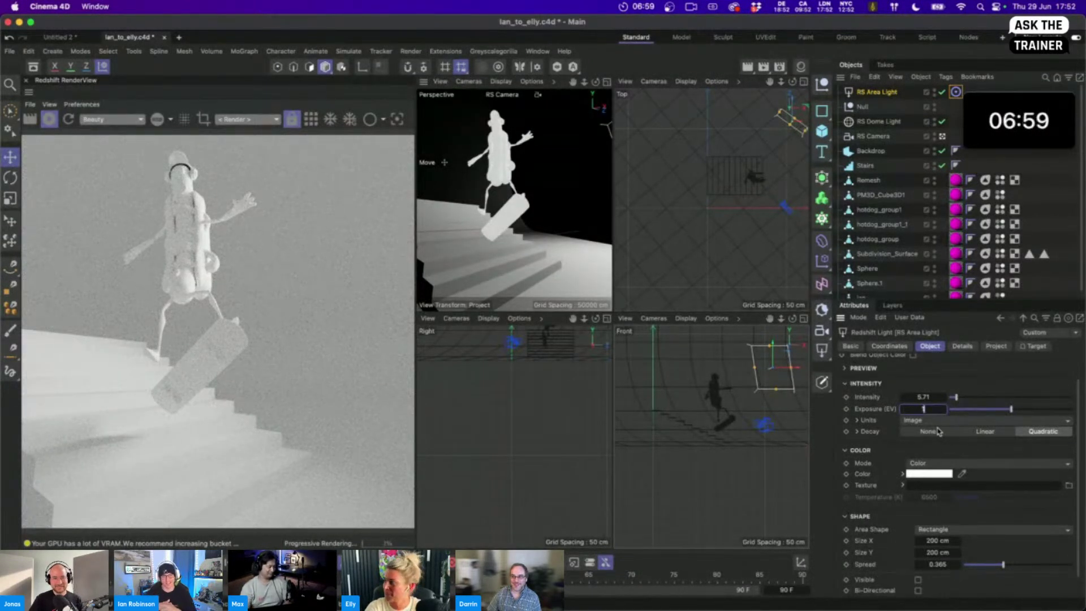
{"action": "key", "text": "Return"}
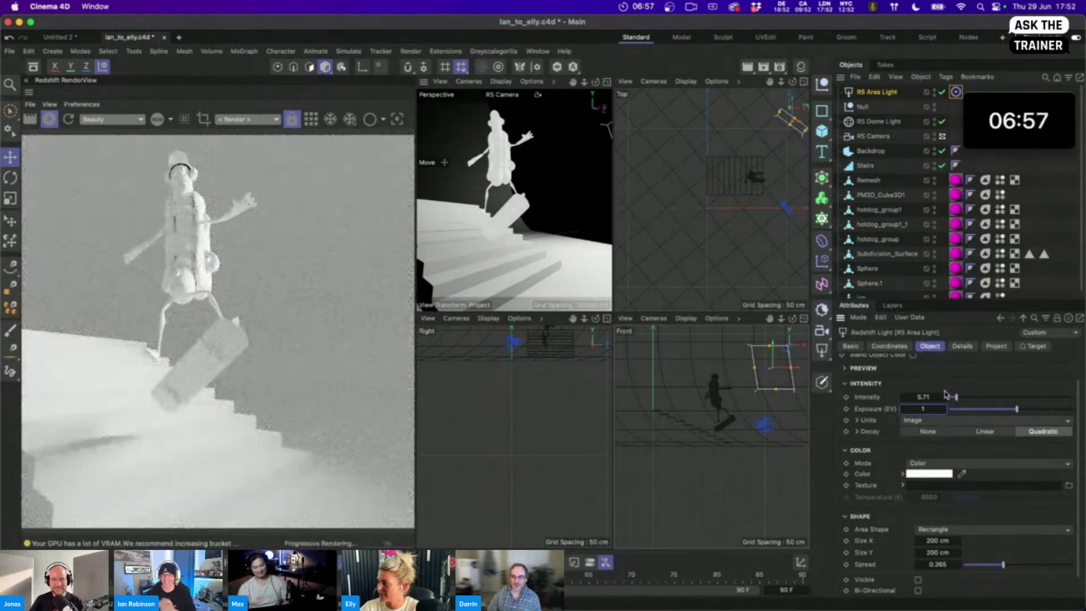
{"action": "type", "text": "-1"}
{"action": "key", "text": "Return"}
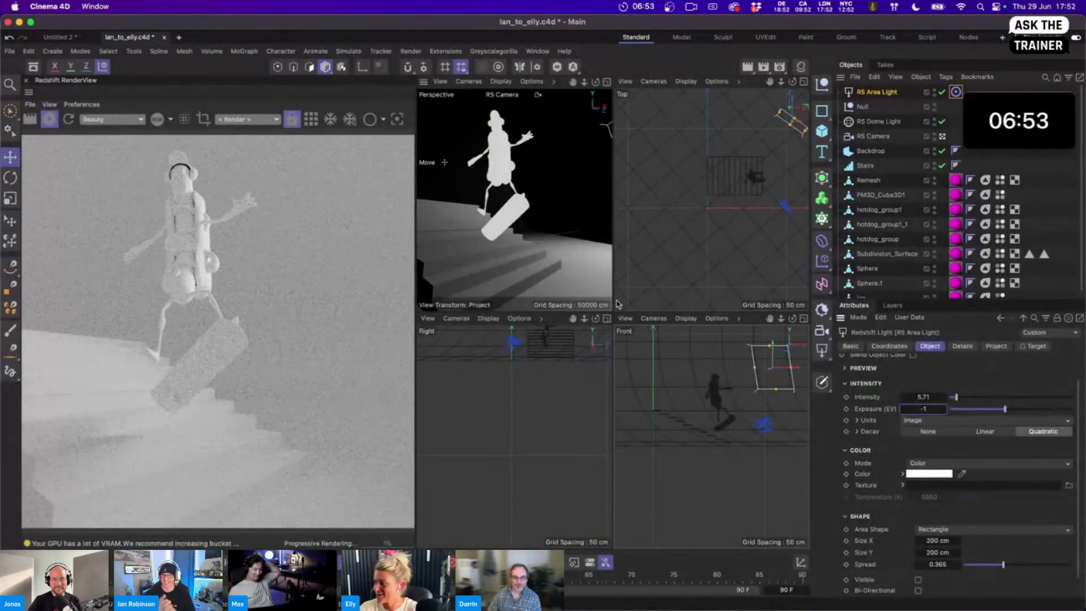
Add a second Redshift area light with a target tag and assign the null as its target object
{"action": "left_click", "coordinate": [823, 352]}
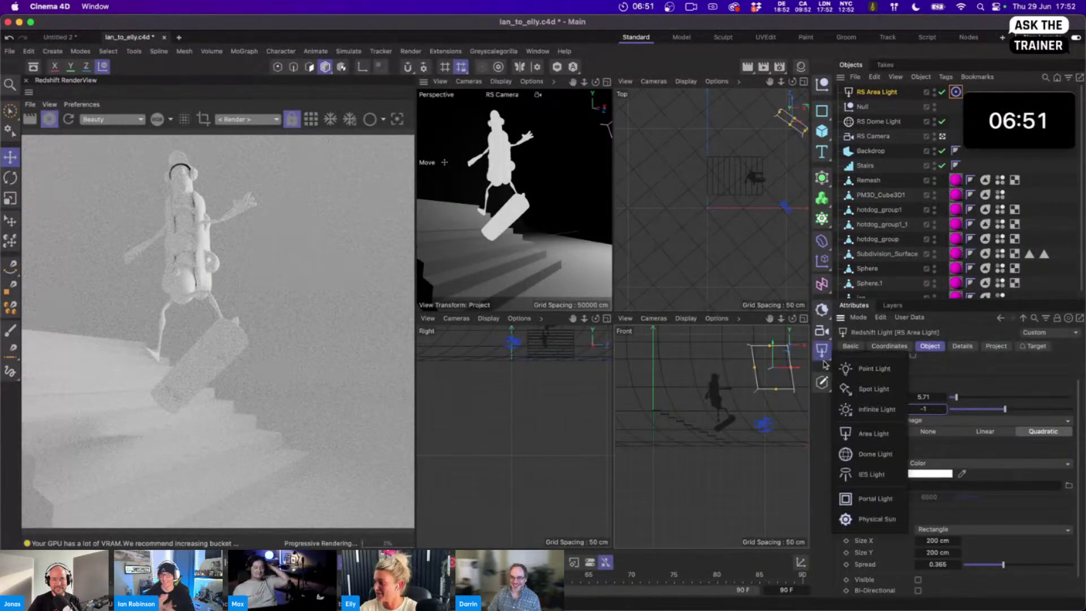
{"action": "left_click", "coordinate": [891, 446]}
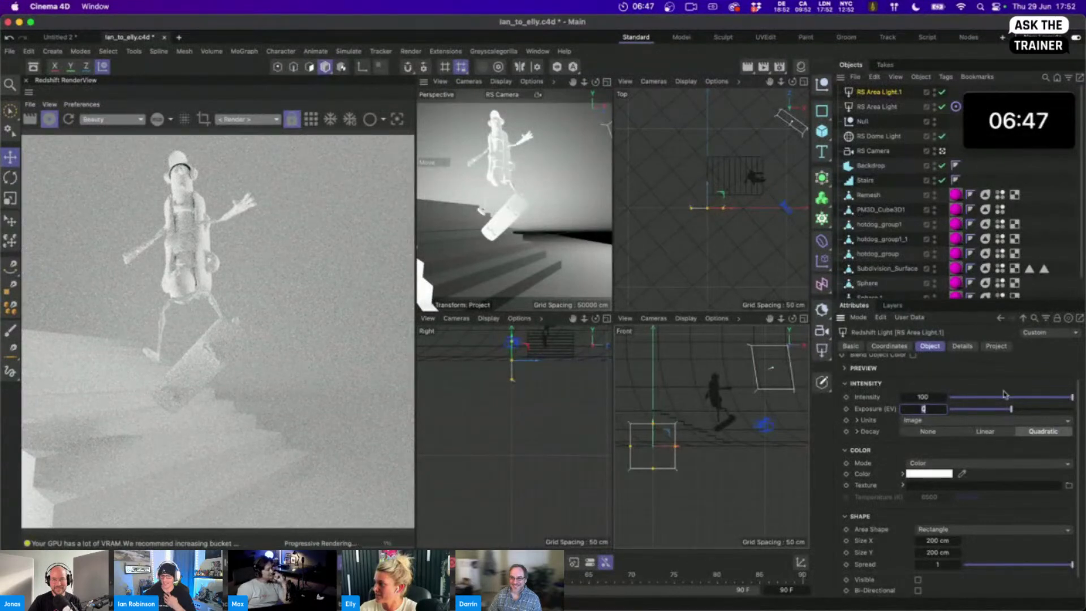
{"action": "scroll", "coordinate": [1004, 394], "scroll_direction": "up", "scroll_amount": 2}
{"action": "left_click", "coordinate": [1051, 372]}
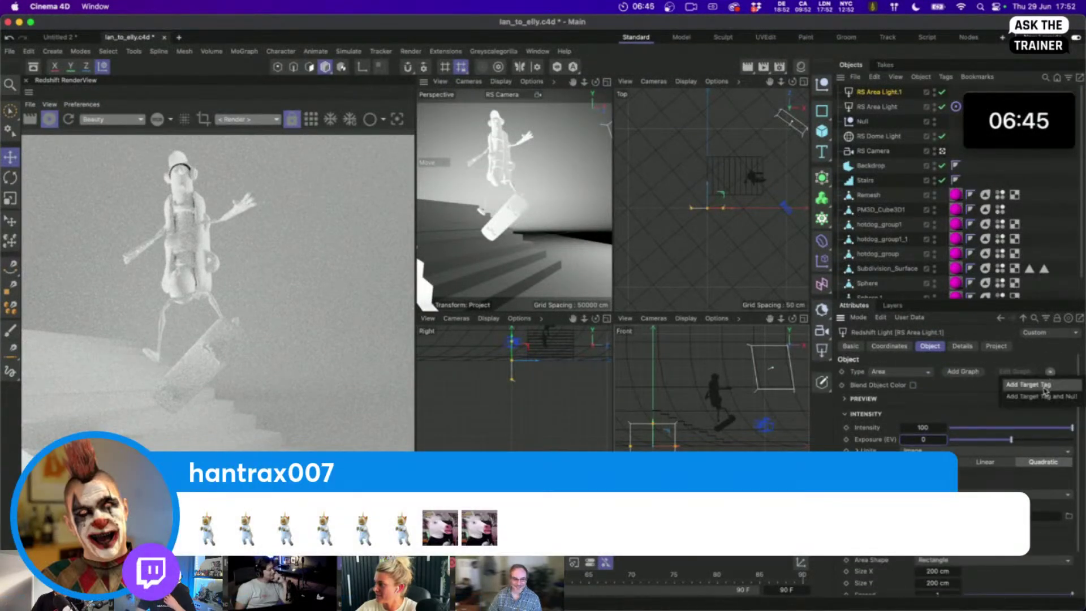
{"action": "left_click", "coordinate": [1044, 386]}
{"action": "left_click_drag", "start_coordinate": [863, 122], "coordinate": [912, 374]}
{"action": "left_click", "coordinate": [881, 97]}
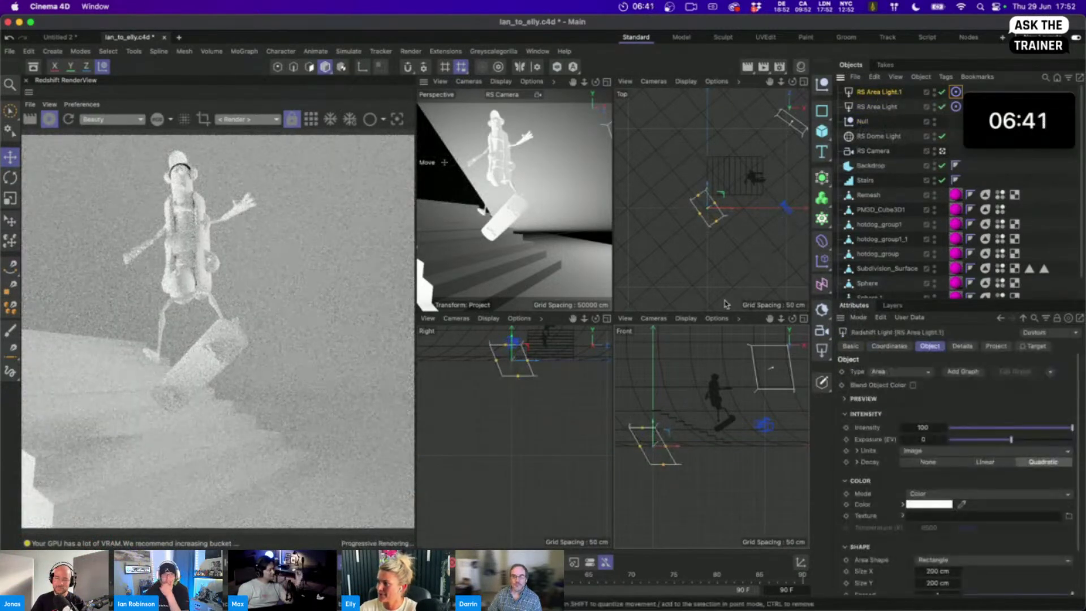
Narrow the second area light to about 18.4 cm in X and isolate it by disabling the first area light and the dome light
{"action": "left_click_drag", "start_coordinate": [723, 278], "coordinate": [747, 281]}
{"action": "left_click_drag", "start_coordinate": [717, 202], "coordinate": [733, 210]}
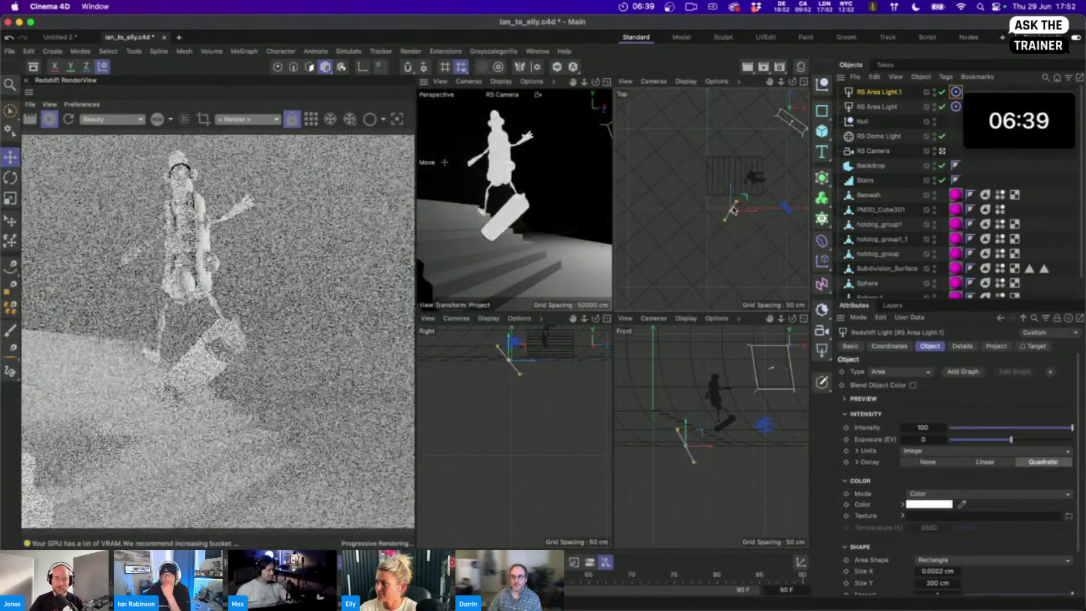
{"action": "left_click", "coordinate": [941, 106]}
{"action": "left_click", "coordinate": [942, 137]}
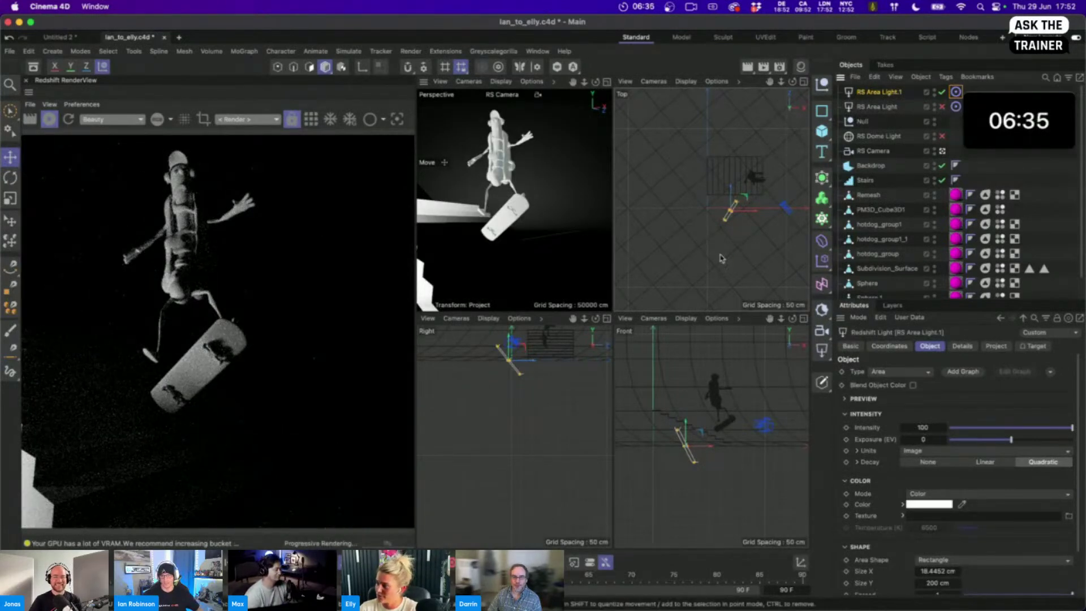
Move the second area light behind the character, raised above the top end of the stairs
{"action": "left_click_drag", "start_coordinate": [702, 484], "coordinate": [690, 445]}
{"action": "left_click_drag", "start_coordinate": [720, 262], "coordinate": [696, 229]}
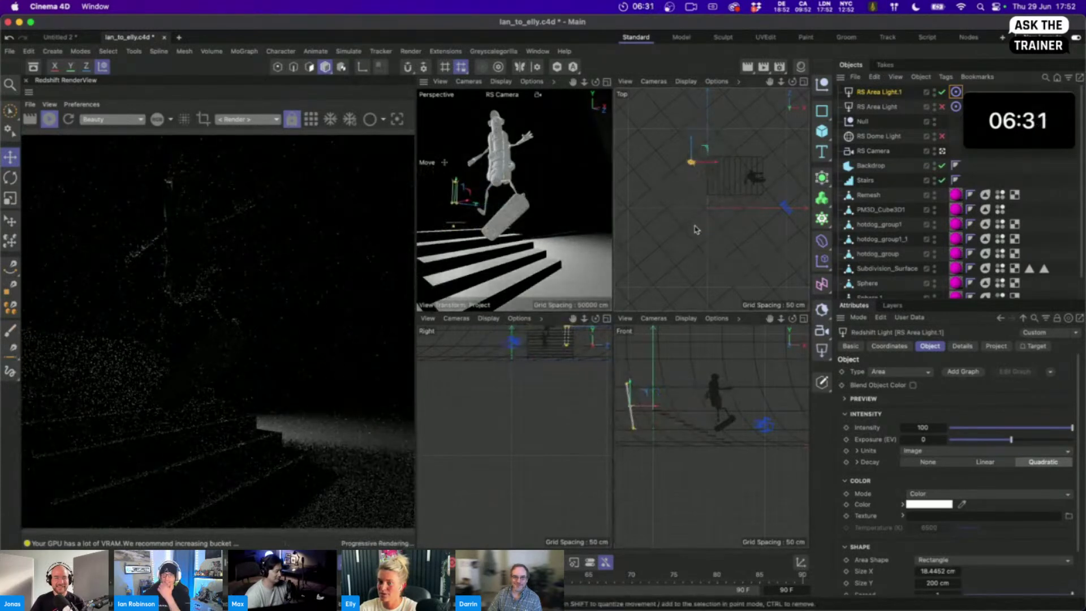
{"action": "left_click_drag", "start_coordinate": [673, 493], "coordinate": [669, 478]}
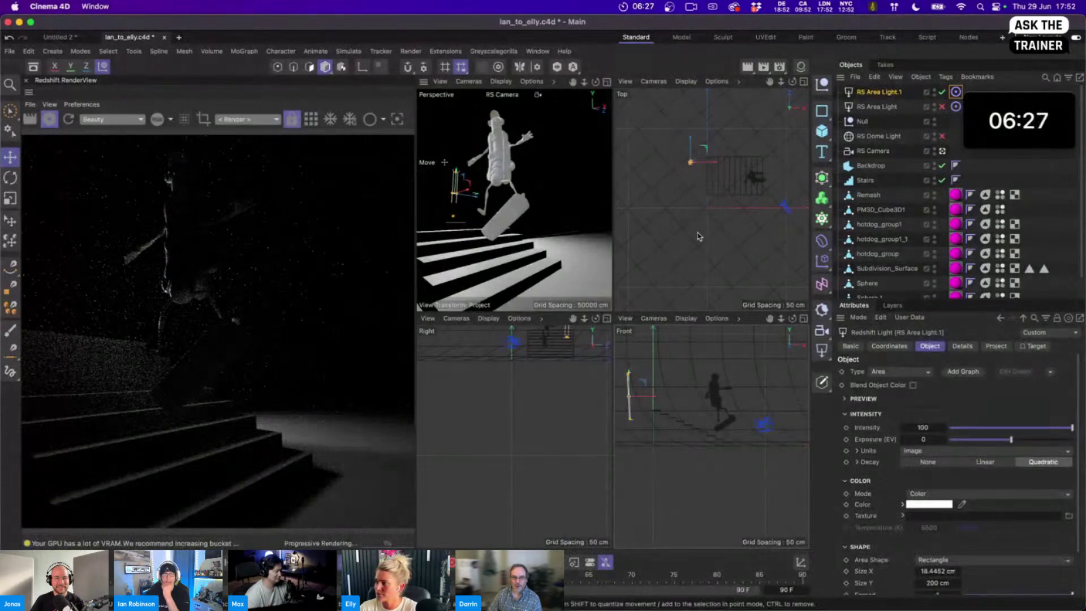
{"action": "left_click_drag", "start_coordinate": [700, 236], "coordinate": [711, 231]}
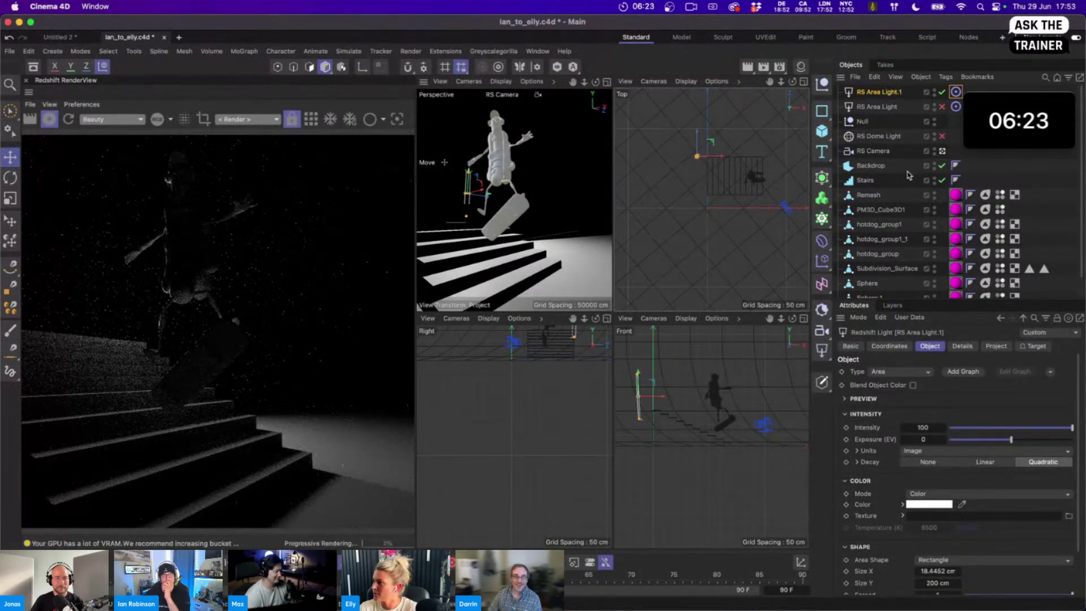
Exclude the Backdrop from the second area light's illumination
{"action": "left_click", "coordinate": [1037, 345]}
{"action": "left_click", "coordinate": [996, 345]}
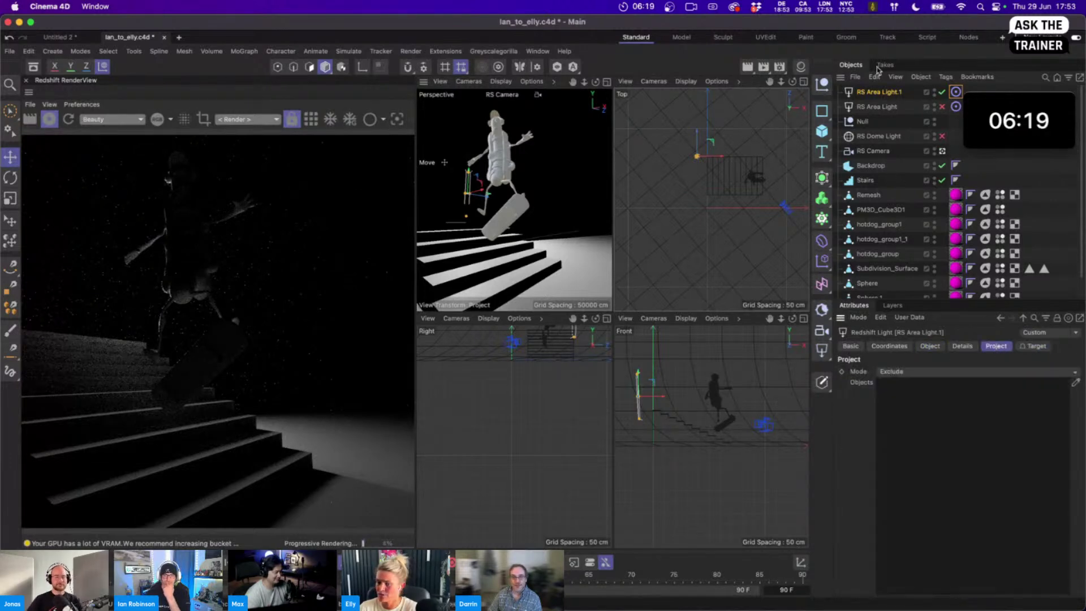
{"action": "left_click_drag", "start_coordinate": [871, 168], "coordinate": [905, 390]}
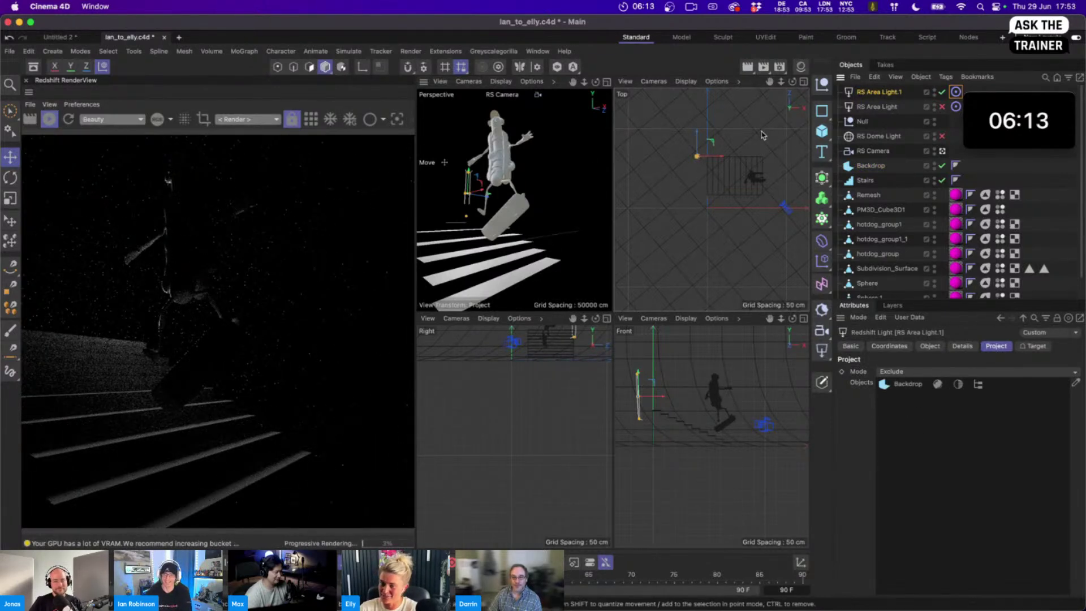
Reduce the second area light's spread to 0.769 and its intensity to 34.47 while raising it slightly behind the character
{"action": "left_click", "coordinate": [929, 345]}
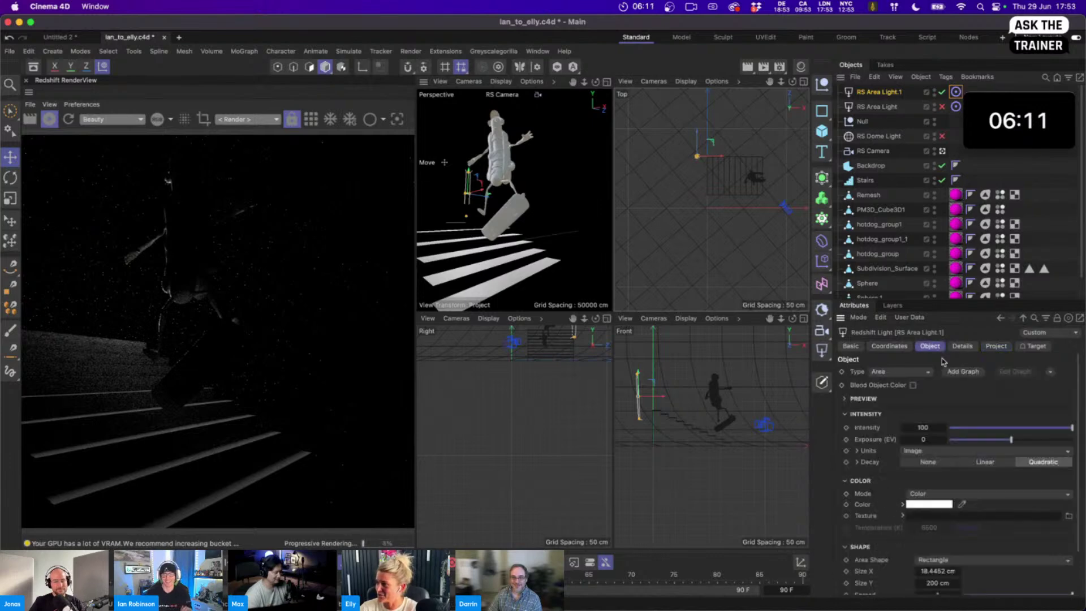
{"action": "scroll", "coordinate": [1039, 557], "scroll_direction": "down", "scroll_amount": 1}
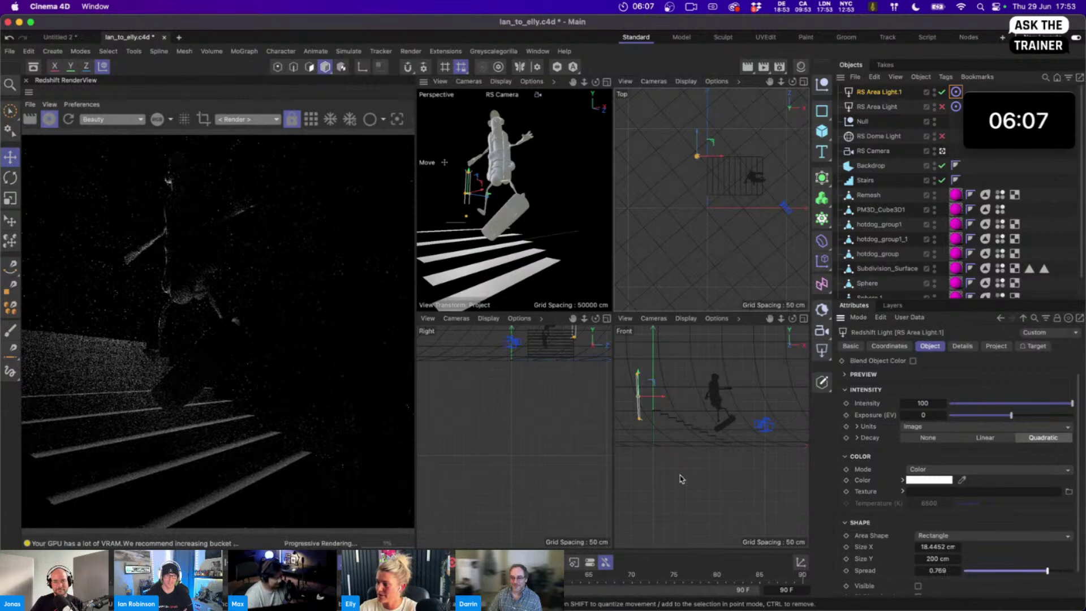
{"action": "left_click_drag", "start_coordinate": [681, 479], "coordinate": [679, 466]}
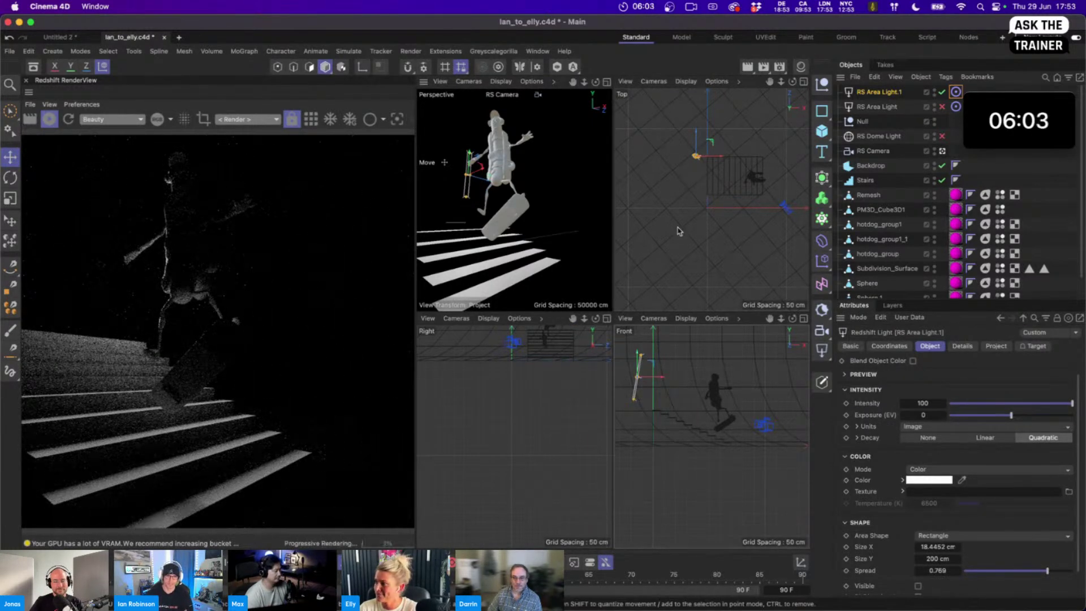
{"action": "left_click_drag", "start_coordinate": [678, 228], "coordinate": [680, 224]}
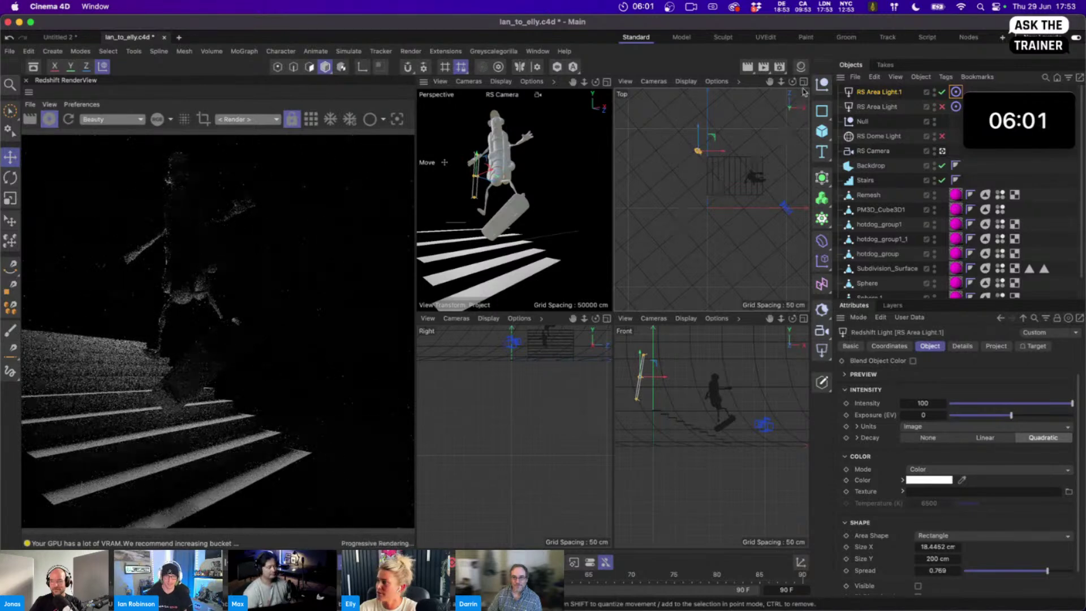
{"action": "left_click_drag", "start_coordinate": [1006, 405], "coordinate": [989, 404]}
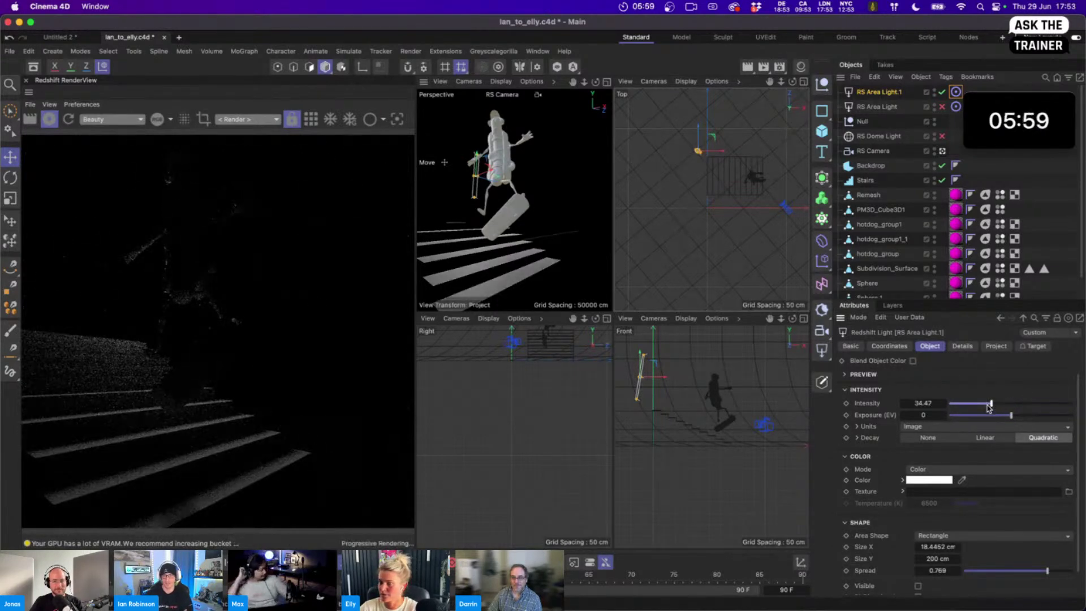
Tint the second area light a pale warm peach with hue 19° and RGB 238, 207, 193
{"action": "left_click", "coordinate": [932, 480]}
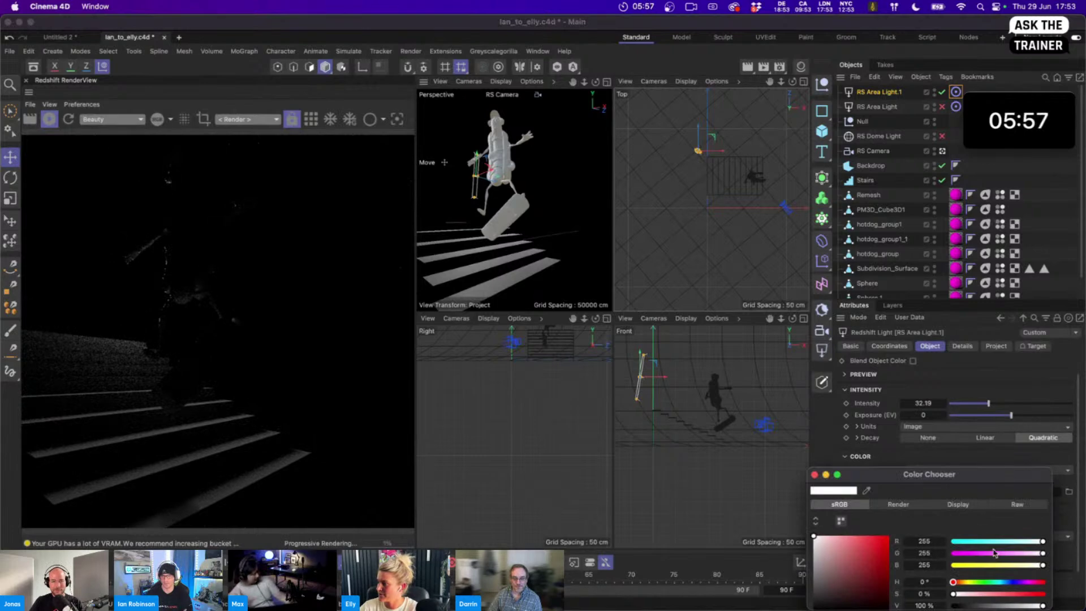
{"action": "left_click_drag", "start_coordinate": [954, 584], "coordinate": [960, 584]}
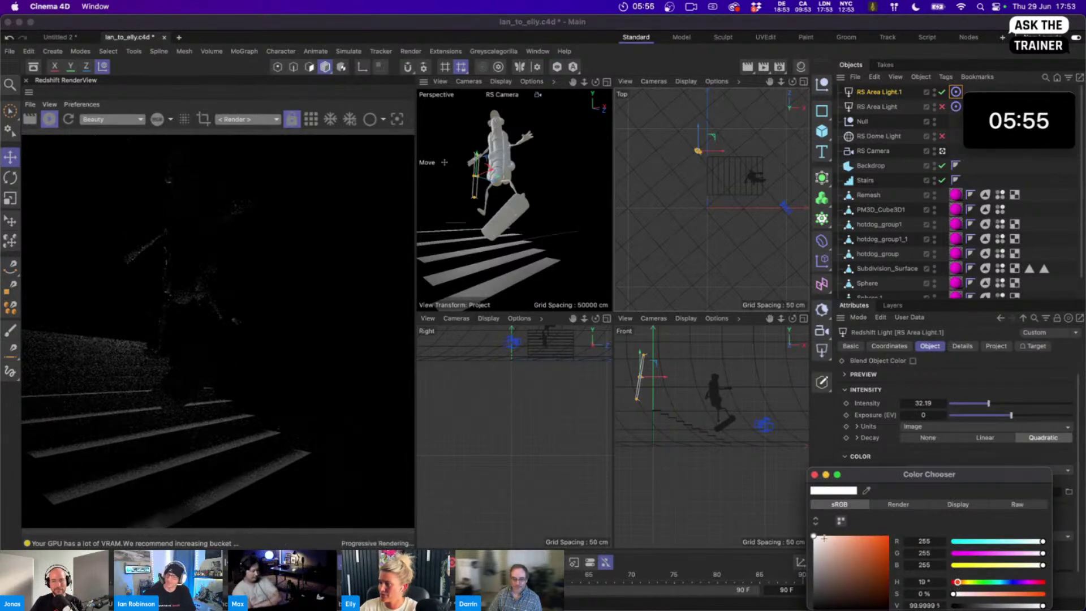
{"action": "left_click_drag", "start_coordinate": [824, 538], "coordinate": [827, 541]}
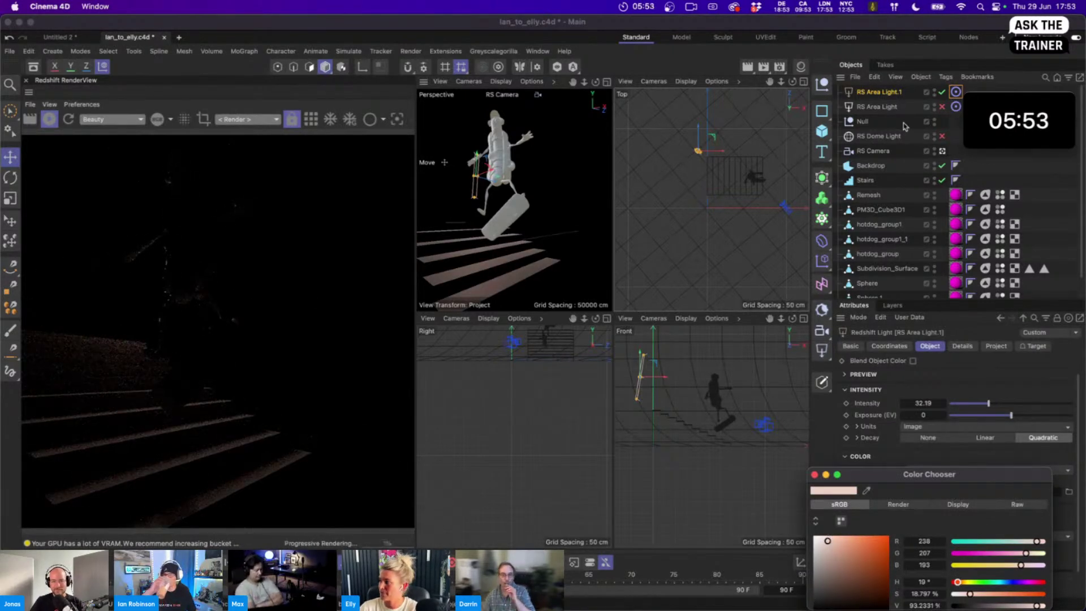
Raise the second area light's intensity to 39.04 and shift it slightly farther from the character behind the stairs
{"action": "left_click_drag", "start_coordinate": [989, 410], "coordinate": [996, 412]}
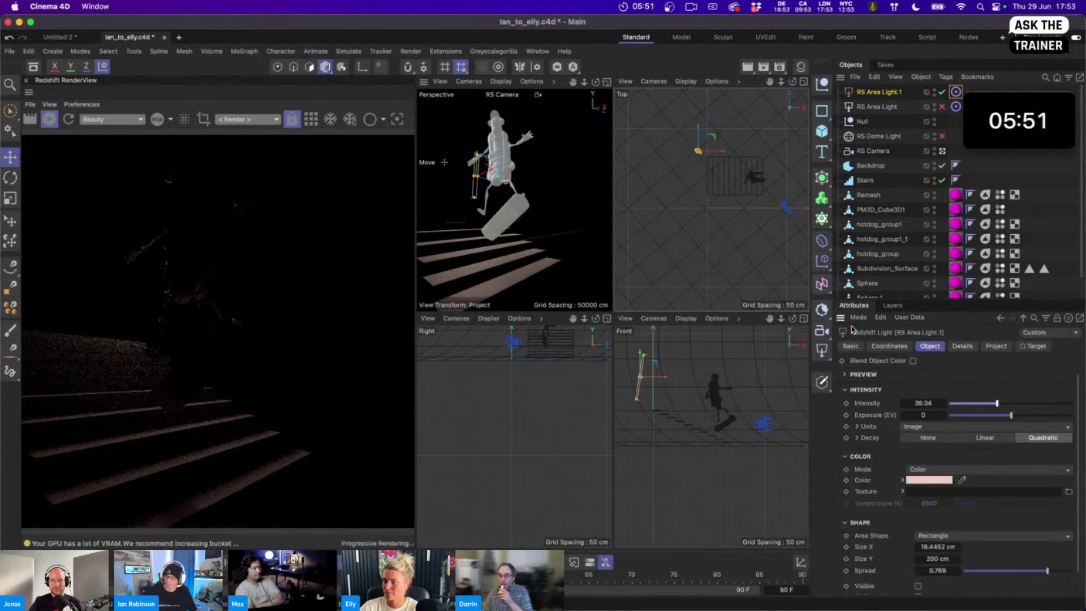
{"action": "left_click_drag", "start_coordinate": [689, 187], "coordinate": [684, 193]}
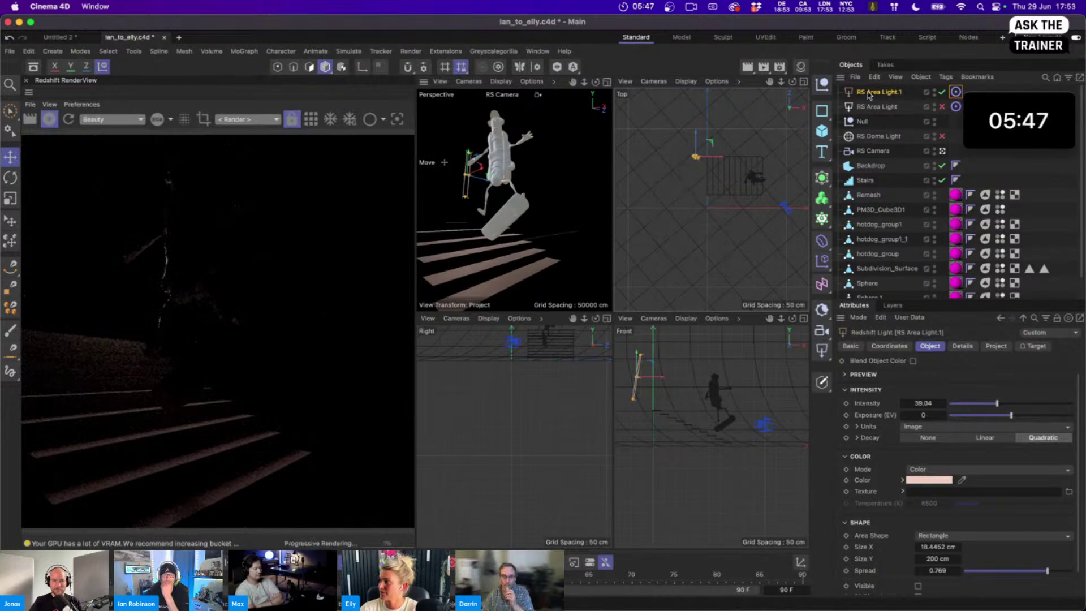
Add a third Redshift area light and move it beside the camera, in front of the character
{"action": "left_click", "coordinate": [821, 355]}
{"action": "left_click", "coordinate": [862, 430]}
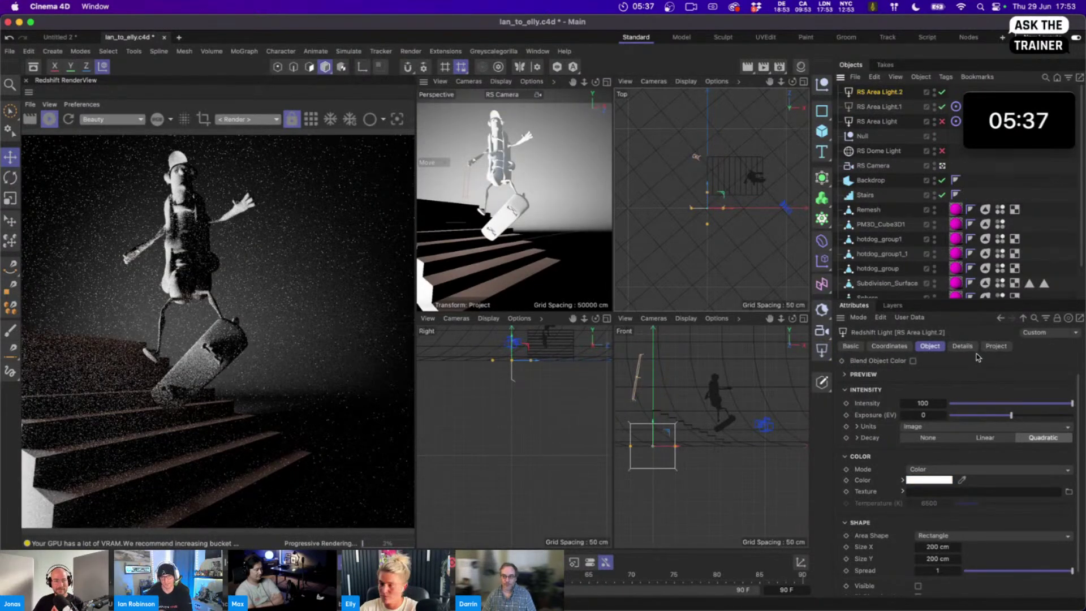
{"action": "left_click_drag", "start_coordinate": [688, 268], "coordinate": [760, 259]}
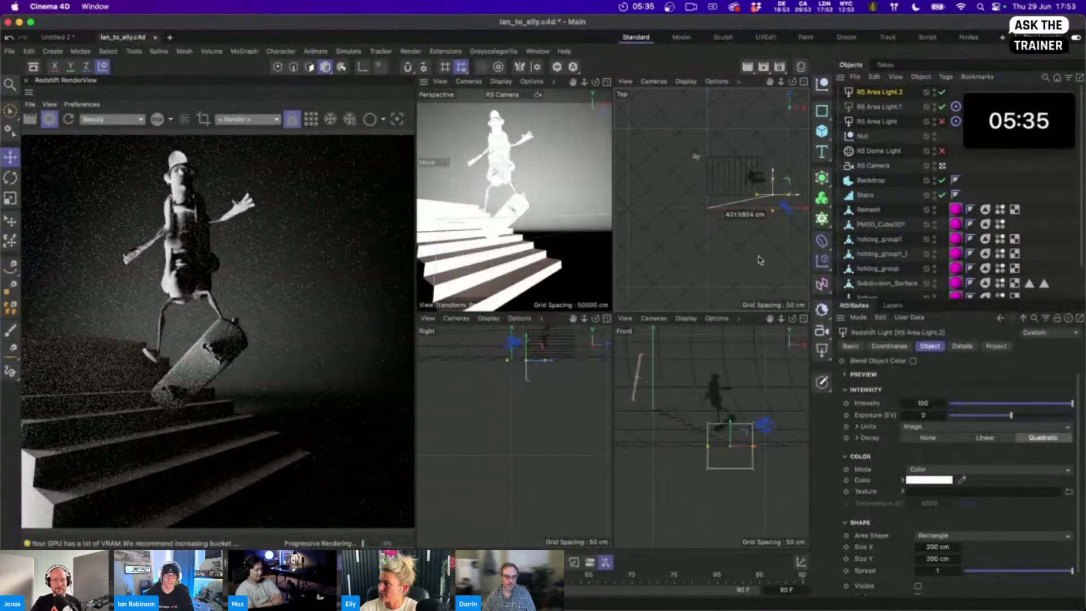
Give the third area light a Target tag aimed at the Null
{"action": "left_click", "coordinate": [996, 345]}
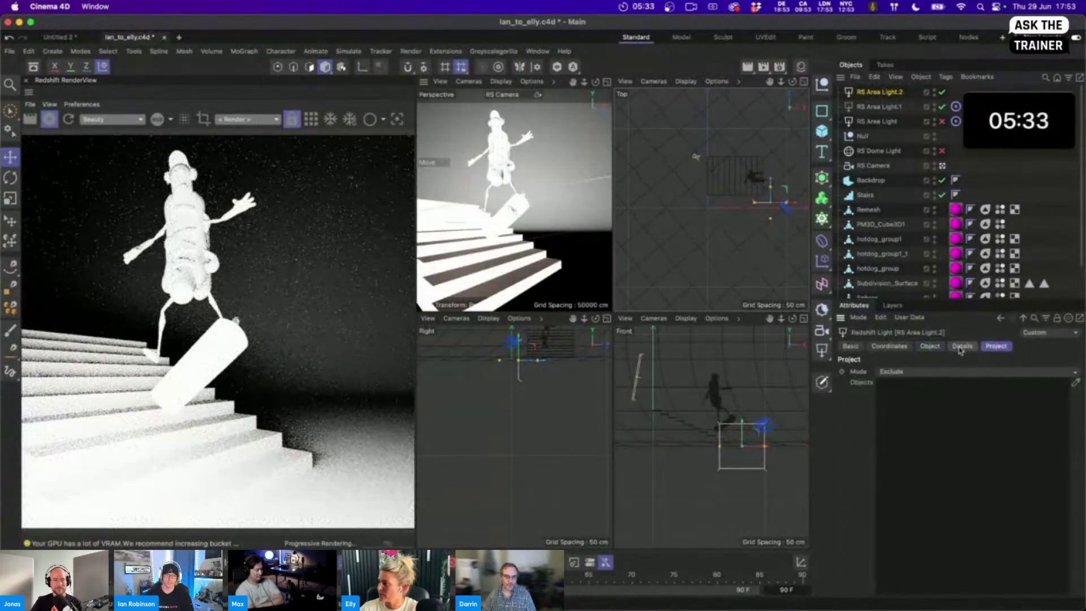
{"action": "left_click", "coordinate": [890, 346]}
{"action": "left_click", "coordinate": [930, 346]}
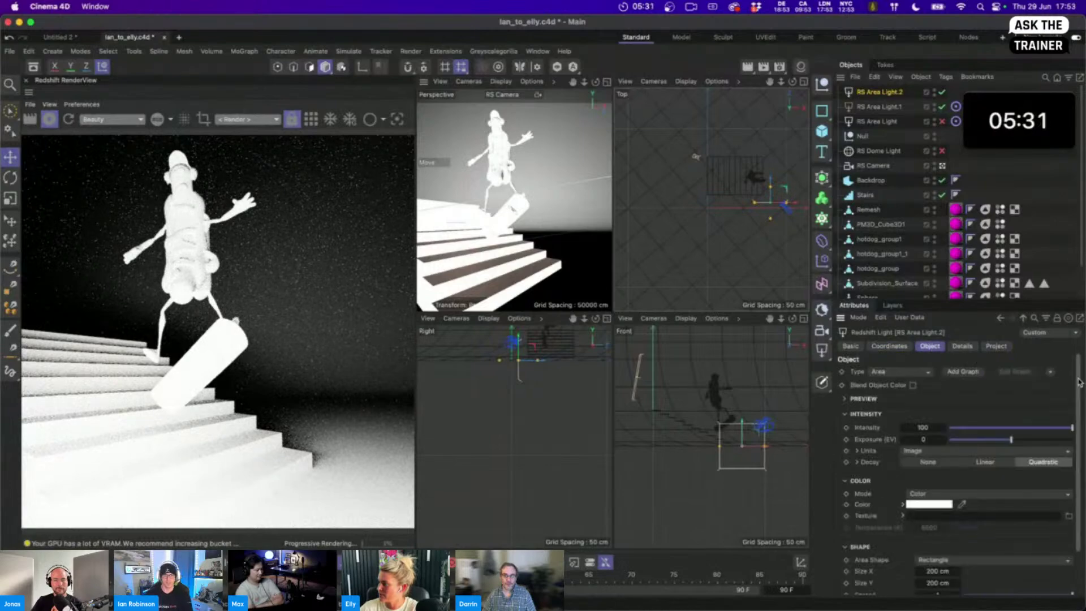
{"action": "left_click", "coordinate": [1052, 373]}
{"action": "left_click", "coordinate": [1043, 382]}
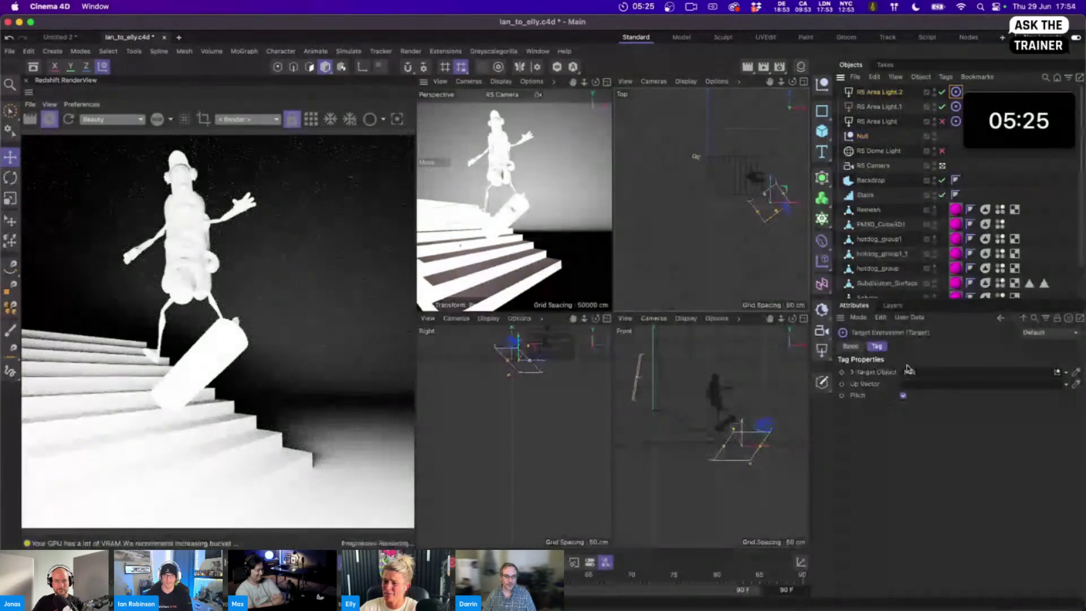
Move the third area light farther from the character, beyond the camera, and scale it down to about 79 cm square
{"action": "left_click_drag", "start_coordinate": [747, 264], "coordinate": [775, 259]}
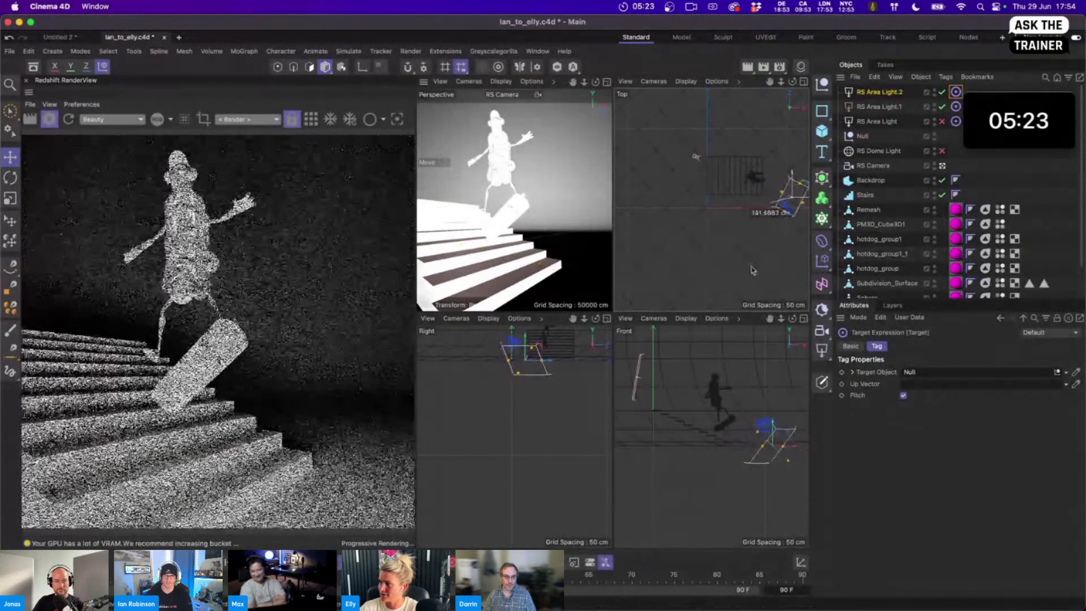
{"action": "left_click_drag", "start_coordinate": [734, 509], "coordinate": [660, 501]}
{"action": "key", "text": "t"}
{"action": "key", "text": "e"}
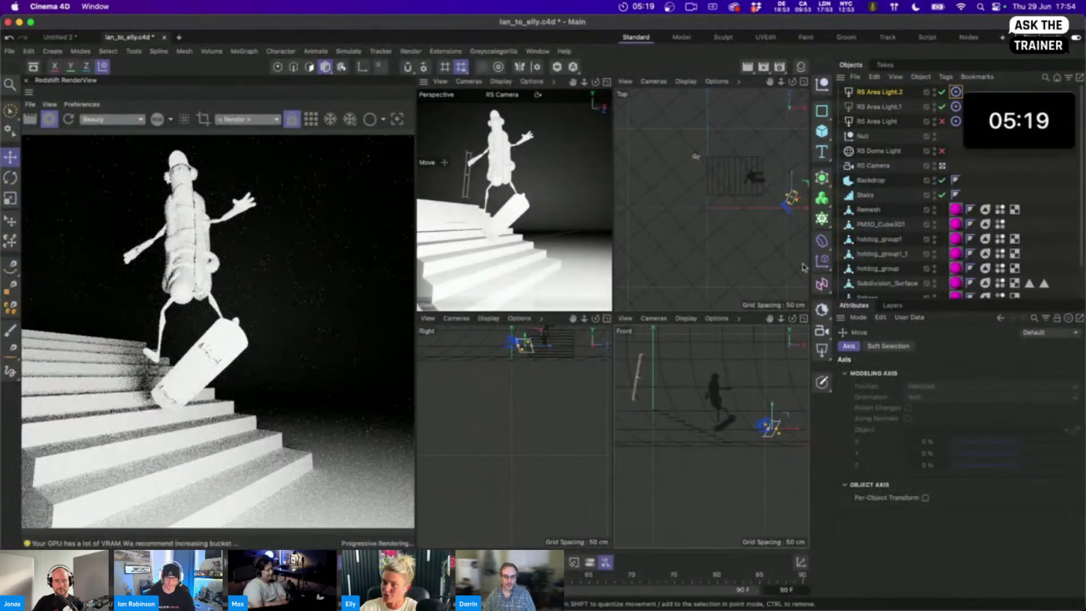
Reduce the third area light's intensity to 7.99
{"action": "left_click", "coordinate": [891, 92]}
{"action": "left_click", "coordinate": [930, 349]}
{"action": "left_click", "coordinate": [960, 430]}
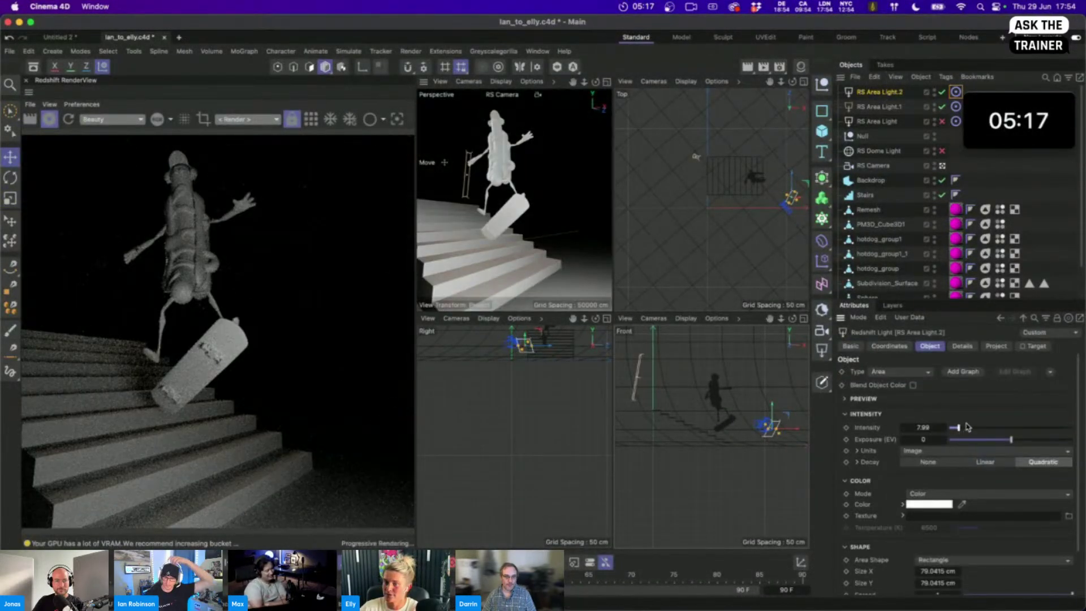
Enable the RS Dome Light and RS Area Light, and maximize the perspective viewport
{"action": "left_click", "coordinate": [942, 151]}
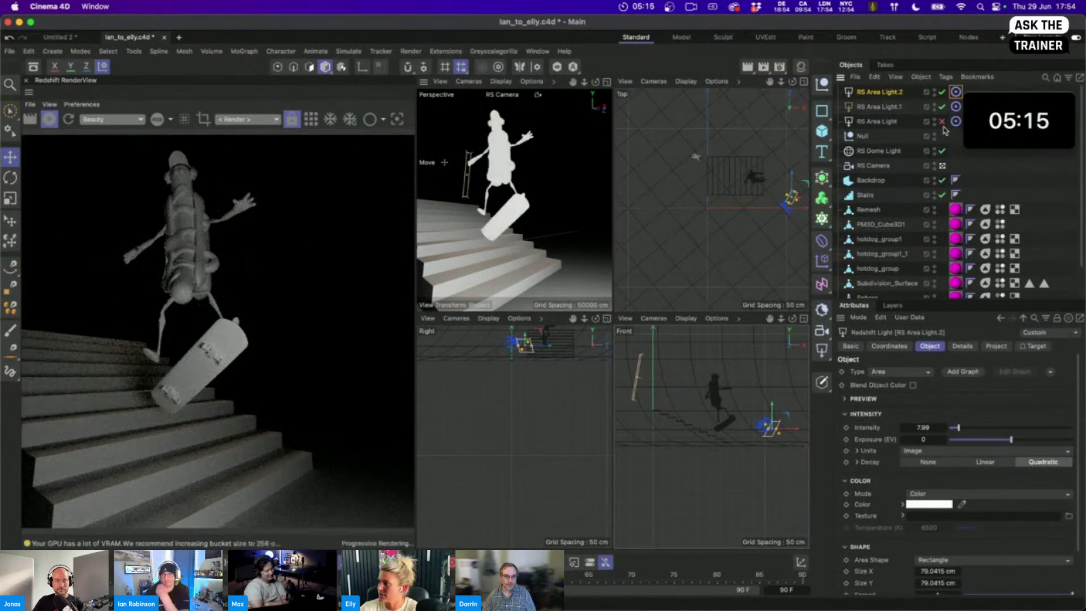
{"action": "left_click", "coordinate": [942, 121]}
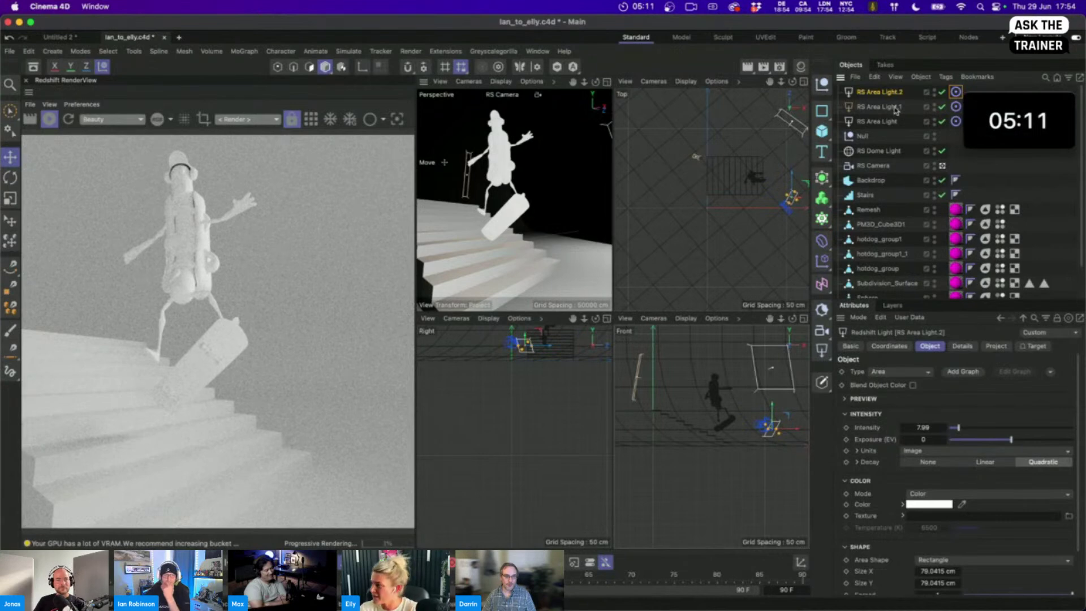
{"action": "left_click", "coordinate": [877, 121]}
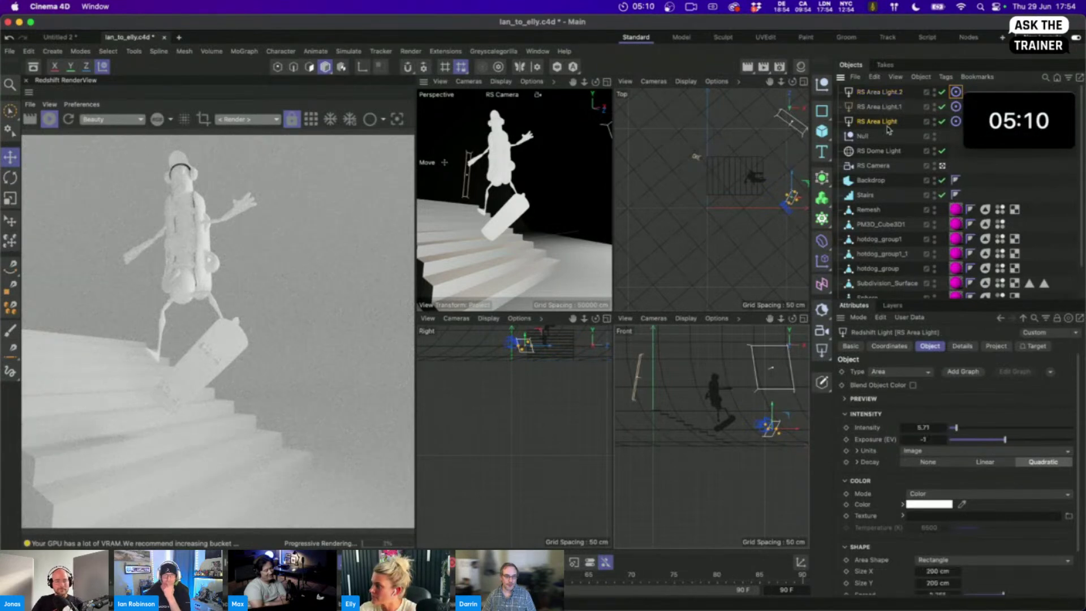
{"action": "left_click", "coordinate": [607, 81]}
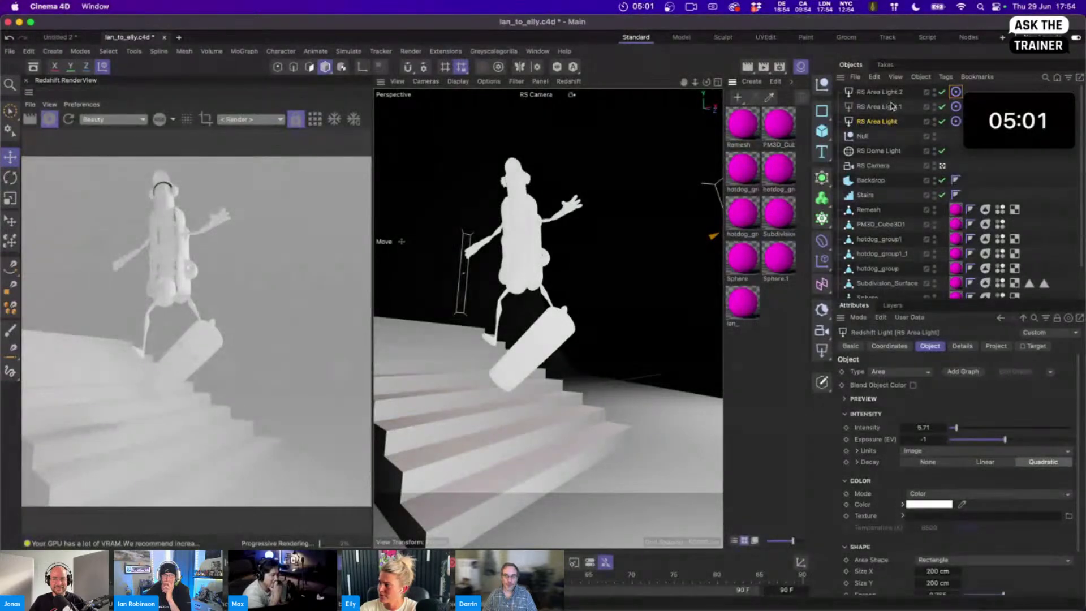
Set RS Area Light.1's intensity to about 62.79 and RS Area Light's exposure to -2
{"action": "left_click", "coordinate": [891, 107]}
{"action": "left_click_drag", "start_coordinate": [1008, 429], "coordinate": [1026, 428]}
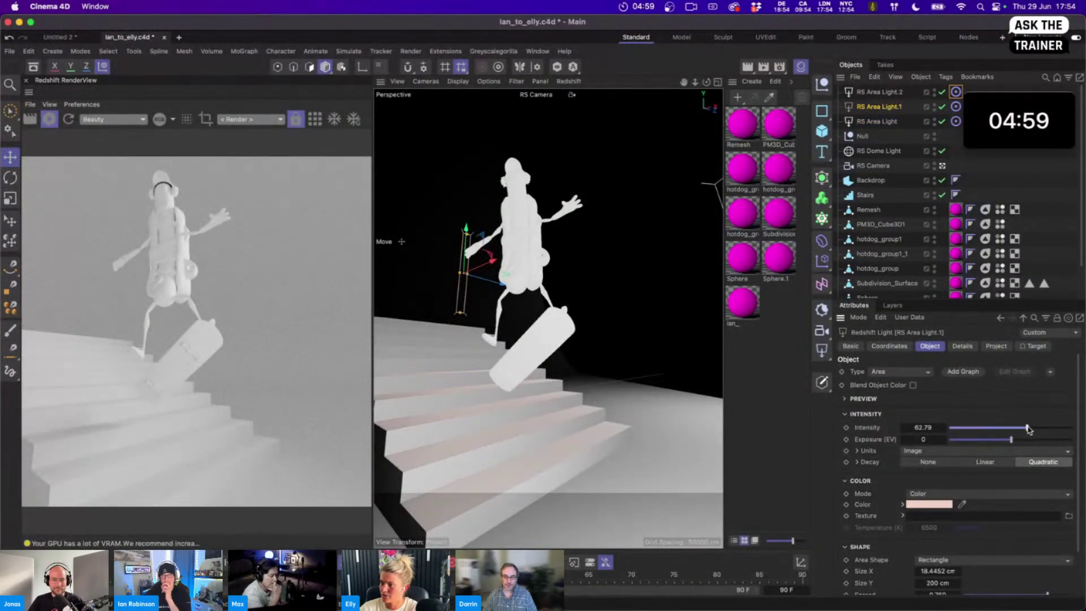
{"action": "left_click", "coordinate": [896, 121]}
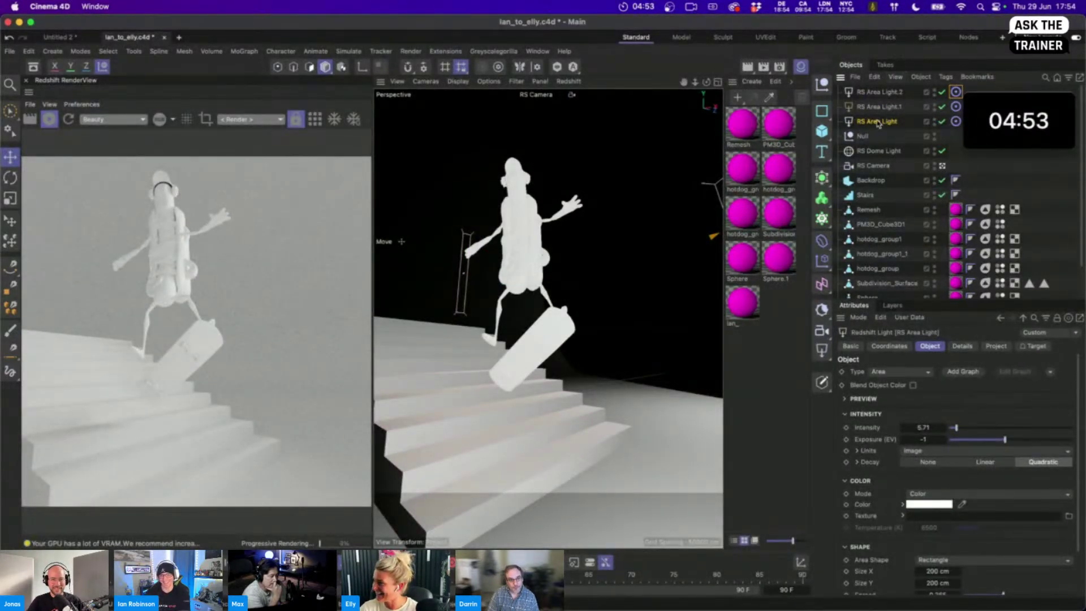
{"action": "double_click", "coordinate": [924, 439]}
{"action": "key", "text": "Return"}
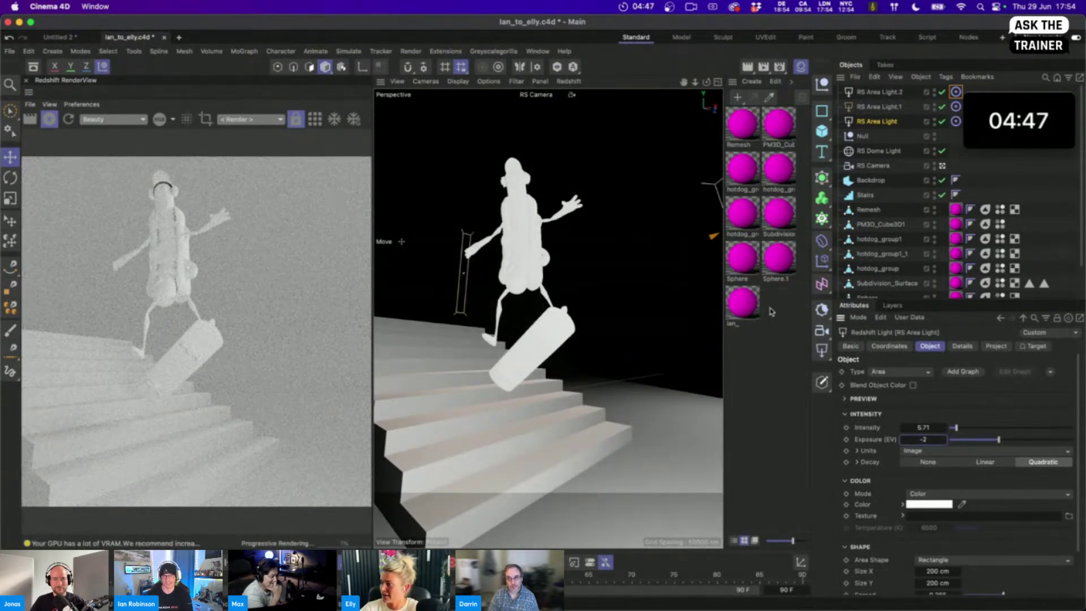
Delete the Vertex Attribute and ZBrush GoZ Standard group nodes from the legs' material graph, and close the Node Editor
{"action": "double_click", "coordinate": [737, 302]}
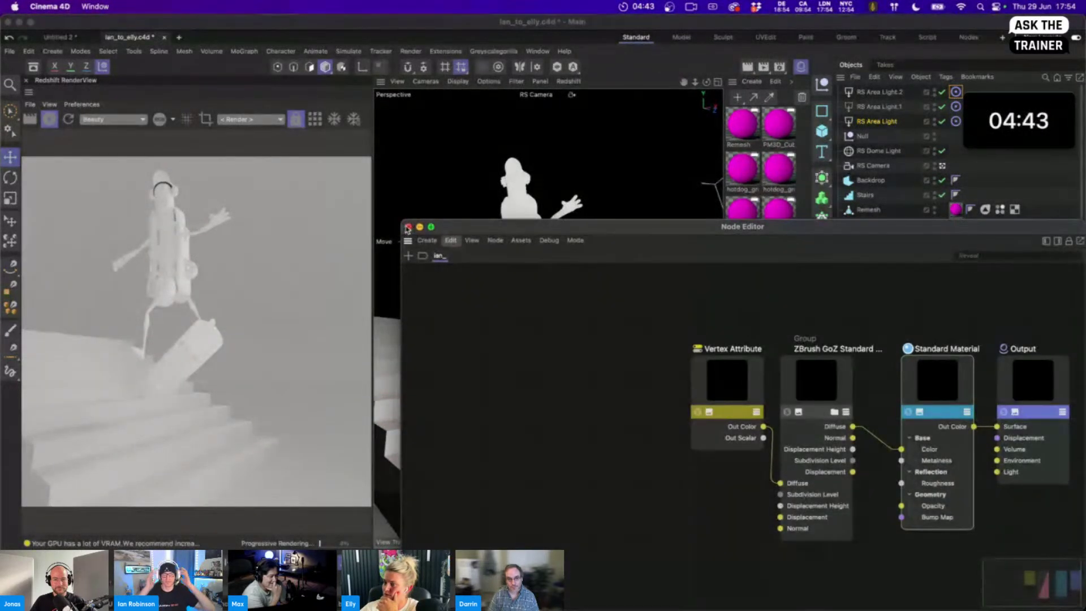
{"action": "left_click", "coordinate": [408, 226]}
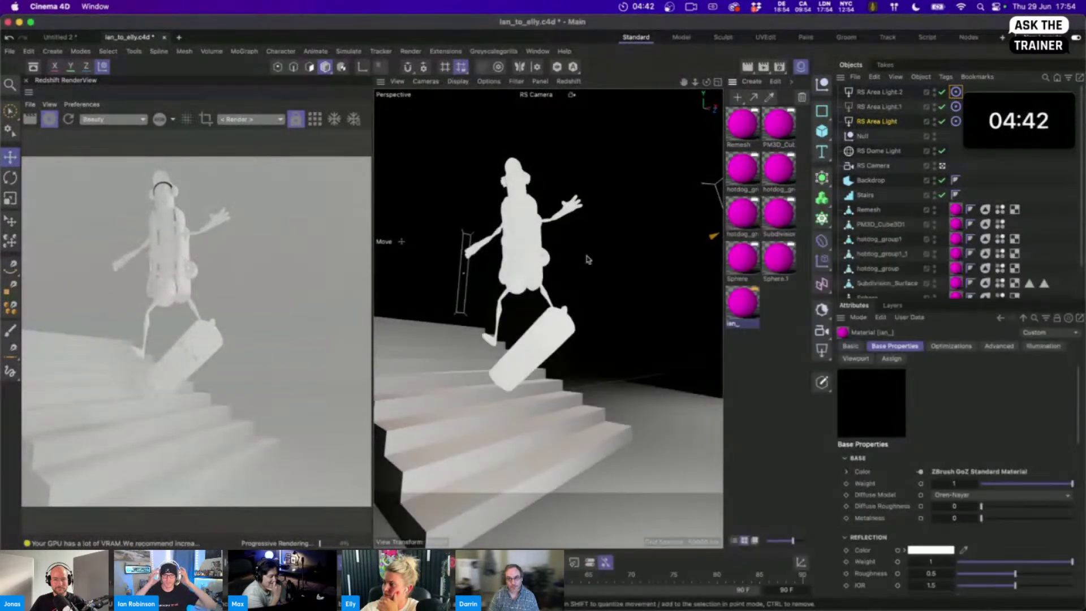
{"action": "double_click", "coordinate": [742, 303]}
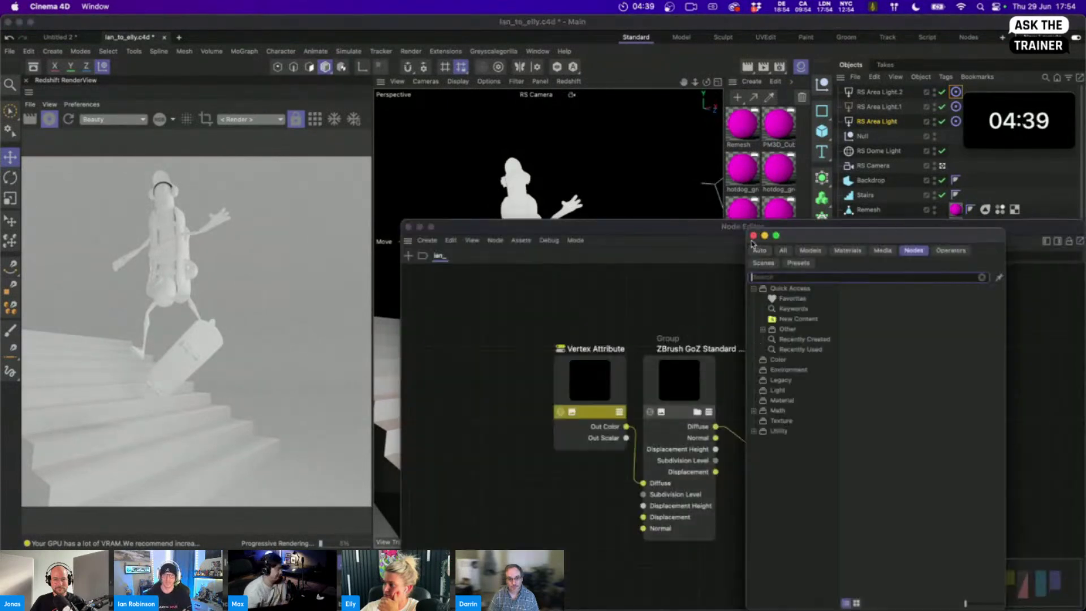
{"action": "left_click", "coordinate": [753, 236]}
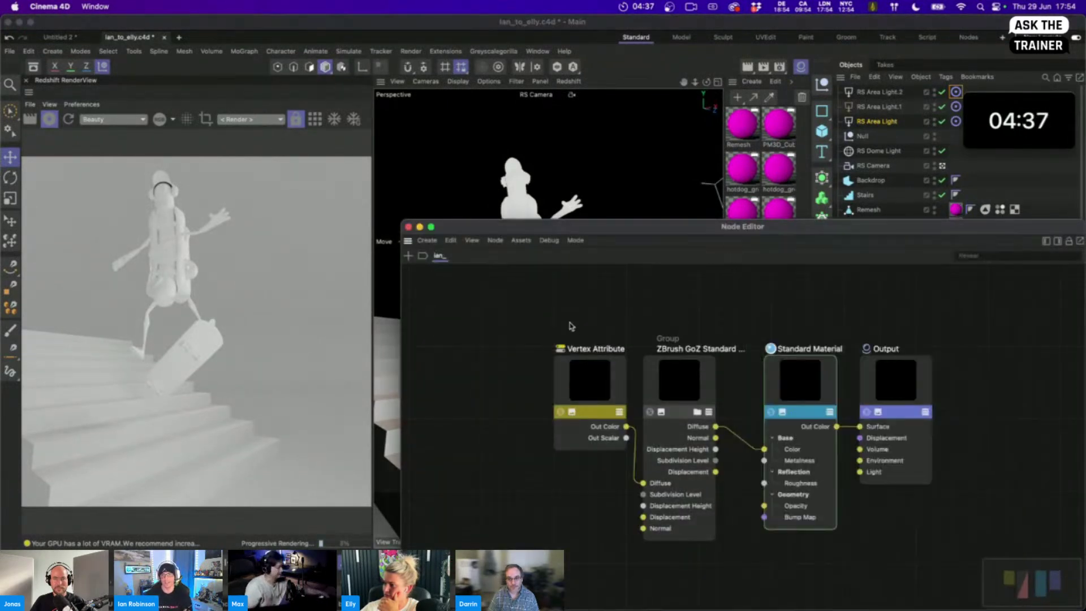
{"action": "left_click_drag", "start_coordinate": [543, 309], "coordinate": [727, 410]}
{"action": "key", "text": "Delete"}
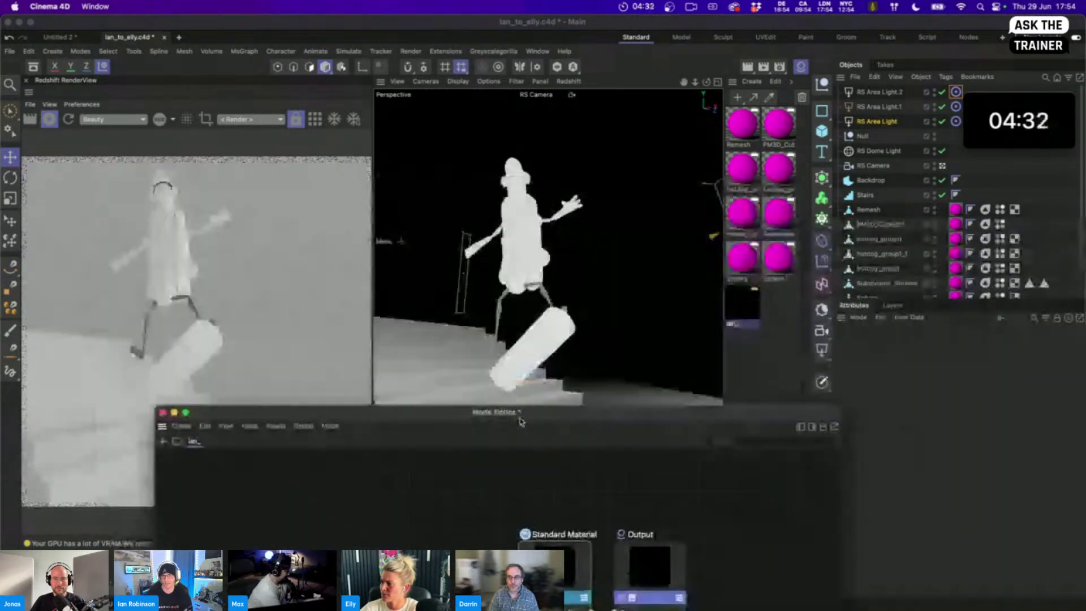
{"action": "left_click_drag", "start_coordinate": [519, 480], "coordinate": [468, 168]}
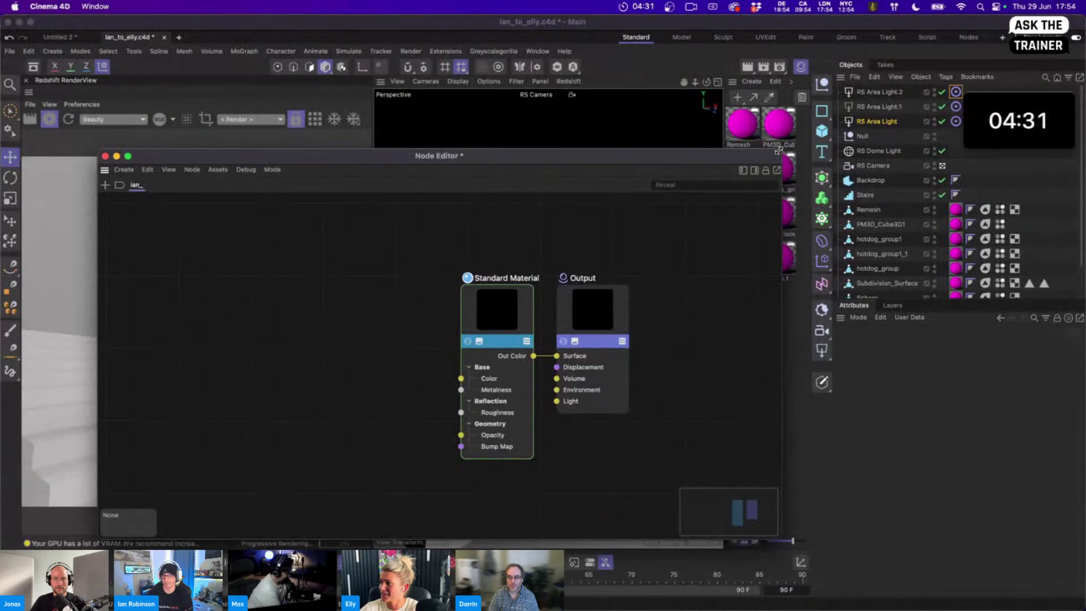
{"action": "left_click_drag", "start_coordinate": [779, 150], "coordinate": [683, 220]}
{"action": "left_click", "coordinate": [105, 225]}
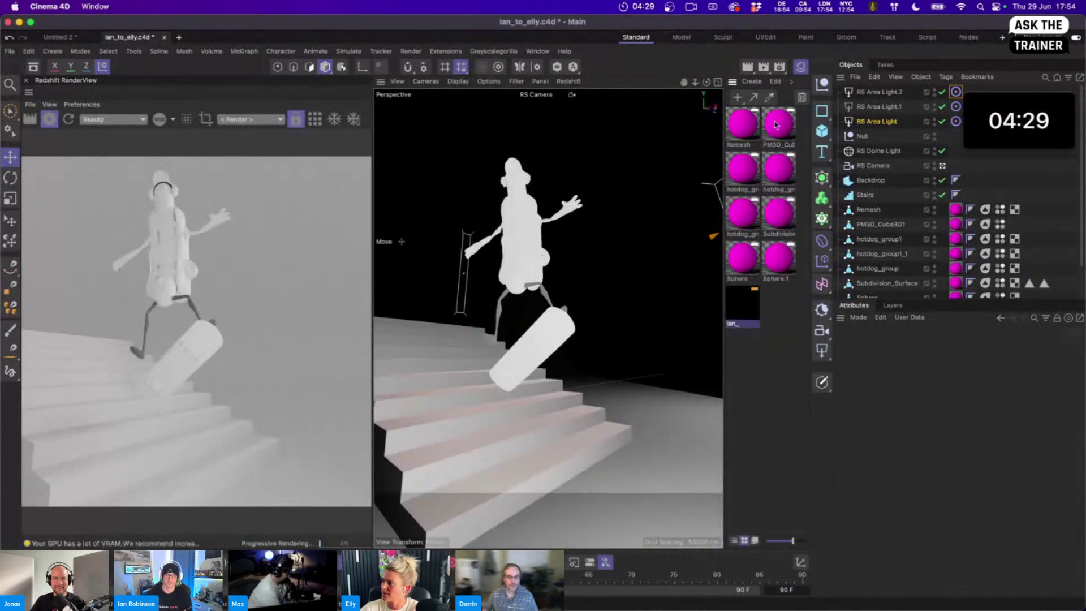
Delete the Vertex Attribute and ZBrush GoZ Standard group nodes from the hotdog_group1 material's graph
{"action": "left_click", "coordinate": [746, 190]}
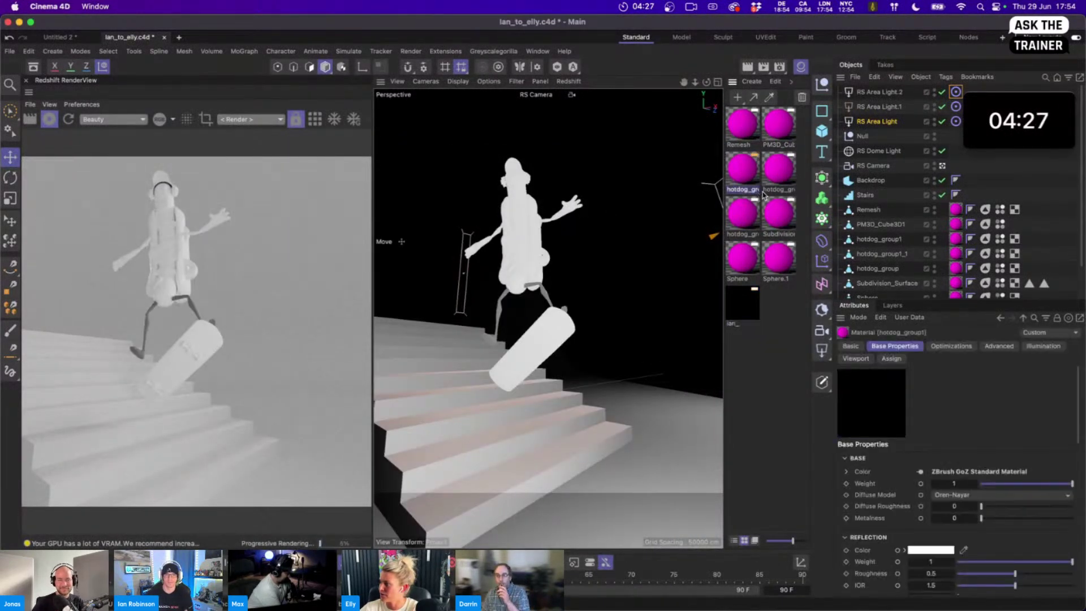
{"action": "left_click", "coordinate": [880, 239]}
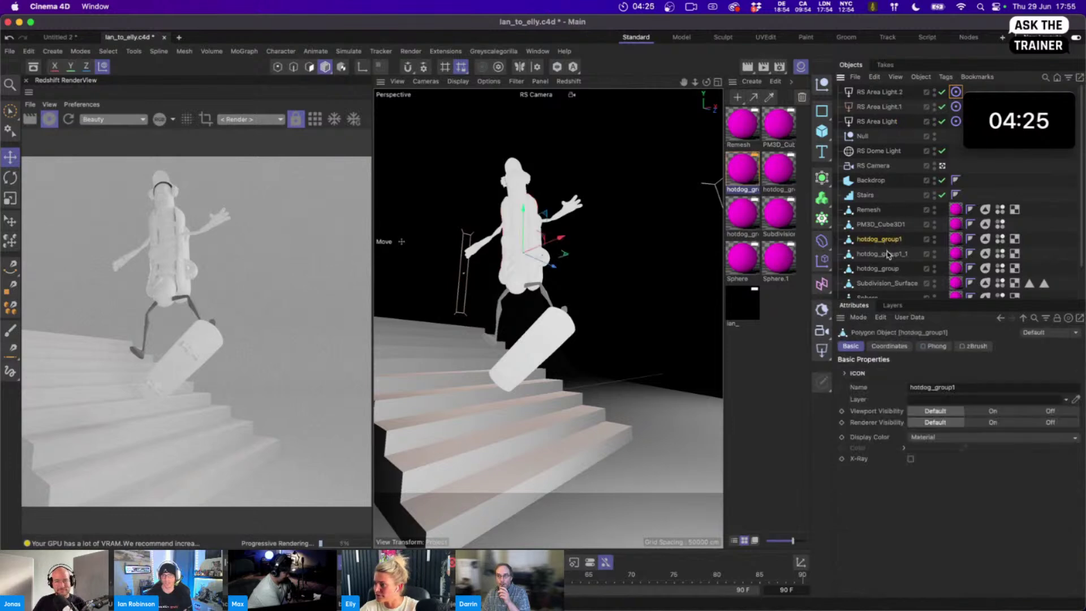
{"action": "left_click", "coordinate": [955, 241]}
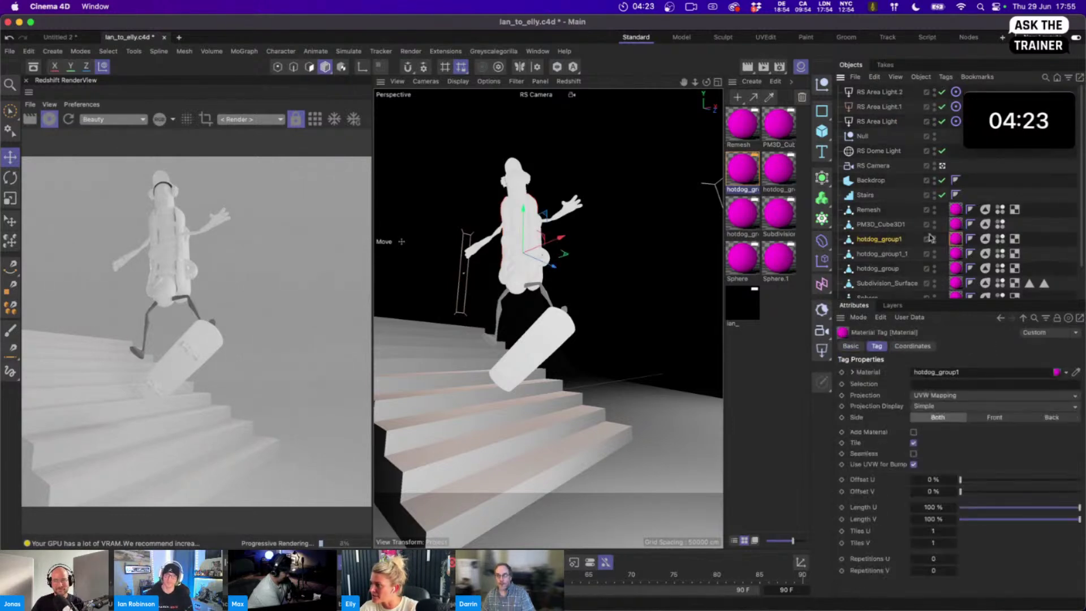
{"action": "double_click", "coordinate": [744, 174]}
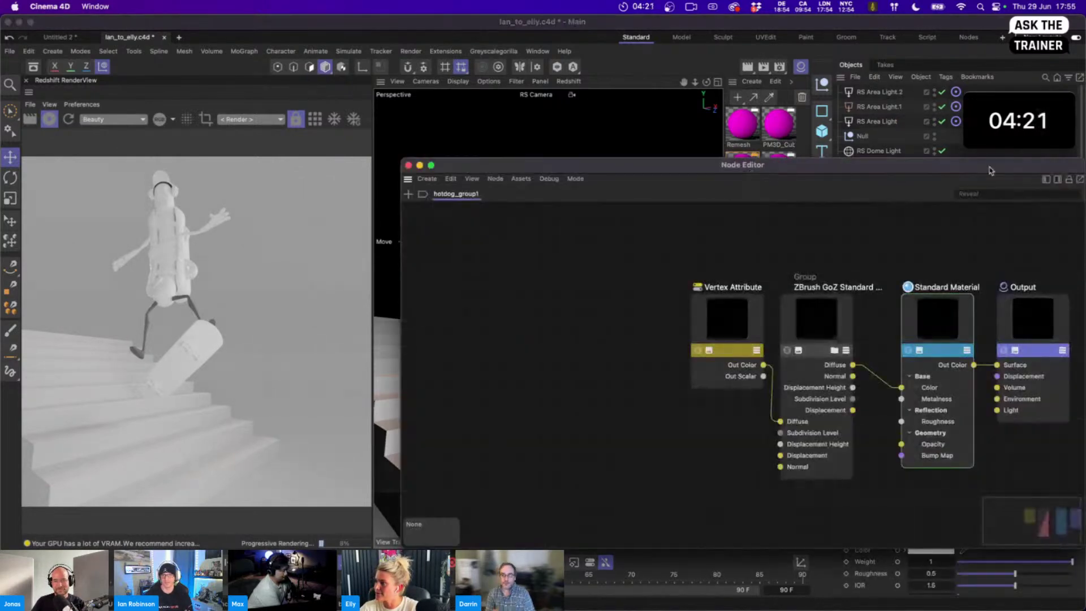
{"action": "left_click_drag", "start_coordinate": [994, 169], "coordinate": [922, 160]}
{"action": "left_click_drag", "start_coordinate": [601, 256], "coordinate": [762, 317]}
{"action": "key", "text": "Delete"}
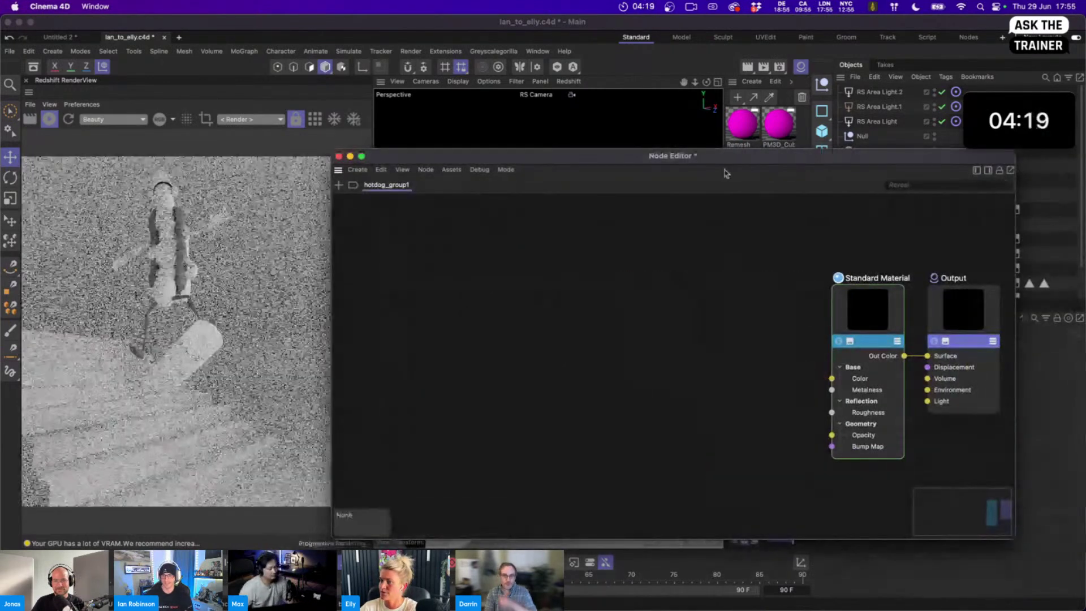
Shrink the Node Editor window, display the Standard Material node's attributes inside it, and rearrange the graph clear of the render
{"action": "left_click_drag", "start_coordinate": [339, 148], "coordinate": [525, 152]}
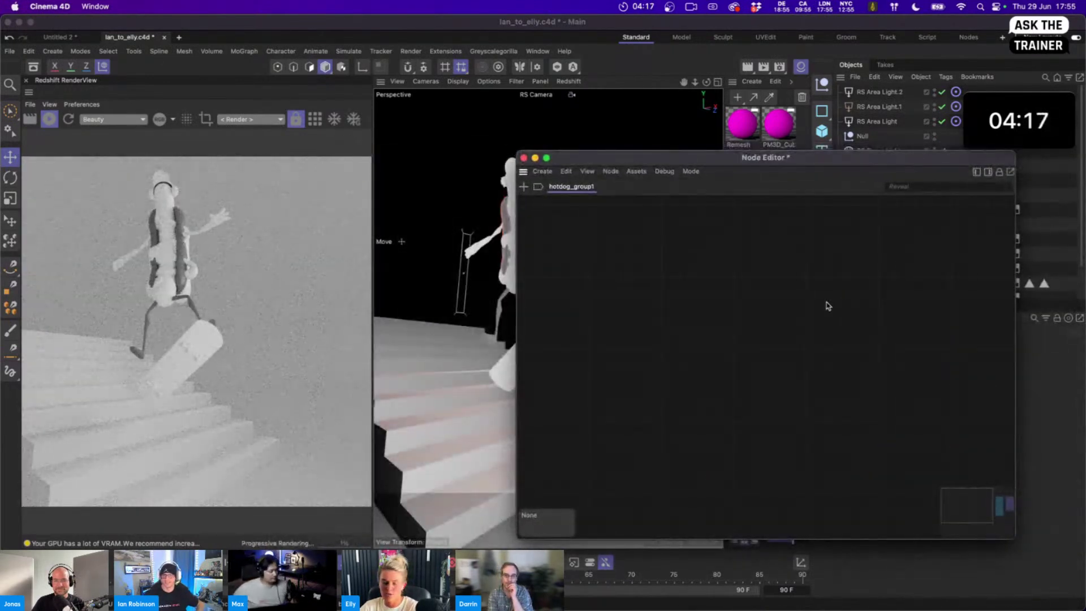
{"action": "middle_click_drag", "start_coordinate": [838, 296], "coordinate": [430, 316], "text": "alt"}
{"action": "left_click", "coordinate": [988, 171]}
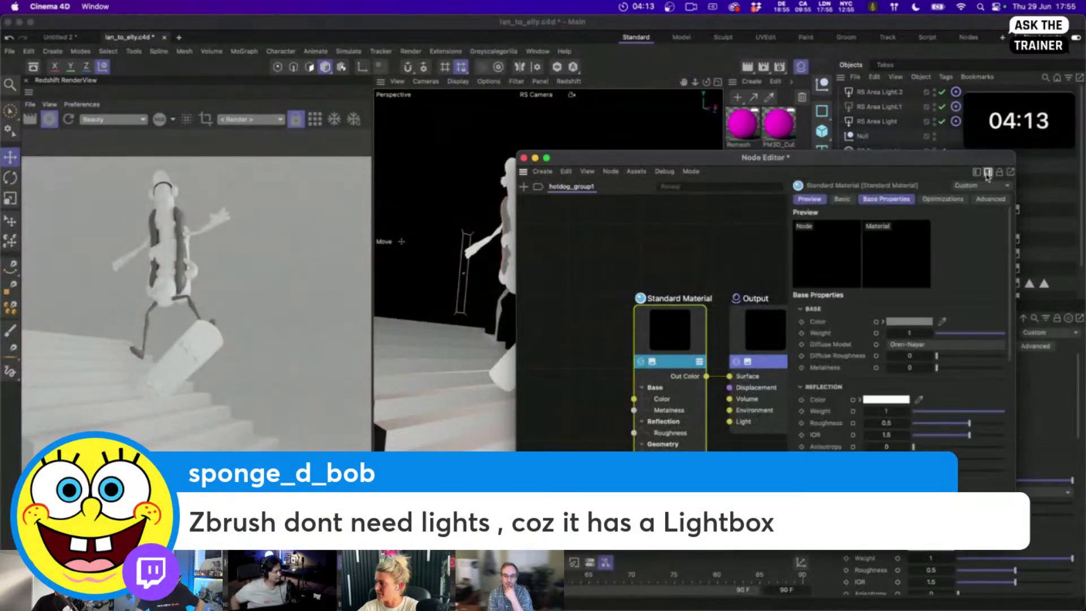
{"action": "left_click_drag", "start_coordinate": [933, 159], "coordinate": [871, 149]}
{"action": "middle_click_drag", "start_coordinate": [679, 254], "coordinate": [602, 258], "text": "alt"}
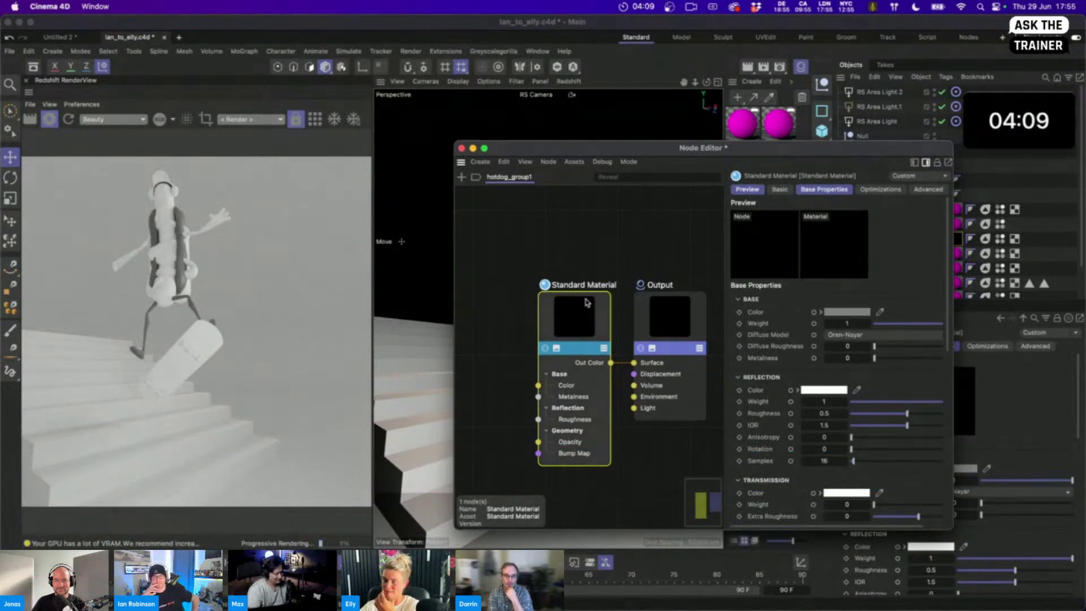
{"action": "left_click_drag", "start_coordinate": [580, 315], "coordinate": [559, 306]}
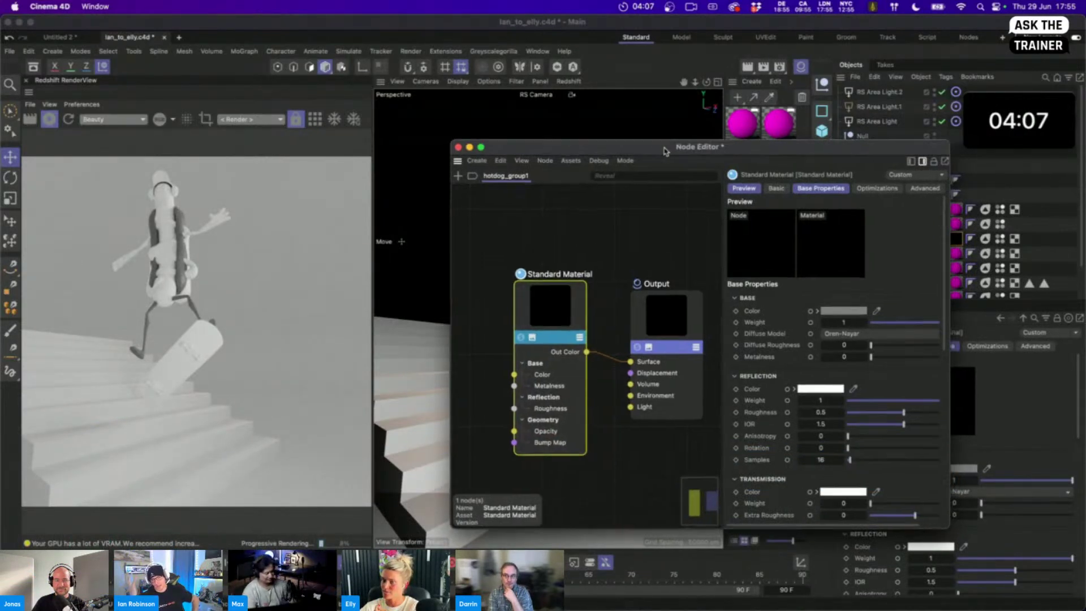
{"action": "left_click_drag", "start_coordinate": [668, 147], "coordinate": [634, 139]}
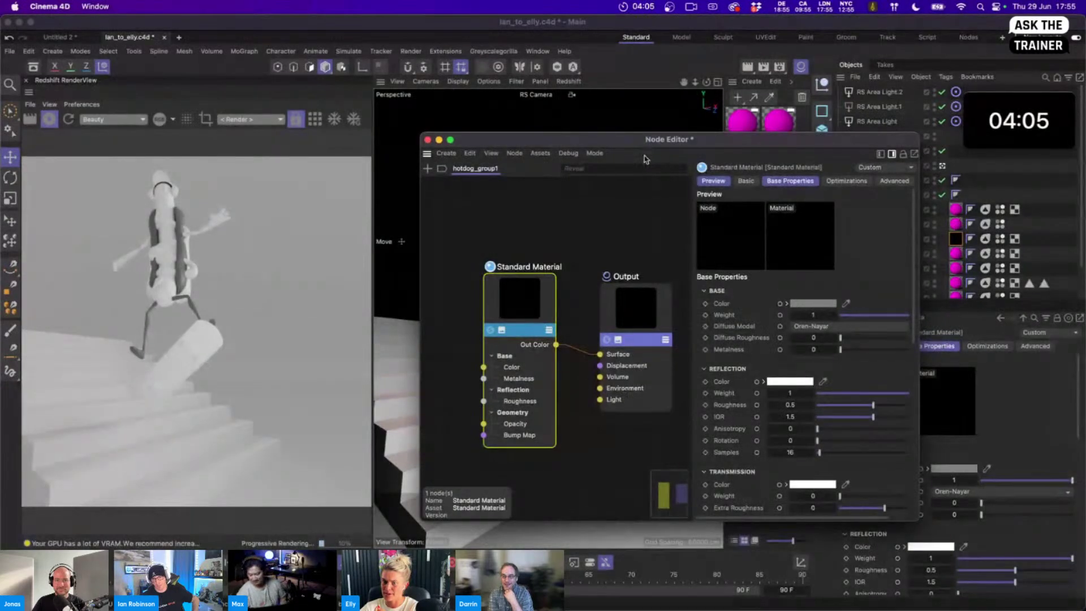
Set the hotdog_group1 Standard Material's diffuse model to d'Eon Lambertian Spheres and its reflection roughness to 0.6
{"action": "left_click", "coordinate": [814, 326]}
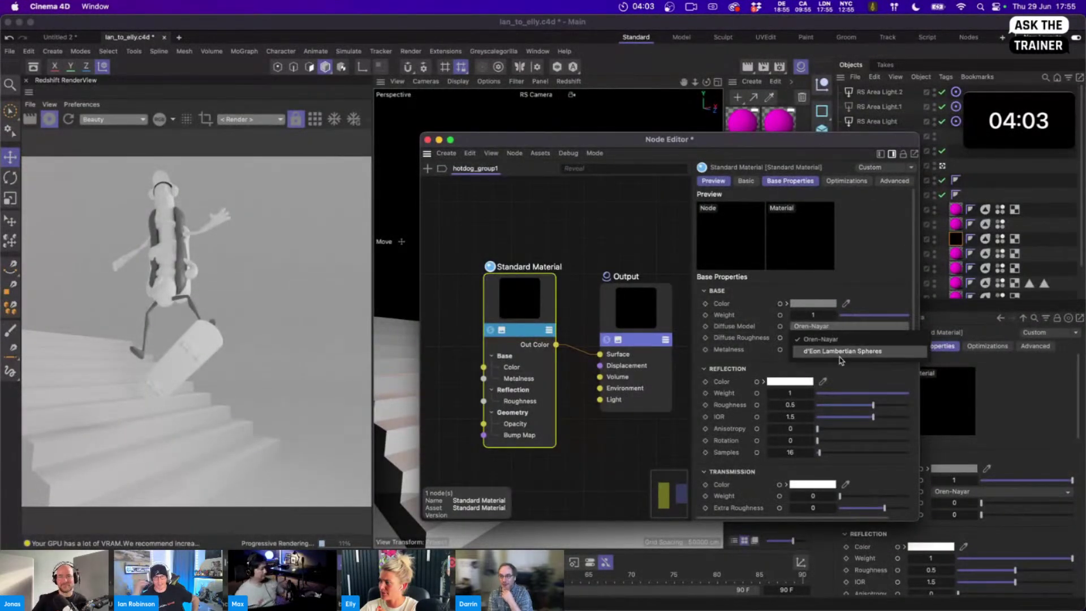
{"action": "left_click", "coordinate": [825, 351]}
{"action": "left_click", "coordinate": [790, 405]}
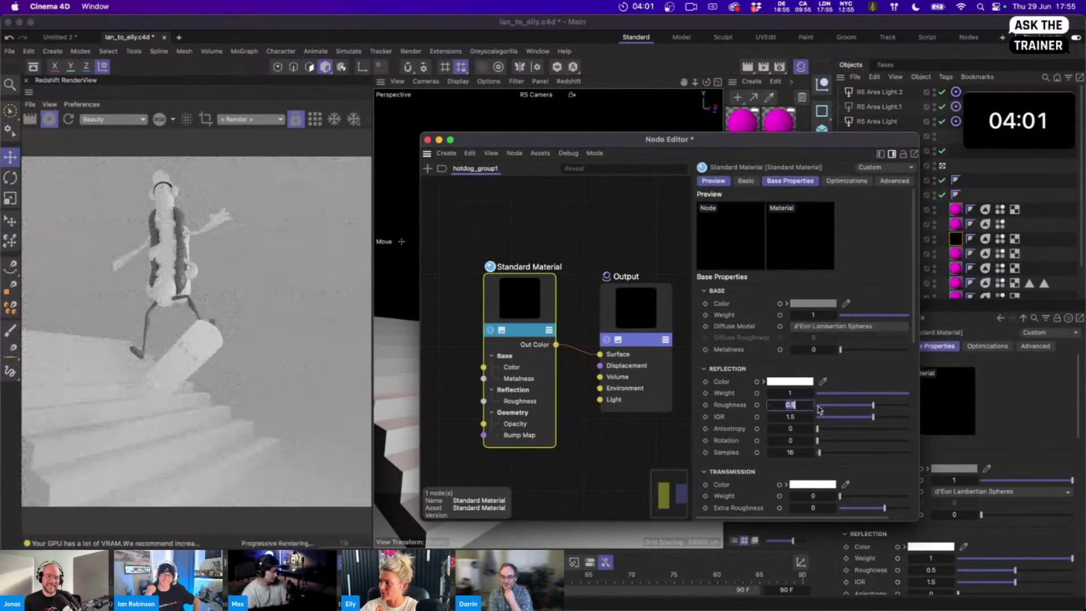
{"action": "type", "text": "0.6"}
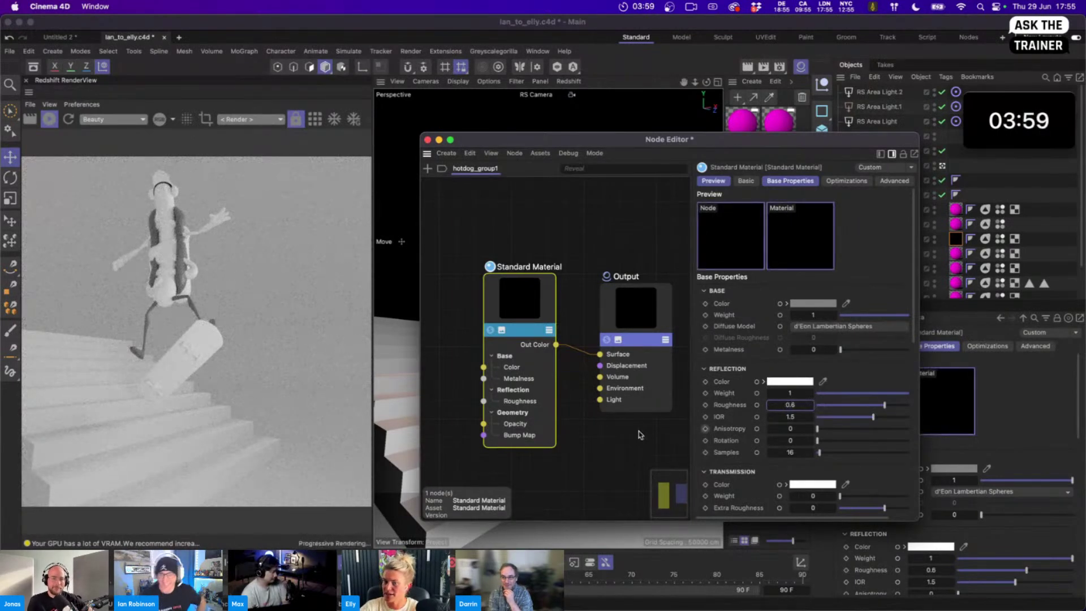
{"action": "key", "text": "Return"}
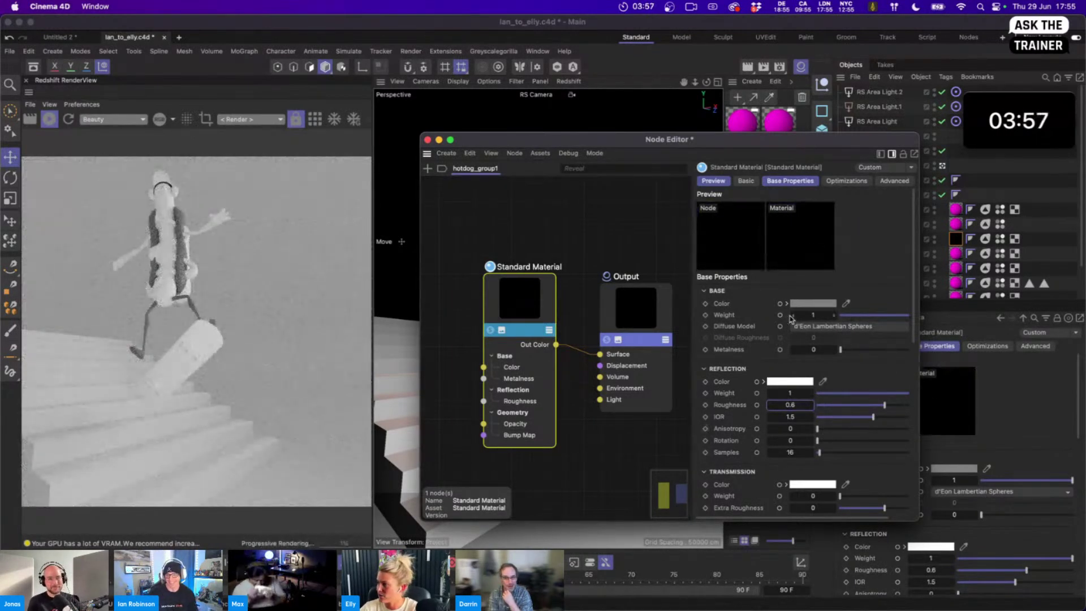
Set the hotdog_group1 material's base color to a light bun tan, RGB 203, 161, 131, and close the Node Editor
{"action": "left_click", "coordinate": [809, 303]}
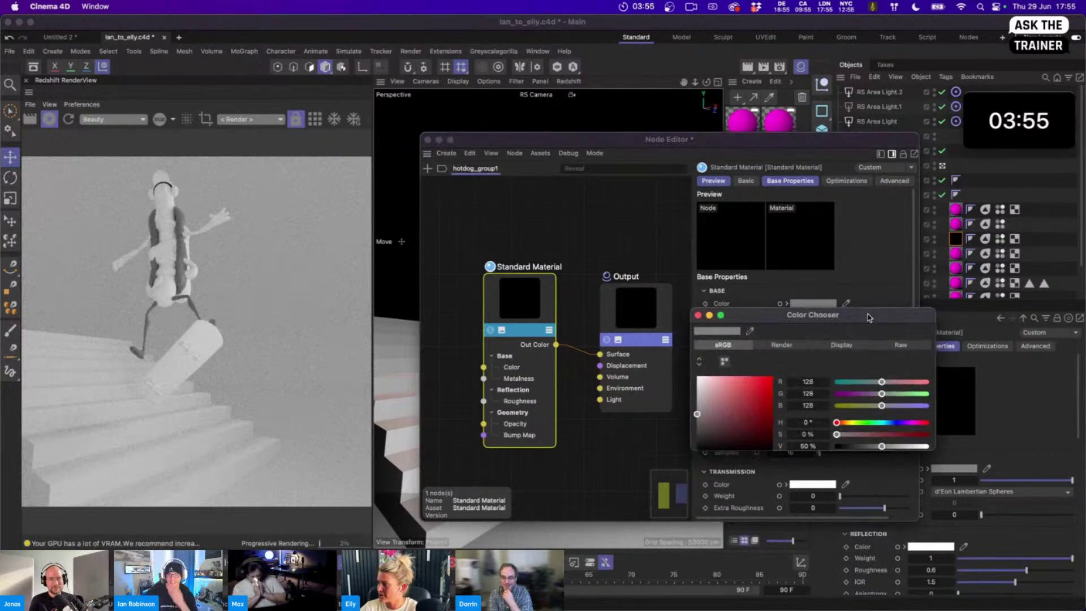
{"action": "left_click", "coordinate": [822, 398]}
{"action": "left_click", "coordinate": [720, 375]}
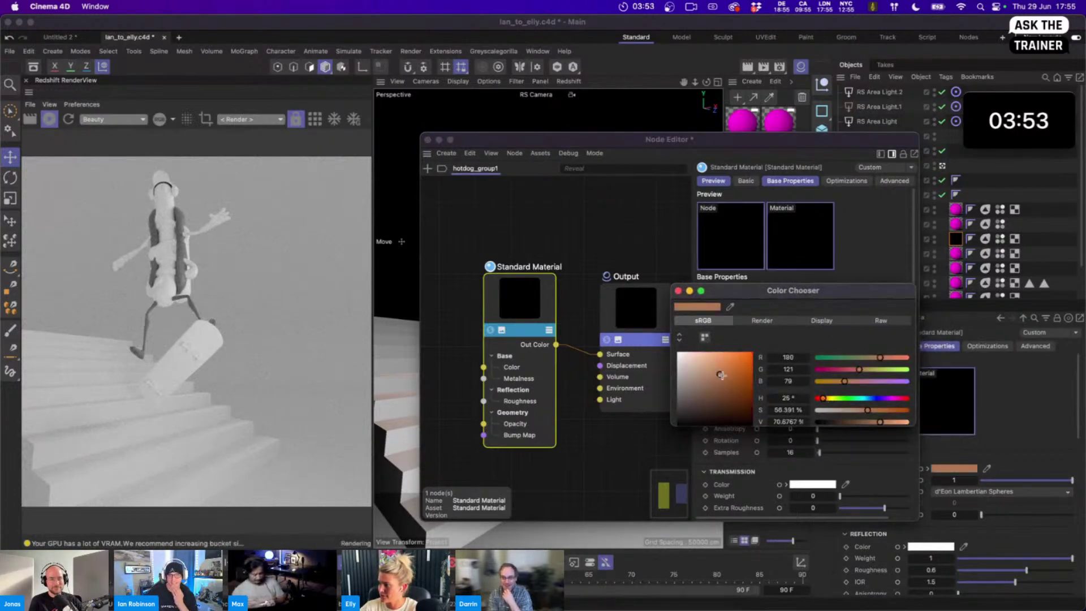
{"action": "left_click", "coordinate": [705, 382]}
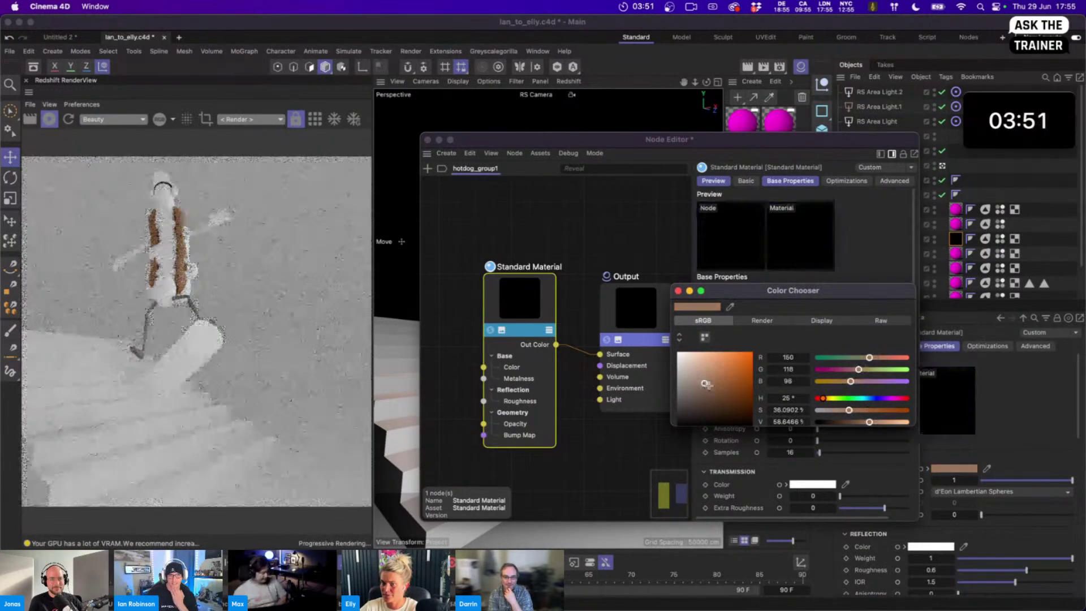
{"action": "left_click", "coordinate": [703, 367]}
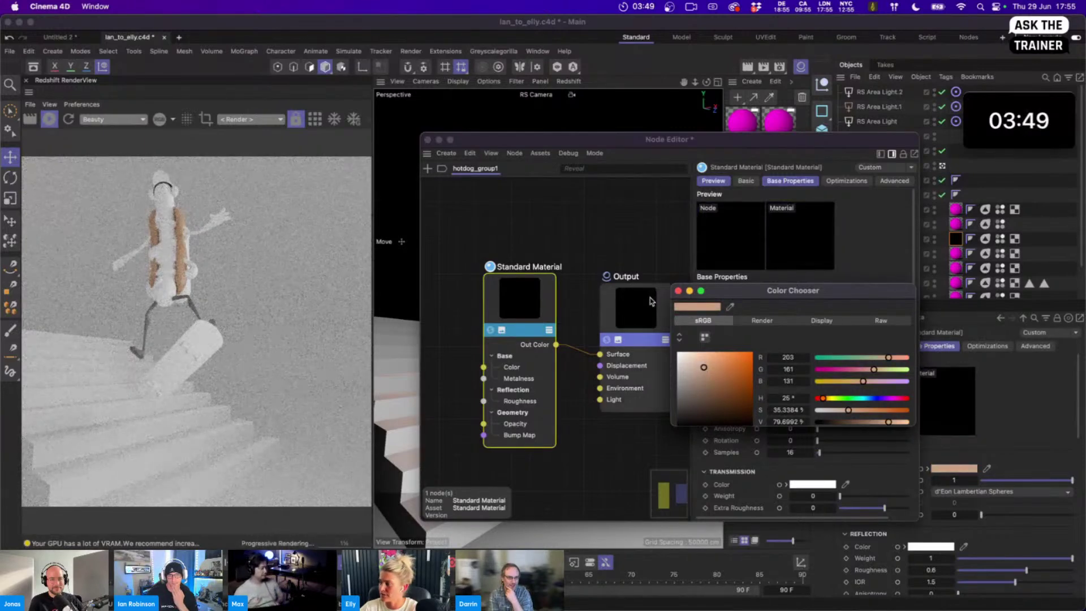
{"action": "left_click", "coordinate": [679, 291]}
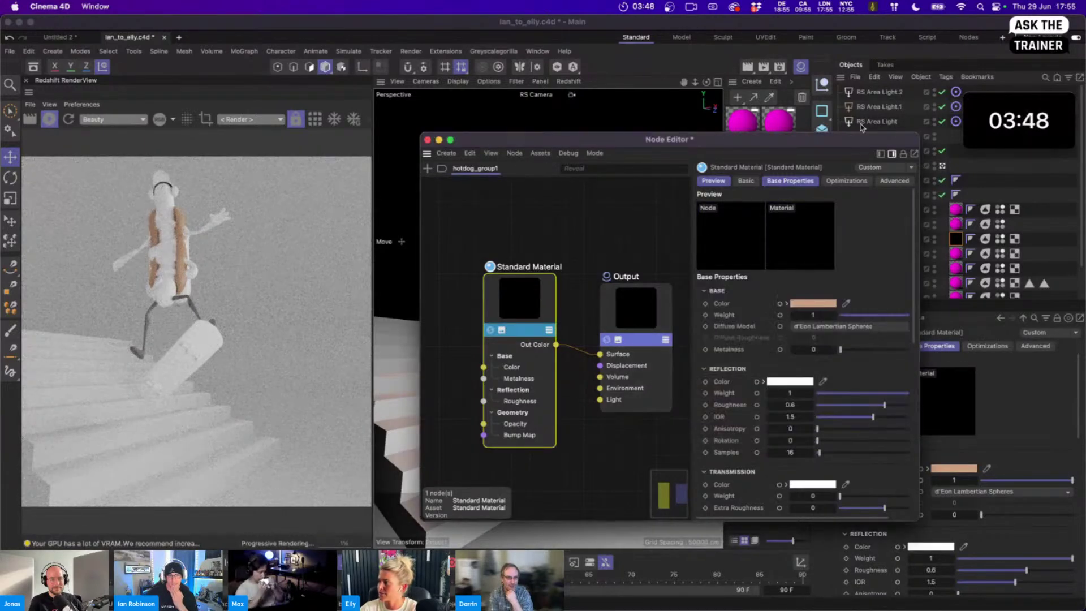
{"action": "left_click", "coordinate": [427, 140]}
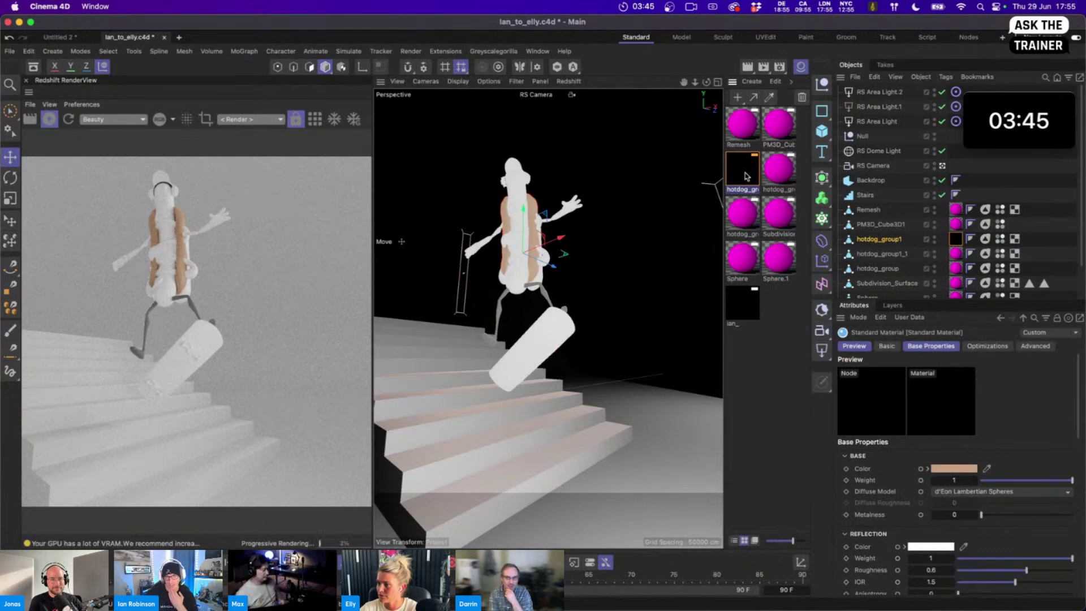
Leave the RS Camera view and apply the tan hotdog_group1 bun material to the other bun half, the Remesh object
{"action": "left_click", "coordinate": [945, 166]}
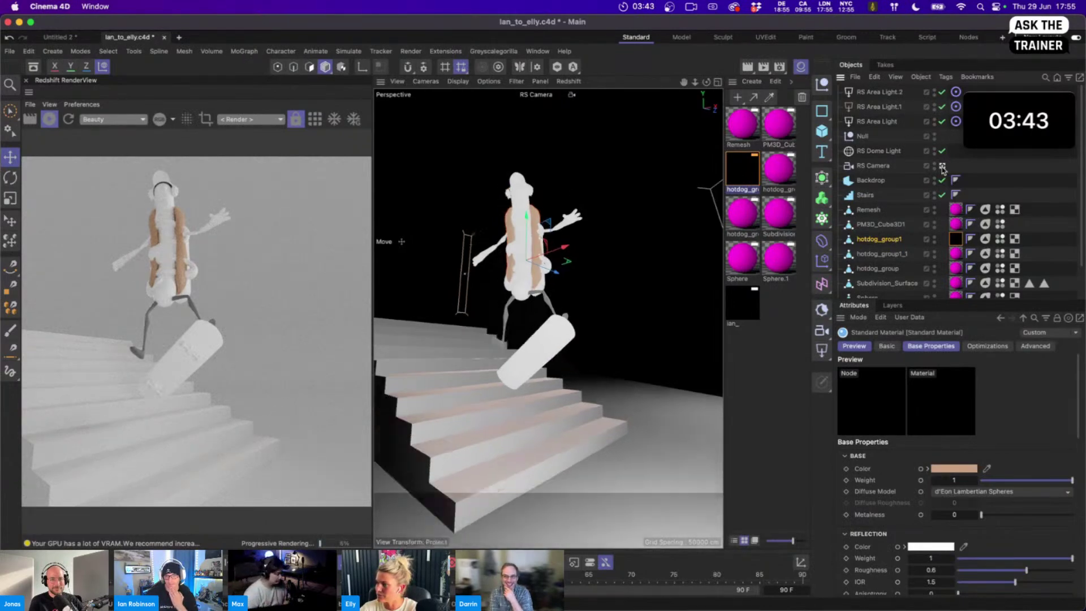
{"action": "left_click_drag", "start_coordinate": [509, 258], "coordinate": [534, 286], "text": "alt"}
{"action": "right_click_drag", "start_coordinate": [647, 323], "coordinate": [683, 310], "text": "alt"}
{"action": "left_click_drag", "start_coordinate": [684, 310], "coordinate": [362, 327], "text": "alt"}
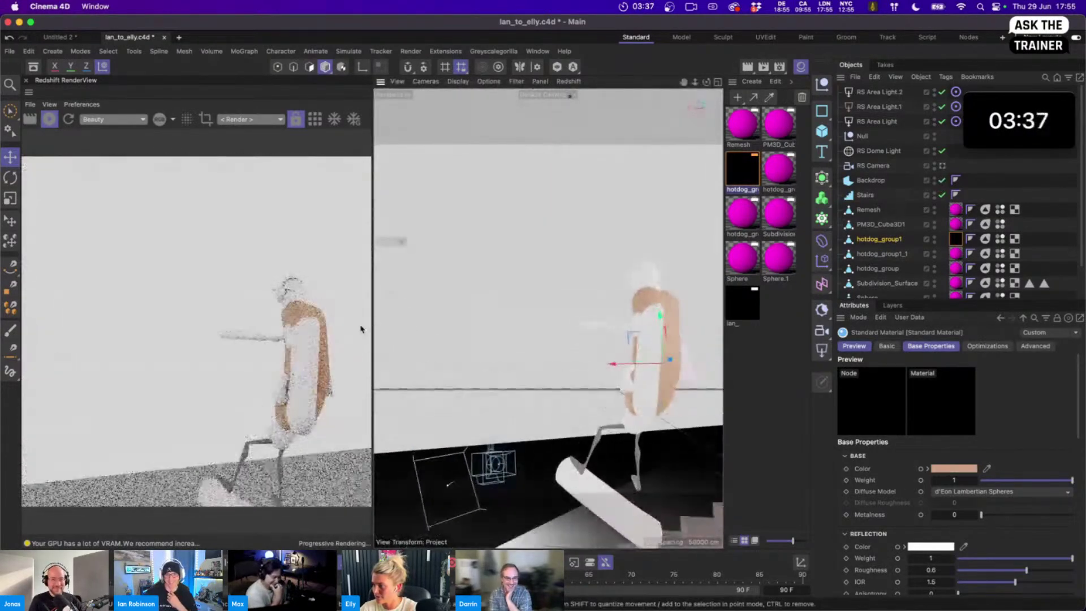
{"action": "left_click_drag", "start_coordinate": [701, 344], "coordinate": [600, 327], "text": "alt"}
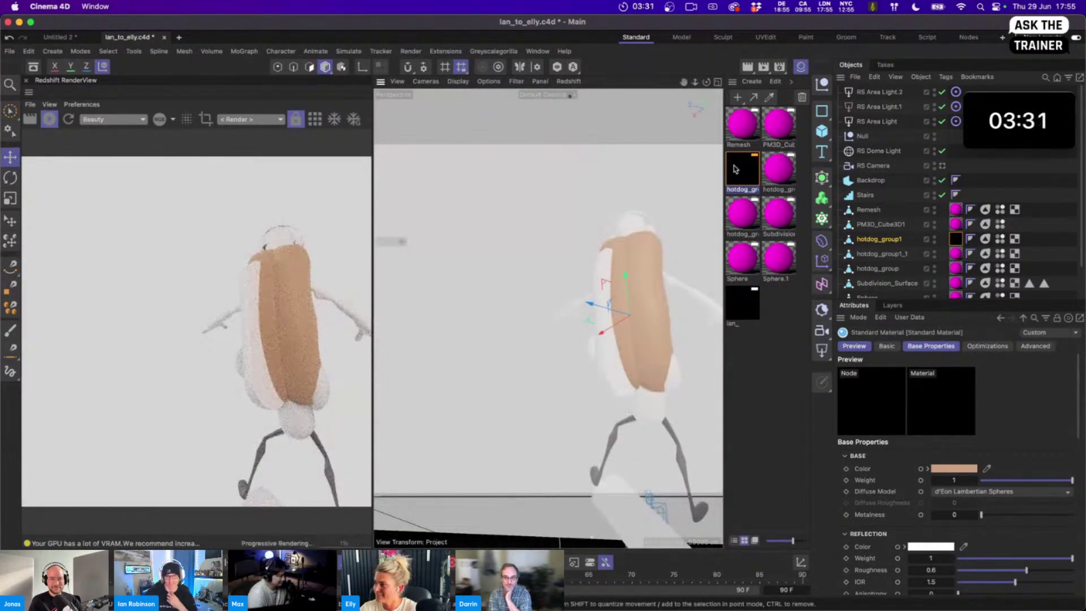
{"action": "left_click_drag", "start_coordinate": [737, 169], "coordinate": [606, 371]}
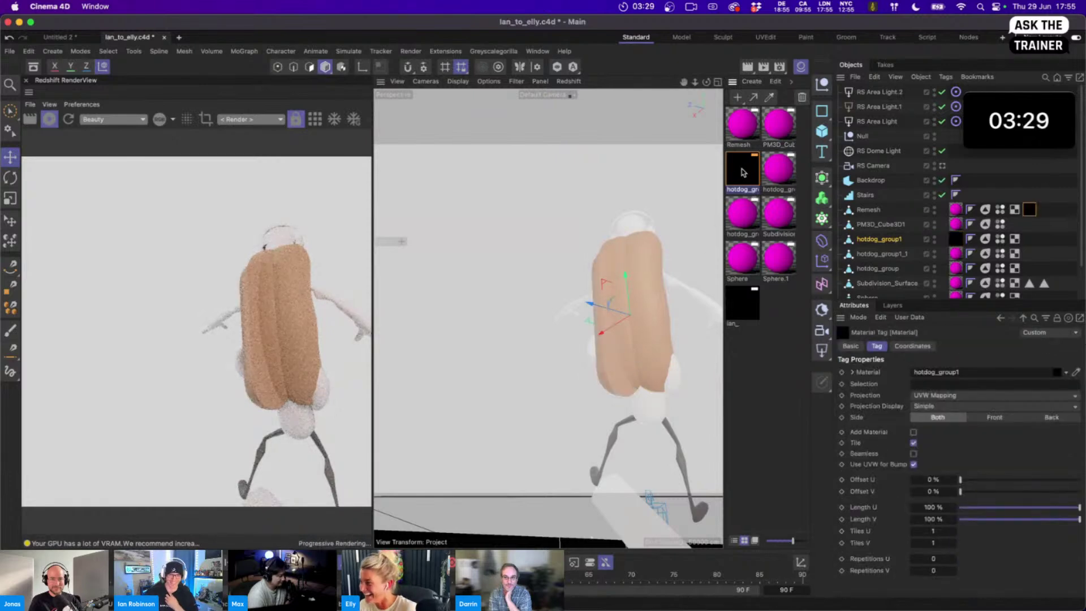
{"action": "left_click_drag", "start_coordinate": [741, 168], "coordinate": [676, 387]}
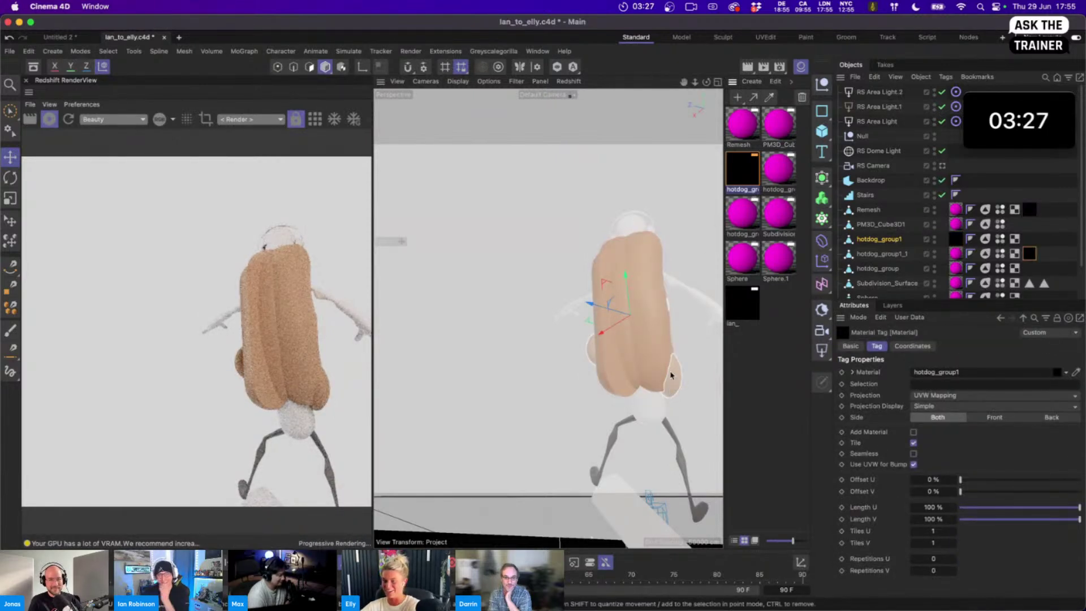
{"action": "key", "text": "super+z"}
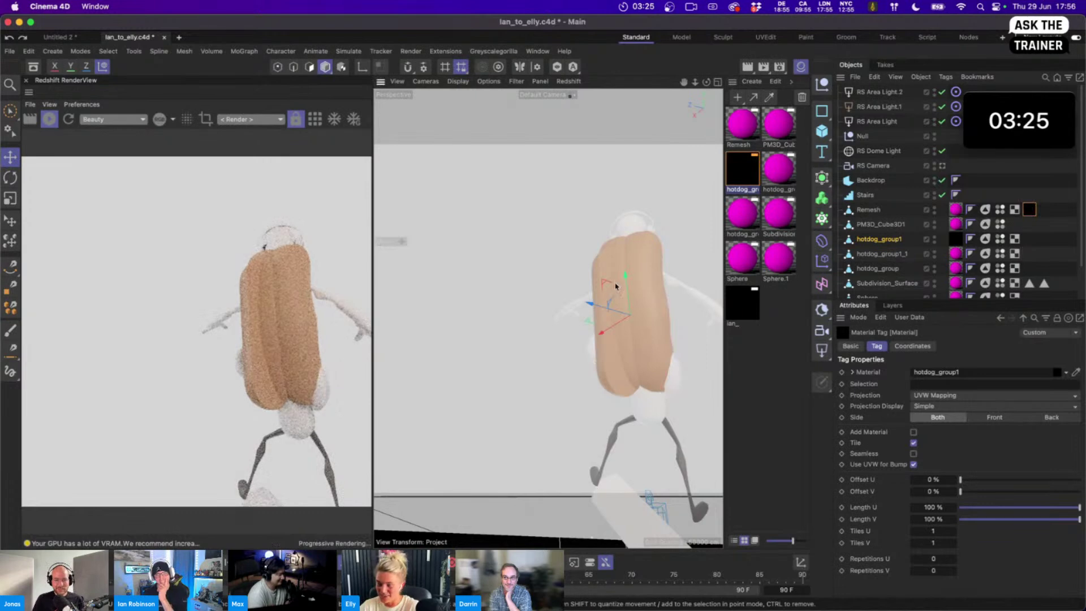
Duplicate the tan bun material and apply the copy to the sausage, the hotdog_group object
{"action": "mouse_move", "coordinate": [607, 344]}
{"action": "left_mouse_down", "text": "alt"}
{"action": "mouse_move", "coordinate": [721, 373]}
{"action": "mouse_move", "coordinate": [580, 358]}
{"action": "mouse_move", "coordinate": [532, 368]}
{"action": "mouse_move", "coordinate": [571, 331]}
{"action": "mouse_move", "coordinate": [628, 340]}
{"action": "left_mouse_up", "text": "alt"}
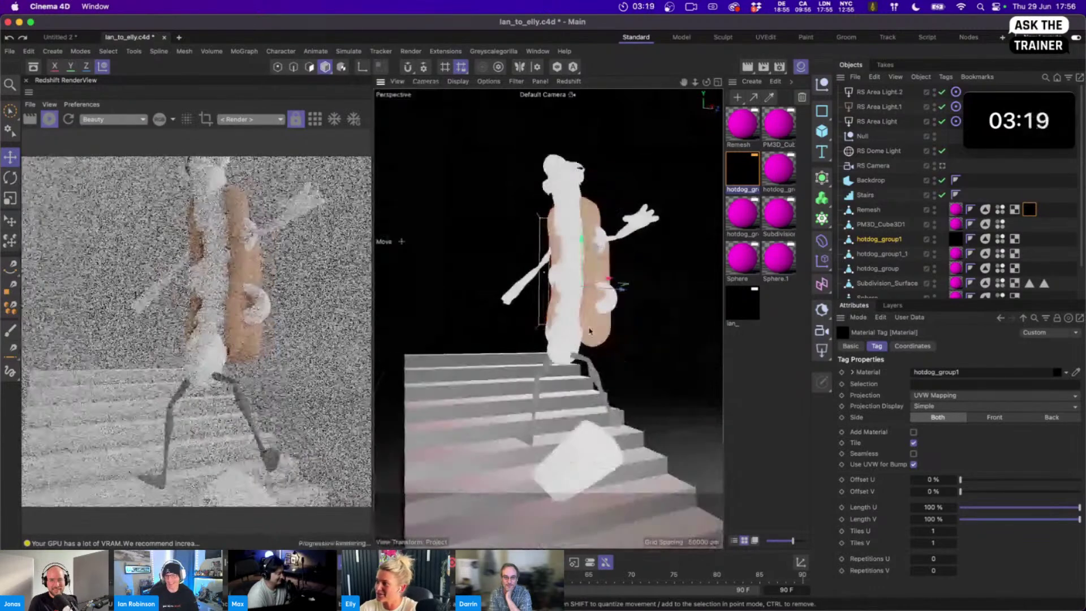
{"action": "left_click", "coordinate": [746, 171]}
{"action": "key", "text": "super+c"}
{"action": "key", "text": "super+v"}
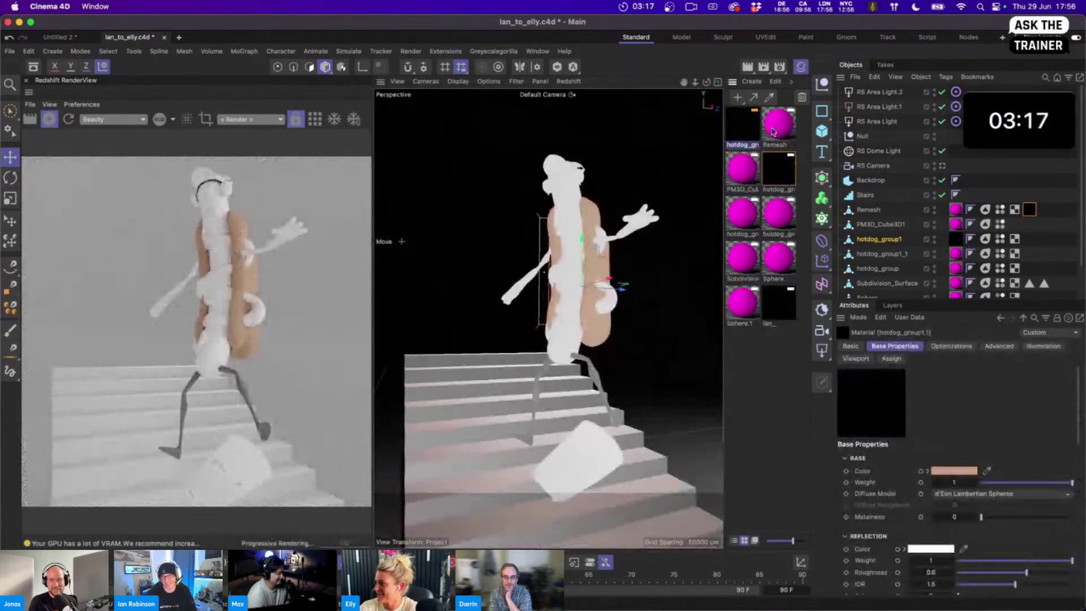
{"action": "left_click_drag", "start_coordinate": [735, 156], "coordinate": [574, 244]}
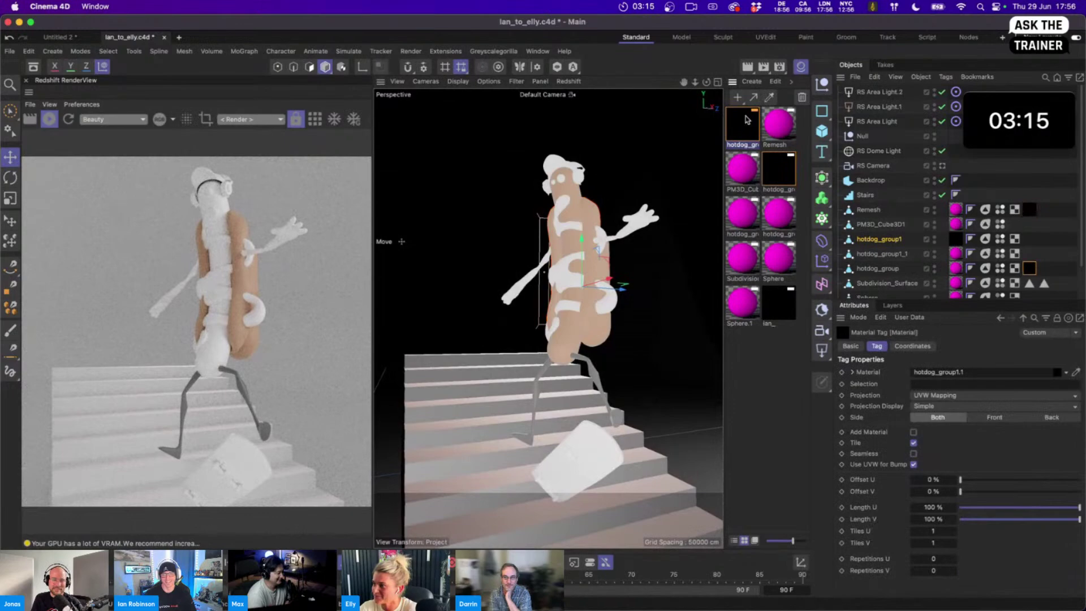
Set the sausage material's base color to a muted pinkish red, RGB 196, 135, 126
{"action": "left_click", "coordinate": [750, 136]}
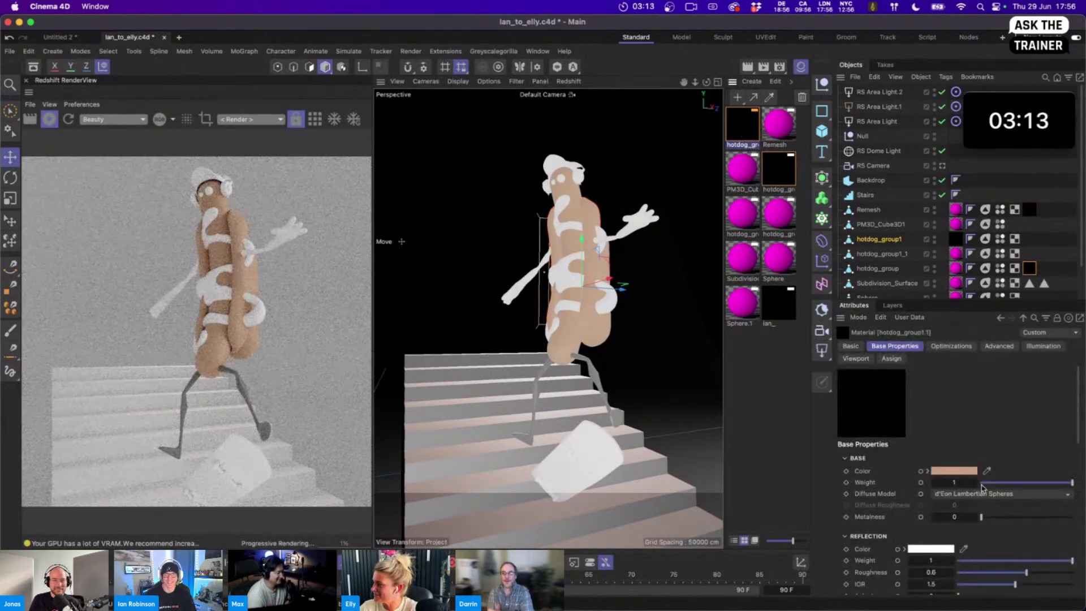
{"action": "left_click", "coordinate": [962, 471]}
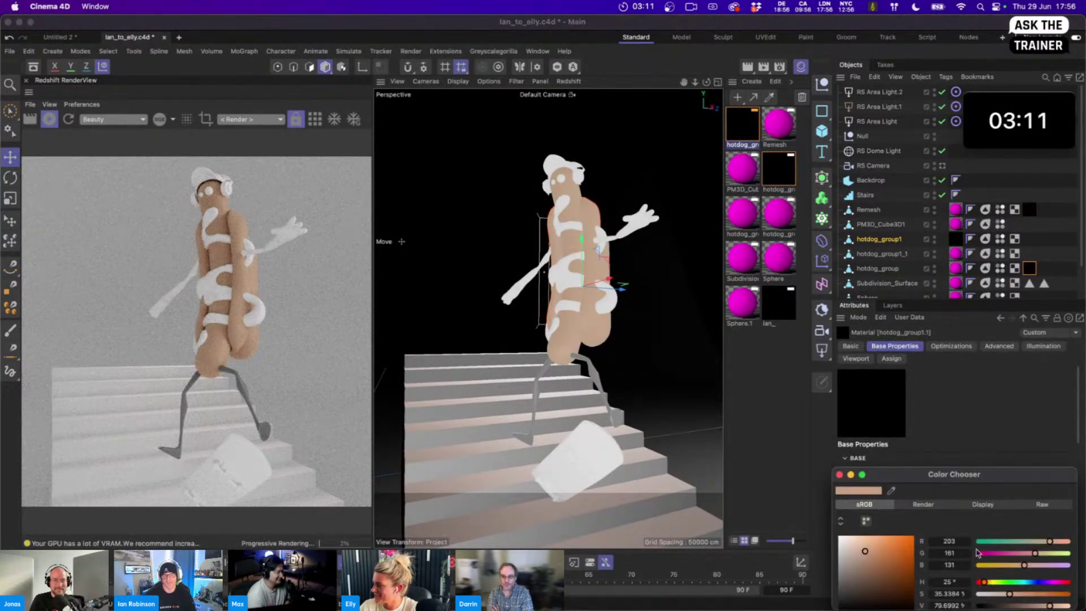
{"action": "left_click_drag", "start_coordinate": [985, 475], "coordinate": [947, 439]}
{"action": "left_click_drag", "start_coordinate": [948, 549], "coordinate": [940, 548]}
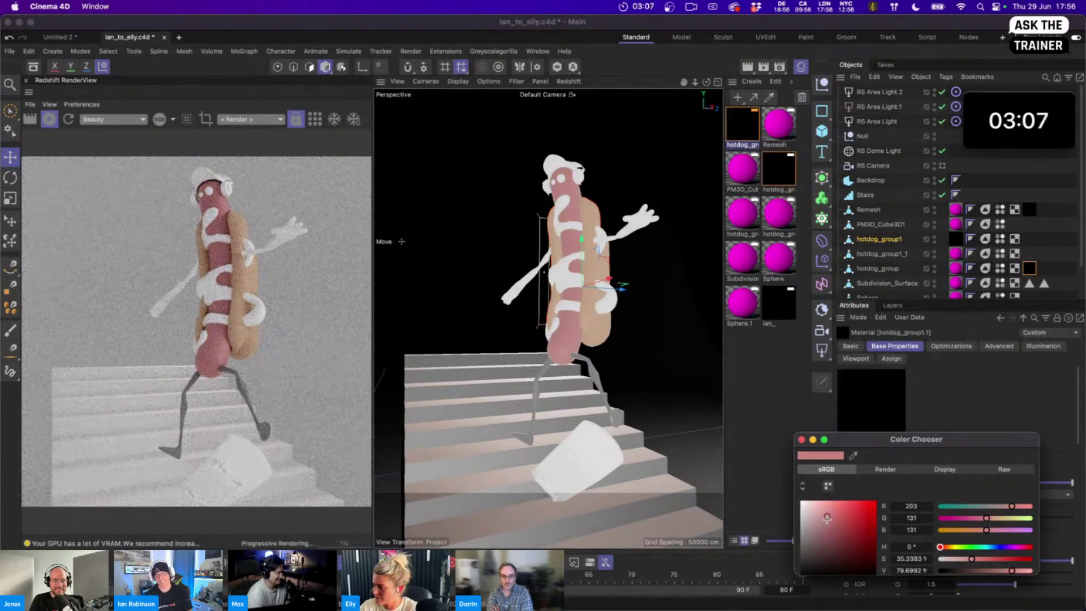
{"action": "left_click_drag", "start_coordinate": [826, 519], "coordinate": [823, 518]}
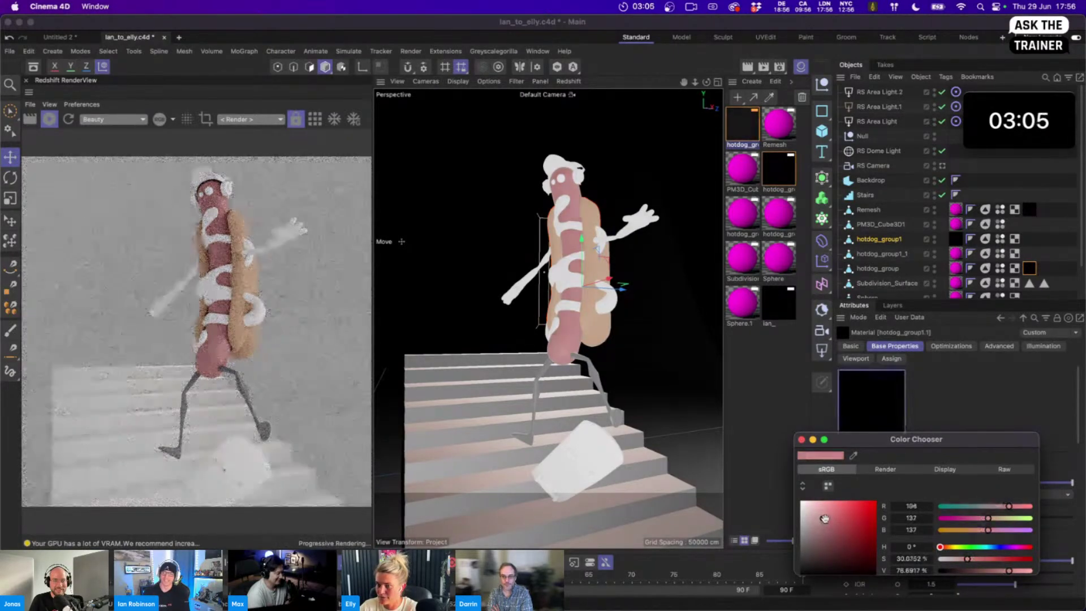
{"action": "left_click_drag", "start_coordinate": [940, 547], "coordinate": [942, 547]}
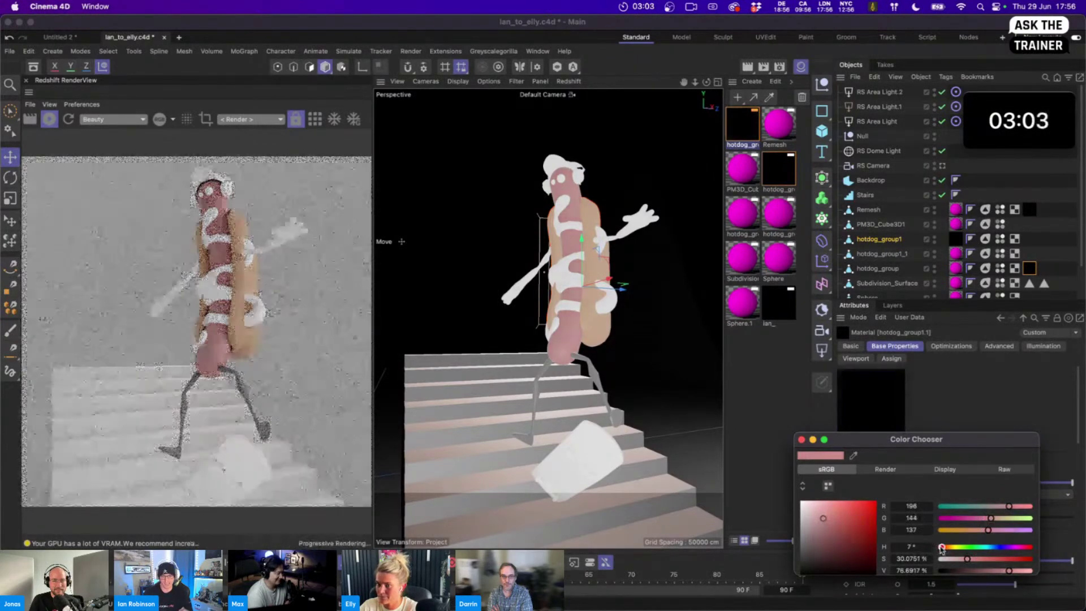
{"action": "left_click_drag", "start_coordinate": [825, 519], "coordinate": [827, 518]}
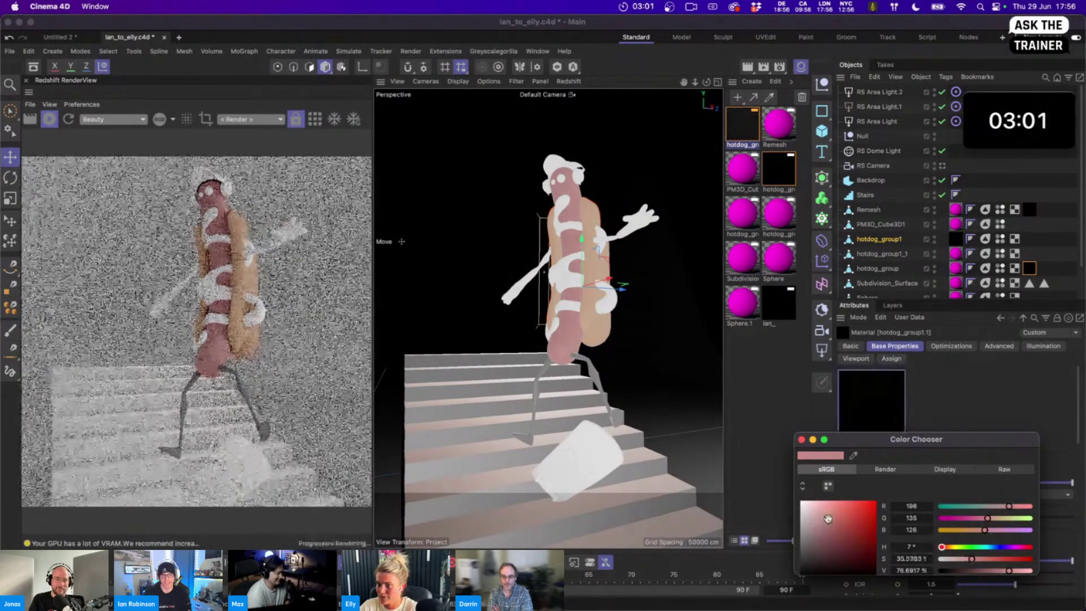
{"action": "left_click", "coordinate": [813, 441]}
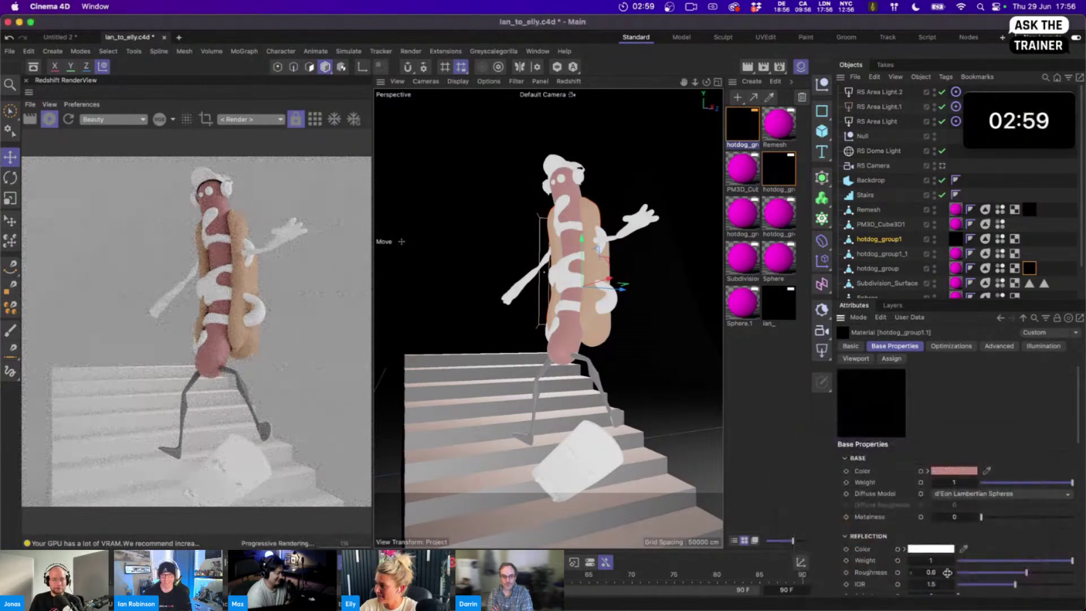
Set the sausage material's reflection roughness to 0.2
{"action": "left_click", "coordinate": [940, 574]}
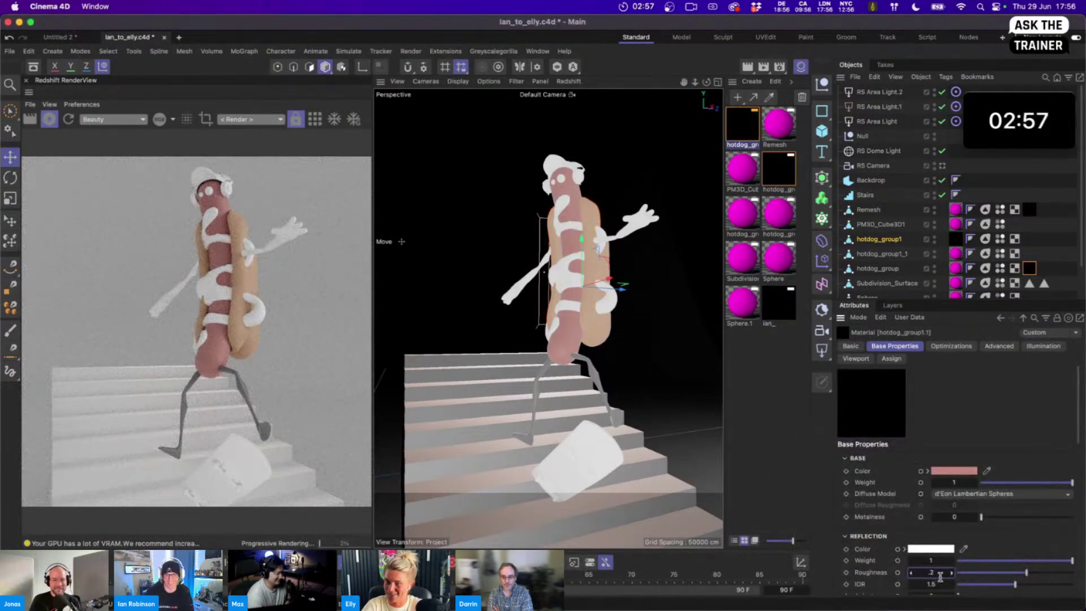
{"action": "type", "text": "0.2"}
{"action": "key", "text": "Return"}
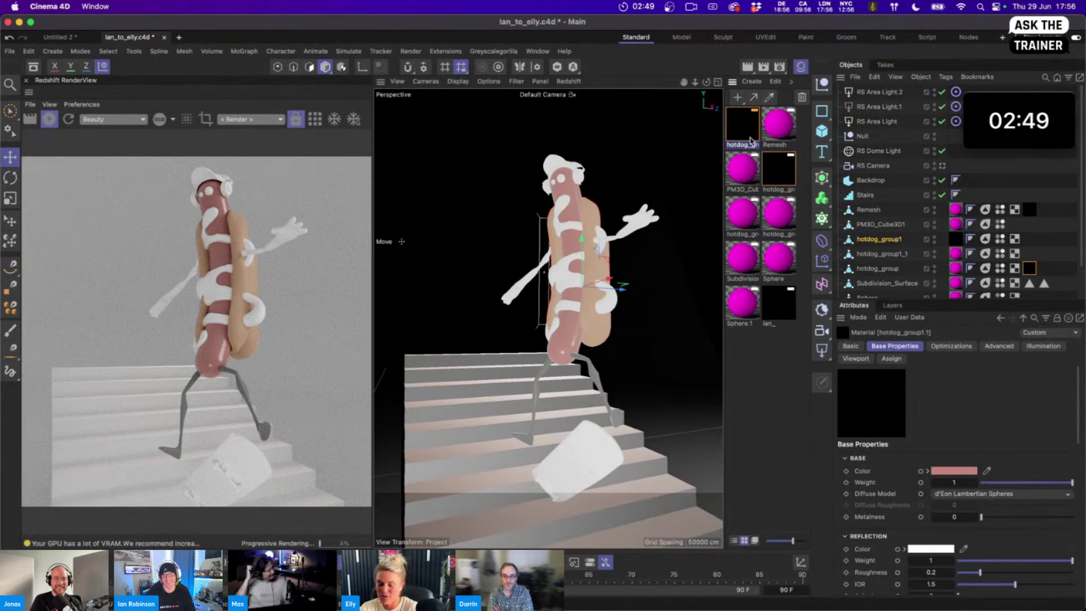
Assign a duplicate of the sausage material to the mustard squiggle and set its base color to yellow, RGB 228, 195, 98
{"action": "key", "text": "super+v"}
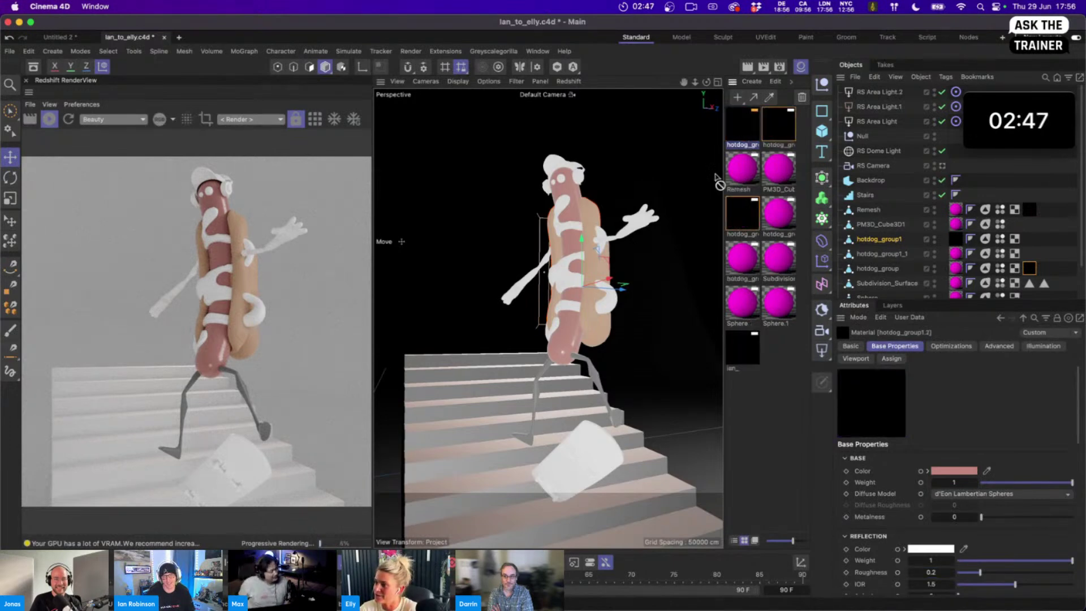
{"action": "left_click_drag", "start_coordinate": [718, 183], "coordinate": [567, 286]}
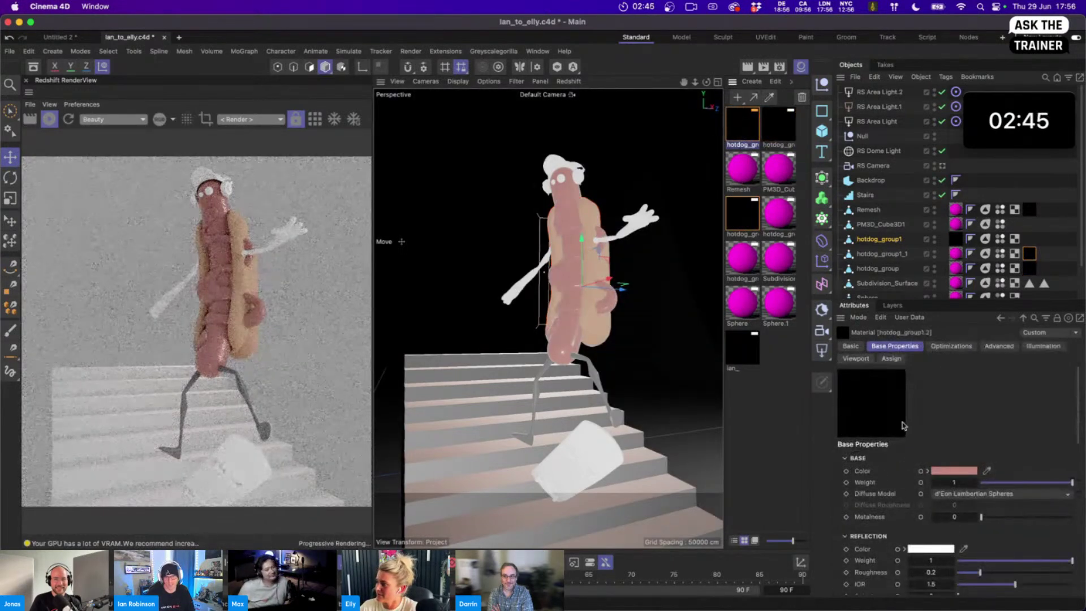
{"action": "left_click", "coordinate": [950, 469]}
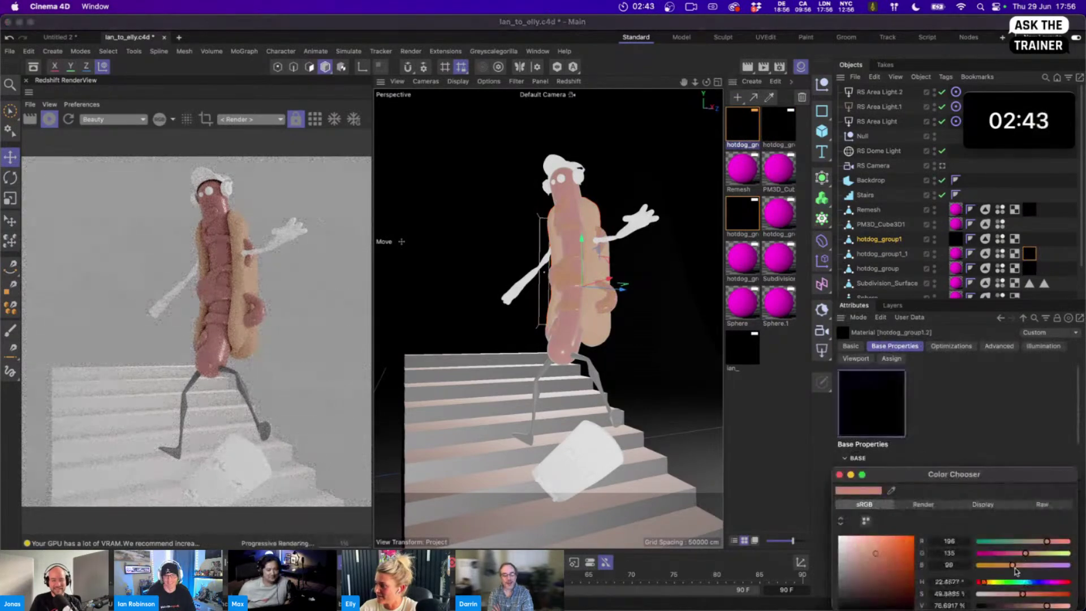
{"action": "left_click", "coordinate": [987, 583]}
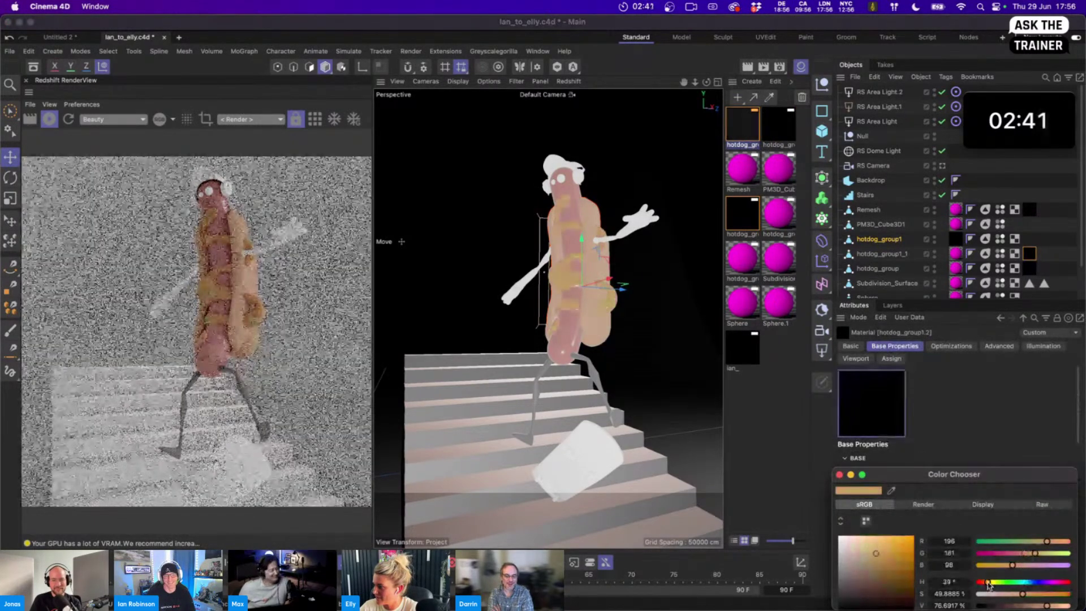
{"action": "left_click_drag", "start_coordinate": [1050, 541], "coordinate": [1058, 542]}
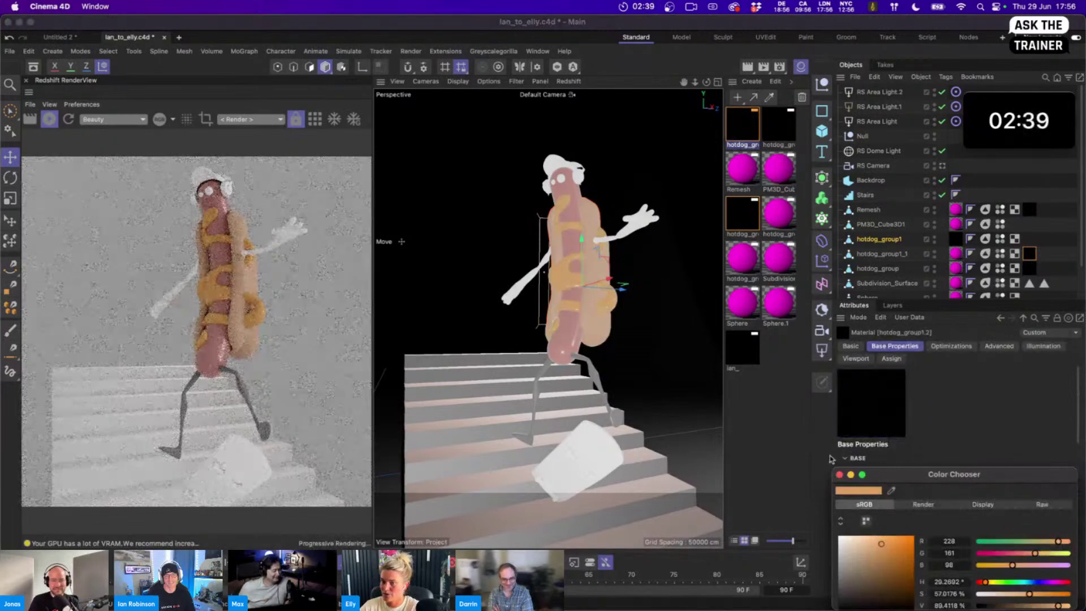
{"action": "left_click_drag", "start_coordinate": [1035, 552], "coordinate": [1047, 553]}
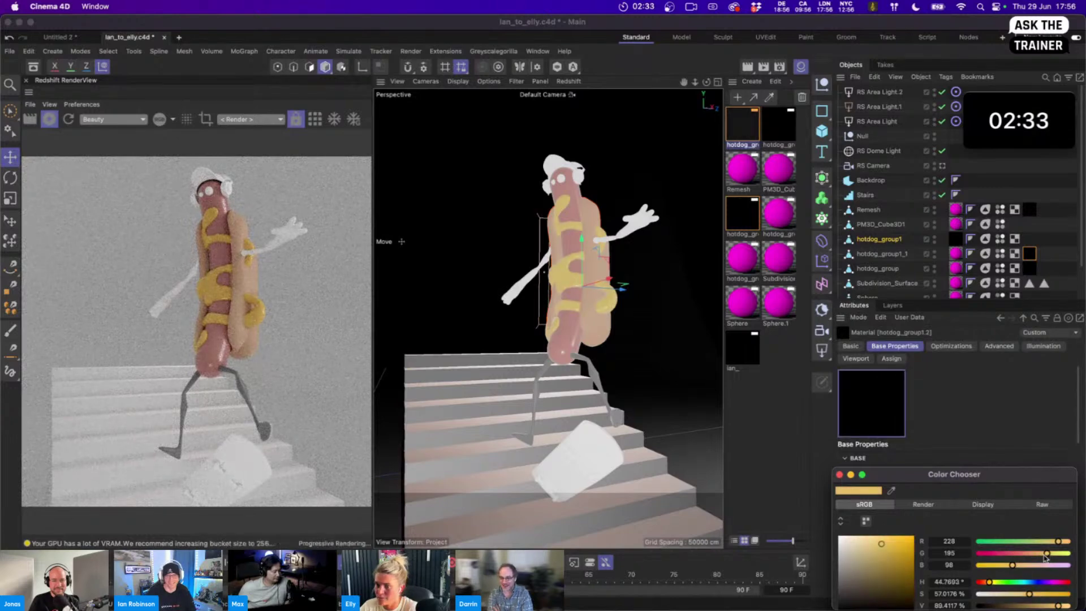
{"action": "left_click", "coordinate": [840, 475]}
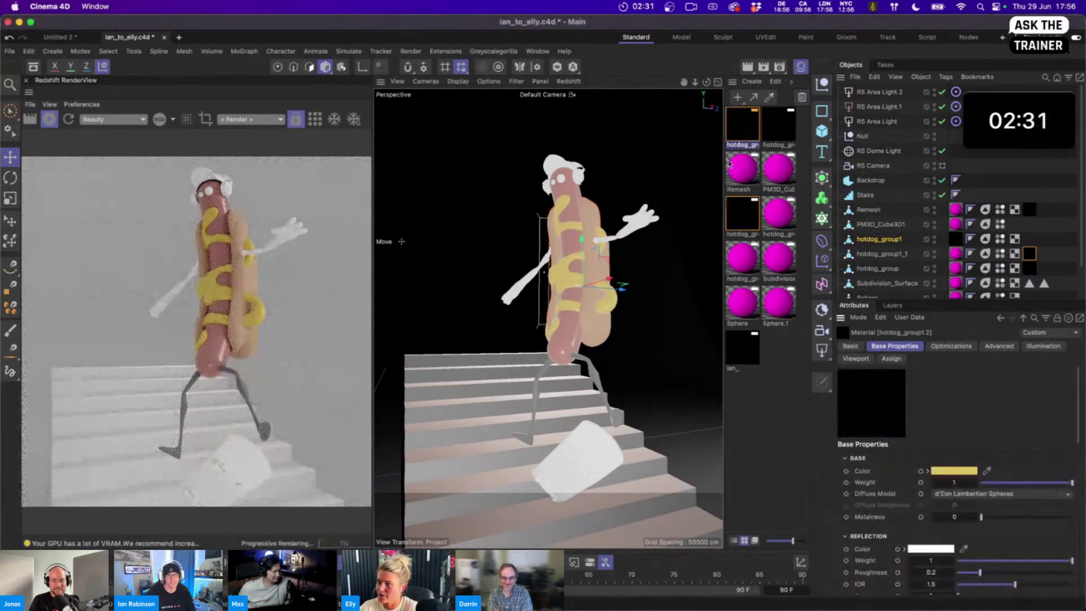
Apply the sausage material to the Subdivision_Surface object, restricted to the arms selection, and to the hotdog's legs
{"action": "left_click", "coordinate": [757, 234]}
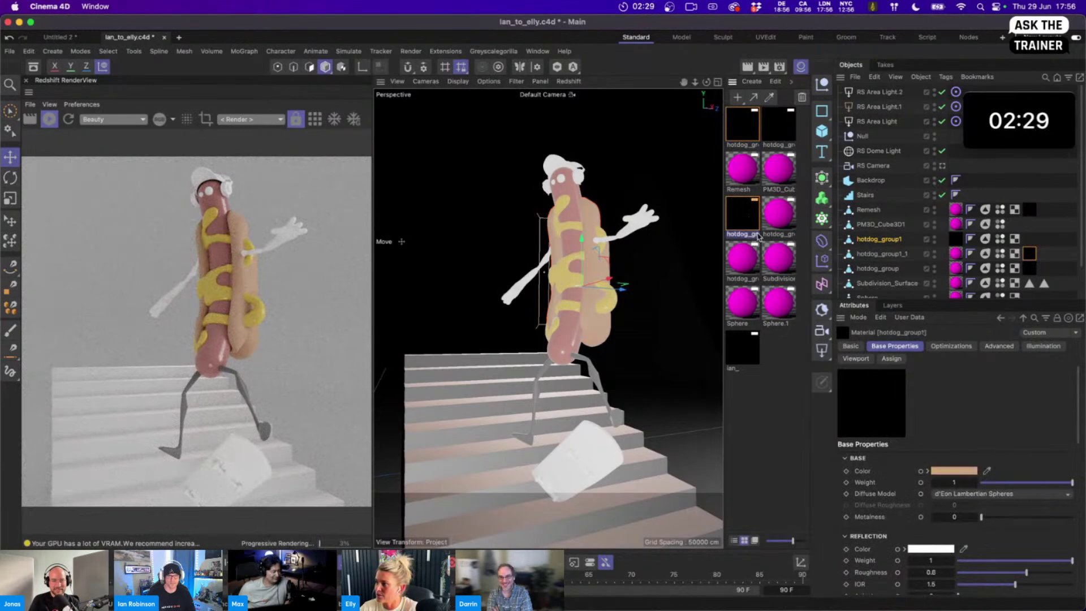
{"action": "left_click", "coordinate": [779, 127]}
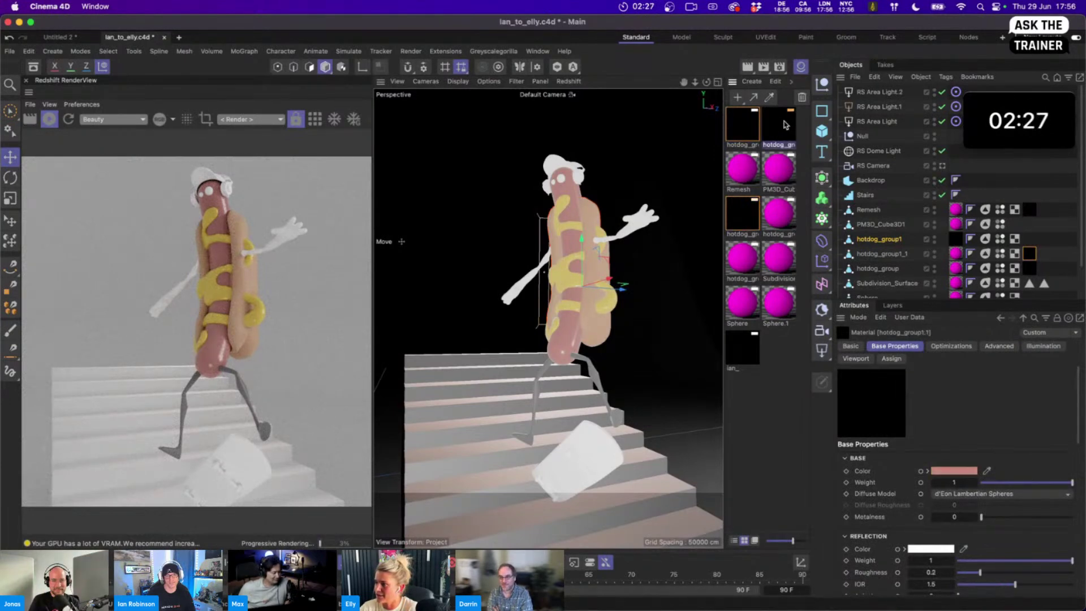
{"action": "left_click_drag", "start_coordinate": [785, 124], "coordinate": [632, 226]}
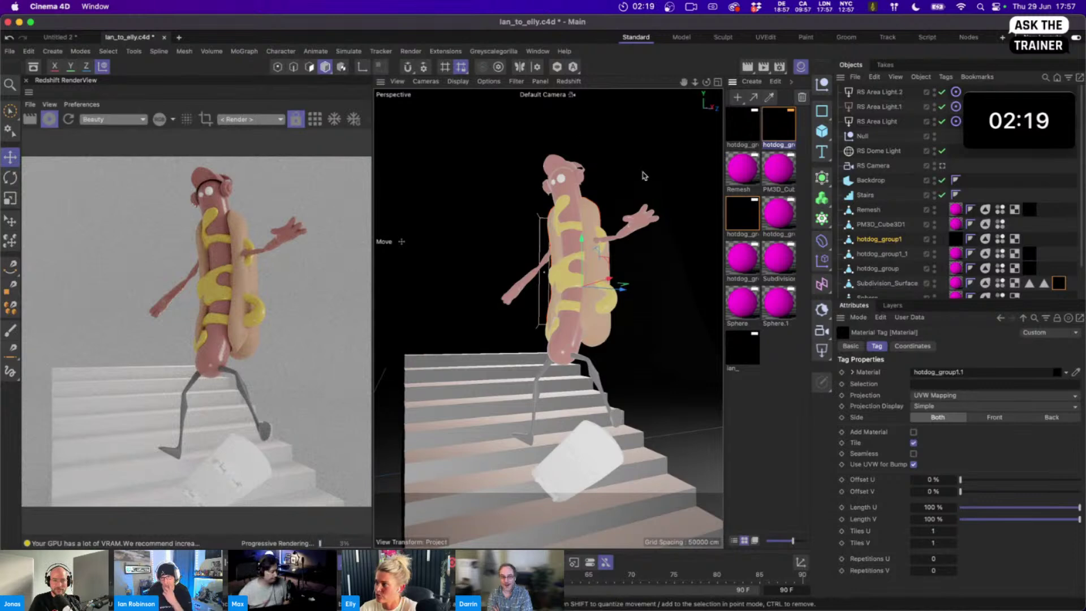
{"action": "left_click", "coordinate": [779, 133]}
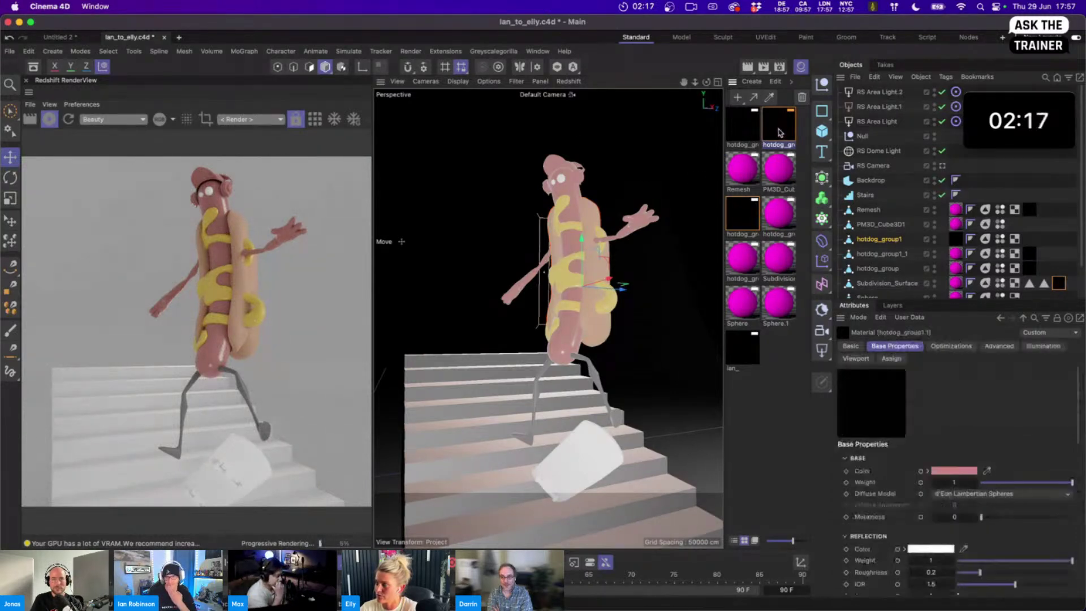
{"action": "left_click", "coordinate": [773, 373]}
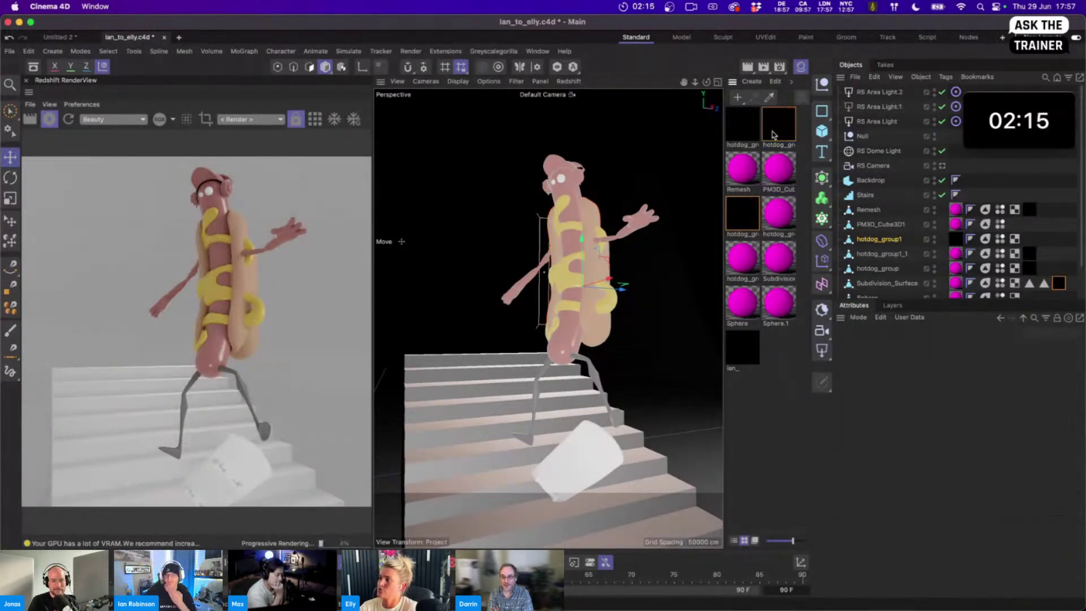
{"action": "left_click", "coordinate": [1030, 283]}
{"action": "left_click", "coordinate": [1058, 283]}
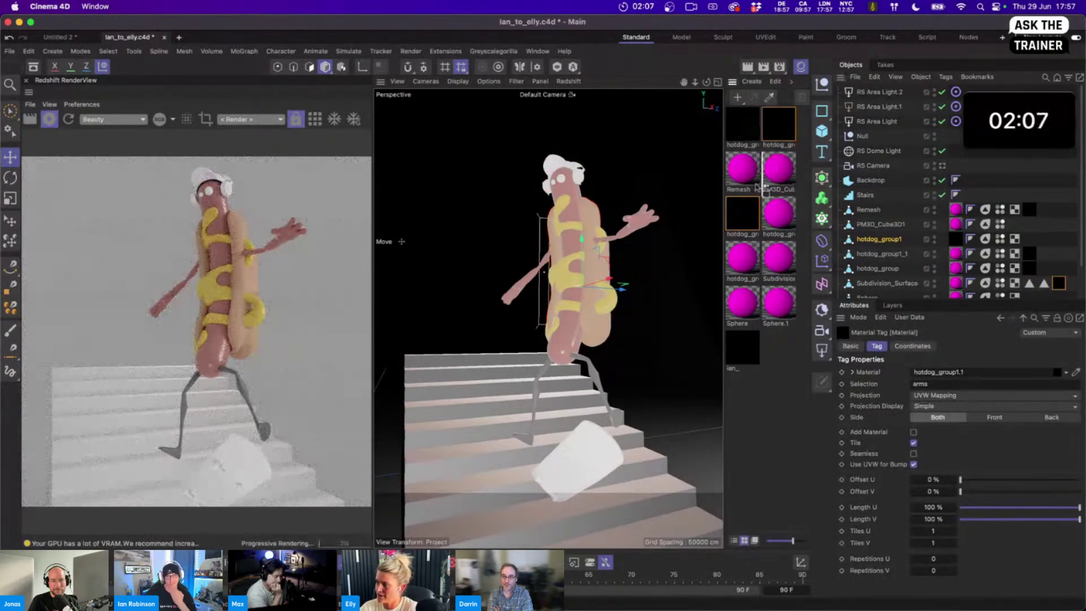
{"action": "left_click_drag", "start_coordinate": [758, 187], "coordinate": [590, 374]}
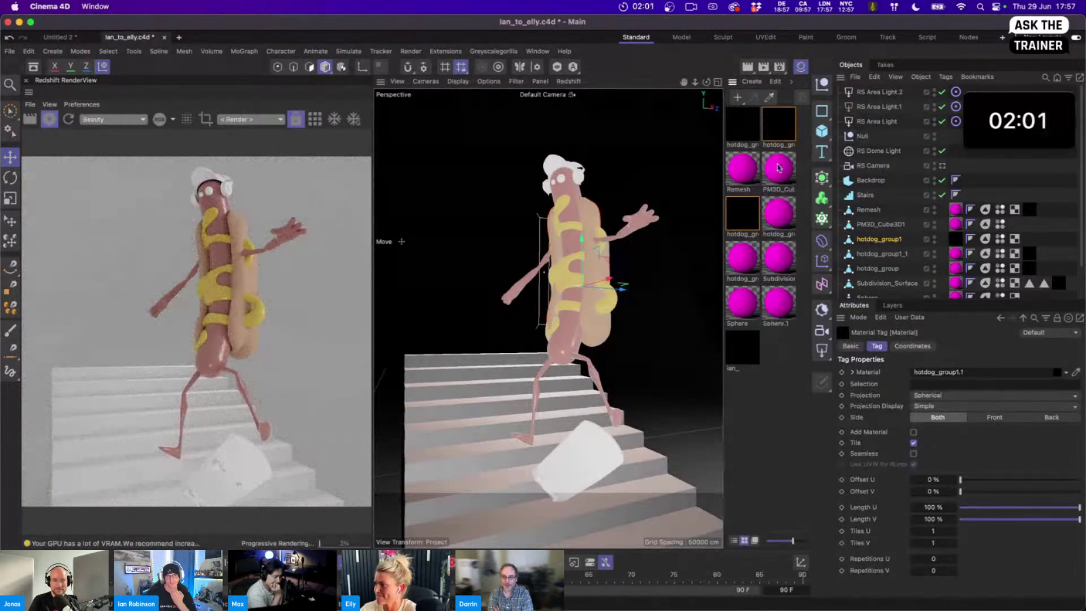
Assign a duplicate of the yellow mustard material, recolored white, to the Subdivision_Surface object
{"action": "left_click", "coordinate": [737, 131]}
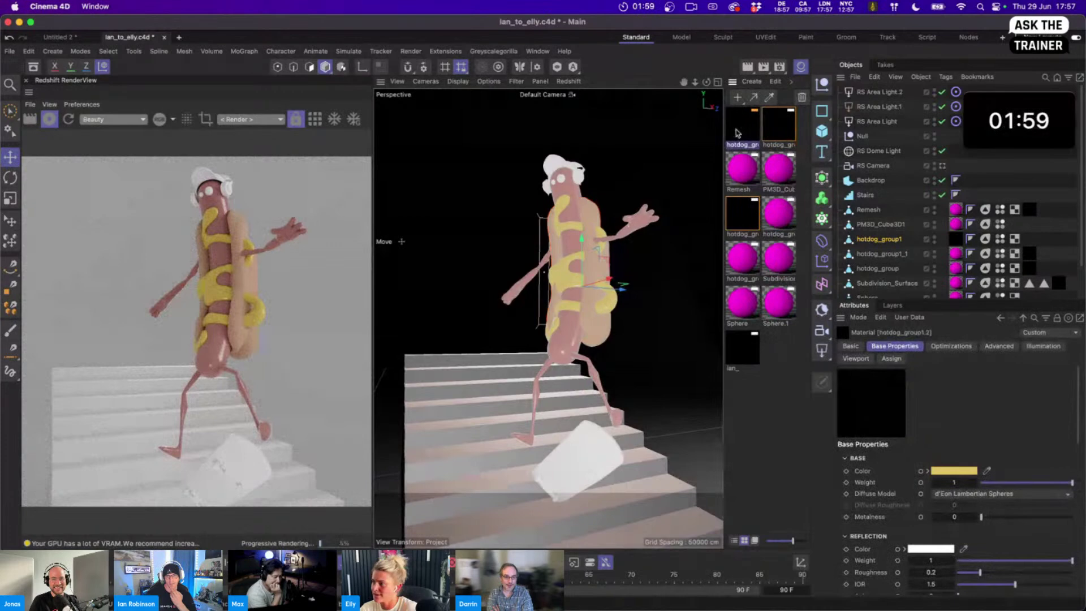
{"action": "key", "text": "super+v"}
{"action": "left_click", "coordinate": [954, 470]}
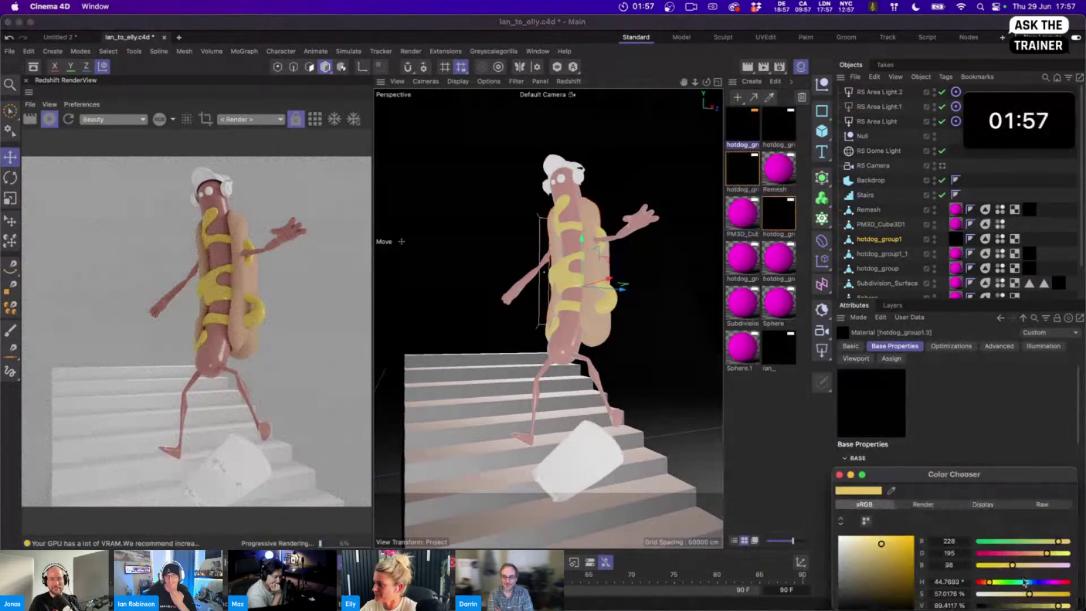
{"action": "left_click", "coordinate": [840, 475]}
{"action": "left_click_drag", "start_coordinate": [558, 183], "coordinate": [554, 185]}
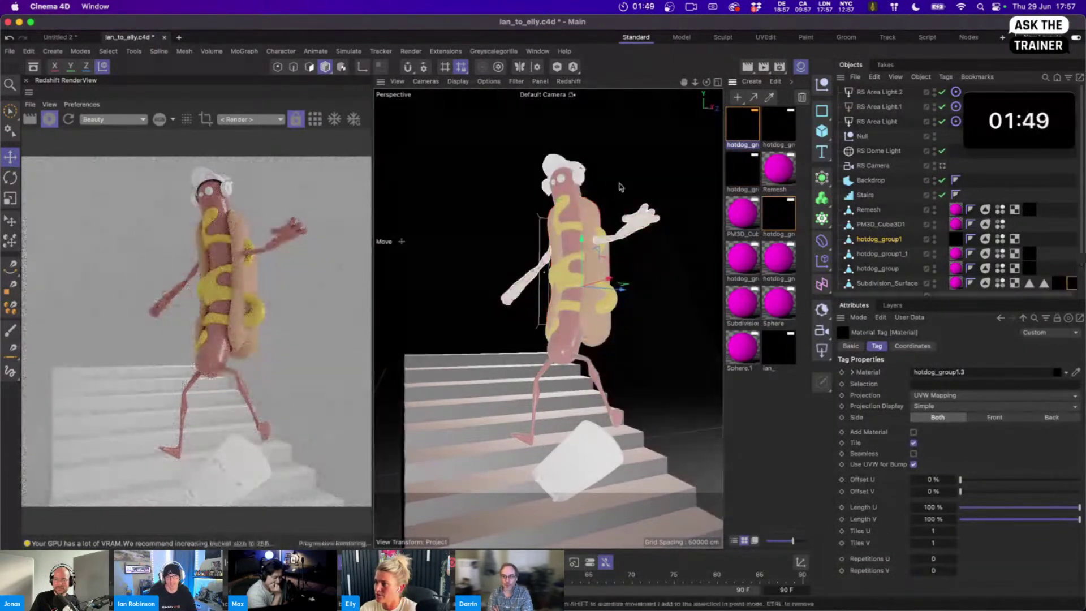
Reorder the tags on the Subdivision_Surface object so the white material comes before the polygon selection tags and the arms material
{"action": "left_click", "coordinate": [1044, 283]}
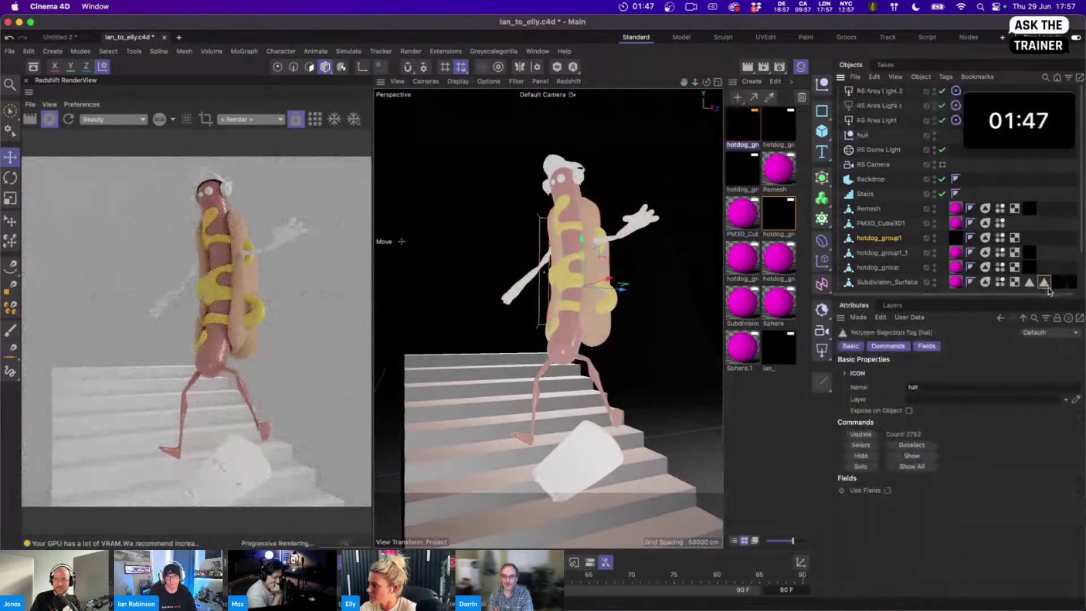
{"action": "left_click_drag", "start_coordinate": [1038, 287], "coordinate": [1027, 285]}
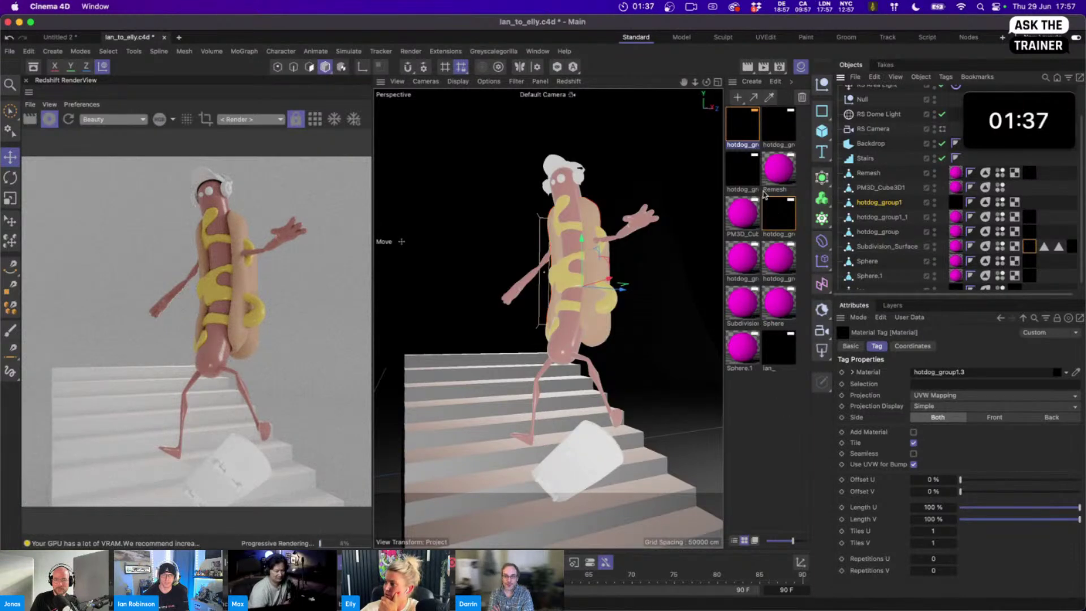
Duplicate the sausage material and set the copy's base color to purple, about RGB 167, 135, 176
{"action": "left_click", "coordinate": [741, 188]}
{"action": "key", "text": "super+v"}
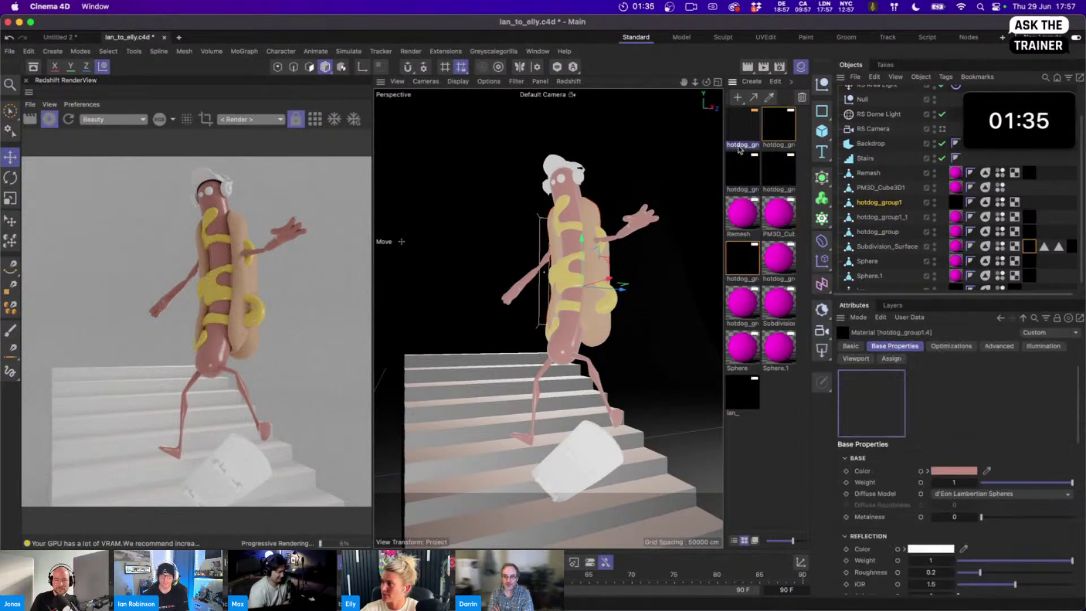
{"action": "left_click", "coordinate": [951, 470]}
{"action": "left_click_drag", "start_coordinate": [1032, 565], "coordinate": [1037, 541]}
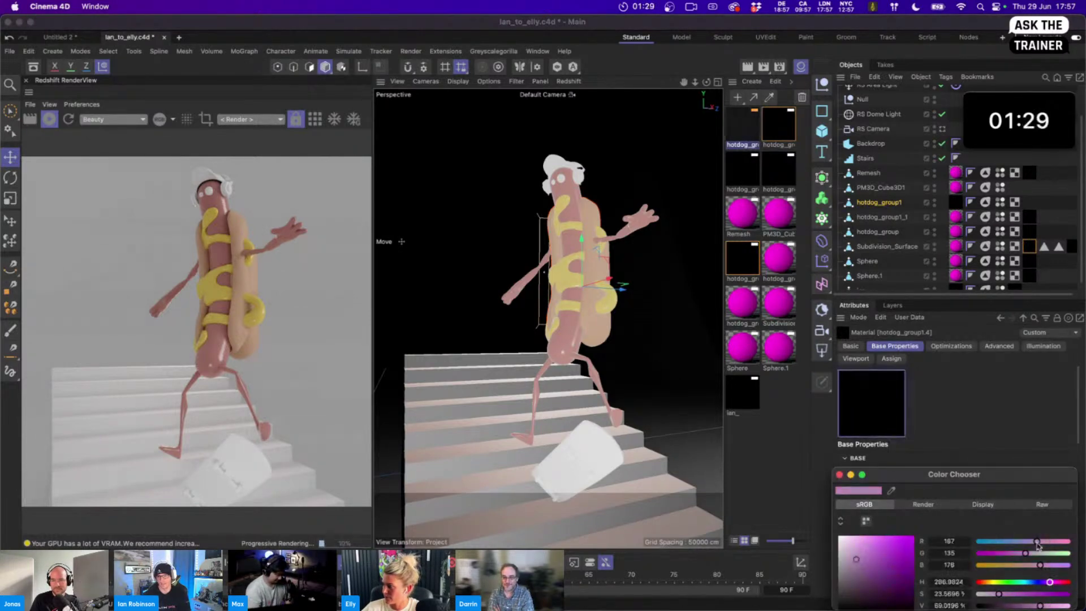
{"action": "left_click", "coordinate": [839, 474]}
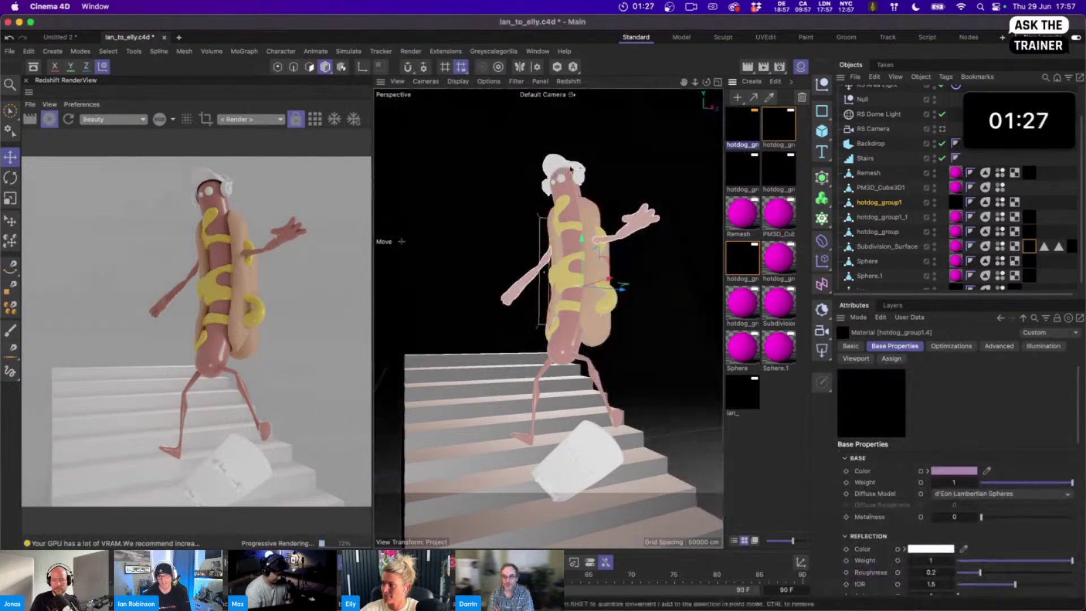
Apply the purple material to the Subdivision_Surface object, restricted to the hat selection
{"action": "left_click", "coordinate": [1059, 247]}
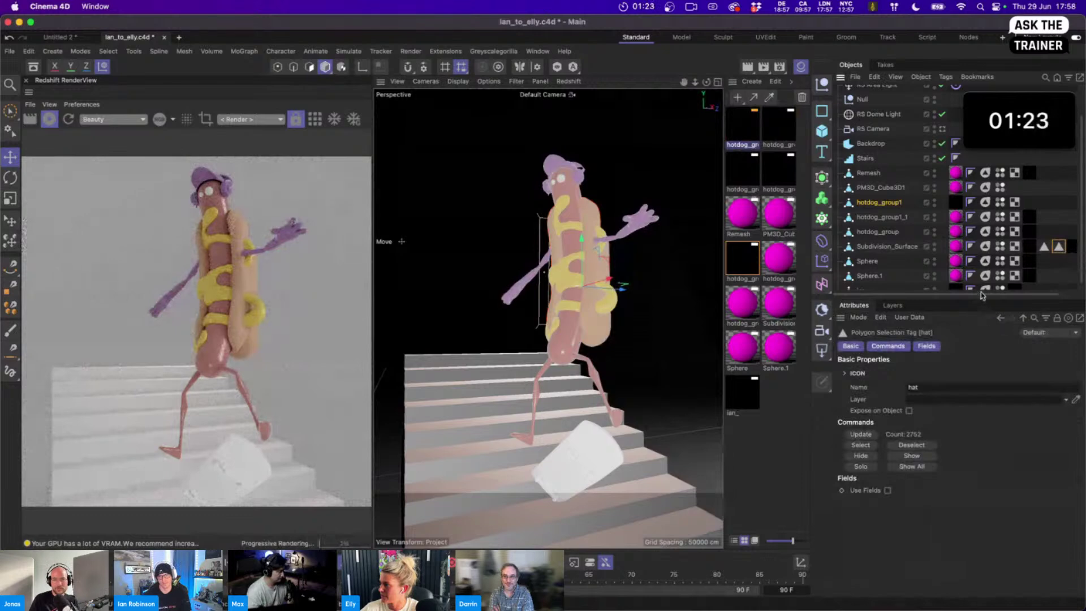
{"action": "left_click_drag", "start_coordinate": [981, 293], "coordinate": [1030, 294]}
{"action": "left_click_drag", "start_coordinate": [1069, 248], "coordinate": [956, 385]}
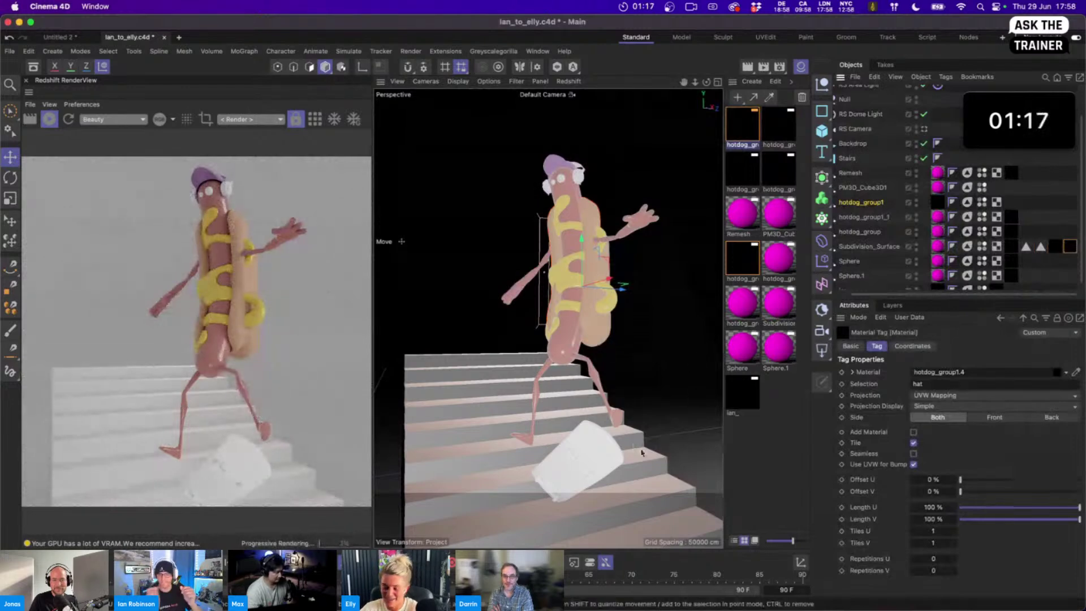
Look through the RS Camera in the viewport and save the scene
{"action": "left_click_drag", "start_coordinate": [565, 456], "coordinate": [625, 443], "text": "alt"}
{"action": "left_click", "coordinate": [925, 130]}
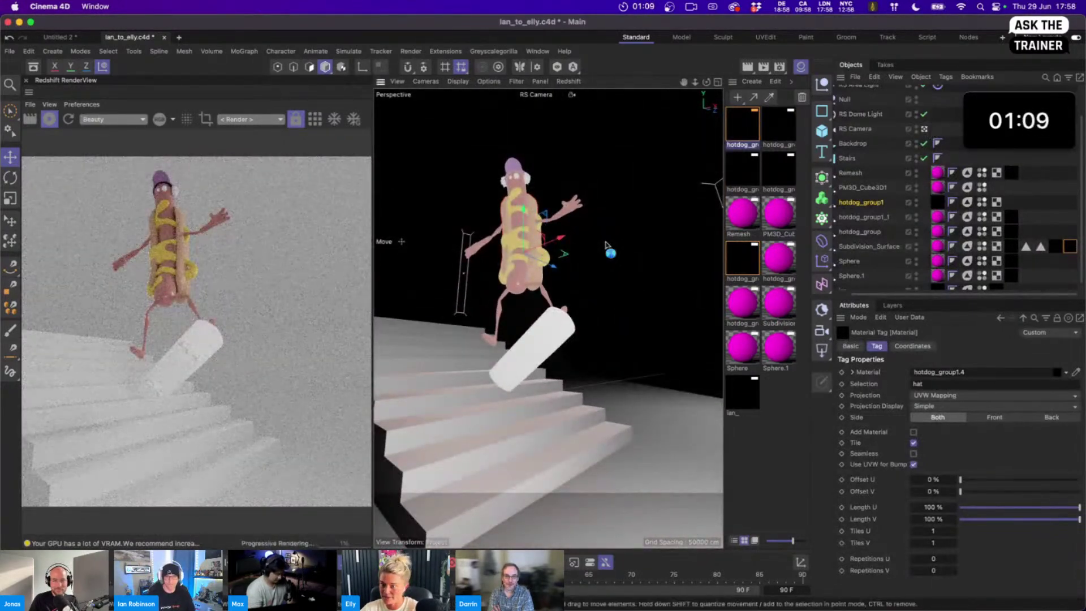
{"action": "key", "text": "super+s"}
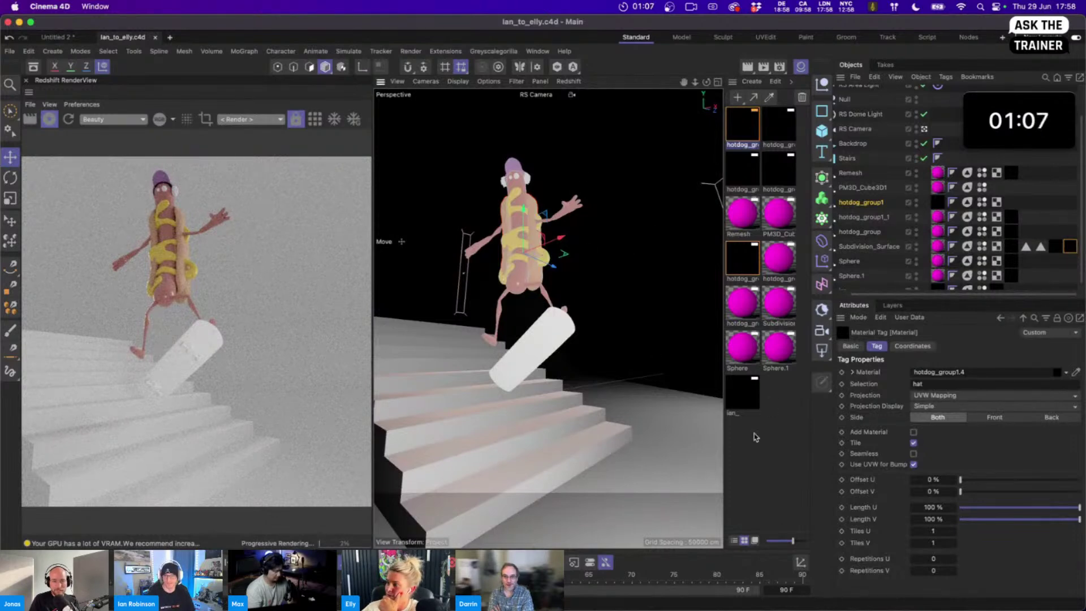
Assign a new default material to the Backdrop and set its reflection weight to 0
{"action": "double_click", "coordinate": [779, 409]}
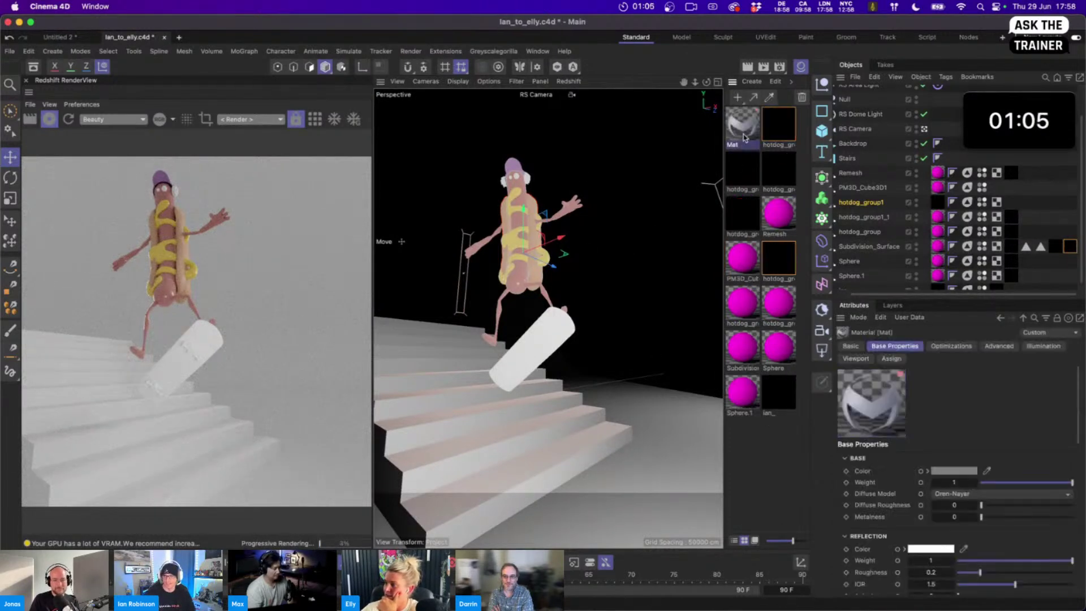
{"action": "left_click_drag", "start_coordinate": [744, 131], "coordinate": [690, 180]}
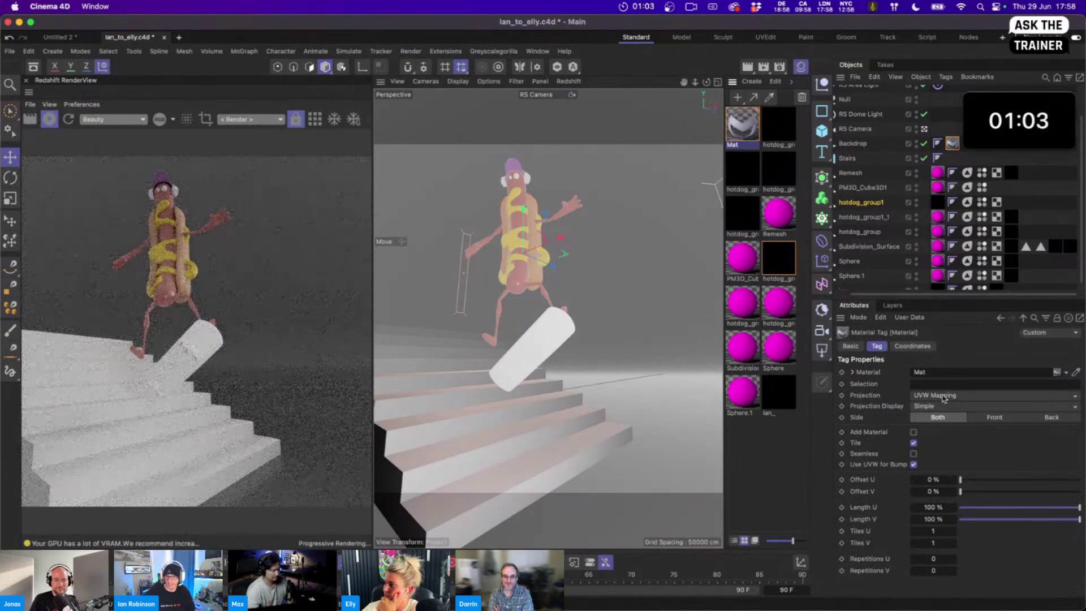
{"action": "left_click", "coordinate": [750, 130]}
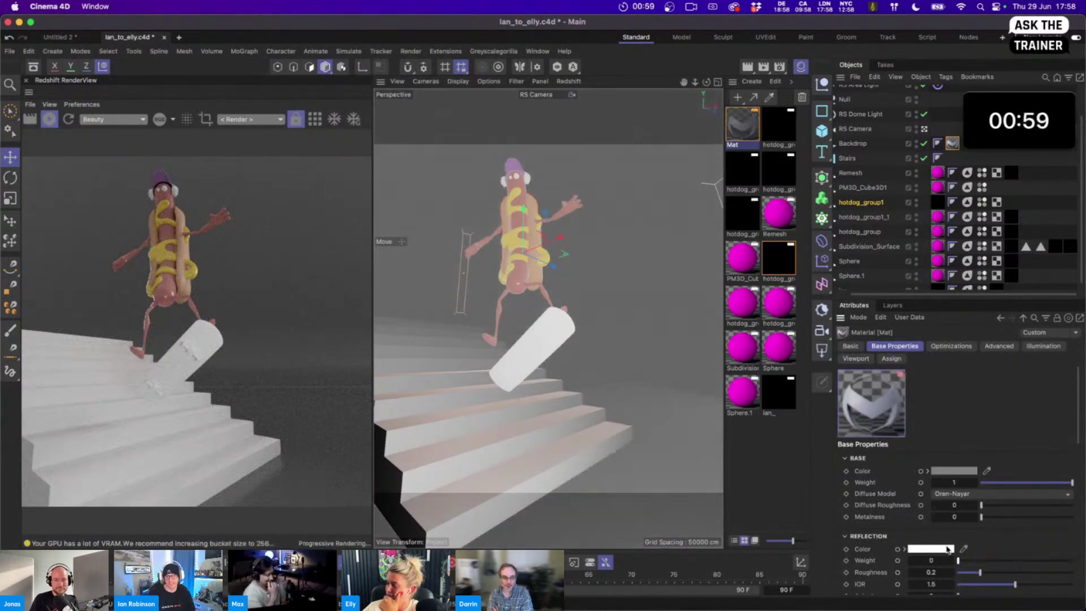
Set the backdrop material's base color to a soft teal, RGB 142, 197, 195
{"action": "left_click", "coordinate": [961, 470]}
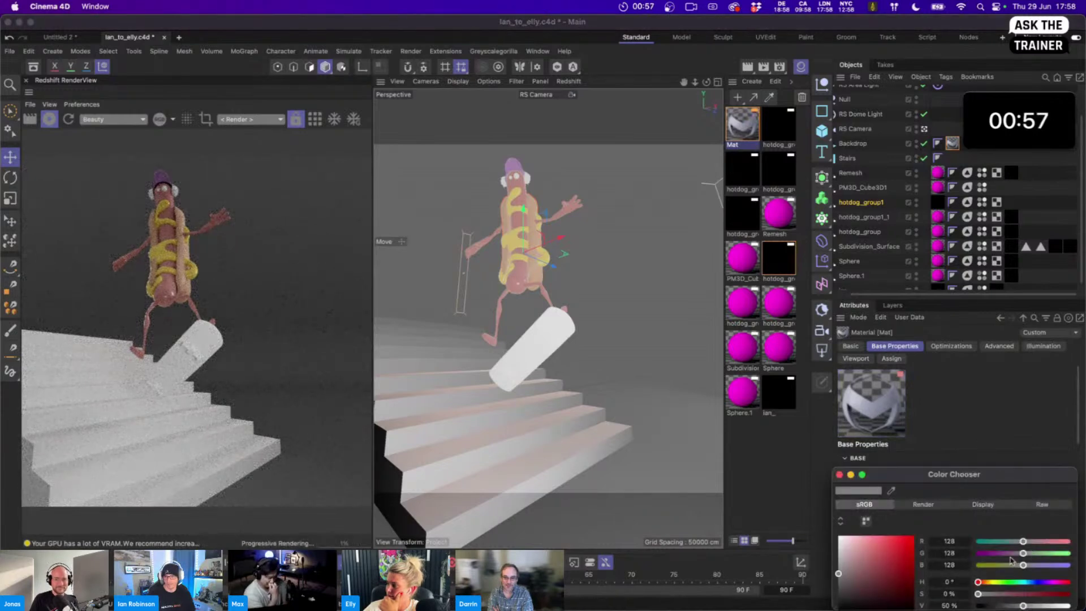
{"action": "left_click_drag", "start_coordinate": [978, 582], "coordinate": [983, 582]}
{"action": "left_click_drag", "start_coordinate": [866, 548], "coordinate": [864, 536]}
{"action": "left_click_drag", "start_coordinate": [1037, 565], "coordinate": [1016, 542]}
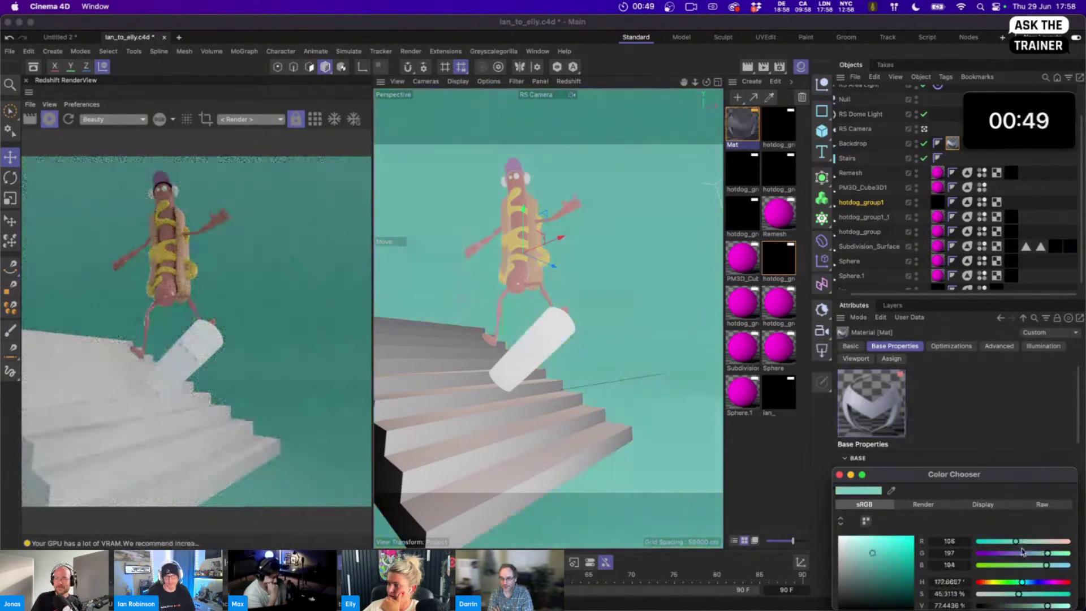
{"action": "left_click_drag", "start_coordinate": [1019, 594], "coordinate": [1004, 595]}
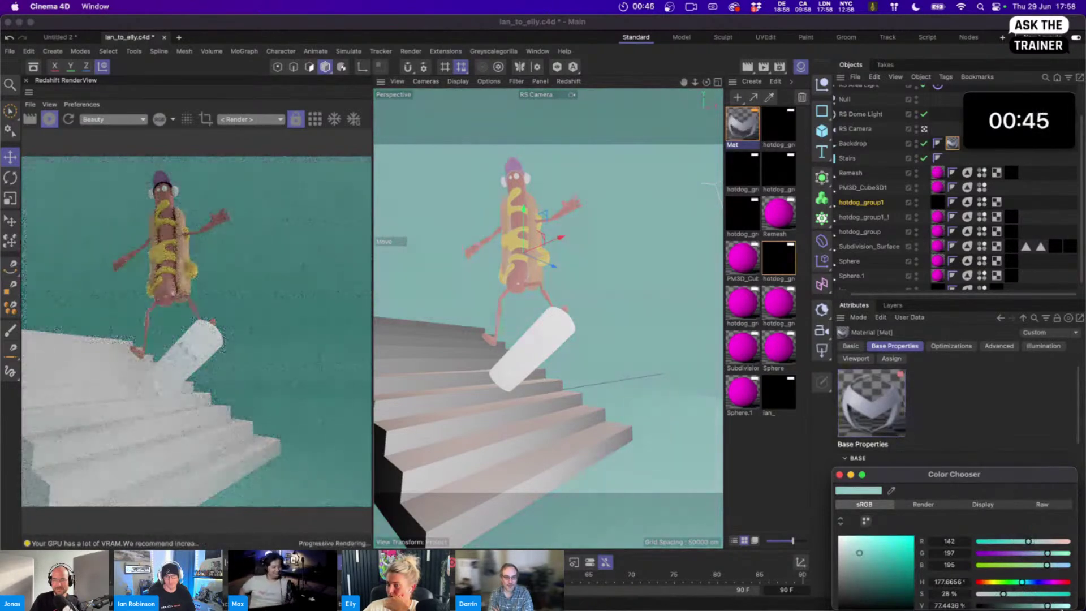
{"action": "left_click", "coordinate": [839, 476]}
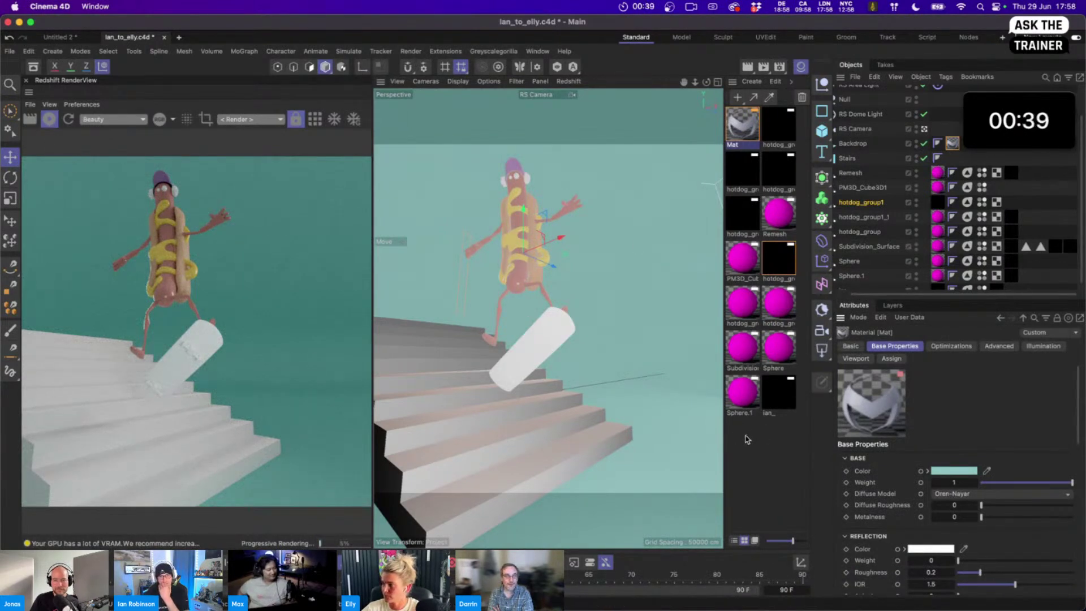
Assign a duplicate of the white material to the Stairs and set its base color to grey, RGB value 112 with 44% brightness
{"action": "left_click", "coordinate": [741, 175]}
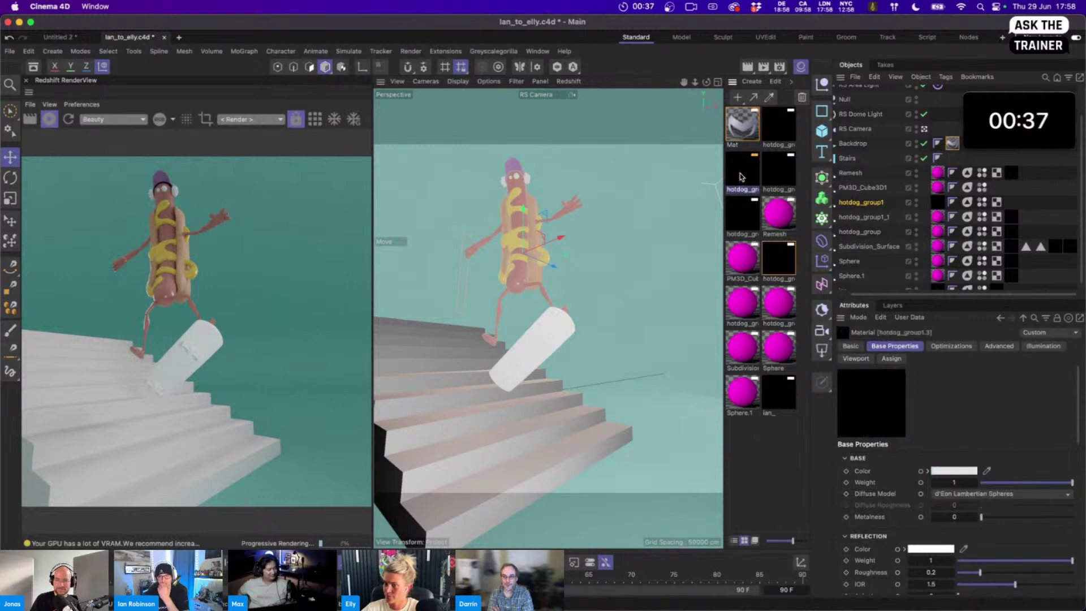
{"action": "key", "text": "super+v"}
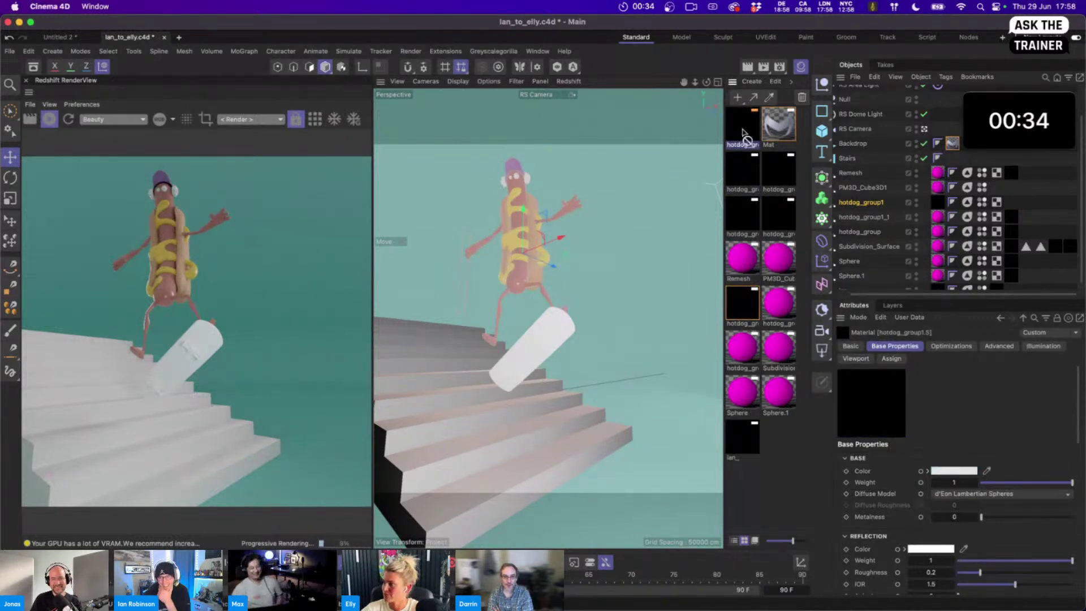
{"action": "left_click_drag", "start_coordinate": [744, 136], "coordinate": [582, 322]}
{"action": "left_click", "coordinate": [956, 471]}
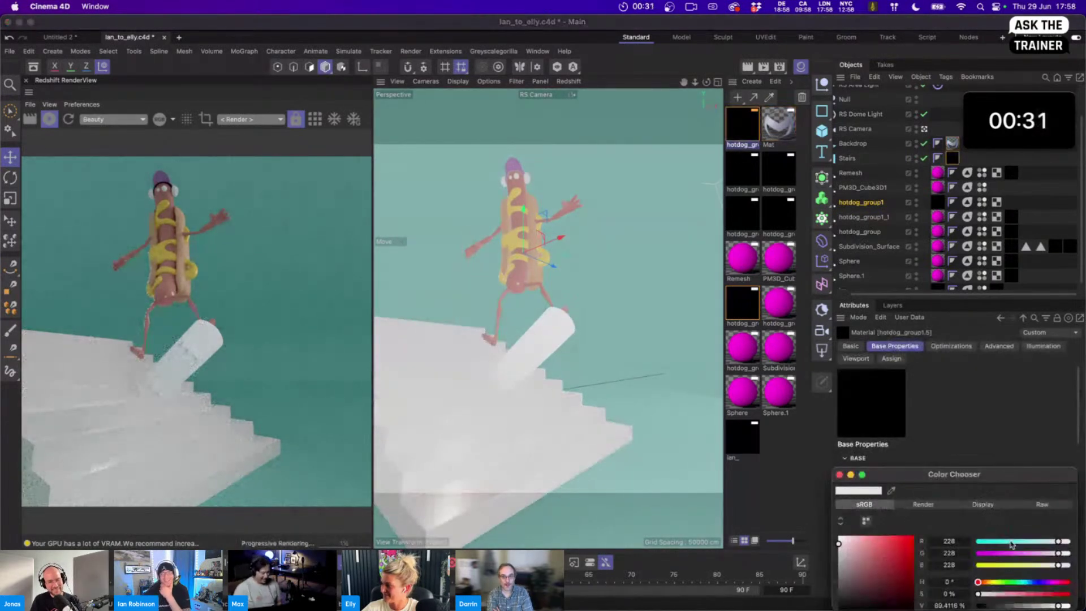
{"action": "left_click", "coordinate": [1018, 606]}
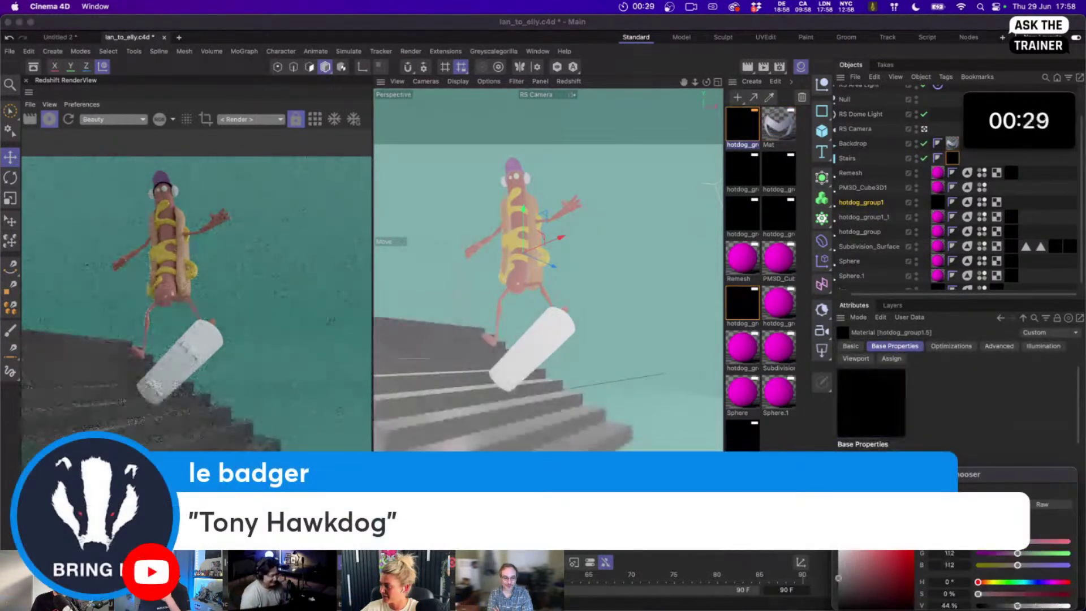
Open the stairs material's node graph and add a Maxon Noise node
{"action": "double_click", "coordinate": [742, 126]}
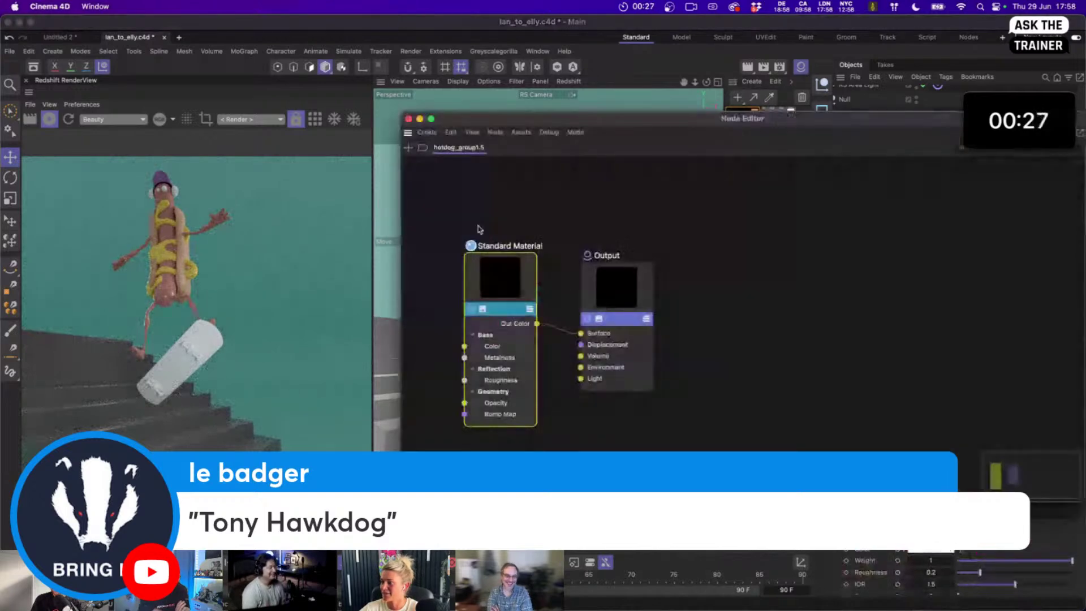
{"action": "key", "text": "super+a"}
{"action": "left_click_drag", "start_coordinate": [518, 279], "coordinate": [674, 282]}
{"action": "double_click", "coordinate": [518, 283]}
{"action": "type", "text": "m"}
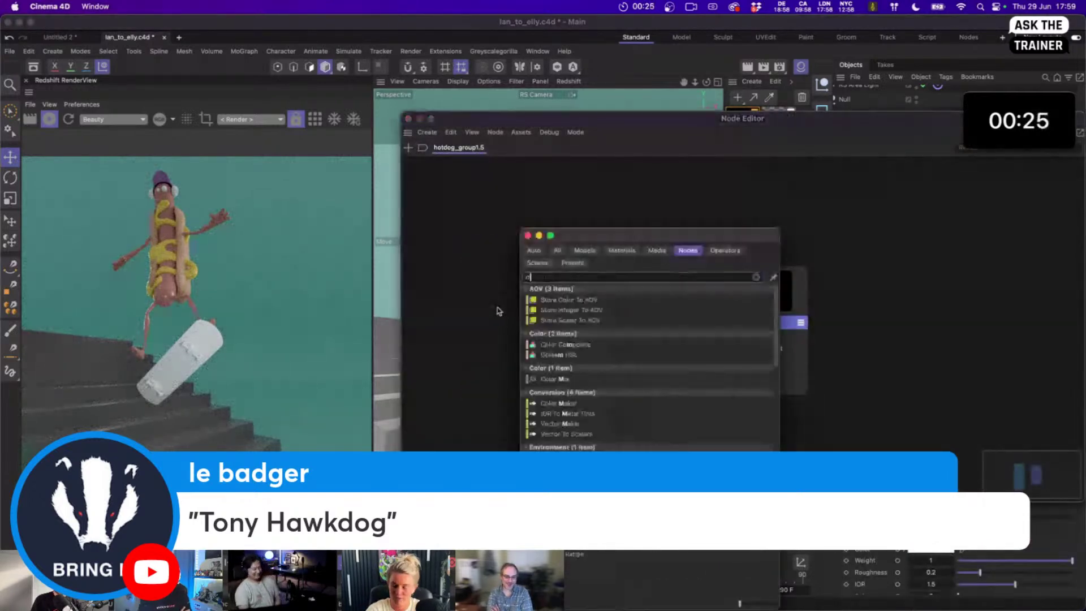
{"action": "type", "text": "axon"}
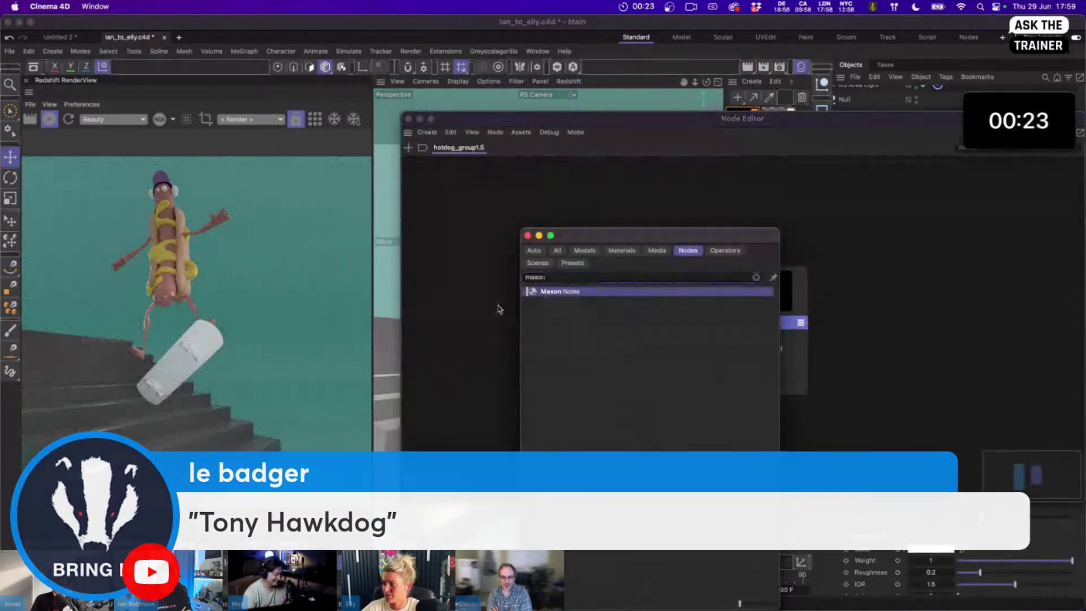
{"action": "key", "text": "Return"}
Preview the Maxon Noise on the stairs and set its overall scale to 0.1
{"action": "left_click_drag", "start_coordinate": [937, 120], "coordinate": [847, 169]}
{"action": "left_click", "coordinate": [967, 183]}
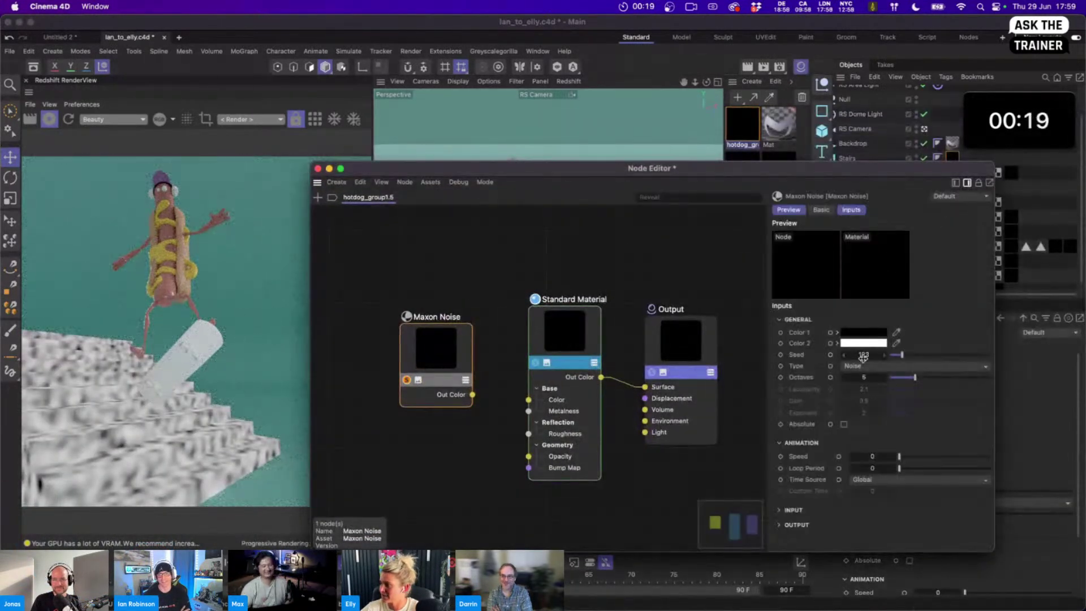
{"action": "left_click", "coordinate": [787, 510]}
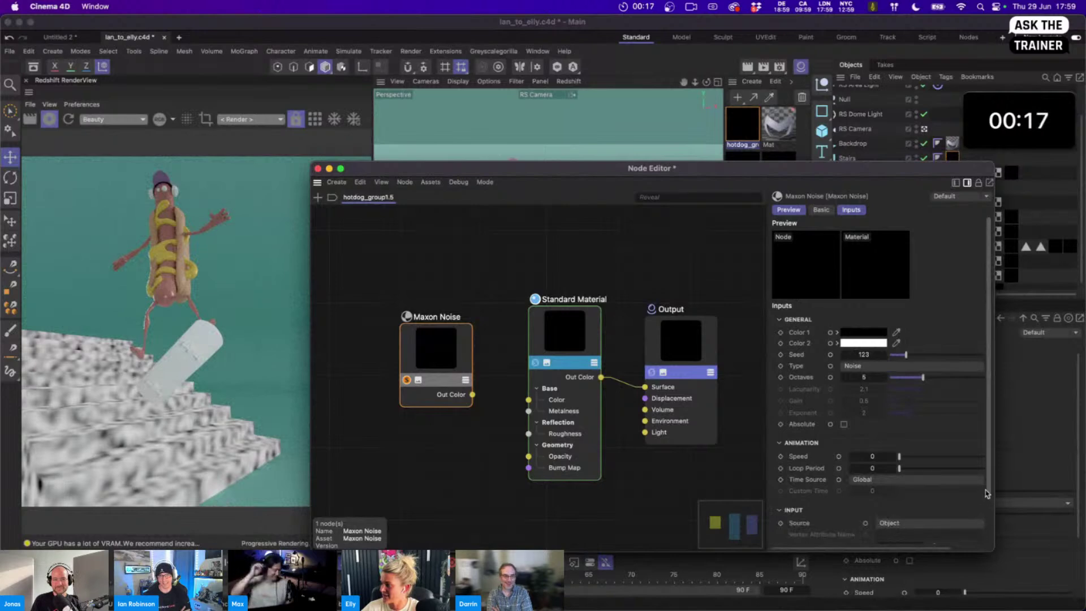
{"action": "scroll", "coordinate": [977, 537], "scroll_direction": "down", "scroll_amount": 3}
{"action": "left_click", "coordinate": [912, 494]}
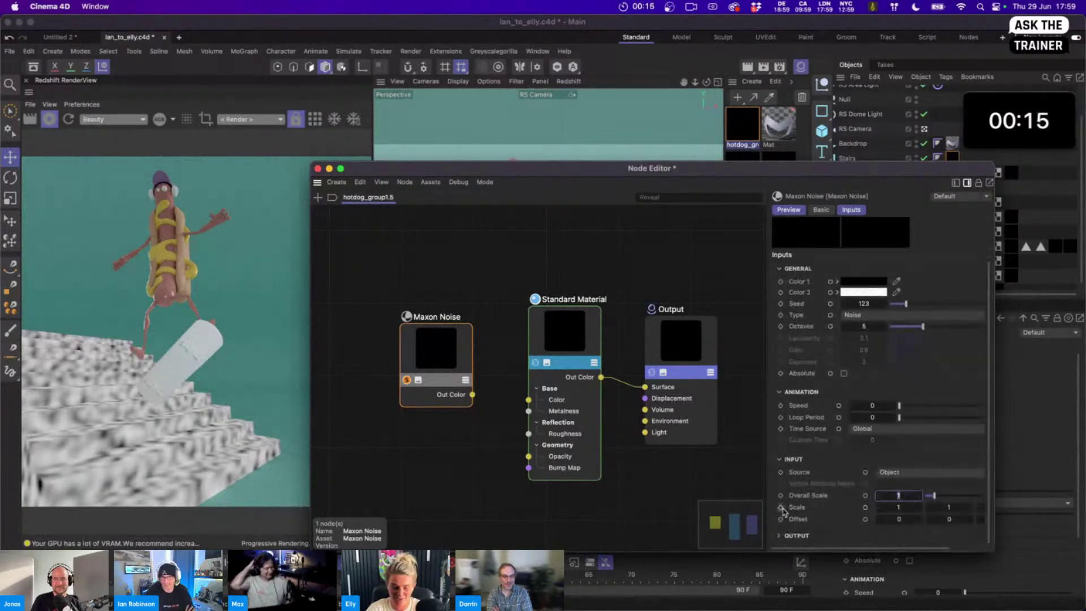
{"action": "type", "text": "0.2"}
{"action": "key", "text": "Return"}
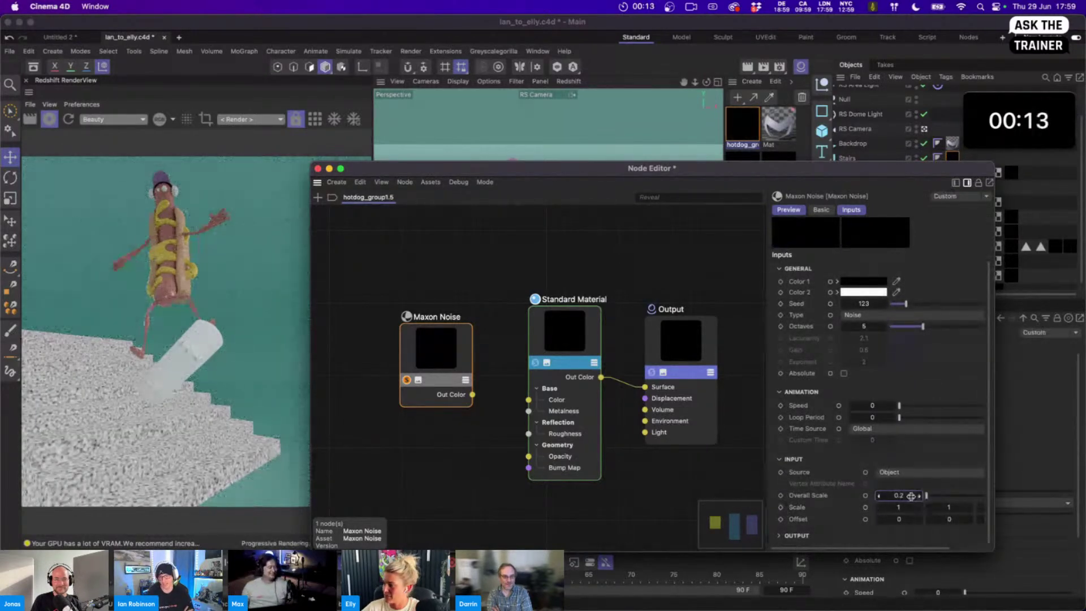
{"action": "type", "text": ".1"}
{"action": "key", "text": "Return"}
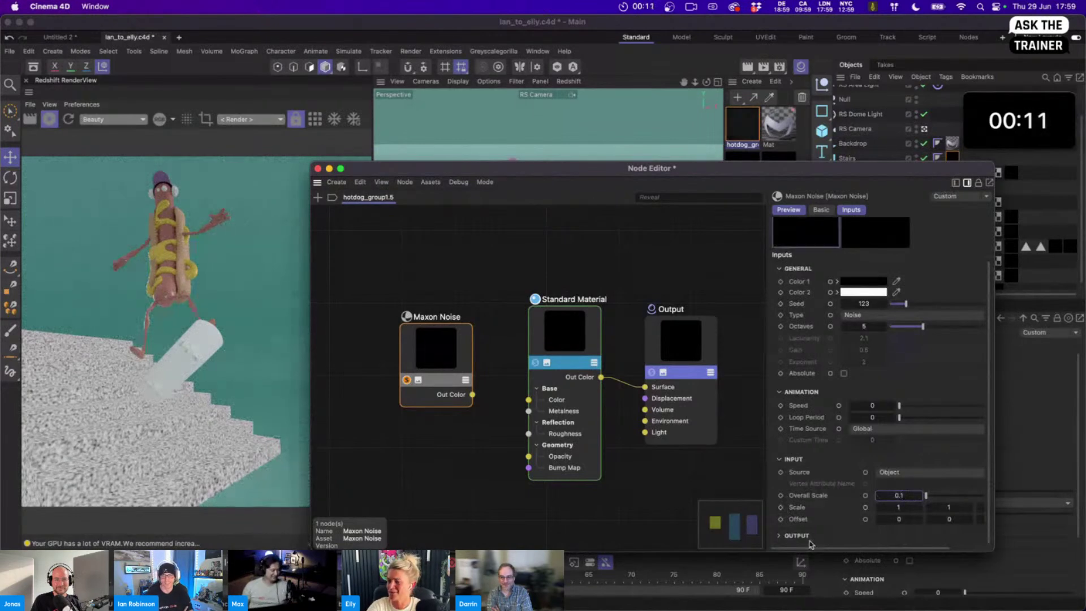
Add a Bump Map node, feeding the Maxon Noise into its input and its output into the Standard Material's bump map
{"action": "left_click_drag", "start_coordinate": [412, 375], "coordinate": [297, 388]}
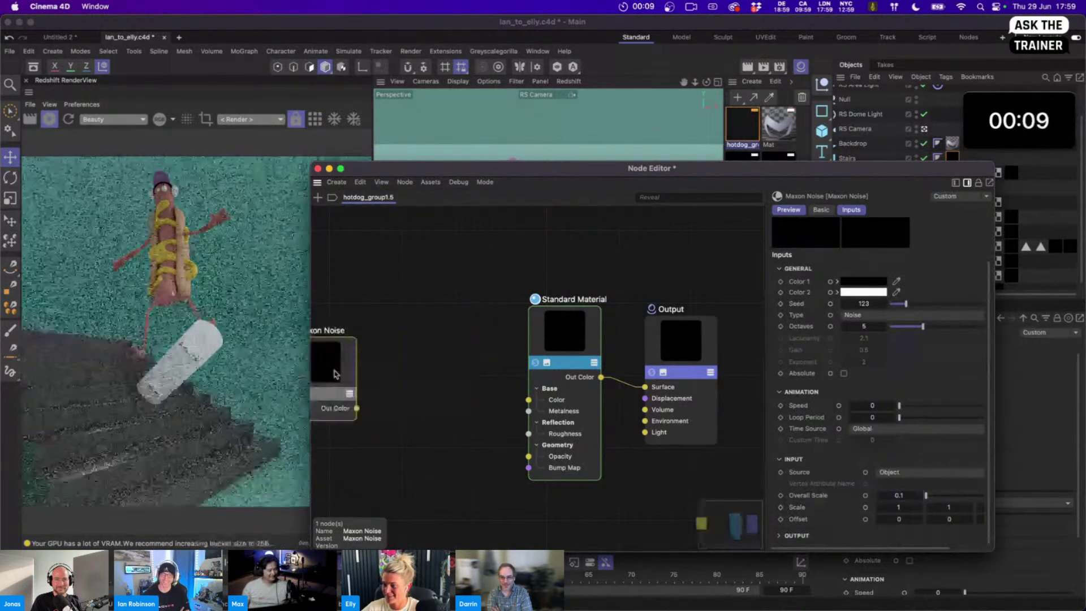
{"action": "double_click", "coordinate": [455, 431]}
{"action": "type", "text": "bum"}
{"action": "key", "text": "Down"}
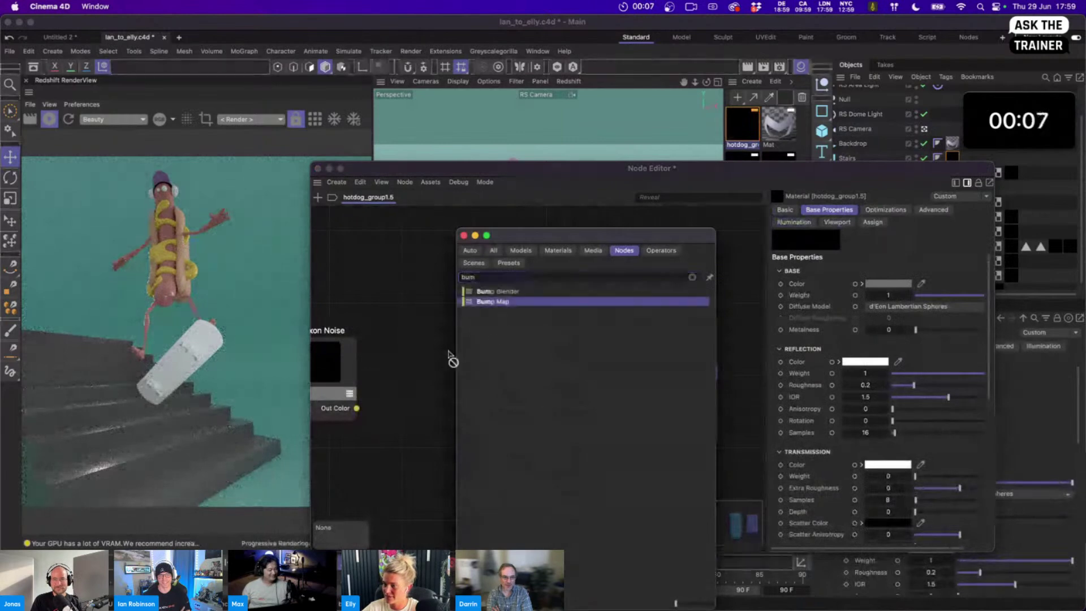
{"action": "key", "text": "Return"}
{"action": "left_click_drag", "start_coordinate": [356, 408], "coordinate": [392, 448]}
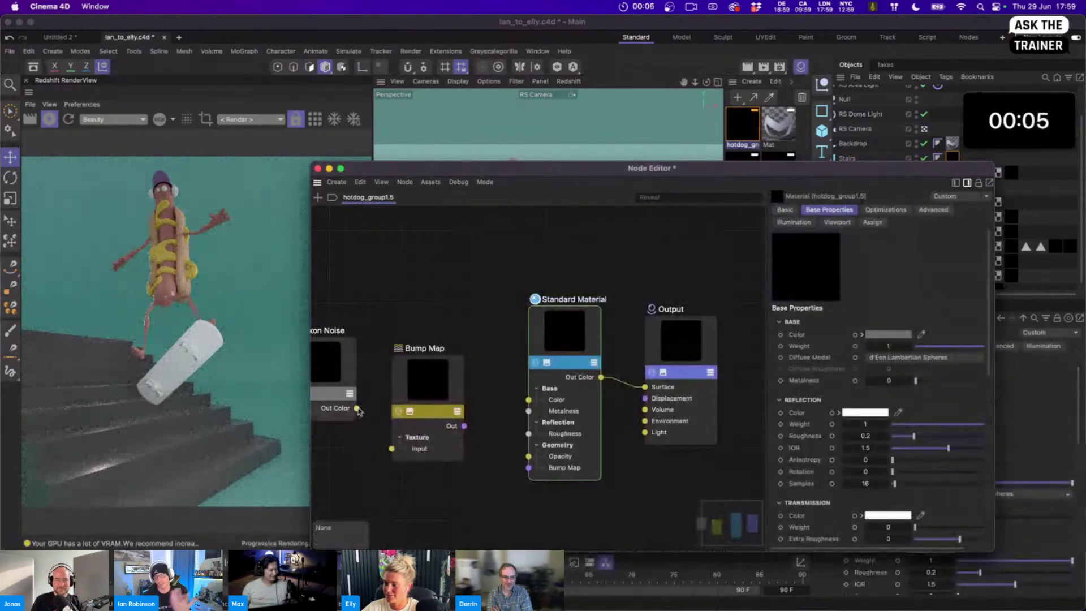
{"action": "left_click_drag", "start_coordinate": [463, 426], "coordinate": [528, 467]}
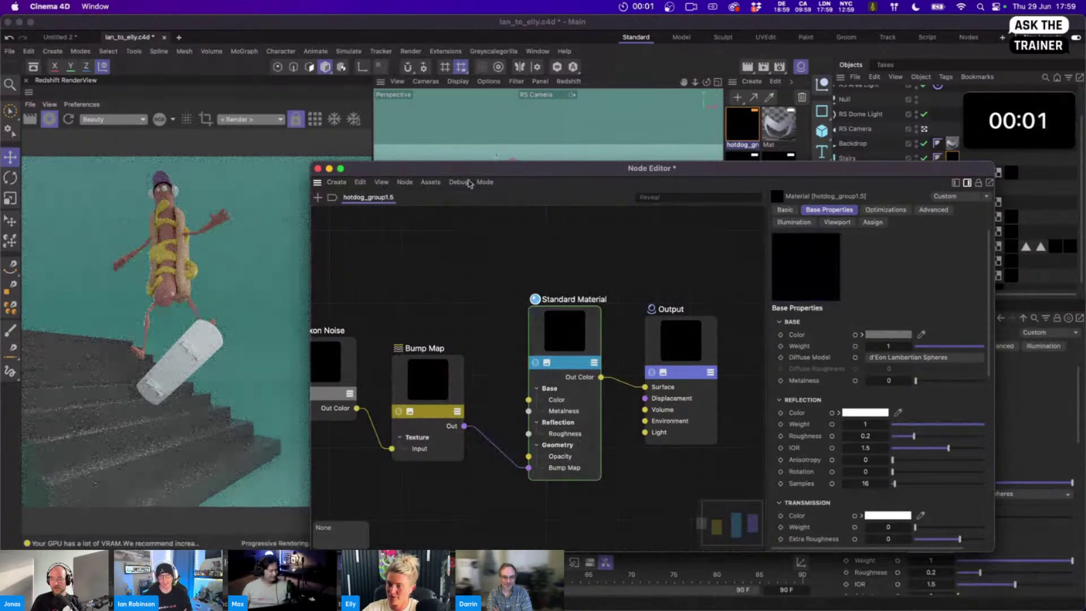
Set the Bump Map's height scale to 0.5 and close the node editor
{"action": "left_click", "coordinate": [459, 374]}
{"action": "left_click", "coordinate": [910, 367]}
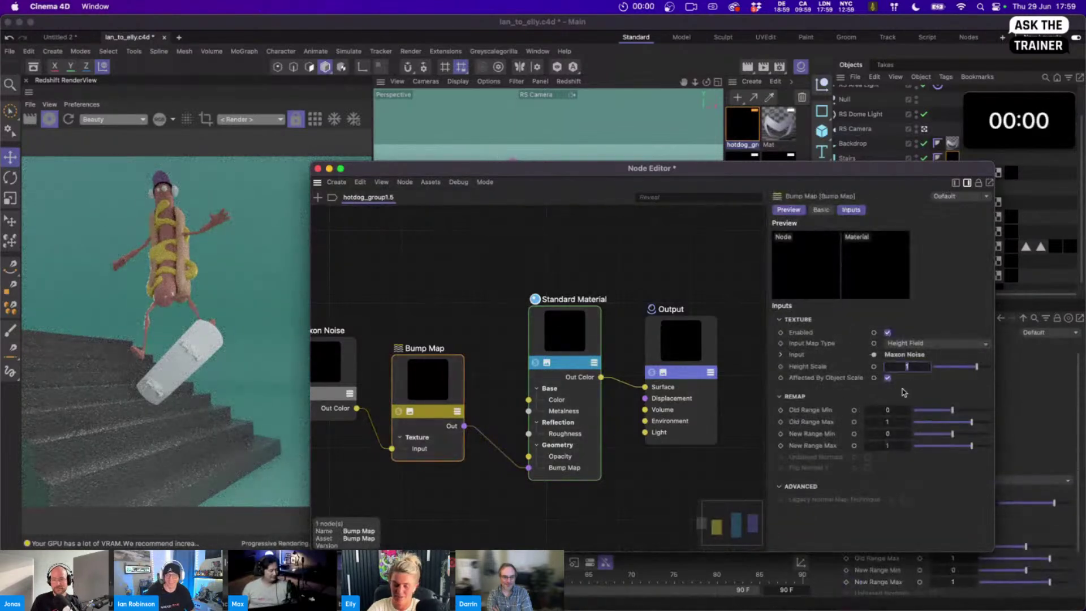
{"action": "type", "text": "0.5"}
{"action": "key", "text": "Return"}
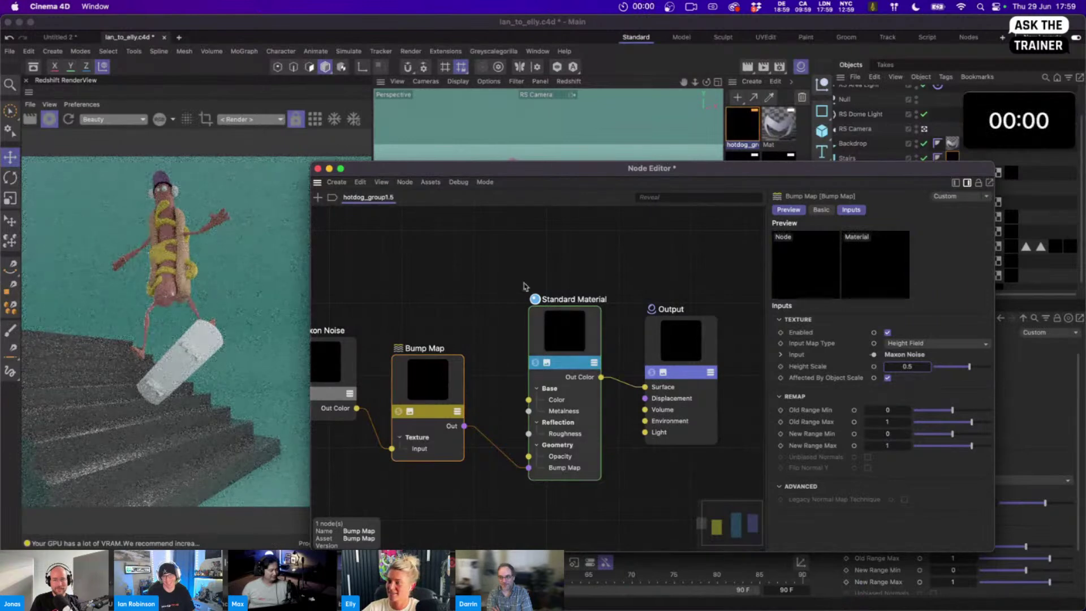
{"action": "left_click", "coordinate": [317, 168]}
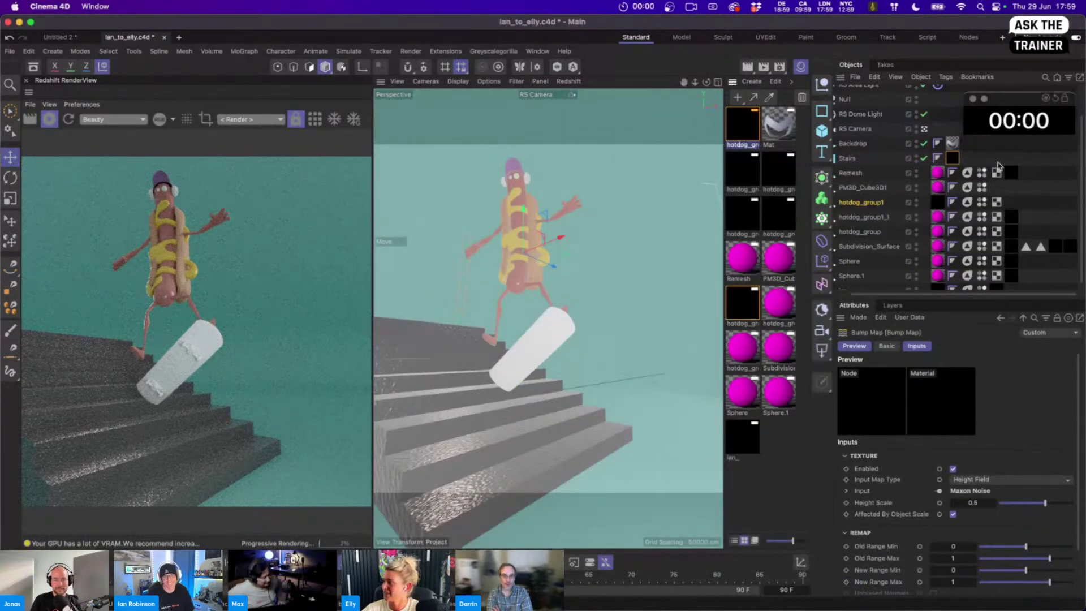
Reset the countdown timer to 10:00, set the stairs Bump Map's height scale to 0.1 and close the node editor
{"action": "left_click", "coordinate": [1055, 98]}
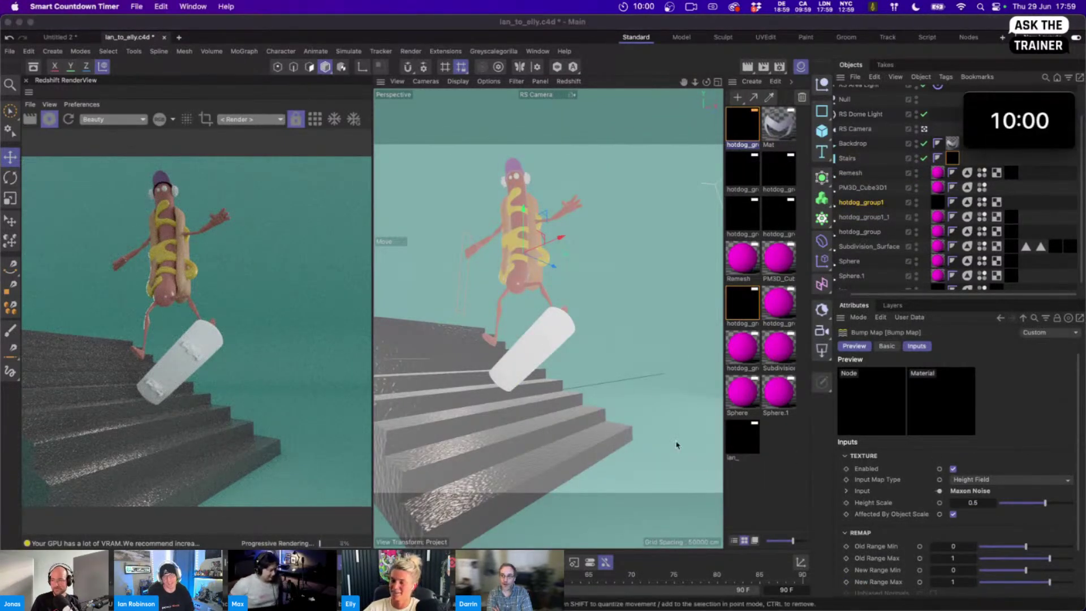
{"action": "double_click", "coordinate": [743, 306]}
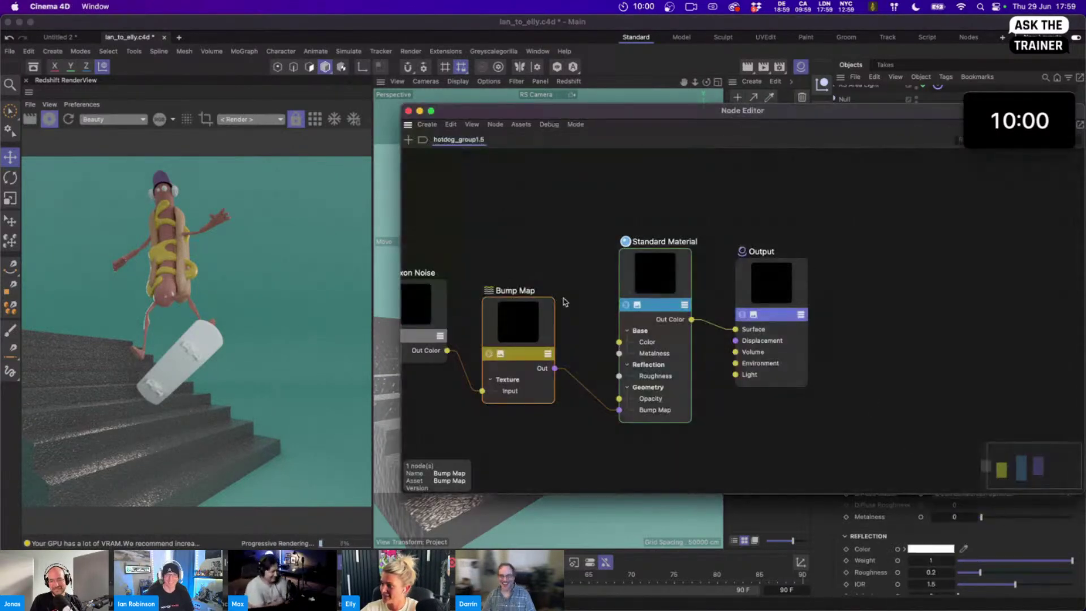
{"action": "left_click", "coordinate": [990, 503]}
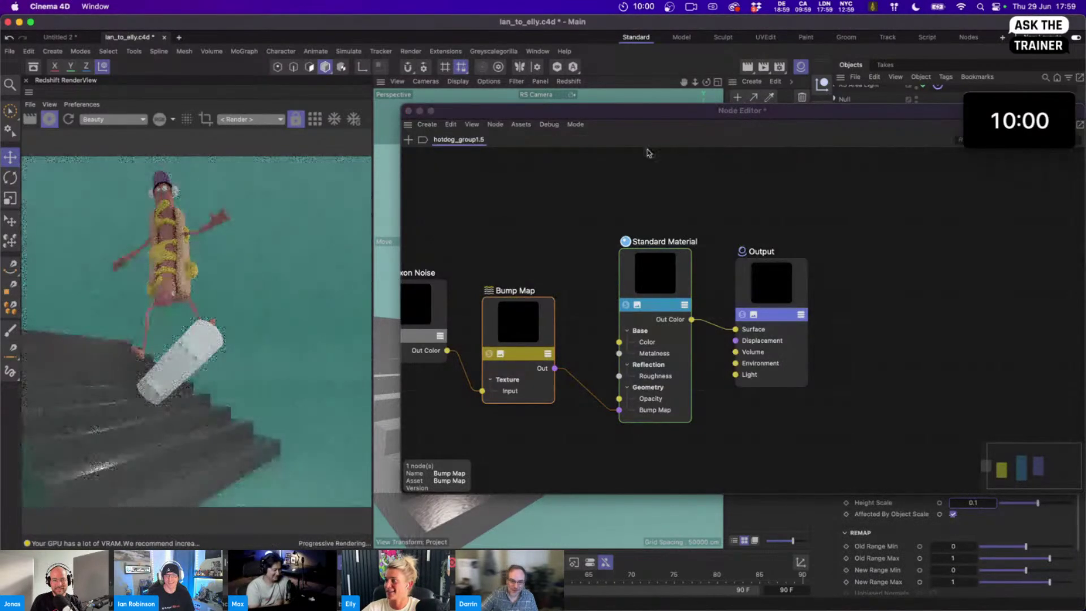
{"action": "left_click", "coordinate": [627, 129]}
{"action": "left_click_drag", "start_coordinate": [428, 113], "coordinate": [217, 169]}
{"action": "left_click", "coordinate": [197, 167]}
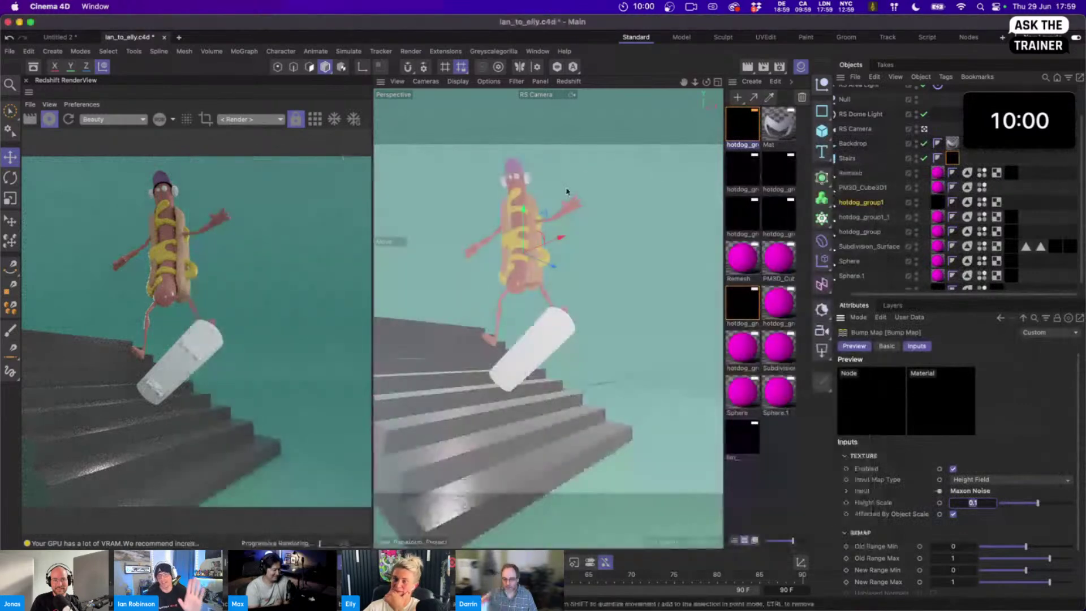
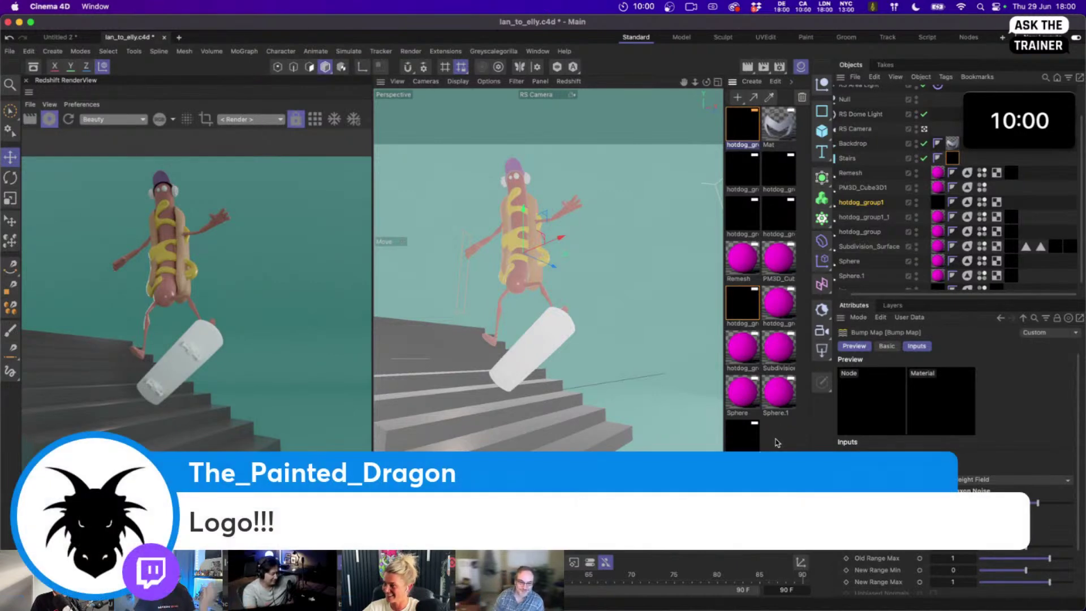
Create a new Redshift material and apply it to the skateboard
{"action": "double_click", "coordinate": [776, 442]}
{"action": "left_click_drag", "start_coordinate": [744, 125], "coordinate": [526, 360]}
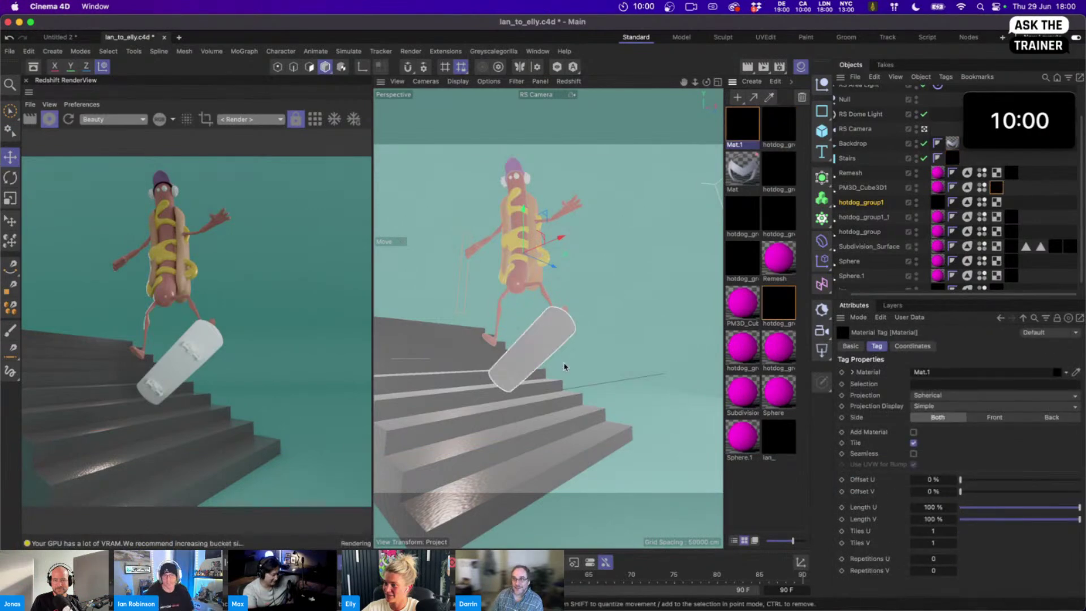
Try orange, brown and purple base colors on the skateboard material, settling on a muted red of RGB 179, 91, 91
{"action": "left_click", "coordinate": [746, 131]}
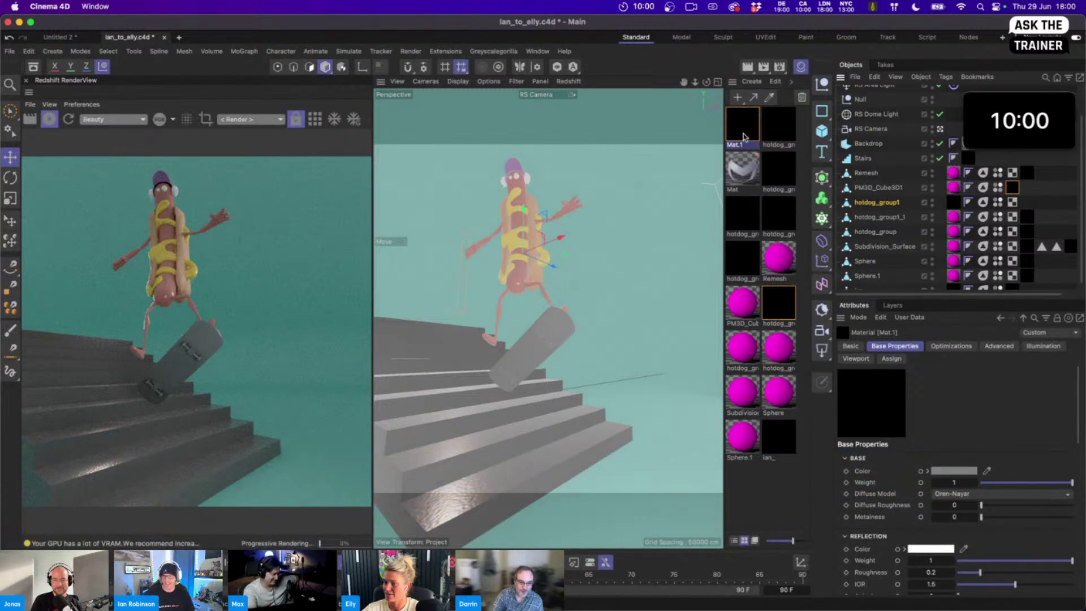
{"action": "left_click", "coordinate": [958, 471]}
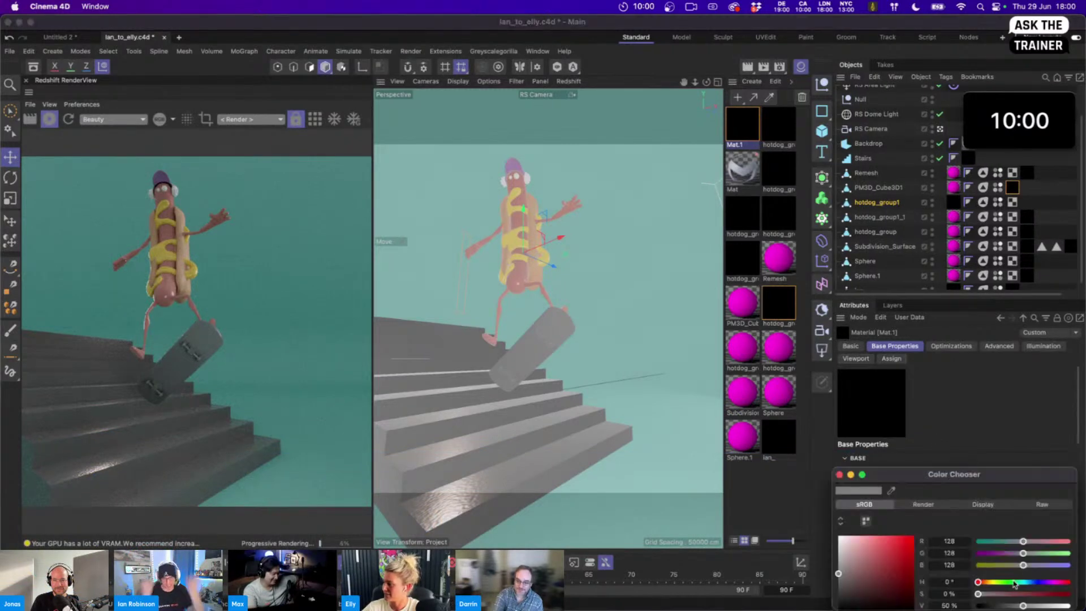
{"action": "left_click", "coordinate": [983, 582]}
{"action": "left_click", "coordinate": [883, 561]}
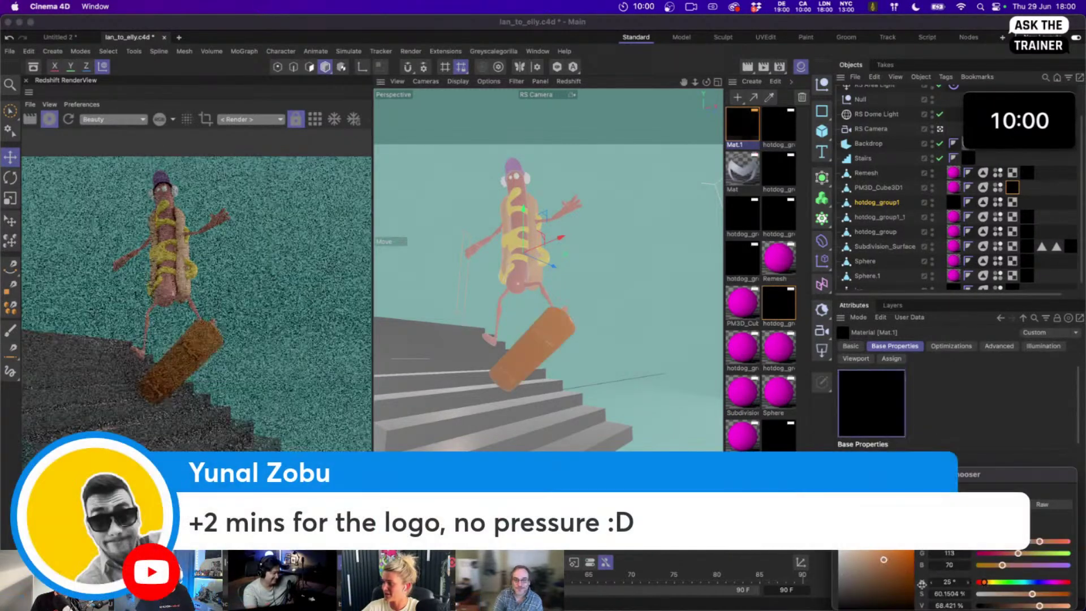
{"action": "left_click", "coordinate": [910, 583]}
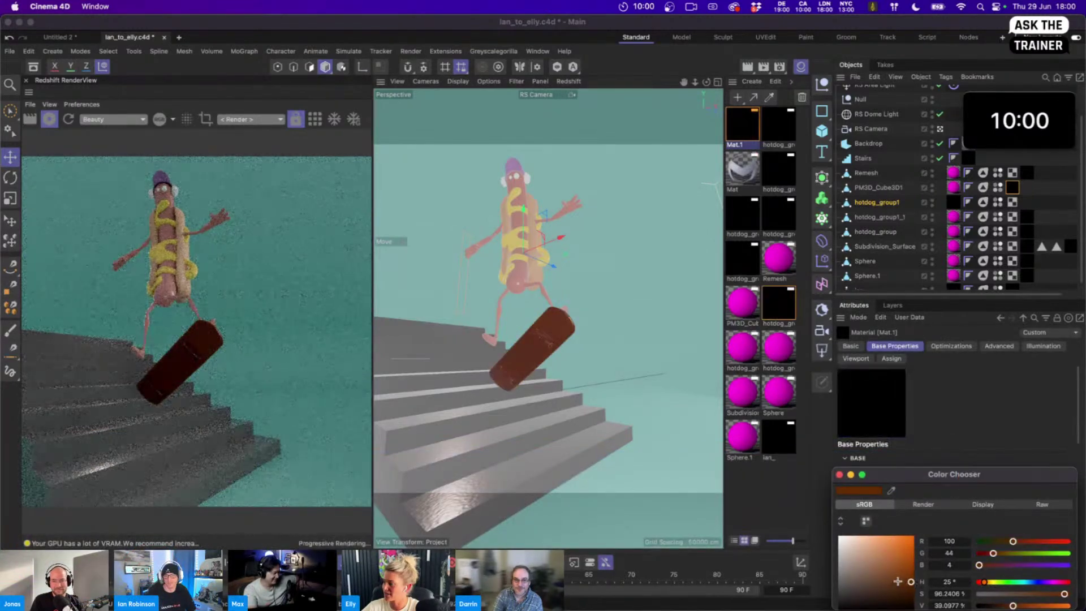
{"action": "left_click", "coordinate": [894, 575]}
{"action": "left_click", "coordinate": [1032, 565]}
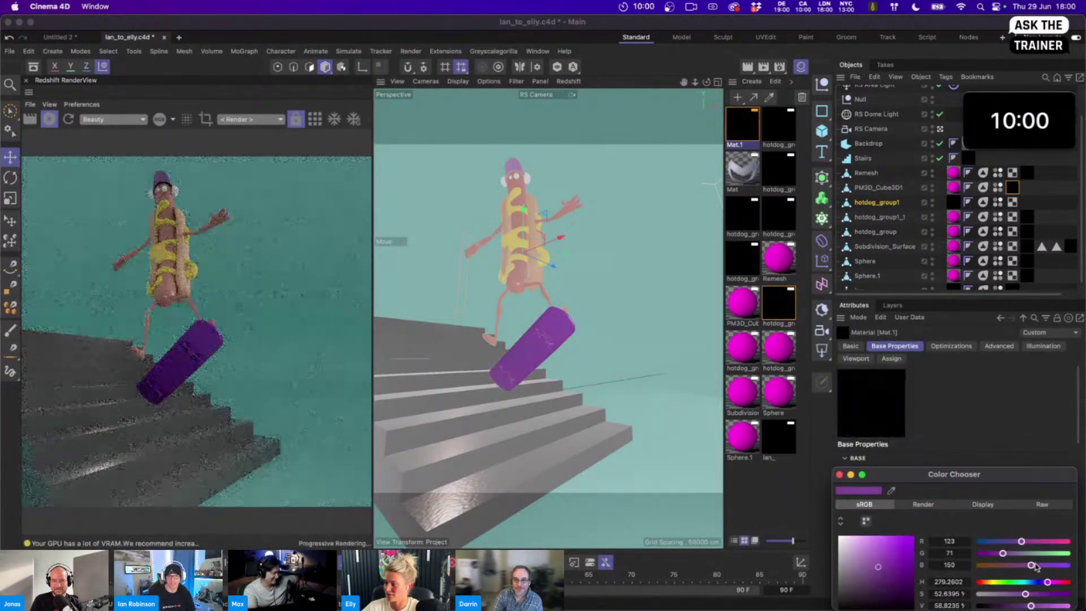
{"action": "left_click", "coordinate": [1042, 542]}
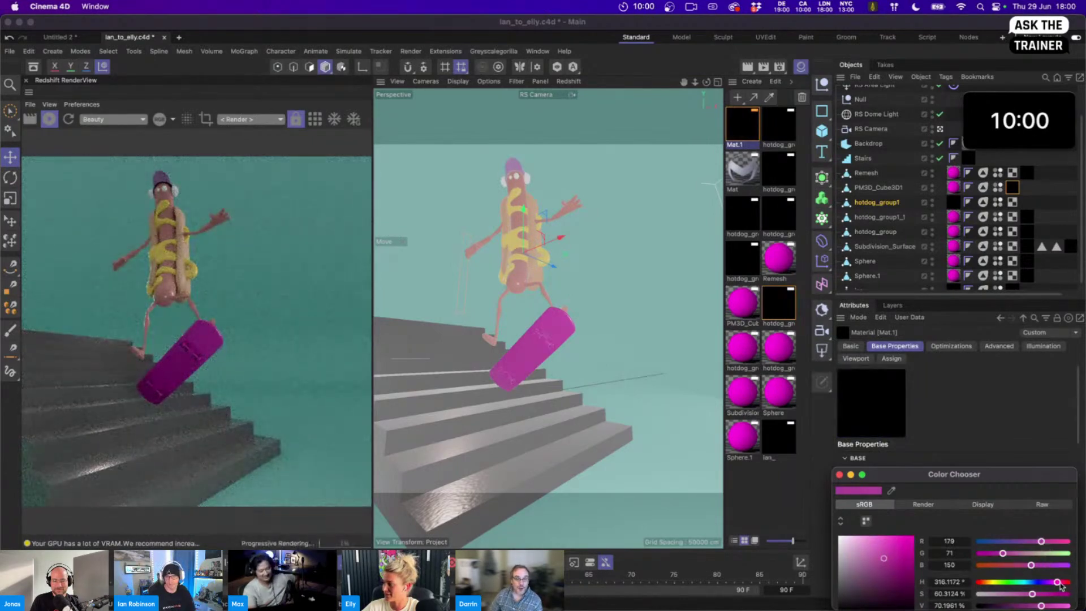
{"action": "left_click_drag", "start_coordinate": [1060, 583], "coordinate": [1022, 594]}
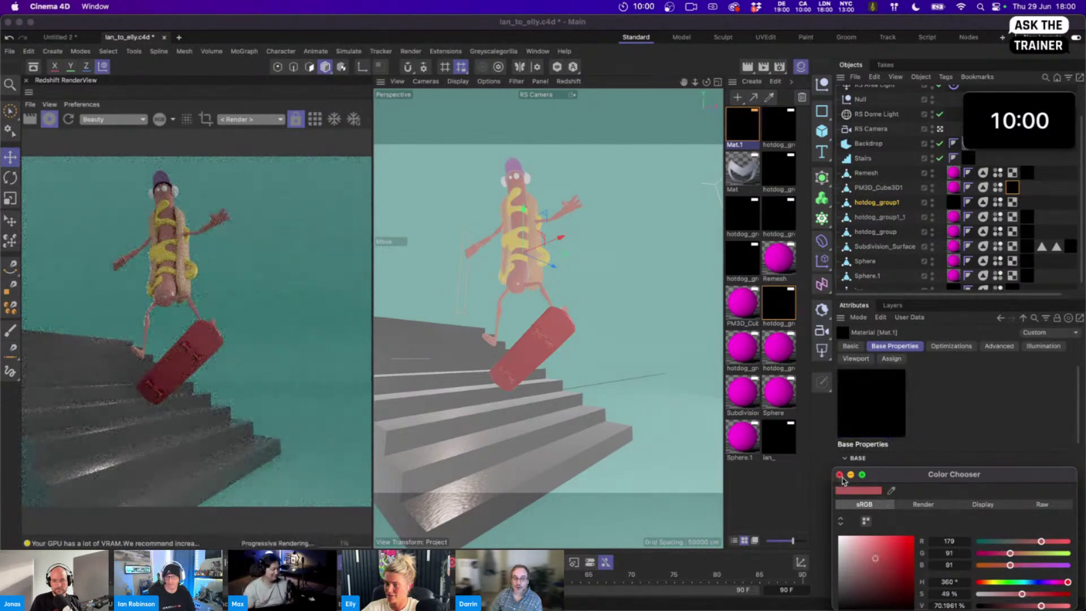
{"action": "left_click", "coordinate": [839, 476]}
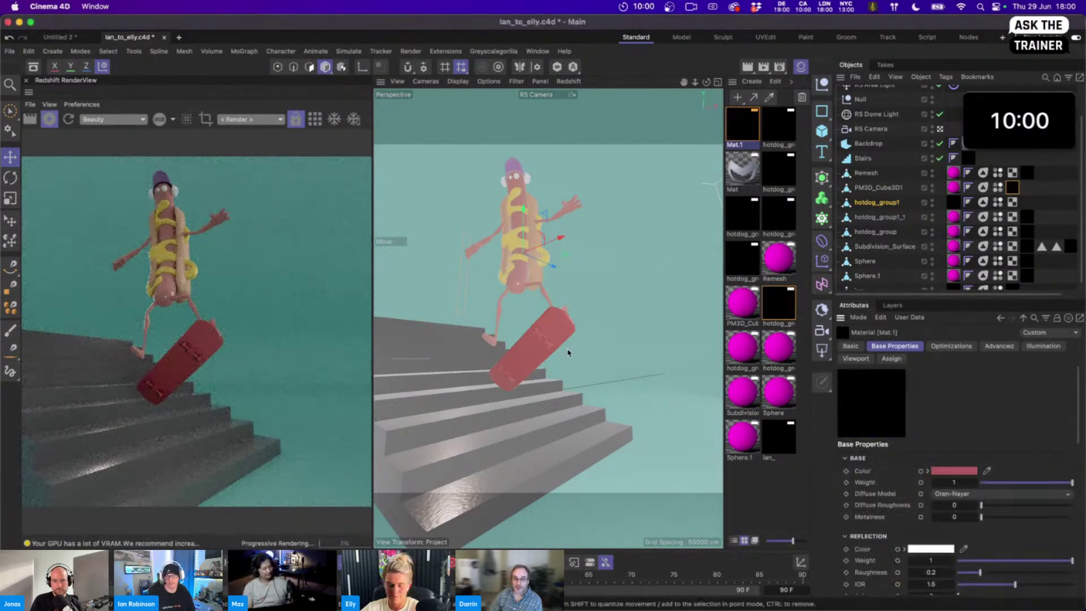
Leave the RS Camera view and create another material with the Maxon_Mark texture placed in its node graph
{"action": "left_click", "coordinate": [940, 129]}
{"action": "left_click_drag", "start_coordinate": [578, 425], "coordinate": [540, 257], "text": "alt"}
{"action": "key", "text": "s"}
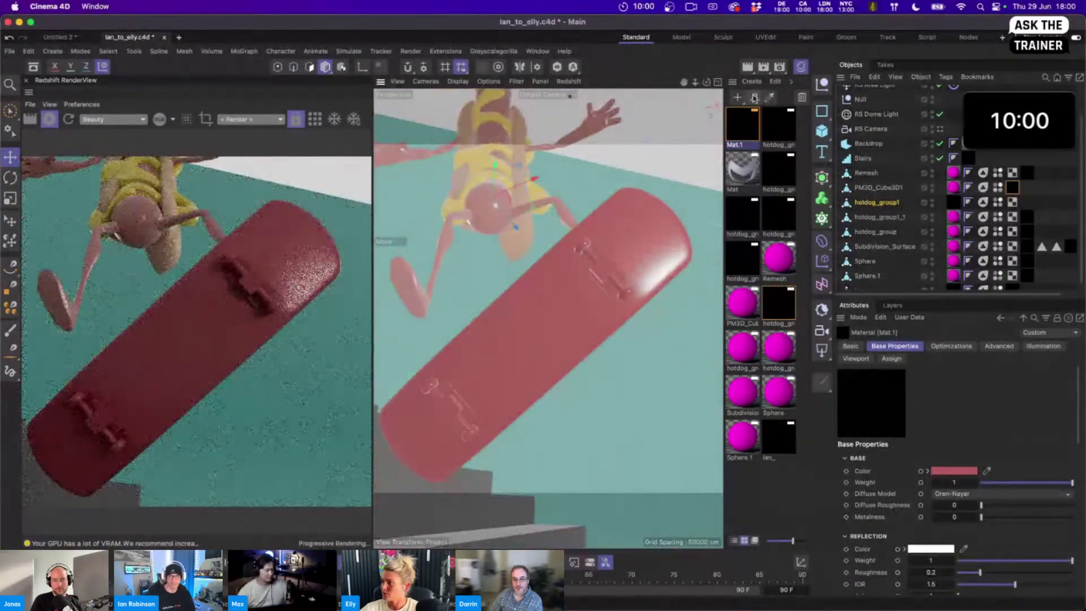
{"action": "double_click", "coordinate": [753, 503]}
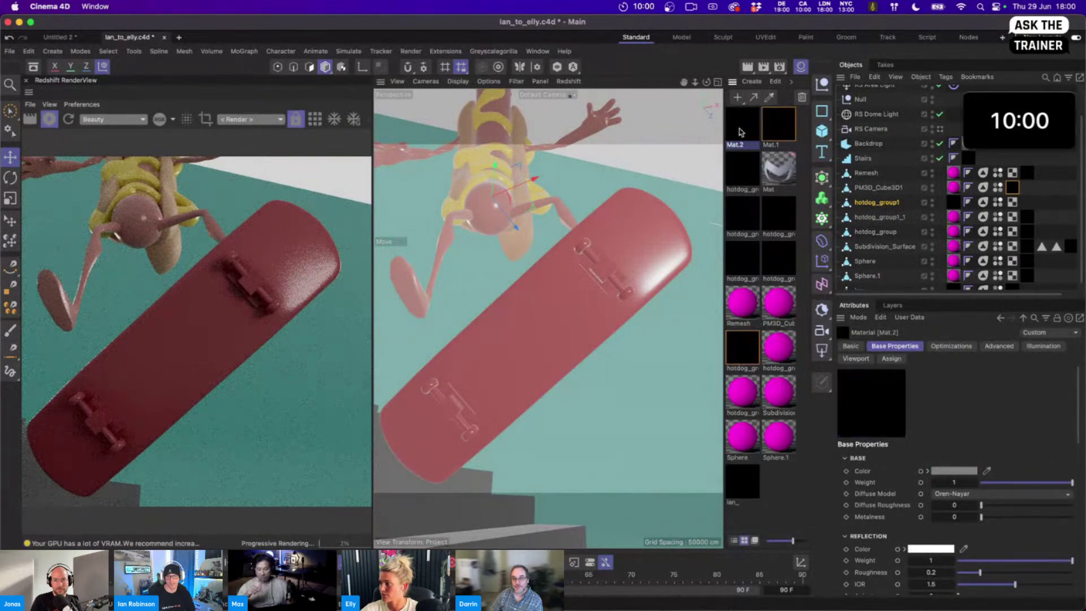
{"action": "double_click", "coordinate": [739, 132]}
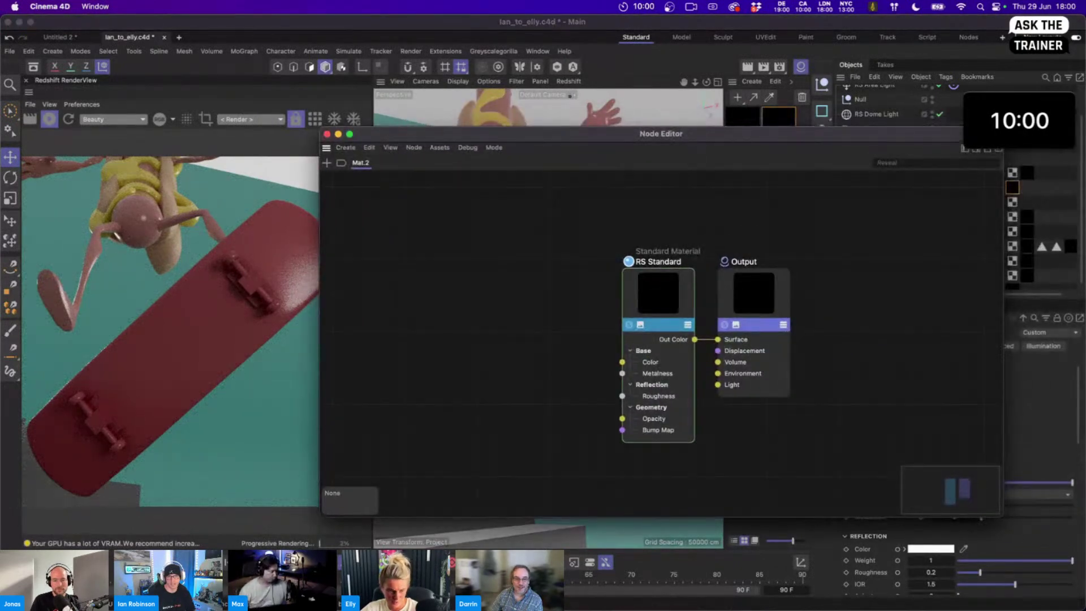
{"action": "left_click_drag", "start_coordinate": [0, 487], "coordinate": [416, 316]}
Add a Color Splitter node between the Maxon_Mark texture and the RS Standard node
{"action": "double_click", "coordinate": [499, 320]}
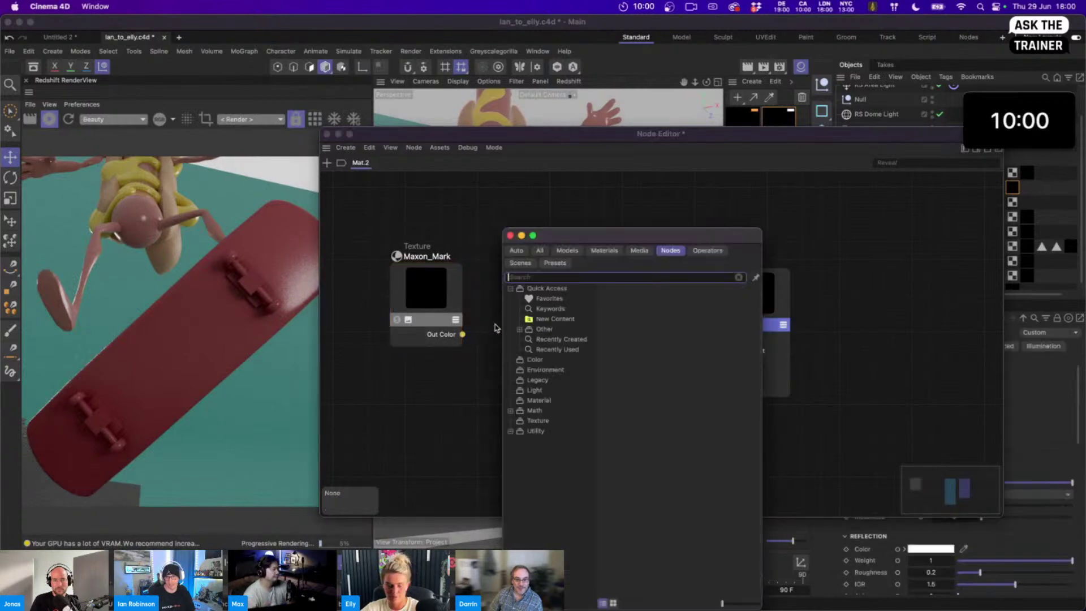
{"action": "type", "text": "colo"}
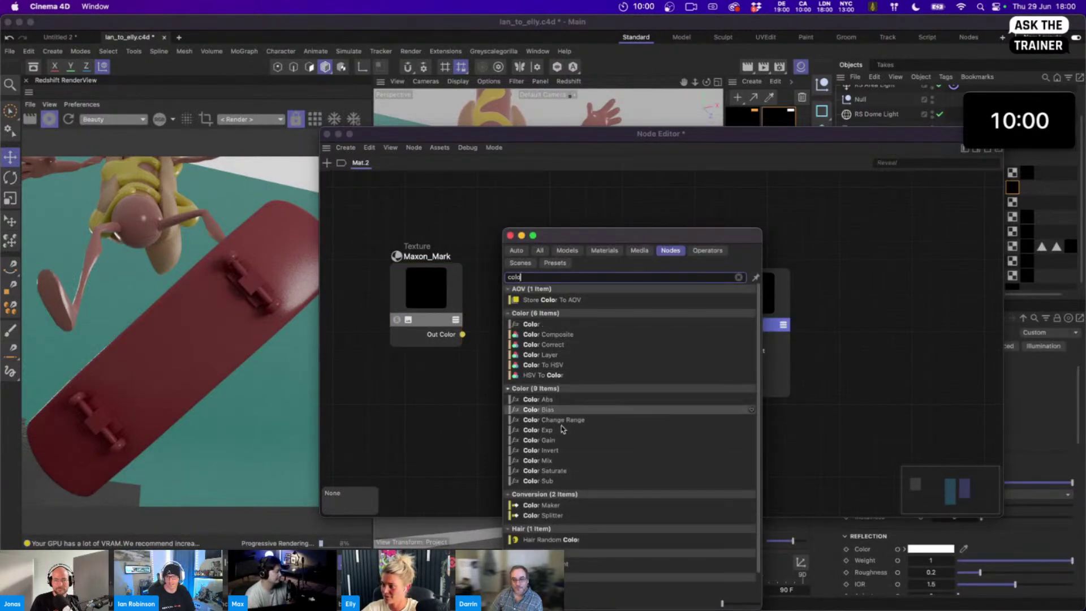
{"action": "double_click", "coordinate": [543, 515]}
{"action": "left_click_drag", "start_coordinate": [539, 379], "coordinate": [551, 377]}
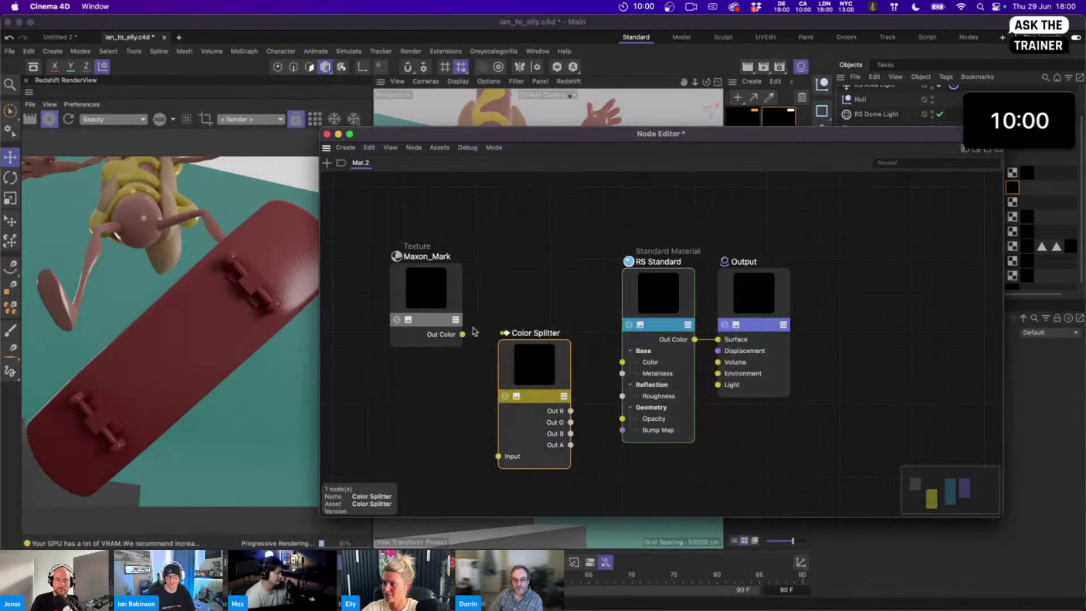
Feed Maxon_Mark into the RS Standard color and the Color Splitter input, and the splitter's Out A into opacity
{"action": "left_click_drag", "start_coordinate": [462, 335], "coordinate": [622, 362]}
{"action": "left_click_drag", "start_coordinate": [462, 334], "coordinate": [498, 456]}
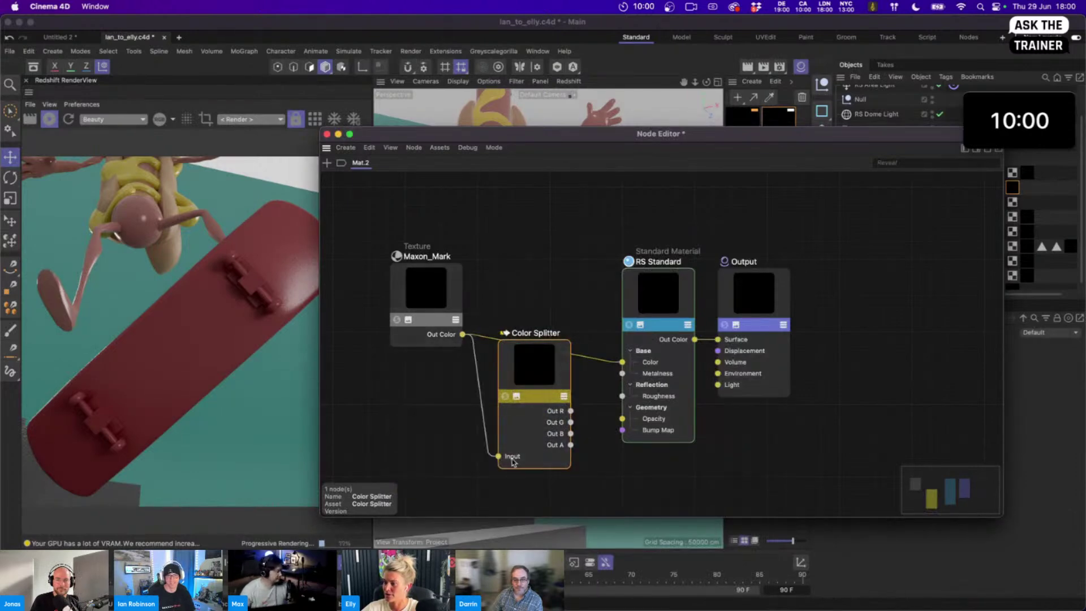
{"action": "left_click_drag", "start_coordinate": [570, 444], "coordinate": [630, 424]}
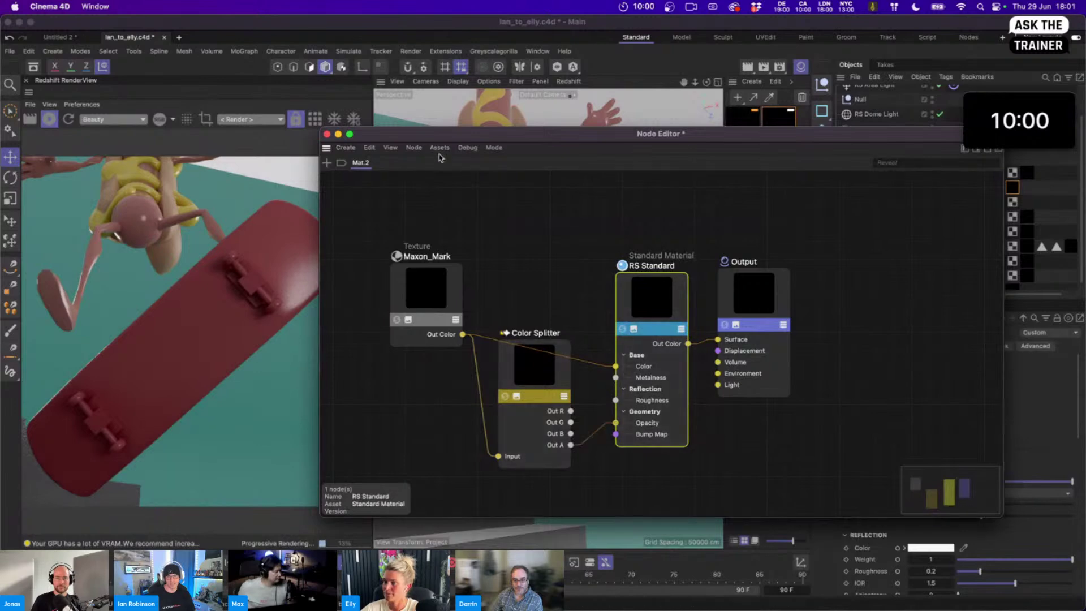
{"action": "left_click", "coordinate": [327, 134]}
Apply the logo material to PM3D_Cube3D1 on top of its base material, with Flat projection and tiling disabled
{"action": "left_click_drag", "start_coordinate": [737, 126], "coordinate": [885, 202]}
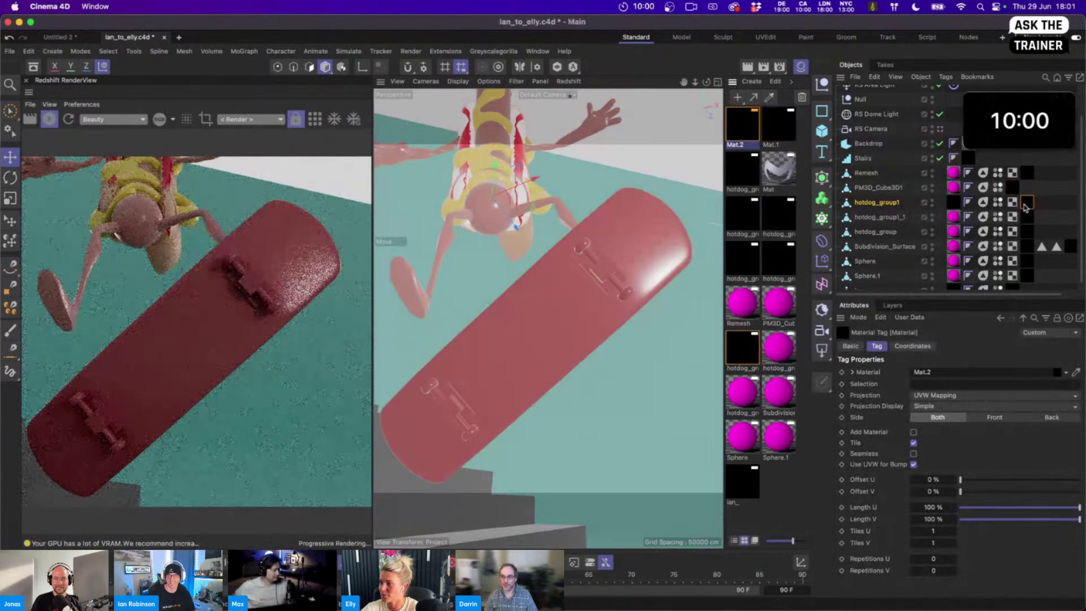
{"action": "left_click_drag", "start_coordinate": [1027, 202], "coordinate": [1027, 187]}
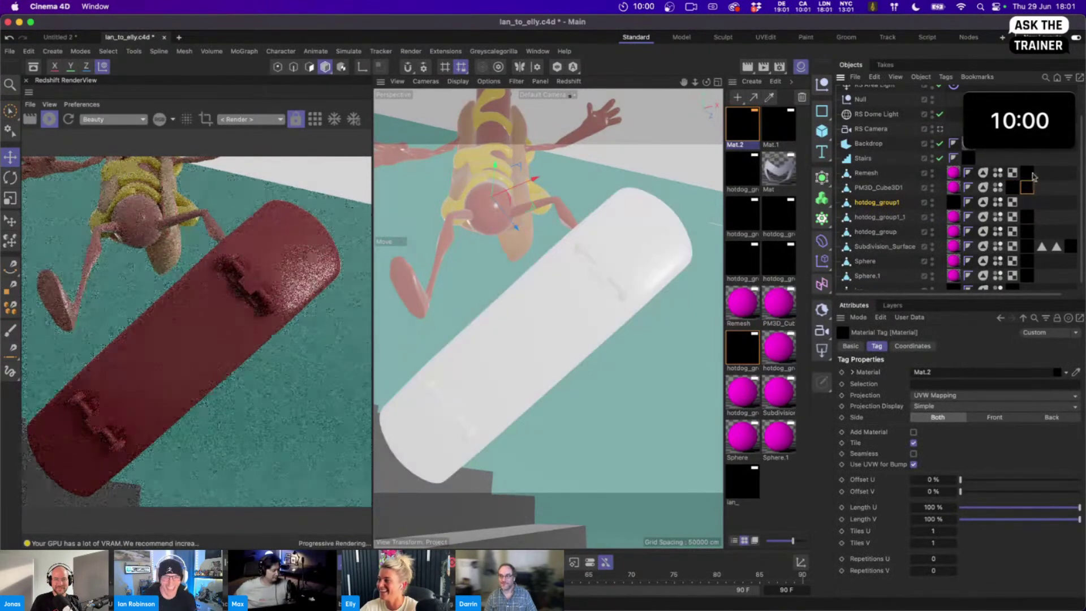
{"action": "left_click", "coordinate": [930, 396]}
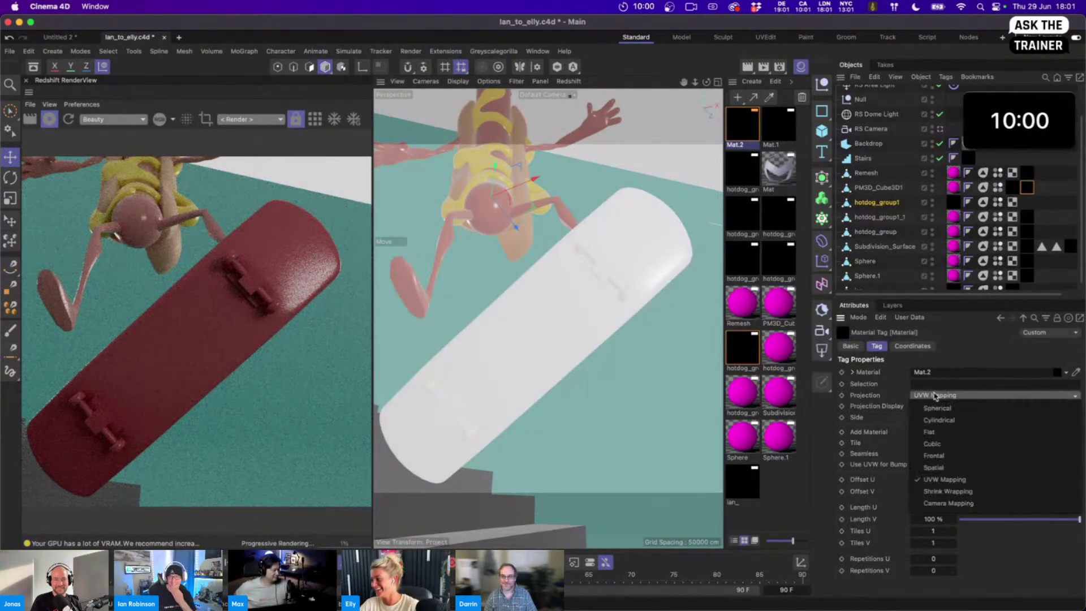
{"action": "left_click", "coordinate": [939, 441]}
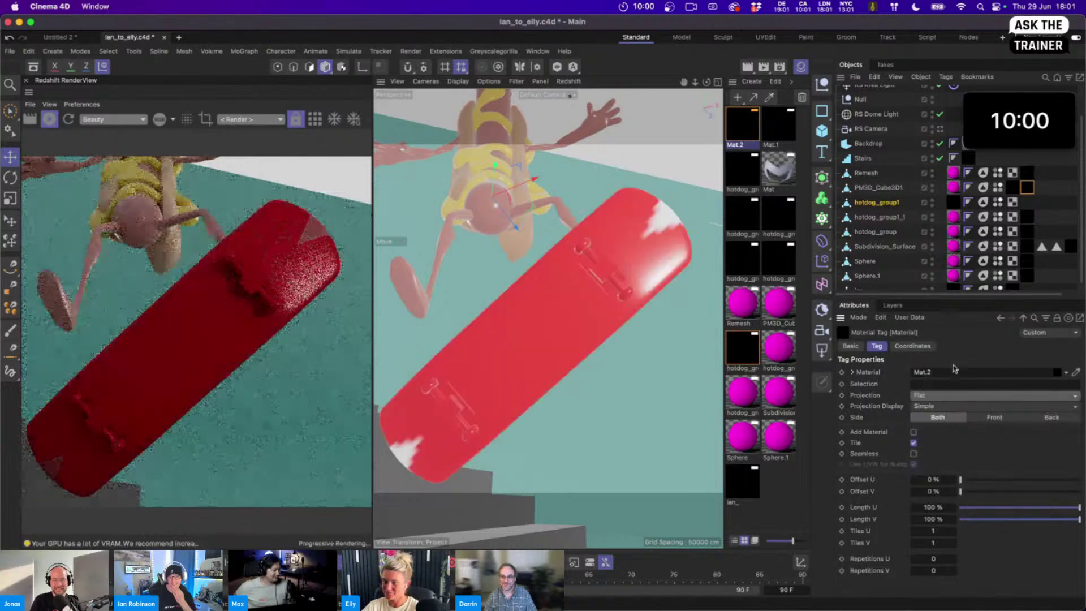
{"action": "left_click", "coordinate": [914, 442]}
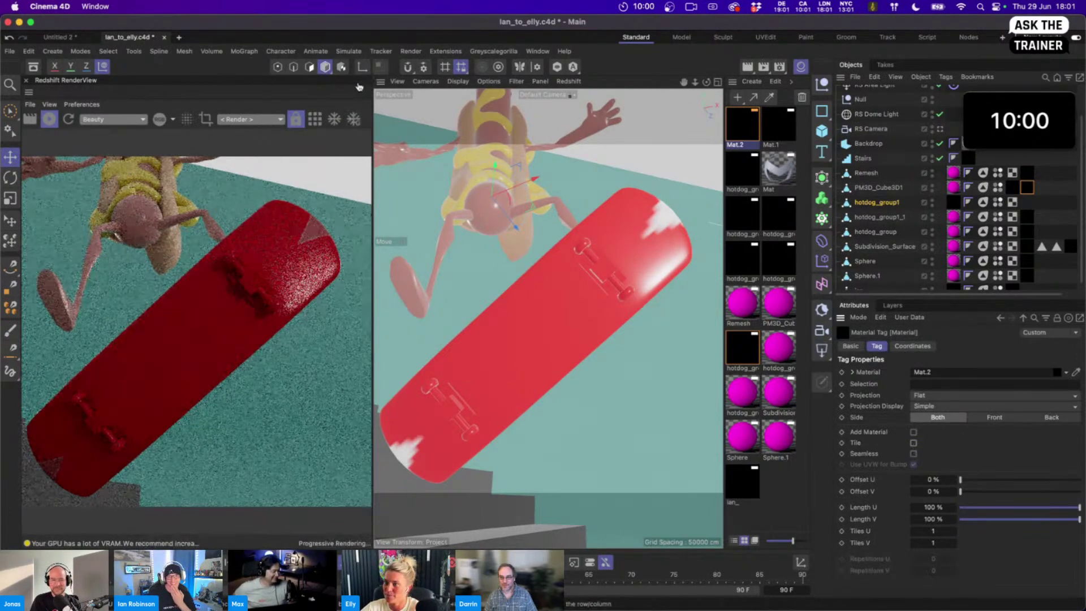
Rotate the logo's flat projection in texture mode and scale it down to sit between the skateboard's trucks
{"action": "key", "text": "t"}
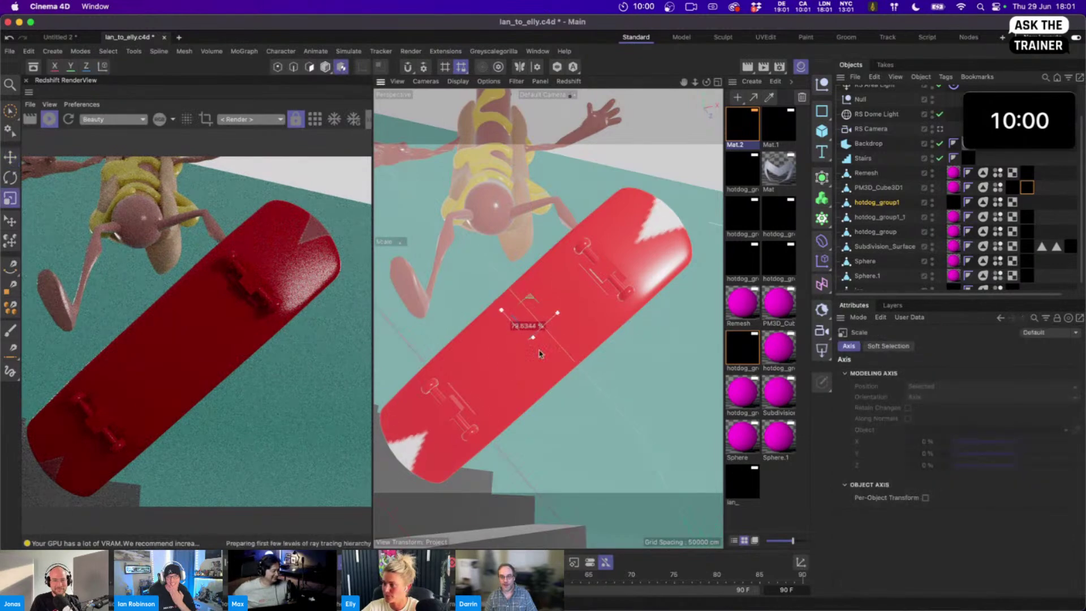
{"action": "key", "text": "ctrl+z"}
{"action": "key", "text": "r"}
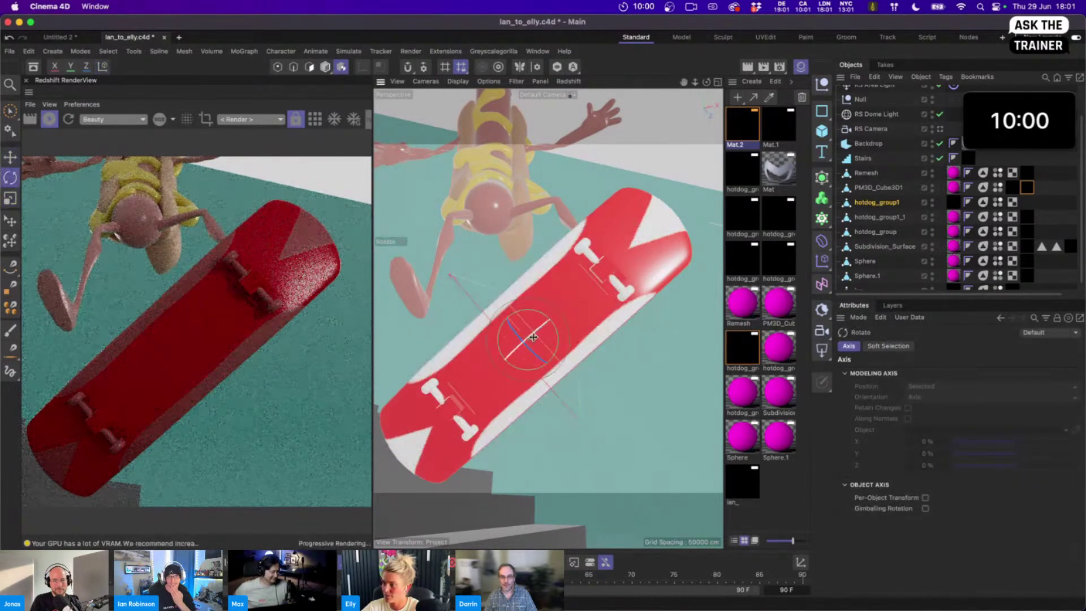
{"action": "left_click_drag", "start_coordinate": [536, 331], "coordinate": [460, 434]}
{"action": "key", "text": "t"}
{"action": "left_click_drag", "start_coordinate": [645, 393], "coordinate": [560, 416]}
Fine-tune the logo's rotation on the board's underside and shrink it slightly more
{"action": "key", "text": "r"}
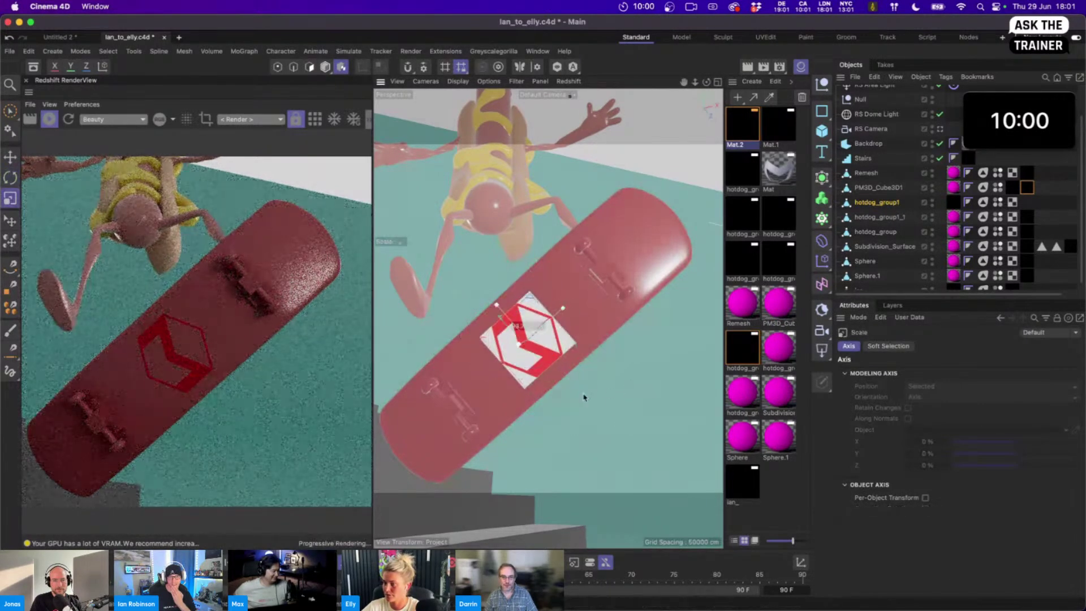
{"action": "left_click_drag", "start_coordinate": [564, 341], "coordinate": [562, 344]}
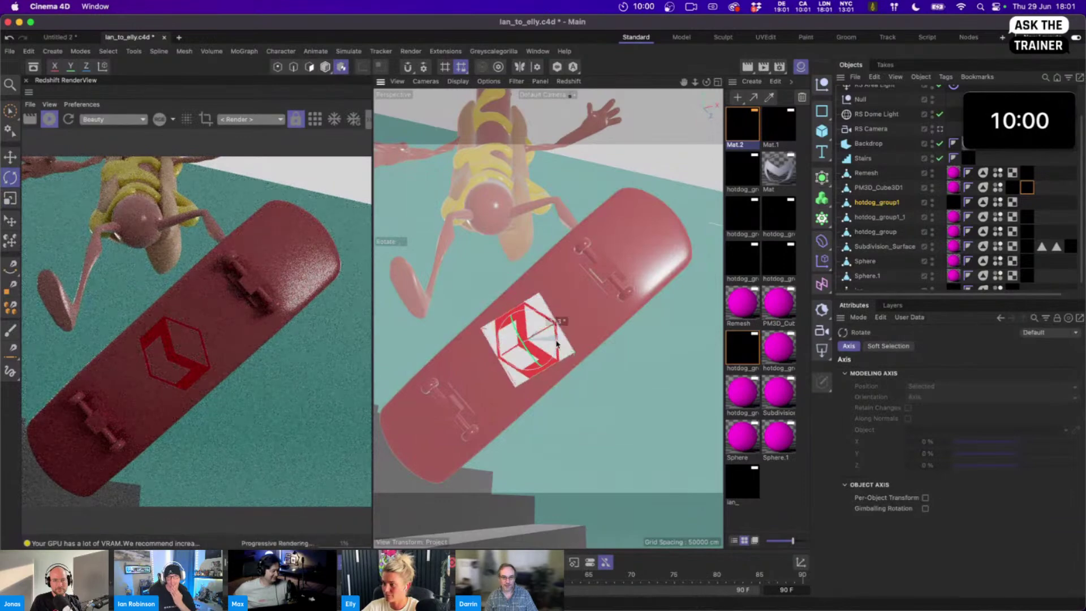
{"action": "key", "text": "t"}
{"action": "left_click_drag", "start_coordinate": [582, 388], "coordinate": [530, 402]}
{"action": "key", "text": "r"}
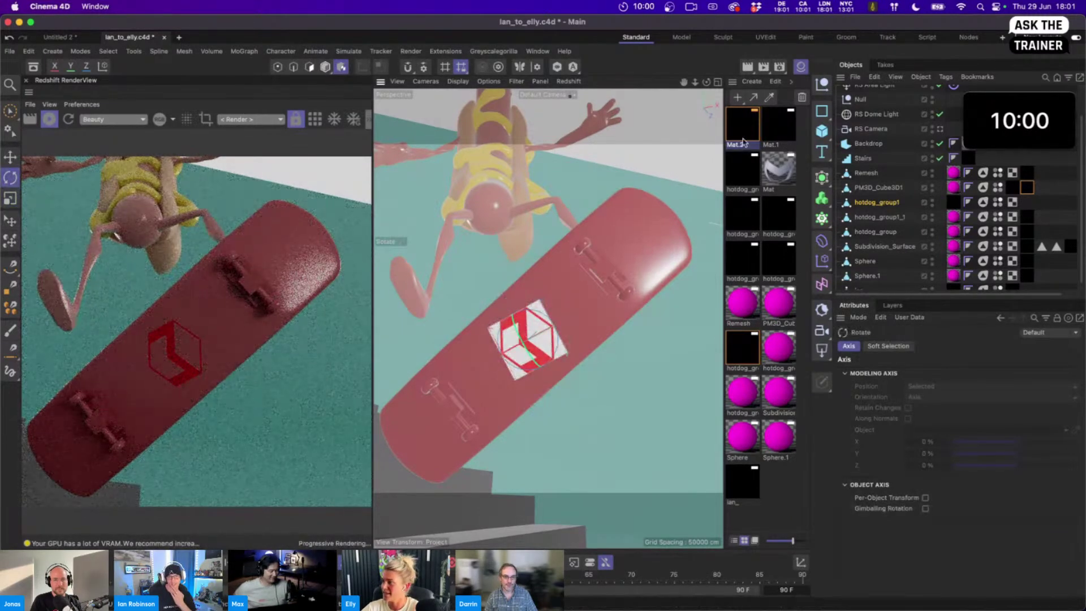
Set the skateboard's base material color to off-white and return to the RS Camera view
{"action": "left_click", "coordinate": [779, 124]}
{"action": "left_click", "coordinate": [943, 471]}
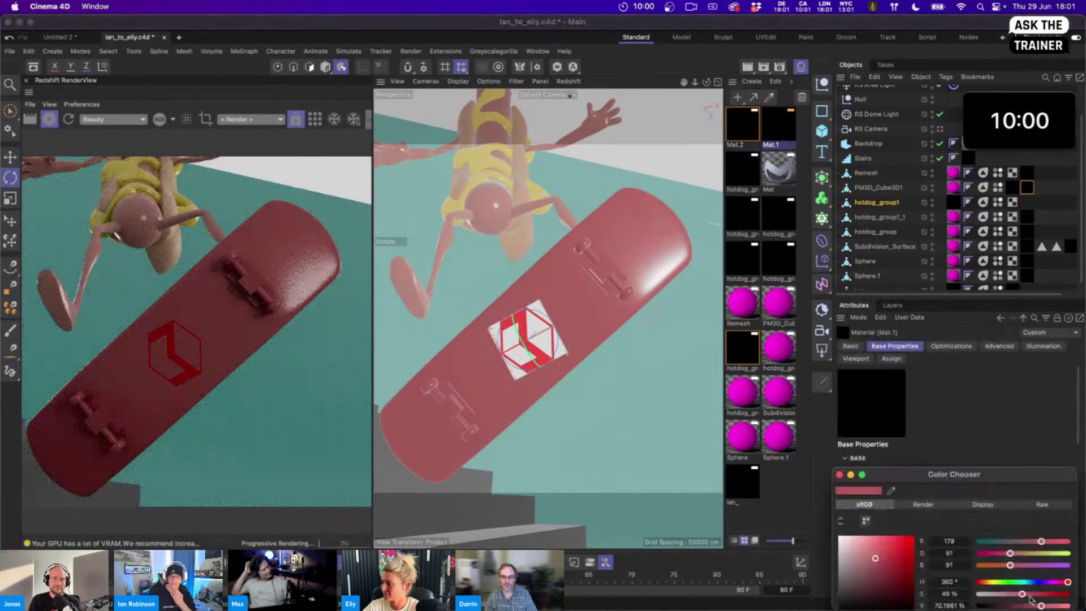
{"action": "left_click", "coordinate": [839, 546]}
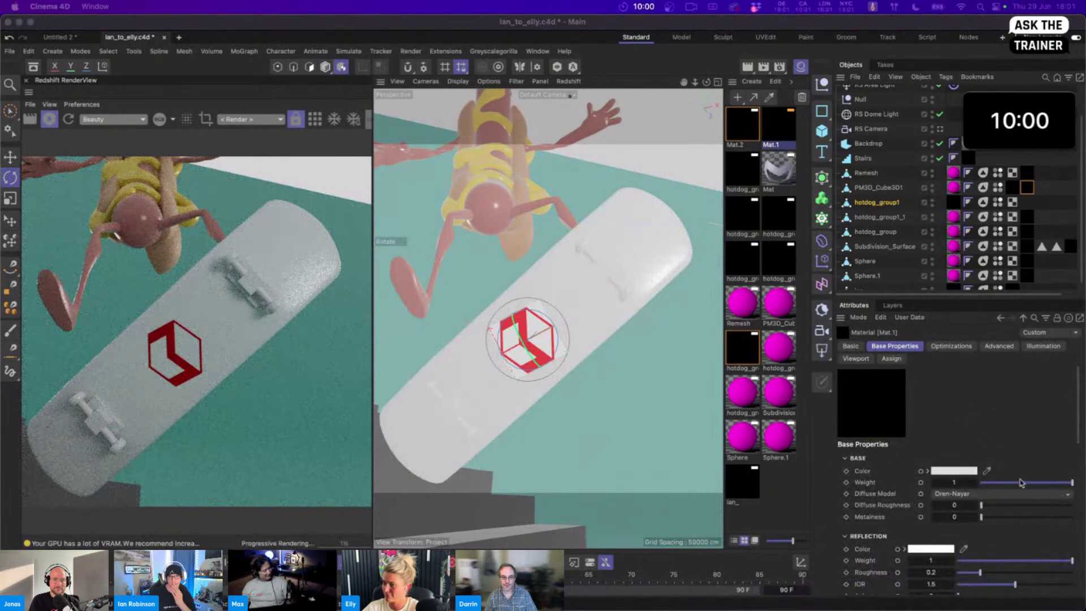
{"action": "left_click", "coordinate": [940, 129]}
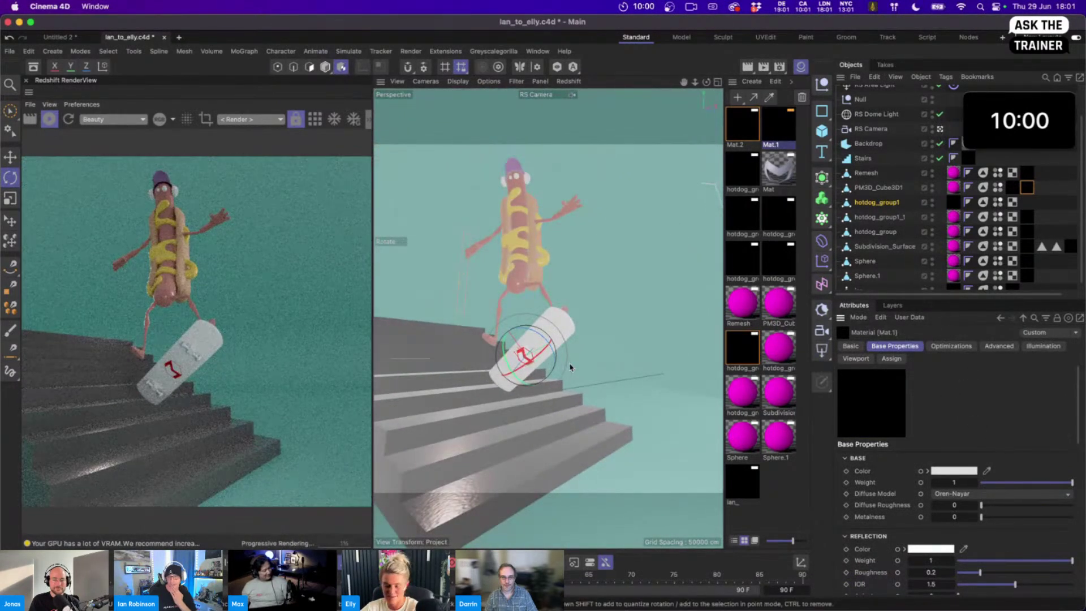
Adjust the RS Camera angle and framing around the character, stairs and skateboard, then save the project
{"action": "left_click_drag", "start_coordinate": [546, 365], "coordinate": [545, 363], "text": "alt"}
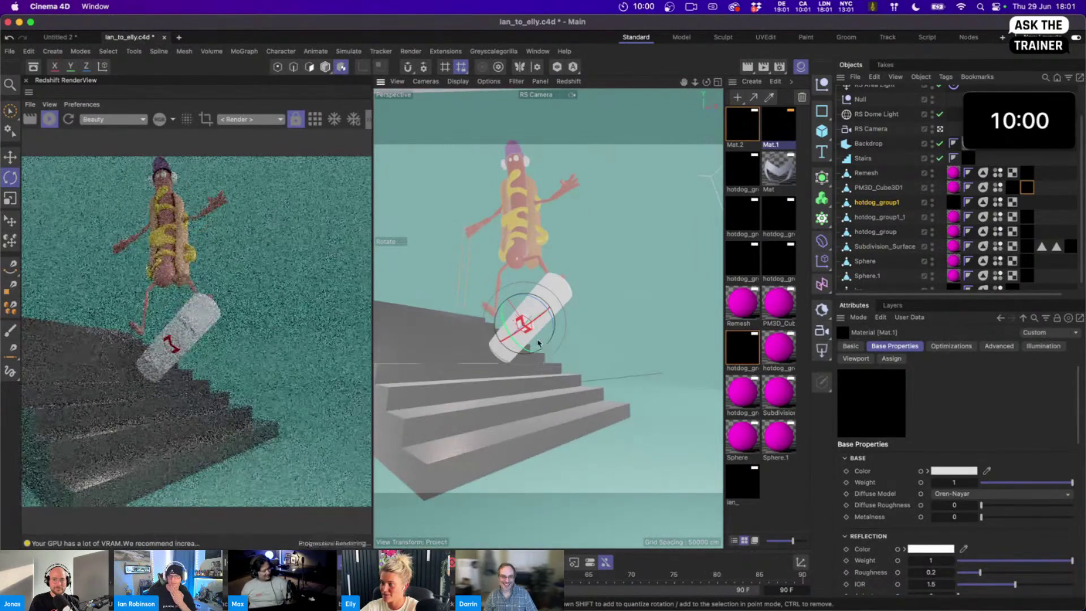
{"action": "scroll", "coordinate": [539, 341], "scroll_direction": "up", "scroll_amount": 10}
{"action": "scroll", "coordinate": [540, 340], "scroll_direction": "down", "scroll_amount": 10}
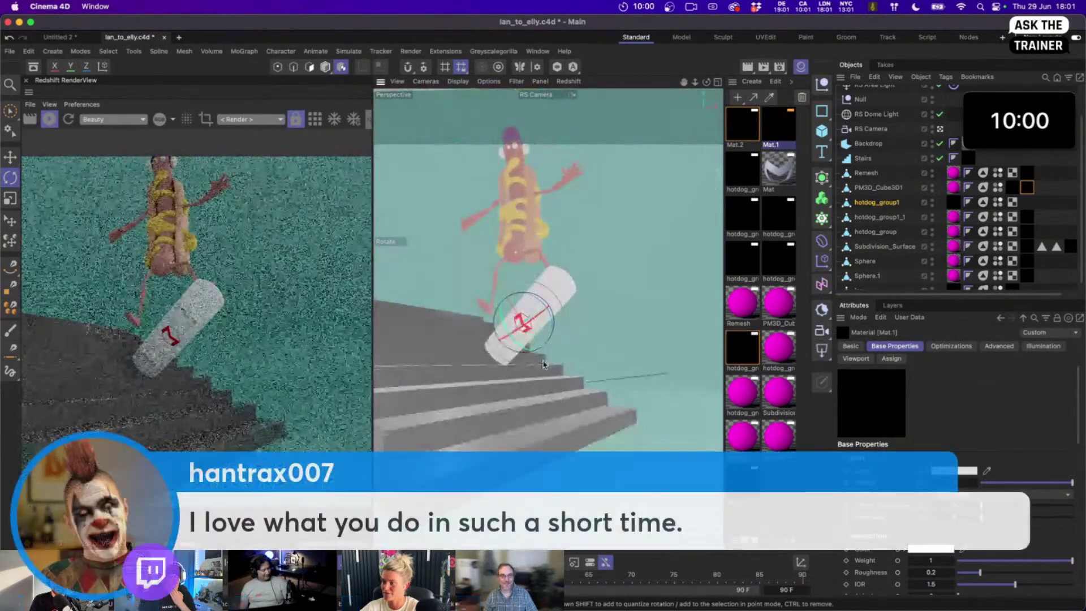
{"action": "middle_click_drag", "start_coordinate": [543, 362], "coordinate": [538, 385], "text": "alt"}
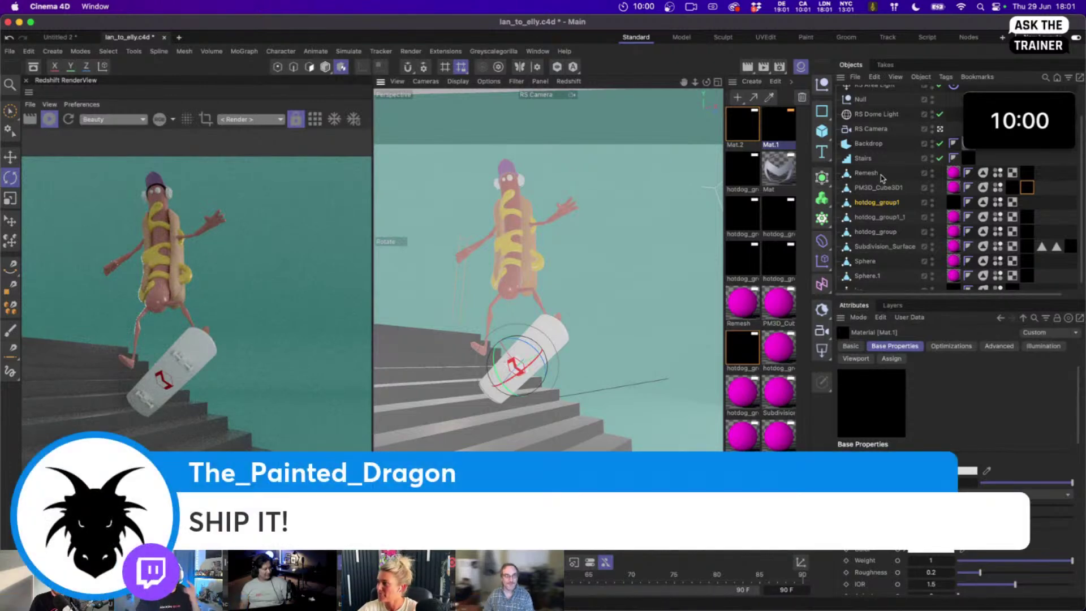
{"action": "left_click", "coordinate": [874, 130]}
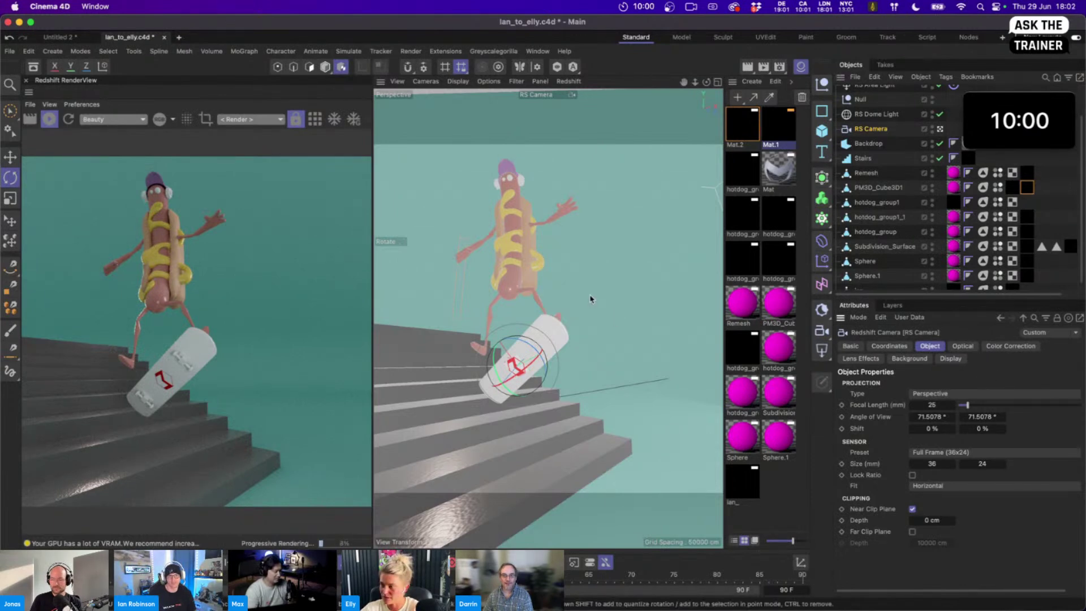
{"action": "key", "text": "super+s"}
Review the render settings for output, saving and Redshift, including motion blur, globals, global illumination and system, then close them
{"action": "left_click", "coordinate": [779, 67]}
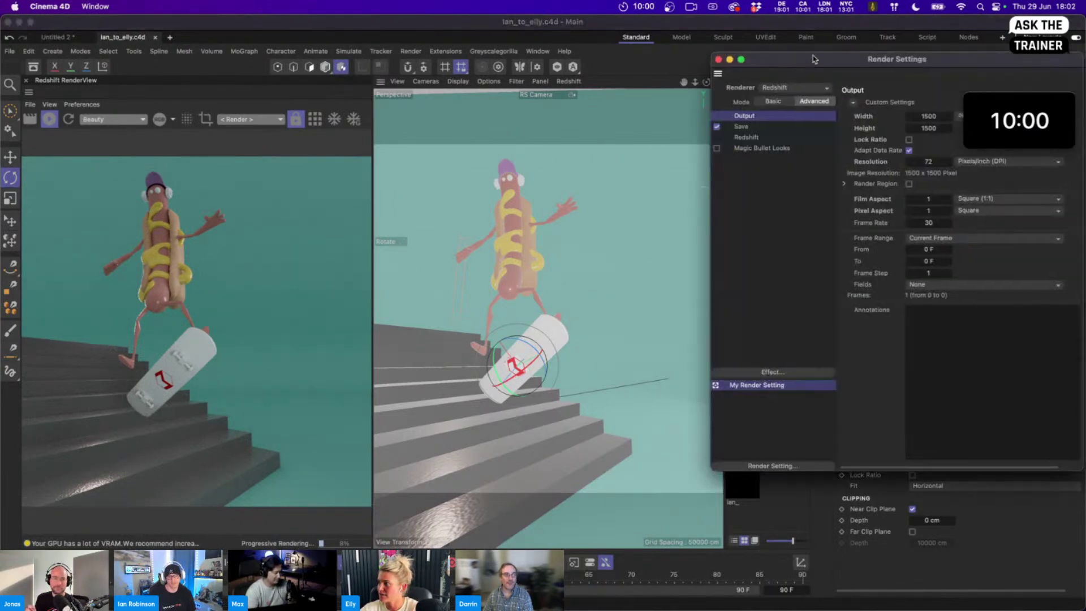
{"action": "left_click", "coordinate": [598, 138]}
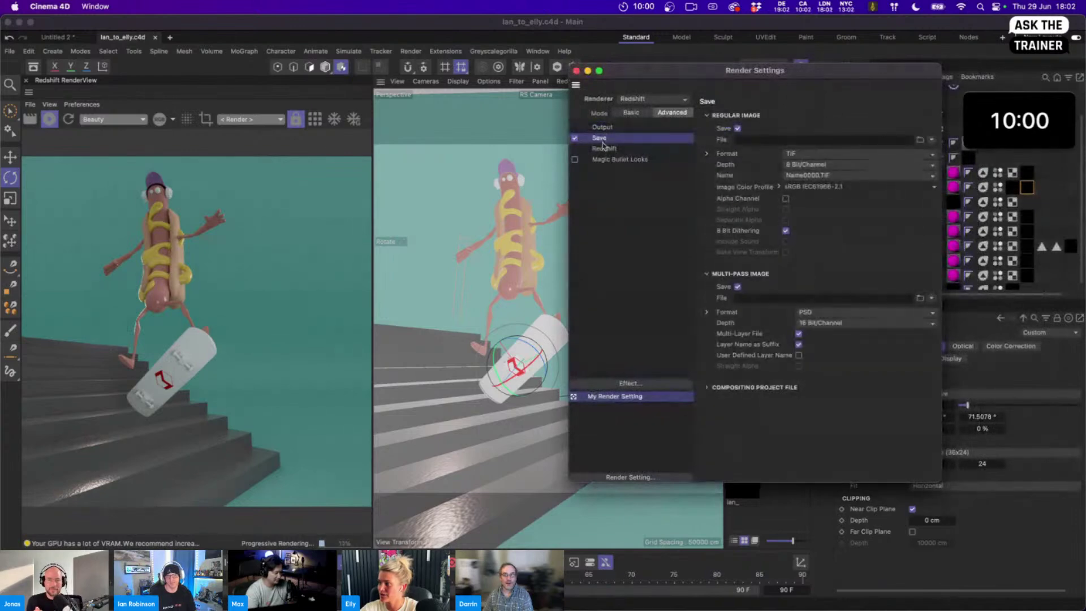
{"action": "left_click", "coordinate": [604, 149]}
{"action": "left_click", "coordinate": [761, 114]}
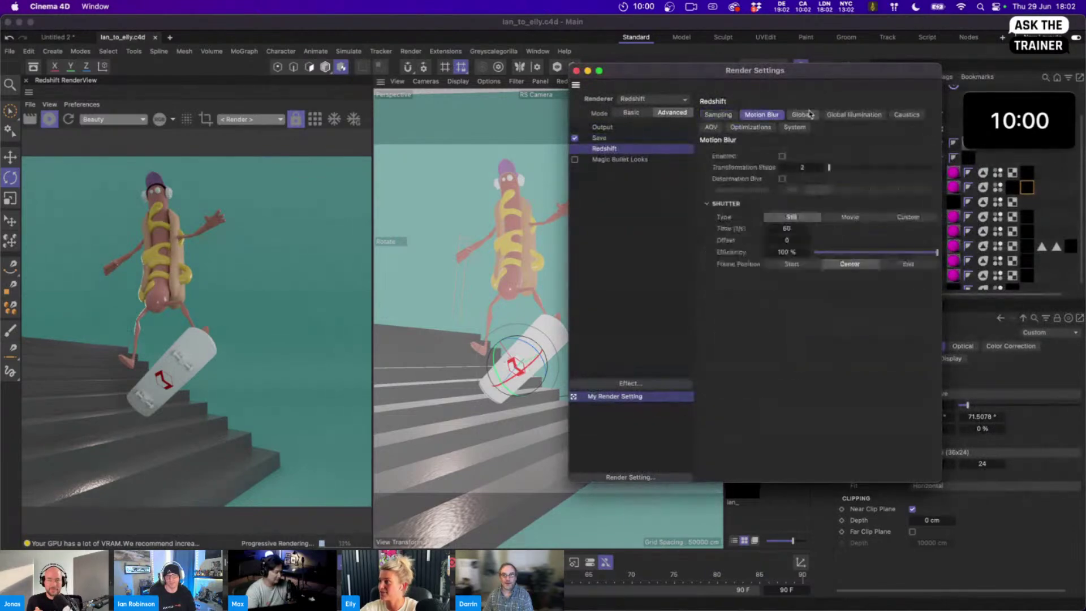
{"action": "left_click", "coordinate": [803, 114]}
{"action": "left_click", "coordinate": [854, 114]}
{"action": "left_click", "coordinate": [795, 127]}
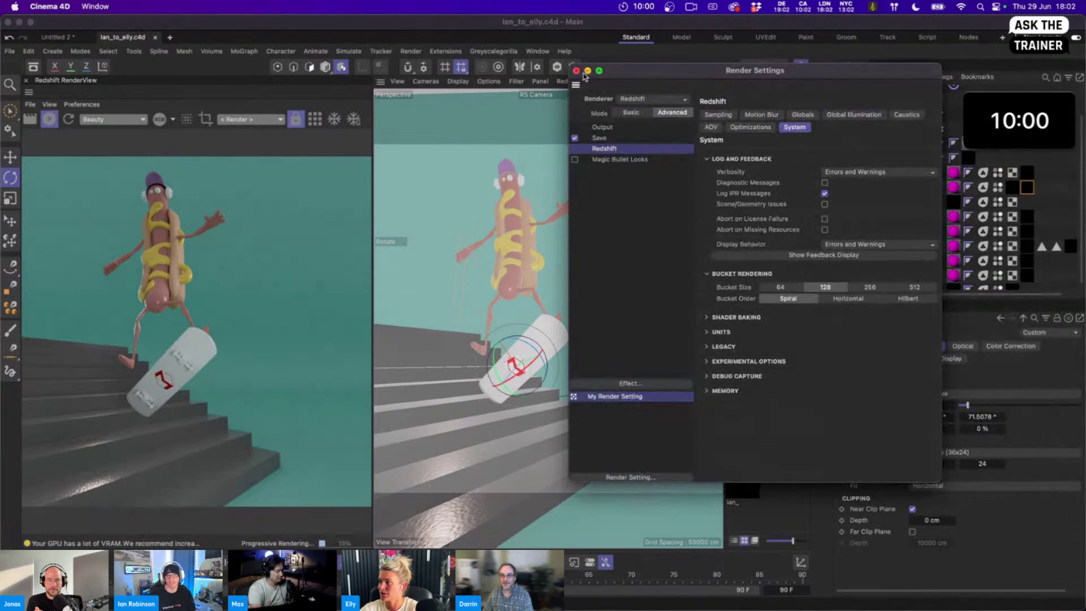
{"action": "left_click_drag", "start_coordinate": [571, 67], "coordinate": [20, 34]}
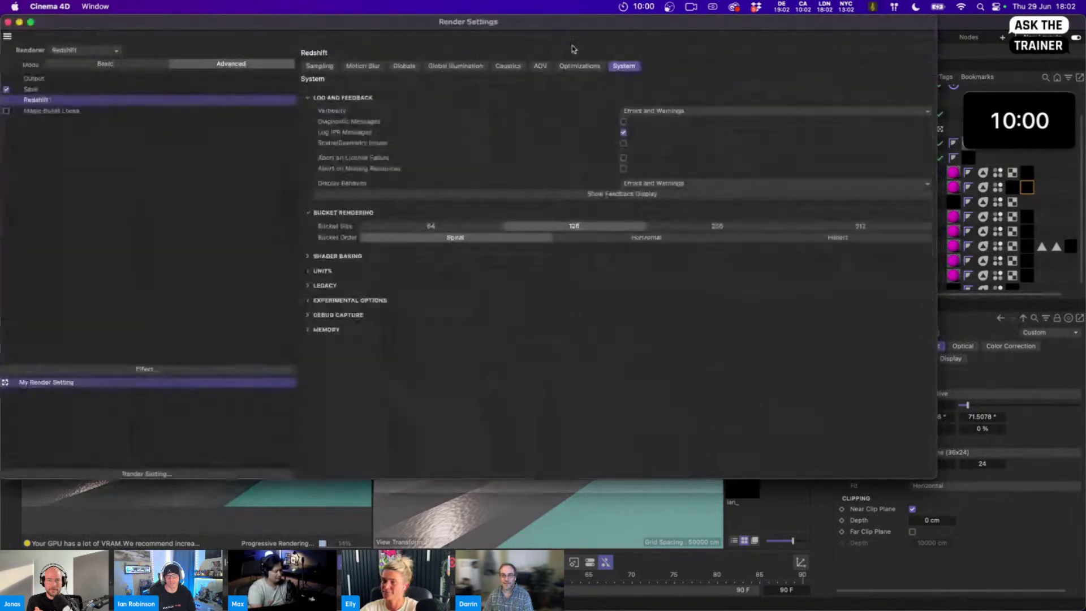
{"action": "left_click", "coordinate": [8, 22]}
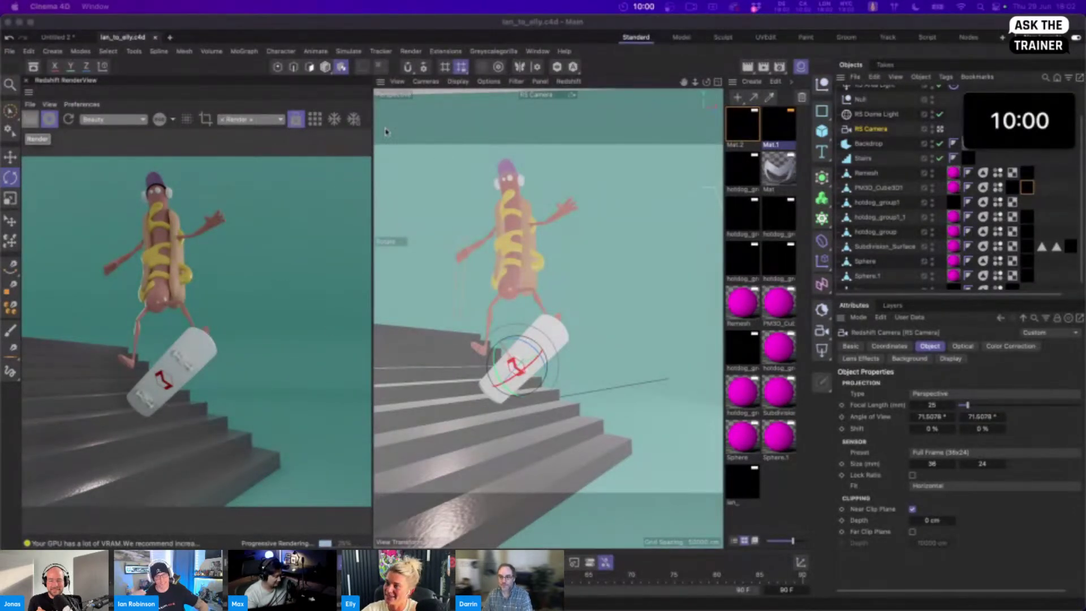
Reframe the RS Camera shot closer and tilted so the skateboard's logo underside dominates the foreground
{"action": "left_click", "coordinate": [811, 453]}
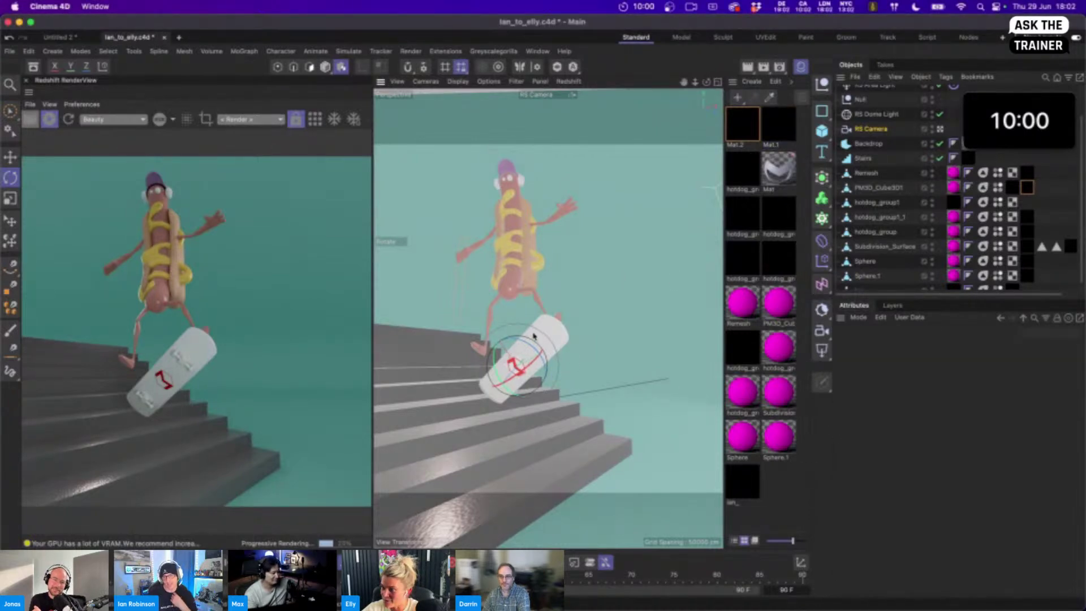
{"action": "mouse_move", "coordinate": [534, 336]}
{"action": "left_mouse_down"}
{"action": "mouse_move", "coordinate": [517, 327]}
{"action": "mouse_move", "coordinate": [540, 324]}
{"action": "left_mouse_up"}
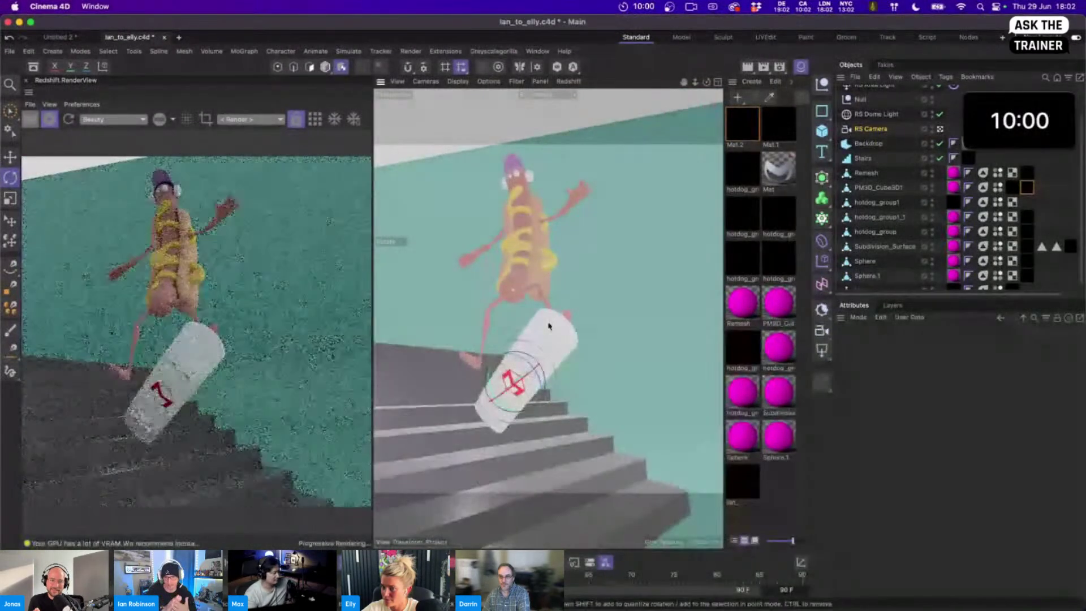
{"action": "right_click_drag", "start_coordinate": [548, 326], "coordinate": [551, 325], "text": "alt"}
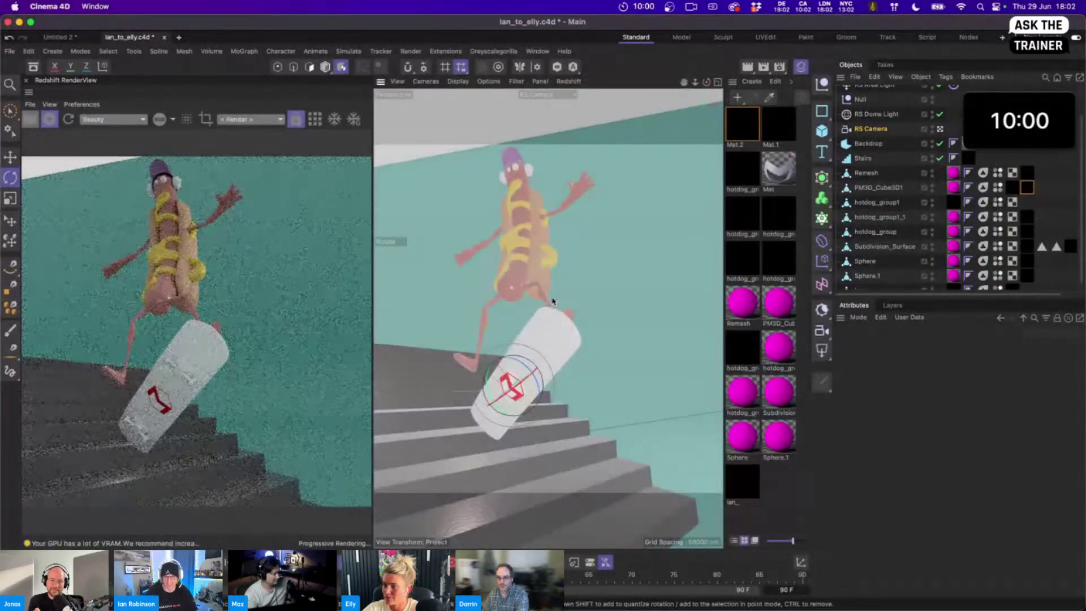
{"action": "left_click_drag", "start_coordinate": [538, 327], "coordinate": [540, 319], "text": "alt"}
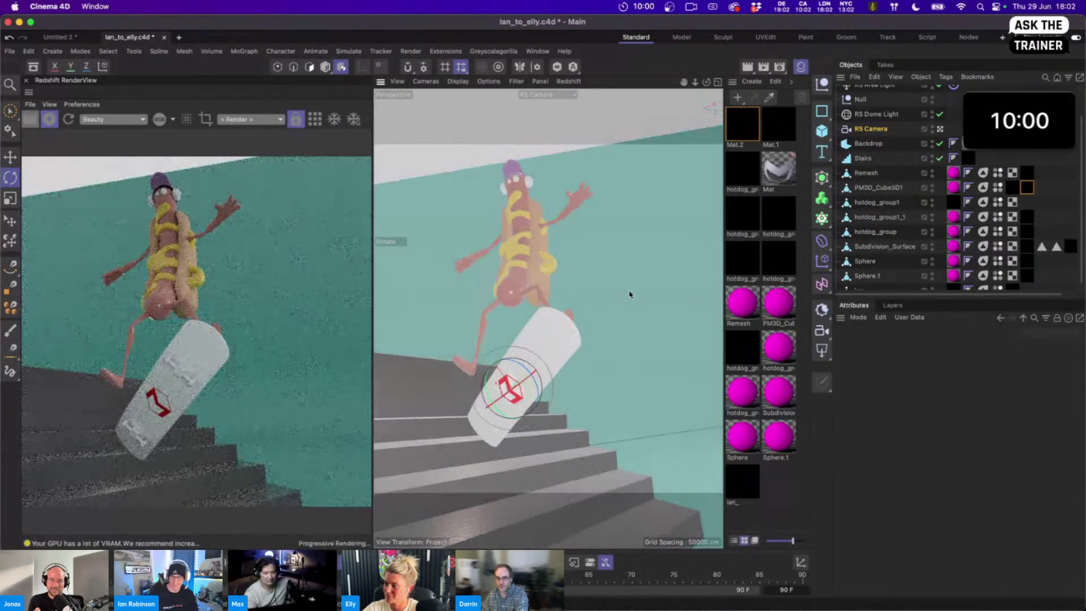
Try to enlarge the Backdrop object in model mode so it fills the empty area behind the character
{"action": "left_click", "coordinate": [868, 143]}
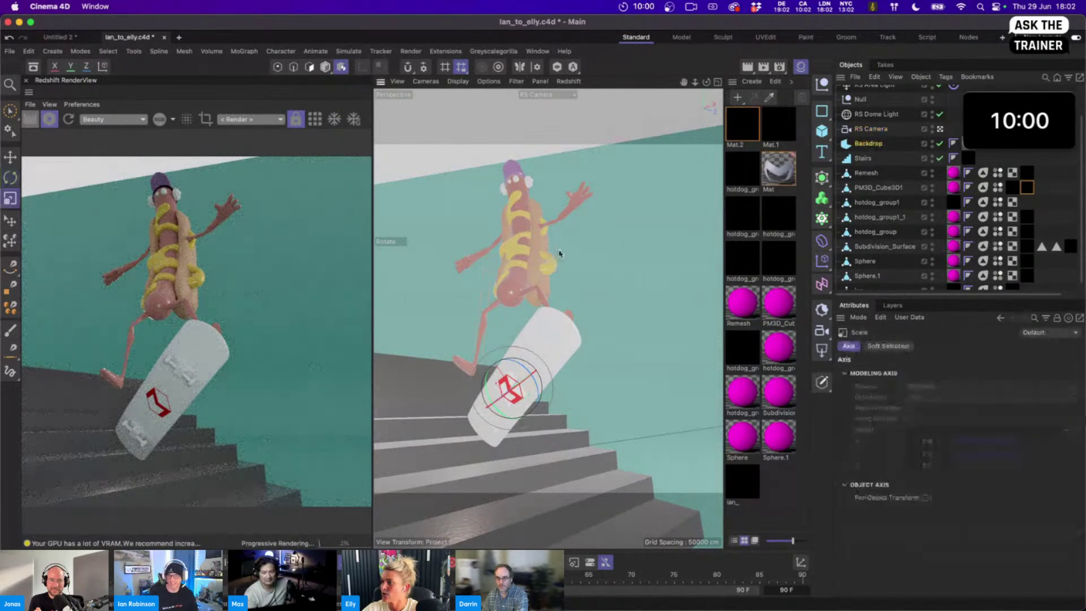
{"action": "key", "text": "super+z"}
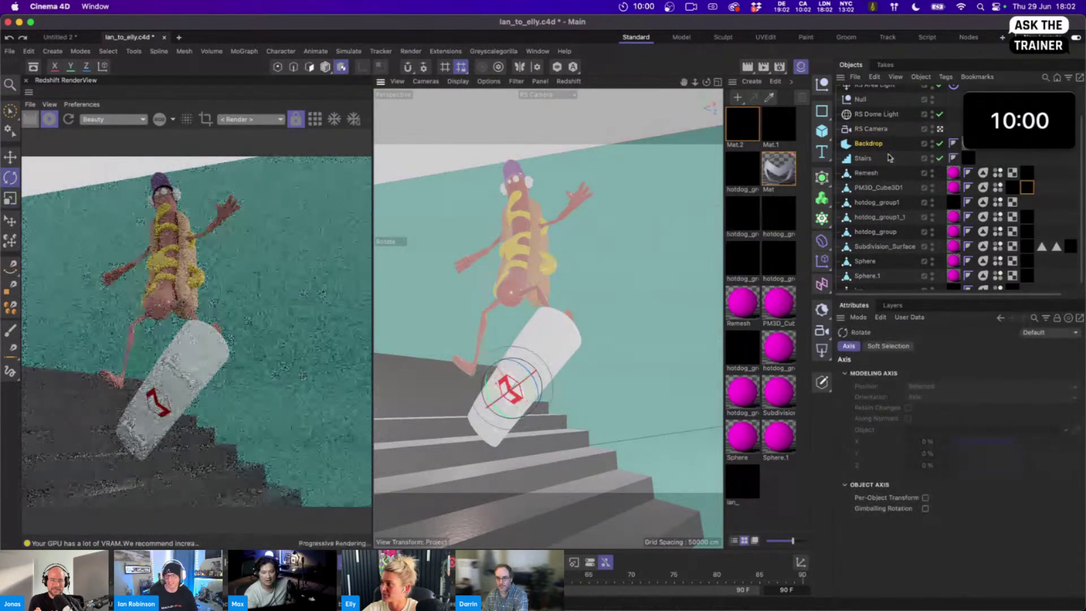
{"action": "left_click", "coordinate": [870, 144]}
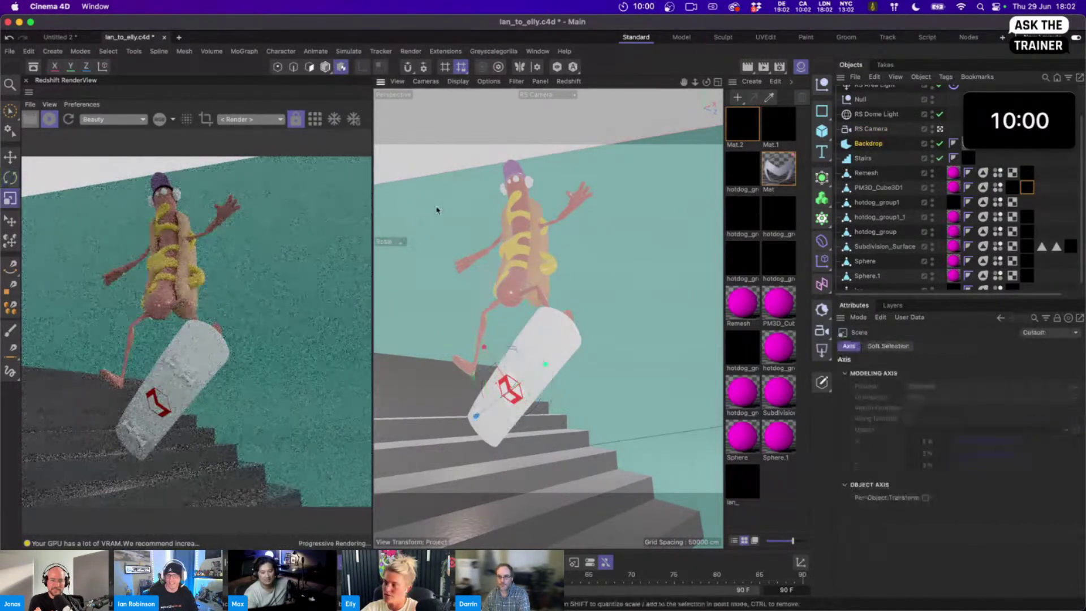
{"action": "key", "text": "super+shift+z"}
{"action": "key", "text": "super+z"}
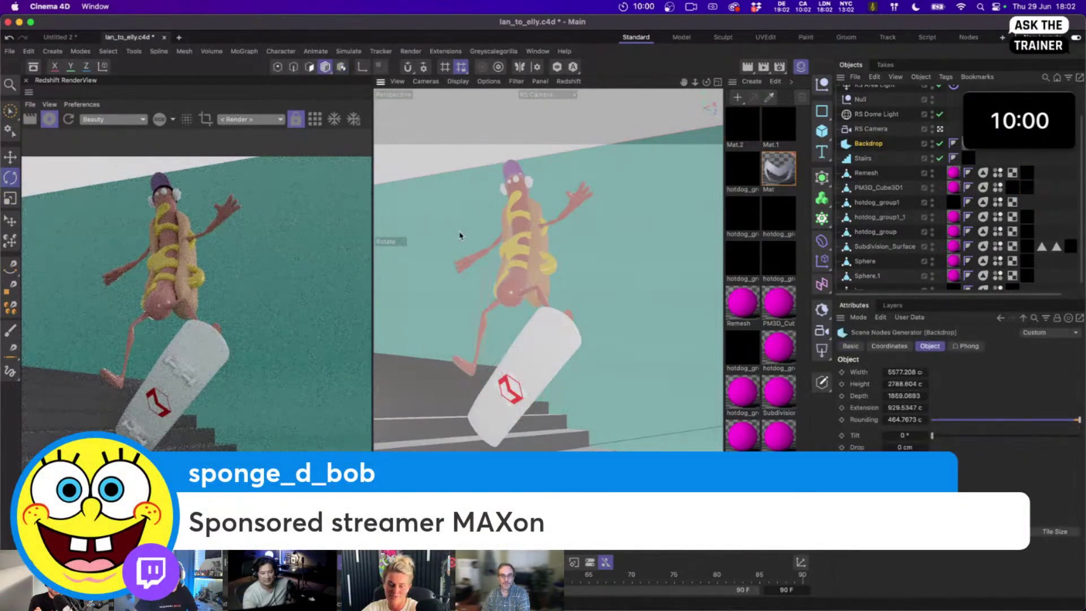
{"action": "key", "text": "t"}
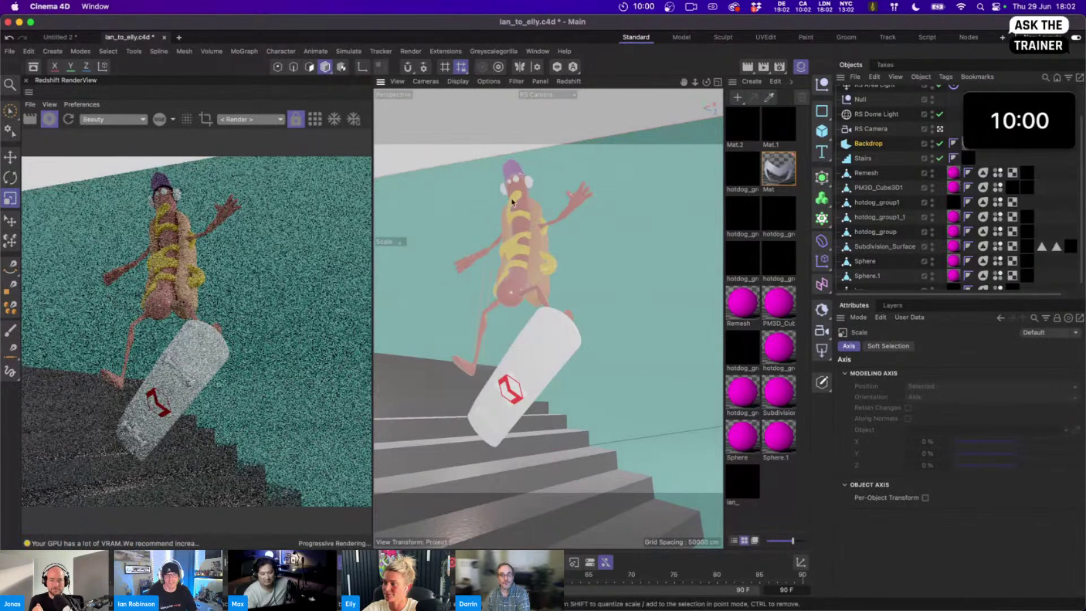
{"action": "key", "text": "r"}
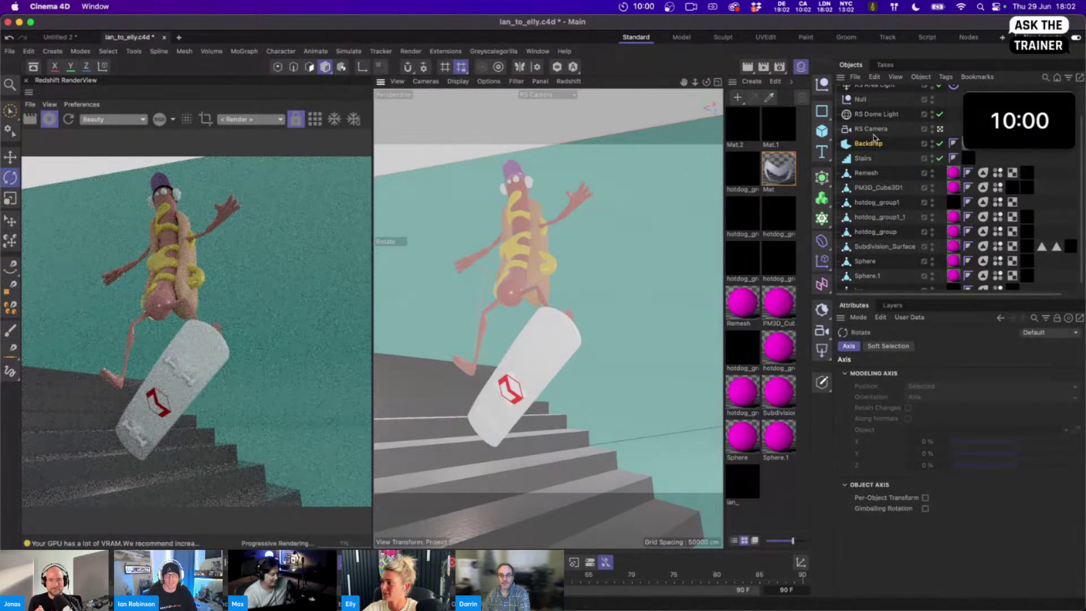
{"action": "left_click", "coordinate": [885, 346]}
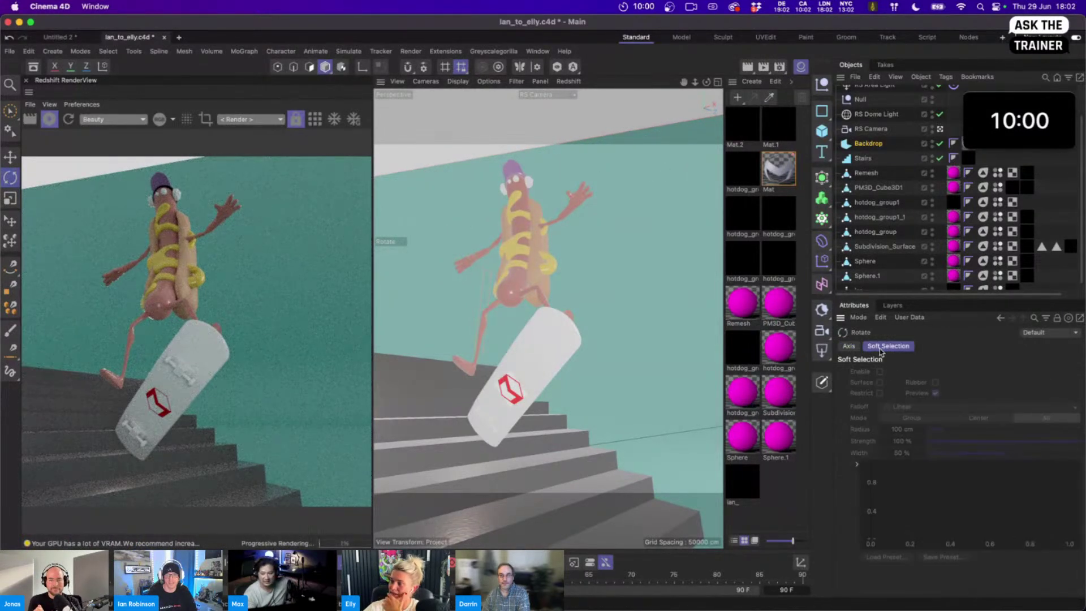
{"action": "left_click", "coordinate": [877, 143]}
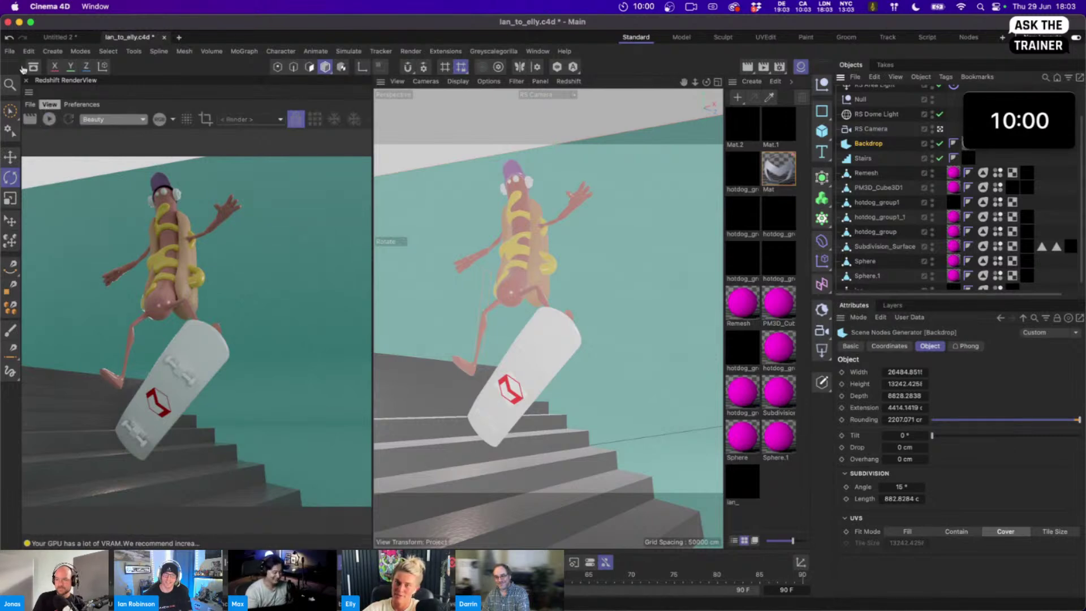
Save the project together with its assets as elly_to_max
{"action": "left_click", "coordinate": [10, 51]}
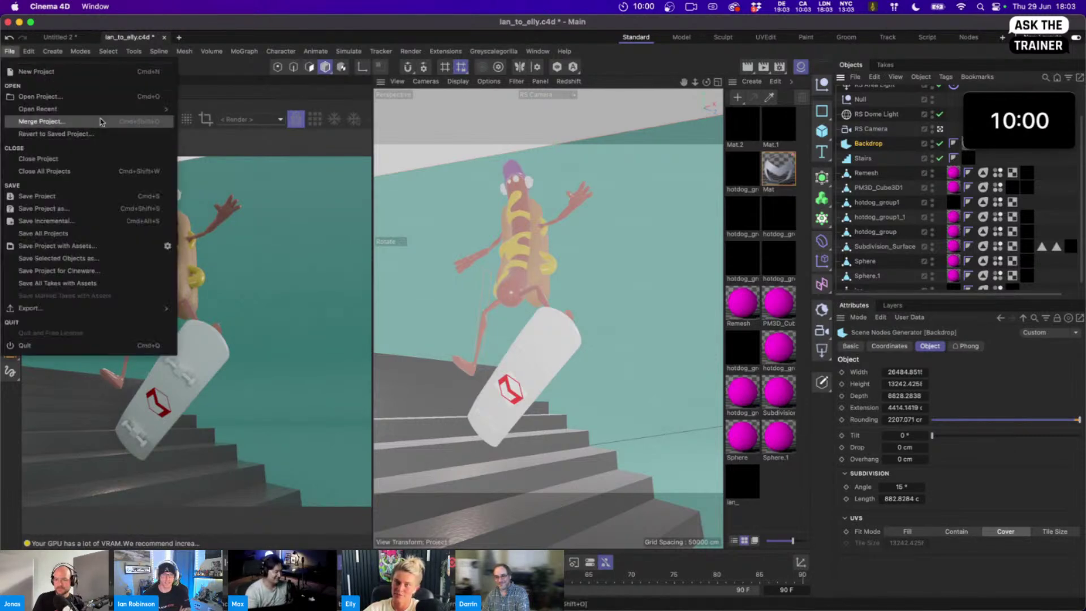
{"action": "left_click", "coordinate": [94, 249]}
{"action": "left_click_drag", "start_coordinate": [487, 109], "coordinate": [0, 286]}
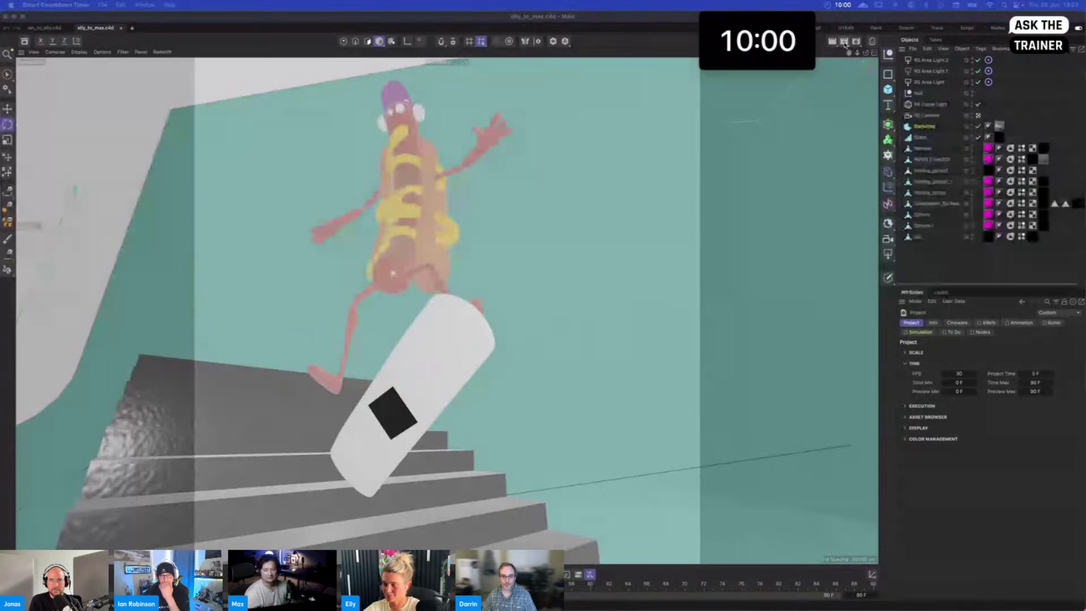
Render the current frame to the Picture Viewer, start the countdown timer and move its window off the controls
{"action": "left_click", "coordinate": [843, 42]}
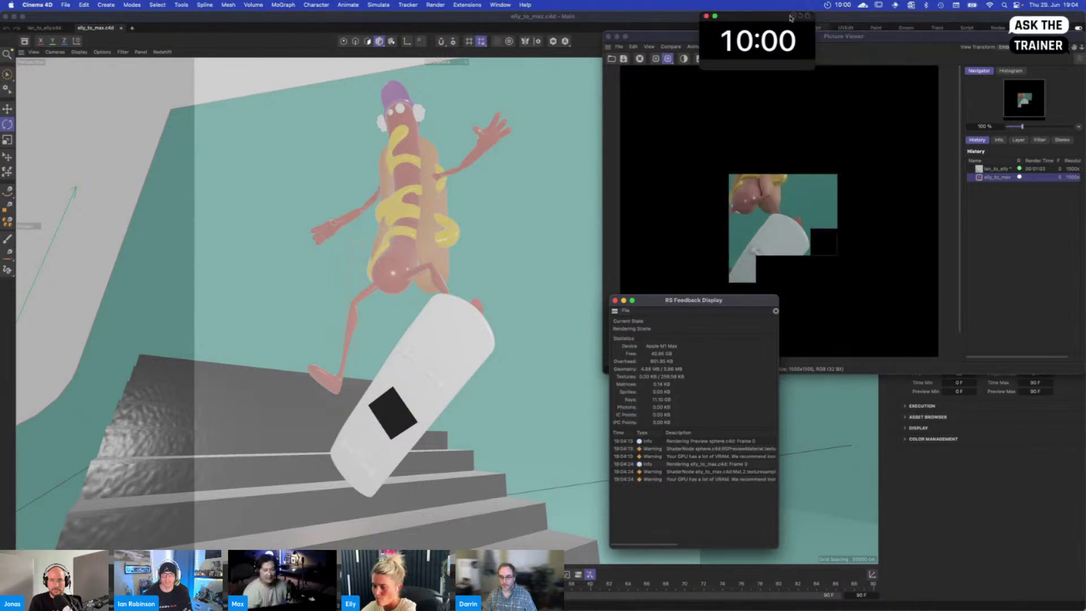
{"action": "left_click", "coordinate": [791, 17]}
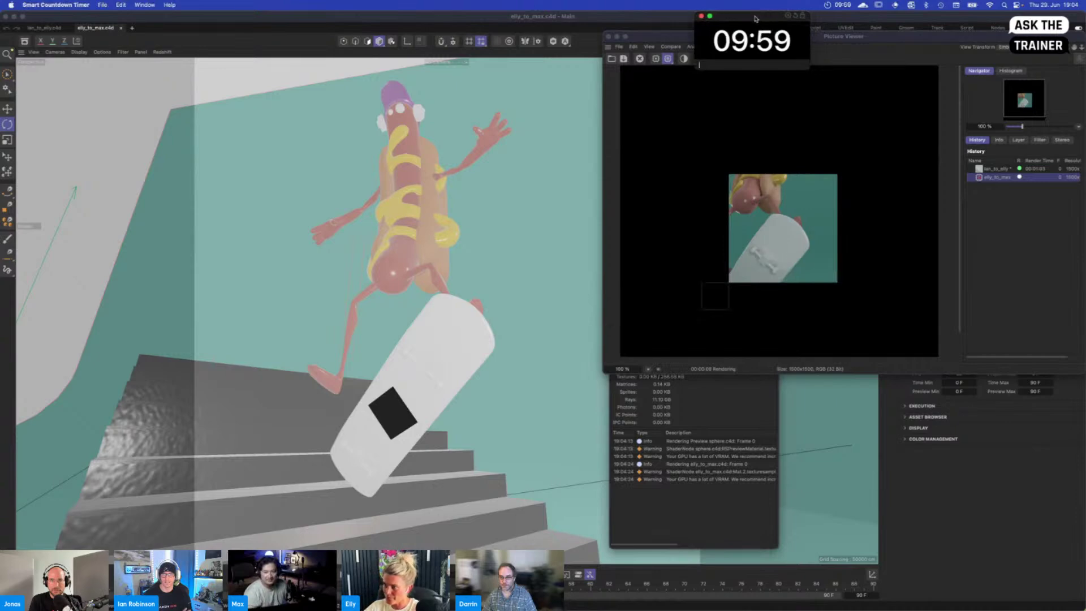
{"action": "left_click_drag", "start_coordinate": [791, 17], "coordinate": [821, 5]}
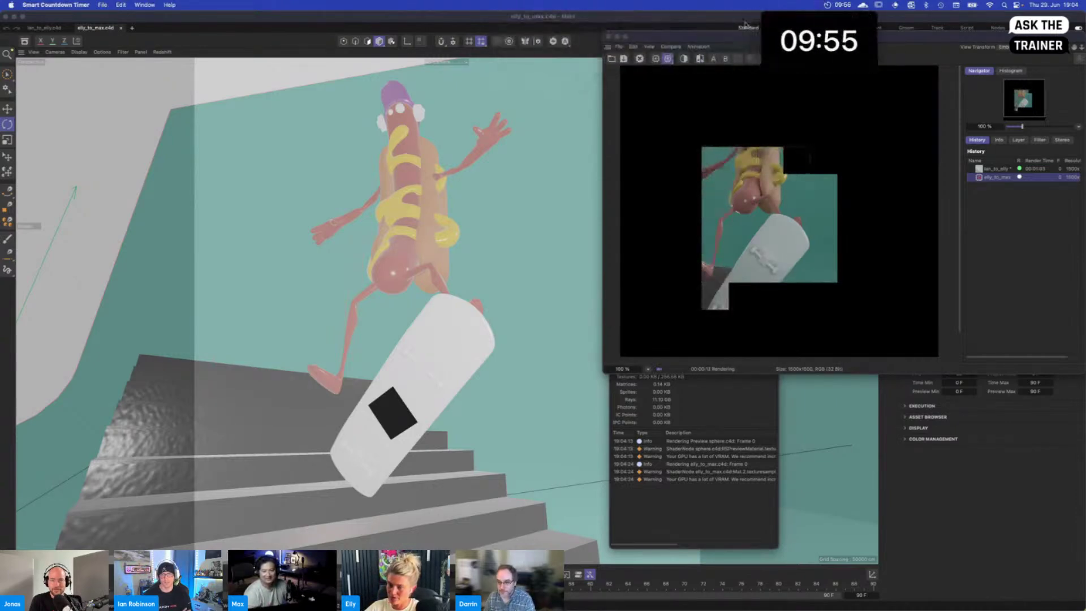
{"action": "left_click", "coordinate": [724, 38]}
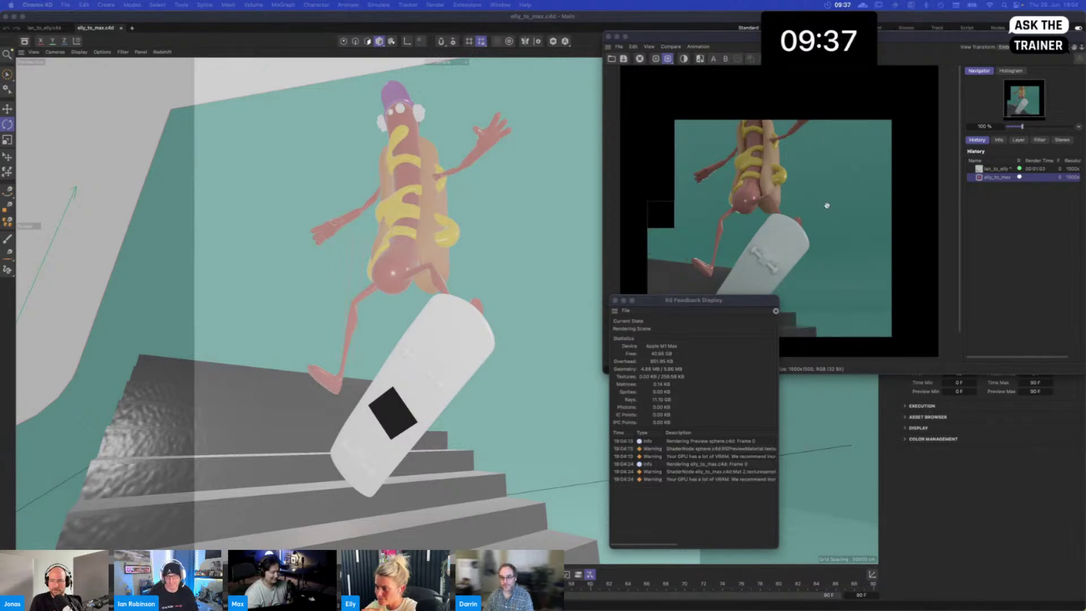
Stop and reset the countdown timer to 10:00, and close the RS Feedback Display
{"action": "left_click", "coordinate": [854, 19]}
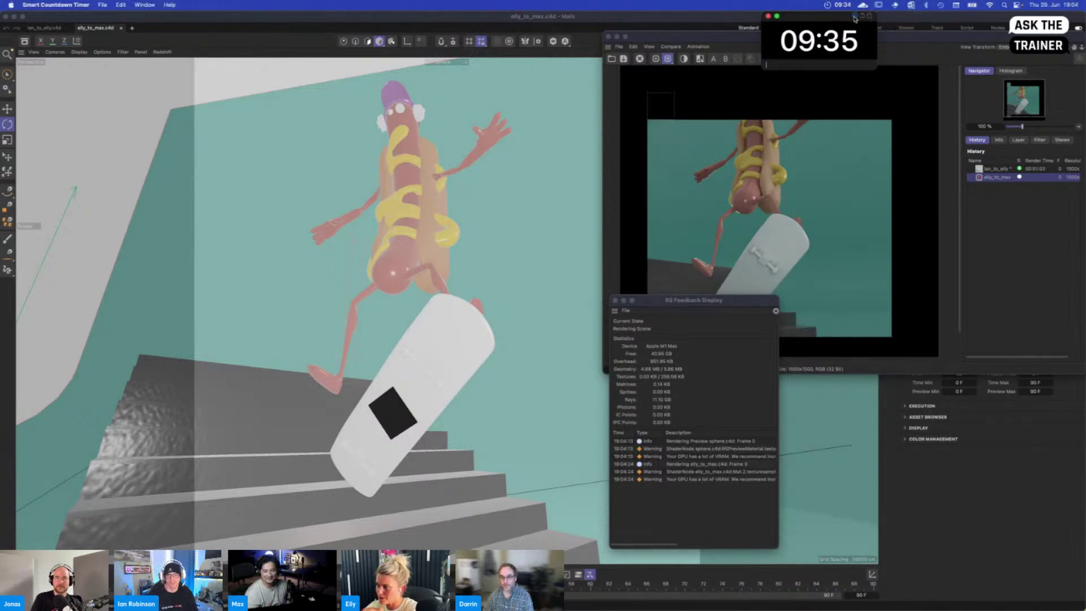
{"action": "left_click", "coordinate": [854, 18]}
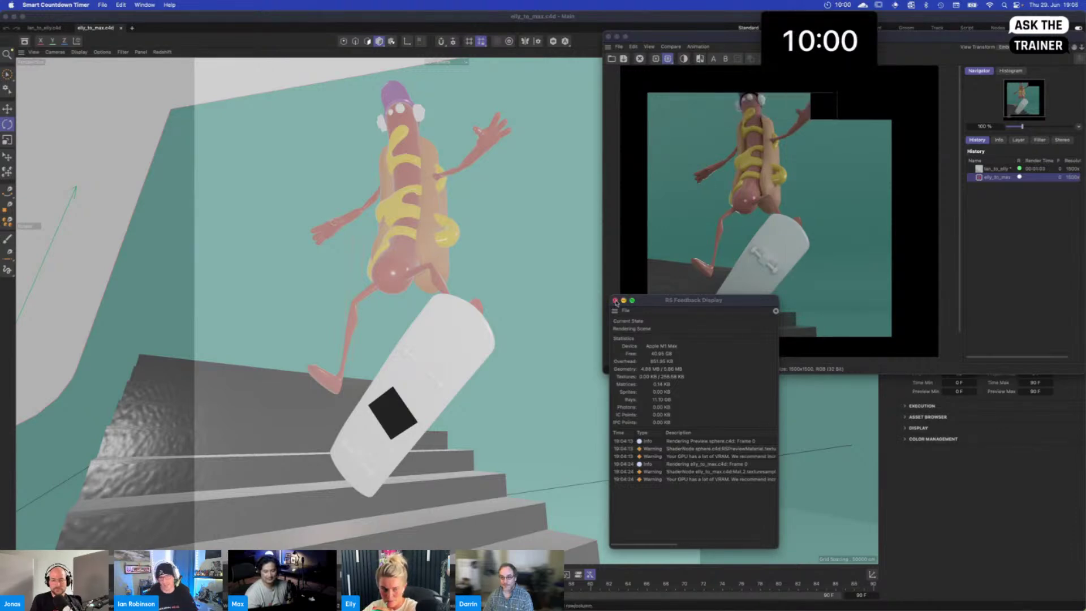
{"action": "left_click", "coordinate": [615, 300]}
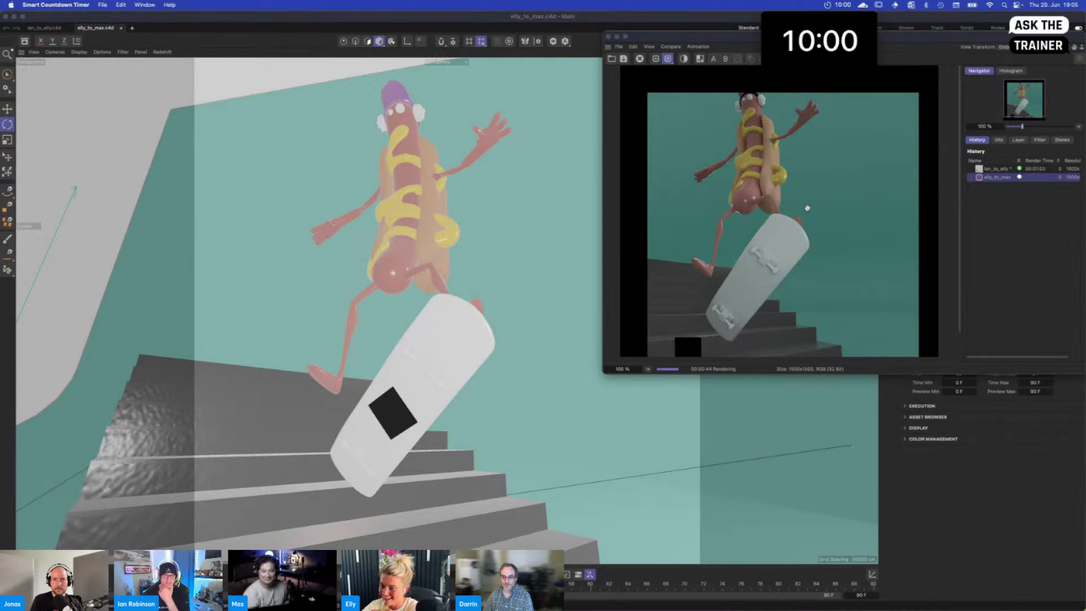
Inspect the elly_to_max render in the Picture Viewer, from the character down to the skateboard and stairs
{"action": "left_click", "coordinate": [960, 210]}
{"action": "scroll", "coordinate": [928, 265], "scroll_direction": "down", "scroll_amount": 3}
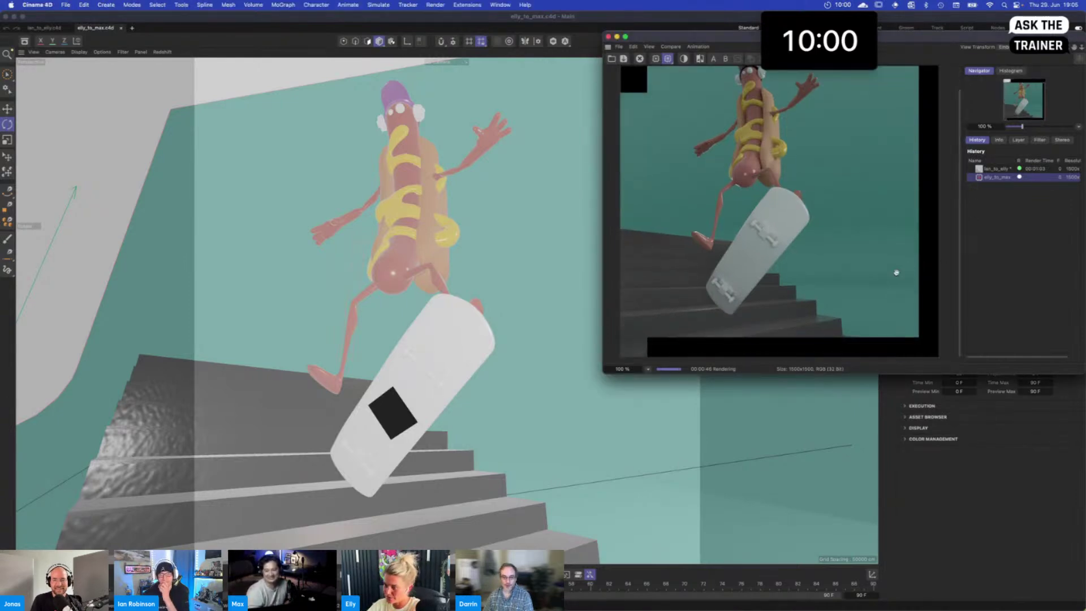
{"action": "scroll", "coordinate": [896, 270], "scroll_direction": "up", "scroll_amount": 3}
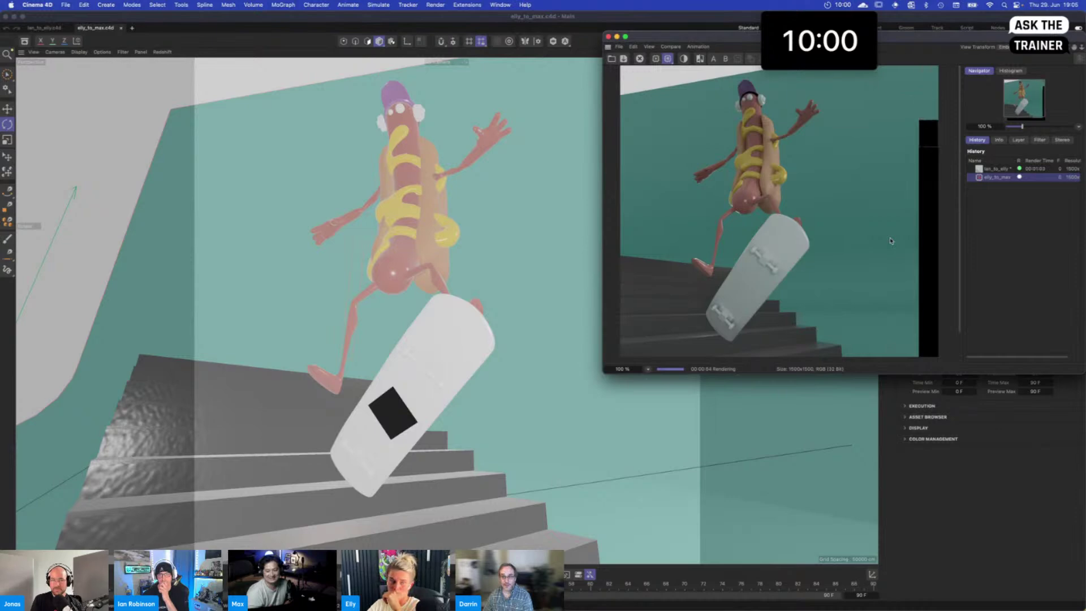
{"action": "scroll", "coordinate": [891, 238], "scroll_direction": "down", "scroll_amount": 1}
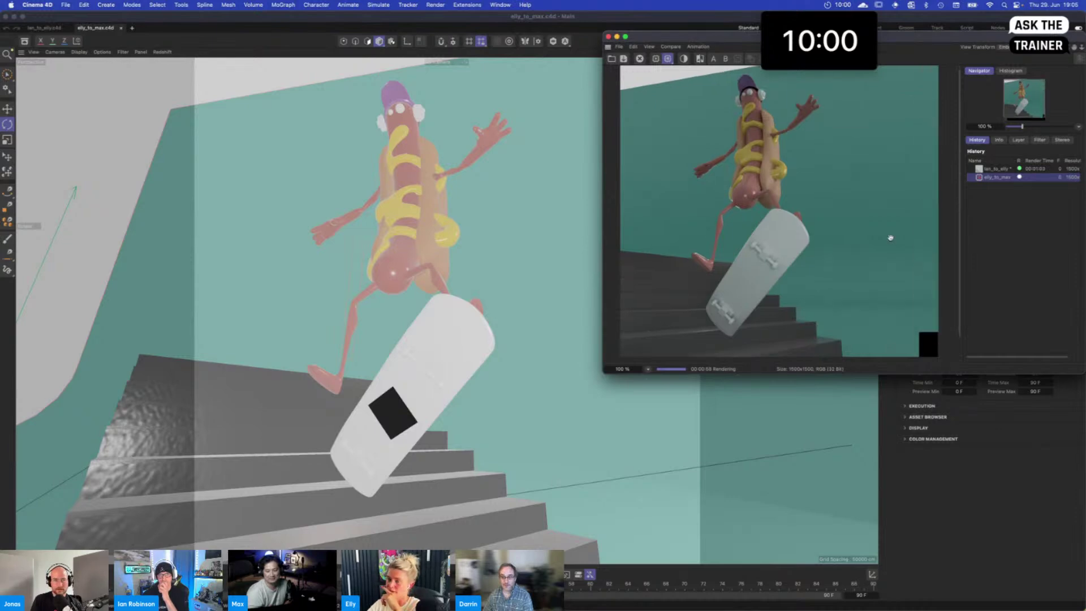
{"action": "scroll", "coordinate": [891, 239], "scroll_direction": "down", "scroll_amount": 3}
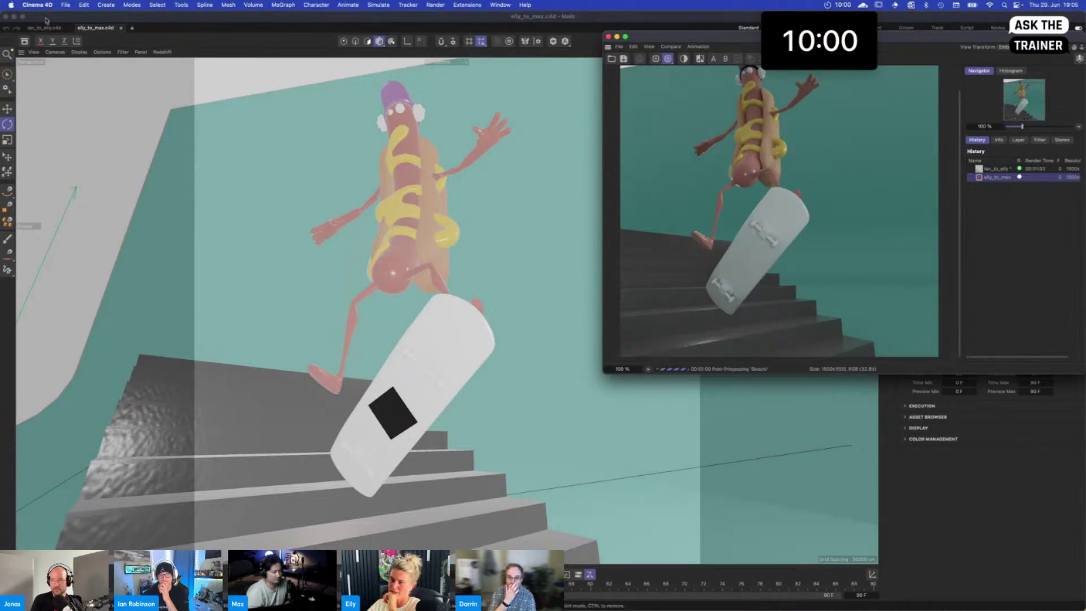
Switch to the updated elly_to_max project with the skateboard logo and move the countdown timer window off the render controls
{"action": "left_click", "coordinate": [77, 20]}
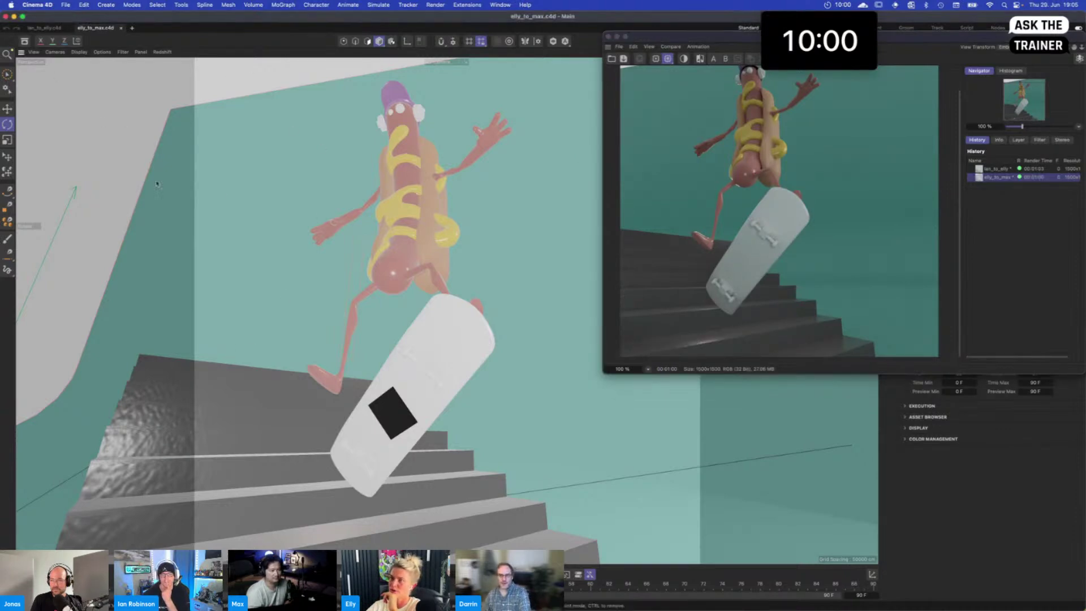
{"action": "key", "text": "q"}
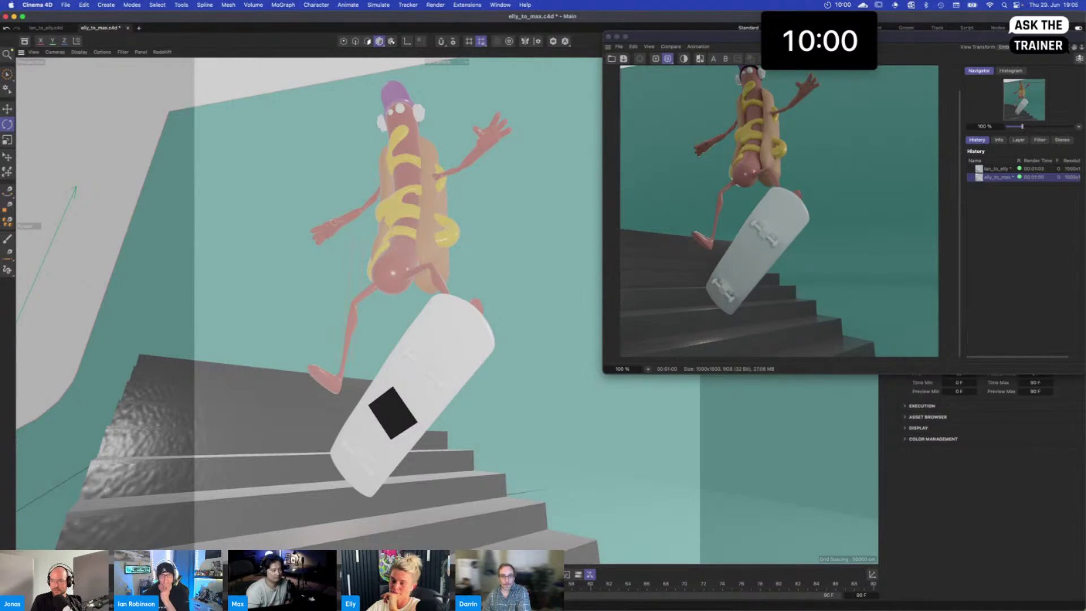
{"action": "key", "text": "super+Tab"}
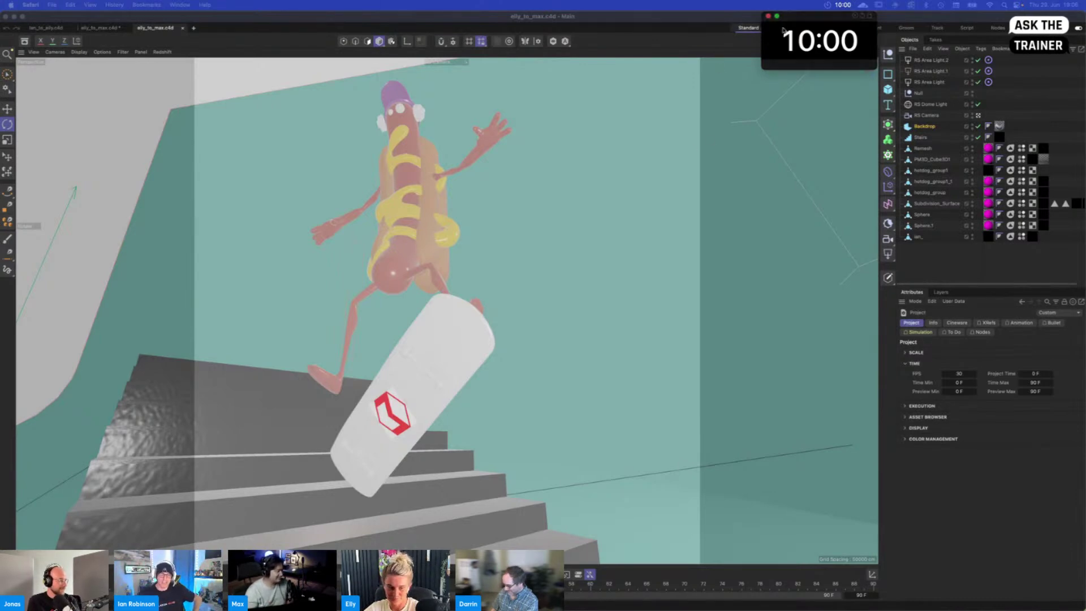
{"action": "left_click_drag", "start_coordinate": [791, 17], "coordinate": [630, 16]}
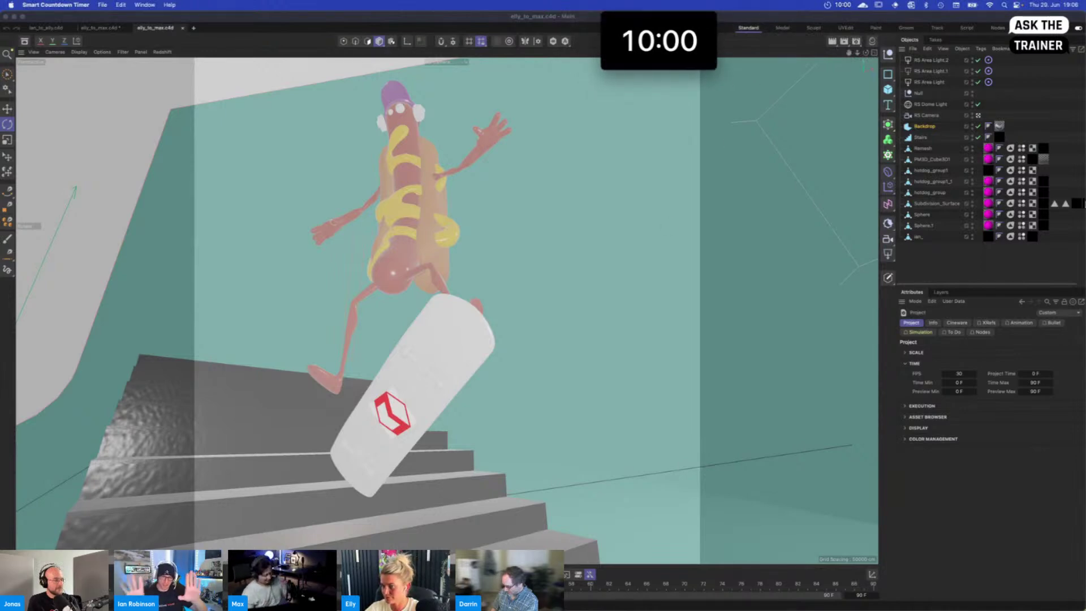
Select the Backdrop object and increase its height
{"action": "left_click", "coordinate": [927, 117]}
{"action": "left_click_drag", "start_coordinate": [775, 42], "coordinate": [772, 91]}
{"action": "left_click", "coordinate": [605, 85]}
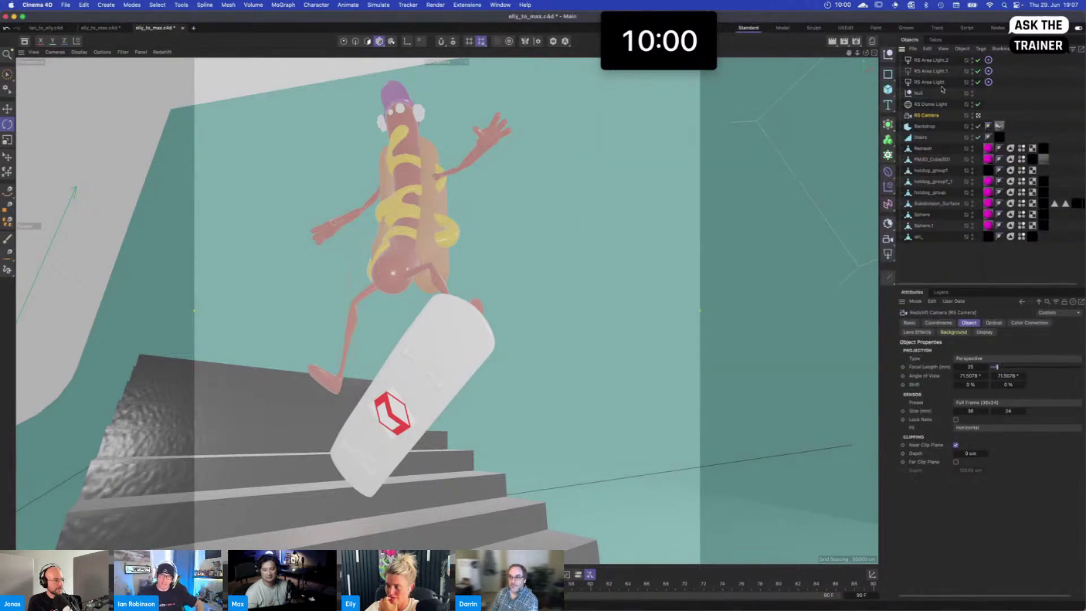
{"action": "left_click", "coordinate": [924, 126]}
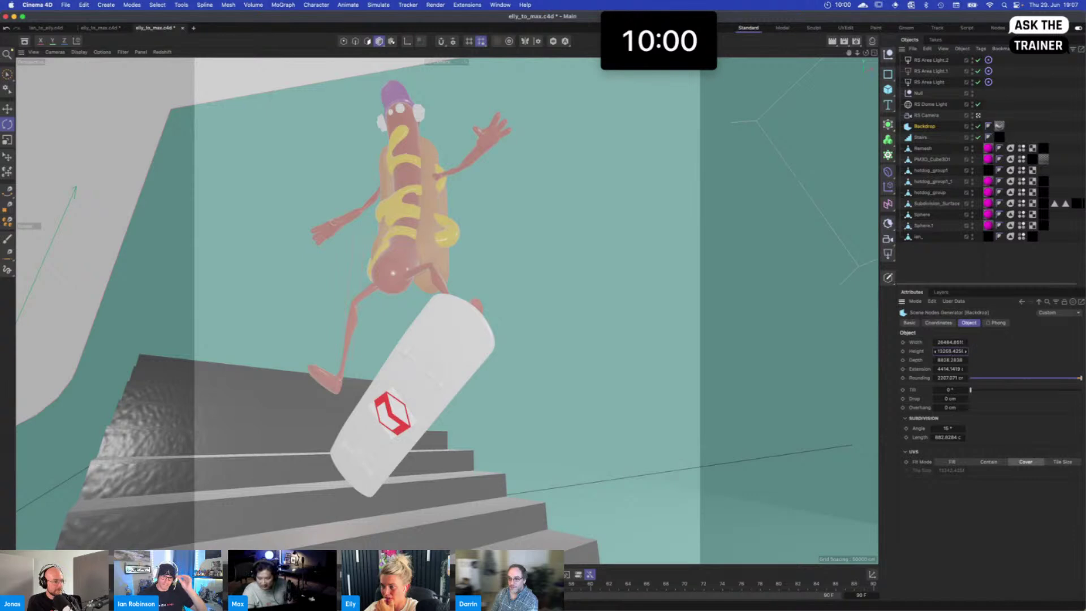
{"action": "left_click_drag", "start_coordinate": [952, 351], "coordinate": [1047, 351]}
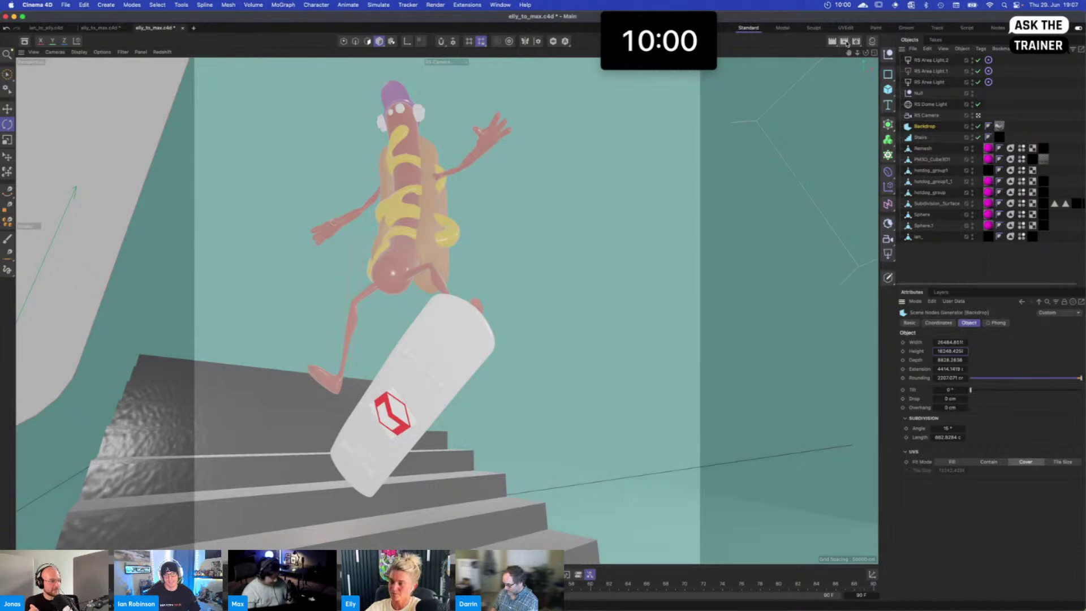
Render the current frame to the Picture Viewer and start the countdown timer
{"action": "left_click", "coordinate": [553, 42]}
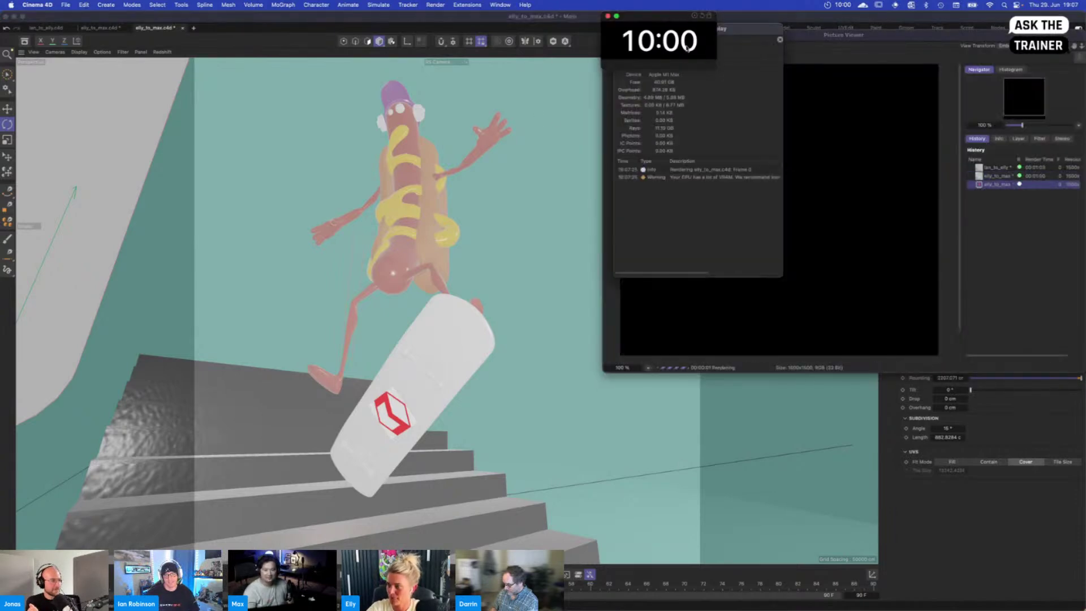
{"action": "left_click", "coordinate": [652, 18]}
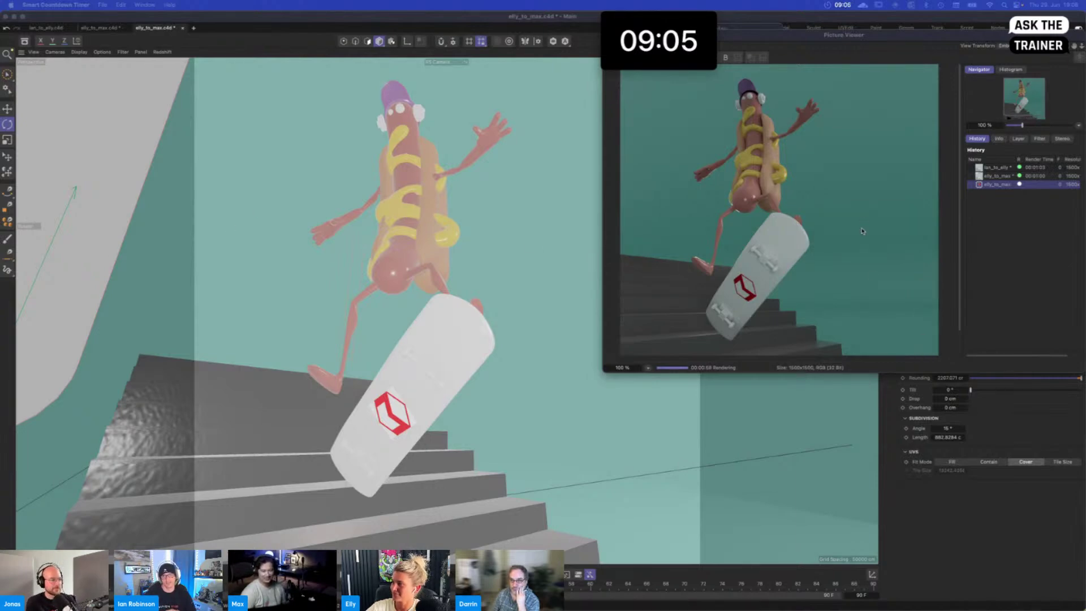
Open the finished render in an enlarged Magic Bullet Looks window and show the input's Color Management settings
{"action": "left_click", "coordinate": [1082, 70]}
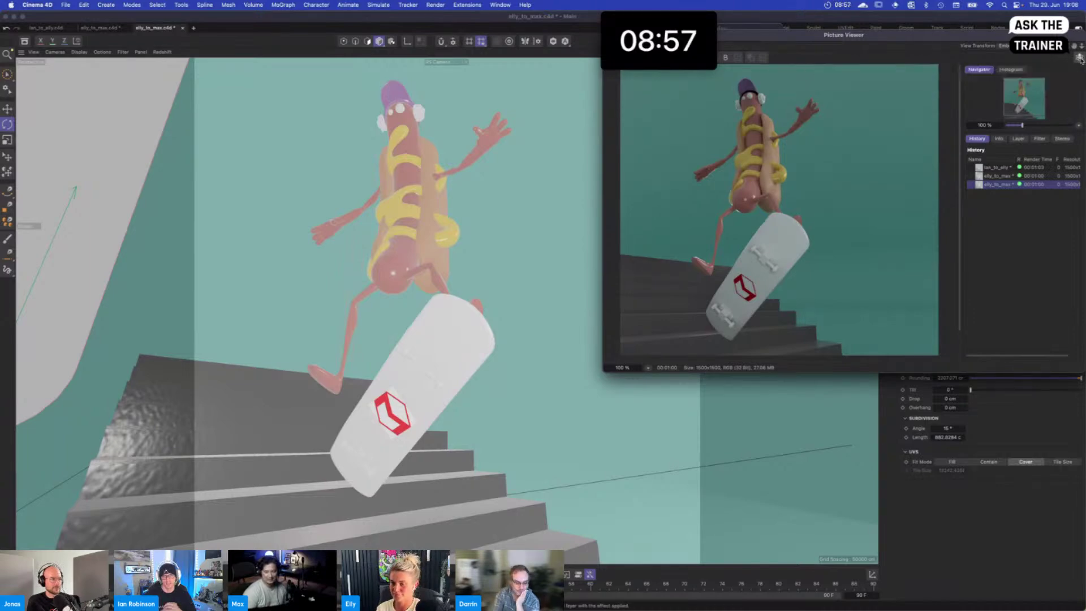
{"action": "left_click", "coordinate": [1080, 58]}
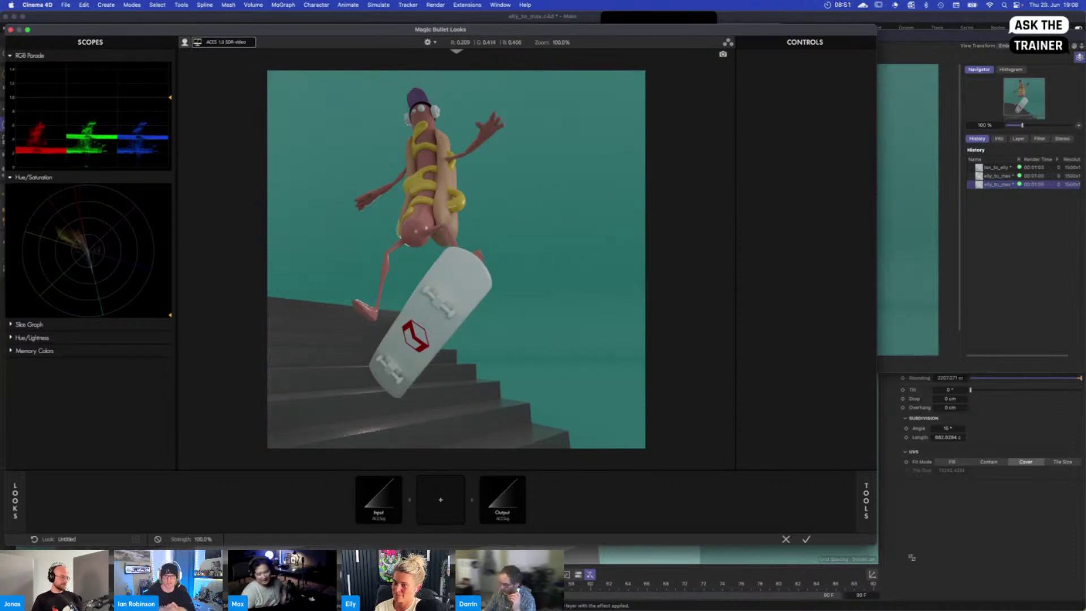
{"action": "left_click_drag", "start_coordinate": [911, 557], "coordinate": [1085, 593]}
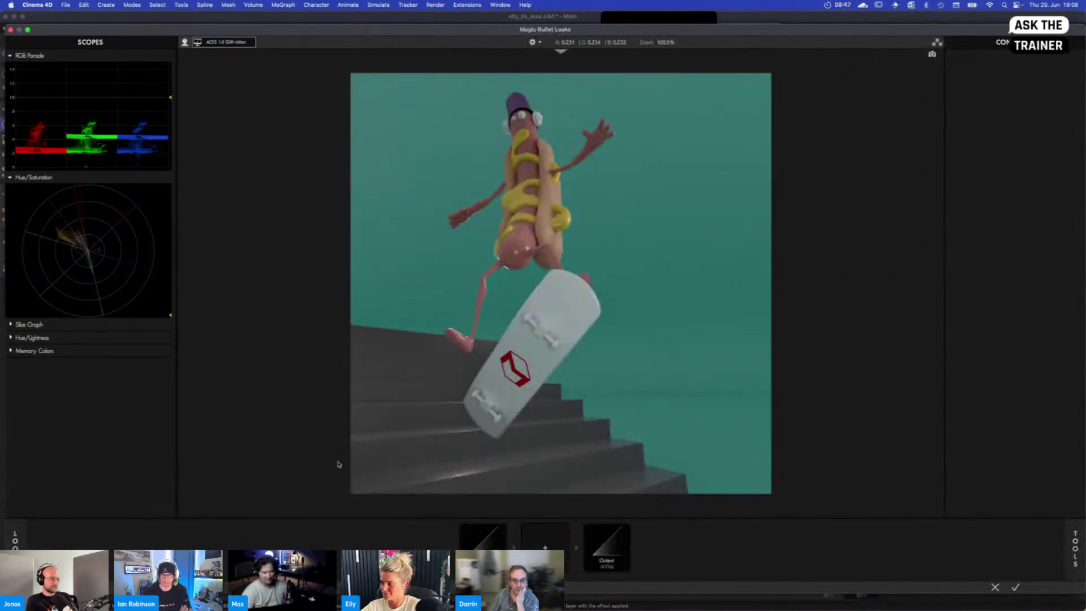
{"action": "left_click", "coordinate": [484, 559]}
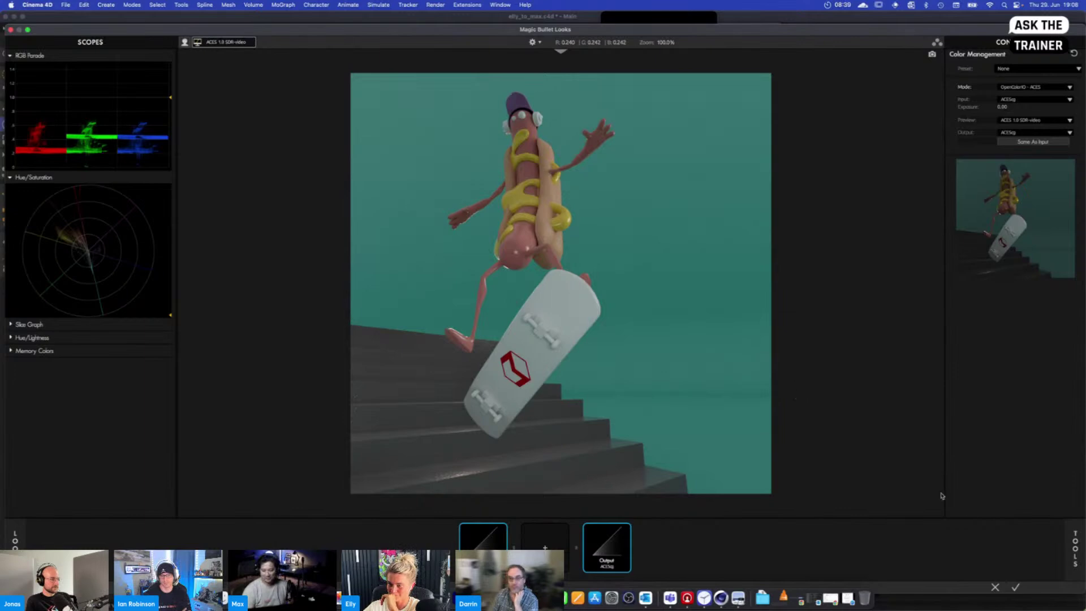
Add a Contrast tool to the look and set its contrast to +0.740
{"action": "left_click", "coordinate": [1067, 541]}
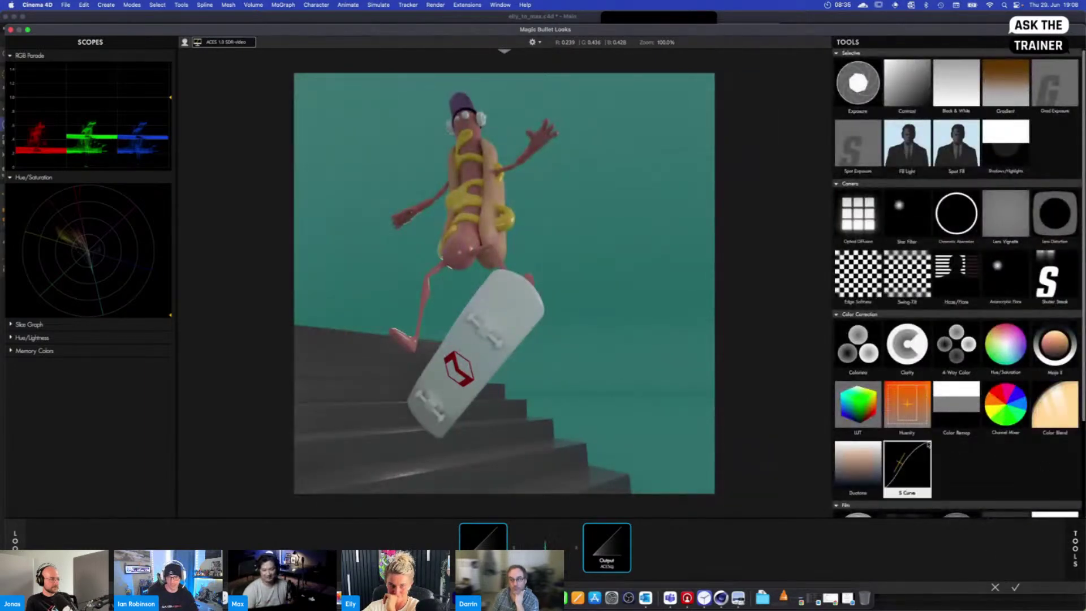
{"action": "scroll", "coordinate": [907, 425], "scroll_direction": "down", "scroll_amount": 3}
{"action": "scroll", "coordinate": [956, 283], "scroll_direction": "up", "scroll_amount": 3}
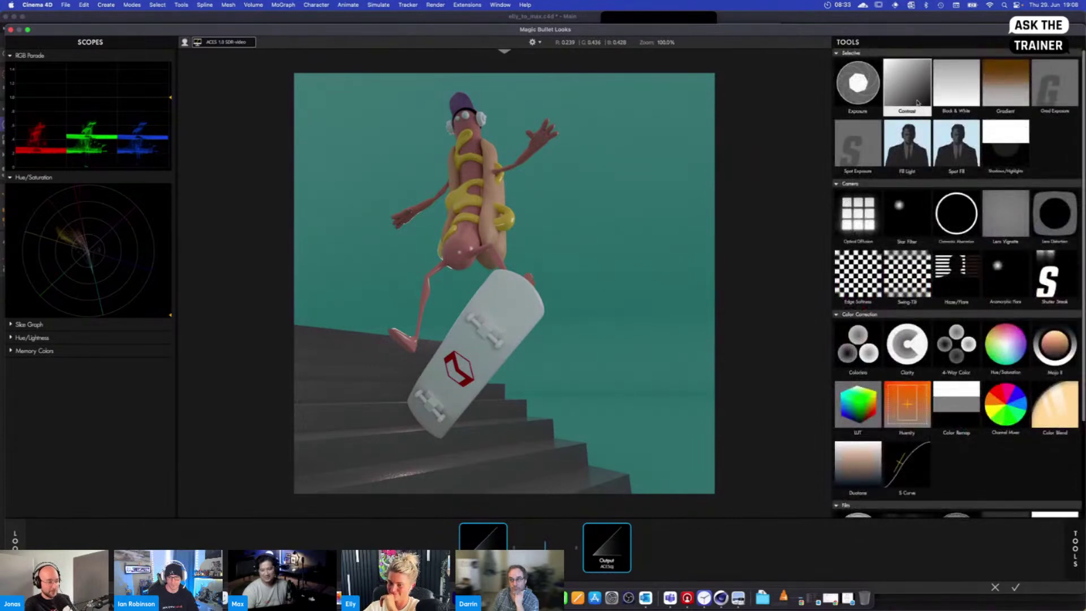
{"action": "double_click", "coordinate": [924, 160]}
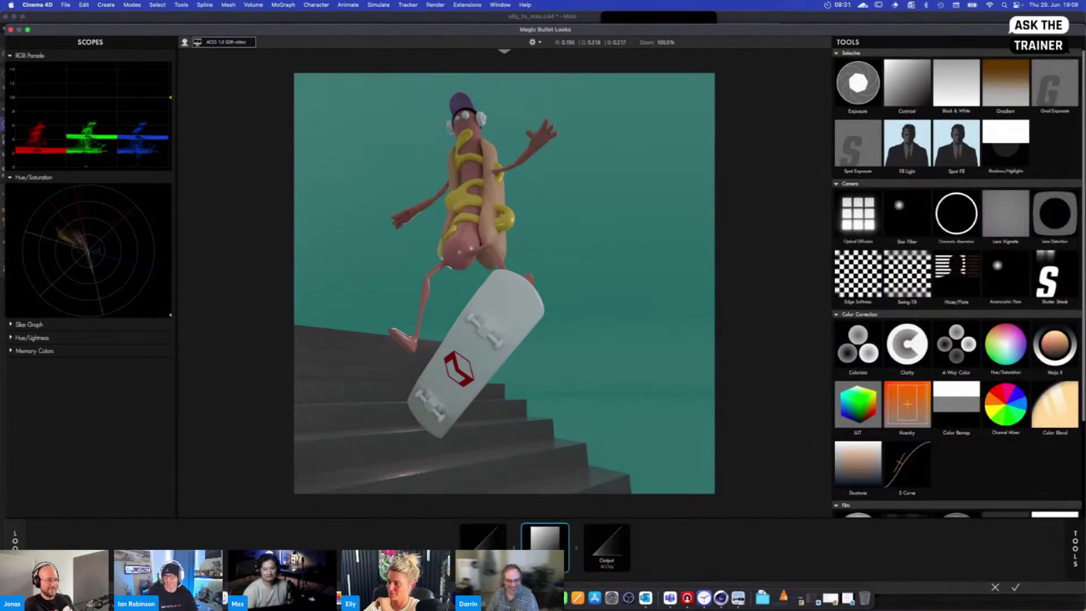
{"action": "left_click", "coordinate": [623, 404]}
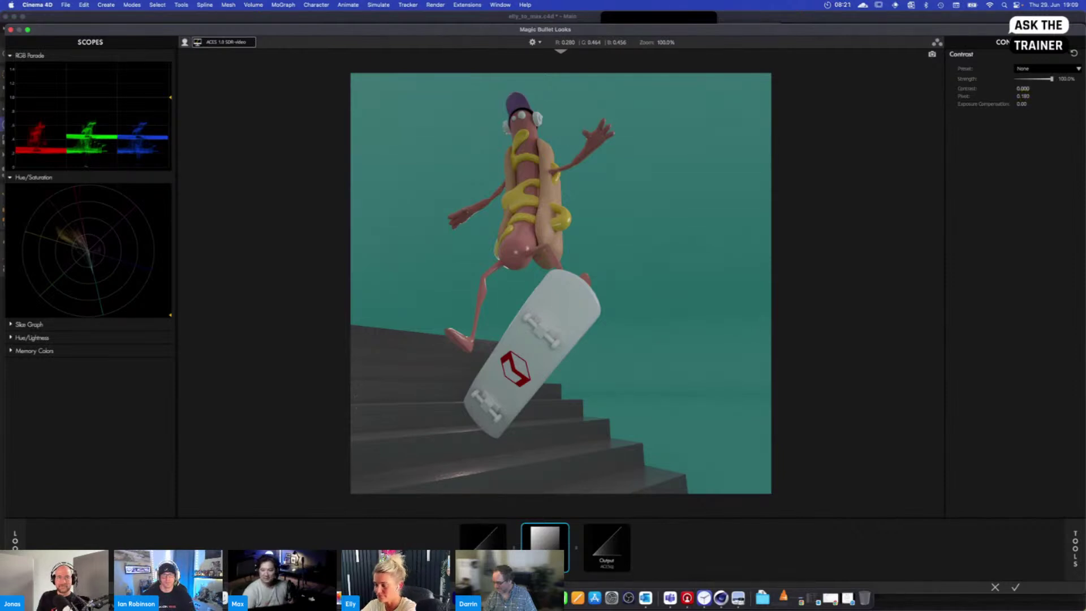
{"action": "mouse_move", "coordinate": [1022, 89]}
{"action": "left_mouse_down"}
{"action": "mouse_move", "coordinate": [1067, 89]}
{"action": "mouse_move", "coordinate": [1018, 90]}
{"action": "left_mouse_up"}
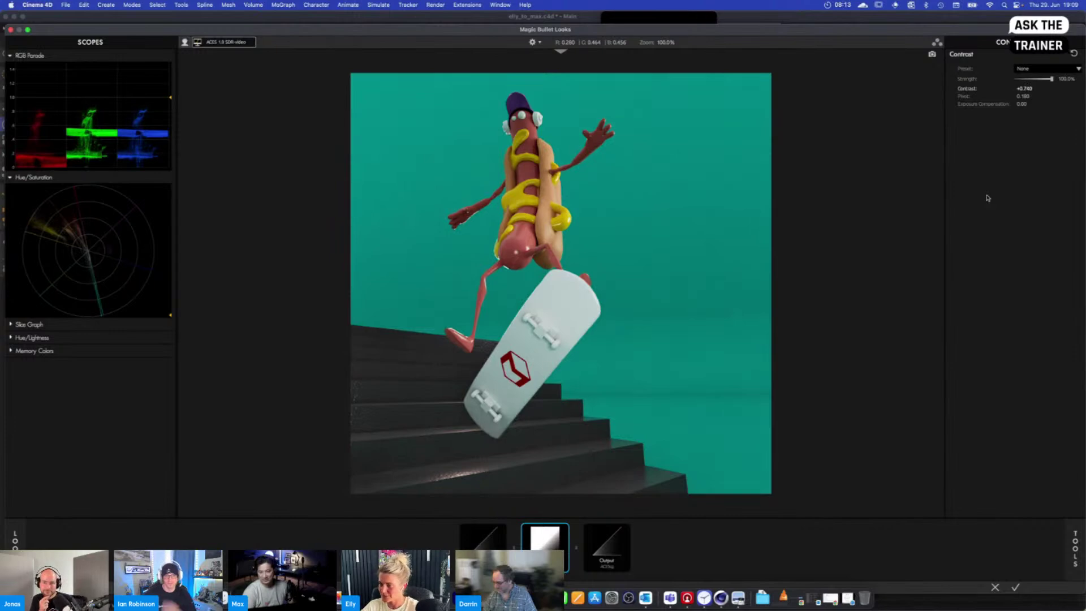
Add a Film Print tool to the look, compare the Kodak 2383 and Fujifilm 3521XD stocks, and choose Fujifilm 3521XD
{"action": "left_click", "coordinate": [1074, 548]}
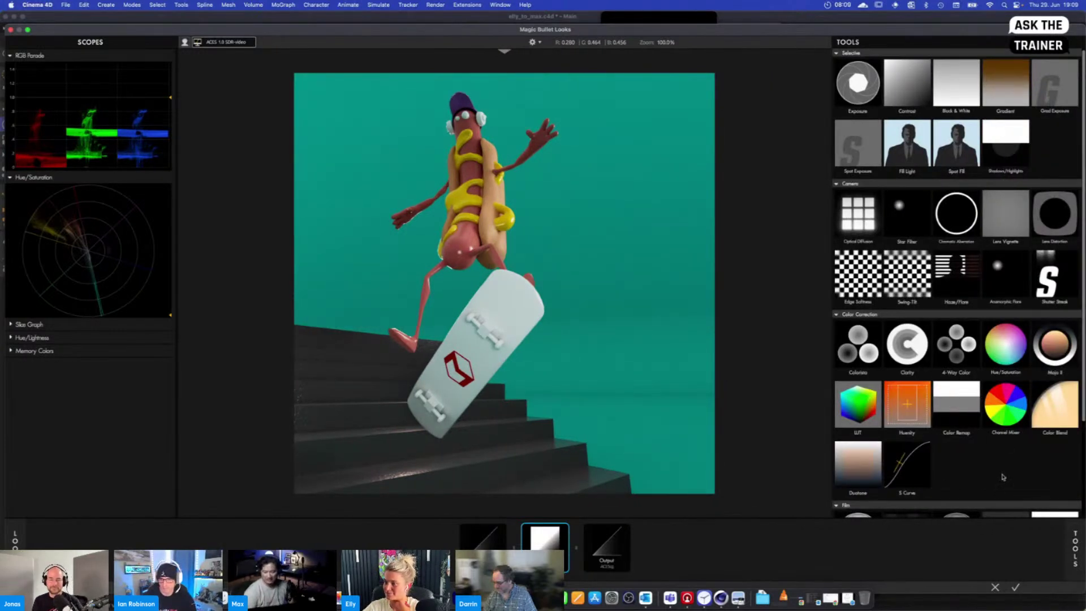
{"action": "scroll", "coordinate": [983, 483], "scroll_direction": "down", "scroll_amount": 3}
{"action": "double_click", "coordinate": [956, 425]}
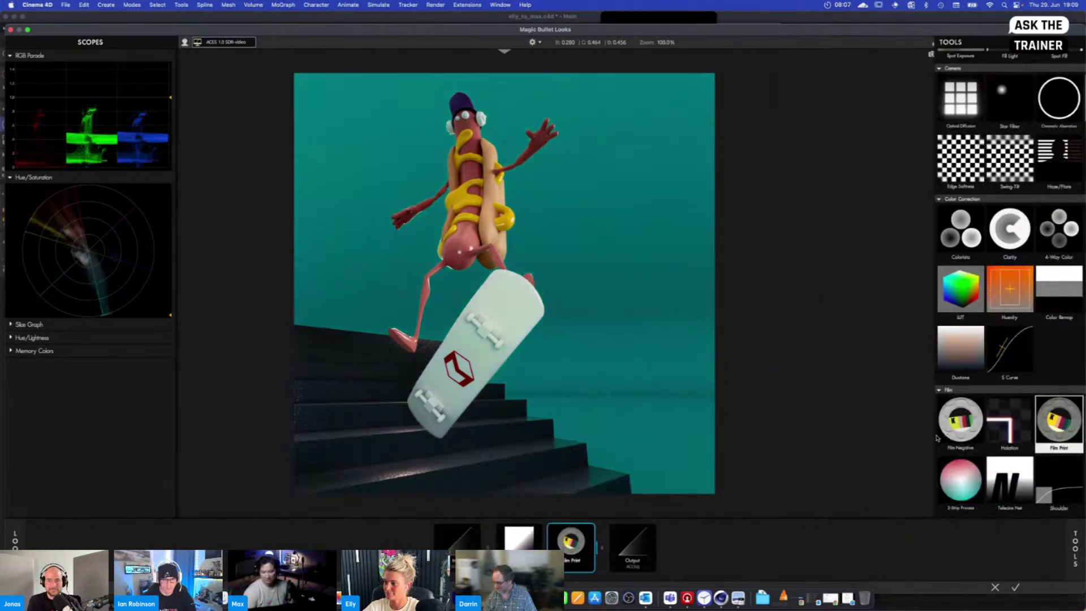
{"action": "left_click", "coordinate": [1043, 90]}
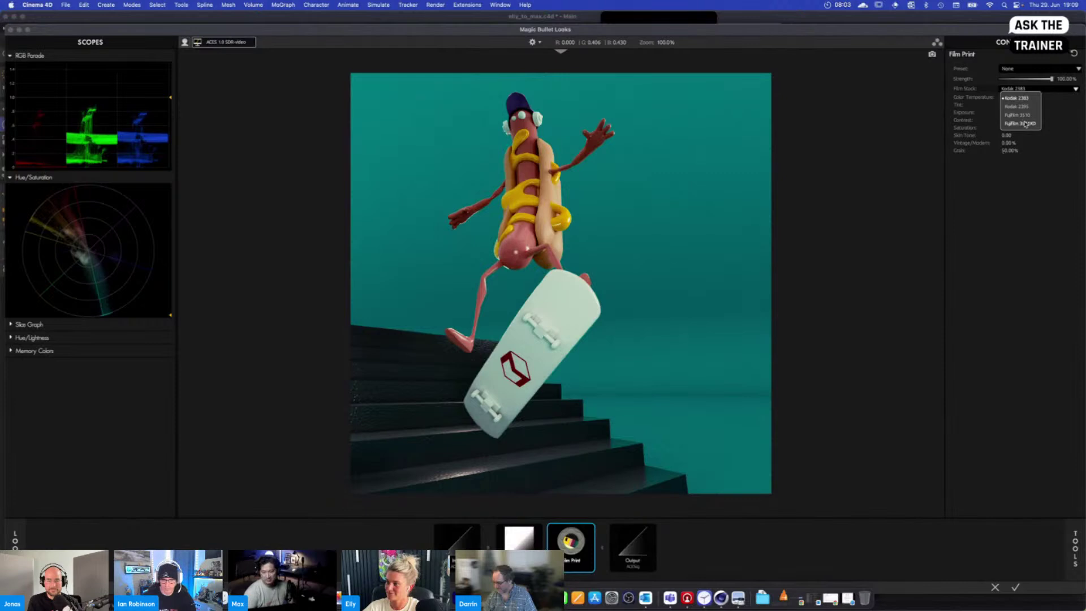
{"action": "left_click", "coordinate": [1025, 123]}
{"action": "left_click", "coordinate": [1032, 90]}
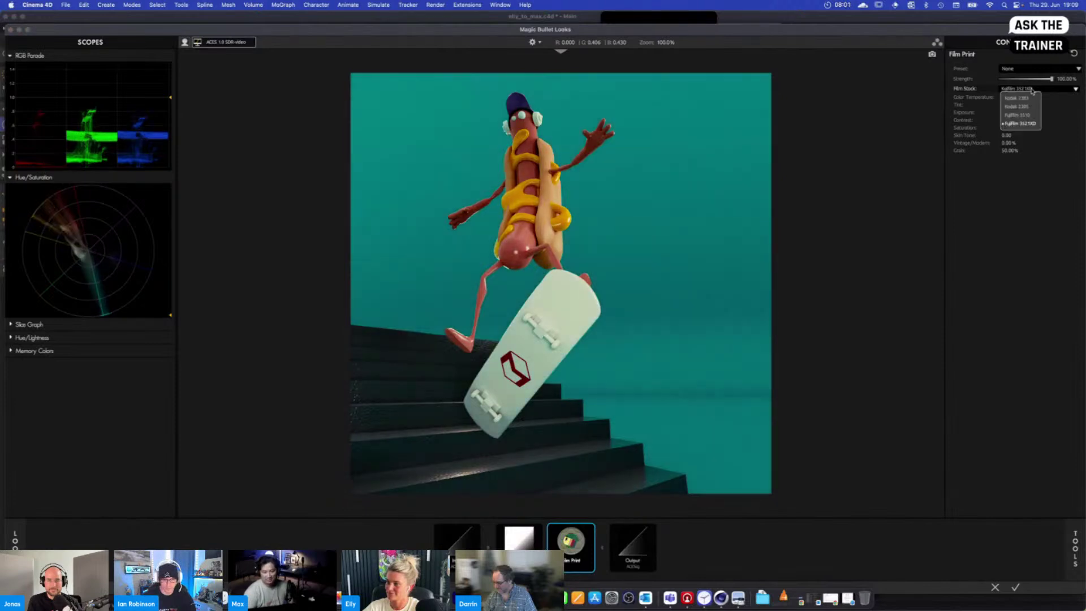
{"action": "left_click", "coordinate": [1018, 97]}
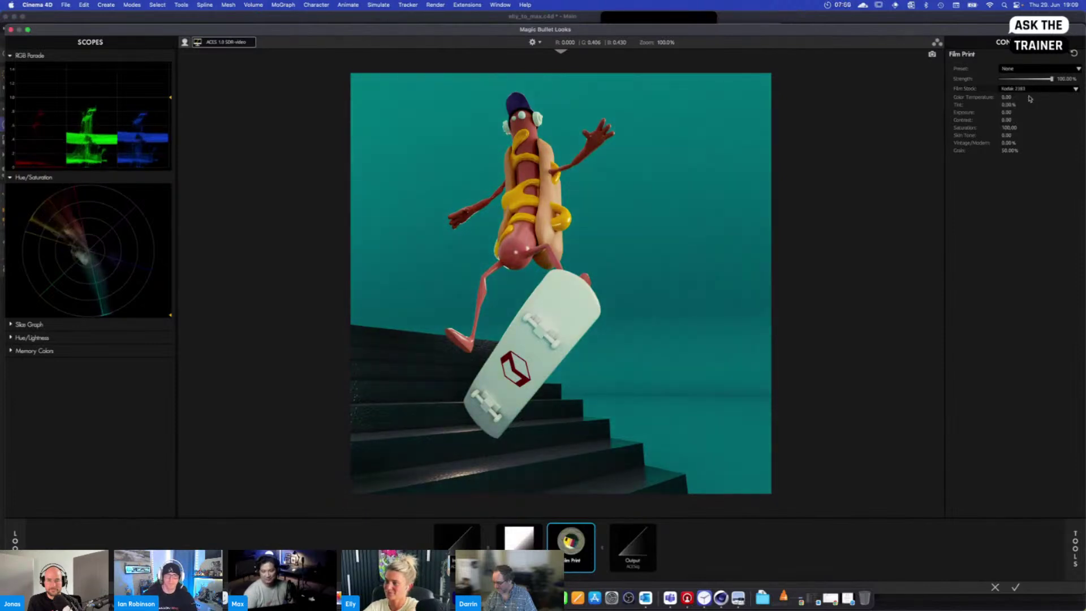
{"action": "left_click", "coordinate": [1033, 90]}
{"action": "left_click", "coordinate": [1018, 124]}
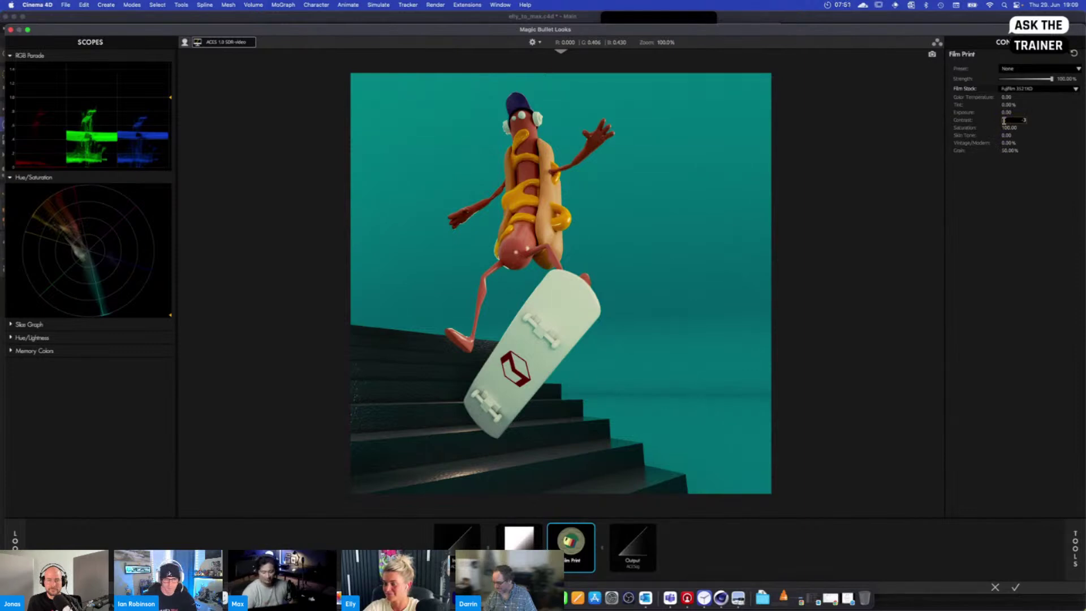
Set the Film Print contrast to -30 and its grain to 0%
{"action": "type", "text": "0"}
{"action": "key", "text": "Return"}
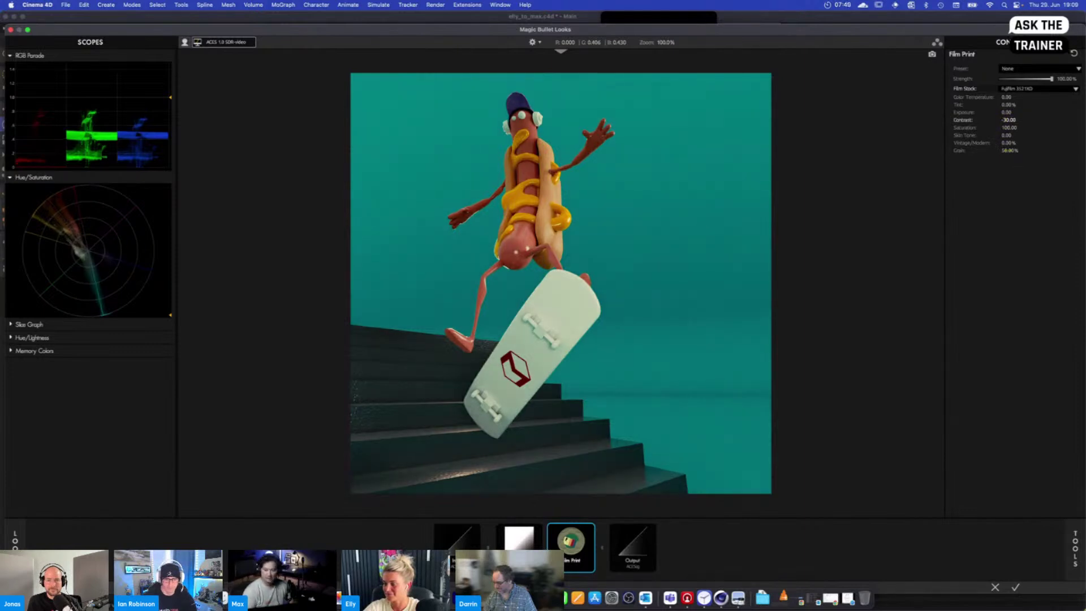
{"action": "type", "text": "0"}
{"action": "key", "text": "Return"}
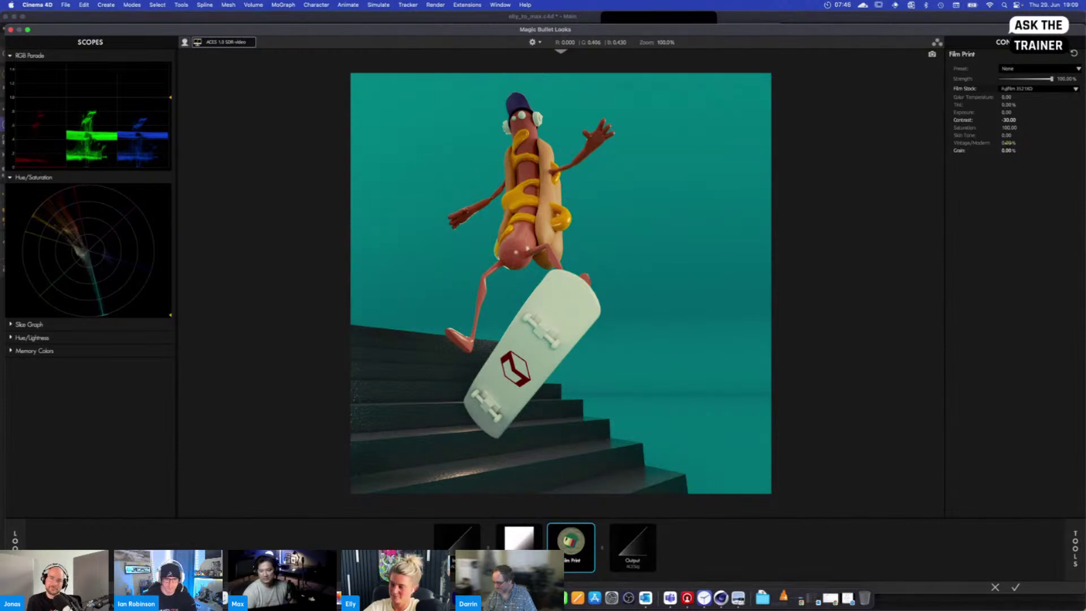
Set the Film Print Vintage/Modern value to +15%
{"action": "mouse_move", "coordinate": [1008, 143]}
{"action": "left_mouse_down"}
{"action": "mouse_move", "coordinate": [1018, 144]}
{"action": "mouse_move", "coordinate": [1008, 144]}
{"action": "left_mouse_up"}
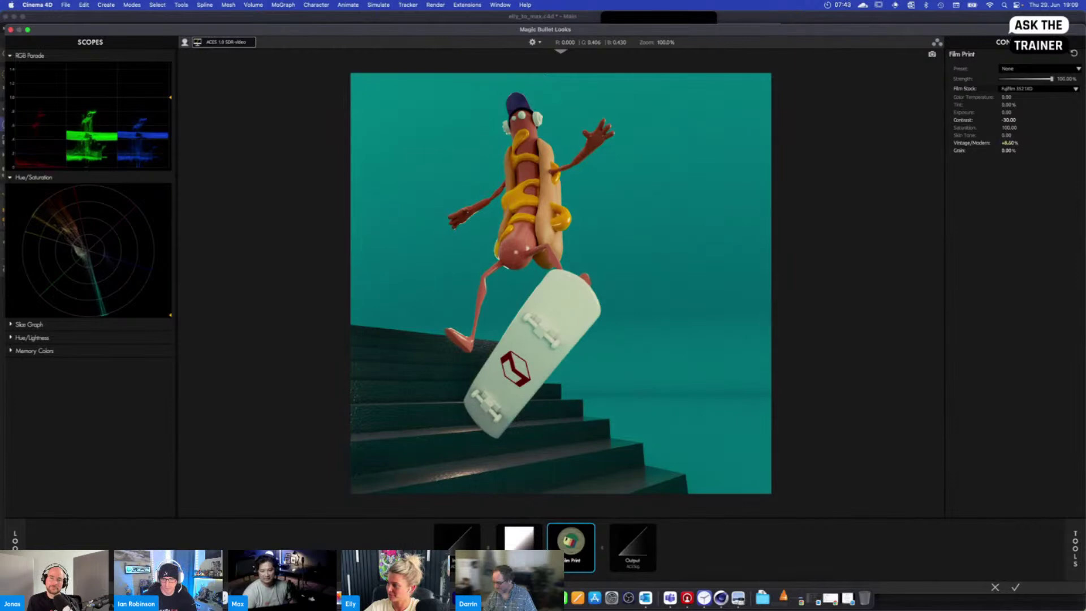
{"action": "left_click", "coordinate": [1006, 143]}
{"action": "type", "text": "15"}
{"action": "key", "text": "Return"}
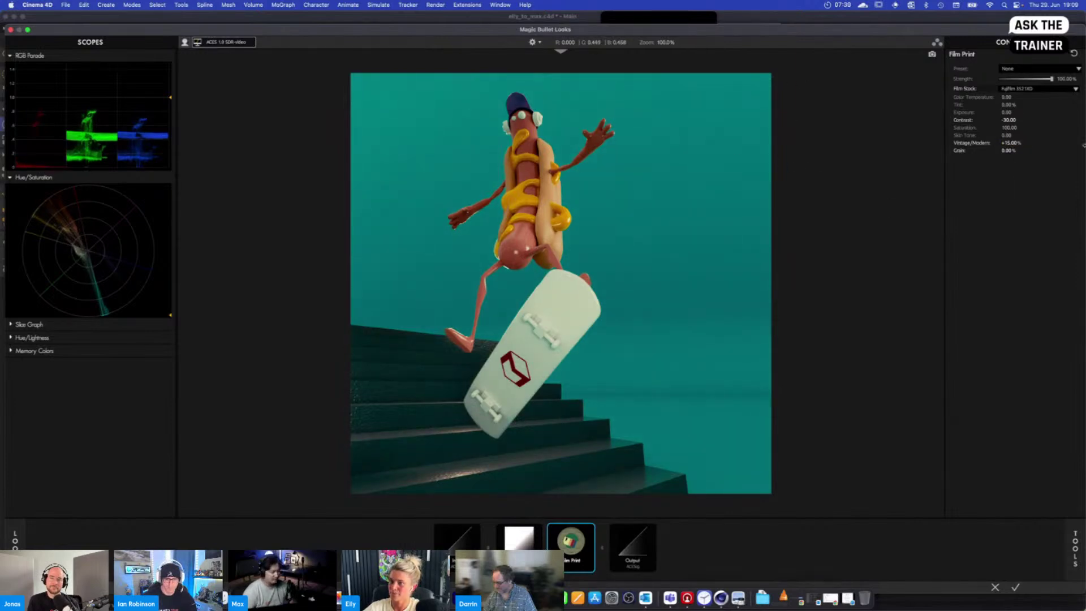
Add a Film Negative tool to the look, between Contrast and Film Print
{"action": "left_click", "coordinate": [1066, 550]}
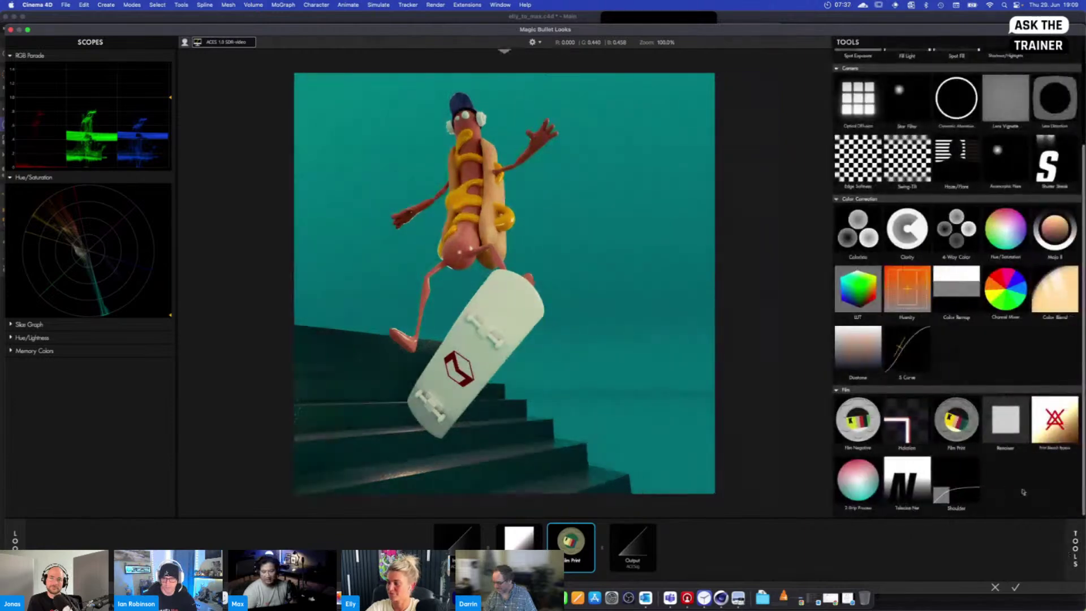
{"action": "left_click", "coordinate": [860, 420]}
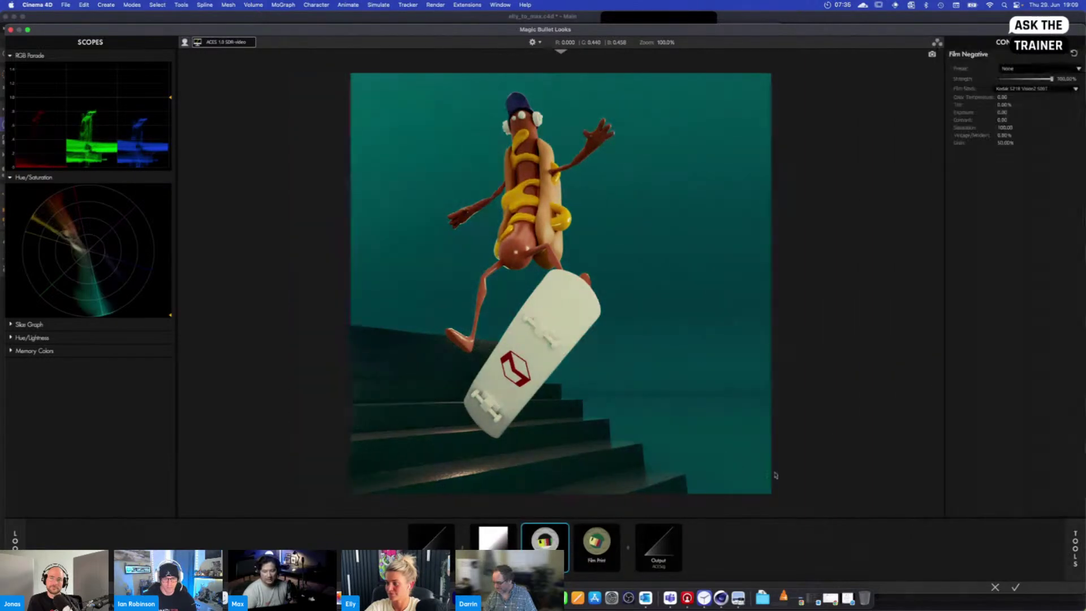
{"action": "mouse_move", "coordinate": [538, 551]}
{"action": "left_mouse_down"}
{"action": "mouse_move", "coordinate": [515, 536]}
{"action": "mouse_move", "coordinate": [534, 542]}
{"action": "left_mouse_up"}
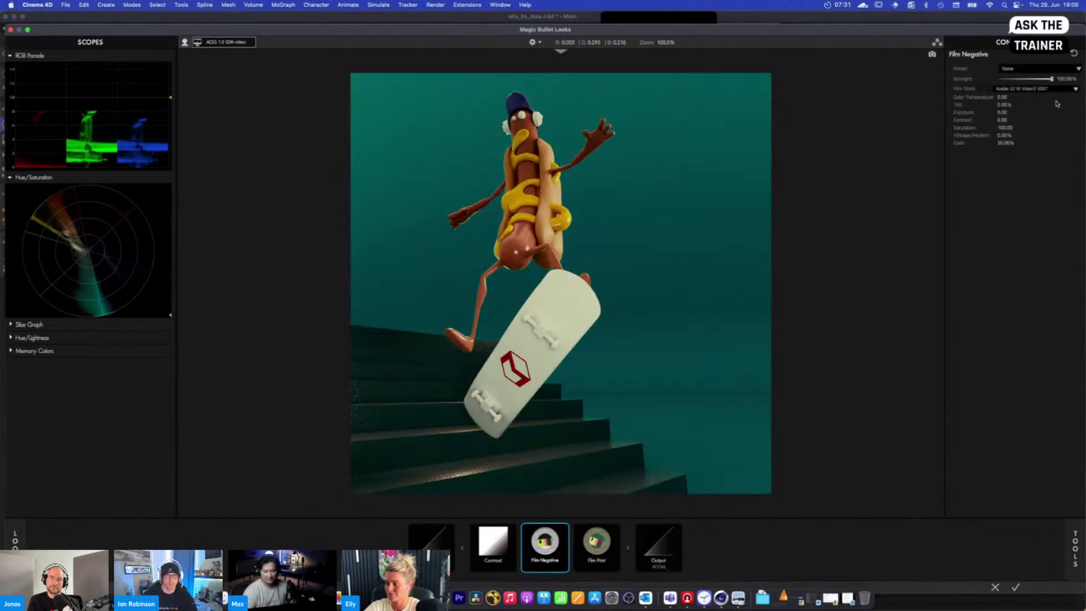
Try the first Photochrome film stock on the Film Negative tool, and reset the tool to its defaults
{"action": "left_click", "coordinate": [1047, 89]}
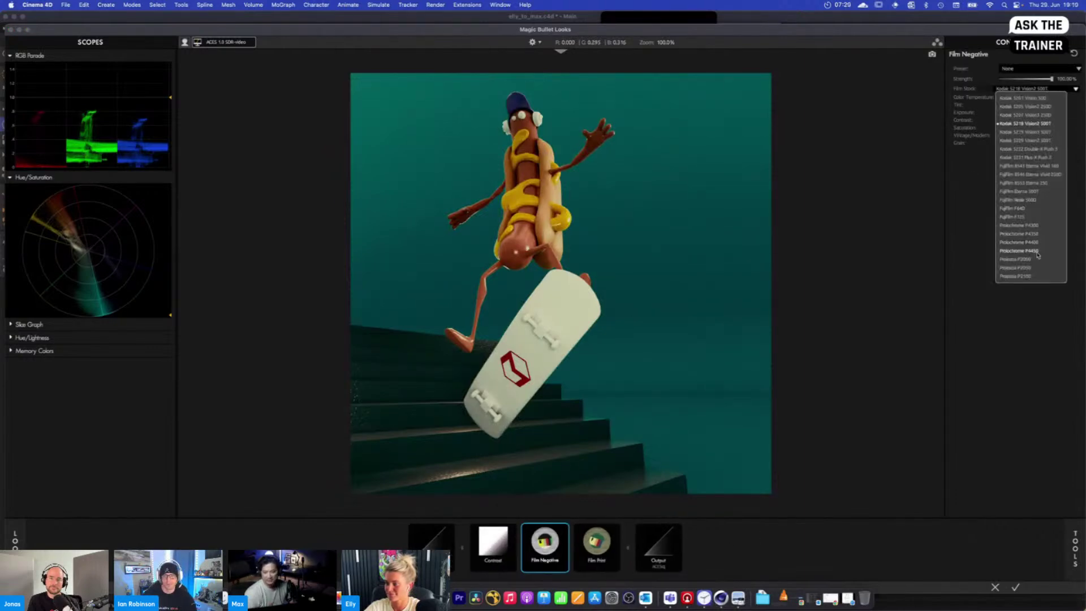
{"action": "left_click", "coordinate": [1035, 226]}
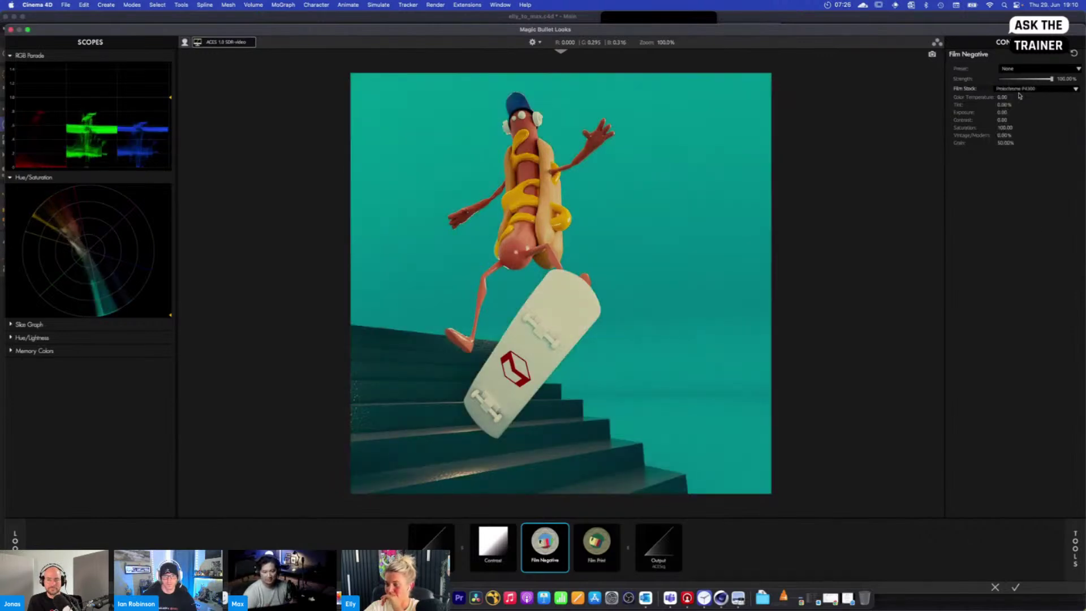
{"action": "left_click", "coordinate": [1074, 54]}
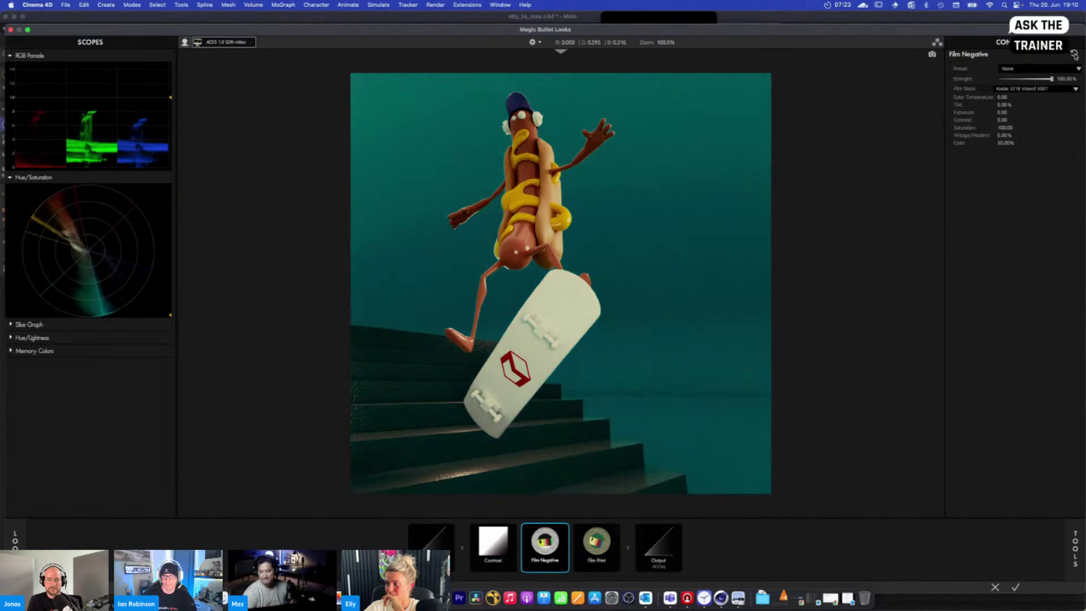
Try the first Photochrome film stock on the Film Negative tool, settle on the second one, and set its grain to 0%
{"action": "left_click", "coordinate": [1038, 90]}
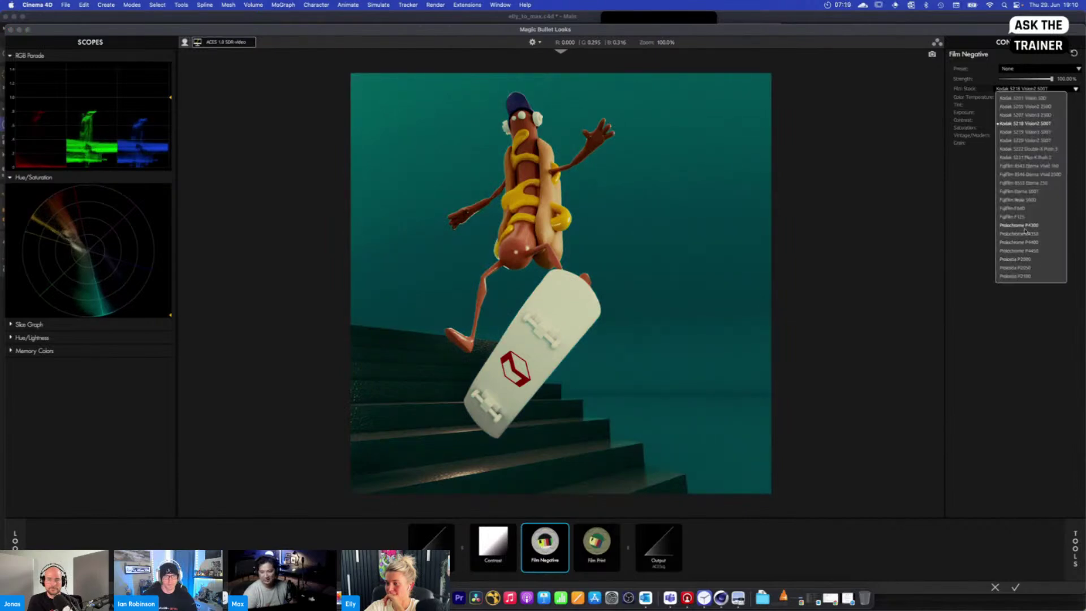
{"action": "left_click", "coordinate": [1026, 226]}
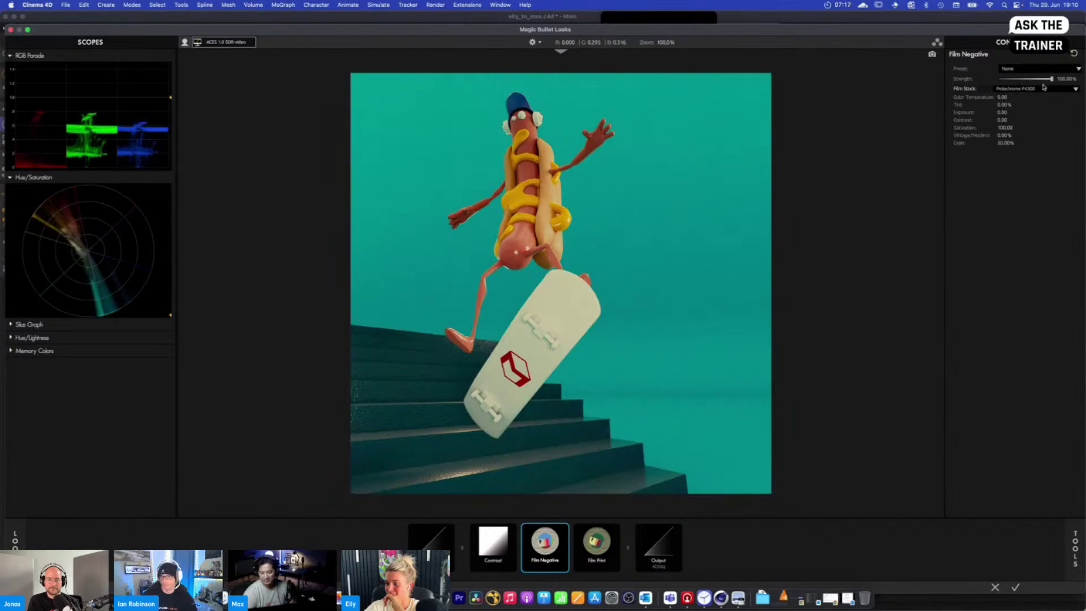
{"action": "left_click", "coordinate": [1041, 93]}
{"action": "left_click", "coordinate": [1020, 236]}
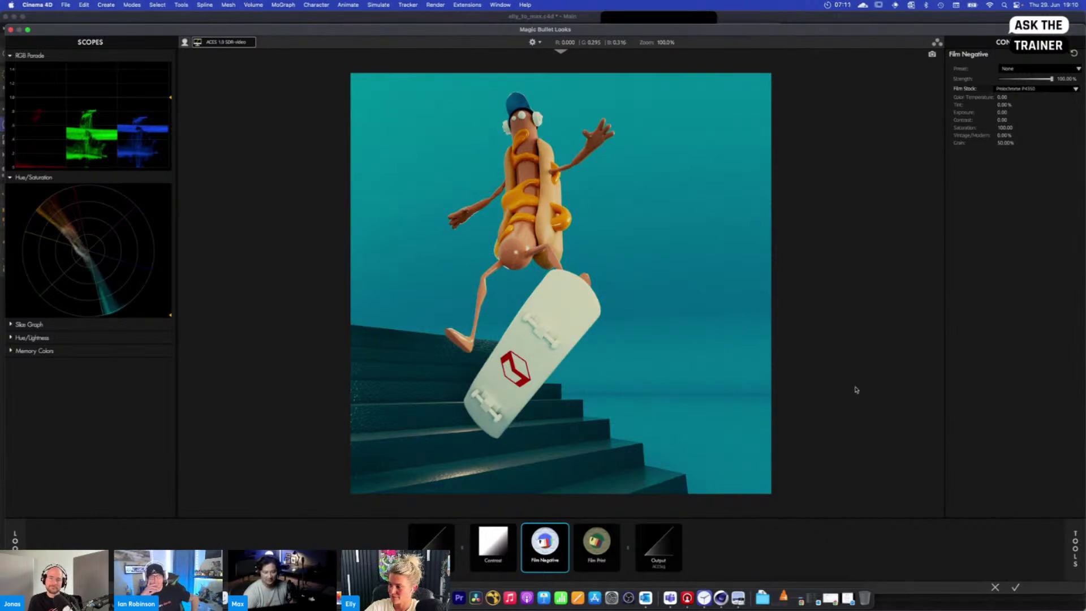
{"action": "left_click_drag", "start_coordinate": [1033, 143], "coordinate": [976, 143]}
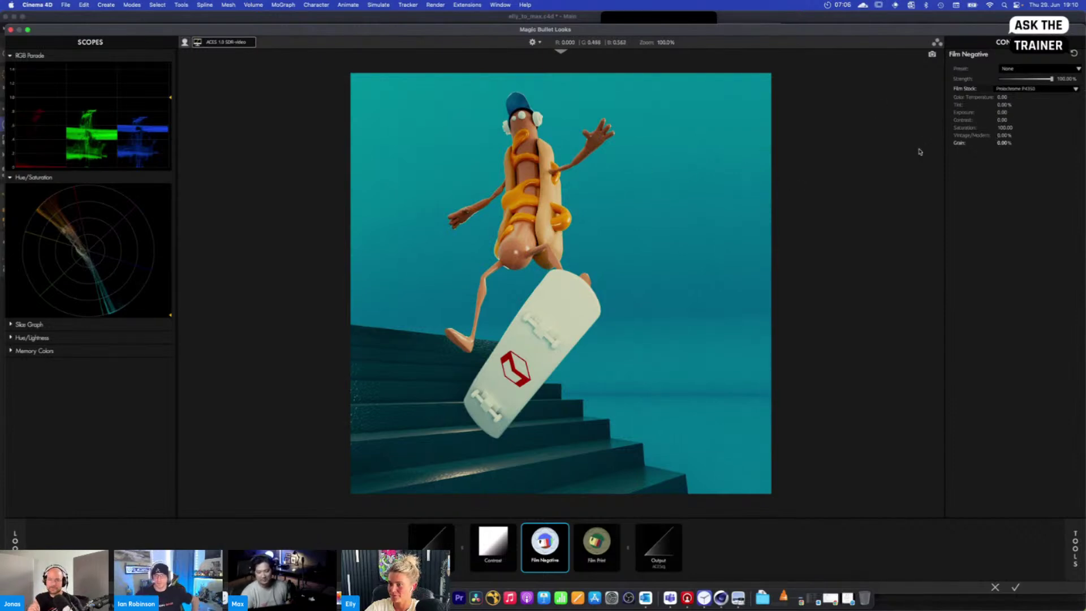
Compare the image with the Film Negative tool off and on, and set its contrast to -25
{"action": "left_click", "coordinate": [565, 529]}
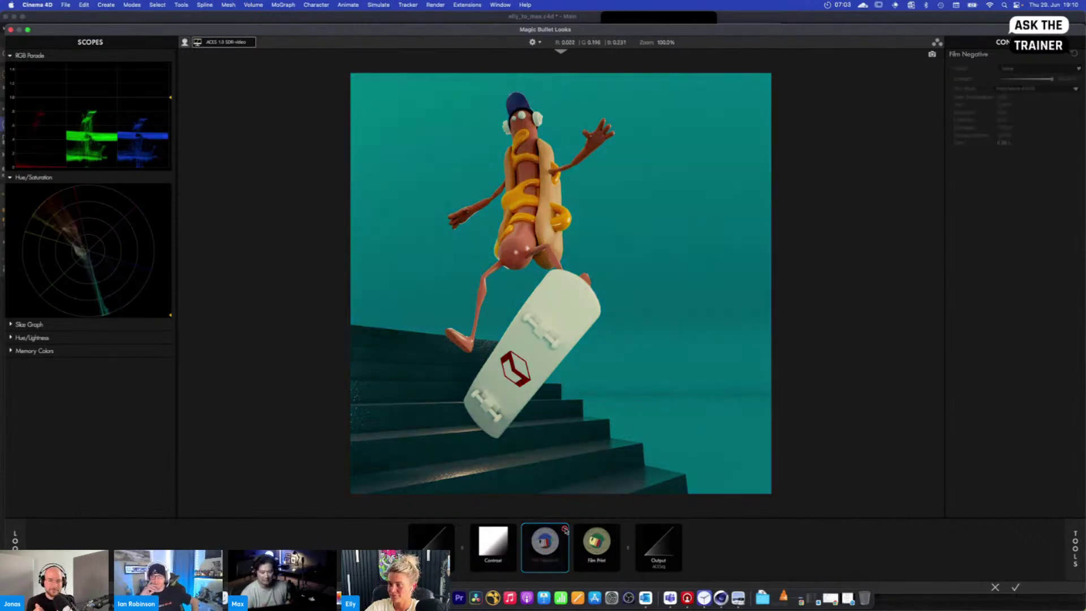
{"action": "left_click", "coordinate": [566, 530]}
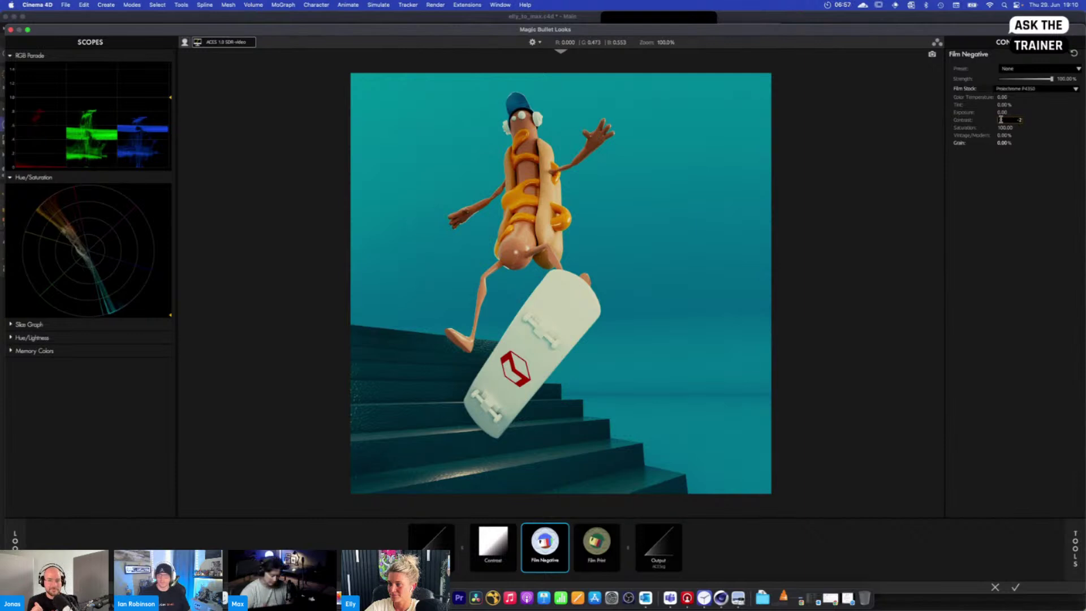
{"action": "key", "text": "Return"}
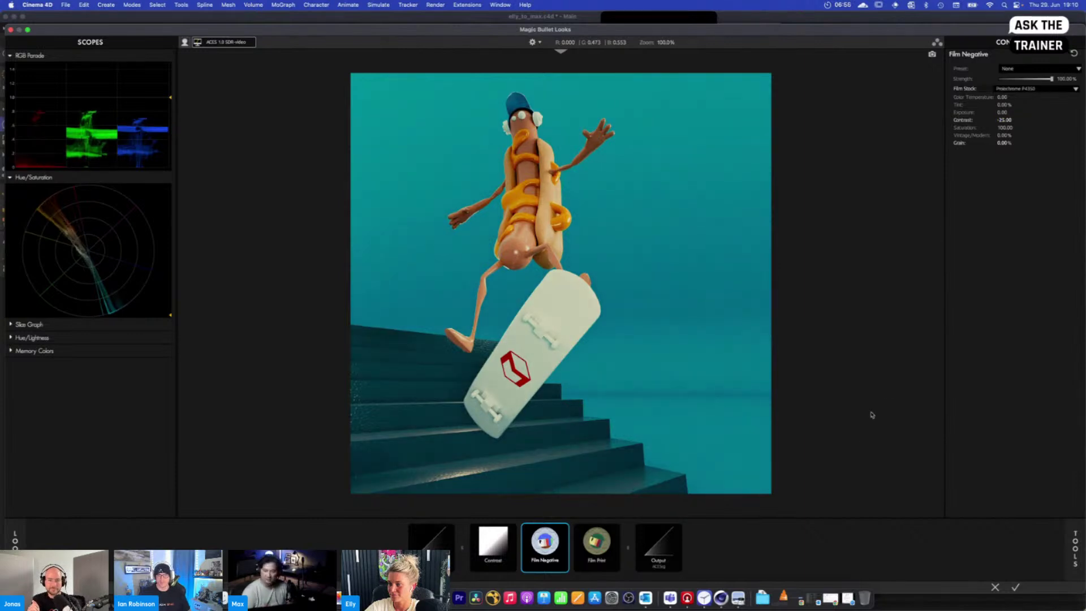
{"action": "left_click", "coordinate": [512, 532]}
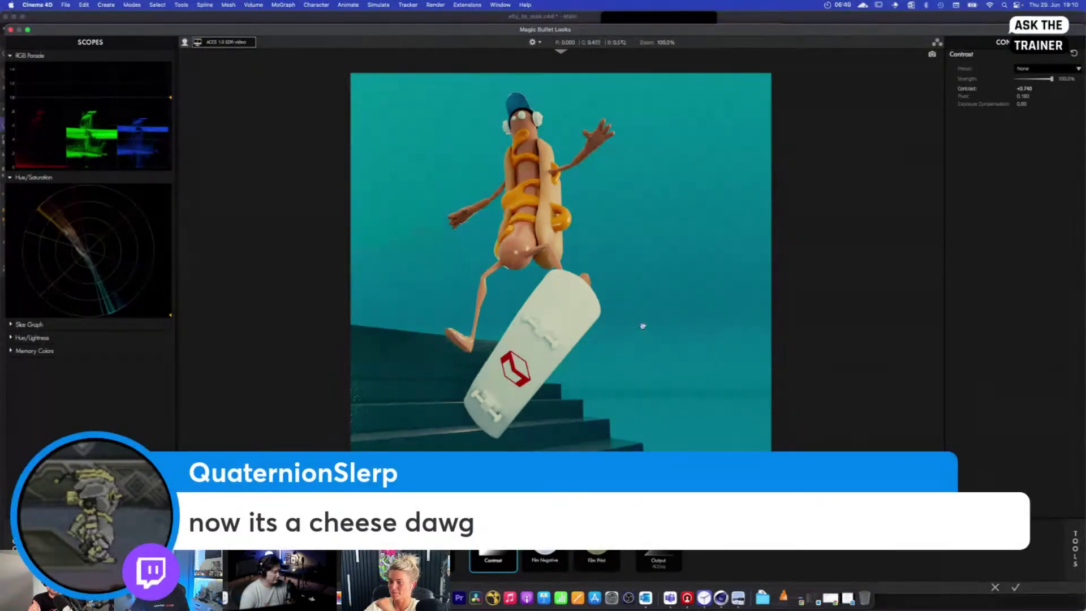
Add a Color Remap tool before Film Print and a Colorista tool between Film Negative and Color Remap
{"action": "left_click", "coordinate": [1076, 569]}
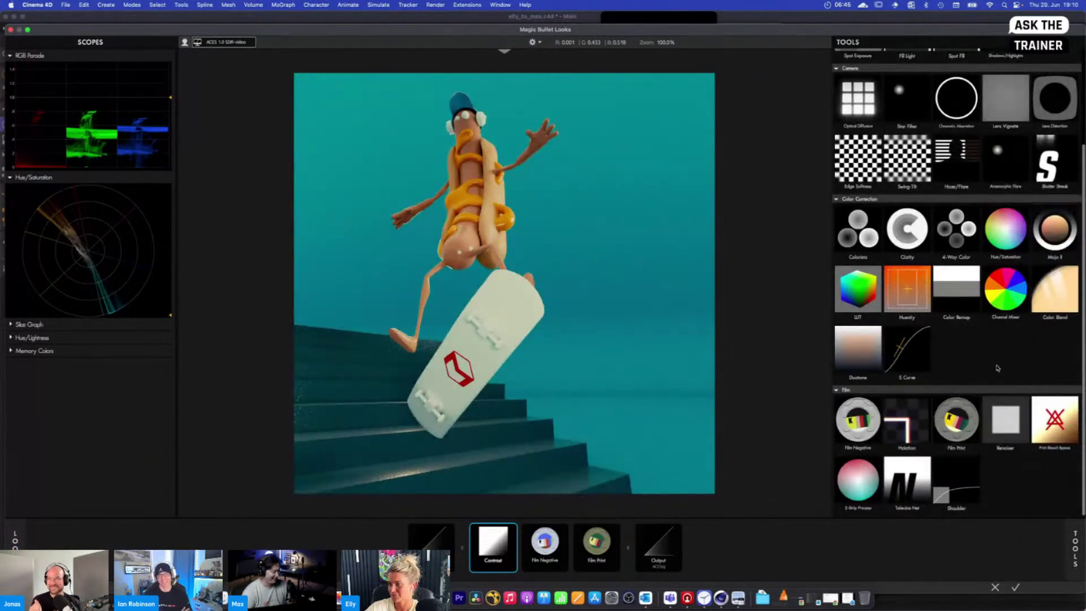
{"action": "left_click_drag", "start_coordinate": [956, 288], "coordinate": [573, 537]}
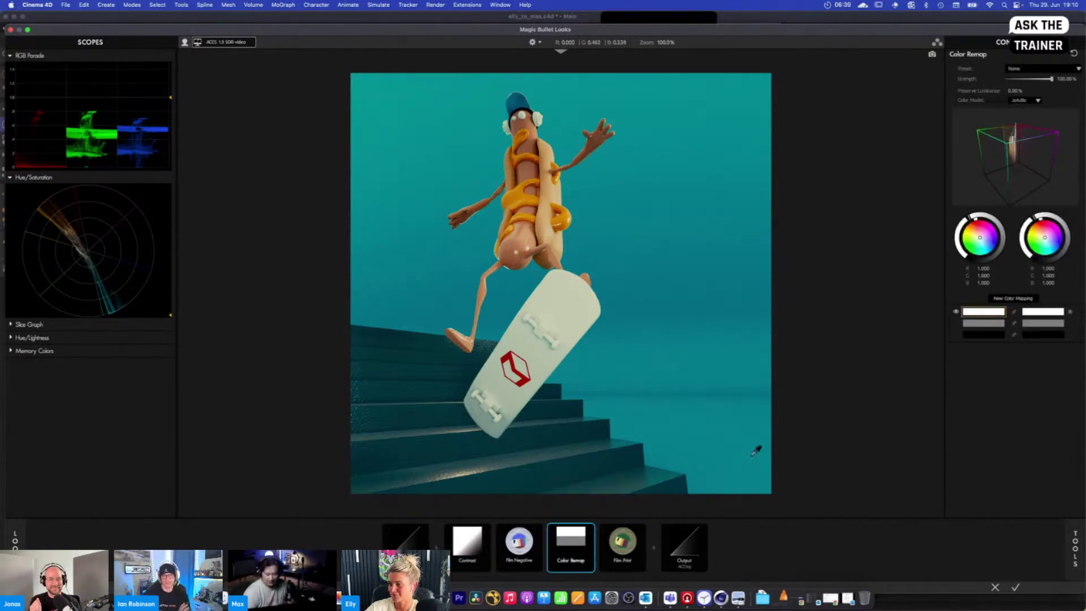
{"action": "mouse_move", "coordinate": [1079, 519]}
{"action": "double_click", "coordinate": [869, 246]}
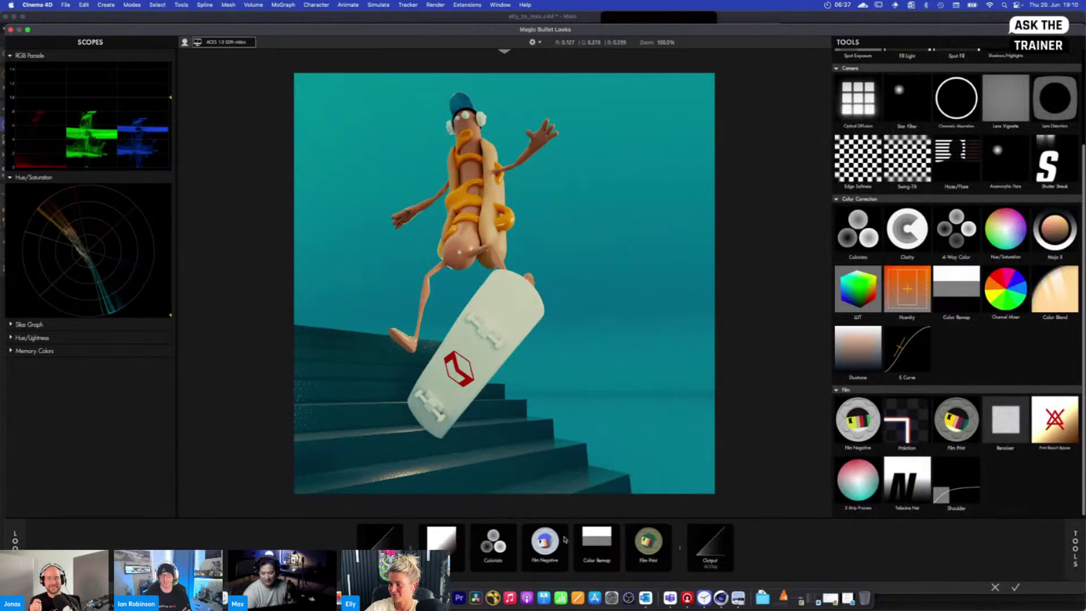
{"action": "left_click_drag", "start_coordinate": [495, 551], "coordinate": [546, 558]}
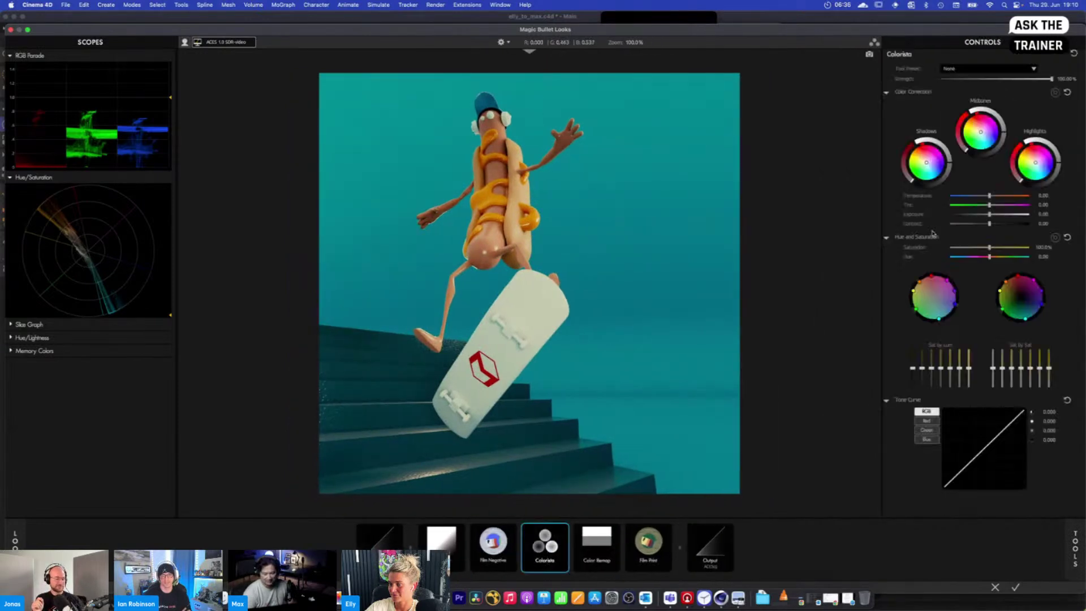
{"action": "left_click_drag", "start_coordinate": [989, 248], "coordinate": [1003, 247]}
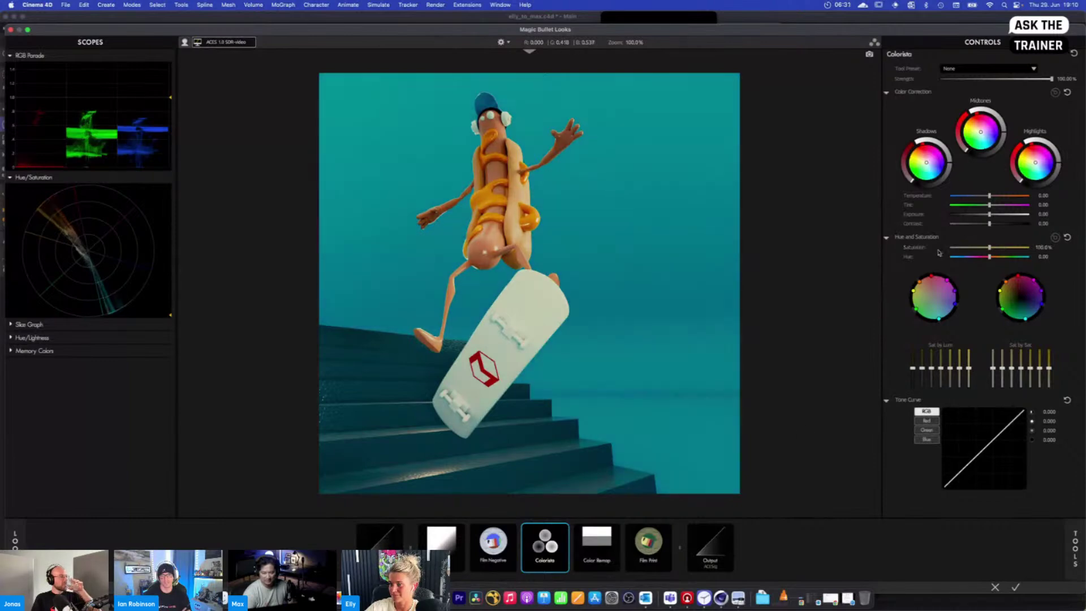
Add four new color mappings to the Color Remap tool
{"action": "left_click", "coordinate": [598, 550]}
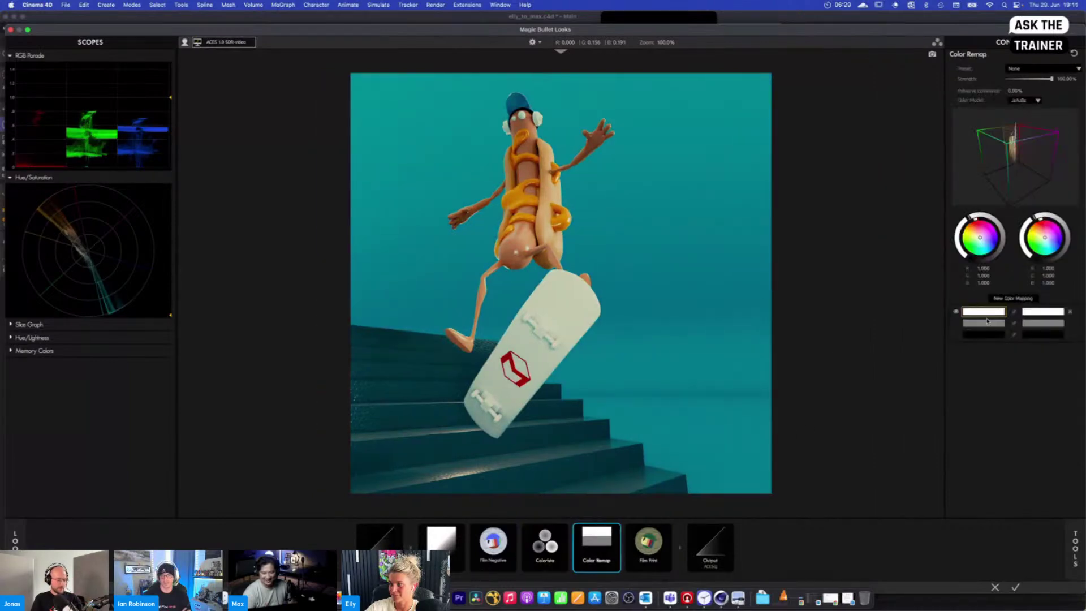
{"action": "left_click", "coordinate": [1013, 299]}
{"action": "left_click", "coordinate": [1013, 300]}
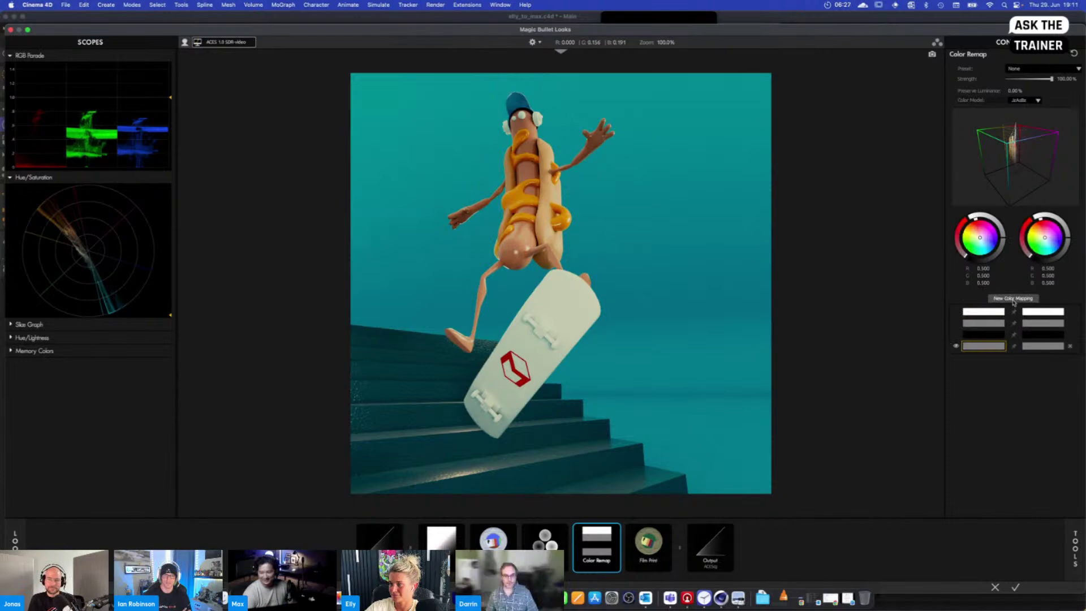
{"action": "left_click", "coordinate": [1013, 301]}
{"action": "left_click", "coordinate": [1013, 301]}
Set the first new mapping to yellow (0.947, 0.933, 0.053) and the second to blue (0.005, 0.163, 0.995), linking source and target
{"action": "left_click", "coordinate": [998, 348]}
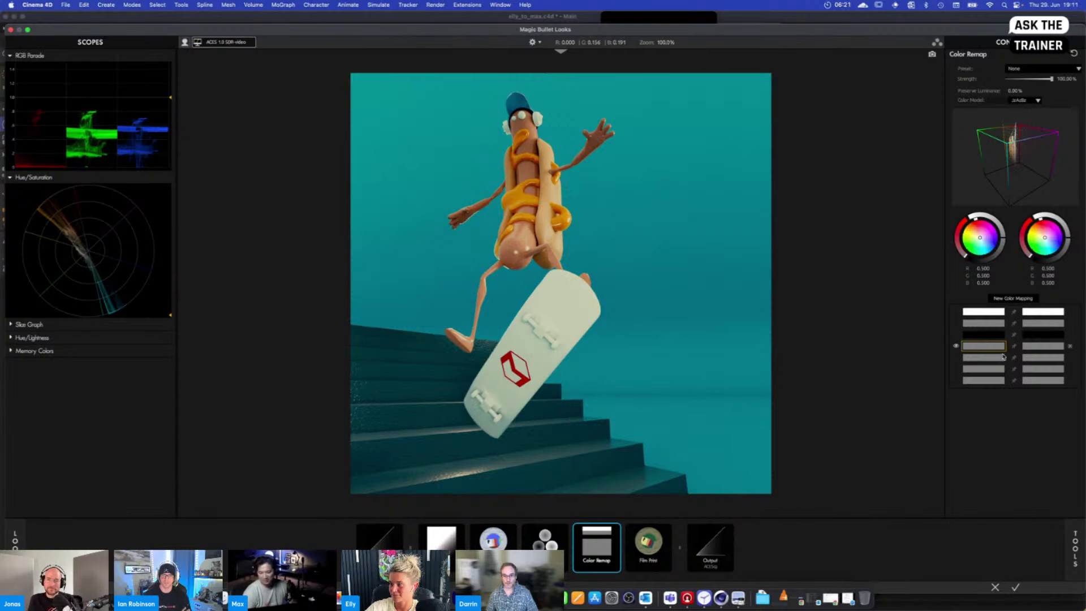
{"action": "left_click", "coordinate": [964, 232]}
{"action": "left_click", "coordinate": [1048, 344]}
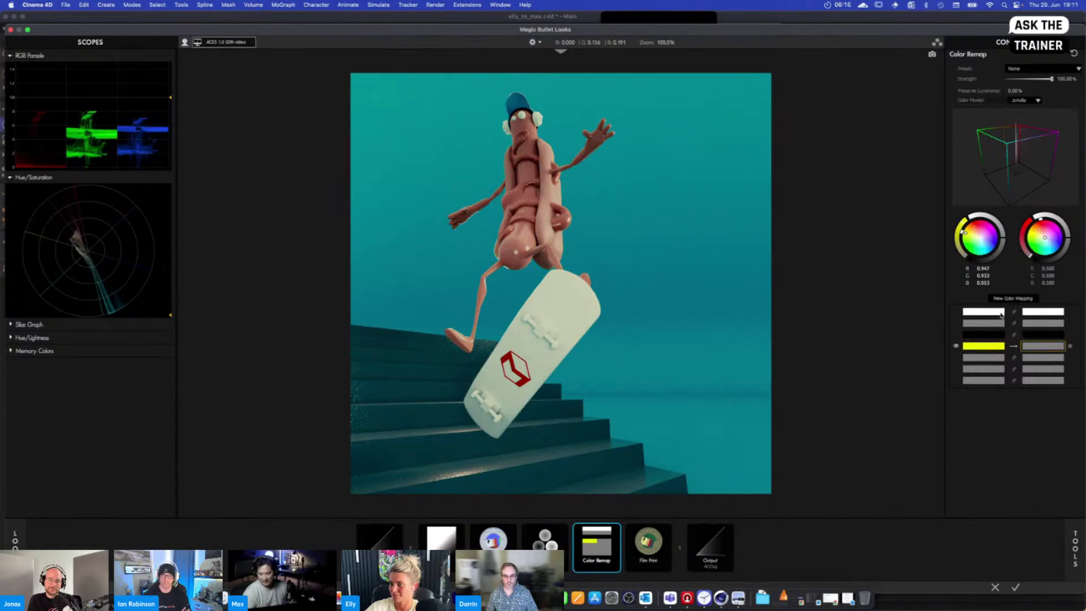
{"action": "left_click", "coordinate": [1014, 347]}
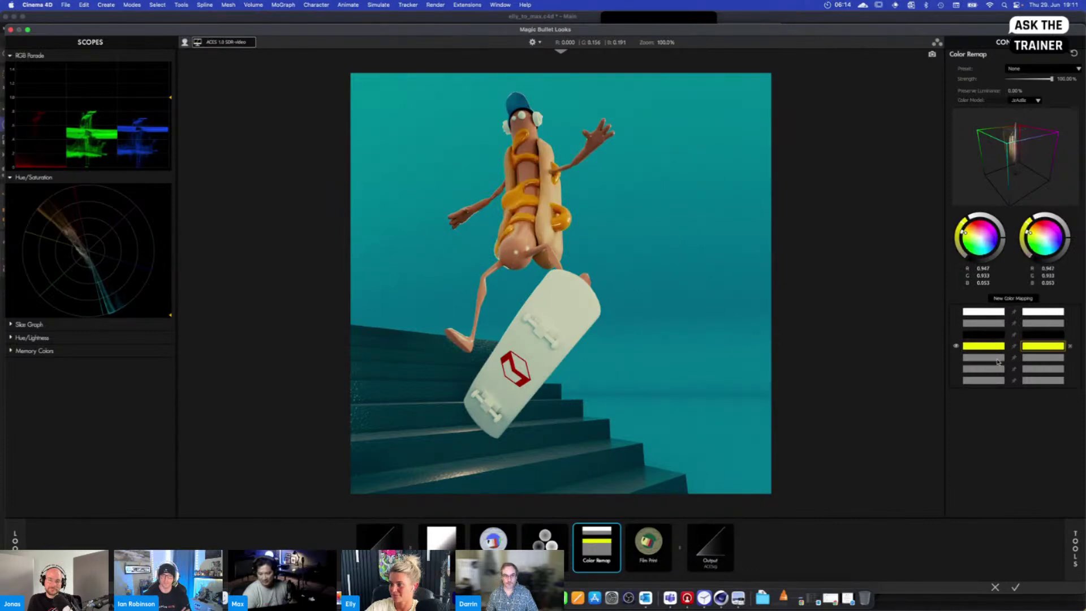
{"action": "left_click", "coordinate": [997, 247]}
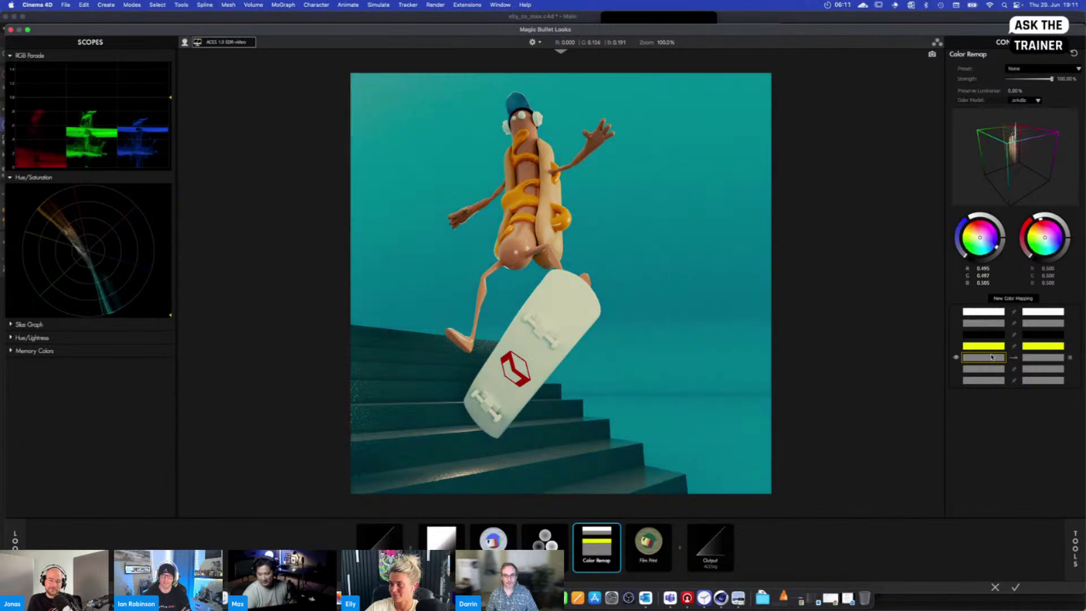
{"action": "left_click", "coordinate": [996, 245]}
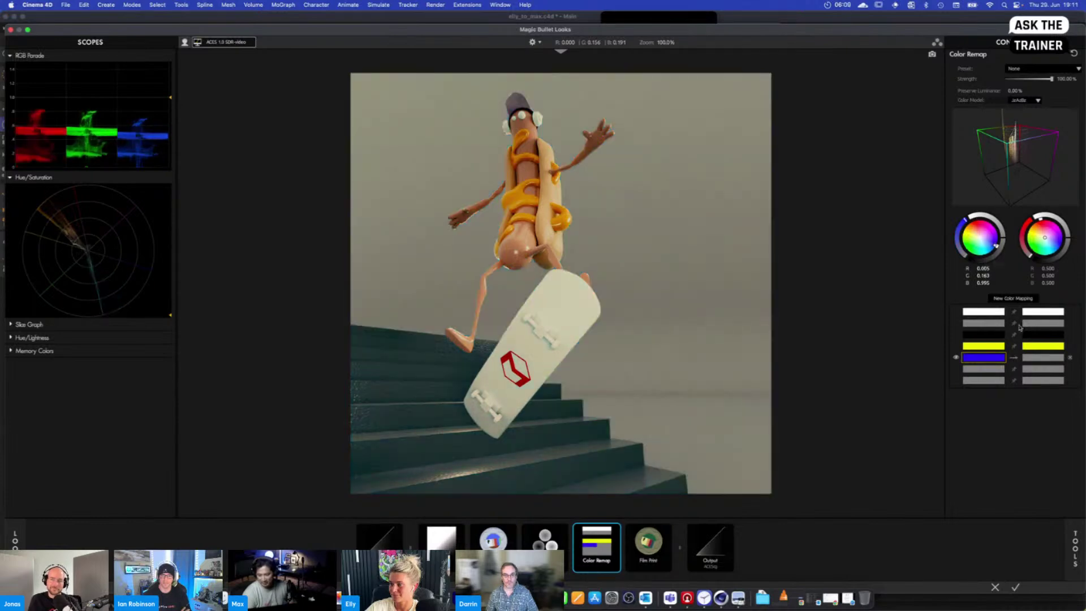
{"action": "left_click", "coordinate": [1014, 358]}
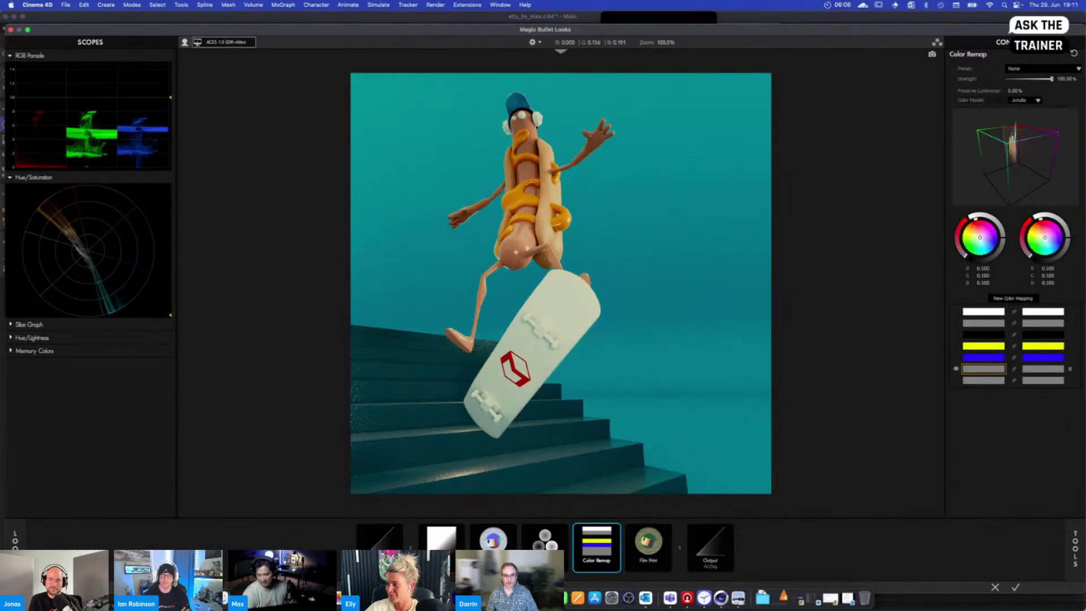
Set the third new mapping to magenta (0.994, 0.005, 0.995) and the fourth to green (0.005, 0.995, 0.139), linking source and target
{"action": "left_click", "coordinate": [992, 228]}
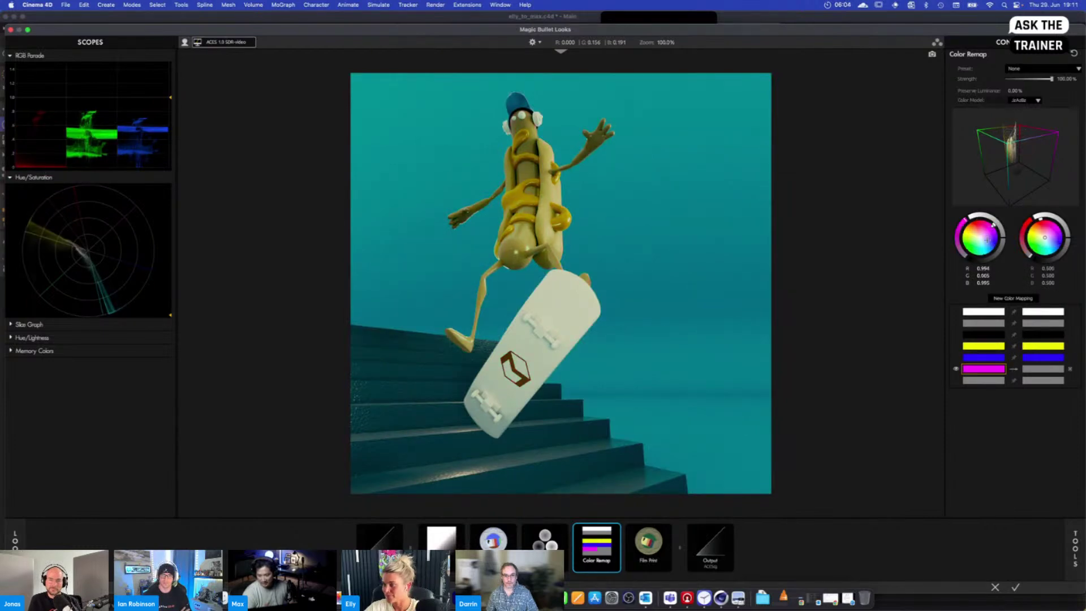
{"action": "left_click", "coordinate": [1014, 369]}
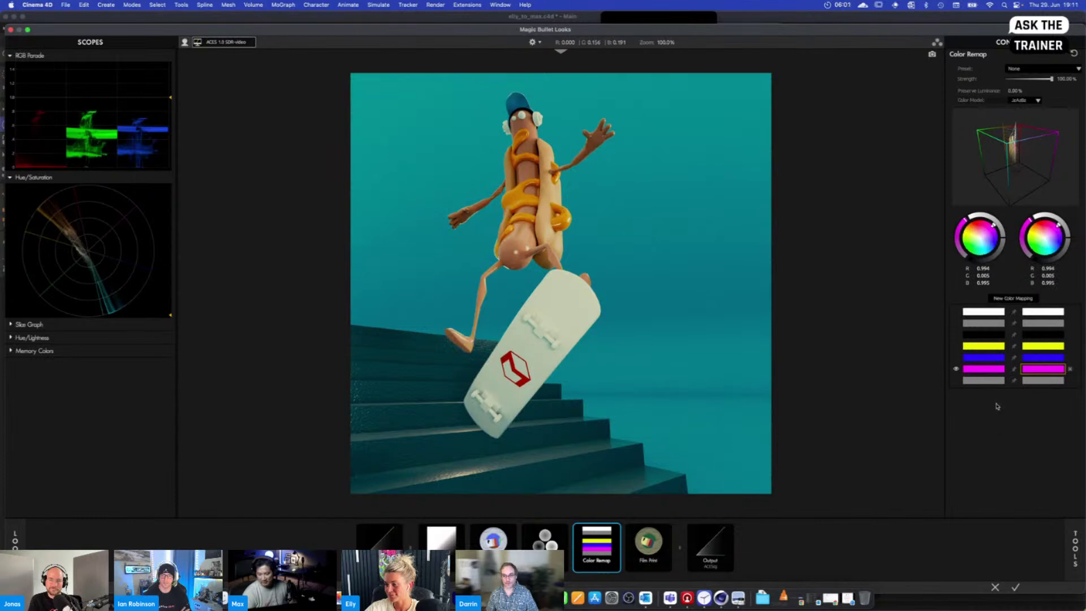
{"action": "left_click", "coordinate": [993, 381]}
{"action": "left_click", "coordinate": [968, 252]}
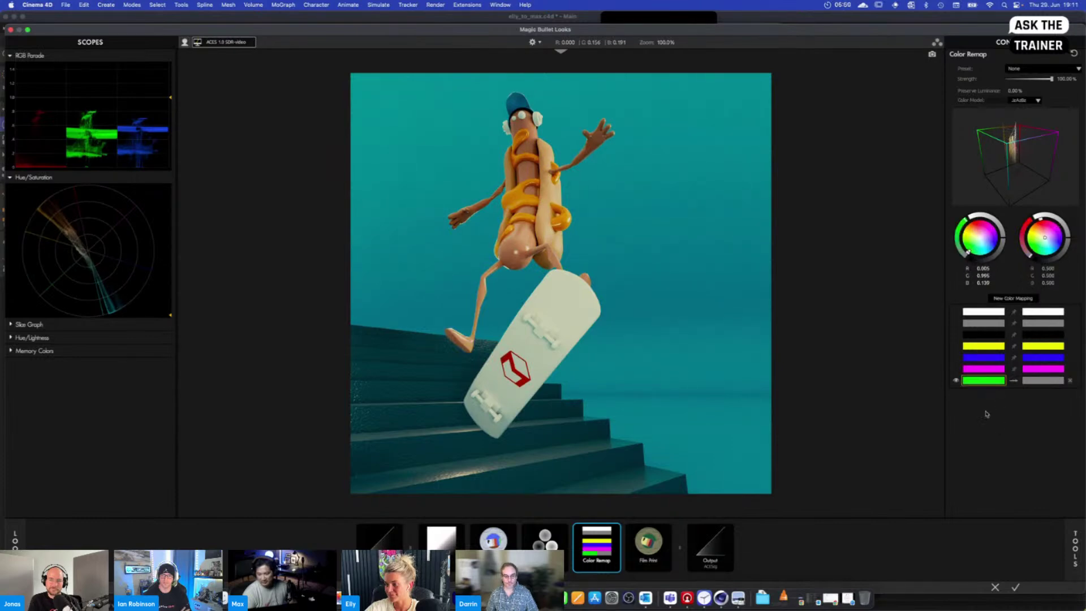
{"action": "left_click", "coordinate": [1013, 381]}
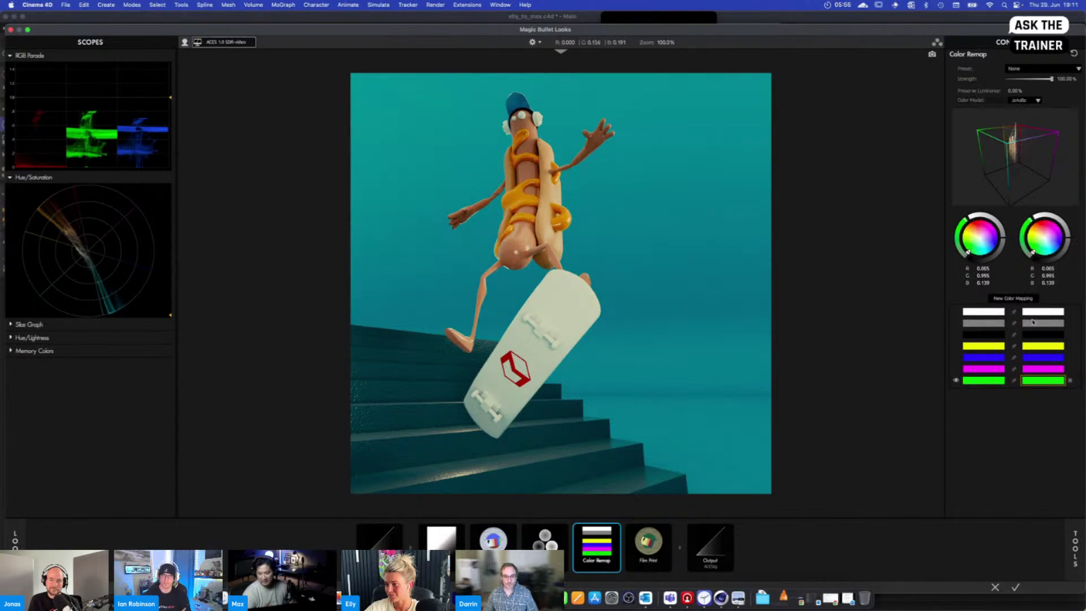
Delete the gray and white mappings from the Color Remap tool
{"action": "left_click", "coordinate": [993, 326]}
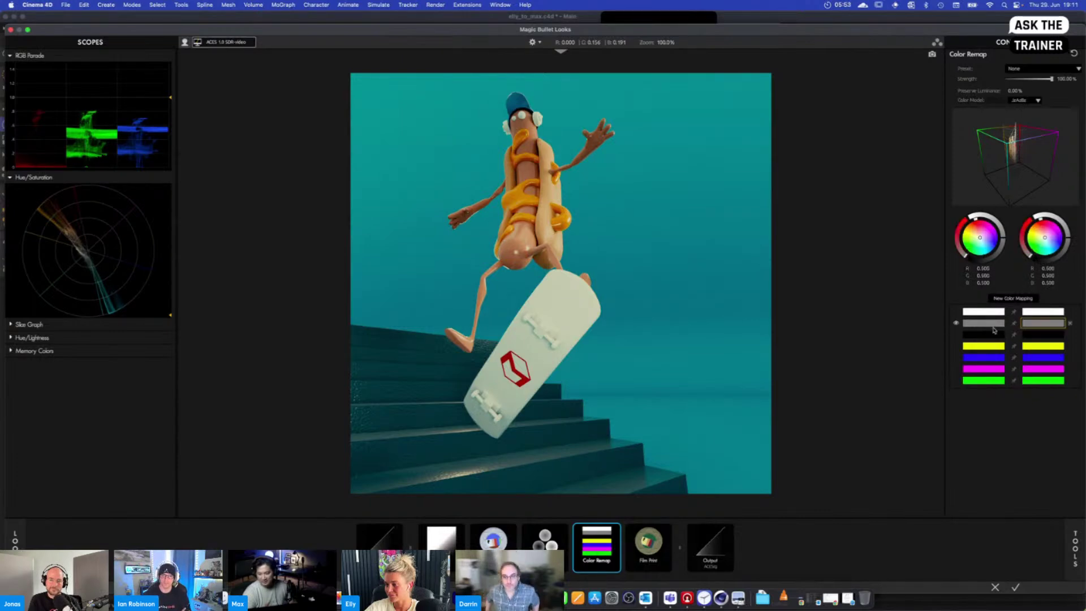
{"action": "left_click", "coordinate": [1070, 324]}
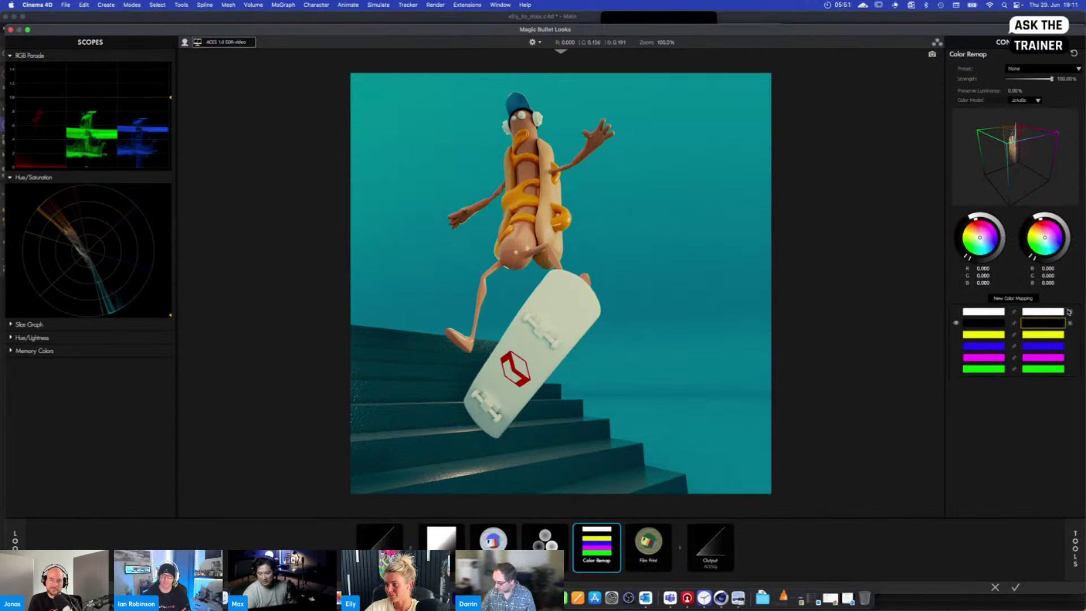
{"action": "left_click", "coordinate": [1051, 314]}
{"action": "left_click", "coordinate": [1070, 311]}
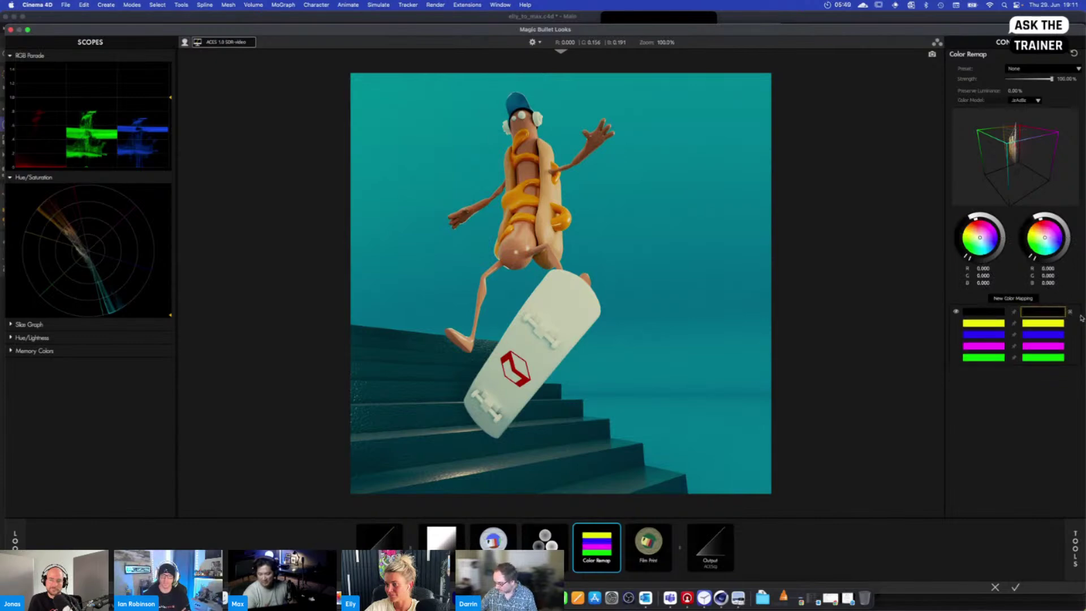
Darken the yellow mapping's source color slightly and shift the blue mapping's source to a softer, less saturated blue
{"action": "left_click", "coordinate": [984, 324]}
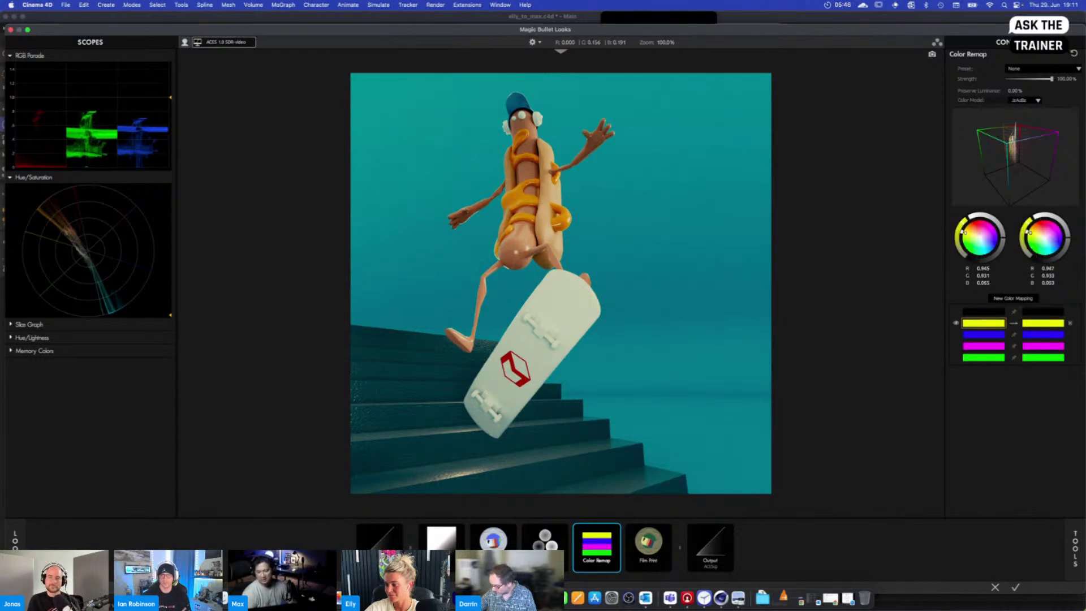
{"action": "left_click_drag", "start_coordinate": [964, 233], "coordinate": [964, 229]}
{"action": "left_click", "coordinate": [983, 335]}
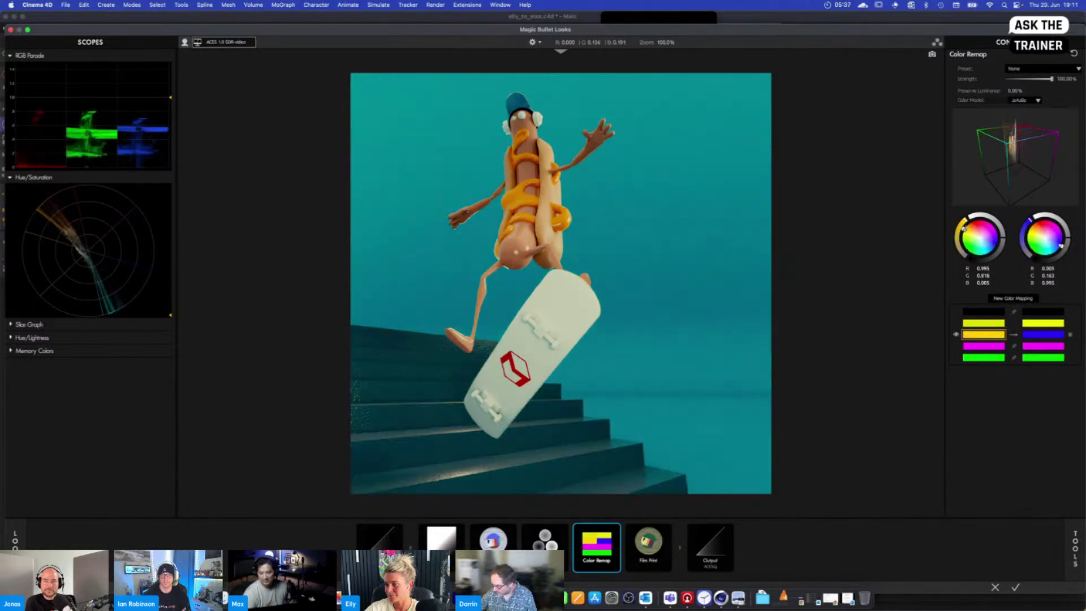
{"action": "left_click", "coordinate": [995, 247]}
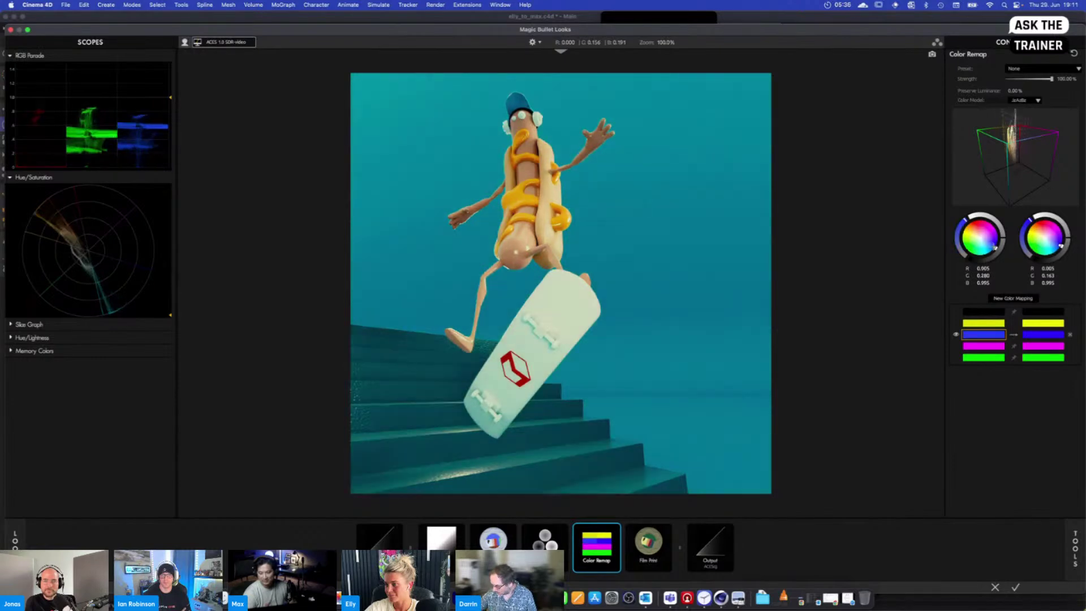
{"action": "left_click_drag", "start_coordinate": [966, 220], "coordinate": [960, 225]}
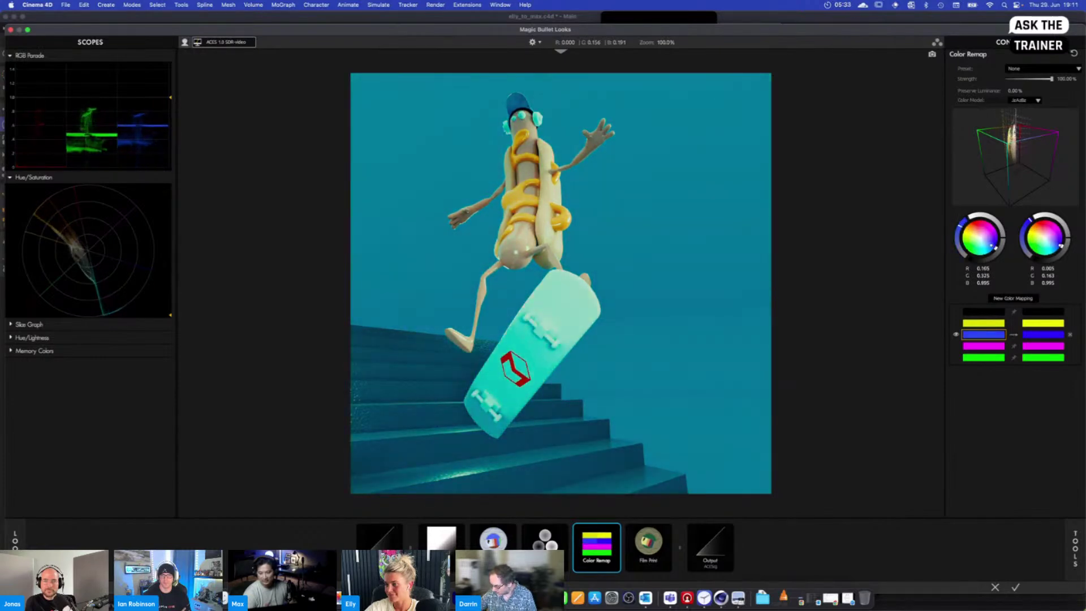
Shift the Color Remap source colors of the magenta mapping to (0.870, 0.129, 0.871) and the green mapping to (0.097, 0.903, 0.206)
{"action": "left_click", "coordinate": [983, 346]}
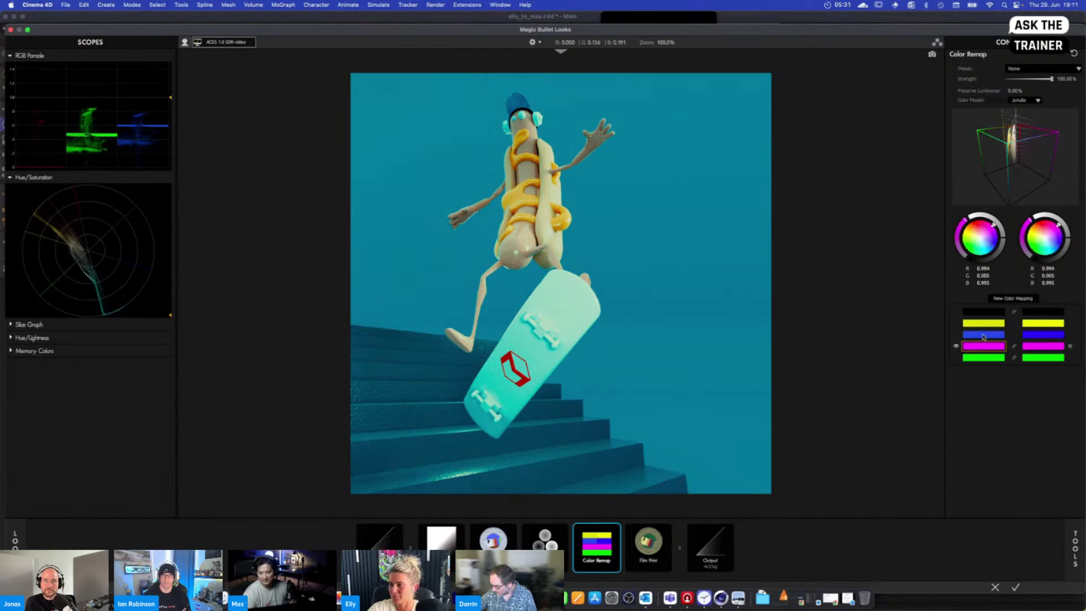
{"action": "left_click_drag", "start_coordinate": [965, 220], "coordinate": [958, 229]}
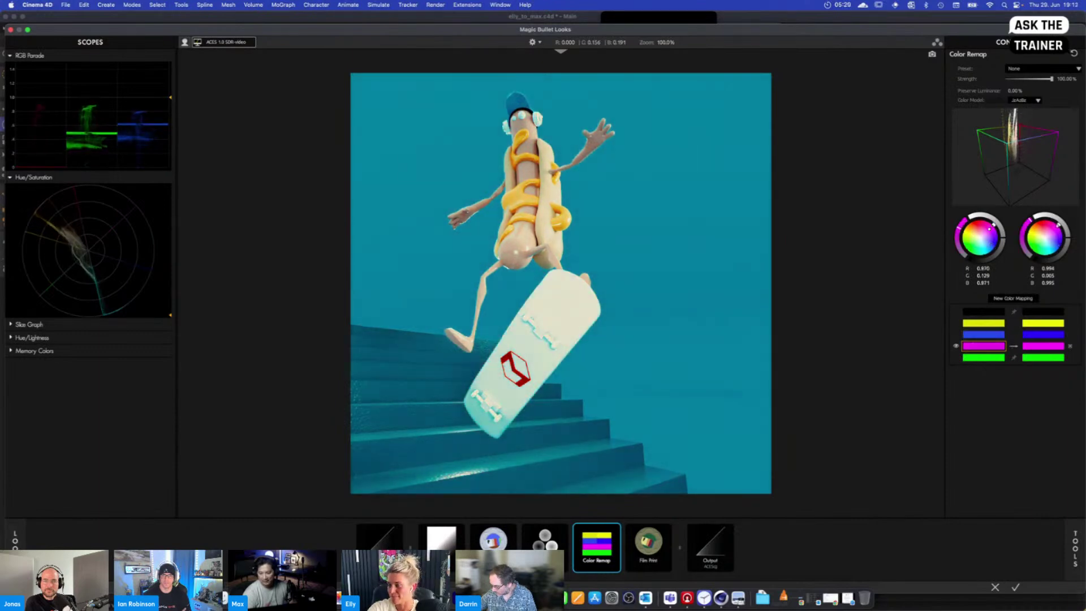
{"action": "left_click", "coordinate": [991, 355]}
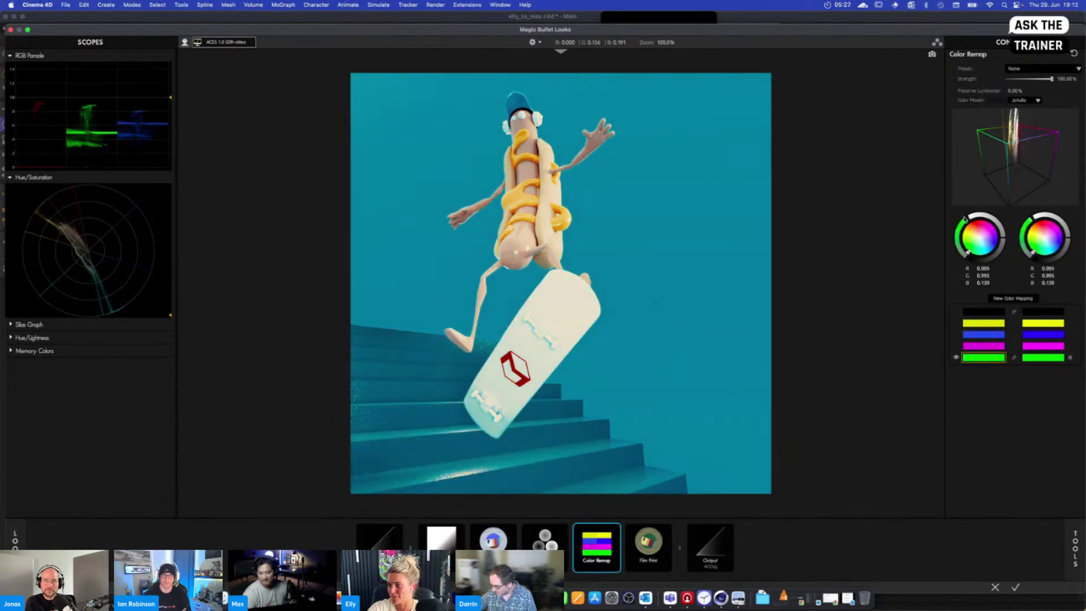
{"action": "left_click_drag", "start_coordinate": [965, 220], "coordinate": [959, 226]}
Set the Color Remap strength to 25% and compare the image with the tool disabled and enabled
{"action": "left_click", "coordinate": [1072, 79]}
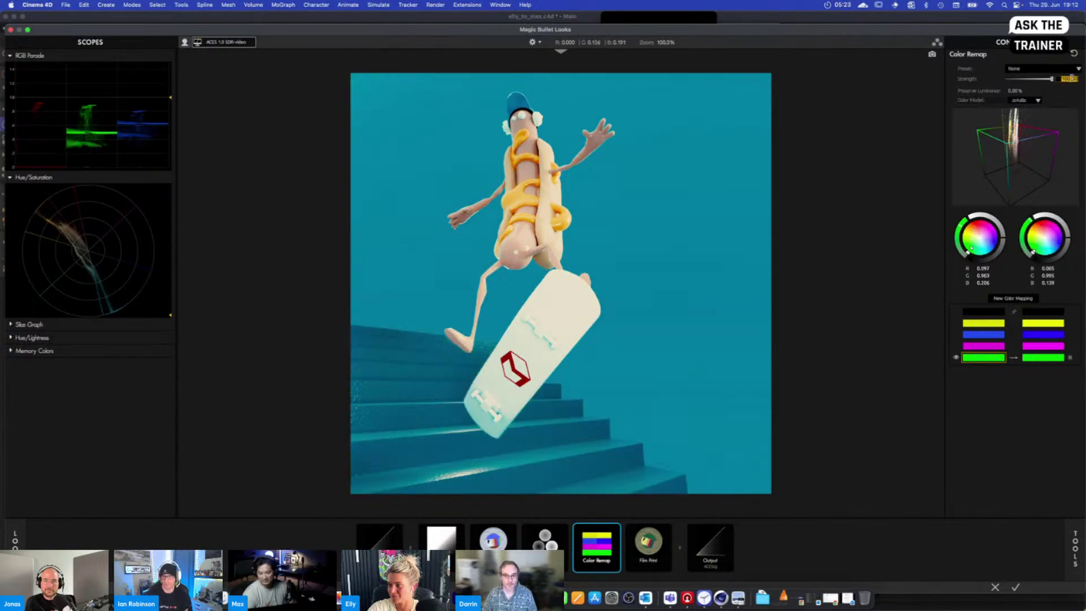
{"action": "type", "text": "25"}
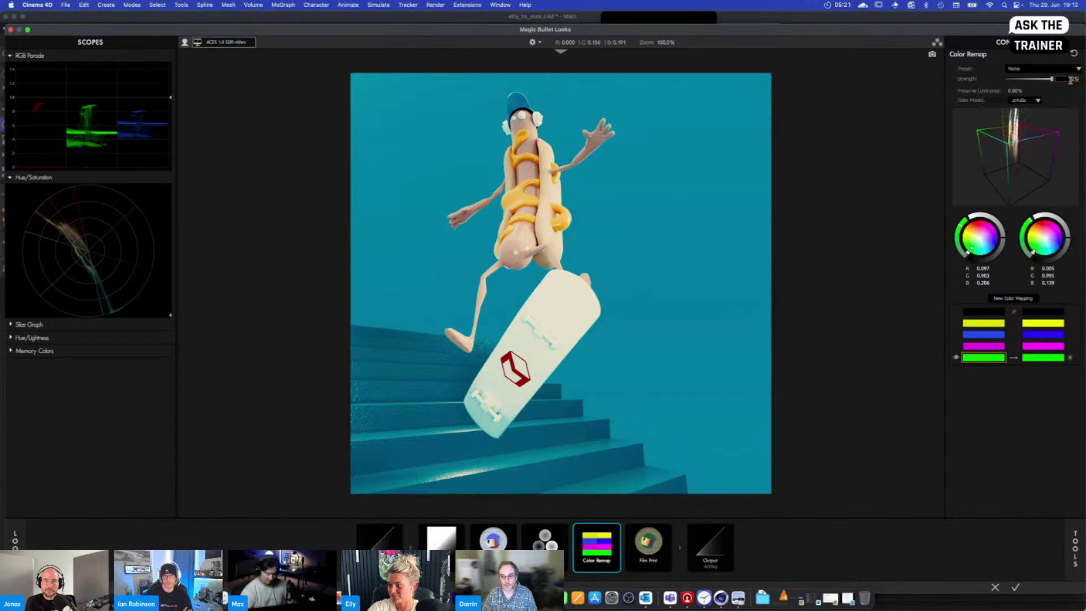
{"action": "key", "text": "Return"}
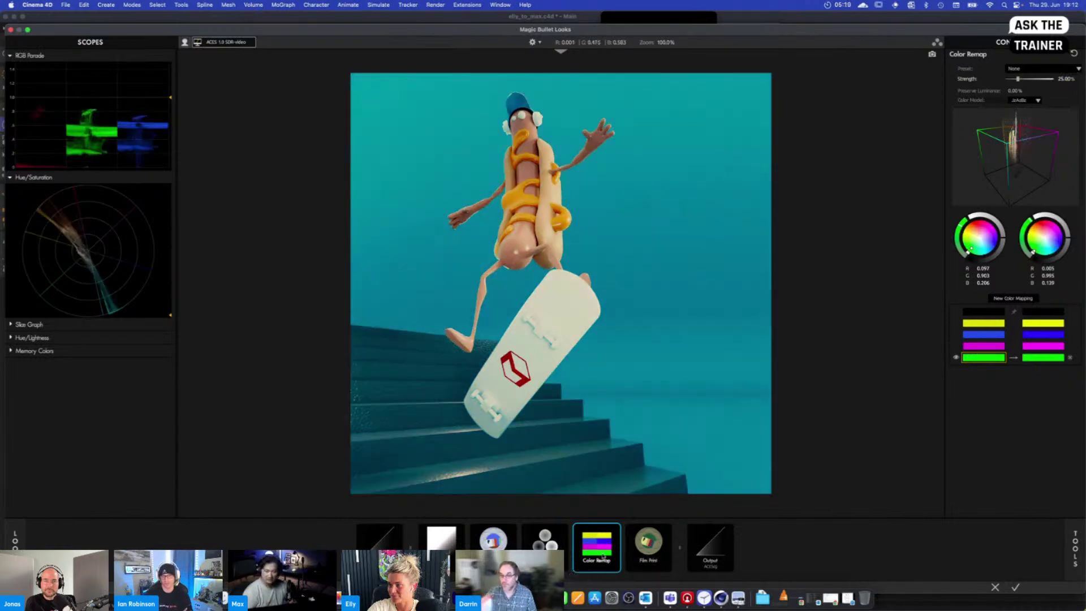
{"action": "left_click", "coordinate": [618, 531]}
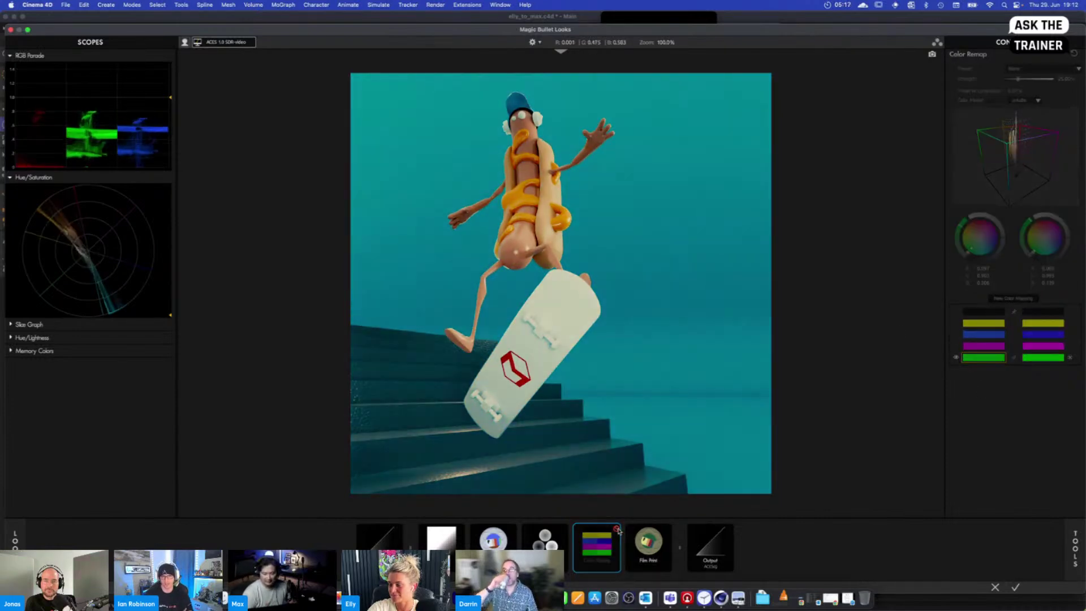
{"action": "left_click", "coordinate": [619, 530]}
{"action": "left_click", "coordinate": [619, 531]}
{"action": "left_click", "coordinate": [618, 530]}
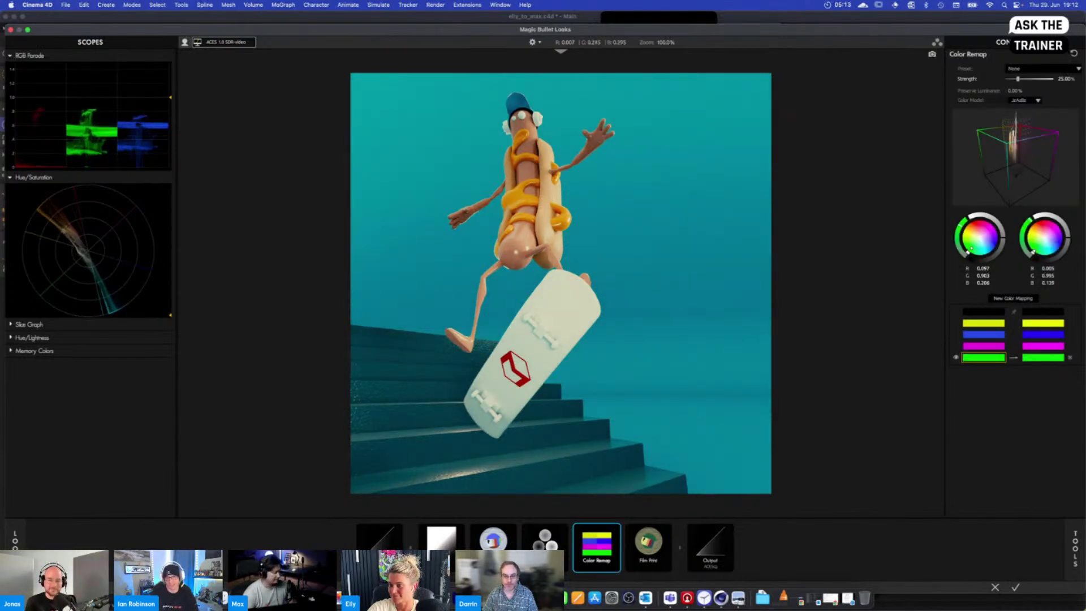
Move Colorista after Color Remap in the tool chain and darken the red, green and blue points on its lightness wheel
{"action": "left_click", "coordinate": [548, 546]}
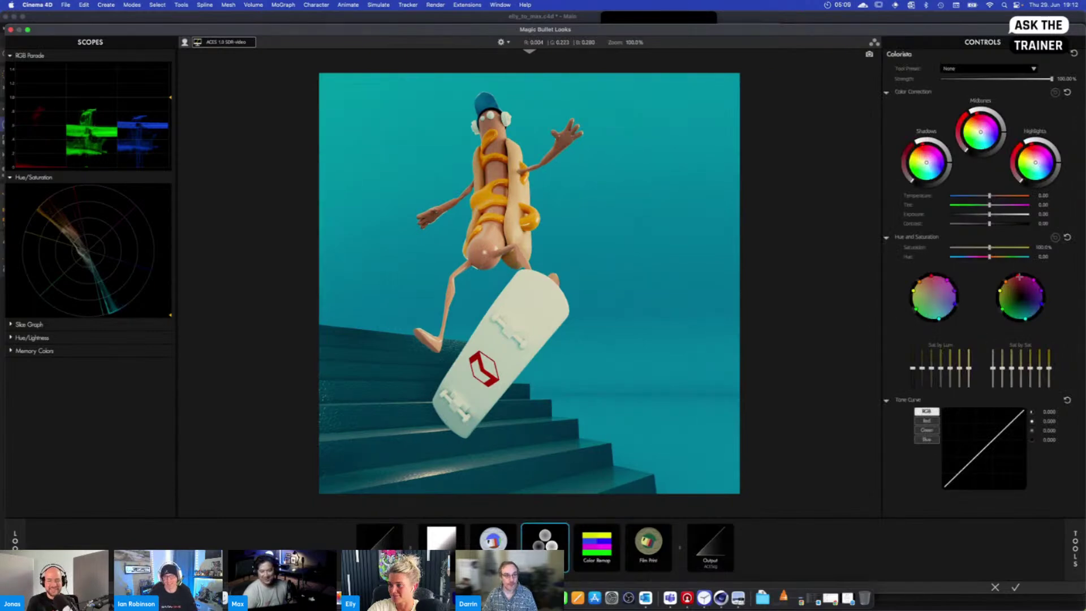
{"action": "left_click_drag", "start_coordinate": [546, 543], "coordinate": [597, 544]}
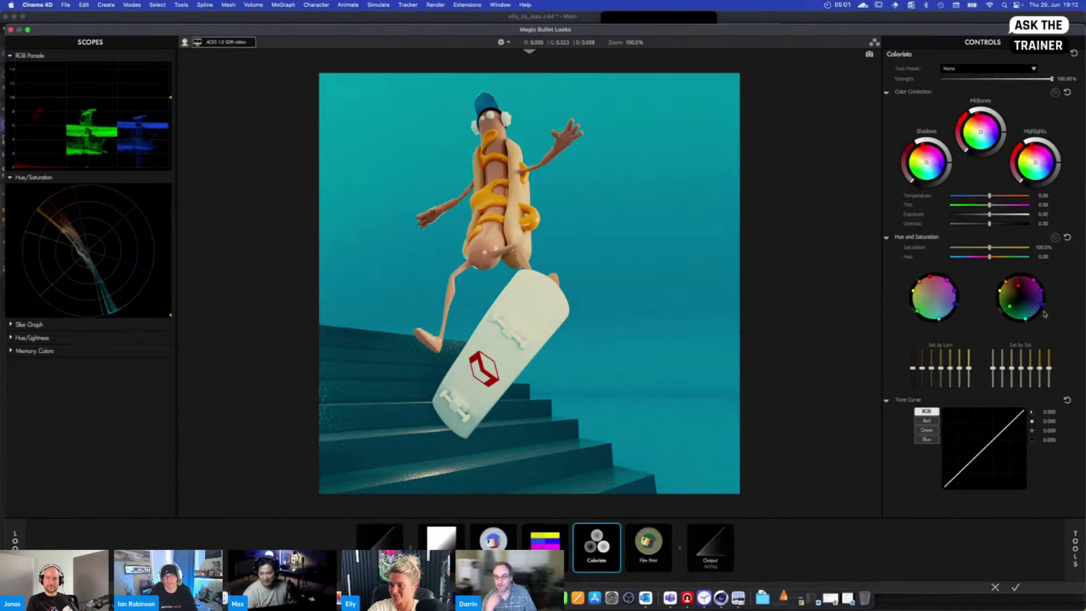
{"action": "left_click_drag", "start_coordinate": [1042, 304], "coordinate": [1032, 302]}
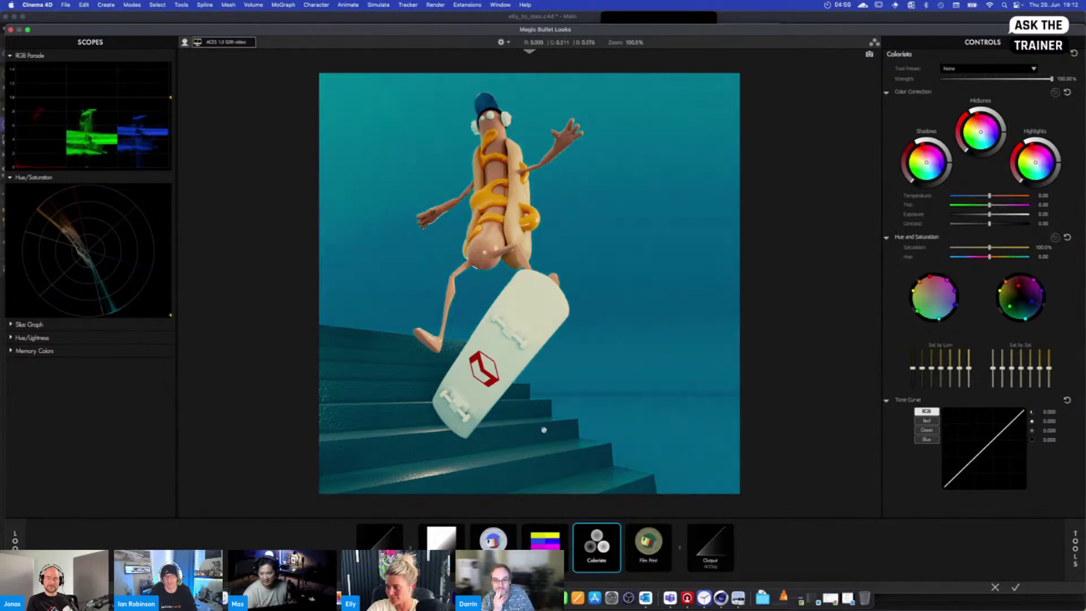
{"action": "left_click", "coordinate": [616, 530]}
{"action": "left_click", "coordinate": [616, 529]}
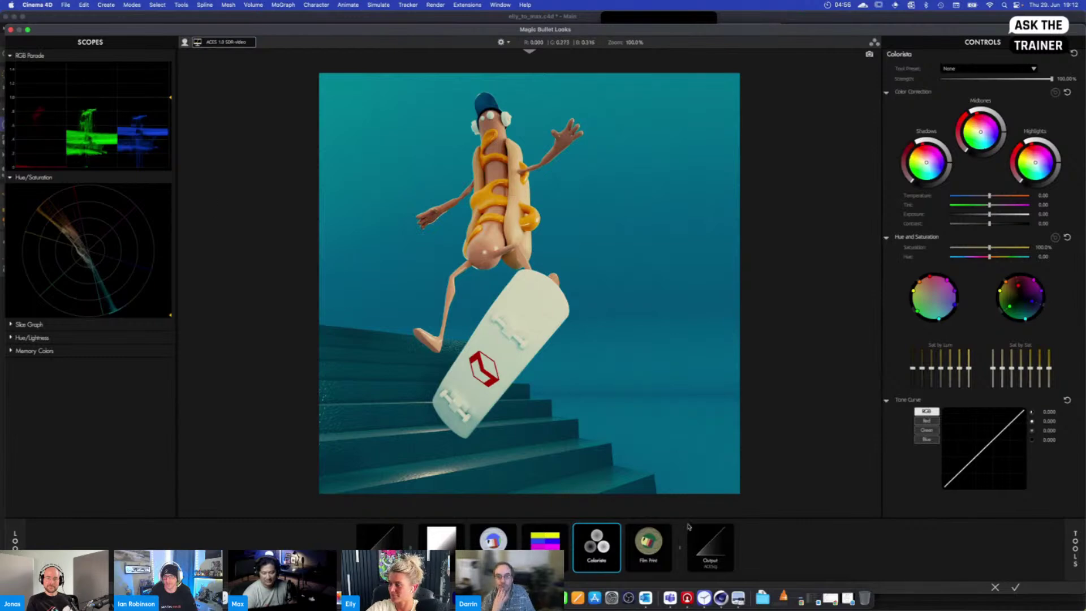
Add a second Colorista after Film Print and bend the lower end of its RGB tone curve to deepen the darkest shadows
{"action": "left_click", "coordinate": [648, 543]}
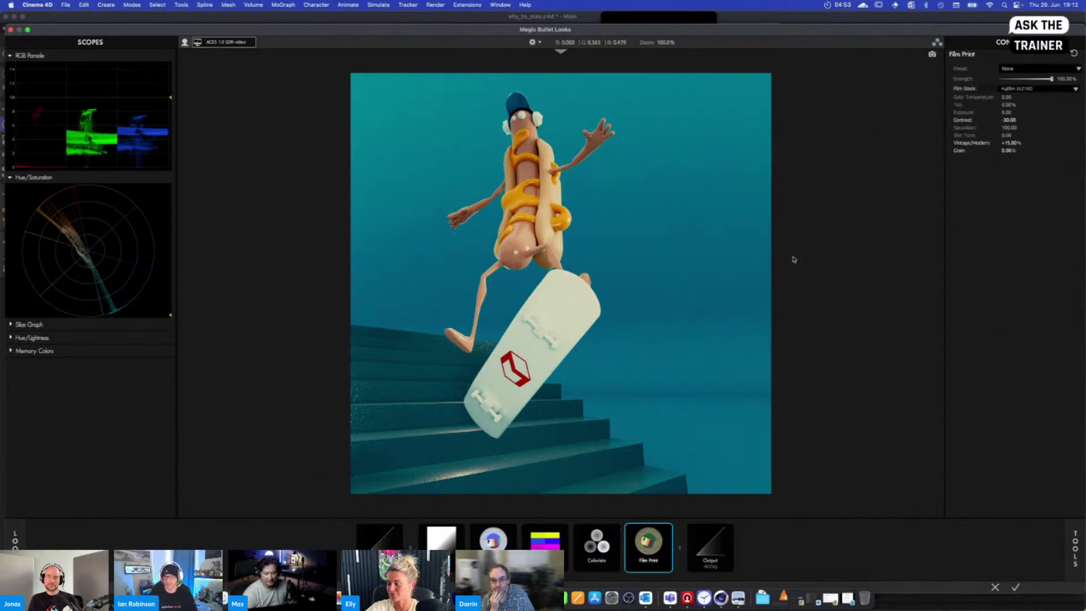
{"action": "left_click", "coordinate": [1075, 546]}
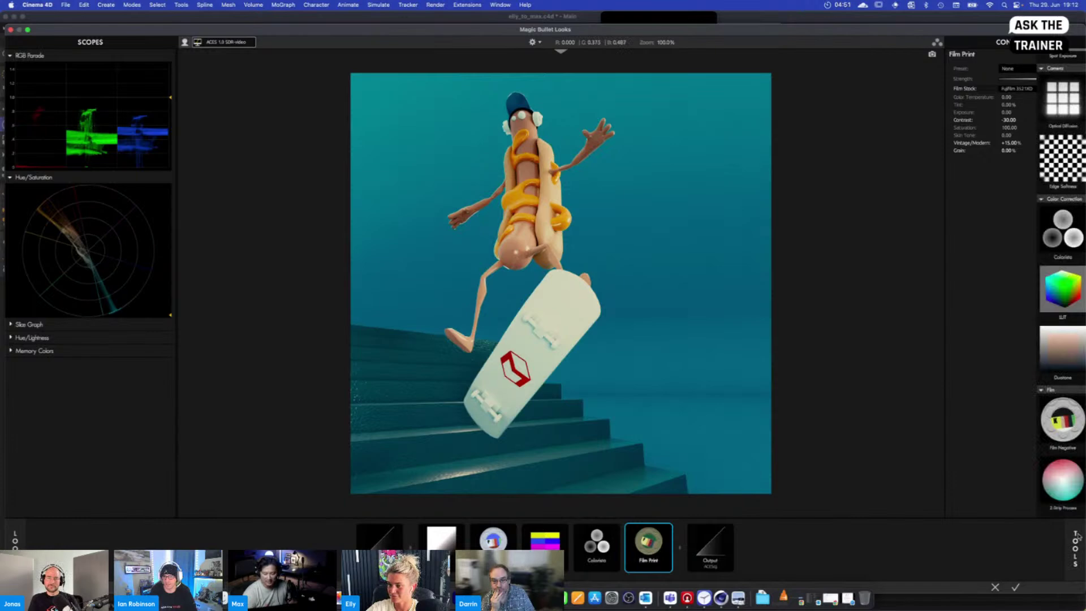
{"action": "left_click_drag", "start_coordinate": [858, 232], "coordinate": [683, 555]}
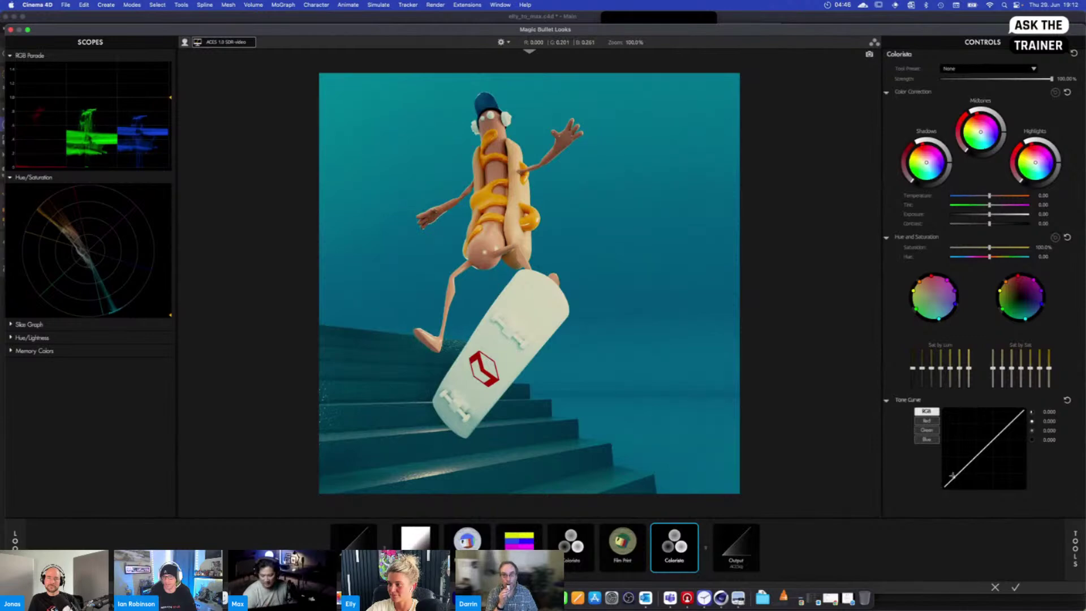
{"action": "left_click_drag", "start_coordinate": [954, 477], "coordinate": [959, 471]}
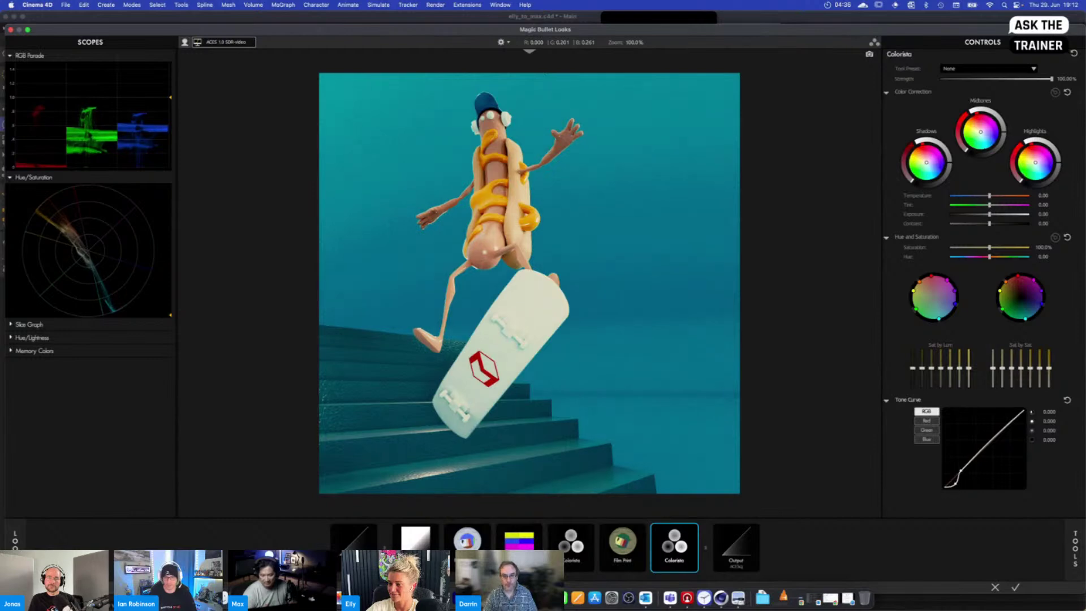
Compare the image with the second Colorista disabled and enabled
{"action": "left_click", "coordinate": [694, 529]}
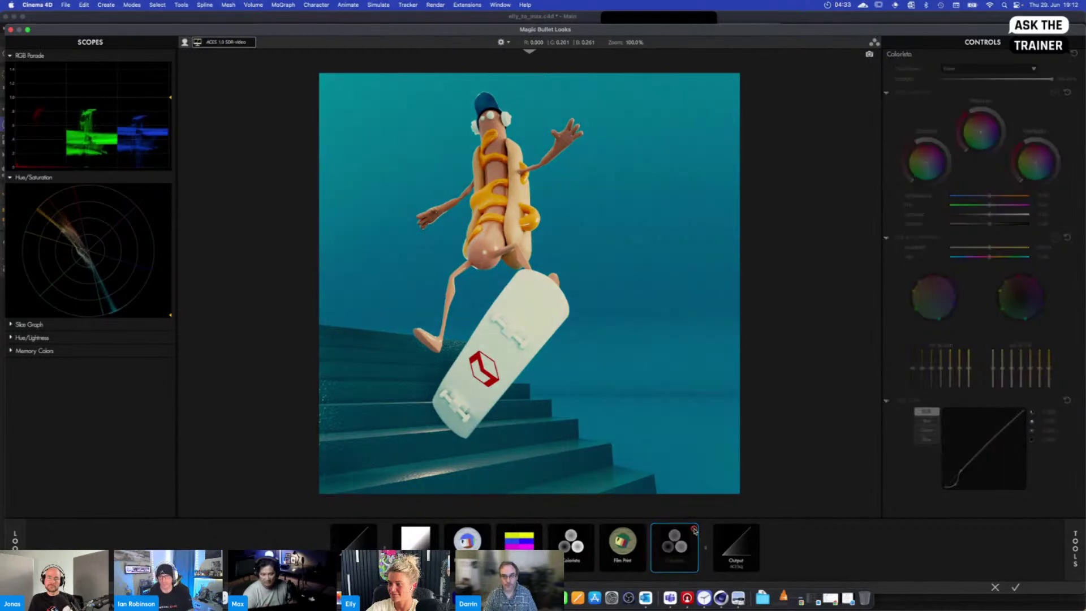
{"action": "left_click", "coordinate": [694, 528]}
{"action": "left_click", "coordinate": [694, 529]}
{"action": "left_click", "coordinate": [694, 529]}
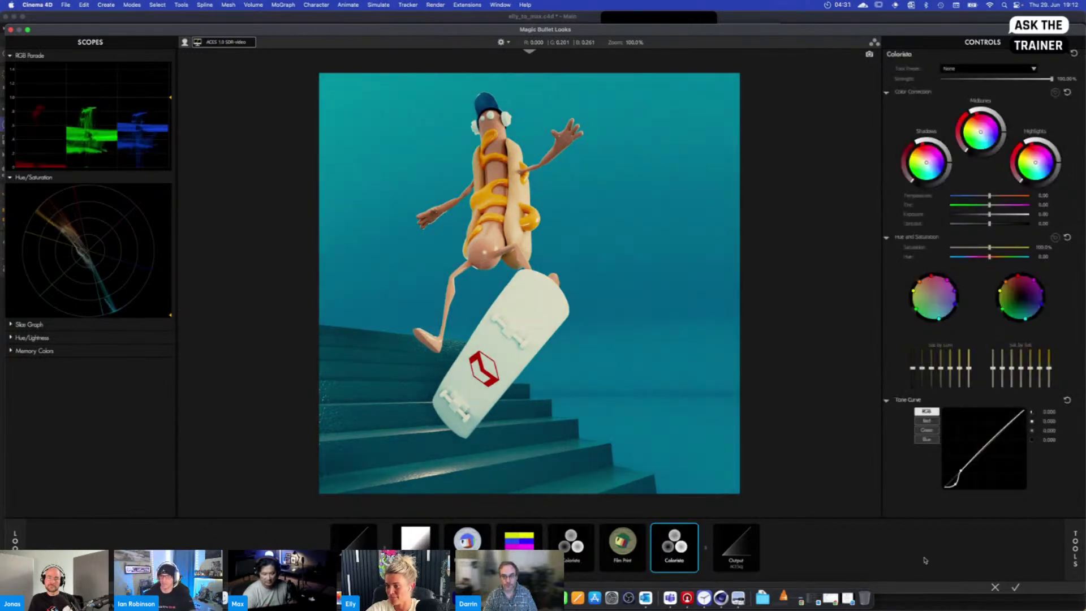
Add an Optical Diffusion tool and apply its Glimmer Glass Full preset
{"action": "left_click", "coordinate": [1074, 545]}
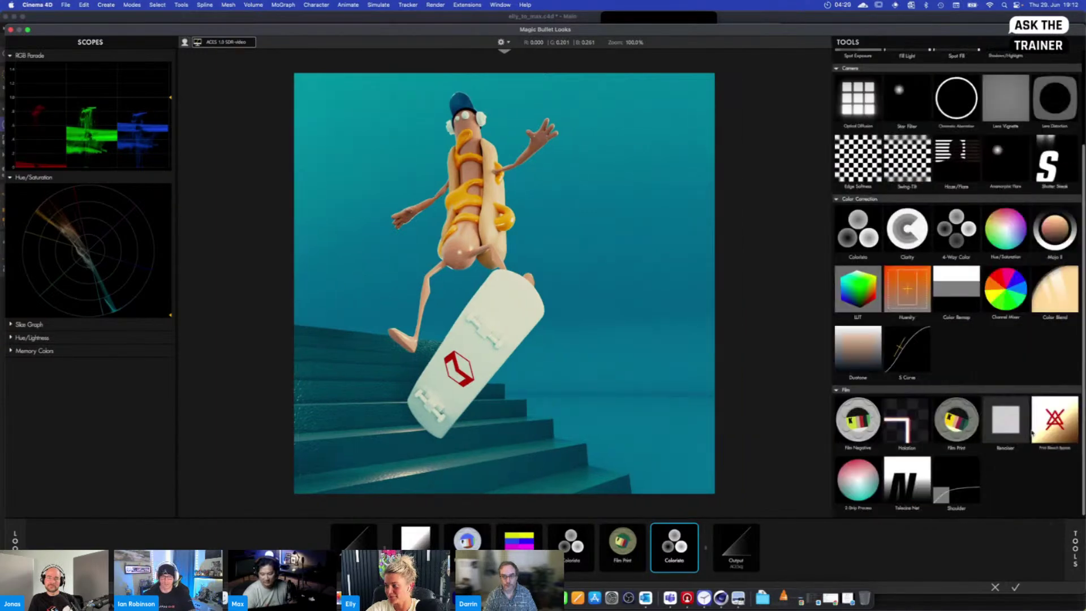
{"action": "scroll", "coordinate": [854, 223], "scroll_direction": "up", "scroll_amount": 5}
{"action": "double_click", "coordinate": [852, 221]}
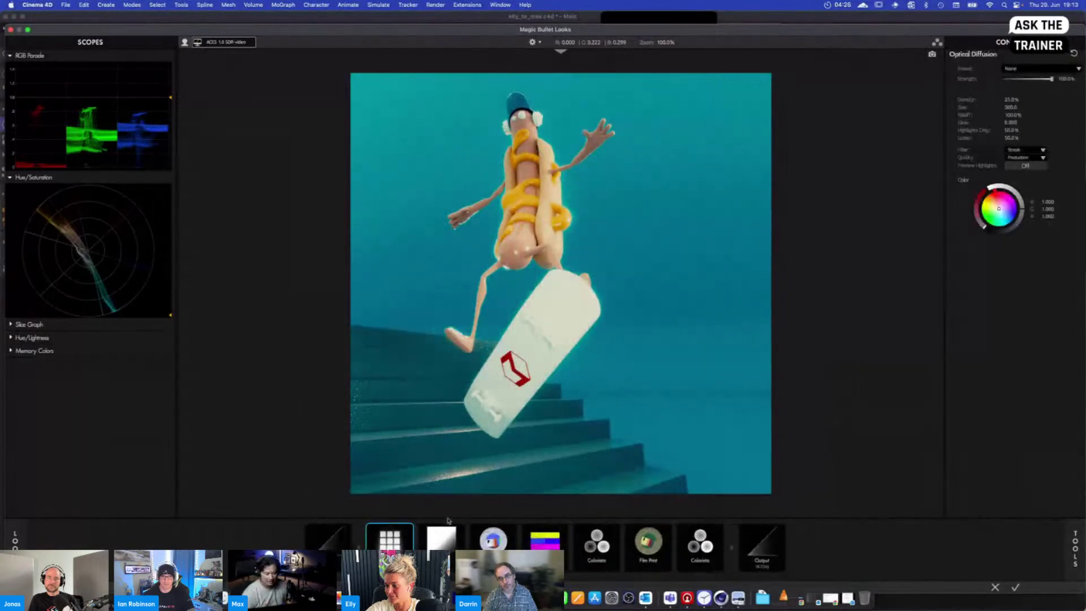
{"action": "left_click", "coordinate": [1074, 547]}
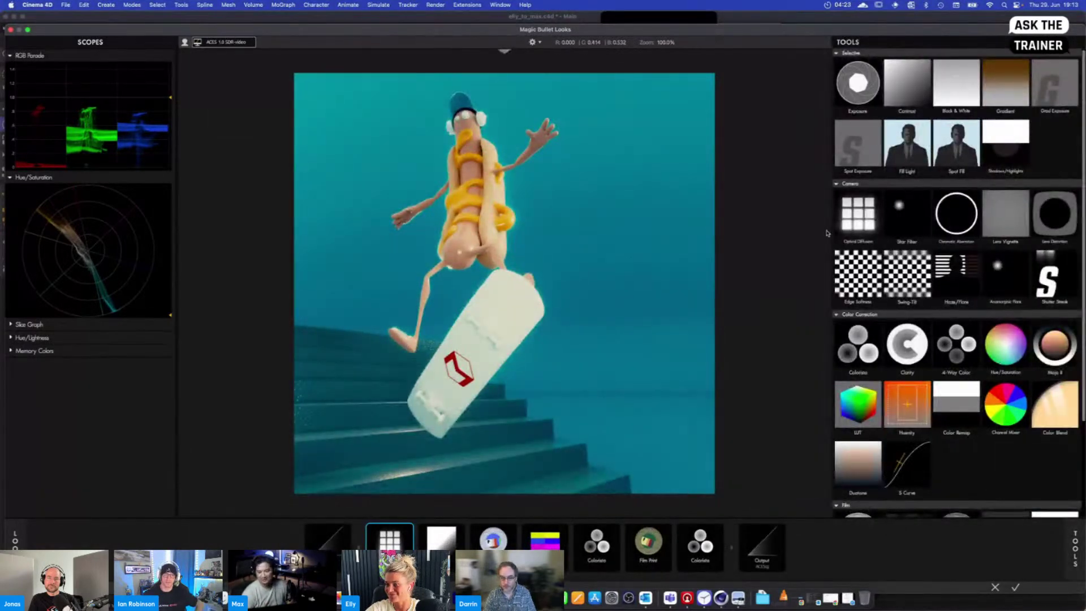
{"action": "left_click", "coordinate": [1044, 66]}
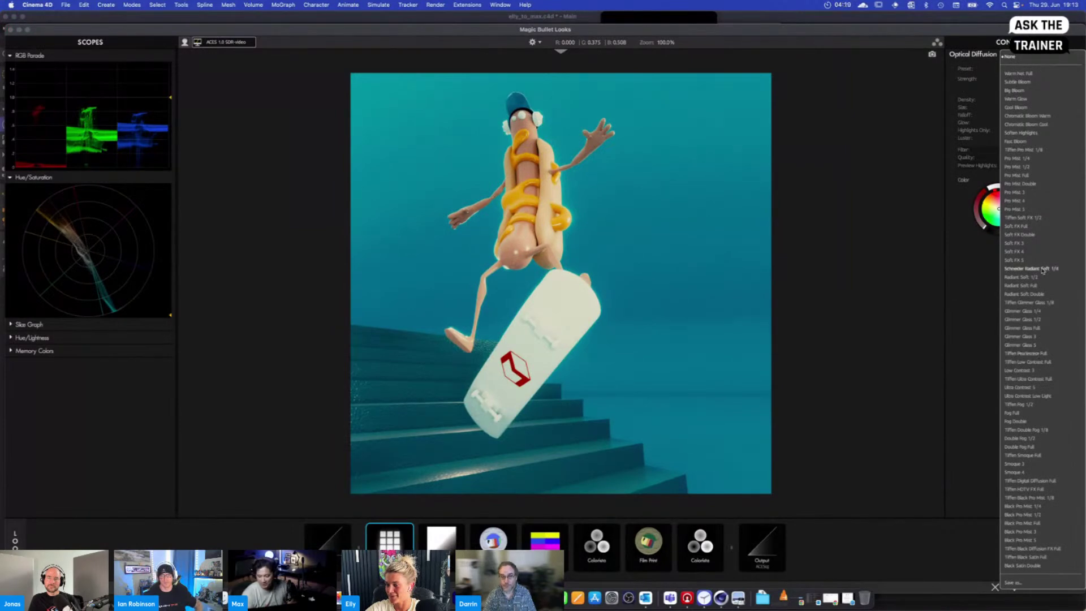
{"action": "left_click", "coordinate": [1031, 330]}
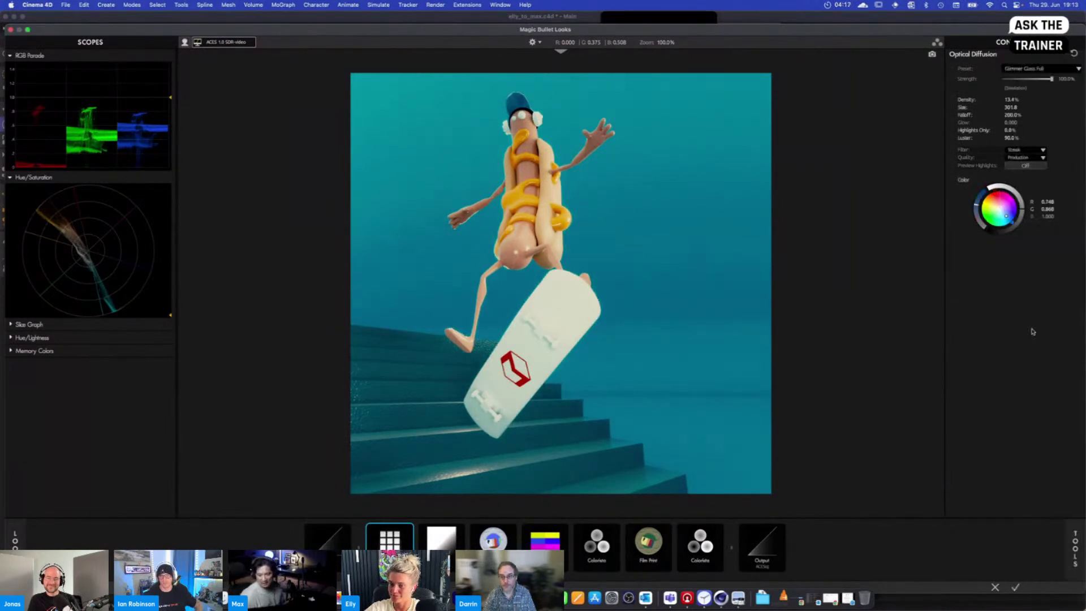
Switch Optical Diffusion to the Soft FX Double preset and set its quality to Best
{"action": "left_click", "coordinate": [1043, 68]}
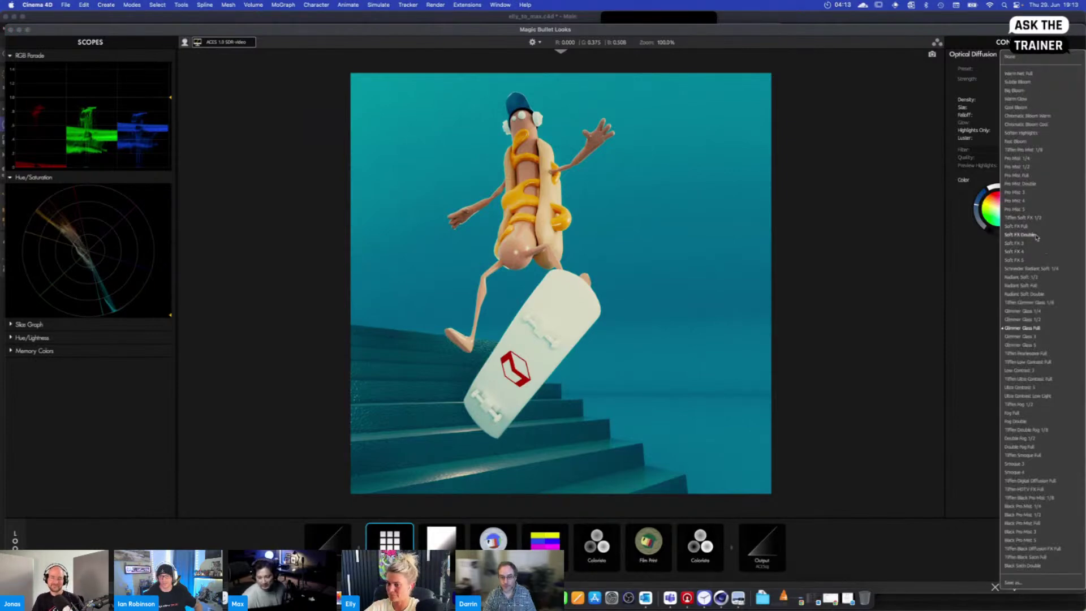
{"action": "left_click", "coordinate": [1021, 234]}
{"action": "left_click", "coordinate": [682, 16]}
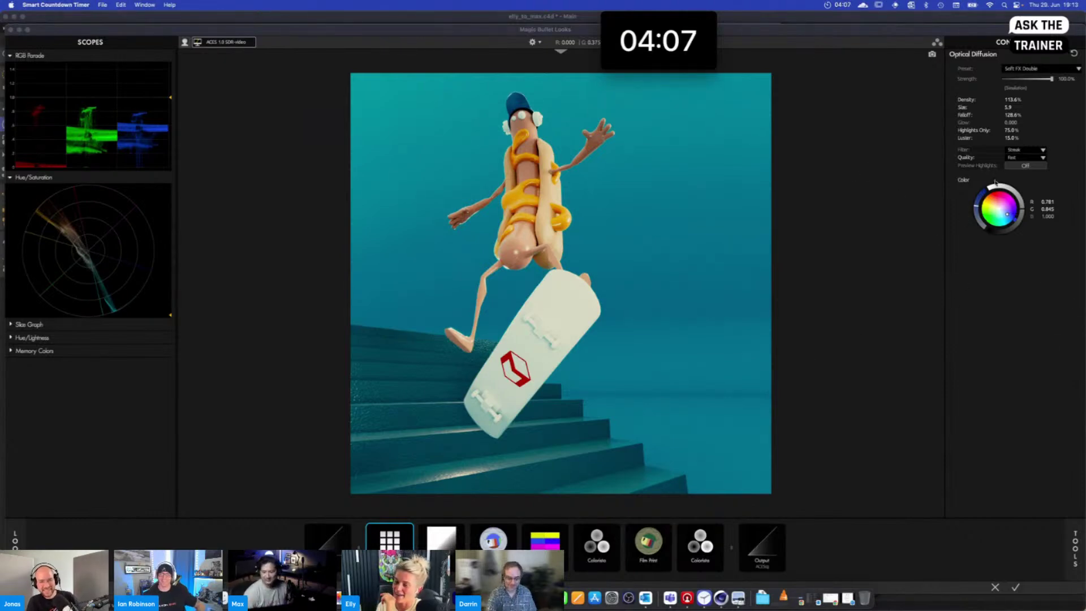
{"action": "left_click", "coordinate": [1035, 158]}
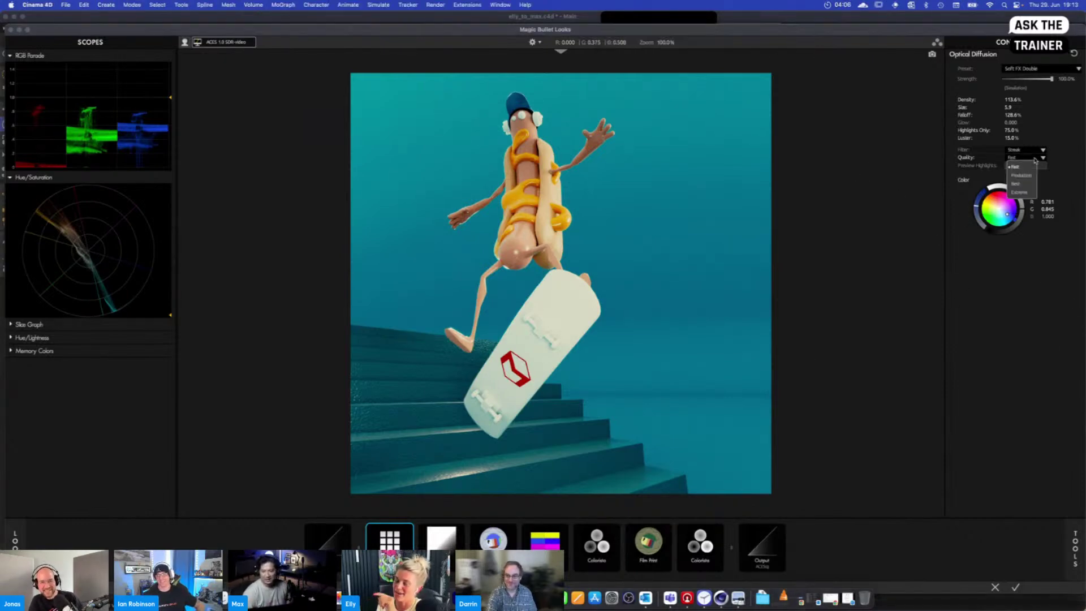
{"action": "left_click", "coordinate": [1020, 184]}
Add a Color Blend tool before Optical Diffusion and set its color to a softer orange (0.999, 0.829, 0.630)
{"action": "mouse_move", "coordinate": [1073, 548]}
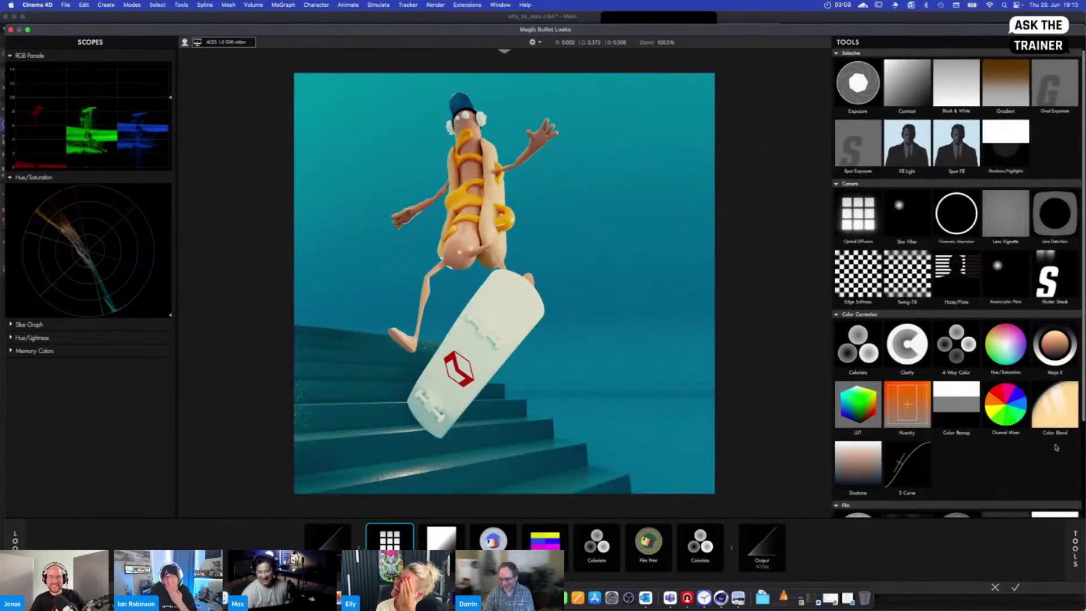
{"action": "left_click", "coordinate": [1055, 405]}
{"action": "left_click_drag", "start_coordinate": [467, 540], "coordinate": [364, 540]}
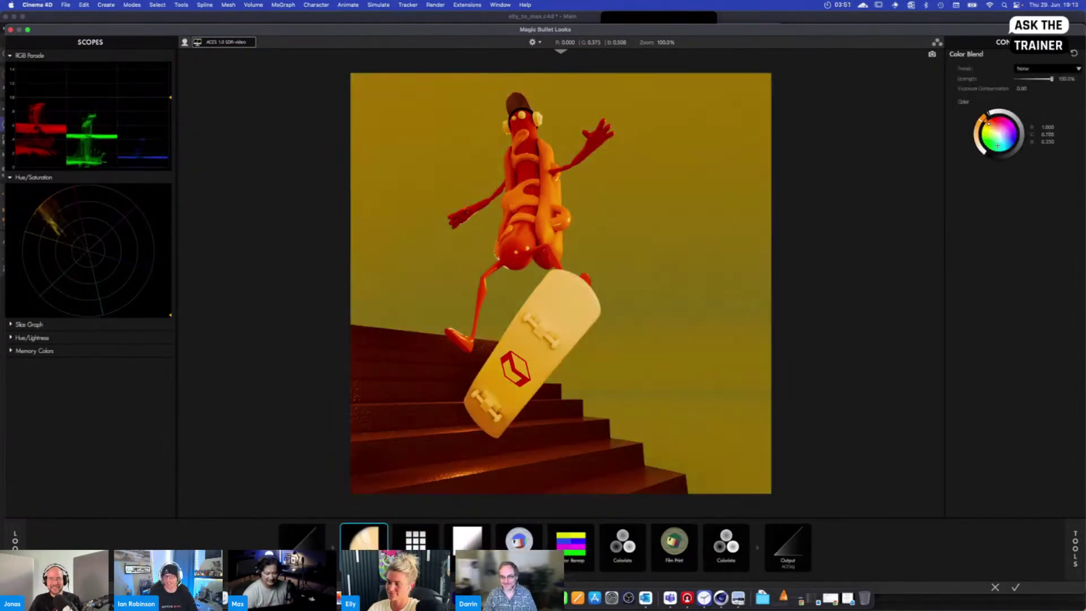
{"action": "left_click_drag", "start_coordinate": [988, 123], "coordinate": [991, 125]}
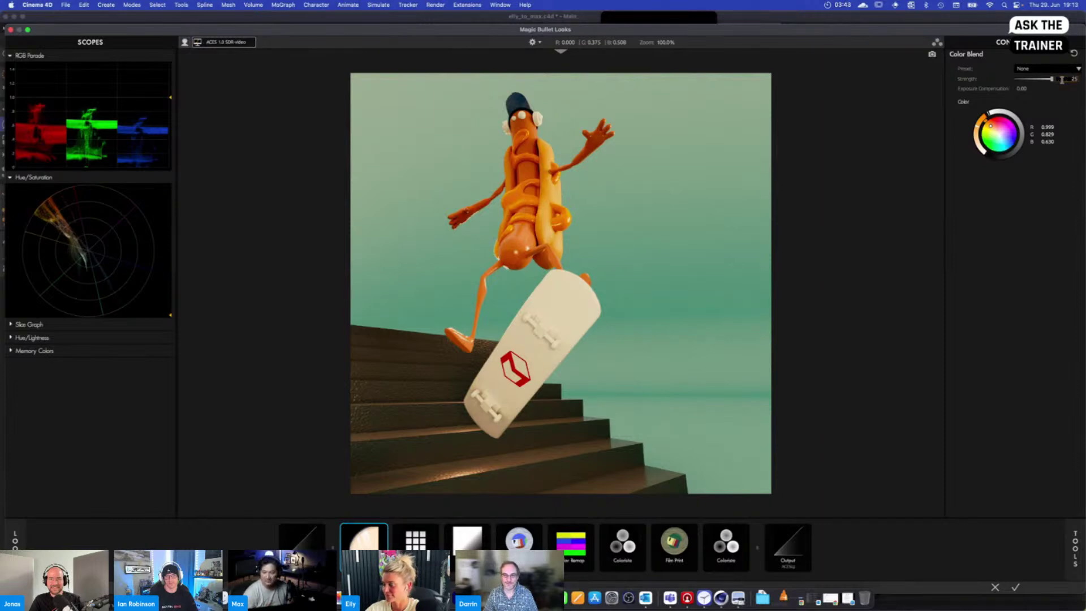
Set the Color Blend strength to 25% and compare the image with it disabled and enabled
{"action": "left_click", "coordinate": [1062, 79]}
{"action": "type", "text": "25"}
{"action": "key", "text": "Return"}
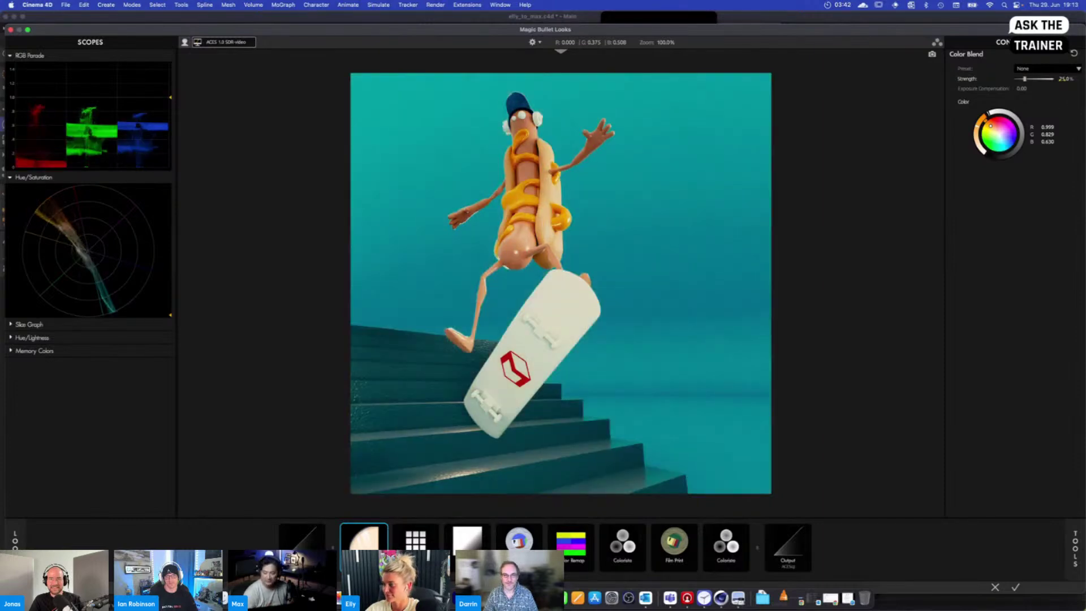
{"action": "left_click", "coordinate": [384, 530]}
{"action": "left_click", "coordinate": [384, 531]}
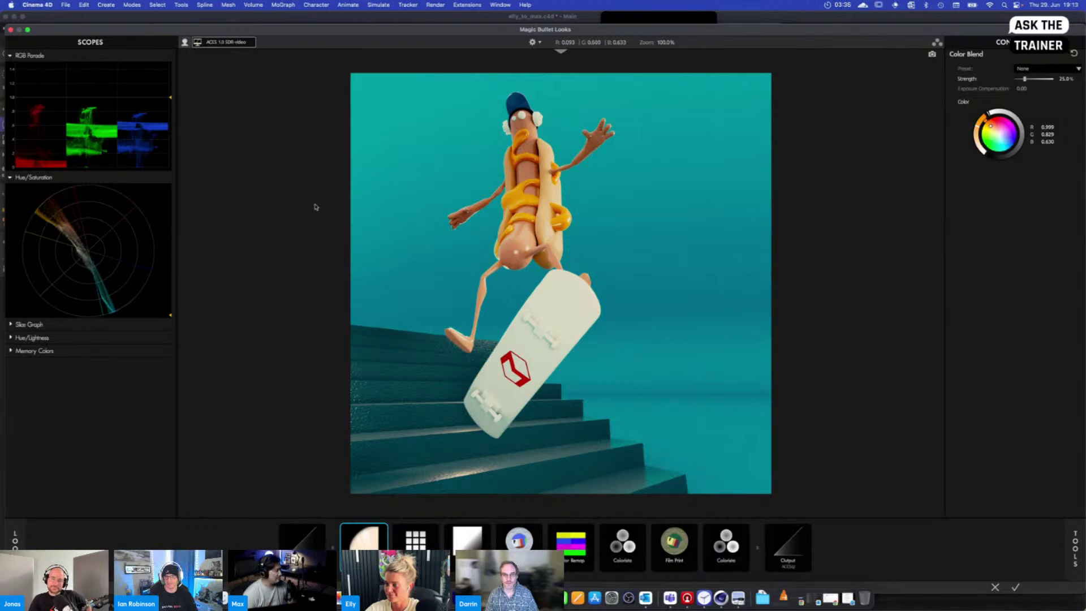
Add a Lens Vignette and shift its center to about -2.12% in X and -2.42% in Y
{"action": "mouse_move", "coordinate": [1079, 558]}
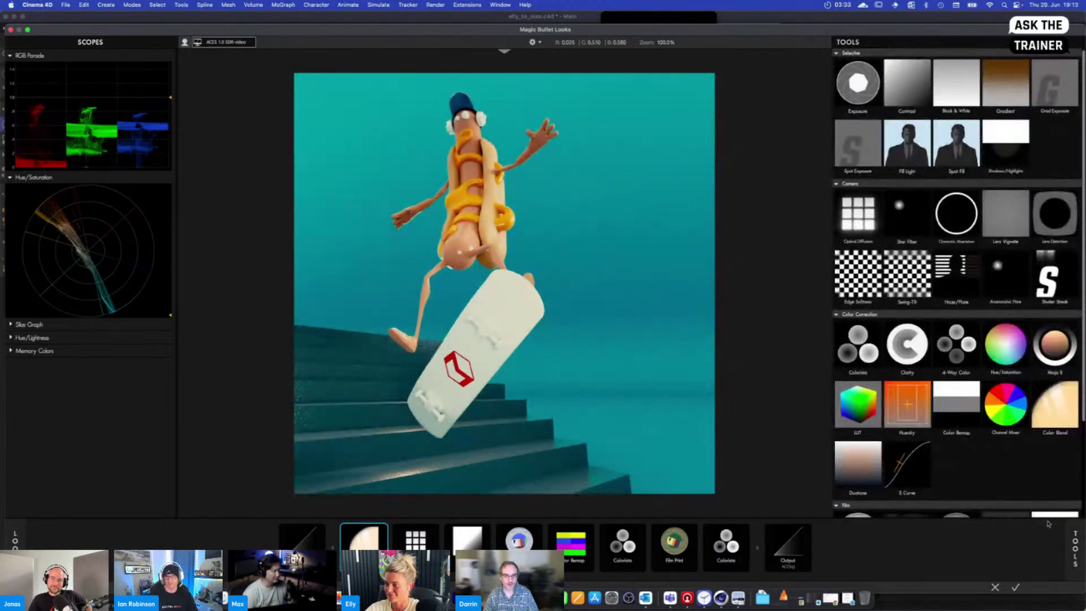
{"action": "double_click", "coordinate": [1006, 214]}
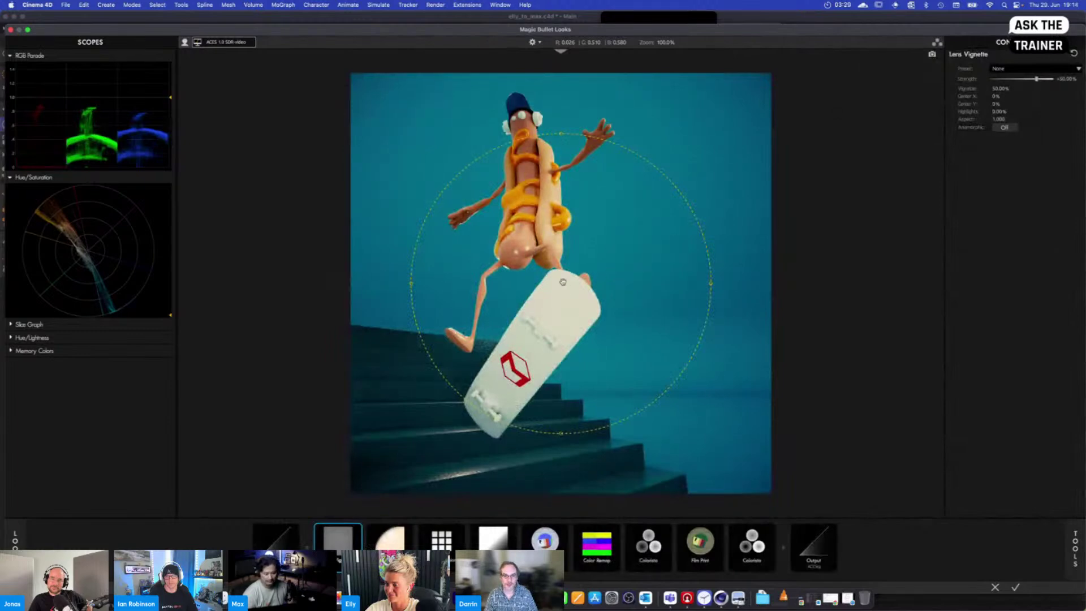
{"action": "left_click_drag", "start_coordinate": [563, 282], "coordinate": [559, 267]}
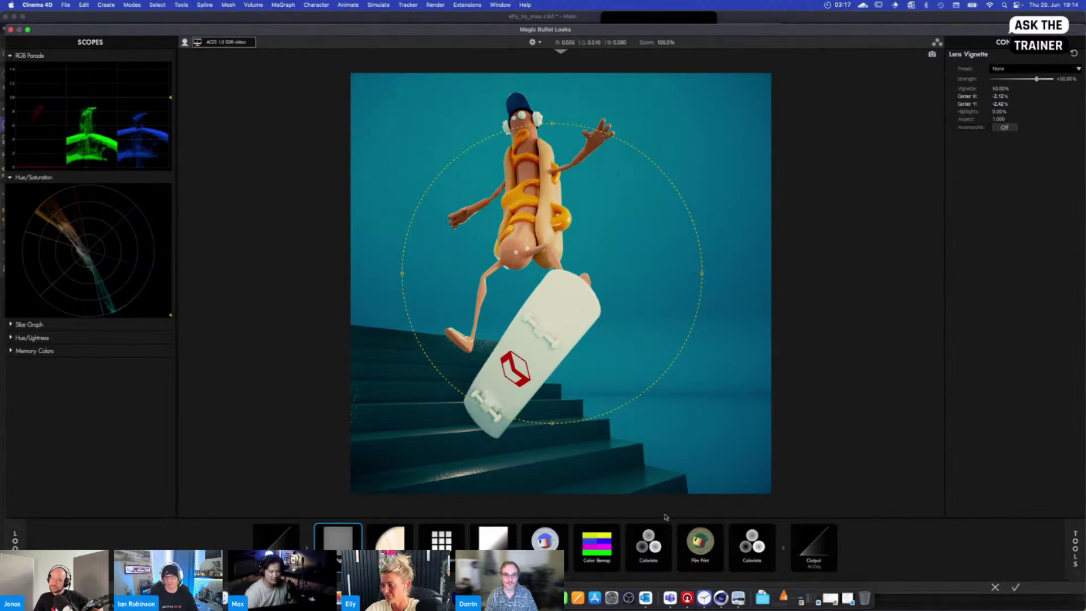
Add a second Color Remap before the first Colorista and map the sampled mustard color to a lighter tone (0.870, 0.741, 0.538)
{"action": "left_click", "coordinate": [1076, 546]}
{"action": "left_click_drag", "start_coordinate": [956, 407], "coordinate": [638, 561]}
{"action": "left_click", "coordinate": [1018, 300]}
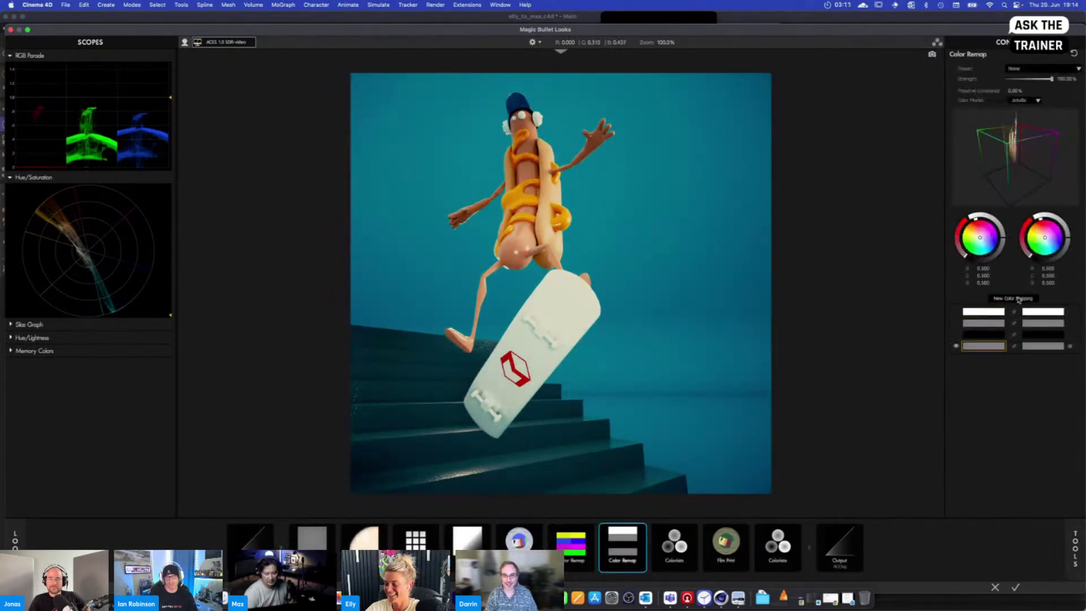
{"action": "left_click", "coordinate": [519, 194]}
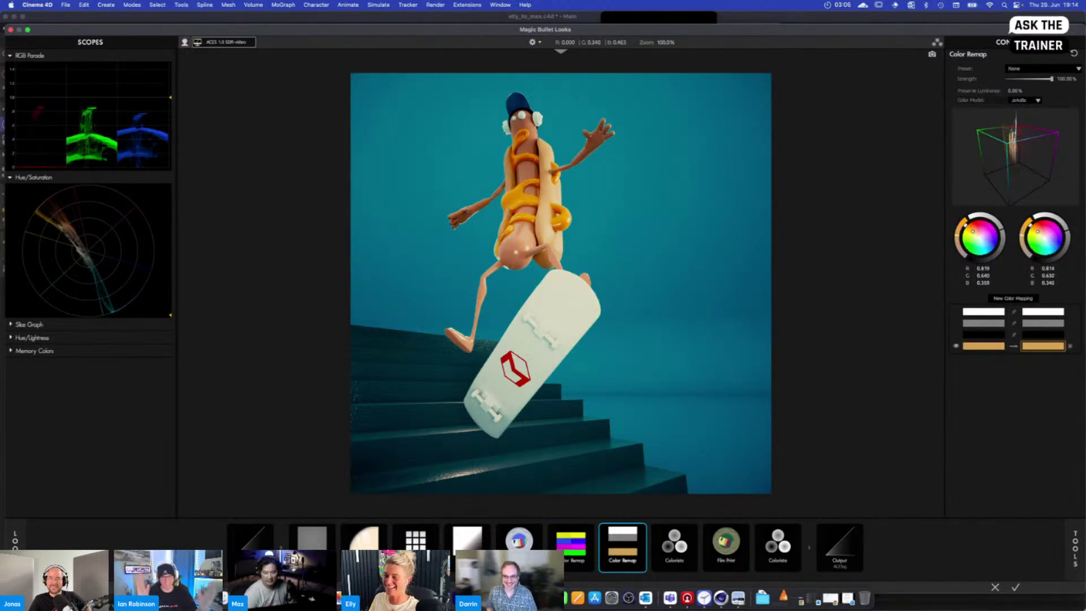
{"action": "left_click_drag", "start_coordinate": [1067, 229], "coordinate": [1062, 220]}
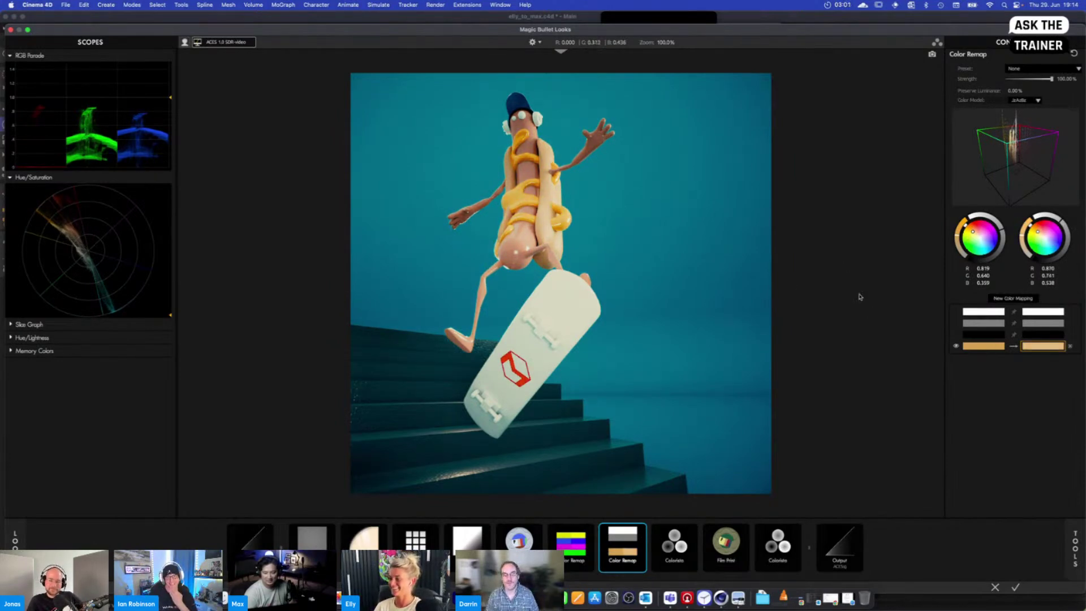
Add a color mapping sampled from the bun (0.979, 0.834, 0.655) and compare the image with this Color Remap disabled and enabled
{"action": "left_click", "coordinate": [1013, 298]}
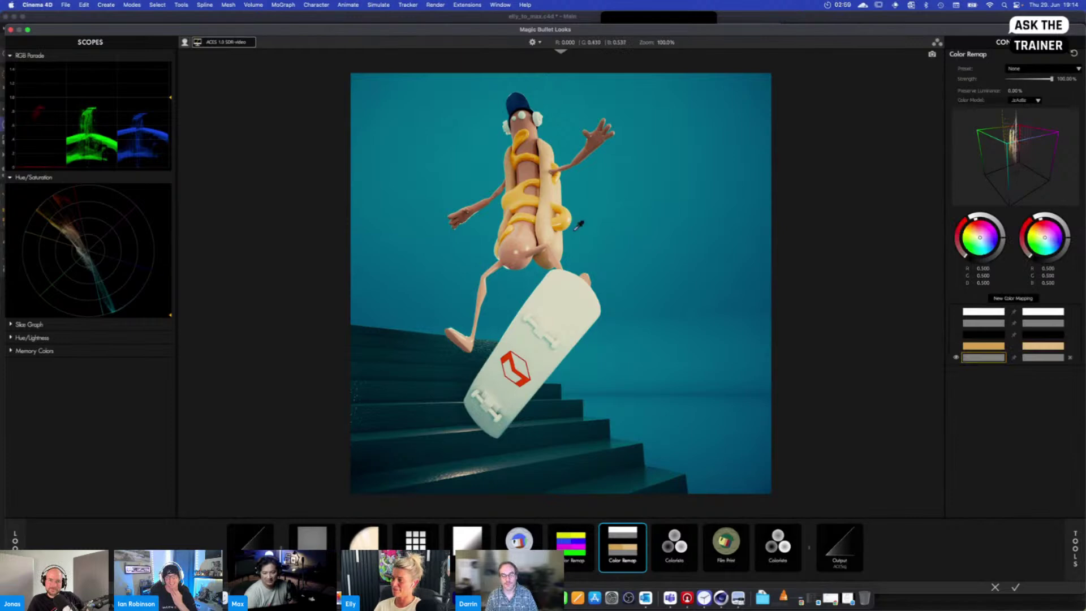
{"action": "left_click", "coordinate": [549, 218]}
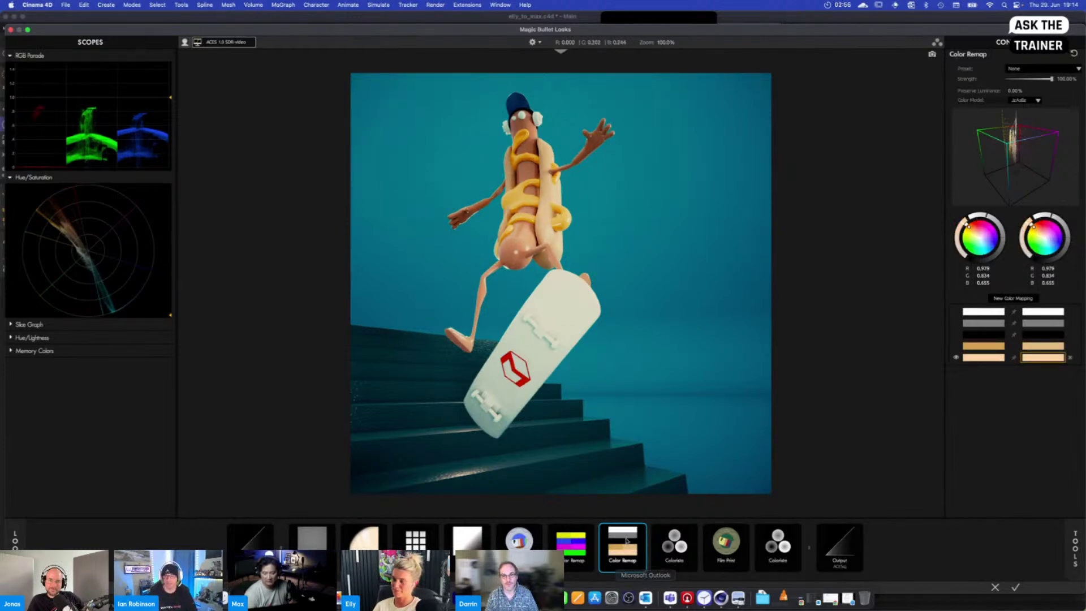
{"action": "left_click", "coordinate": [642, 530]}
{"action": "left_click", "coordinate": [642, 529]}
{"action": "left_click", "coordinate": [642, 529]}
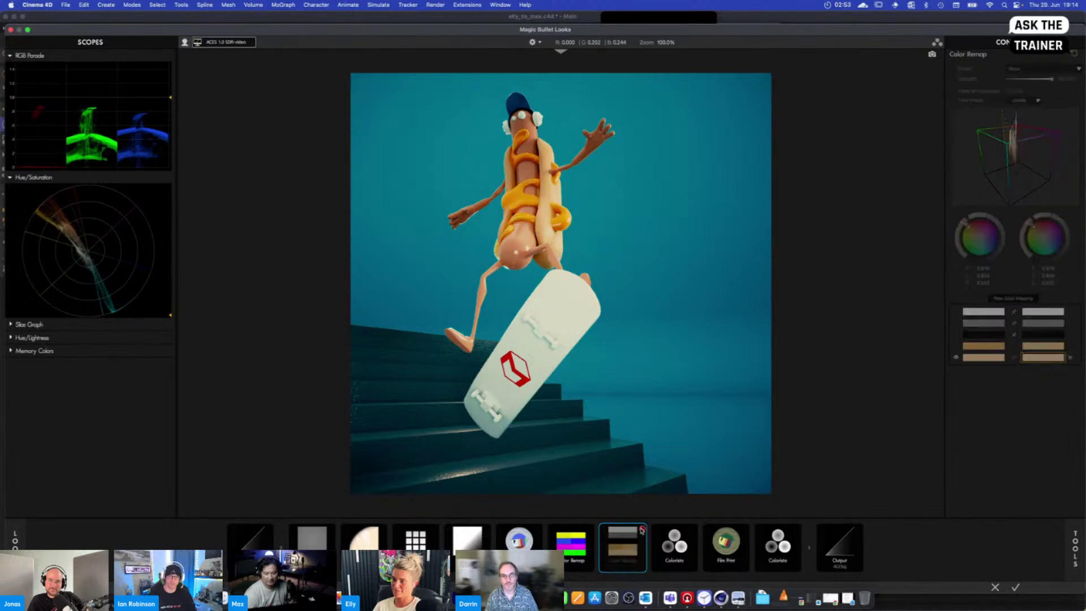
{"action": "left_click", "coordinate": [642, 530]}
{"action": "left_click", "coordinate": [642, 529]}
{"action": "left_click", "coordinate": [642, 529]}
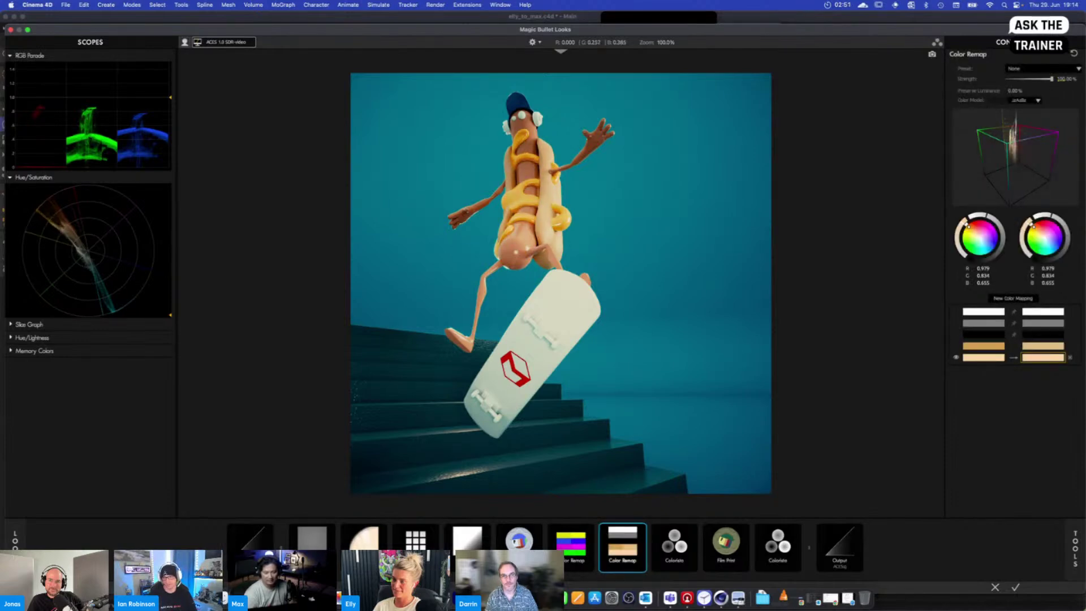
Set the second Color Remap's strength to 75%
{"action": "right_click", "coordinate": [328, 598]}
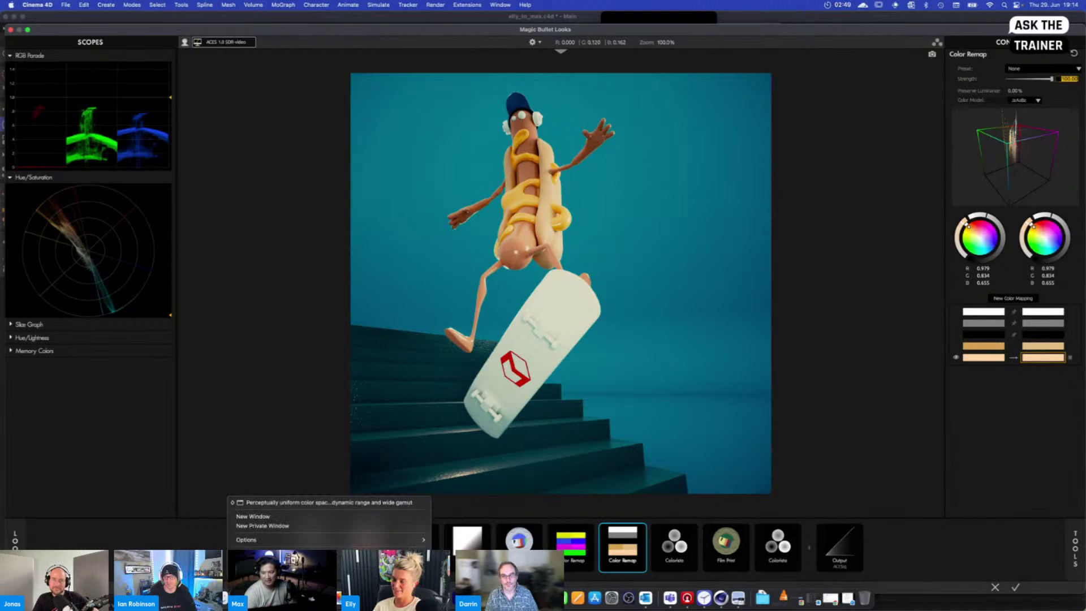
{"action": "left_click", "coordinate": [317, 573]}
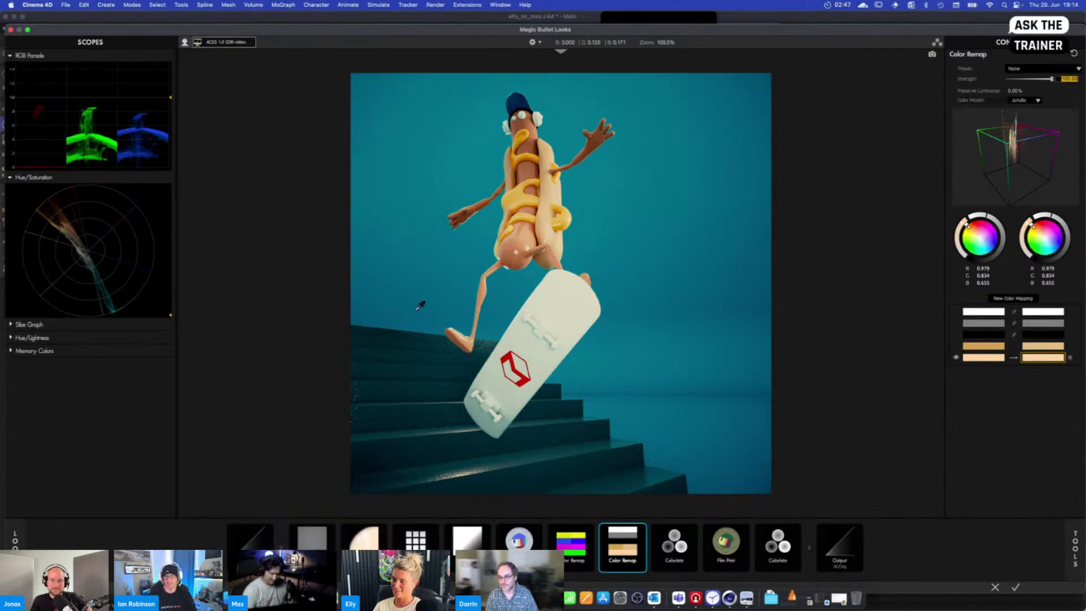
{"action": "left_click", "coordinate": [1068, 80]}
{"action": "left_click_drag", "start_coordinate": [1060, 79], "coordinate": [1085, 79]}
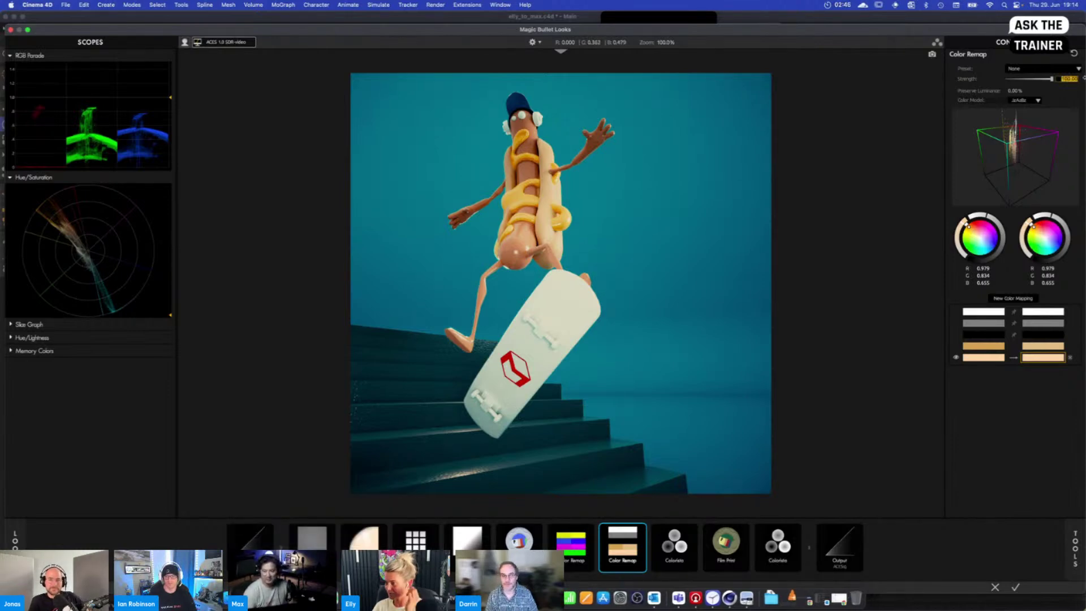
{"action": "type", "text": "75"}
{"action": "key", "text": "Return"}
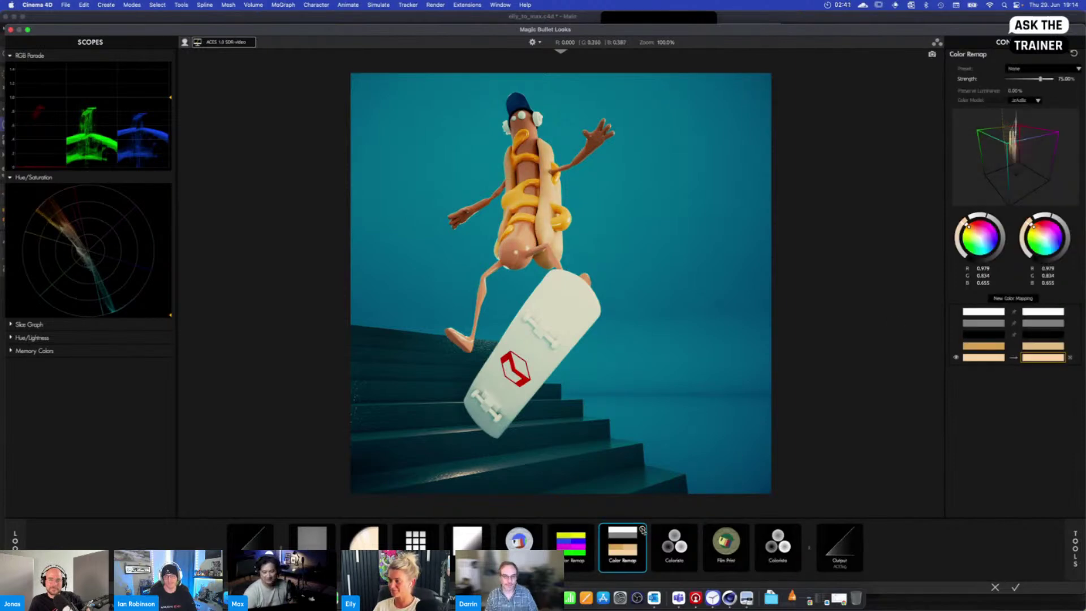
Add a Print Bleach Bypass tool before Film Print and compare the image with it disabled and enabled
{"action": "left_click", "coordinate": [1075, 548]}
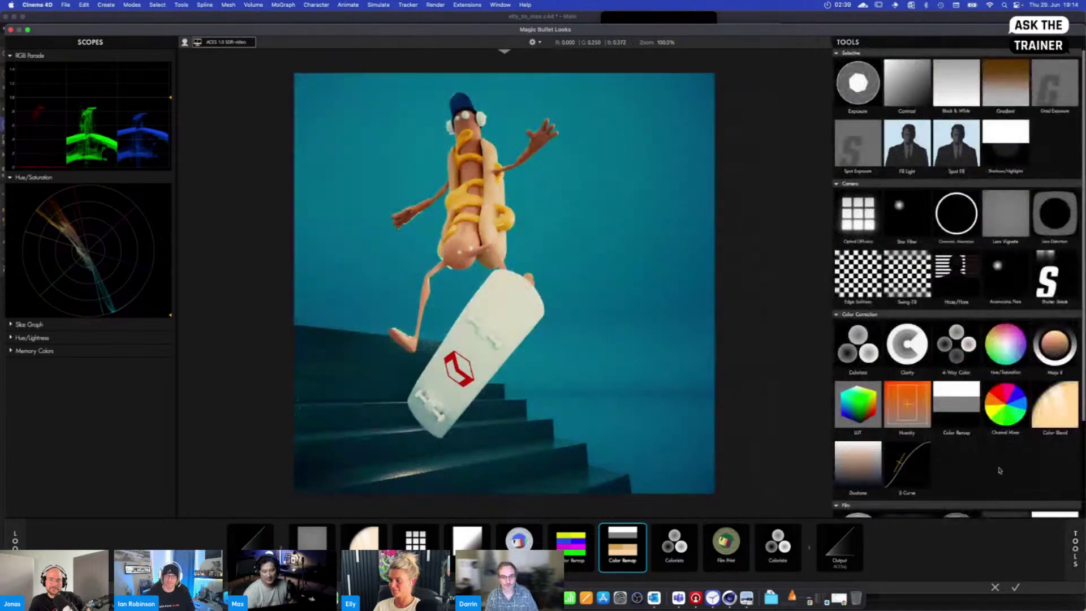
{"action": "scroll", "coordinate": [944, 475], "scroll_direction": "down", "scroll_amount": 5}
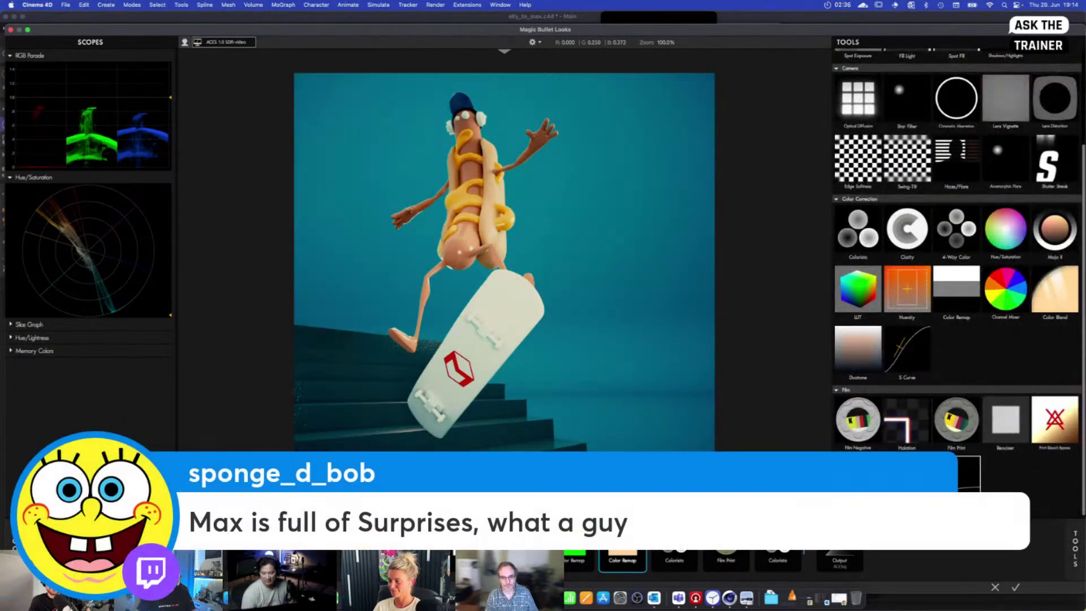
{"action": "left_click_drag", "start_coordinate": [1055, 421], "coordinate": [698, 543]}
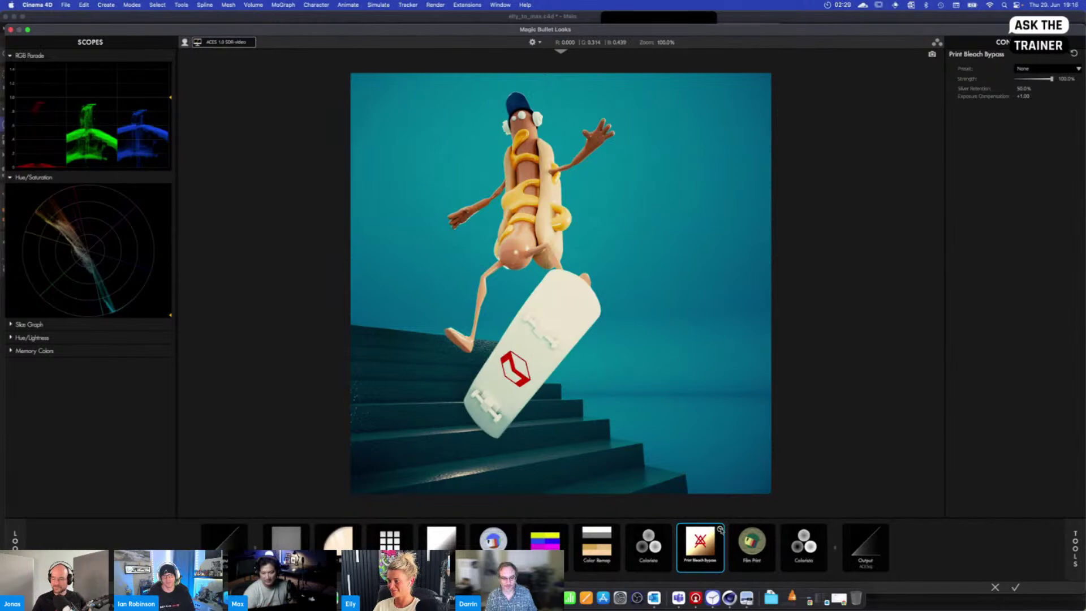
{"action": "left_click", "coordinate": [720, 530]}
{"action": "left_click", "coordinate": [720, 530]}
{"action": "left_click", "coordinate": [720, 529]}
{"action": "left_click", "coordinate": [720, 529]}
{"action": "left_click", "coordinate": [720, 529]}
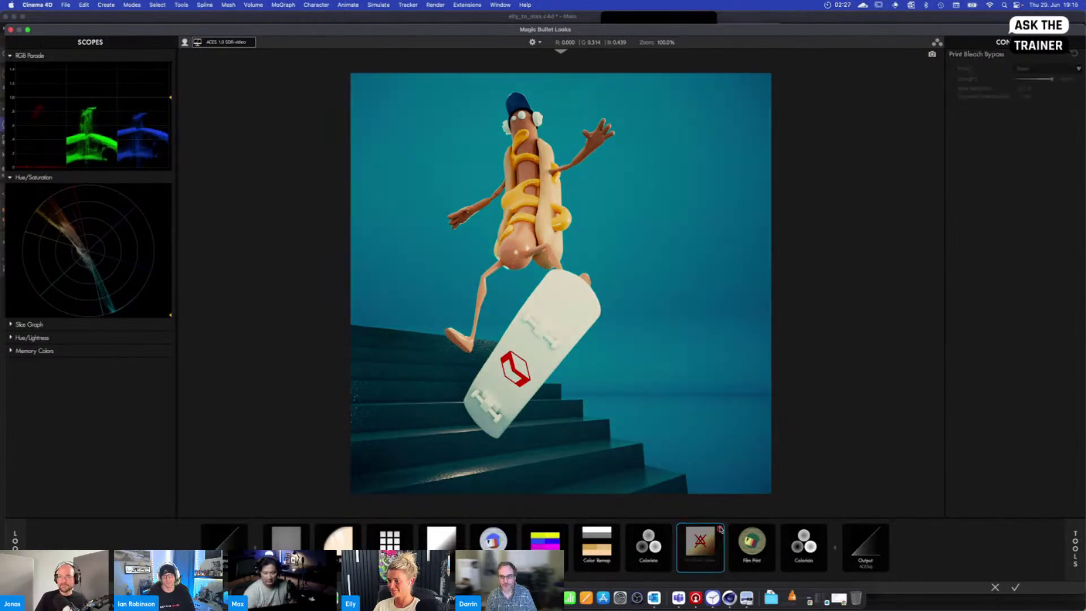
{"action": "left_click", "coordinate": [720, 529]}
{"action": "left_click", "coordinate": [720, 529]}
{"action": "left_click", "coordinate": [720, 529]}
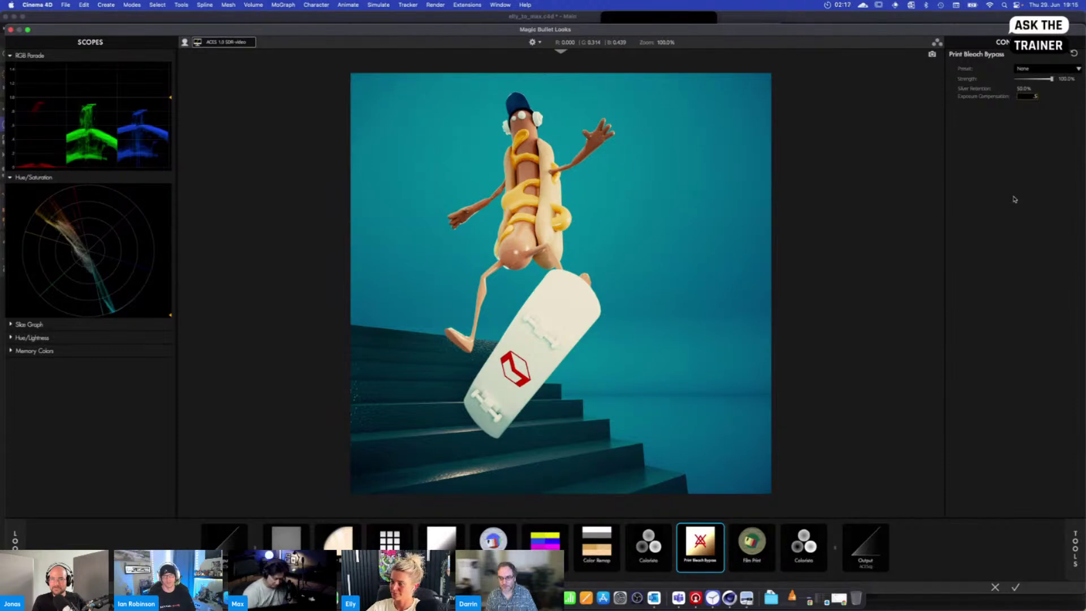
Set the Print Bleach Bypass exposure compensation to +0.50 and compare the image with the tool disabled and enabled
{"action": "key", "text": "Return"}
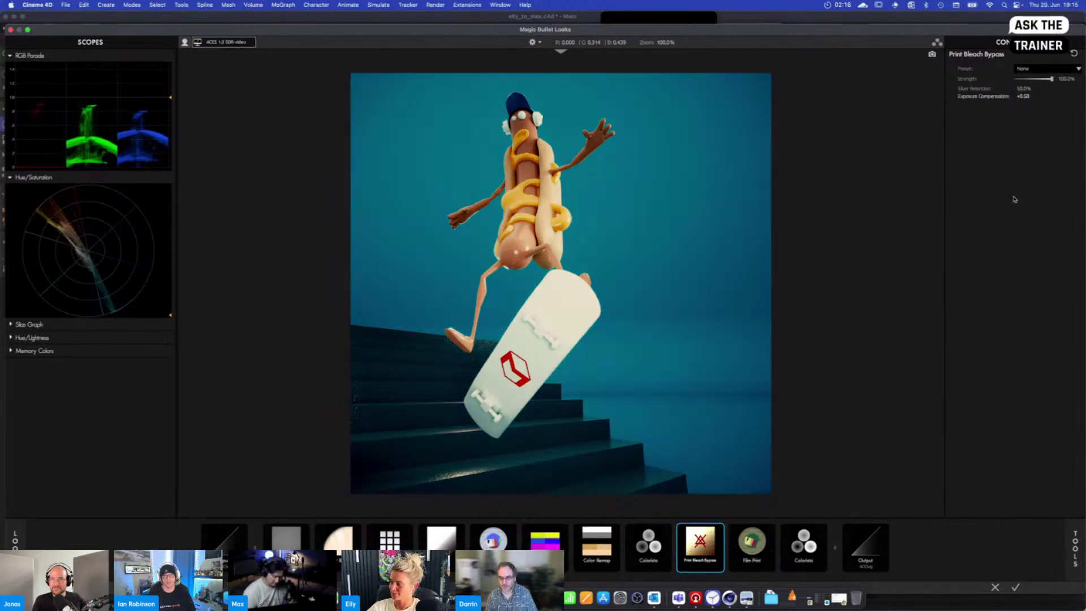
{"action": "left_click", "coordinate": [721, 529]}
{"action": "left_click", "coordinate": [720, 529]}
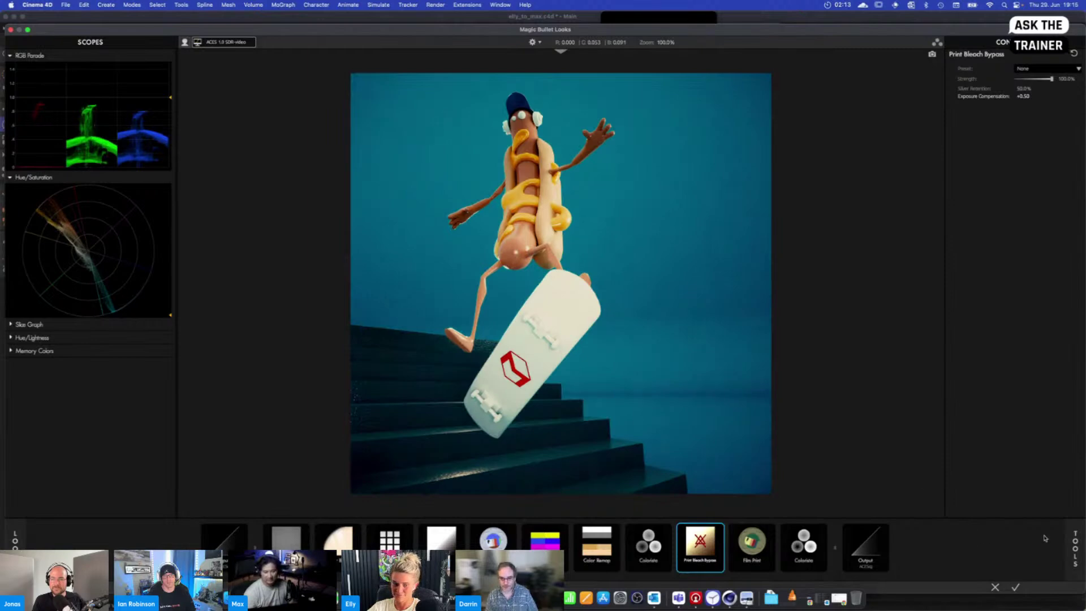
Add a Halation tool and place it directly after Optical Diffusion in the tool chain
{"action": "left_click", "coordinate": [1075, 546]}
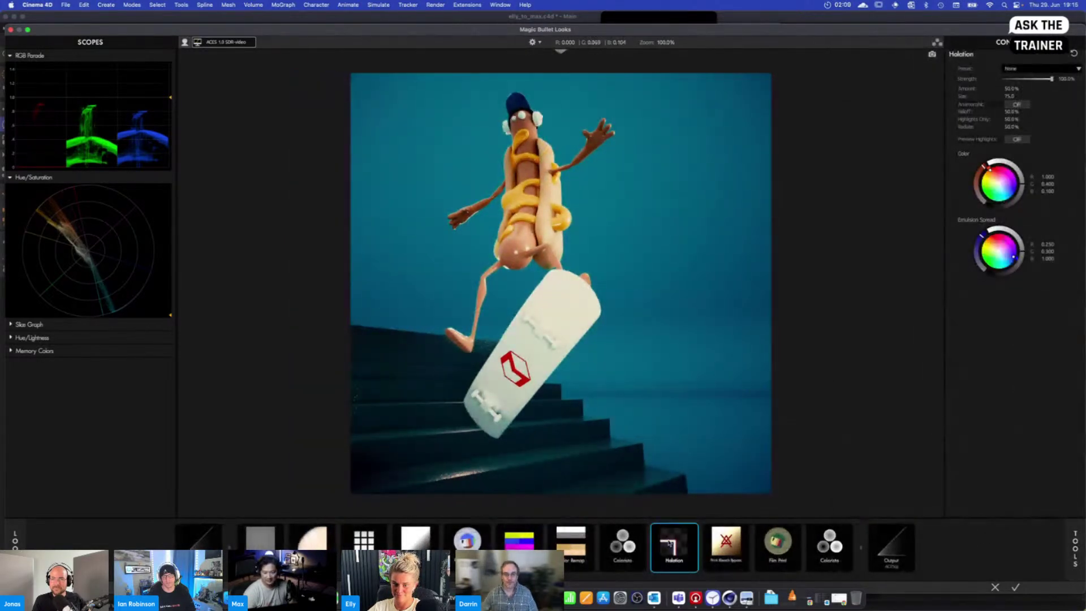
{"action": "left_click_drag", "start_coordinate": [669, 541], "coordinate": [308, 543]}
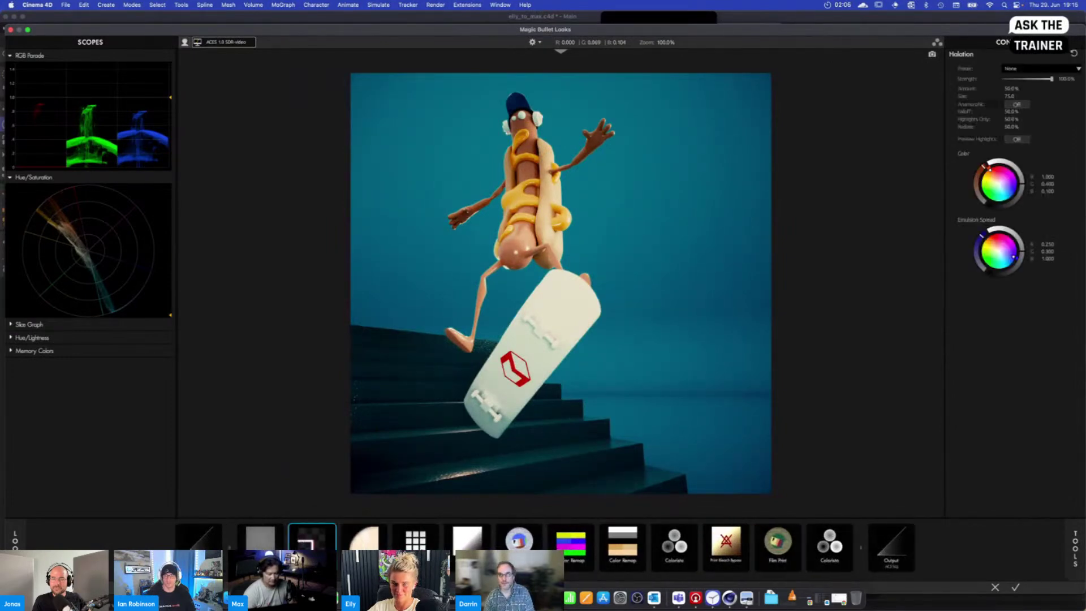
{"action": "left_click_drag", "start_coordinate": [313, 545], "coordinate": [416, 544]}
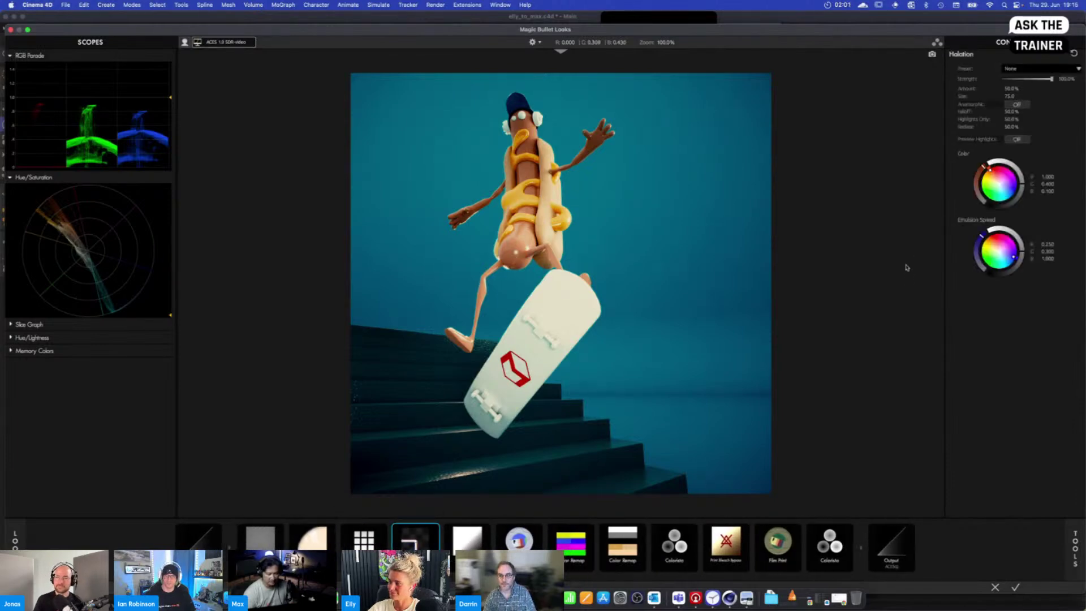
Apply the Vintage 35 preset to Halation and shift its color to light blue (0.416, 0.730, 1.000)
{"action": "left_click", "coordinate": [1038, 69]}
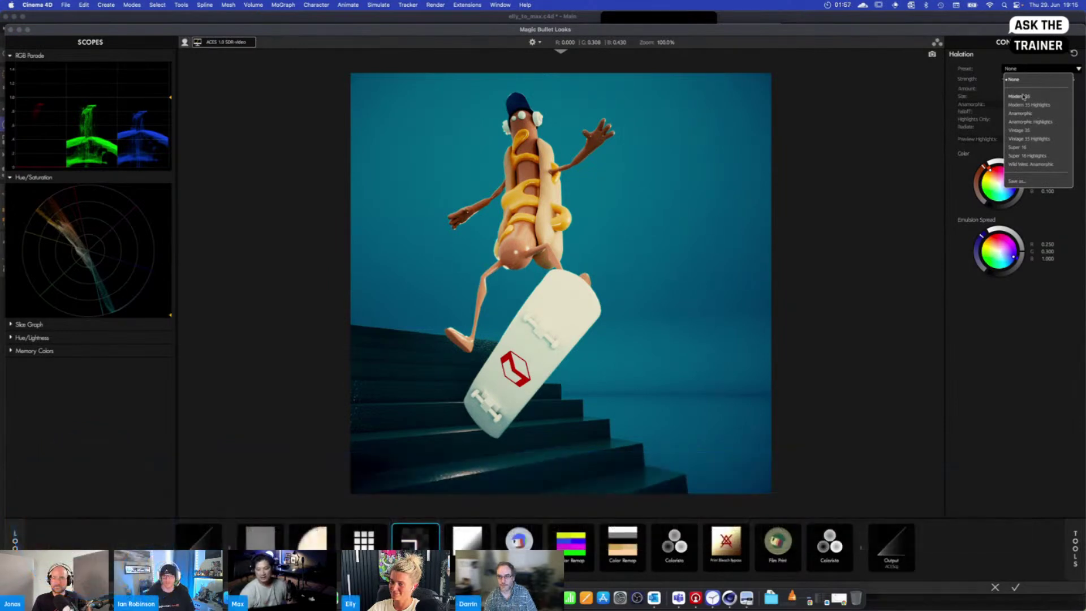
{"action": "left_click", "coordinate": [1028, 130]}
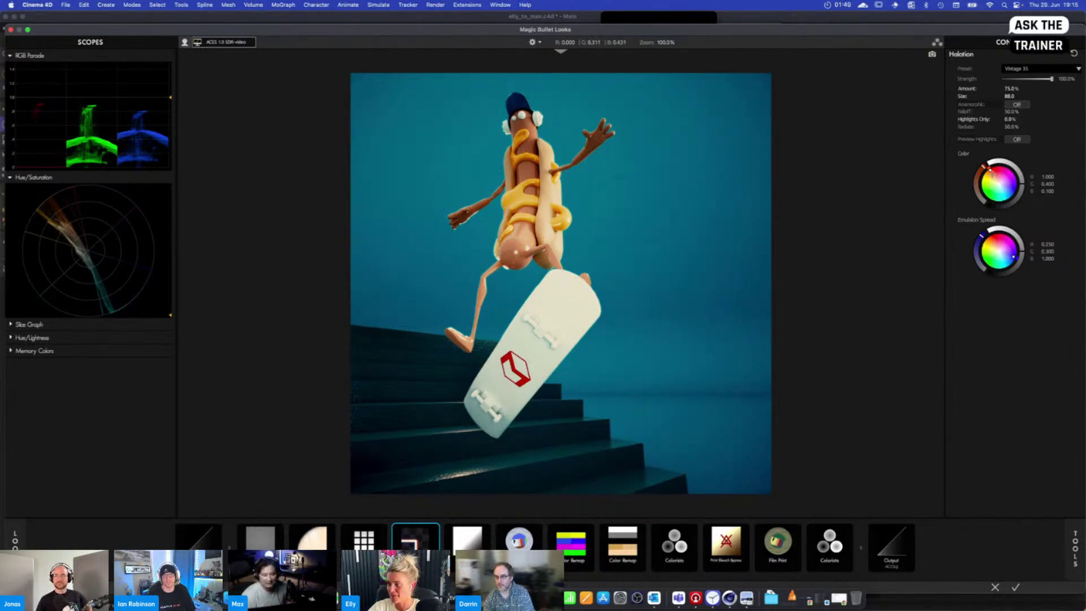
{"action": "left_click_drag", "start_coordinate": [991, 170], "coordinate": [996, 176]}
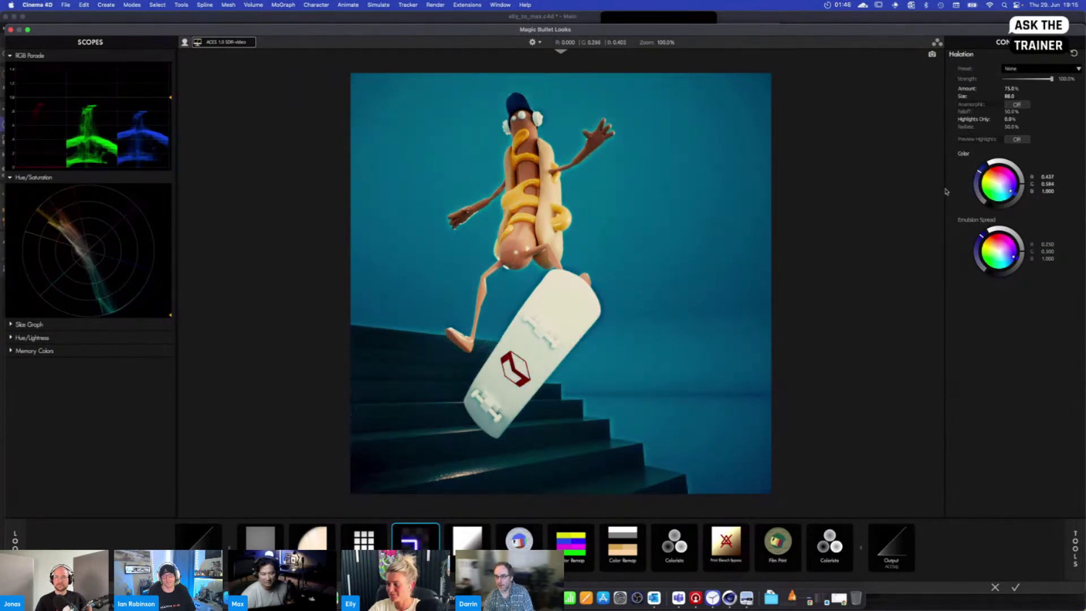
{"action": "left_click_drag", "start_coordinate": [1011, 190], "coordinate": [1009, 192]}
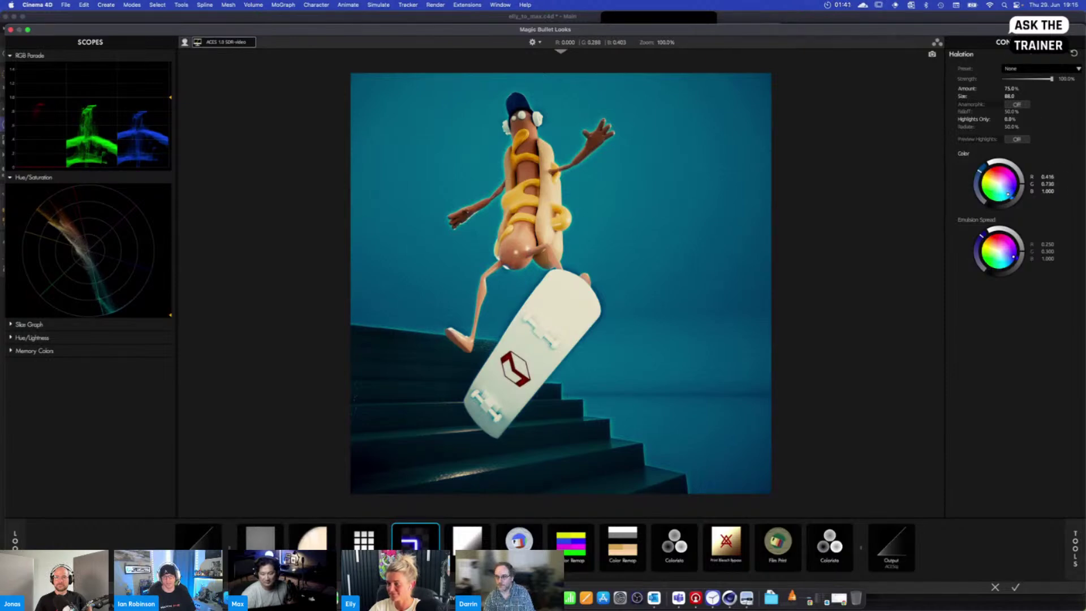
Reduce the Halation strength to about 58.3% and compare the image with it disabled and enabled
{"action": "left_click_drag", "start_coordinate": [1051, 80], "coordinate": [1032, 82]}
{"action": "left_click", "coordinate": [1063, 80]}
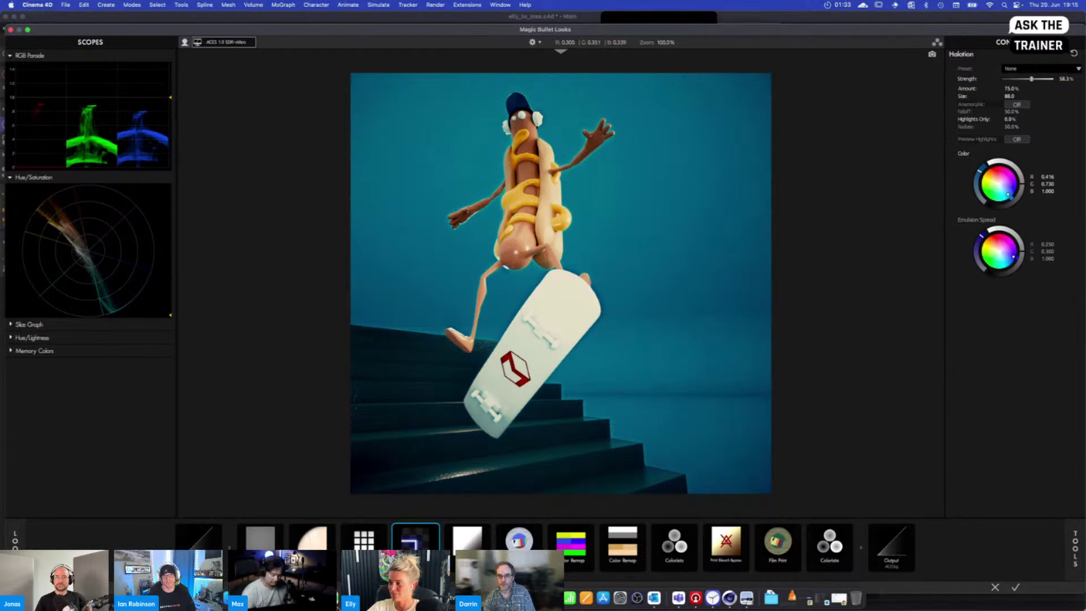
{"action": "left_click", "coordinate": [435, 530]}
{"action": "left_click", "coordinate": [435, 530]}
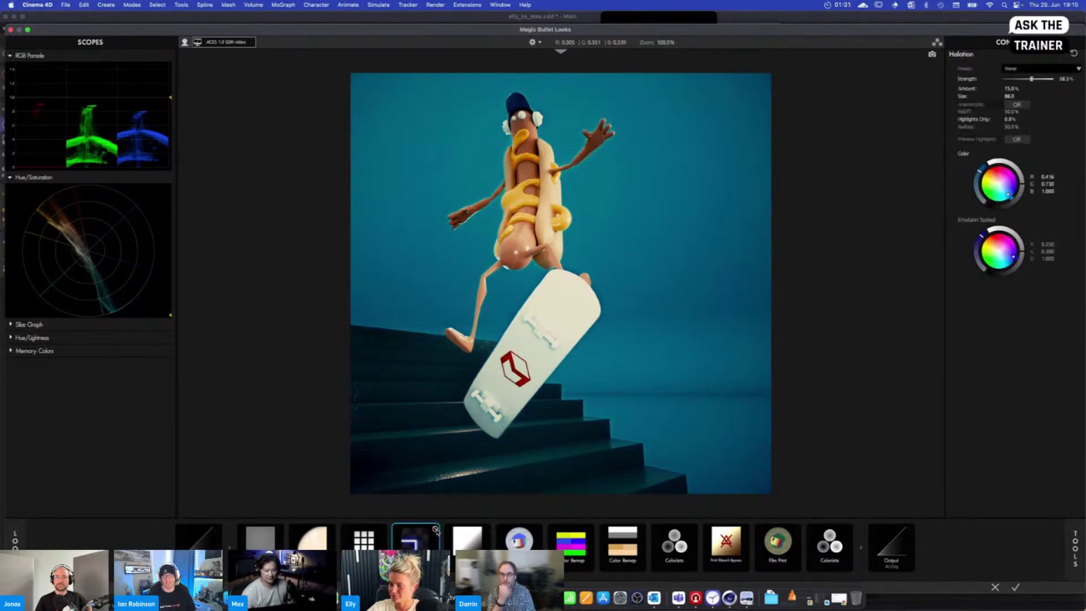
{"action": "left_click", "coordinate": [436, 530]}
{"action": "left_click", "coordinate": [436, 530]}
{"action": "left_click", "coordinate": [436, 530]}
{"action": "left_click", "coordinate": [435, 529]}
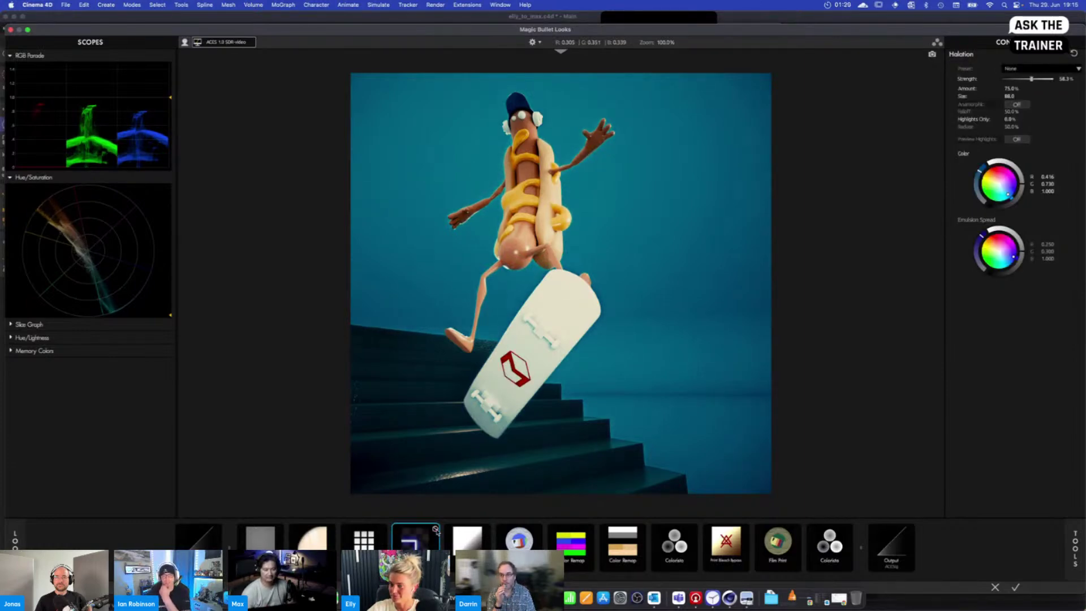
{"action": "left_click", "coordinate": [681, 12]}
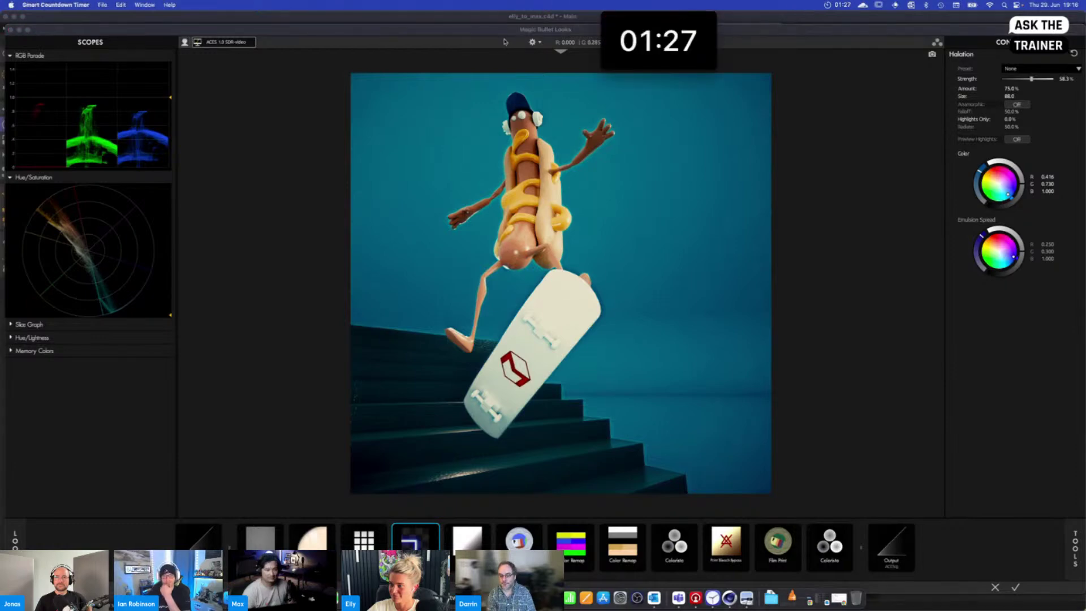
{"action": "left_click", "coordinate": [469, 37]}
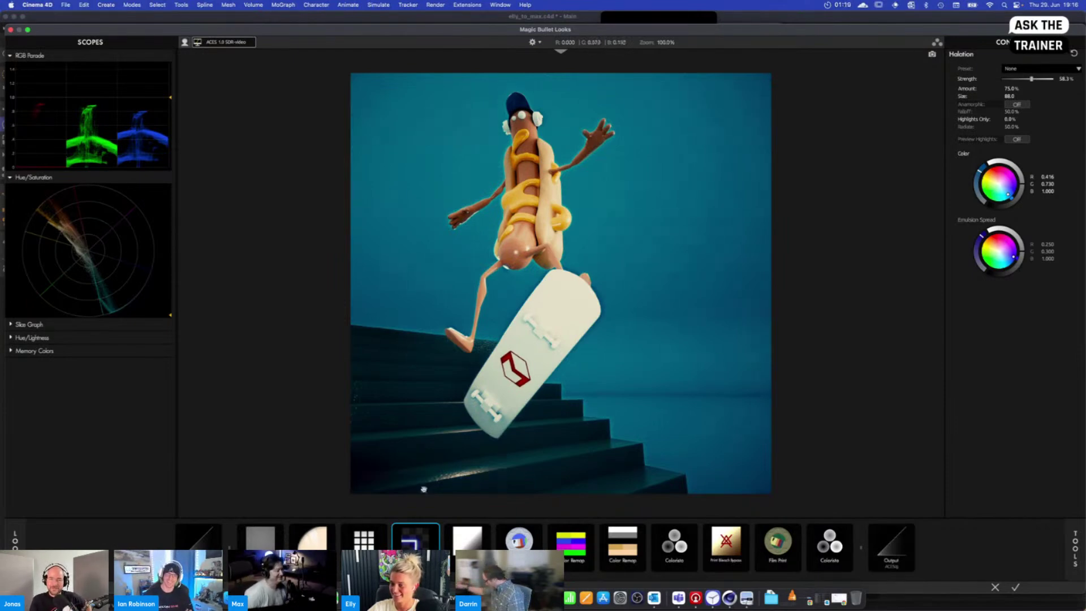
Add a Telecine Net tool between Film Print and the last Colorista
{"action": "left_click", "coordinate": [311, 542]}
{"action": "left_click", "coordinate": [1067, 550]}
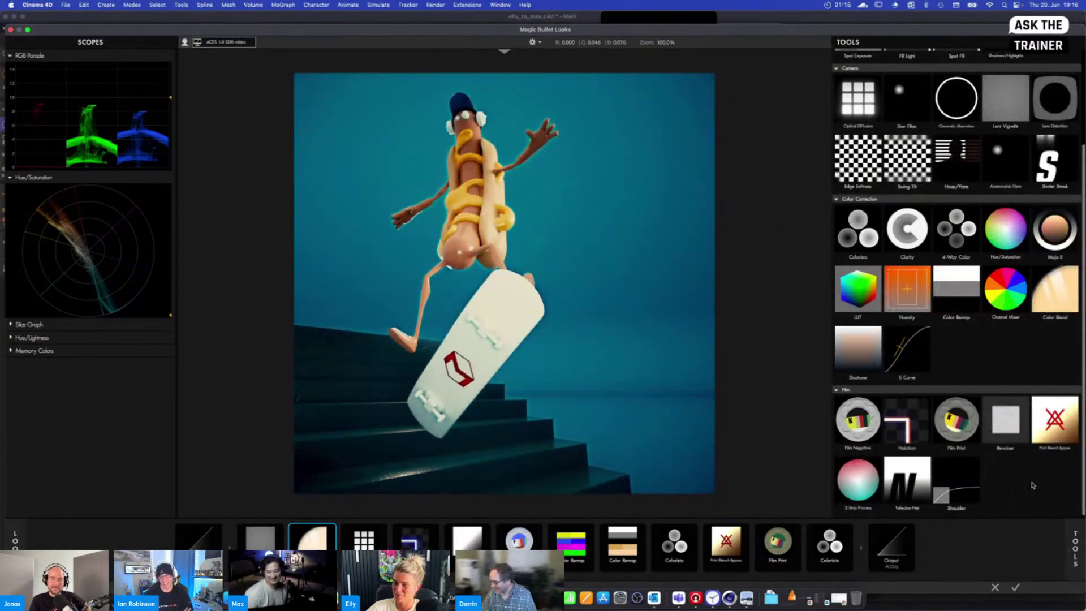
{"action": "double_click", "coordinate": [903, 490]}
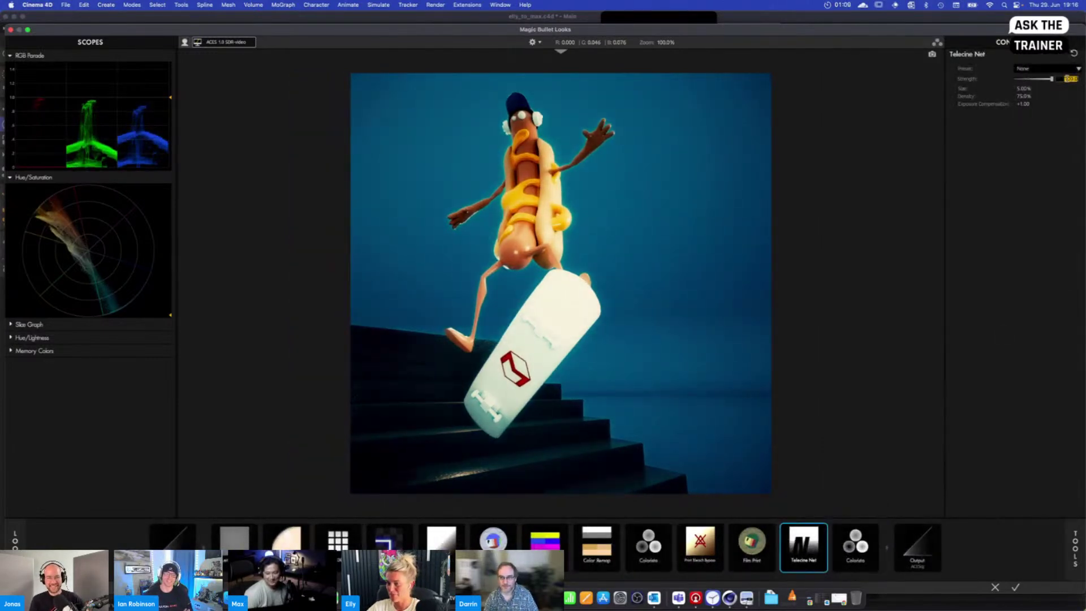
Lower the Telecine Net strength to about 12.6% and compare the image with the tool disabled and enabled
{"action": "left_click", "coordinate": [1066, 78]}
{"action": "type", "text": "25"}
{"action": "key", "text": "Return"}
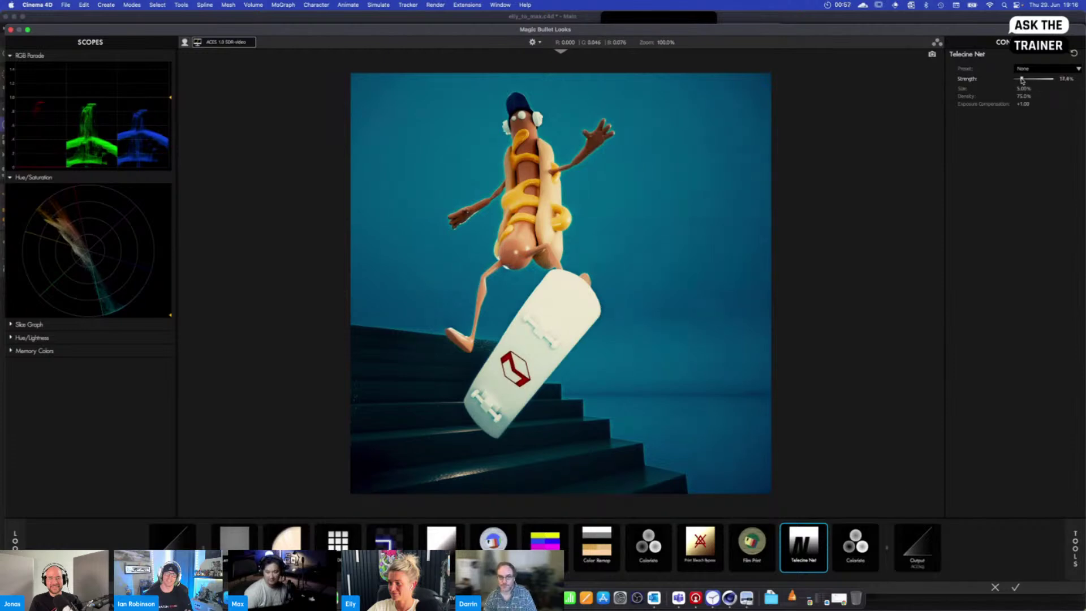
{"action": "left_click_drag", "start_coordinate": [1020, 80], "coordinate": [1021, 80]}
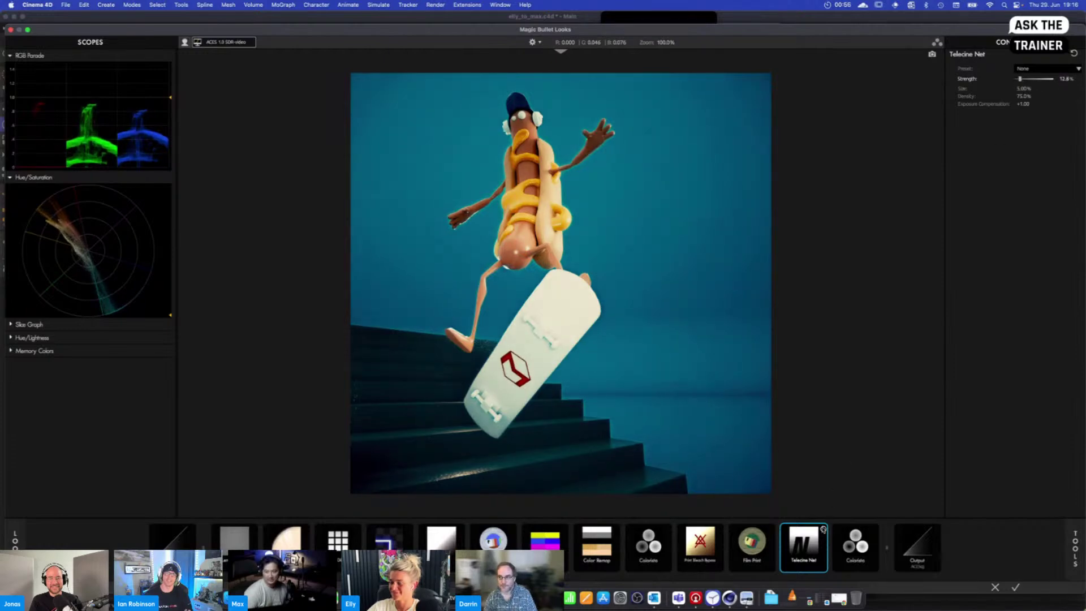
{"action": "left_click", "coordinate": [824, 530]}
{"action": "left_click", "coordinate": [823, 530]}
{"action": "mouse_move", "coordinate": [1075, 548]}
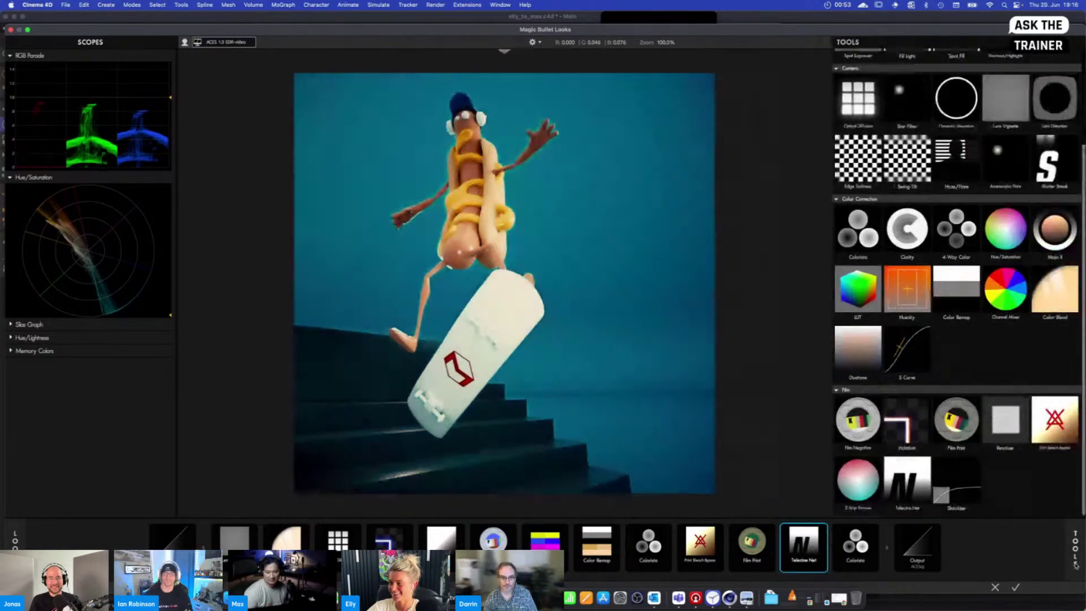
Add a Renoiser tool between Print Bleach Bypass and Film Print, apply the Image Vitamins preset and turn Monochrome on
{"action": "left_click", "coordinate": [1002, 423]}
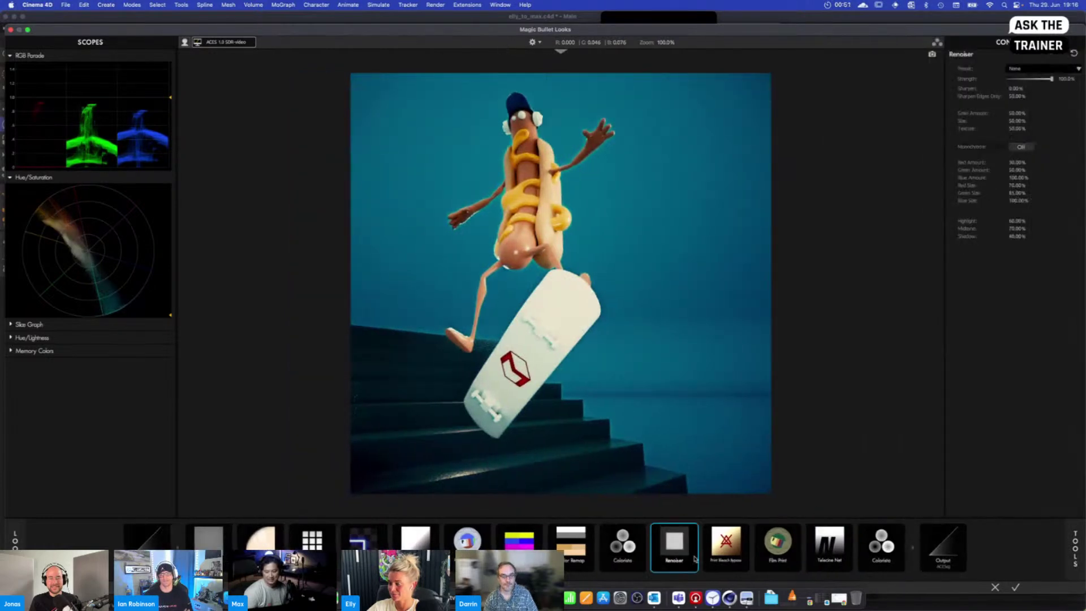
{"action": "left_click_drag", "start_coordinate": [682, 549], "coordinate": [732, 543]}
{"action": "left_click", "coordinate": [1047, 68]}
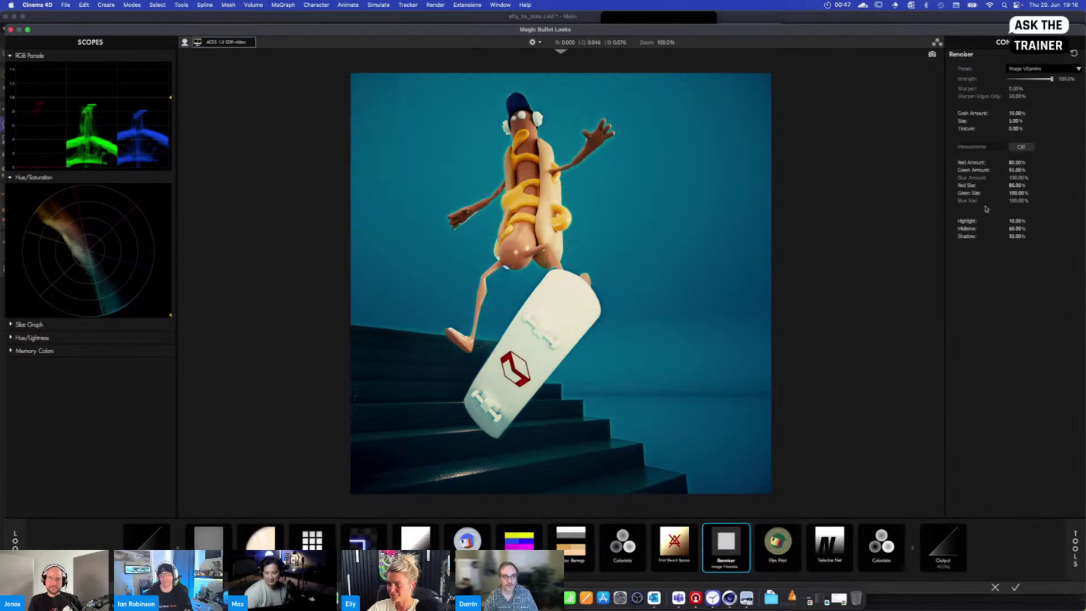
{"action": "left_click", "coordinate": [1038, 166]}
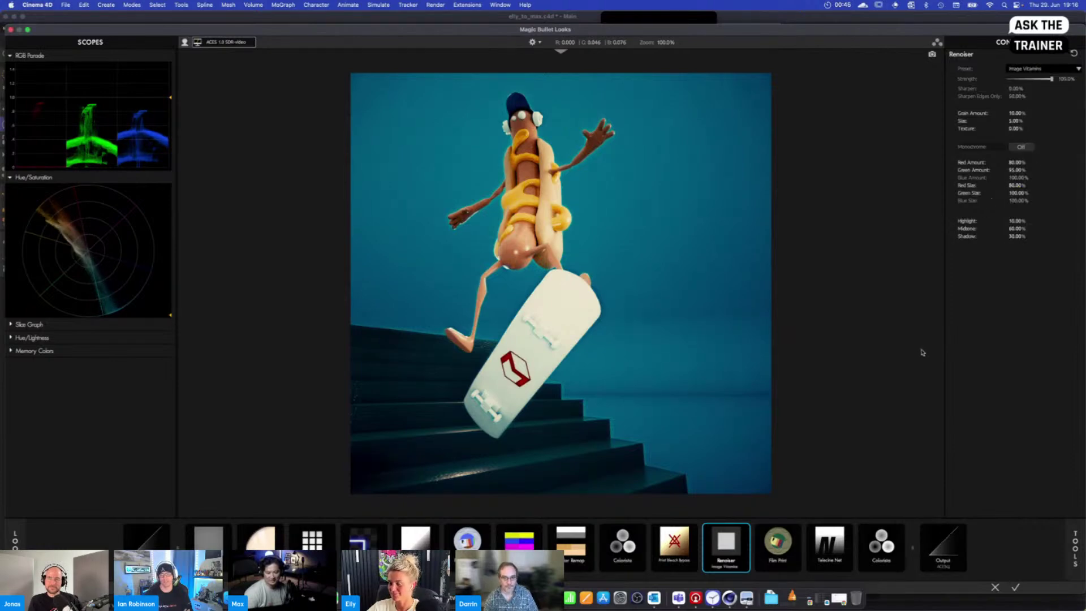
{"action": "left_click", "coordinate": [1021, 147]}
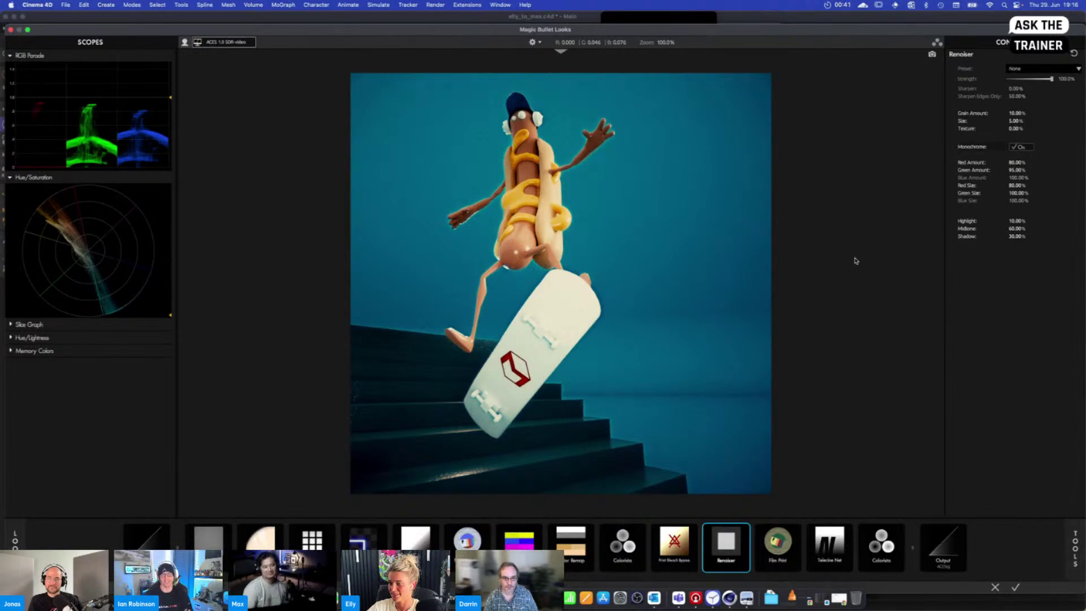
Add an Edge Softness tool, widen its sharp inner area to a spread of about 0.197 and adjust its quality
{"action": "left_click", "coordinate": [1075, 548]}
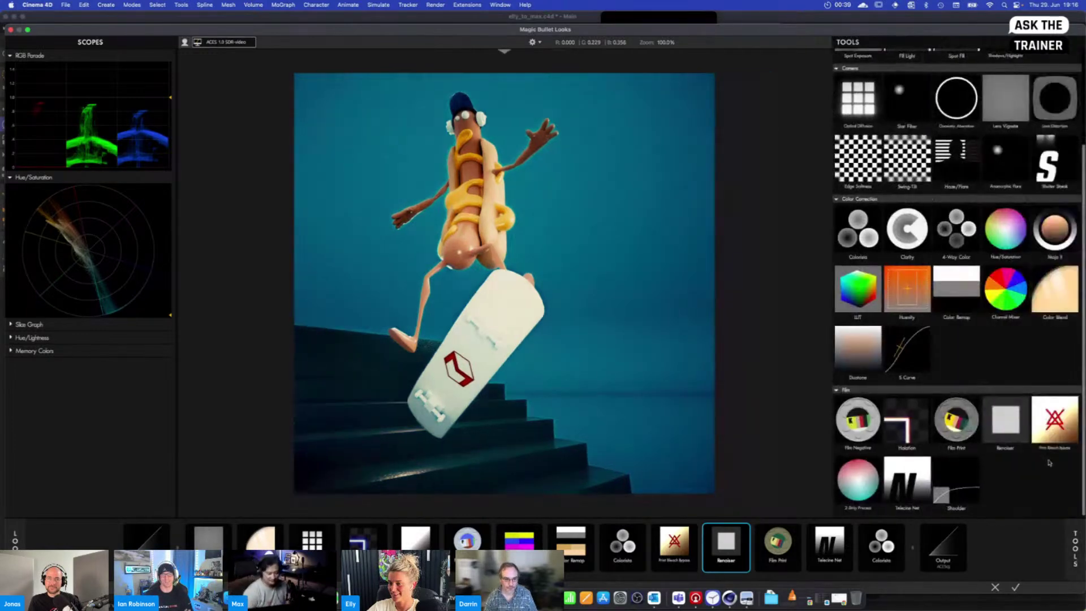
{"action": "scroll", "coordinate": [1049, 463], "scroll_direction": "up", "scroll_amount": 4}
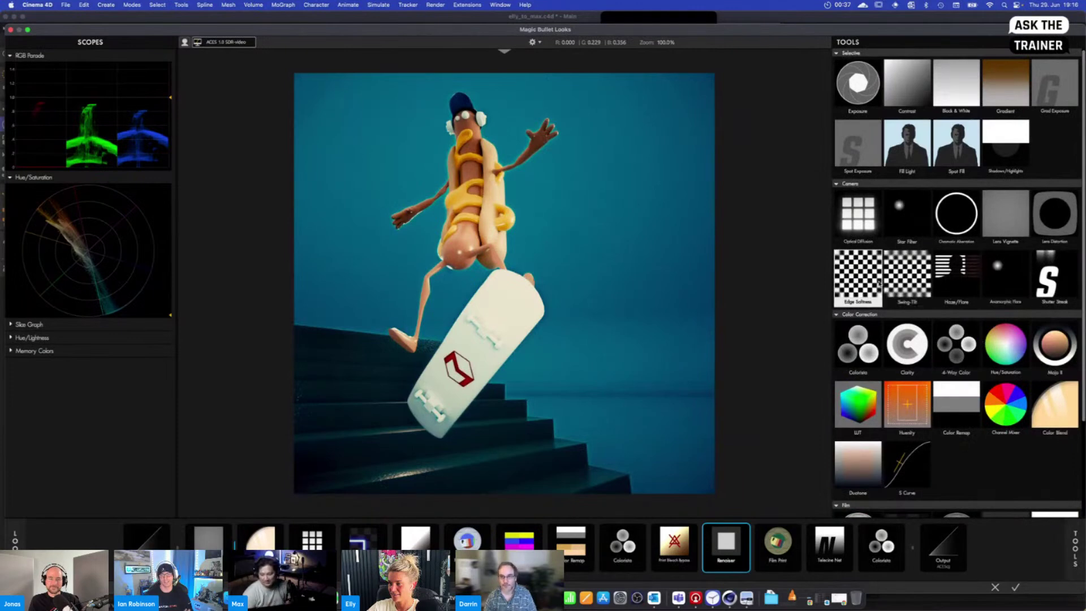
{"action": "double_click", "coordinate": [870, 279]}
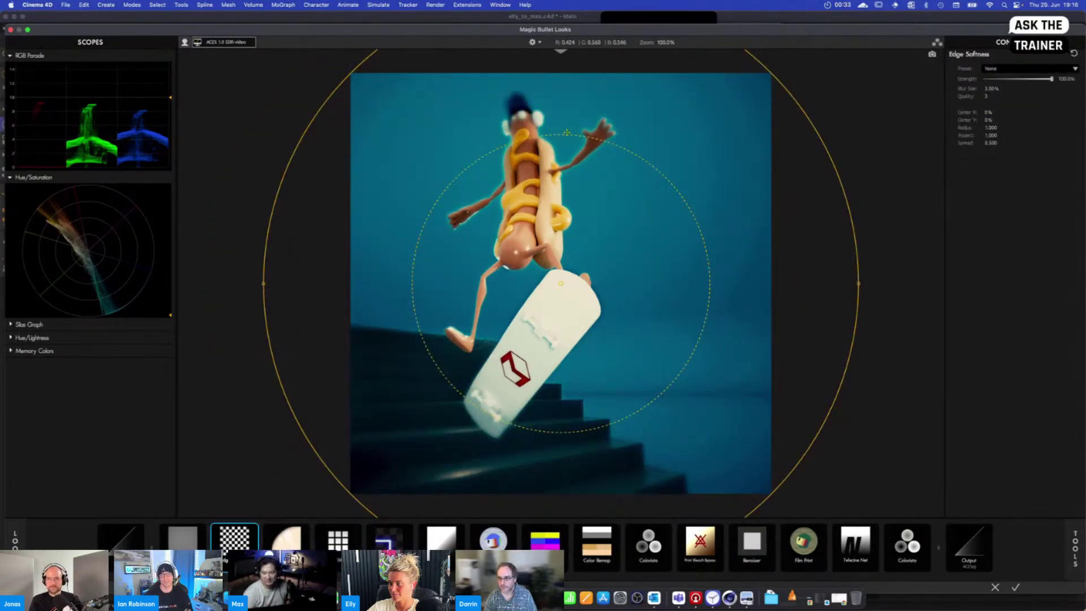
{"action": "left_click_drag", "start_coordinate": [567, 132], "coordinate": [562, 44]}
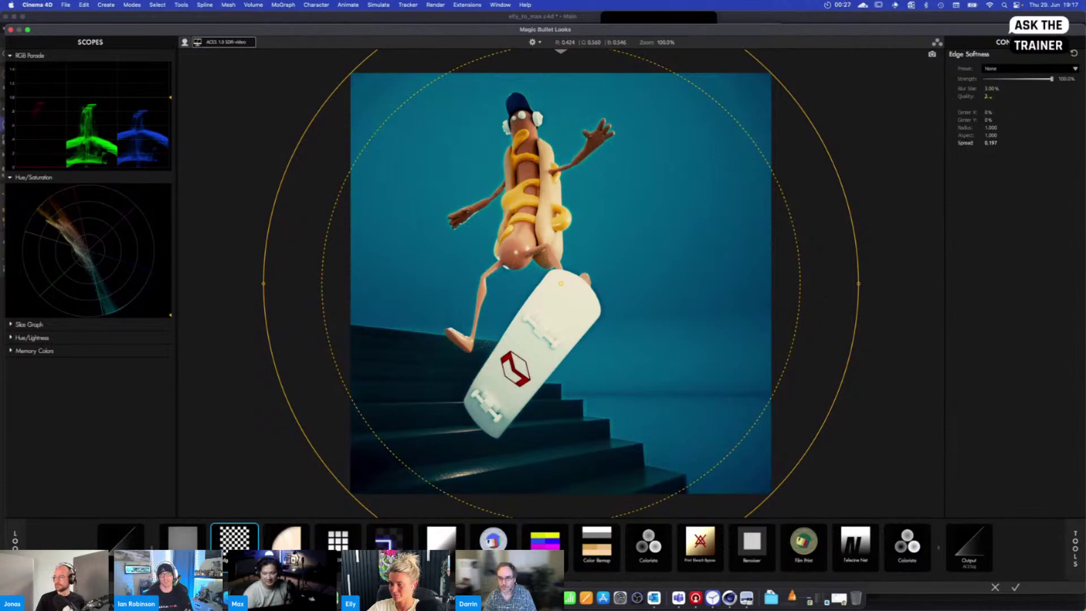
{"action": "left_click", "coordinate": [988, 97]}
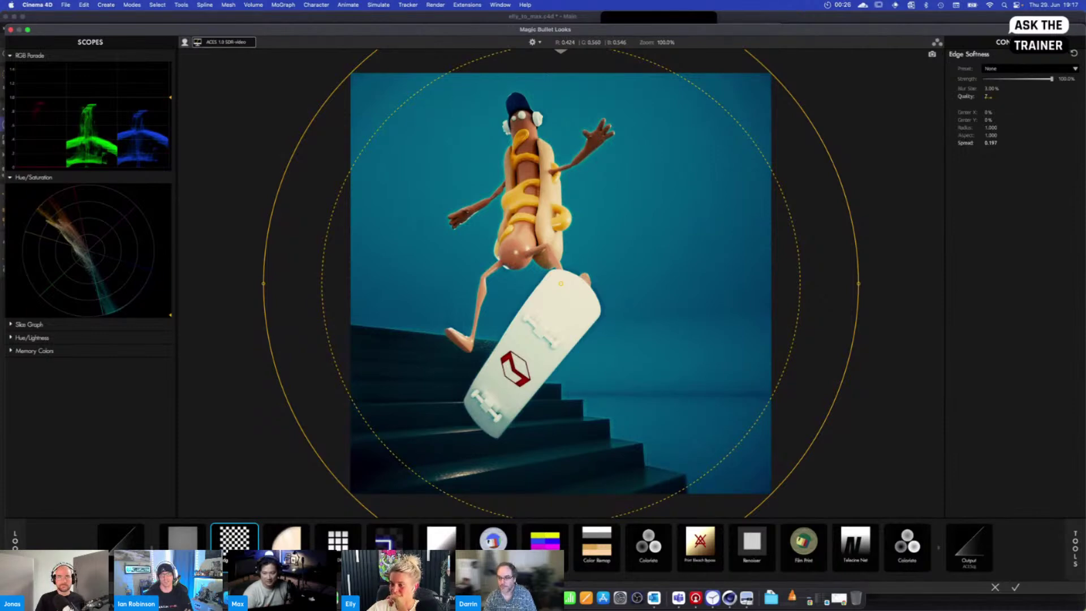
Review the Contrast and Optical Diffusion settings and apply the finished look to the render
{"action": "left_click", "coordinate": [442, 542]}
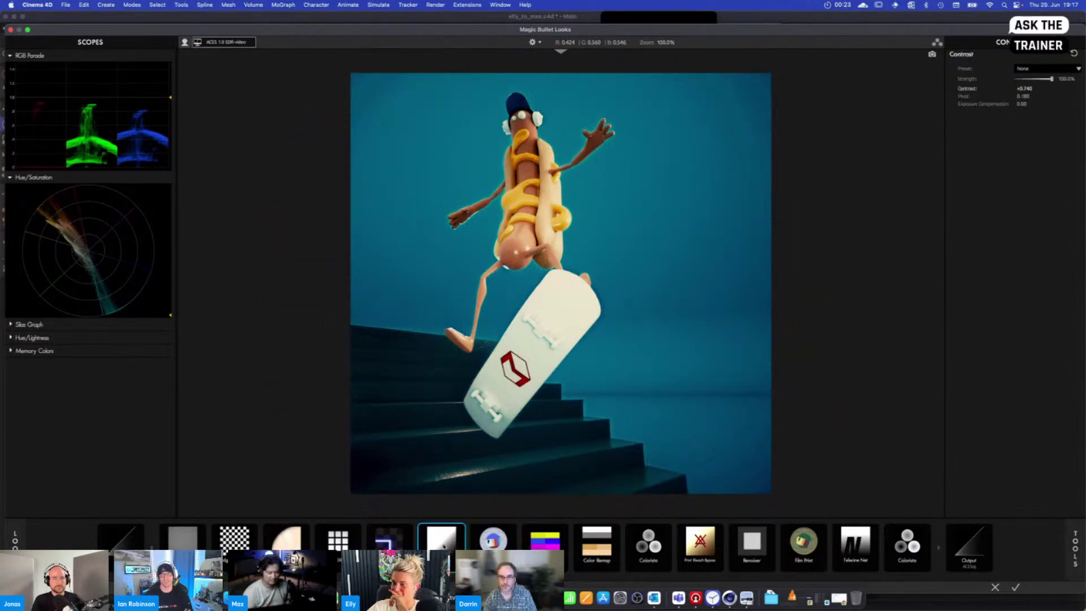
{"action": "left_click", "coordinate": [332, 547]}
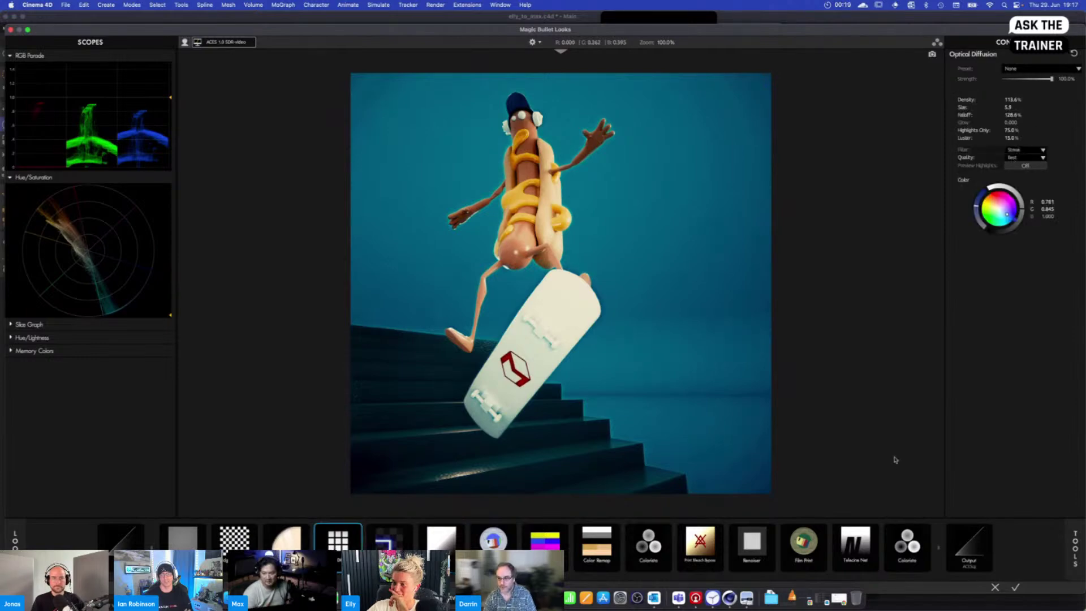
{"action": "left_click", "coordinate": [1016, 588]}
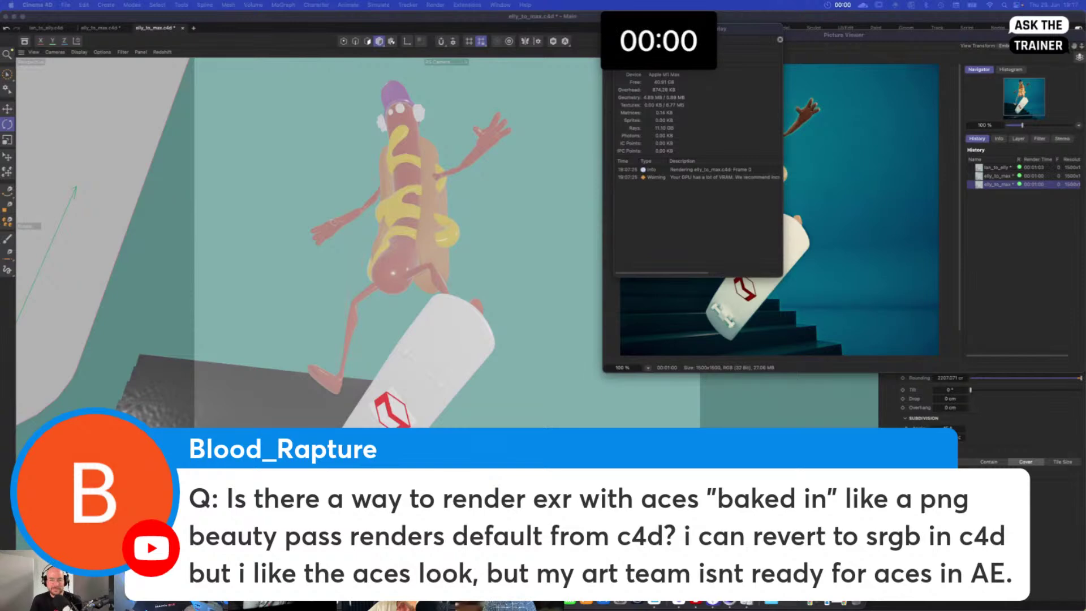
Reset the countdown timer to 10:00 and close it together with the RS Feedback Display window
{"action": "left_click", "coordinate": [694, 17]}
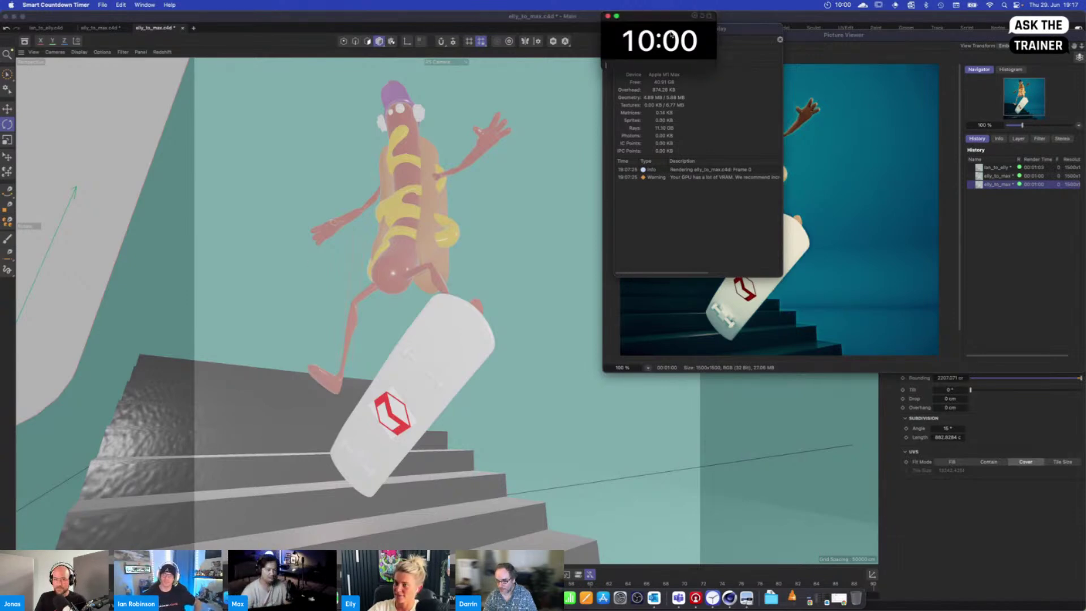
{"action": "left_click", "coordinate": [608, 16]}
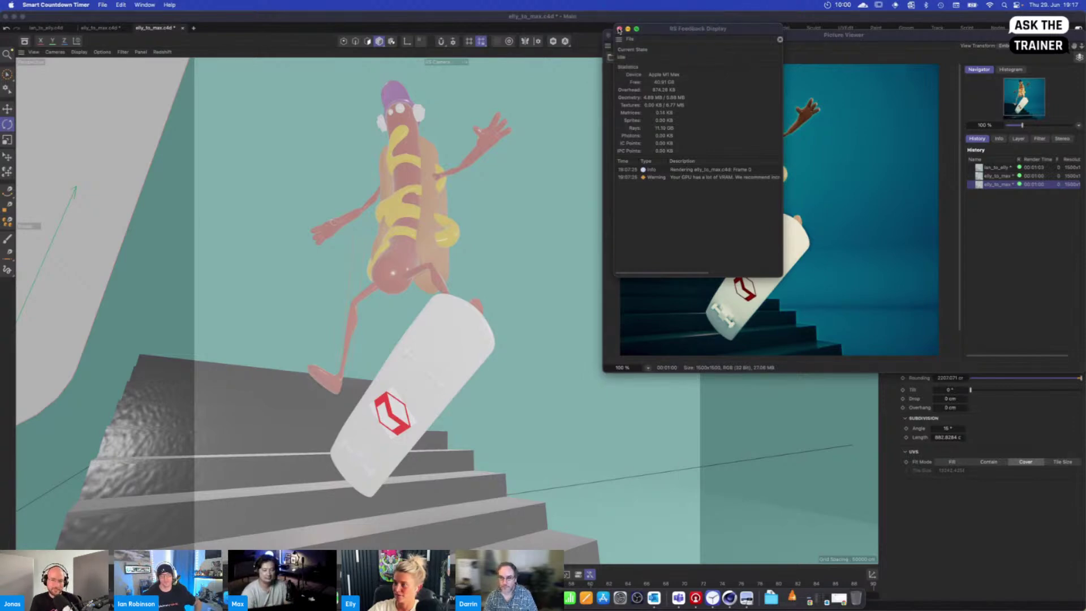
{"action": "left_click", "coordinate": [618, 29]}
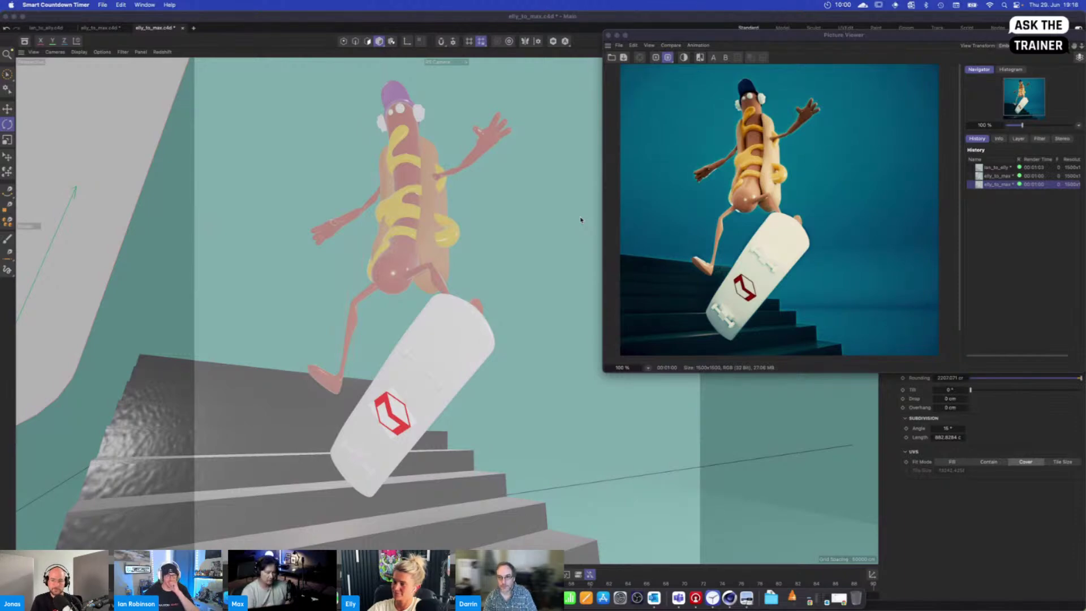
Reopen the graded render in Magic Bullet Looks and view the Save Look dialog without saving
{"action": "left_click", "coordinate": [1079, 60]}
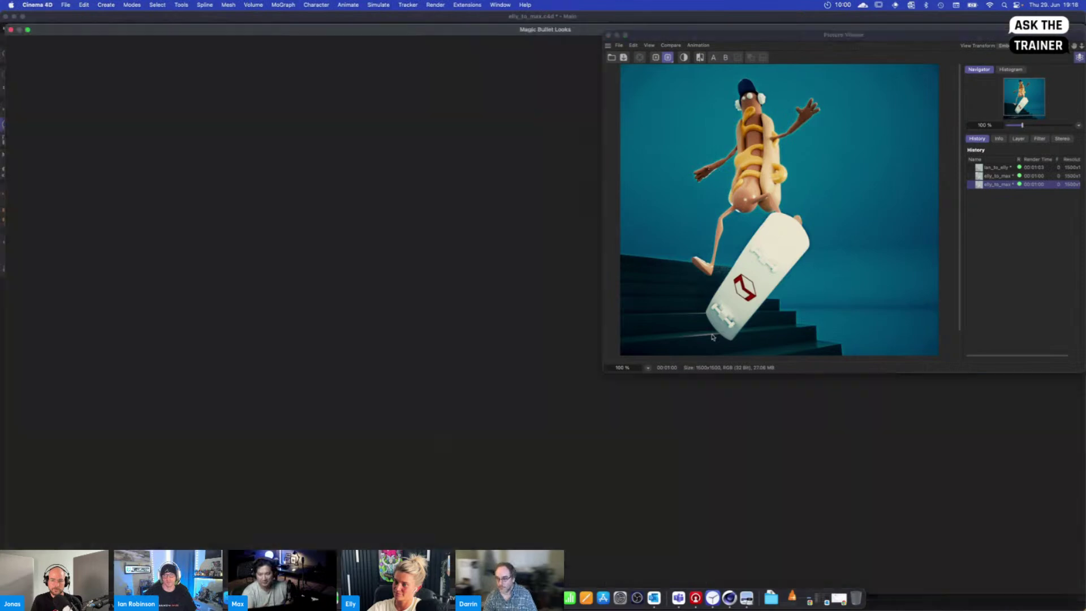
{"action": "key", "text": "super+s"}
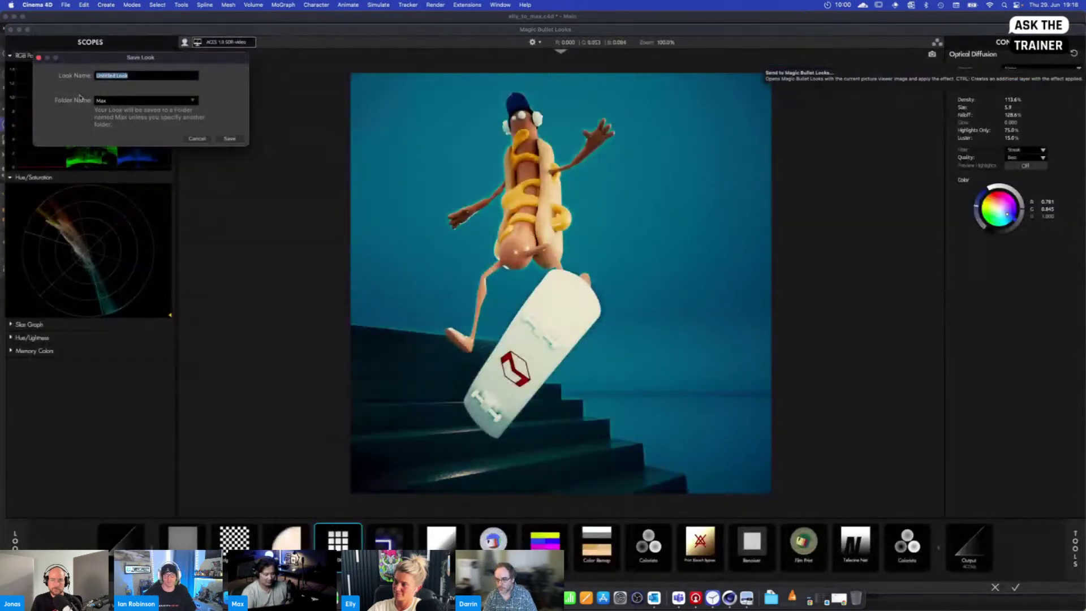
{"action": "left_click", "coordinate": [198, 139]}
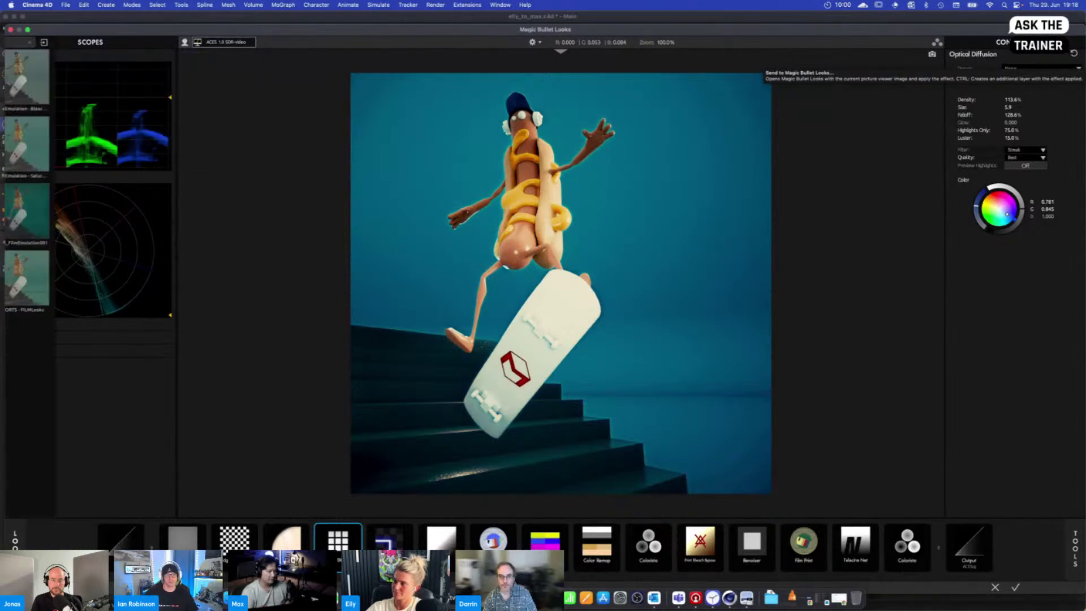
Look through the saved custom looks and their file options, and close Magic Bullet Looks
{"action": "mouse_move", "coordinate": [13, 542]}
{"action": "right_click", "coordinate": [105, 360]}
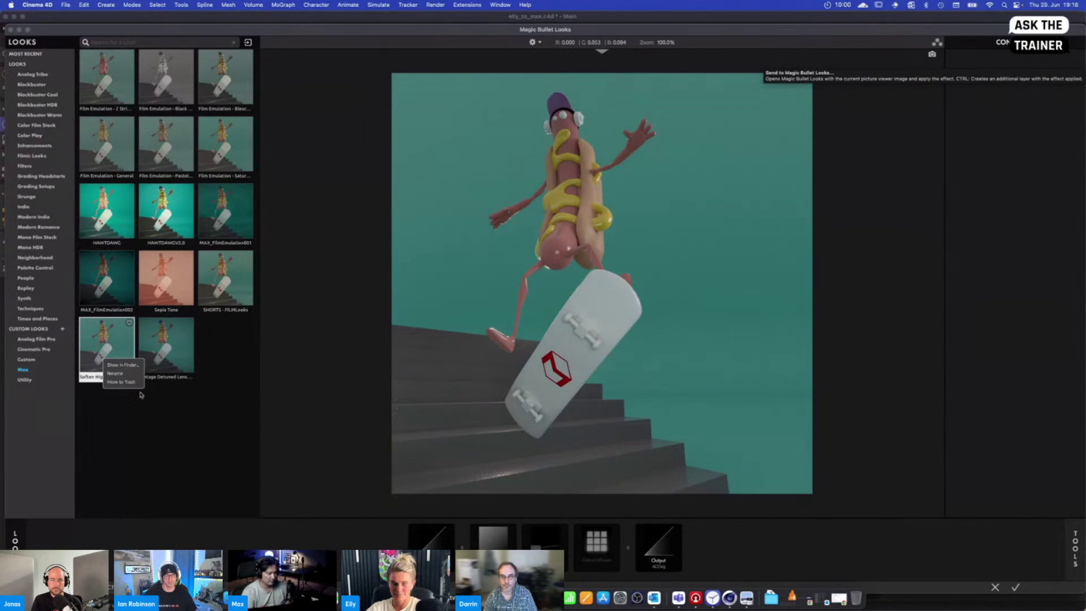
{"action": "left_click", "coordinate": [190, 417]}
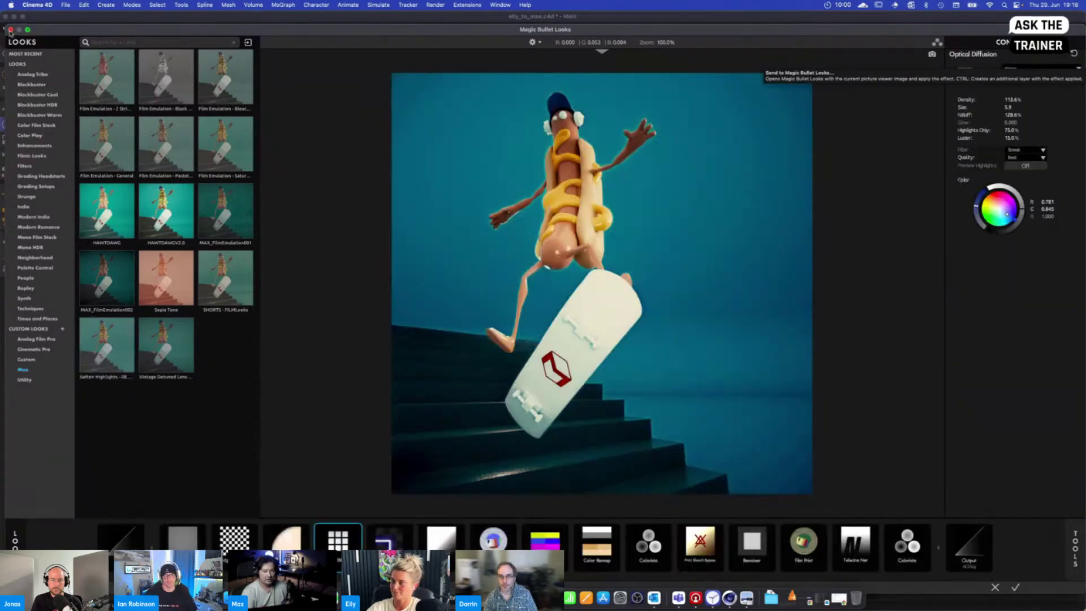
{"action": "left_click", "coordinate": [10, 29]}
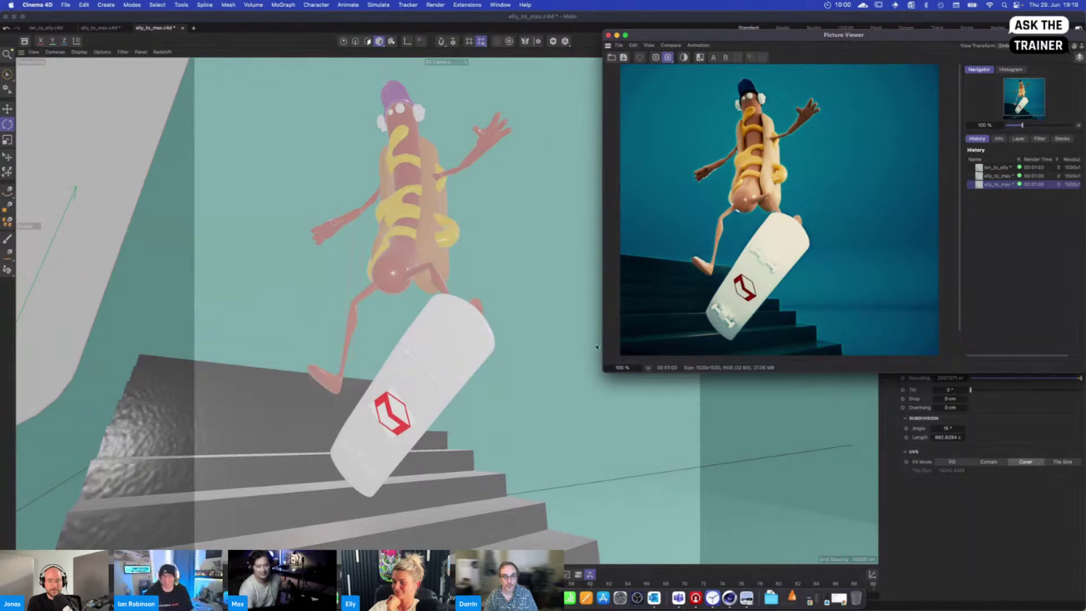
Enlarge the Picture Viewer window to inspect the whole graded hotdog render
{"action": "left_click_drag", "start_coordinate": [604, 368], "coordinate": [1, 588]}
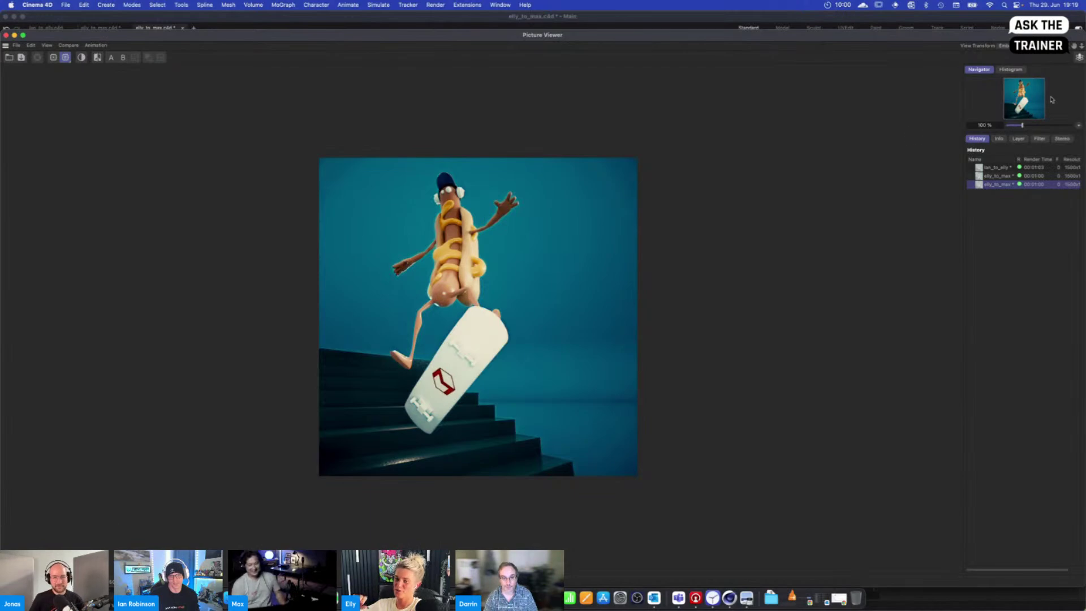
{"action": "mouse_move", "coordinate": [1022, 125]}
{"action": "left_mouse_down"}
{"action": "mouse_move", "coordinate": [1032, 126]}
{"action": "mouse_move", "coordinate": [1016, 128]}
{"action": "left_mouse_up"}
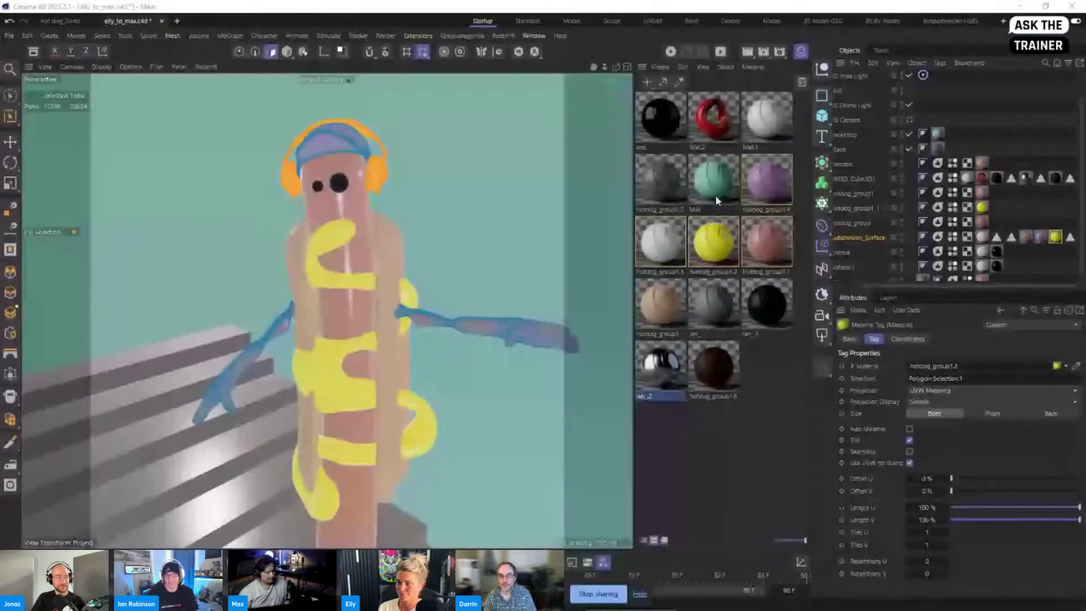
Start the Redshift viewport render and duplicate the yellow hotdog_group1.2 material
{"action": "left_click", "coordinate": [669, 51]}
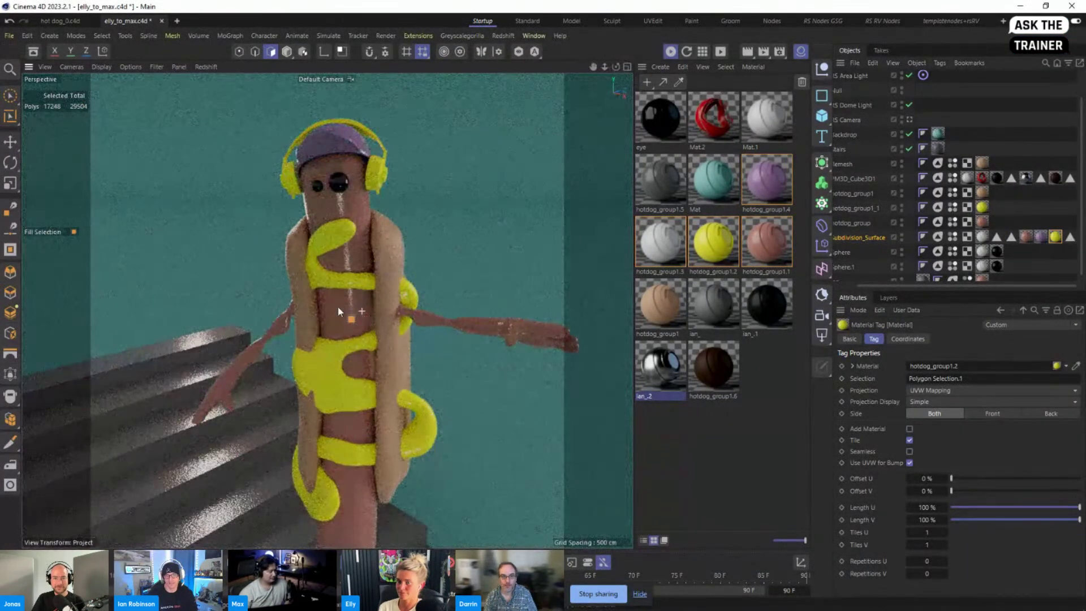
{"action": "scroll", "coordinate": [337, 306], "scroll_direction": "down", "scroll_amount": 5}
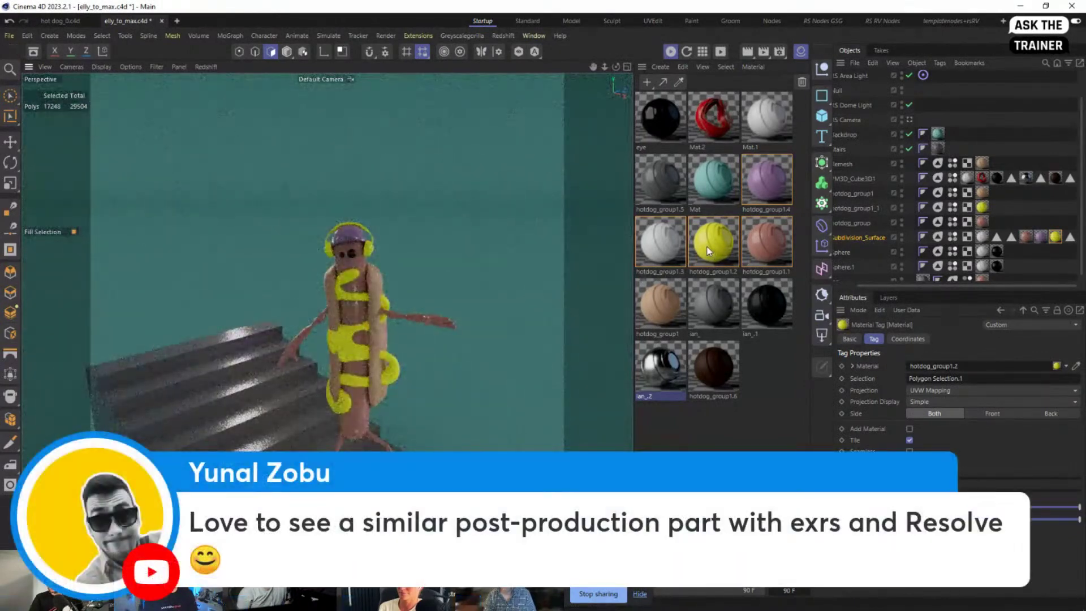
{"action": "left_click", "coordinate": [714, 243]}
{"action": "left_click_drag", "start_coordinate": [711, 244], "coordinate": [768, 380], "text": "ctrl"}
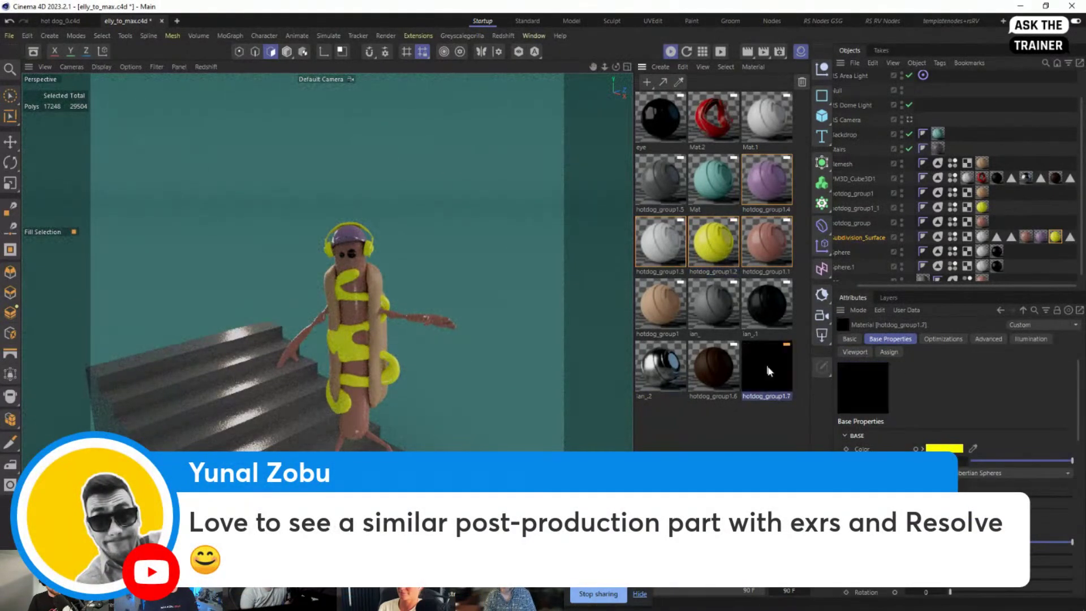
Change the duplicated material's color to a dark green with 24% value and assign it to the headphones in place of the yellow material
{"action": "left_click", "coordinate": [949, 449]}
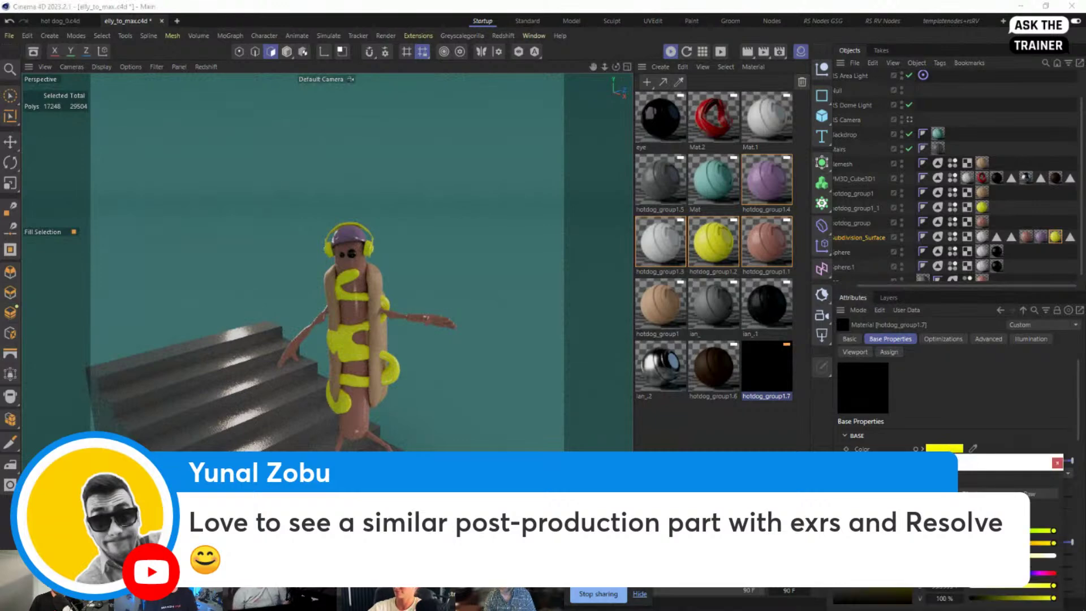
{"action": "left_click_drag", "start_coordinate": [984, 573], "coordinate": [990, 598]}
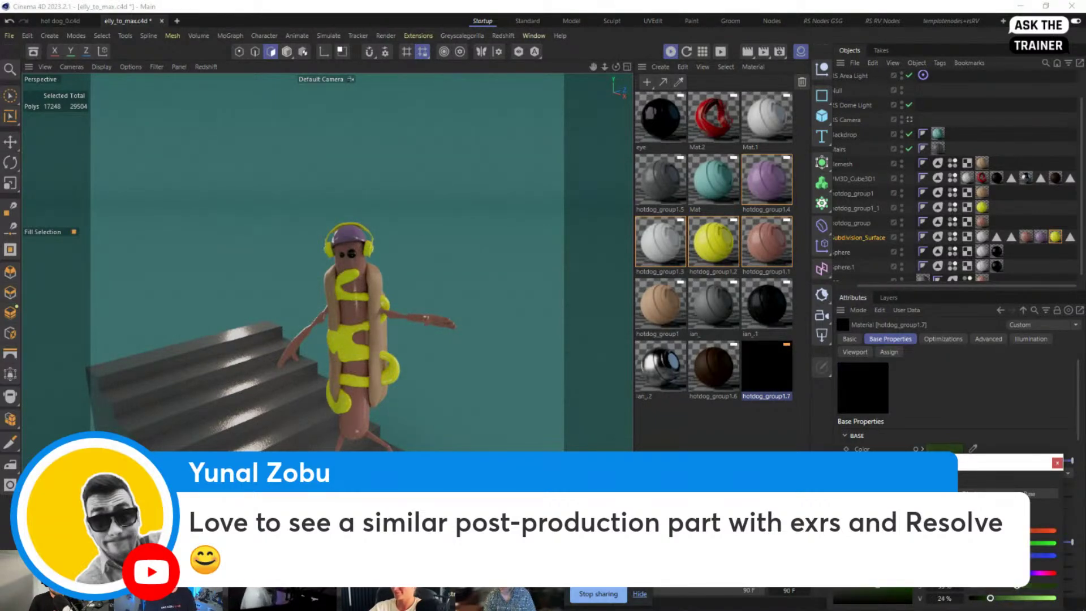
{"action": "left_click", "coordinate": [1057, 464]}
{"action": "left_click_drag", "start_coordinate": [757, 366], "coordinate": [1056, 241]}
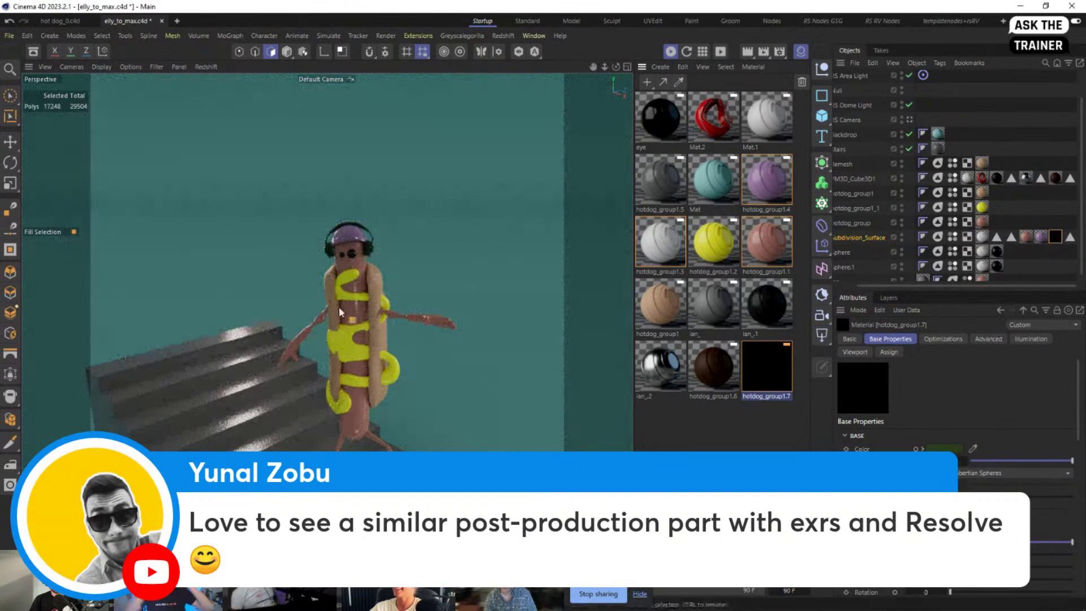
Open the eye material in the Node Editor, add a Ramp node and move the Fresnel node out of its way
{"action": "left_click", "coordinate": [656, 124]}
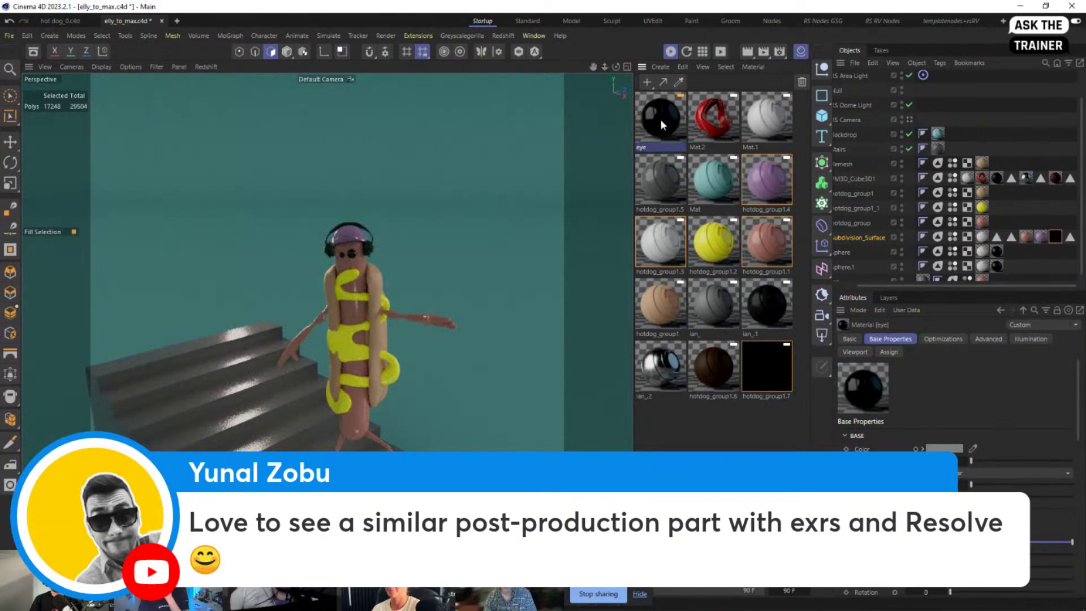
{"action": "double_click", "coordinate": [661, 120]}
{"action": "double_click", "coordinate": [580, 229]}
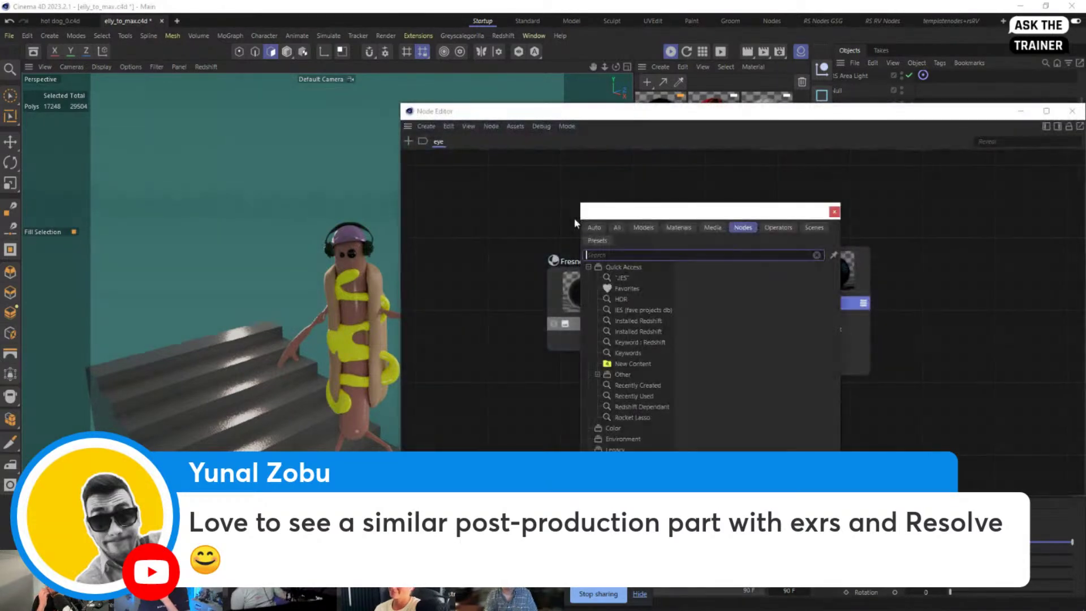
{"action": "type", "text": "ramp"}
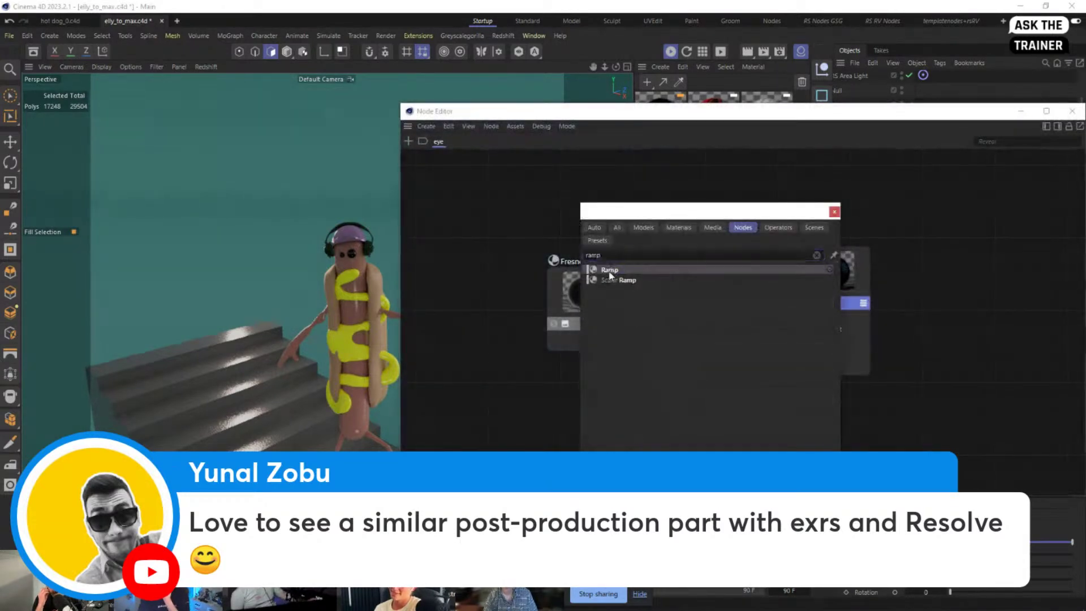
{"action": "mouse_move", "coordinate": [608, 269]}
{"action": "left_mouse_down"}
{"action": "mouse_move", "coordinate": [528, 185]}
{"action": "mouse_move", "coordinate": [627, 268]}
{"action": "left_mouse_up"}
{"action": "left_click_drag", "start_coordinate": [571, 320], "coordinate": [543, 377]}
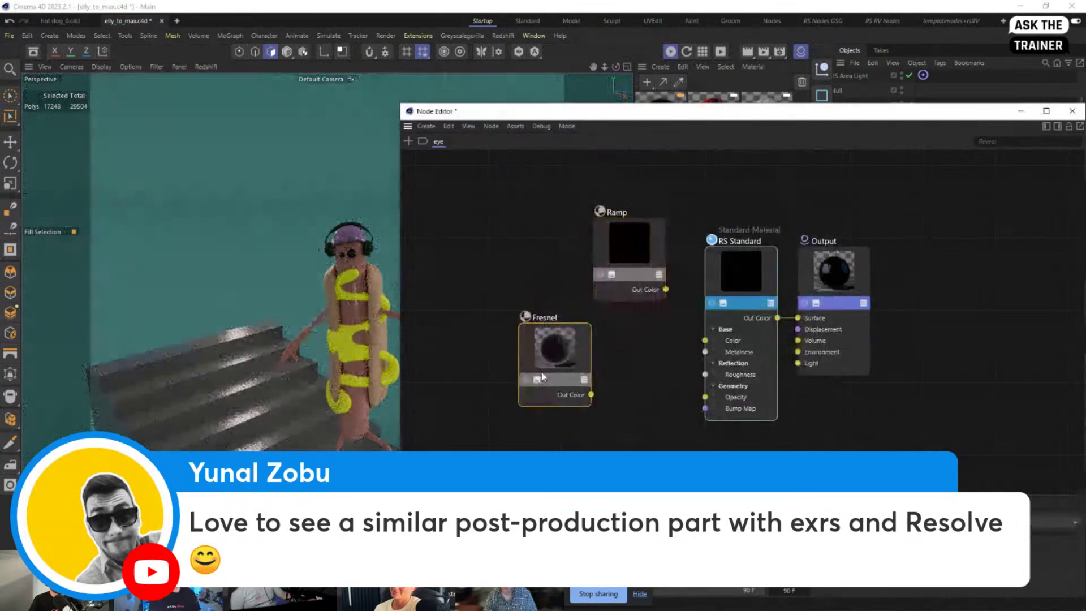
Set the Ramp node's mapping to Circular, connect it to the RS Standard color, and move its black knot close to the white end
{"action": "left_click_drag", "start_coordinate": [647, 247], "coordinate": [628, 271]}
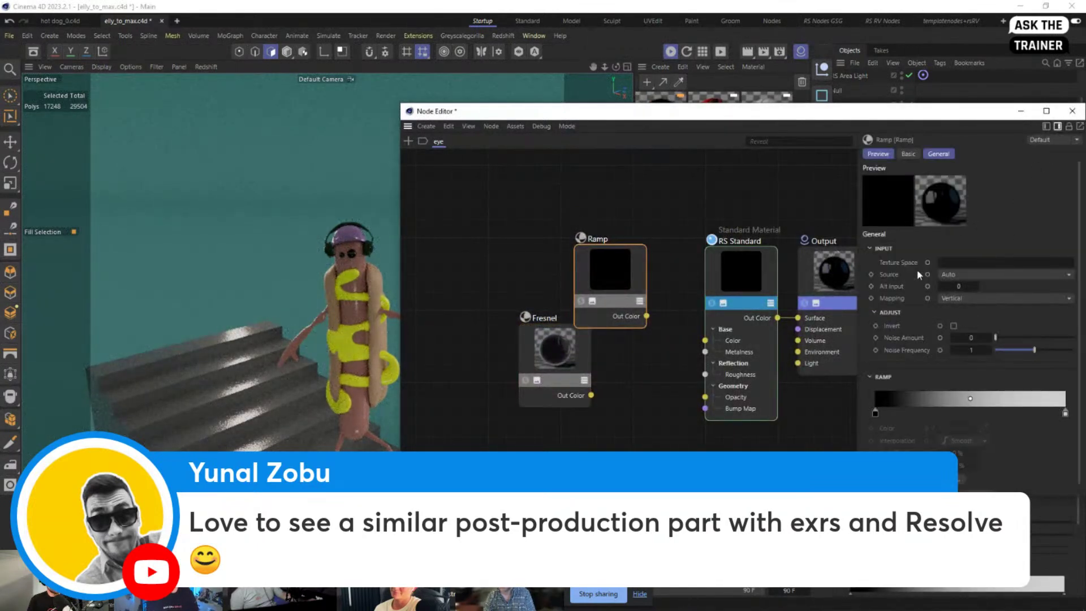
{"action": "left_click", "coordinate": [966, 298]}
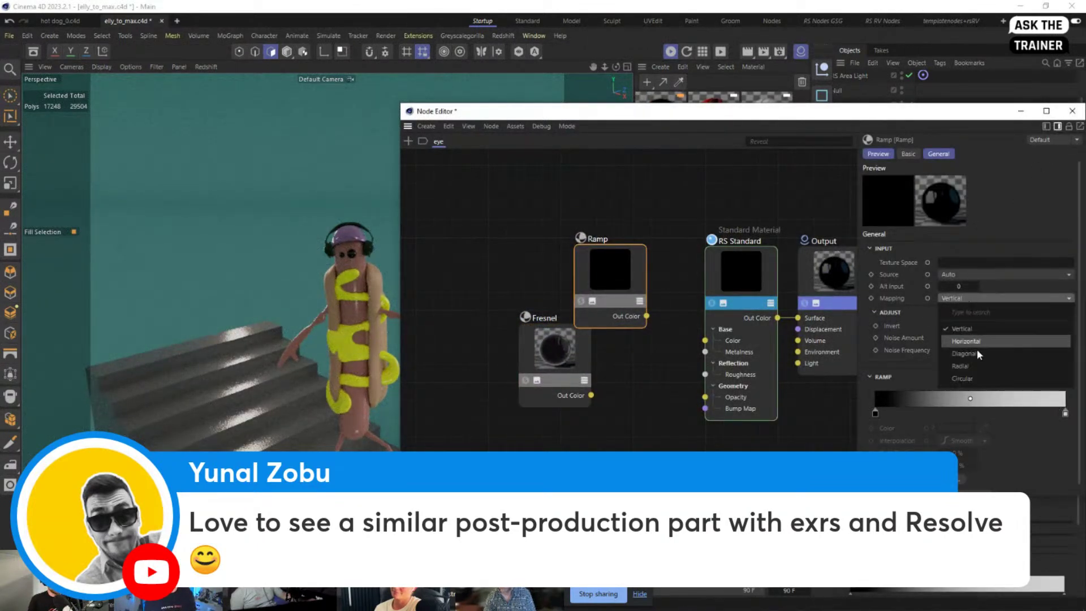
{"action": "left_click", "coordinate": [975, 374]}
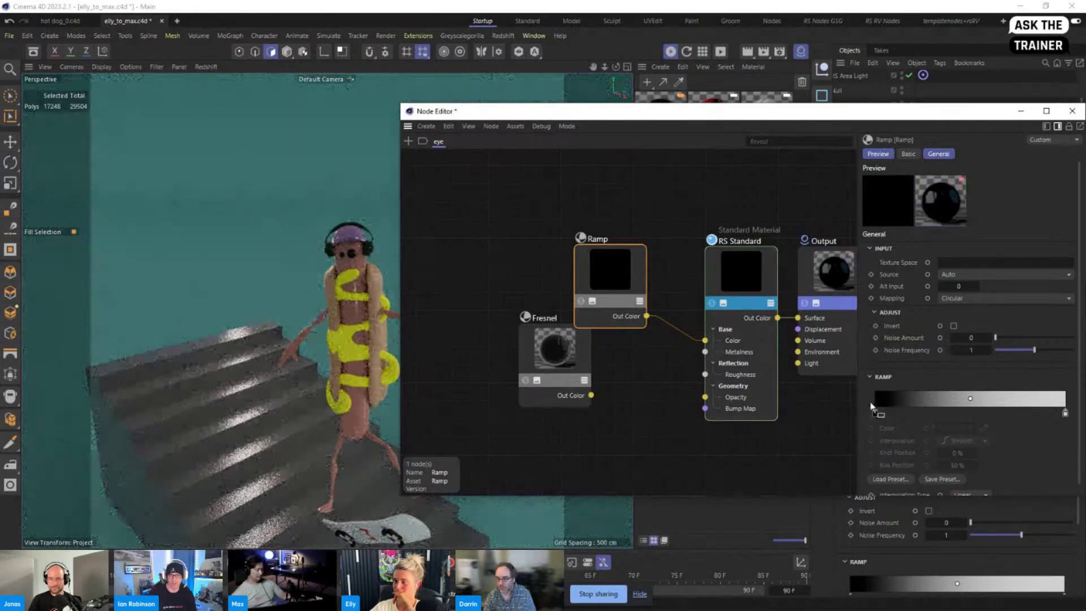
{"action": "left_click_drag", "start_coordinate": [870, 413], "coordinate": [1051, 417]}
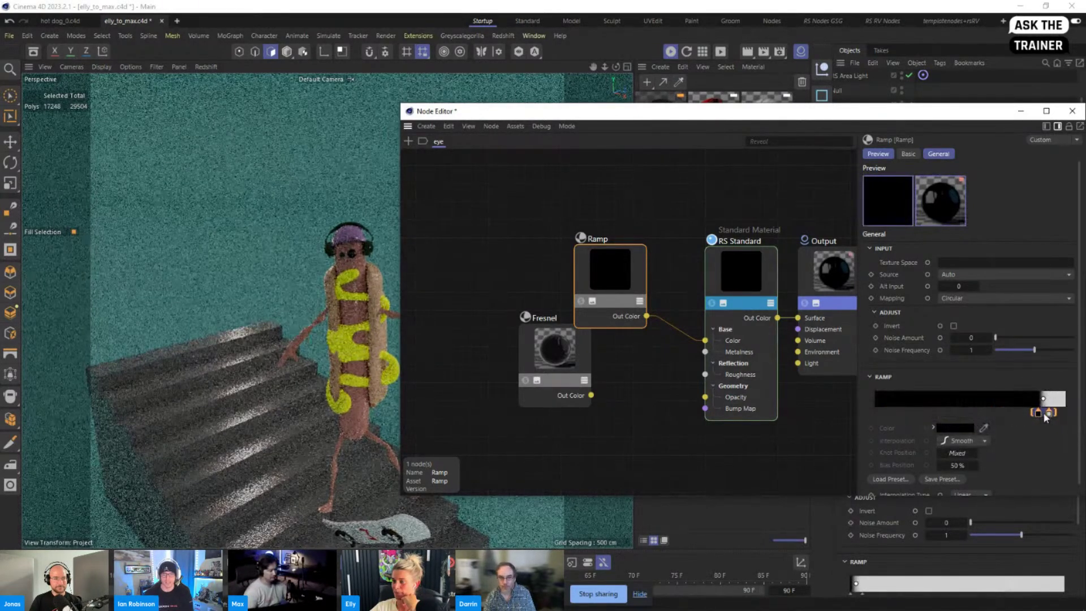
{"action": "left_click_drag", "start_coordinate": [549, 342], "coordinate": [558, 392]}
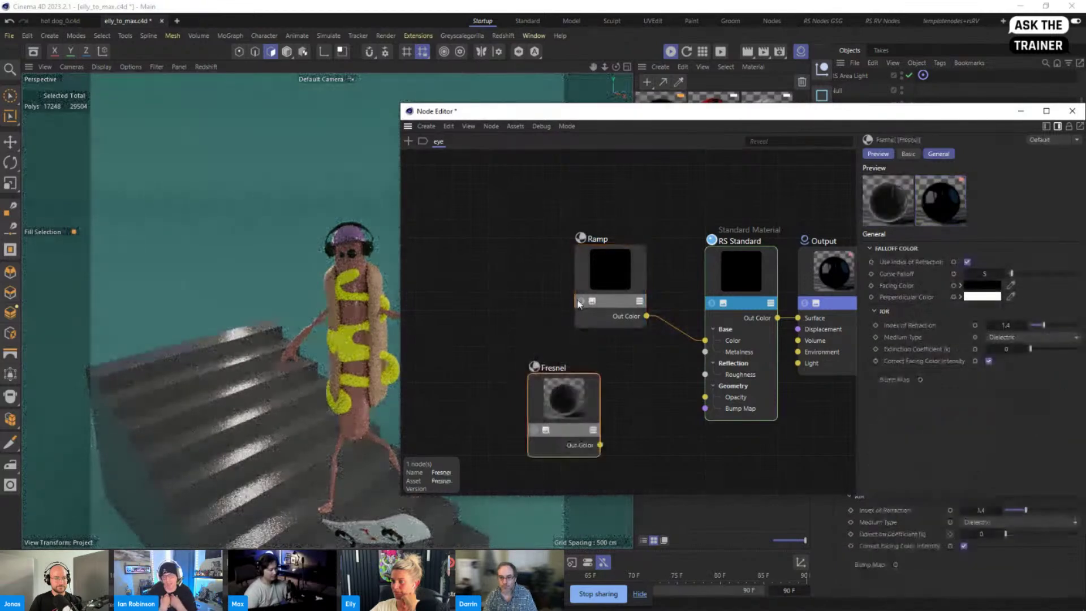
{"action": "left_click", "coordinate": [1072, 112]}
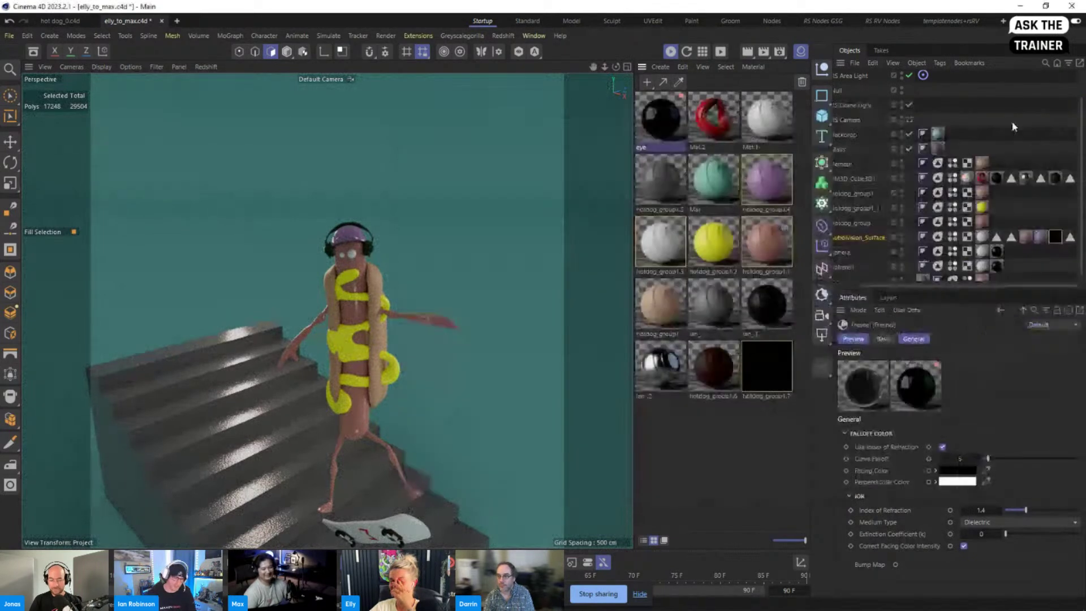
Set the projection of the hotdog_group1.7 material tag on Subdivision_Surface to Frontal
{"action": "left_click", "coordinate": [1056, 237]}
{"action": "left_click", "coordinate": [940, 392]}
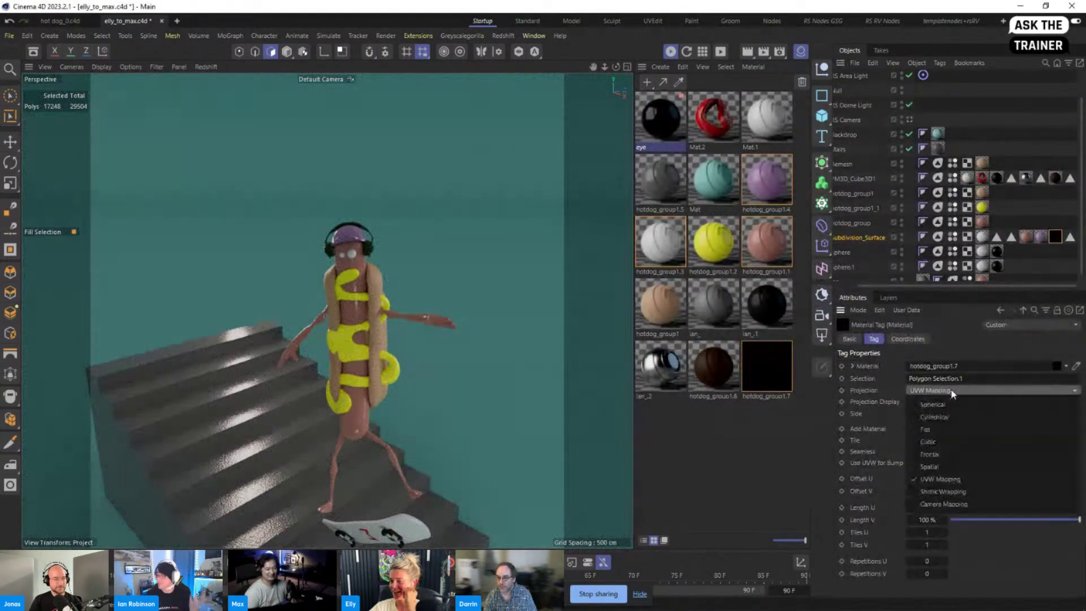
{"action": "left_click", "coordinate": [943, 459]}
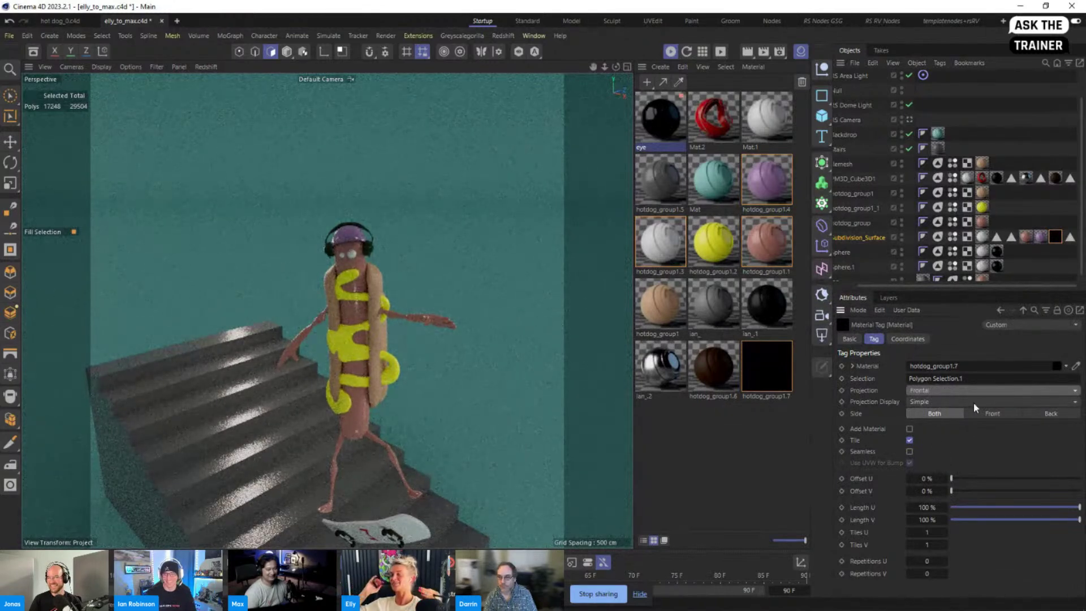
{"action": "left_click", "coordinate": [954, 391]}
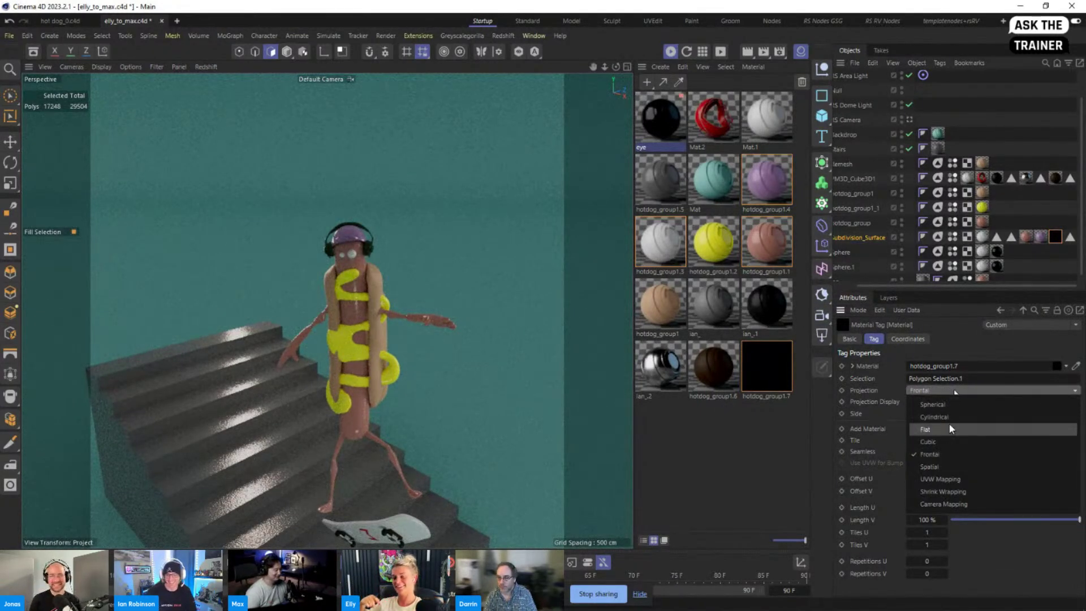
{"action": "left_click", "coordinate": [931, 454]}
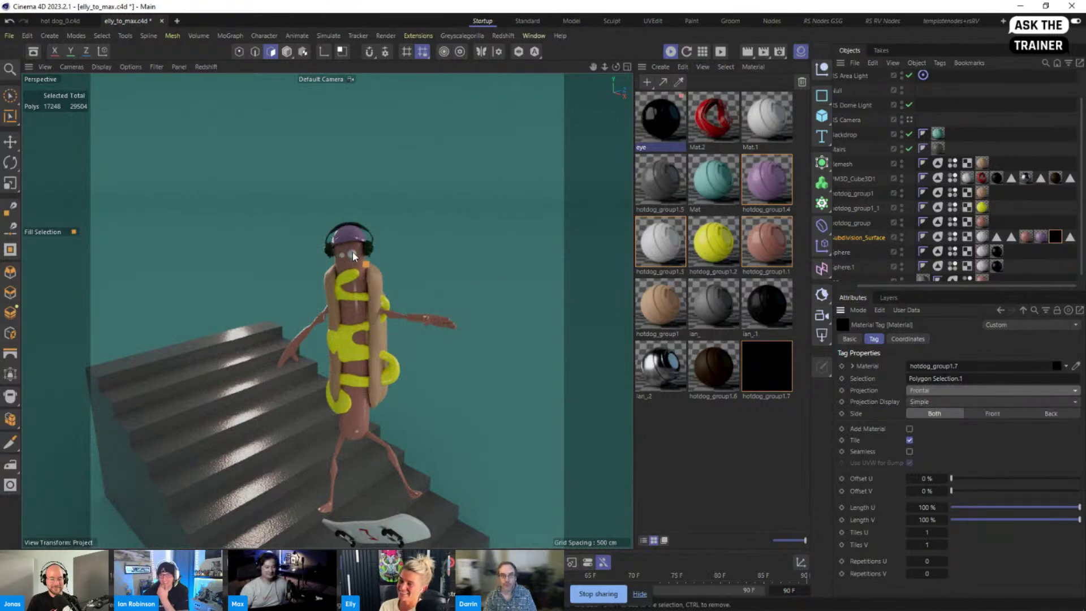
Look up the eye material's assigned objects and select its material tags on Sphere and Sphere.1
{"action": "right_click_drag", "start_coordinate": [351, 253], "coordinate": [554, 227], "text": "alt"}
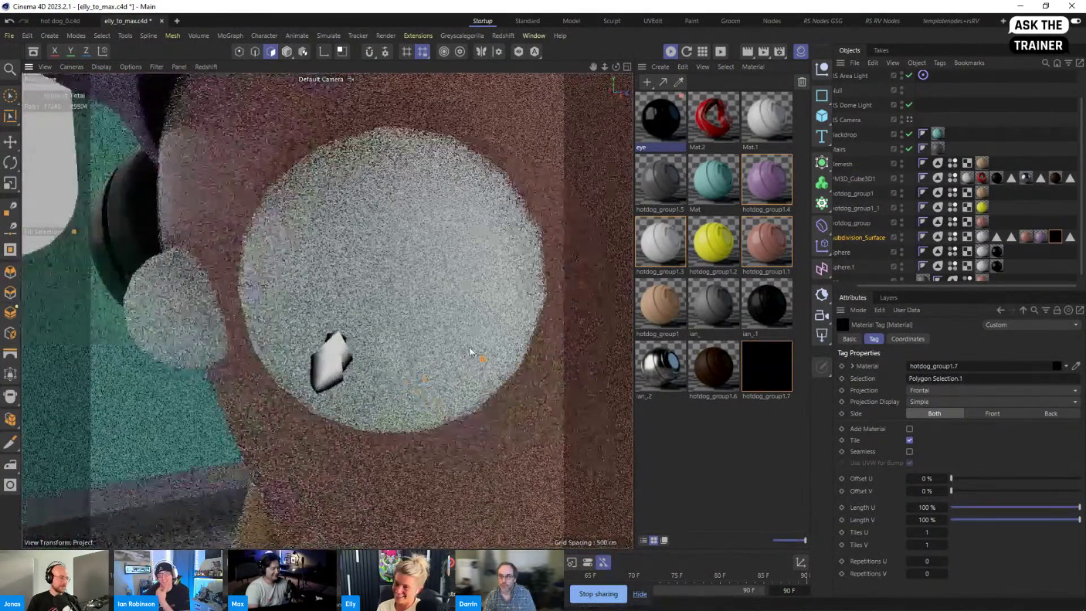
{"action": "left_click", "coordinate": [654, 124]}
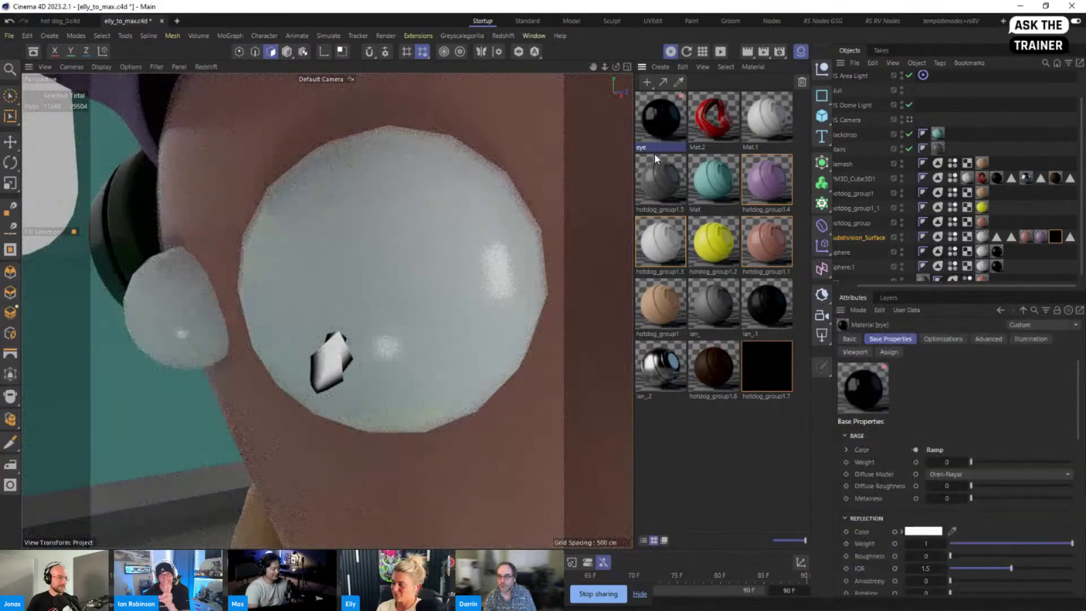
{"action": "left_click", "coordinate": [889, 353]}
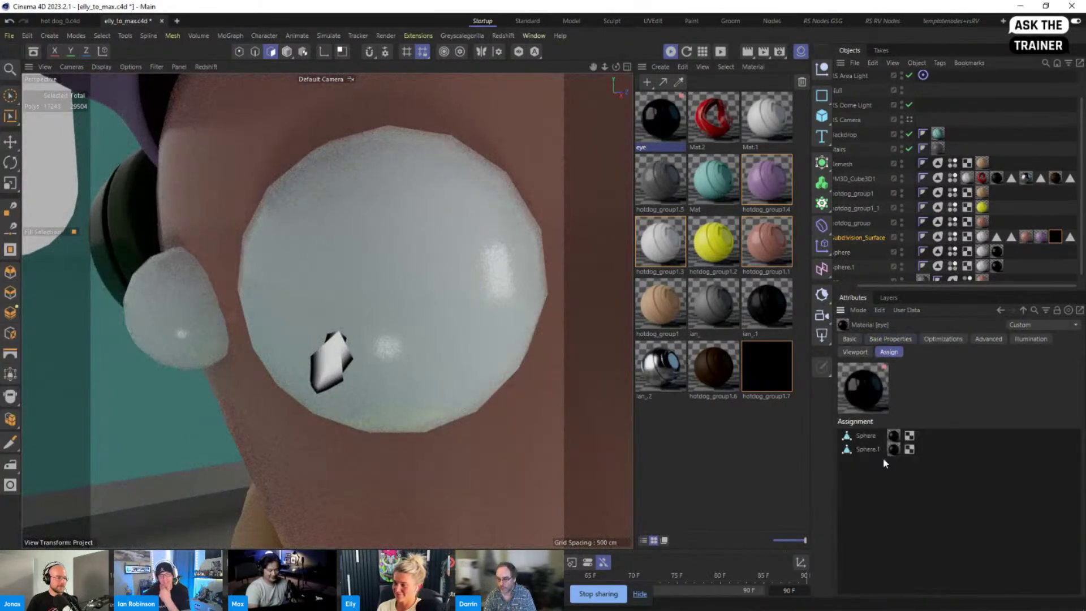
{"action": "left_click_drag", "start_coordinate": [873, 478], "coordinate": [848, 425]}
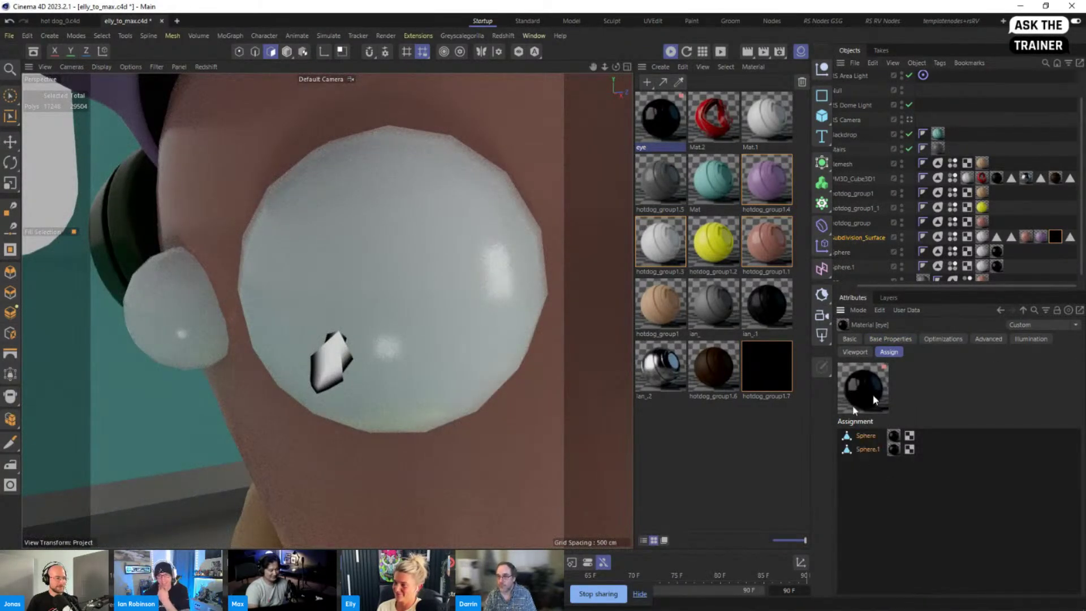
{"action": "middle_click_drag", "start_coordinate": [1013, 201], "coordinate": [1069, 176]}
{"action": "left_click_drag", "start_coordinate": [1035, 267], "coordinate": [1018, 234]}
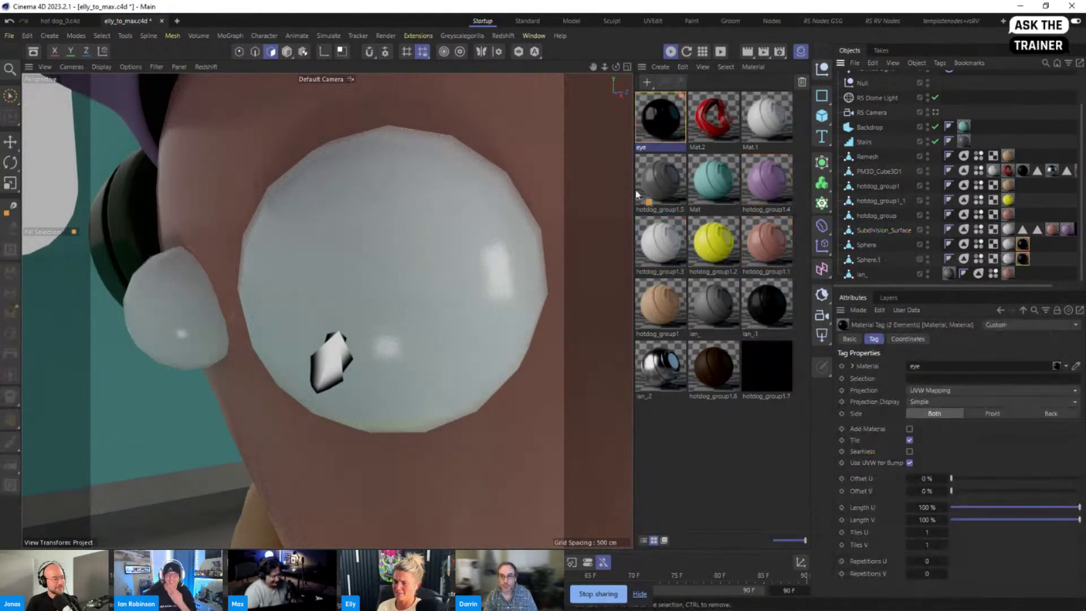
{"action": "left_click", "coordinate": [661, 131]}
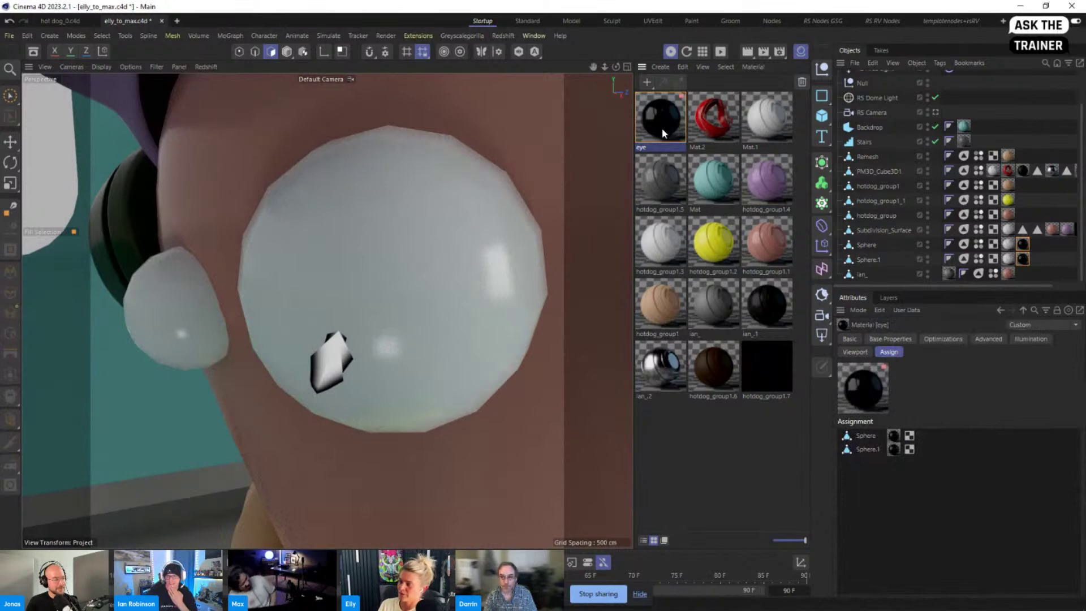